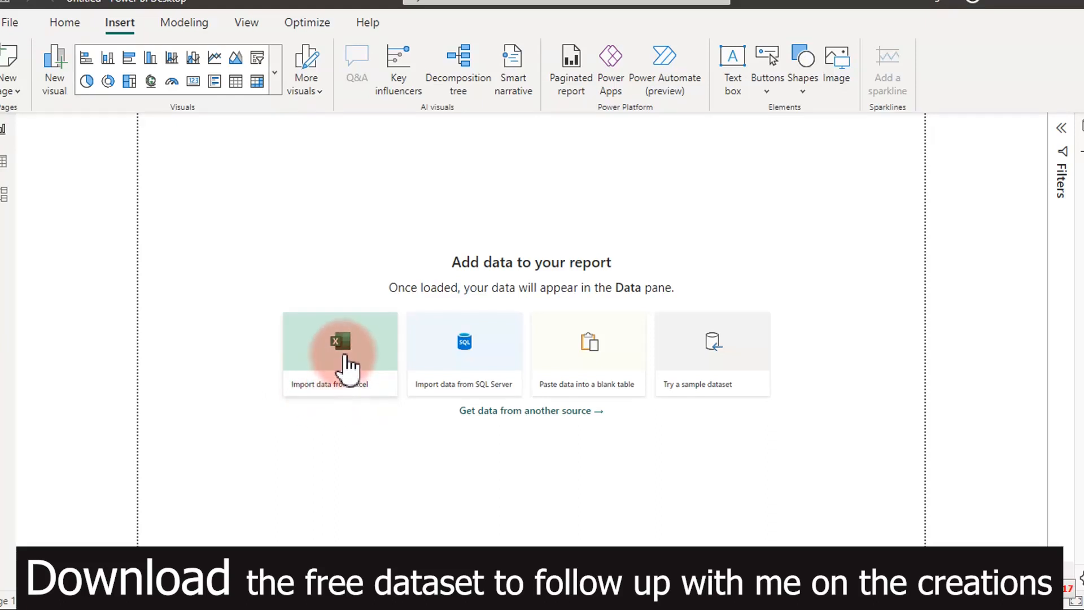
Import Table 1 (fKMTraveled) from the fCosts Excel workbook and open it in the query editor for transformation.
click(344, 356)
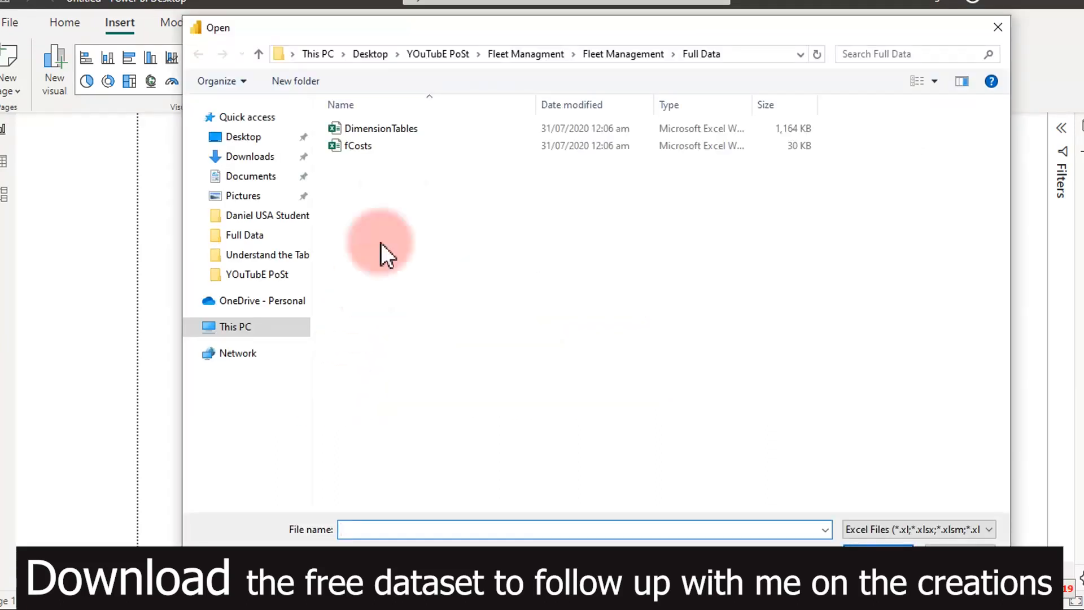
double_click(370, 147)
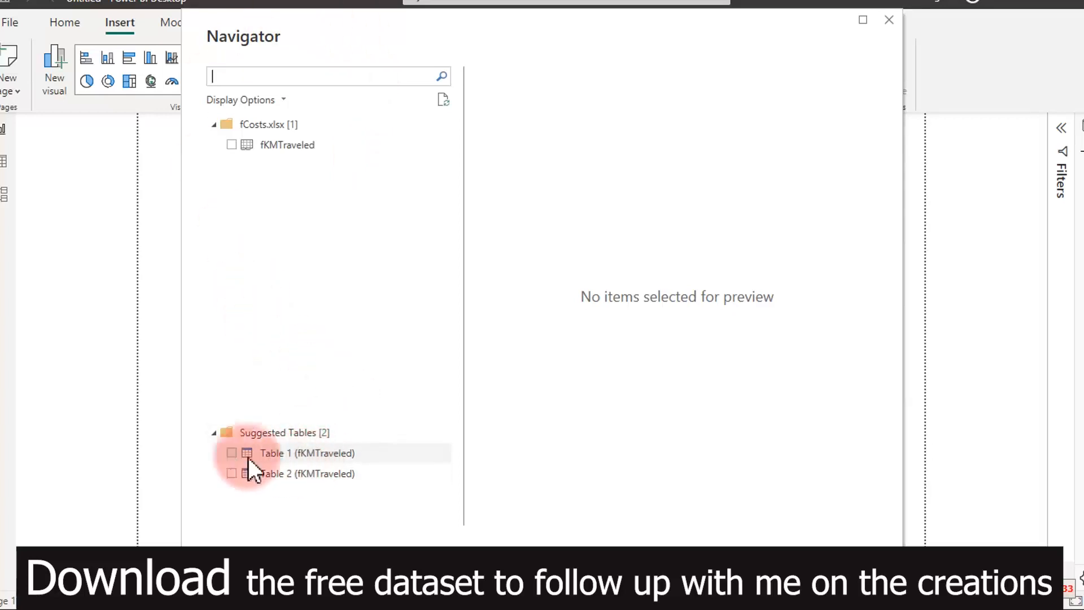
click(233, 454)
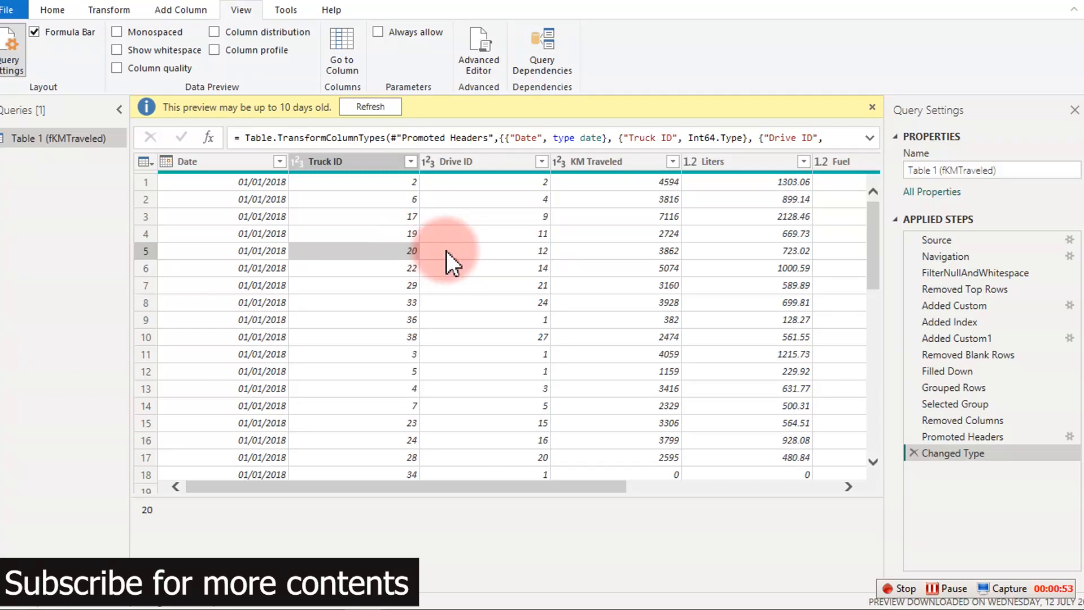
Detect the data types of all columns in the Table 1 (fKMTraveled) query.
drag(443, 483, 476, 476)
click(354, 318)
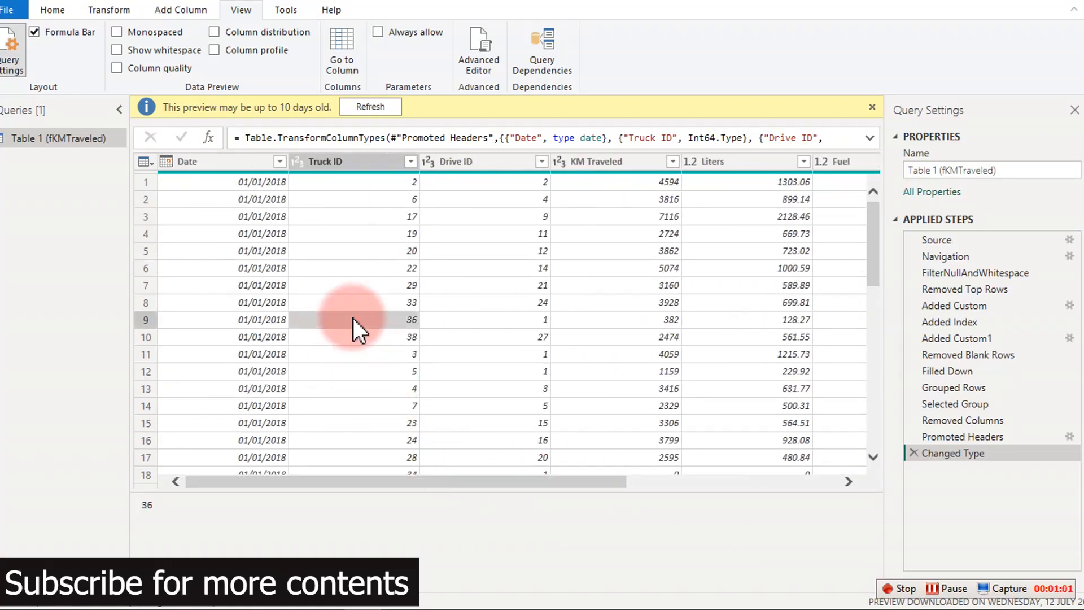
key(ctrl+a)
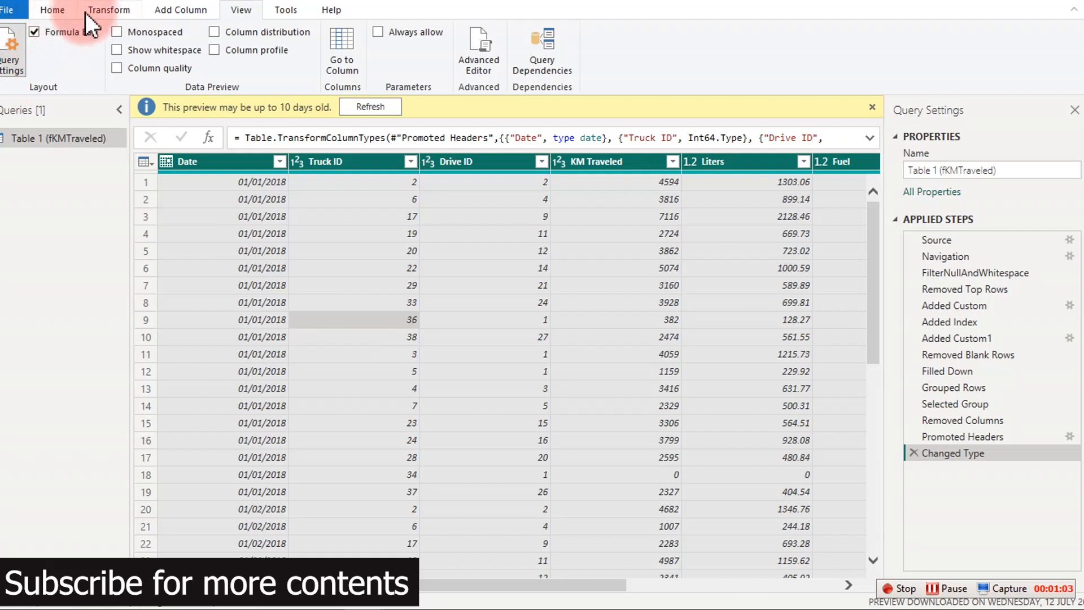
click(103, 11)
click(218, 49)
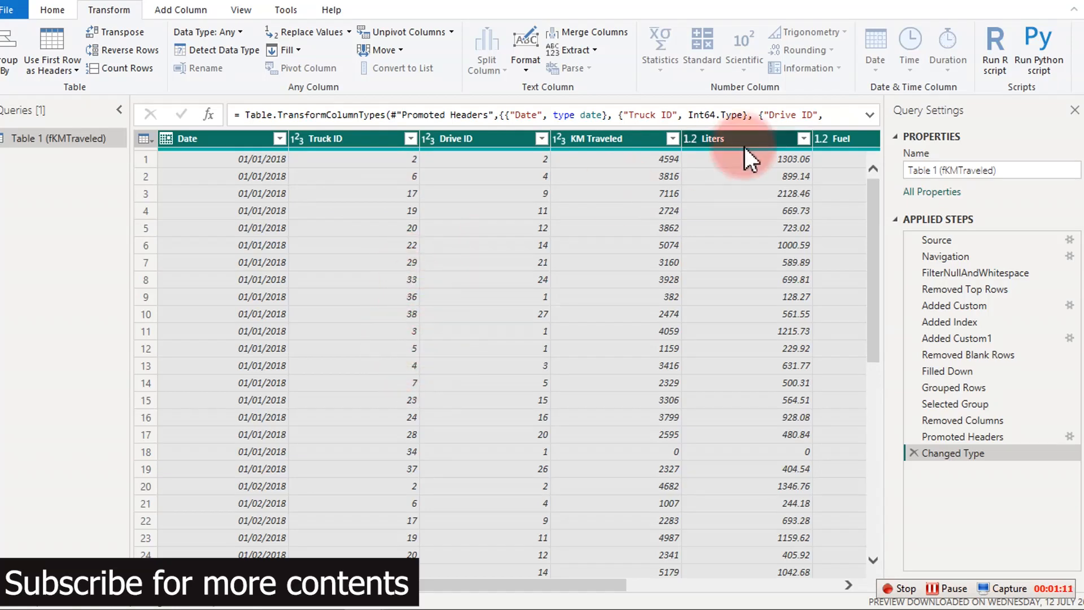
Rename the Table 1 (fKMTraveled) query as FactTable_KMTraveled.
click(908, 171)
key(Delete)
key(Delete)
key(Delete)
key(Delete)
key(Delete)
key(Delete)
key(Delete)
key(Delete)
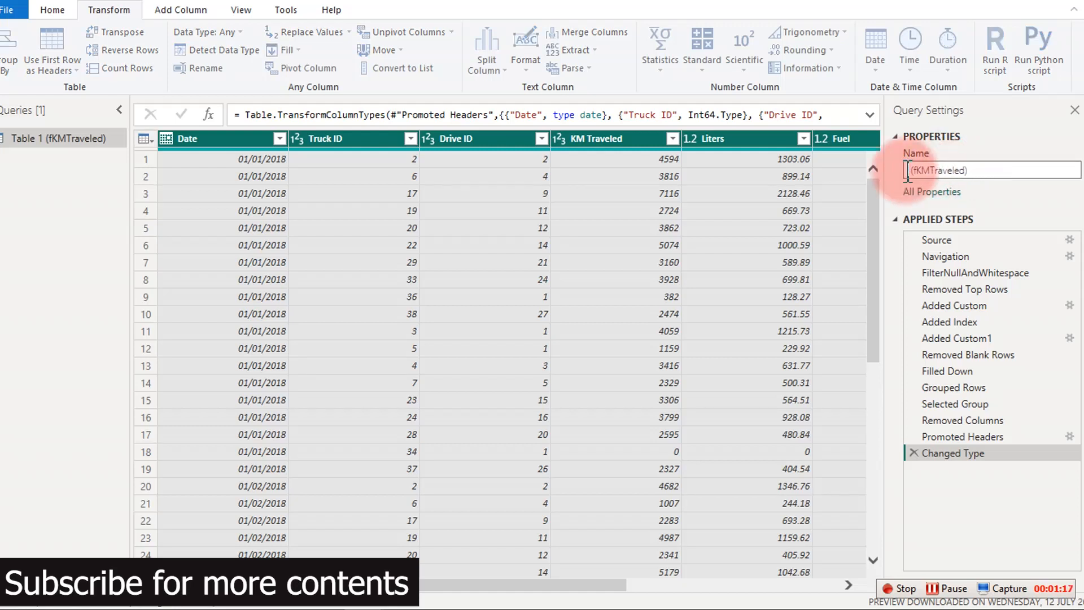
key(Delete)
key(Delete)
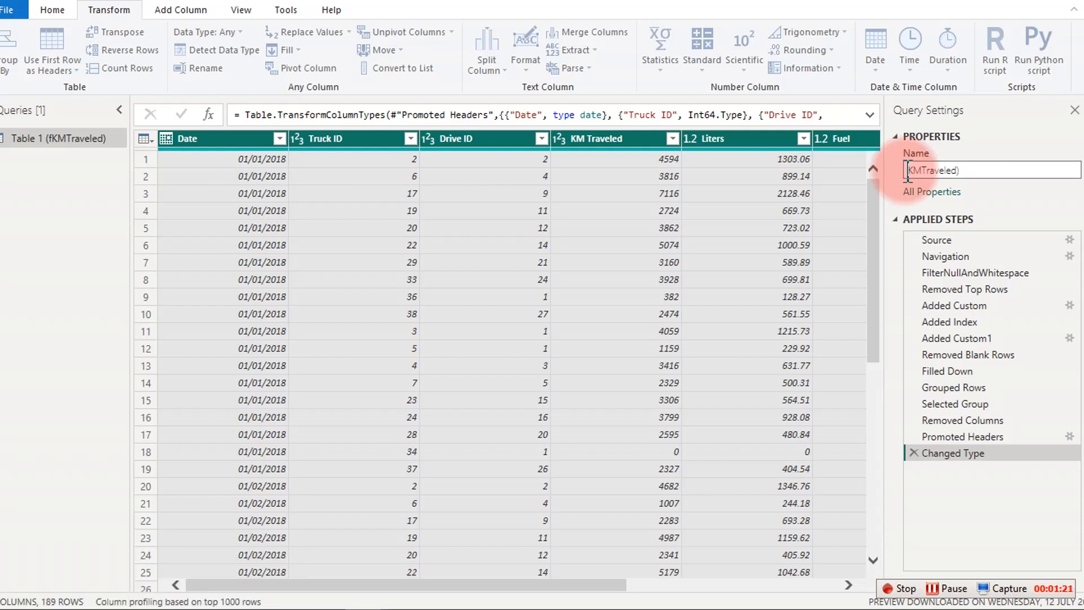
text(FactTable)
key(End)
key(BackSpace)
key(Left)
key(Left)
key(Left)
key(Left)
key(Left)
key(Left)
key(Left)
key(BackSpace)
text(_)
key(Return)
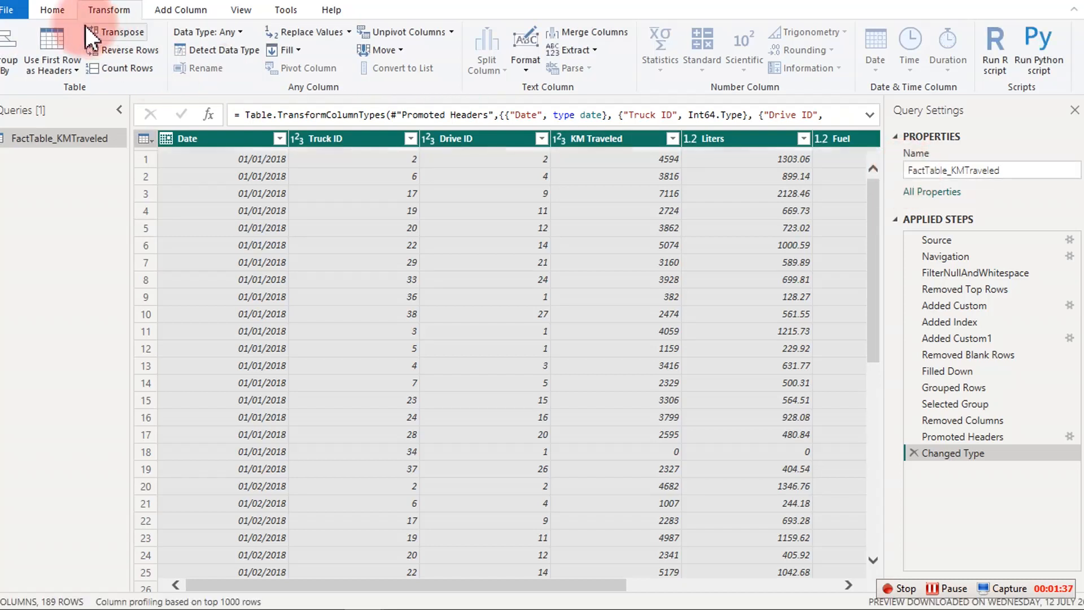
Import the Customers, Drivers and Vehicles sheets from the DimensionTables Excel workbook as new queries.
click(55, 8)
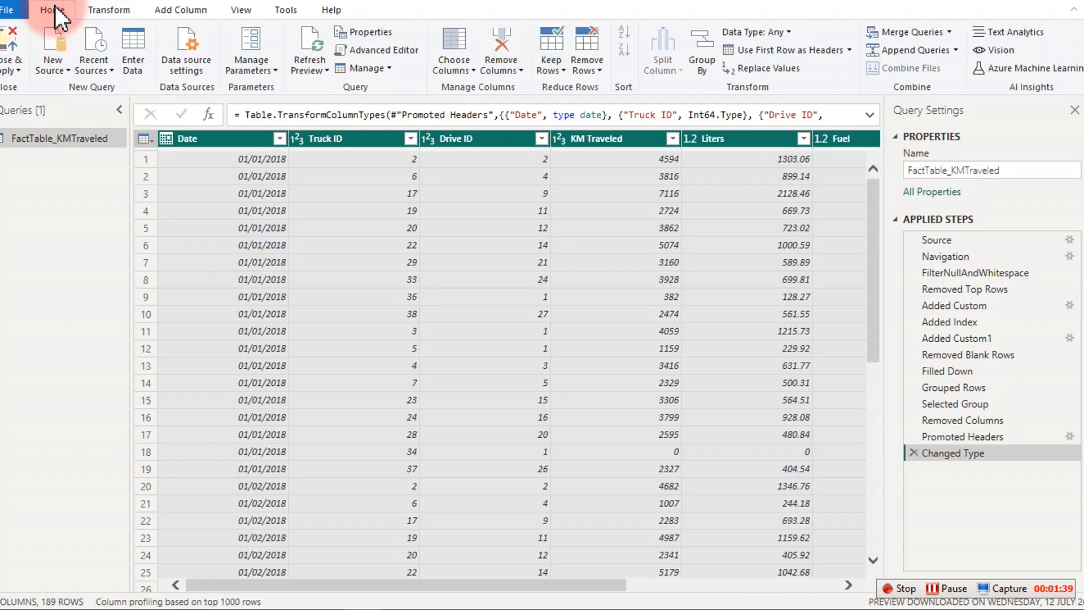
click(60, 65)
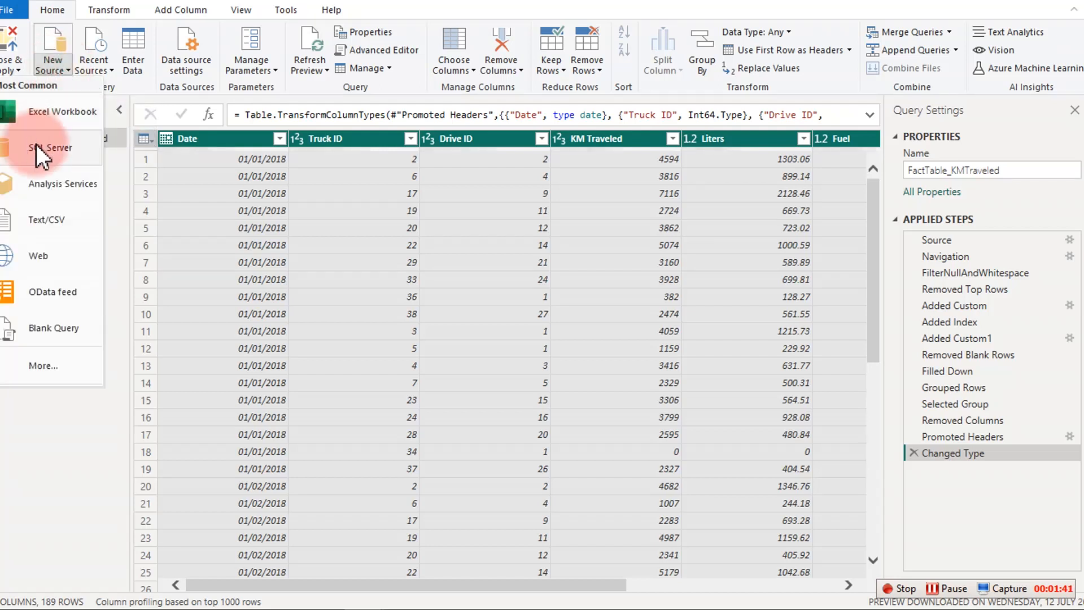
click(51, 114)
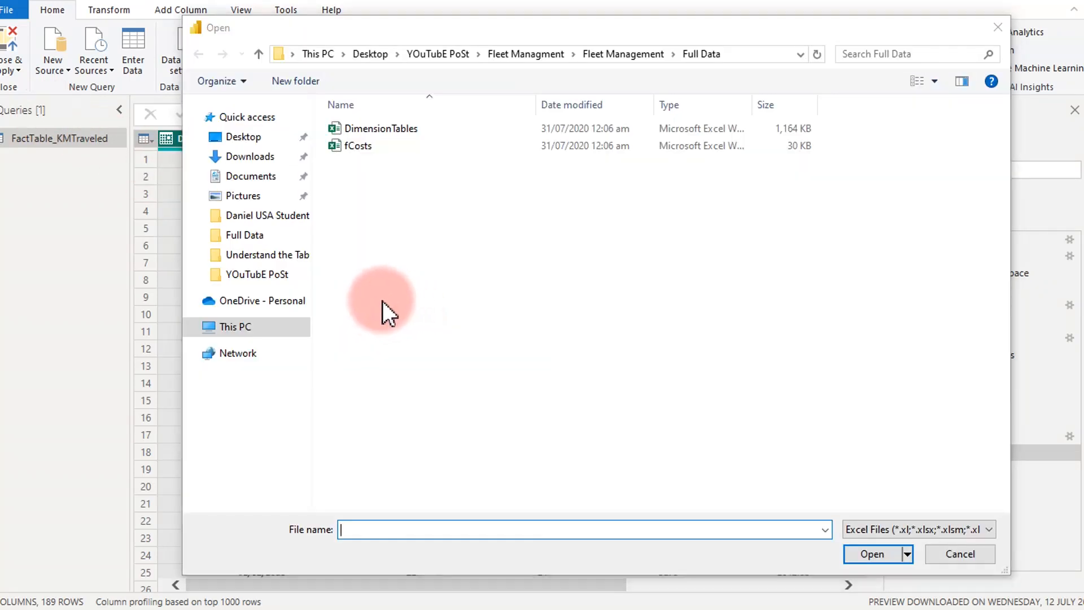
click(364, 131)
click(871, 554)
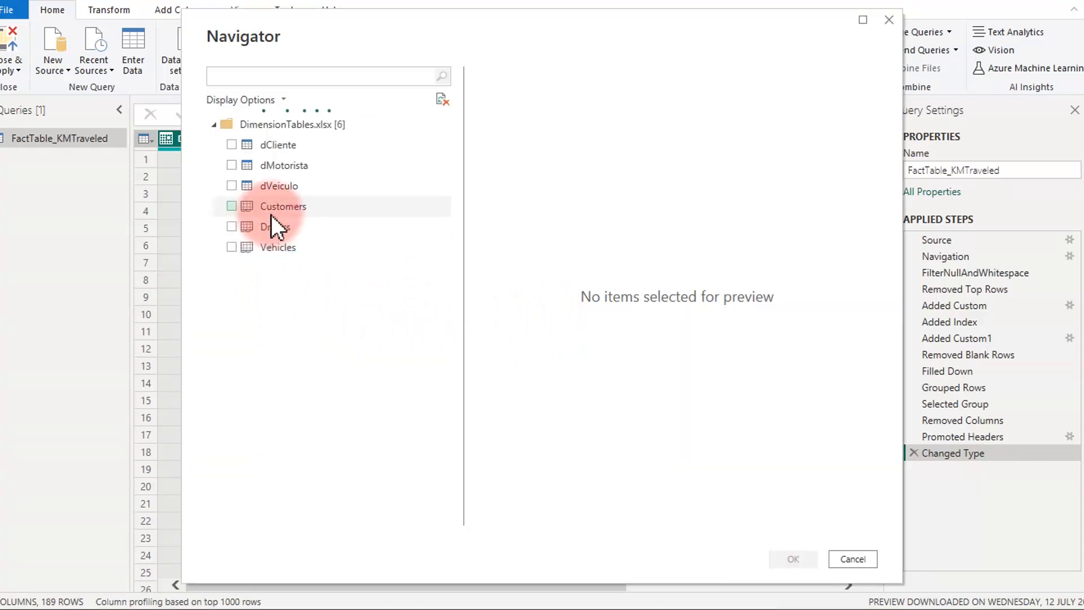
click(233, 206)
click(231, 226)
click(231, 247)
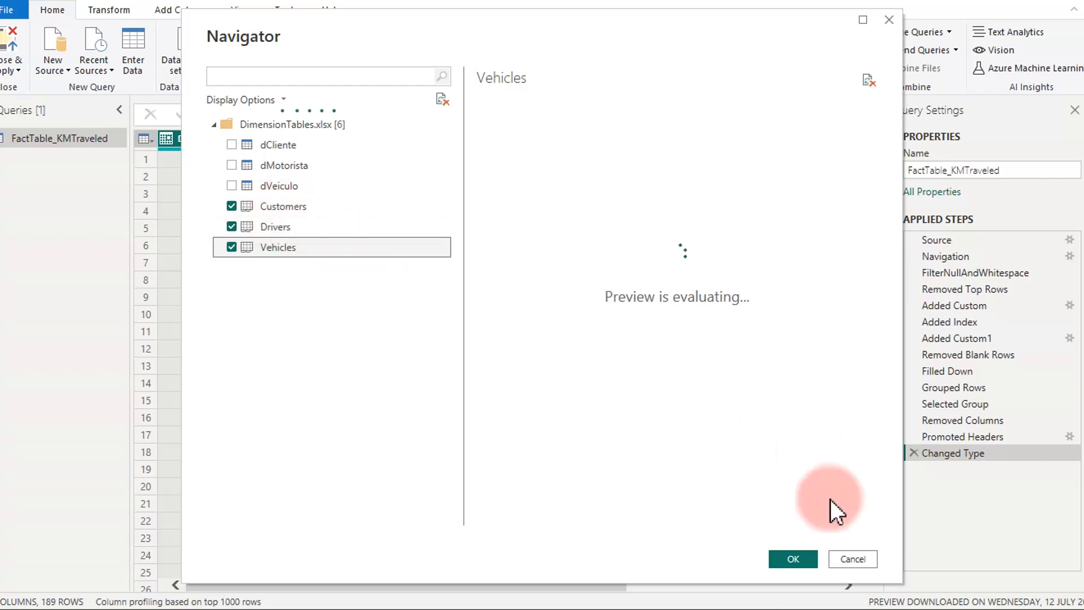
click(791, 567)
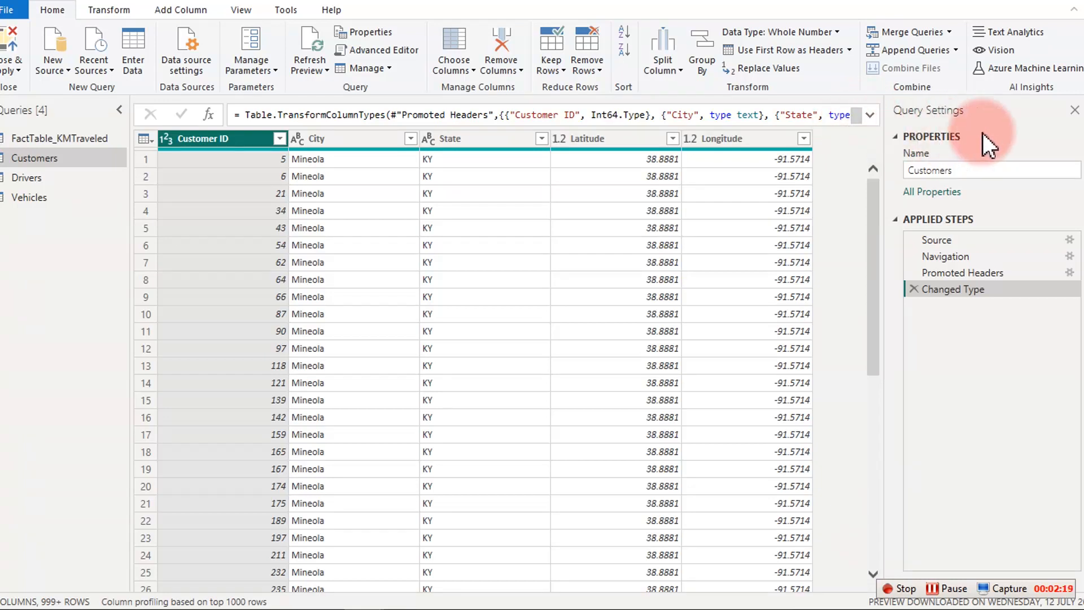
Rename the three dimension queries as Dim_Customers, Dim_Drivers and Dim_Vehicles.
click(914, 170)
text(Dim_)
key(Return)
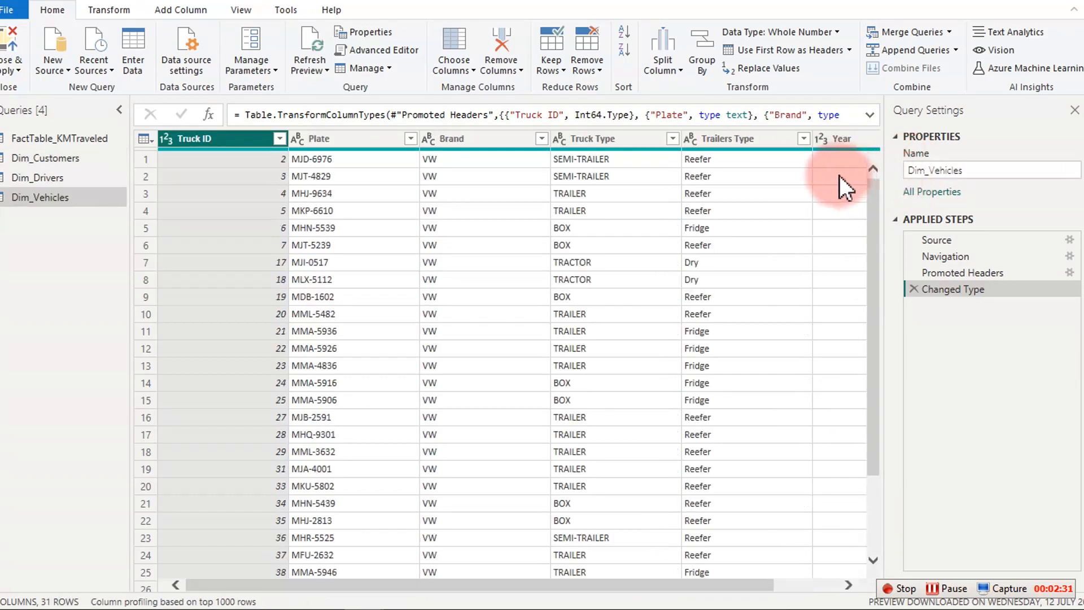
click(65, 180)
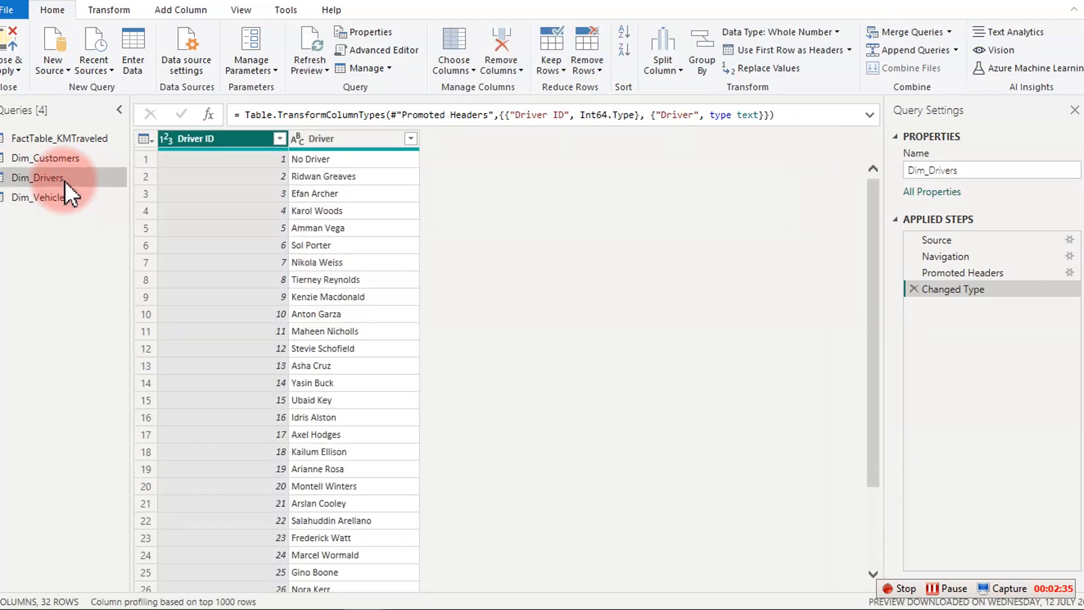
Import the fFreight CSV file as a new query.
click(55, 65)
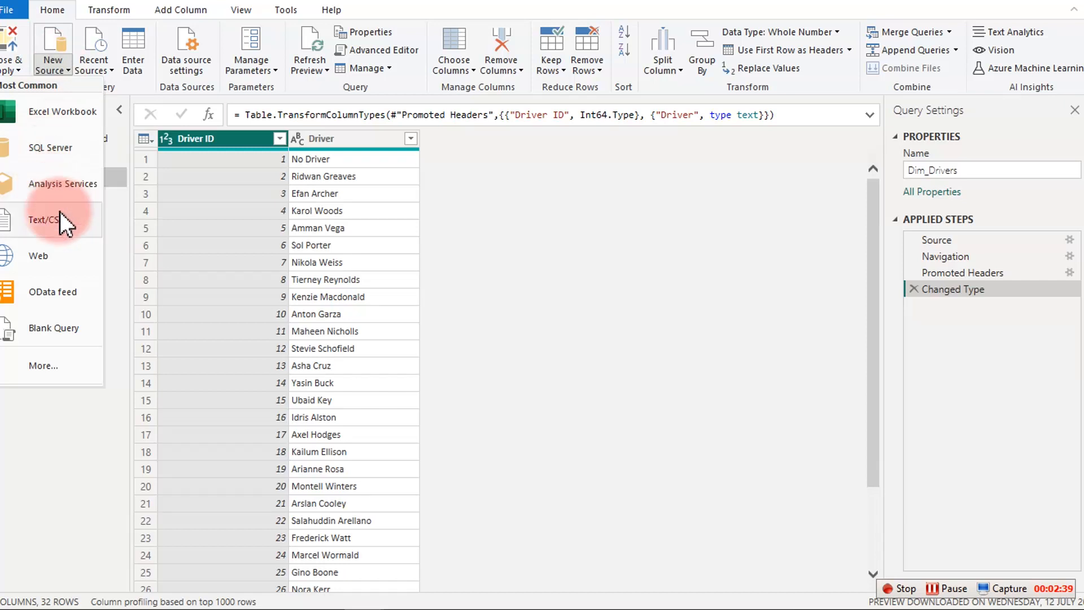
click(48, 223)
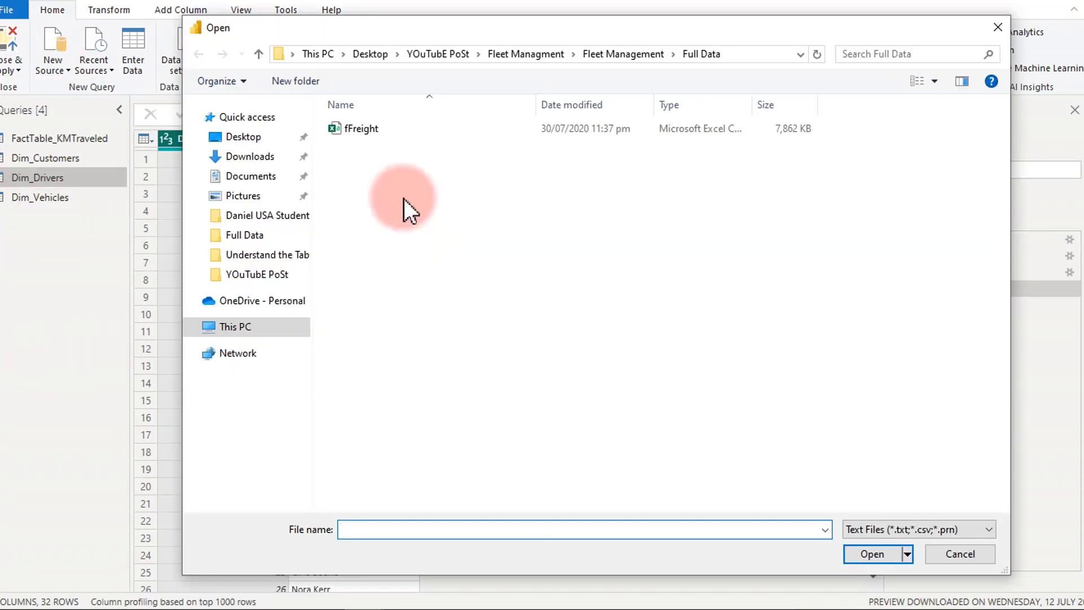
click(371, 127)
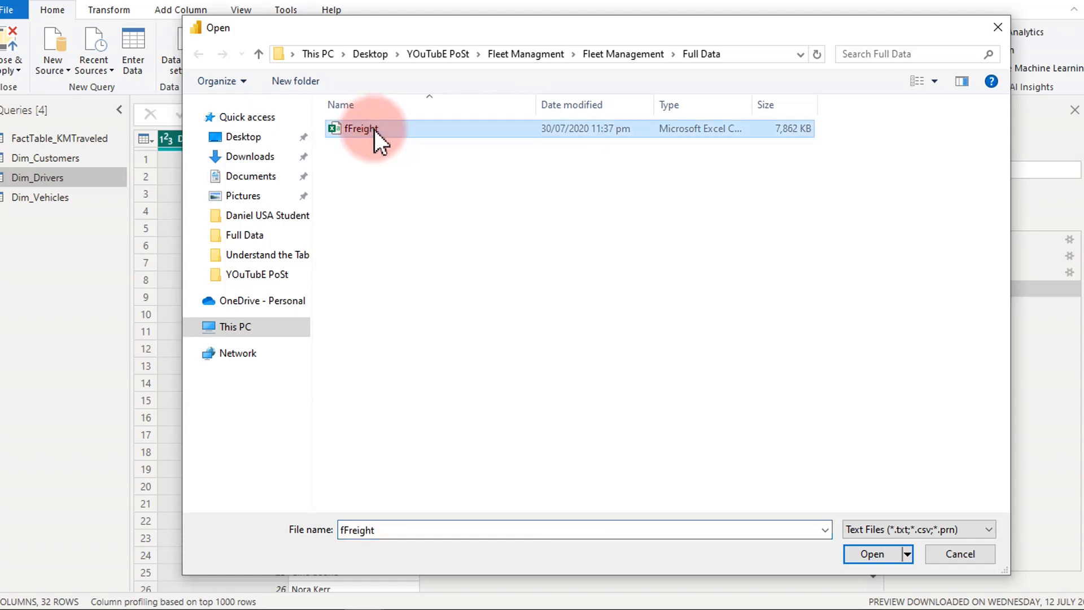
click(873, 551)
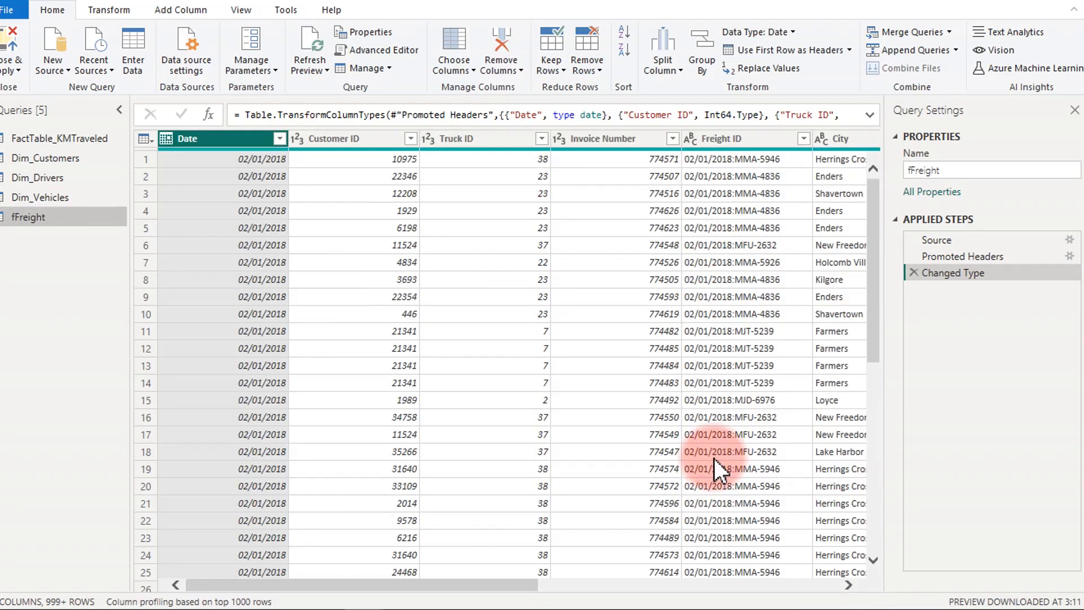
Rename the fFreight query as FactTable_Freight.
click(916, 170)
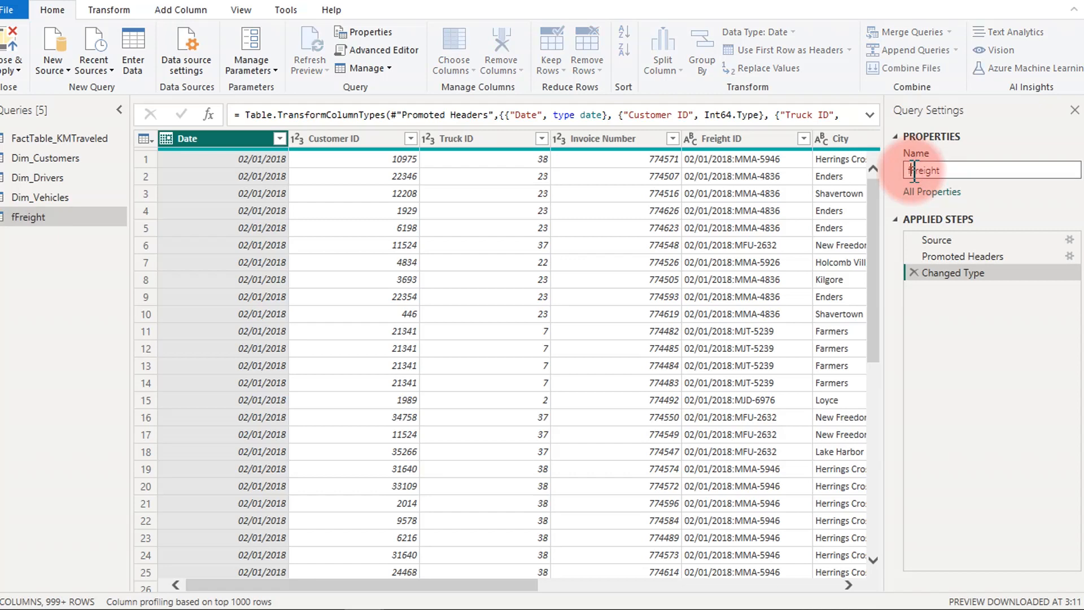
key(BackSpace)
text(FactTable_)
click(911, 170)
click(459, 271)
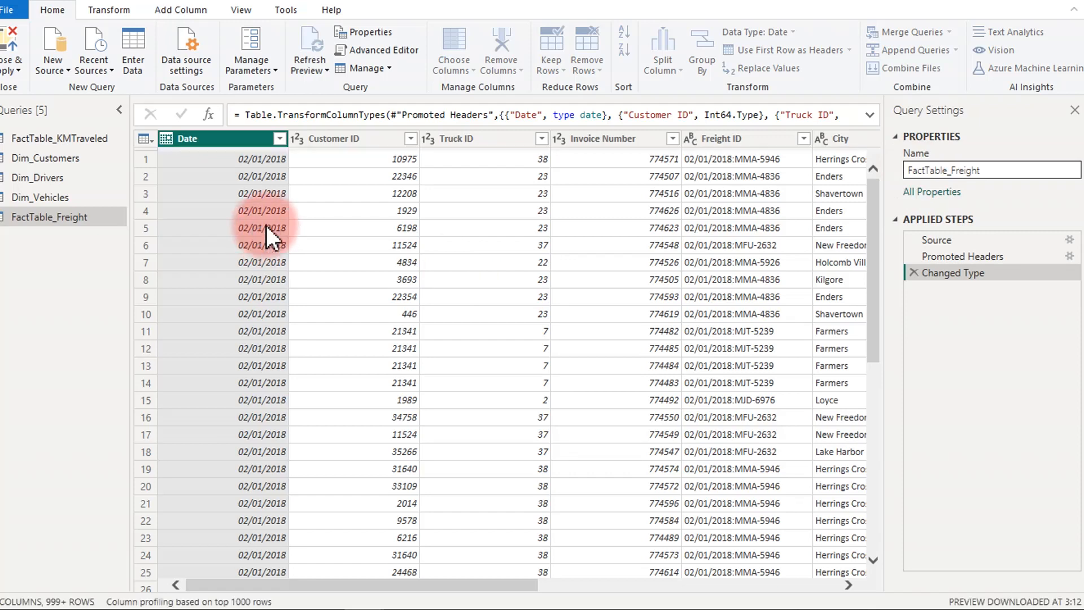
Close the query editor and apply all queries to load the tables into the report.
drag(877, 223, 880, 462)
drag(893, 249, 899, 194)
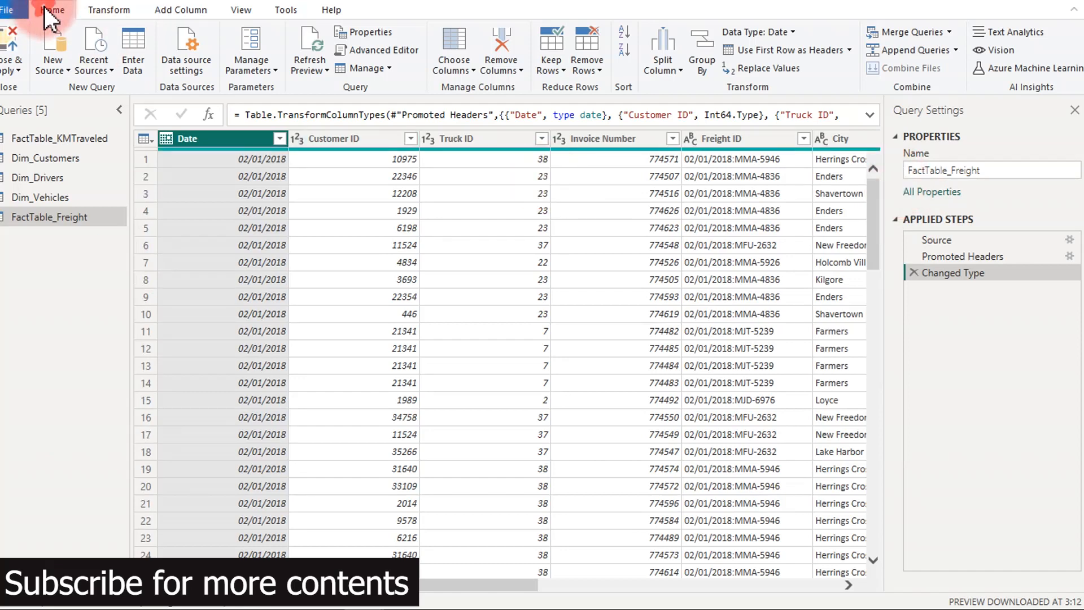
click(13, 39)
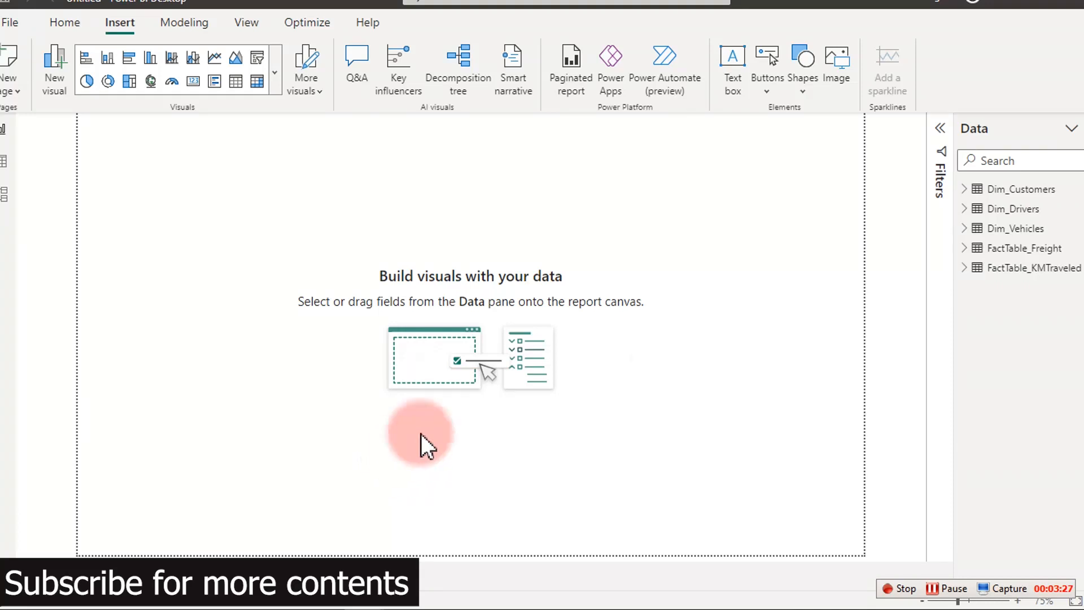
Examine the relationships between the fact and dimension tables in Model view, and return to the report page.
click(3, 194)
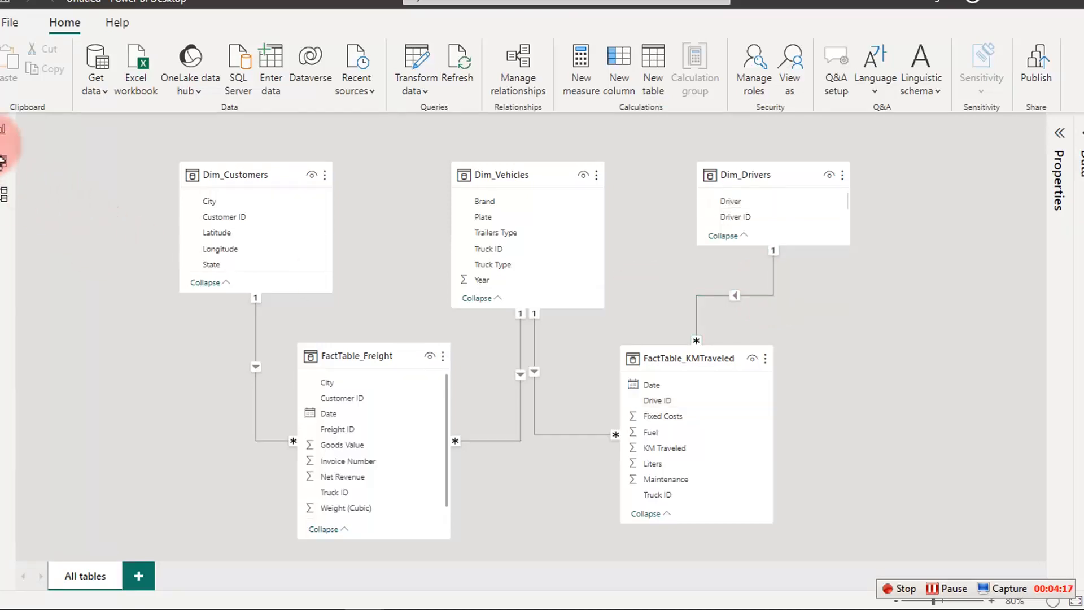
click(7, 132)
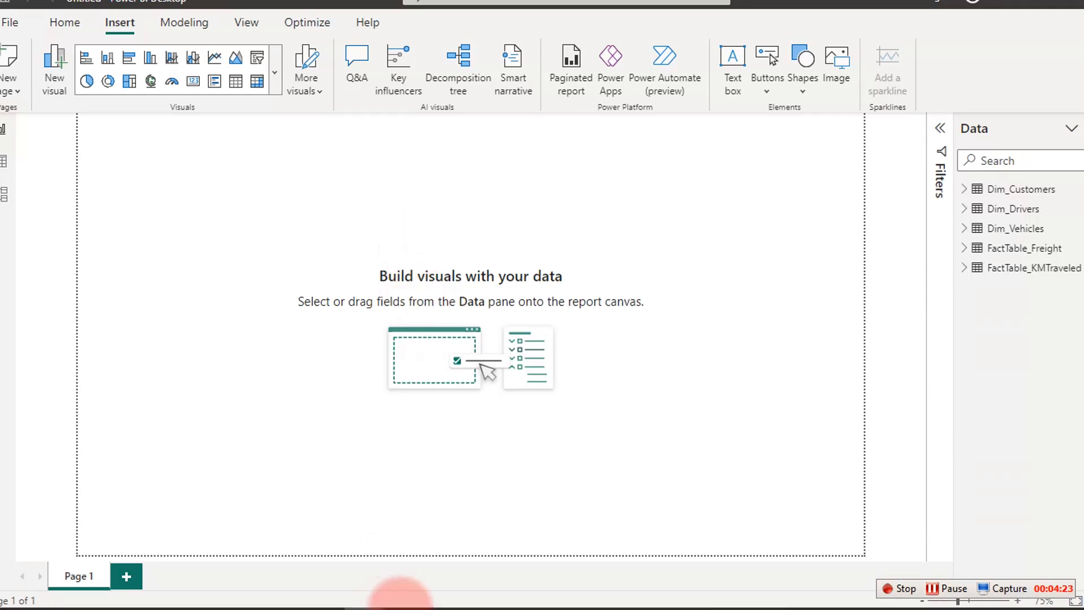
Switch to the finished Dashboard report to examine its Driver page layout, and return to the untitled report.
mouse_move(362, 596)
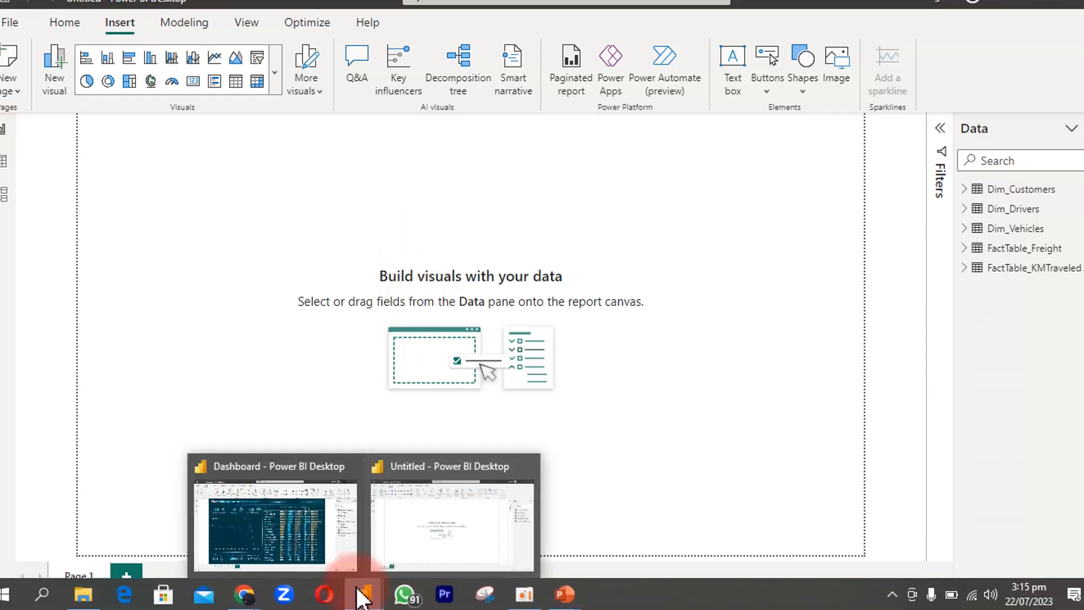
click(298, 527)
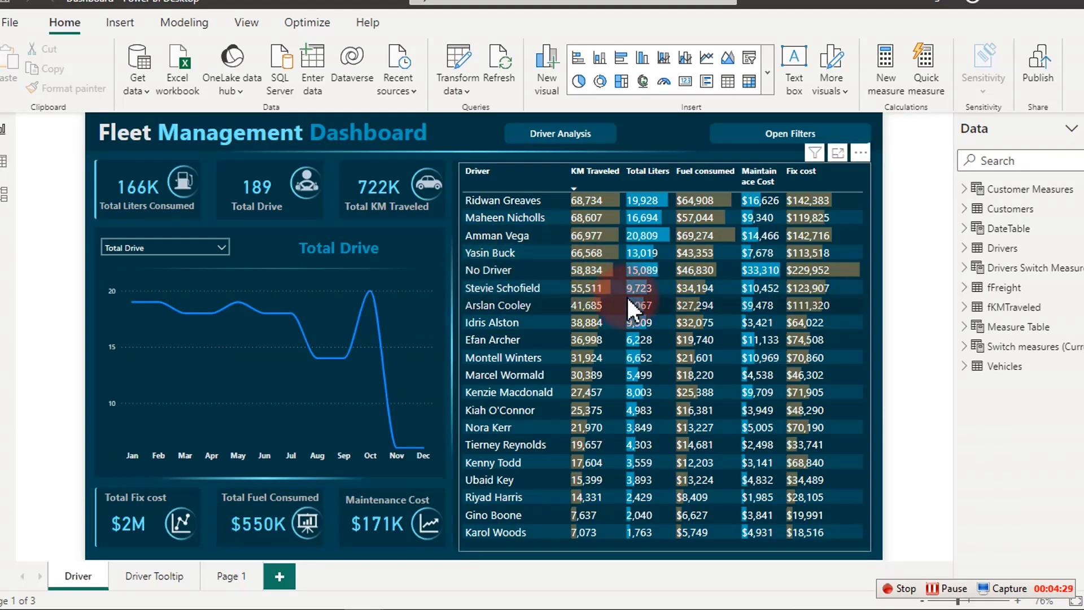
mouse_move(628, 299)
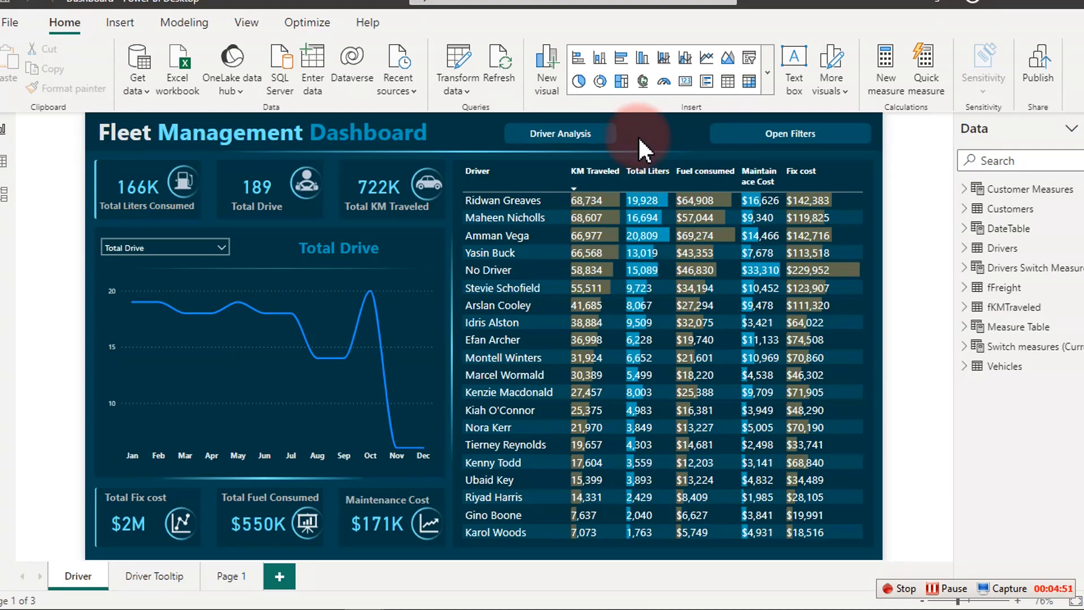
click(1003, 1)
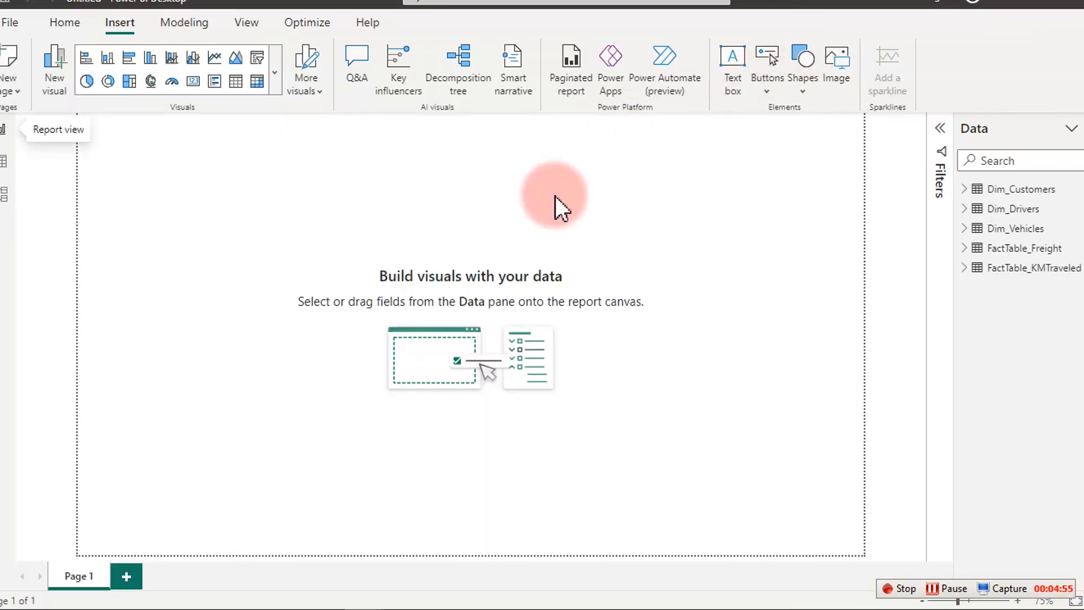
Add a table visual of the Driver field from Dim_Drivers, and enlarge it to nearly full page height on the page's right half.
click(965, 211)
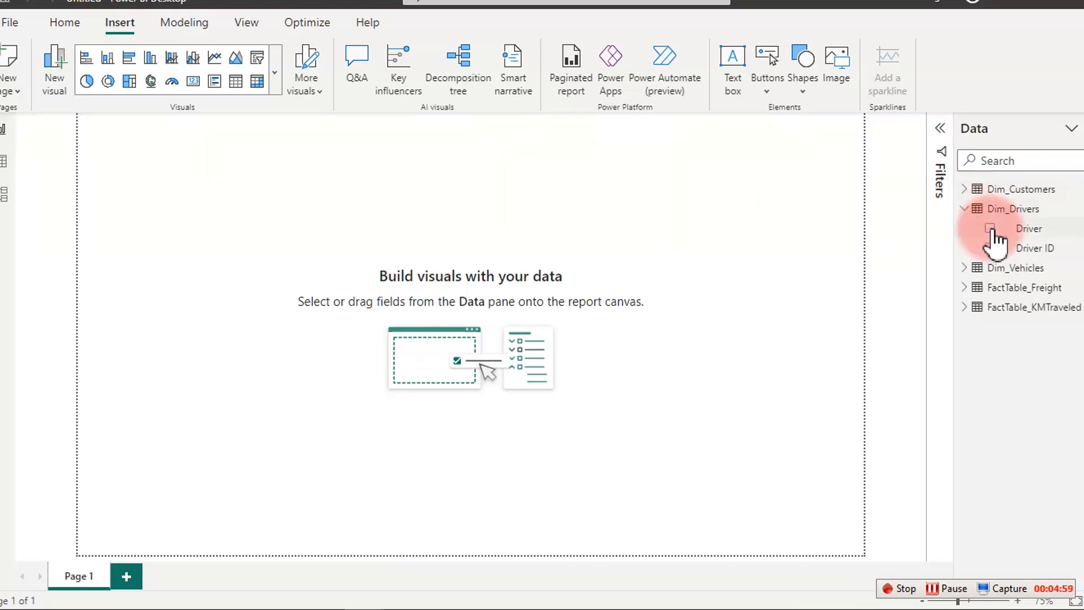
click(991, 228)
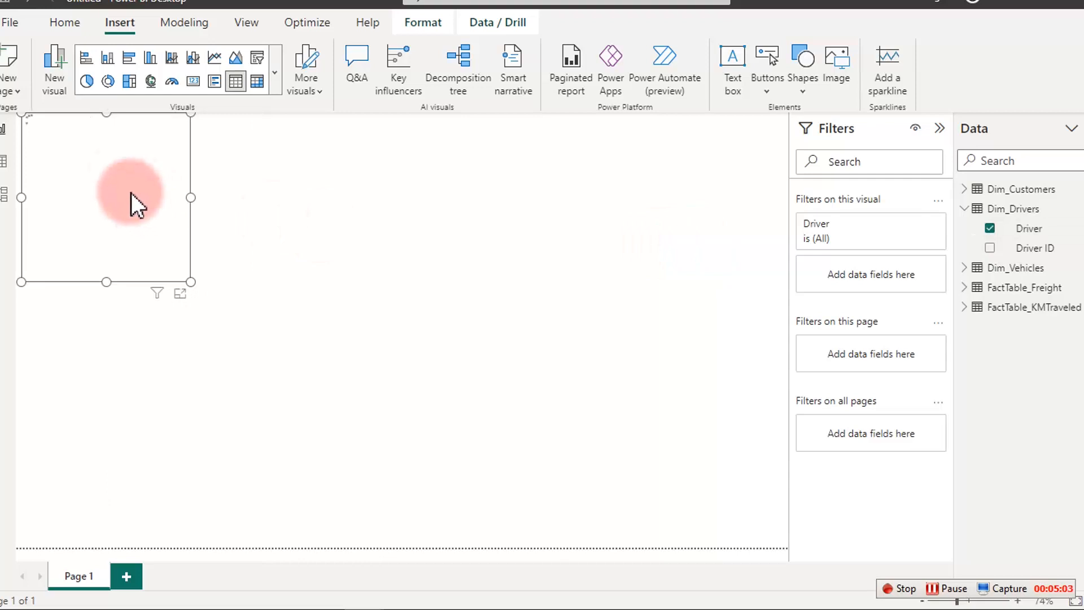
click(117, 148)
drag(281, 215, 380, 219)
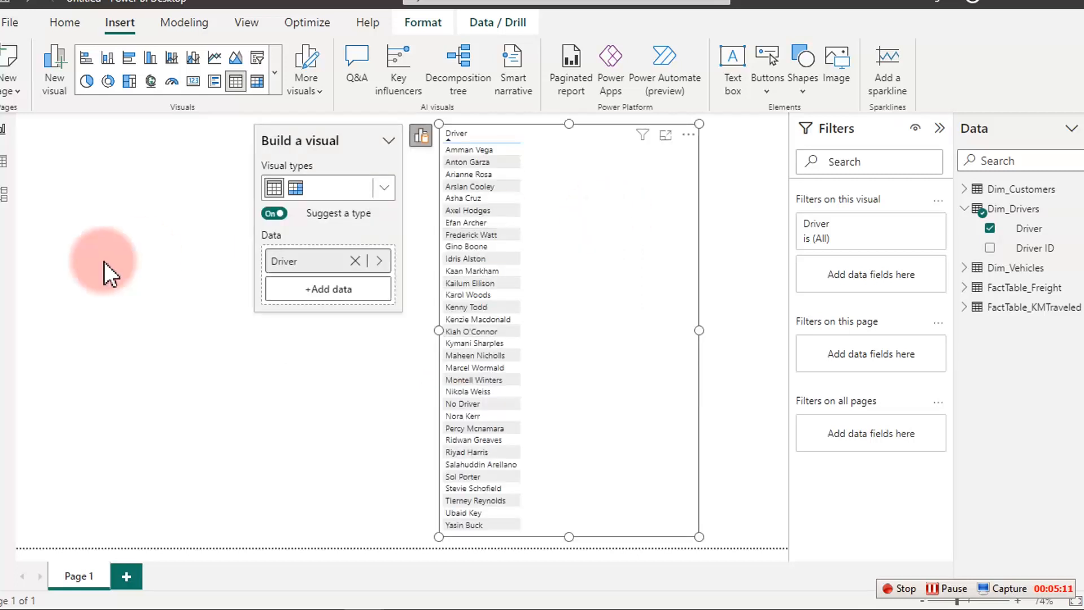
click(120, 241)
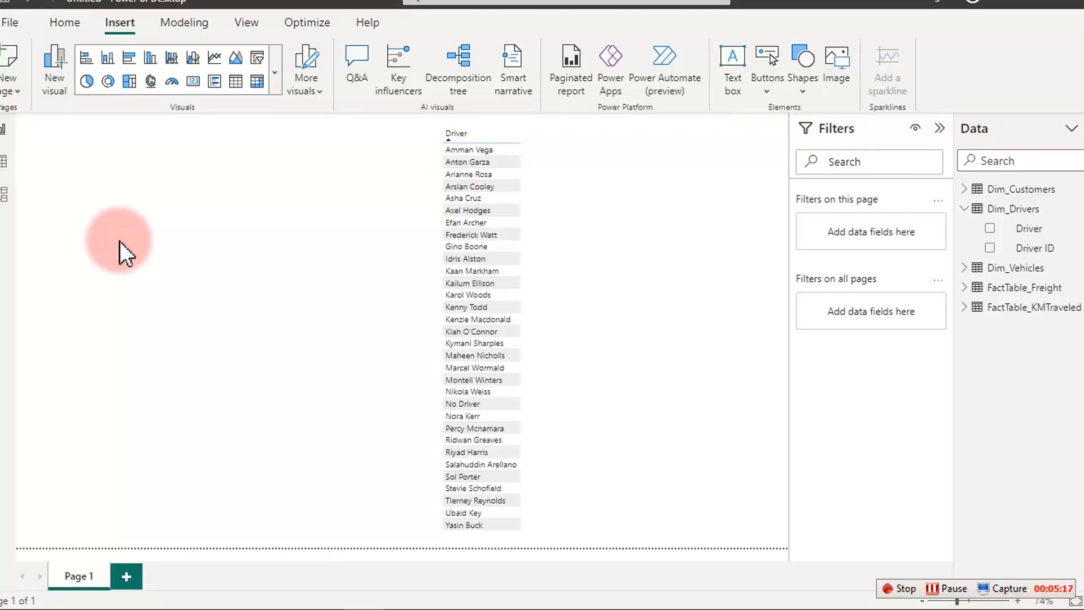
Create a new calculated table and try to define it with the formula Measures Table{"d"}.
click(190, 31)
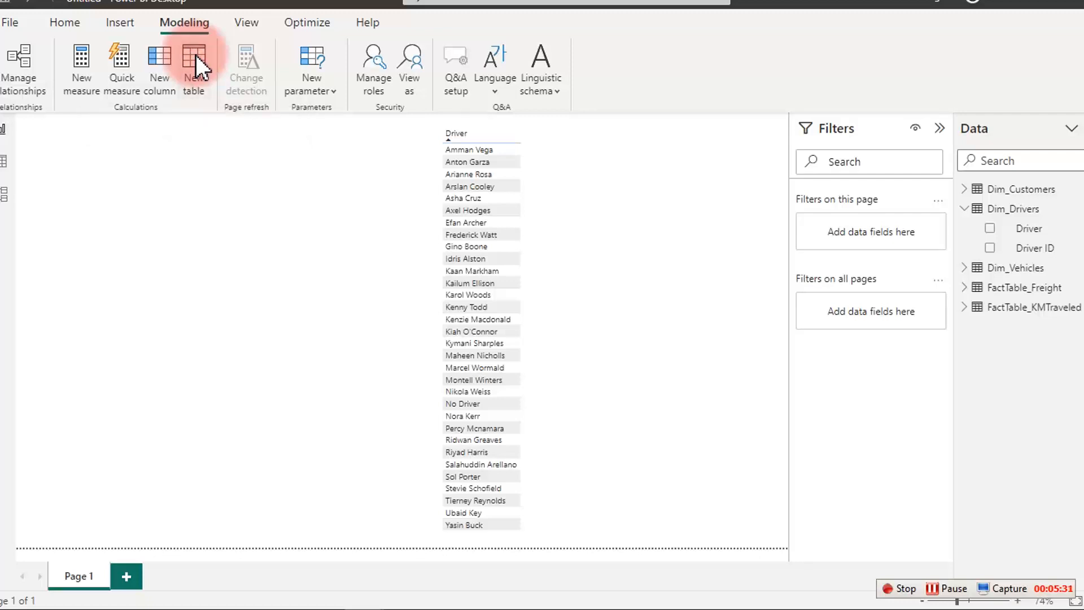
click(196, 55)
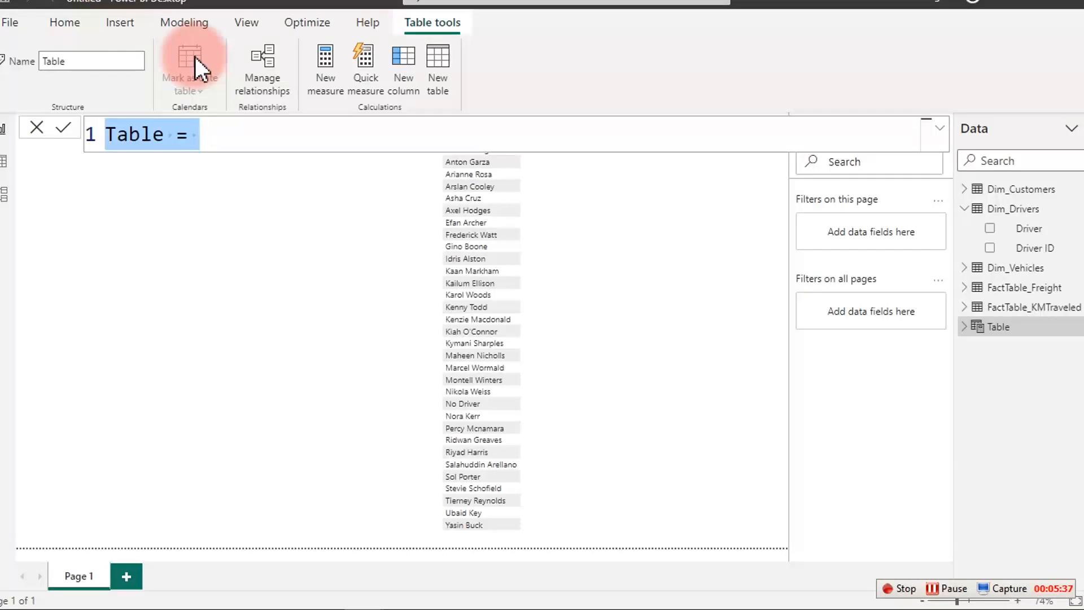
text(Masr)
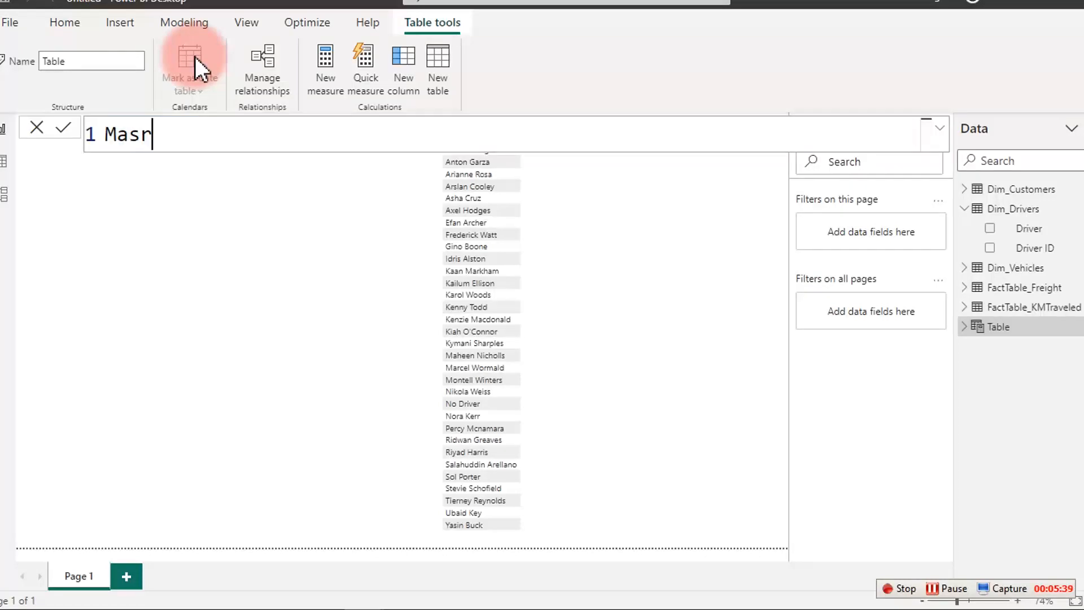
key(BackSpace)
key(BackSpace)
key(BackSpace)
text(easrue)
key(BackSpace)
key(BackSpace)
key(BackSpace)
text(ures Table)
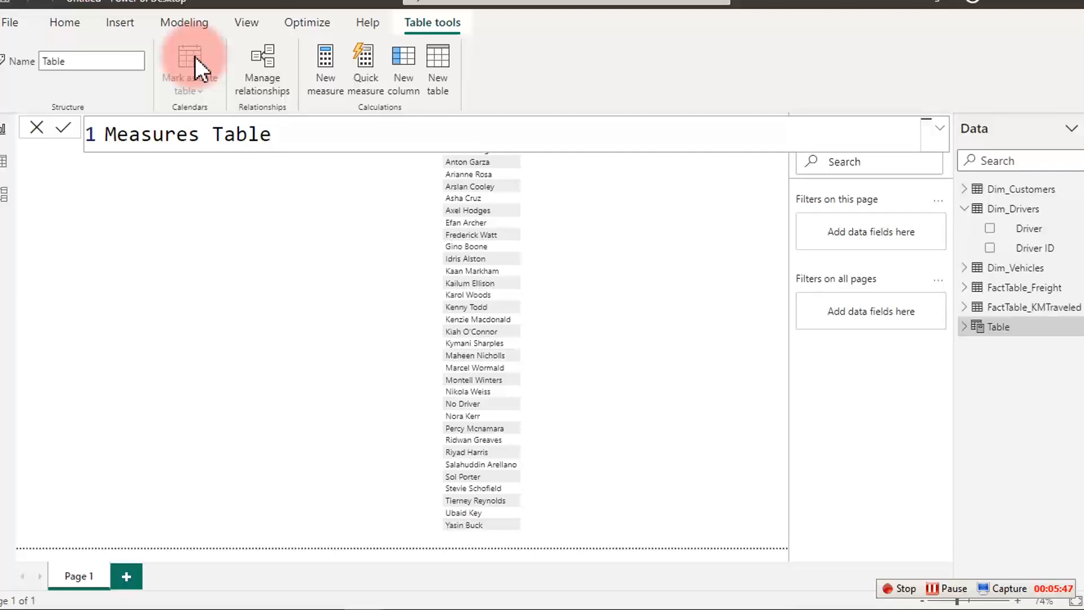
text({"d"})
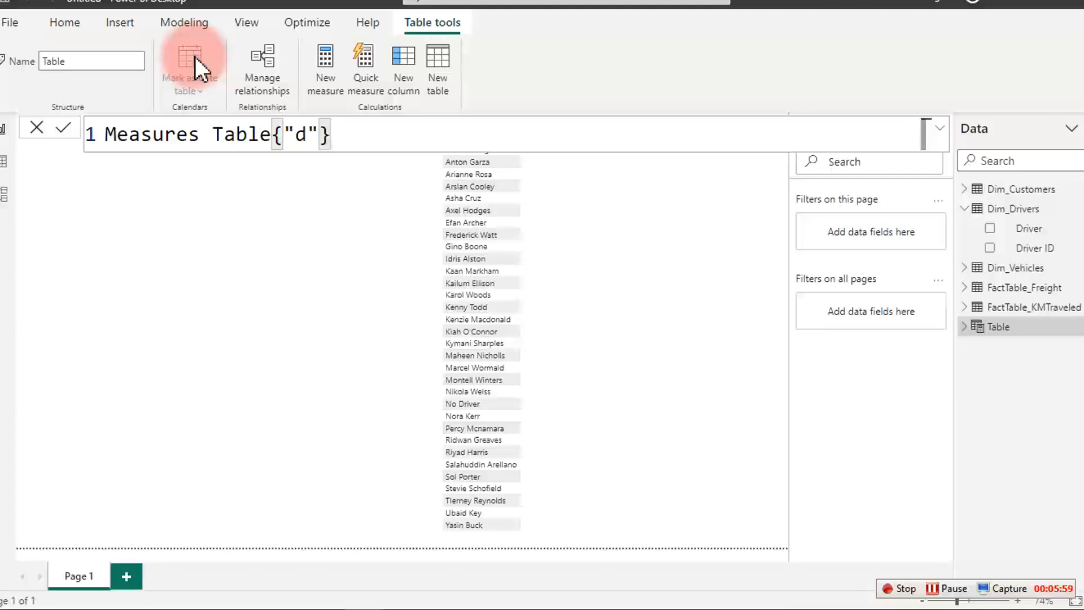
key(Return)
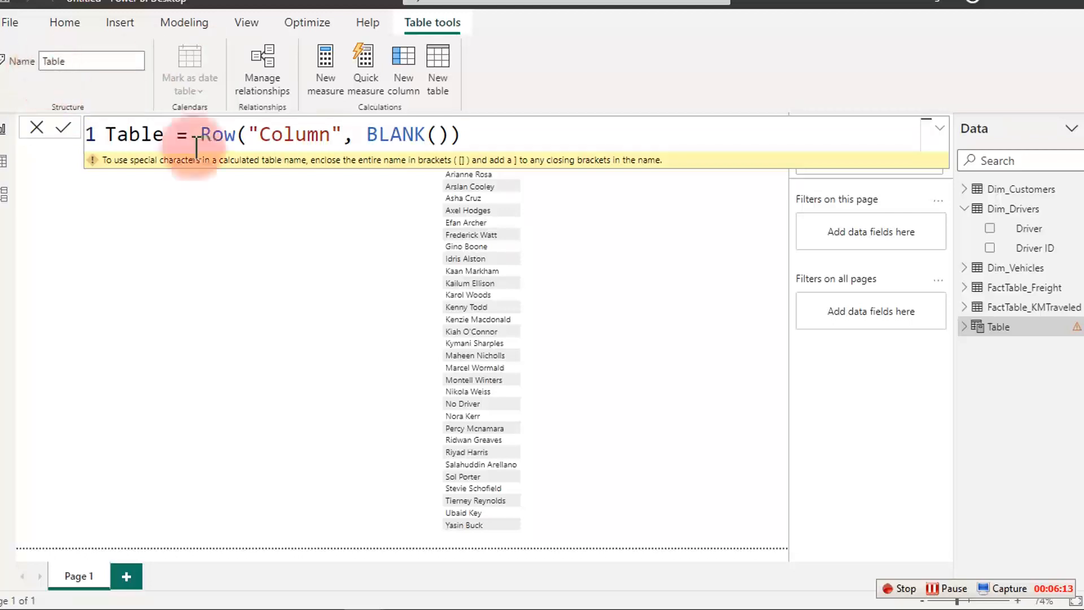
Try to replace the new table's default formula with Measure Table{"3"}.
click(500, 135)
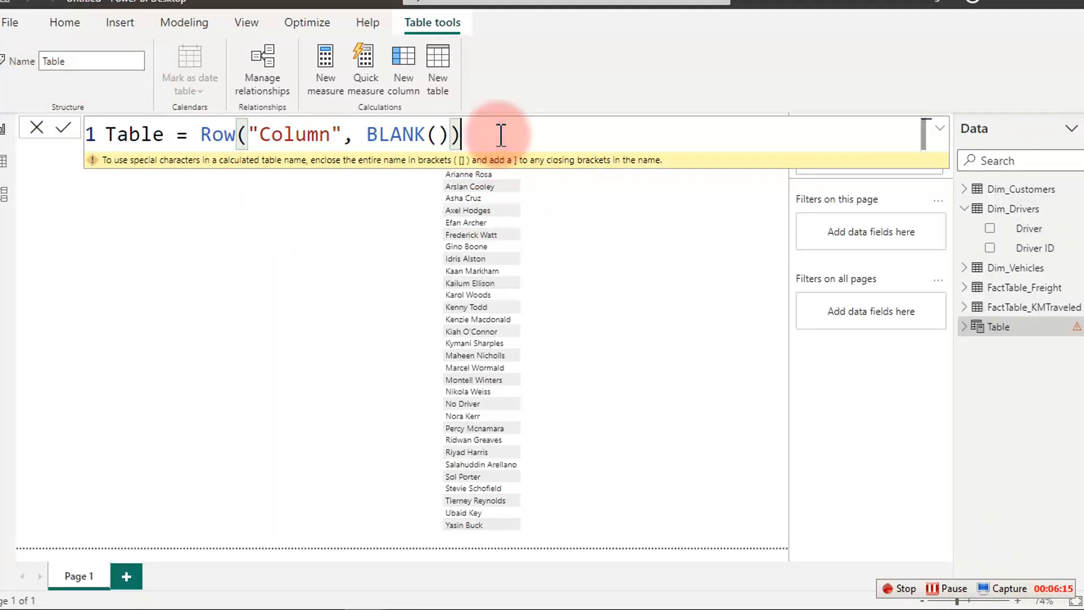
key(ctrl+a)
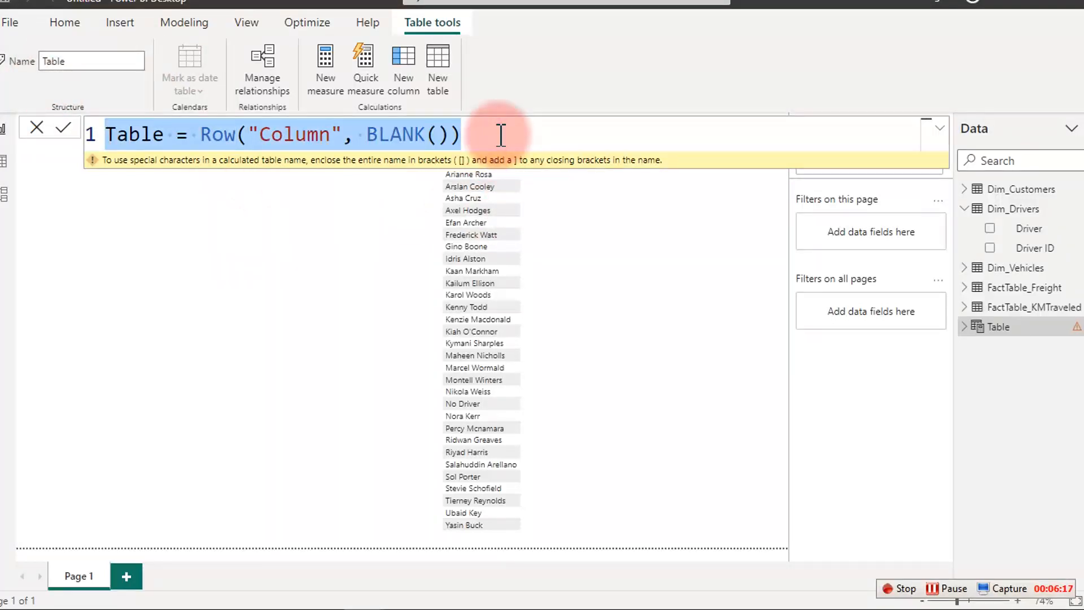
text(Mwa)
key(BackSpace)
key(BackSpace)
text(eas)
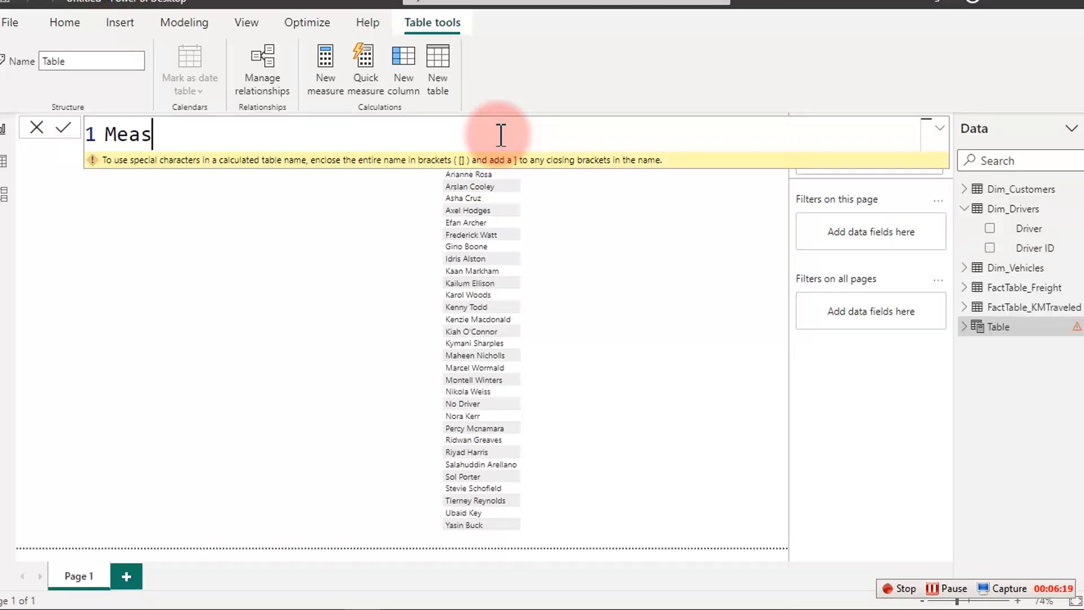
text(ure Ta)
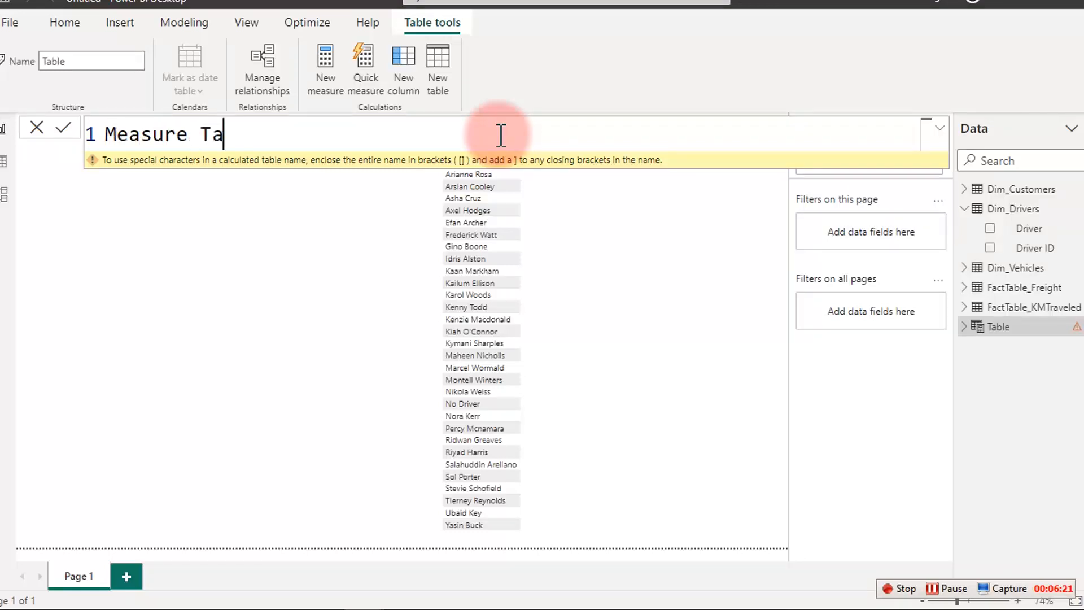
text(ble{)
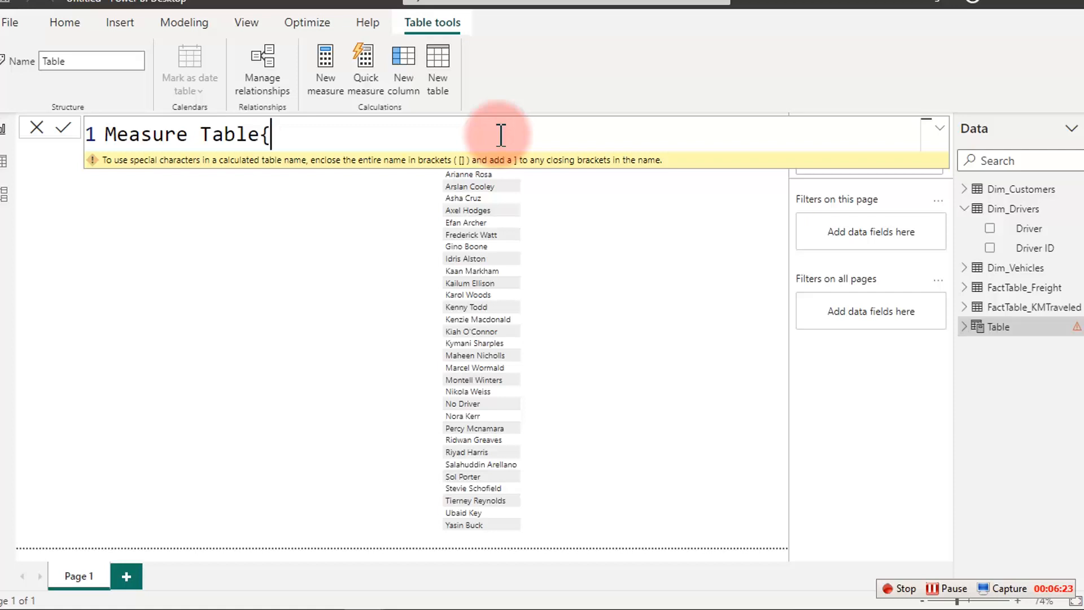
text("3"})
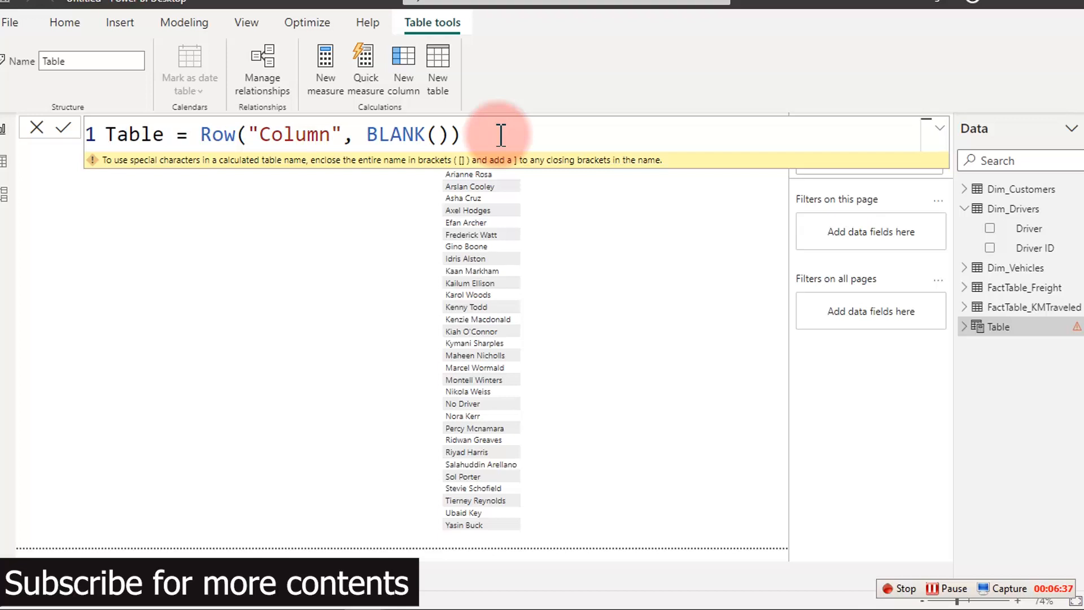
Define the calculated table with the formula Measure Table = {"f"} and expand its list of fields.
click(512, 138)
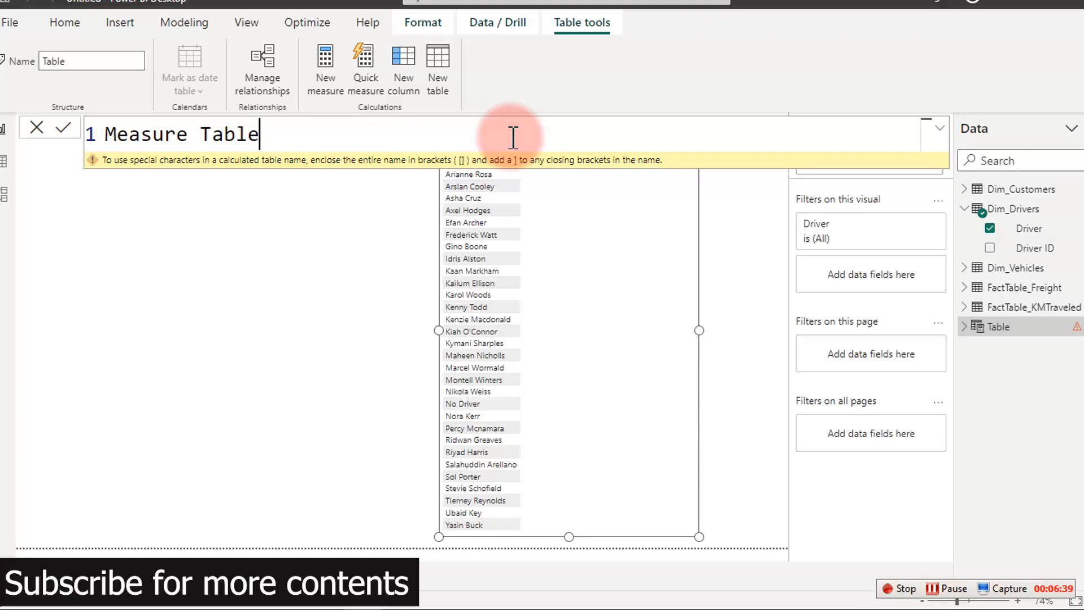
text(={"f"})
key(Return)
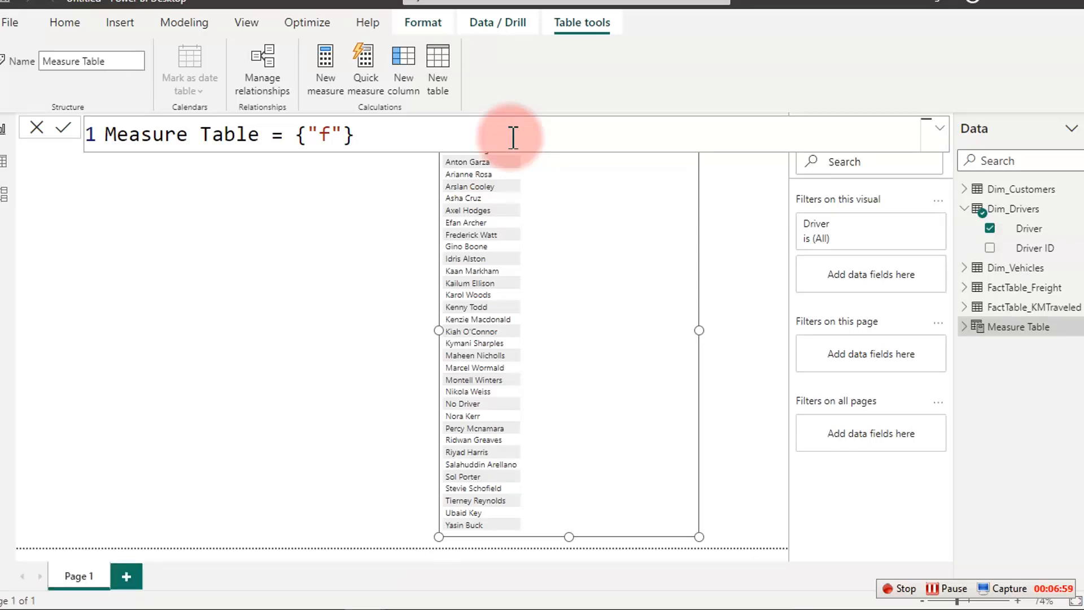
click(963, 329)
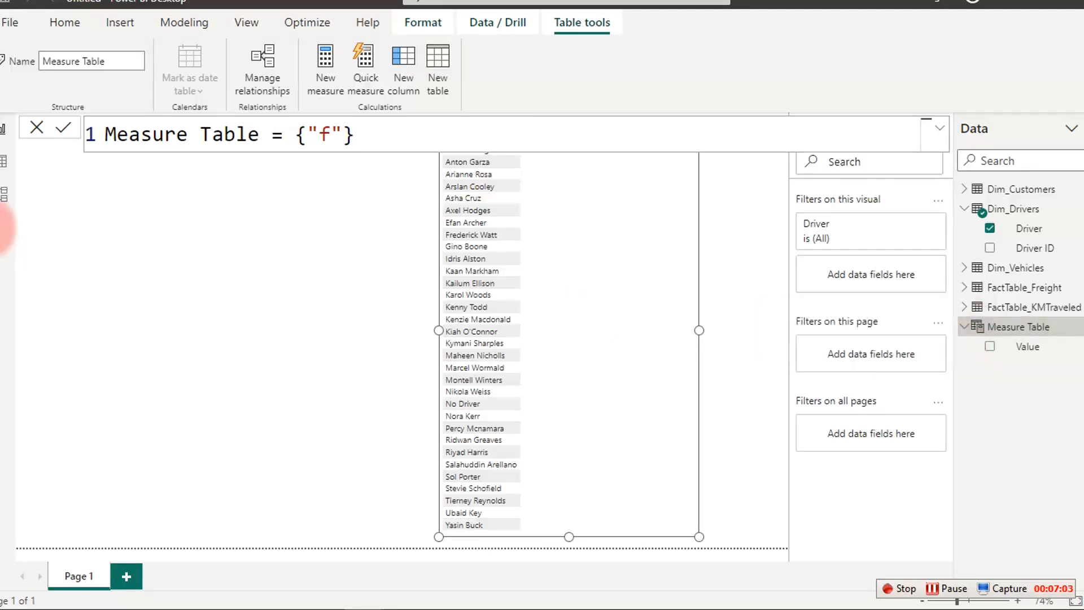
Examine the rows of Dim_Customers, Dim_Drivers, Dim_Vehicles and FactTable_Freight in Data view.
click(5, 164)
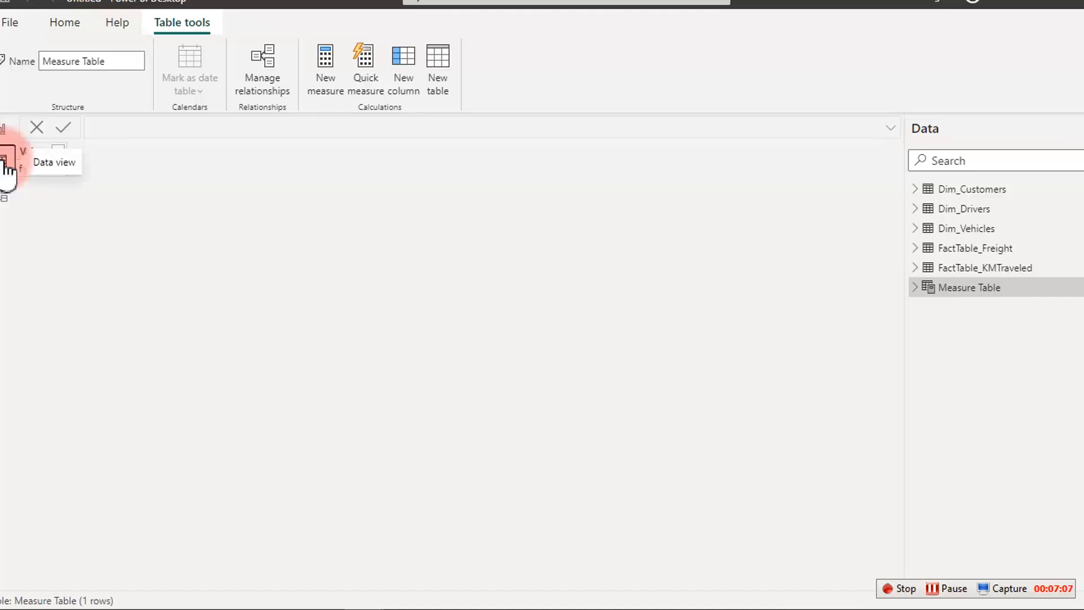
click(975, 194)
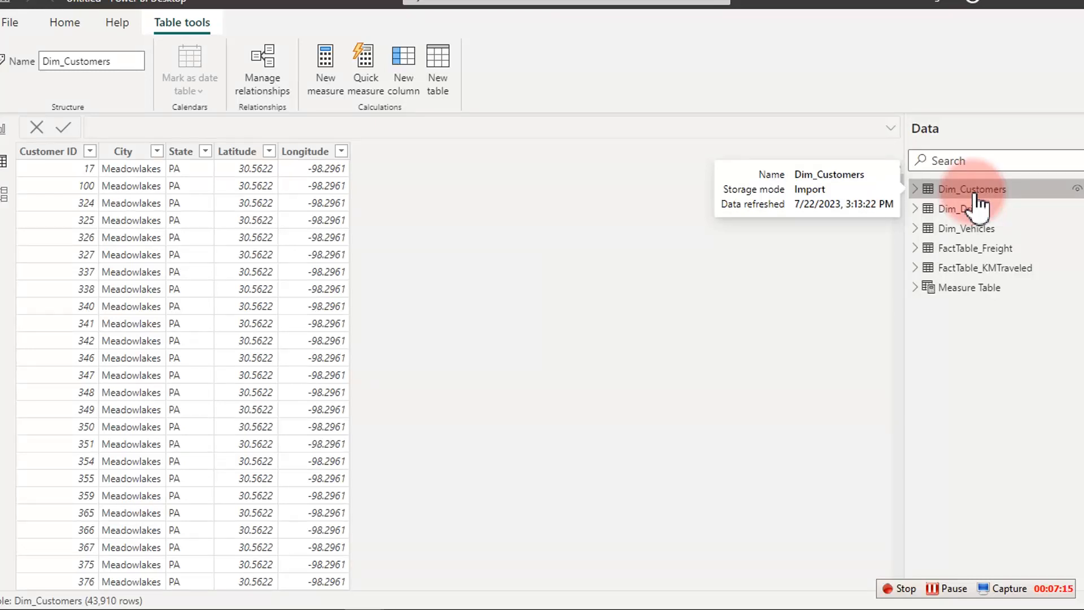
click(969, 211)
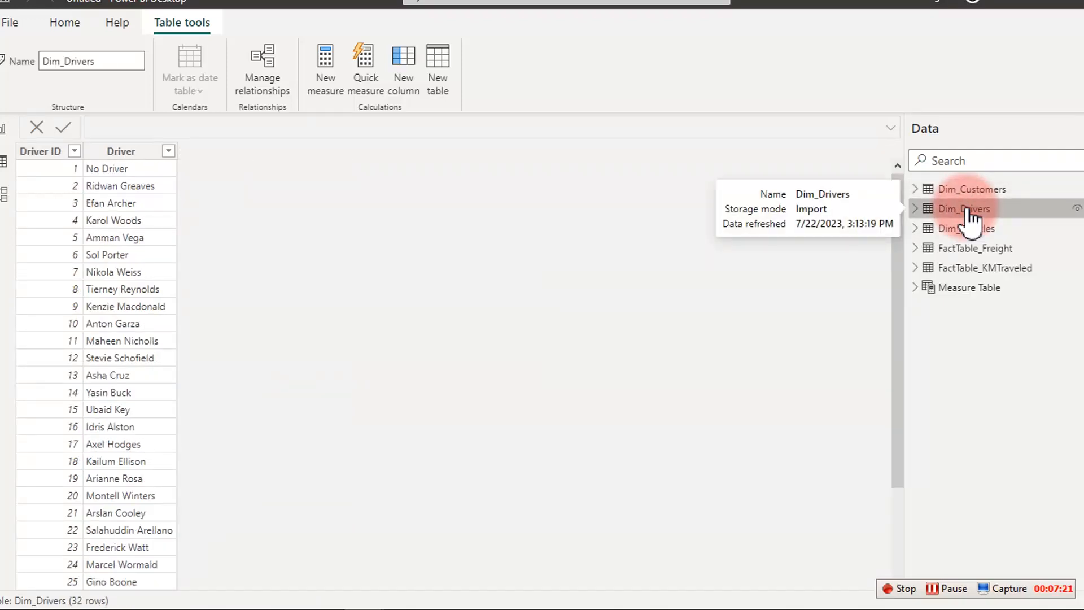
click(972, 228)
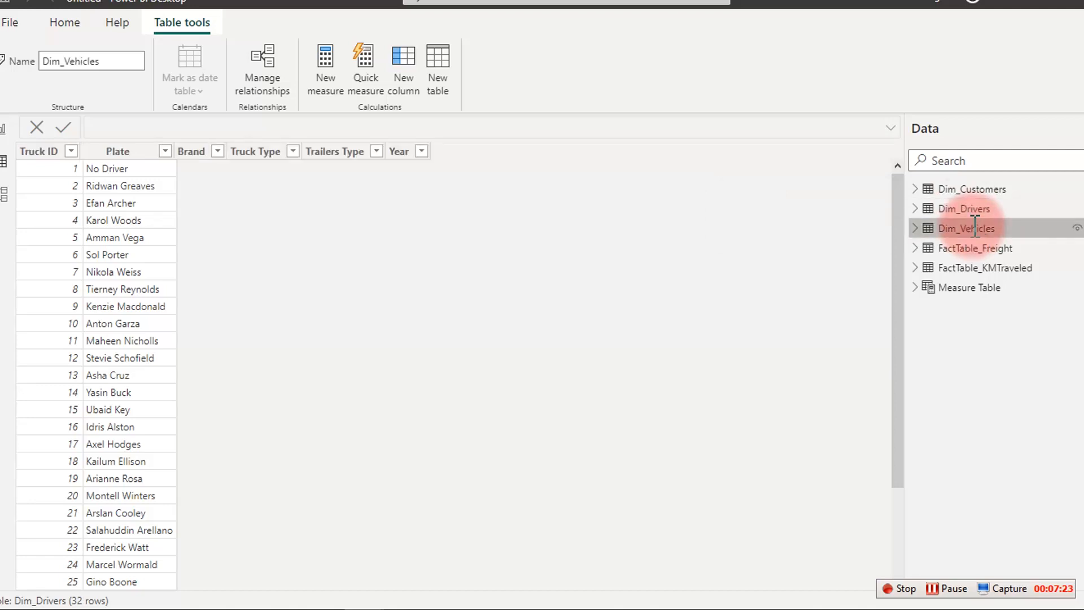
double_click(975, 227)
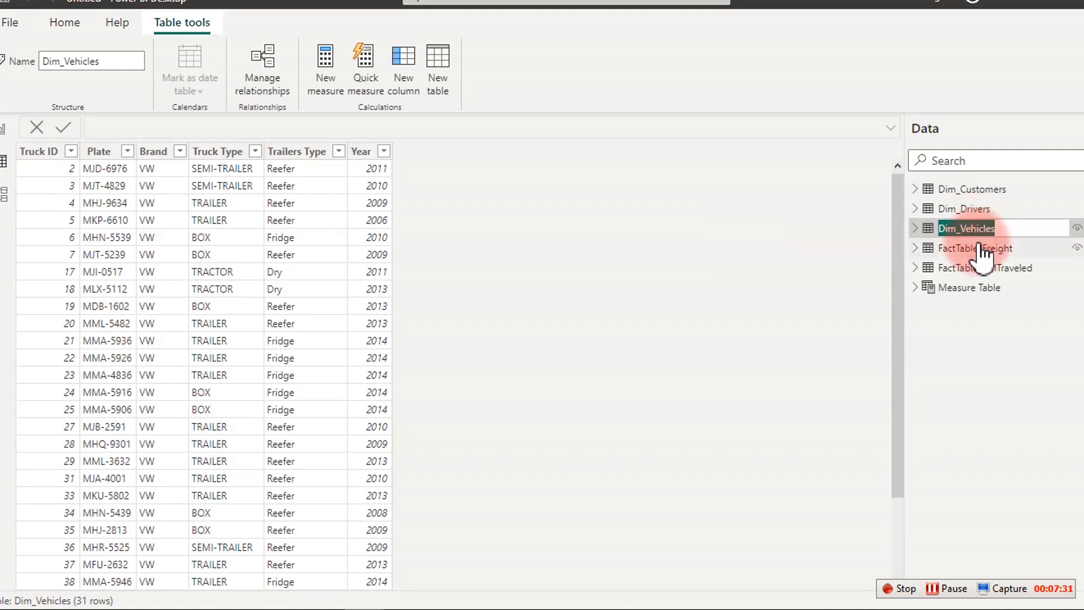
click(983, 252)
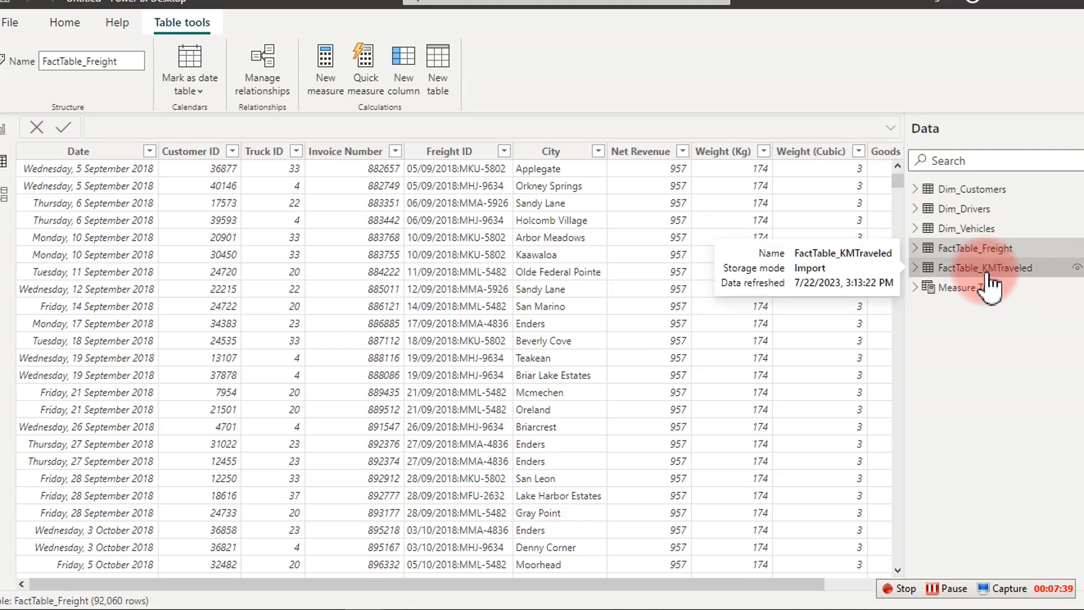
Examine the KM Traveled, Liters, Fuel, Maintenance and Fixed Costs columns of FactTable_KMTraveled.
click(987, 271)
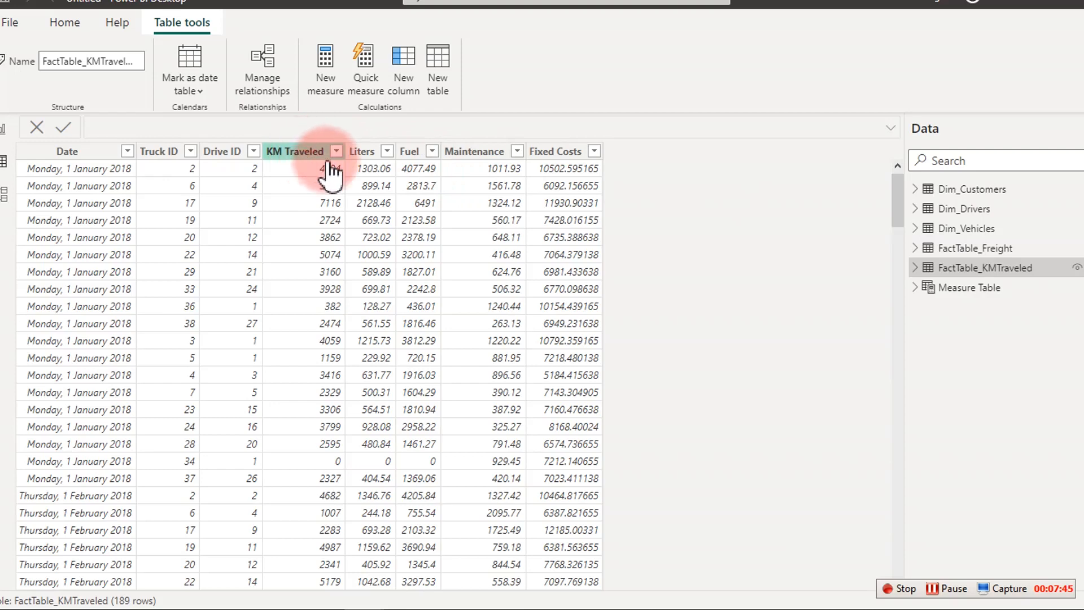
click(305, 151)
click(369, 154)
click(411, 153)
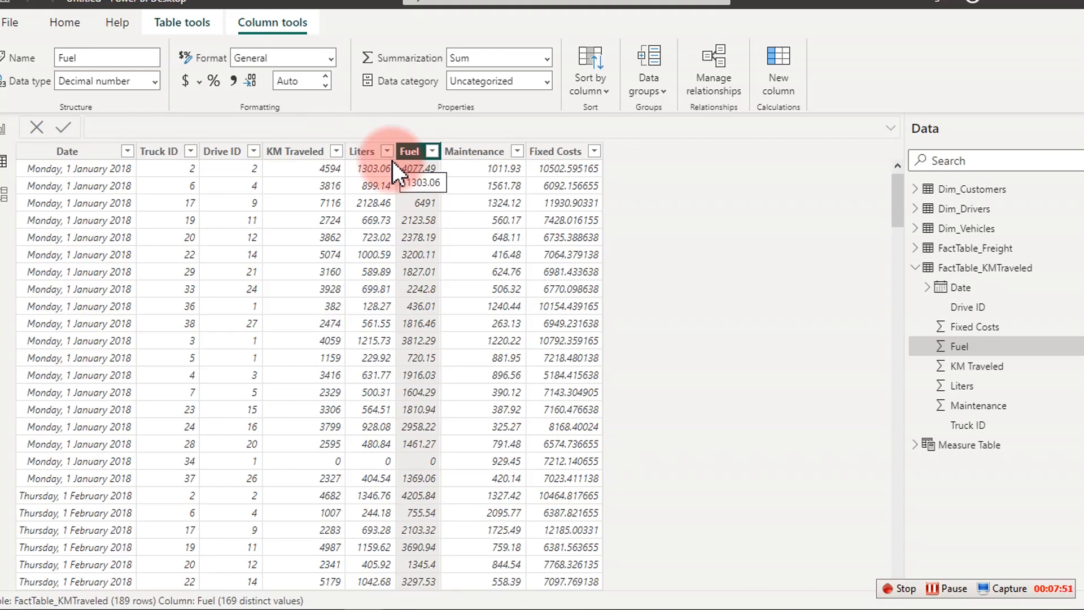
click(366, 154)
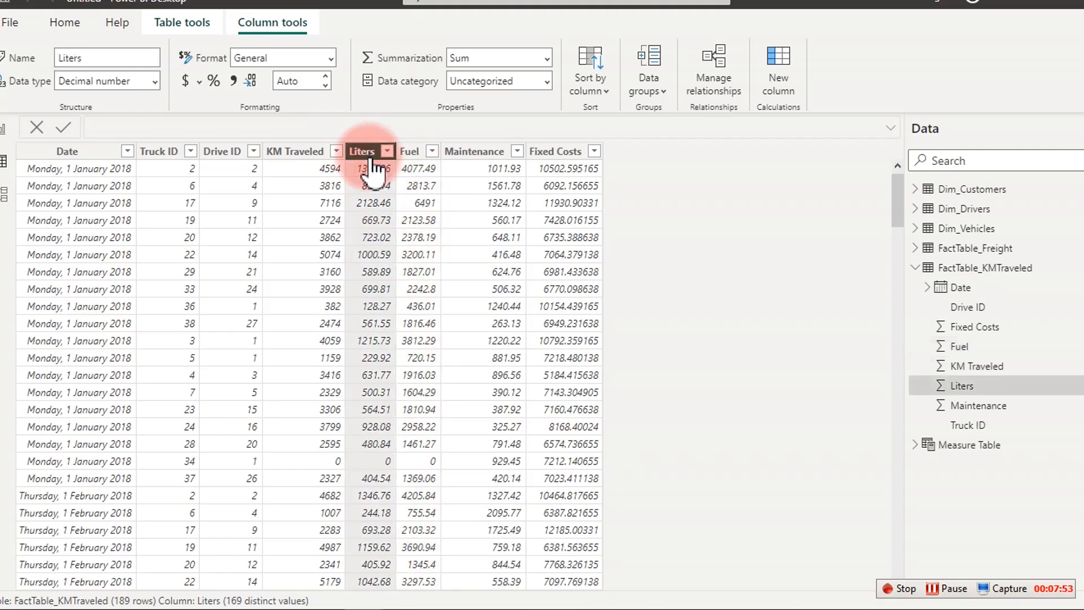
click(415, 153)
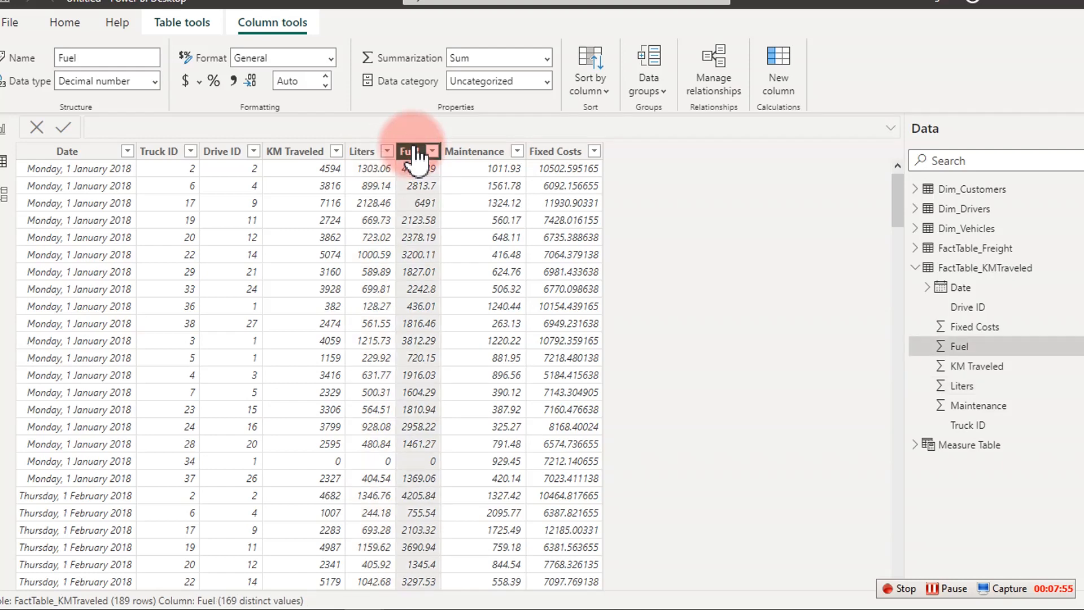
click(367, 151)
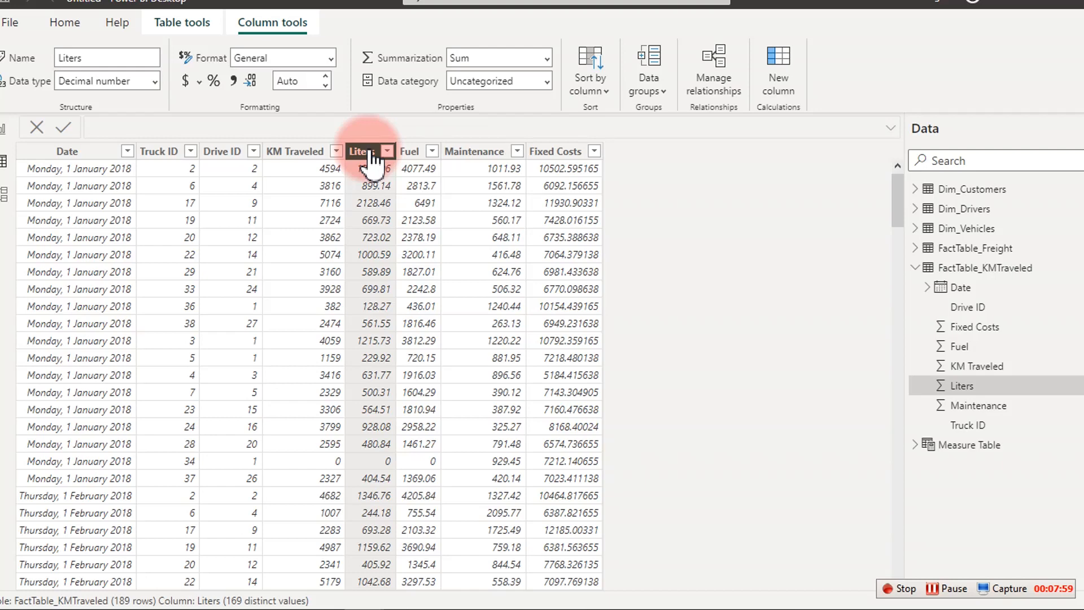
click(555, 213)
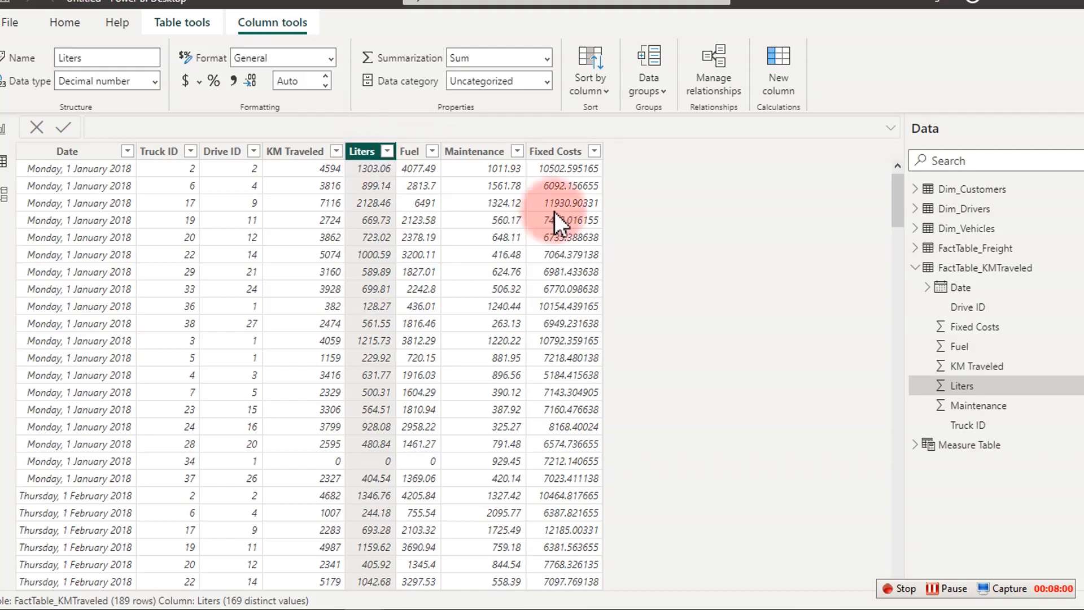
click(411, 153)
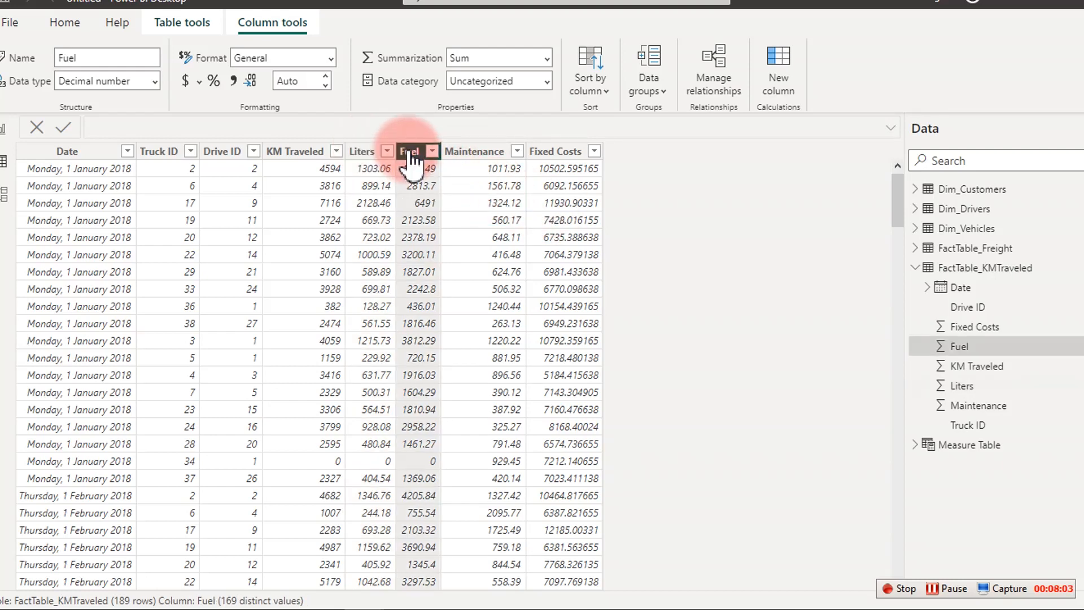
click(358, 153)
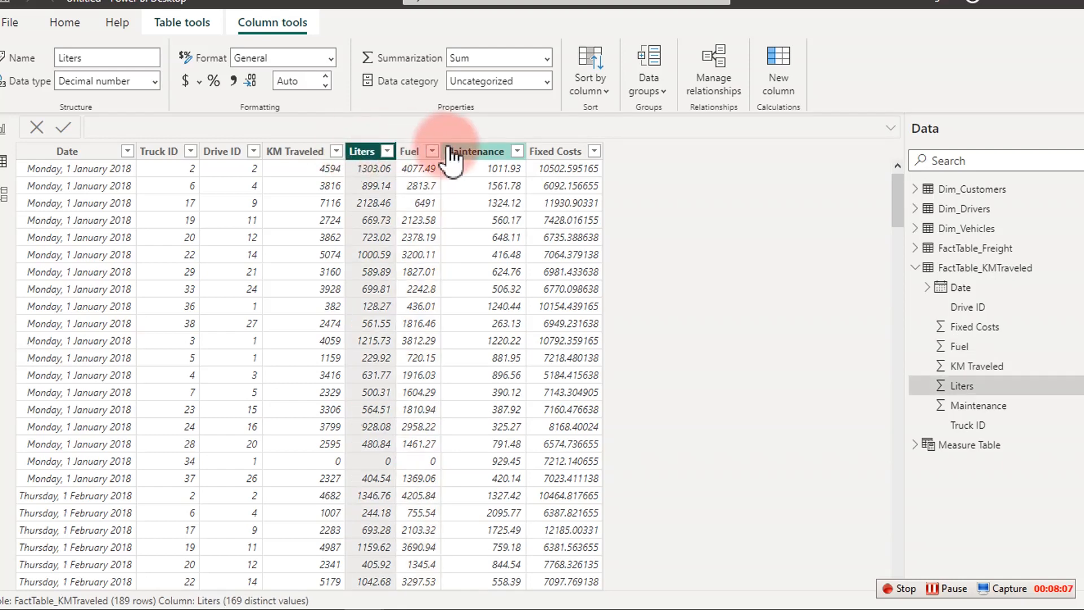
click(489, 153)
click(553, 152)
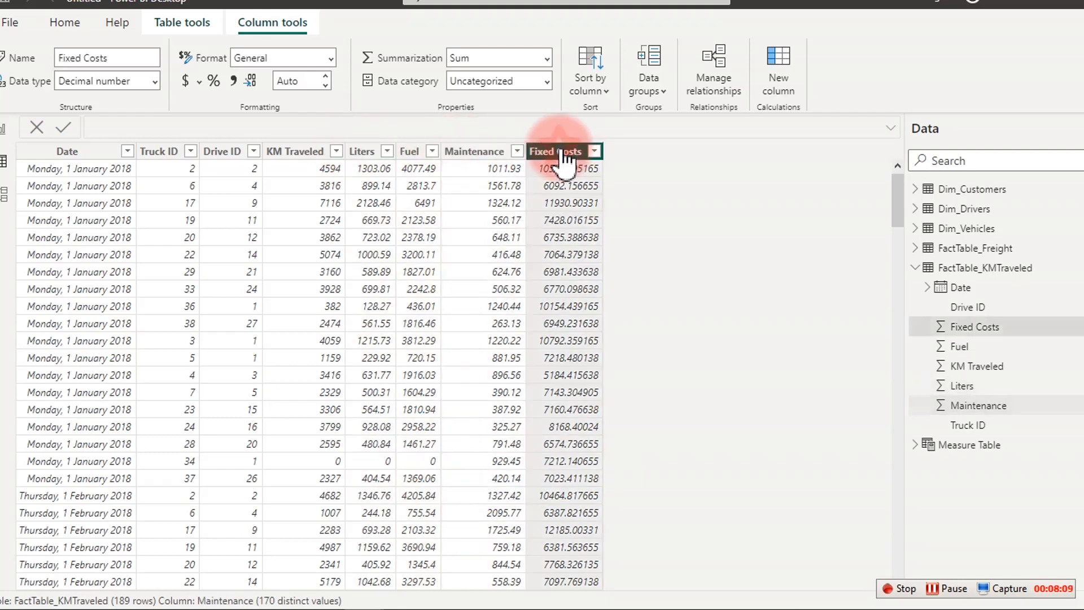
click(498, 154)
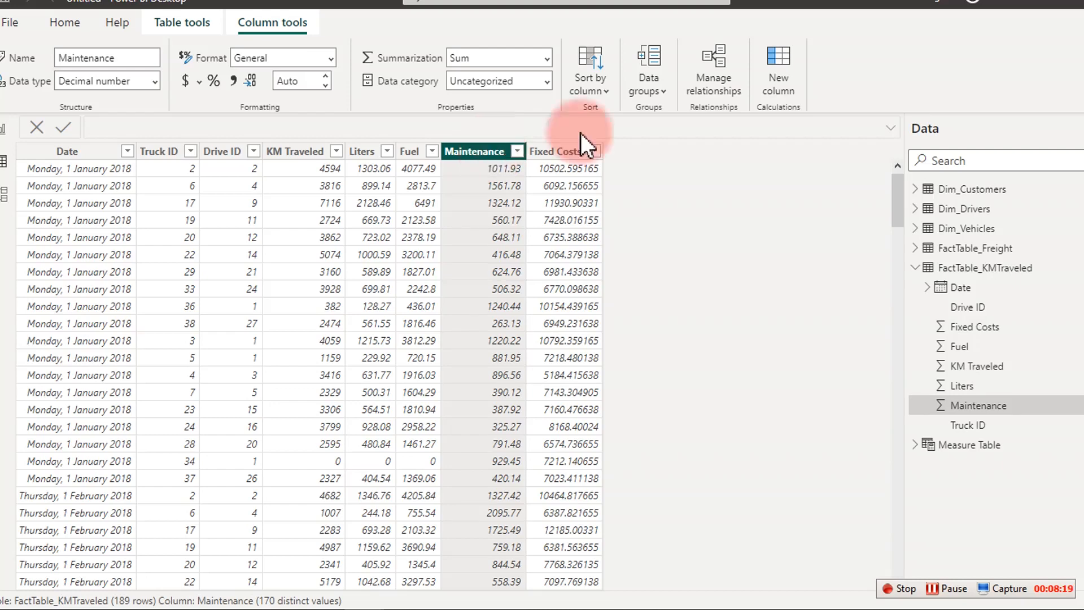
click(571, 155)
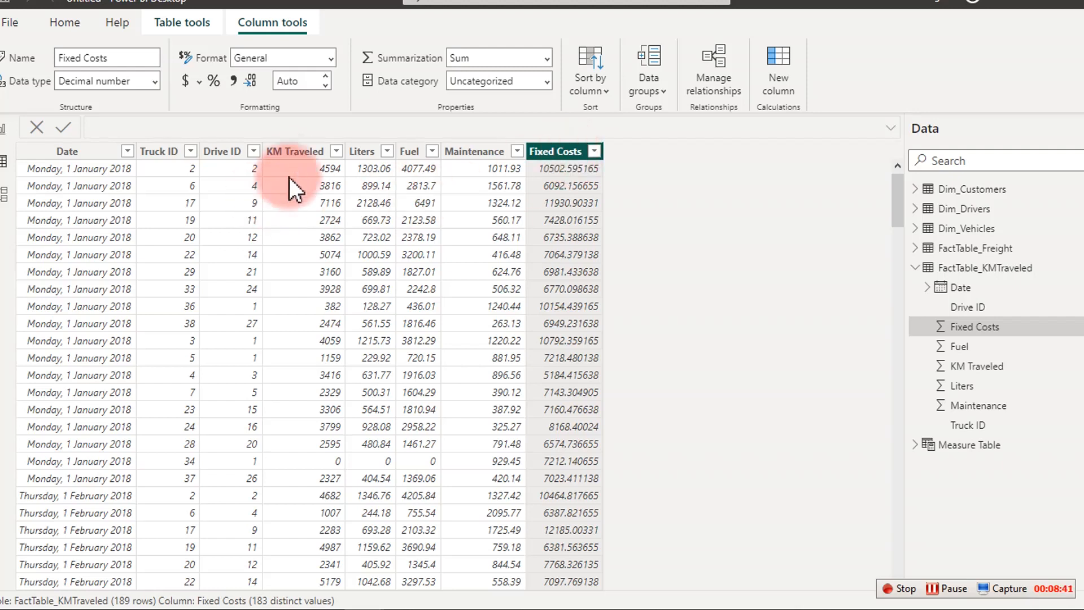
click(304, 152)
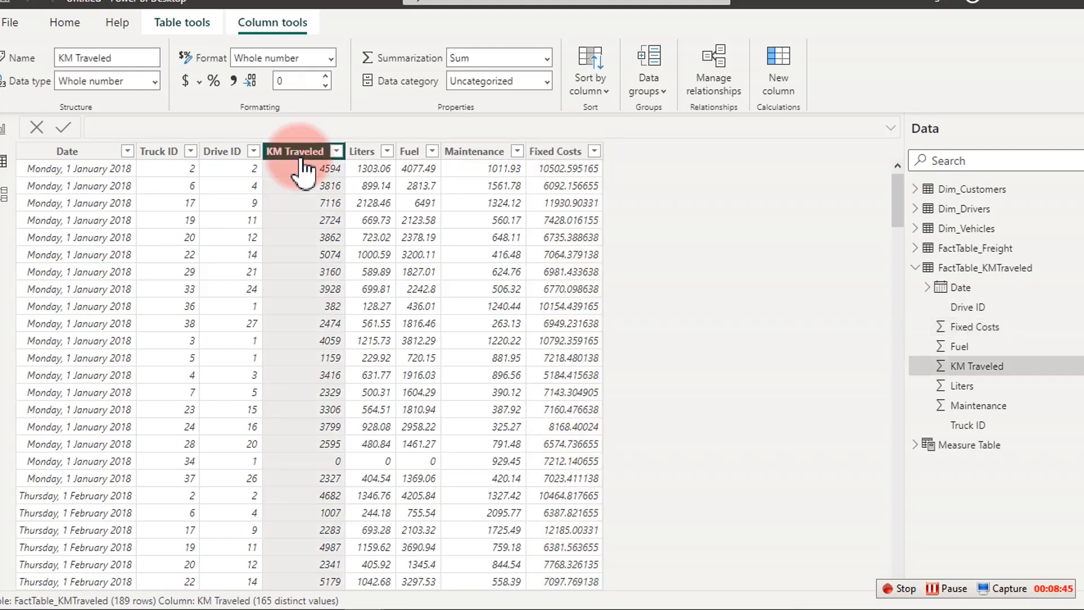
Return to the report page and add a new measure to Measure Table.
click(6, 129)
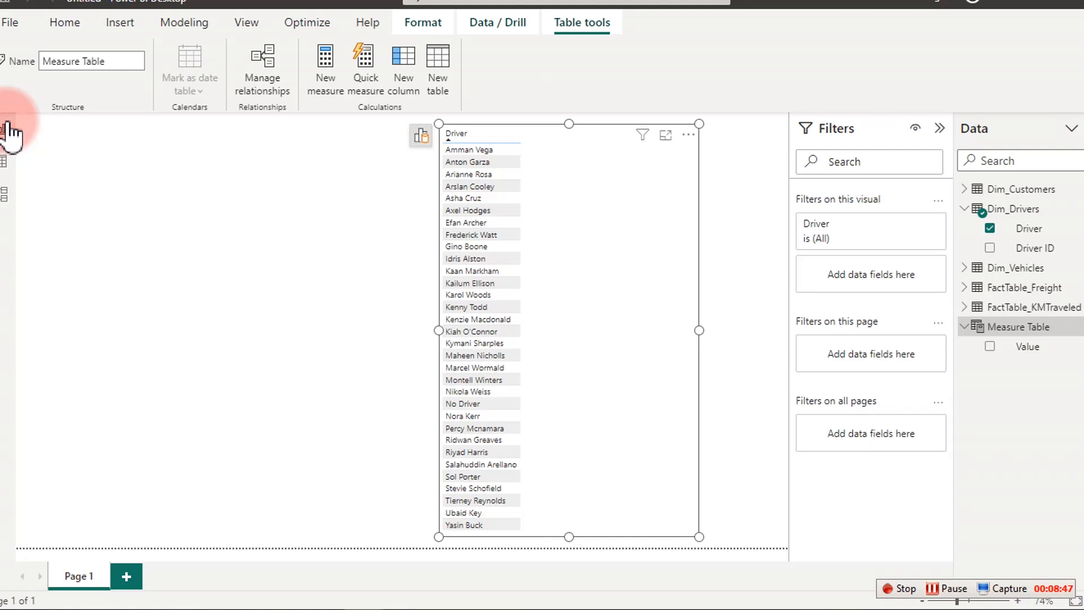
click(870, 272)
click(1026, 345)
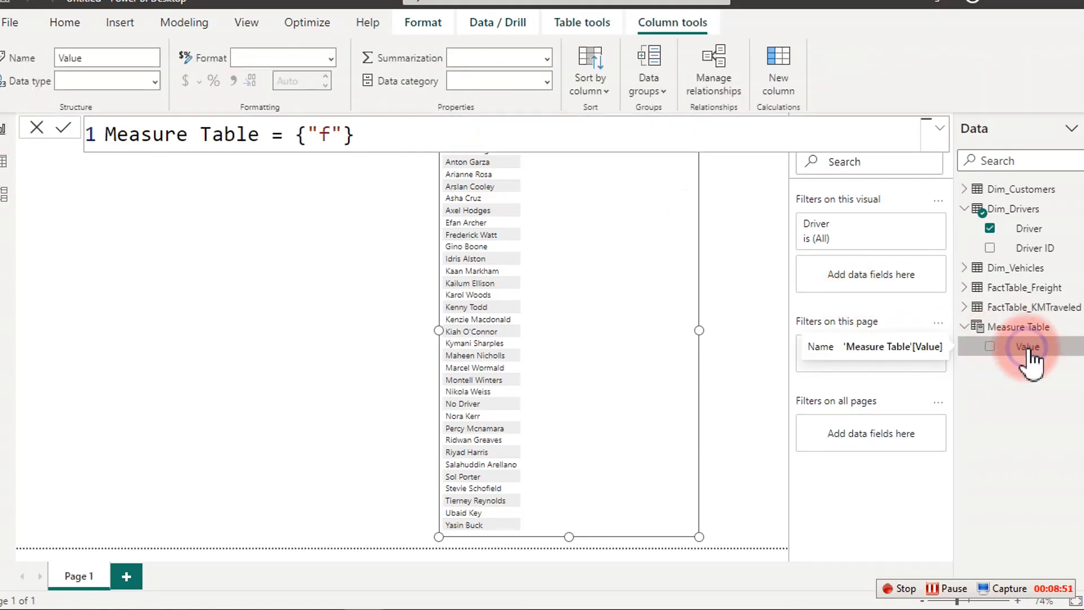
right_click(1028, 348)
click(937, 178)
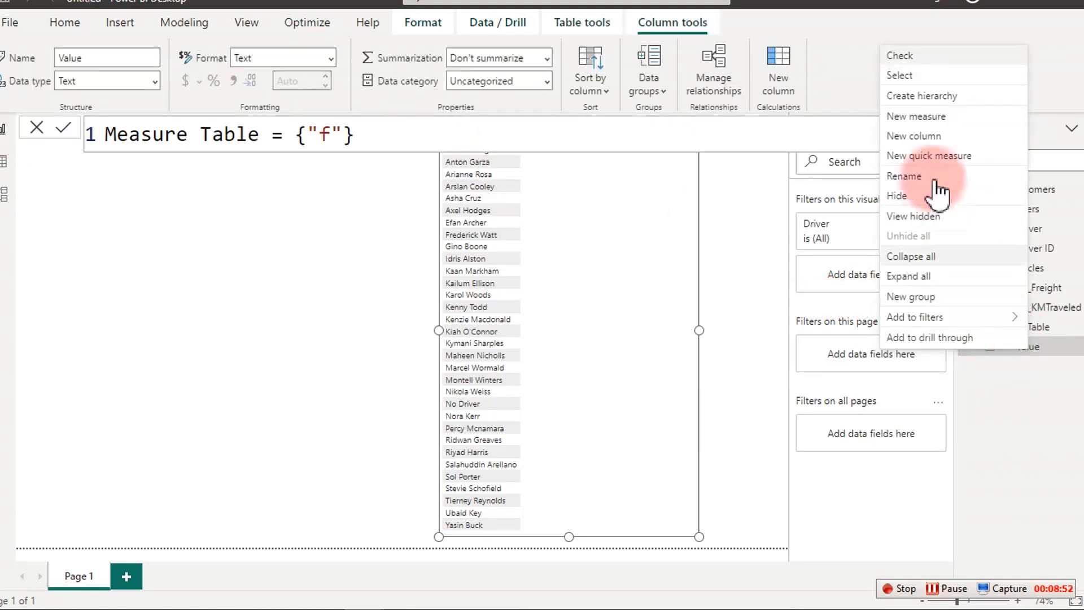
click(920, 117)
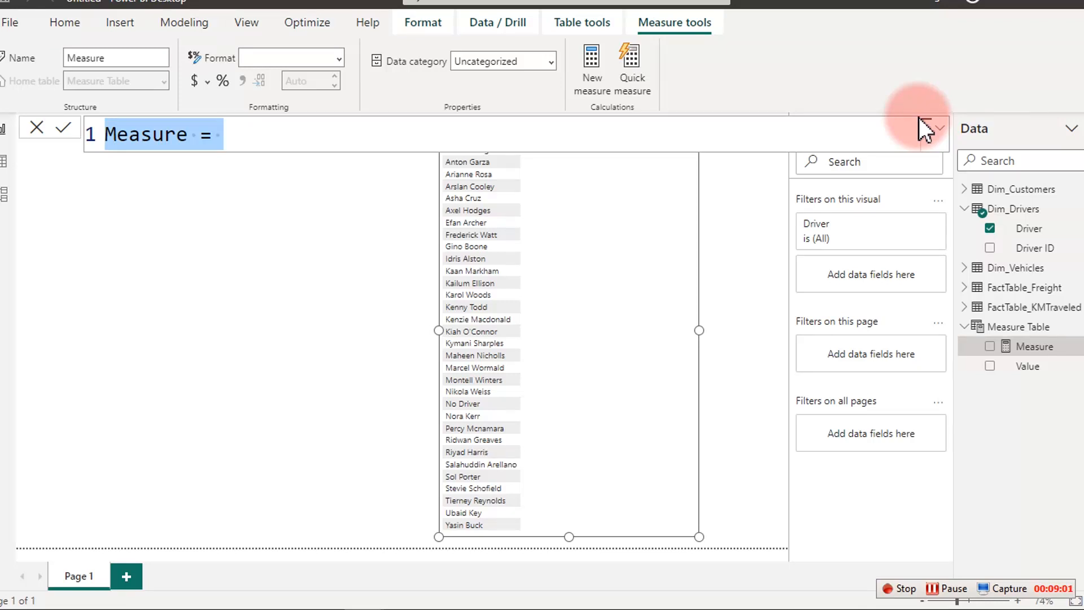
Define the new measure as Total KM Traveled = SUM(FactTable_KMTraveled[KM Traveled]).
text(Total KM Tr)
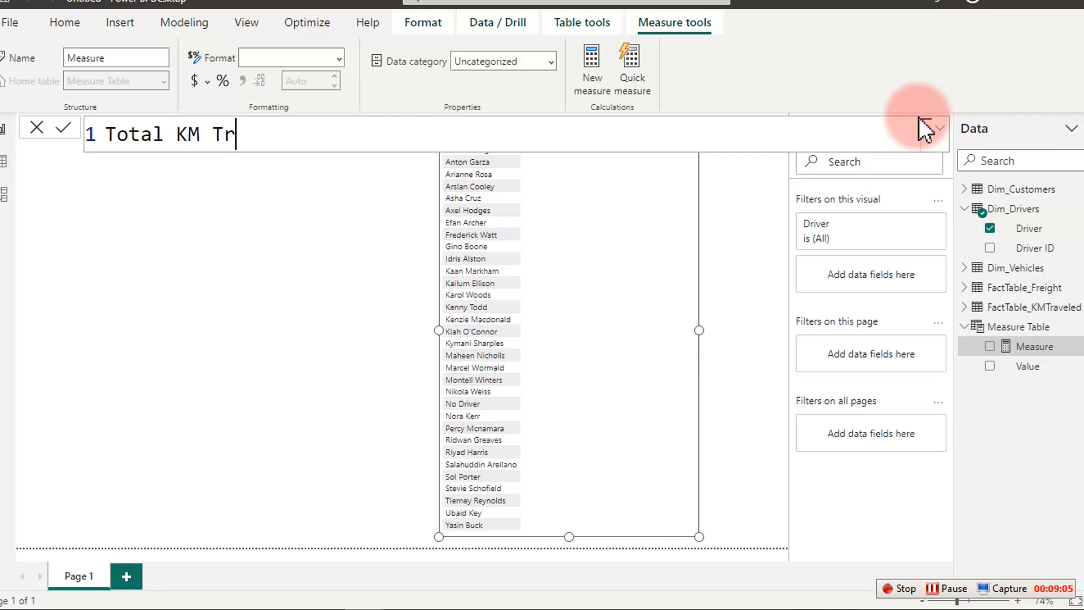
text(aveled)
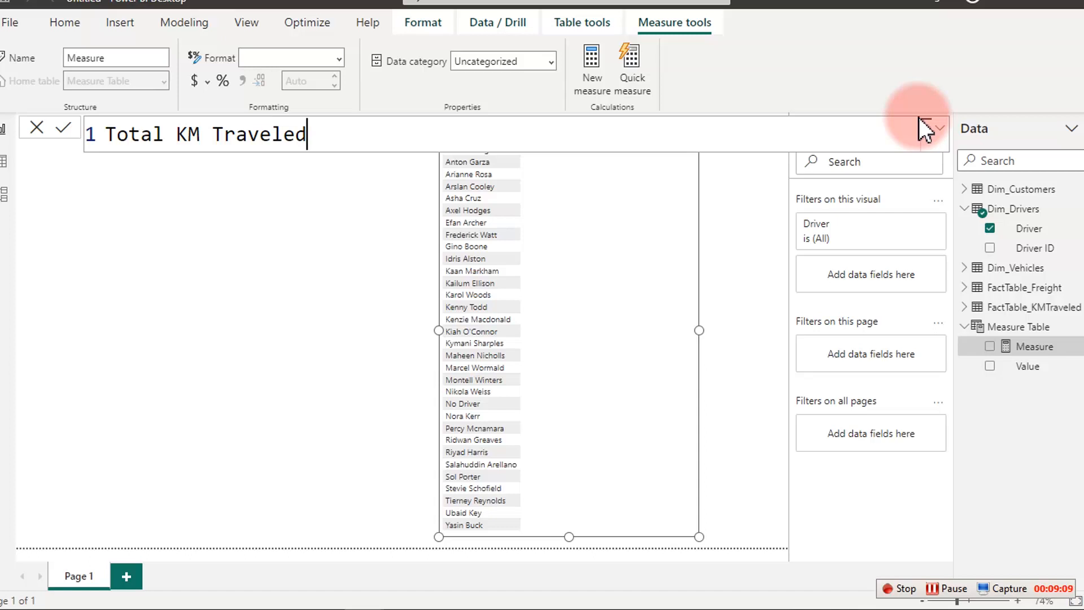
text( =sum)
key(Tab)
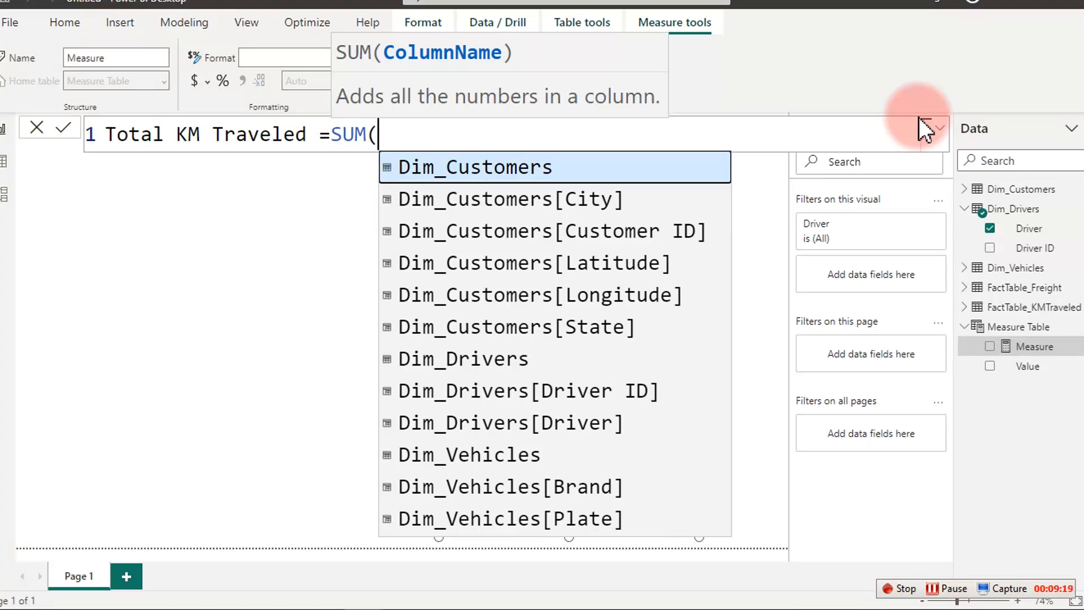
text(km)
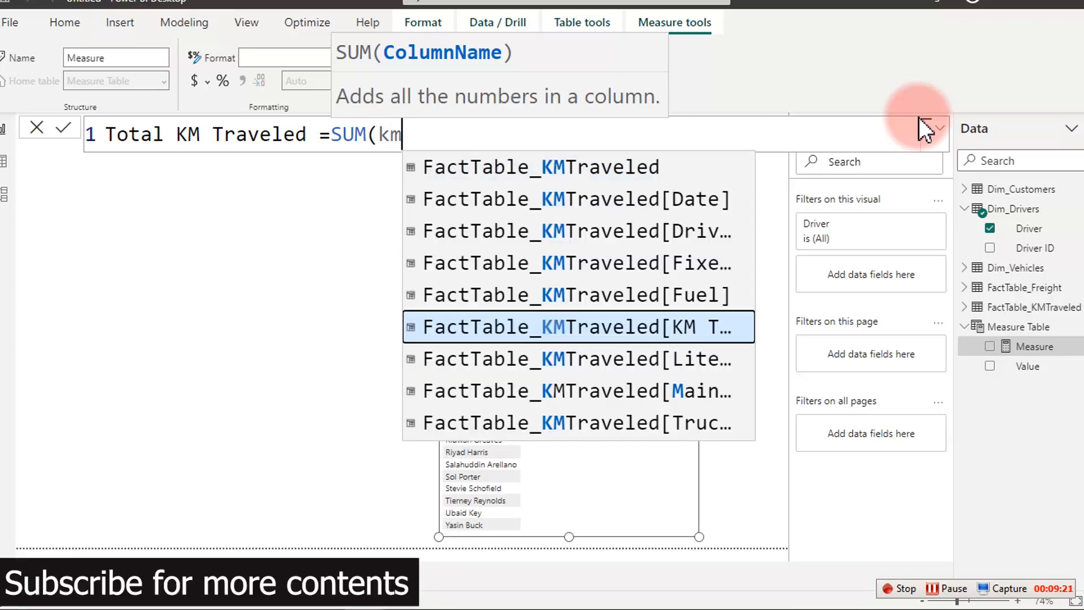
key(Tab)
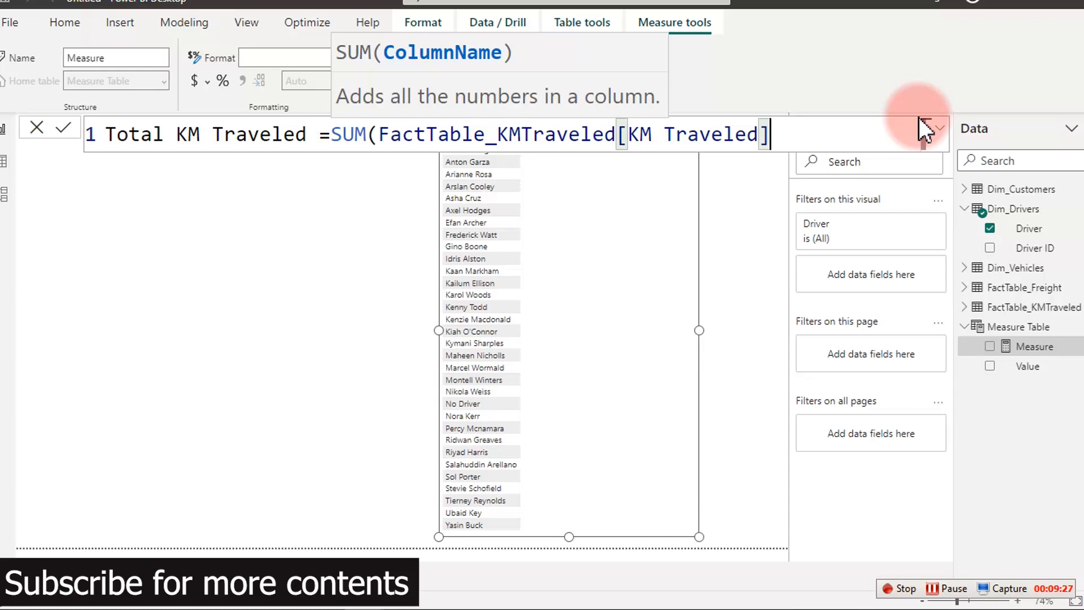
text())
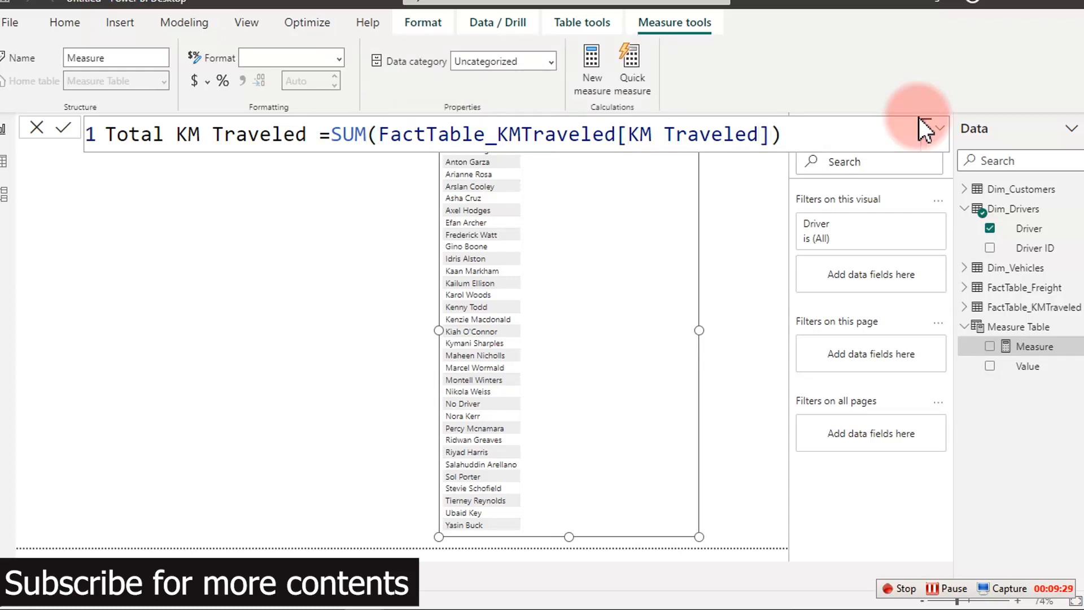
key(Return)
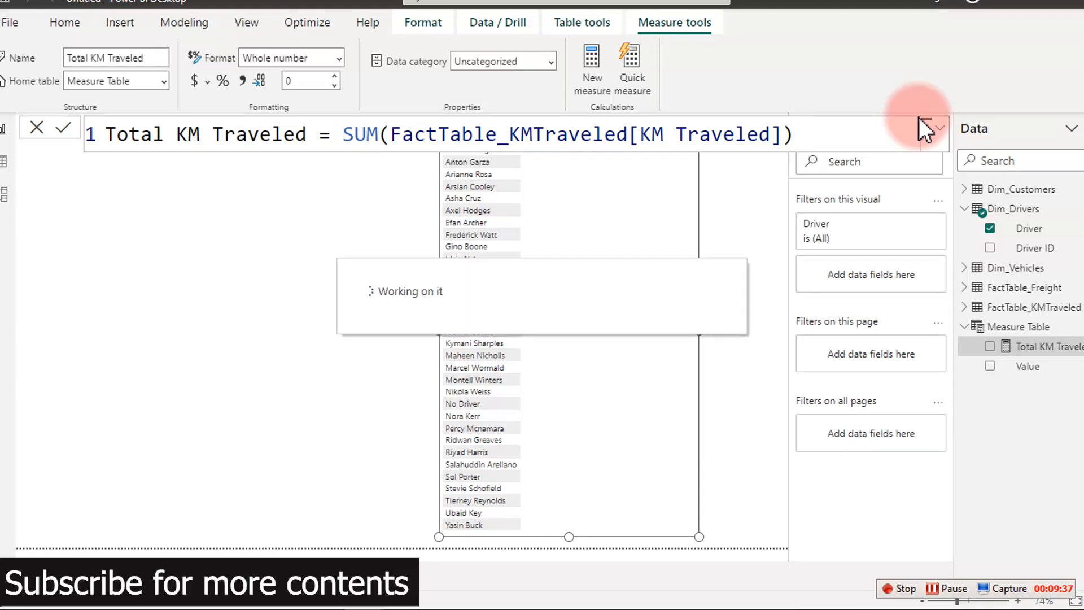
Examine the formulas and number formats of the Total Drive, Total Fix Cost, Total Fuel Consumed, Total KM Traveled and Total Liters Consumed measures.
click(362, 267)
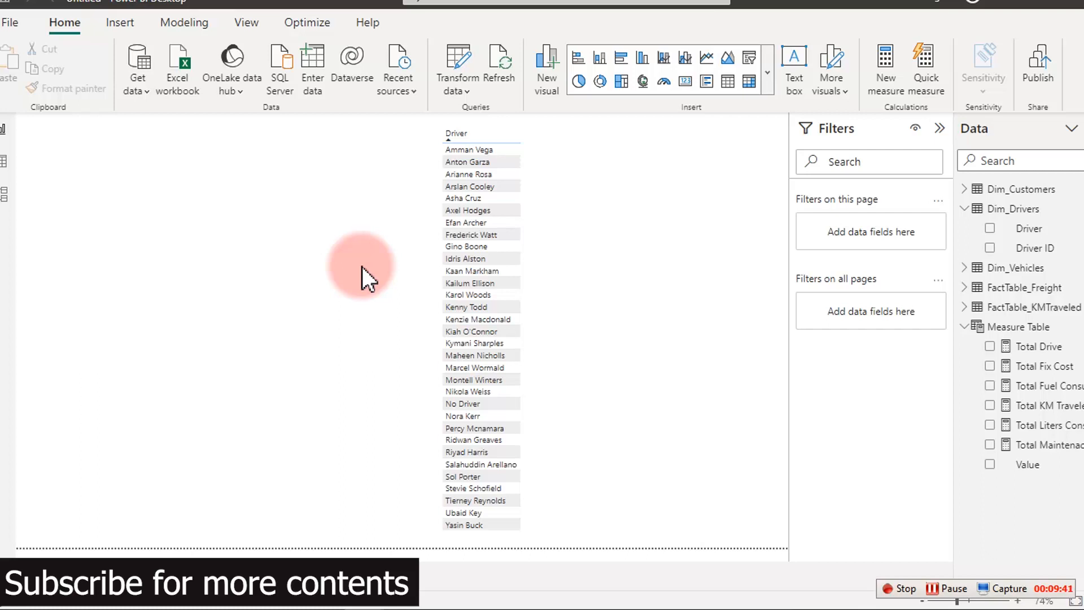
click(1025, 349)
click(216, 136)
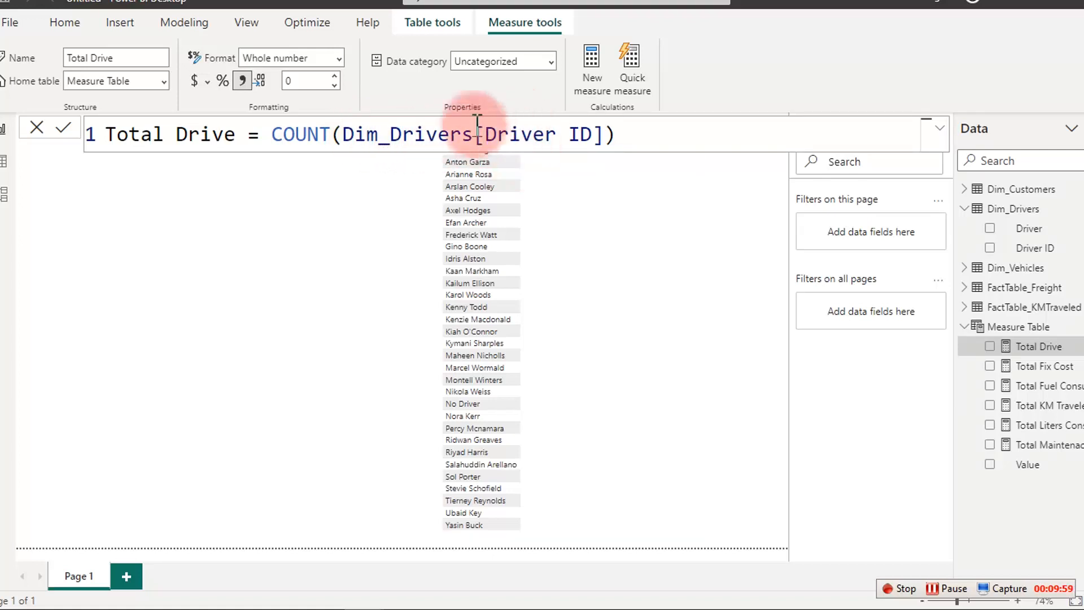
click(1036, 367)
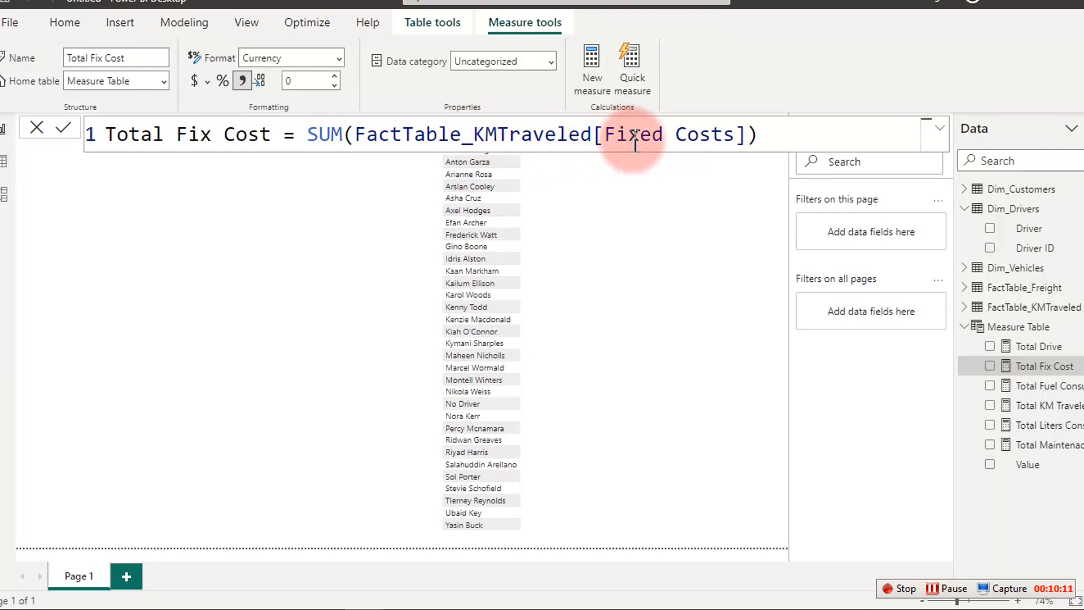
click(1034, 387)
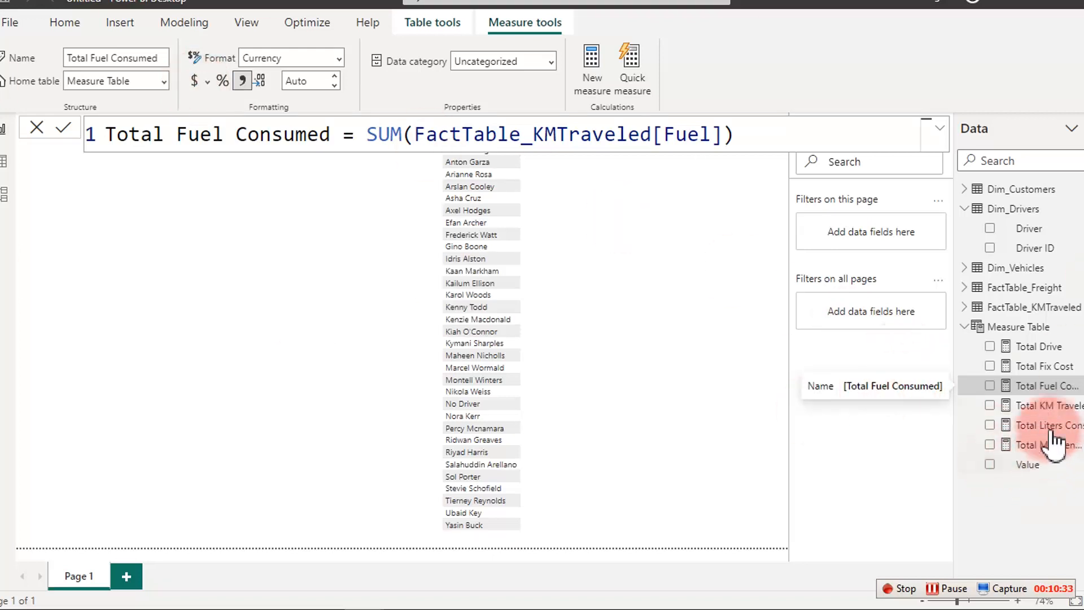
click(310, 84)
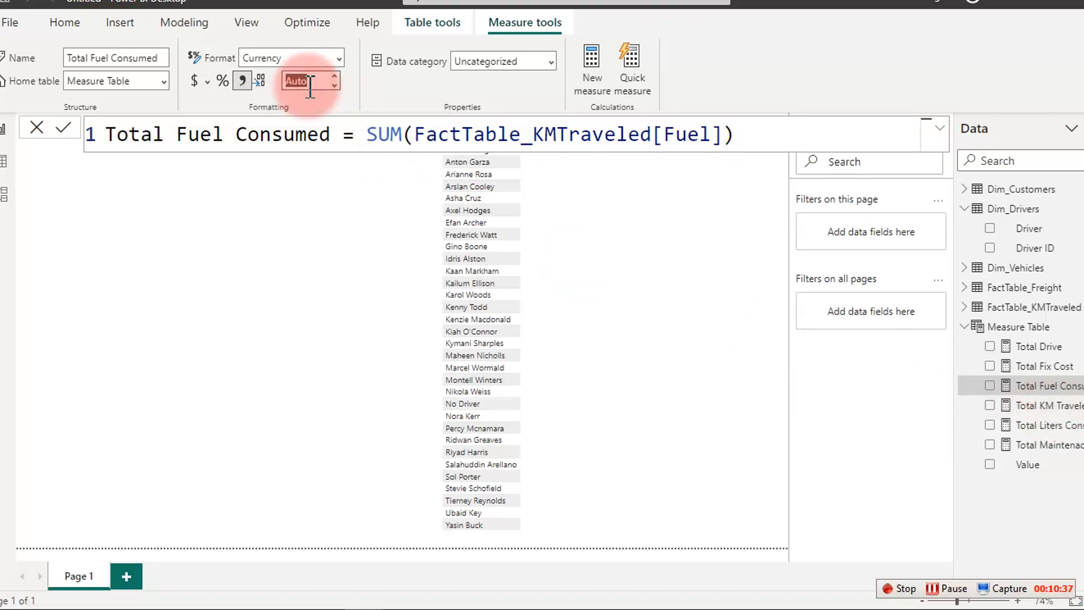
click(310, 84)
click(1055, 406)
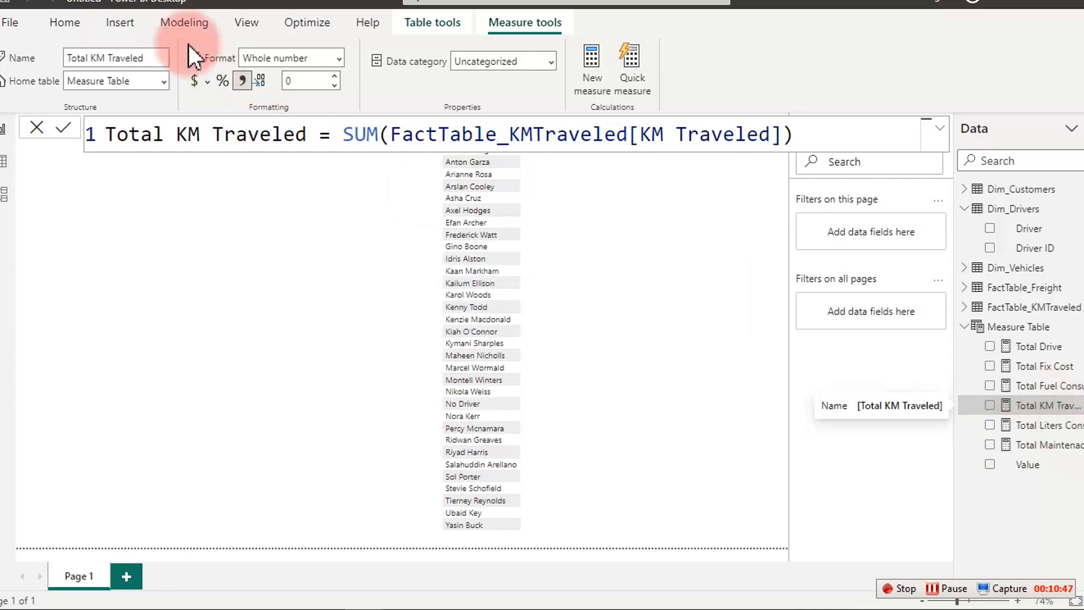
click(236, 83)
click(1033, 427)
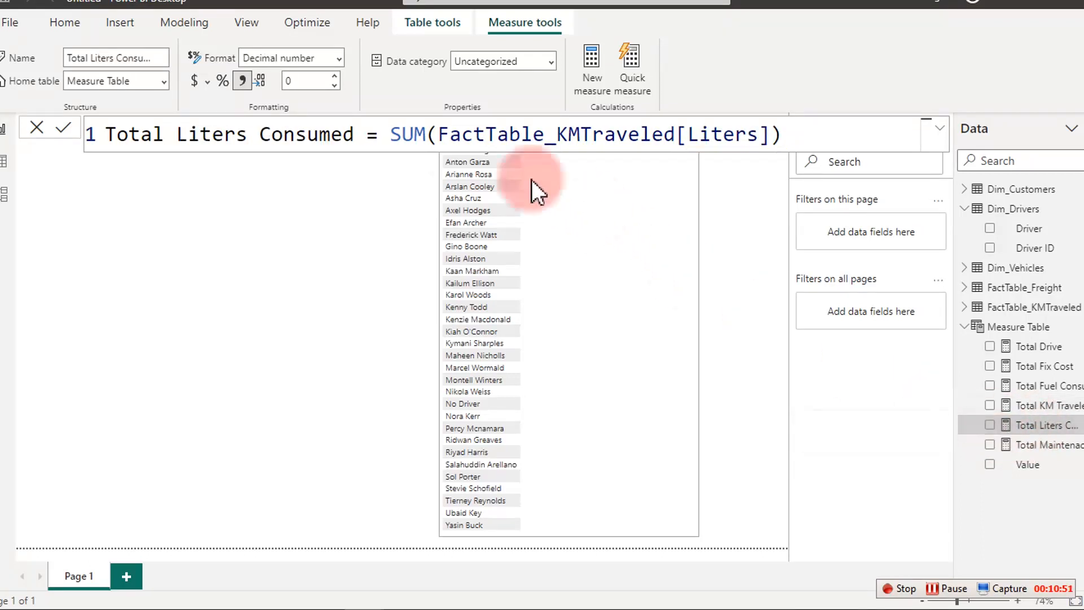
click(243, 81)
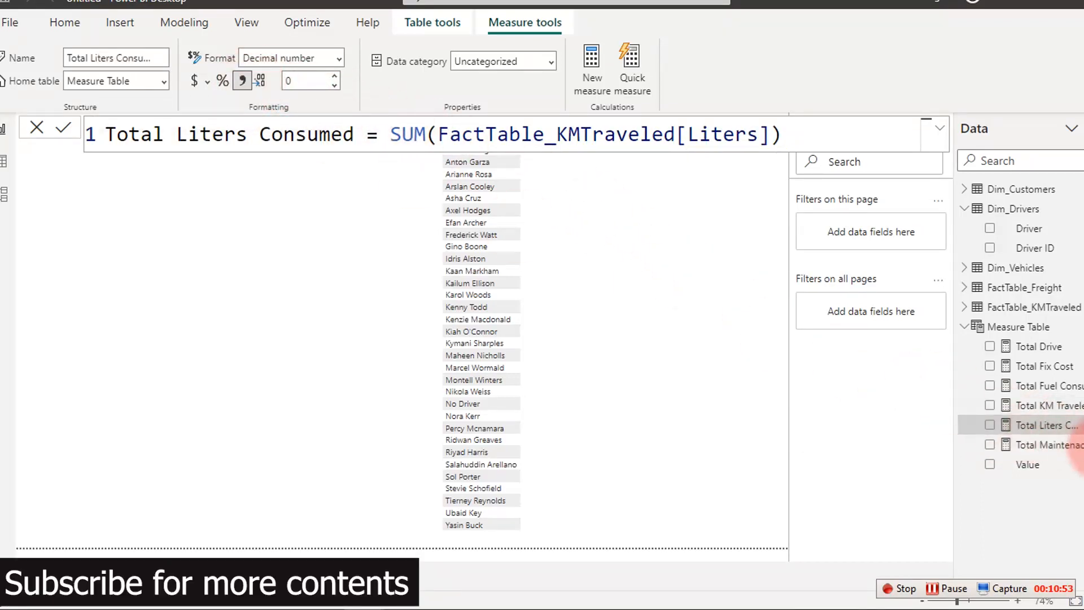
Format the Total Maintenace cost measure as currency with 0 decimal places.
click(1066, 446)
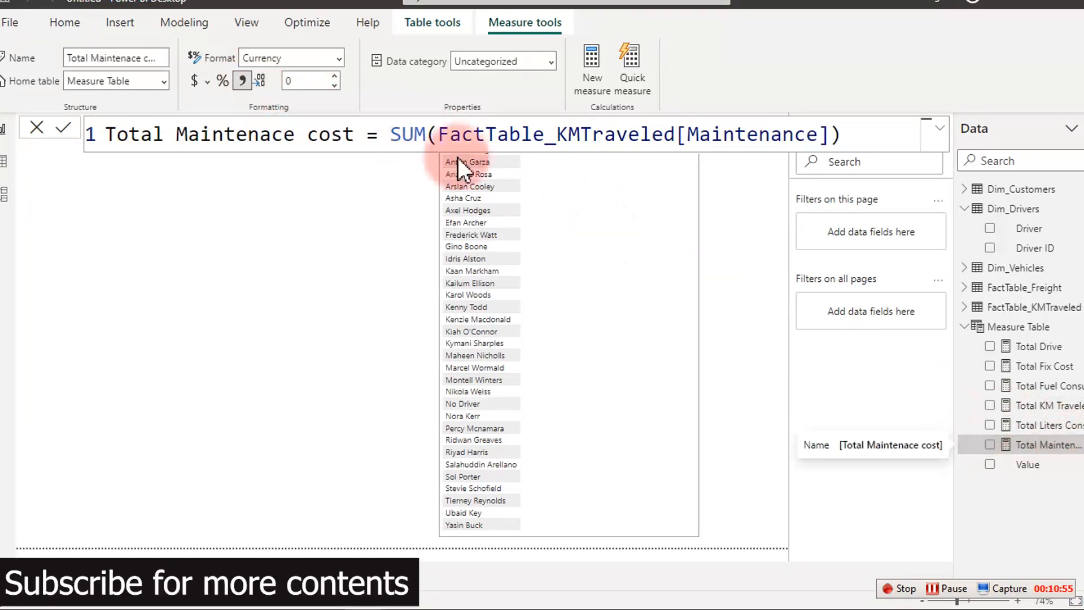
click(193, 80)
click(195, 83)
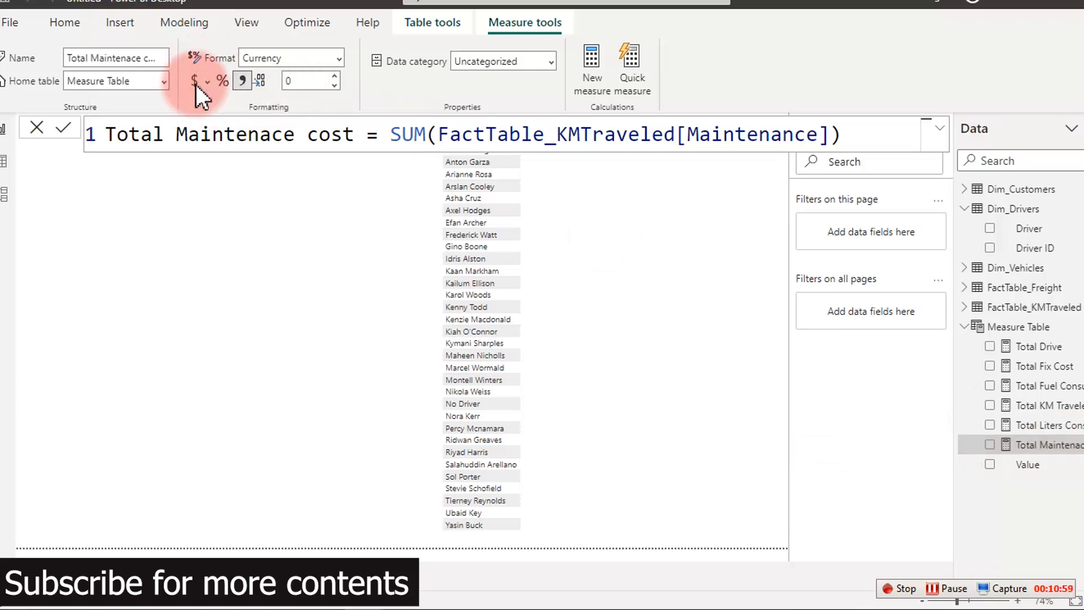
click(306, 79)
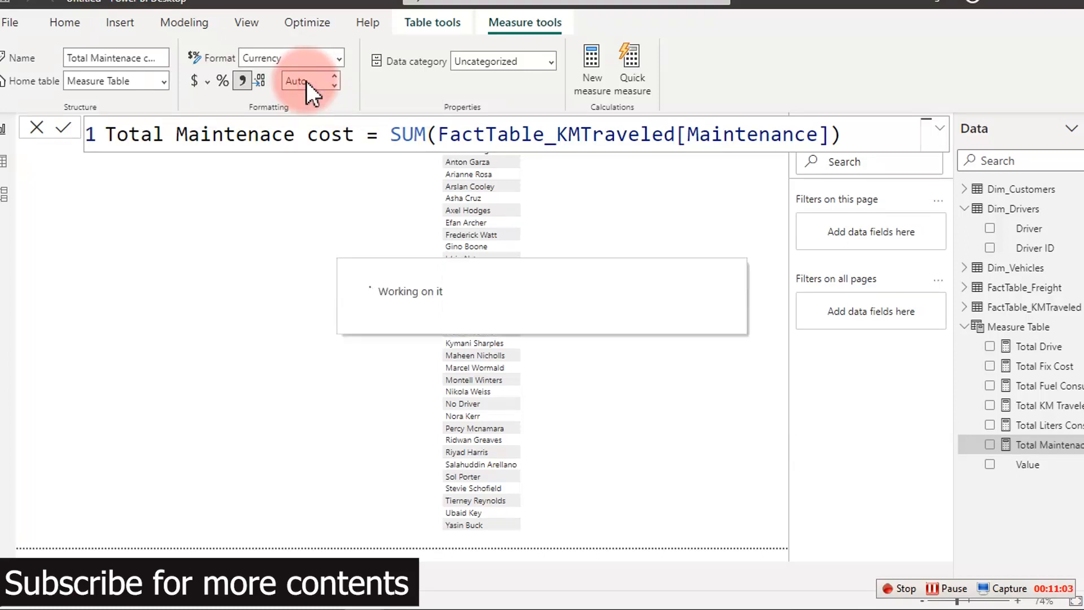
double_click(308, 80)
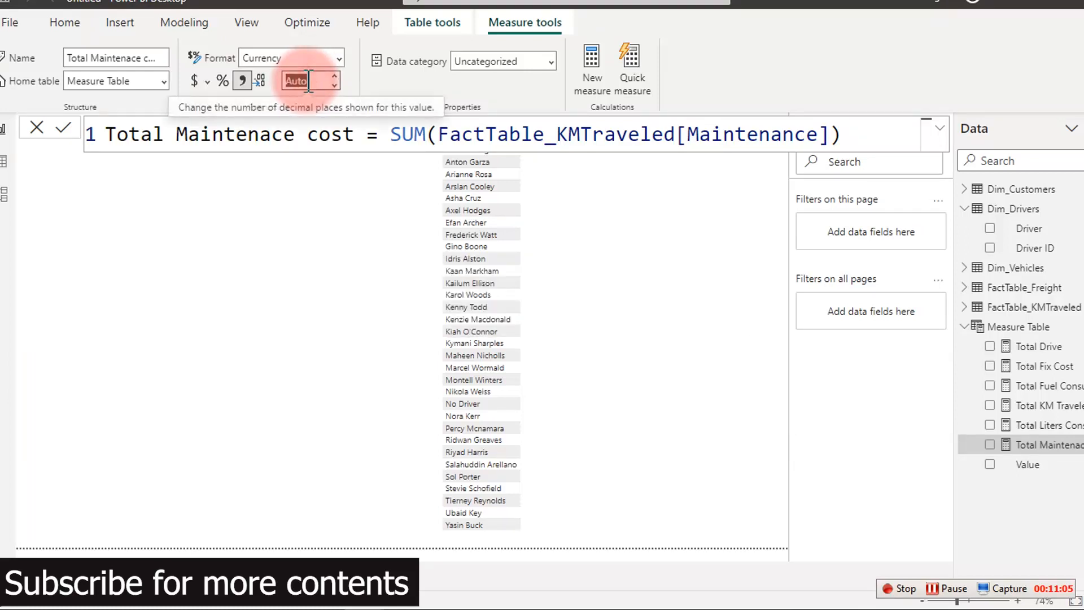
text(0)
key(Return)
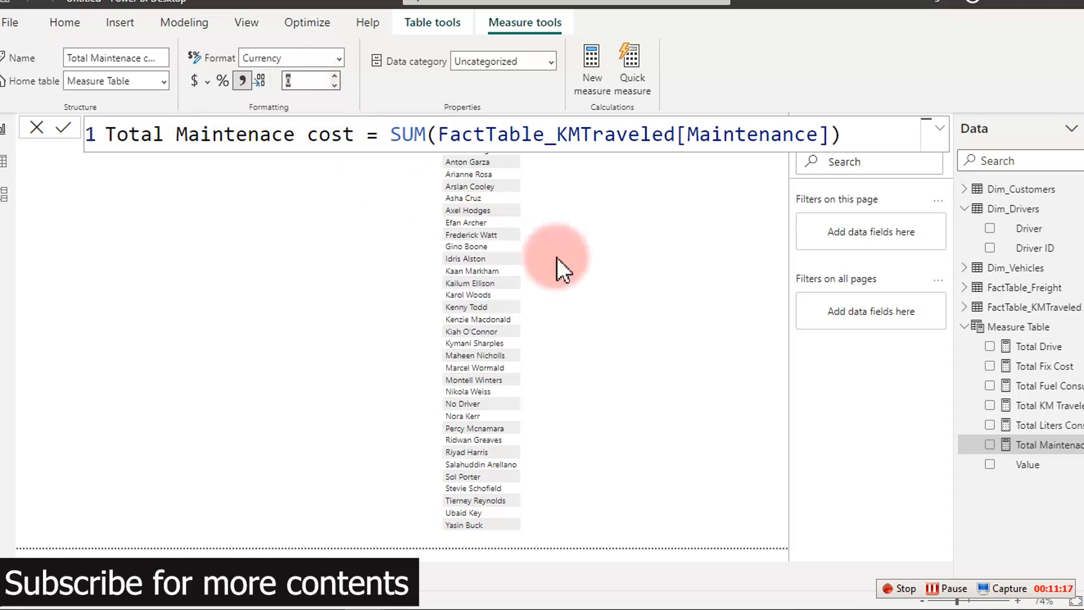
Switch to the Dashboard report window to view the finished driver table, and return to the untitled report.
mouse_move(377, 606)
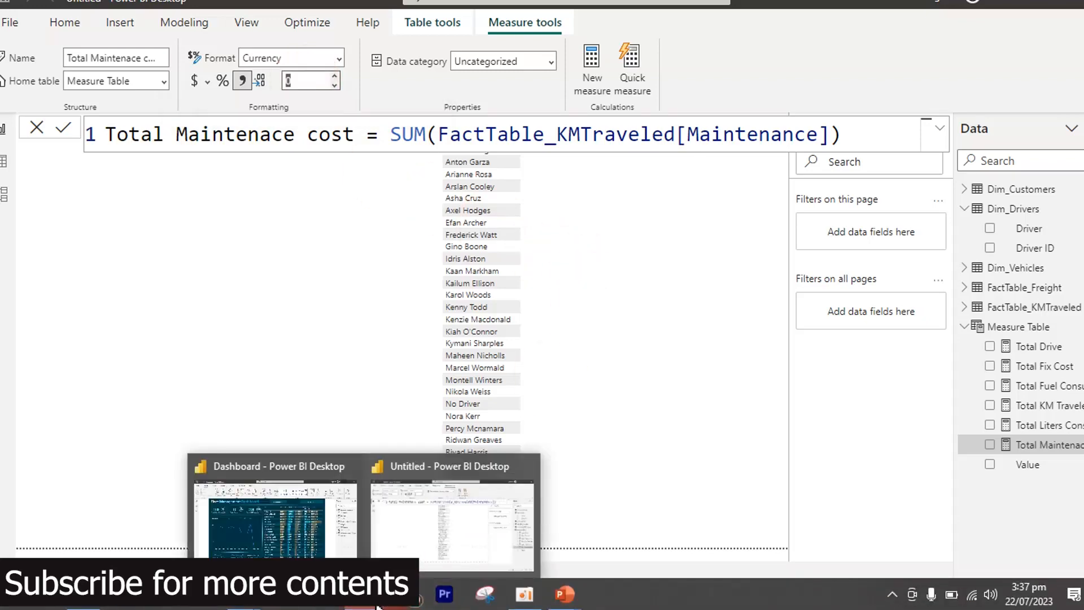
click(305, 529)
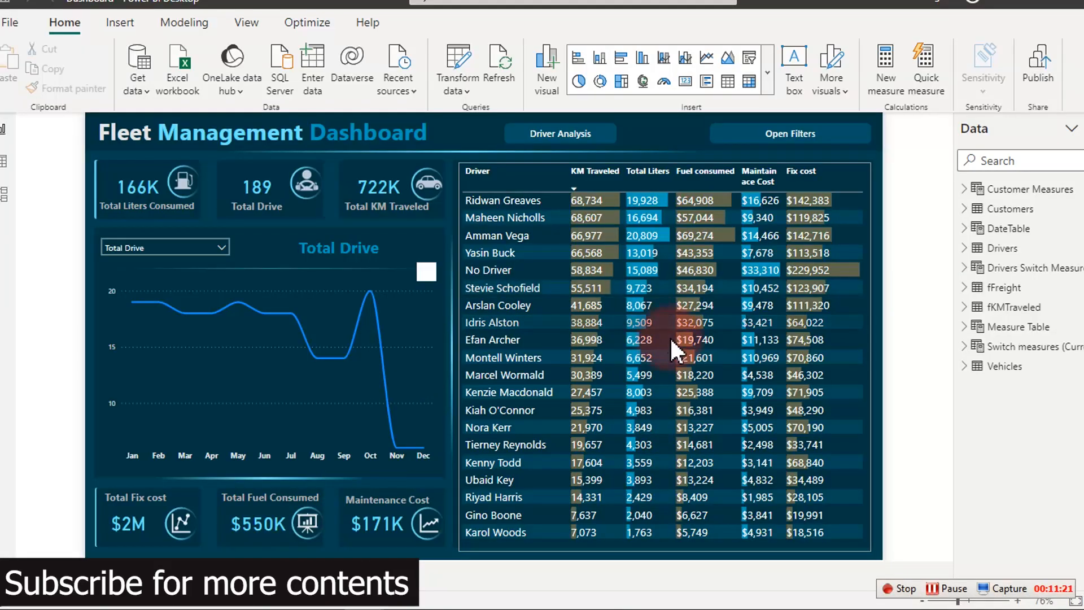
mouse_move(669, 350)
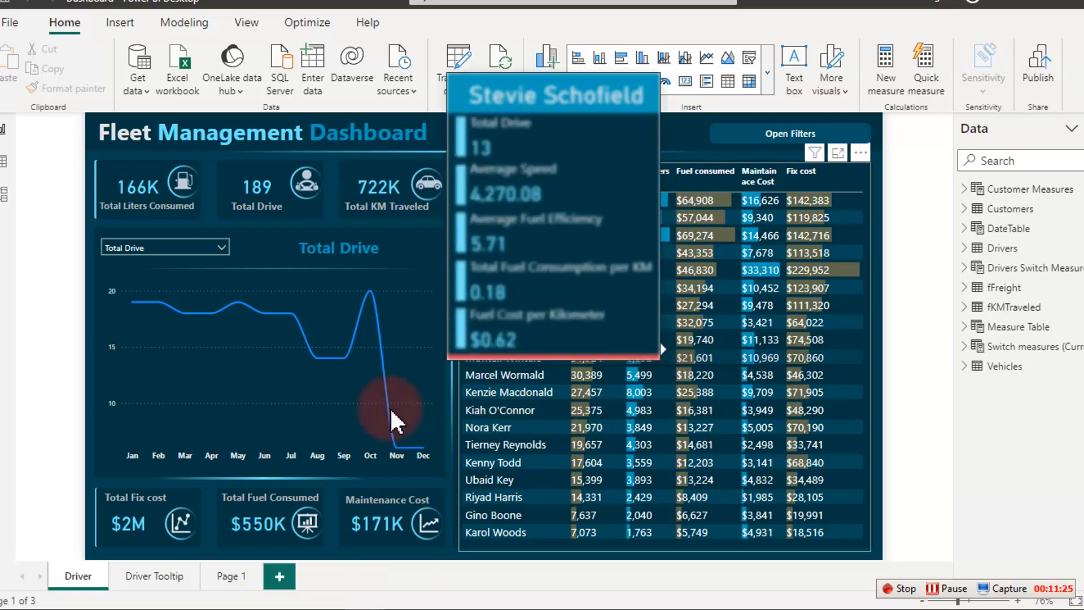
click(1015, 5)
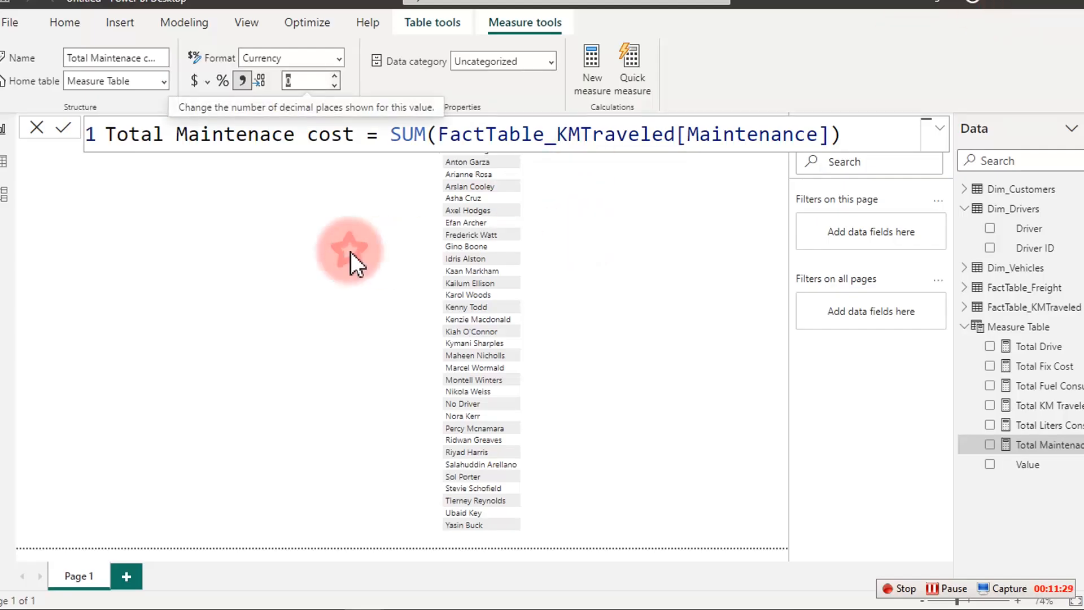
click(351, 252)
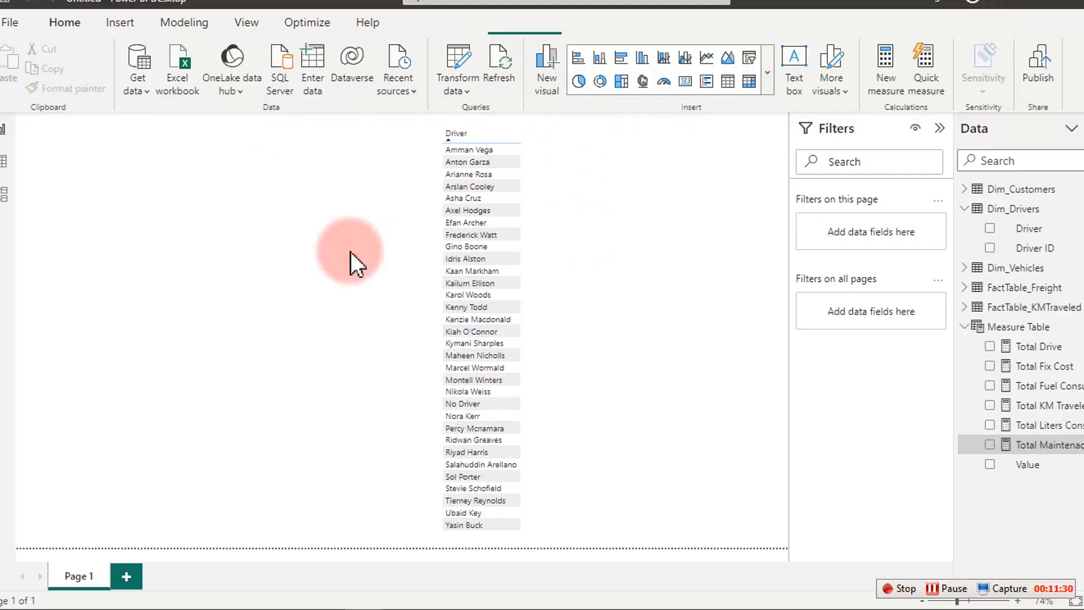
Add Total KM Traveled to the Driver visual and set its visual type to Table.
click(605, 255)
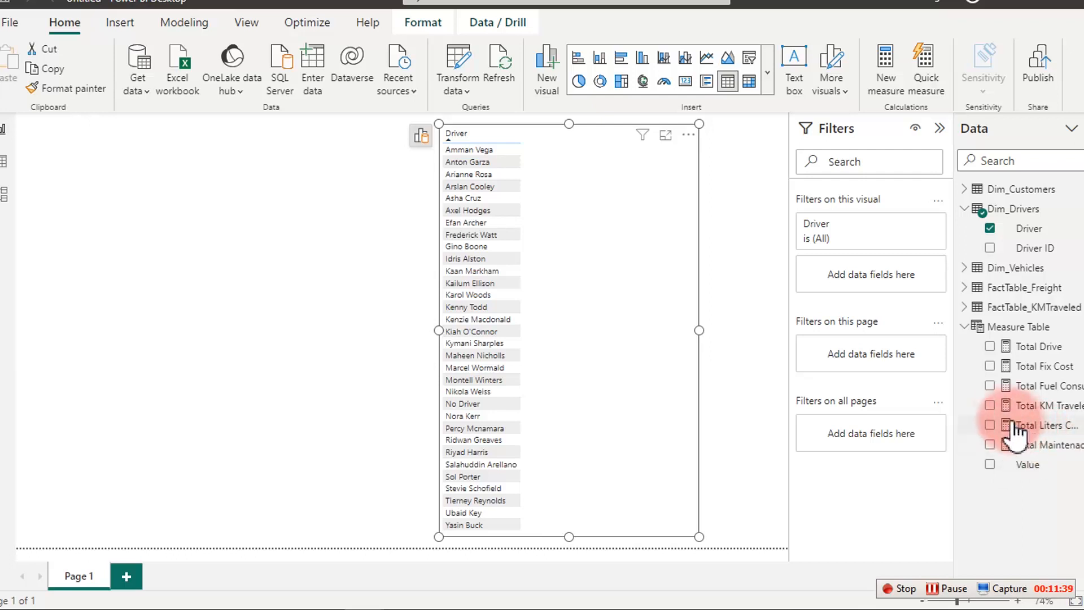
click(990, 408)
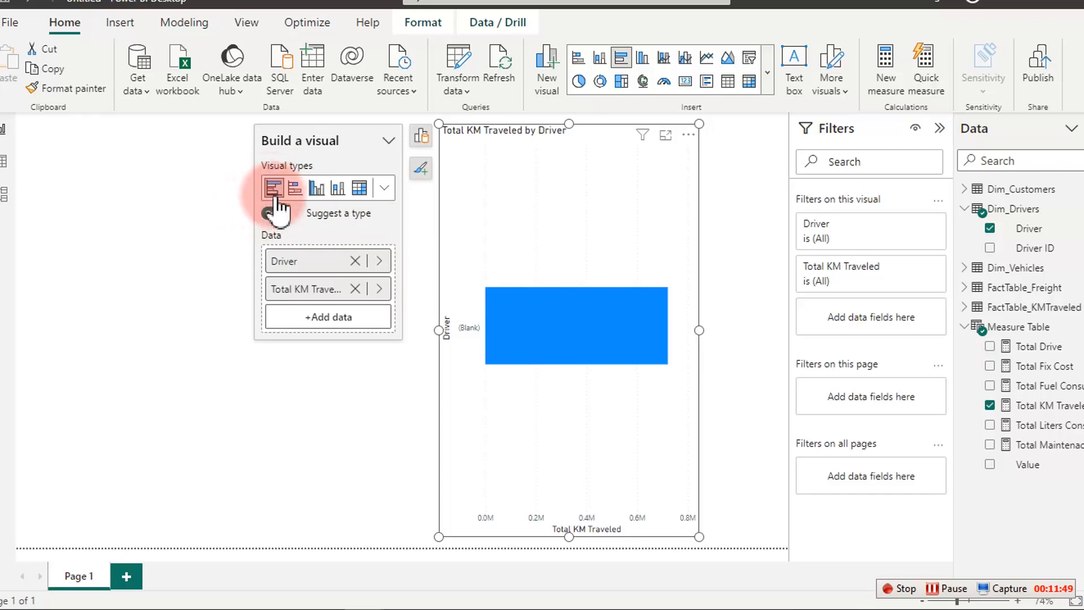
click(385, 188)
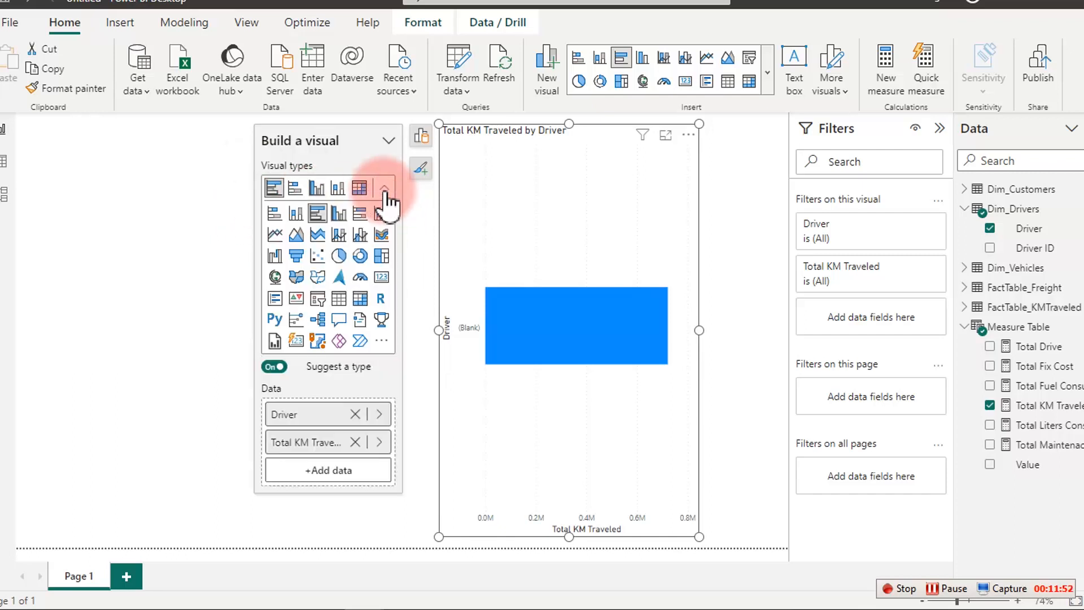
click(340, 299)
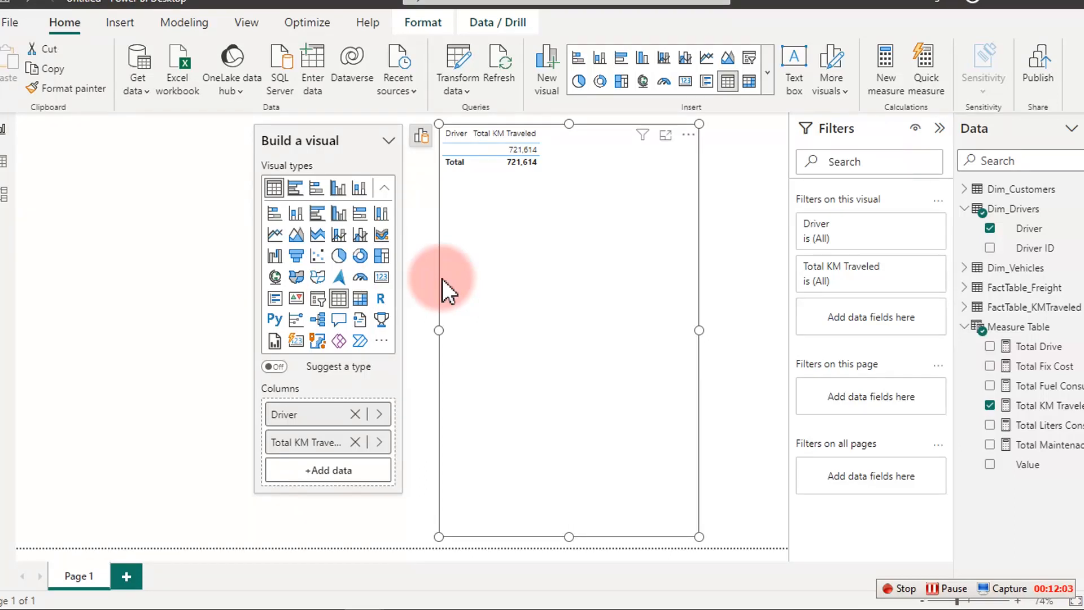
Correct the relationship between FactTable_KMTraveled and Dim_Drivers in the model so that Drive ID matches Driver ID.
click(7, 198)
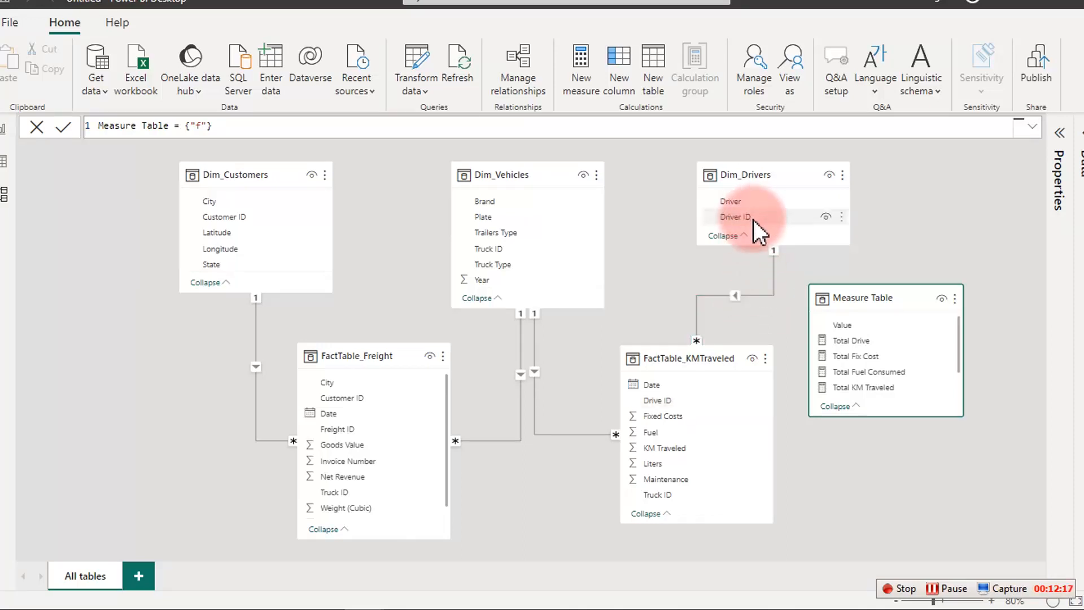
click(762, 296)
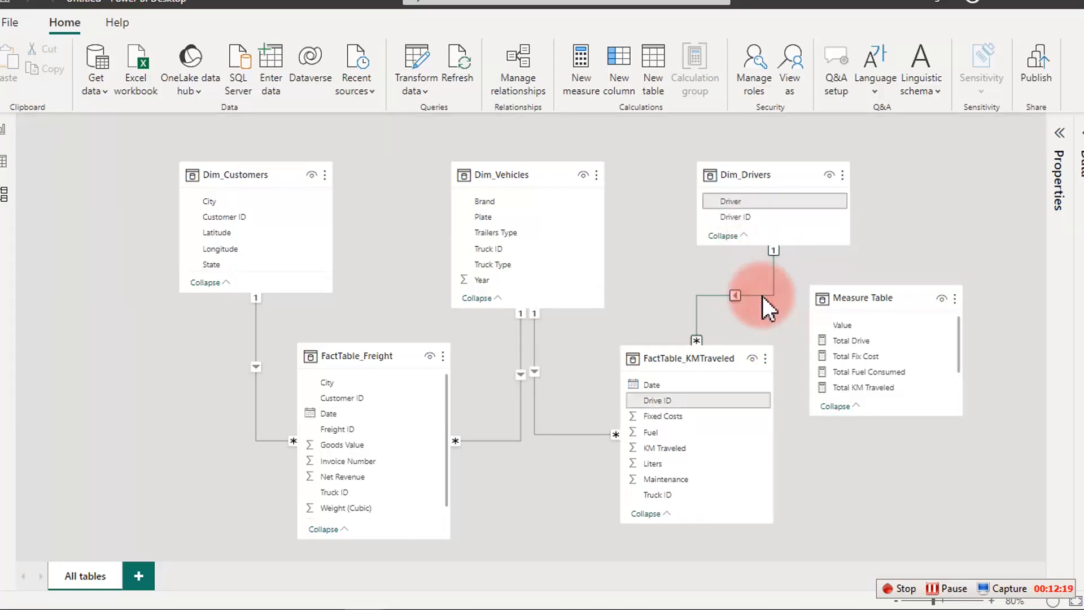
double_click(762, 296)
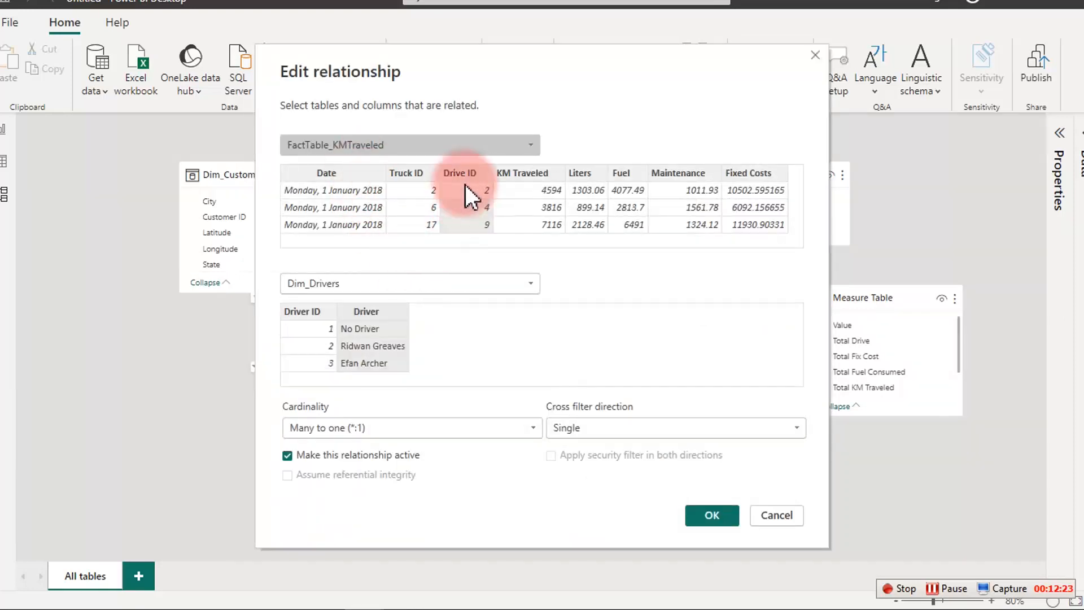
click(304, 314)
click(696, 508)
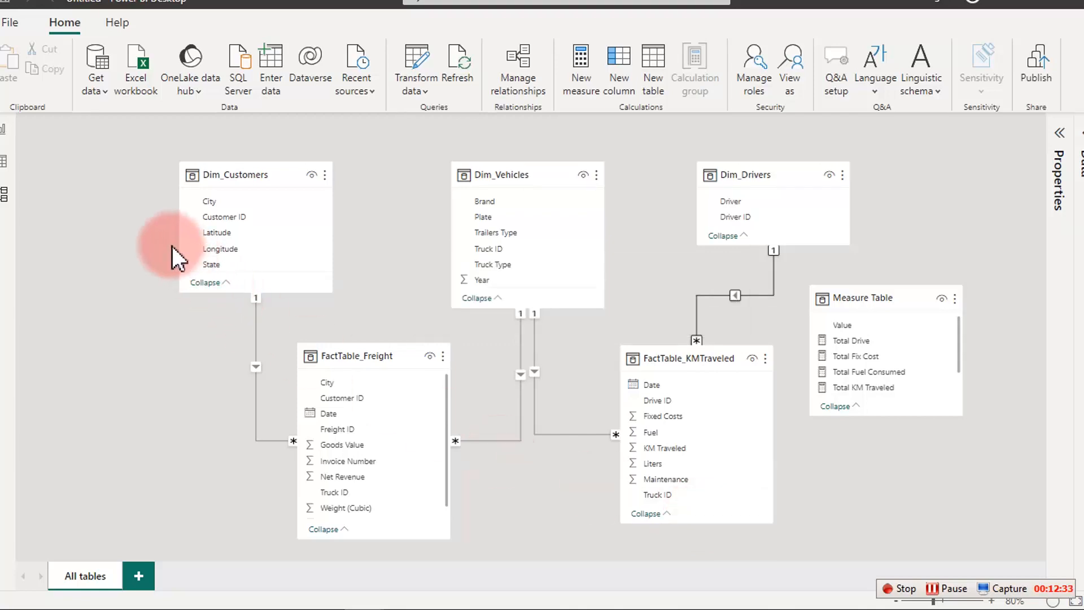
Widen the driver table in the report and add Total Liters Consumed, Total Fuel Consumed, Total Maintenace cost and Total Fix Cost.
click(3, 135)
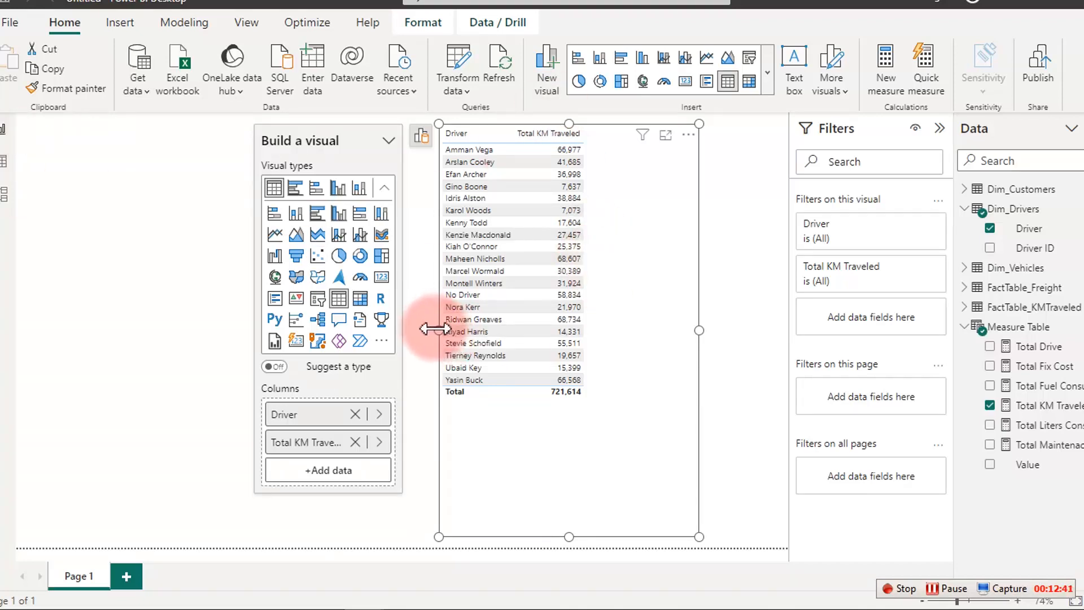
drag(436, 328, 280, 330)
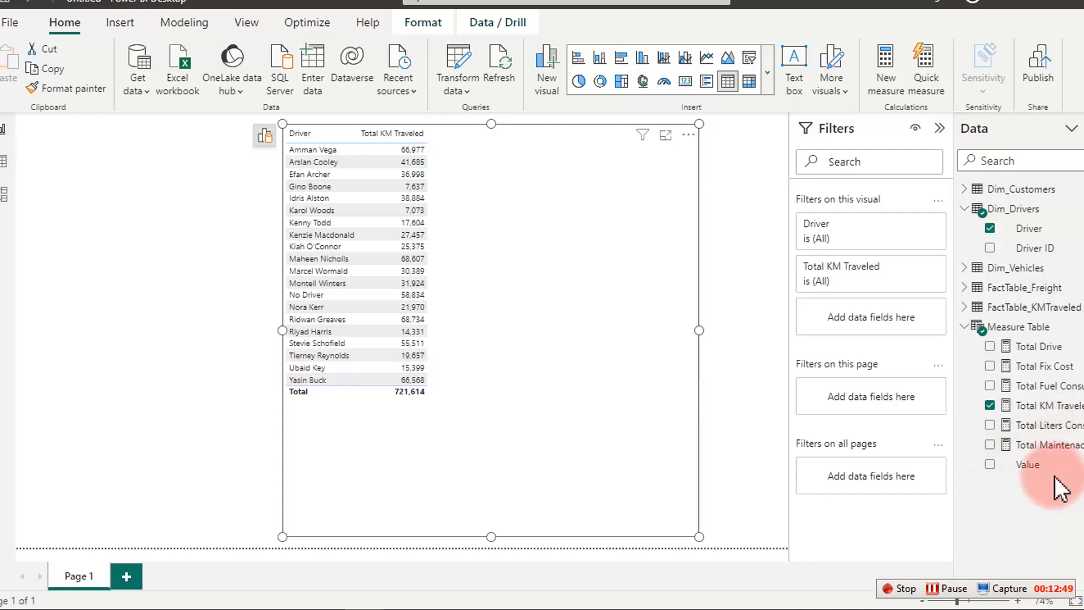
click(991, 426)
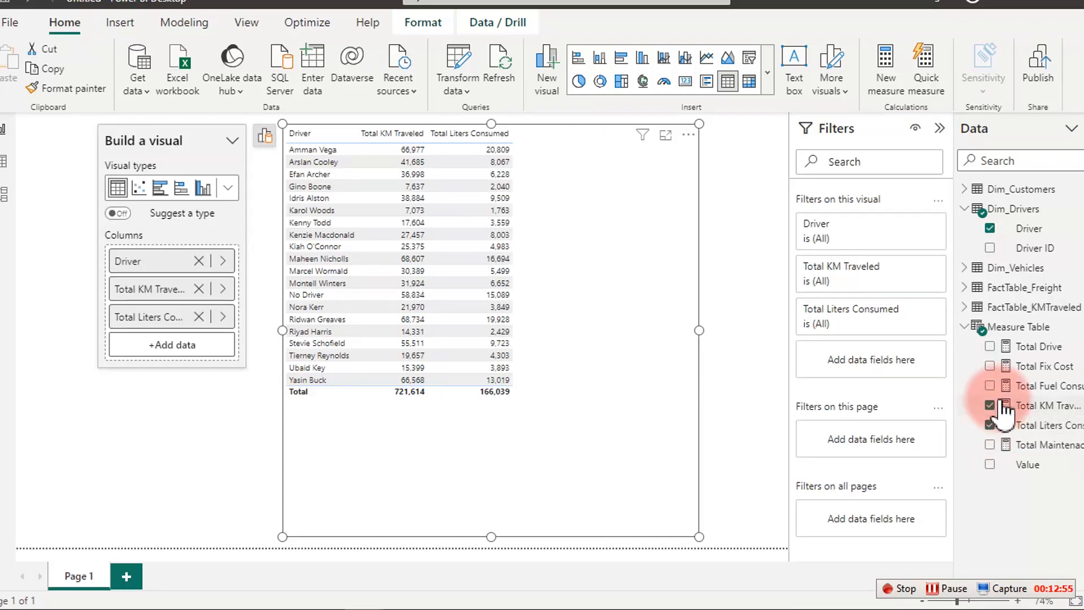
click(991, 387)
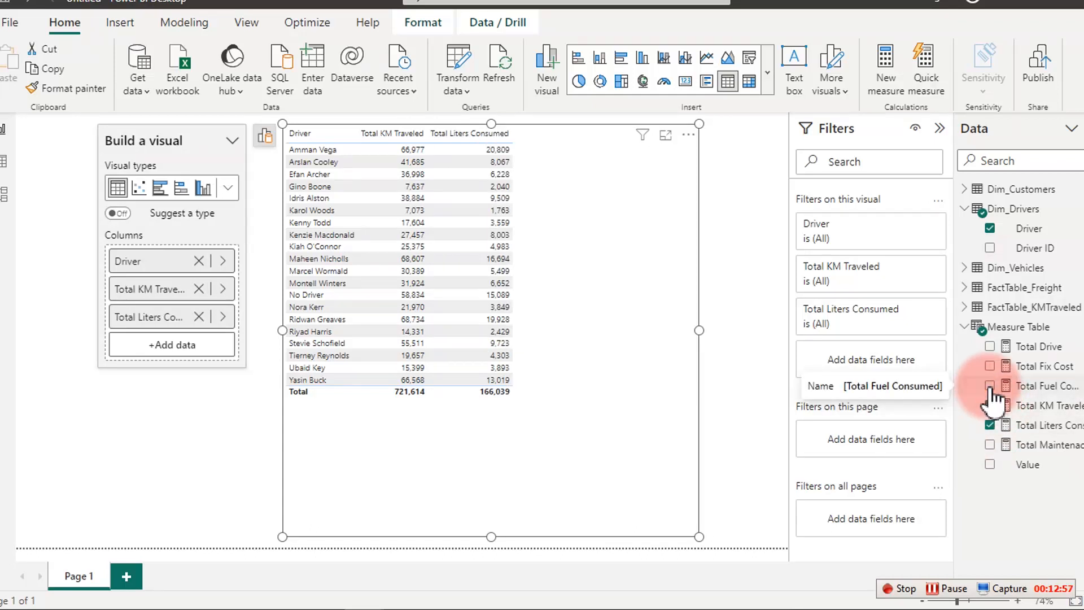
click(992, 446)
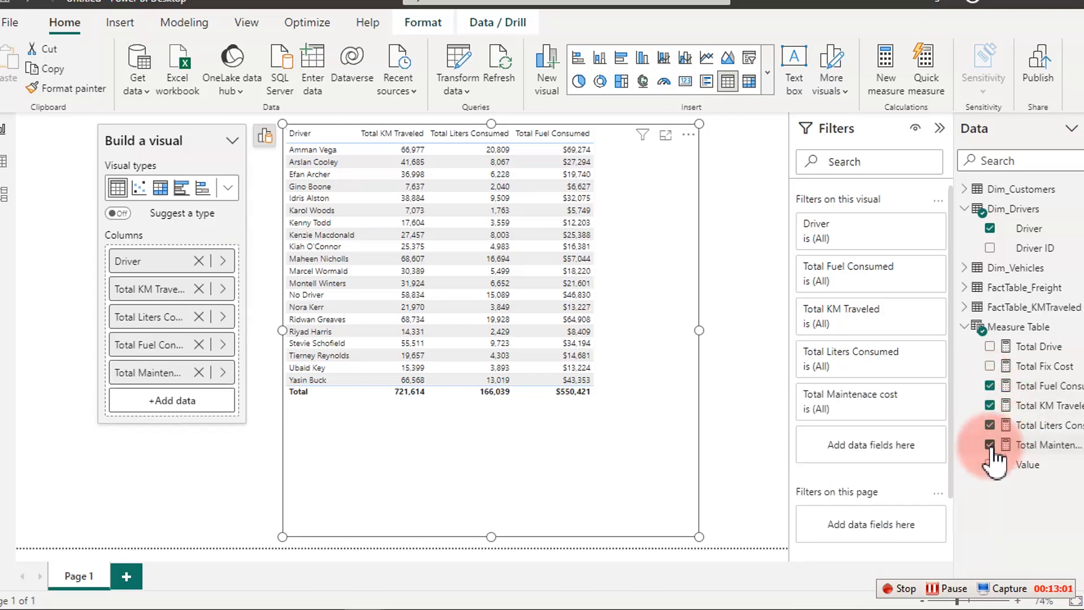
click(991, 366)
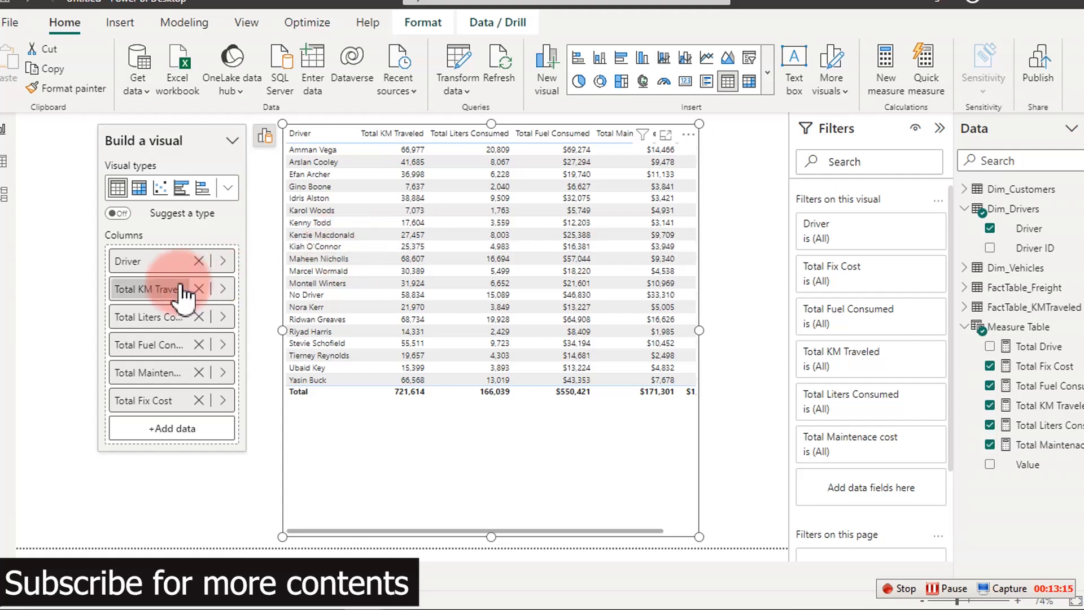
Rename the Total KM Traveled column of the driver table to KM Traveled for this visual.
double_click(152, 291)
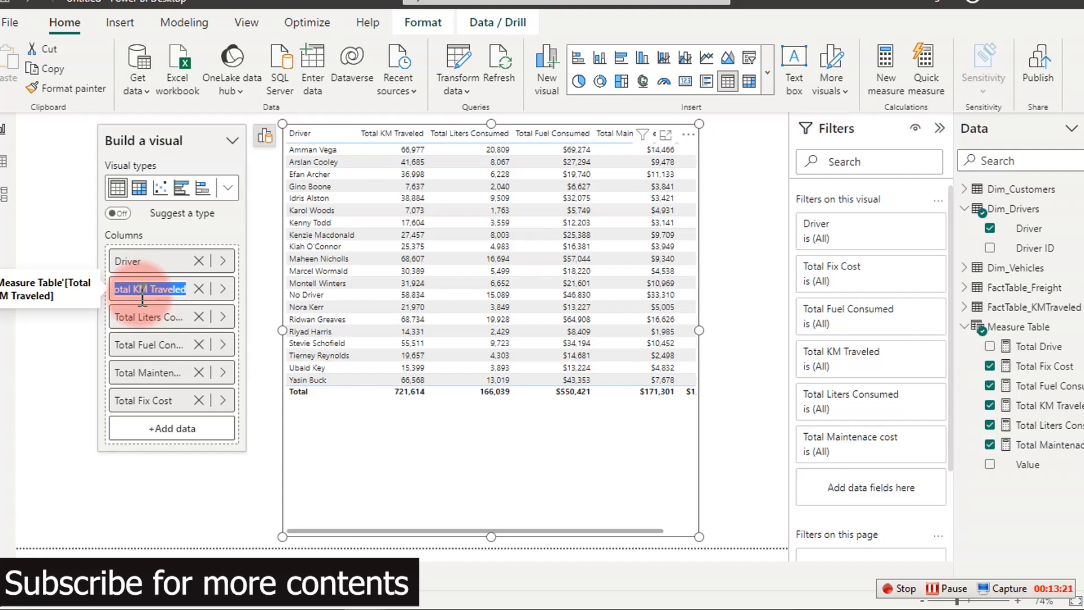
click(135, 289)
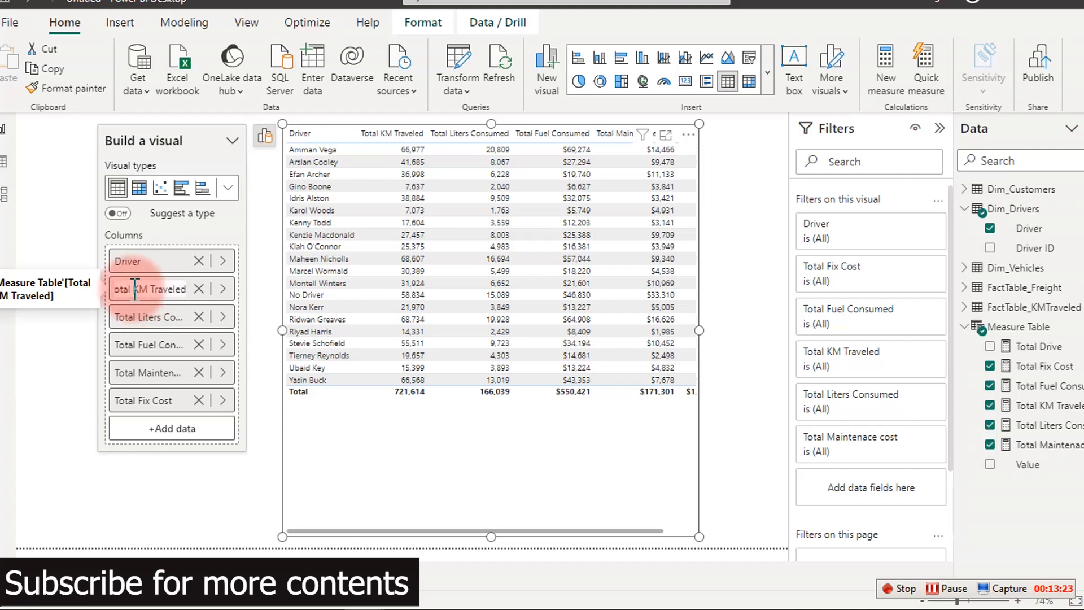
key(BackSpace)
key(BackSpace)
key(BackSpace)
key(BackSpace)
key(BackSpace)
key(BackSpace)
key(Return)
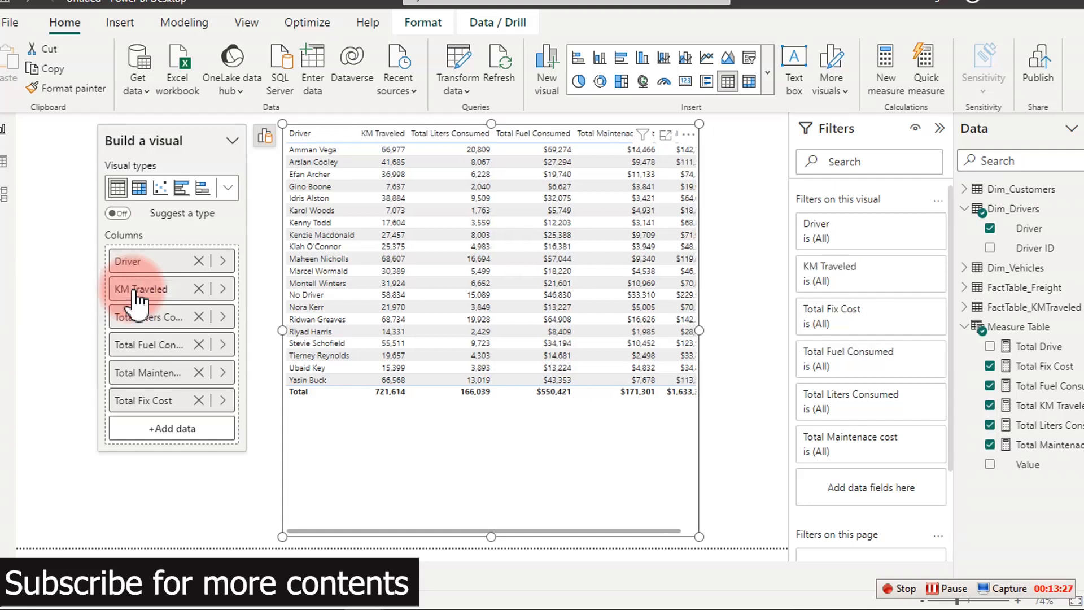
Rename the Total Liters Consumed column of the driver table to Liters Consumed for this visual.
click(142, 317)
double_click(143, 317)
click(138, 316)
key(BackSpace)
key(BackSpace)
key(BackSpace)
key(BackSpace)
key(BackSpace)
key(BackSpace)
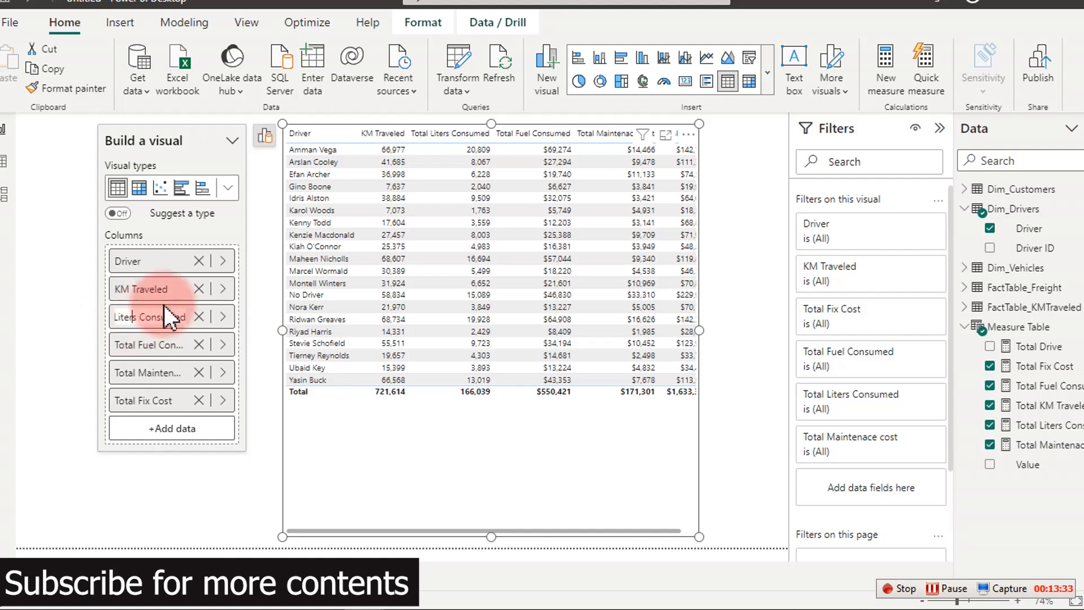
key(Home)
key(Return)
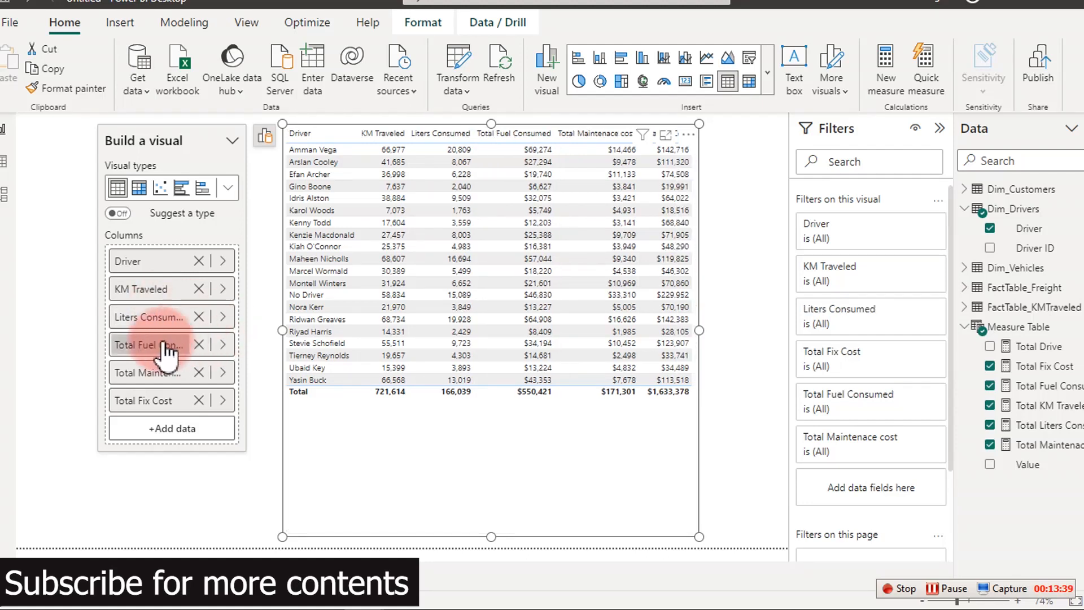
Rename the Total Fuel Consumed column of the driver table to Fuel Consumed for this visual.
double_click(148, 345)
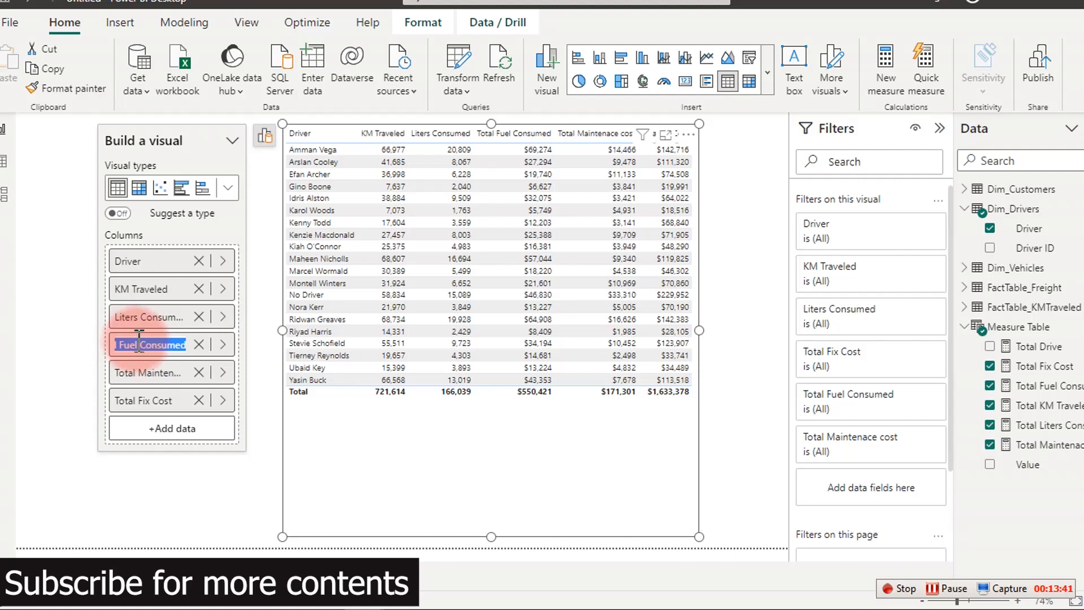
click(119, 345)
key(BackSpace)
key(BackSpace)
key(BackSpace)
key(BackSpace)
key(BackSpace)
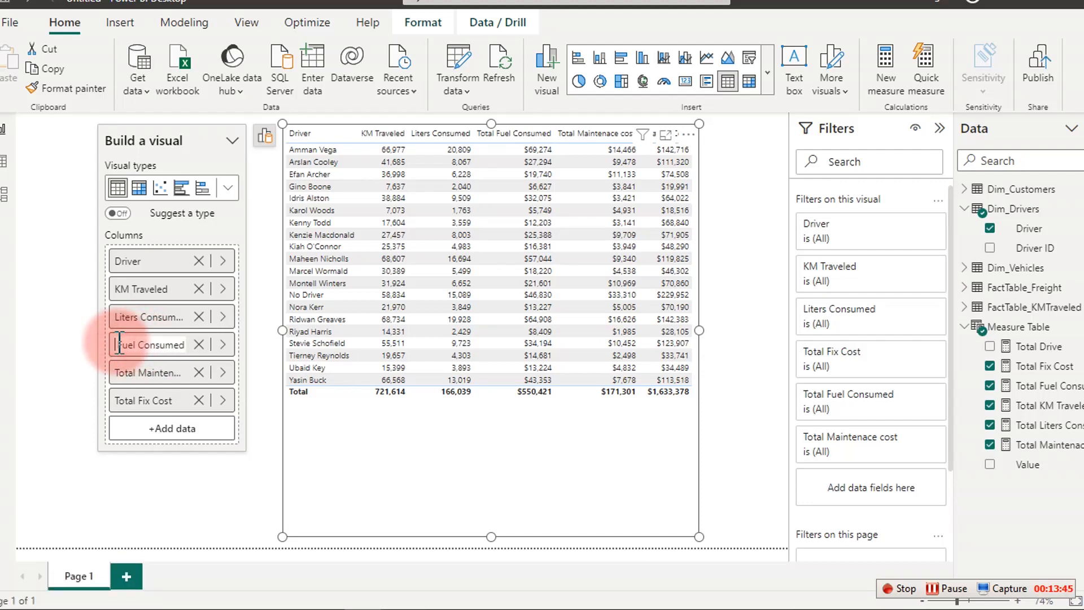
key(Return)
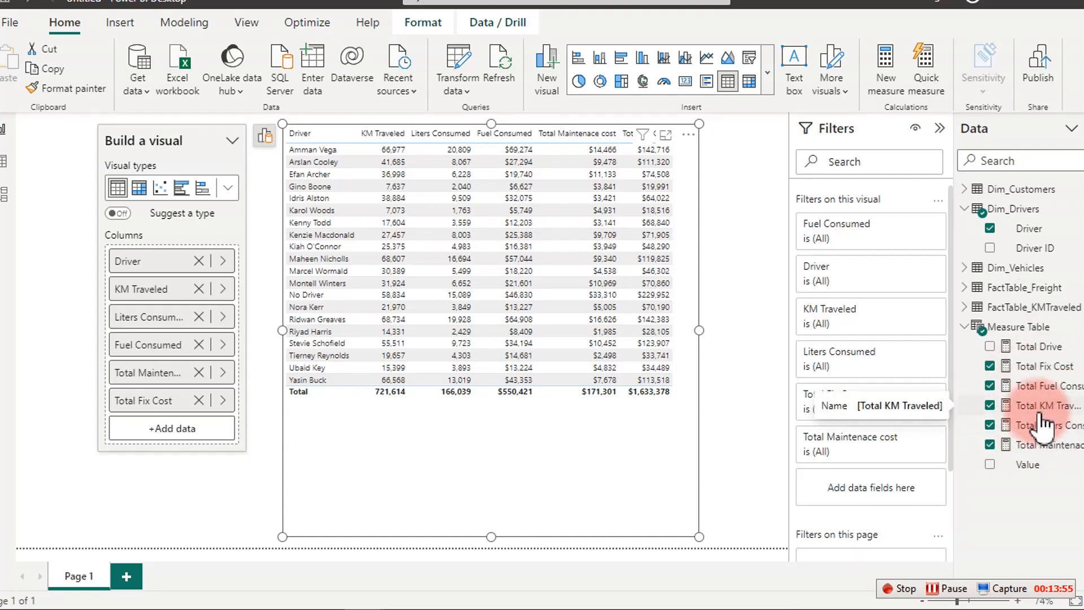
Rename the Total Maintenace cost column of the driver table to Maintenace cost for this visual.
double_click(133, 373)
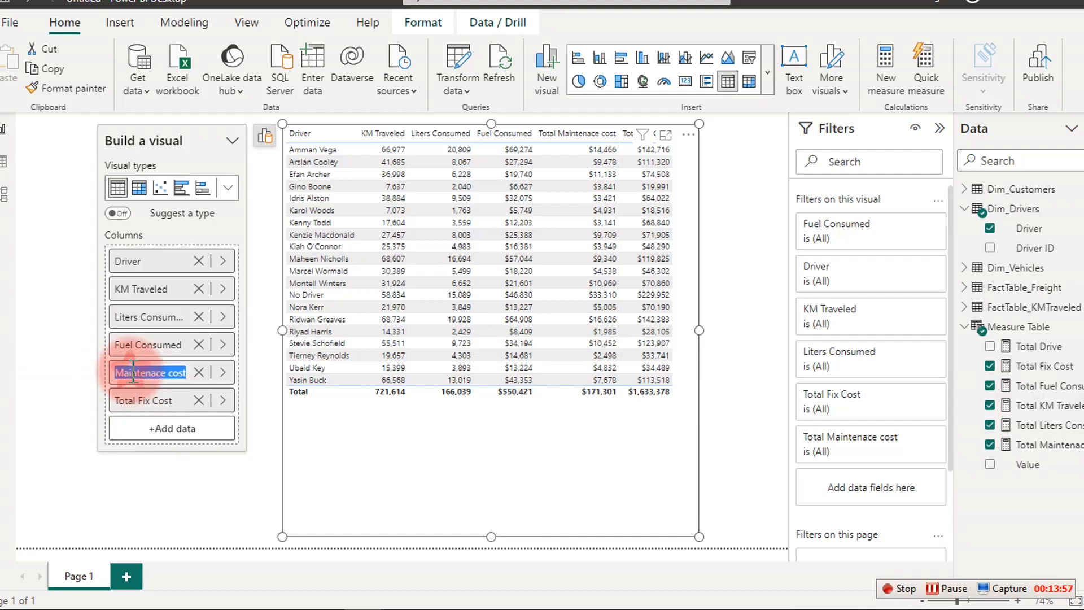
click(124, 373)
key(Left)
key(Left)
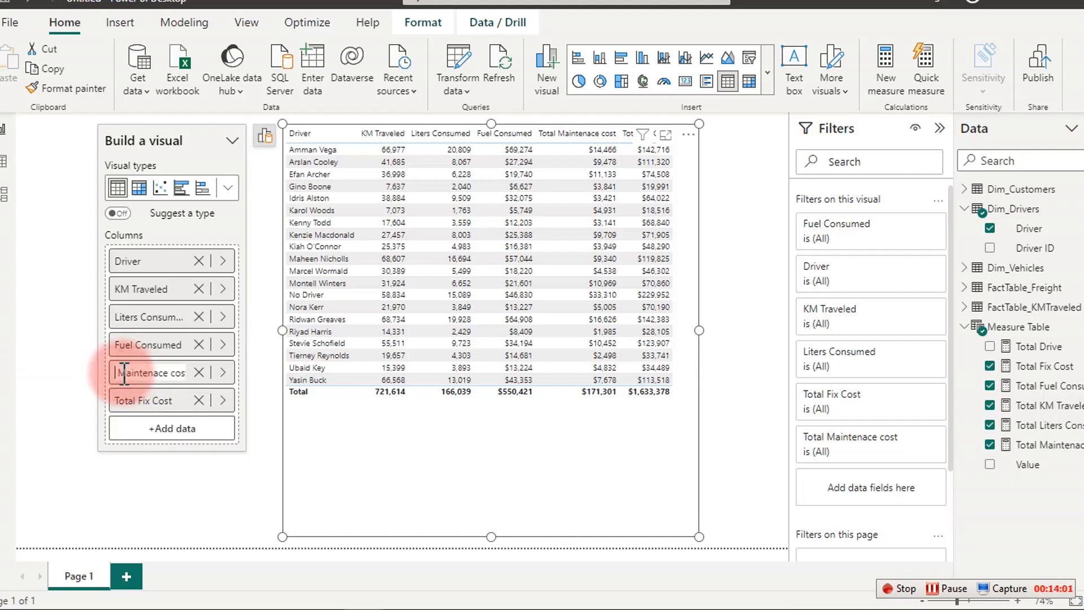
key(Return)
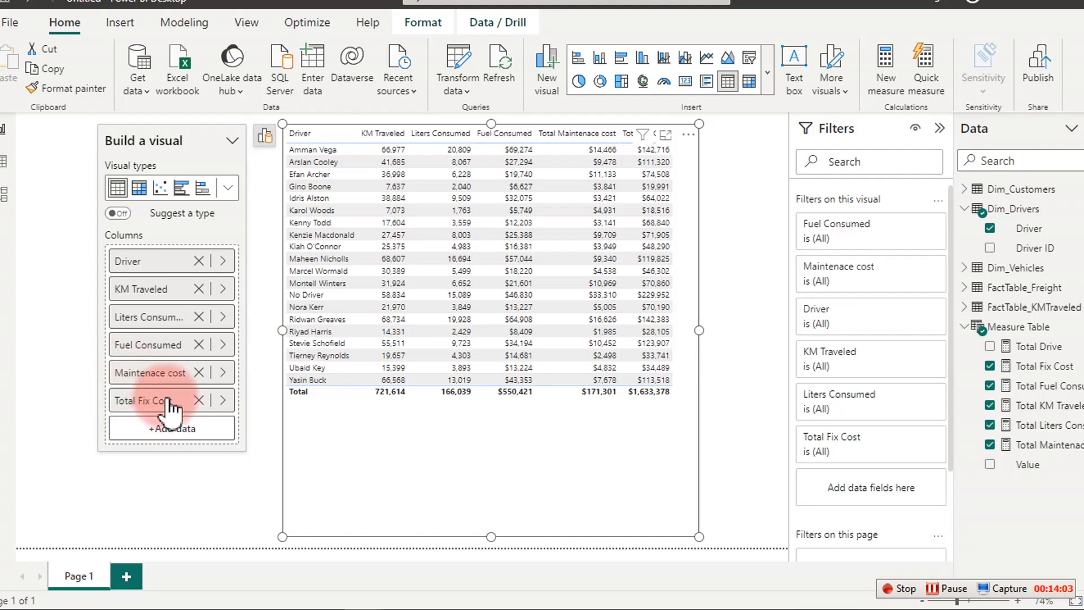
Rename the Total Fix Cost column of the driver table to Fix Cost for this visual.
double_click(141, 401)
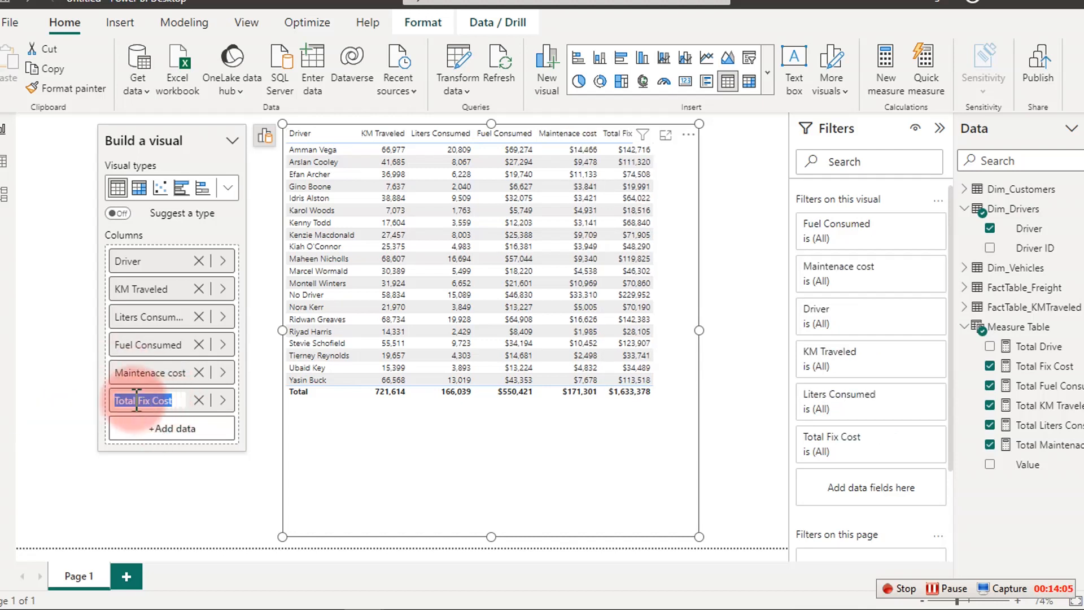
click(140, 401)
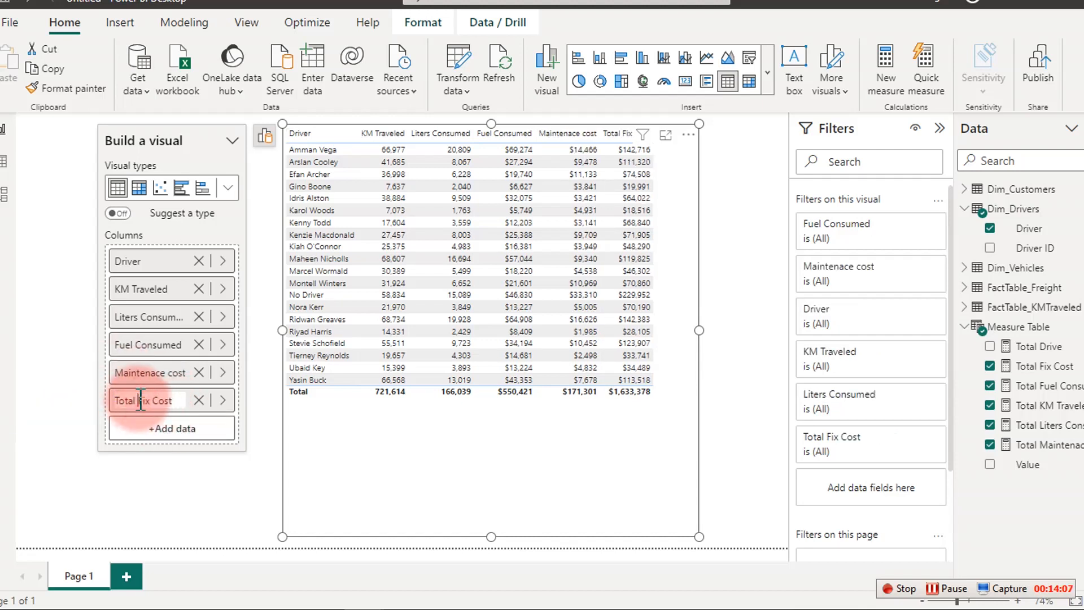
key(BackSpace)
key(BackSpace)
key(BackSpace)
key(BackSpace)
key(BackSpace)
key(BackSpace)
key(Return)
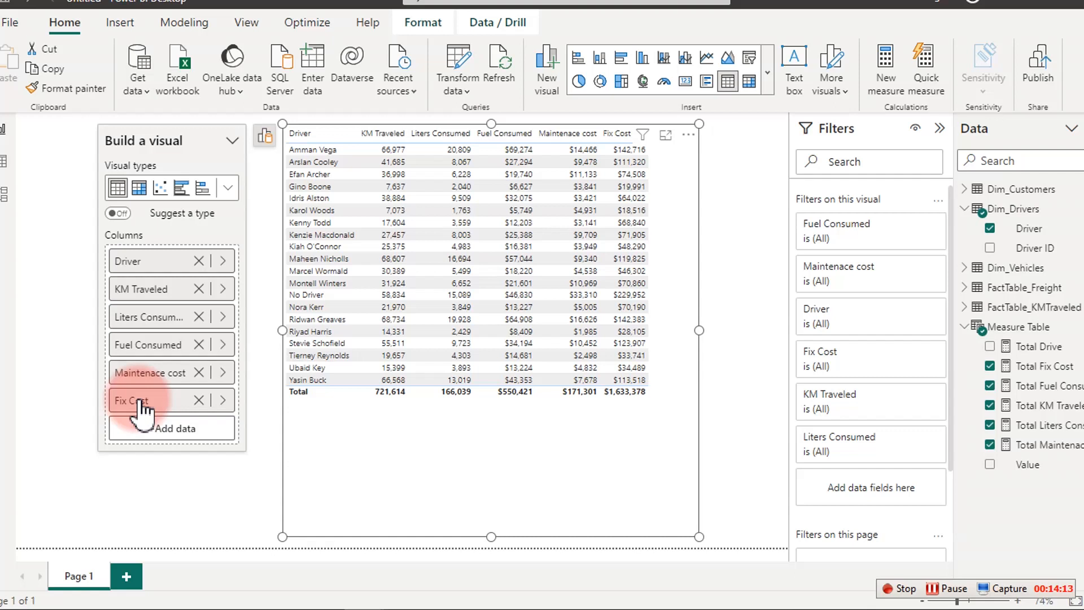
Hide the Filters pane and move the driver table to about 569 horizontal and 36 vertical on the page.
click(855, 155)
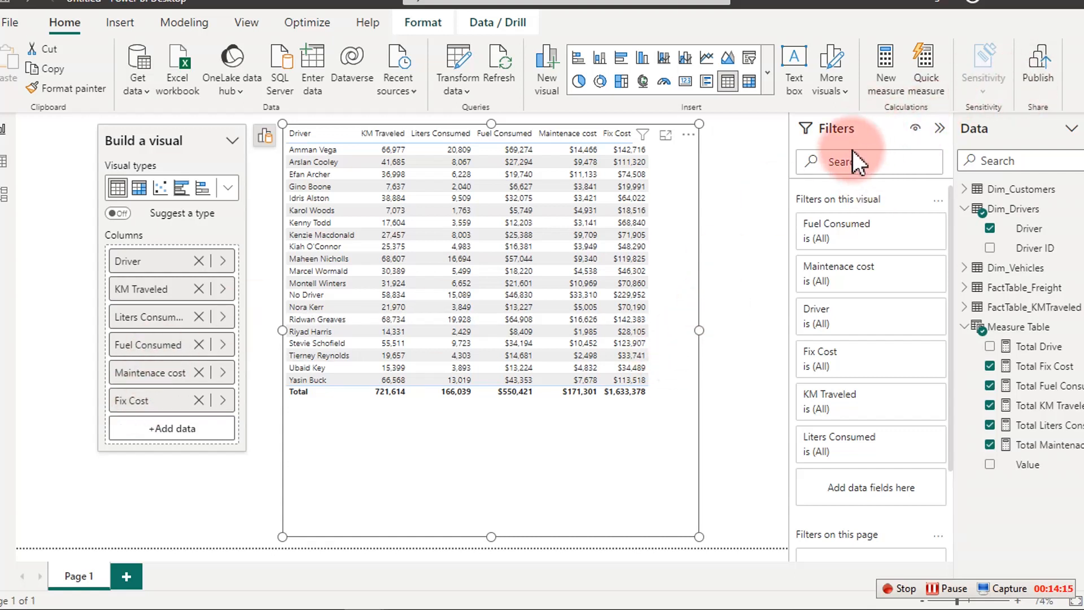
click(246, 20)
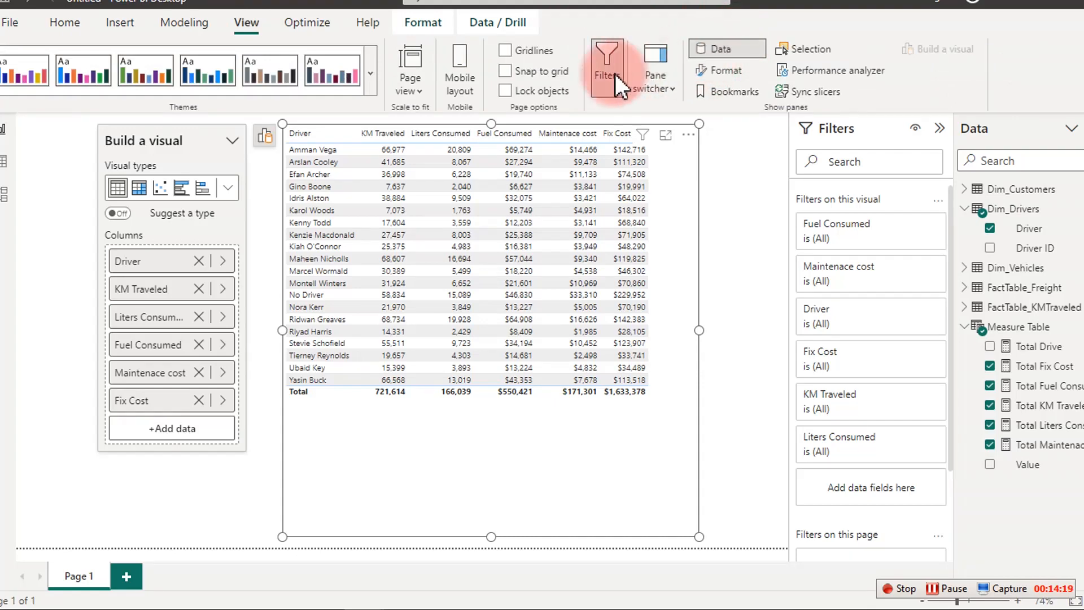
click(603, 62)
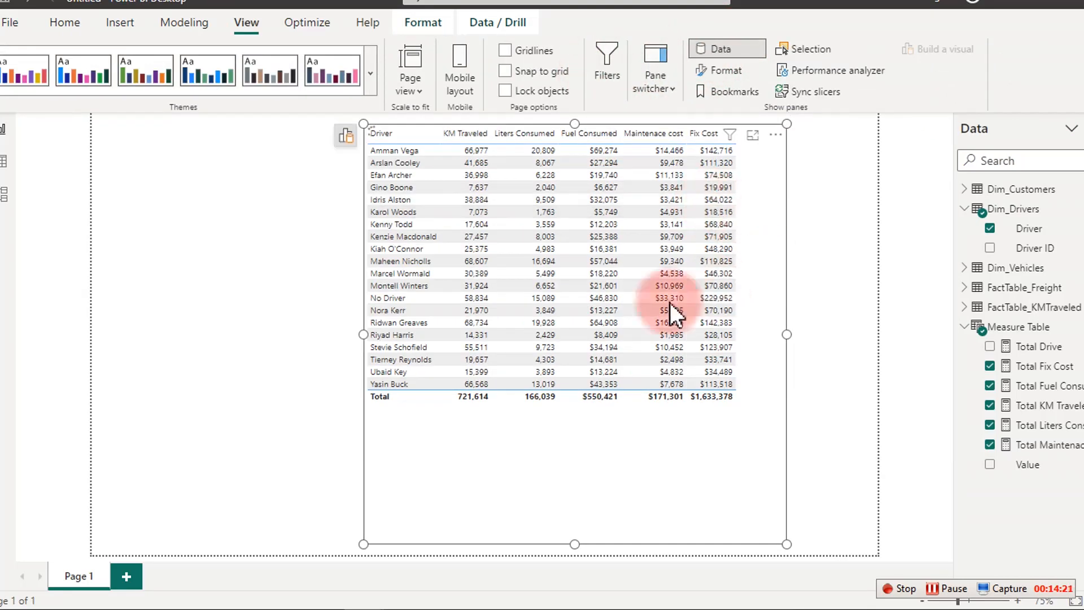
drag(777, 138, 852, 141)
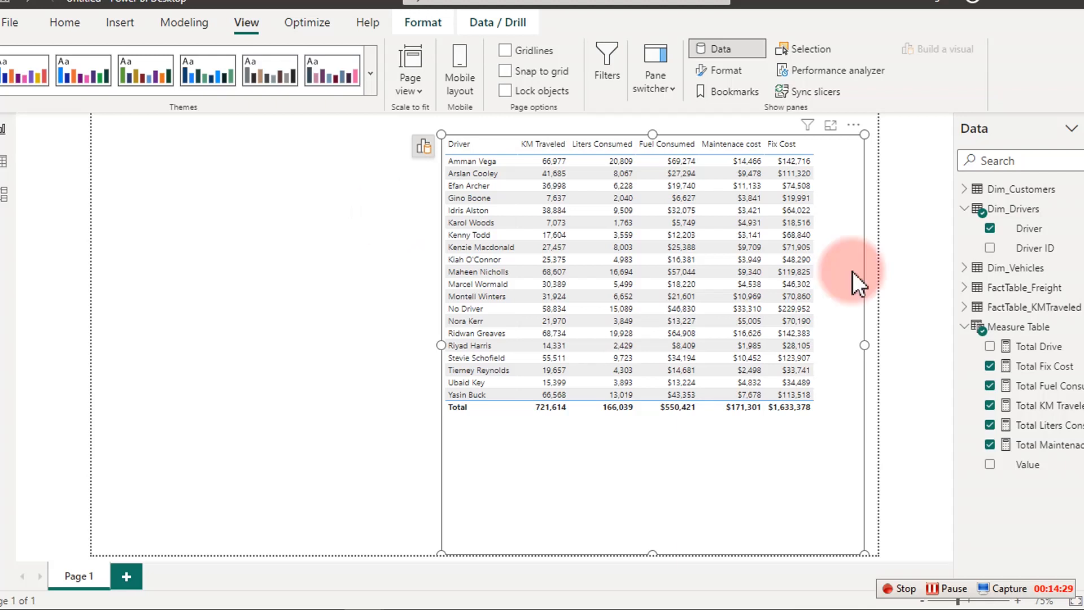
Set the driver table's height to 624 and width to 662, and move it to about 605 horizontal and 74 vertical.
click(423, 148)
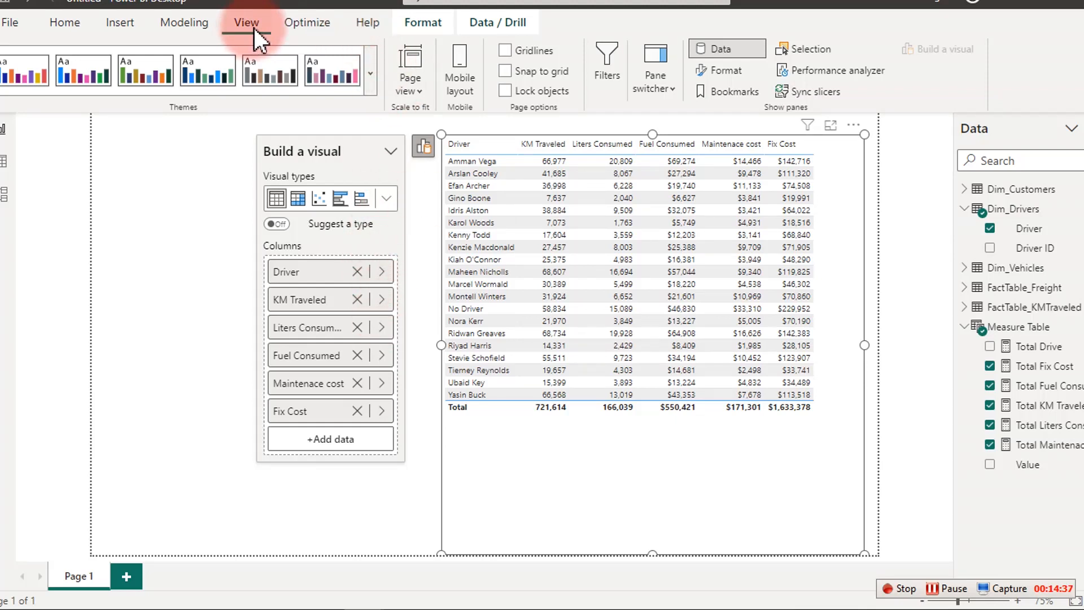
click(727, 70)
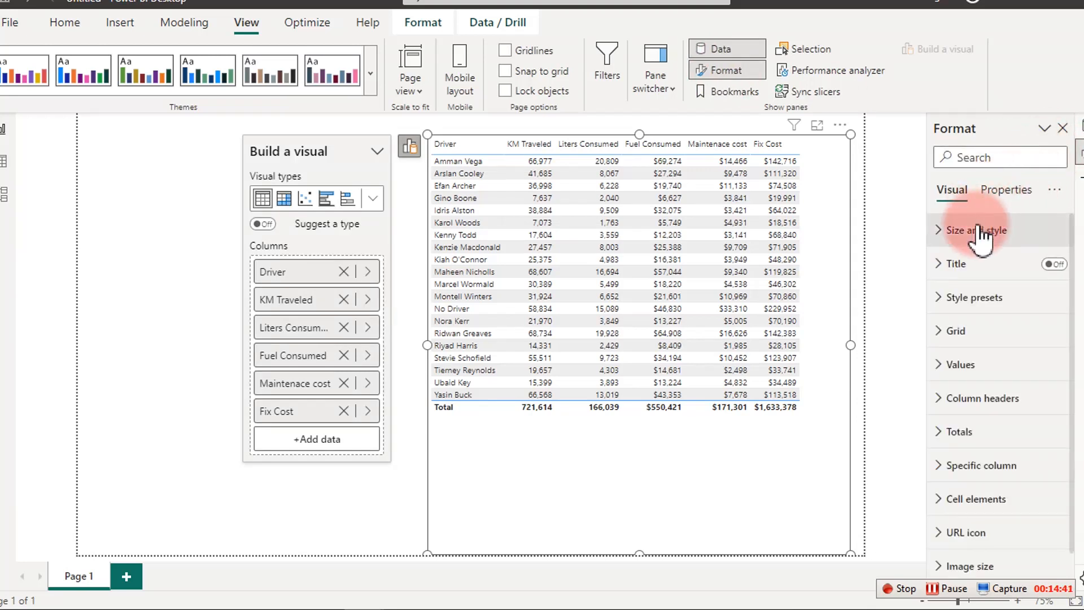
click(981, 231)
click(976, 311)
double_click(976, 310)
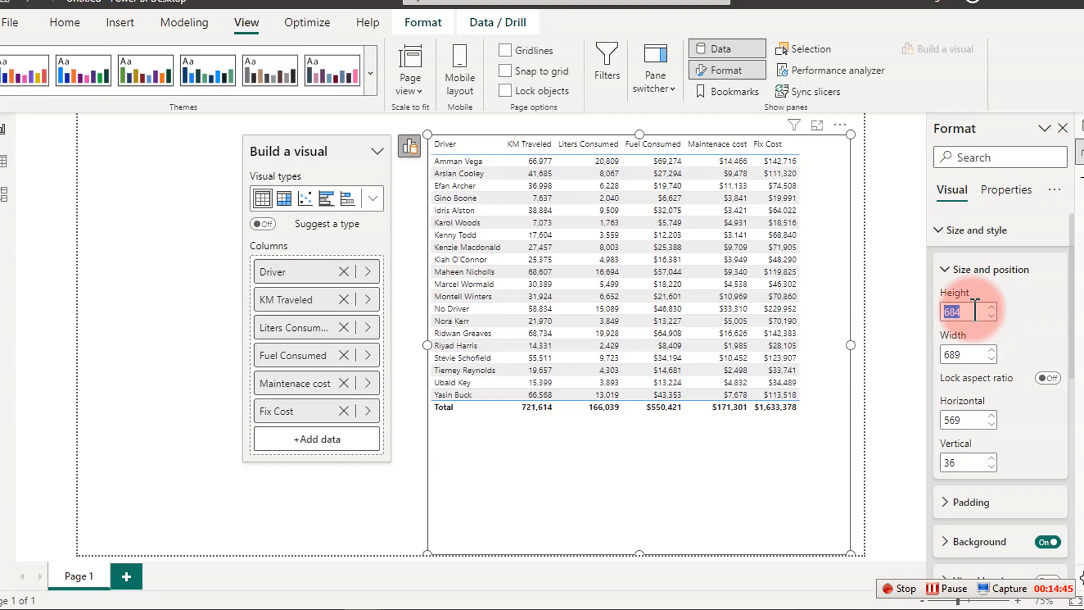
text(624)
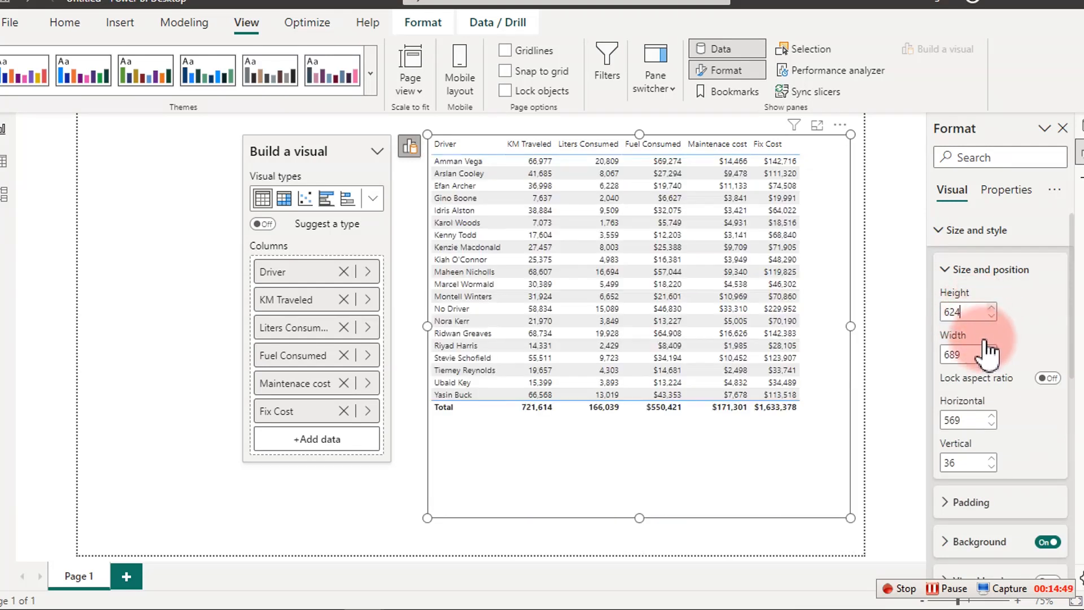
double_click(975, 354)
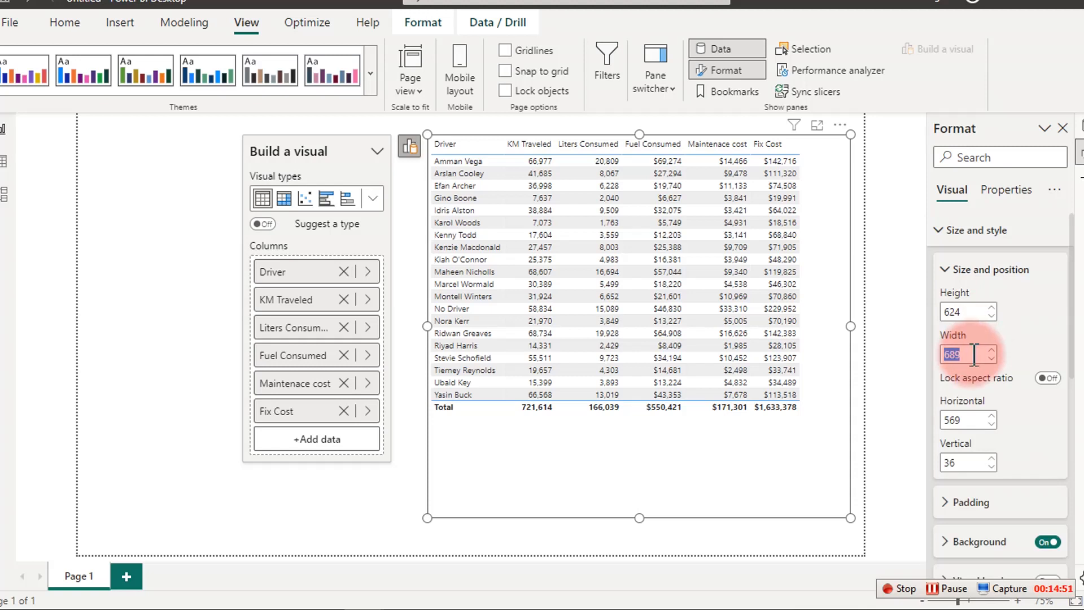
text(662)
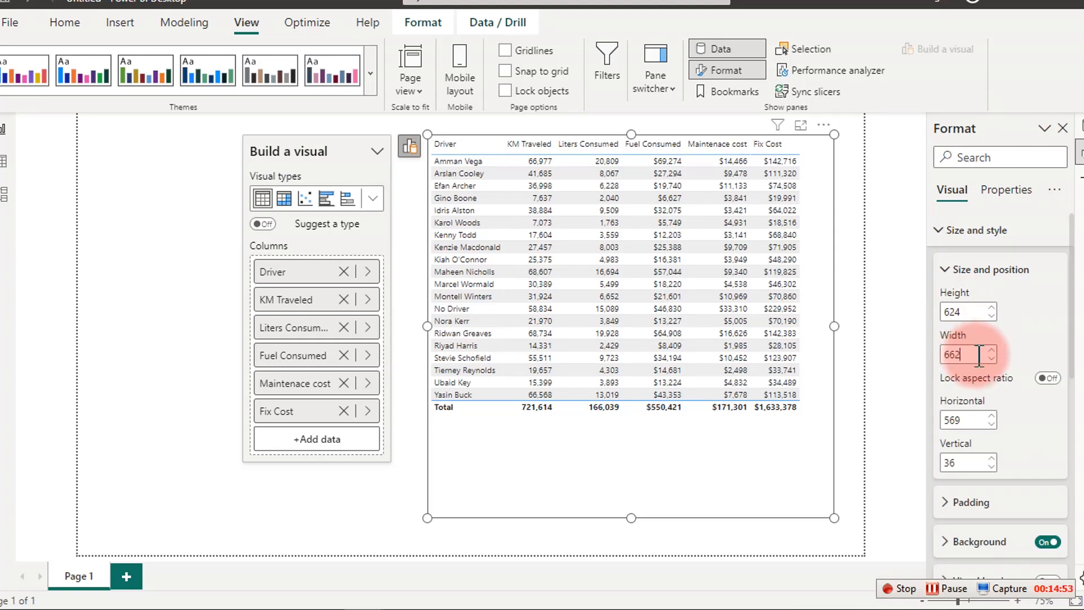
click(833, 128)
drag(833, 129, 845, 147)
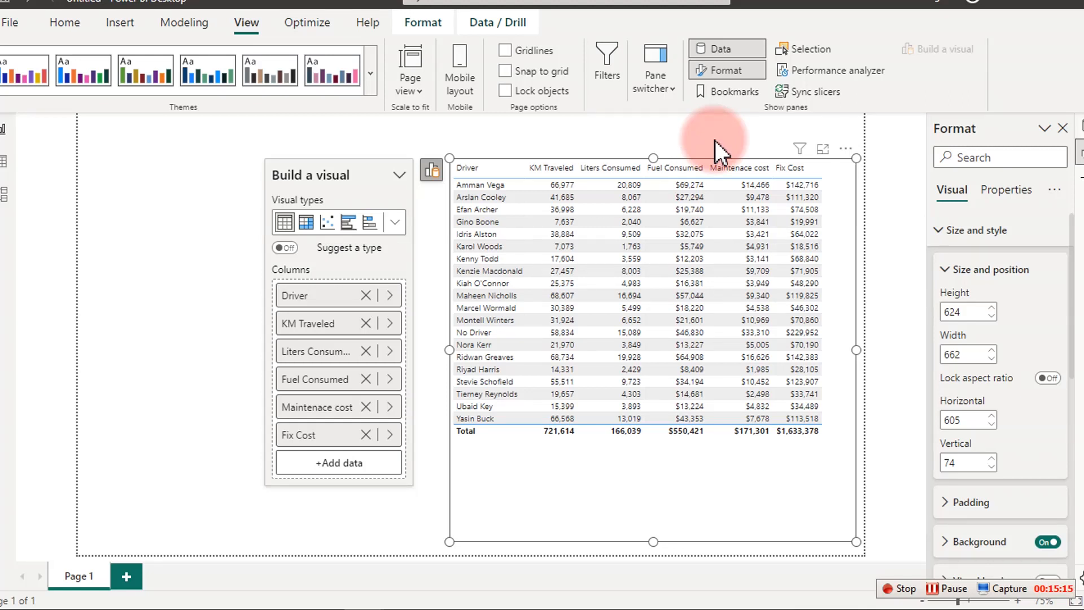
Set the font size of the driver table's values to 13.
click(958, 233)
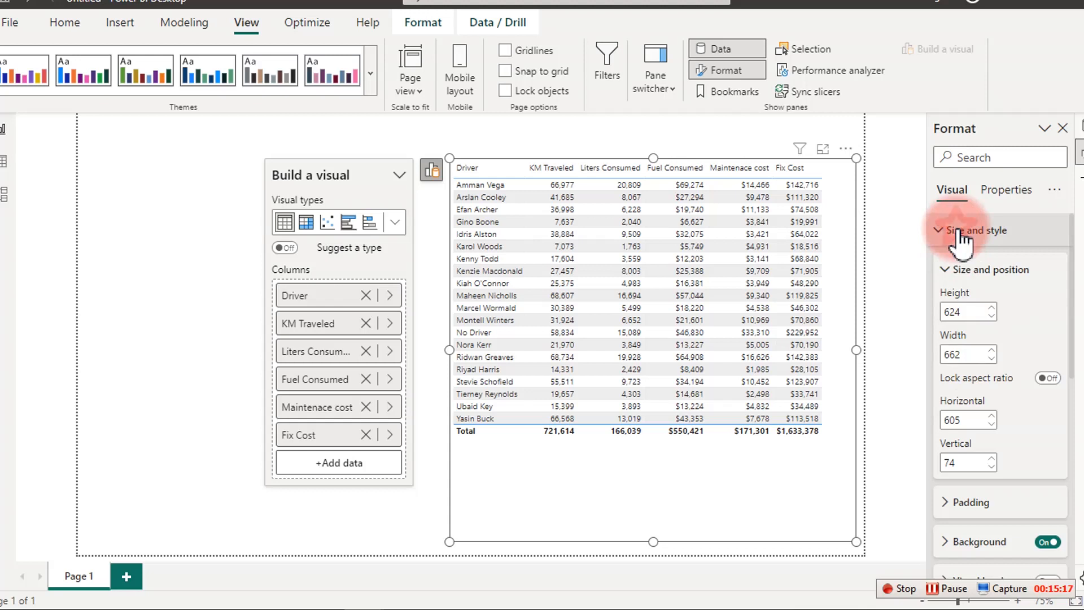
click(977, 365)
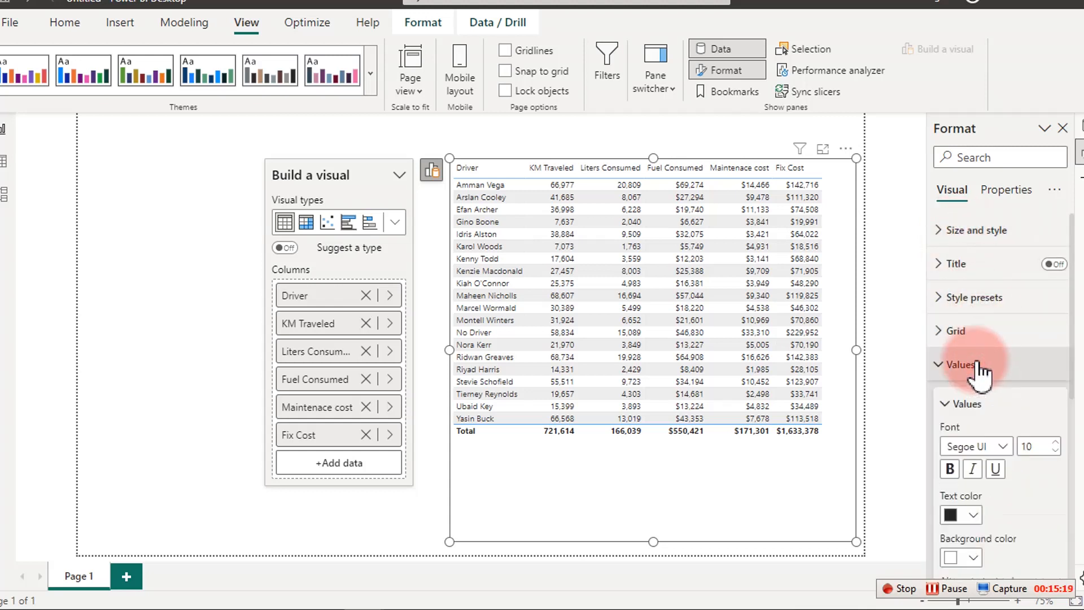
click(1058, 444)
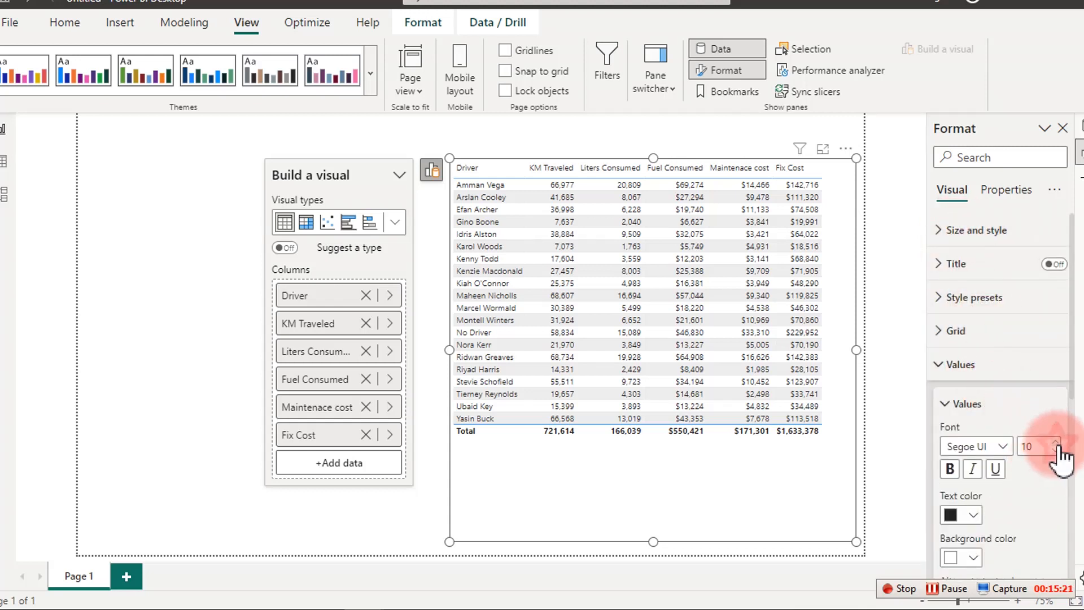
click(1057, 443)
click(1057, 443)
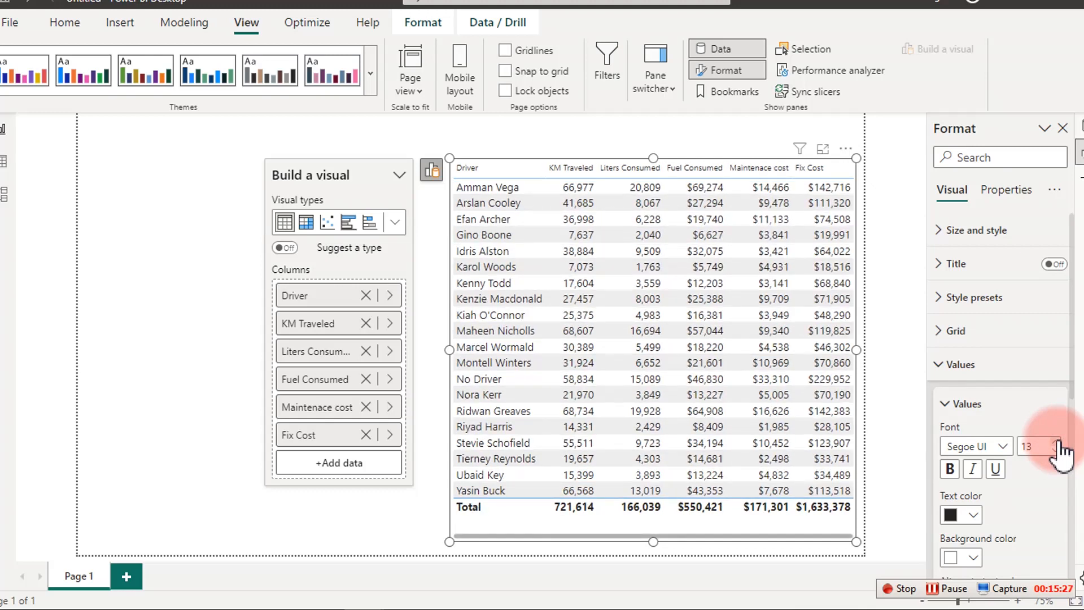
Set the width of the driver table's horizontal gridlines to 5.
click(946, 334)
click(992, 451)
click(993, 451)
click(993, 452)
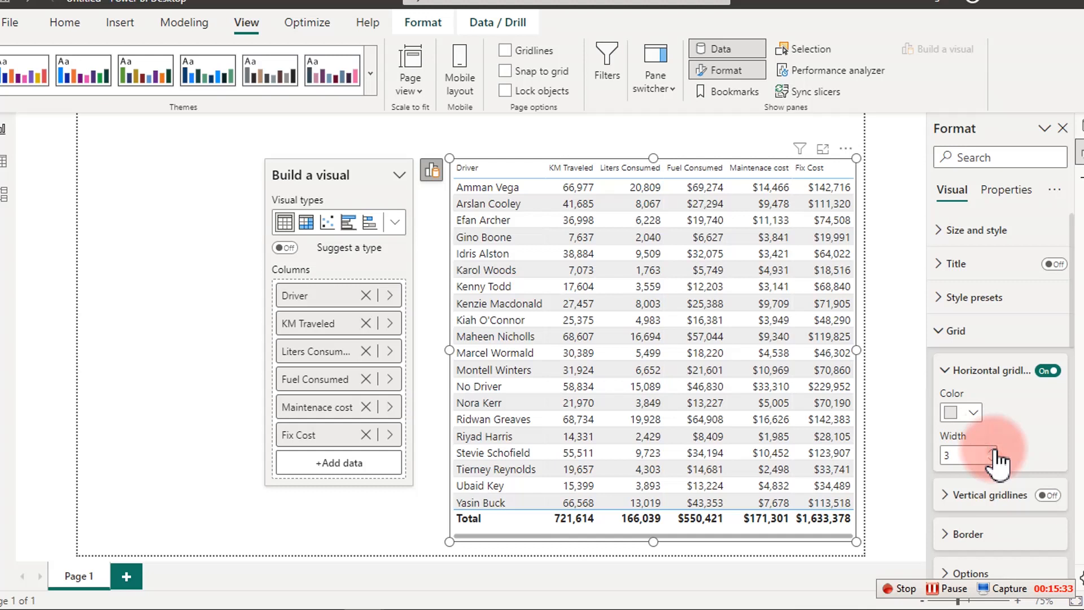
click(993, 451)
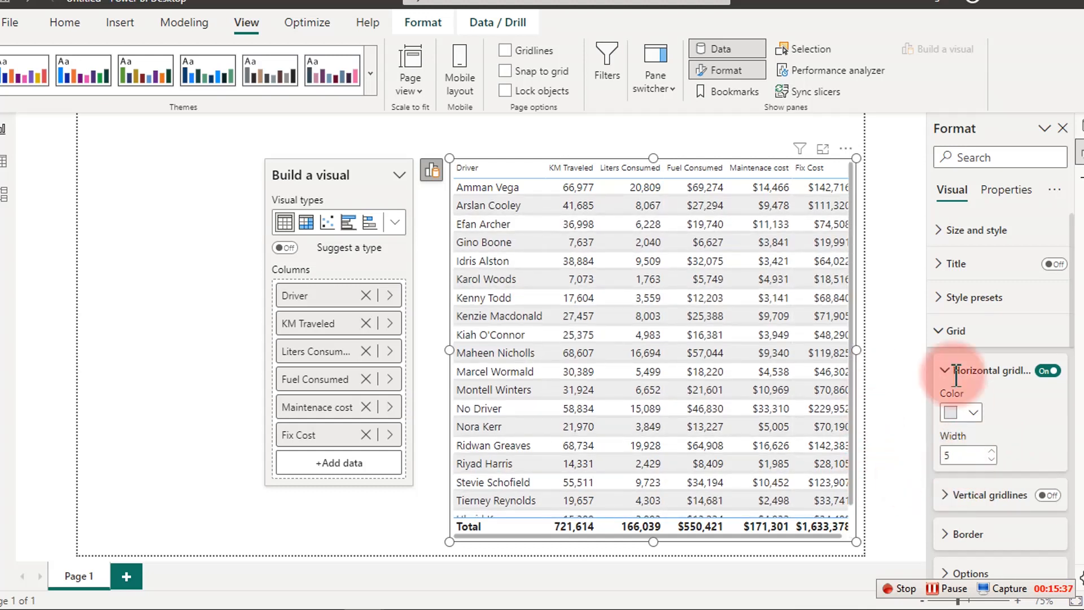
Turn off the totals row of the driver table.
click(957, 332)
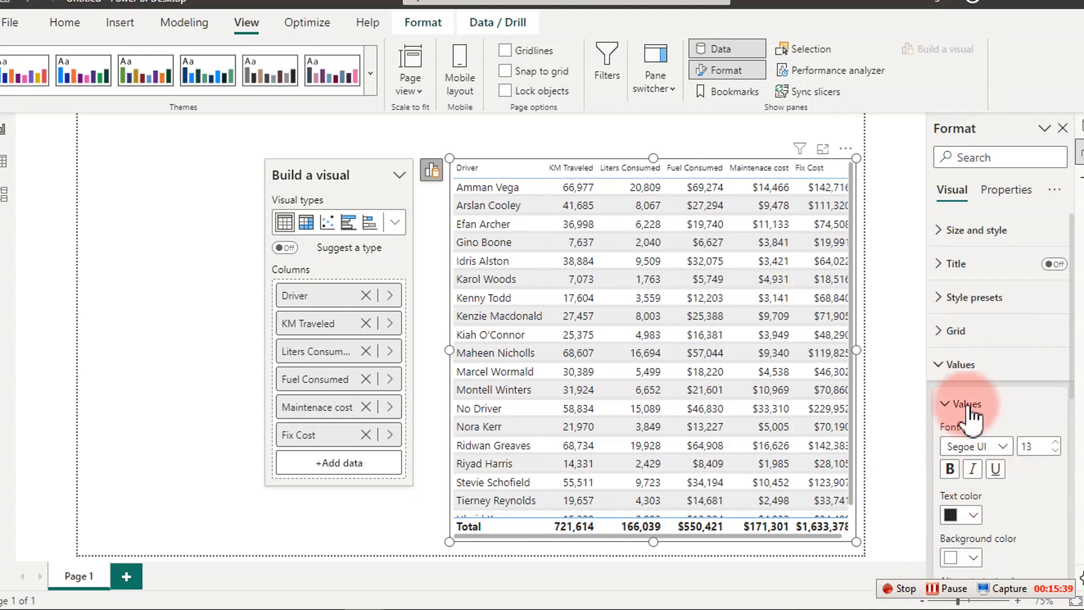
click(966, 368)
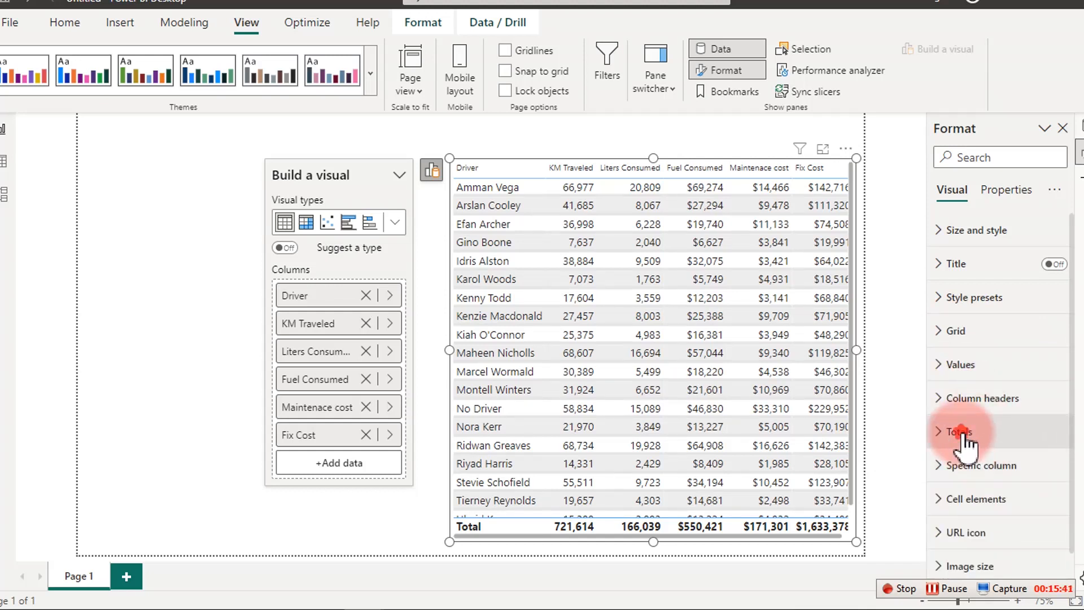
click(963, 434)
click(1048, 472)
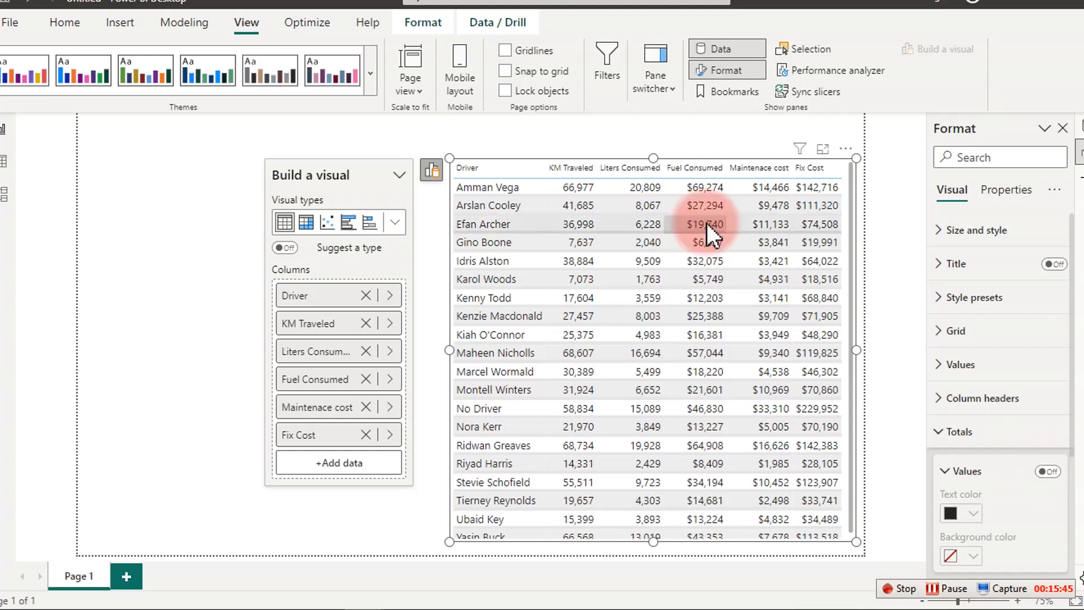
Change the font of the driver table's column headers to Segoe UI Bold.
click(951, 432)
click(954, 402)
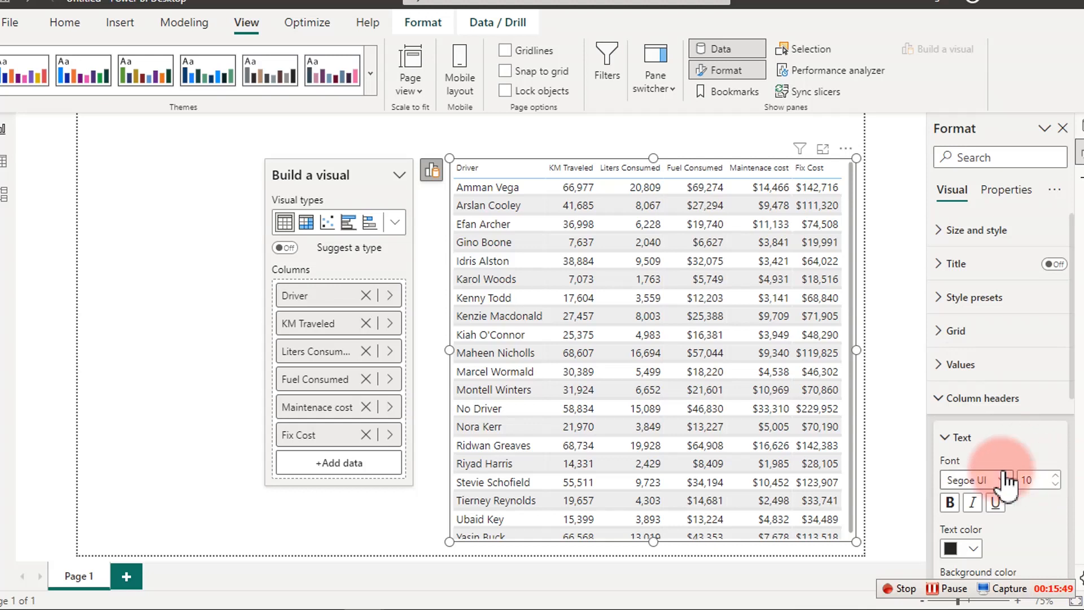
click(1003, 483)
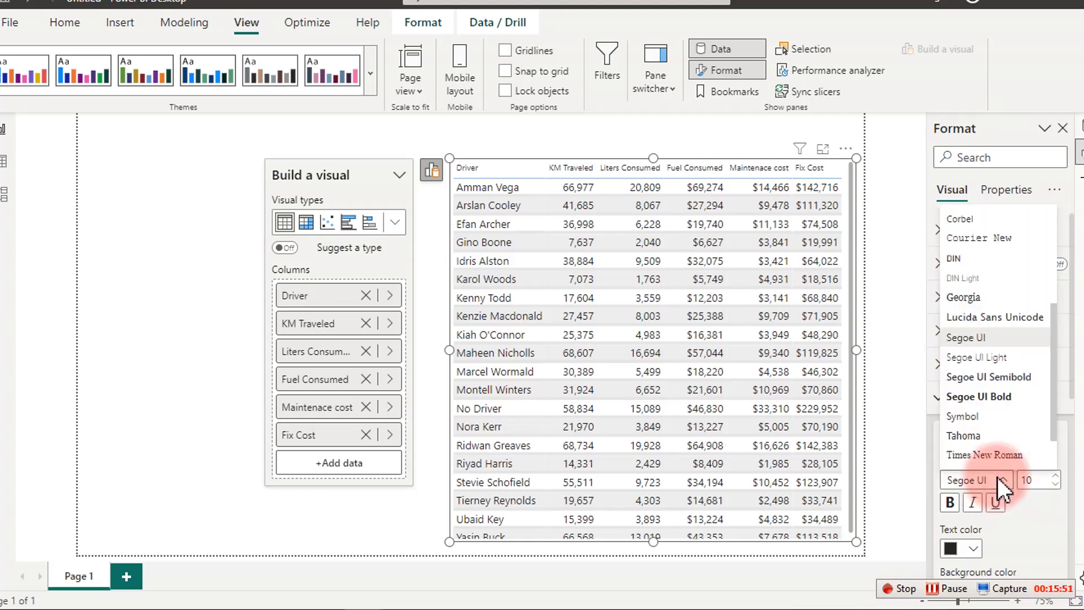
click(986, 398)
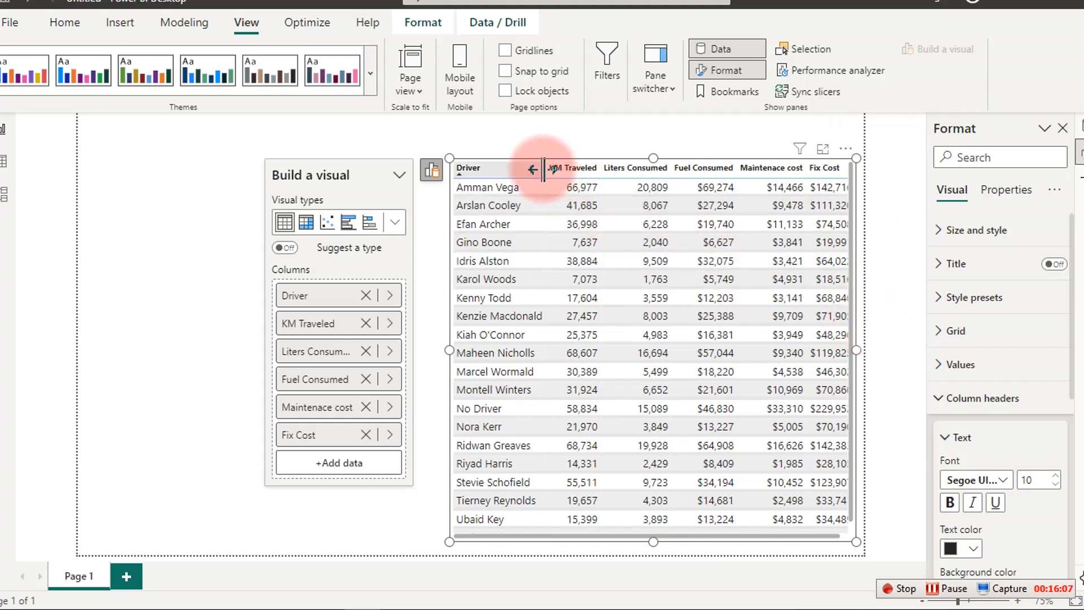
Narrow the Driver column slightly and sort the driver table by KM Traveled in descending order.
mouse_move(545, 168)
mouse_down()
mouse_move(533, 170)
mouse_move(545, 172)
mouse_up()
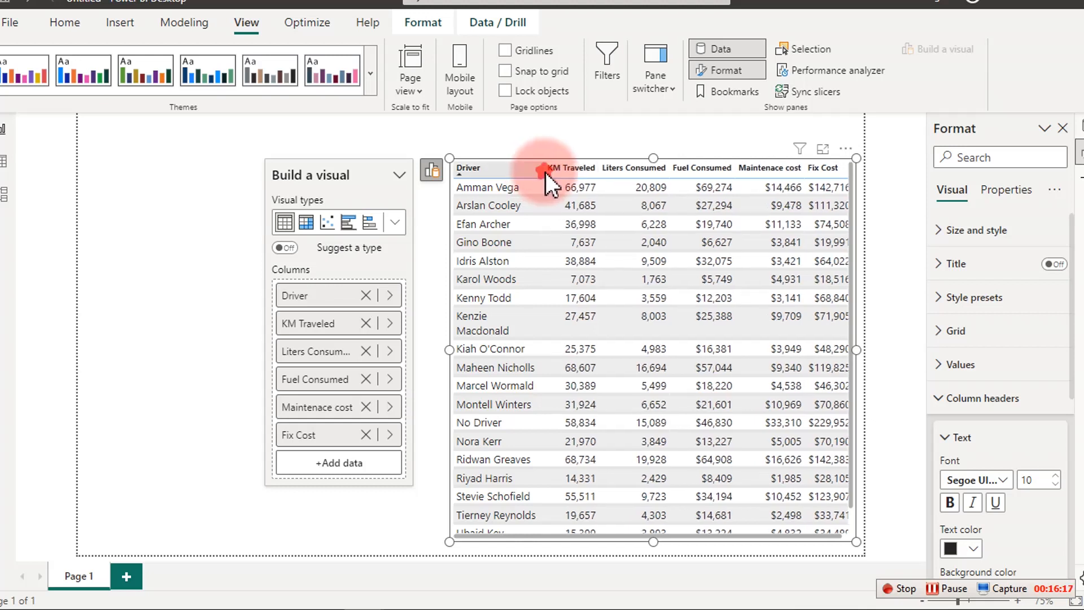
click(558, 178)
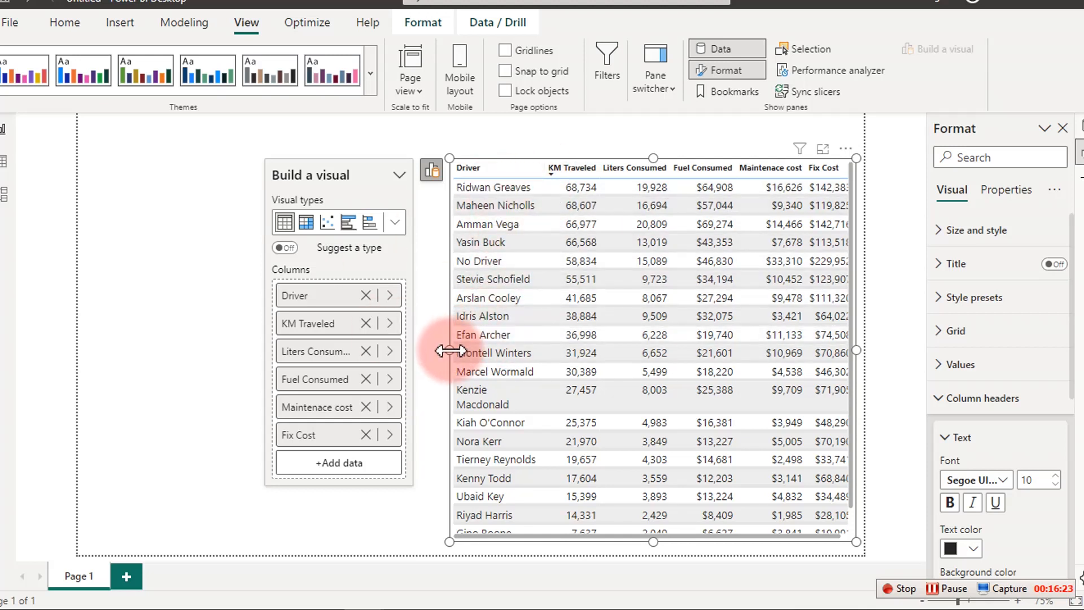
Enlarge the driver table slightly in width and height, shift it a little down the page, and deselect it.
drag(449, 351, 442, 351)
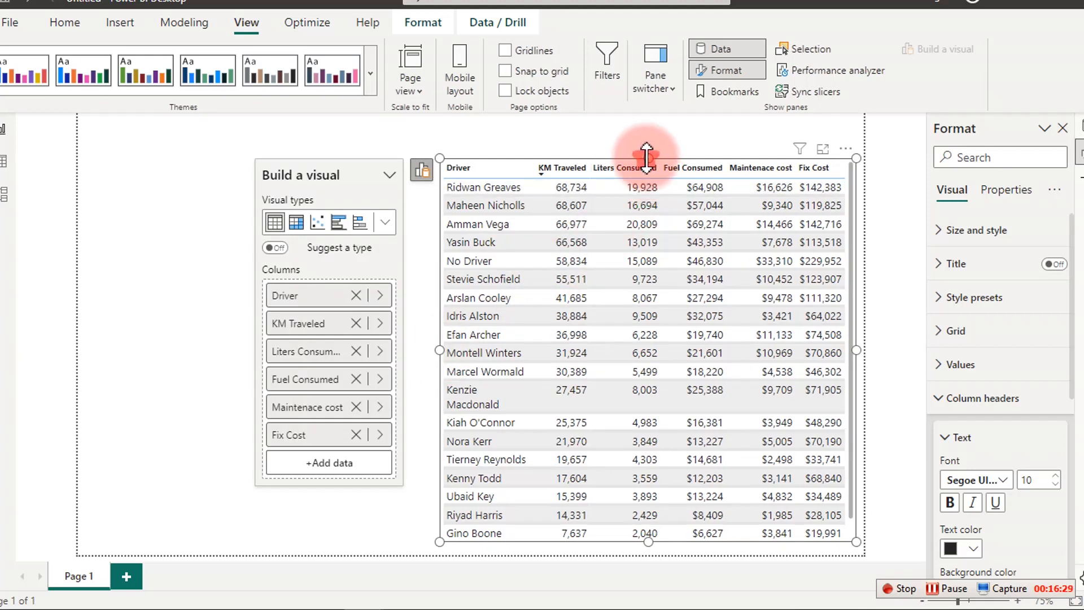
drag(647, 157, 652, 137)
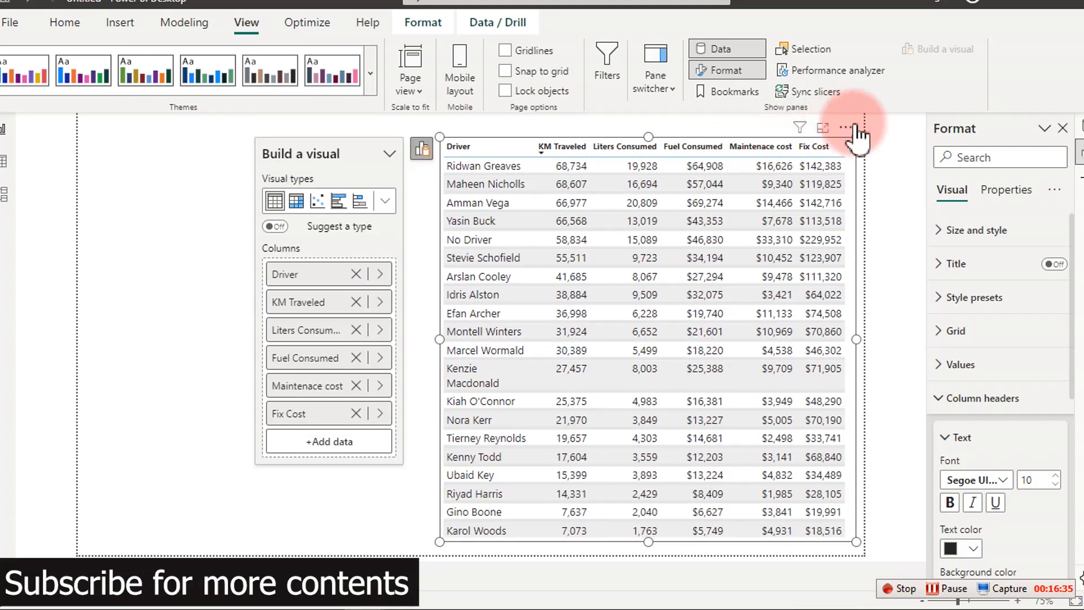
drag(852, 129, 849, 131)
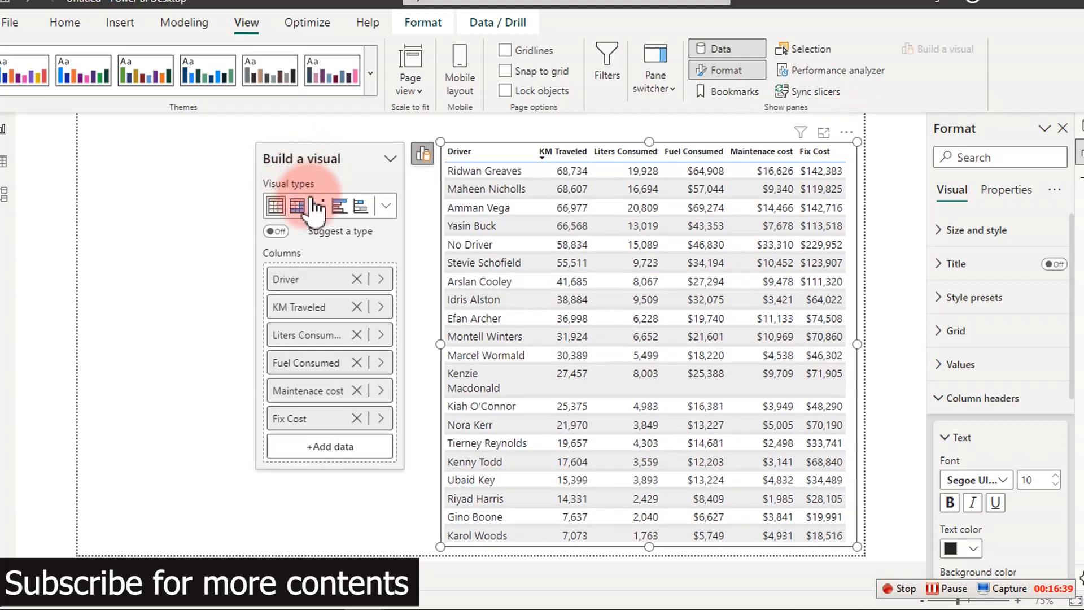
click(229, 192)
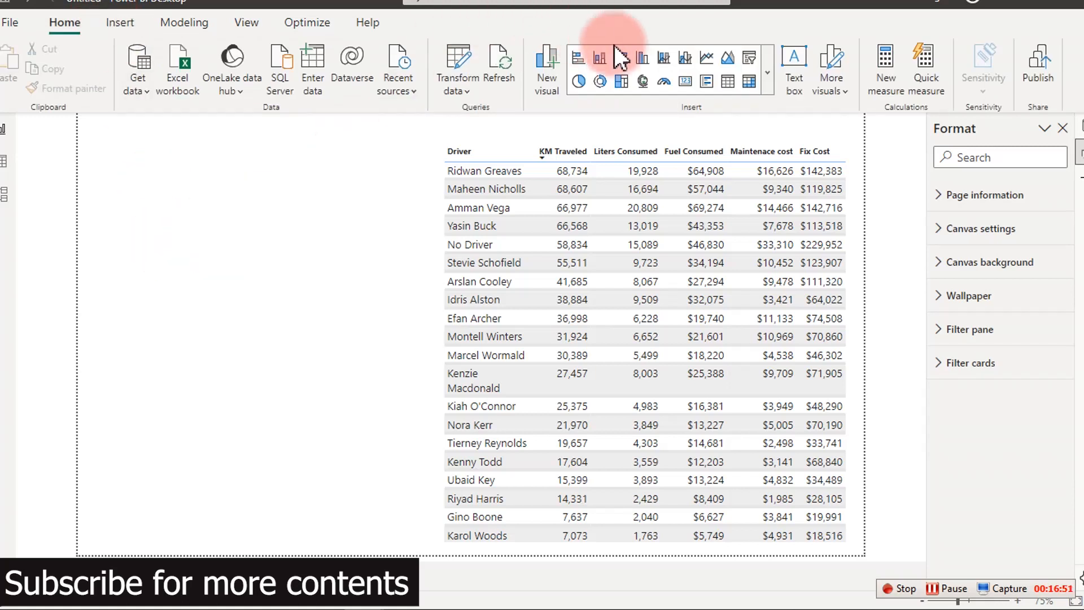
Insert an empty line chart and shrink it to fit the blank area of the page beside the driver table.
click(705, 58)
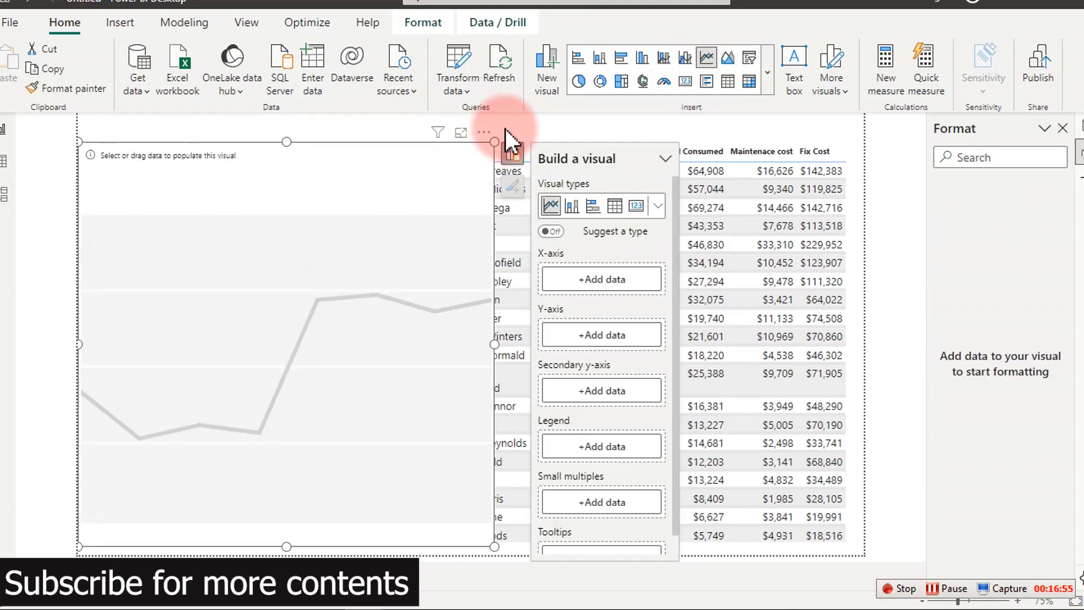
drag(494, 142, 405, 234)
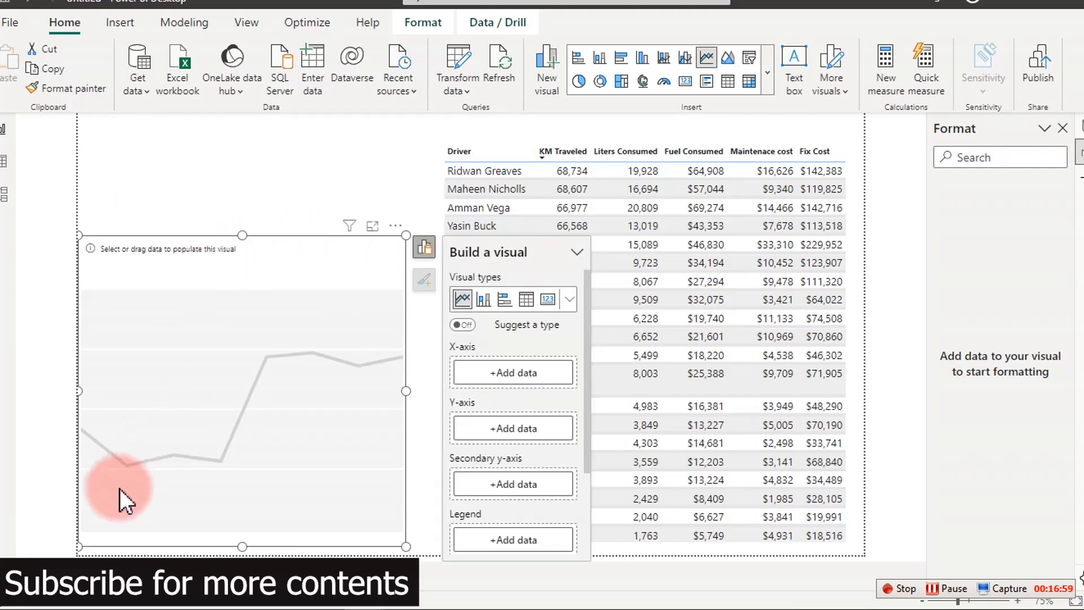
drag(79, 545, 93, 449)
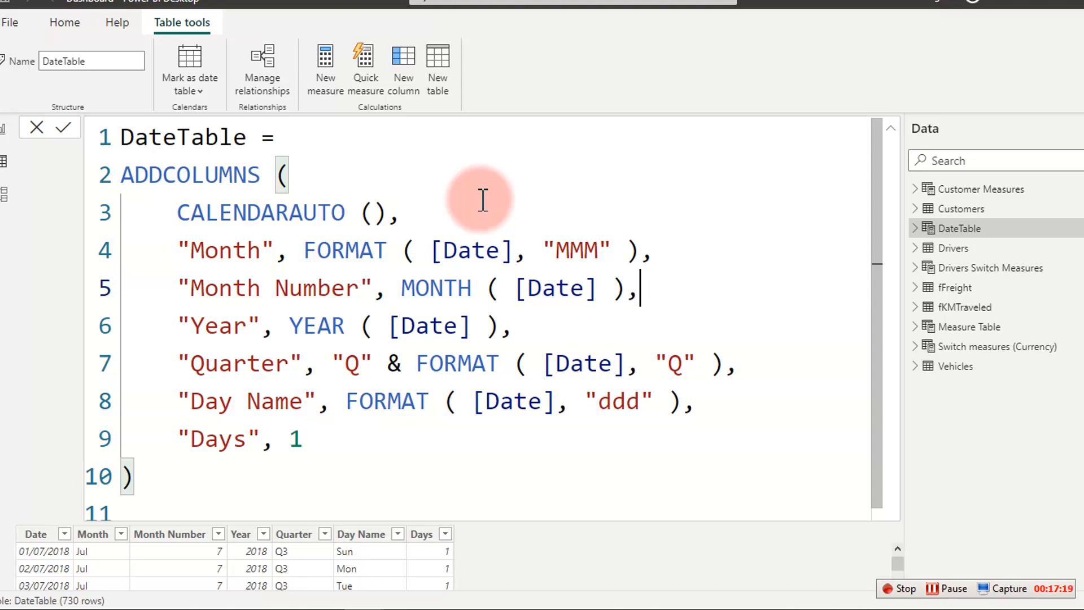
Copy the complete DateTable formula from the Dashboard report and return to the untitled report.
key(ctrl+a)
key(ctrl+c)
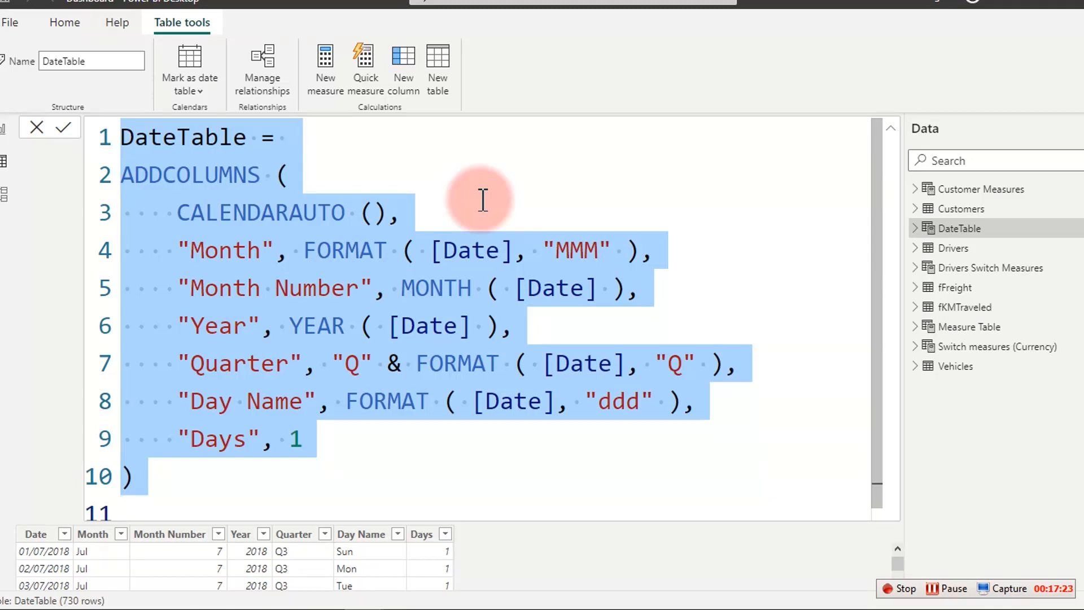
click(1016, 2)
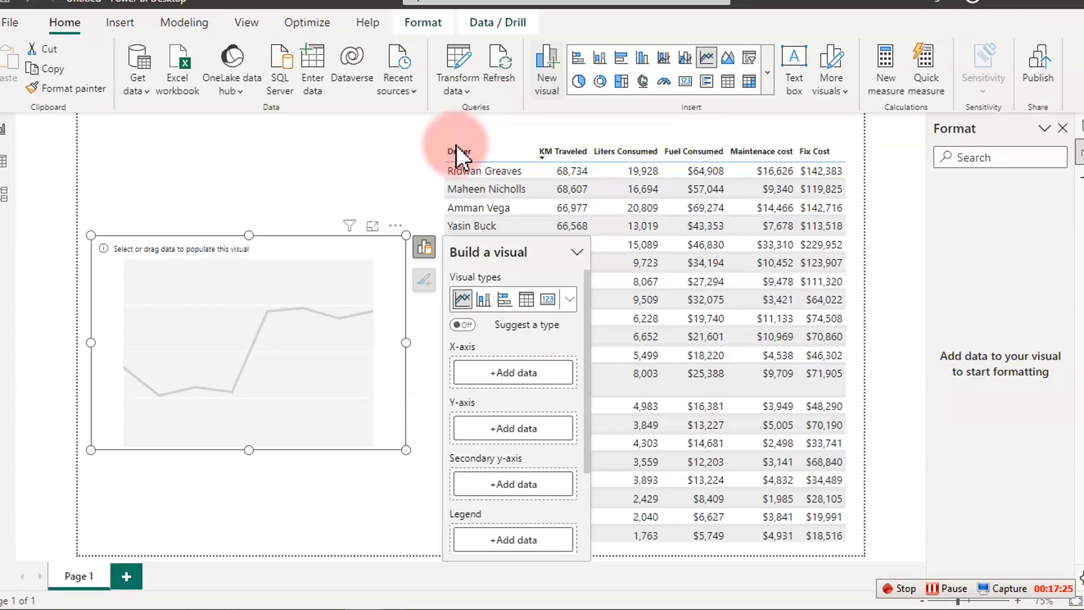
Create a calculated table in the data view from the copied DateTable formula using ADDCOLUMNS and CALENDARAUTO.
click(5, 169)
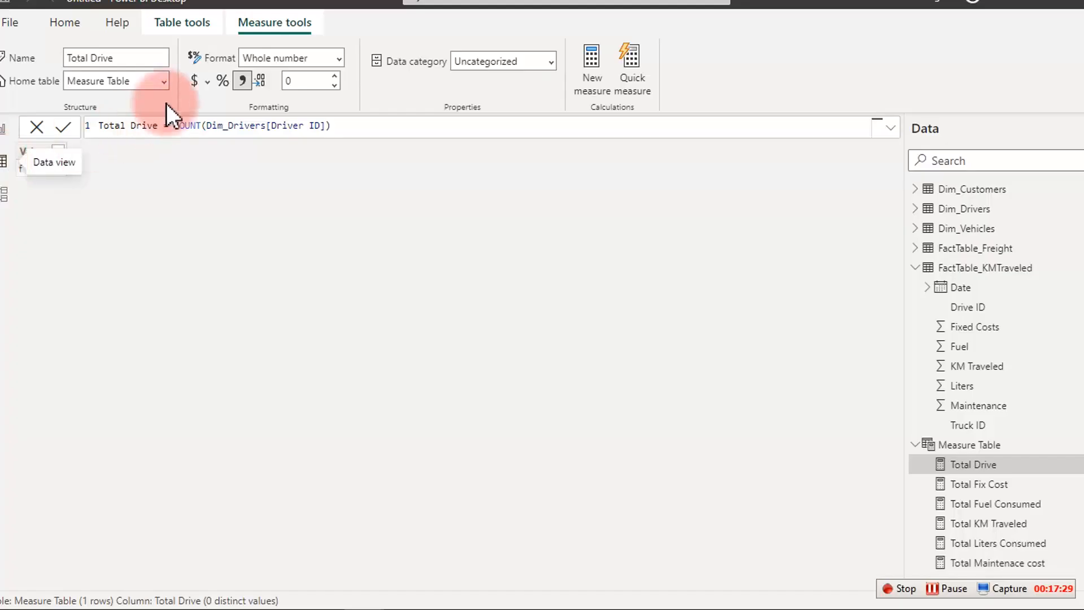
click(158, 25)
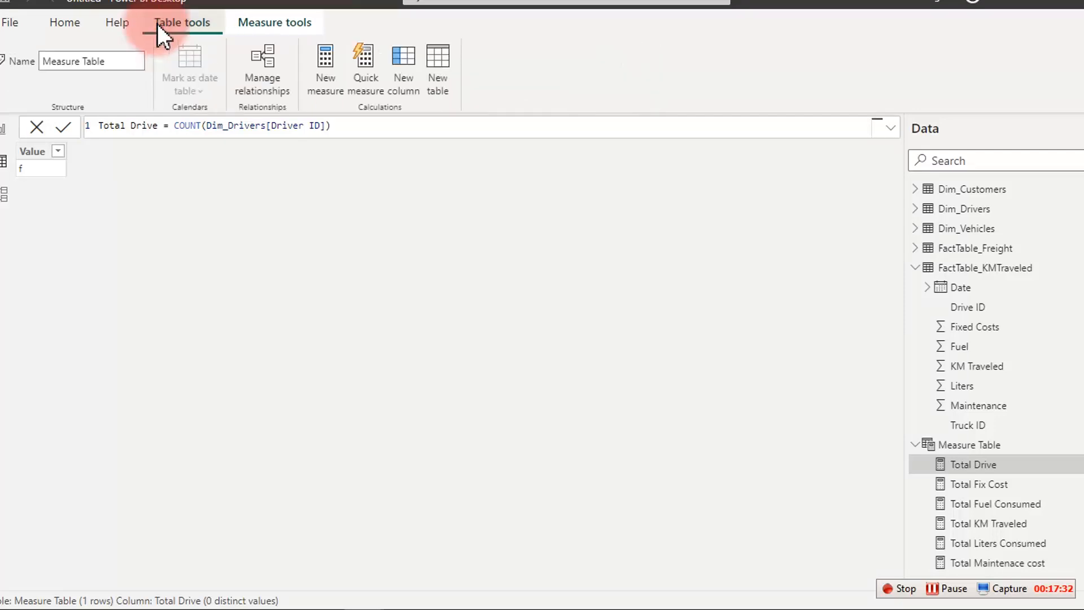
click(443, 57)
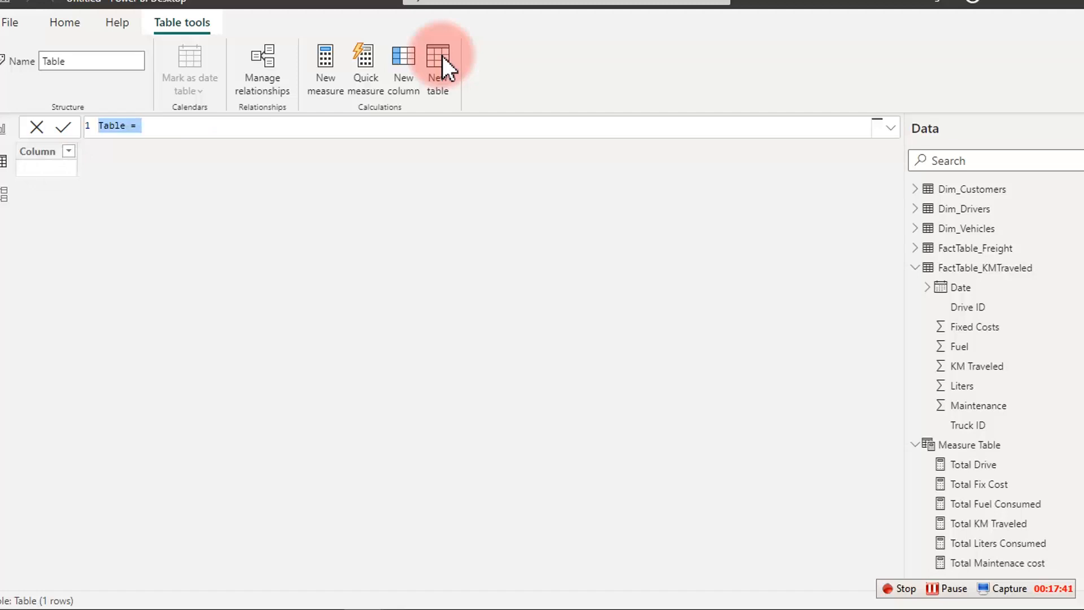
key(ctrl+v)
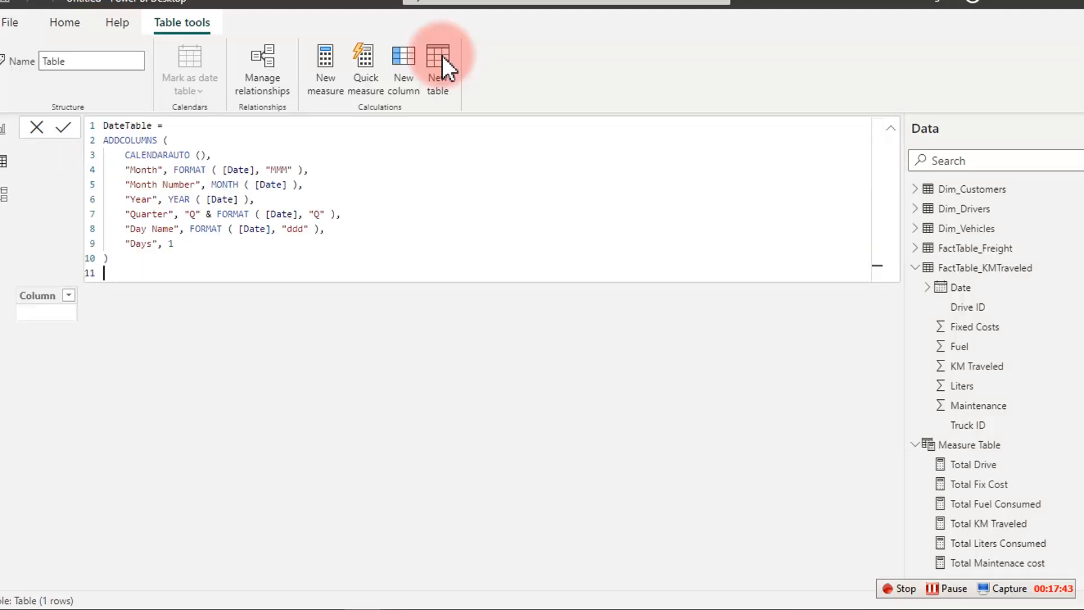
key(Return)
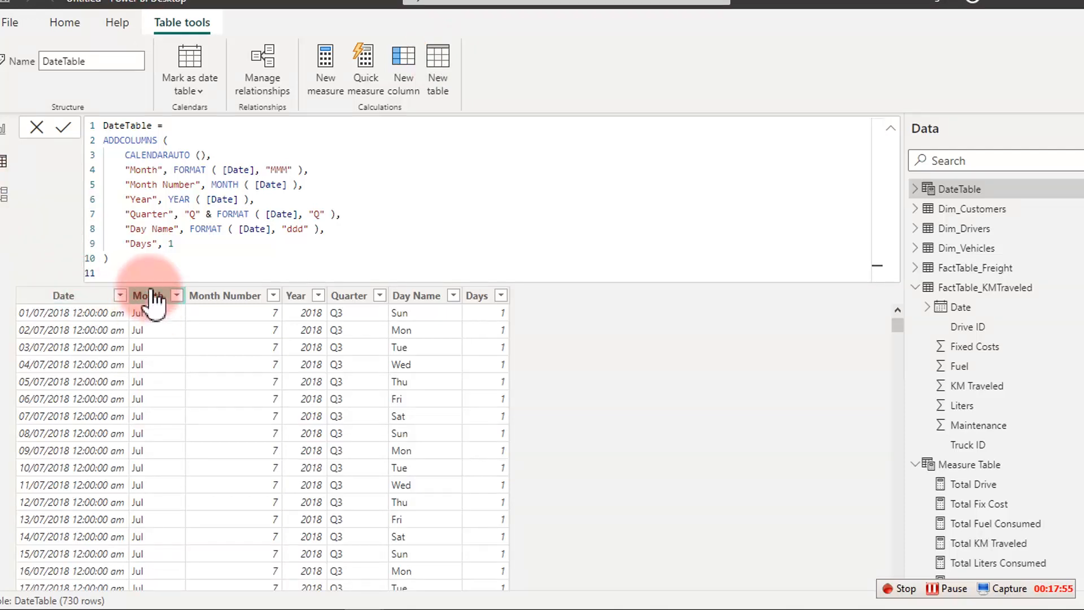
Sort the Month column of DateTable by Month Number.
click(149, 296)
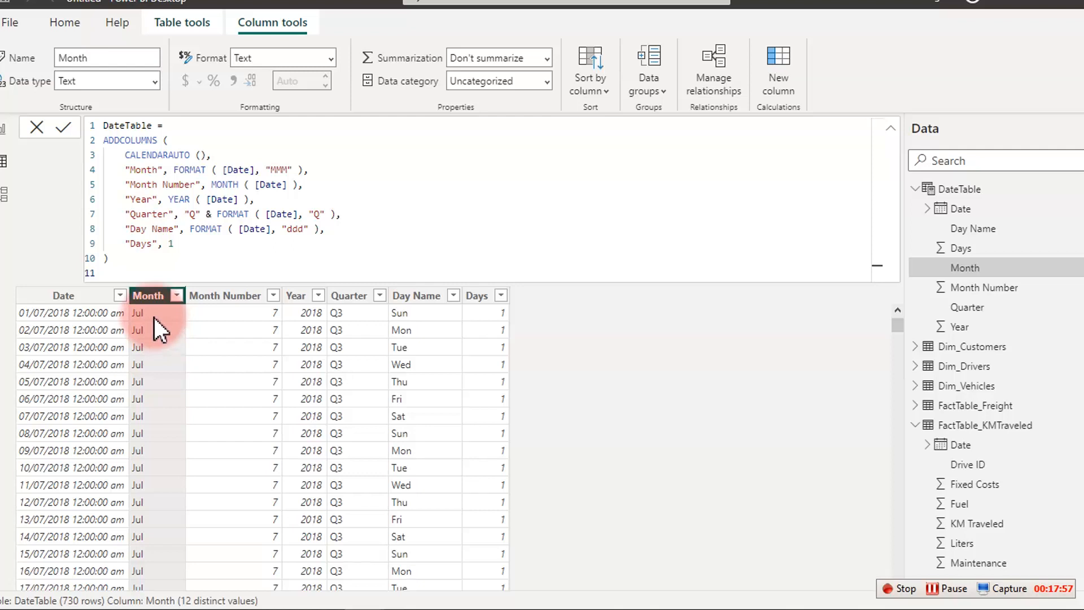
click(601, 84)
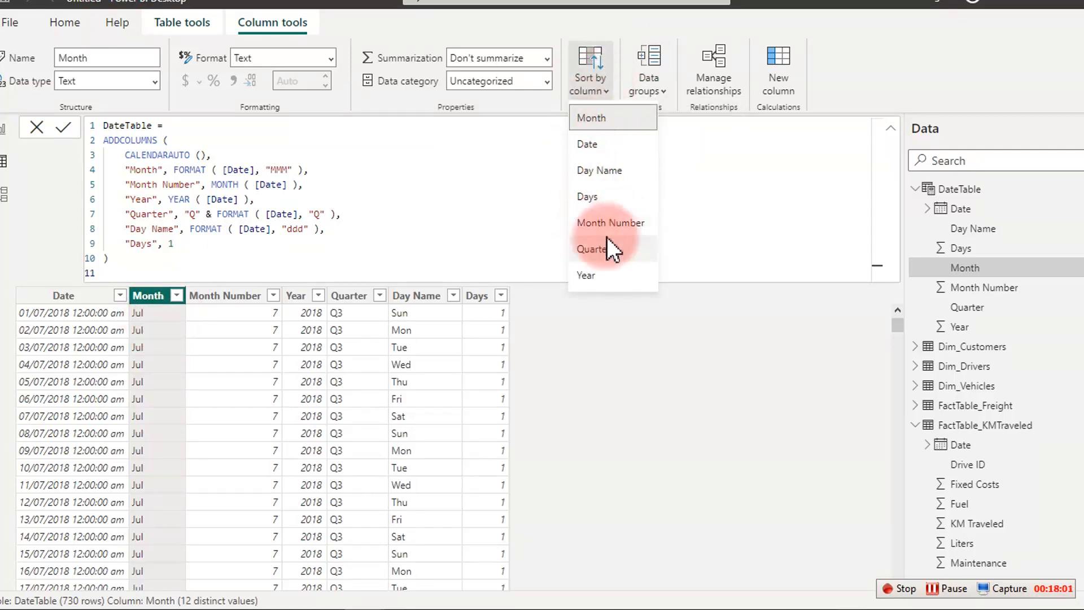
click(606, 223)
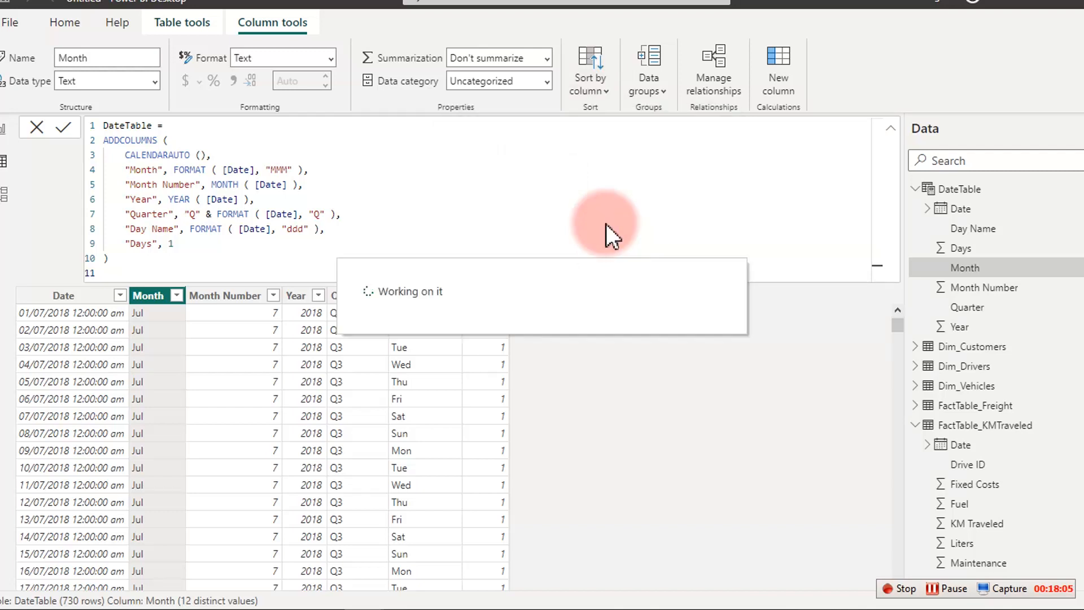
Format the Date column of DateTable as Short Date (*14/03/2001).
click(75, 296)
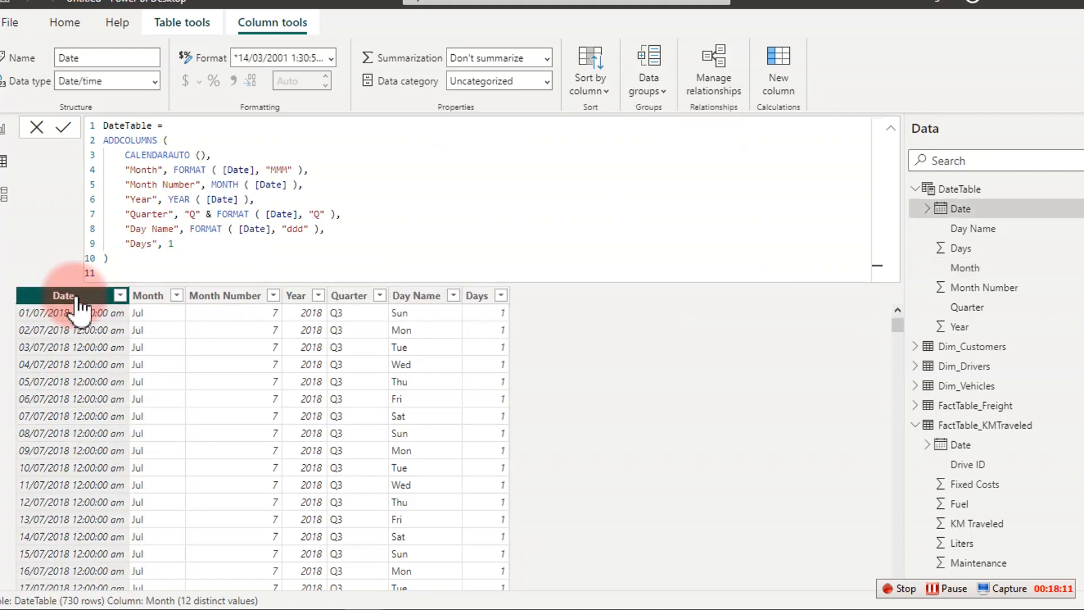
click(330, 58)
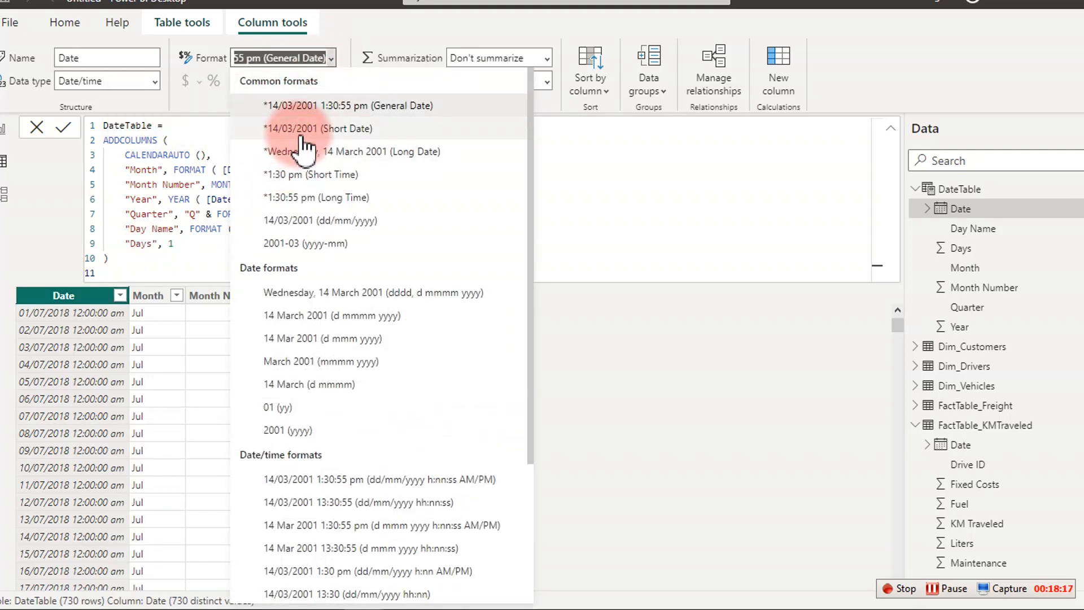
click(303, 135)
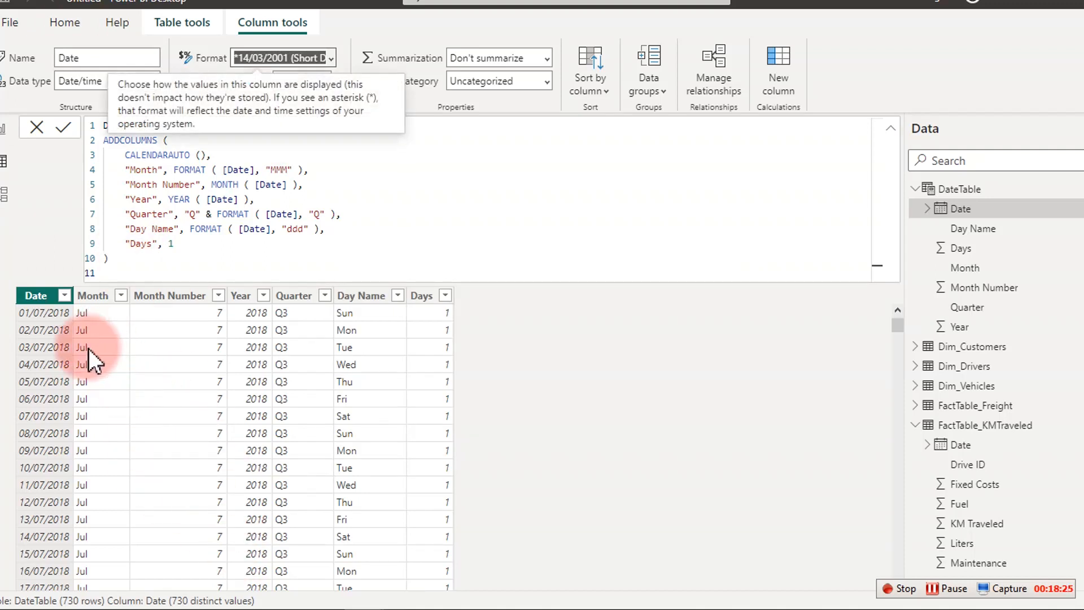
Mark DateTable as a date table, using Date as its date column.
click(160, 17)
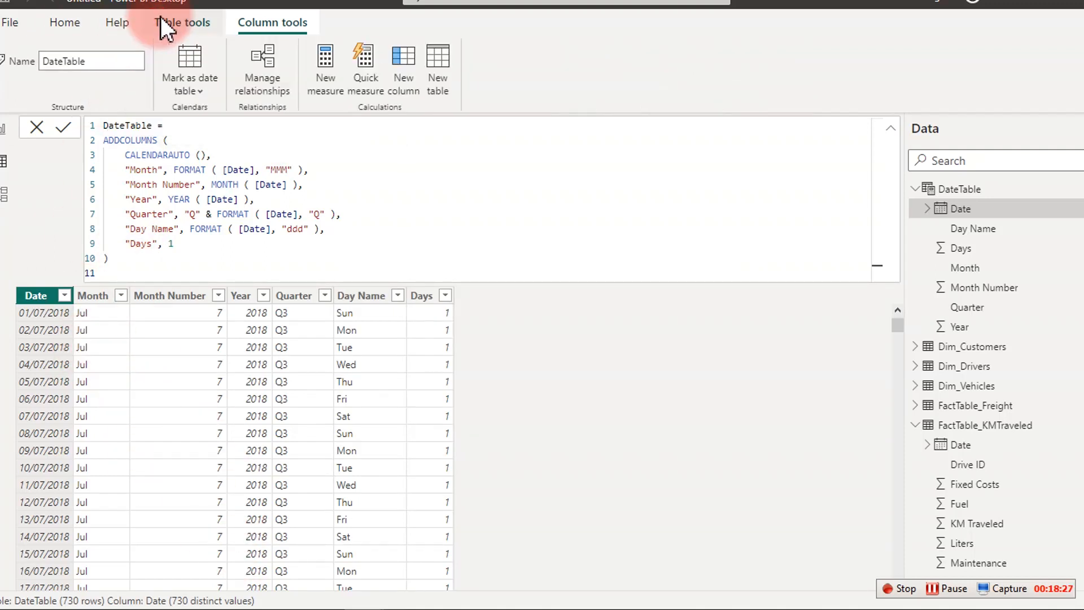
click(197, 90)
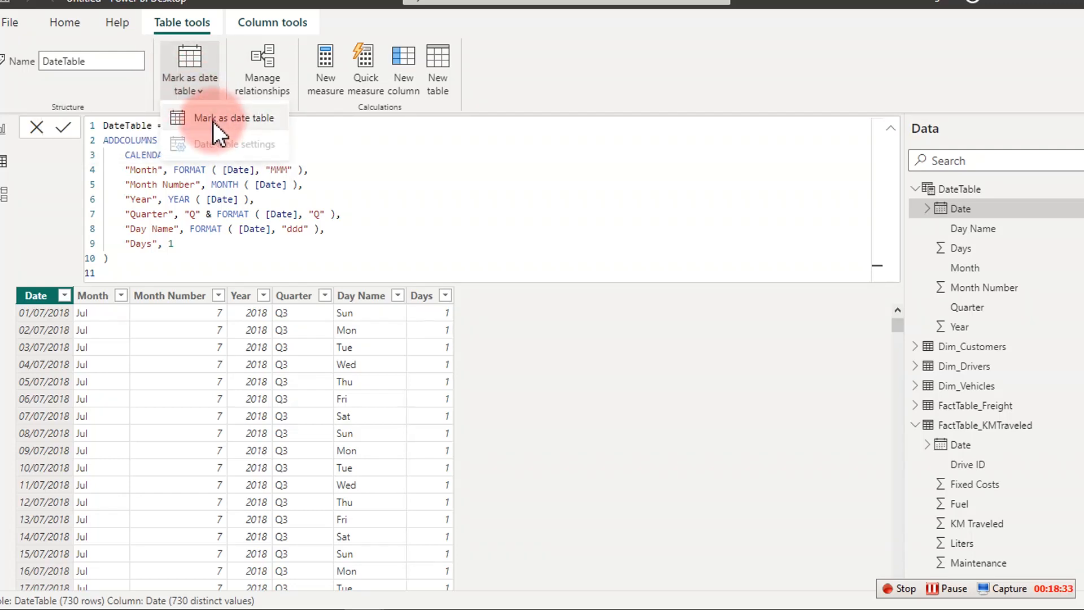
click(212, 121)
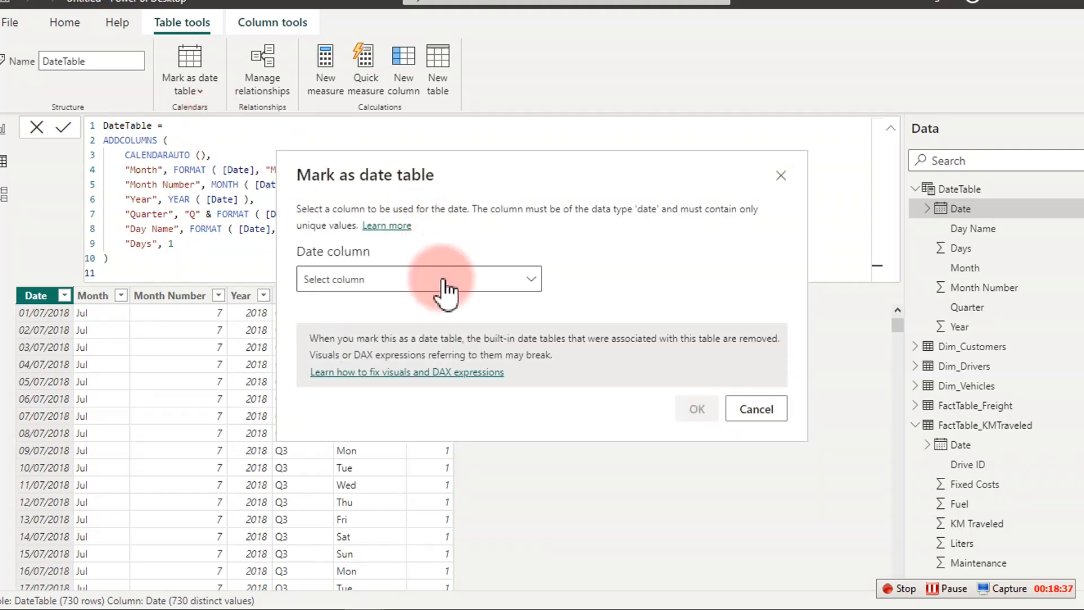
click(442, 279)
click(320, 333)
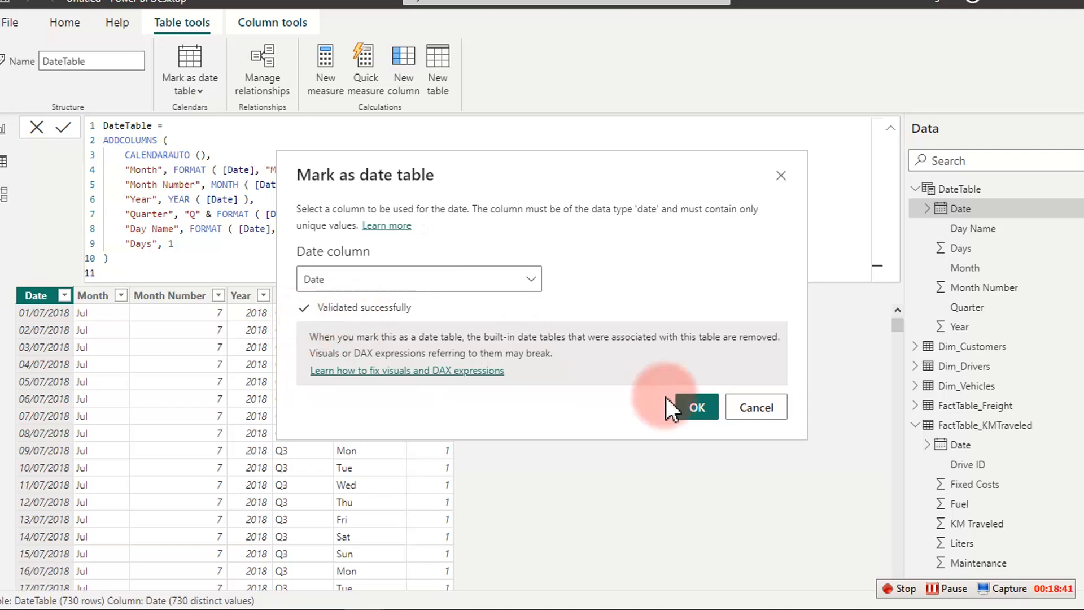
click(692, 411)
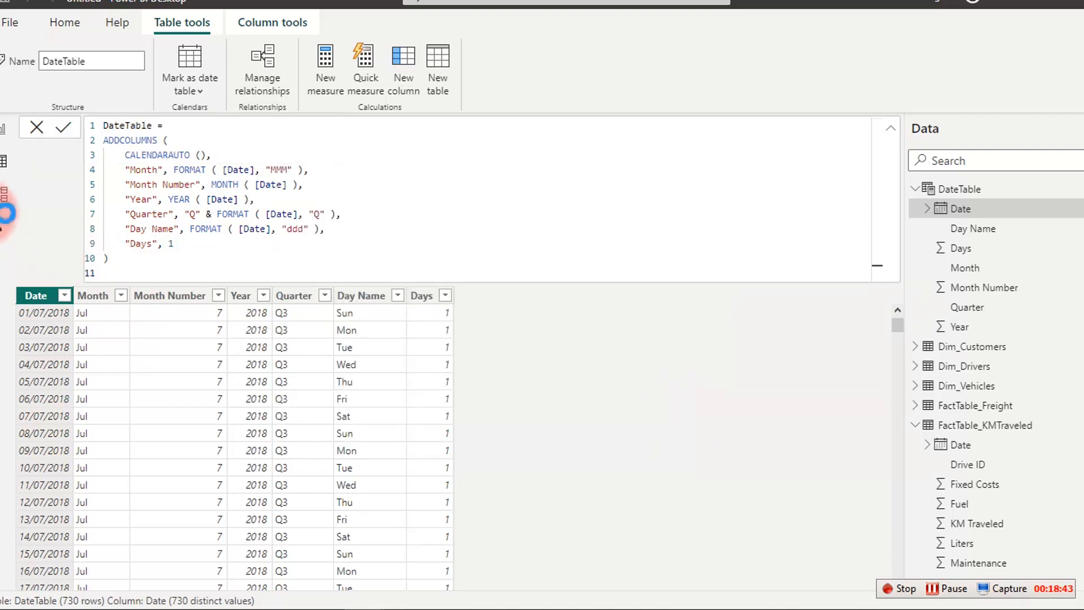
In the model view, collapse the formula bar, move Measure Table off DateTable and enlarge the DateTable card to show all its fields.
click(2, 213)
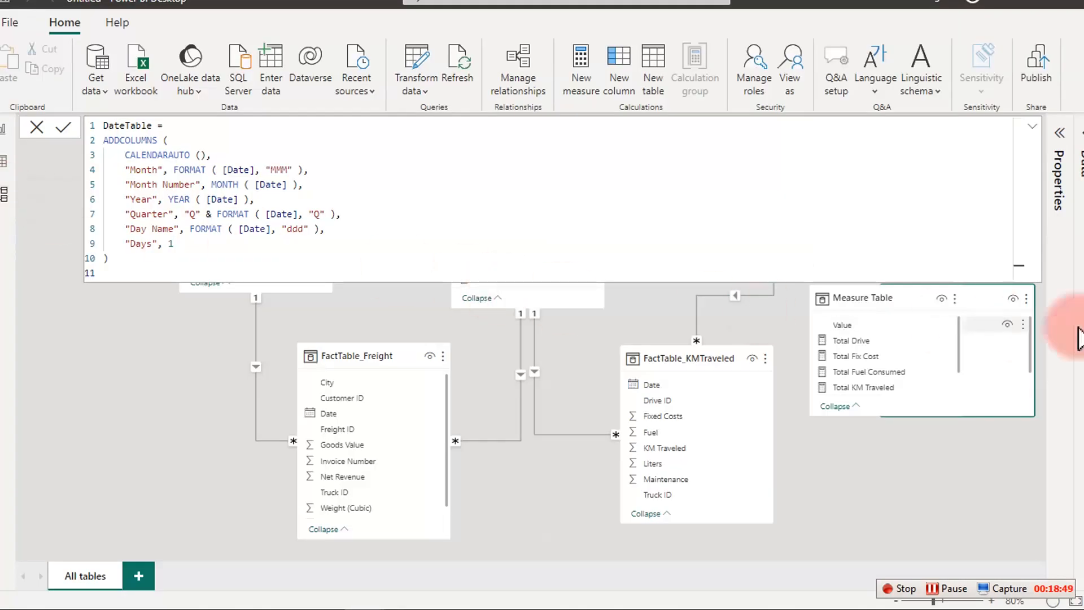
click(1032, 127)
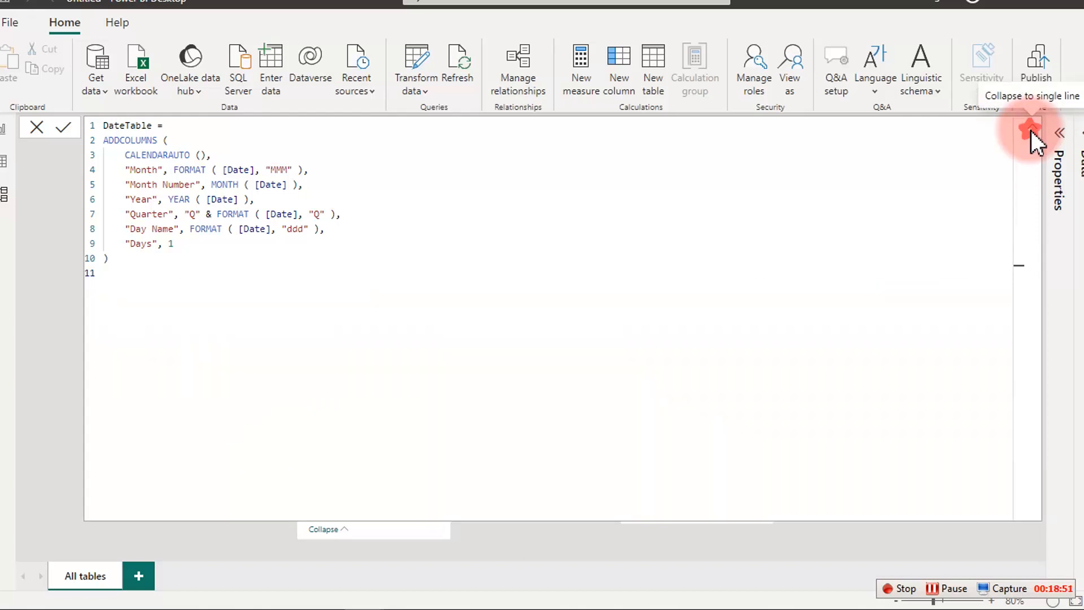
click(1031, 131)
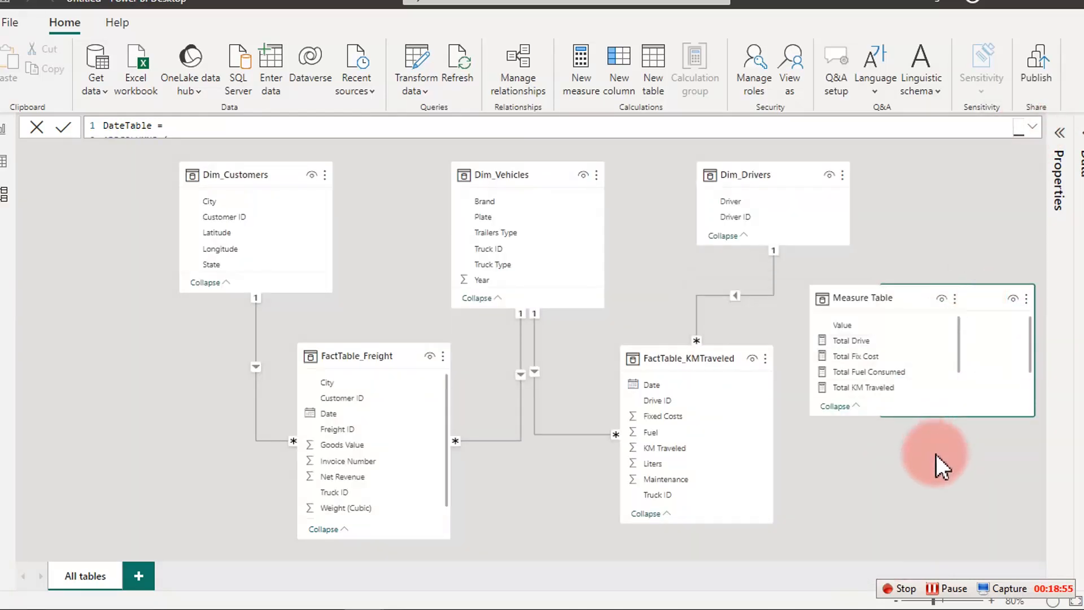
drag(980, 285, 967, 436)
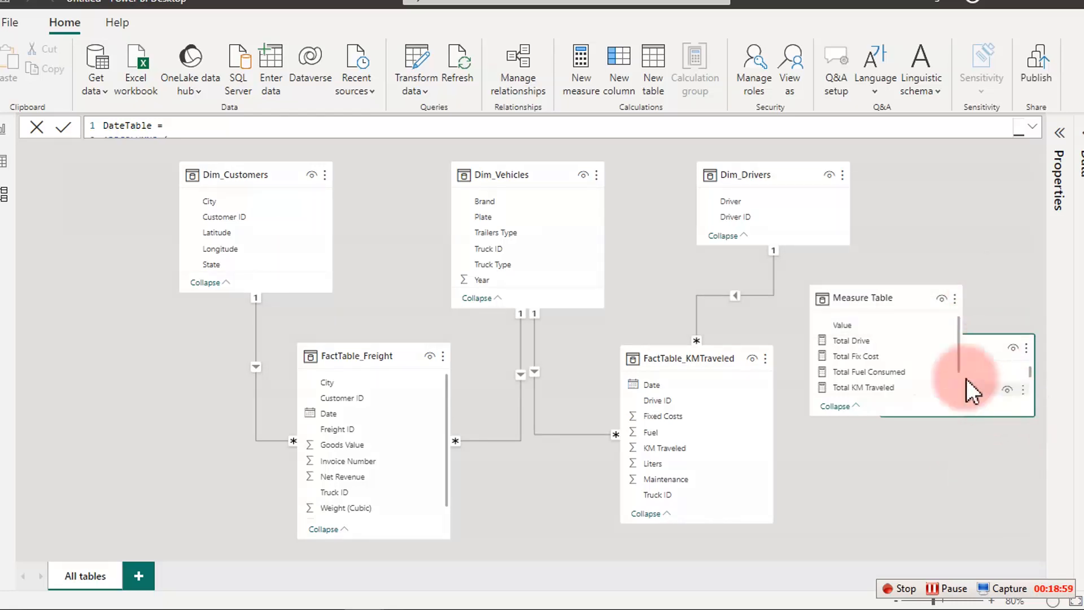
drag(895, 295, 960, 206)
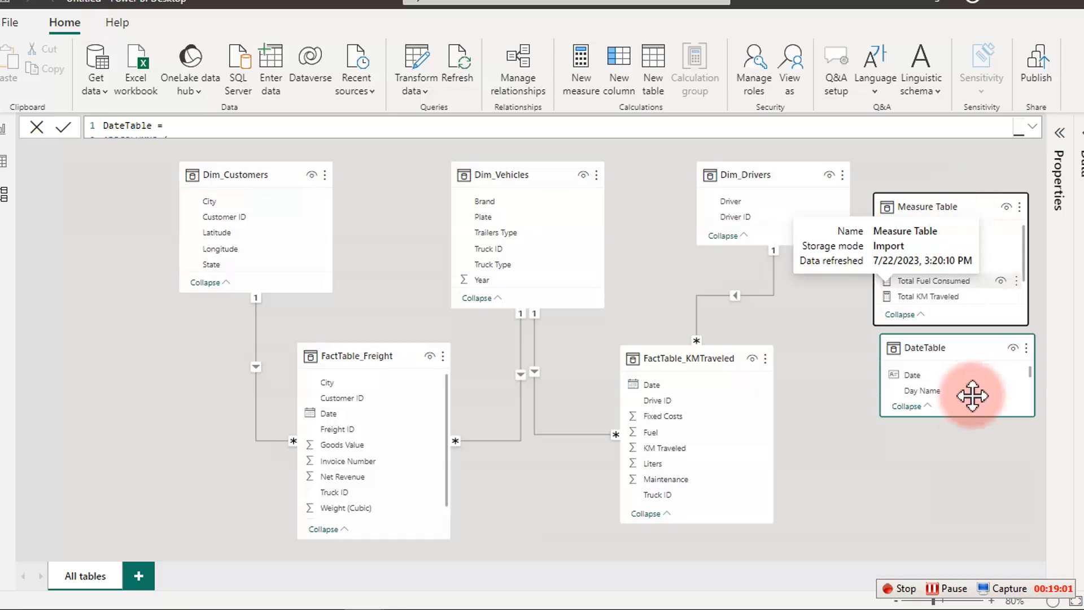
drag(974, 416, 990, 517)
Shift Dim_Customers and Dim_Vehicles aside and place DateTable between Dim_Vehicles and Dim_Drivers.
drag(259, 175, 142, 176)
drag(546, 177, 350, 176)
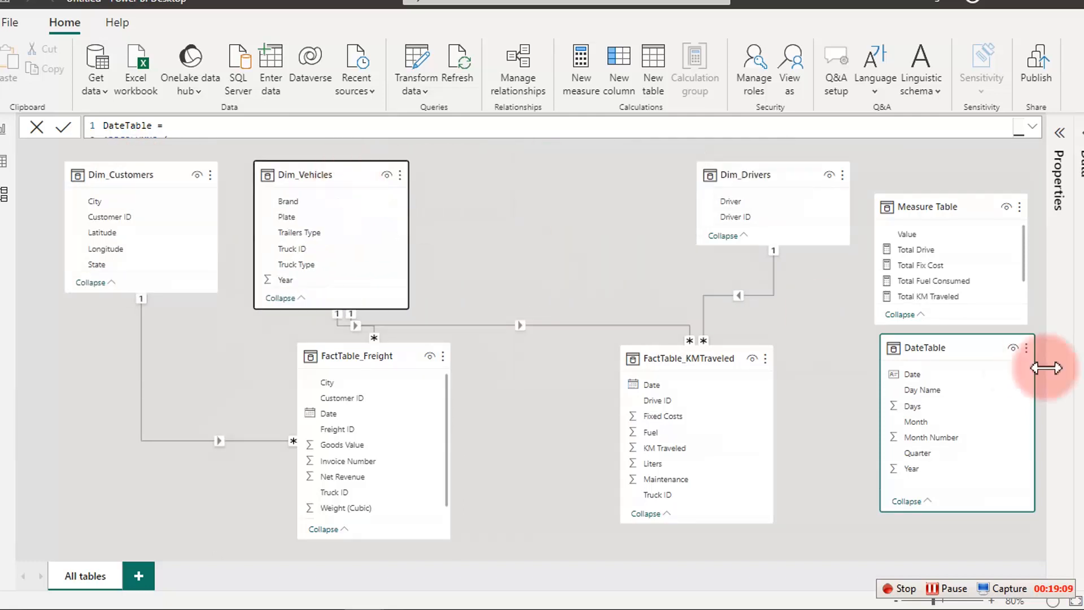
drag(973, 346, 557, 177)
Create a relationship between the Date fields of DateTable and FactTable_Freight.
click(506, 205)
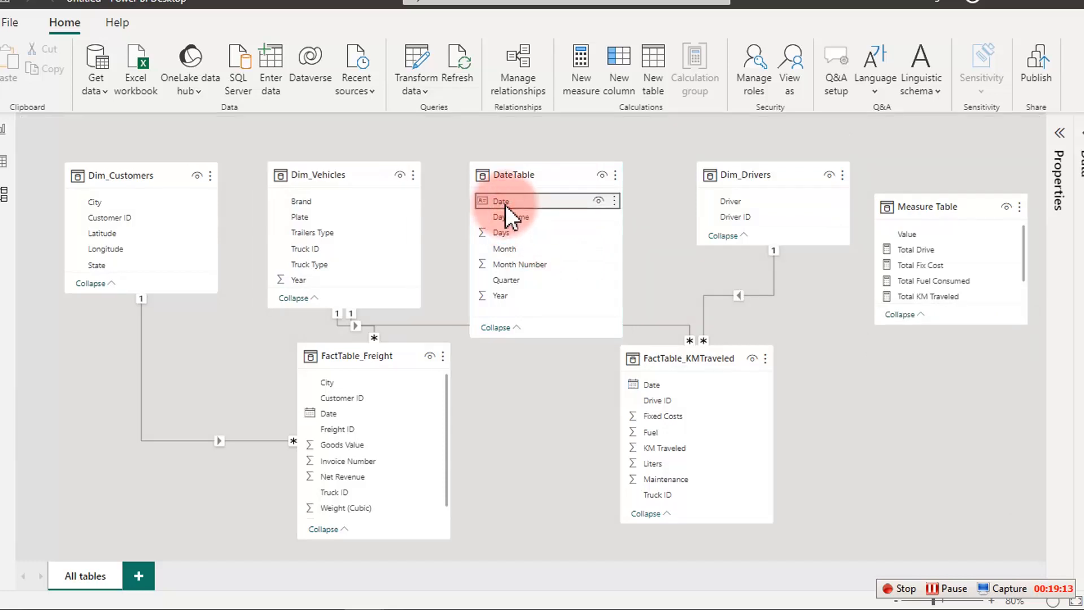
click(520, 185)
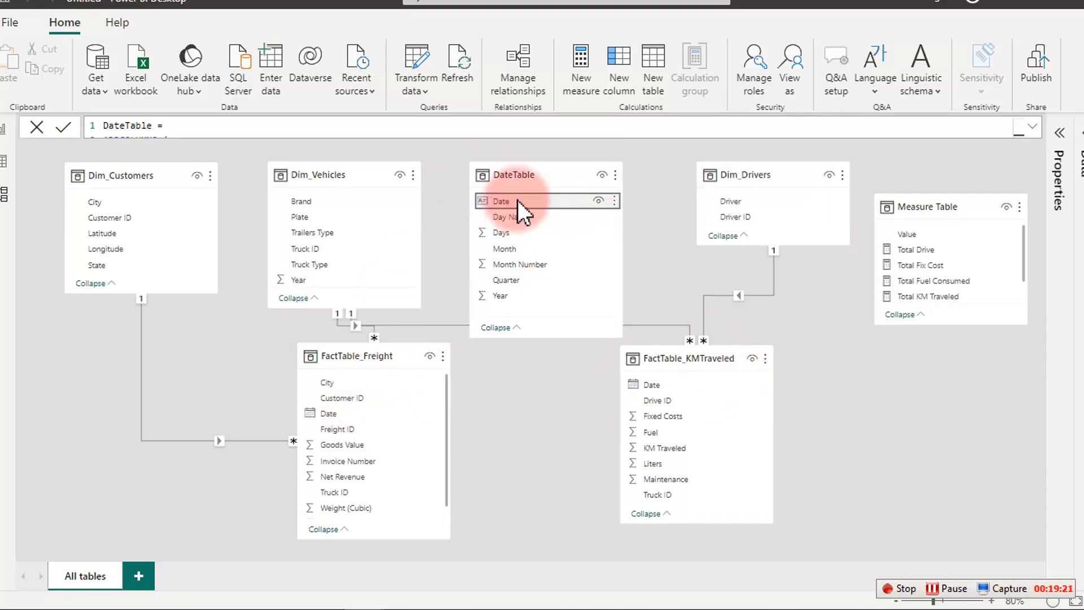
drag(518, 199, 347, 411)
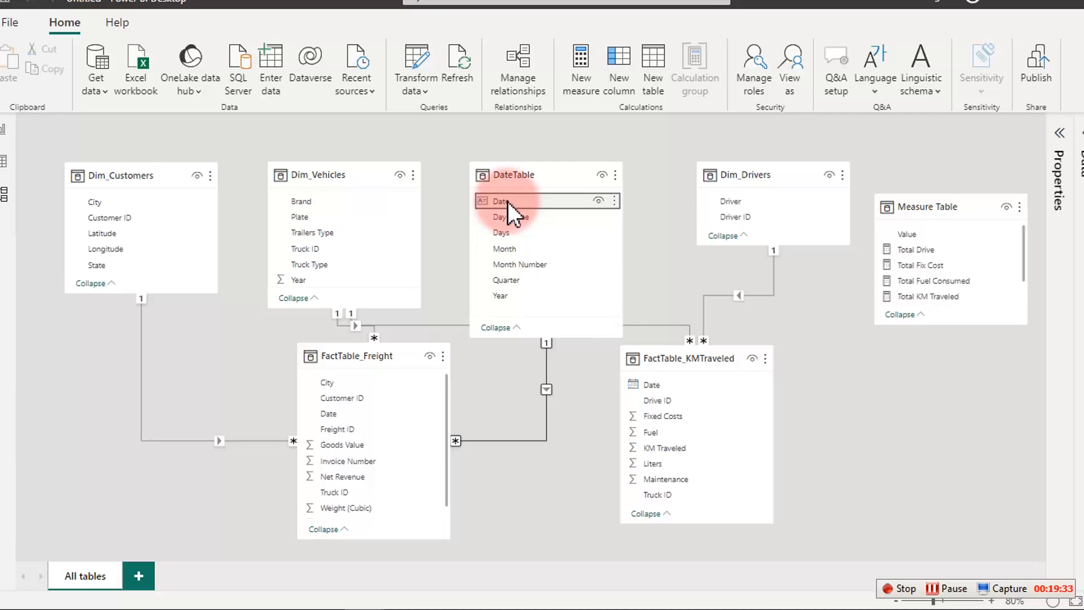
Relate the Date field of FactTable_KMTraveled to Date in DateTable, and shorten the DateTable card to clear the relationship lines.
click(644, 384)
drag(676, 386, 524, 200)
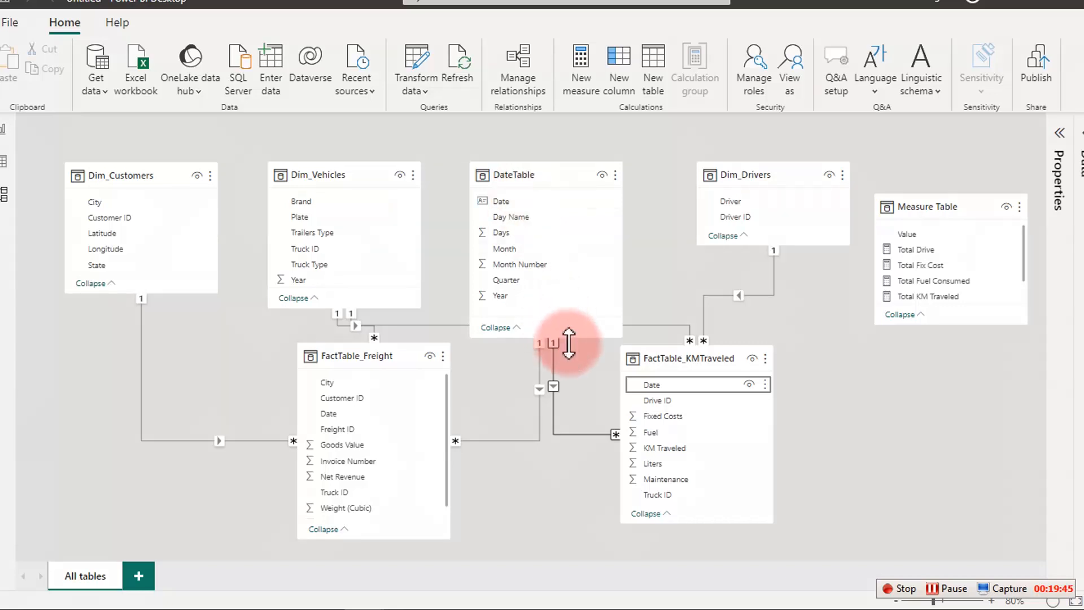
drag(571, 336, 571, 305)
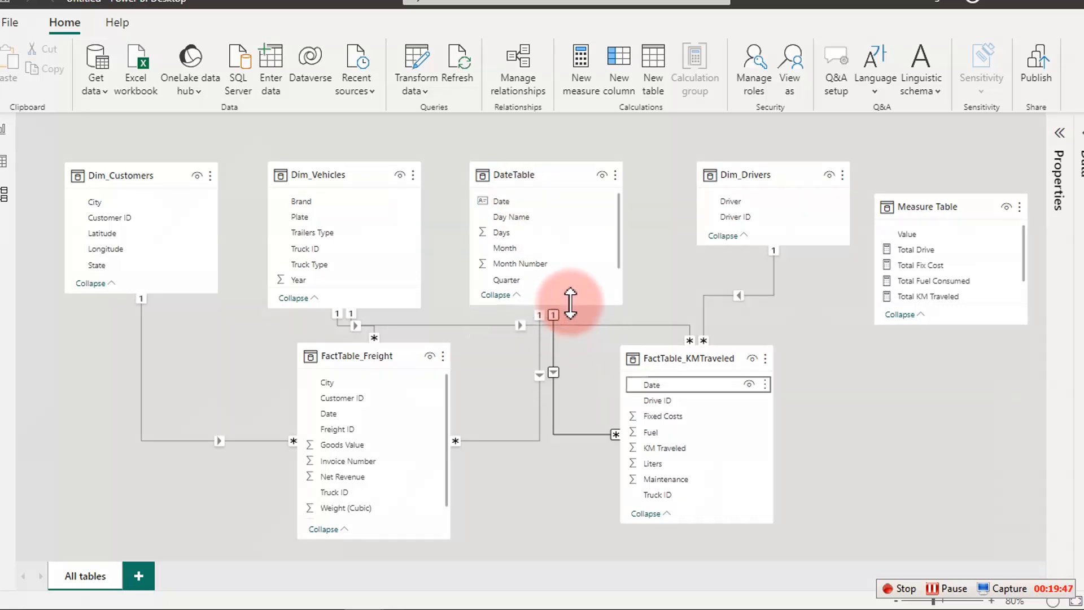
click(540, 506)
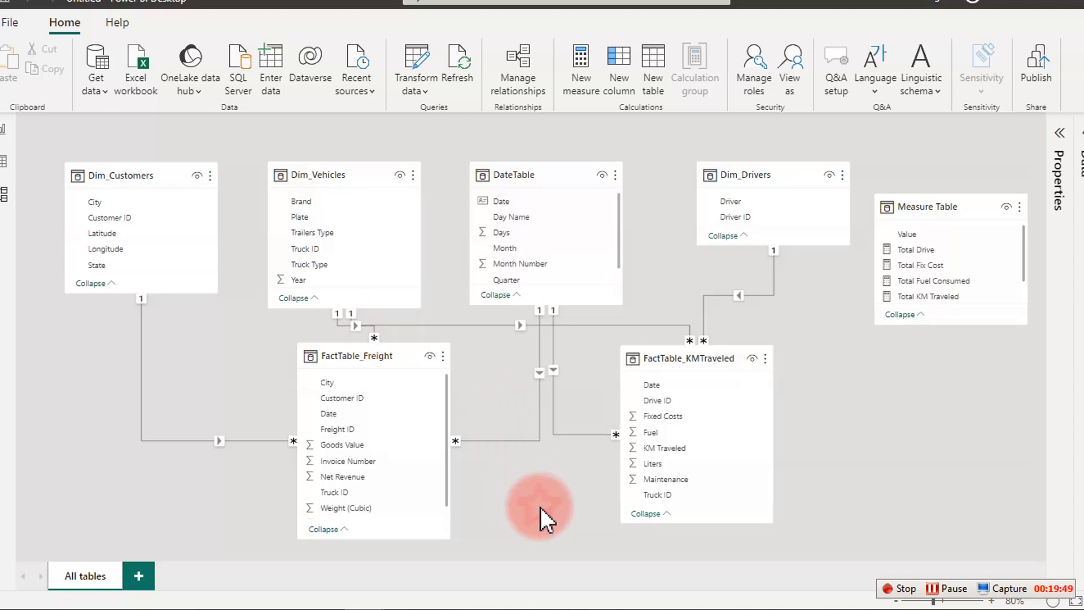
Return to the report view, select the empty line chart and display the list of data fields.
click(3, 129)
click(197, 317)
click(191, 280)
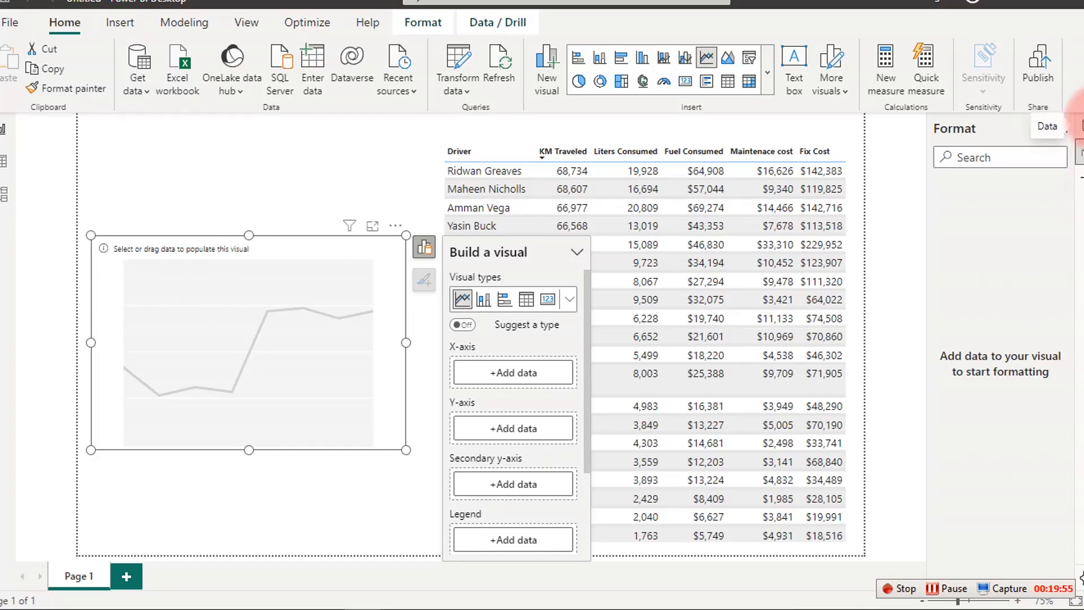
click(1080, 127)
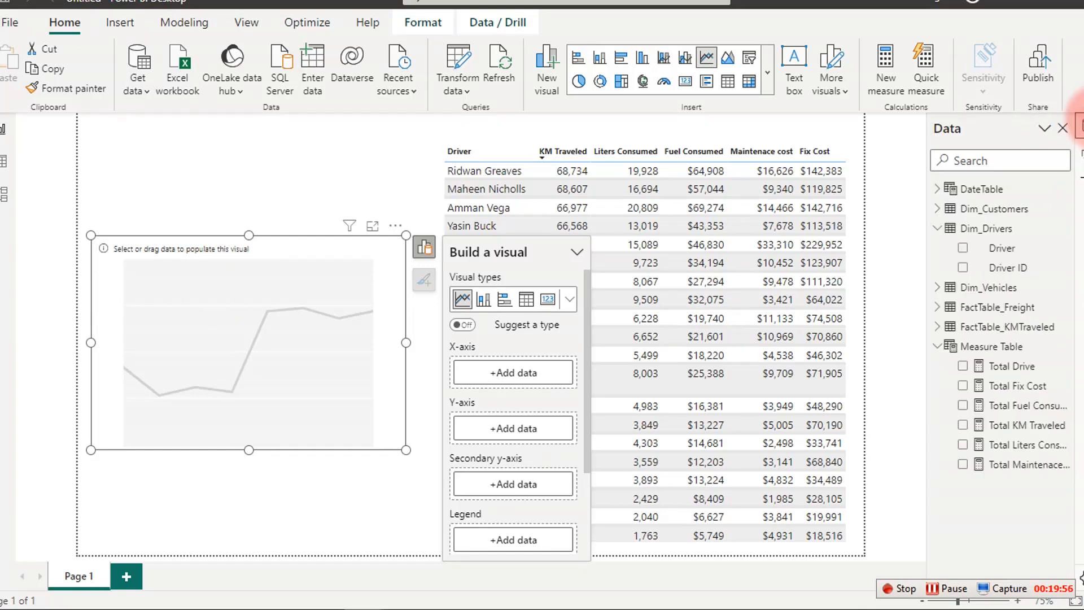
Create a hierarchy from the Year column of DateTable and rename it Months.
click(938, 189)
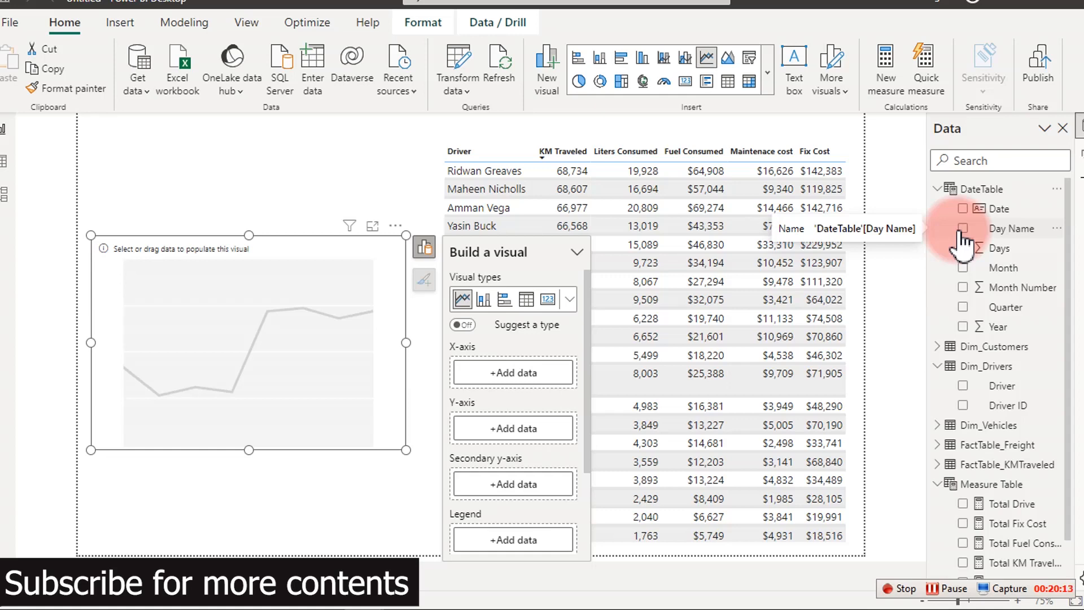
right_click(998, 329)
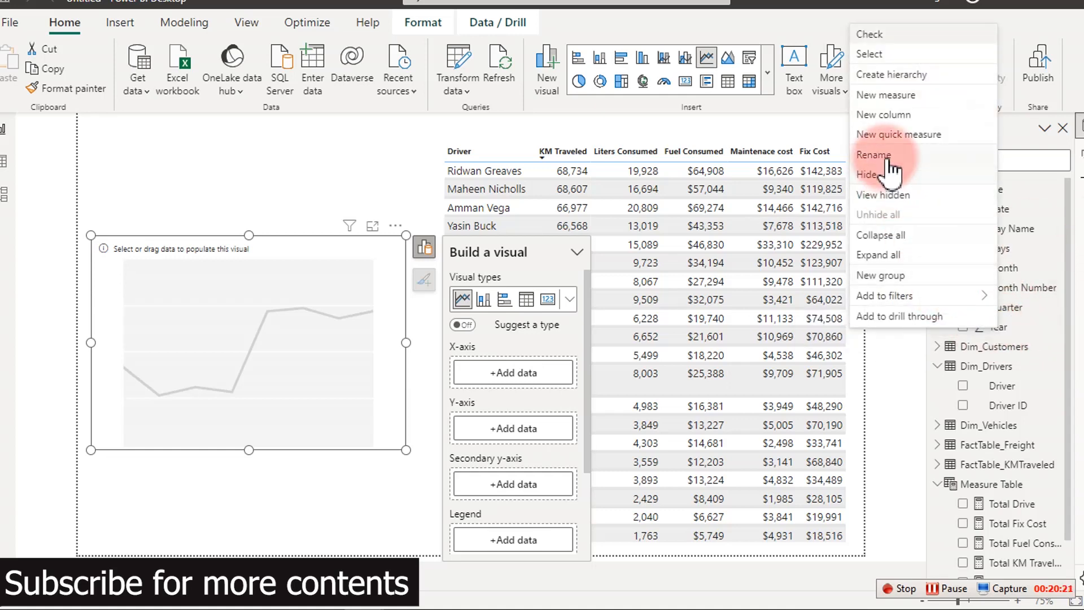
click(894, 75)
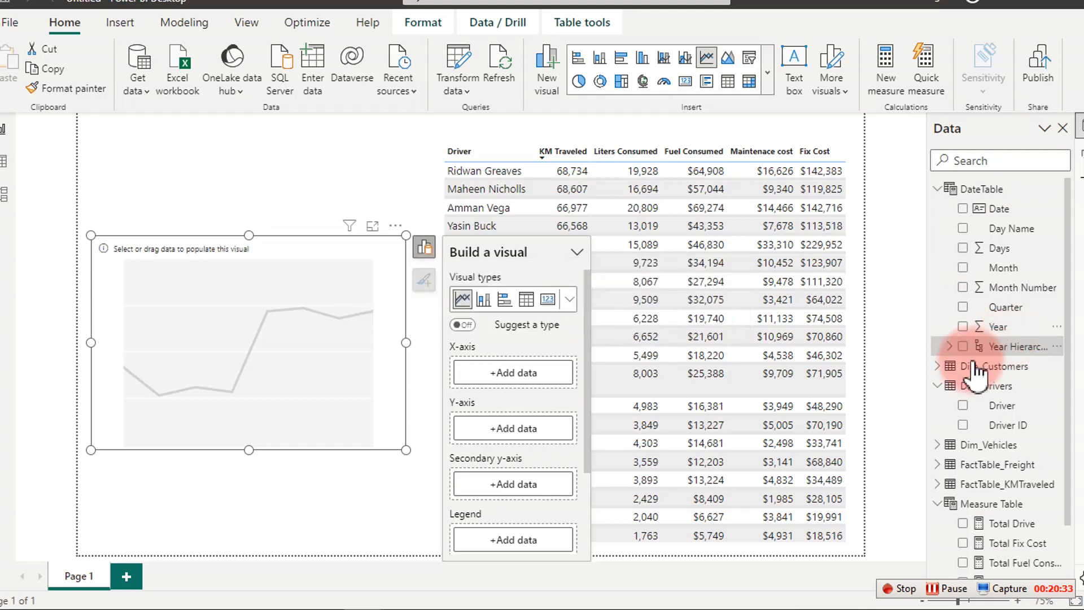
right_click(1016, 352)
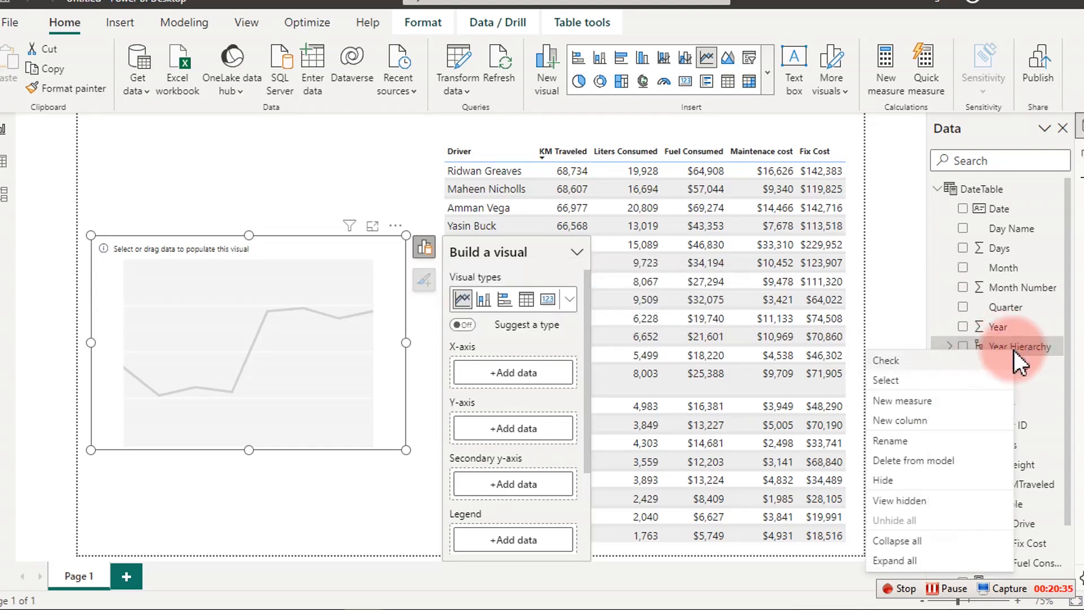
click(888, 442)
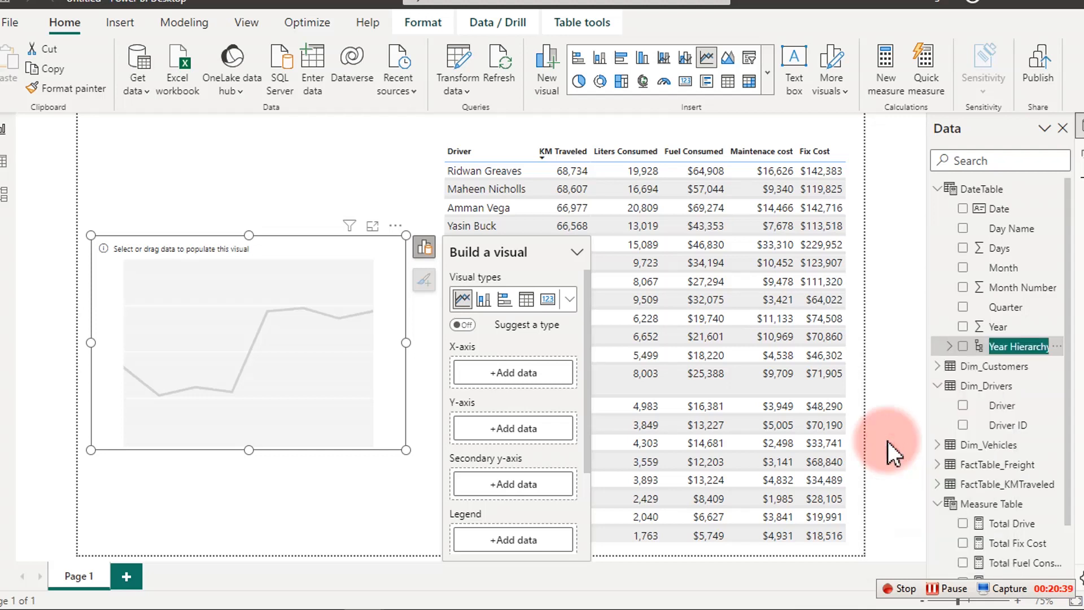
text(Months)
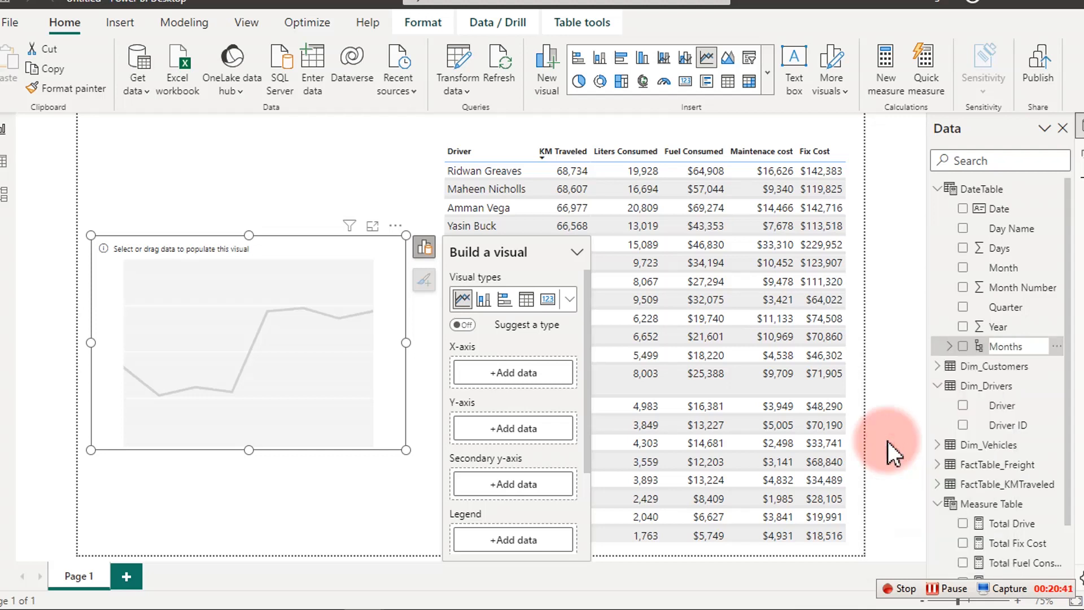
key(Return)
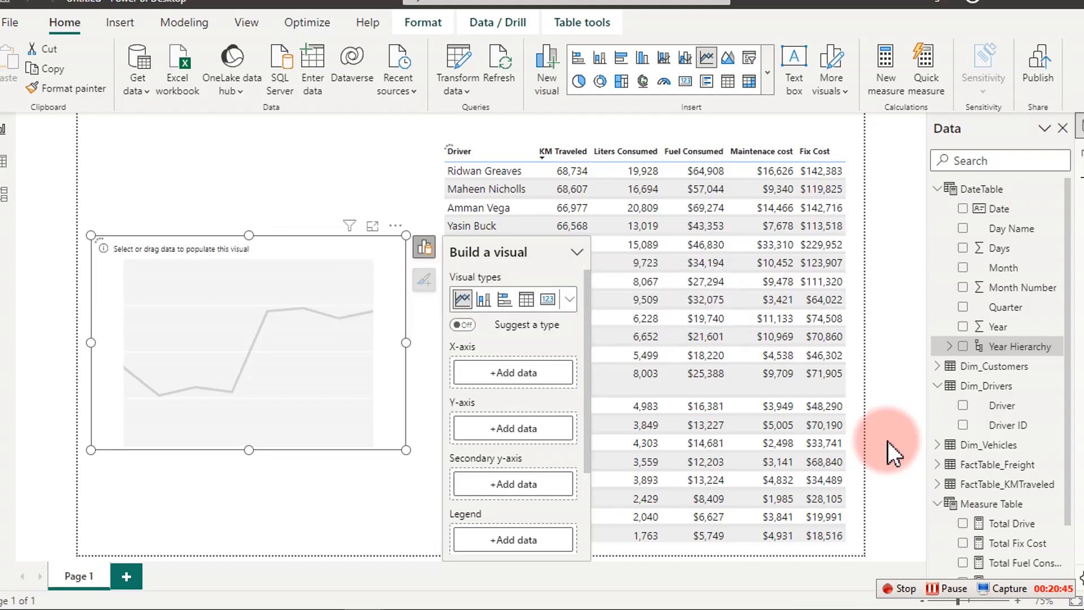
right_click(1017, 276)
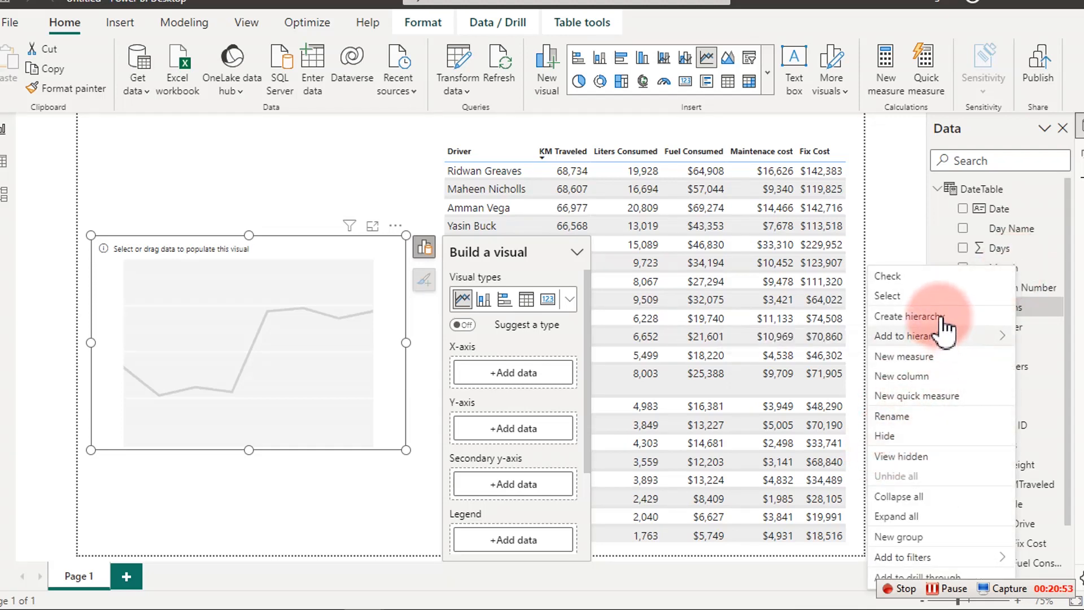
mouse_move(928, 342)
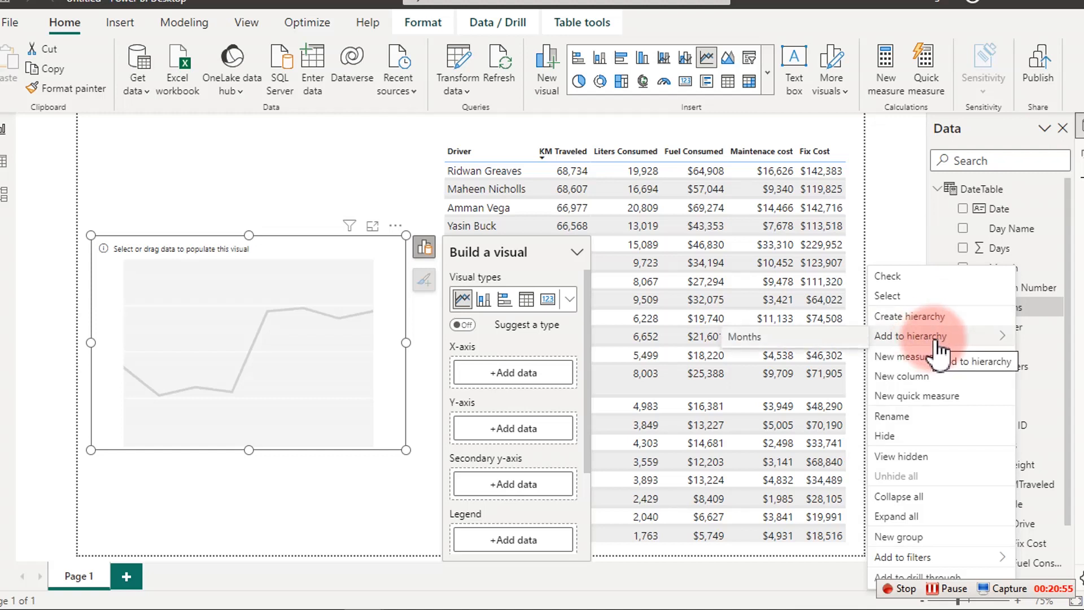
click(907, 187)
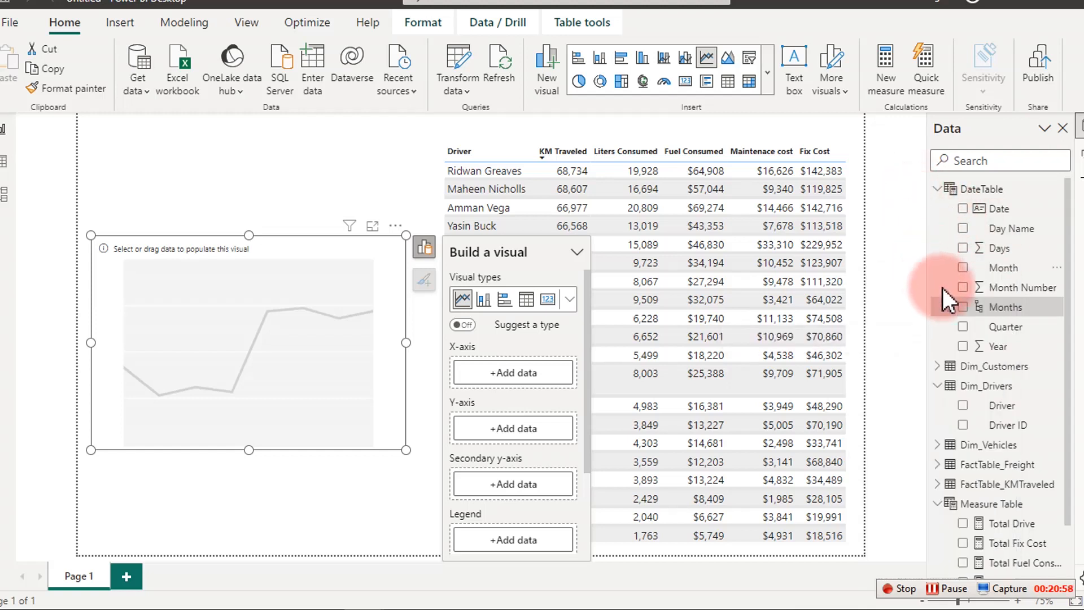
Add the Month and Quarter columns of DateTable to the Months hierarchy.
right_click(1011, 270)
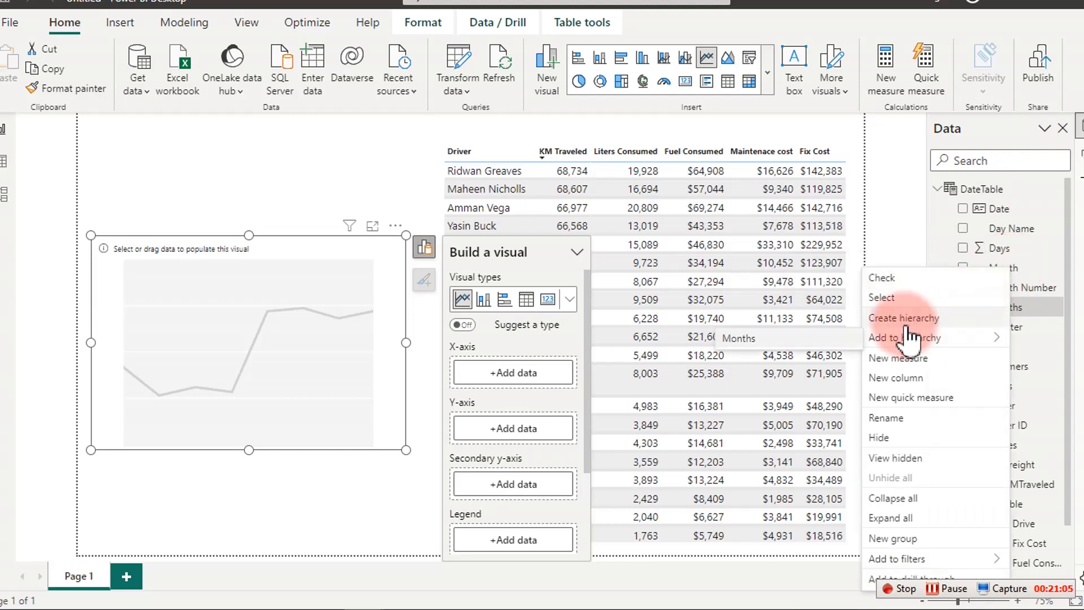
mouse_move(912, 345)
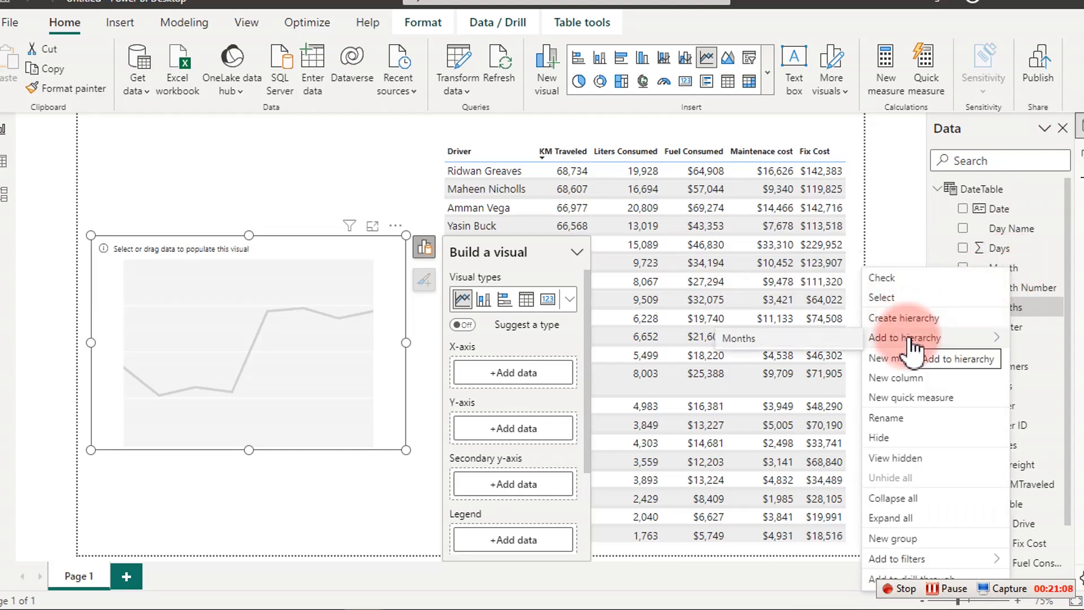
click(778, 345)
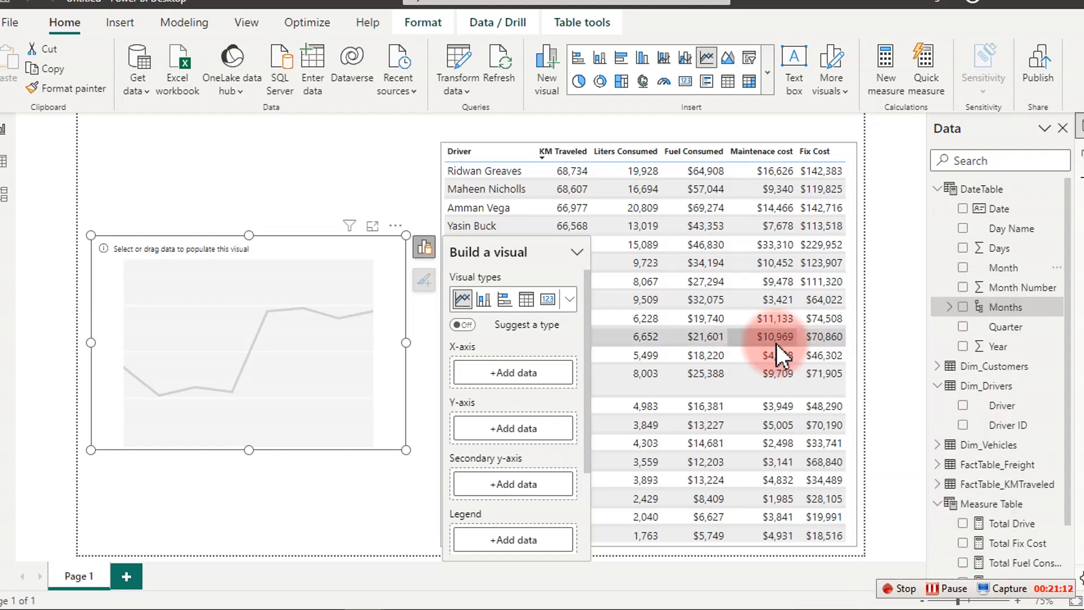
right_click(1020, 330)
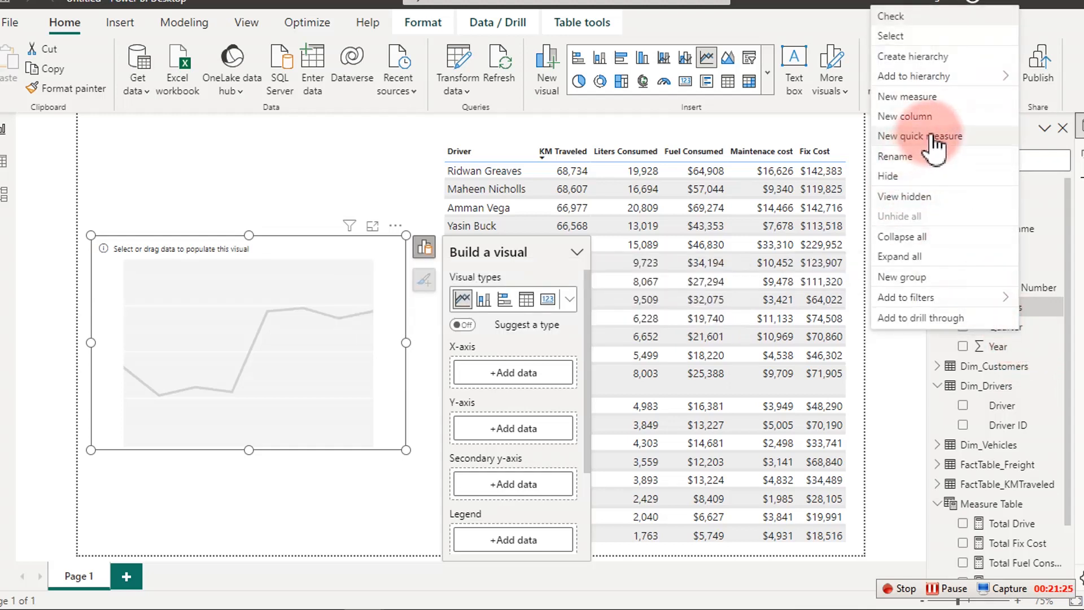
mouse_move(884, 84)
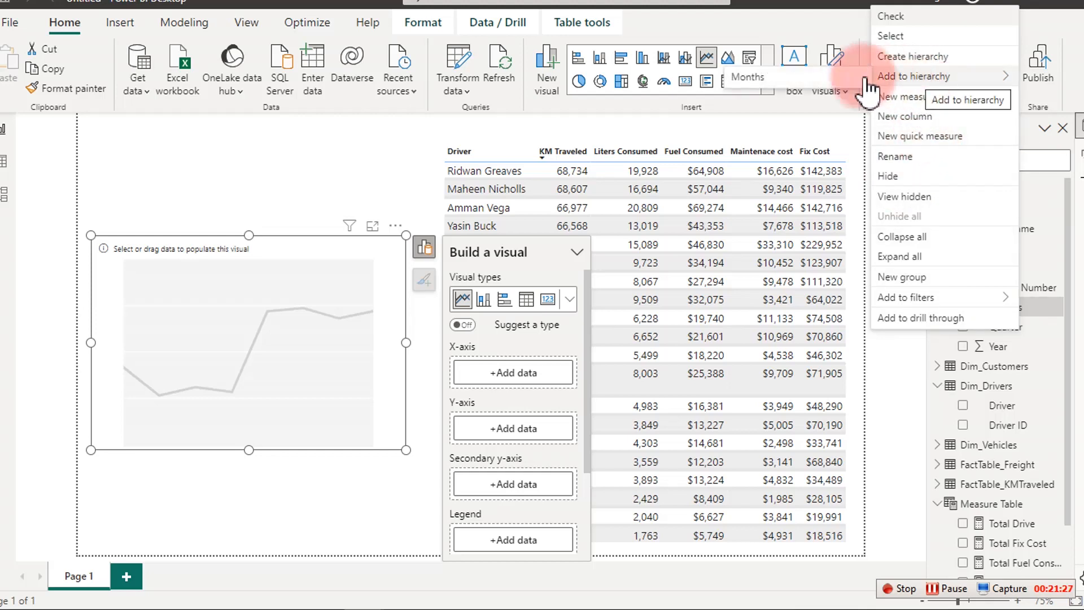
click(789, 76)
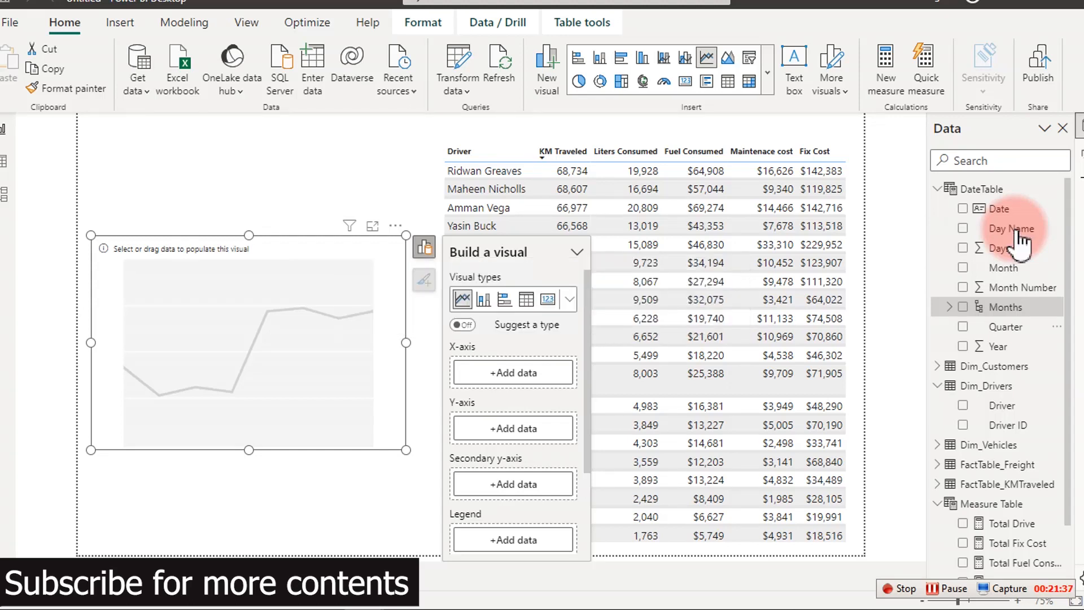
Plot Total Fuel Consumed against the Months hierarchy in the line chart.
click(964, 307)
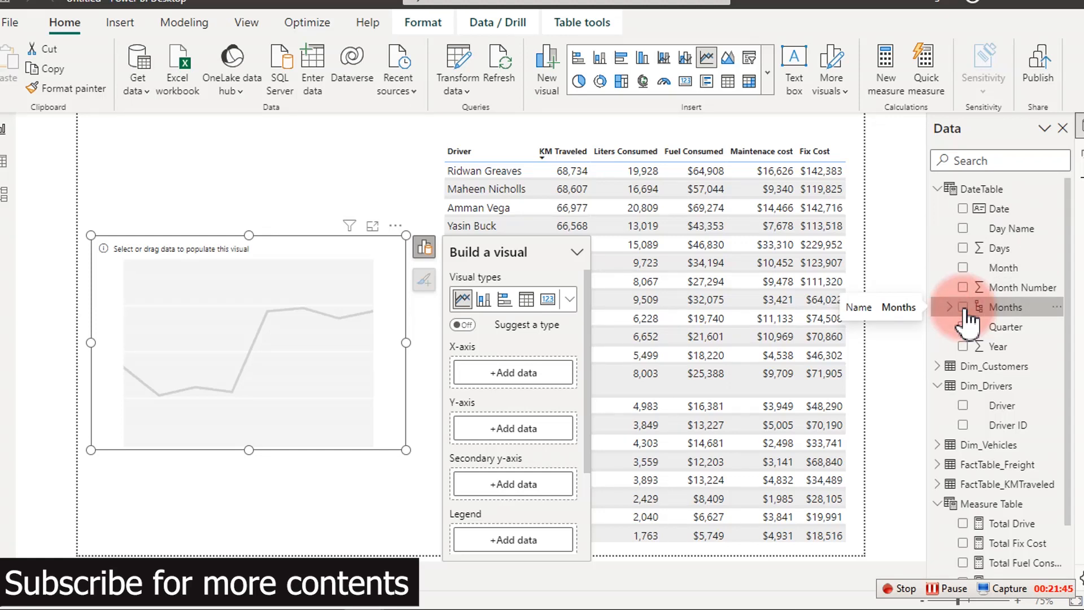
click(278, 324)
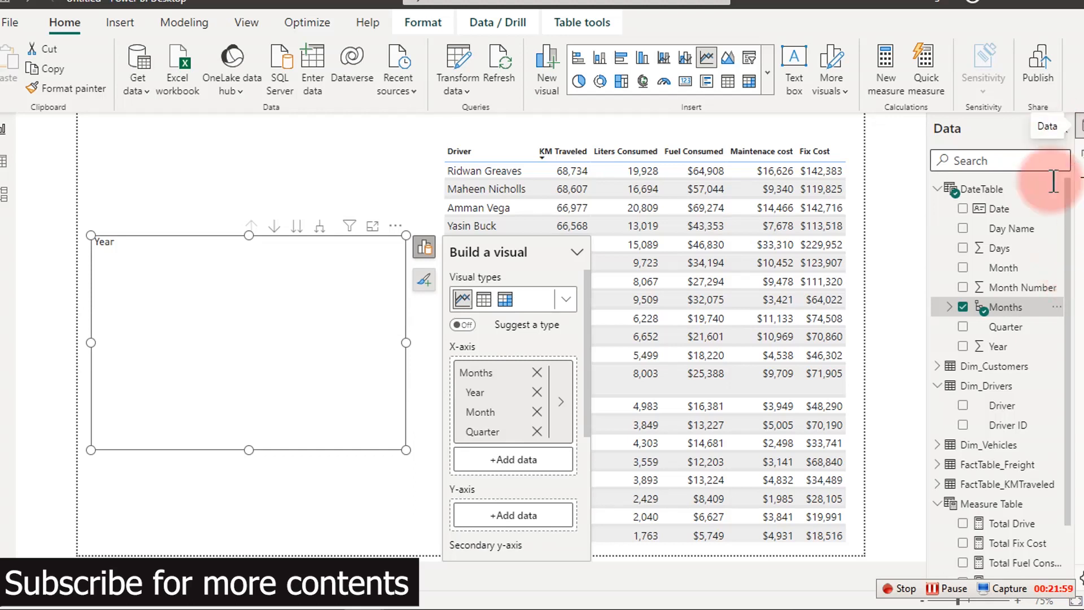
click(937, 188)
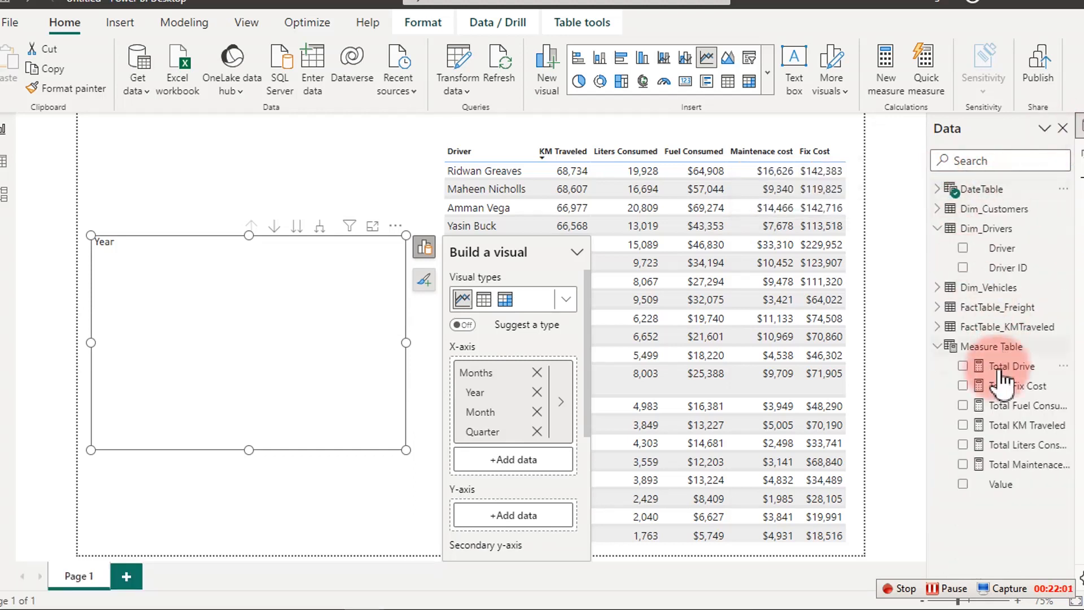
click(964, 406)
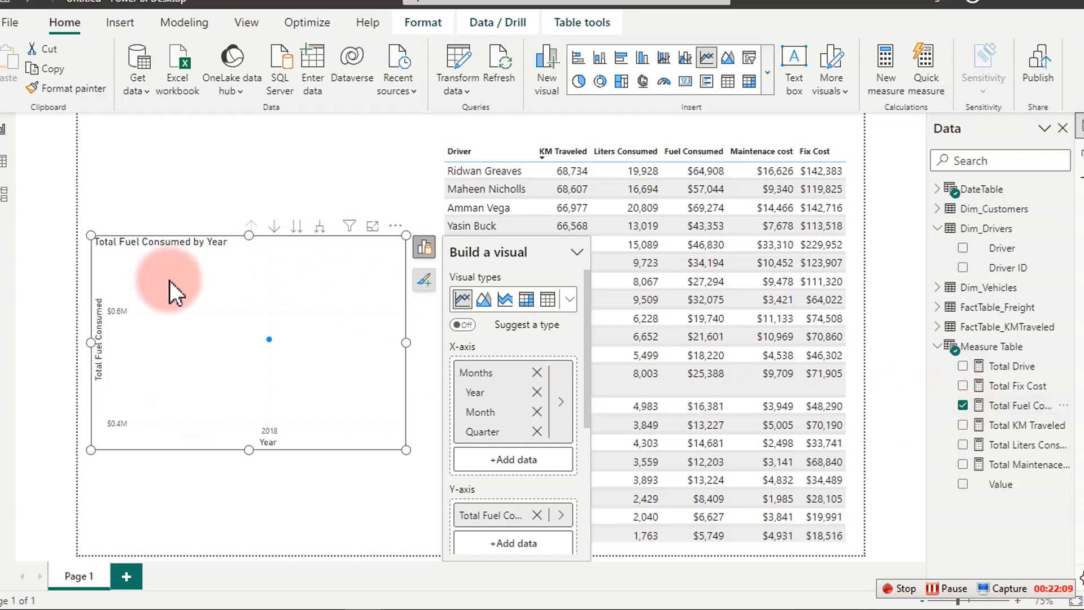
Take the line chart through the Month and Quarter levels of the hierarchy, then drill back up to Year.
mouse_move(263, 415)
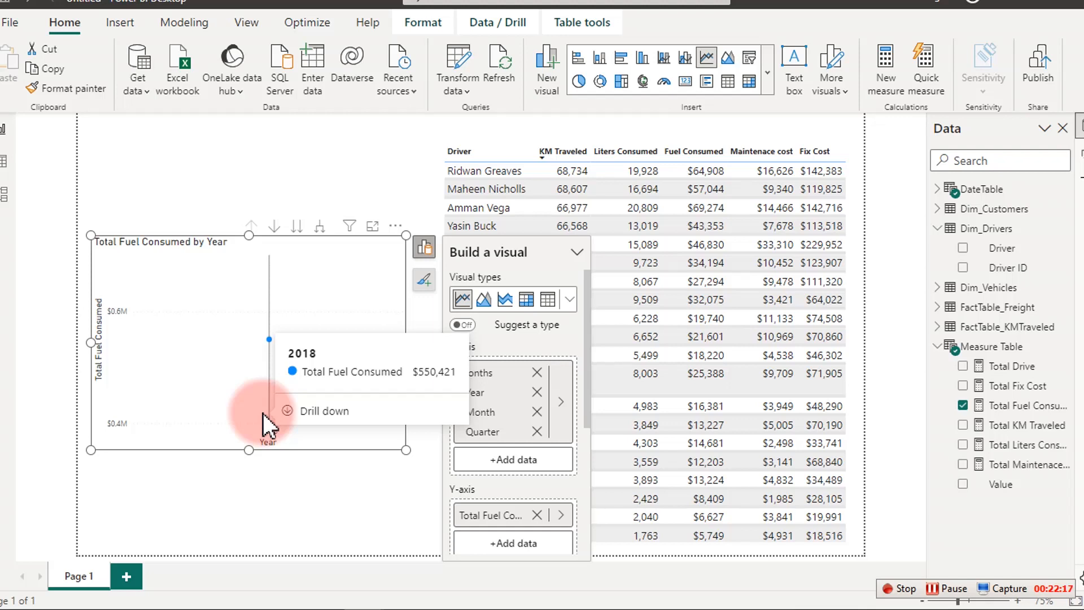
click(300, 226)
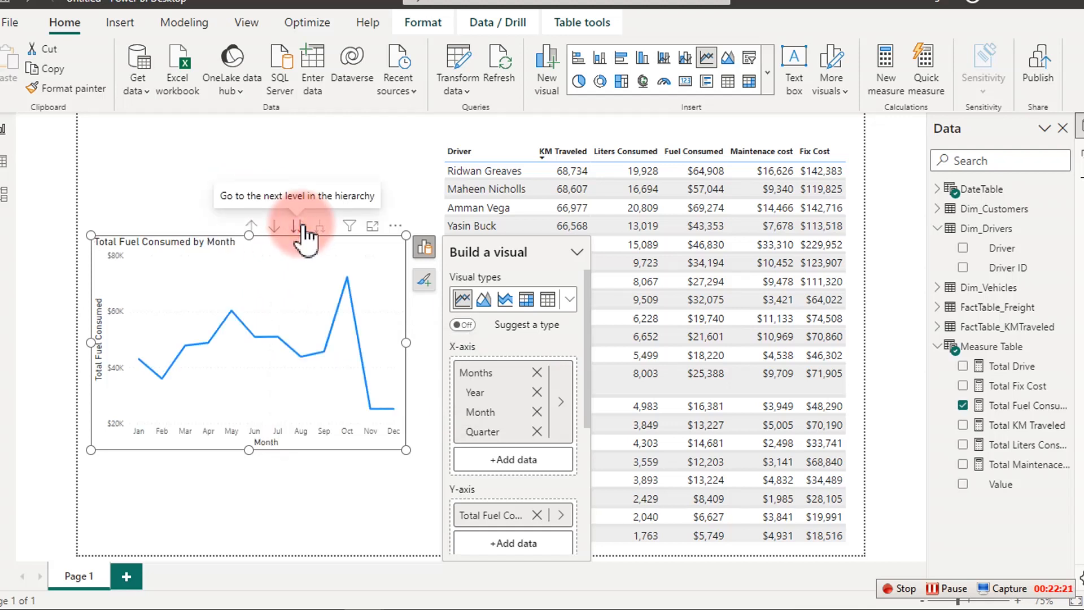
click(302, 226)
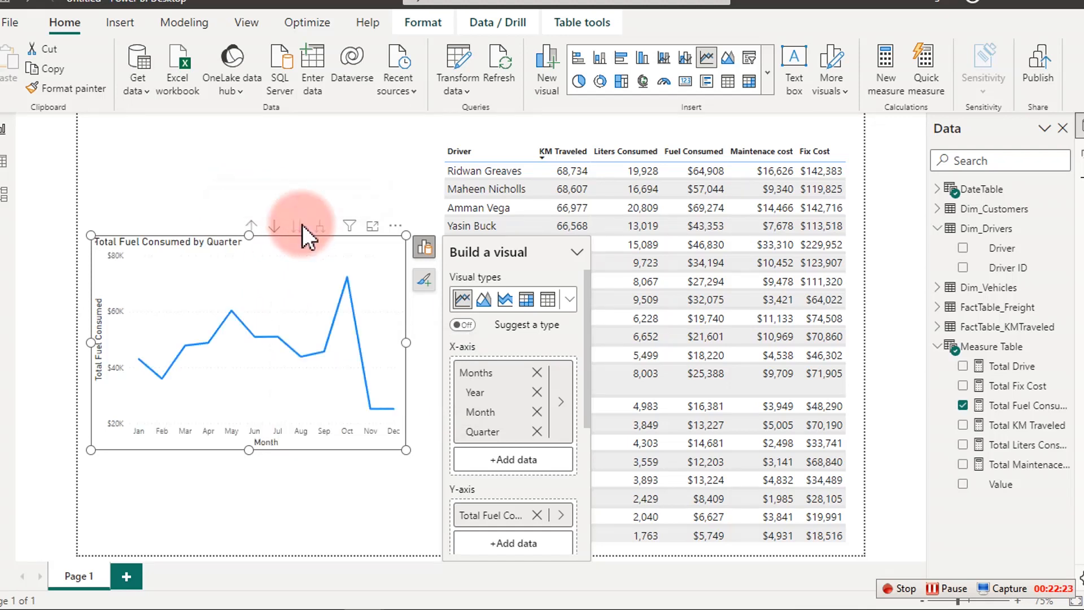
click(252, 226)
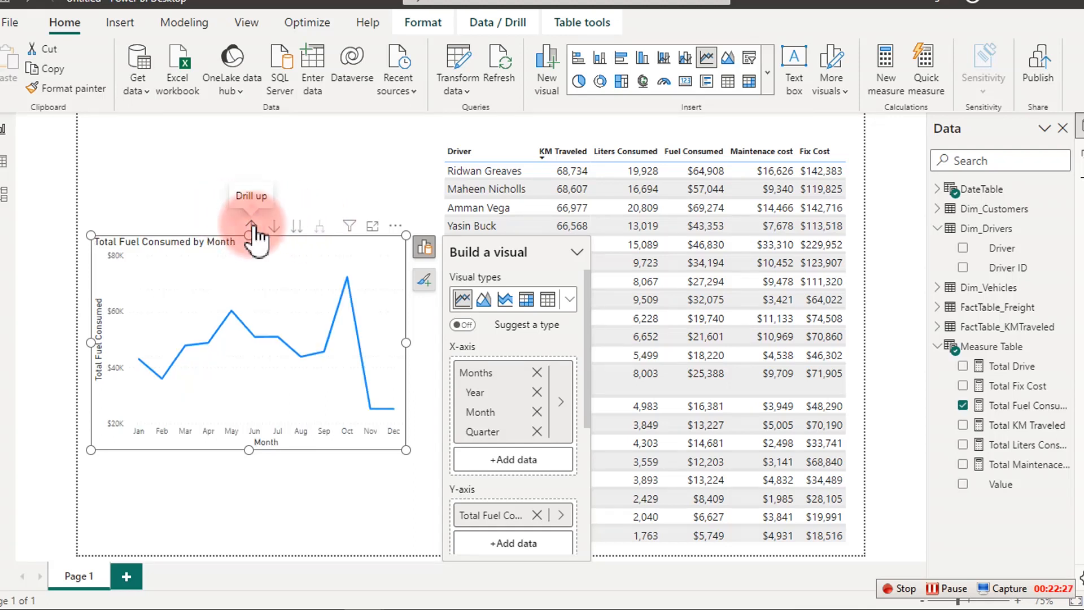
click(251, 226)
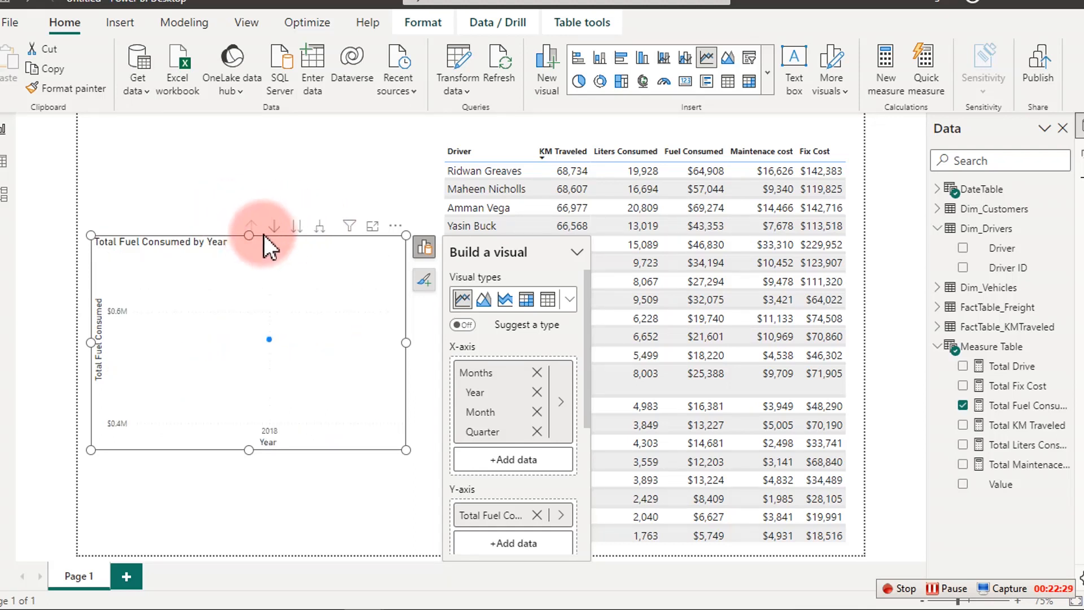
Expand the line chart's axis to combined Year, Month and Quarter levels, then drill back up to Year.
click(320, 227)
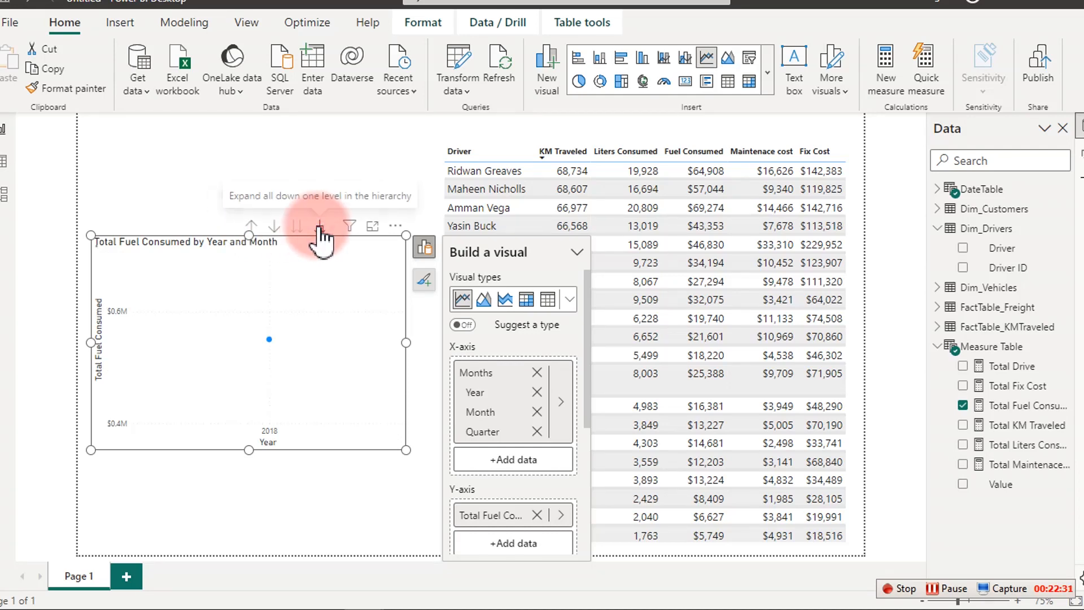
click(318, 227)
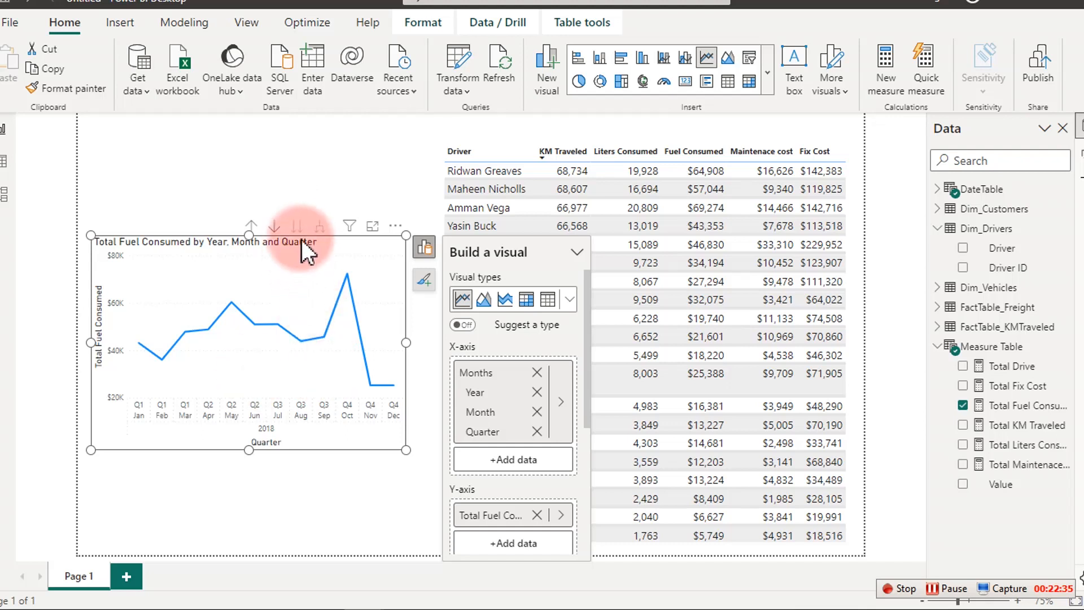
click(251, 226)
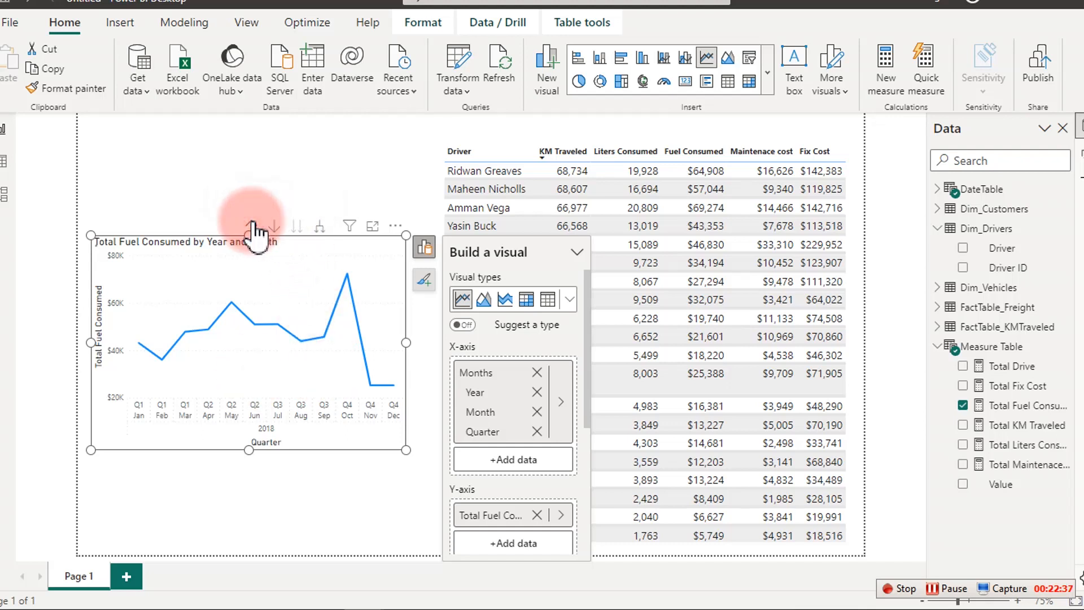
click(252, 224)
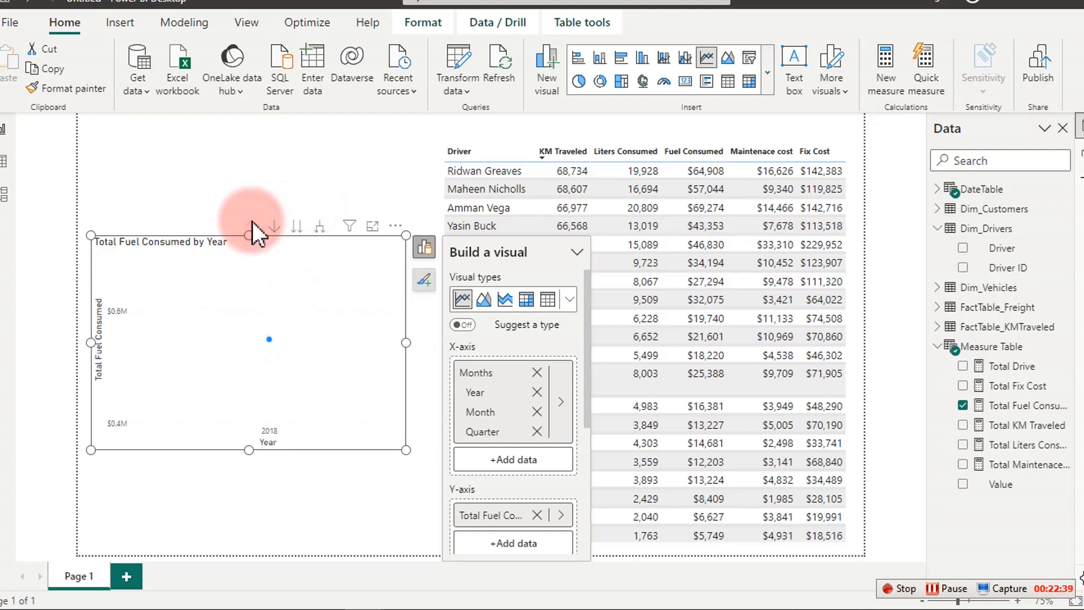
Switch between the Quarter and Month levels of the line chart, leave it at Month and deselect it.
click(297, 225)
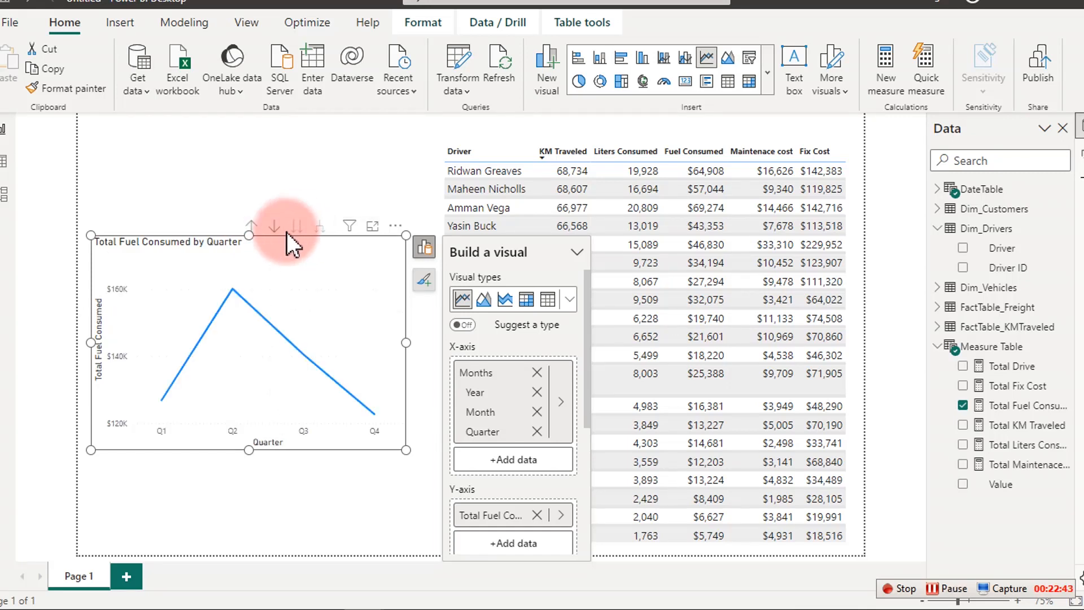
click(251, 225)
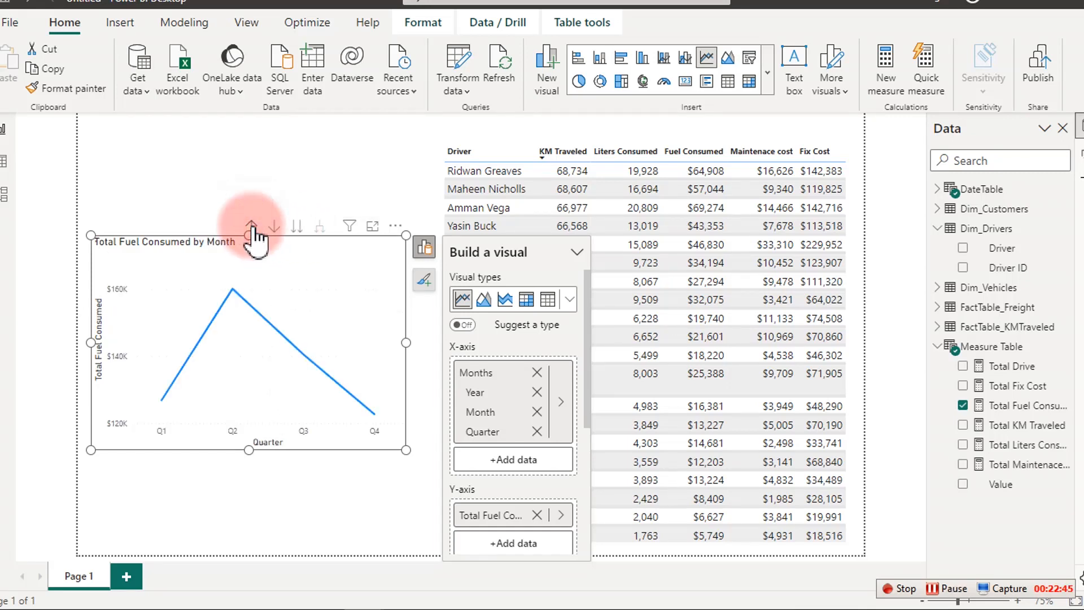
click(298, 227)
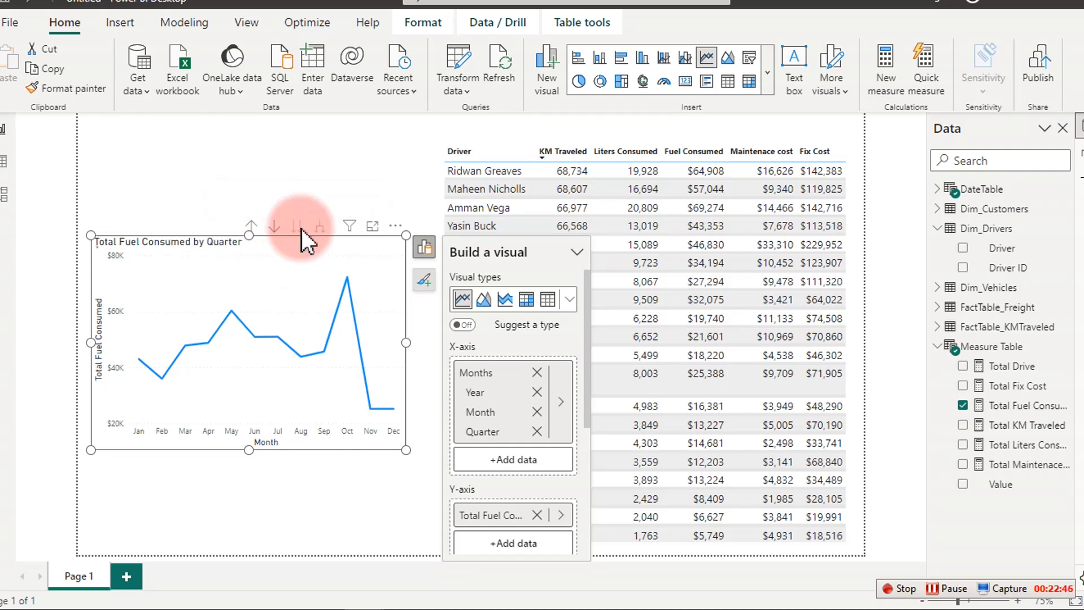
click(252, 226)
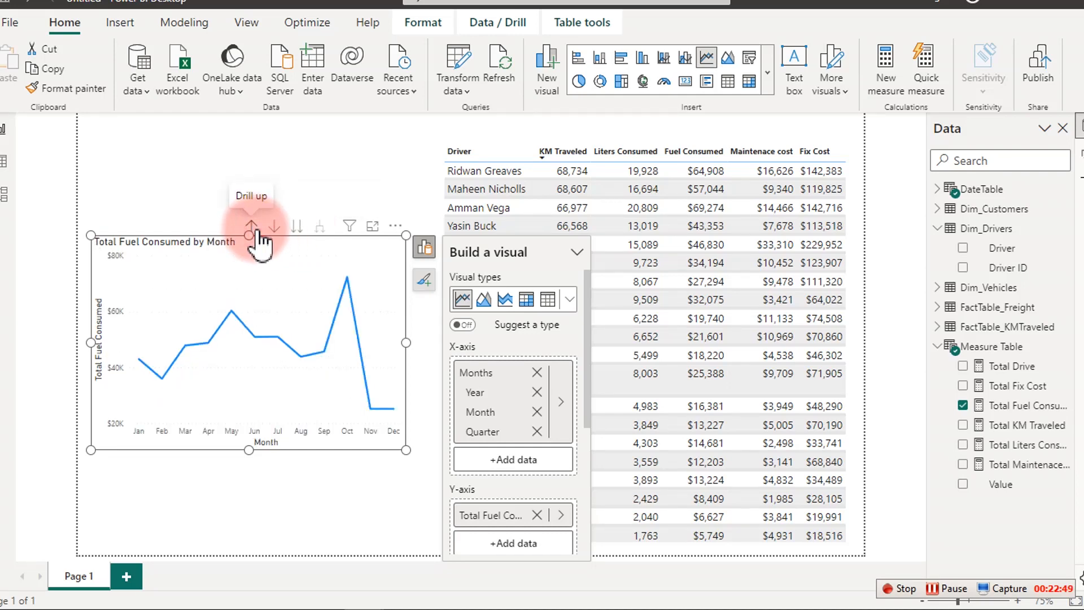
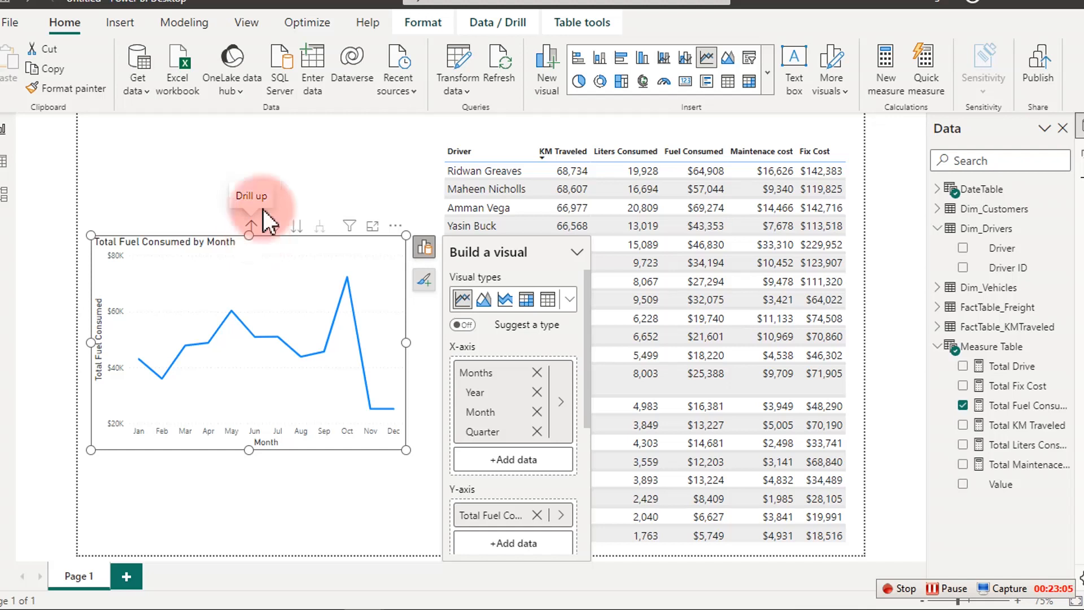
click(316, 150)
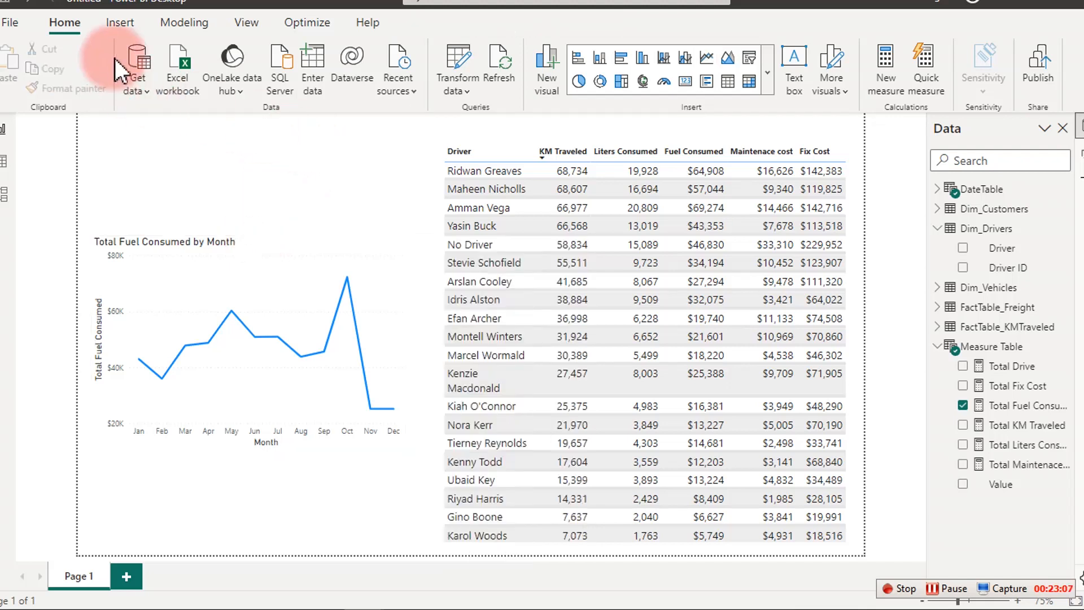
Start a new fields parameter and name it Switch Driver Measures.
click(192, 26)
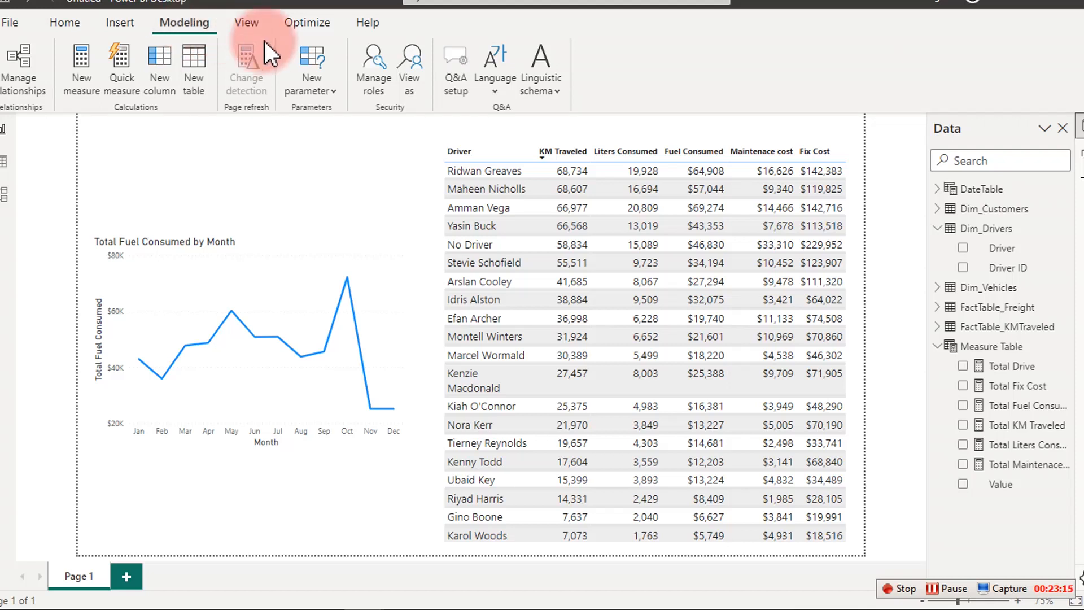
click(317, 93)
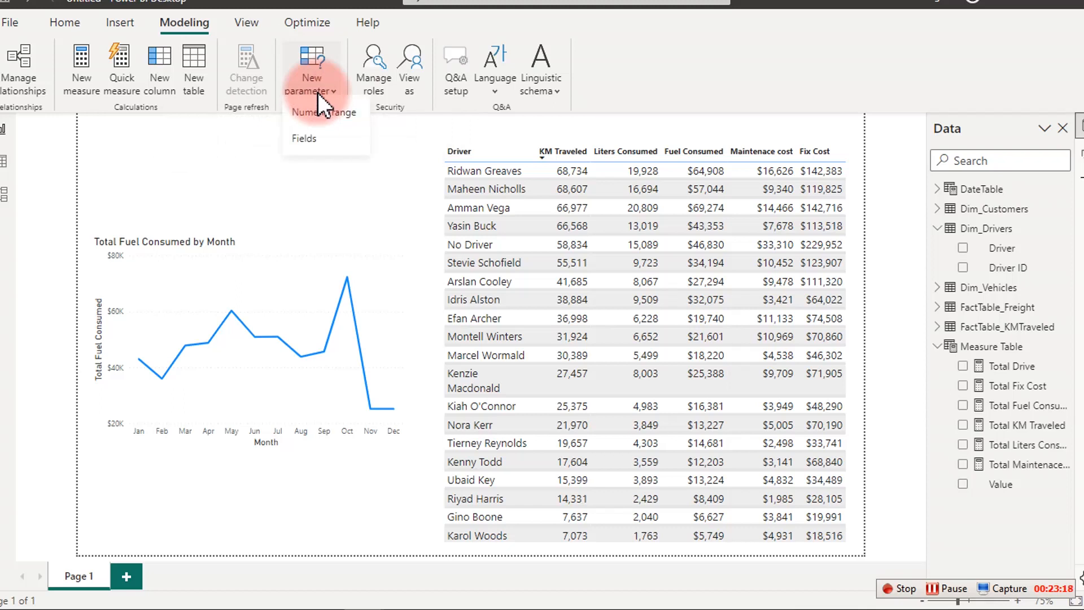
click(320, 148)
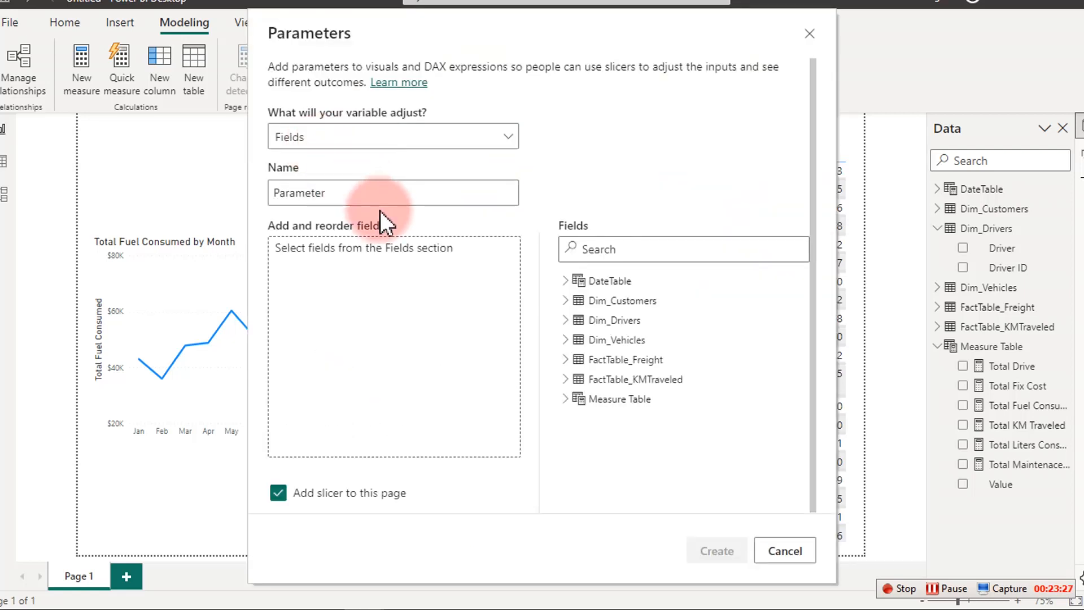
click(408, 329)
drag(369, 195, 218, 192)
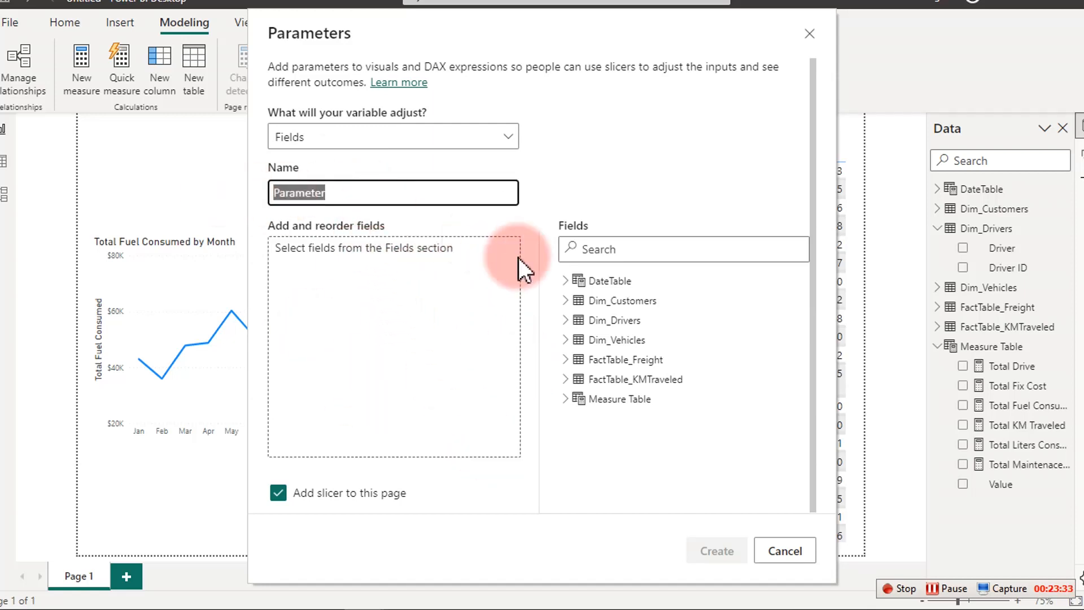
text(S)
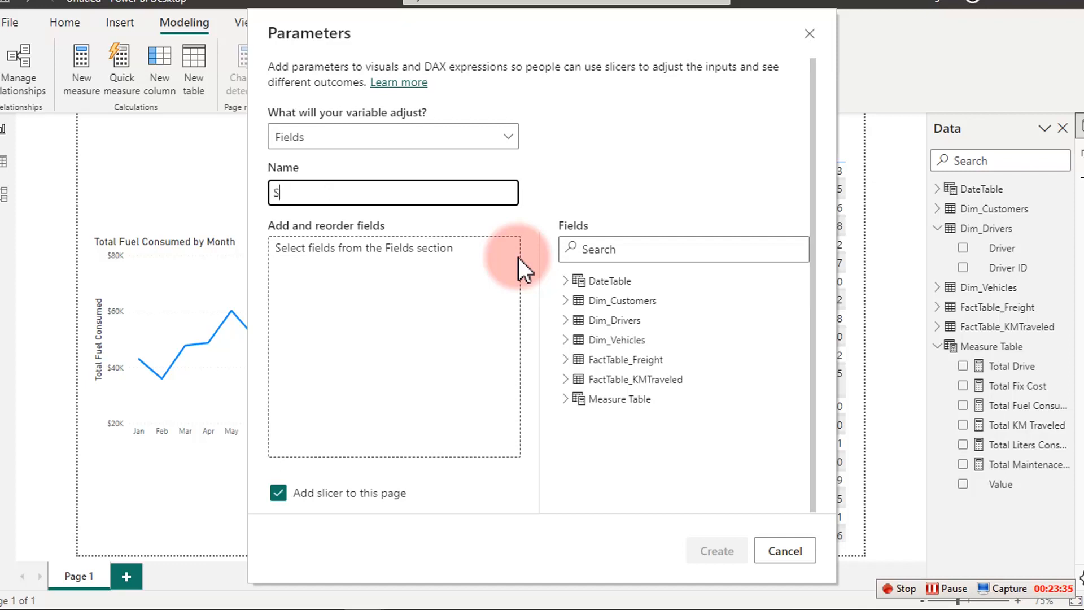
text(witch)
text(ab)
key(BackSpace)
key(BackSpace)
text(Driver Measures)
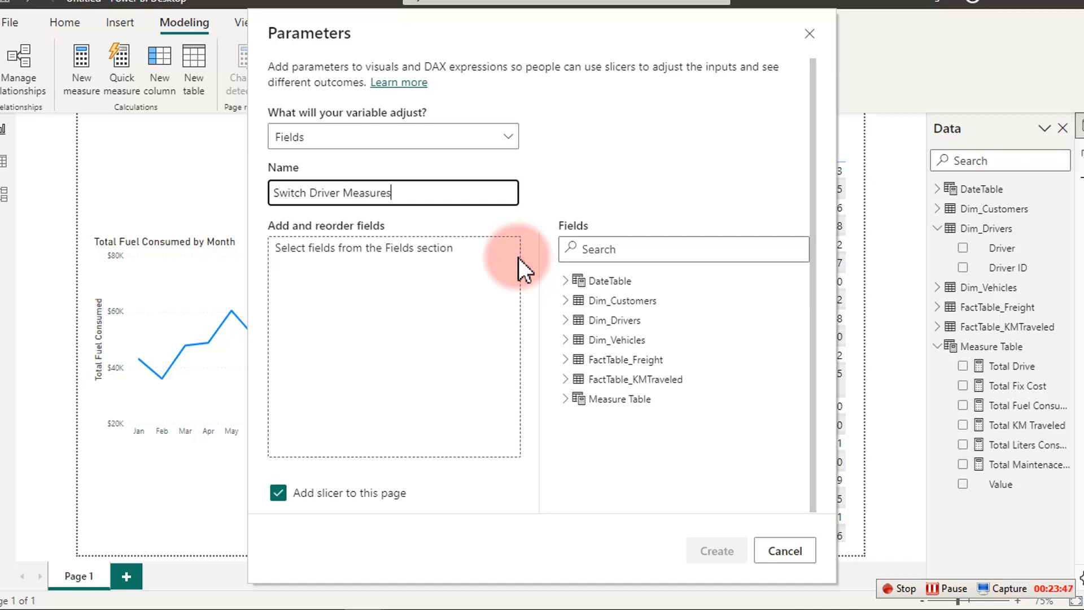
key(Return)
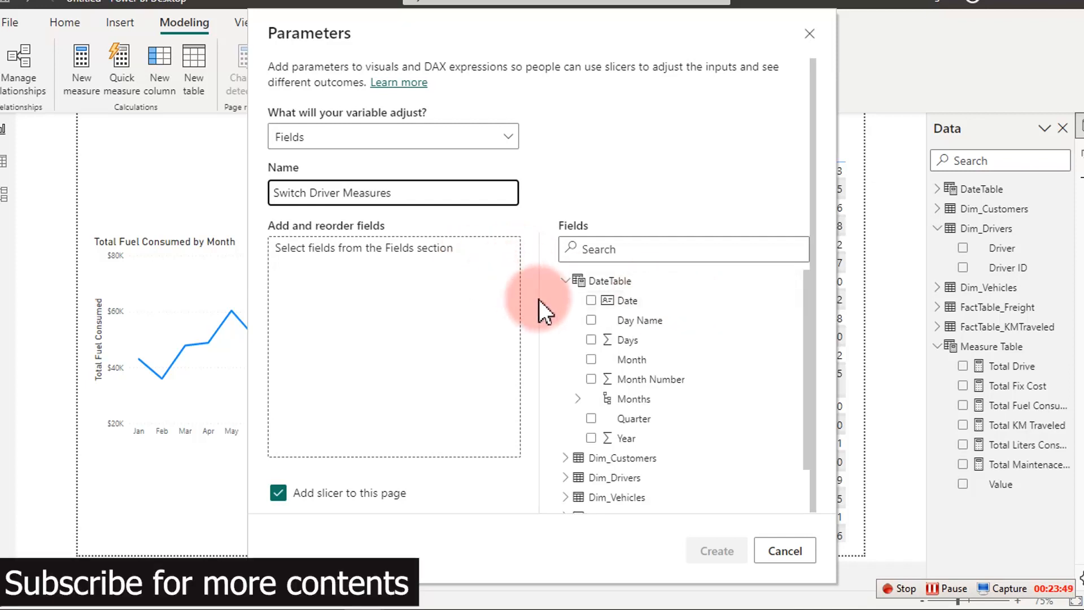
Add Total Liters Consumed, Total Maintenace cost, Total Fuel Consumed, Total KM Traveled, Total Fix Cost and Total Drive to the parameter and create it with a slicer.
click(564, 282)
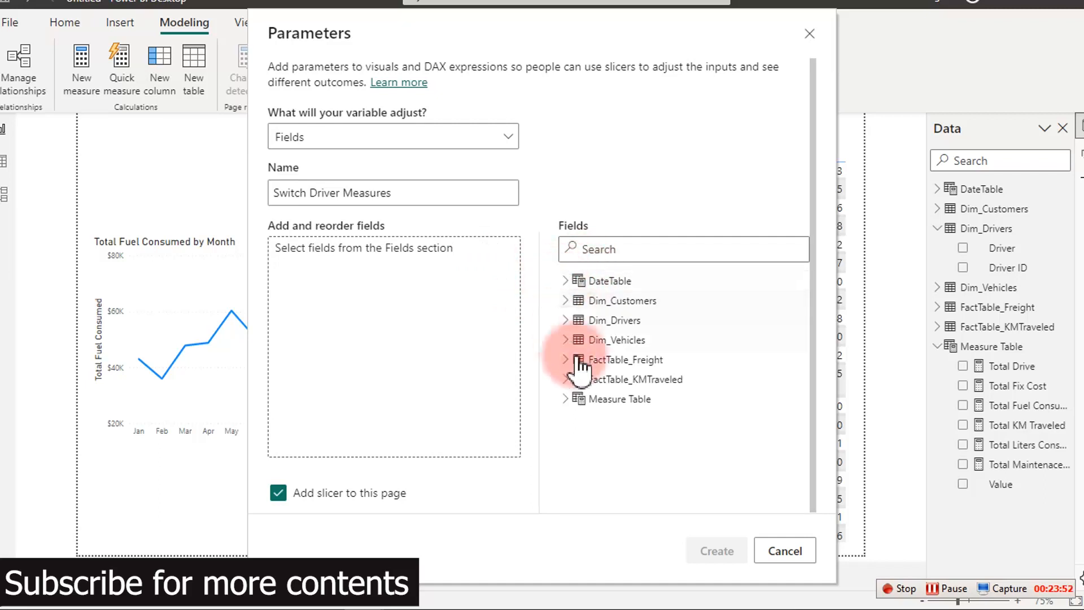
click(567, 400)
scroll(713, 469, down, 2)
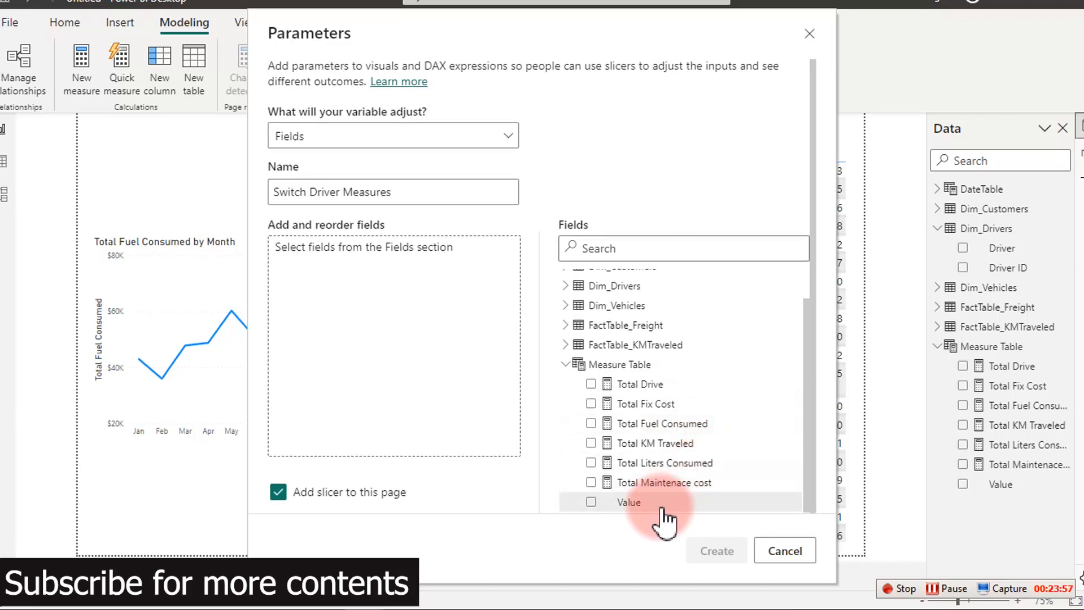
click(592, 462)
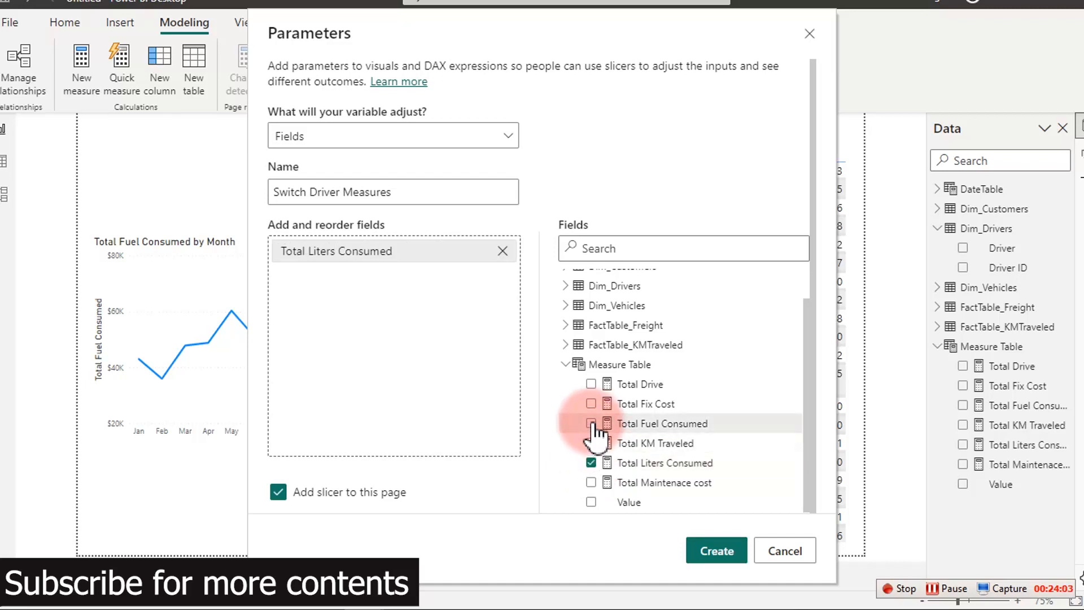
click(591, 482)
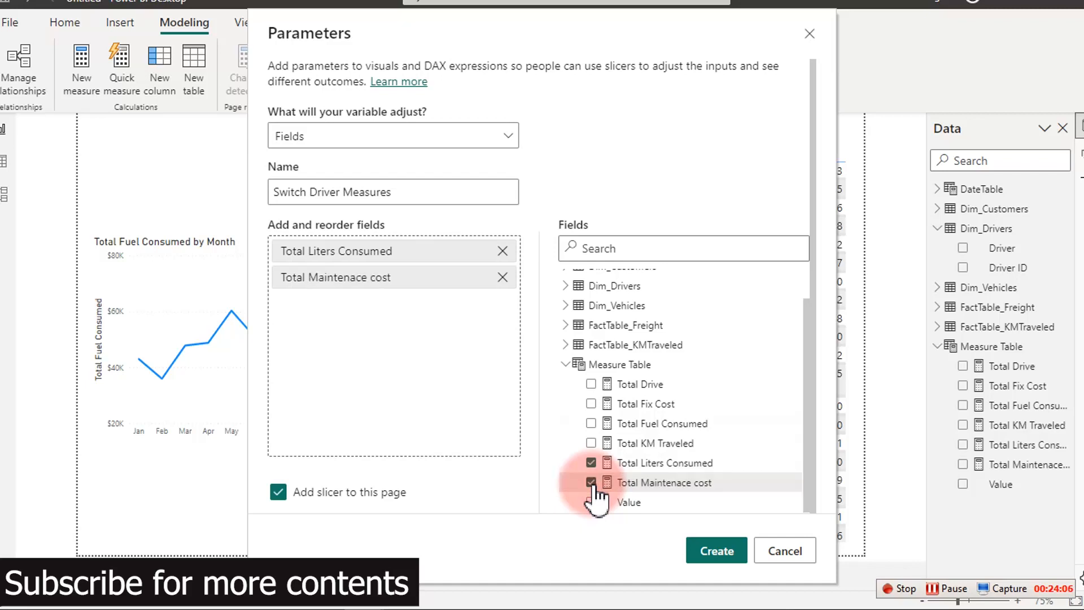
click(592, 423)
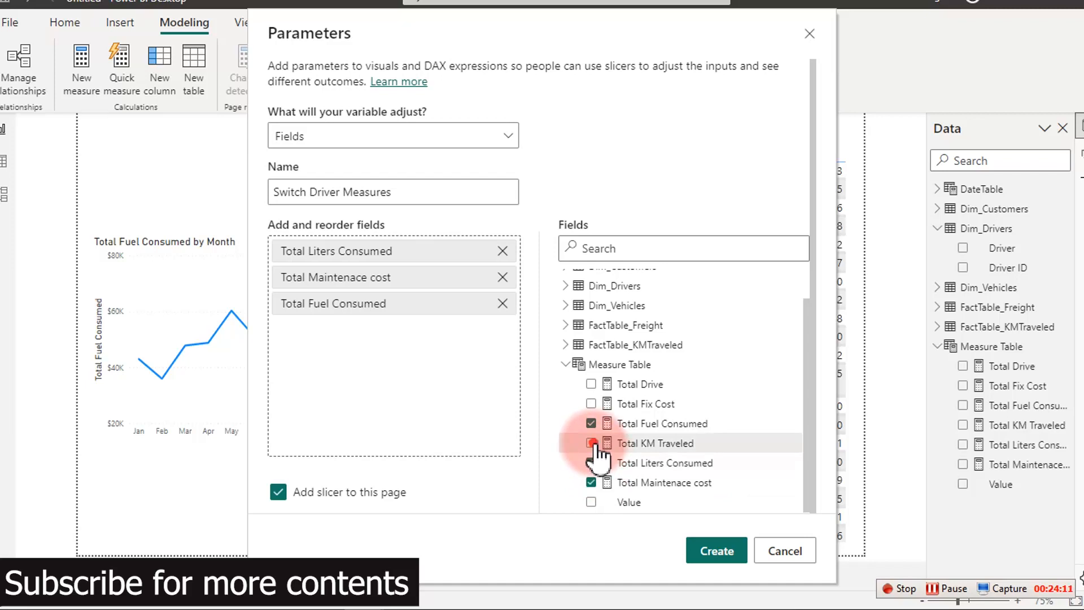
click(592, 444)
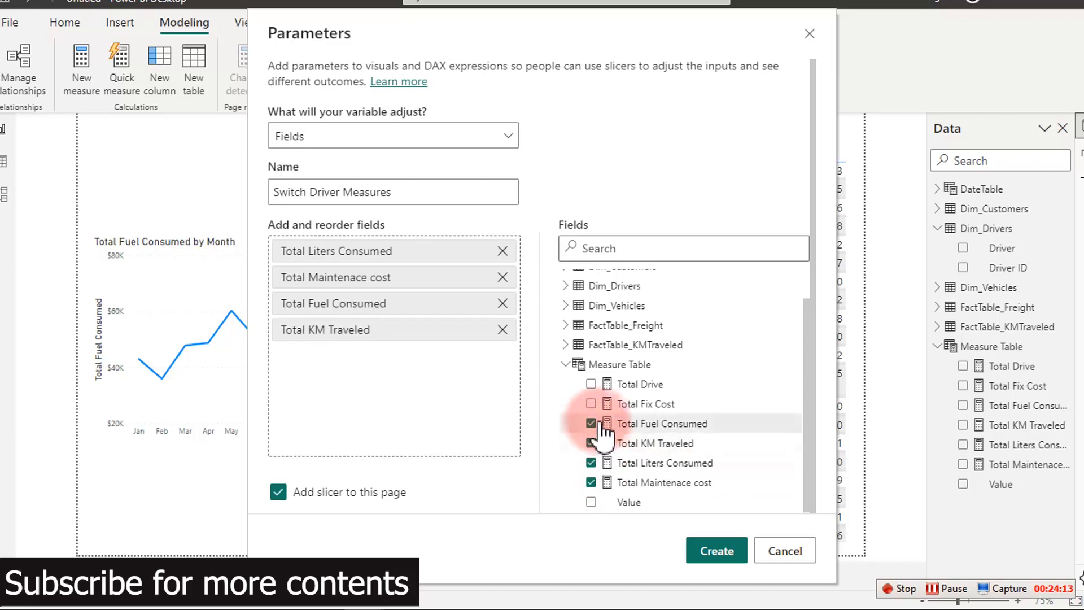
click(591, 404)
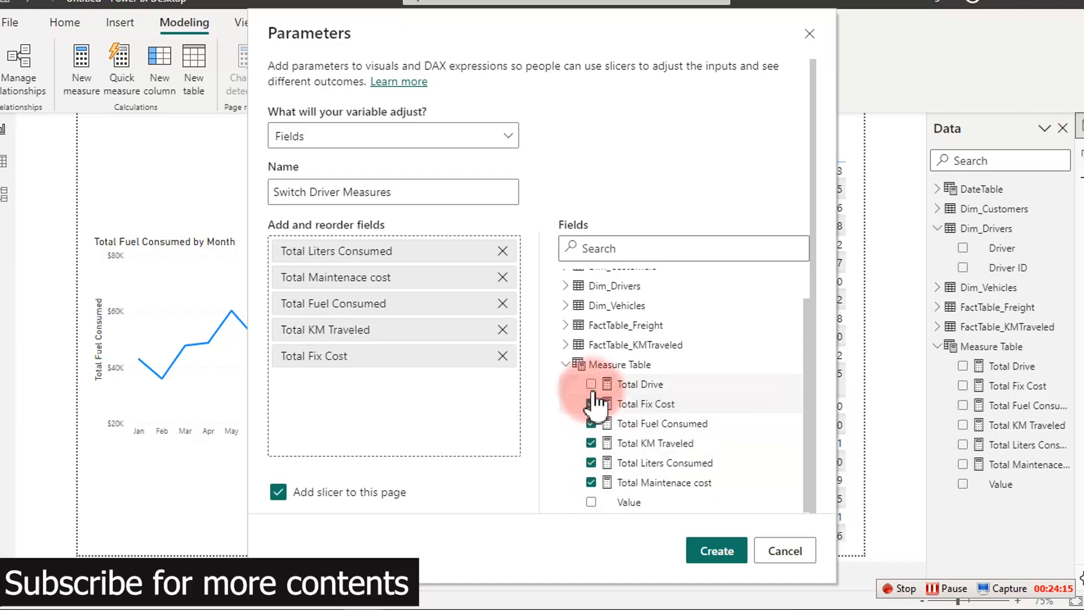
click(592, 384)
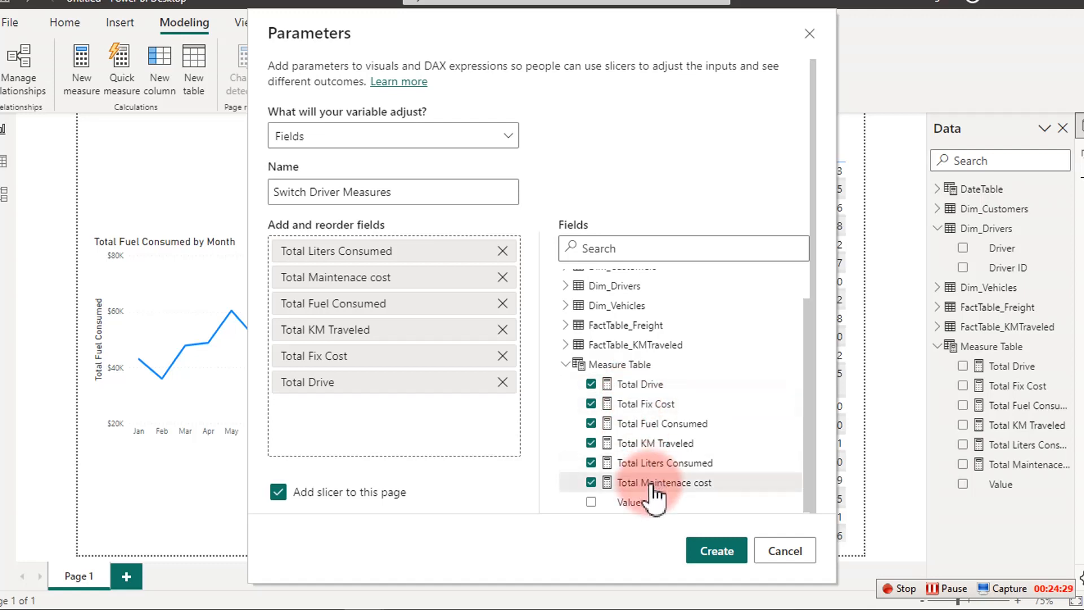
click(705, 551)
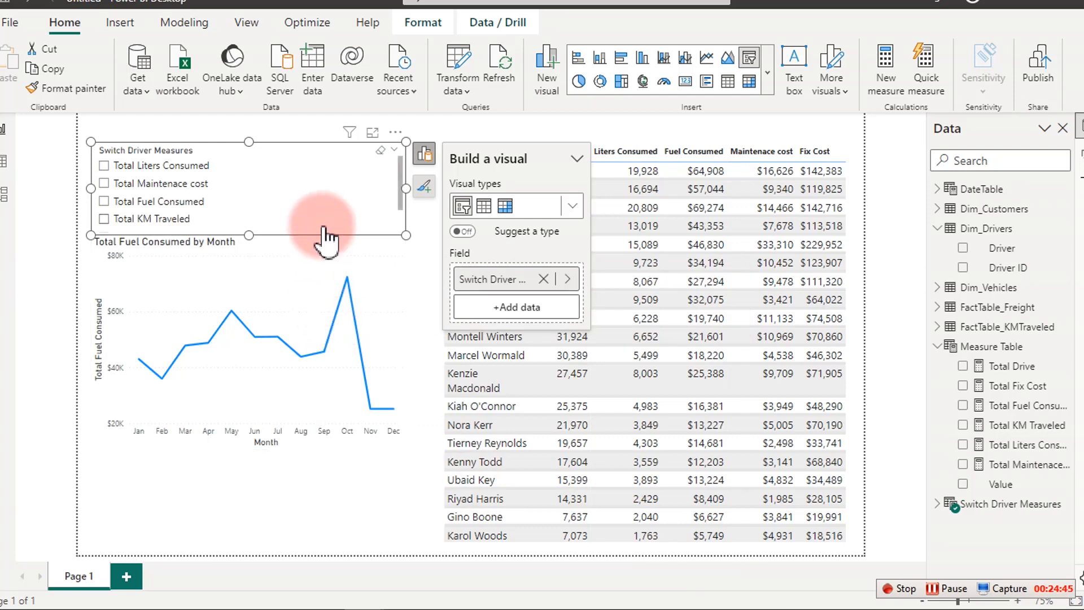
Remove Total Fuel Consumed from the line chart and add the Switch Driver Measures parameter field to it.
click(144, 188)
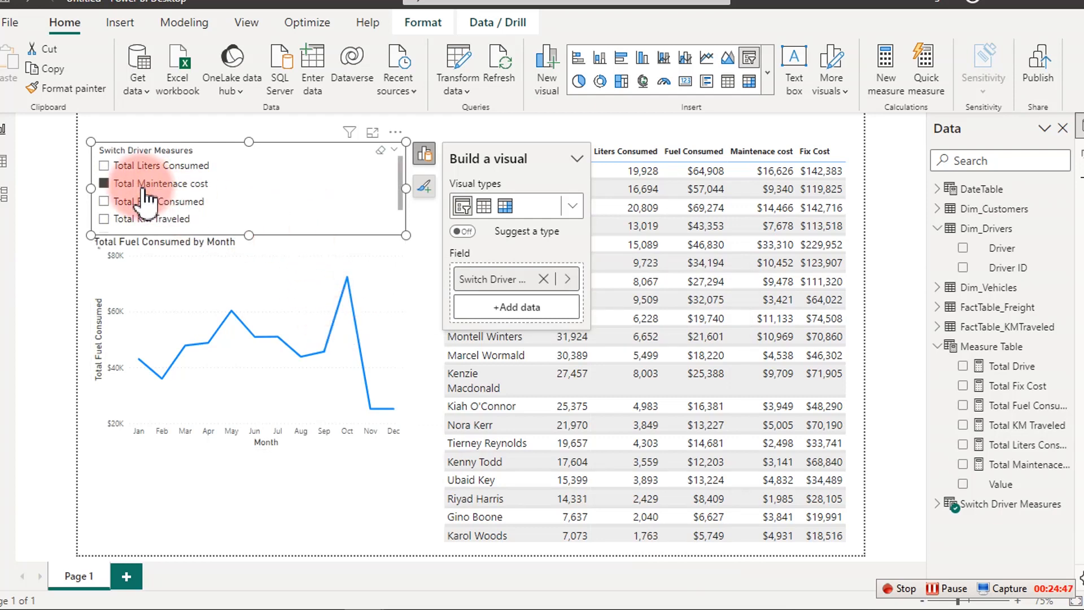
click(144, 189)
click(318, 246)
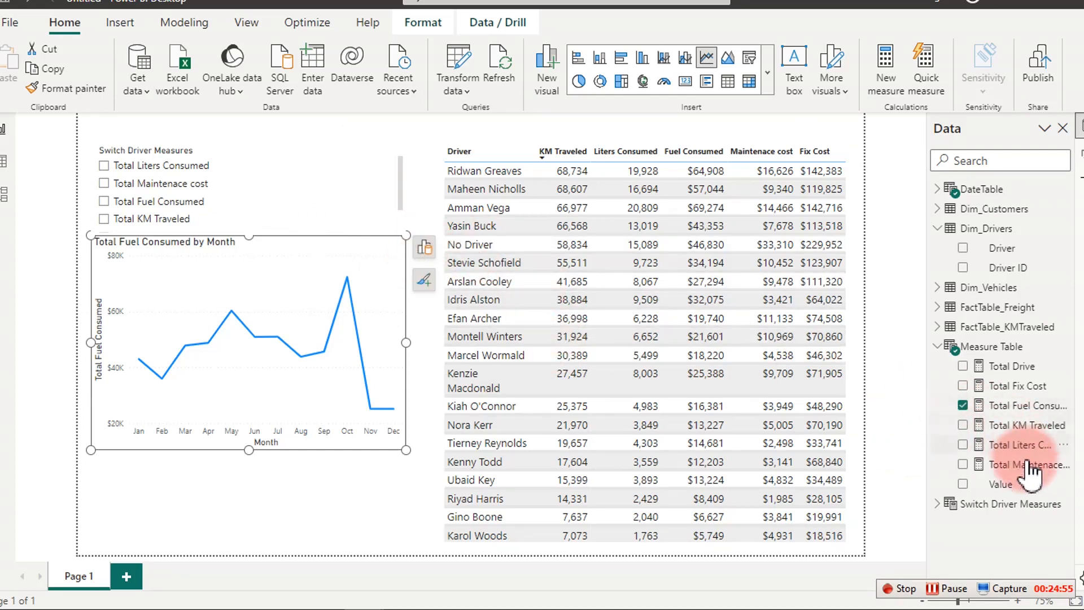
click(964, 406)
click(945, 505)
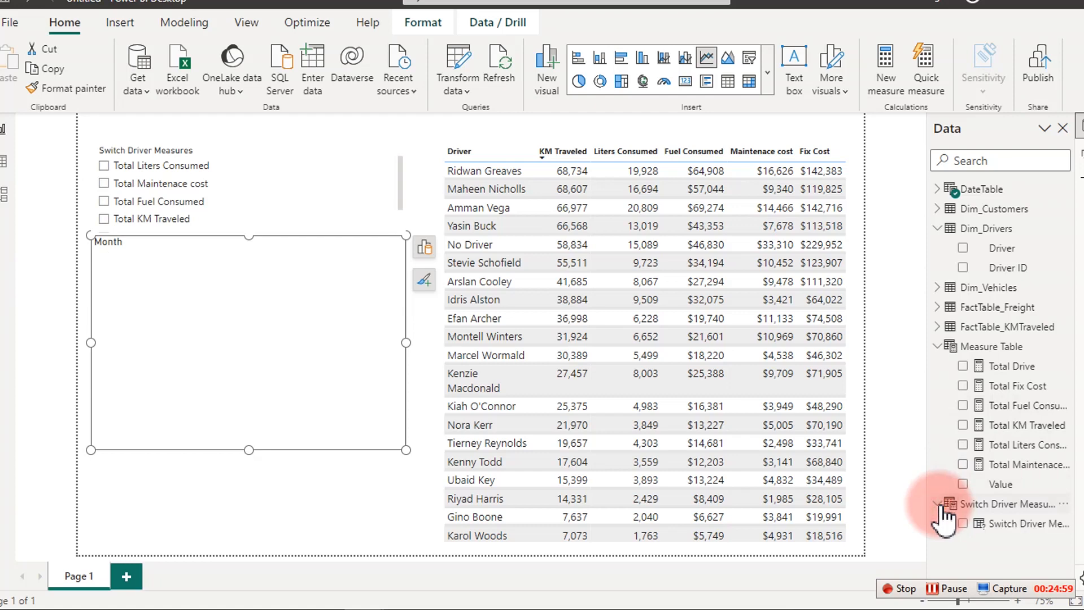
click(965, 525)
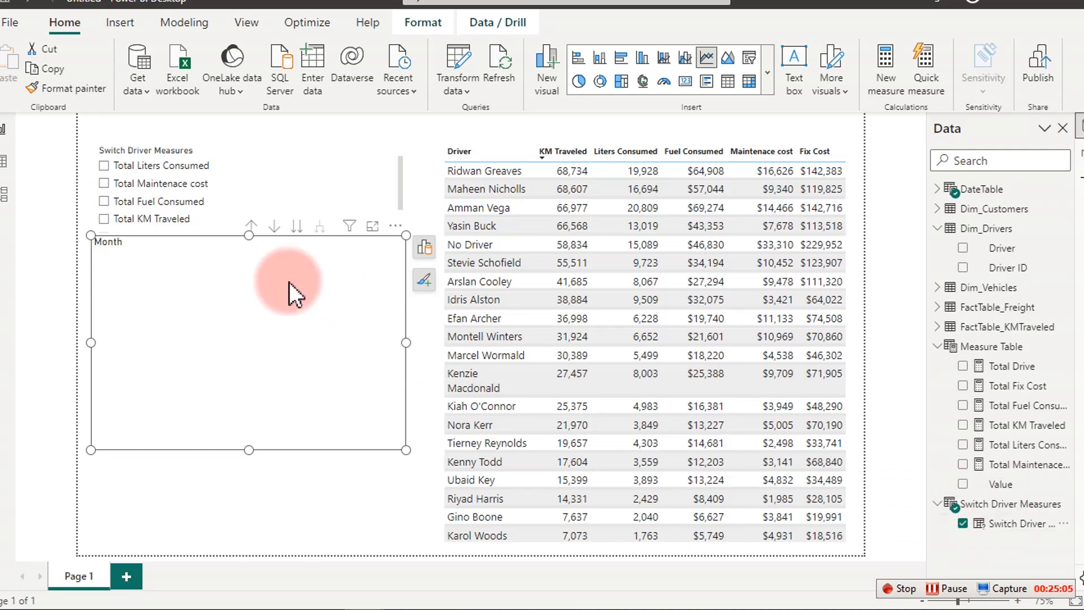
Move the Switch Driver Measures field from the line chart's Legend to its Y-axis.
click(102, 185)
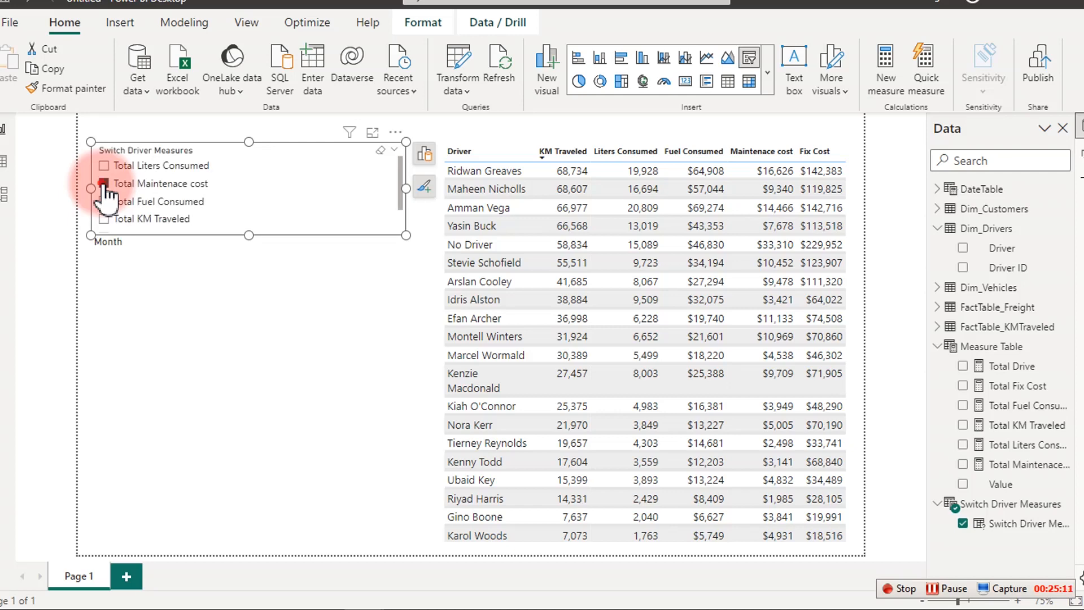
click(104, 185)
click(274, 277)
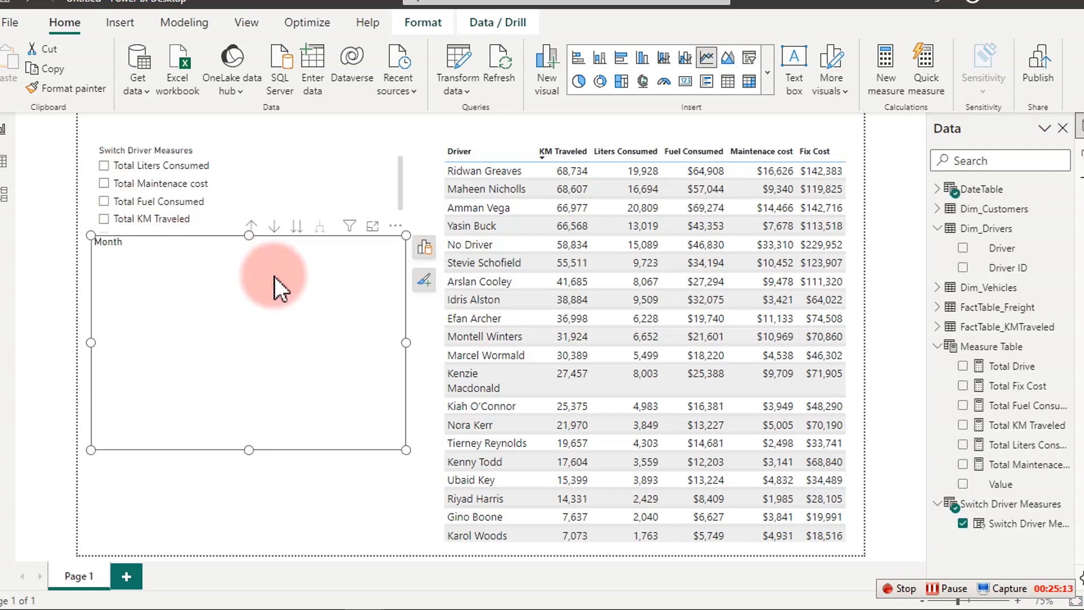
click(427, 248)
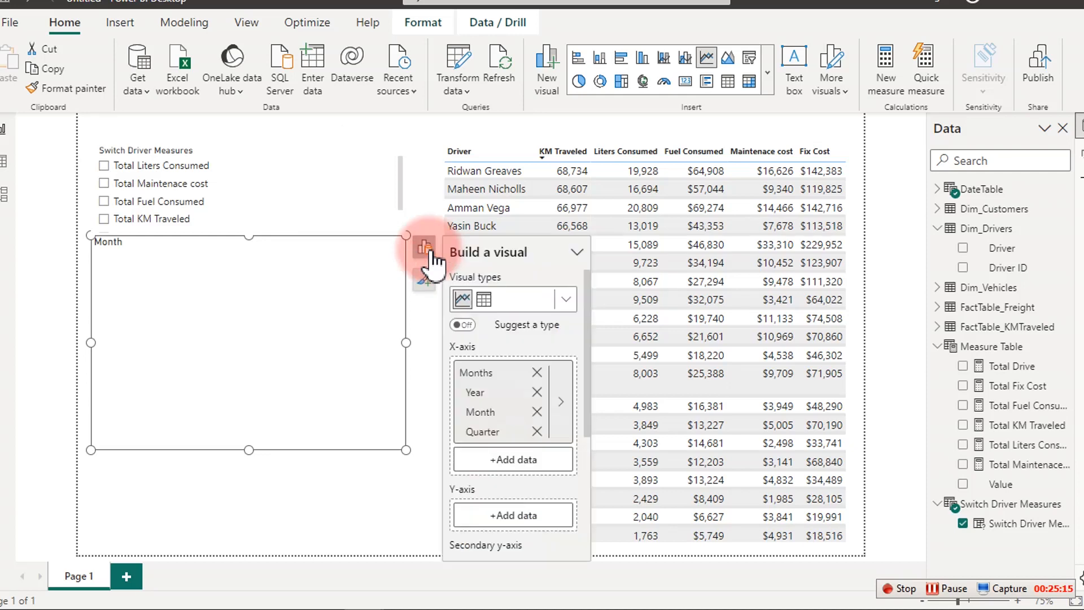
scroll(547, 452, down, 3)
click(555, 487)
scroll(553, 491, down, 2)
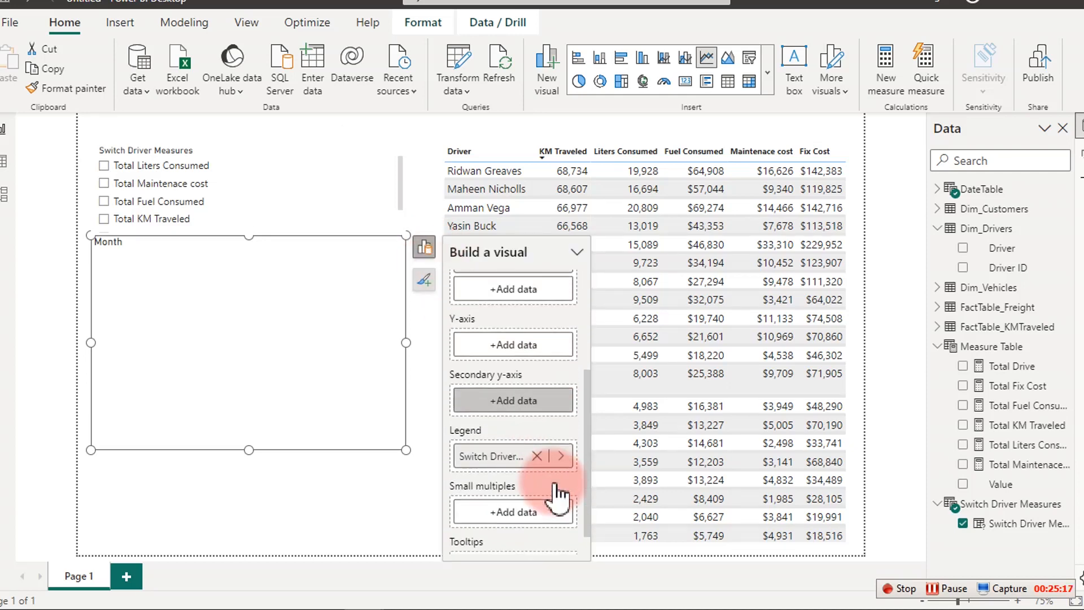
click(511, 460)
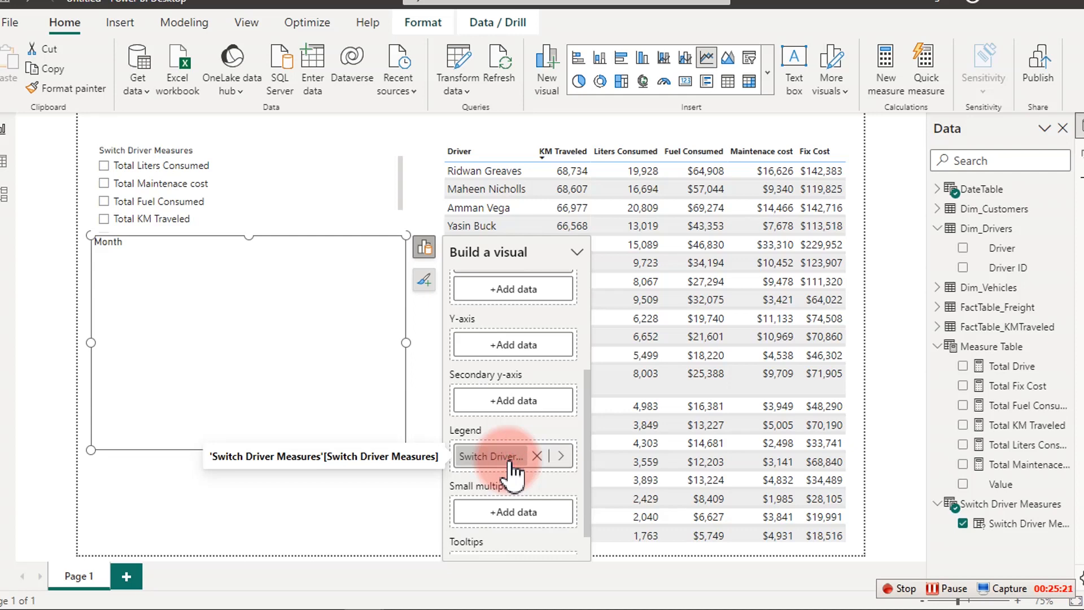
click(504, 322)
scroll(504, 322, up, 3)
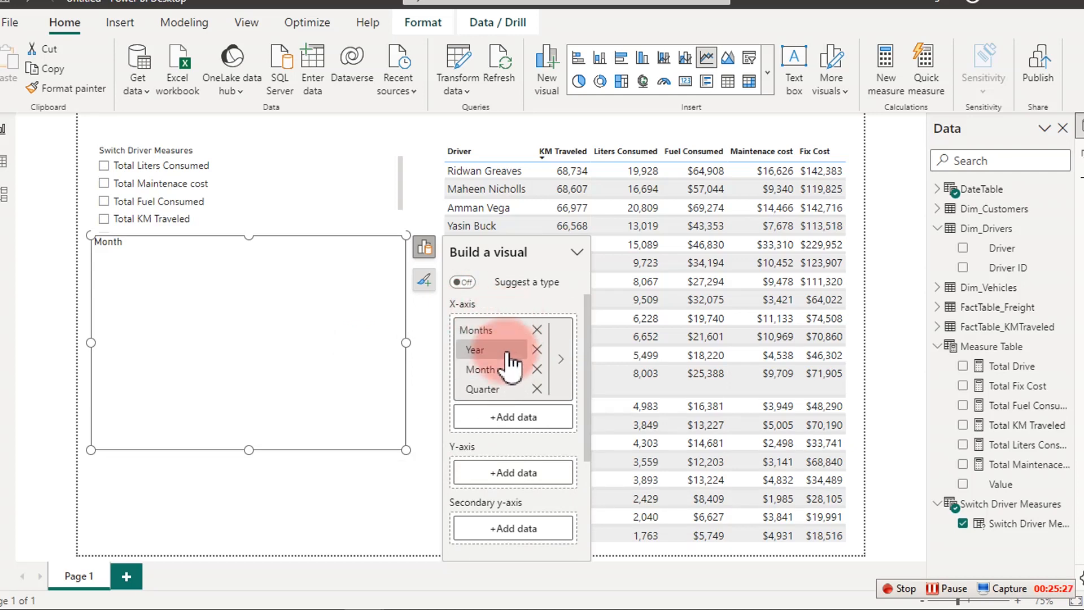
scroll(512, 395, down, 1)
scroll(511, 405, down, 2)
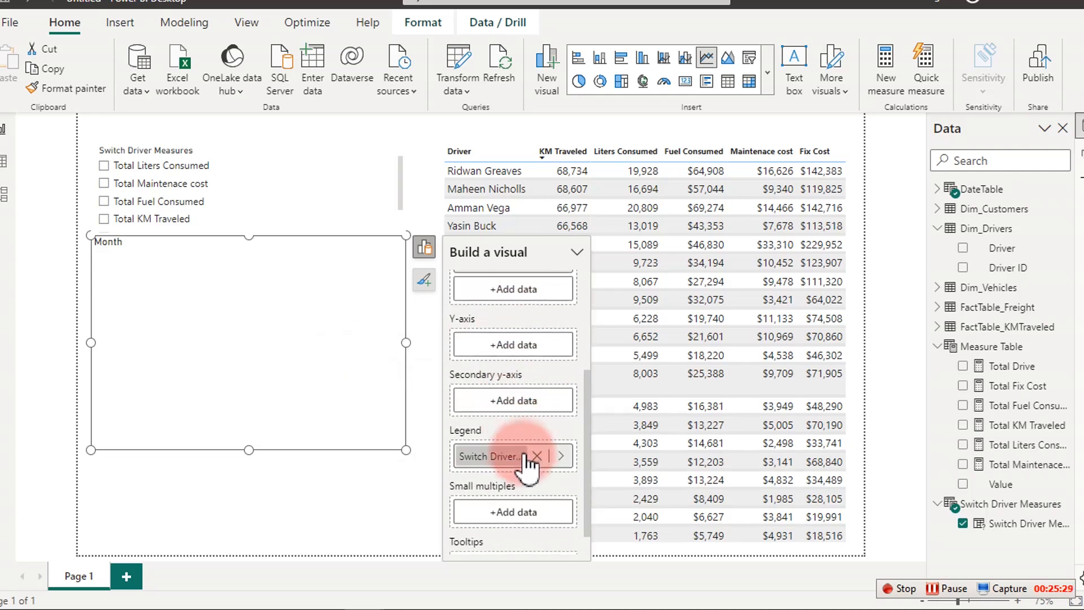
drag(512, 456, 517, 341)
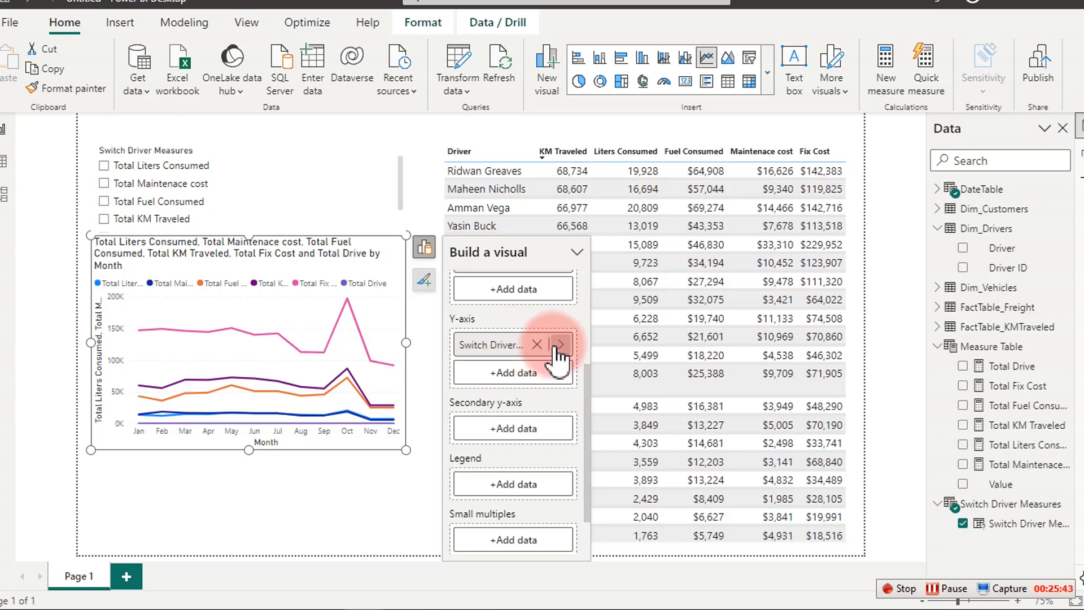
Test the slicer with Total Maintenace cost, Total Liters Consumed and Total KM Traveled individually, and with Total KM Traveled and Total Fuel Consumed together.
click(104, 184)
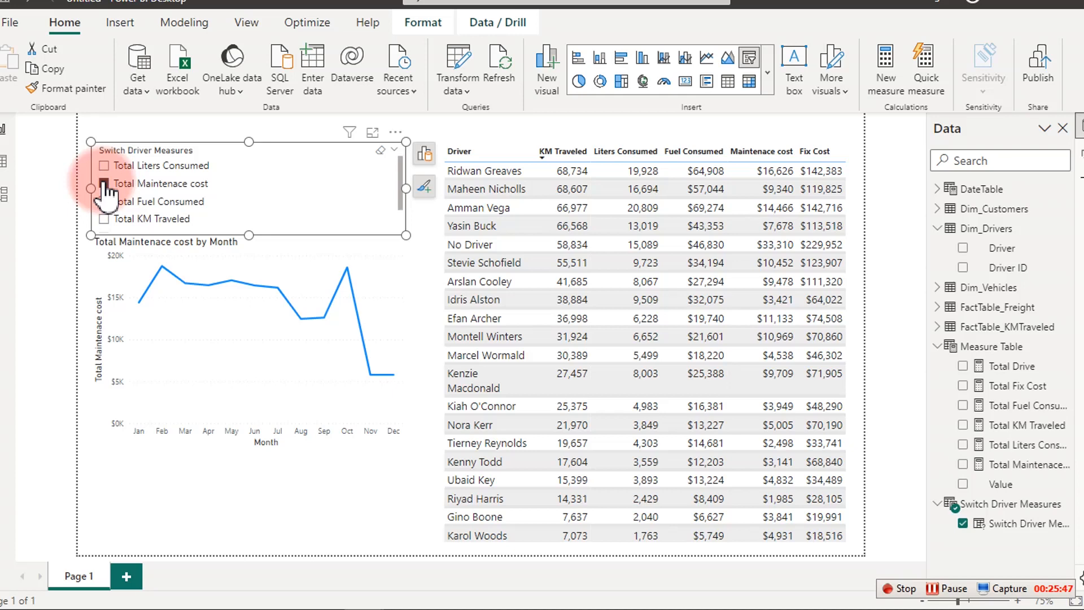
click(104, 166)
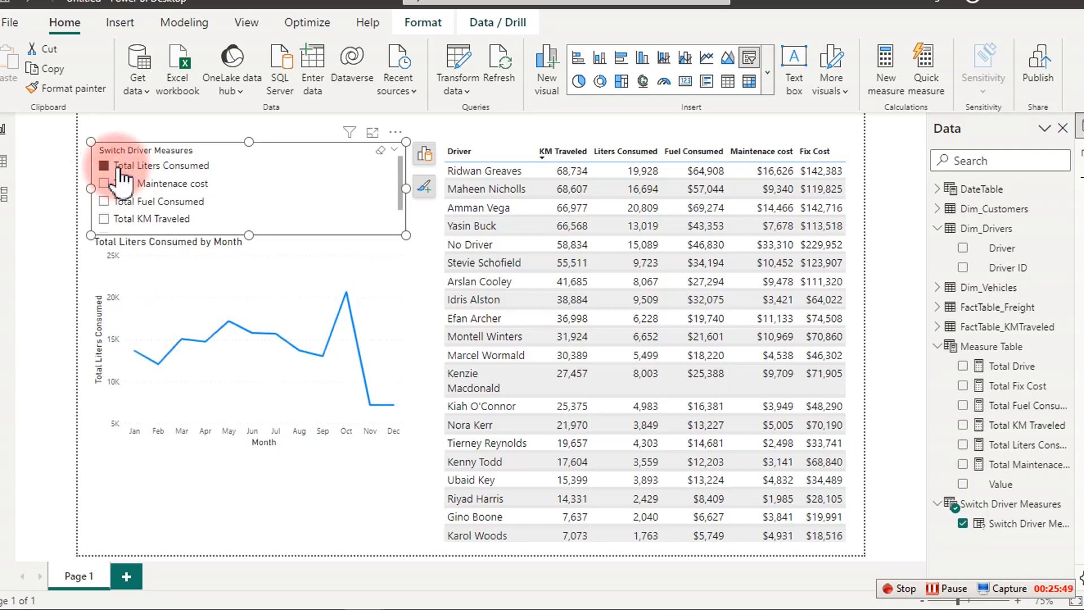
click(105, 220)
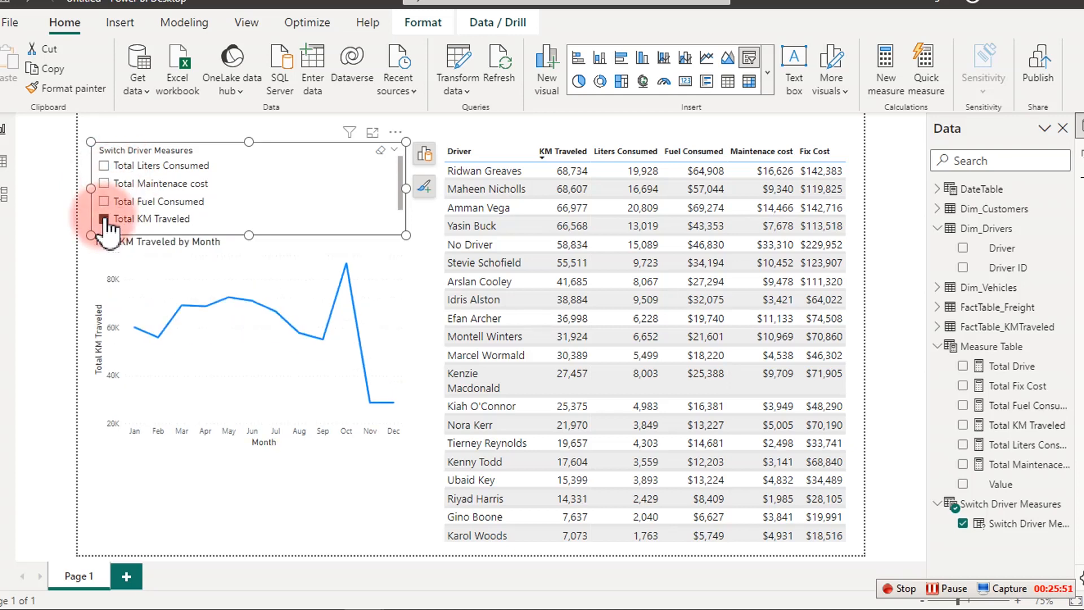
click(105, 220)
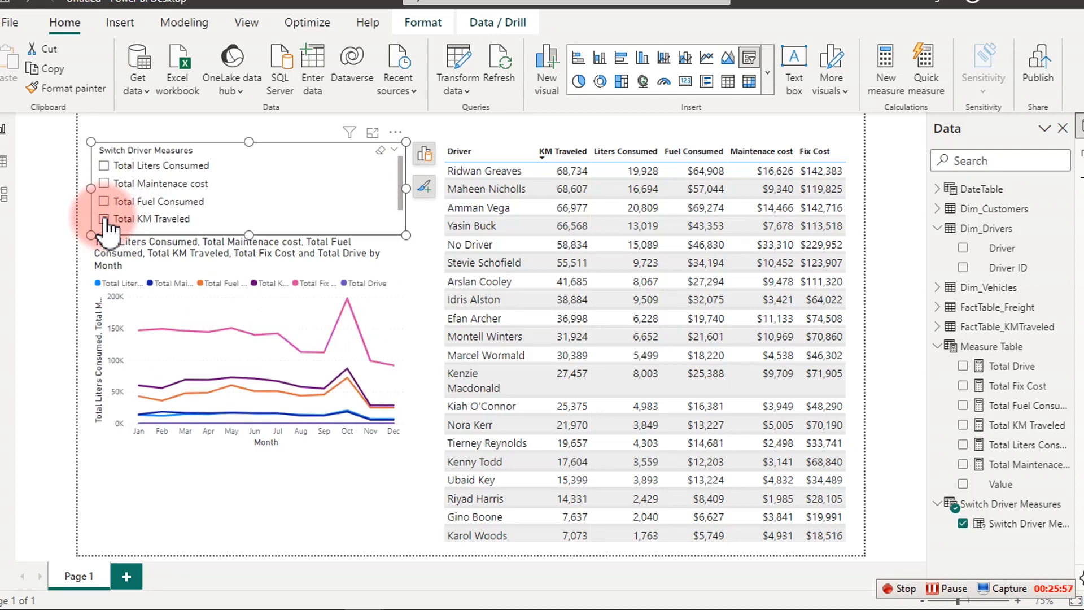
click(106, 220)
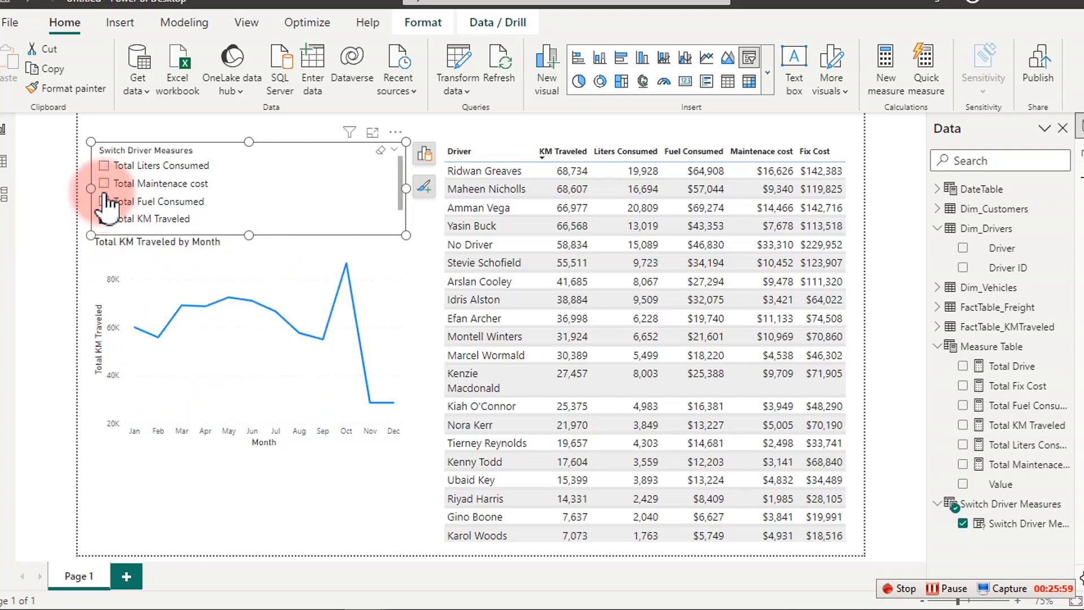
click(105, 201)
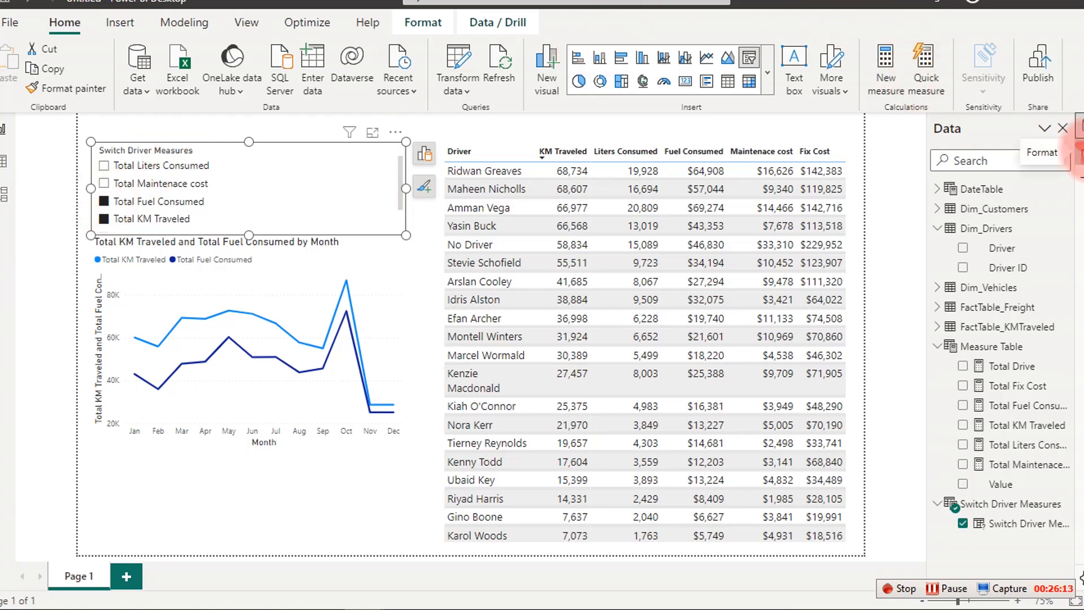
Set the Switch Driver Measures slicer's style to Dropdown and expand its list of measures.
click(1079, 148)
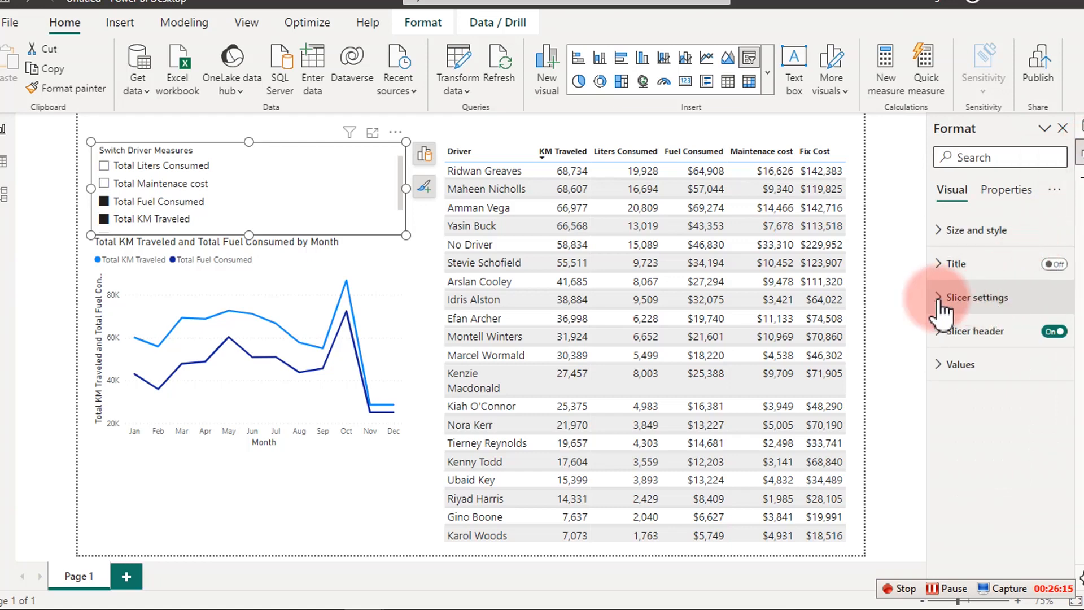
click(965, 300)
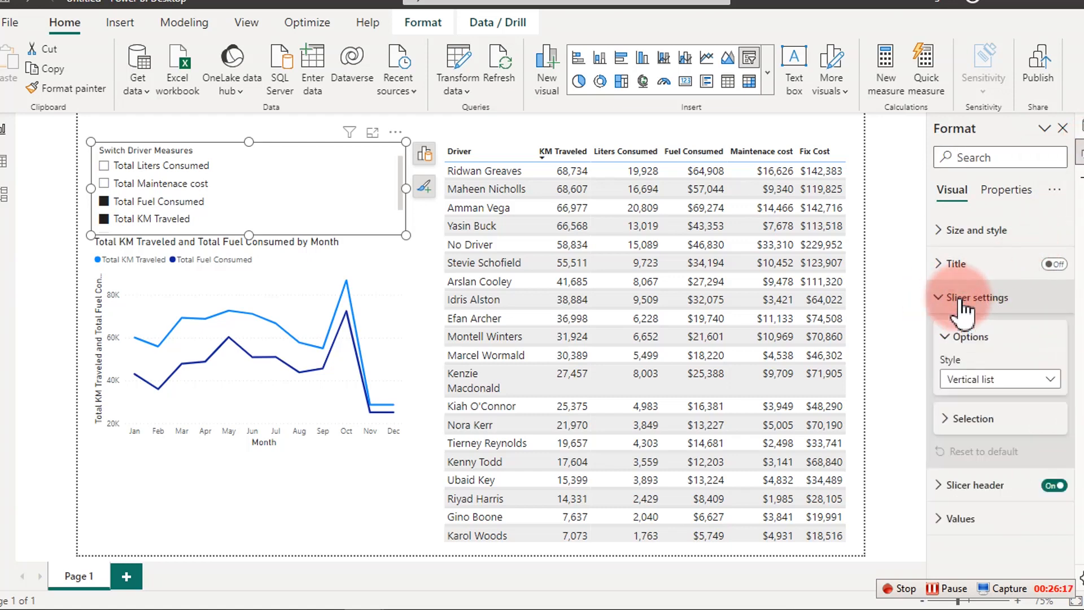
click(1004, 379)
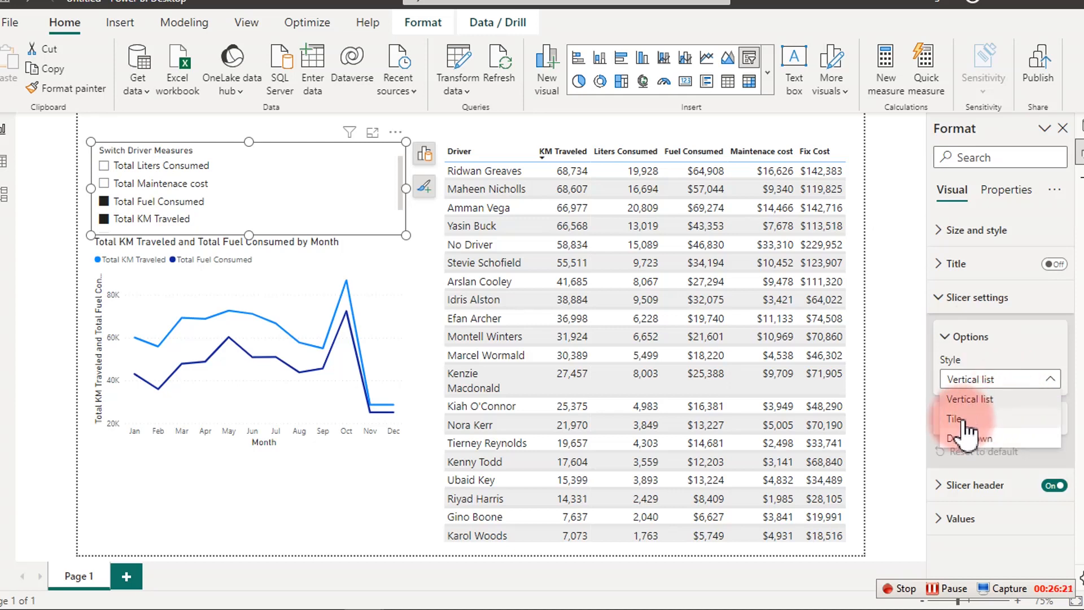
click(969, 441)
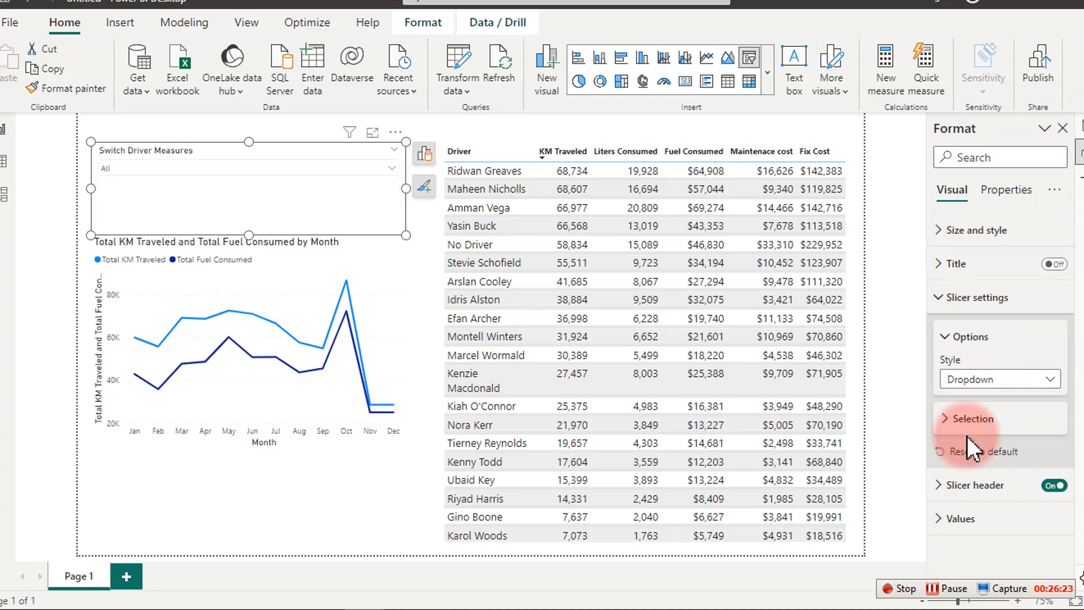
click(276, 174)
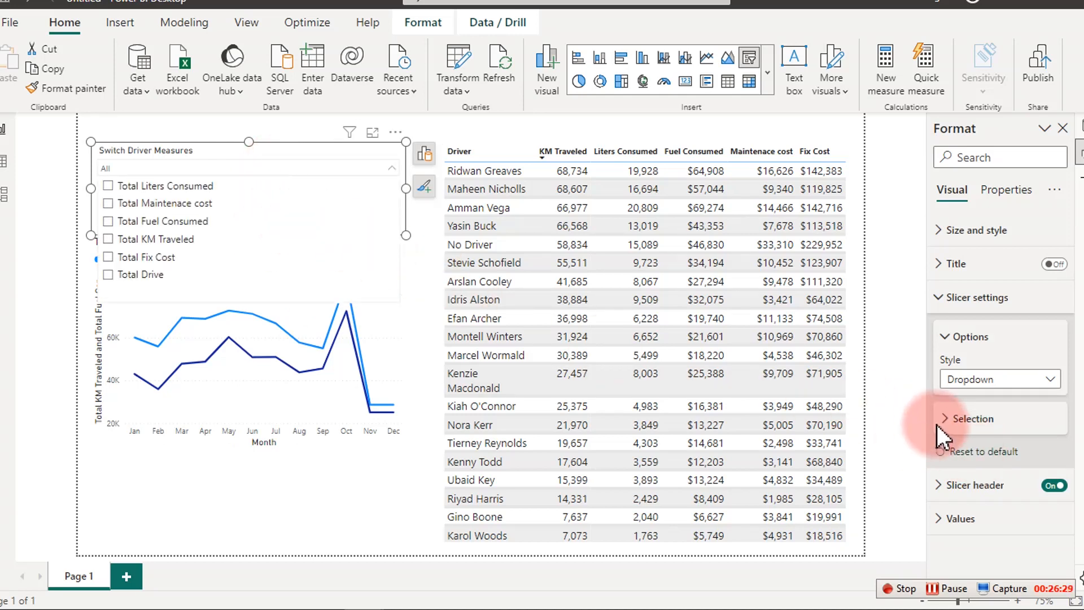
Enable single select for the slicer and choose Total Maintenace cost as the displayed measure.
click(955, 419)
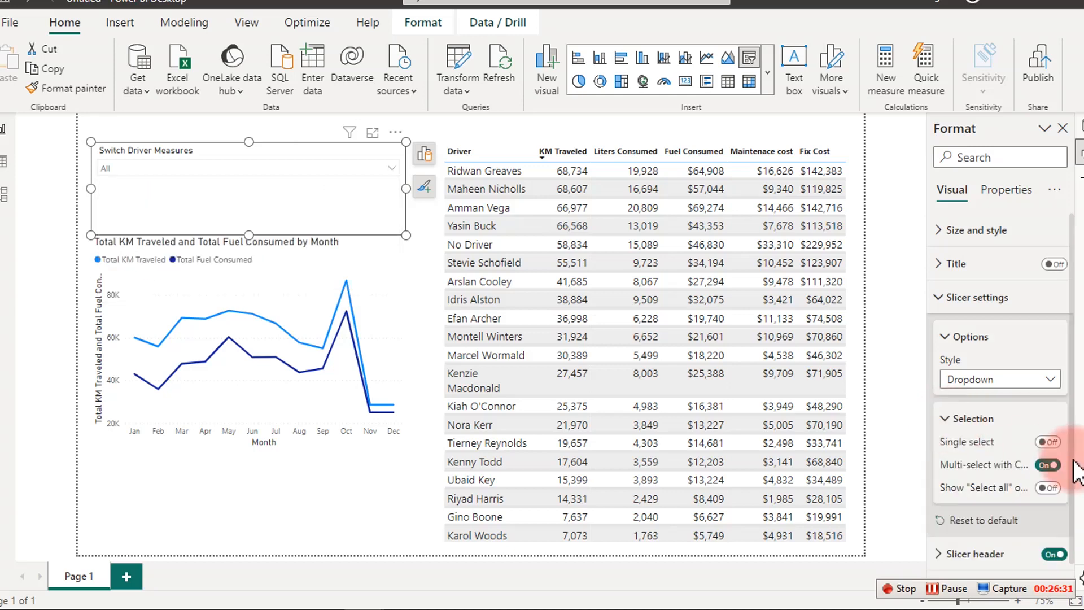
click(1047, 442)
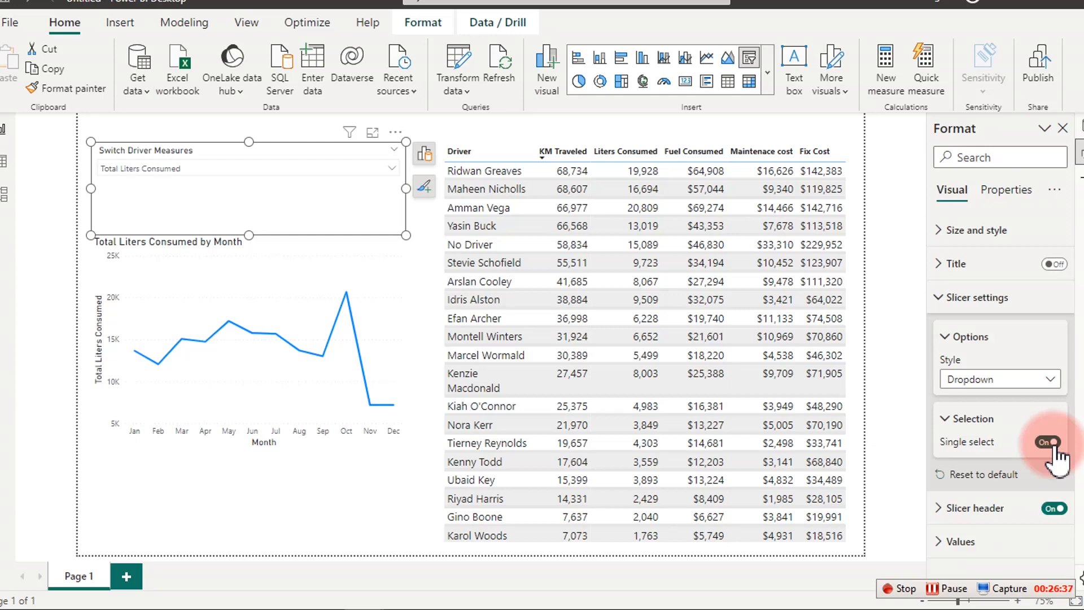
click(391, 165)
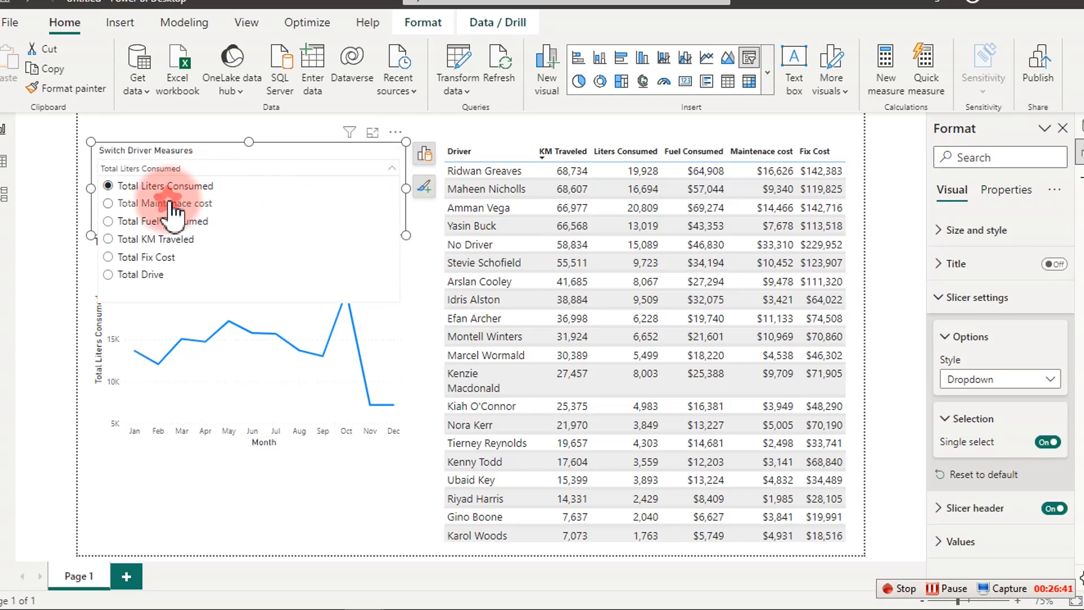
click(169, 203)
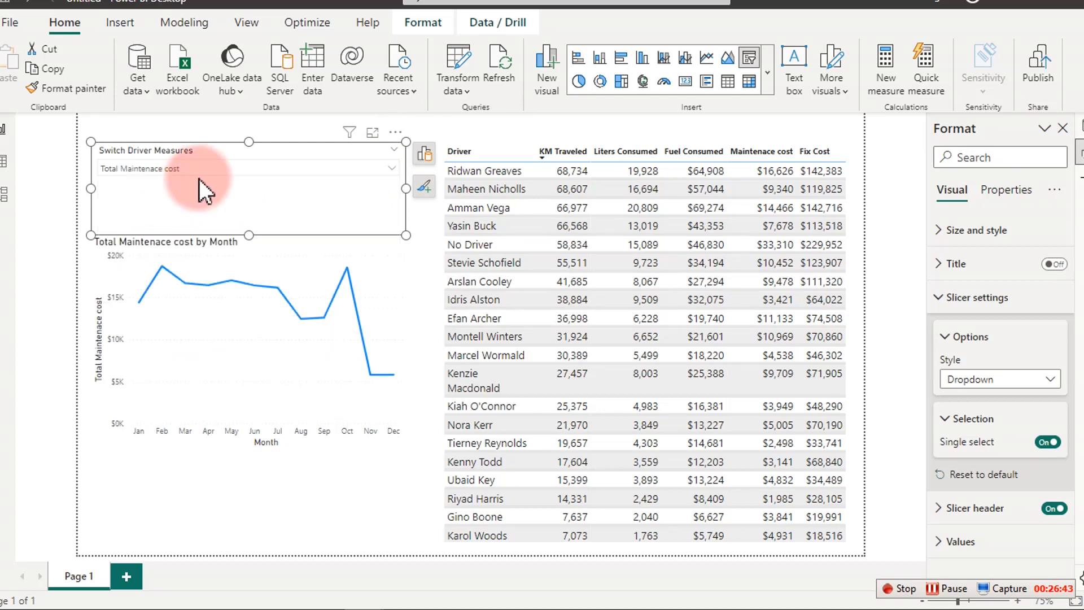
Shrink the slicer to a small box around its dropdown and turn off the slicer header.
drag(392, 233, 229, 192)
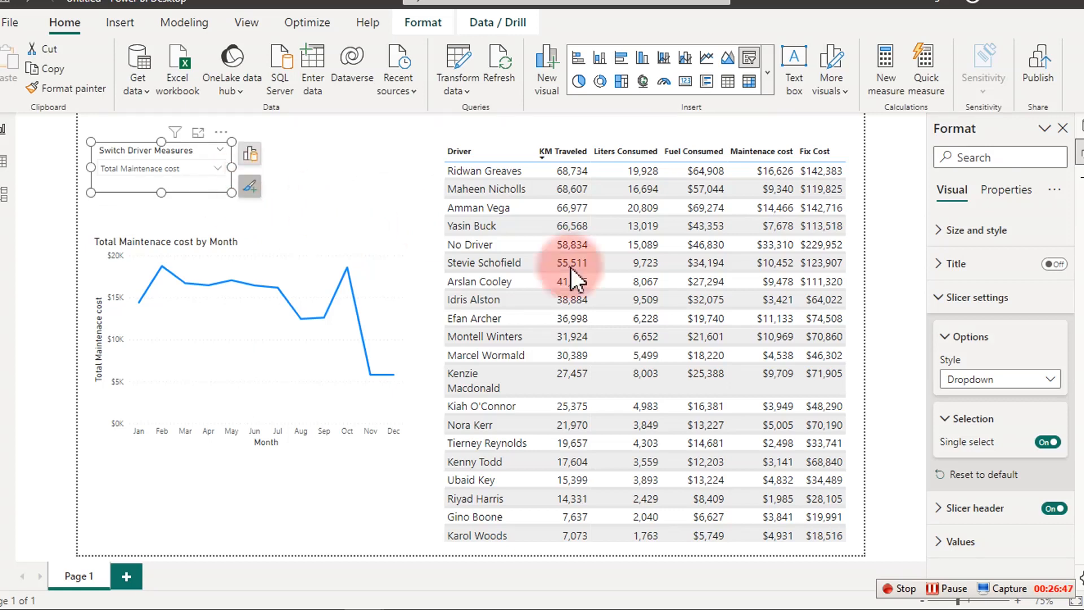
click(1054, 508)
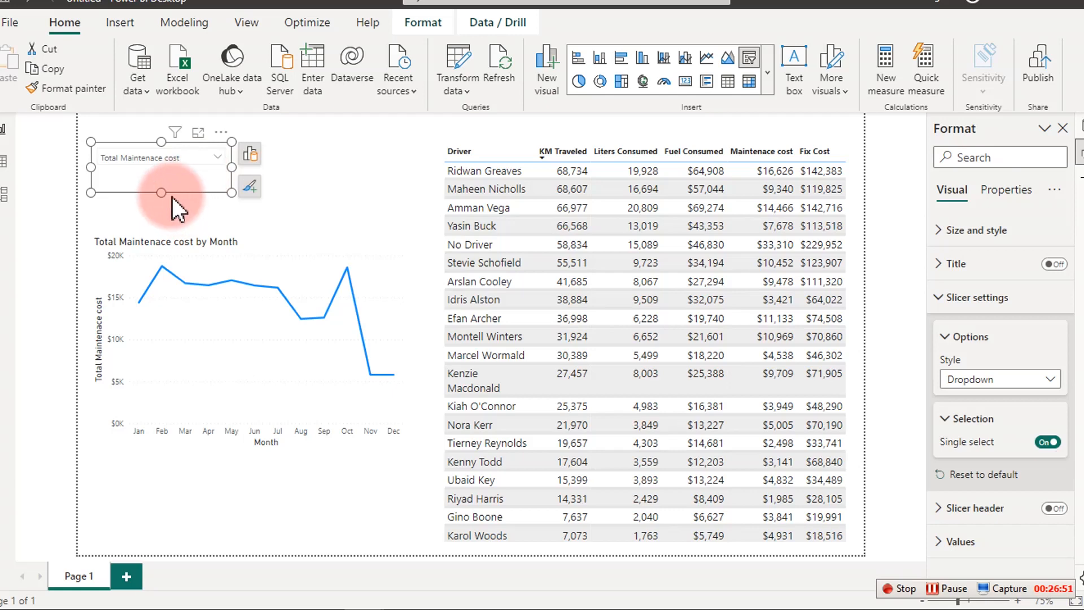
drag(161, 193, 163, 177)
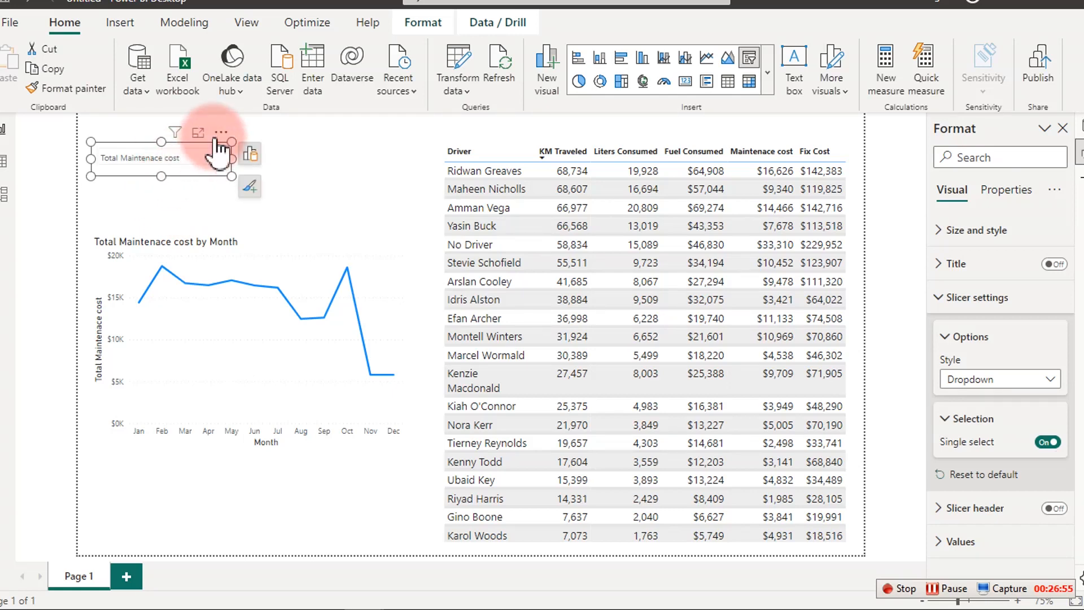
Place the slicer directly above the line chart, aligned with its left edge, and turn off the chart's title.
drag(218, 141, 215, 194)
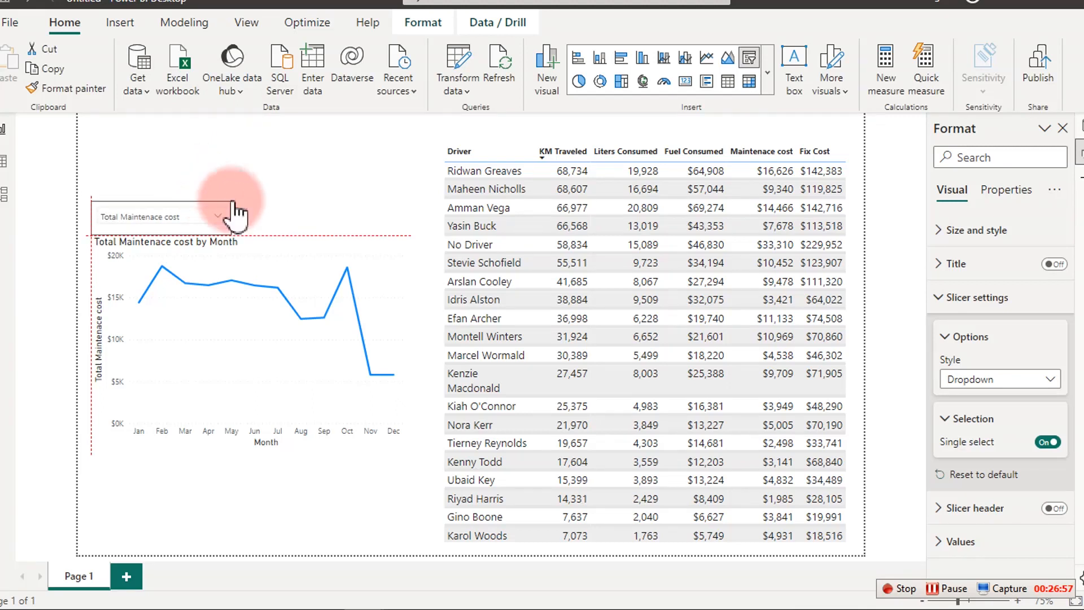
click(297, 249)
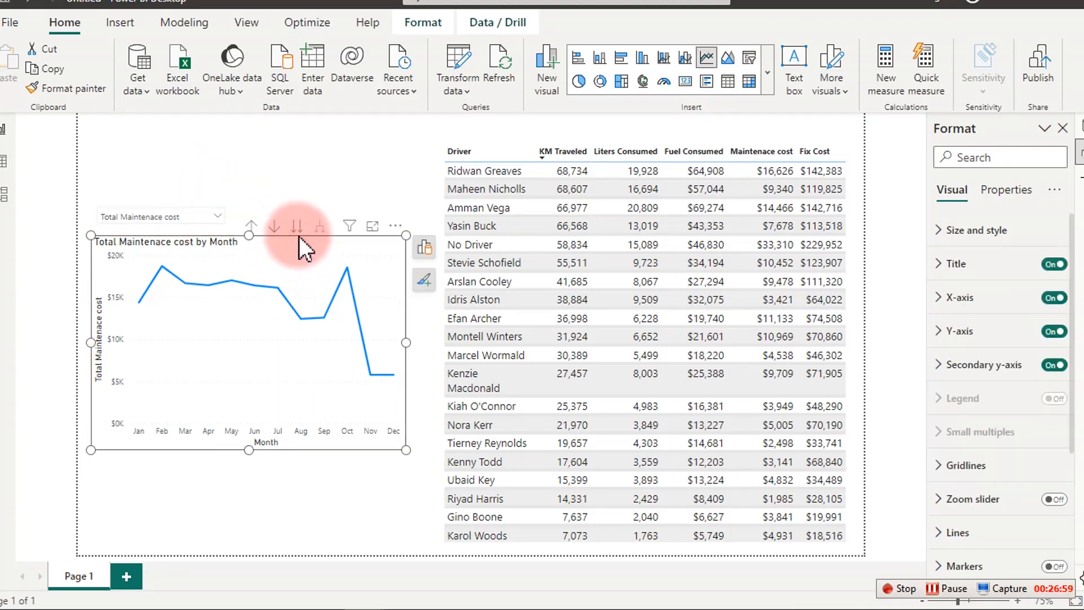
click(1054, 265)
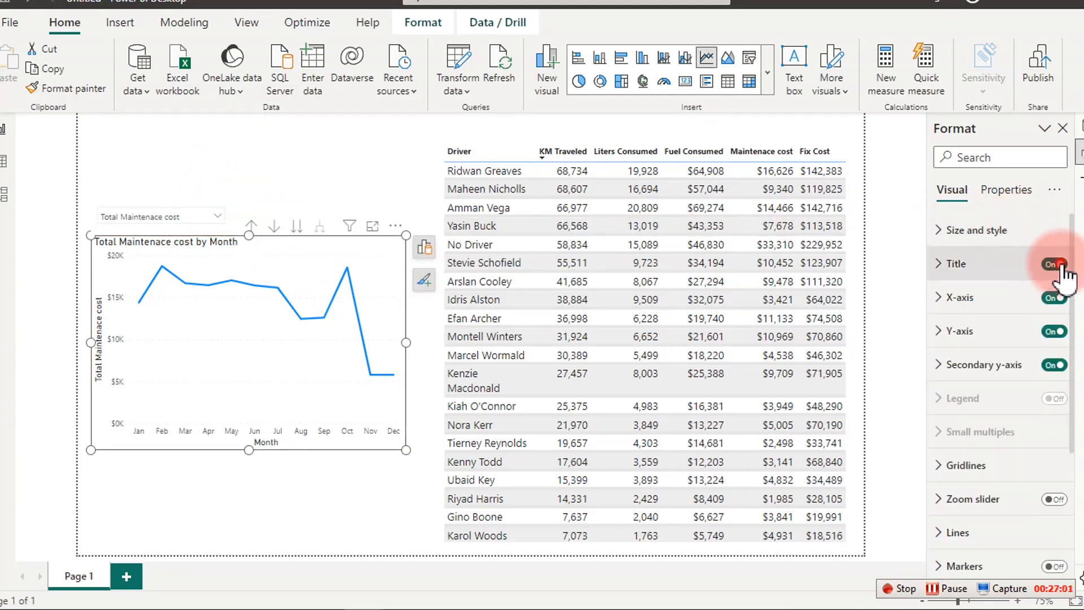
click(281, 240)
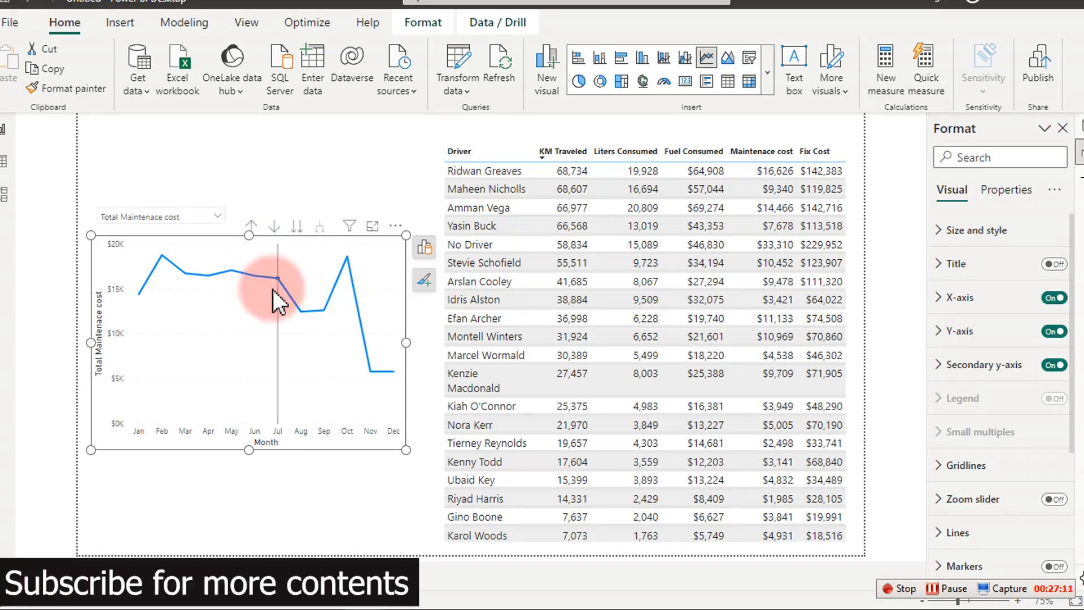
mouse_move(337, 607)
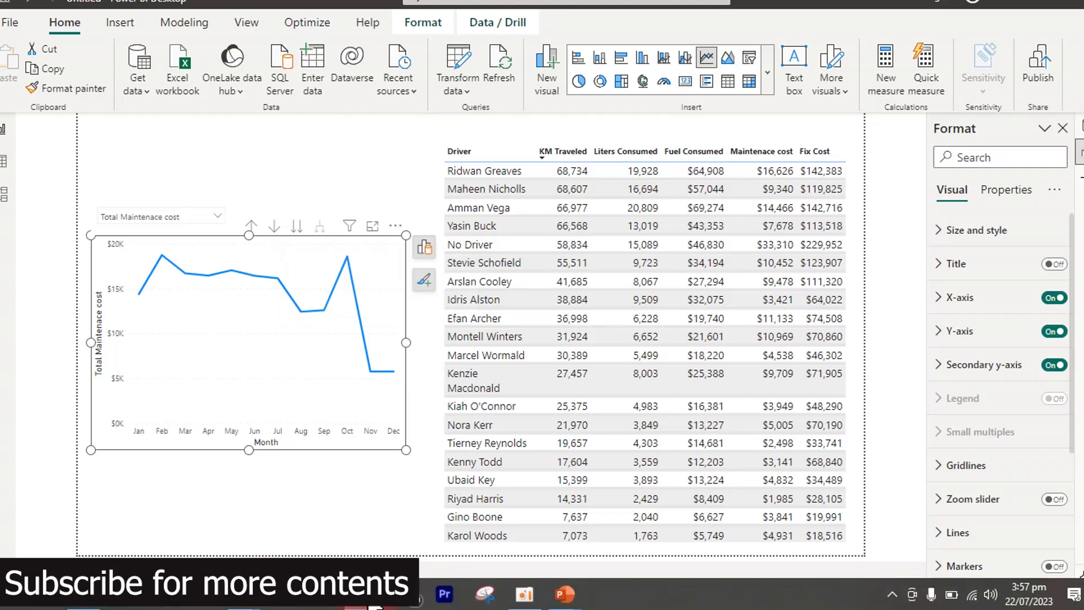
Switch to the finished Dashboard file and examine its report page for the layout of chart, slicer and cards.
click(296, 534)
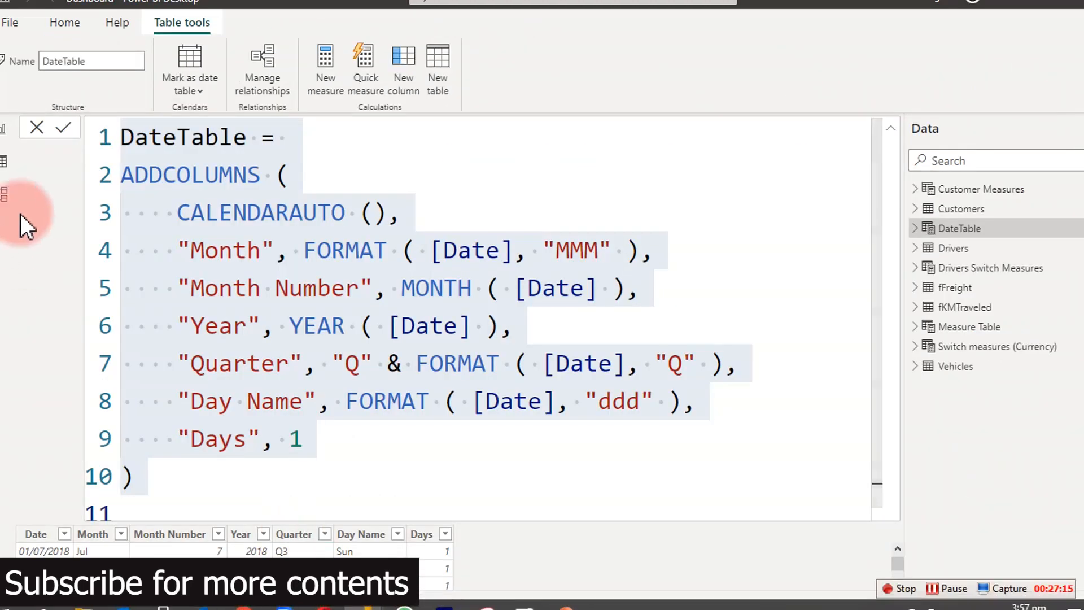
click(3, 131)
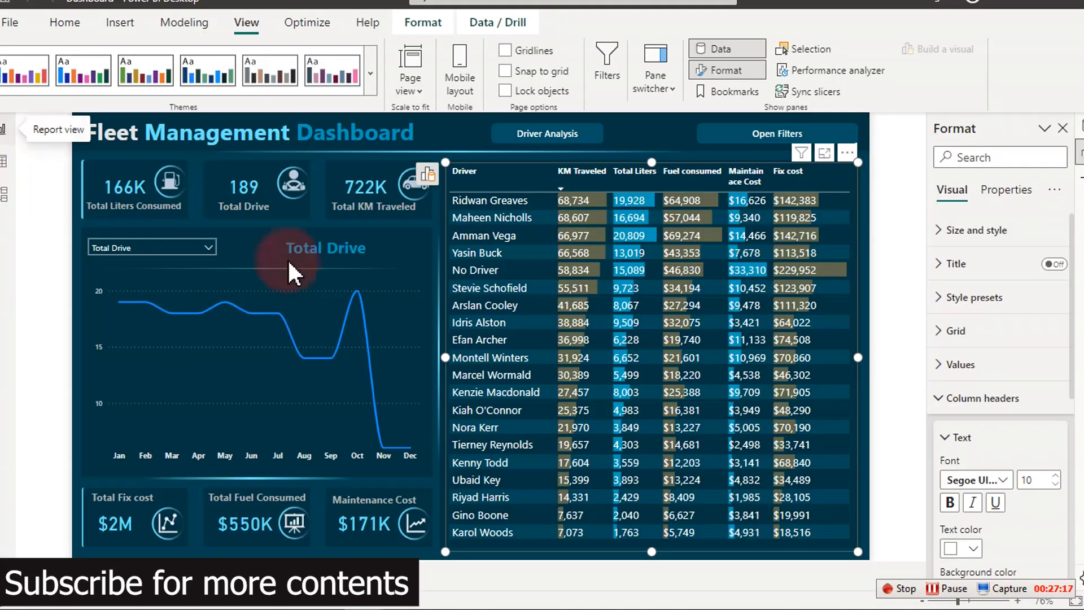
mouse_move(634, 402)
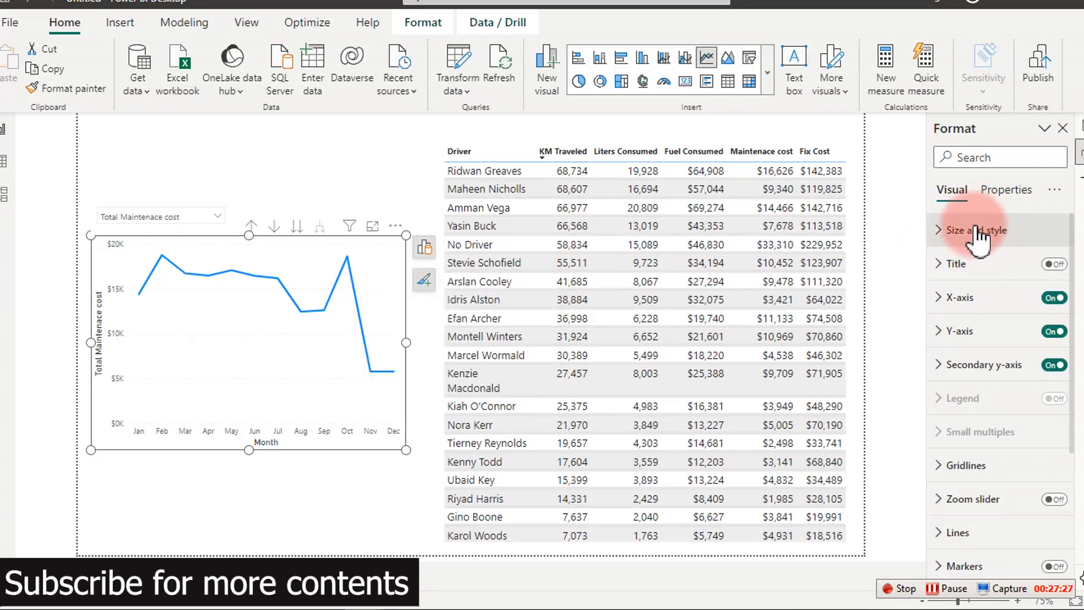
Set the line chart's width to 533 and its height to 295.
click(979, 232)
click(968, 351)
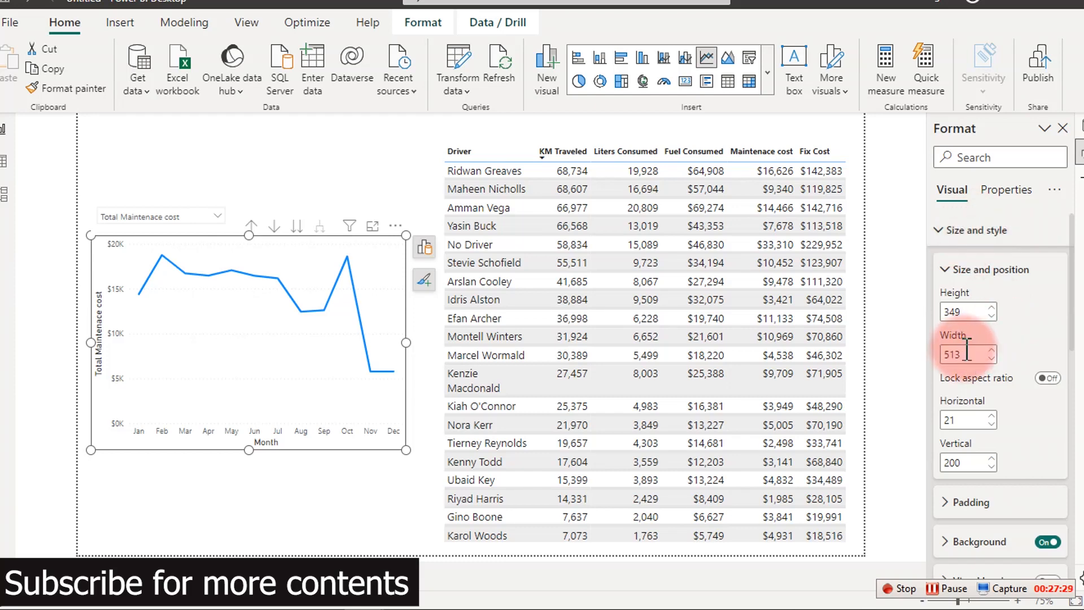
click(964, 309)
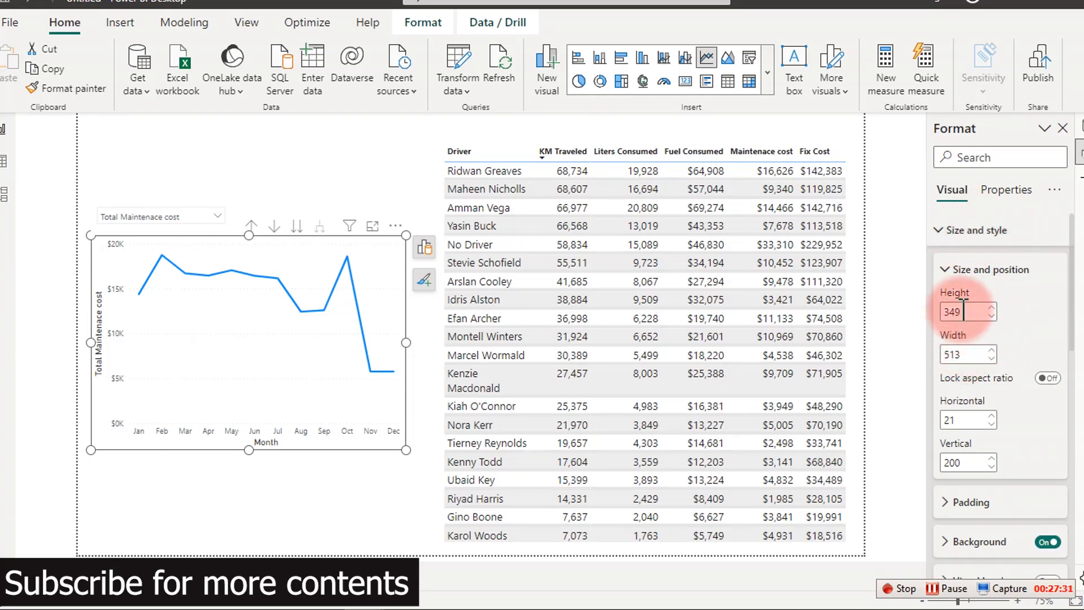
click(969, 354)
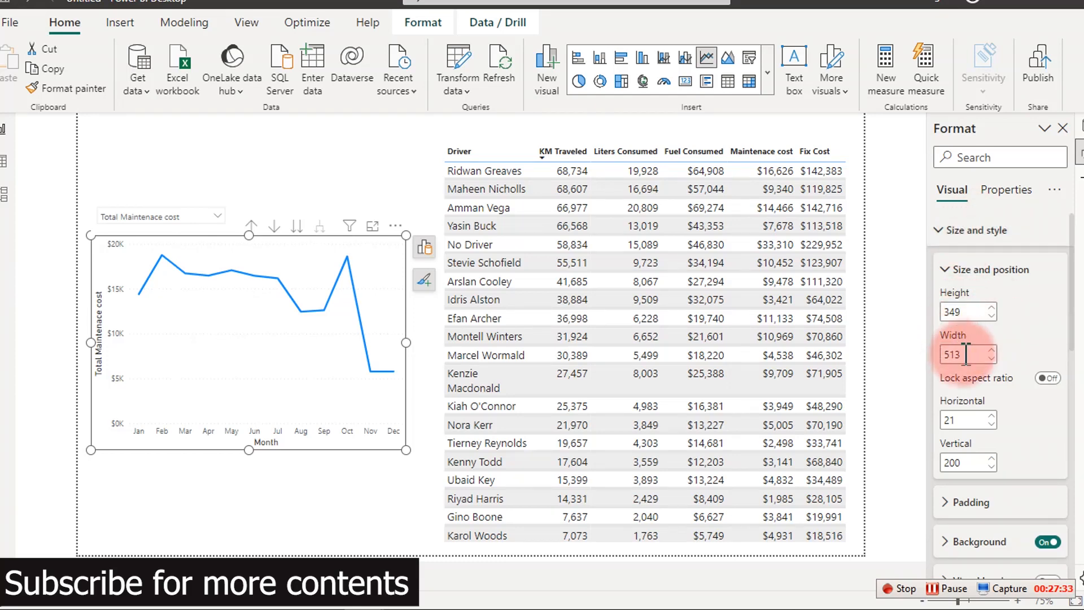
double_click(968, 355)
text(533)
click(966, 312)
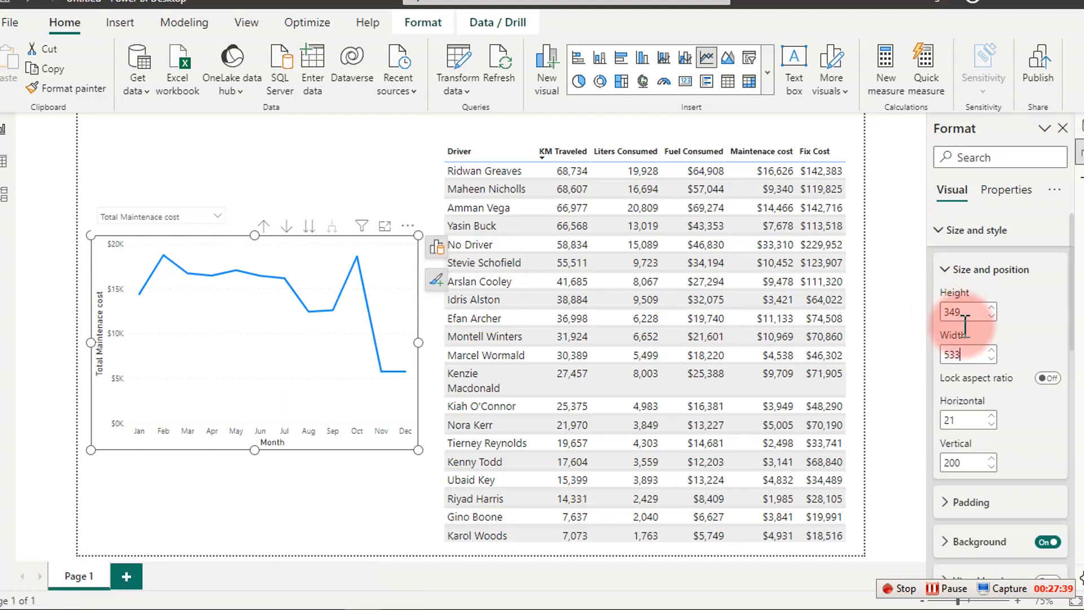
double_click(966, 311)
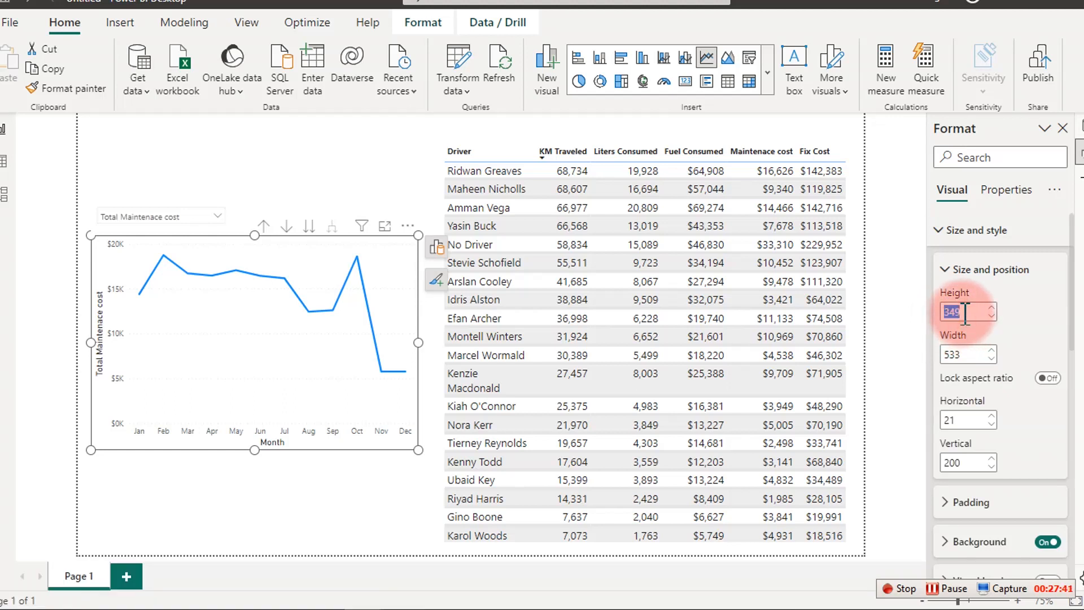
text(295)
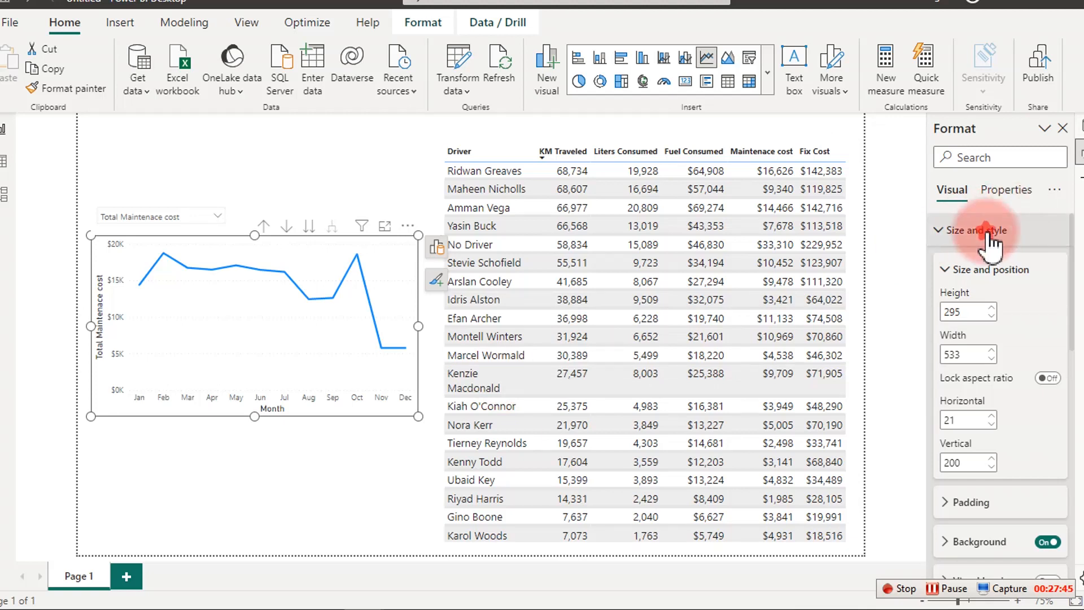
click(974, 230)
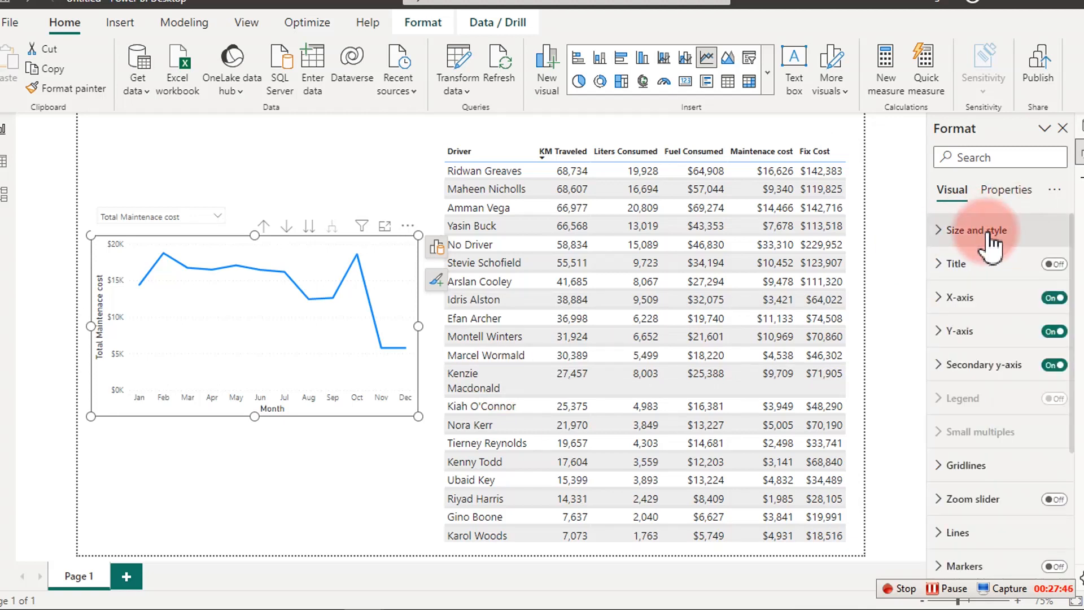
Turn off the line chart's X-axis title and make the month labels bold.
click(972, 308)
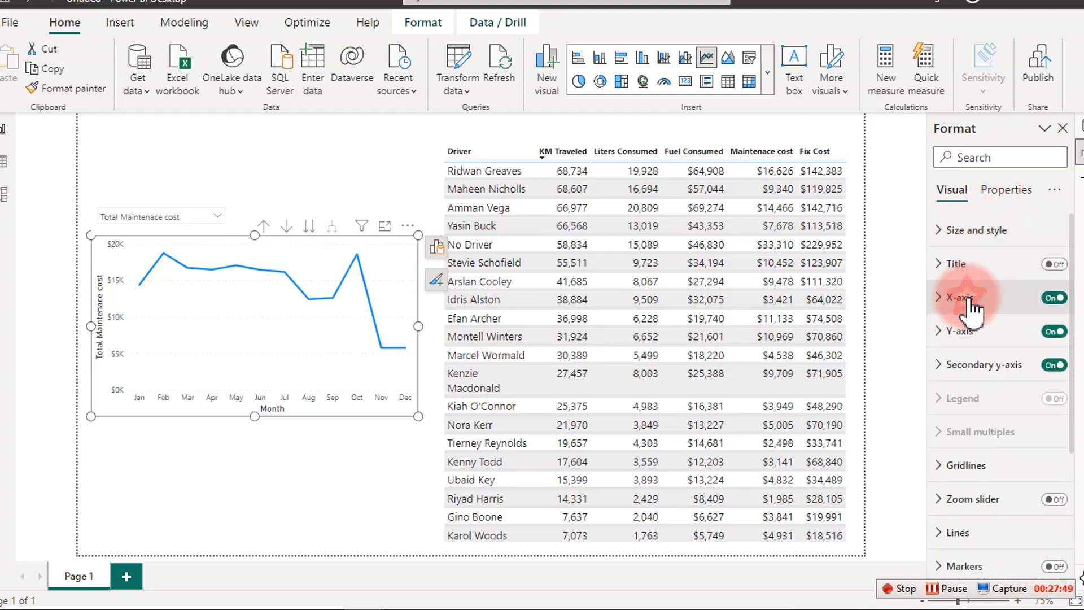
click(1049, 563)
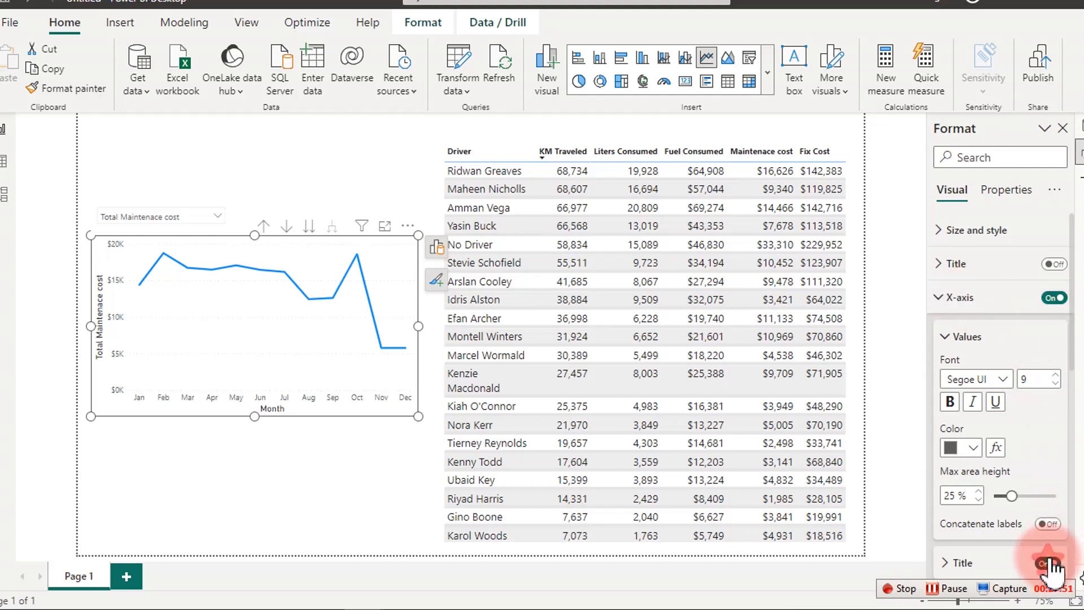
click(951, 402)
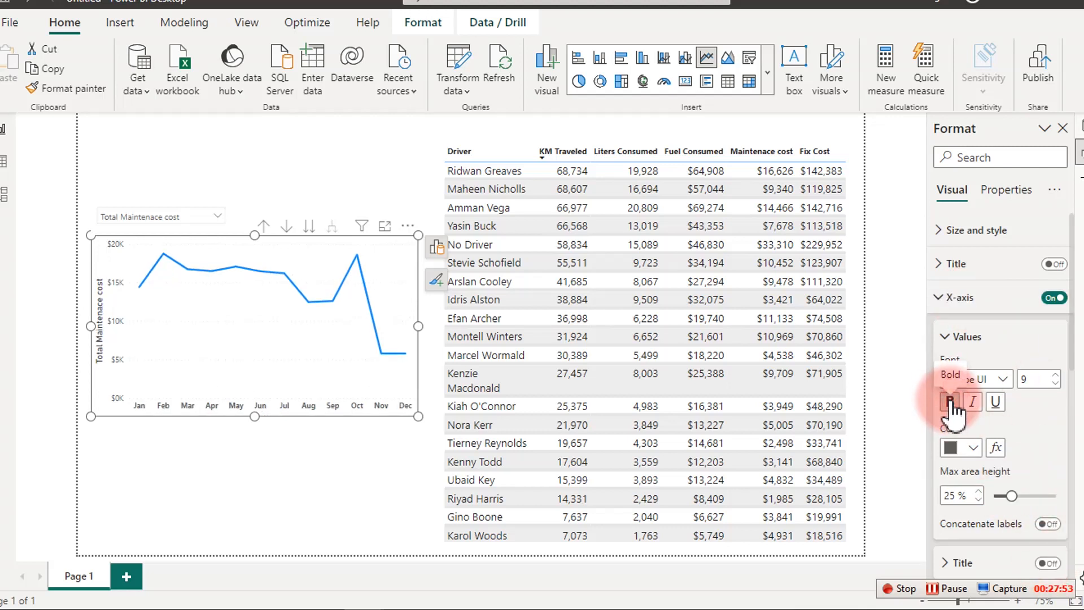
click(962, 298)
Turn off the line chart's Y-axis title.
click(957, 332)
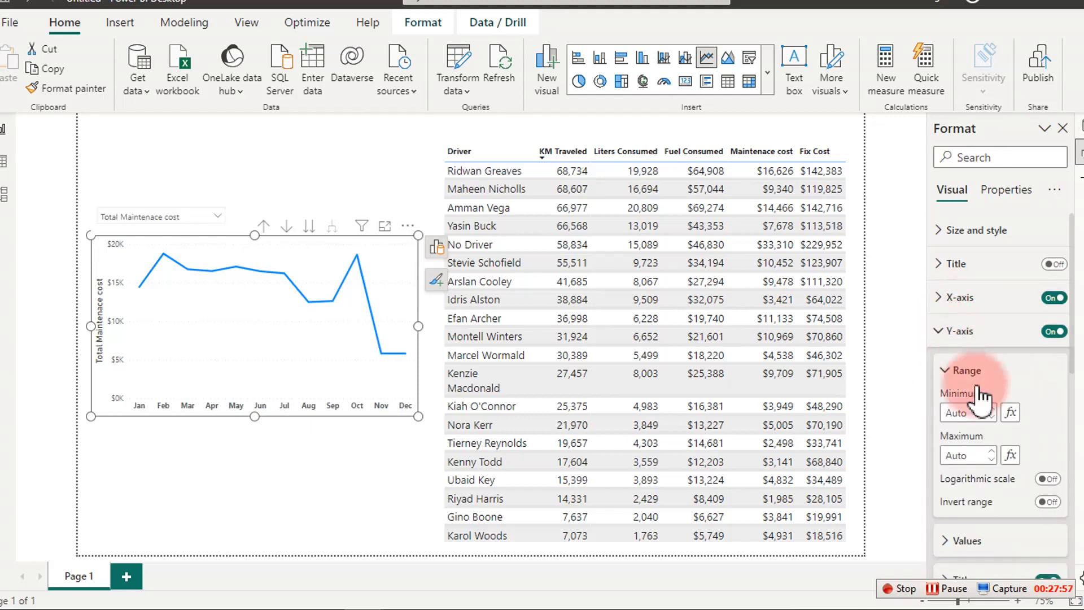
scroll(1049, 527, down, 3)
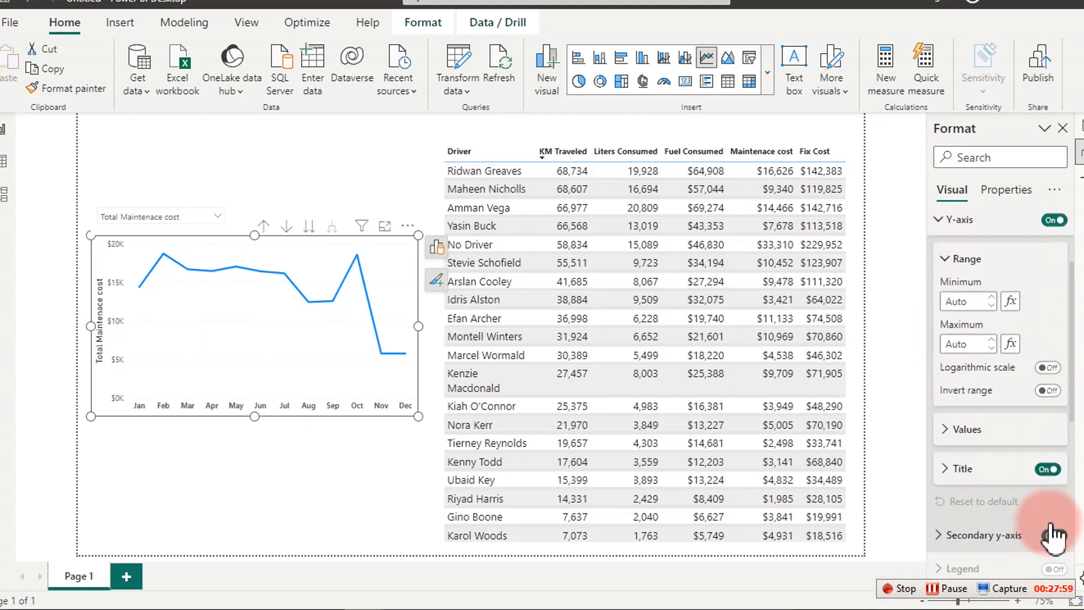
click(1050, 470)
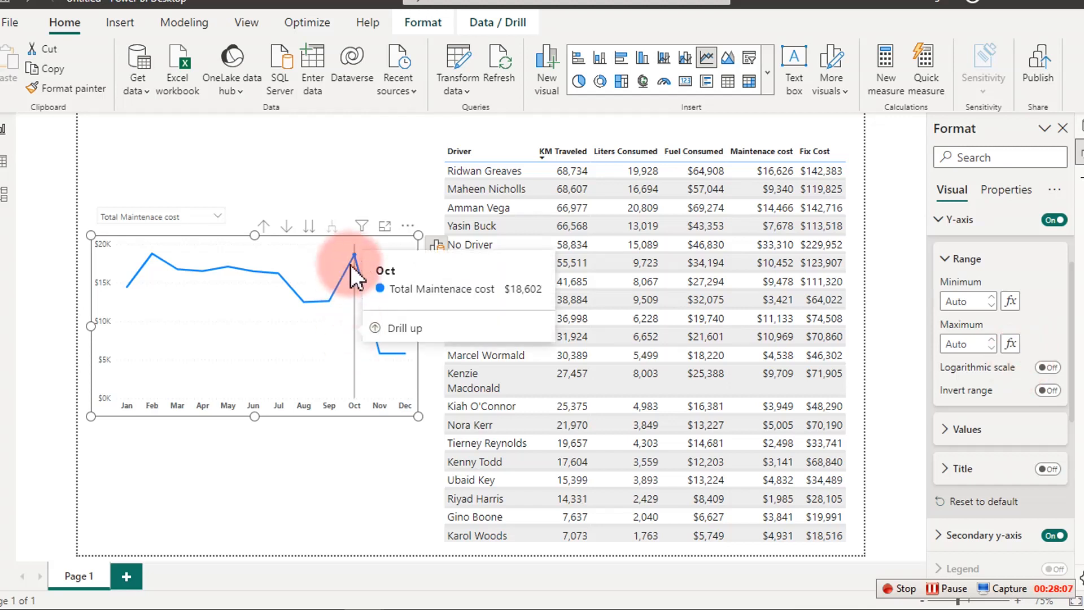
Move the line chart slightly down the page and place the measure slicer over its upper-left corner.
drag(401, 228, 404, 250)
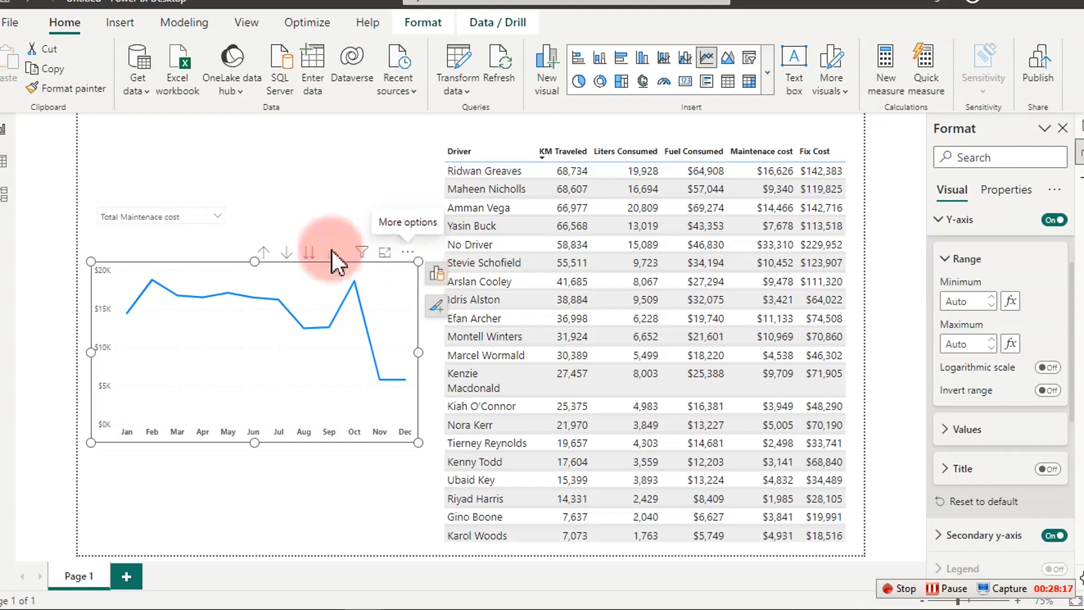
drag(229, 213, 223, 258)
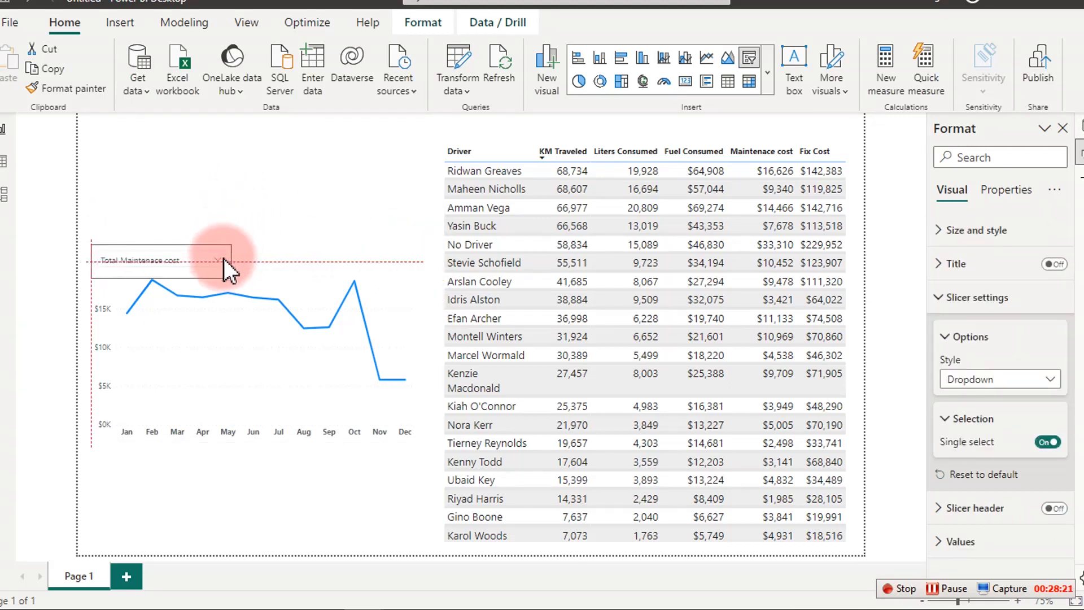
click(253, 184)
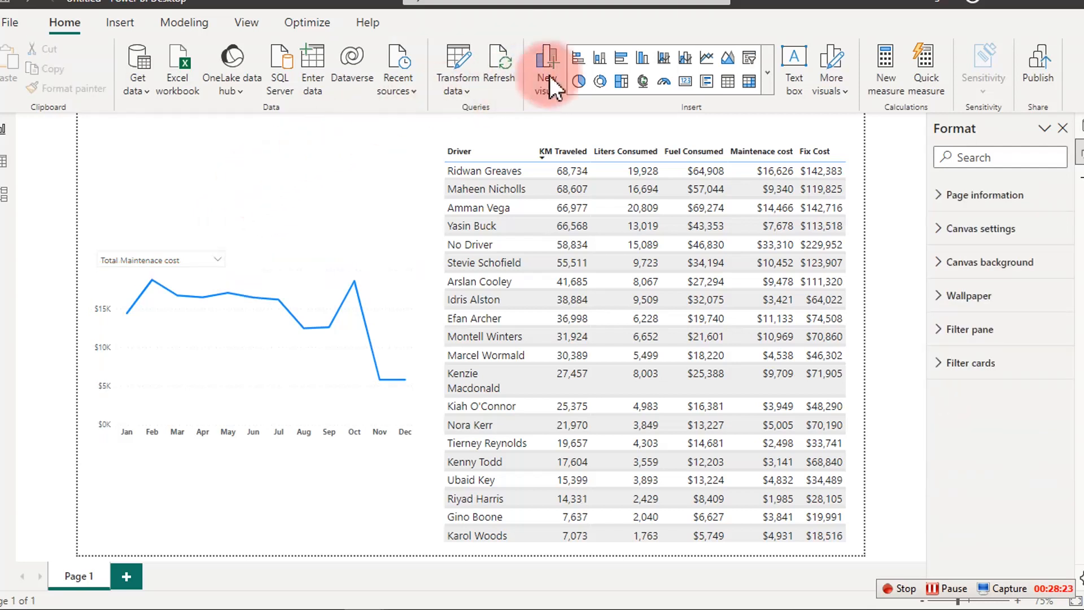
Insert a card showing Total Liters Consumed above the line chart and shrink it to a height of about 96.
click(685, 81)
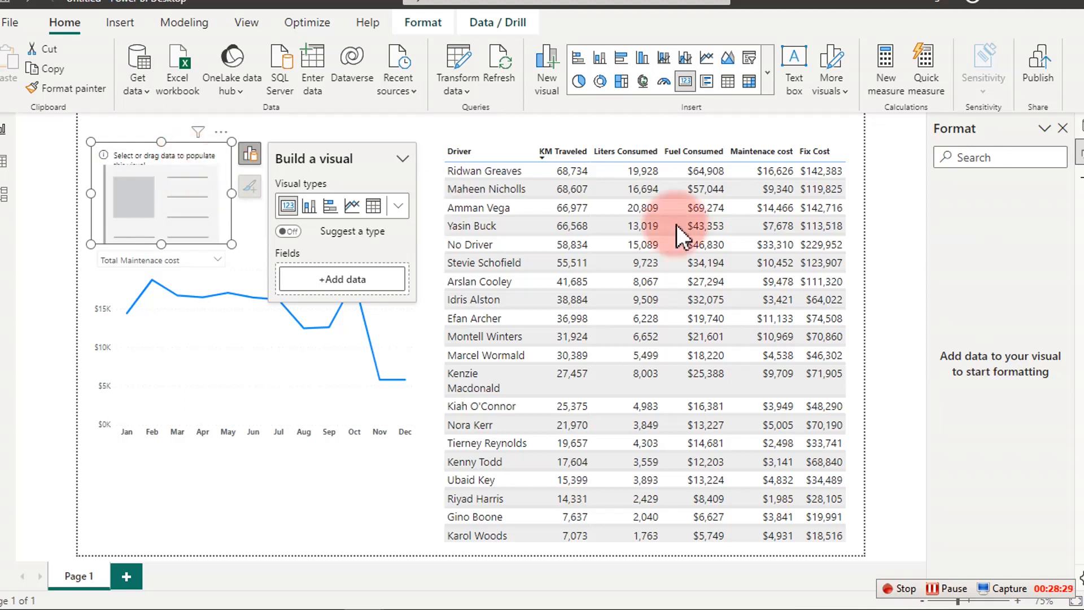
click(1078, 148)
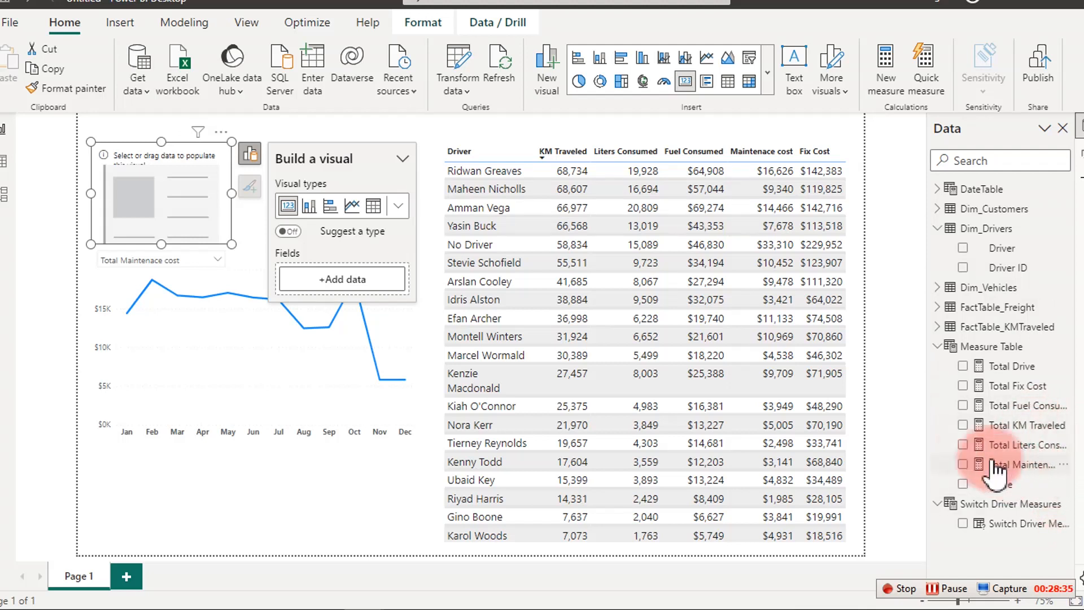
click(963, 444)
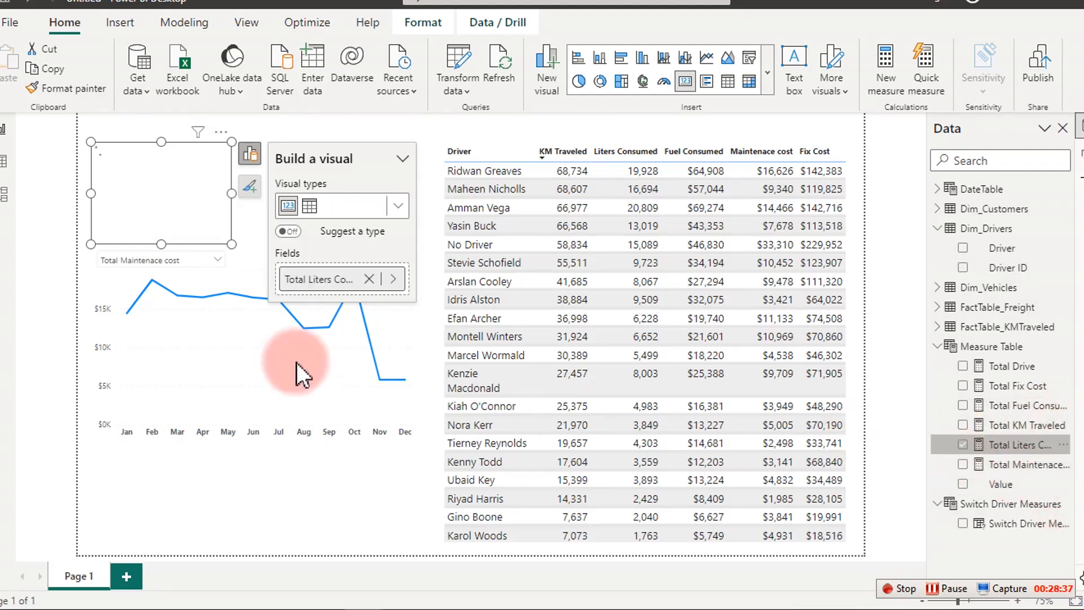
drag(231, 244, 198, 199)
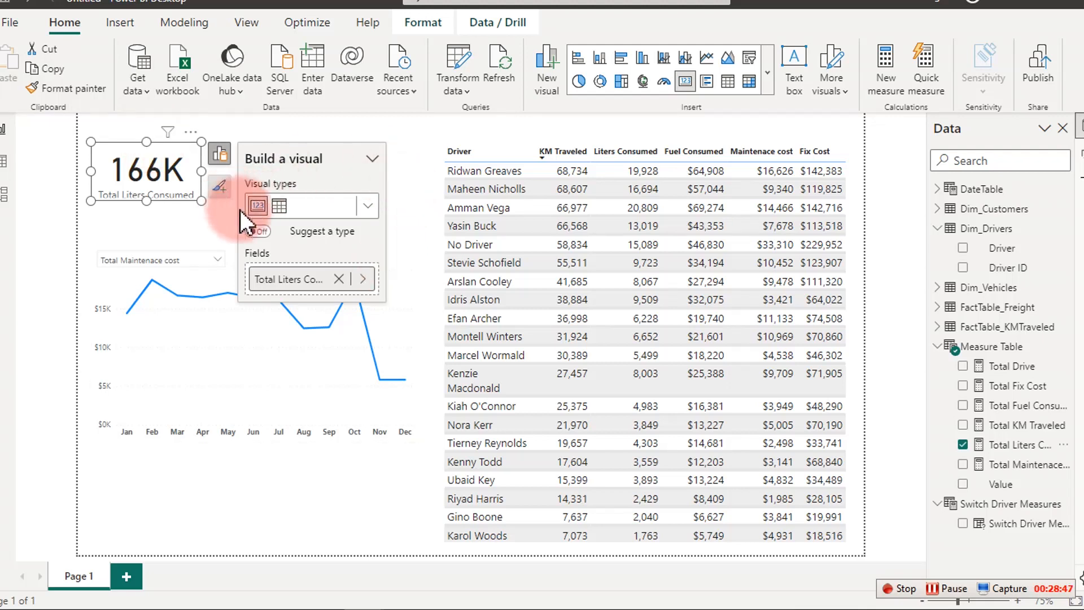
Set the card's callout value font size to 25 and narrow the card to a width of about 114.
click(219, 186)
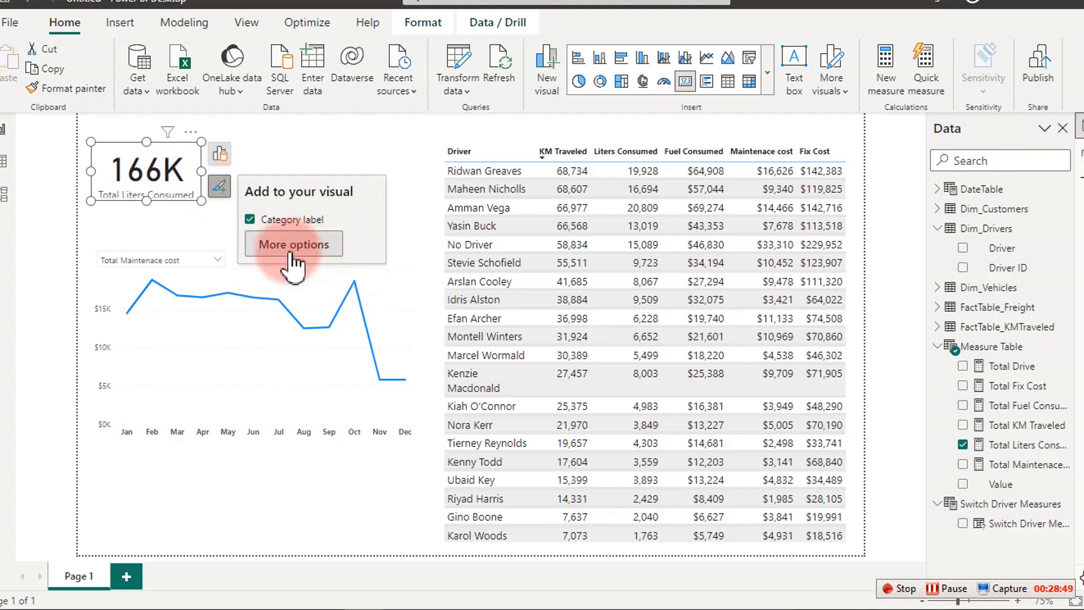
click(275, 244)
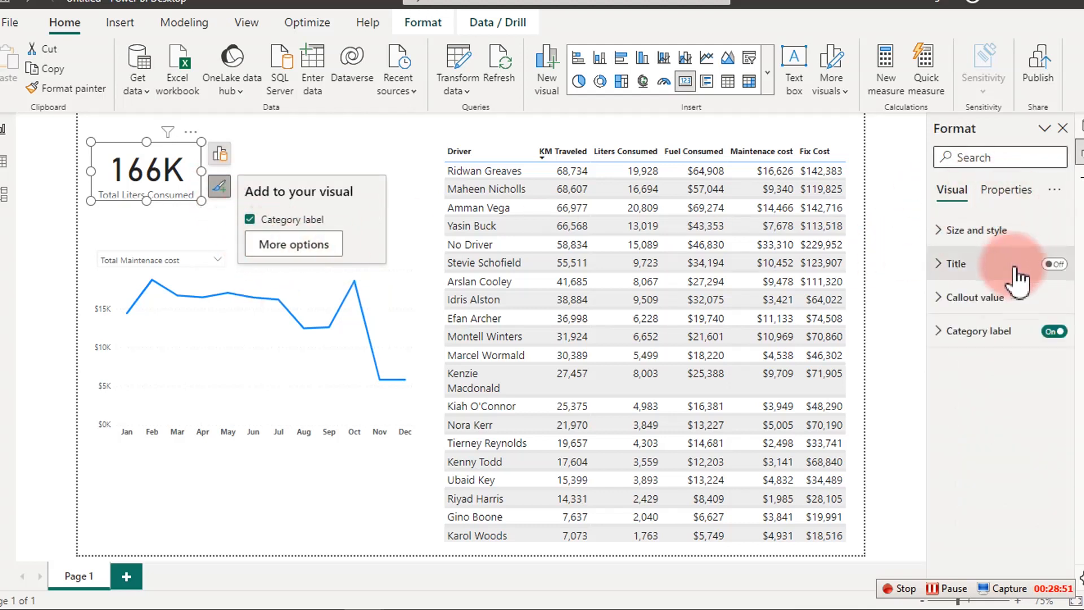
click(1009, 305)
click(1039, 351)
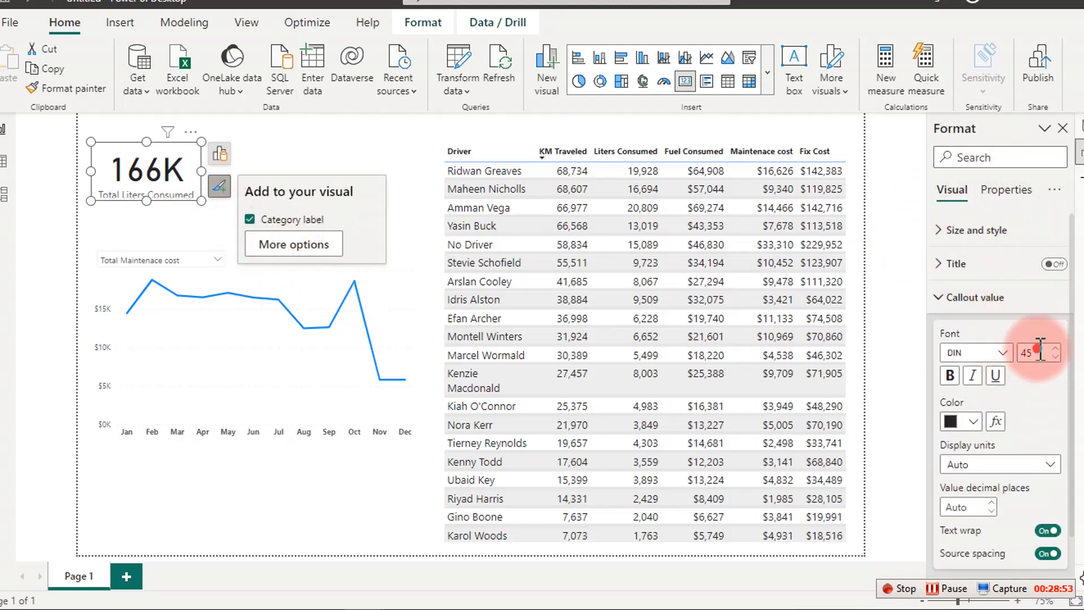
text(25)
drag(201, 171, 161, 171)
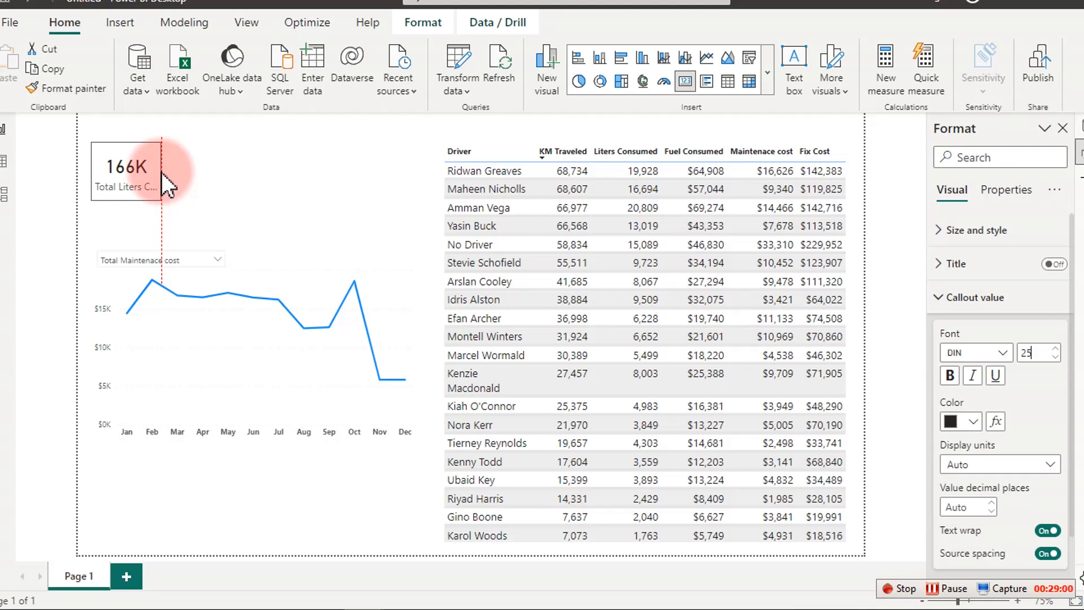
Turn off the background of the Total Liters Consumed card.
click(60, 70)
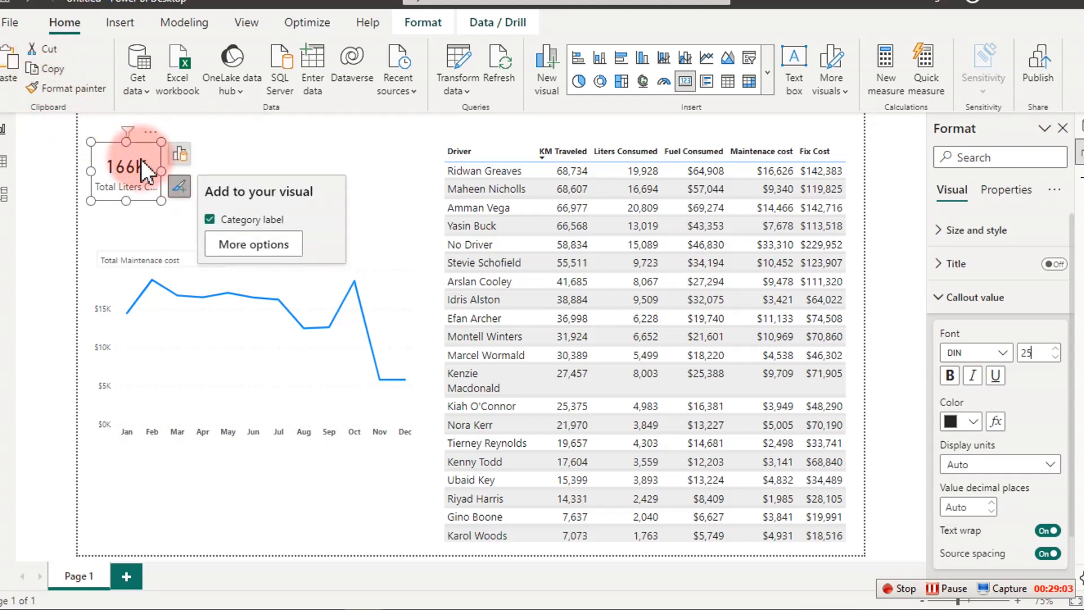
click(976, 233)
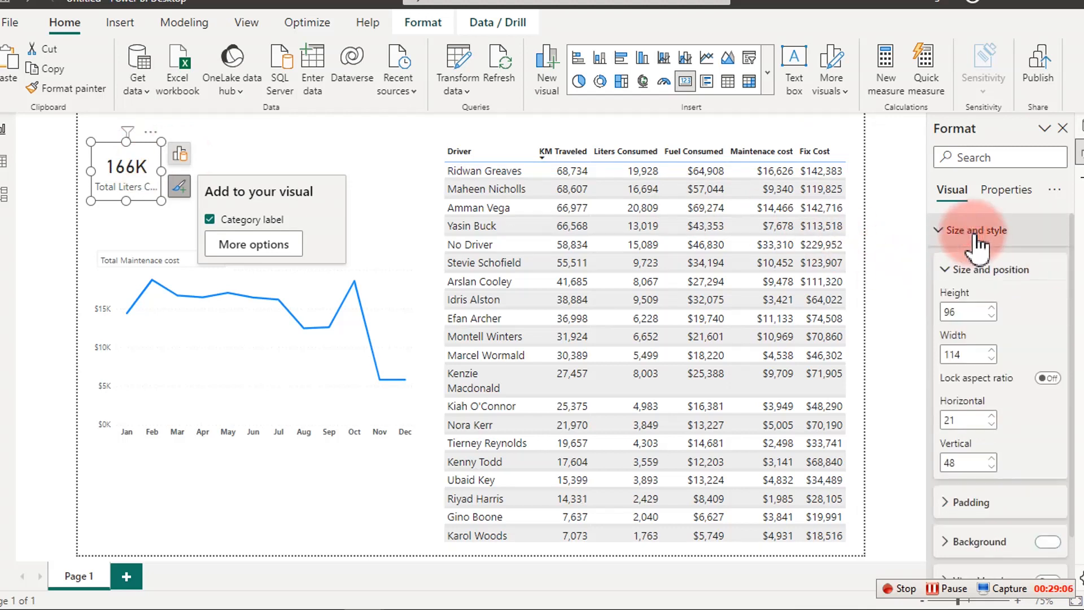
click(1050, 542)
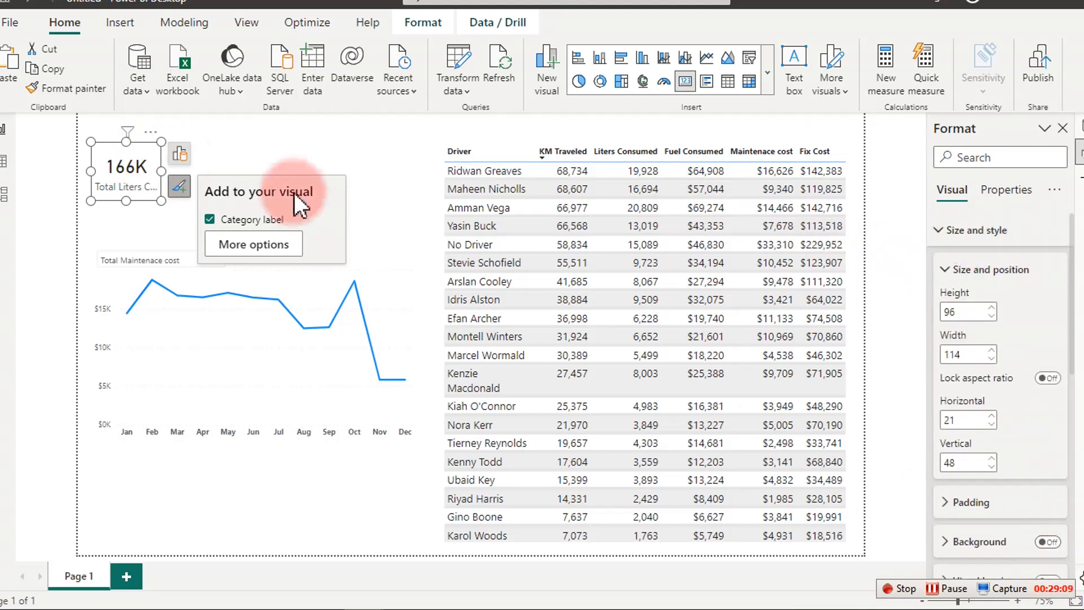
Duplicate the card and place the copy to the right of the original, level with it, at about horizontal 193, vertical 48.
click(42, 73)
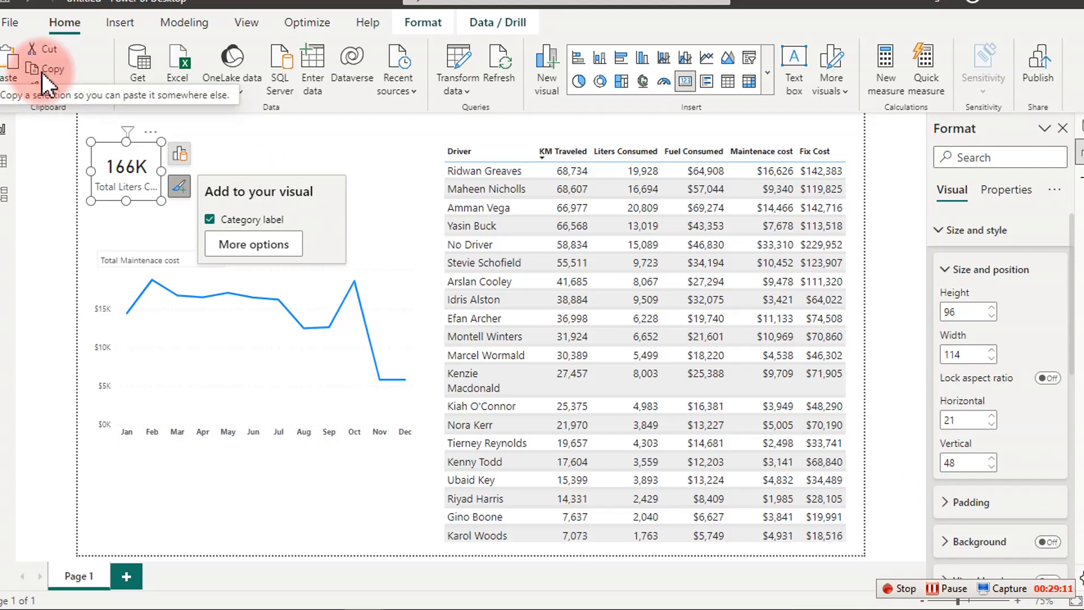
click(12, 63)
click(151, 161)
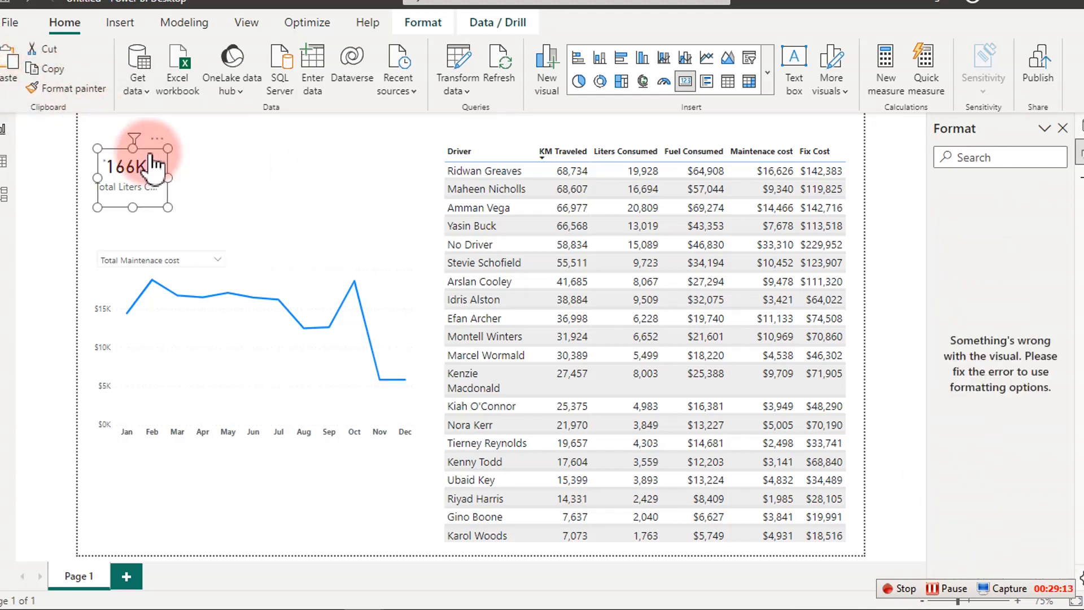
drag(156, 135, 259, 135)
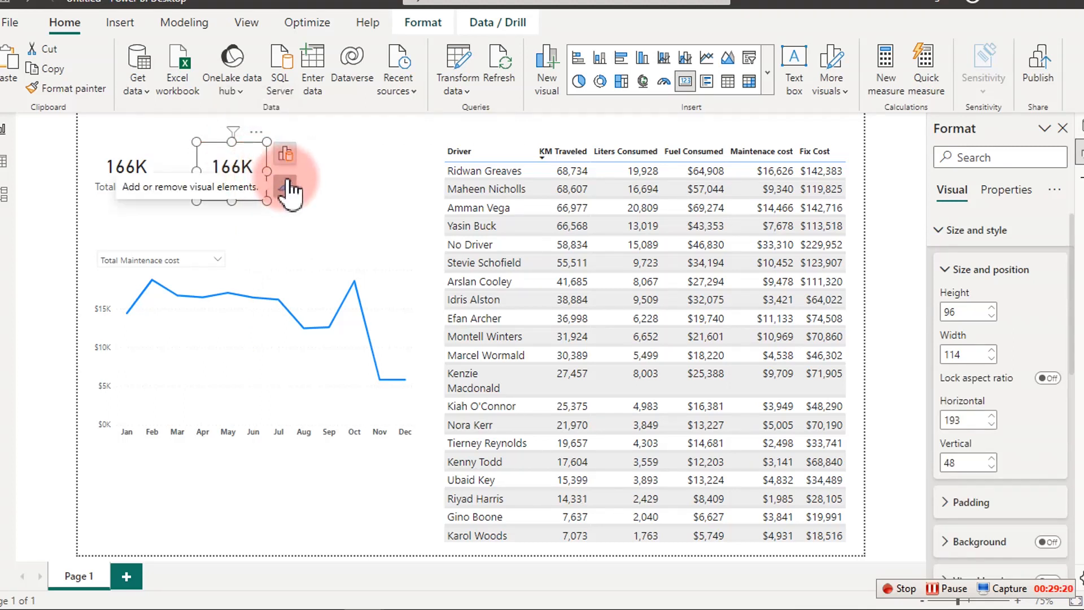
Replace the field of the duplicated card with the Total Drive measure.
click(285, 154)
click(427, 279)
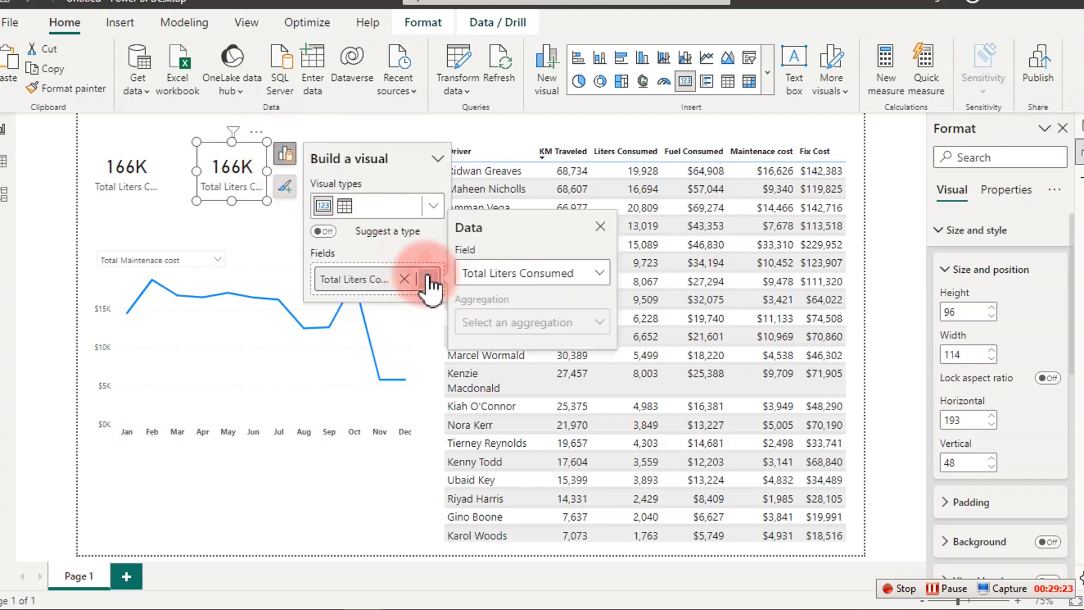
click(585, 274)
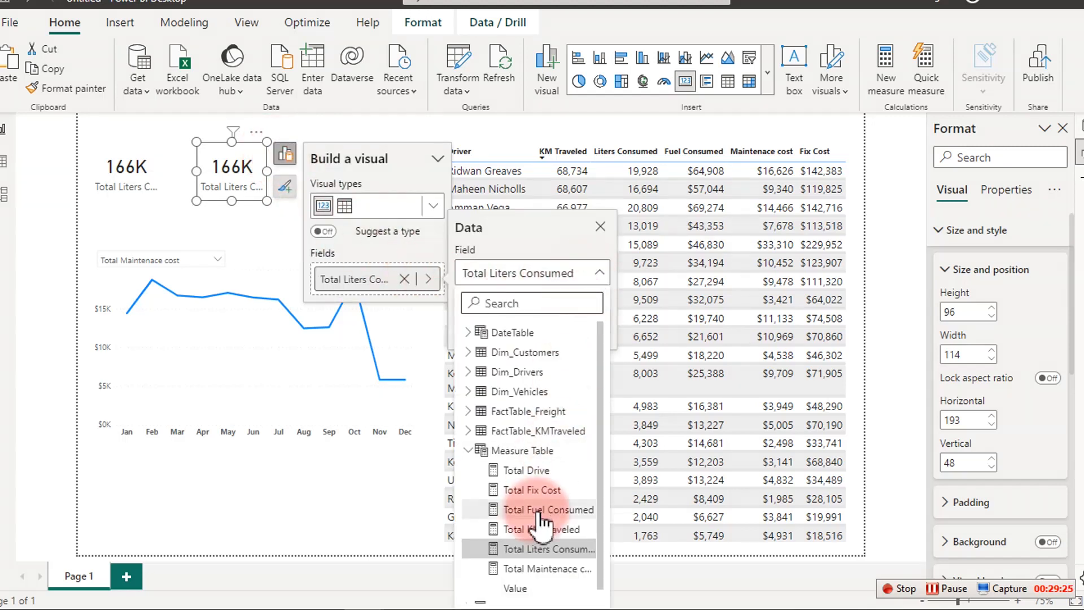
click(553, 471)
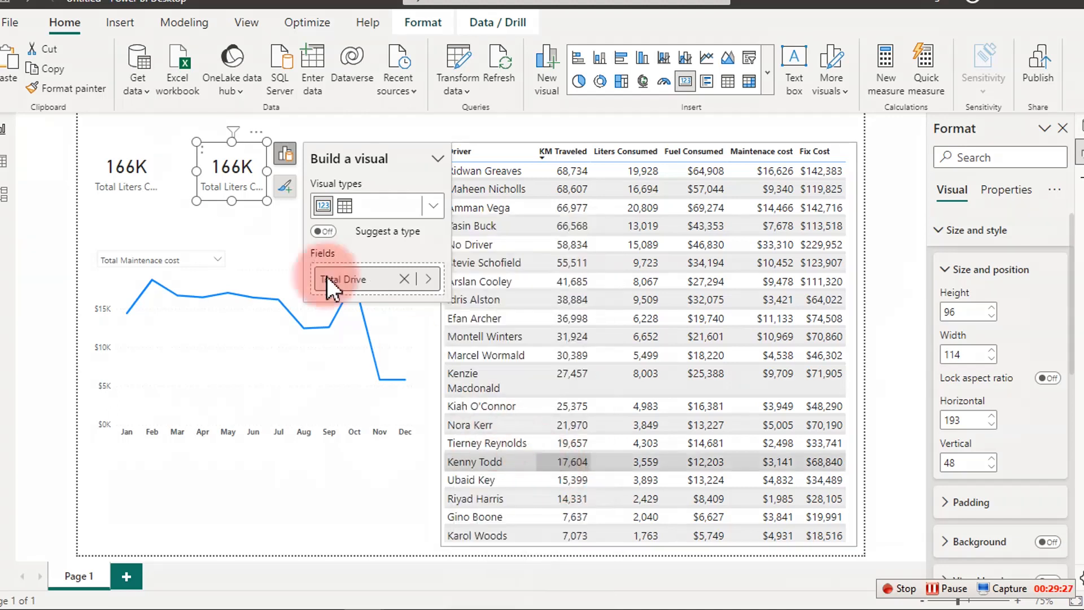
Add another copy of the Total Liters Consumed card at about horizontal 358, vertical 48, and switch its field to Total KM Traveled.
click(16, 62)
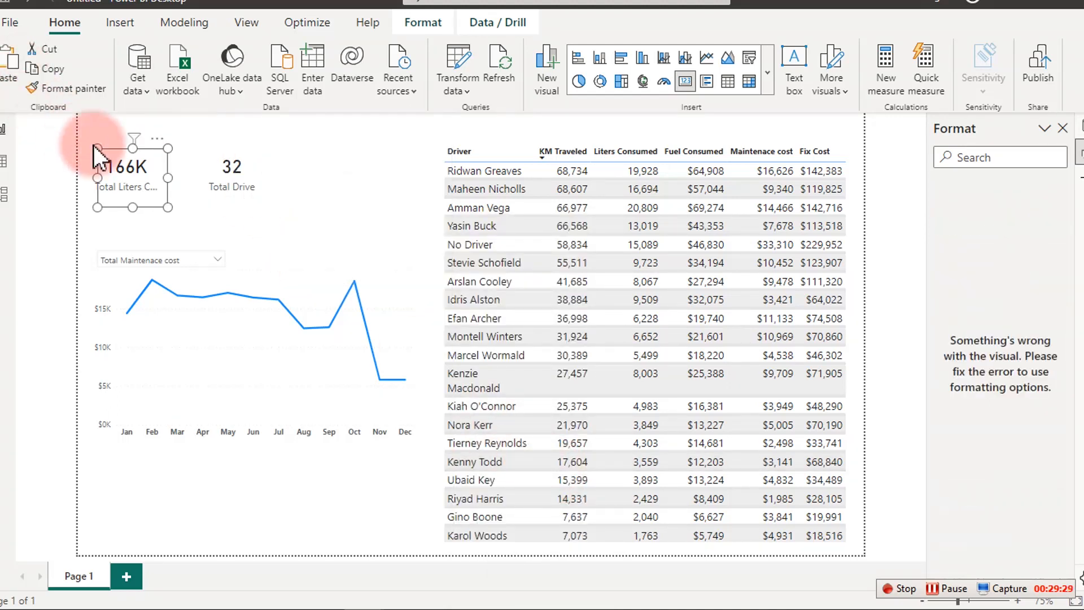
drag(319, 163, 343, 164)
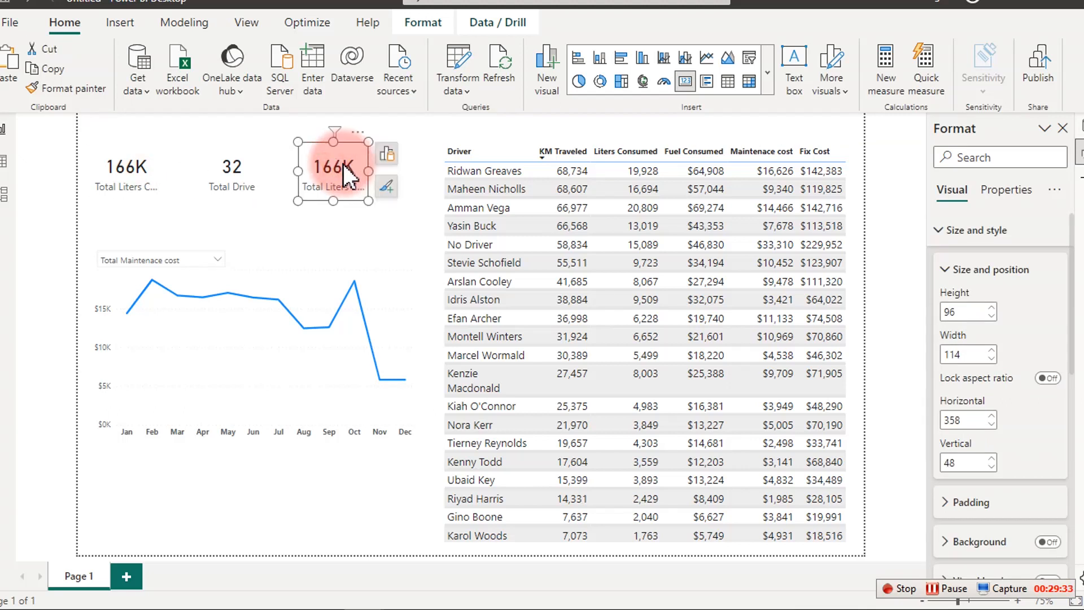
click(387, 160)
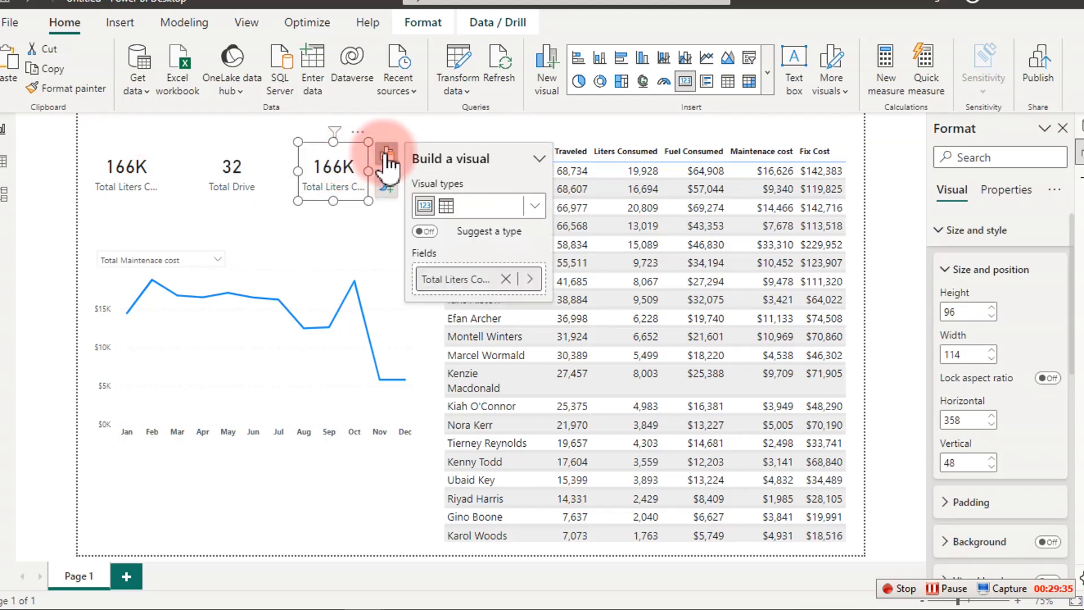
click(511, 280)
click(529, 279)
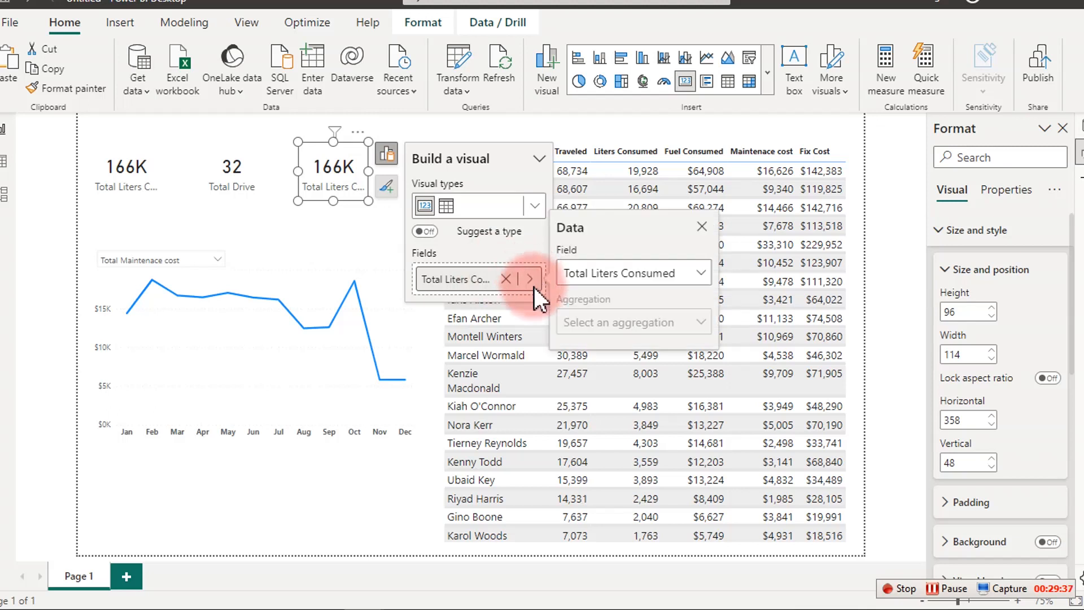
click(627, 273)
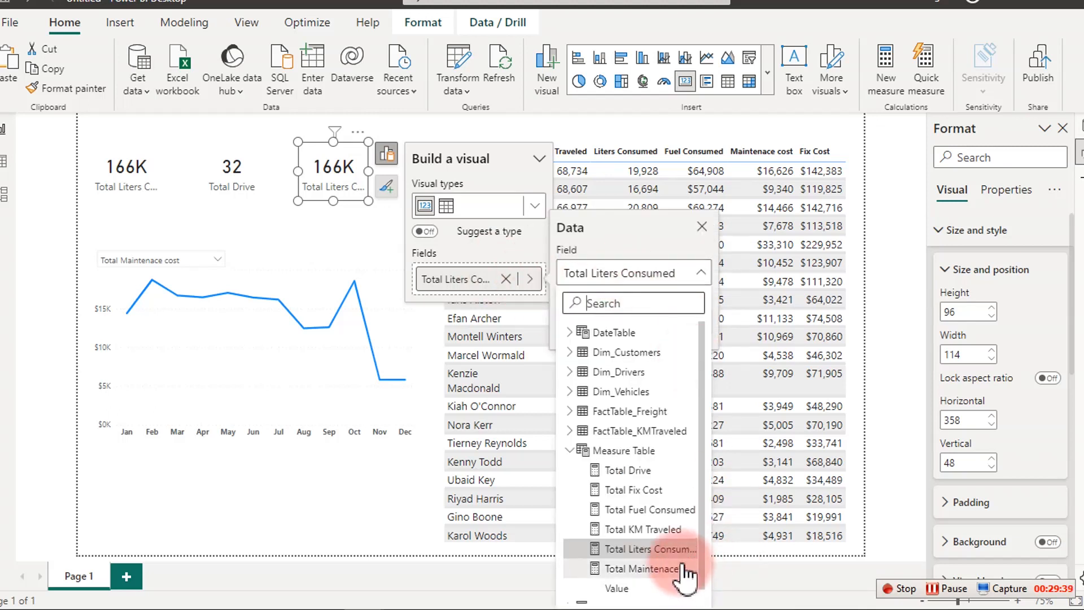
click(671, 530)
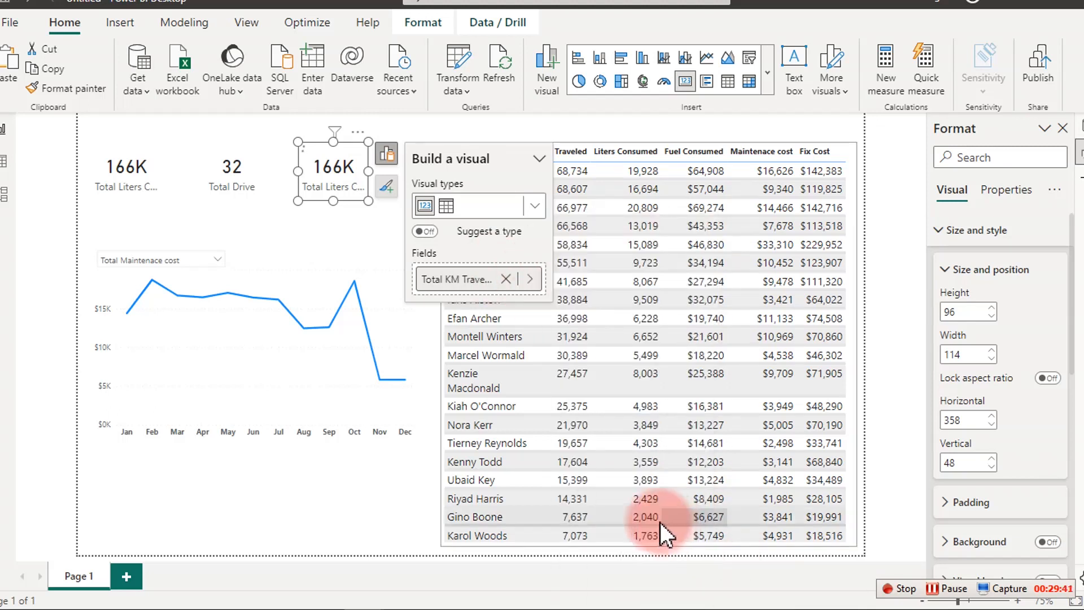
click(140, 181)
ctrl+click(233, 171)
ctrl+click(334, 169)
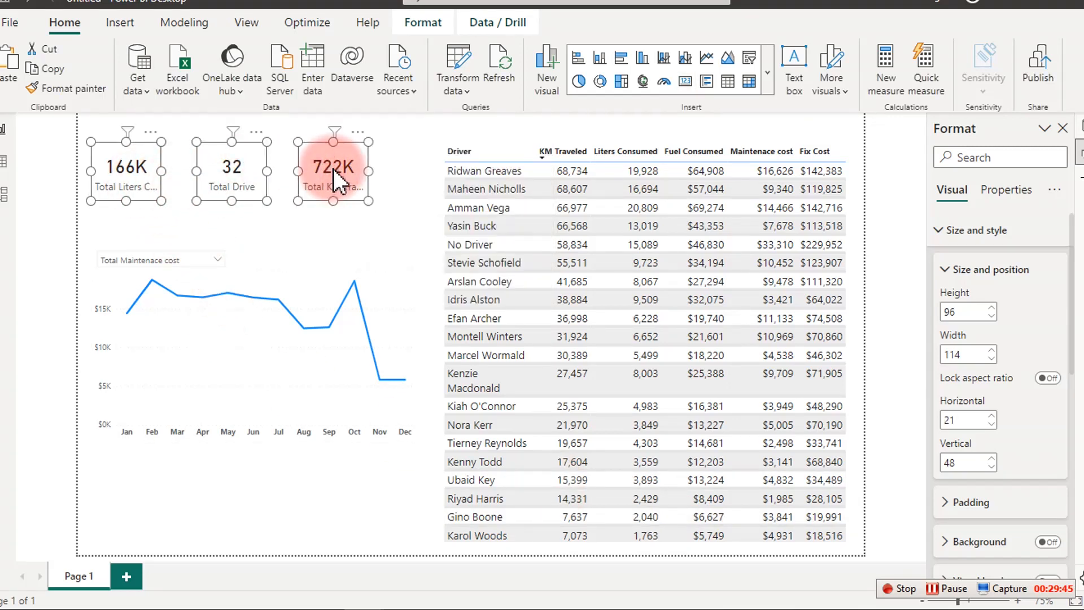
click(398, 198)
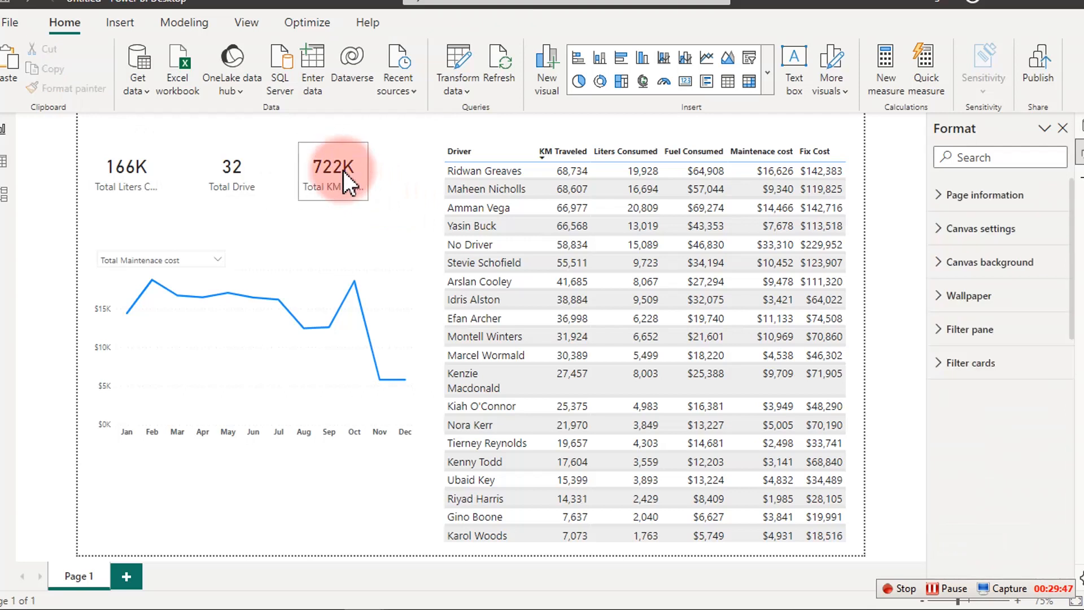
Move the three cards down to about vertical 69, with the KM card flush with the line chart's right edge and the Drive card between.
drag(336, 169, 380, 182)
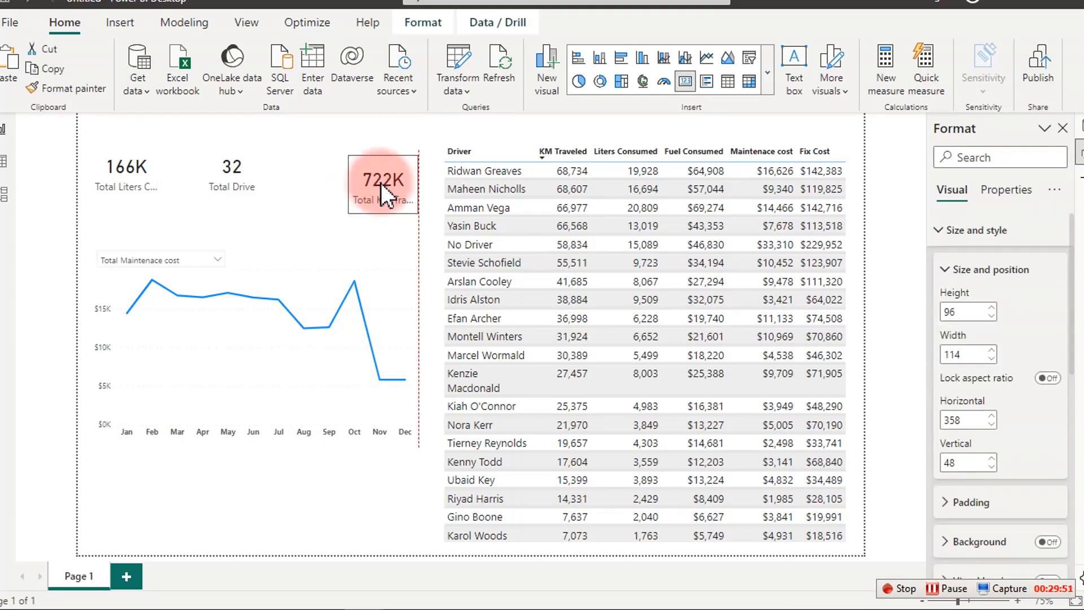
drag(217, 169, 271, 177)
drag(142, 165, 136, 182)
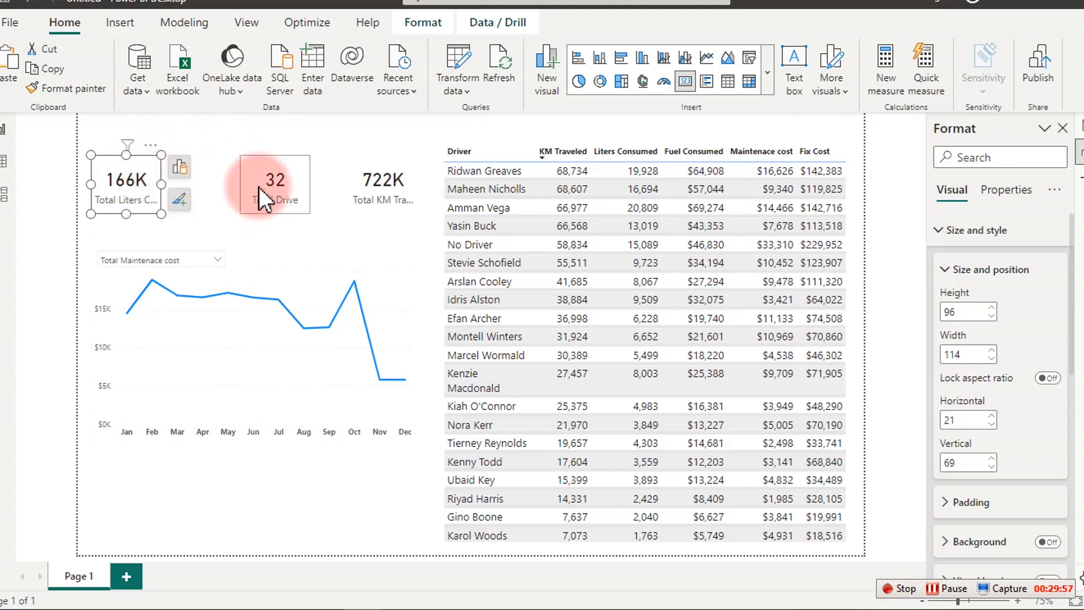
Distribute the three cards above the line chart horizontally.
ctrl+click(385, 175)
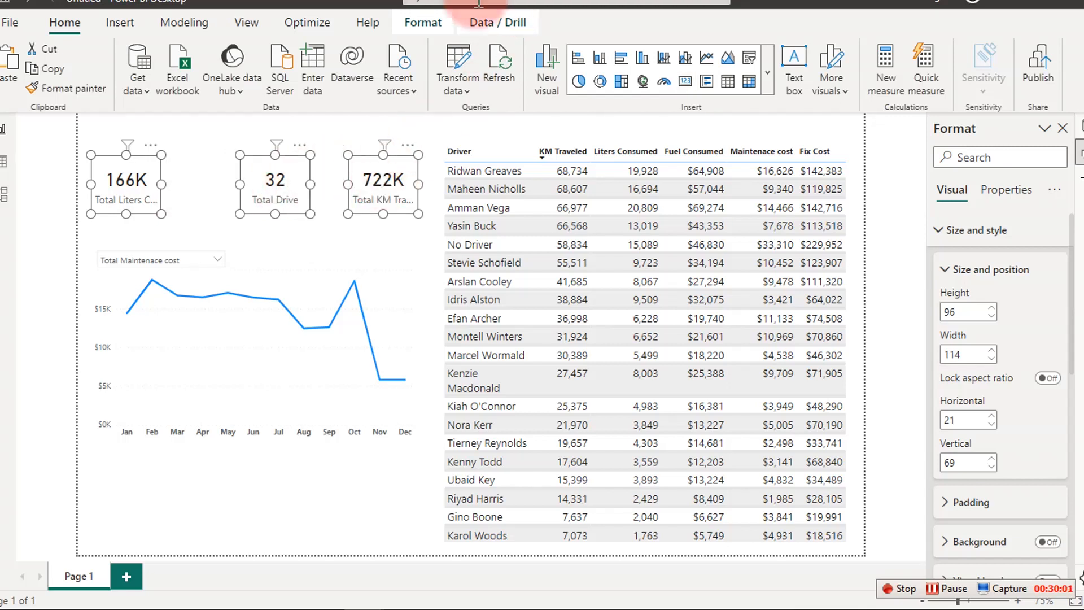
click(424, 24)
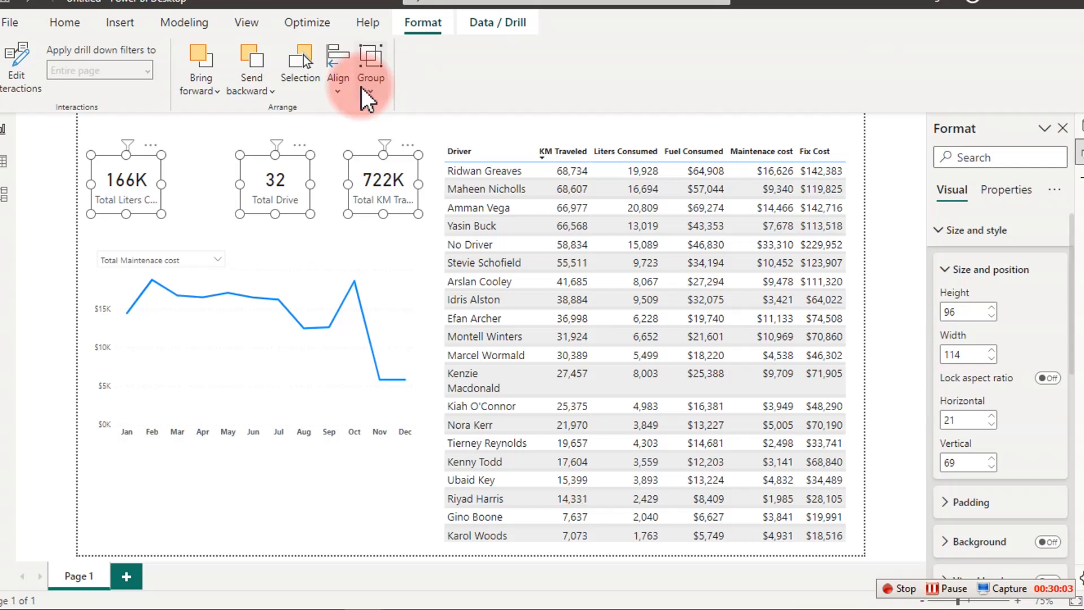
click(336, 93)
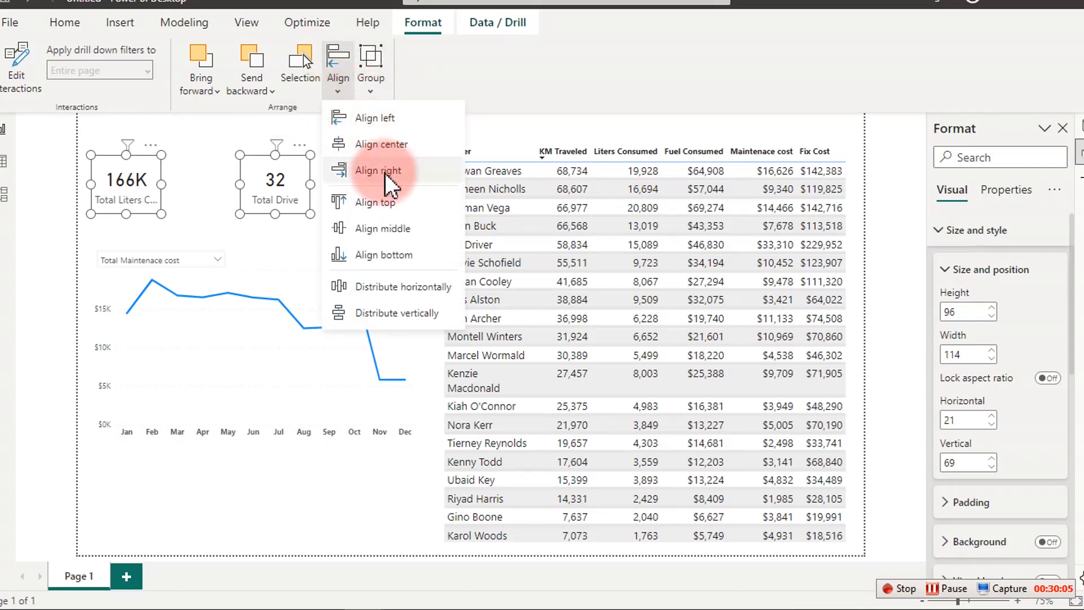
click(375, 290)
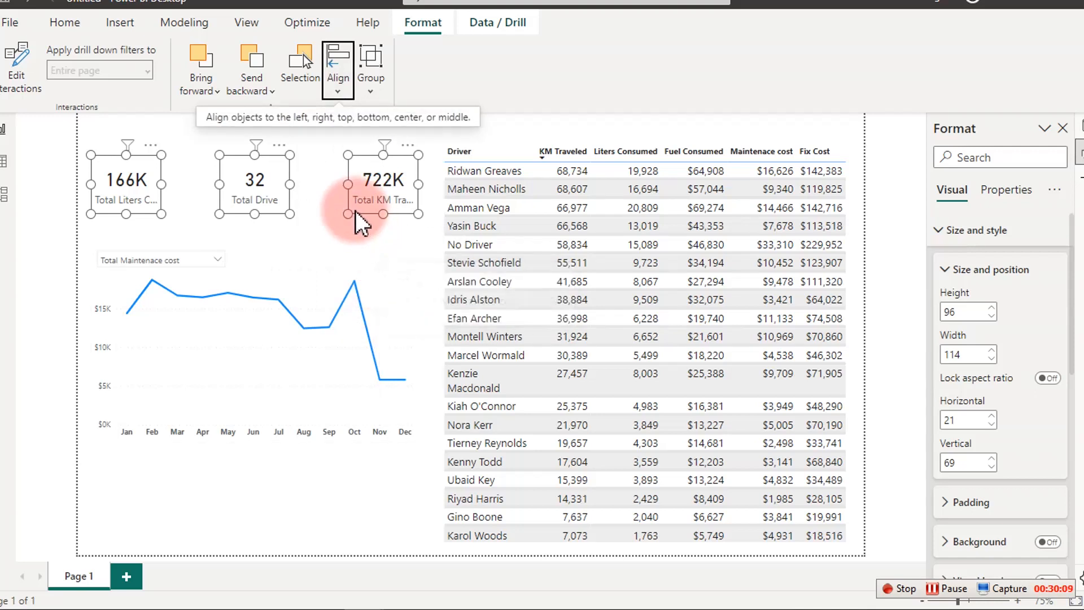
Duplicate the row of three cards and place the copies below the line chart at about vertical 595.
click(321, 188)
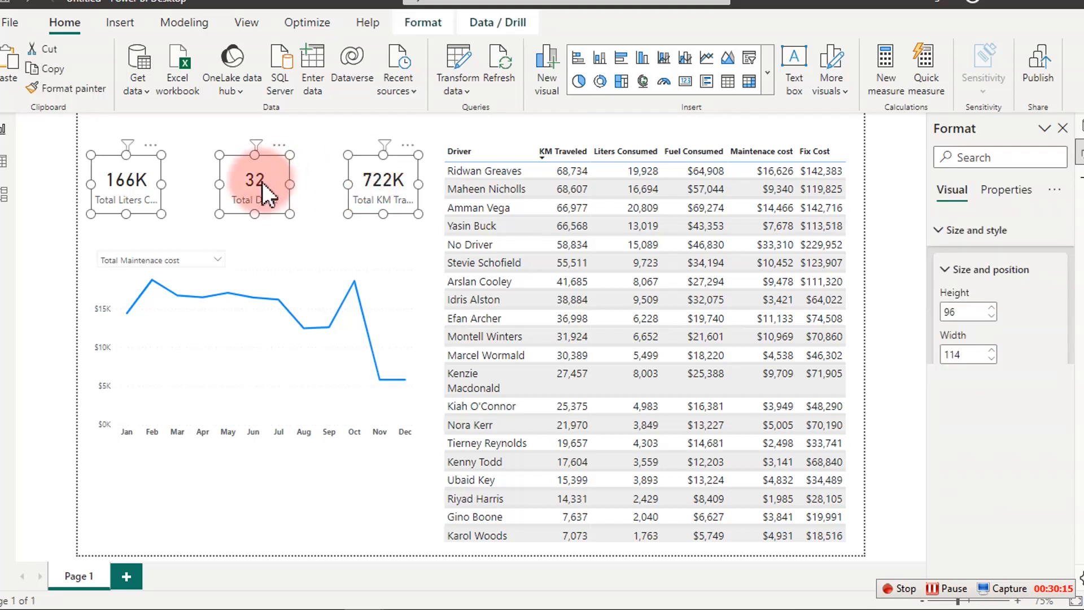
ctrl+click(397, 182)
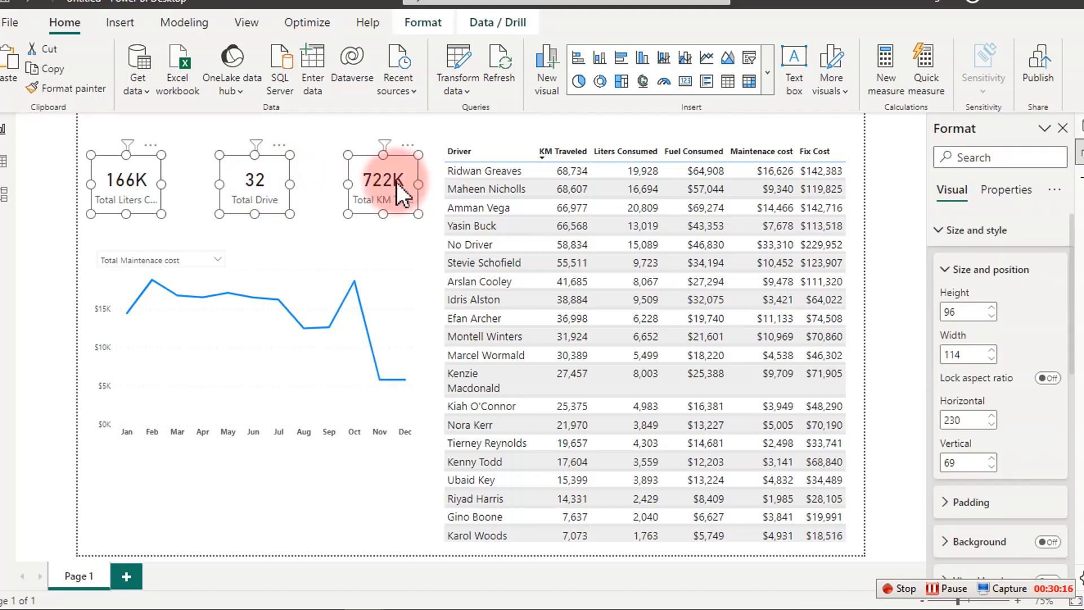
click(59, 68)
click(2, 65)
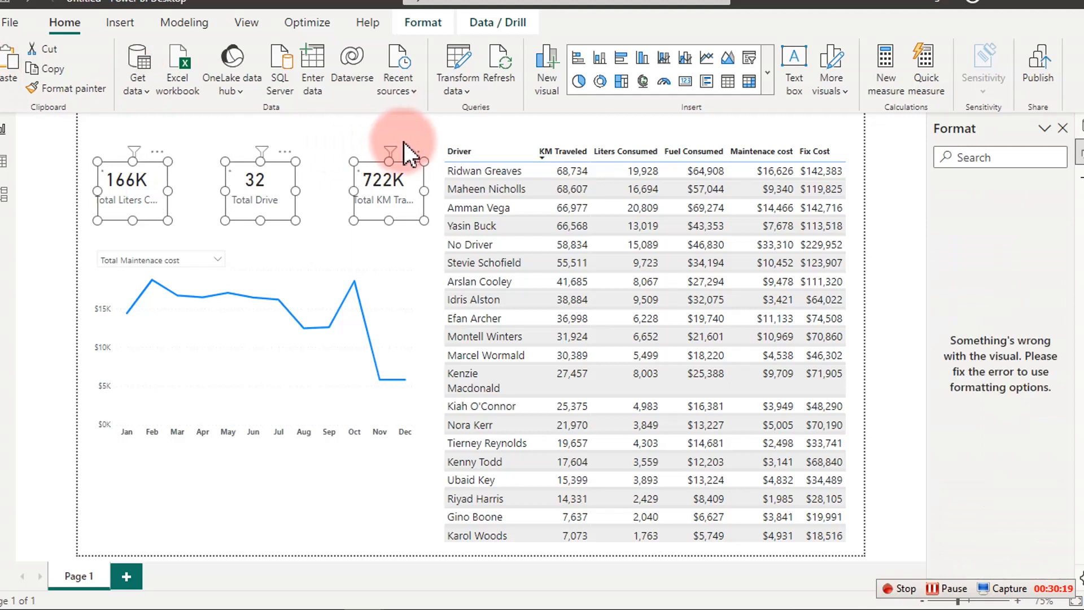
drag(418, 401, 413, 469)
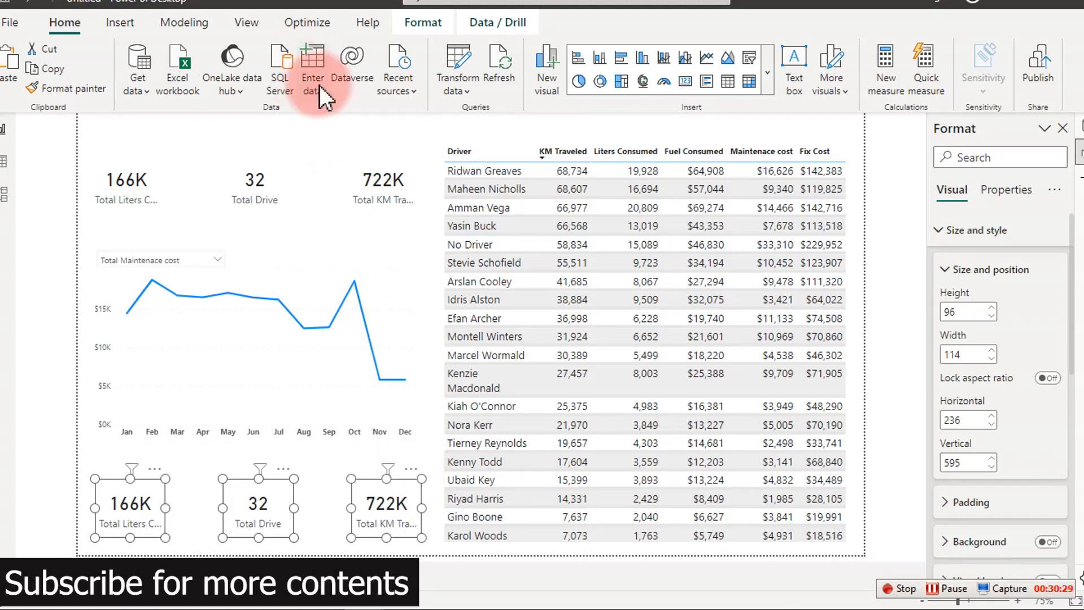
click(335, 127)
Change the field of the first card in the lower row to Total Fix Cost.
click(126, 507)
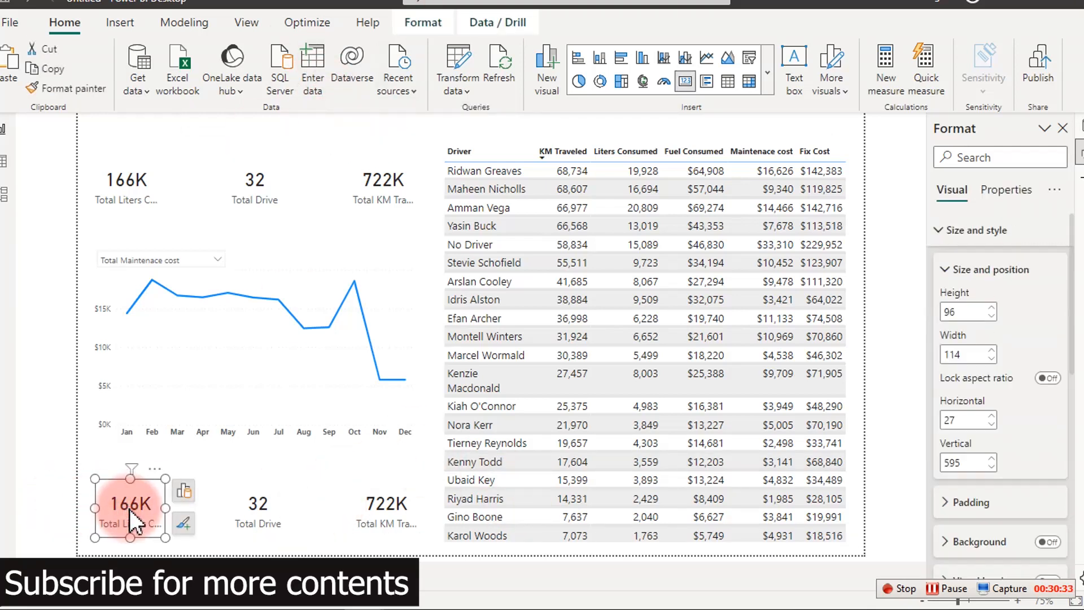
click(185, 492)
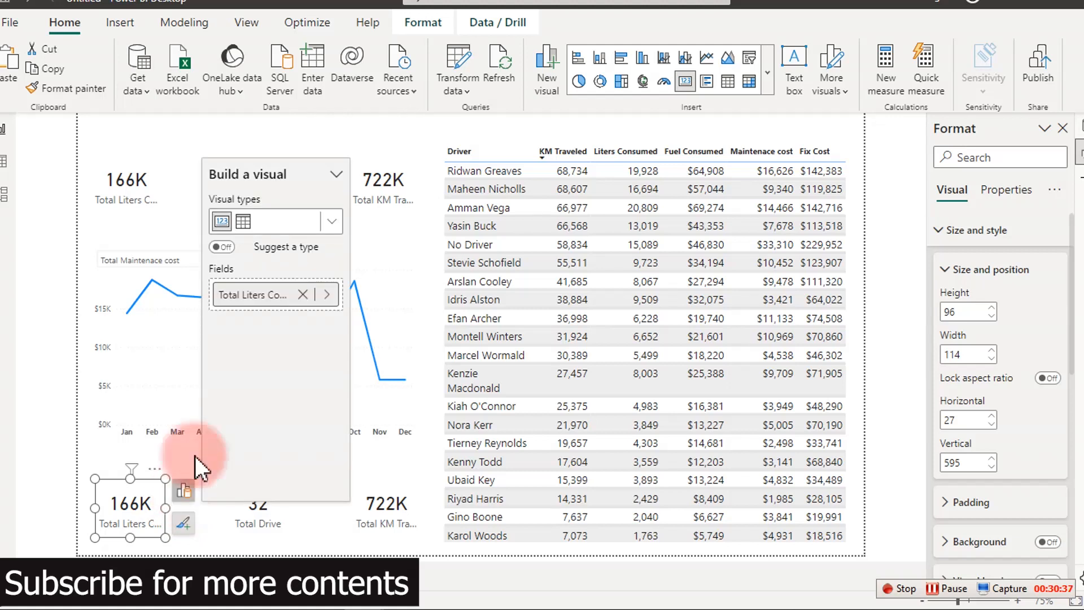
click(316, 290)
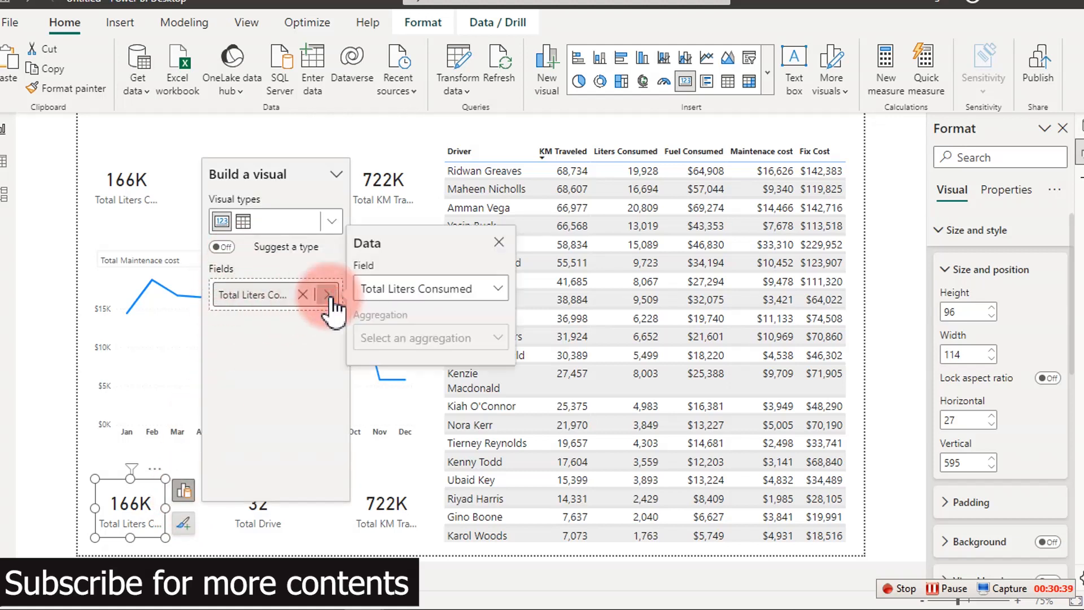
click(454, 291)
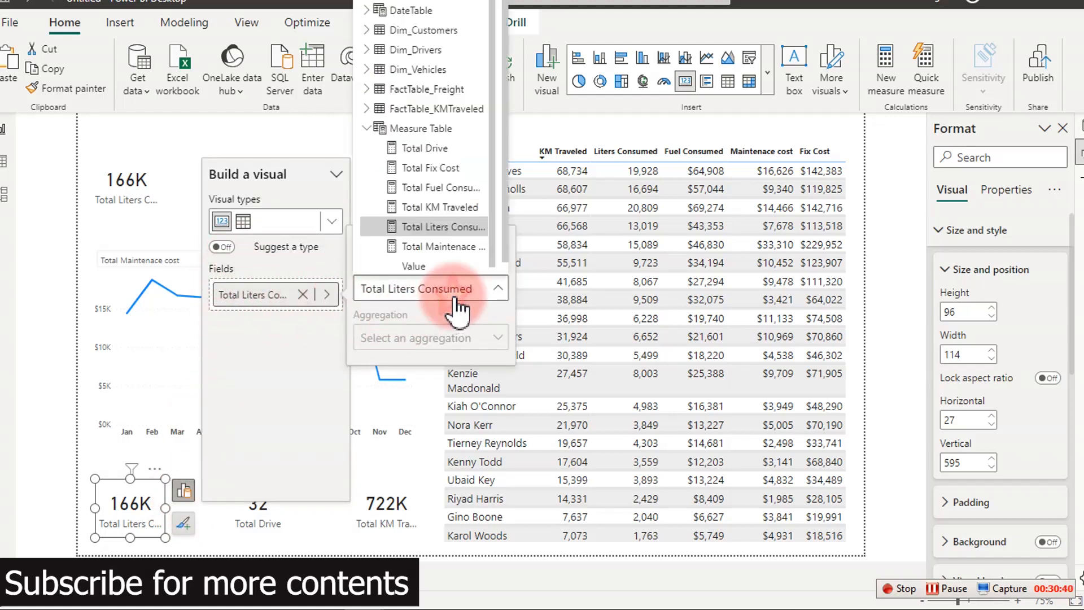
click(449, 170)
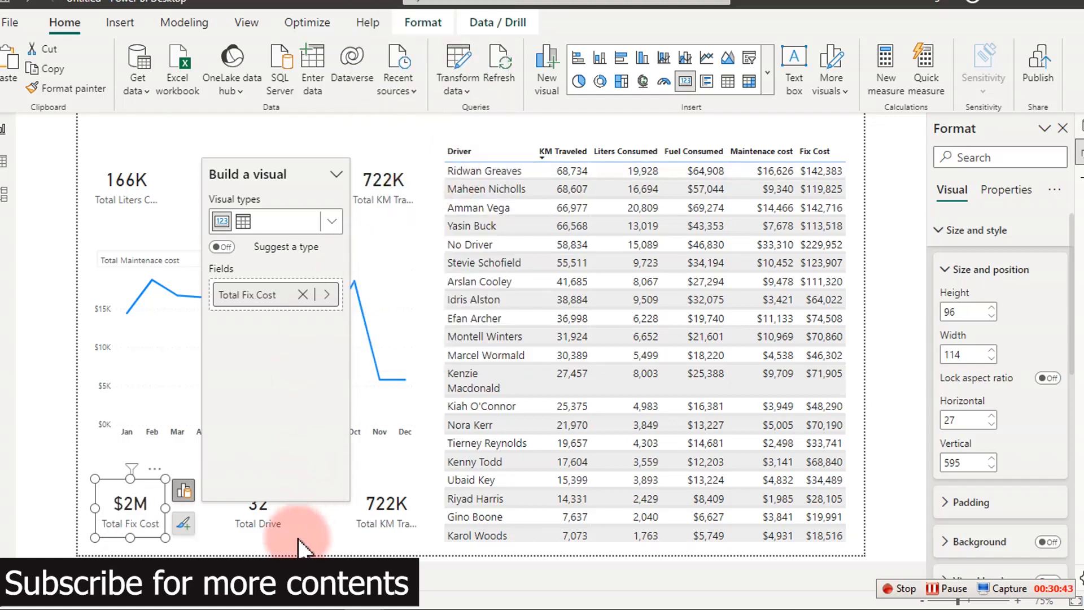
Change the field of the middle card in the lower row to Total Liters Consumed.
click(256, 520)
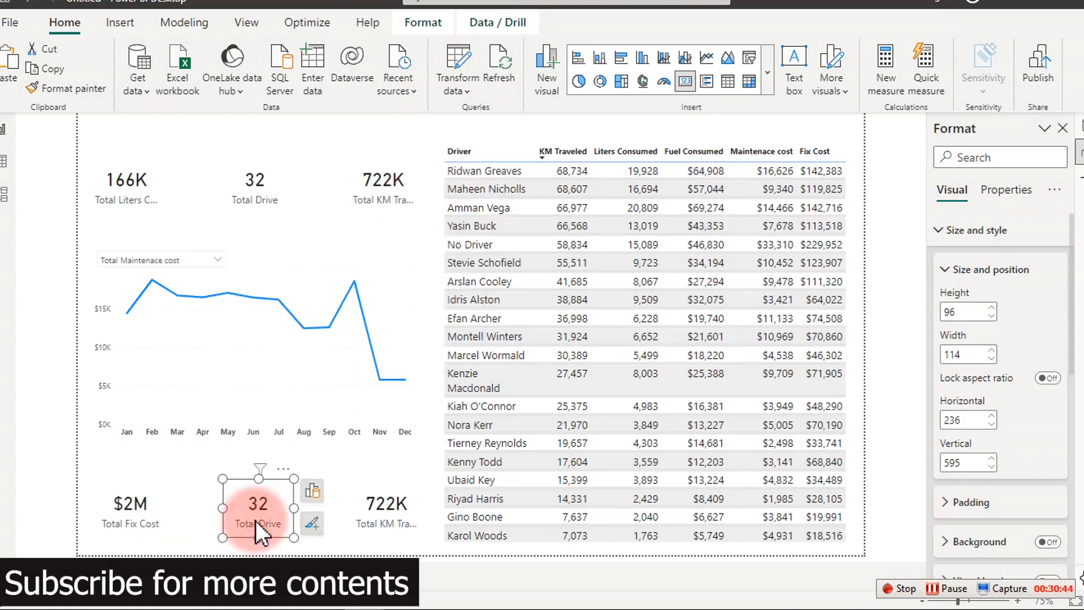
click(312, 490)
click(388, 307)
click(453, 296)
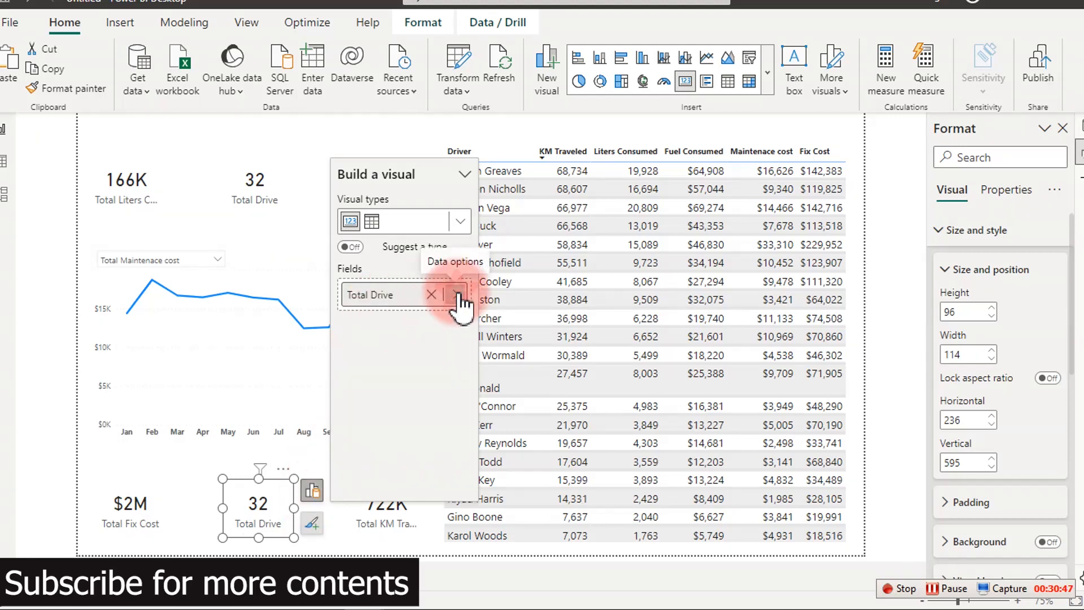
click(515, 291)
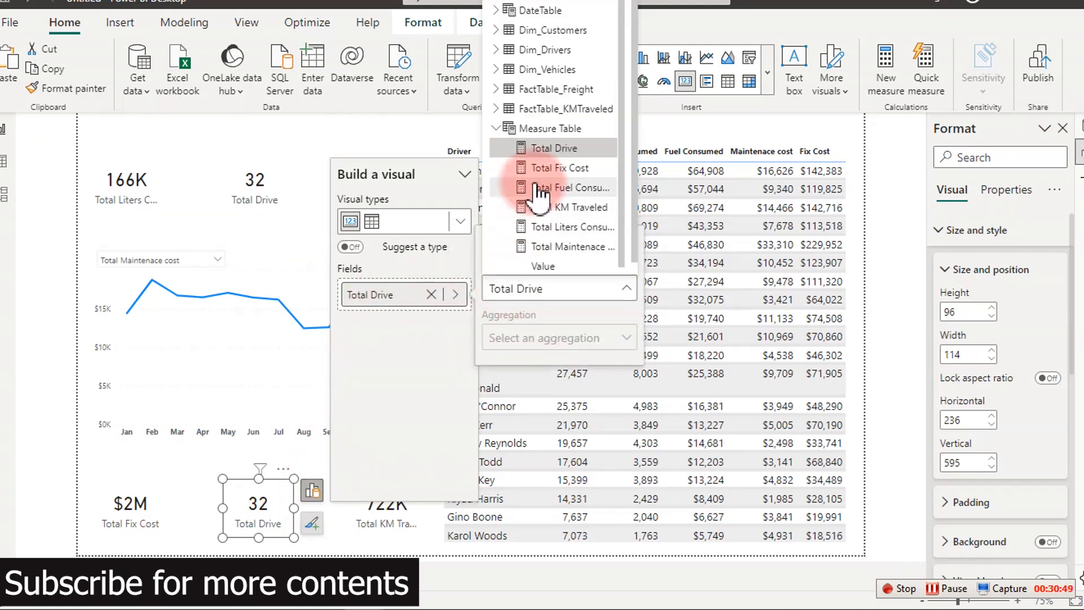
click(582, 232)
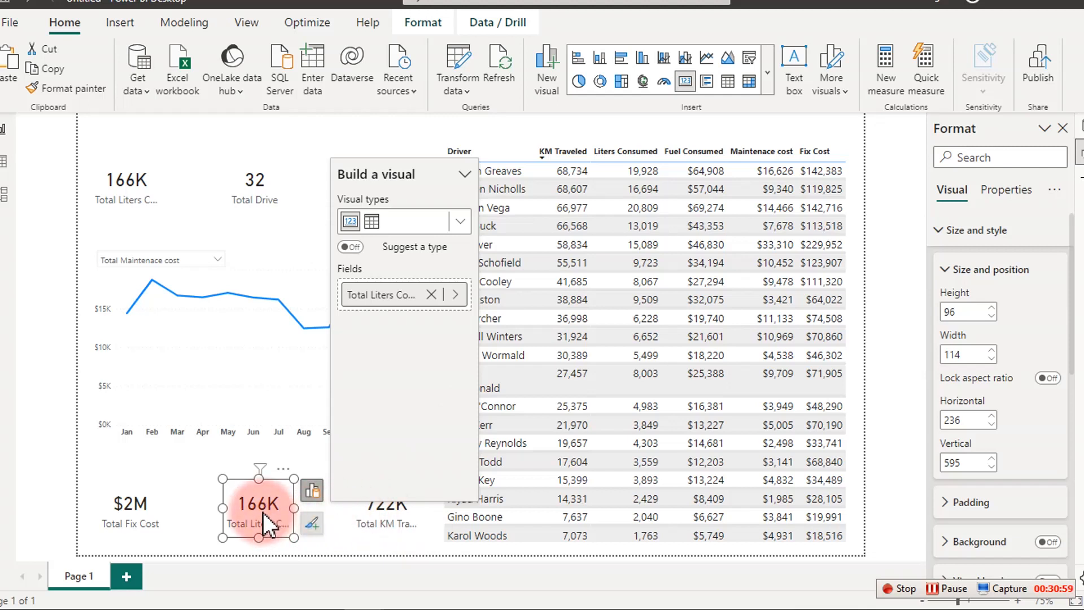
Change the field of the middle card in the lower row to Total Fuel Consumed.
click(384, 513)
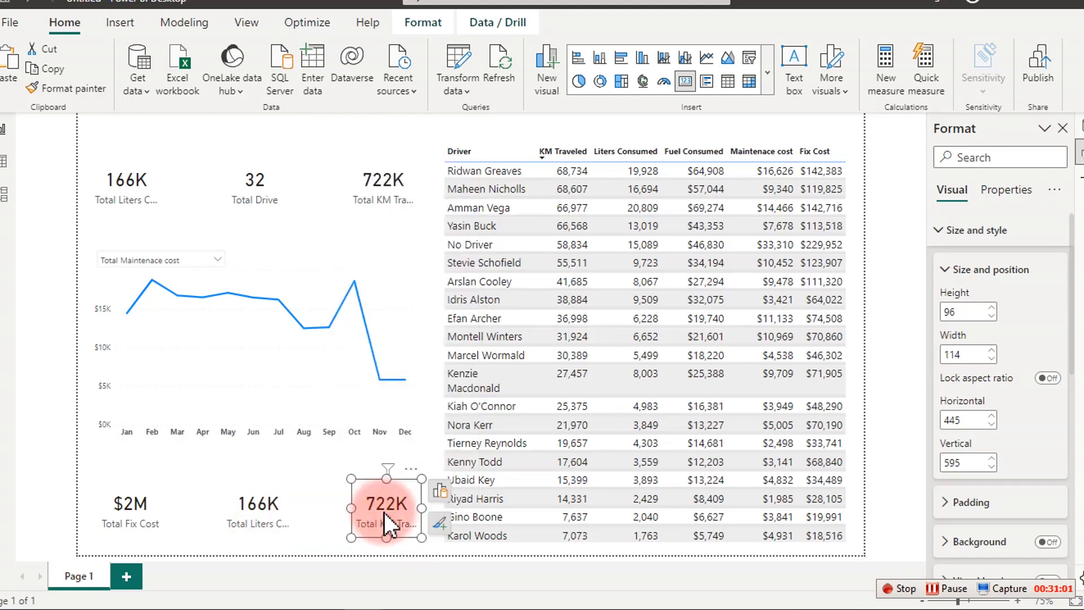
click(285, 507)
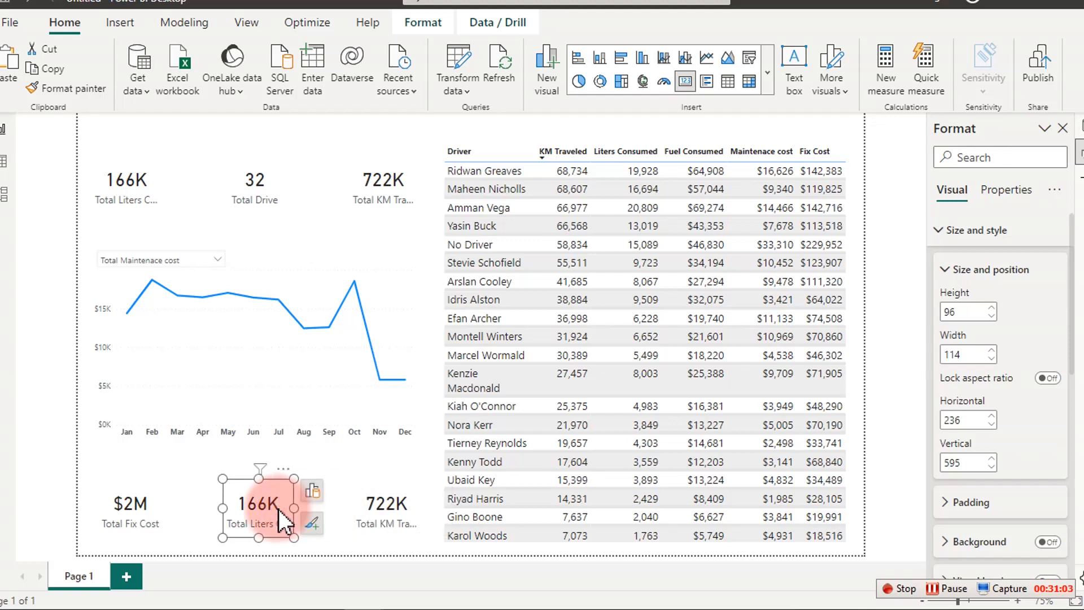
click(313, 490)
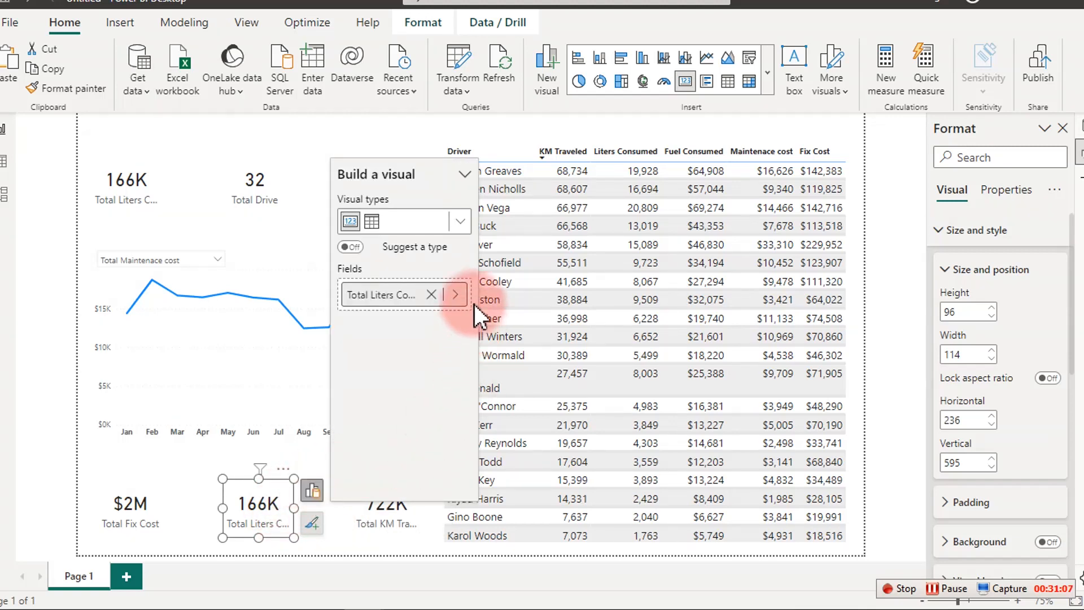
click(456, 294)
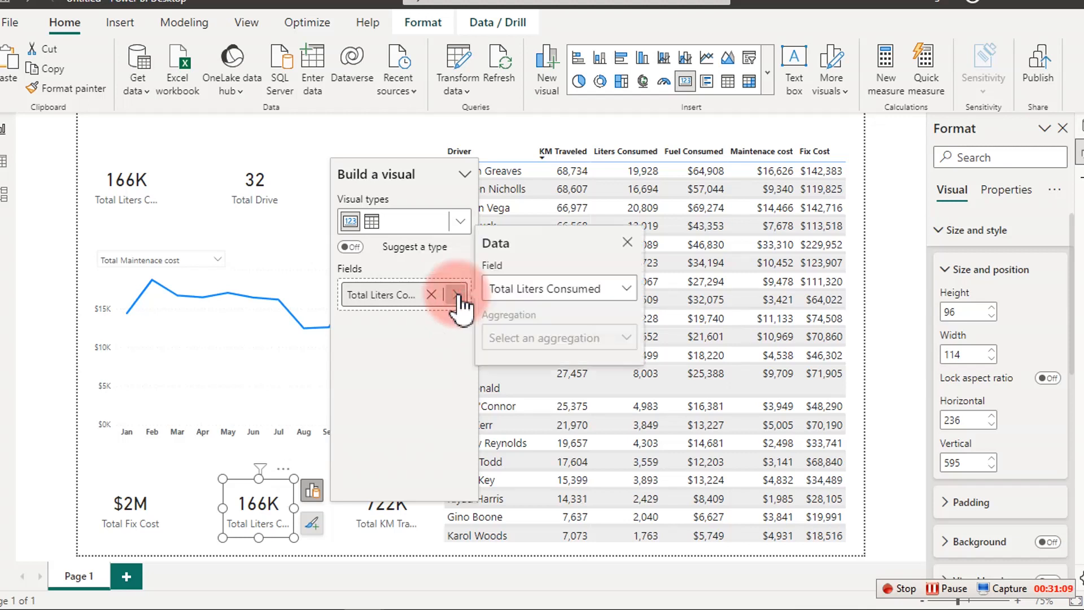
click(531, 293)
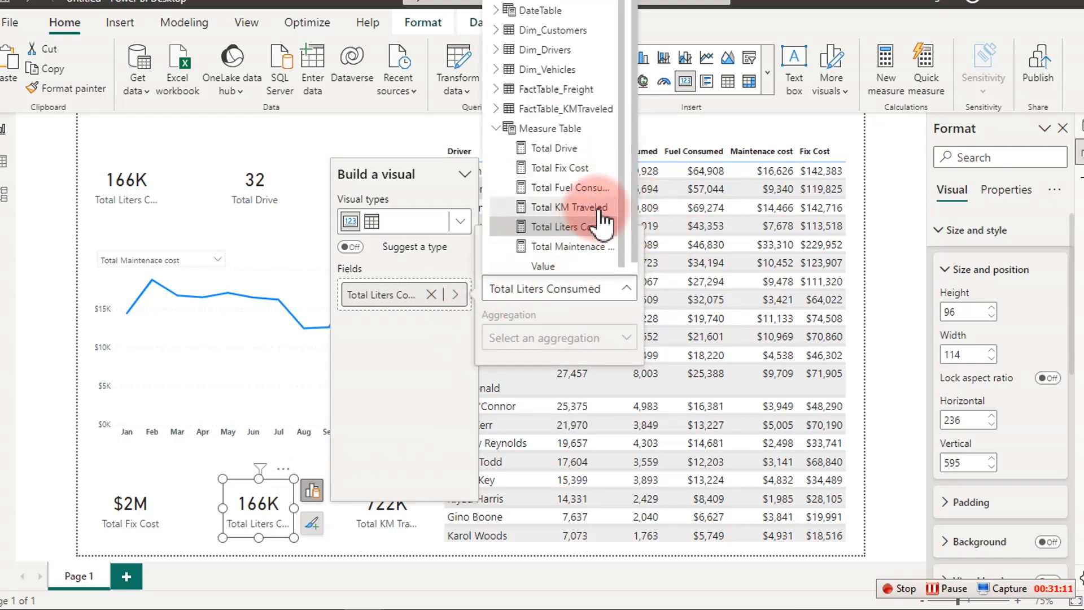
click(592, 186)
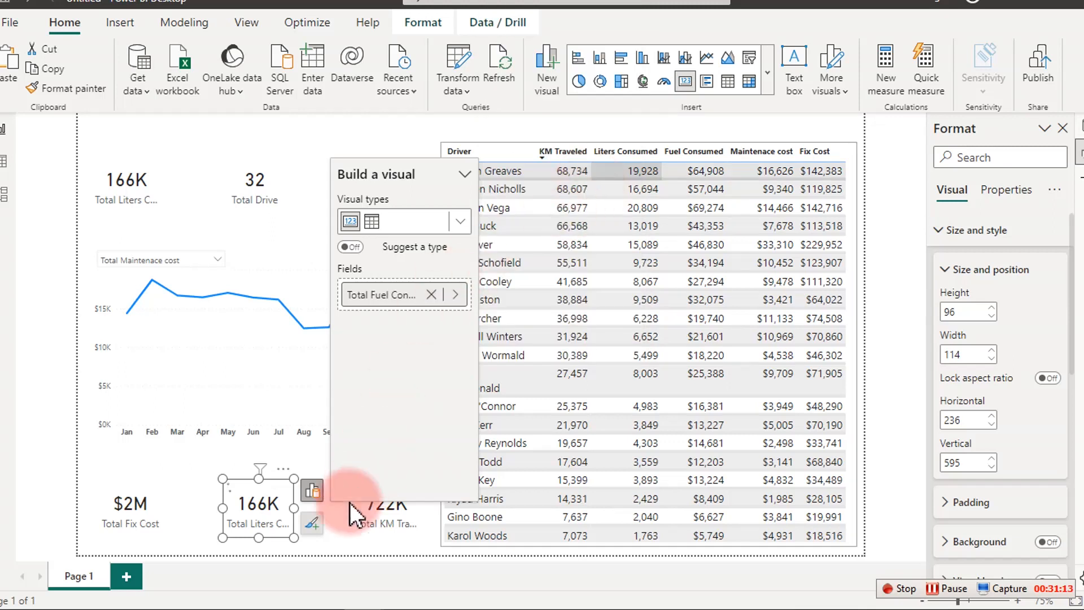
Replace the field of the third card in the lower row with Total Maintenace cost from the Measure Table.
click(391, 504)
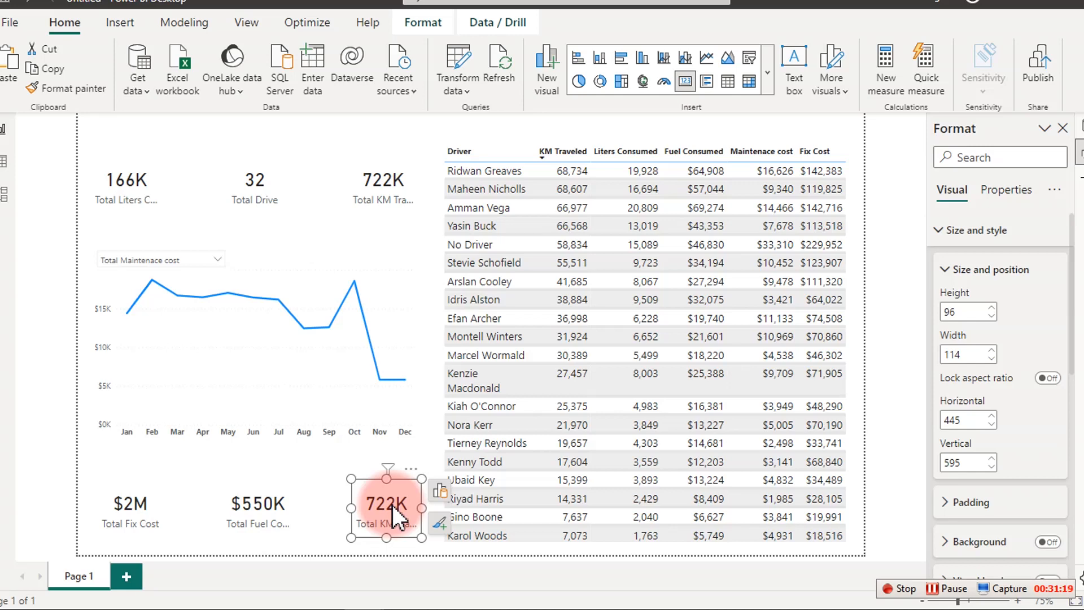
click(441, 492)
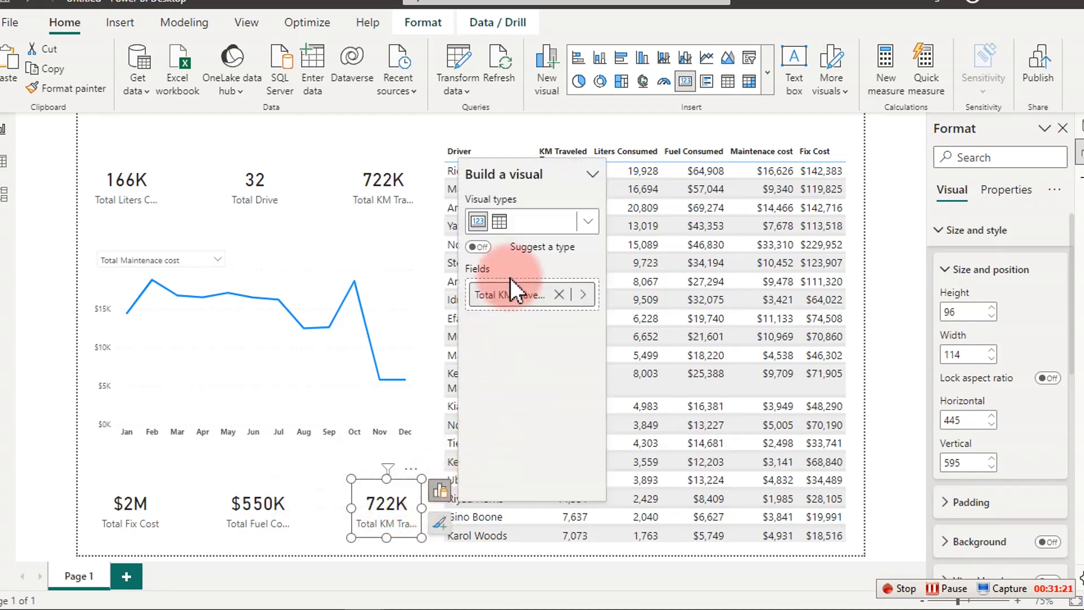
click(560, 294)
click(562, 295)
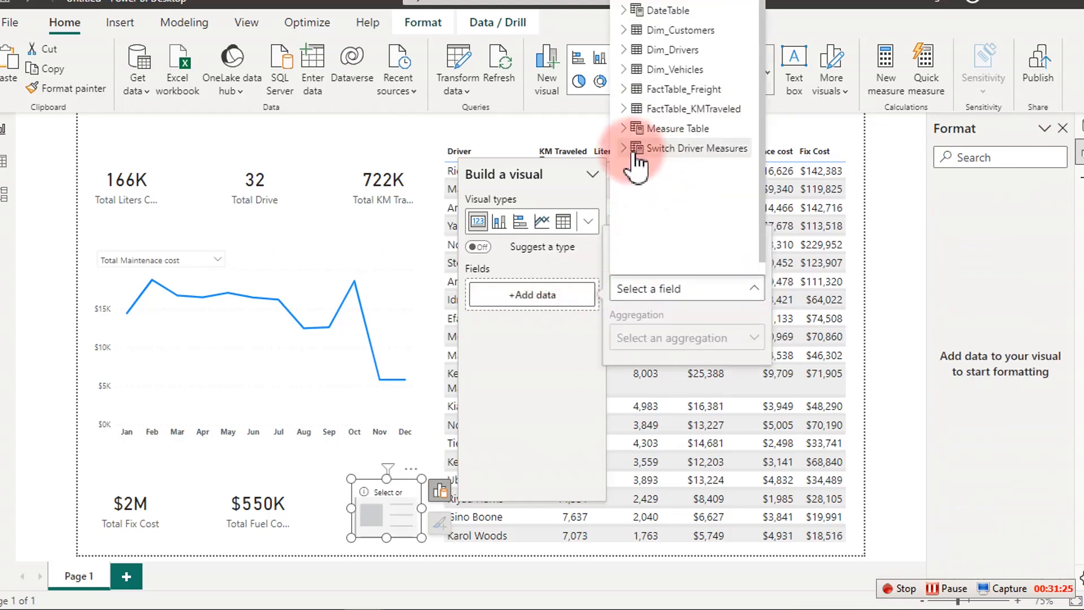
click(625, 130)
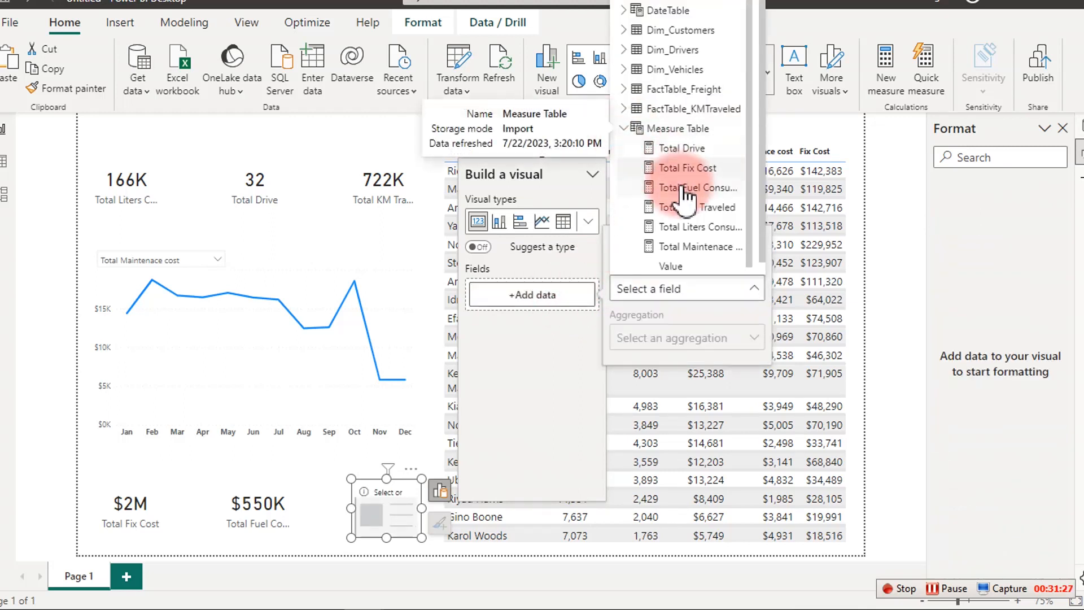
click(680, 248)
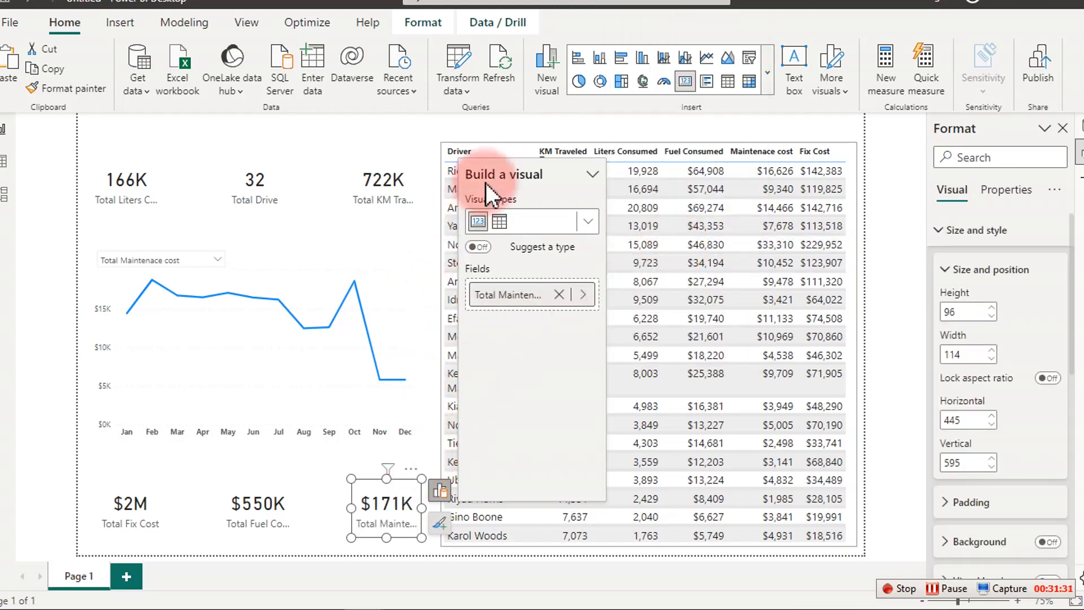
click(549, 124)
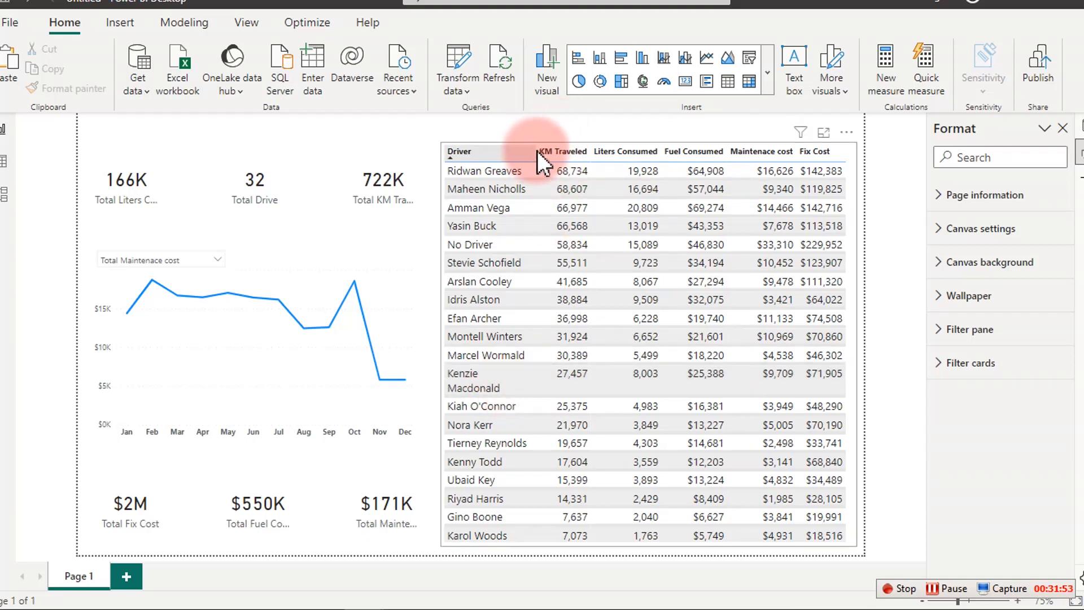
Widen the table's Driver column so every driver name fits on one line, and move the table down to about vertical 61.
drag(534, 150, 536, 151)
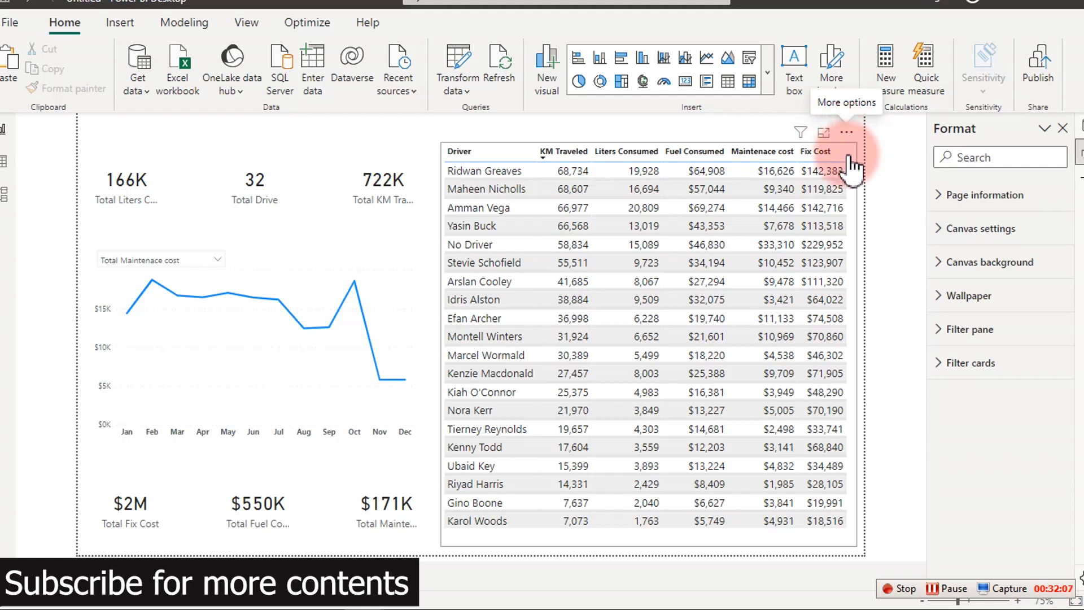
drag(842, 130, 844, 135)
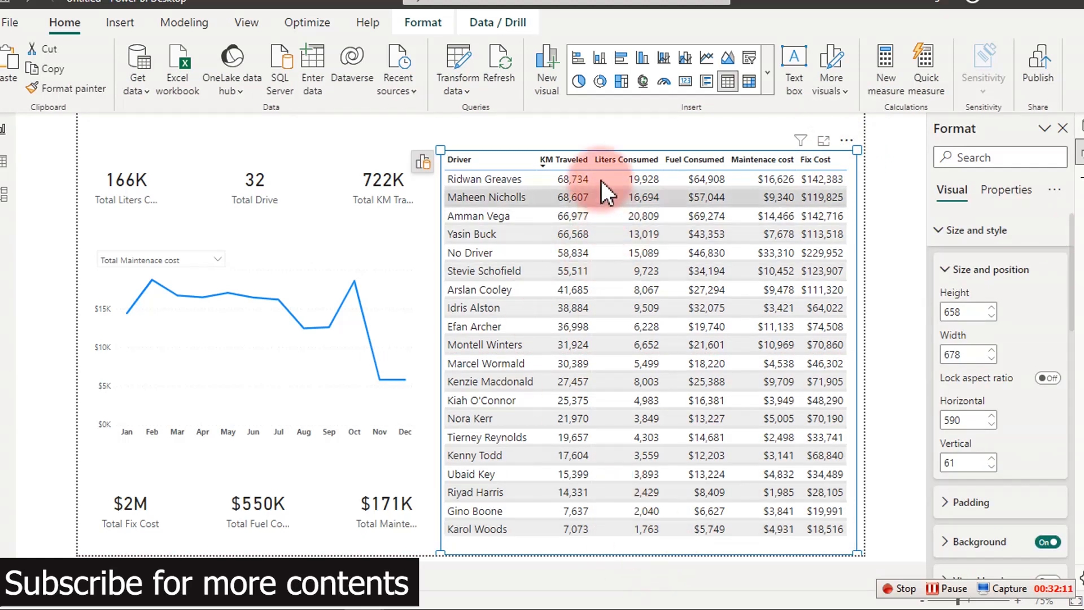
click(564, 134)
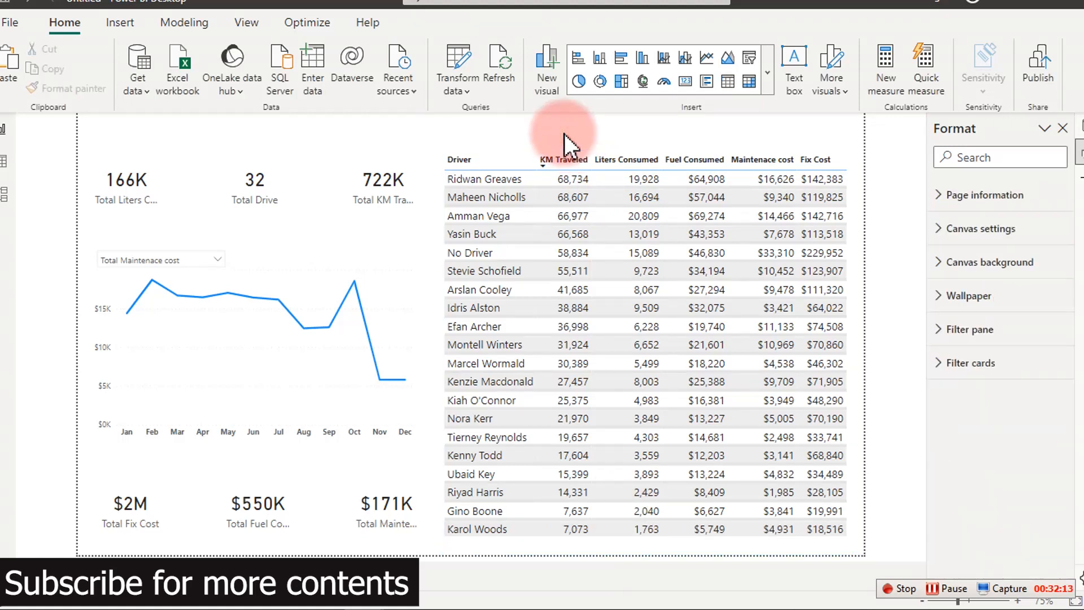
Capture the whole report page, from its upper-left to its lower-right corner, with the Snipping Tool.
mouse_move(368, 608)
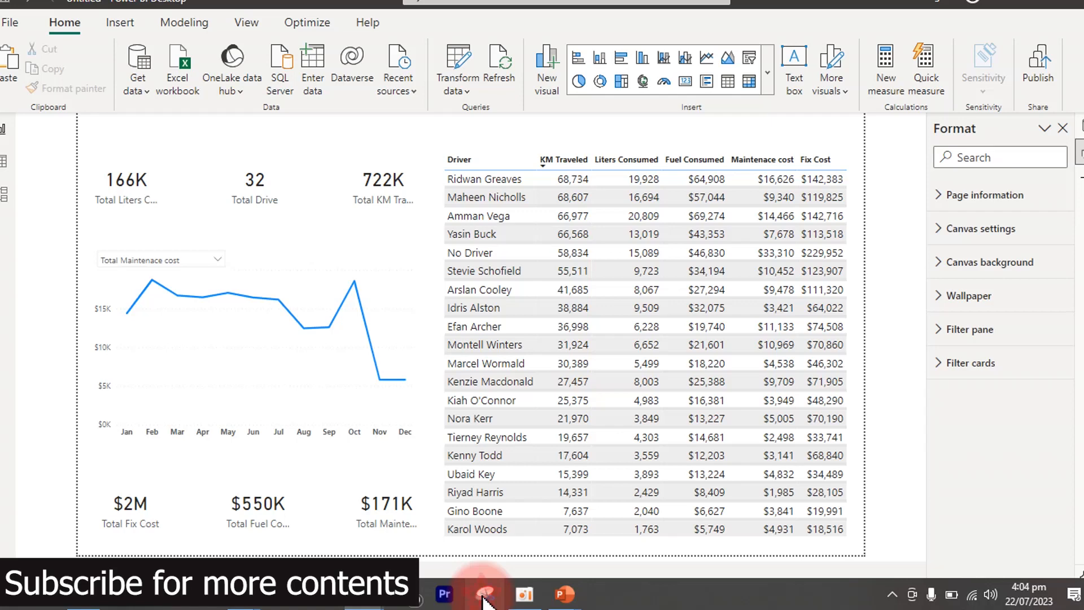
mouse_move(408, 318)
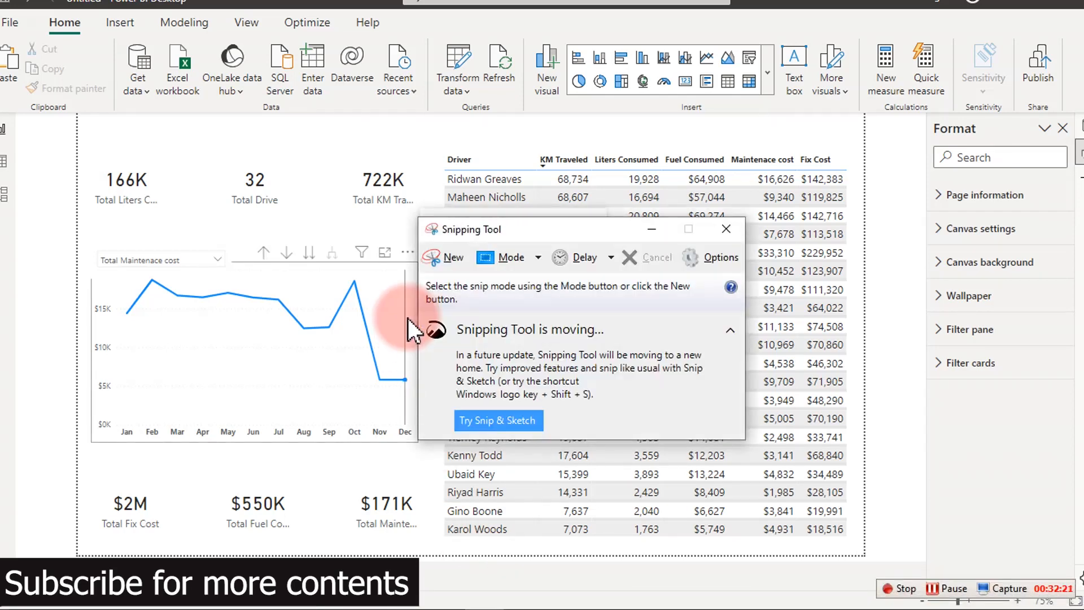
click(440, 258)
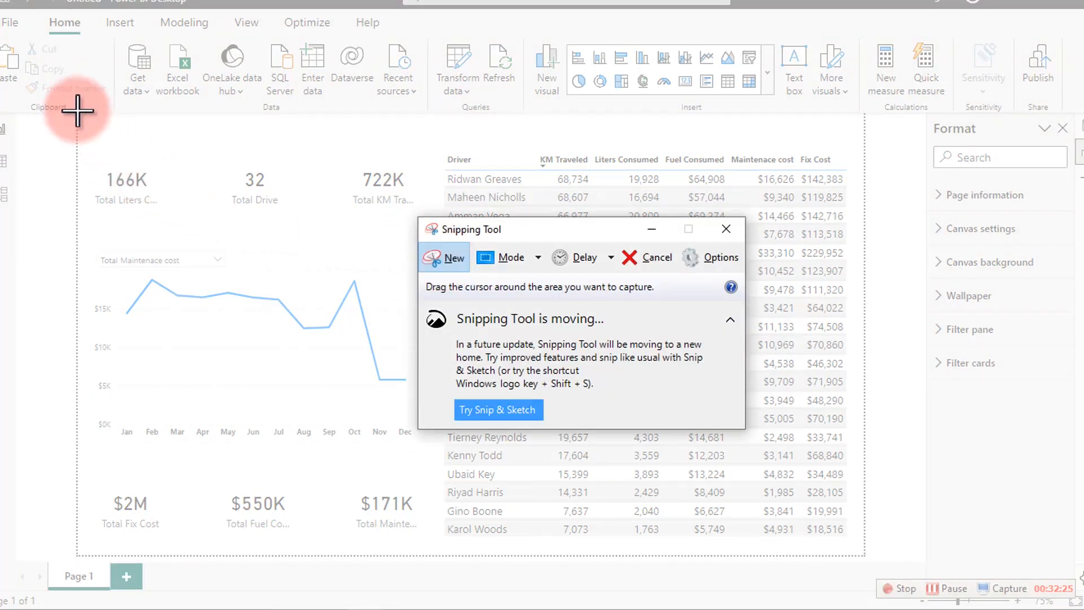
drag(78, 110, 867, 556)
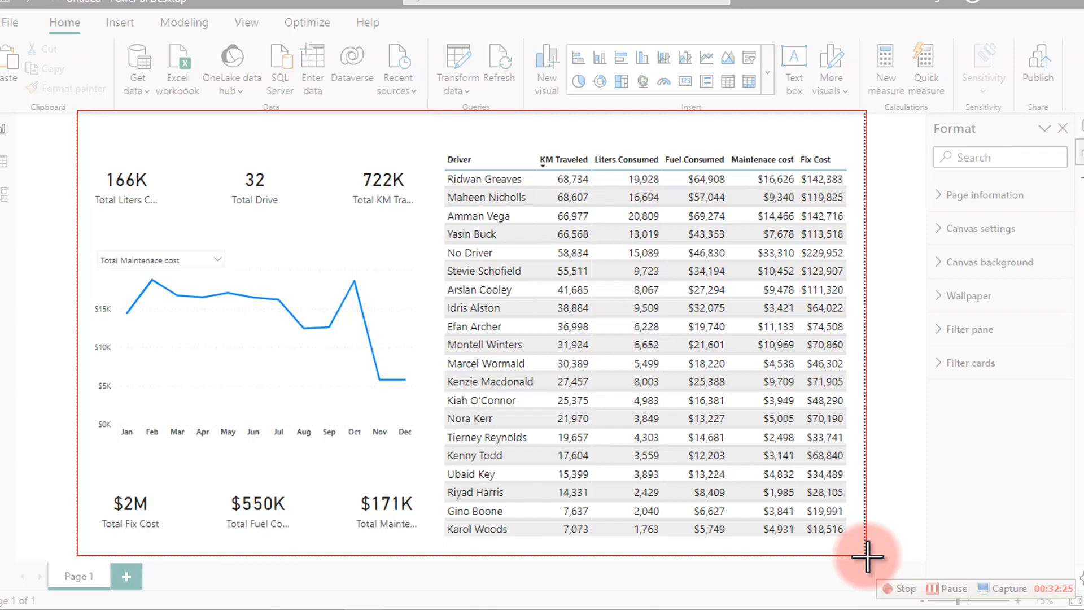
drag(867, 557, 868, 557)
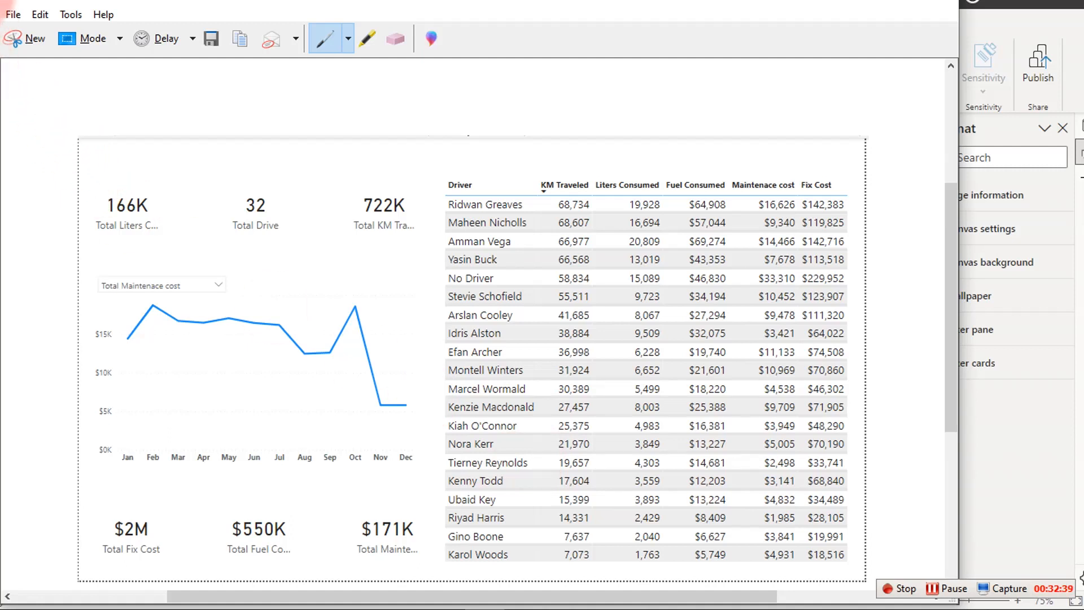
Save the snip to the Desktop as a JPEG file under the existing name ssssssss.PNG and close the Snipping Tool.
click(13, 14)
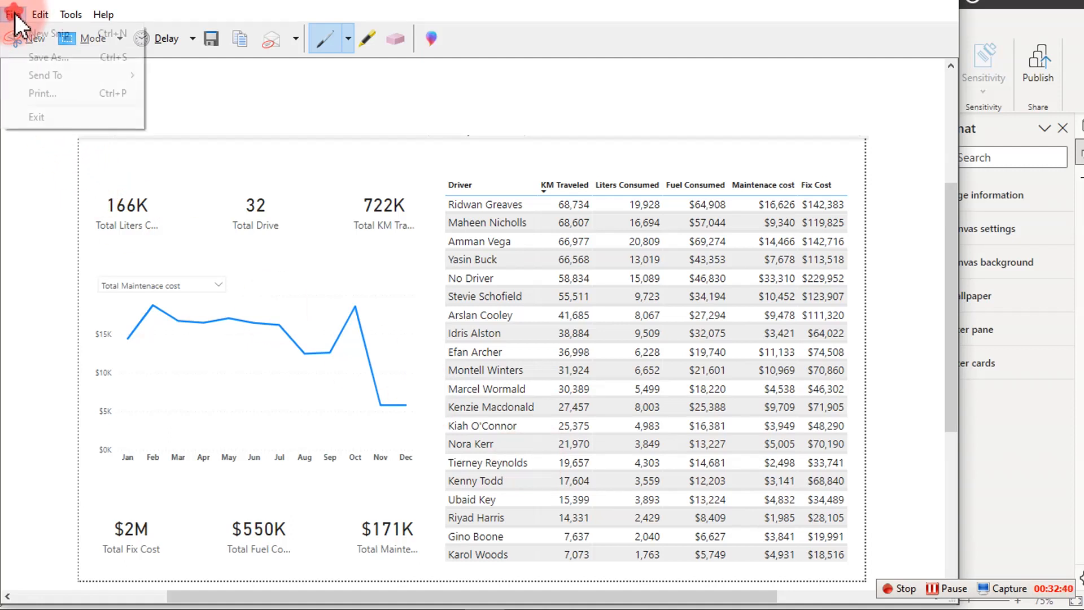
click(56, 57)
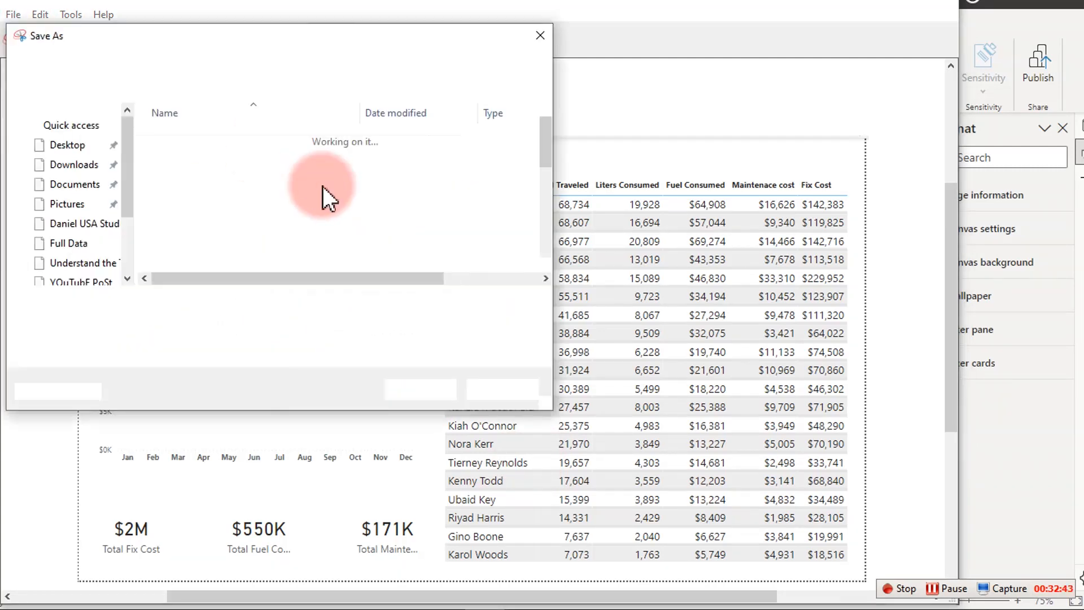
text(s)
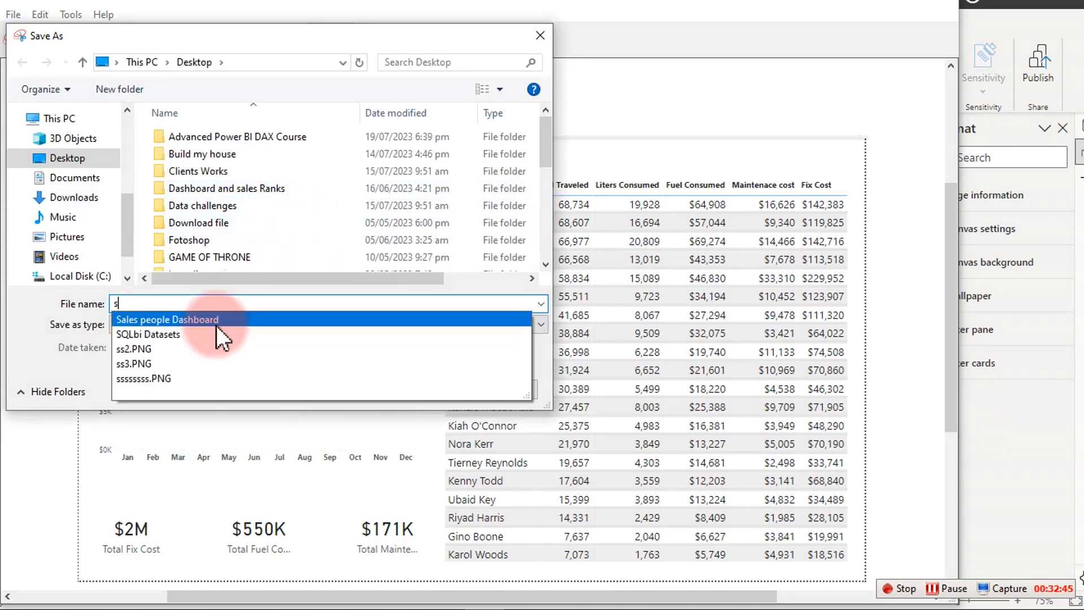
click(164, 375)
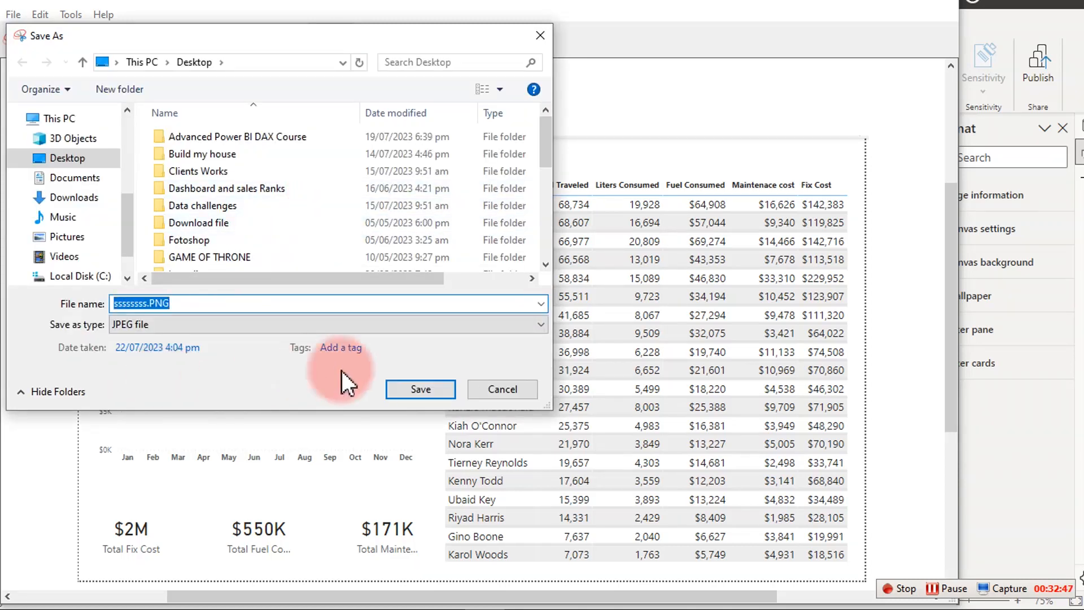
click(408, 390)
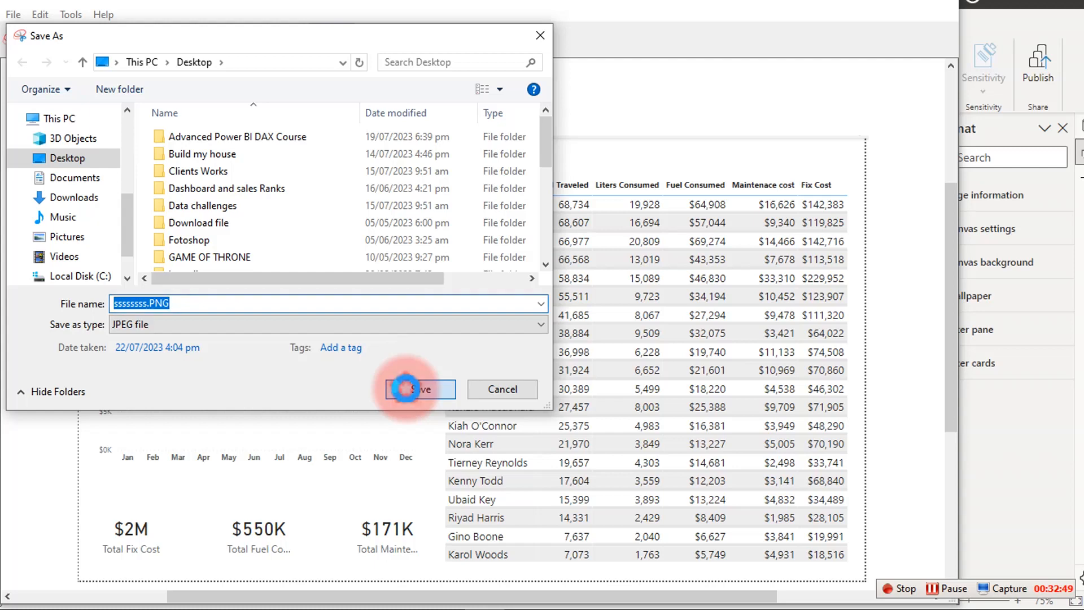
click(589, 310)
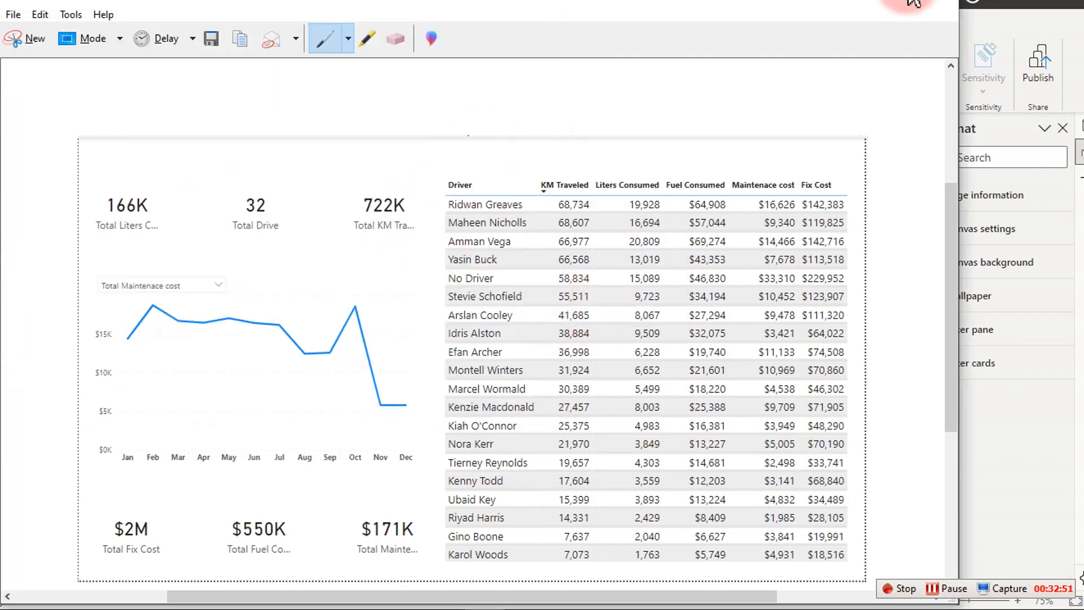
click(940, 1)
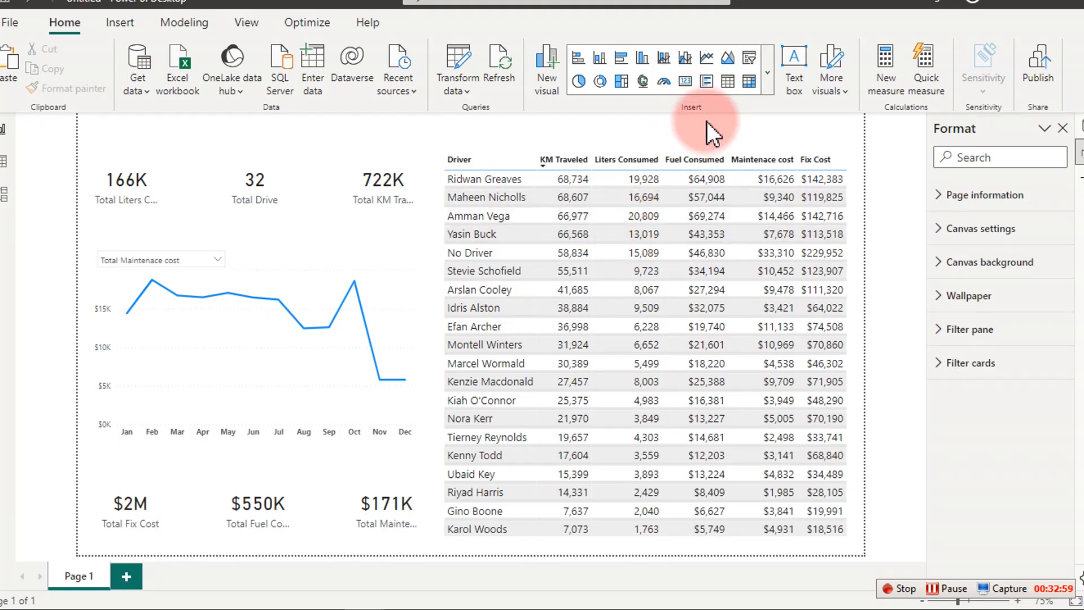
Switch to PowerPoint, delete the title and text placeholders from the first slide, and open the second slide.
key(alt+Tab)
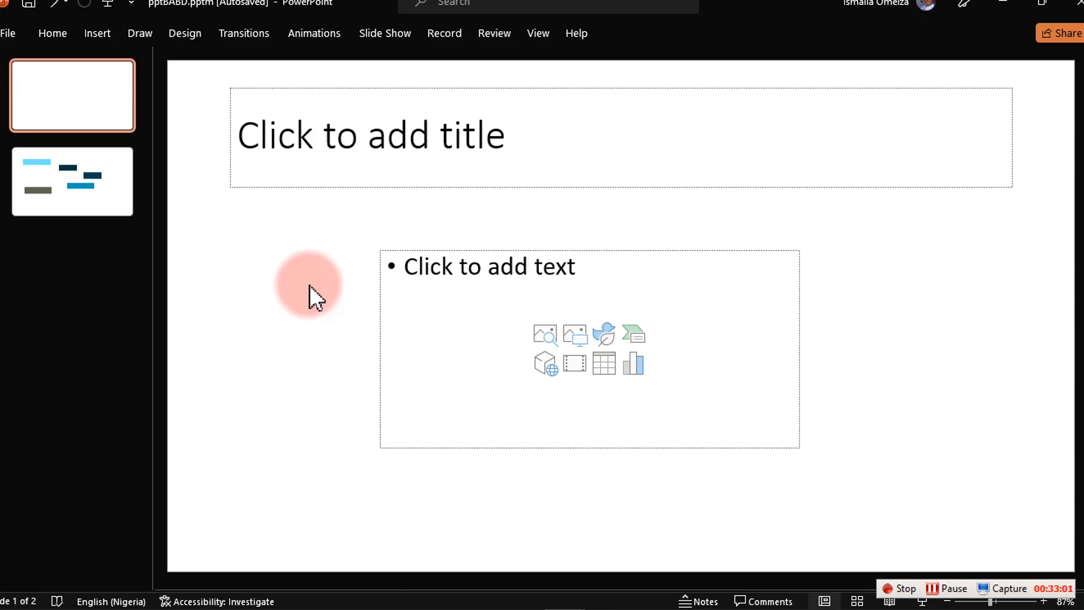
drag(197, 75, 1039, 527)
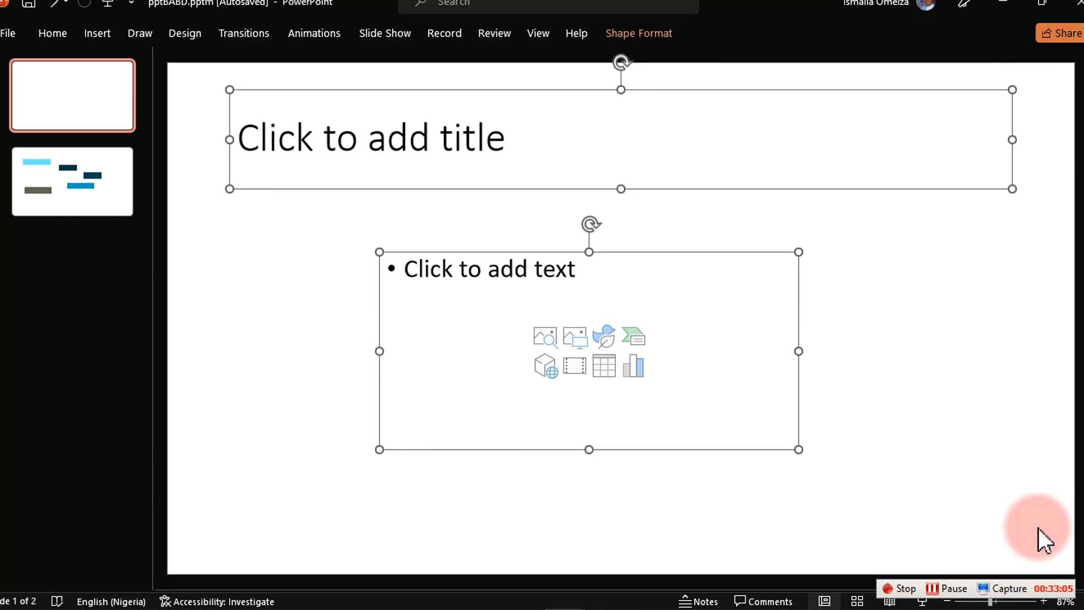
key(Delete)
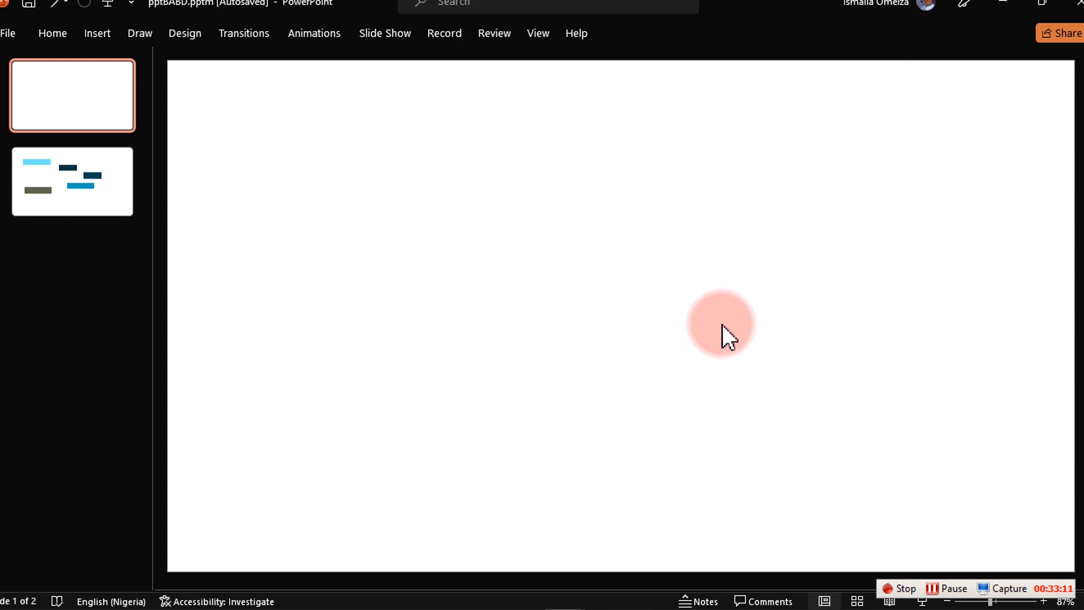
click(69, 187)
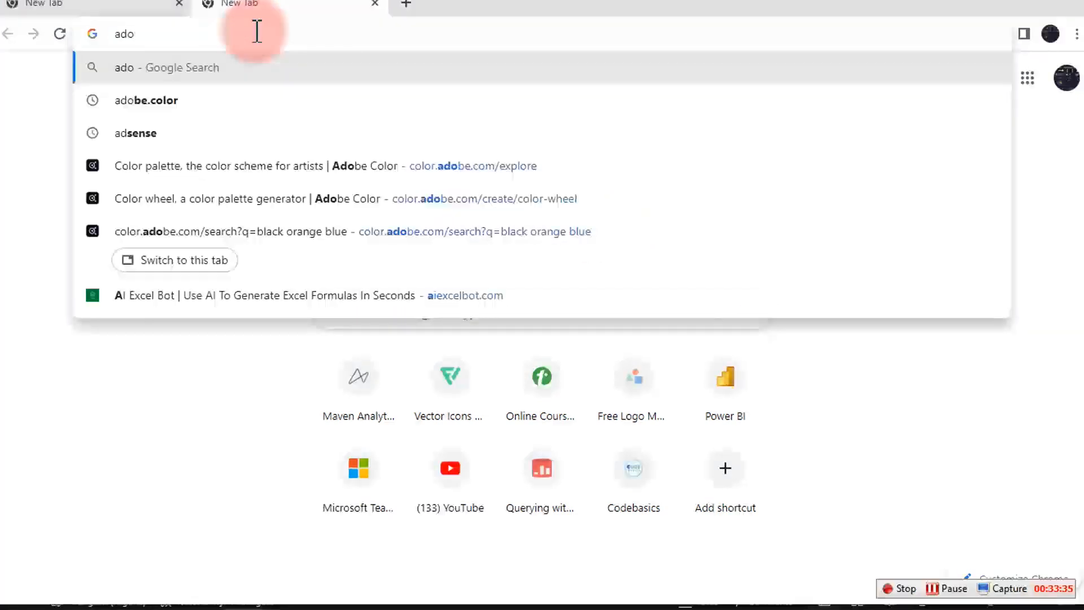
Open the Adobe Color site in the browser and browse the color themes on its Explore page.
key(Down)
click(175, 98)
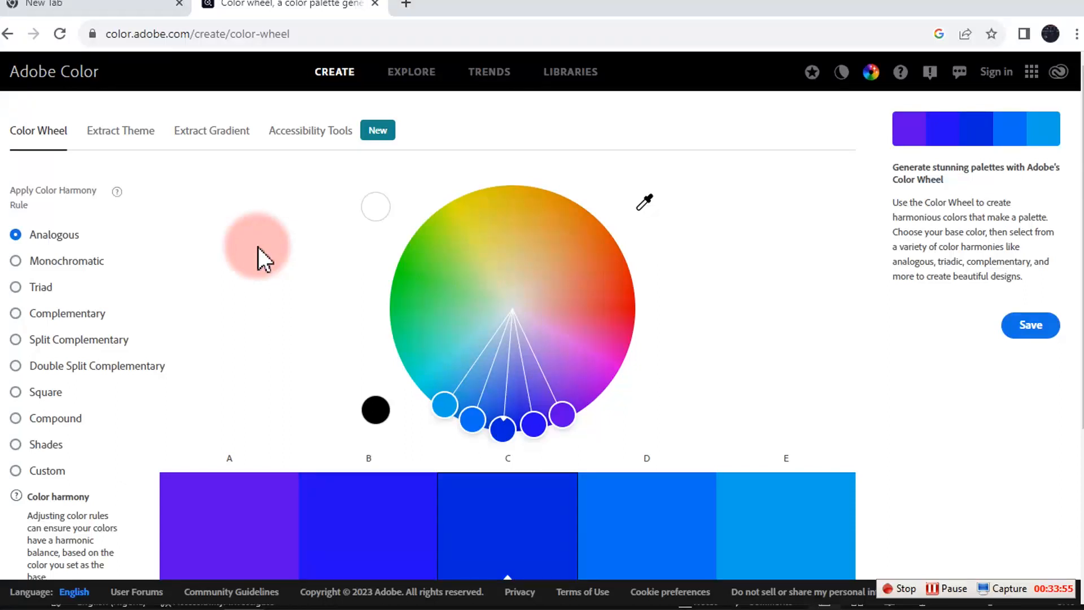
click(418, 82)
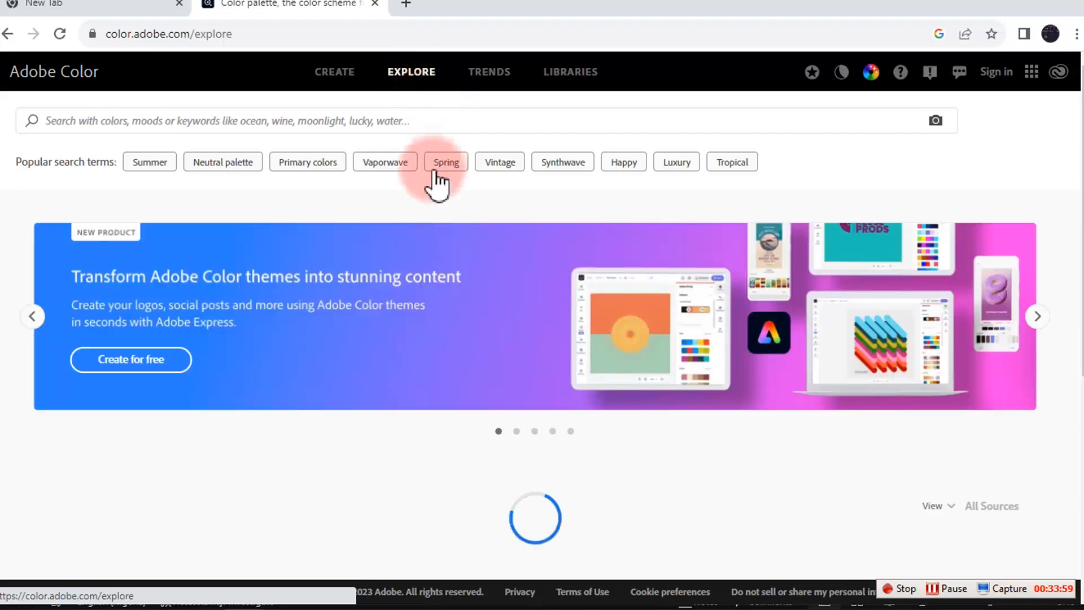
scroll(458, 340, down, 10)
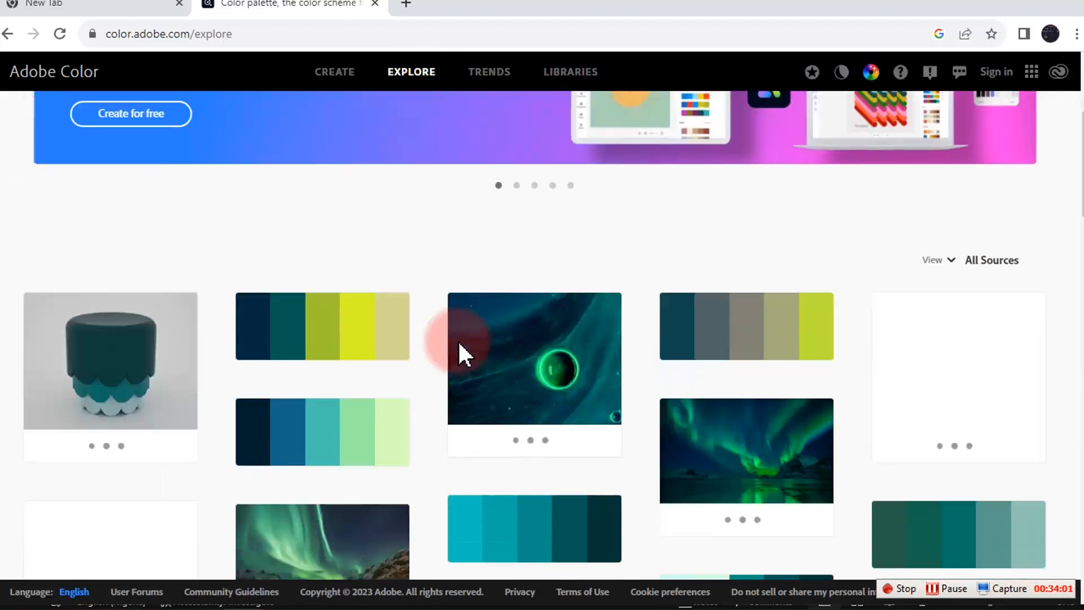
scroll(461, 353, down, 6)
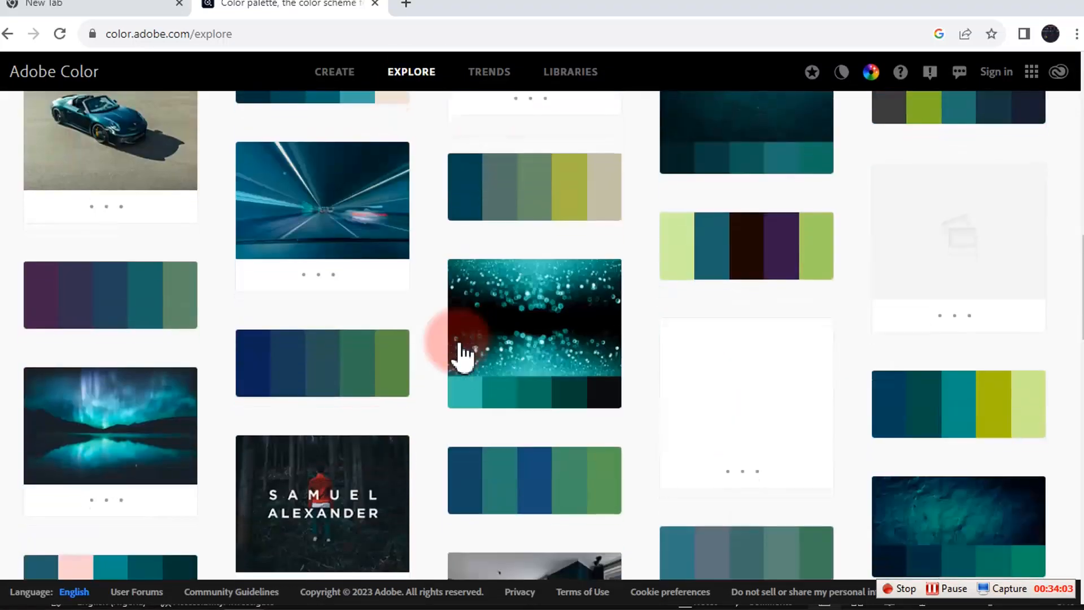
mouse_move(382, 395)
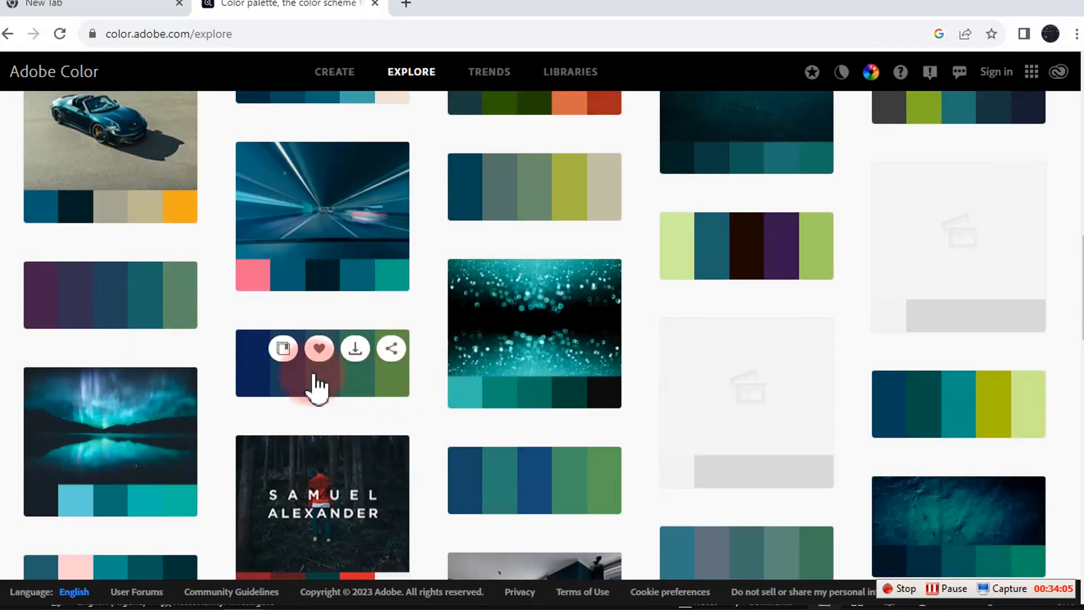
scroll(419, 267, up, 15)
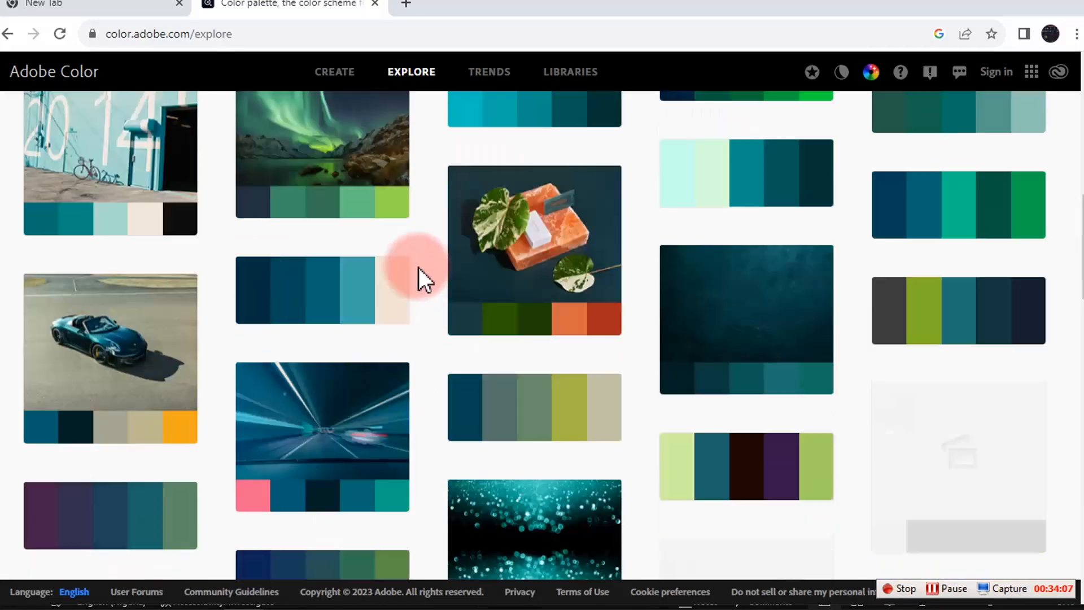
Search the color themes for "blue, orange" and open the Cosmic Catepillar palette of two blues, dark navy and two oranges.
click(169, 35)
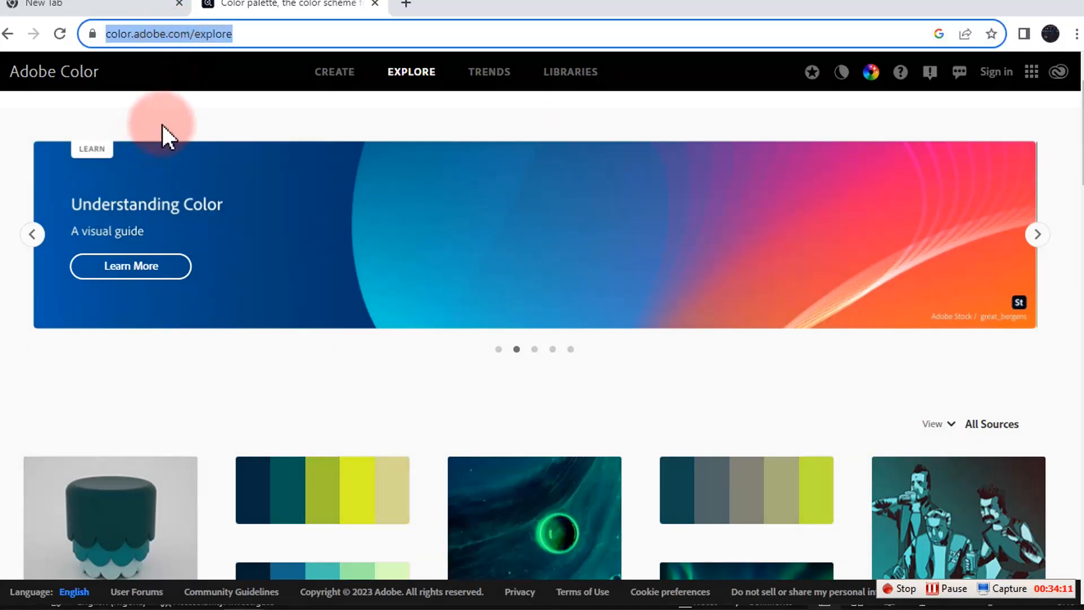
scroll(174, 114, up, 2)
click(176, 115)
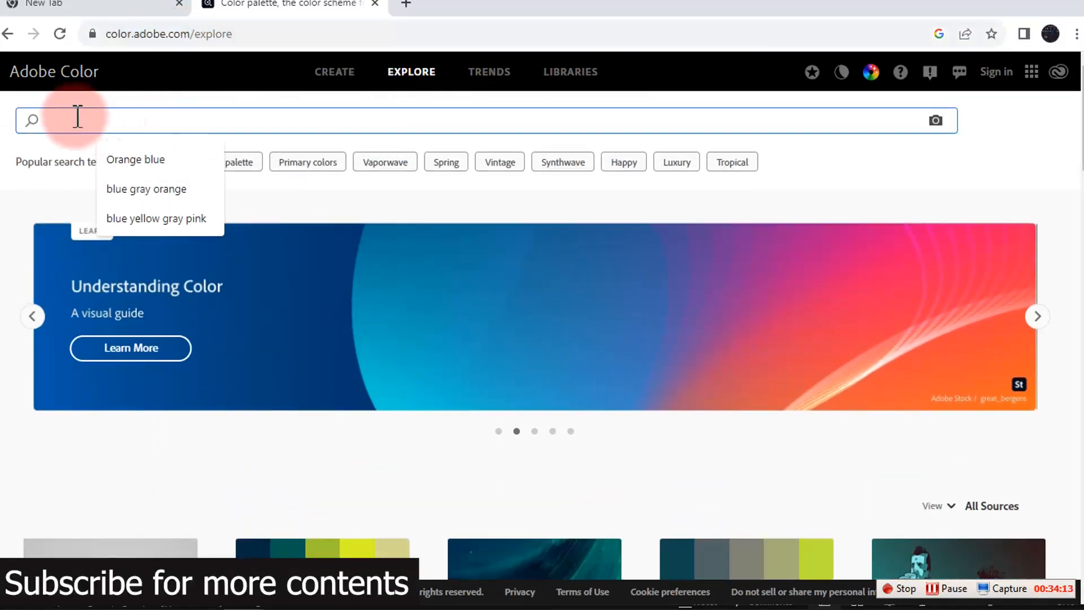
click(137, 35)
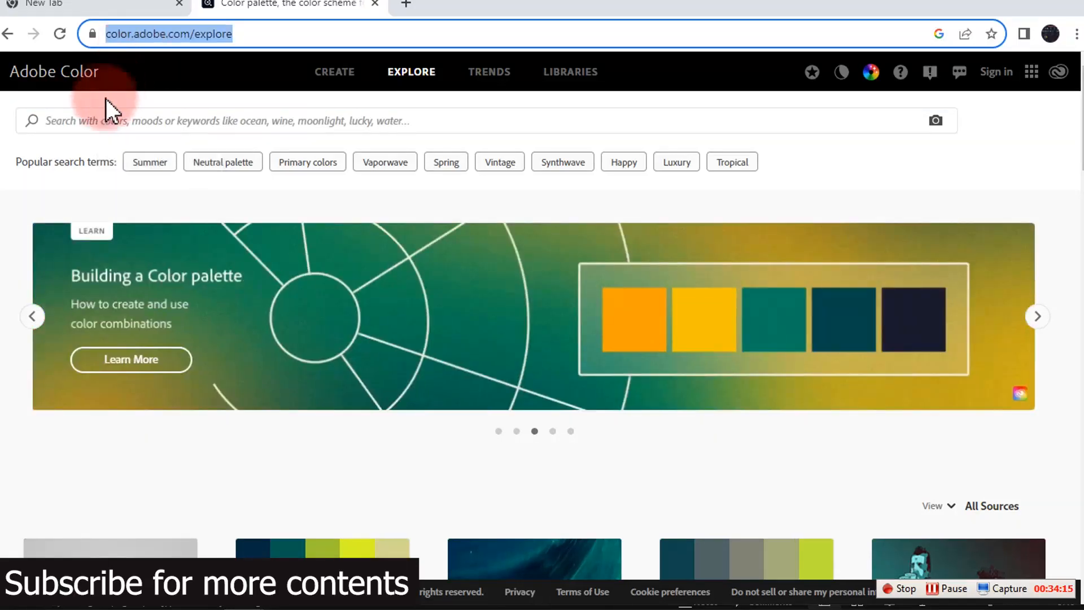
click(97, 120)
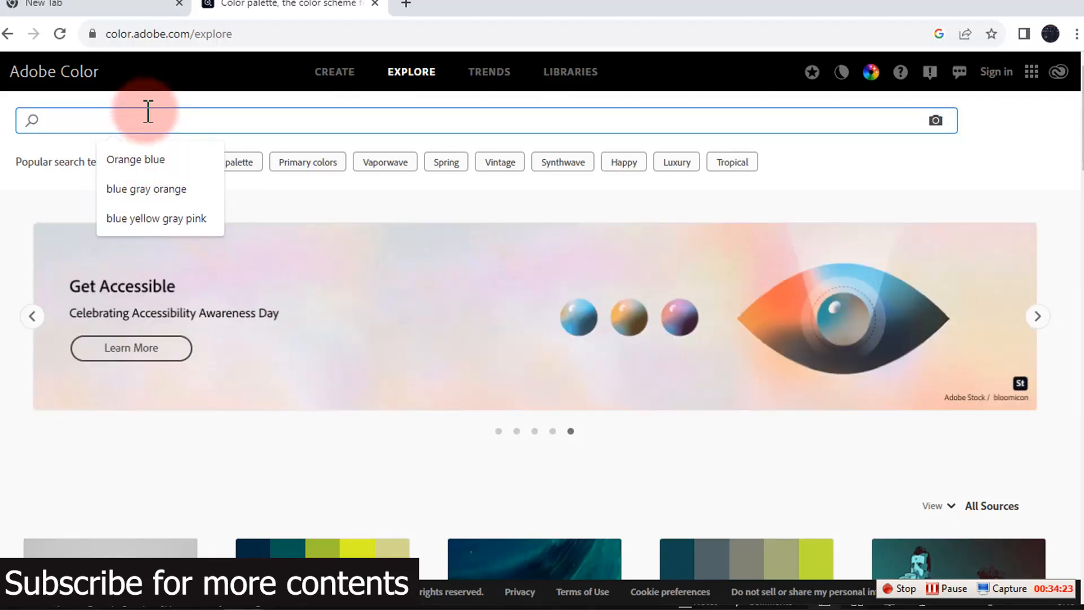
text(blue)
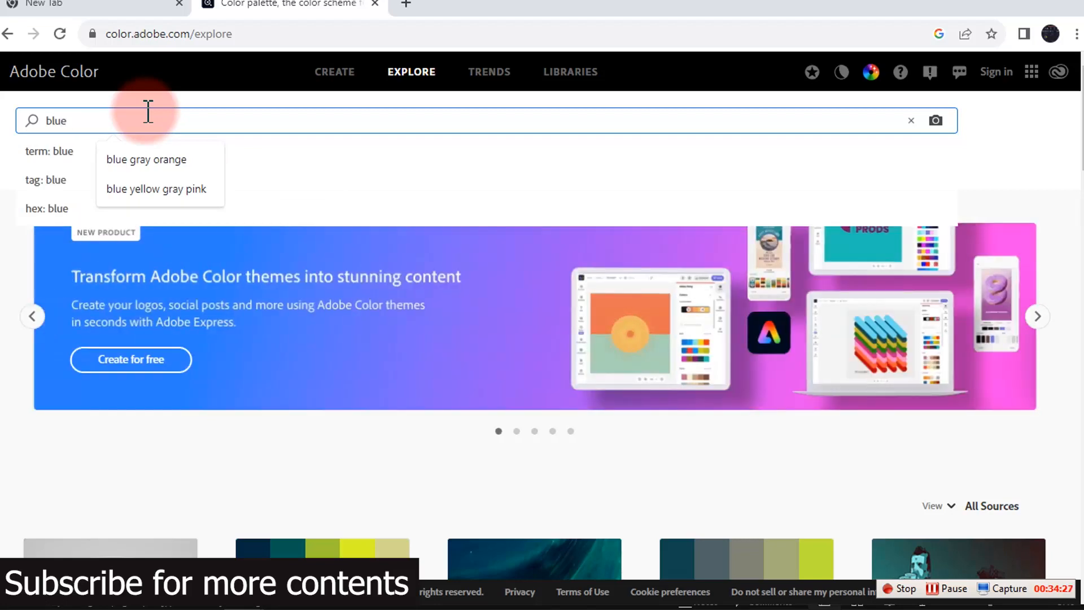
text(, oragn)
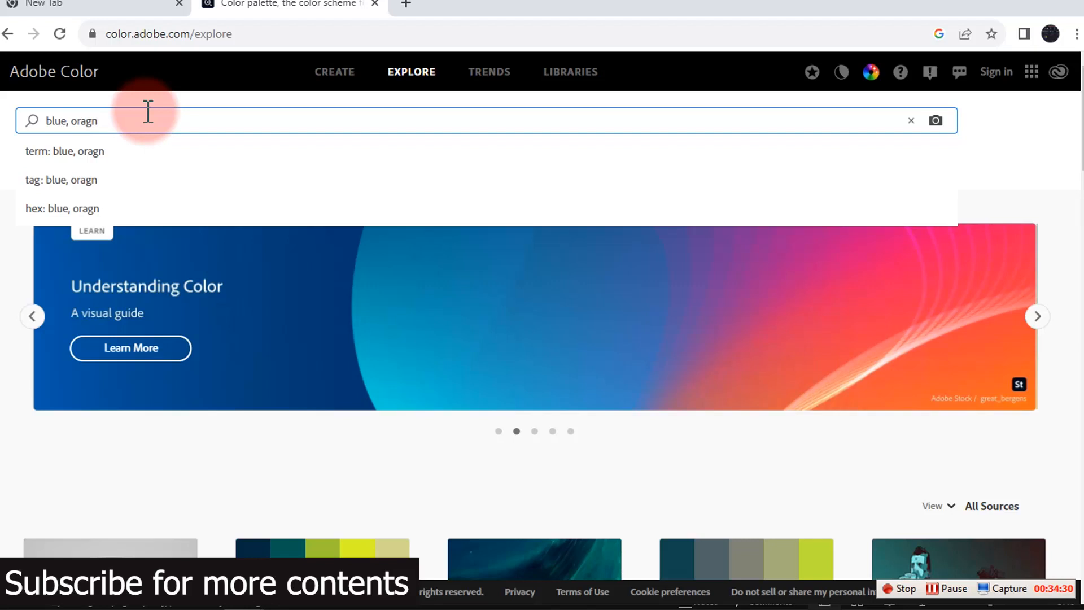
key(BackSpace)
text(nge)
key(Return)
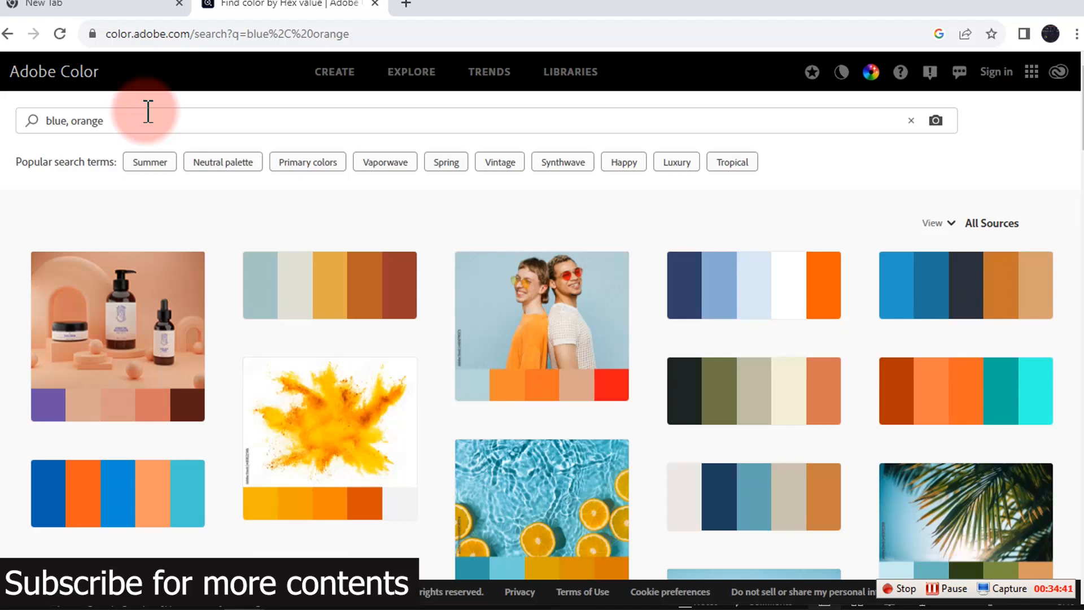
mouse_move(960, 307)
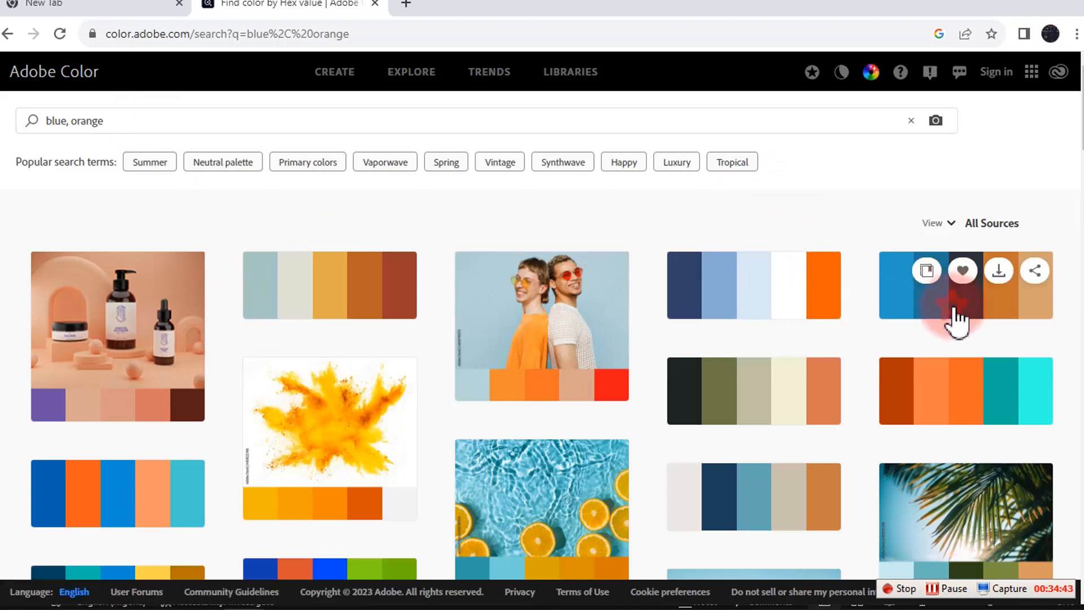
click(958, 319)
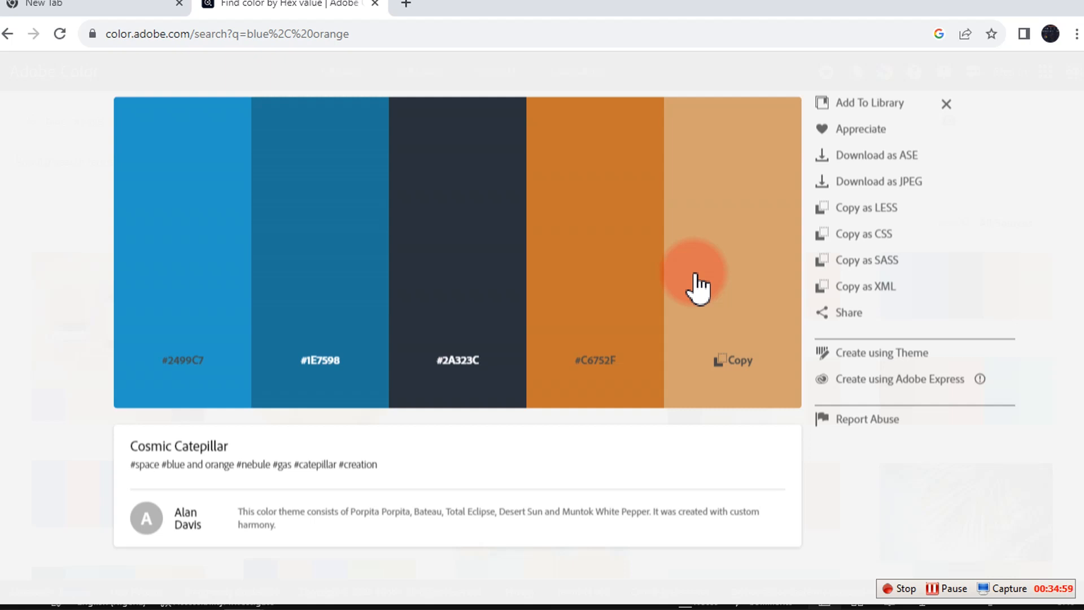
Open flaticon.com in a new browser tab.
click(402, 3)
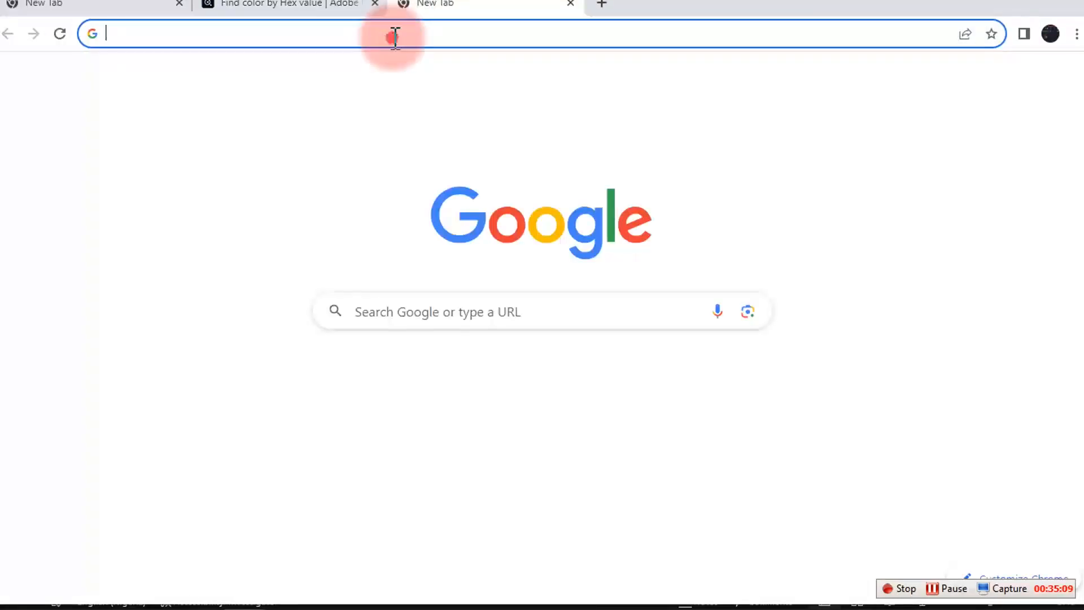
click(395, 35)
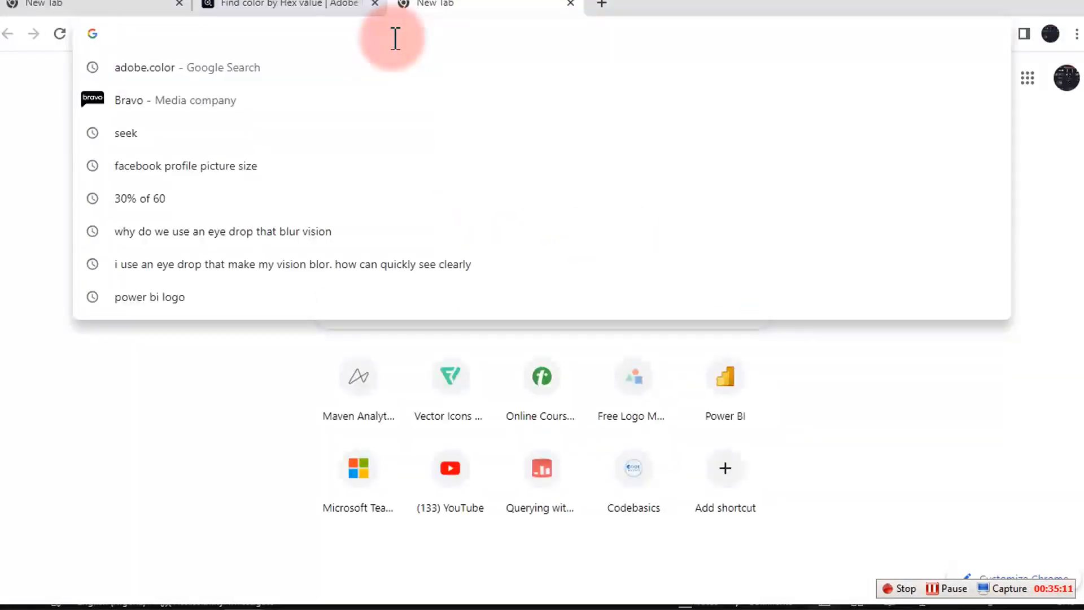
text(f)
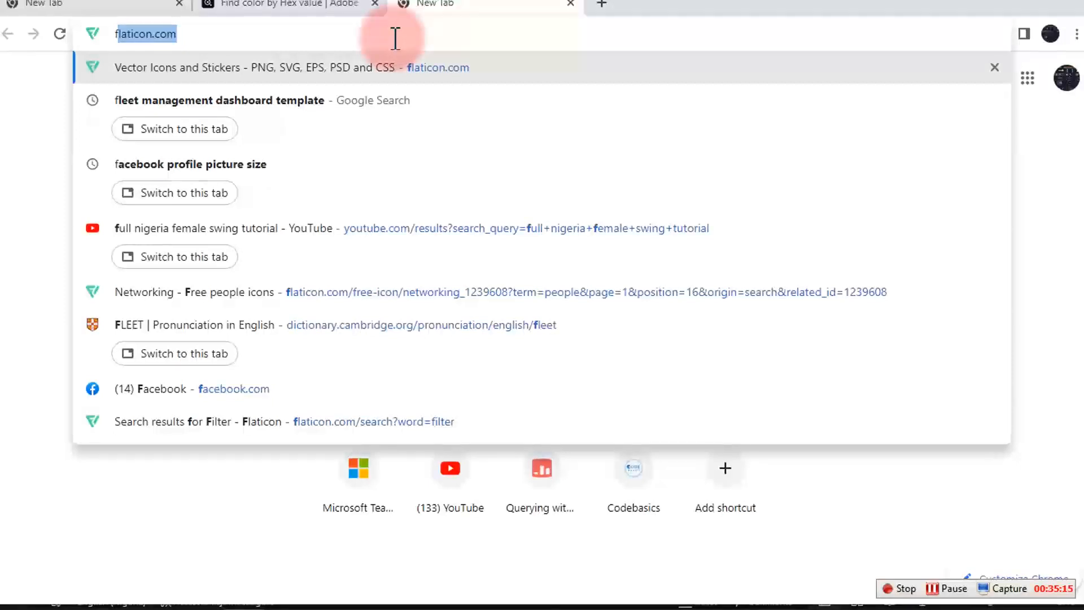
key(Return)
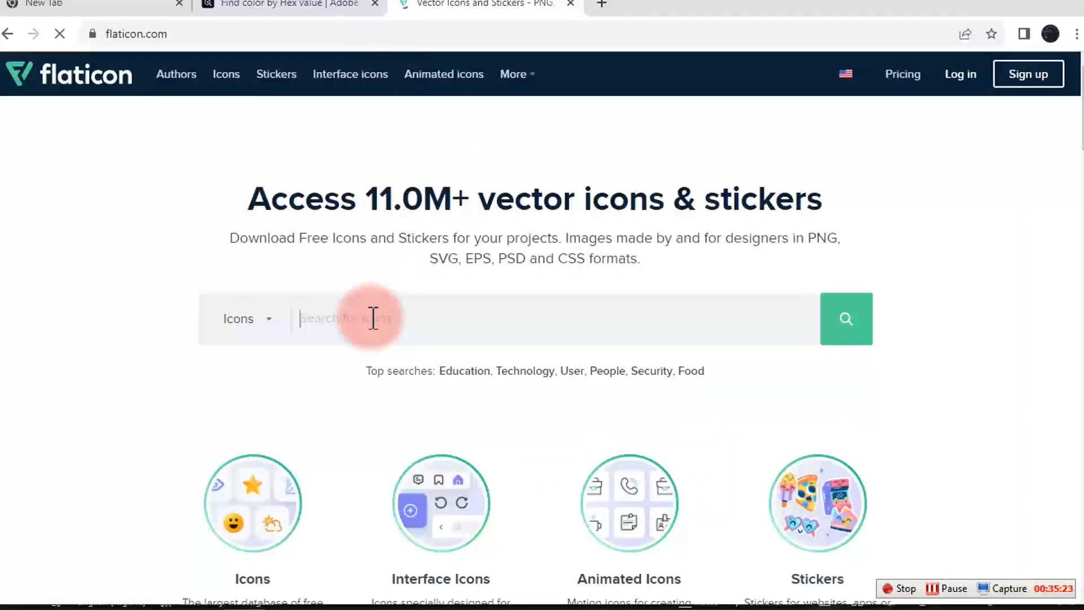
Search Flaticon for "analytics" and restrict the results to animated icons.
text(analytics)
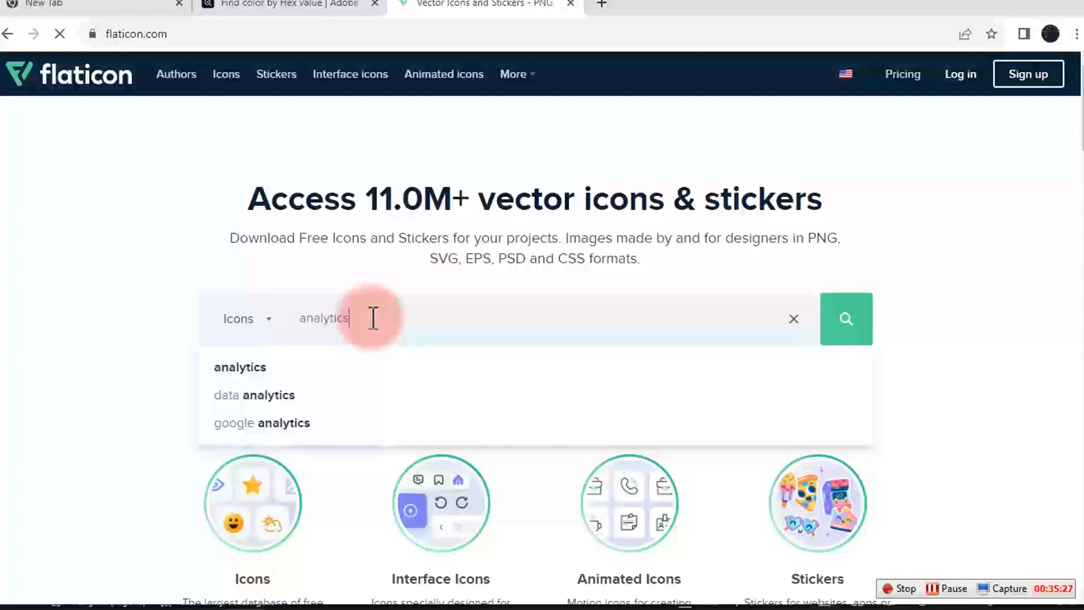
key(Return)
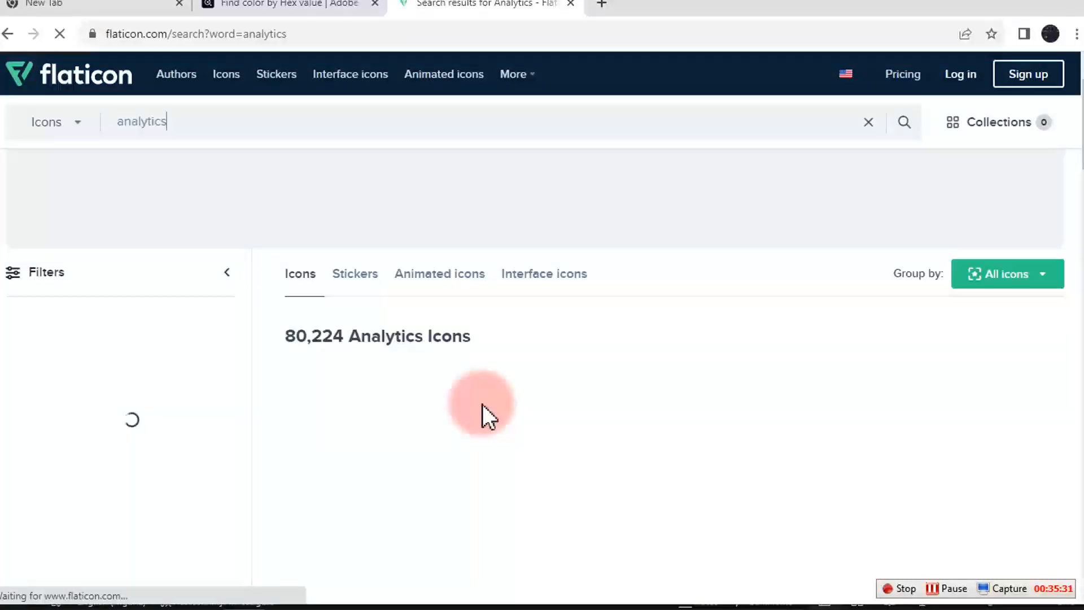
scroll(463, 418, down, 4)
scroll(426, 461, down, 8)
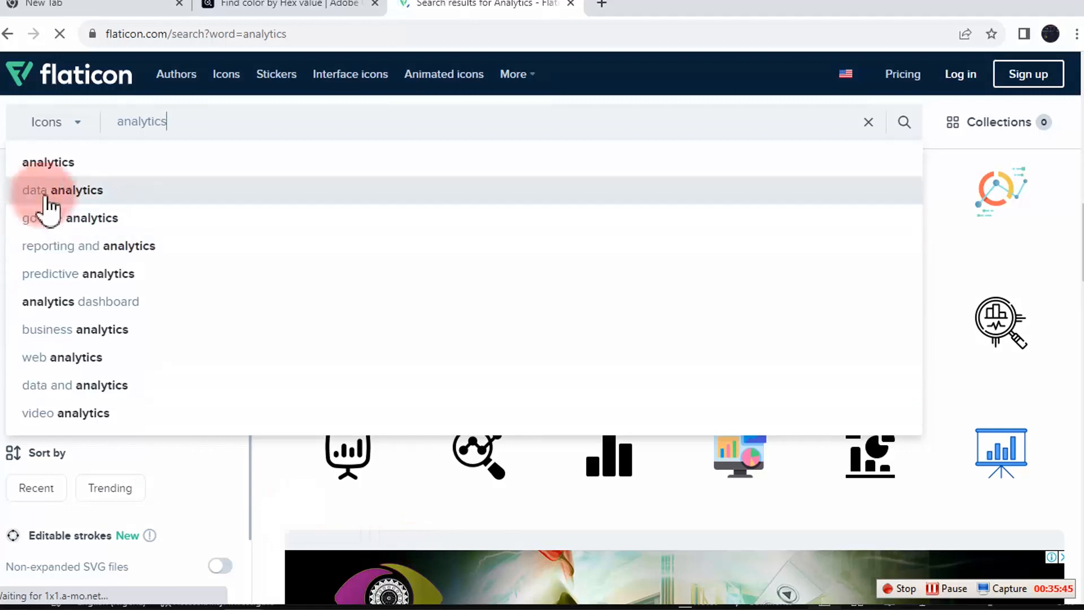
click(82, 121)
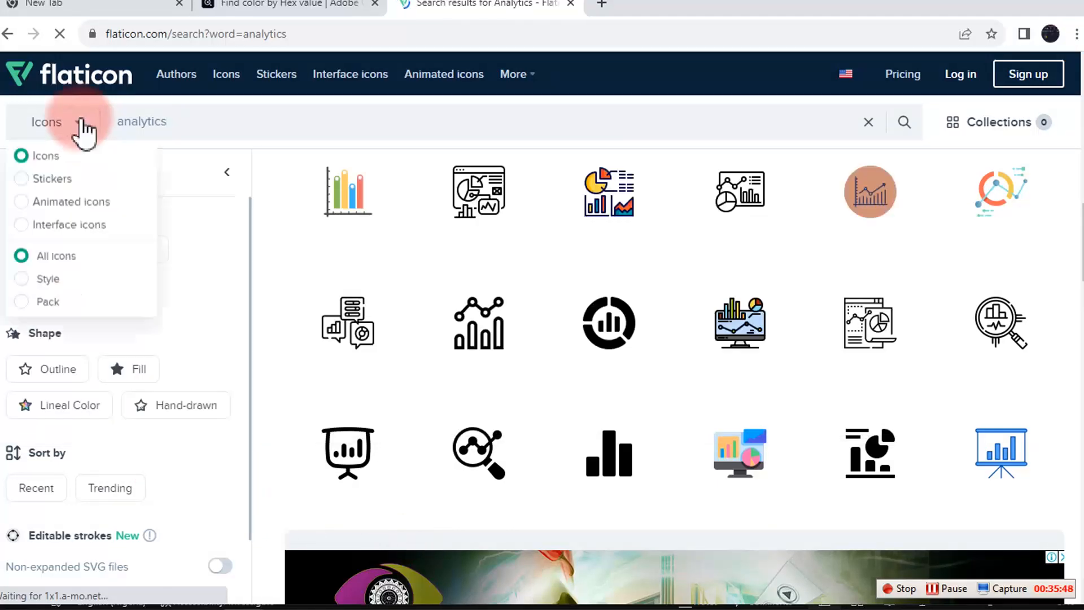
click(70, 206)
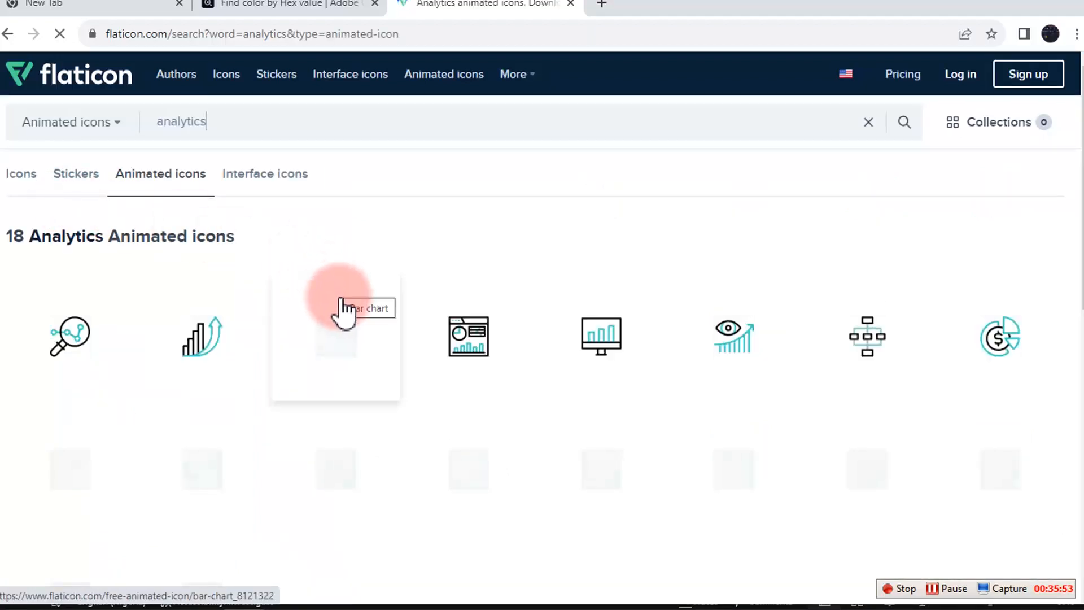
Preview the animated analytics growth-arrow icon and the related Work and Ladder animated icons.
click(201, 346)
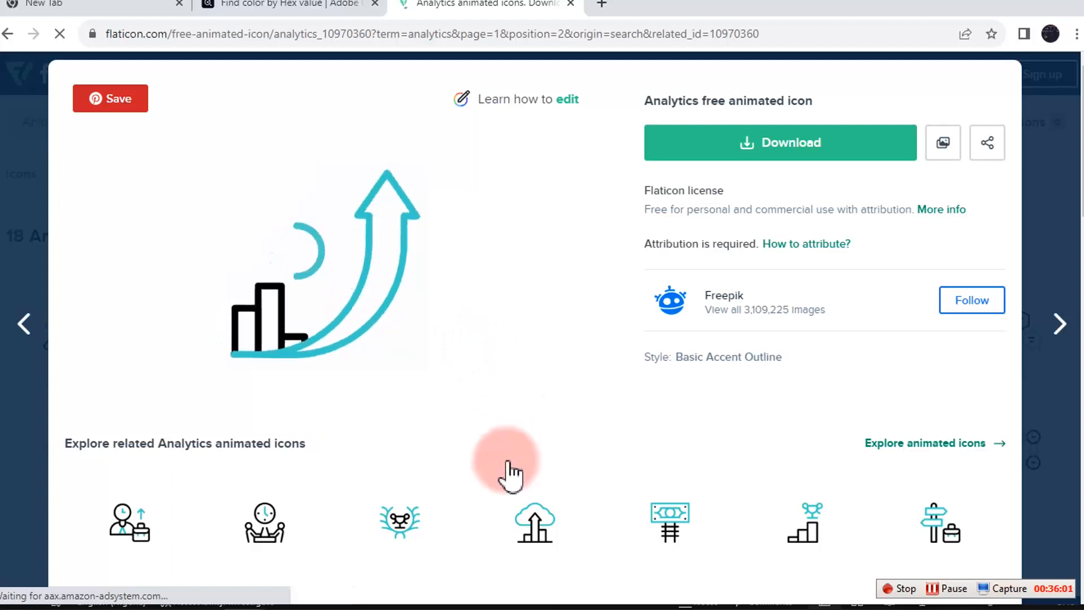
click(266, 528)
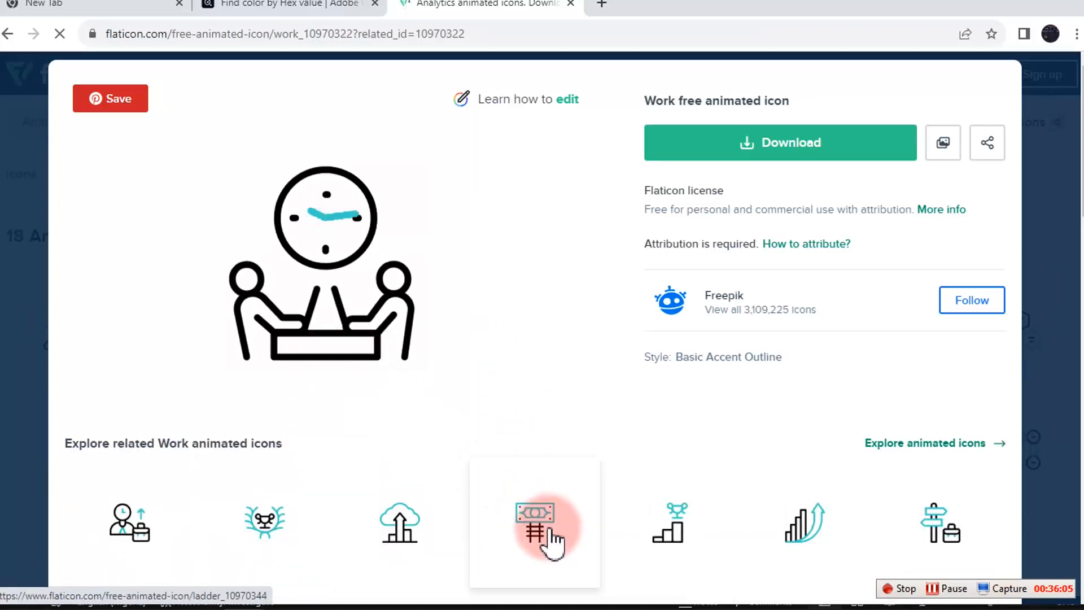
click(535, 517)
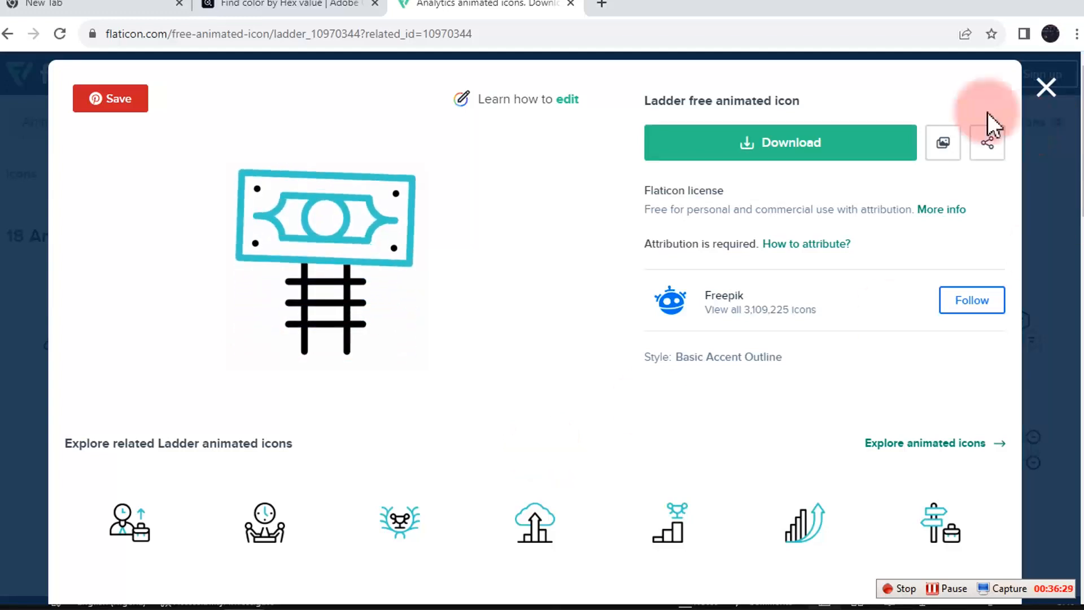
Switch to PowerPoint, copy the rightmost dark blue rectangle from the second slide to the blank first slide, and place it near the centre.
click(1007, 6)
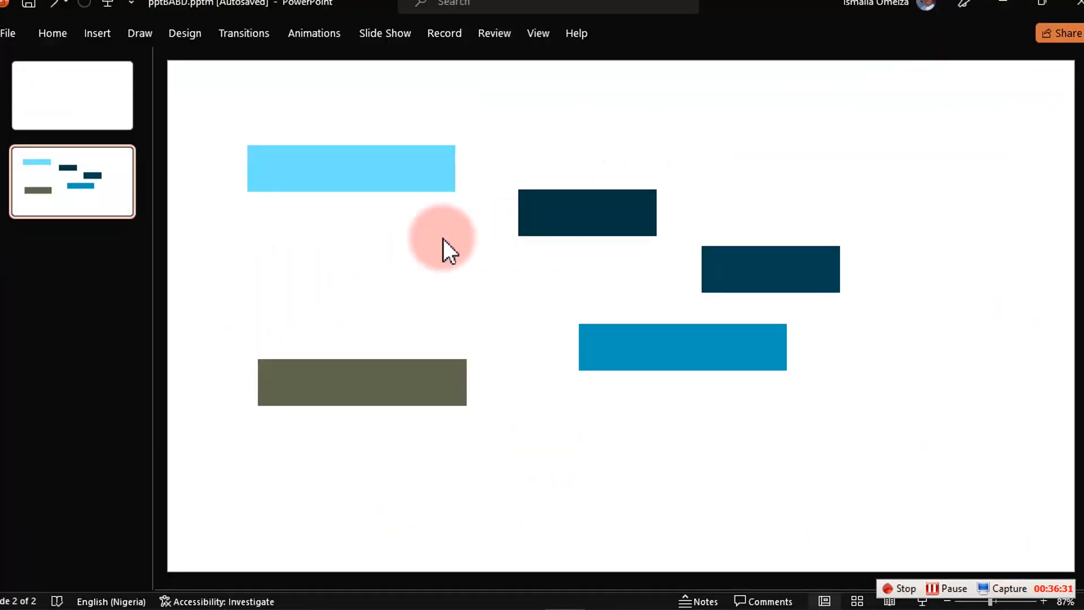
click(311, 164)
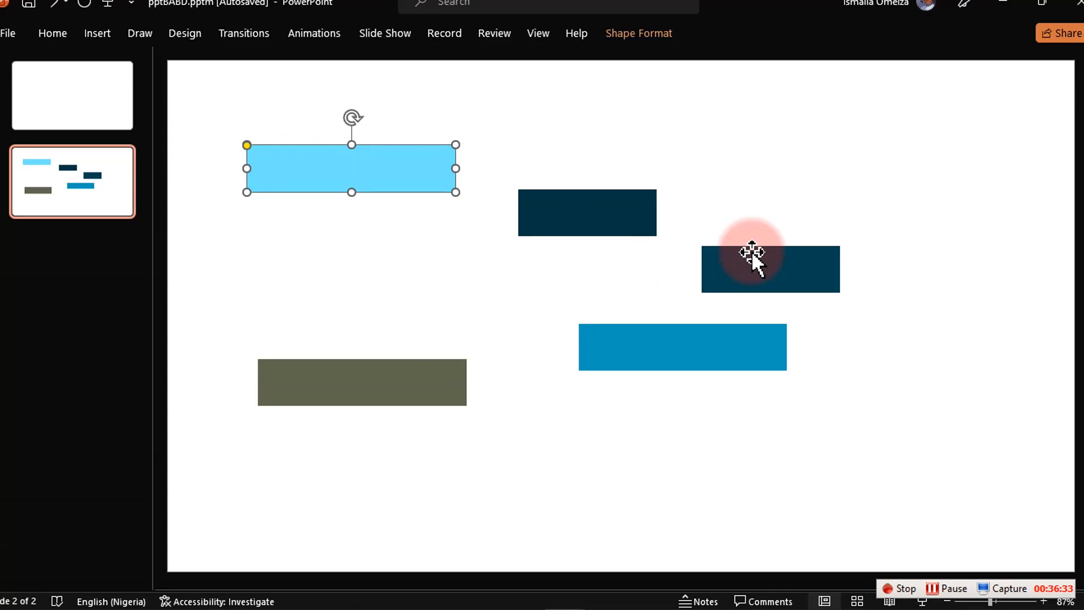
click(751, 269)
mouse_move(777, 262)
mouse_down()
mouse_move(802, 273)
mouse_move(784, 266)
mouse_up()
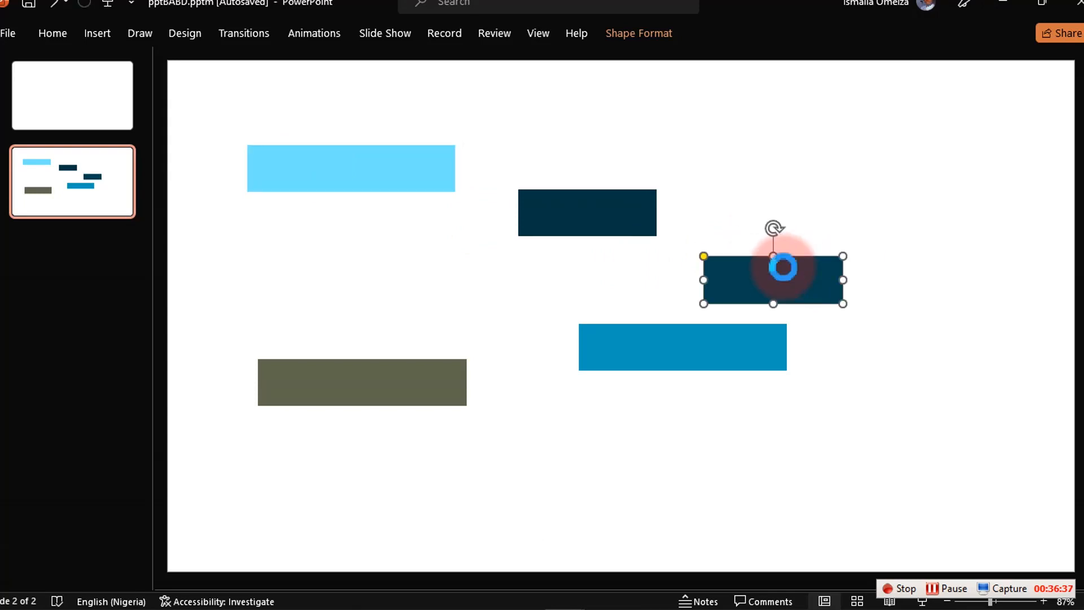
click(95, 104)
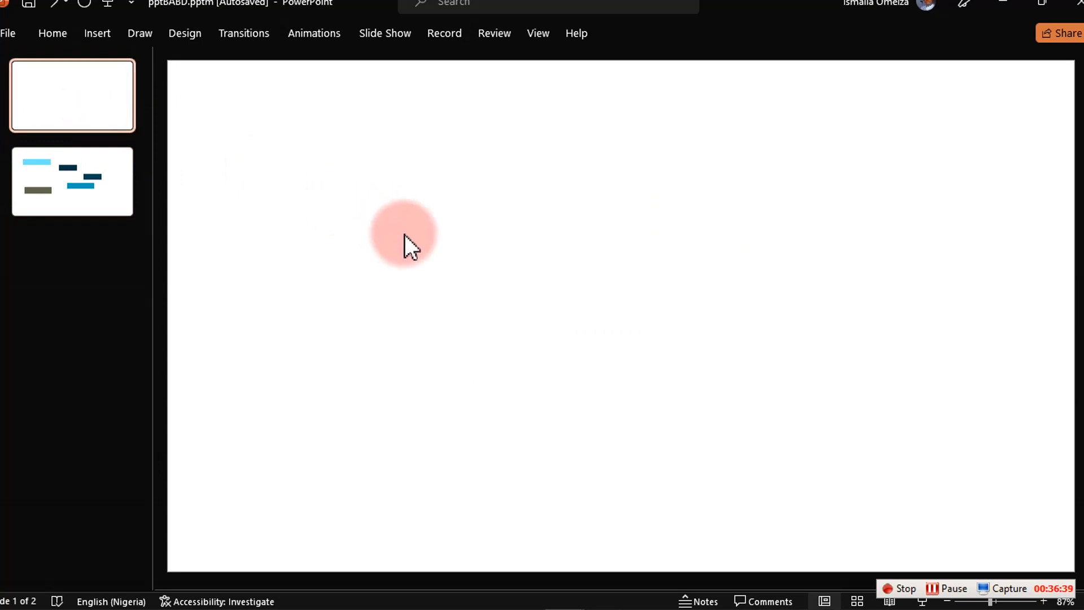
key(ctrl+v)
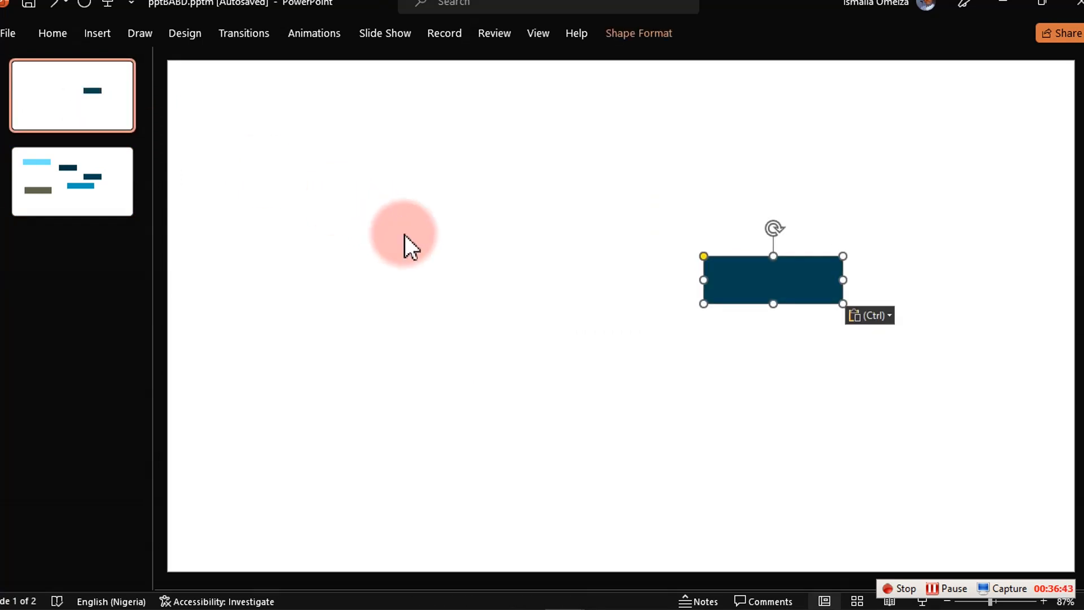
drag(798, 273, 554, 316)
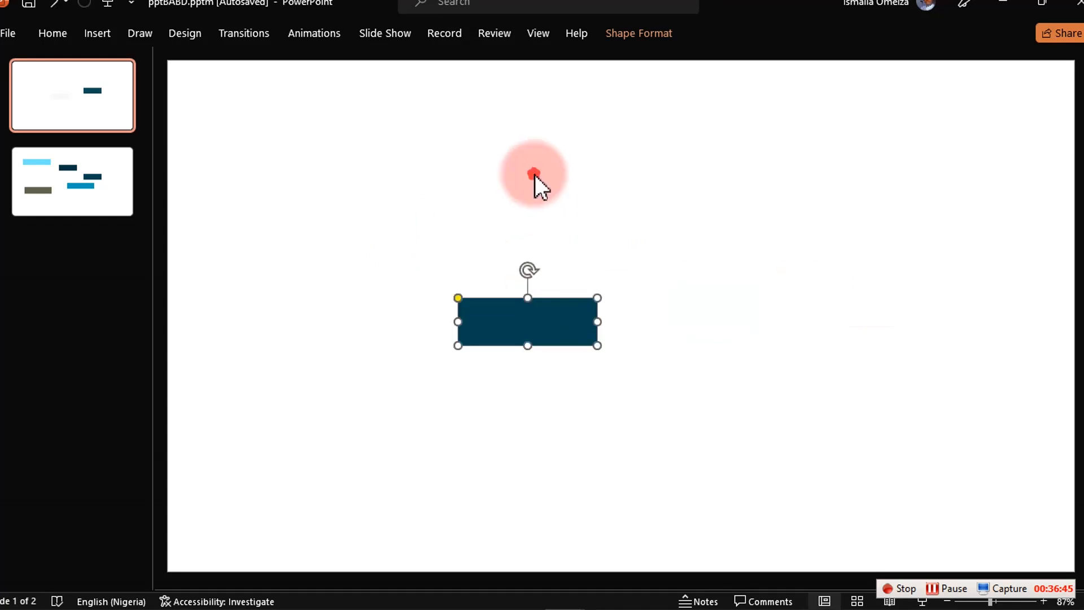
Fill the first slide's background with a solid colour sampled from the dark blue rectangle using the Eyedropper.
click(534, 175)
click(484, 312)
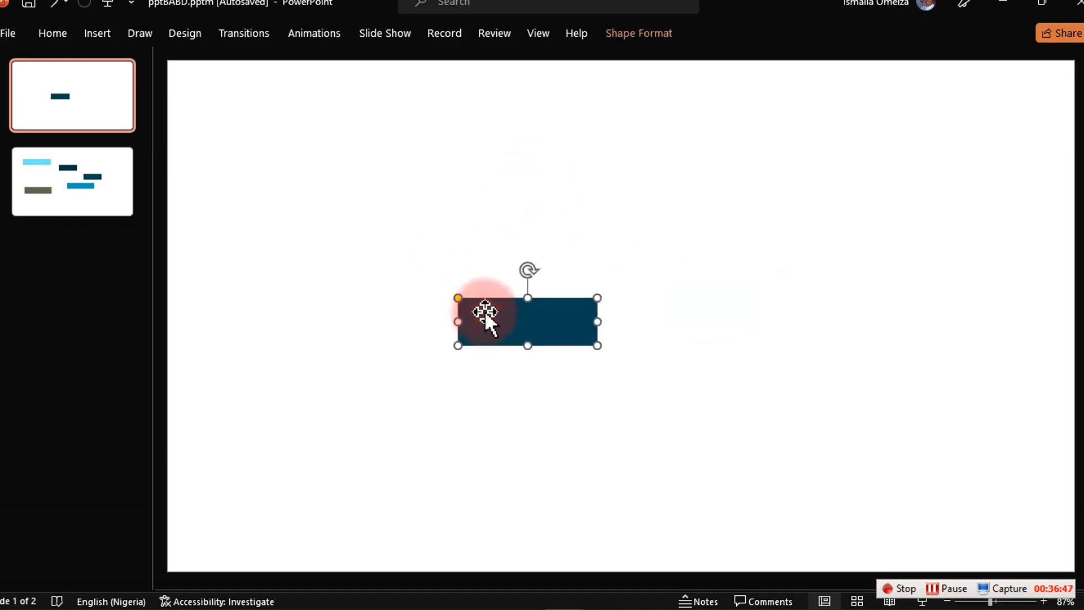
click(482, 211)
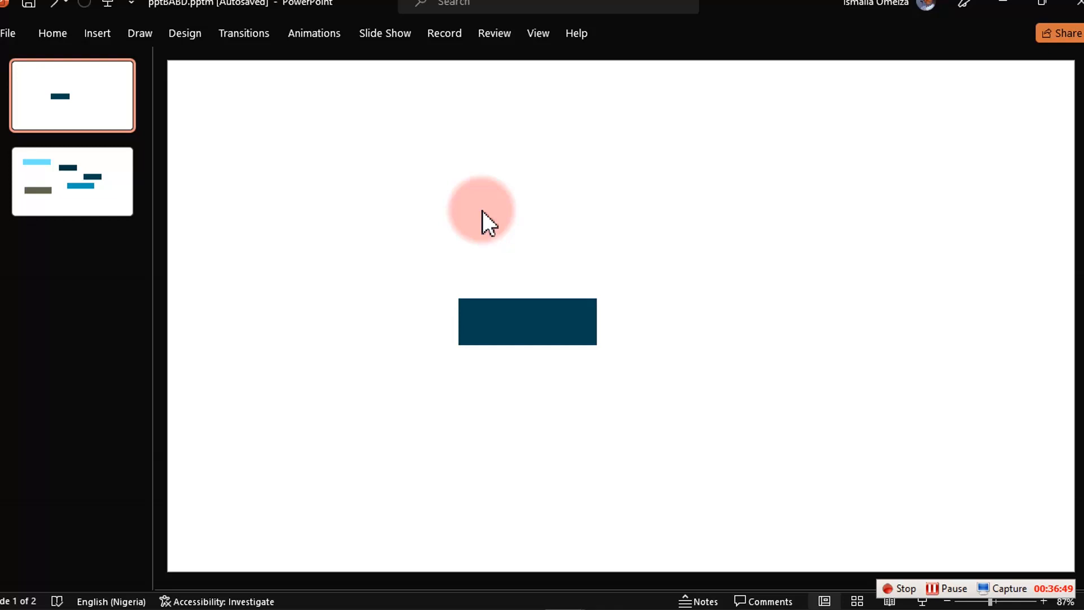
right_click(482, 211)
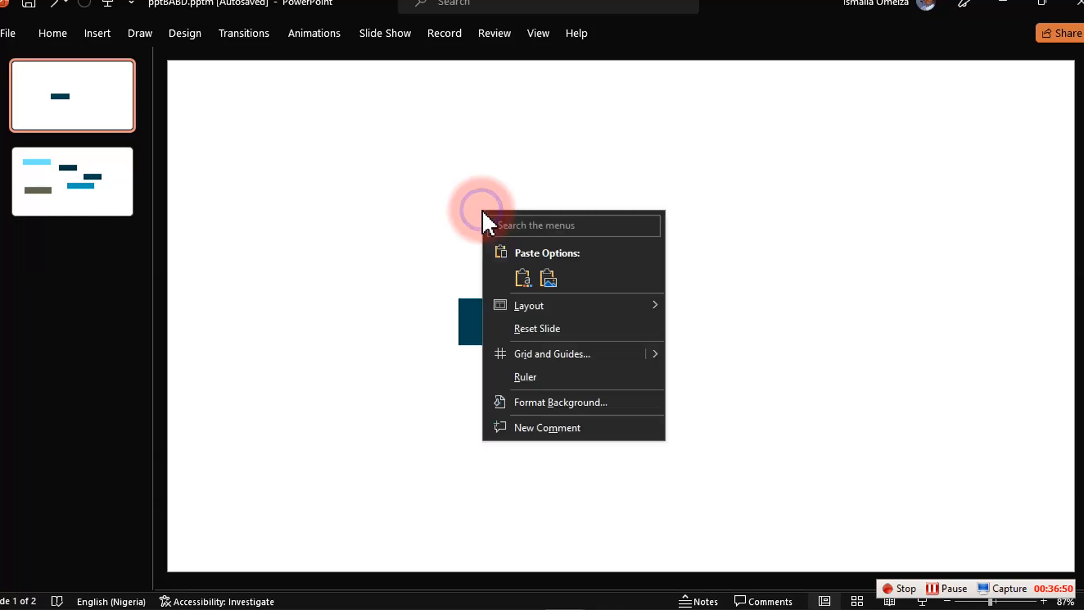
click(557, 402)
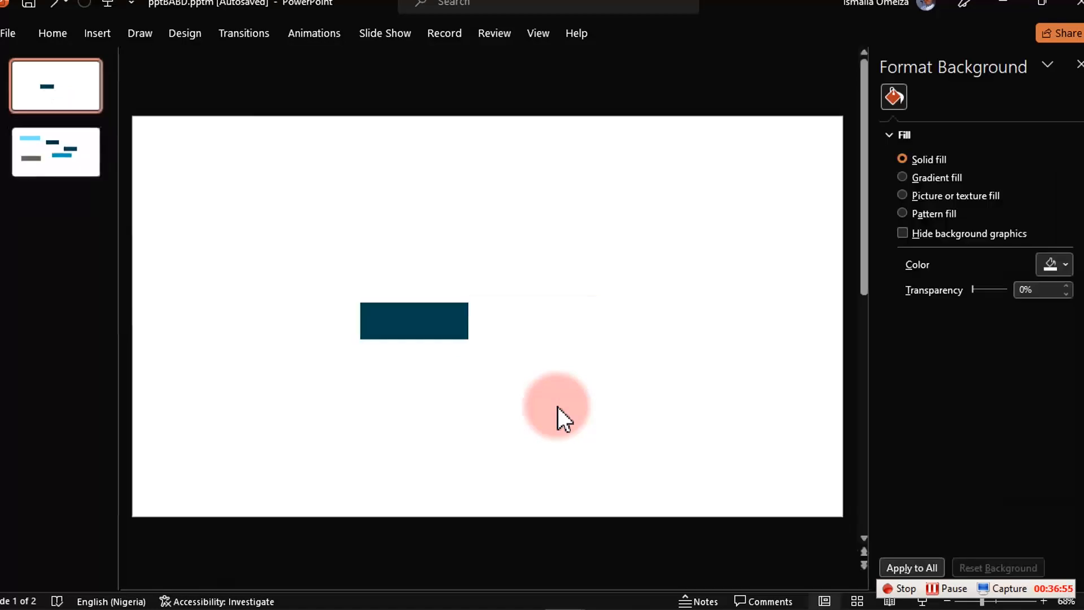
click(1067, 266)
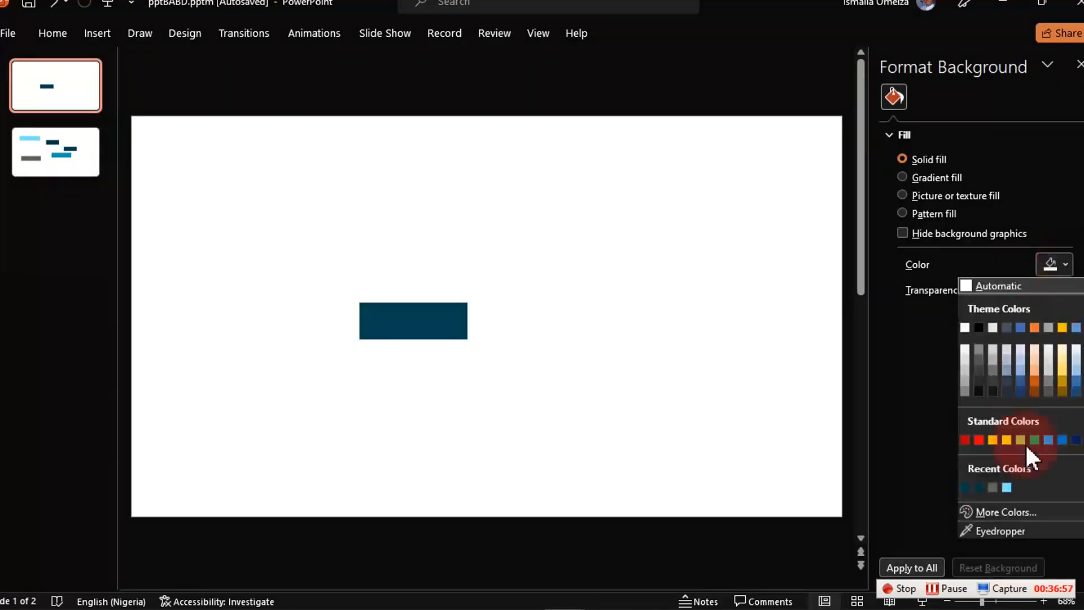
click(1015, 533)
click(422, 321)
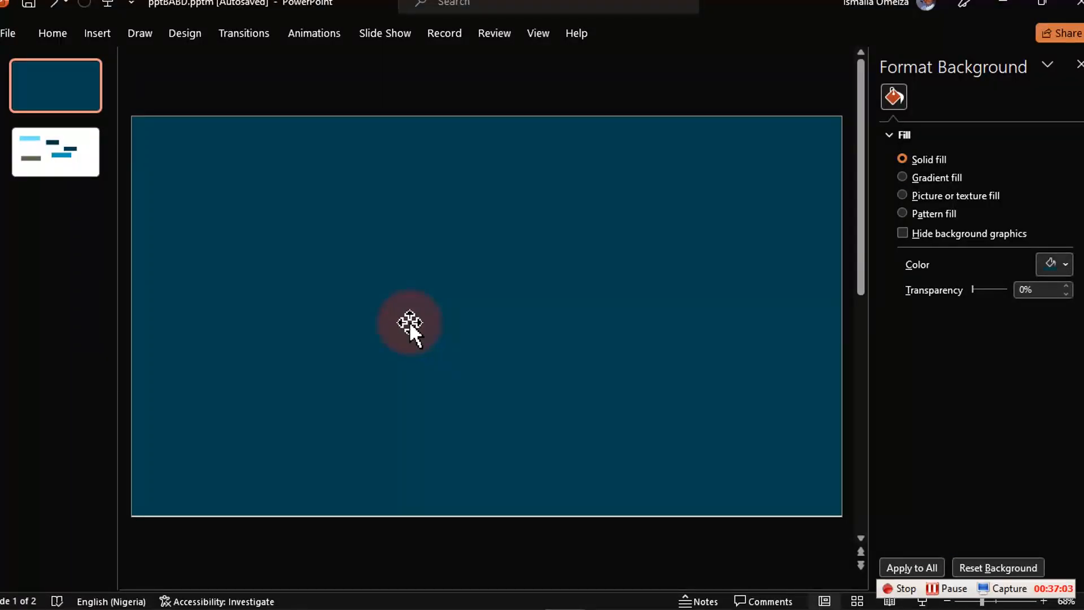
Move the dark blue rectangle on the first slide closer to the slide's centre and deselect it.
click(409, 321)
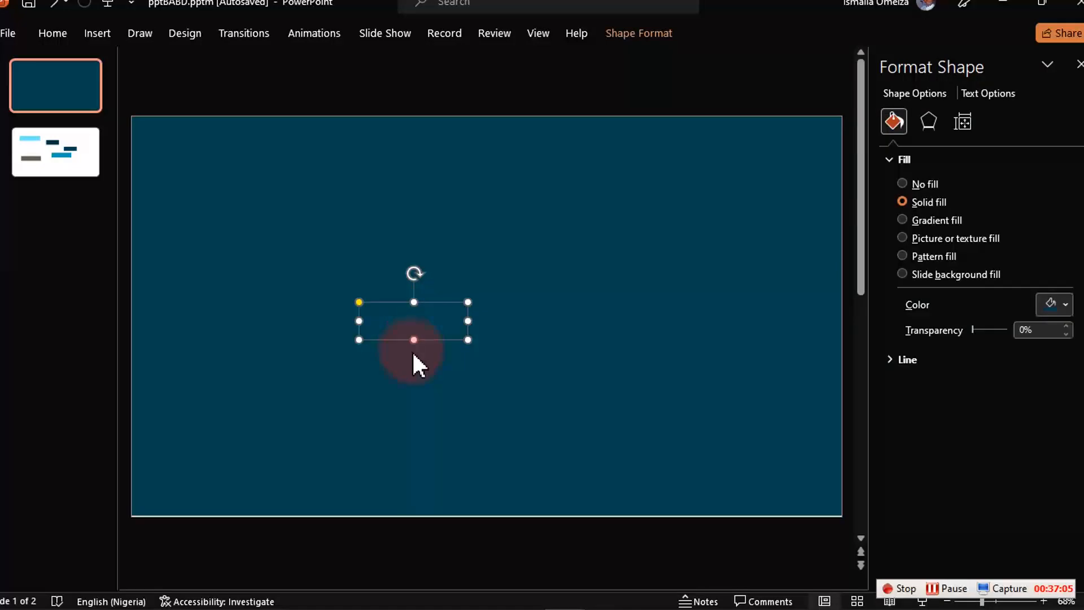
click(412, 350)
click(414, 336)
drag(431, 310, 496, 300)
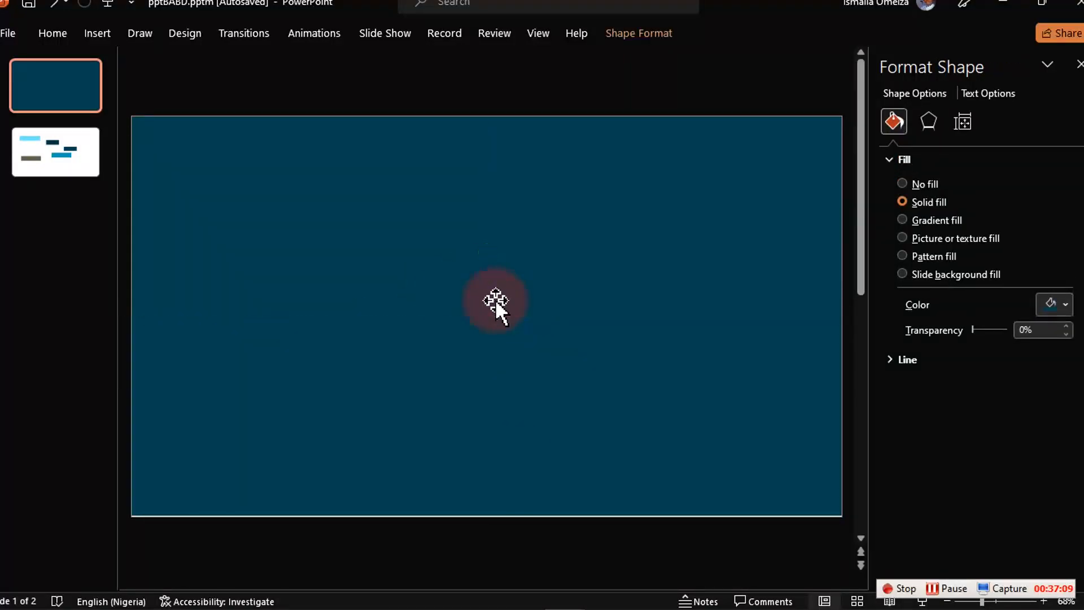
key(Escape)
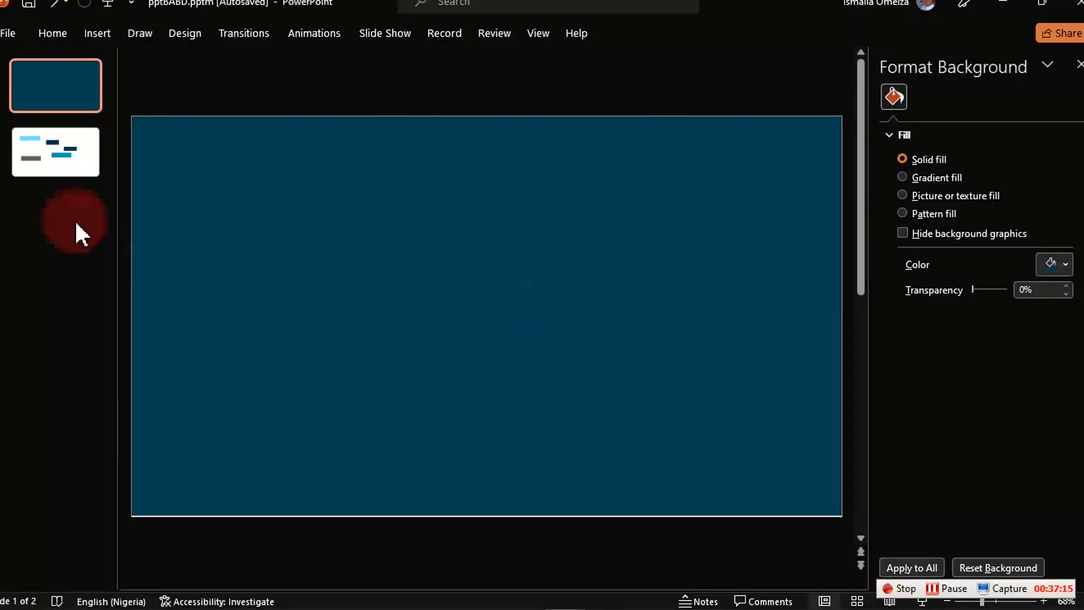
Copy the darkest blue rectangle from the second slide to the first slide and stretch it into a full-width header band along the upper edge.
click(45, 148)
click(470, 231)
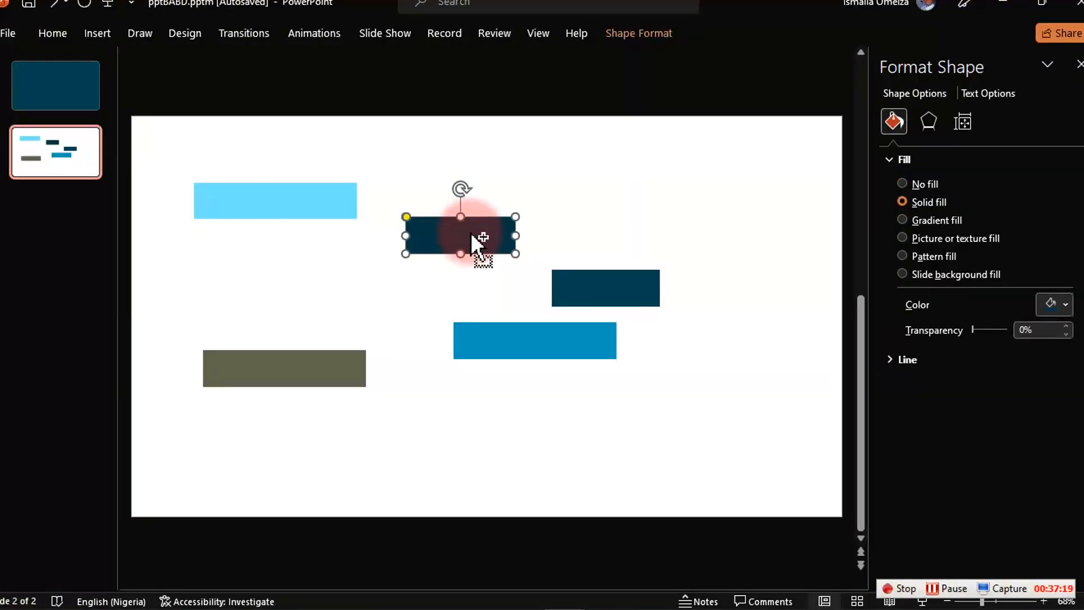
click(53, 88)
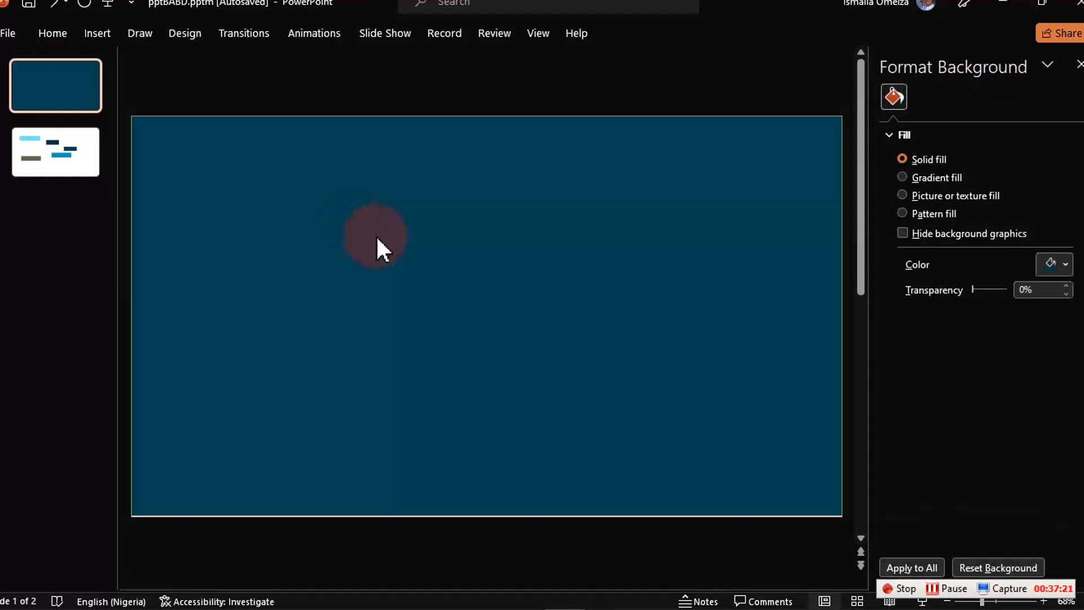
key(ctrl+v)
drag(461, 233, 842, 162)
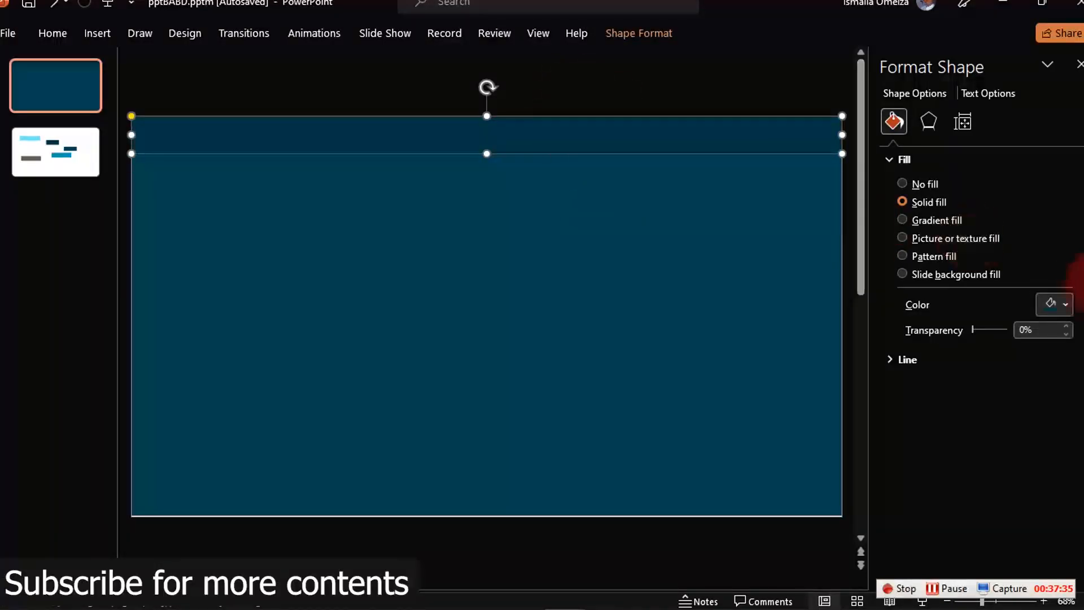
Check the hex code of the header band's fill in the custom colour settings, leaving the colour as it is.
click(1067, 308)
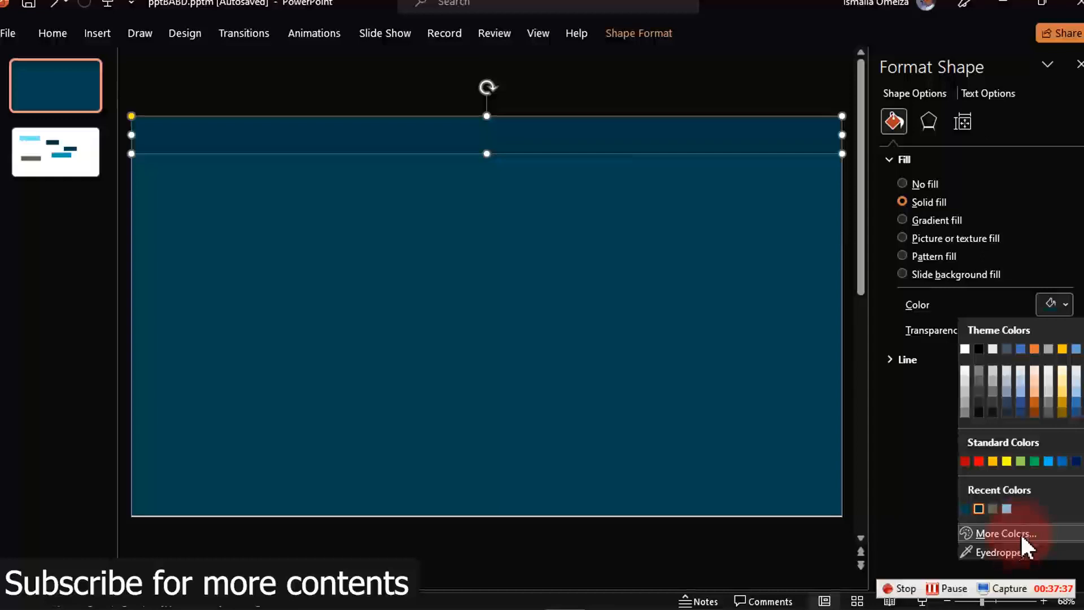
click(1011, 534)
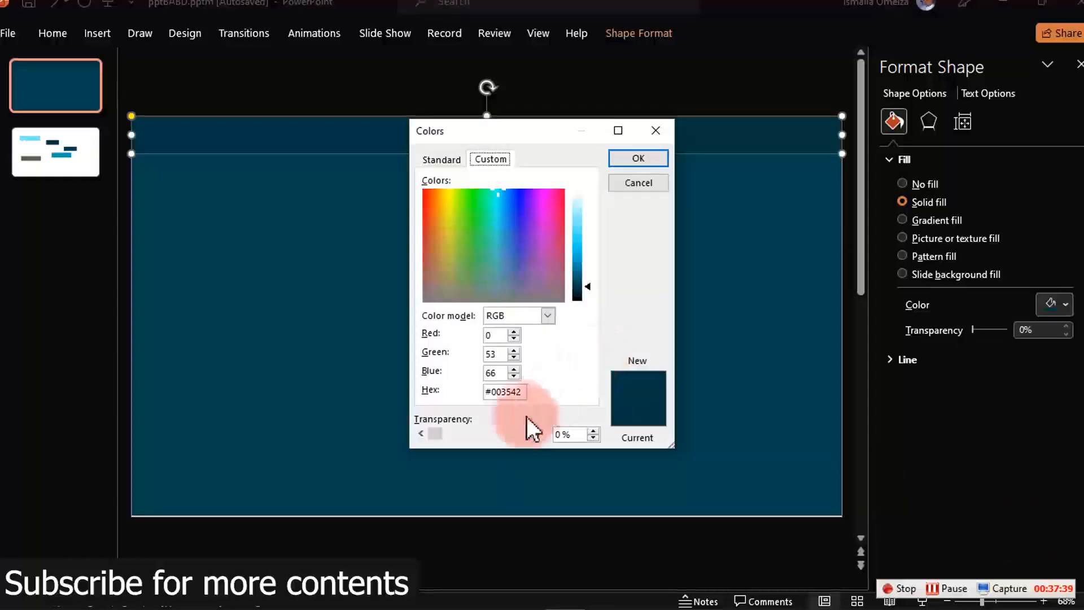
click(506, 392)
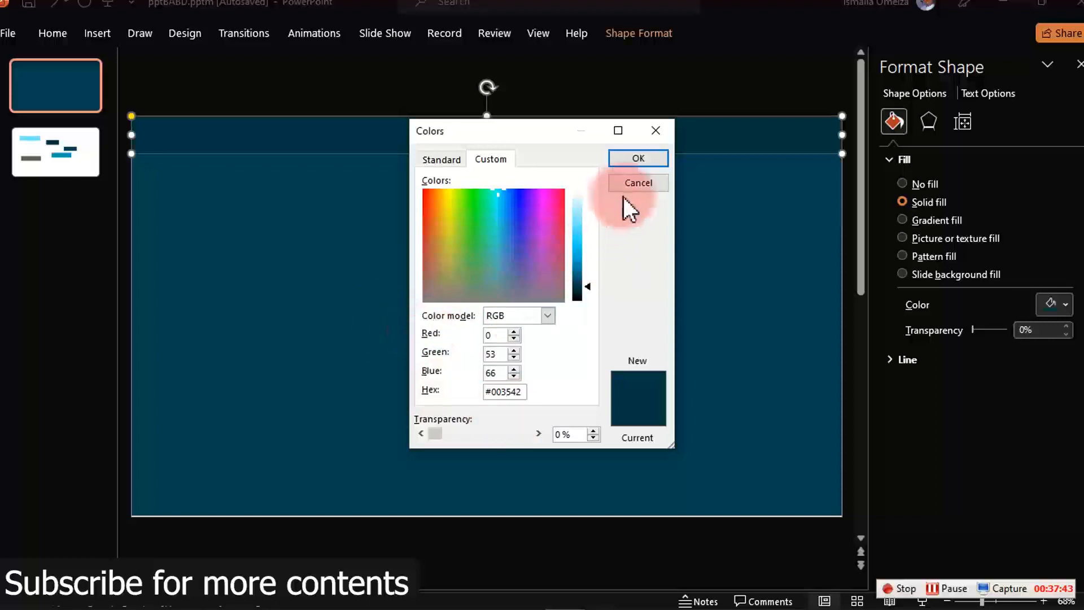
click(639, 181)
Check the hex code of the first slide's background fill in the custom colour settings, leaving the colour as it is.
click(419, 288)
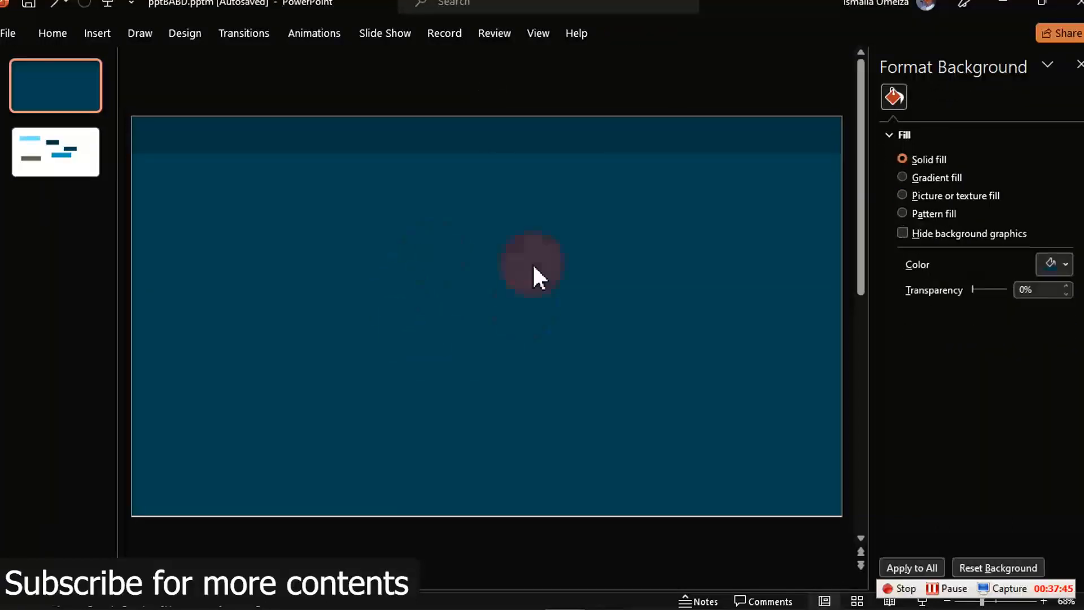
click(1064, 263)
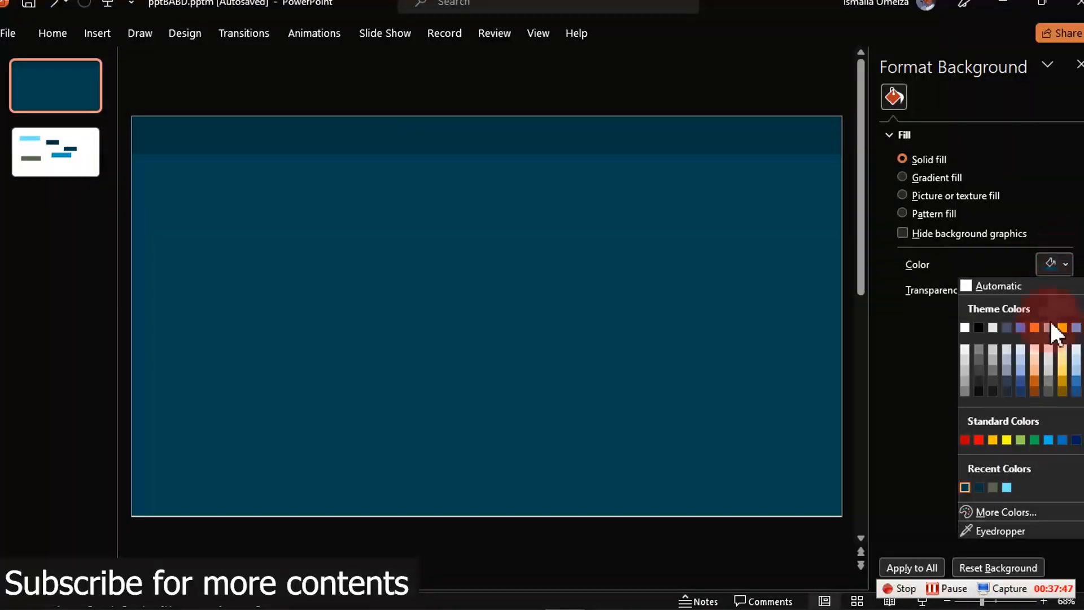
click(1011, 513)
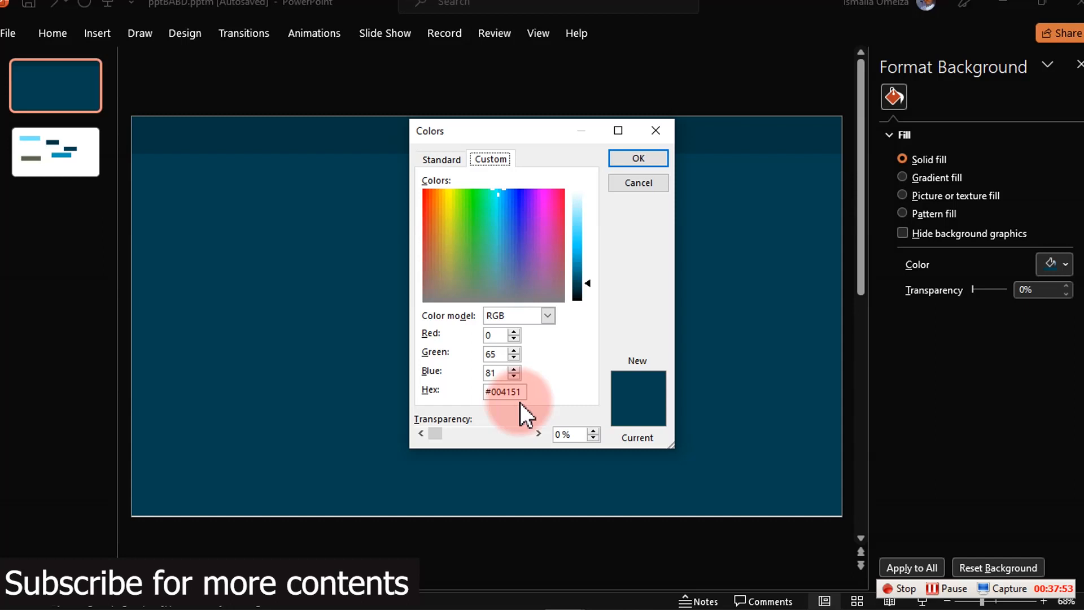
click(625, 184)
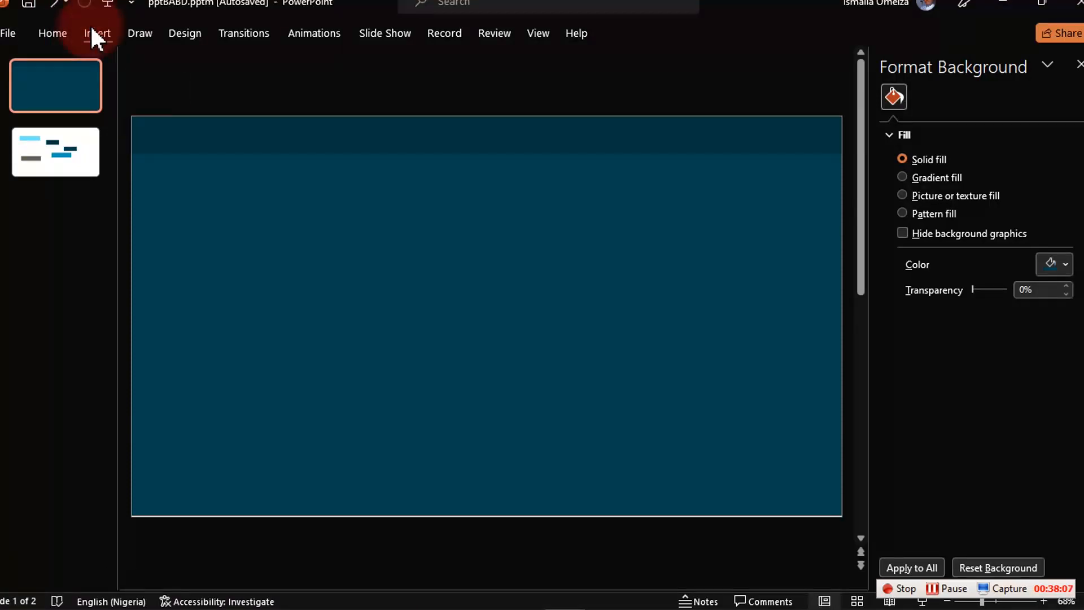
Insert the dashboard screenshot picture ssssssss from the Desktop folder onto the first slide.
click(101, 36)
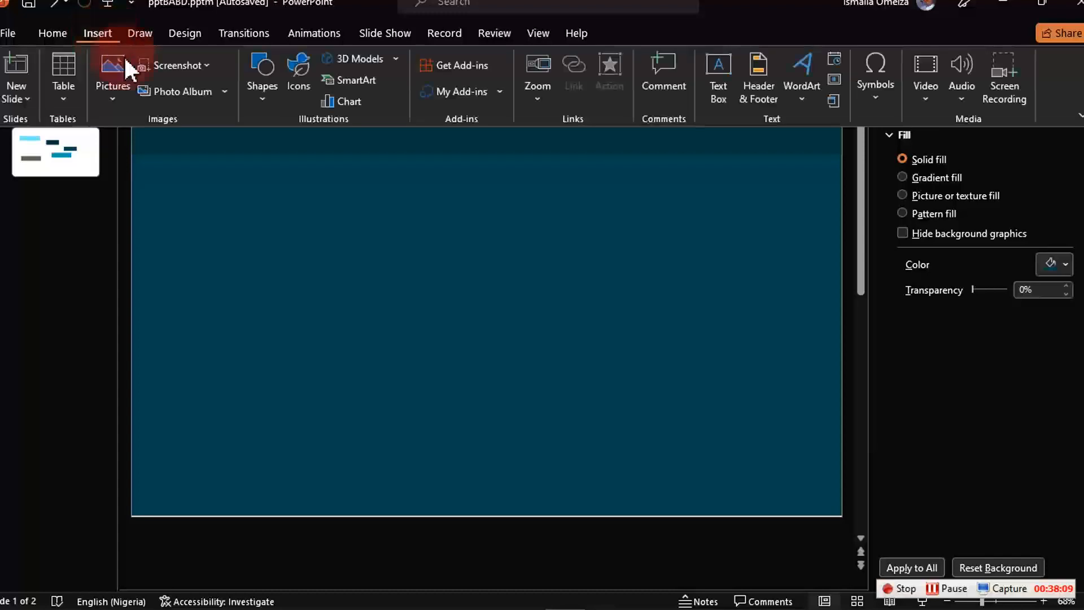
click(114, 95)
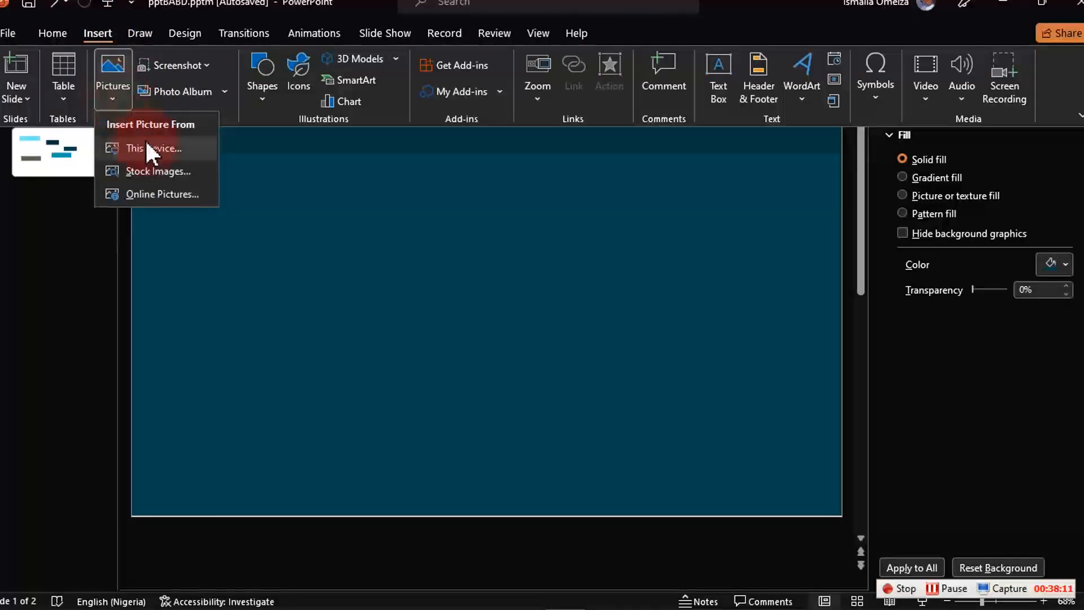
click(151, 147)
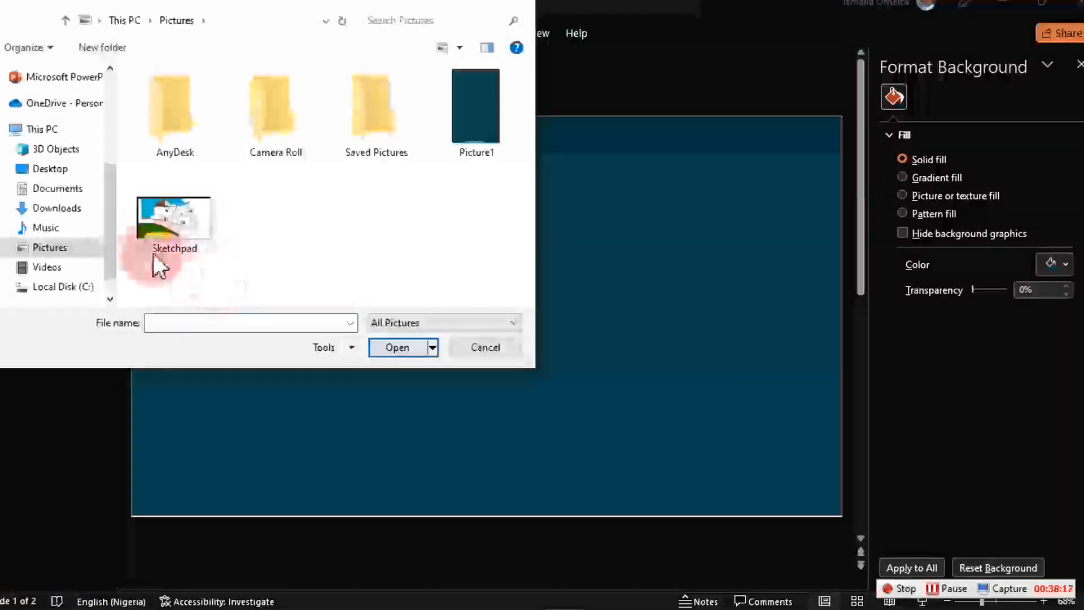
click(49, 170)
scroll(244, 195, down, 5)
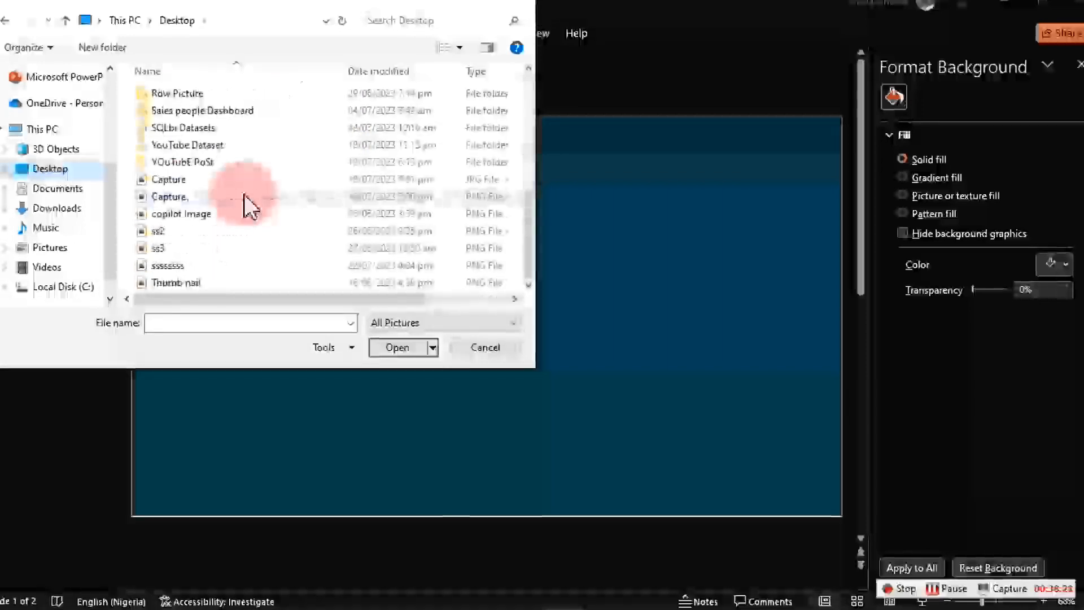
double_click(165, 266)
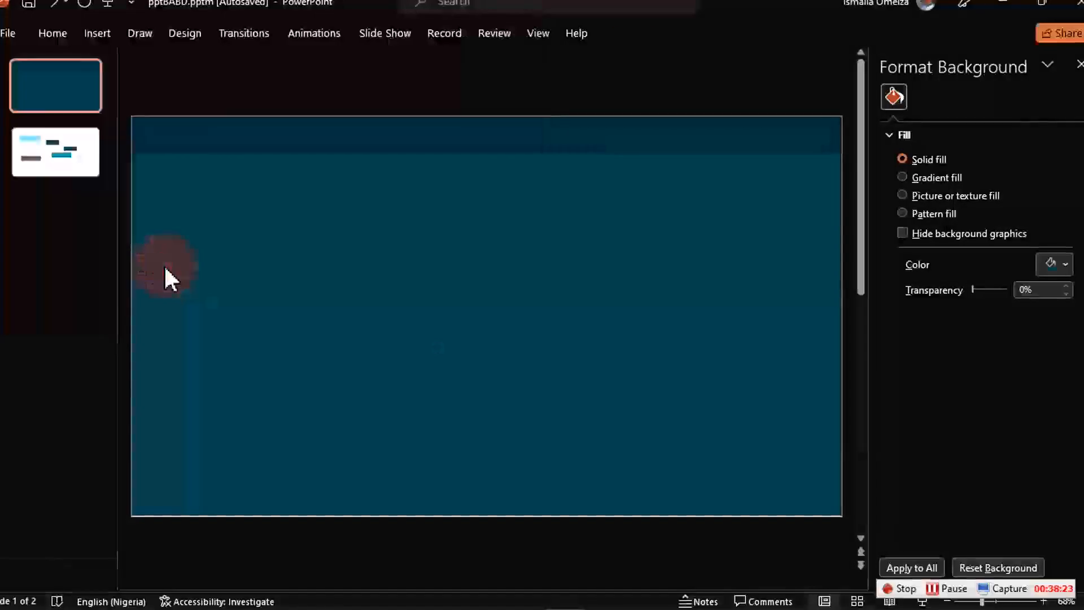
Align the dashboard picture with the slide's upper-left corner, enlarge it to cover the slide and send it to the back behind the header band.
drag(508, 291, 438, 246)
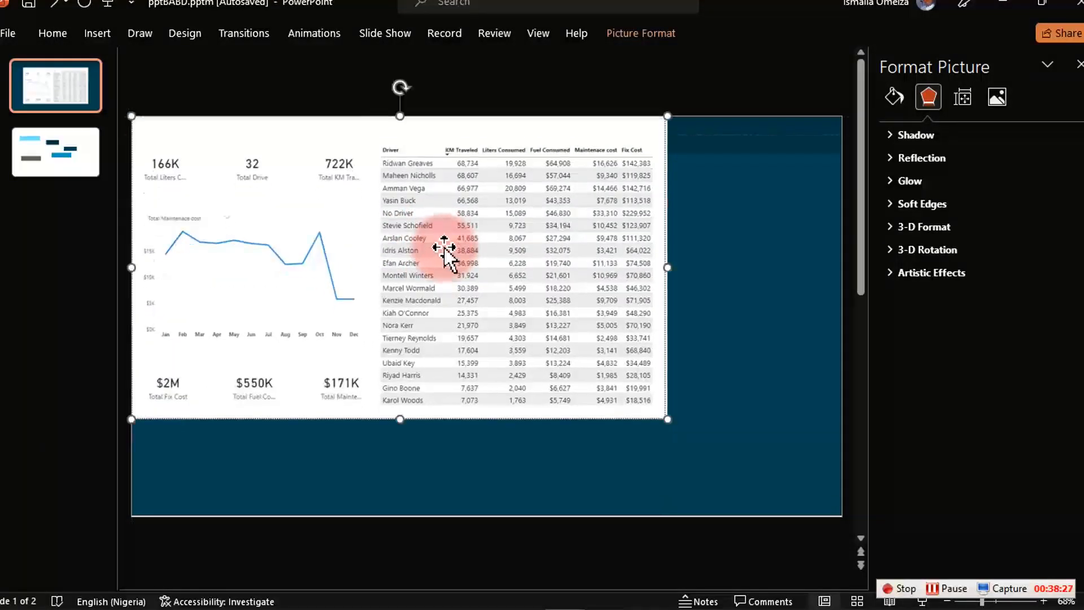
drag(667, 418, 830, 515)
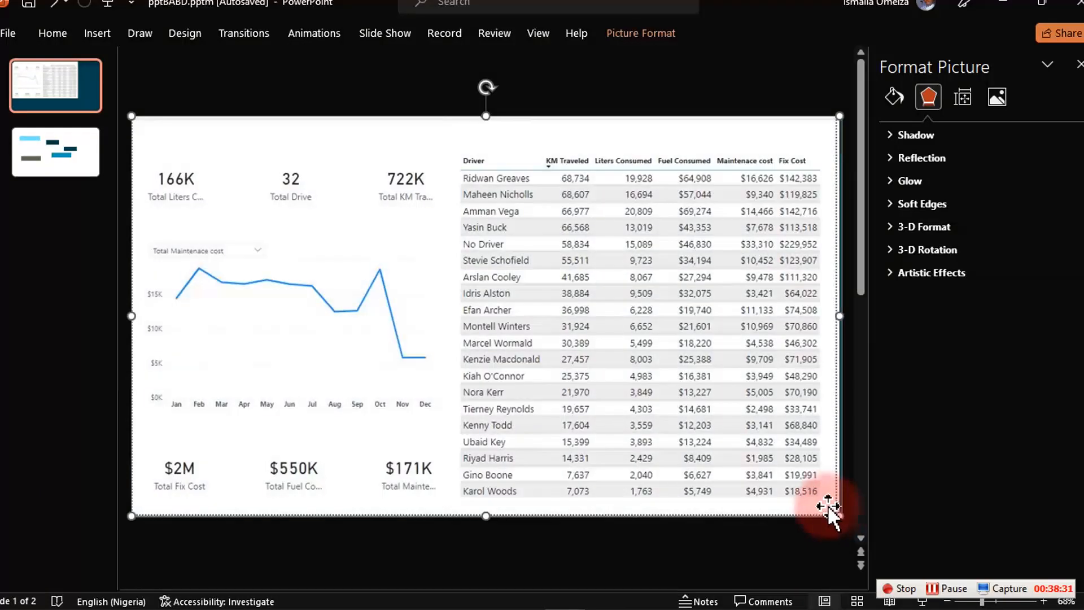
click(571, 391)
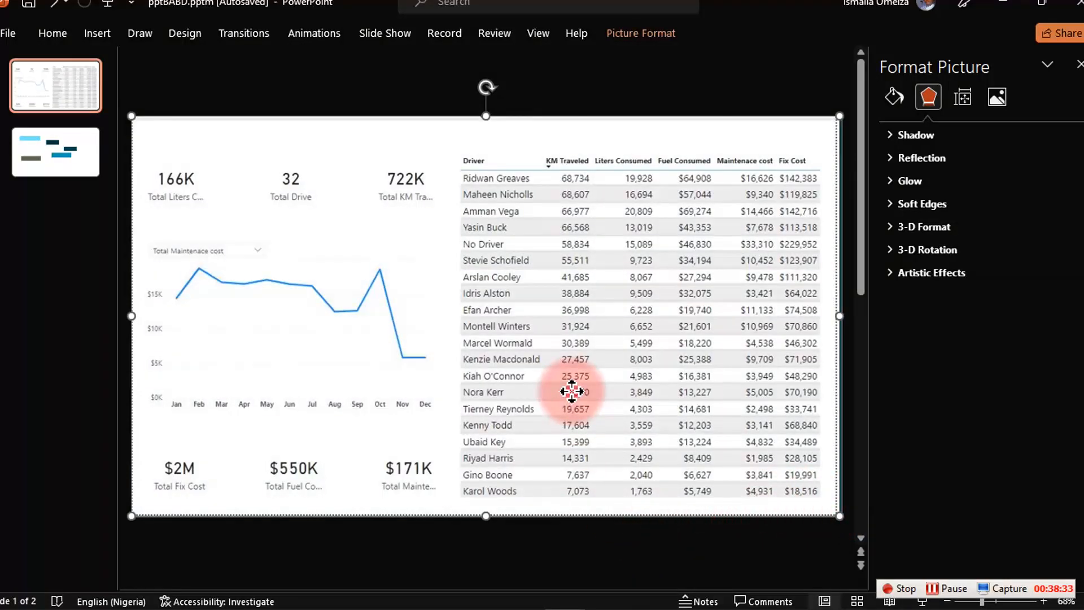
click(571, 391)
right_click(572, 391)
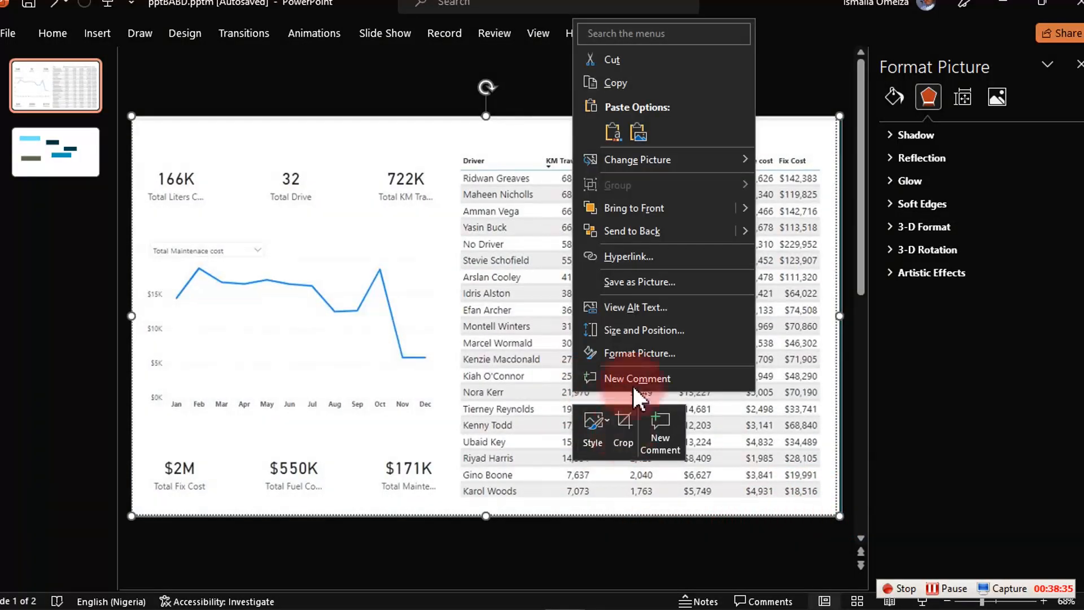
click(636, 230)
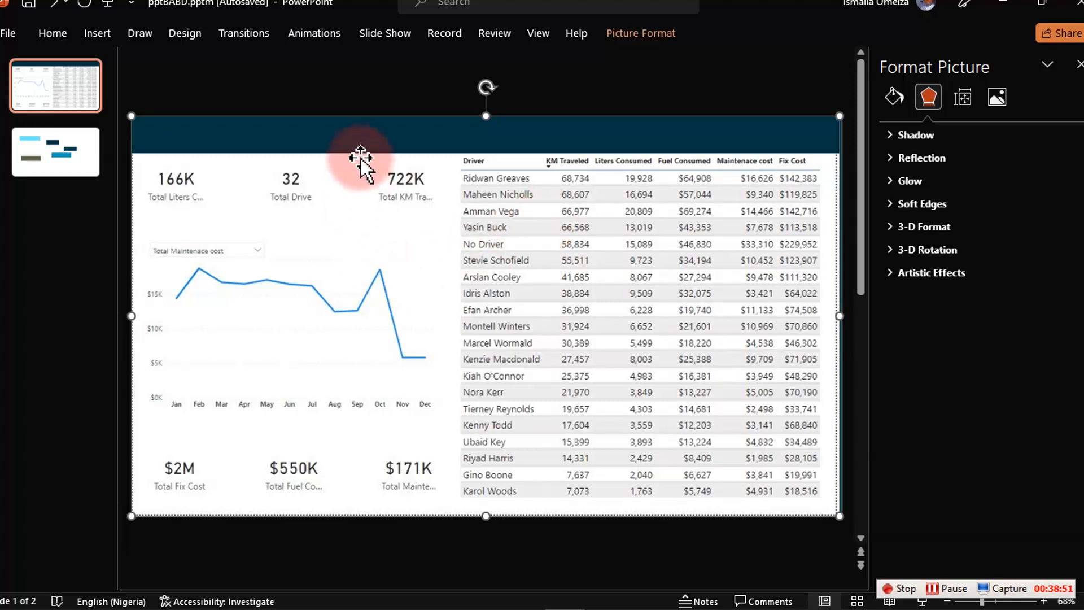
Draw a rounded-corner rectangle about 8 cm wide and place it near the middle of the slide.
click(96, 37)
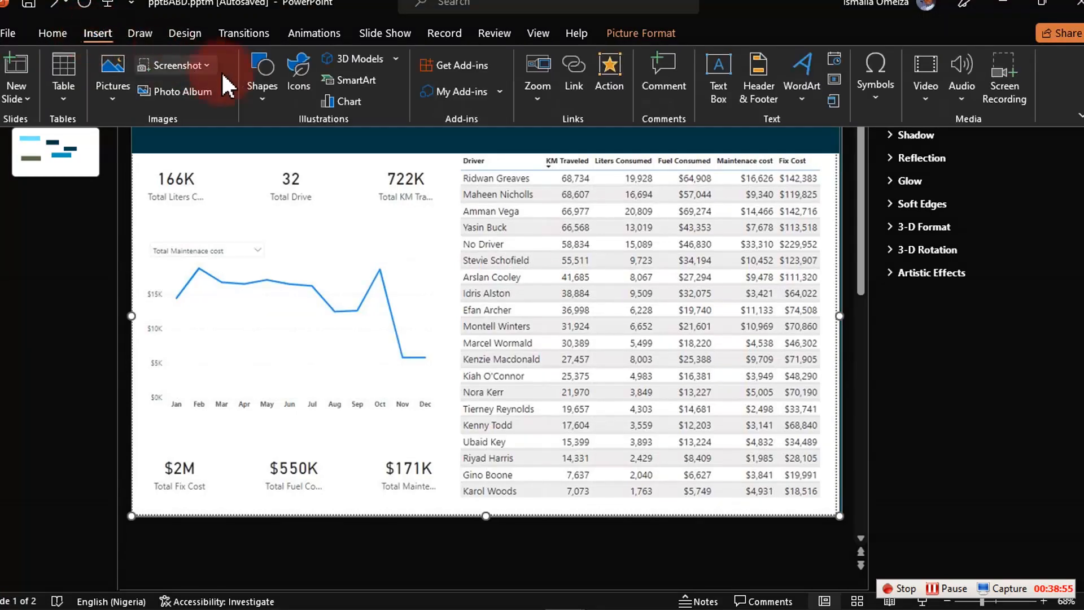
click(267, 101)
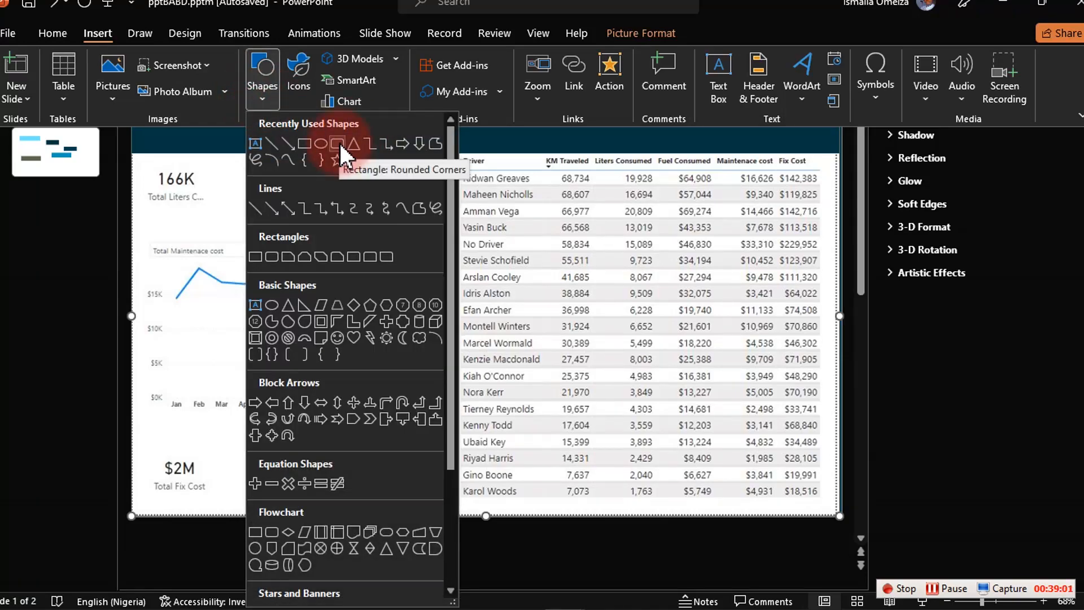
click(340, 143)
drag(271, 204, 411, 349)
drag(346, 283, 432, 283)
drag(508, 373, 542, 325)
drag(446, 304, 484, 332)
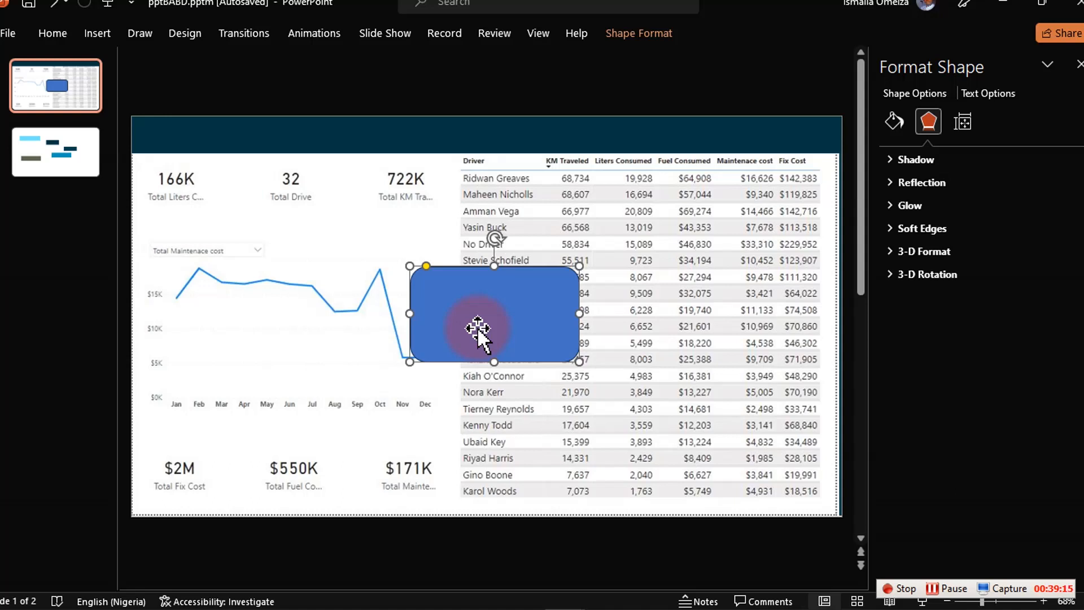
Set the rounded rectangle's height to 2.5 cm and its width to 4.45 cm.
click(630, 34)
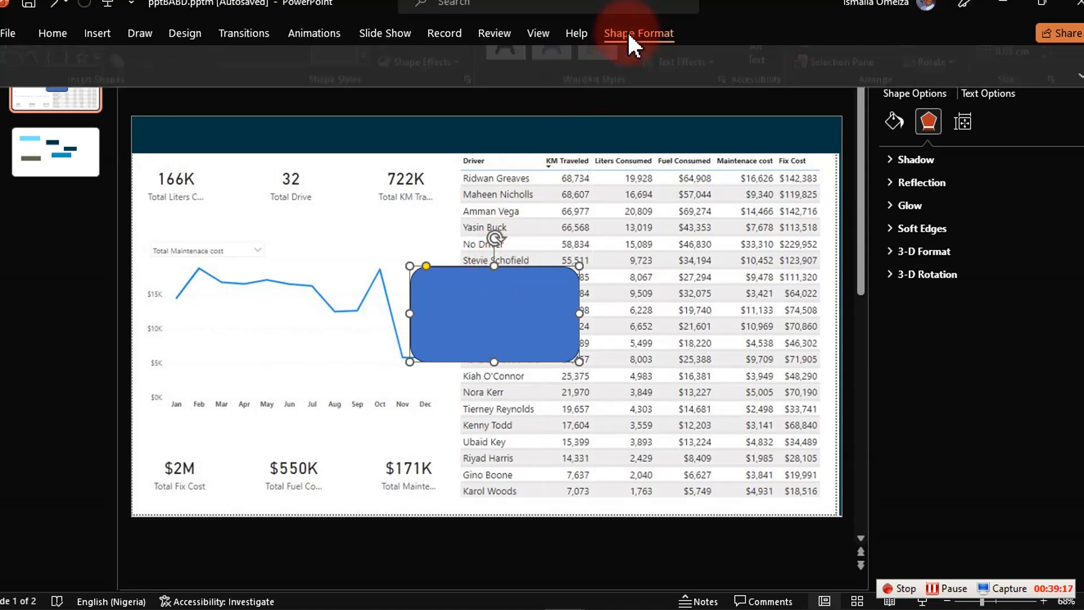
click(1016, 64)
text(2.)
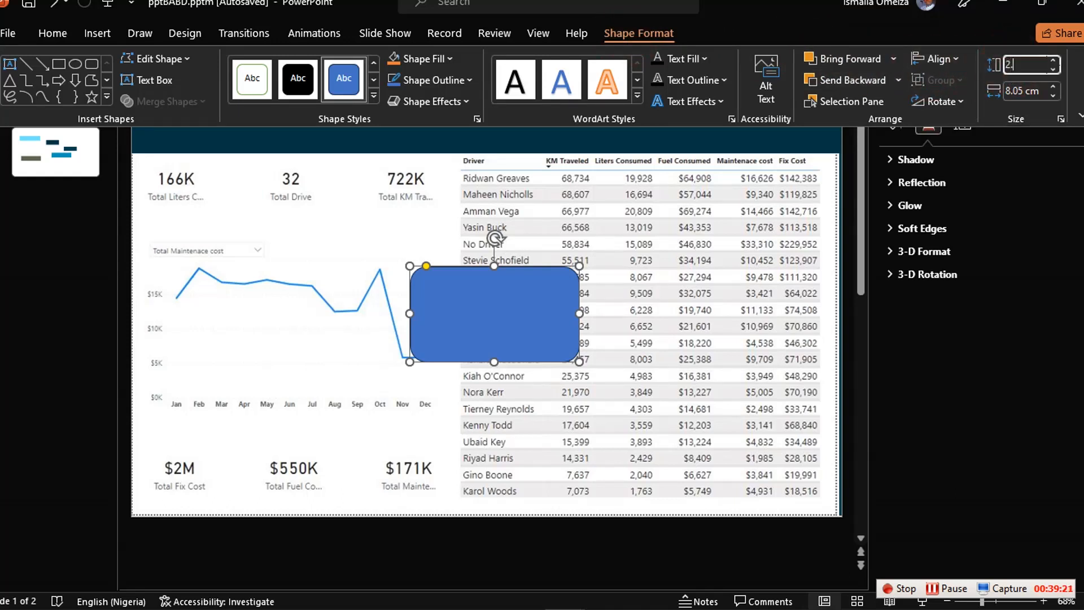
text(5)
key(Tab)
text(4.45 cm)
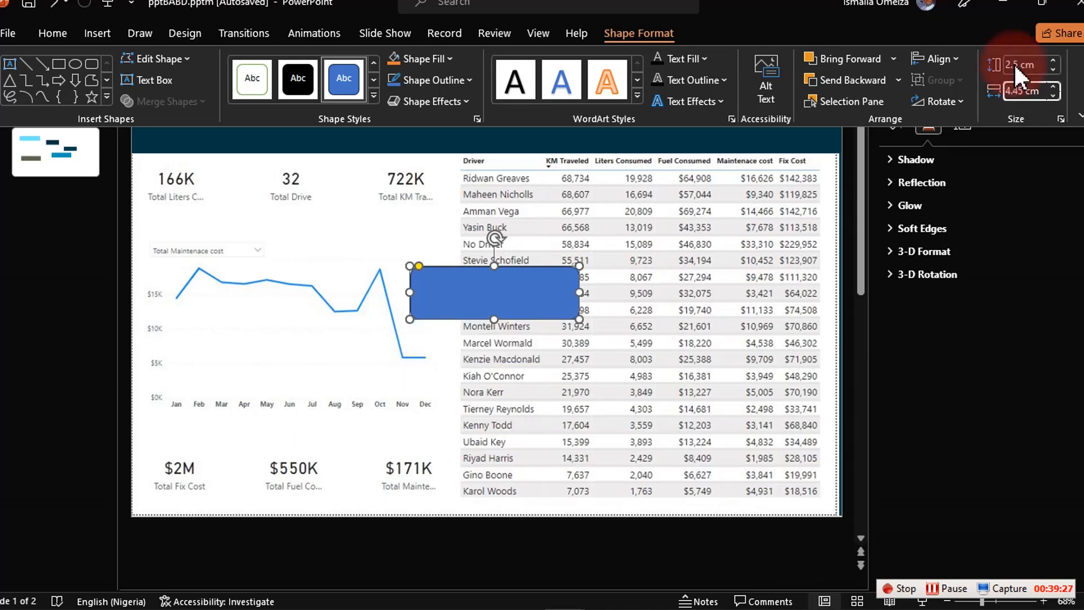
key(Return)
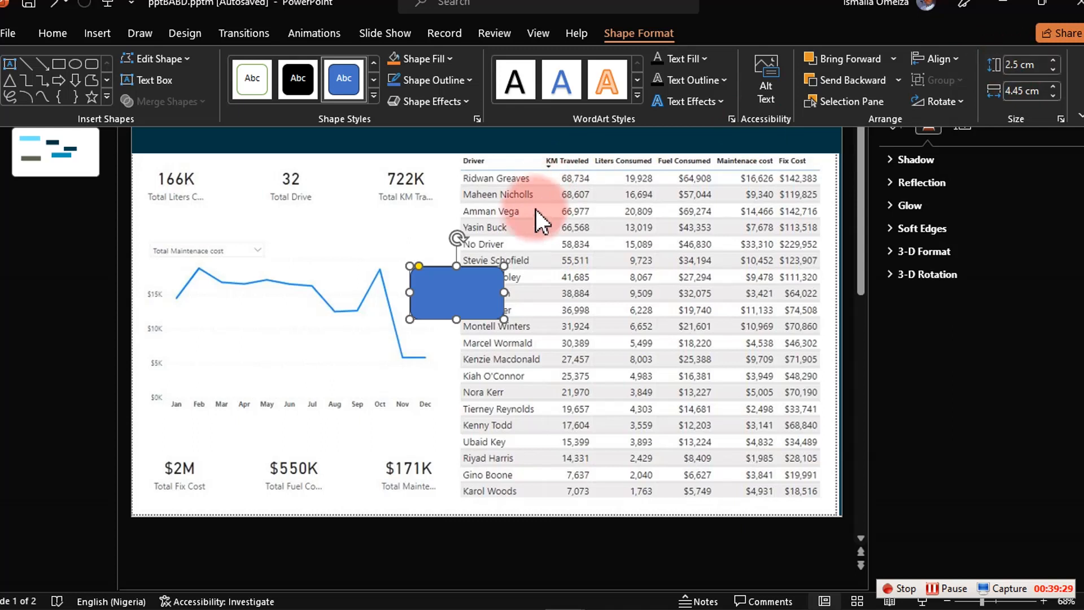
Remove the rounded rectangle's outline and fill it with the header band's dark blue from the recent colours.
click(474, 313)
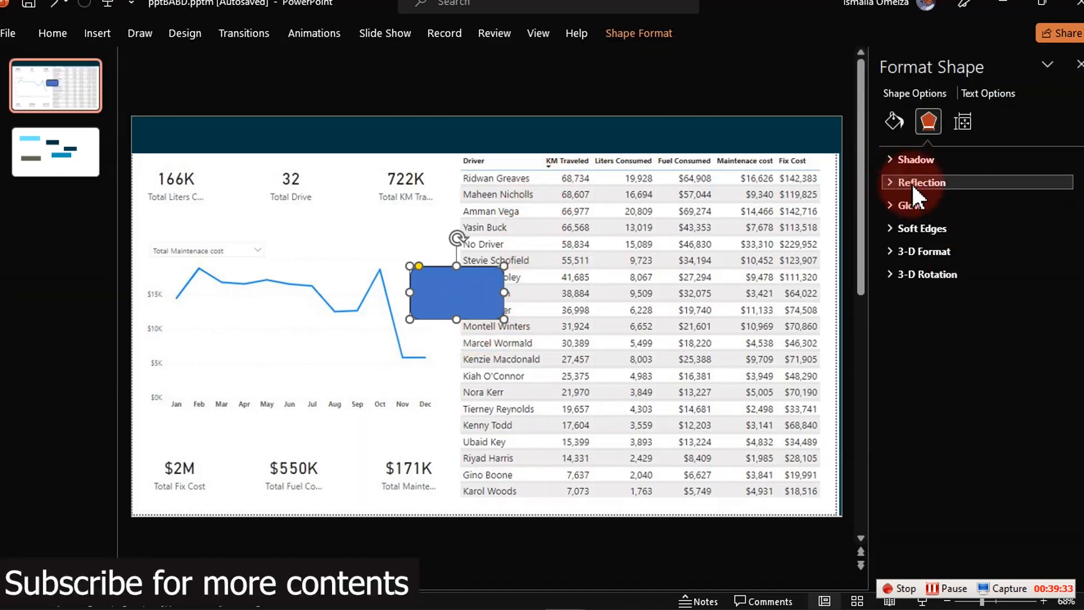
click(900, 126)
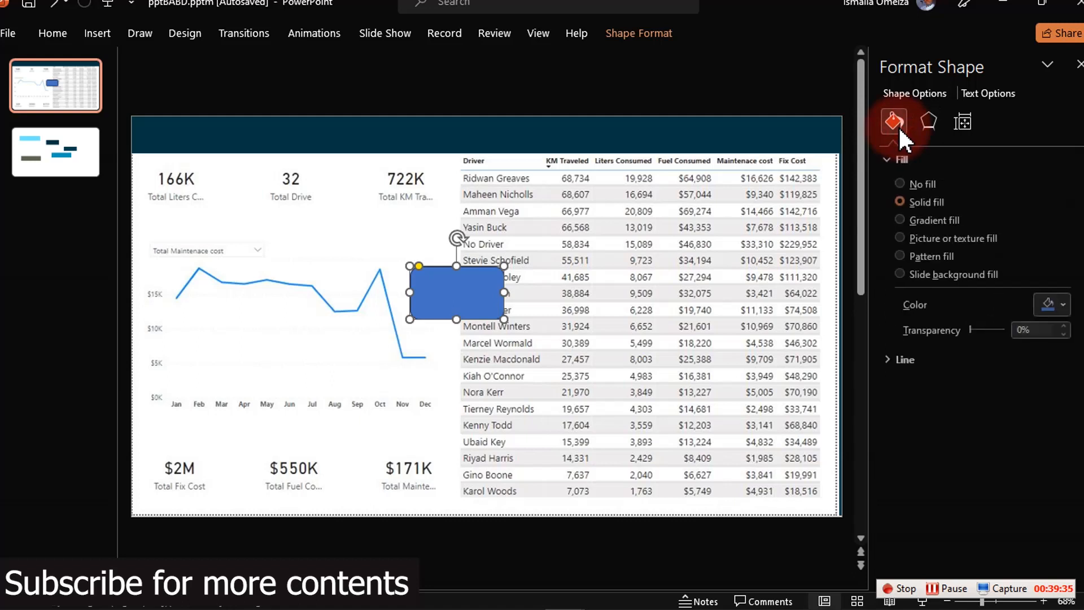
click(898, 359)
click(907, 383)
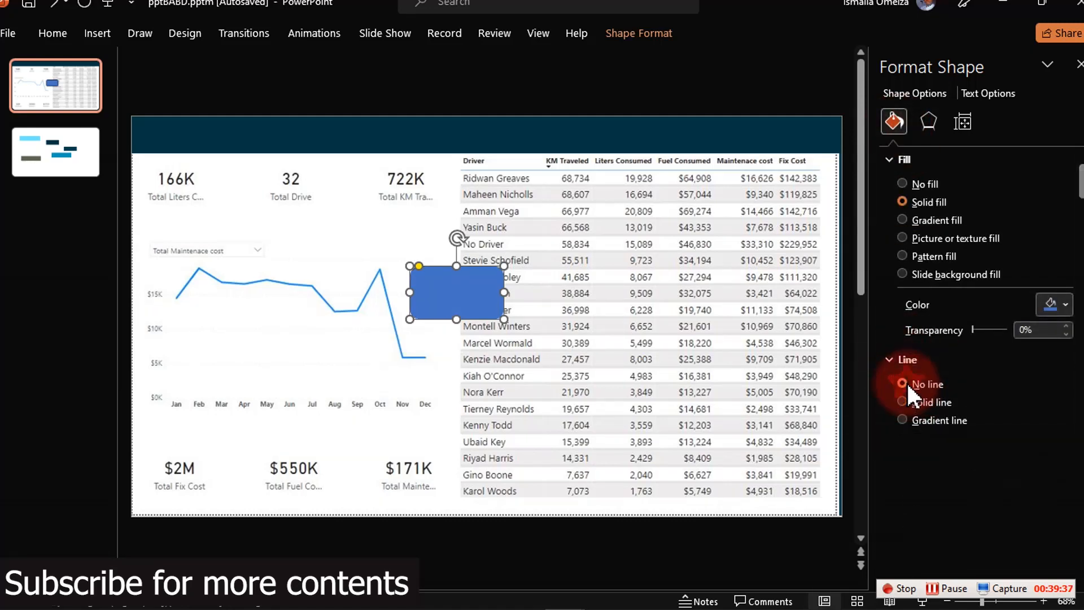
click(1051, 303)
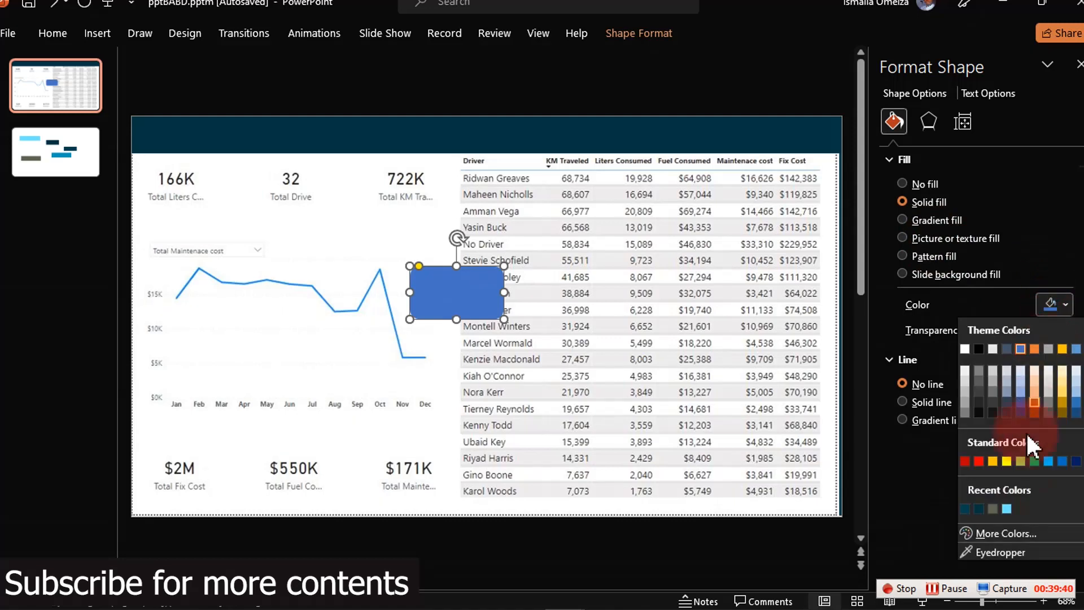
click(978, 508)
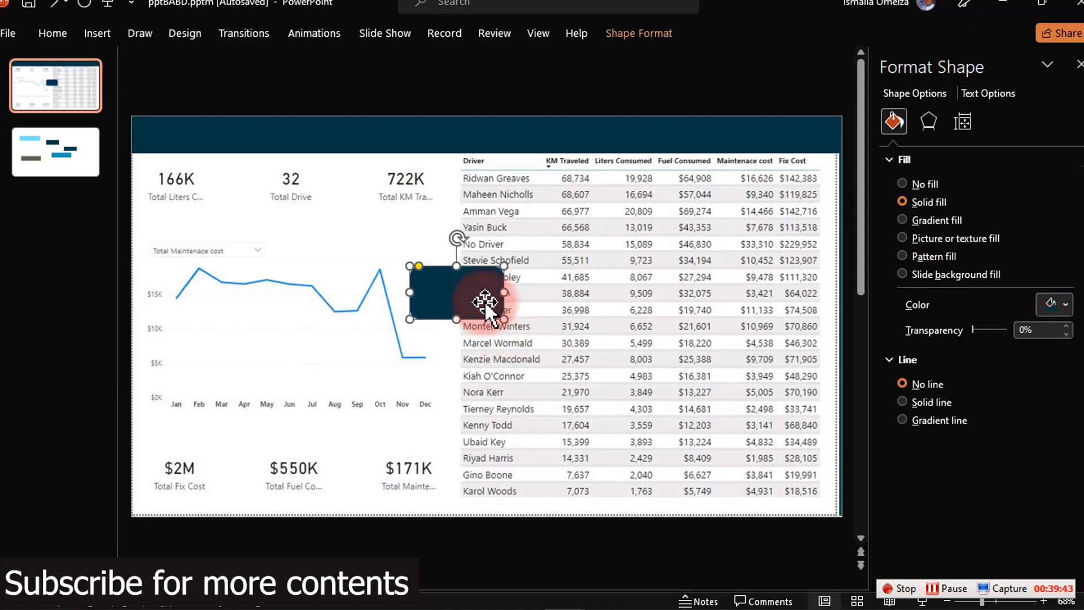
Position the dark blue rounded rectangle over the Total Liters card, just below the header band.
drag(485, 302, 213, 202)
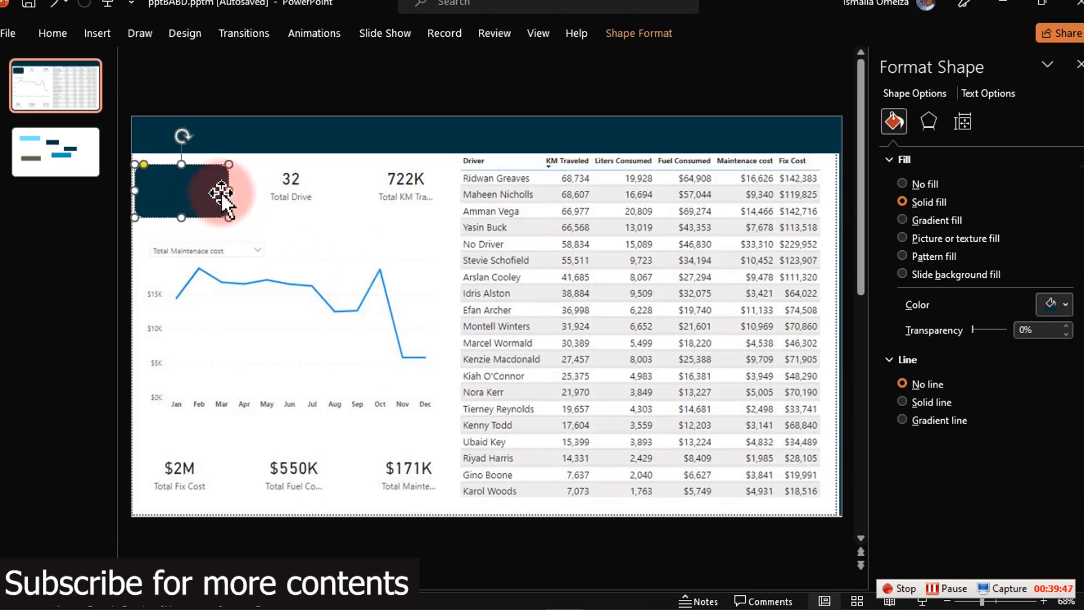
drag(207, 215, 216, 212)
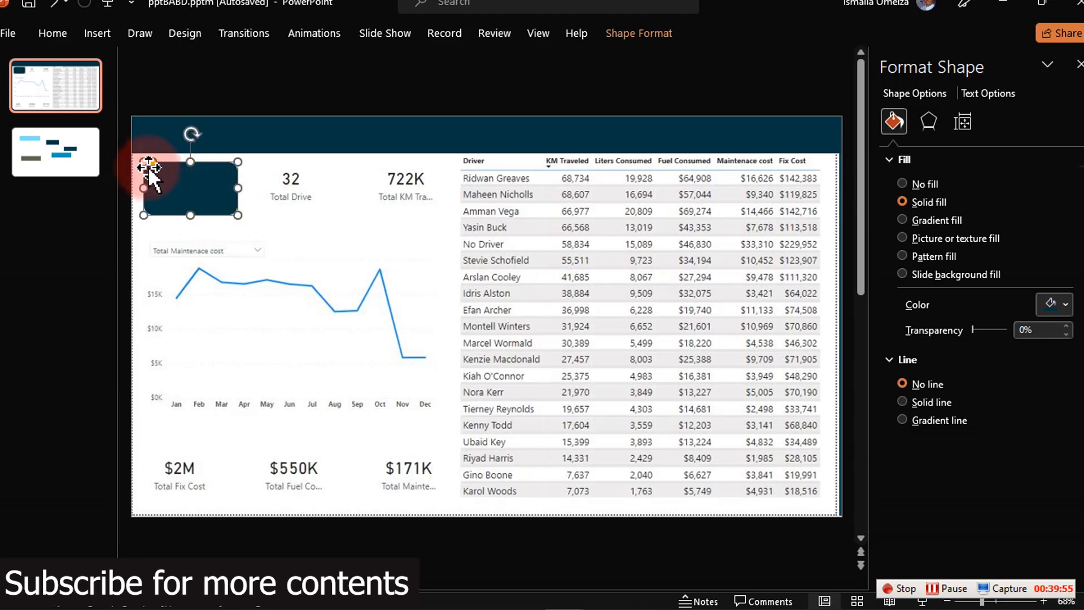
drag(152, 163, 149, 164)
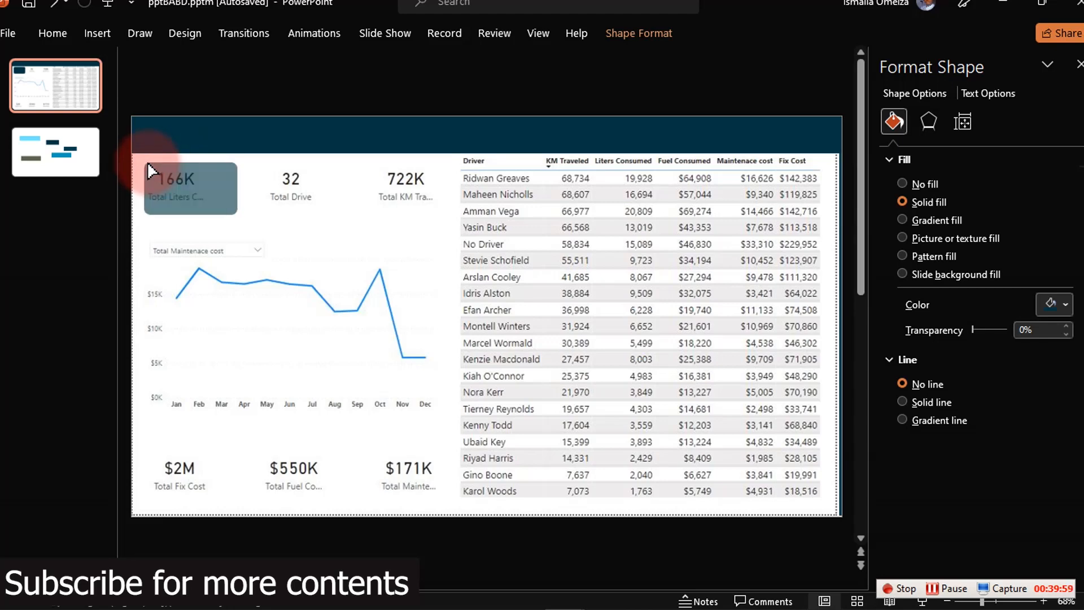
drag(148, 162, 148, 162)
Duplicate the rounded rectangle twice in the same row, covering the Total Drive and Total KM cards.
drag(201, 205, 316, 201)
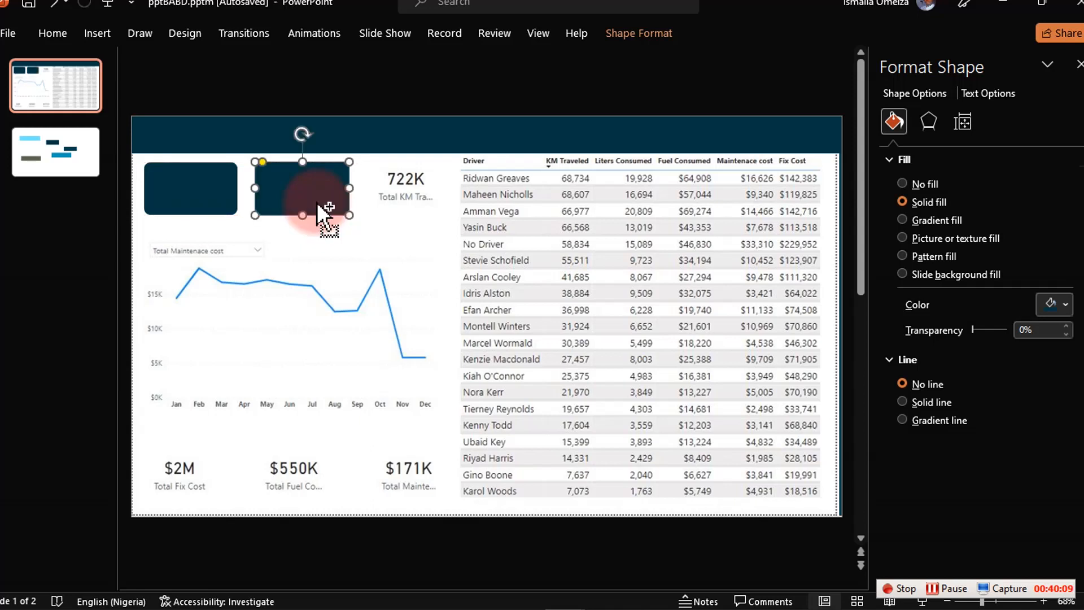
key(ctrl+d)
drag(423, 191, 413, 193)
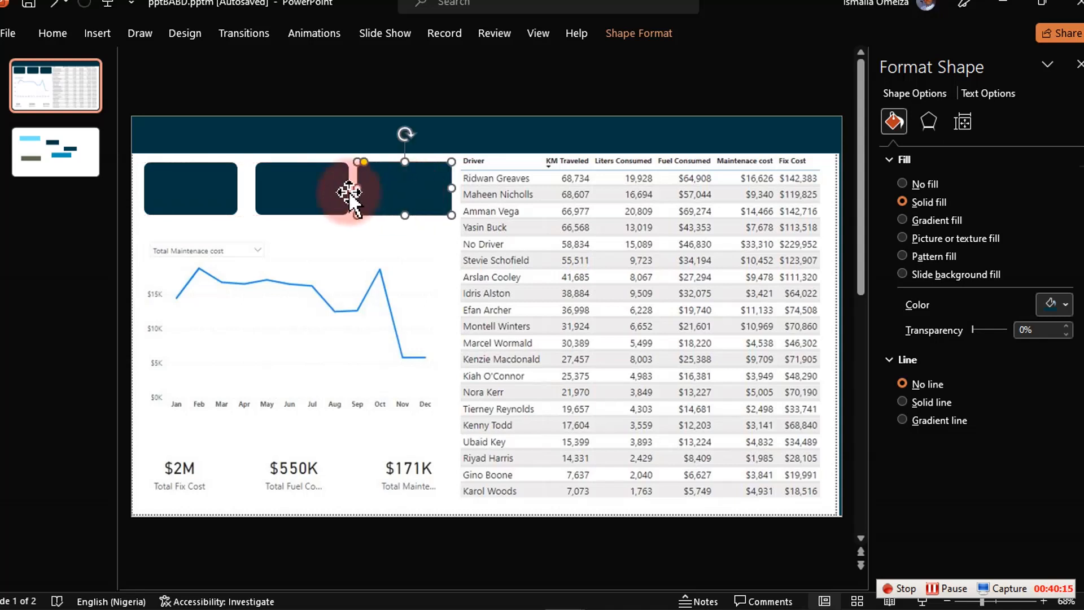
Select all three rounded rectangles below the header band and distribute them horizontally.
shift+click(314, 189)
shift+click(191, 192)
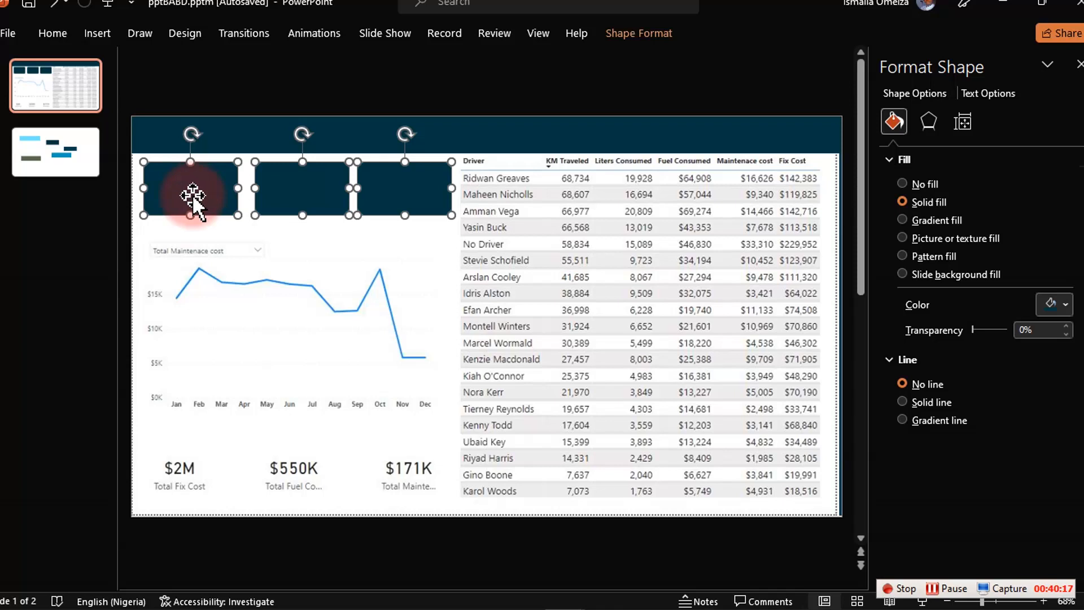
click(638, 39)
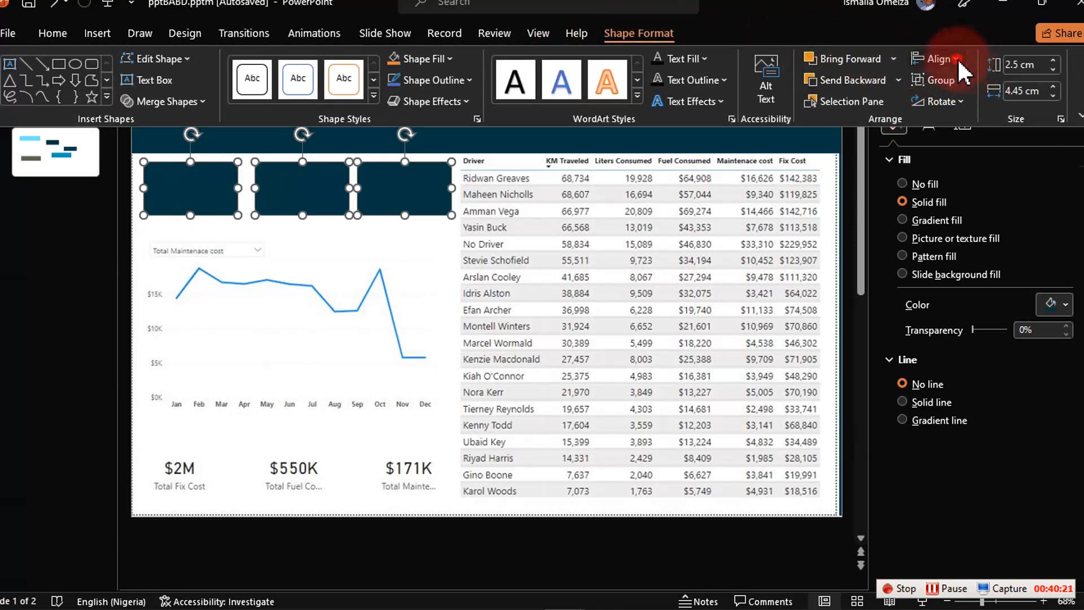
click(957, 58)
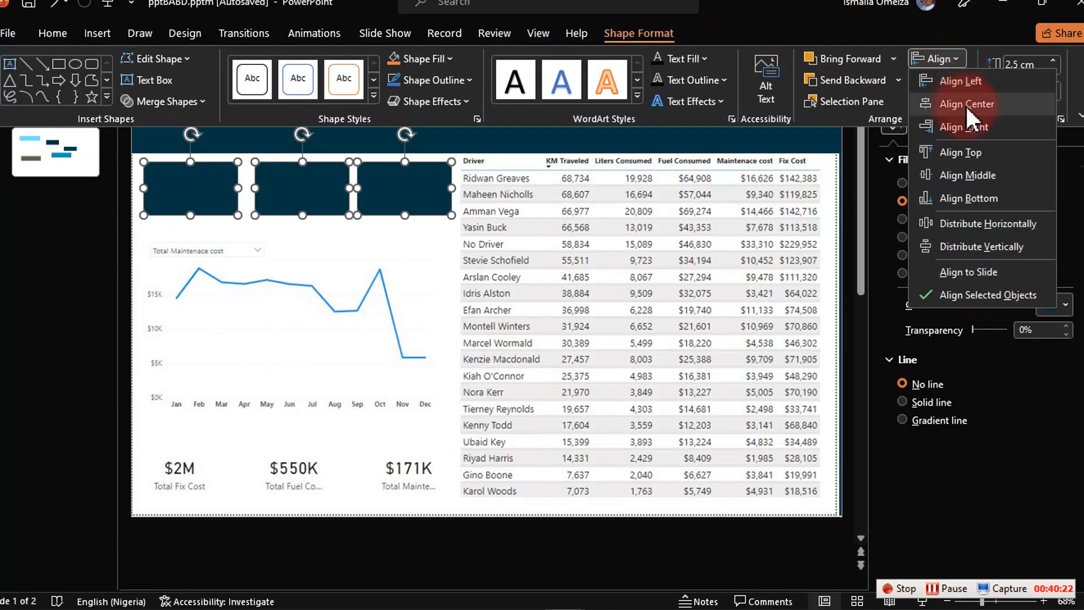
click(985, 222)
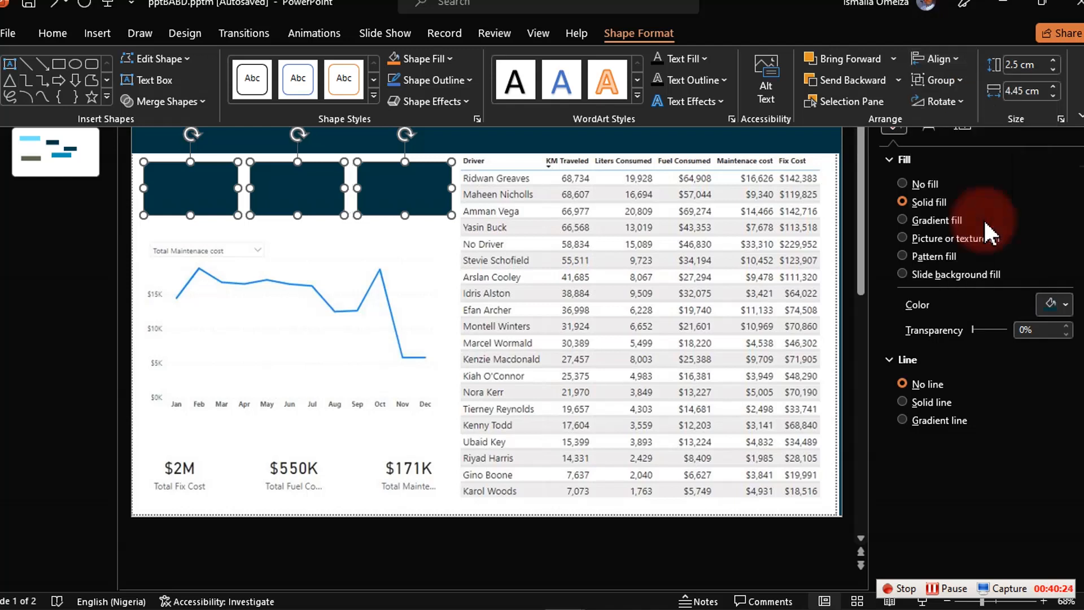
Align the tops of the three selected cards and copy the row over the Total Fix Cost, fuel cost and maintenance cost cards.
click(952, 57)
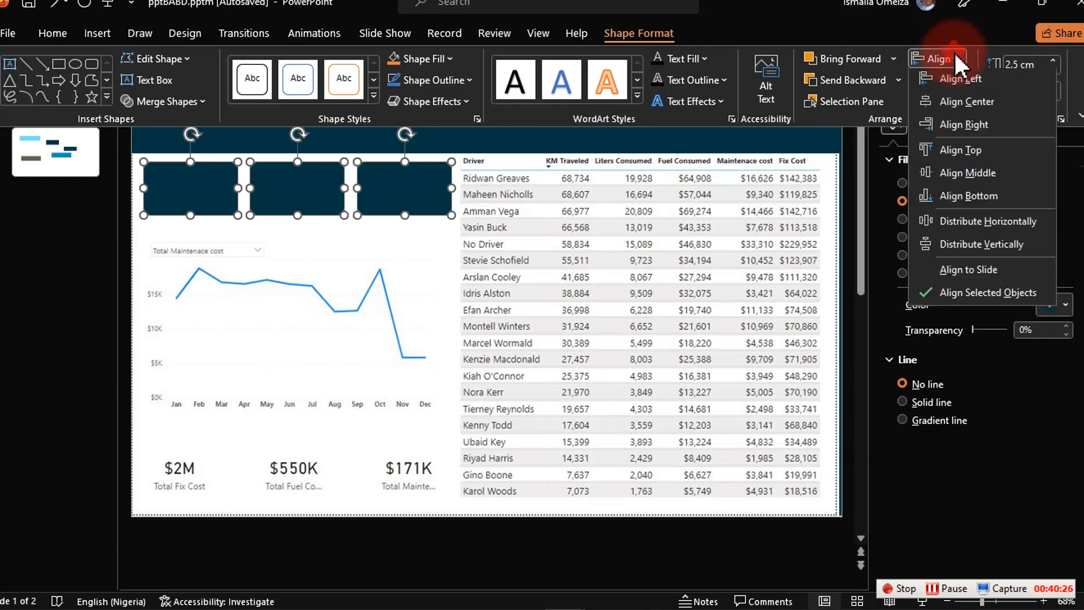
click(978, 150)
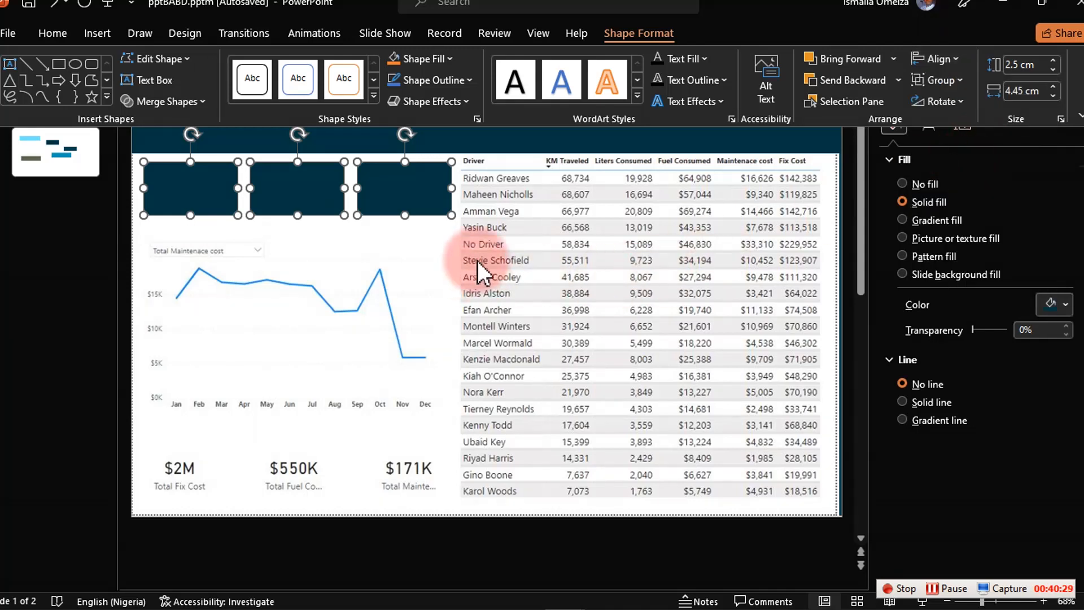
click(407, 195)
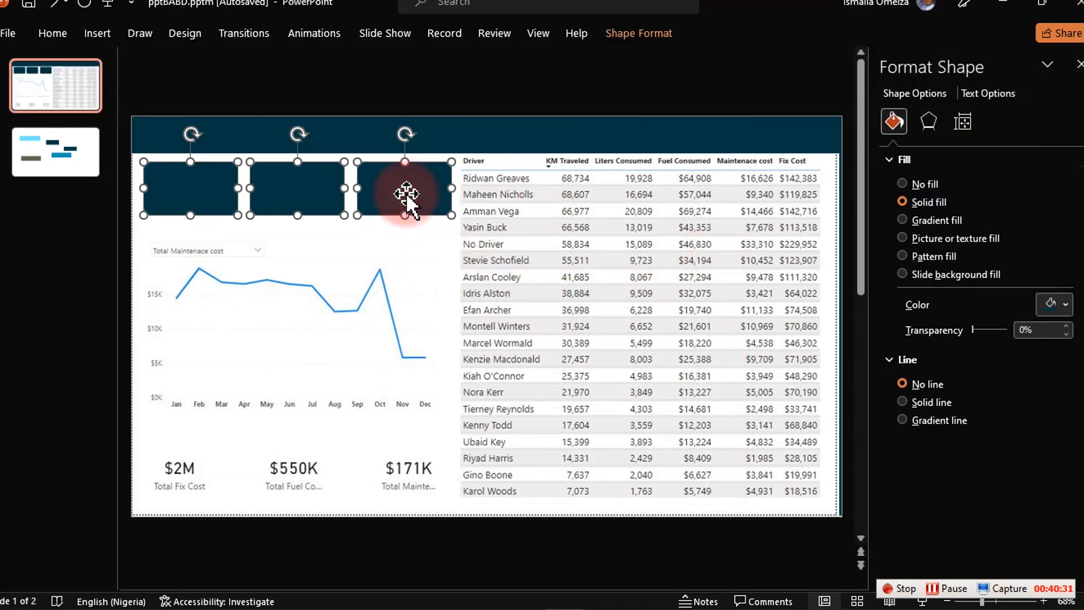
mouse_move(407, 194)
mouse_down()
mouse_move(420, 209)
mouse_move(415, 195)
mouse_move(415, 480)
mouse_move(410, 470)
mouse_up()
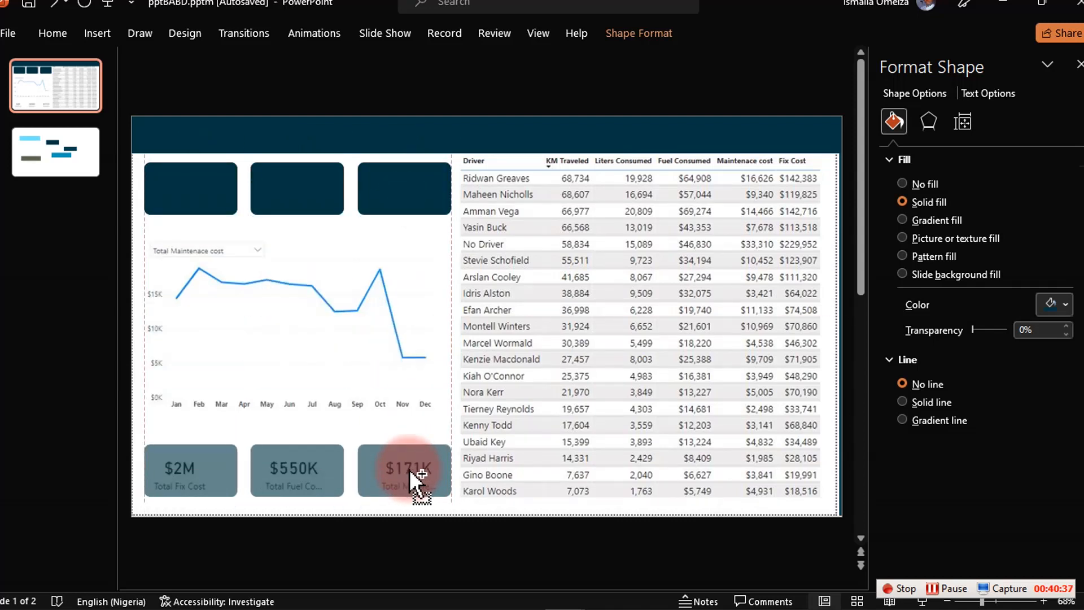
drag(408, 469, 409, 469)
key(Down)
key(Down)
key(Down)
key(Down)
key(Down)
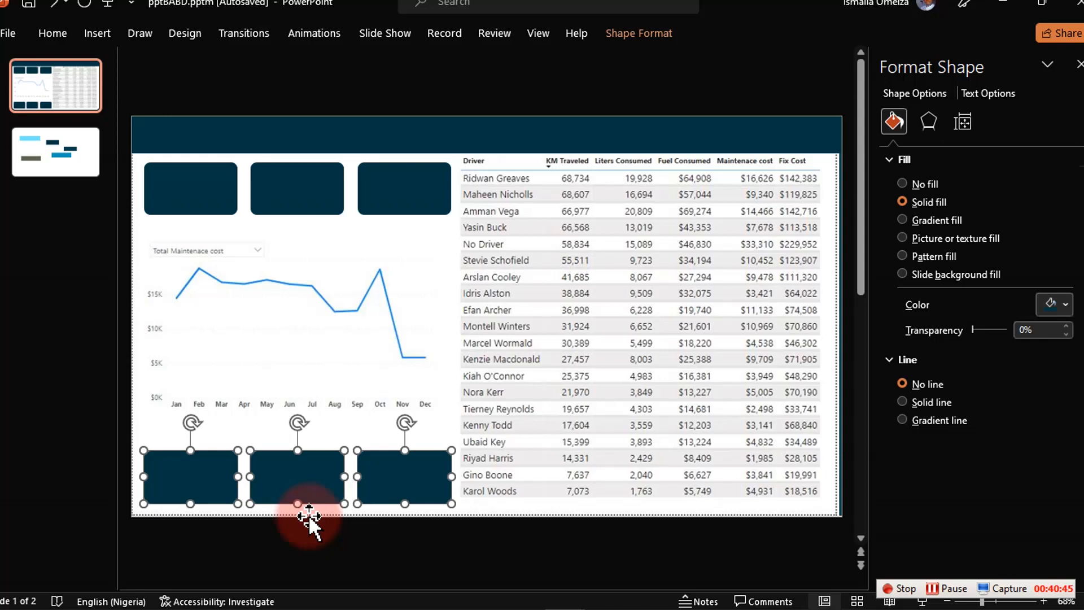
Duplicate a top-row card and stretch the copy across all three columns to cover the line chart between the card rows.
click(350, 339)
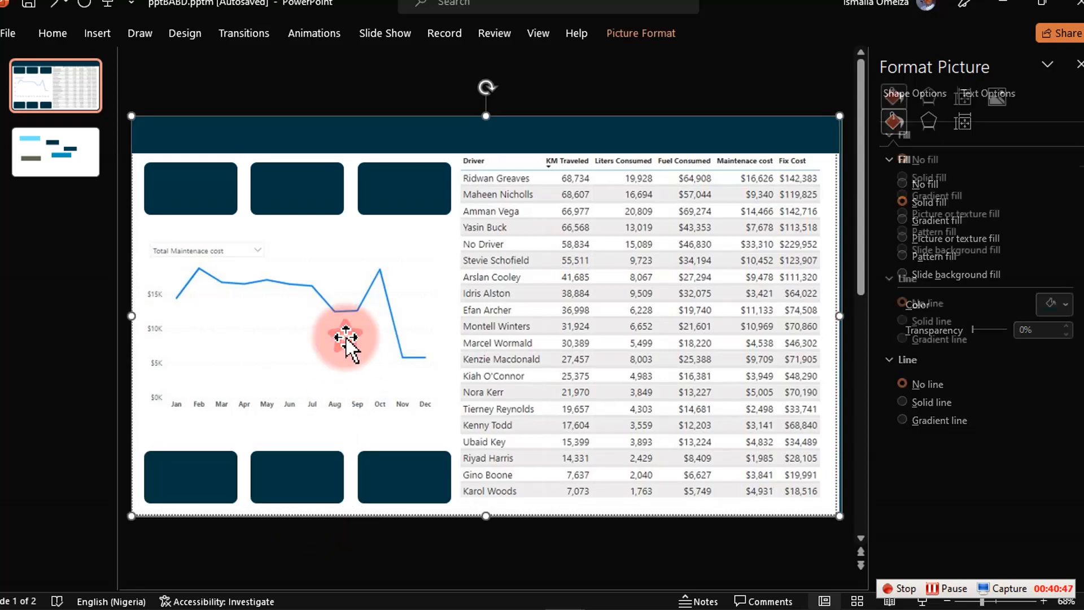
click(388, 202)
key(ctrl+d)
drag(387, 202, 172, 257)
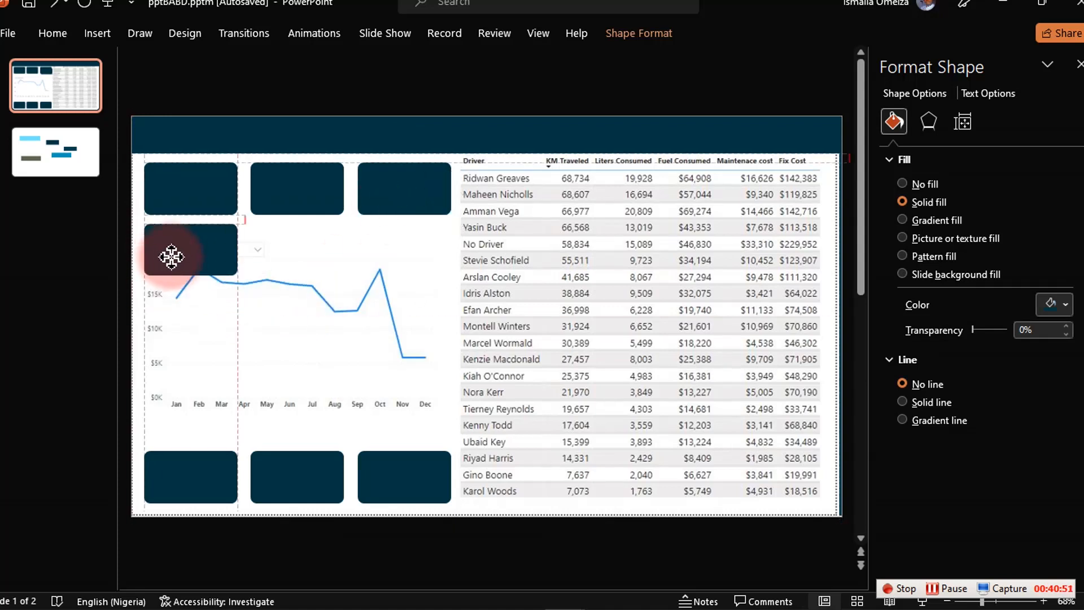
drag(237, 250, 459, 275)
drag(300, 276, 290, 439)
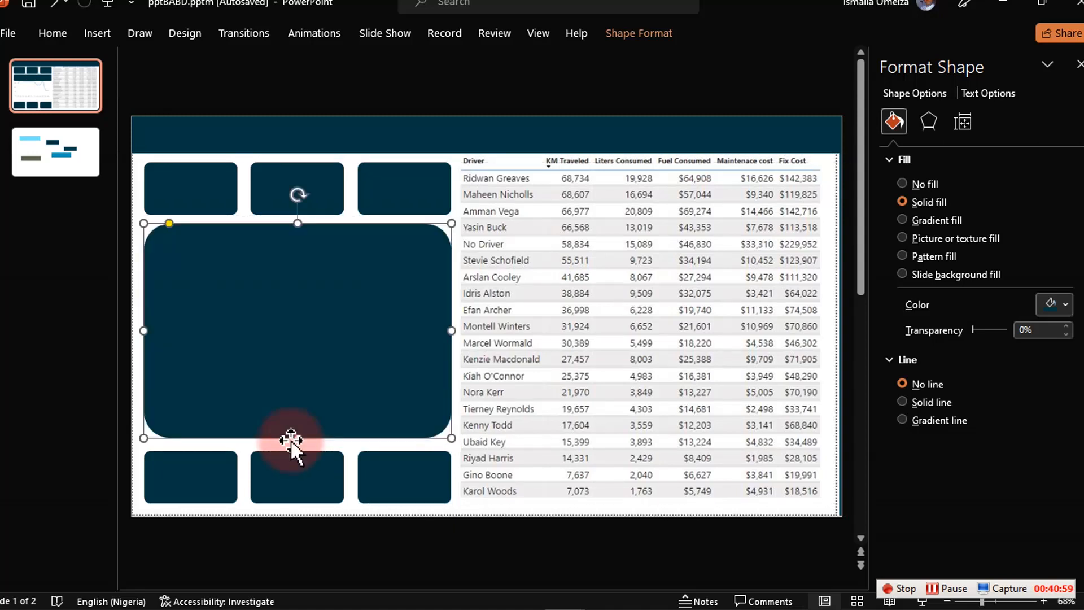
Remove the corner rounding of the chart panel and nudge it slightly down between the two card rows.
drag(168, 225, 127, 231)
click(387, 339)
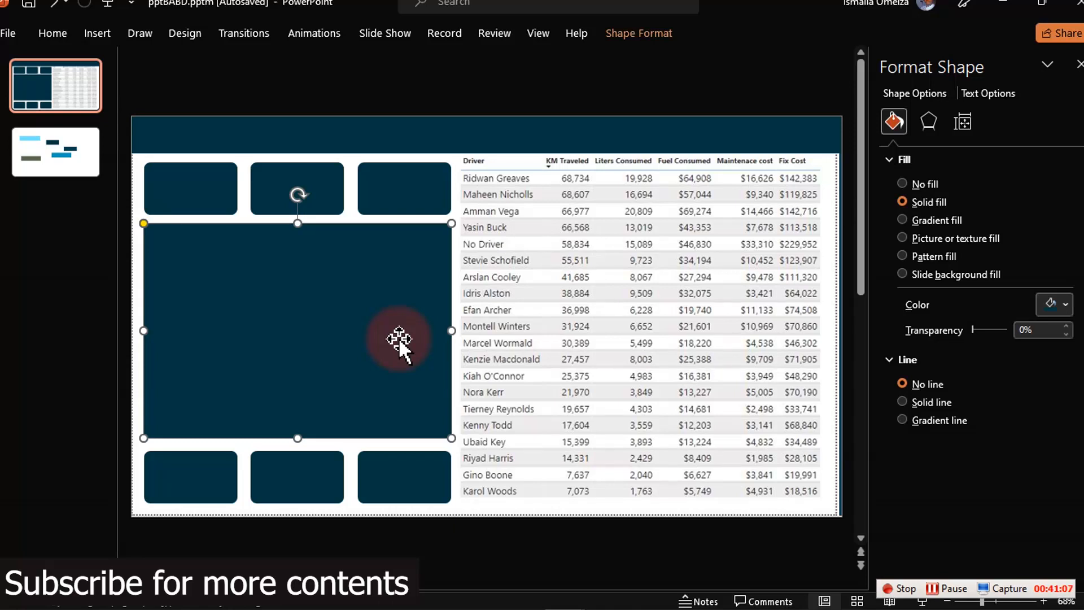
key(ctrl+Down)
key(ctrl+Down)
key(ctrl+Down)
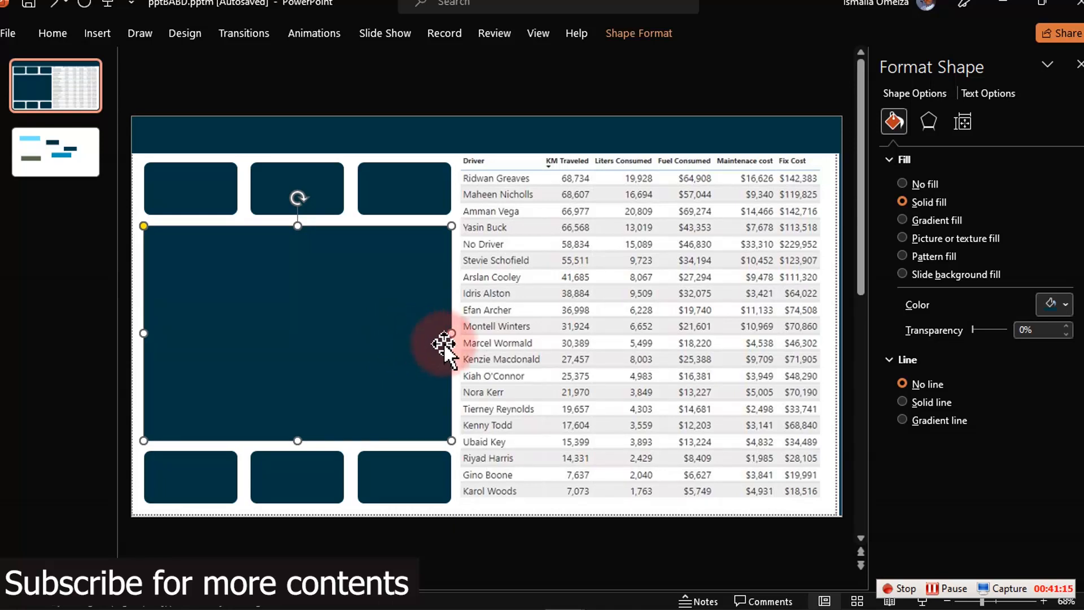
Copy the square-cornered panel over the driver table and resize it to span from the top card row's upper edge to the bottom row's lower edge.
drag(411, 346, 617, 215)
drag(762, 270, 829, 271)
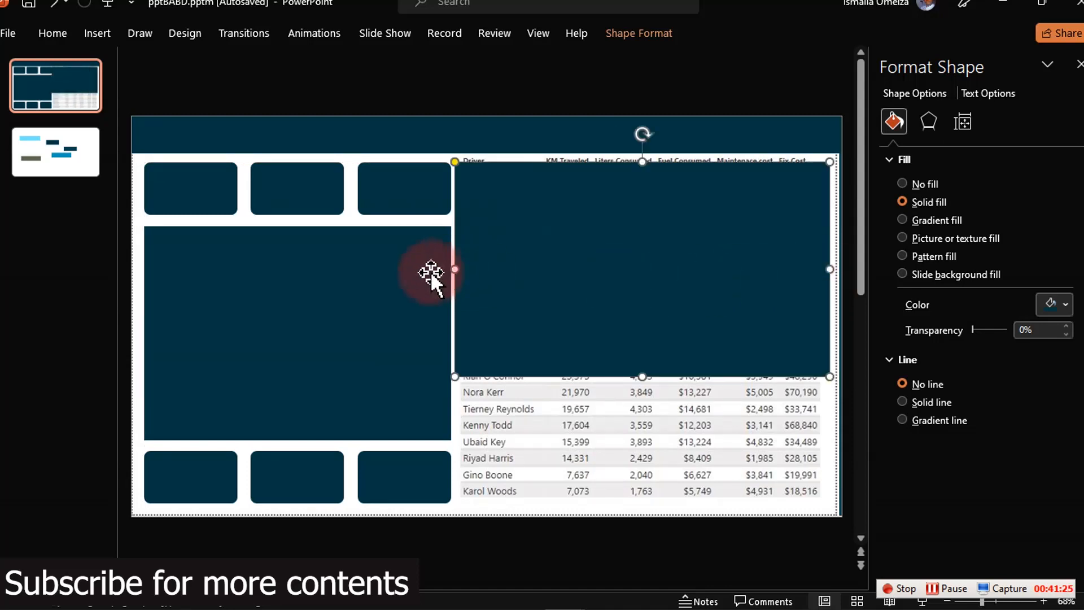
drag(455, 270, 463, 270)
key(Left)
key(Left)
key(Left)
drag(645, 377, 641, 504)
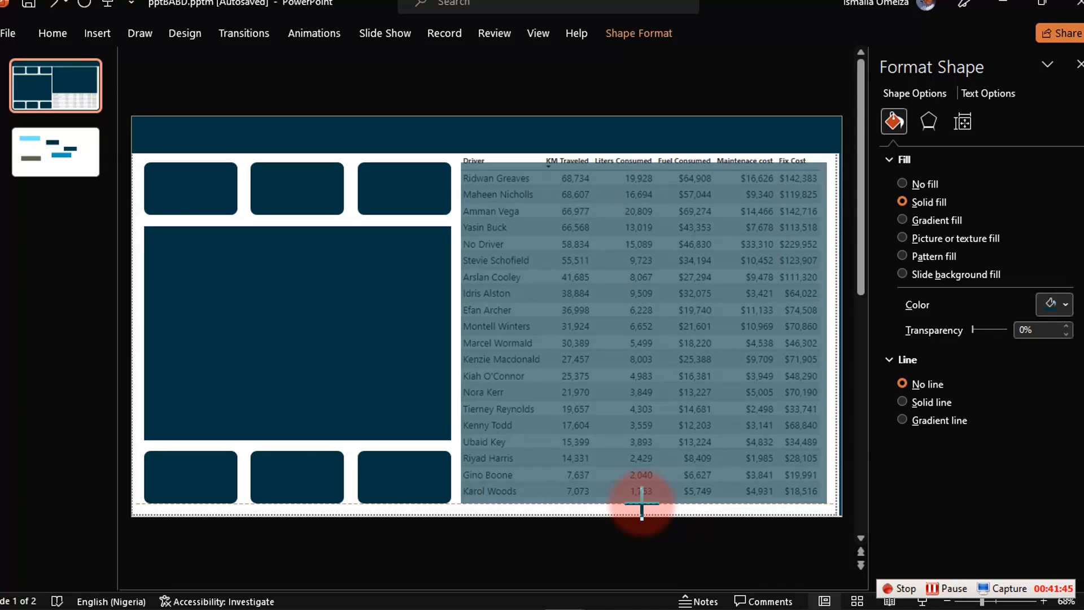
drag(642, 506, 642, 503)
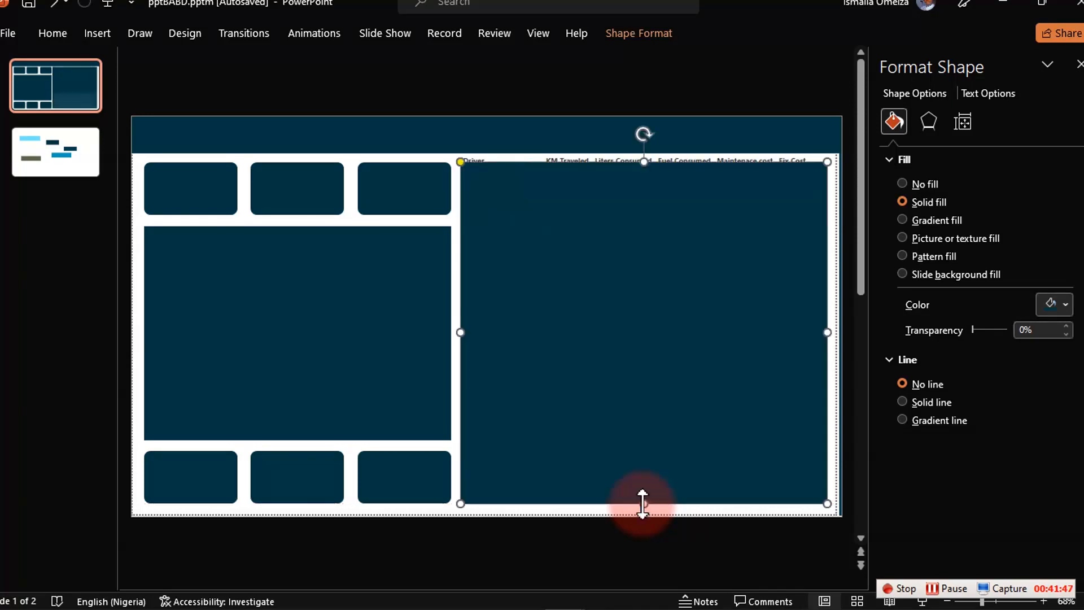
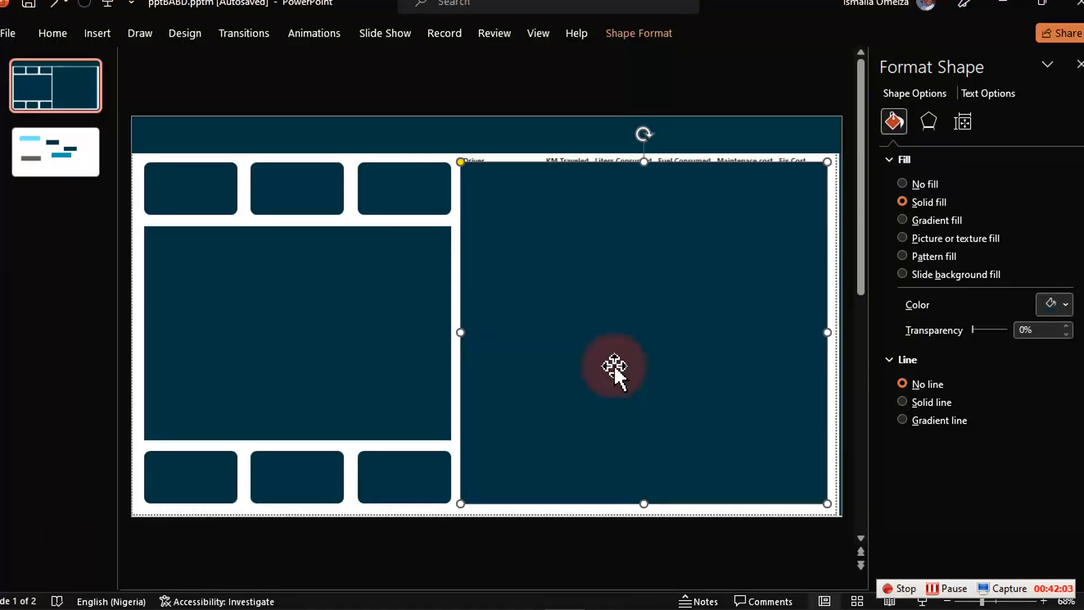
Delete the dashboard screenshot behind the shapes.
click(725, 515)
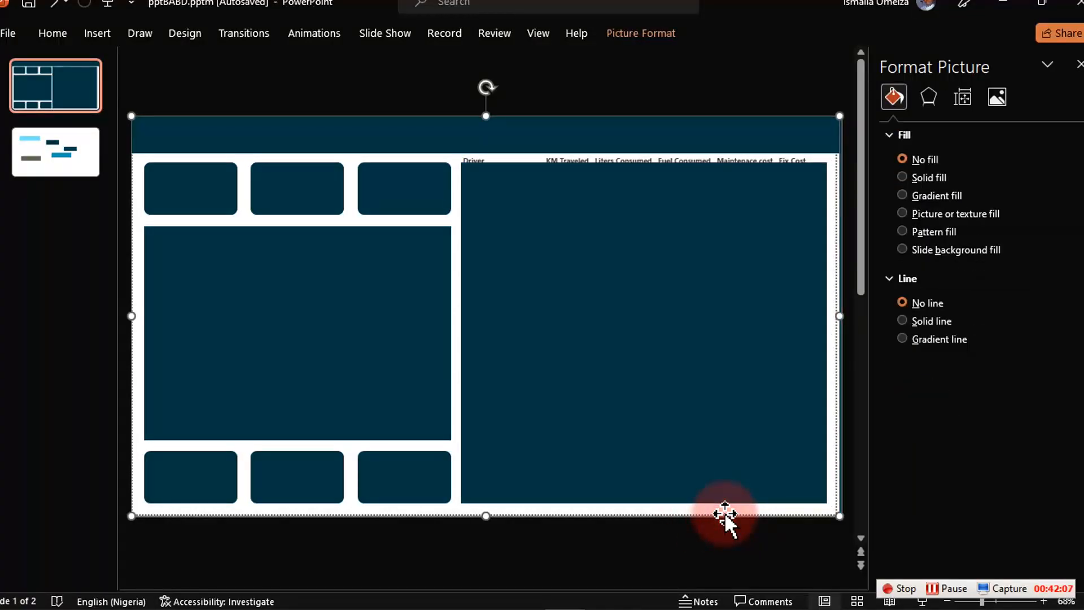
mouse_move(725, 514)
mouse_down()
mouse_move(693, 603)
mouse_move(724, 517)
mouse_up()
key(Delete)
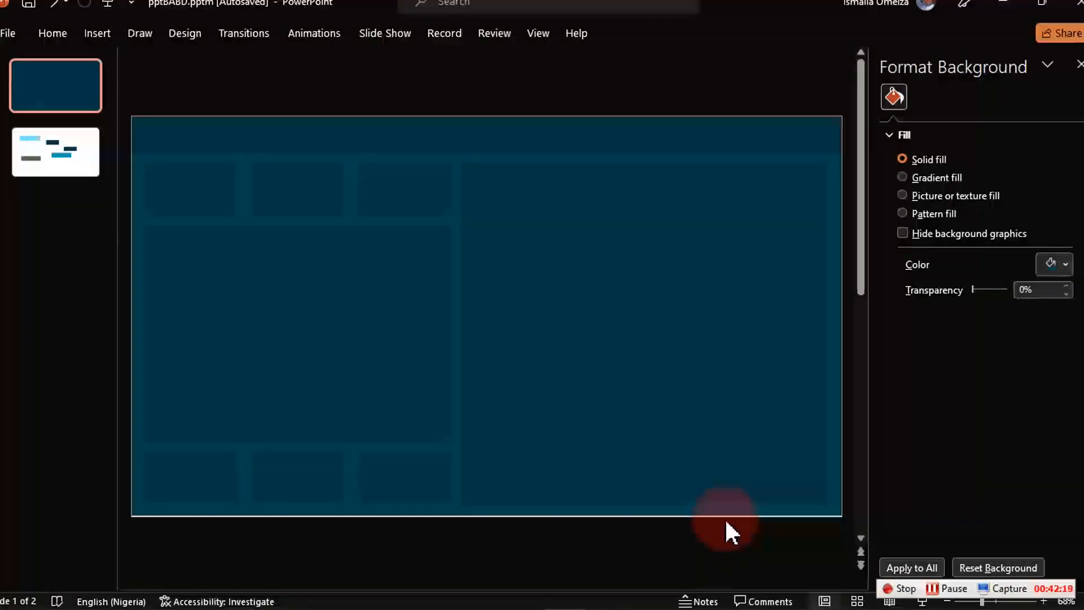
Duplicate the first top-row card, then copy the light blue rectangle from slide 2 onto the large table panel of slide 1.
click(193, 206)
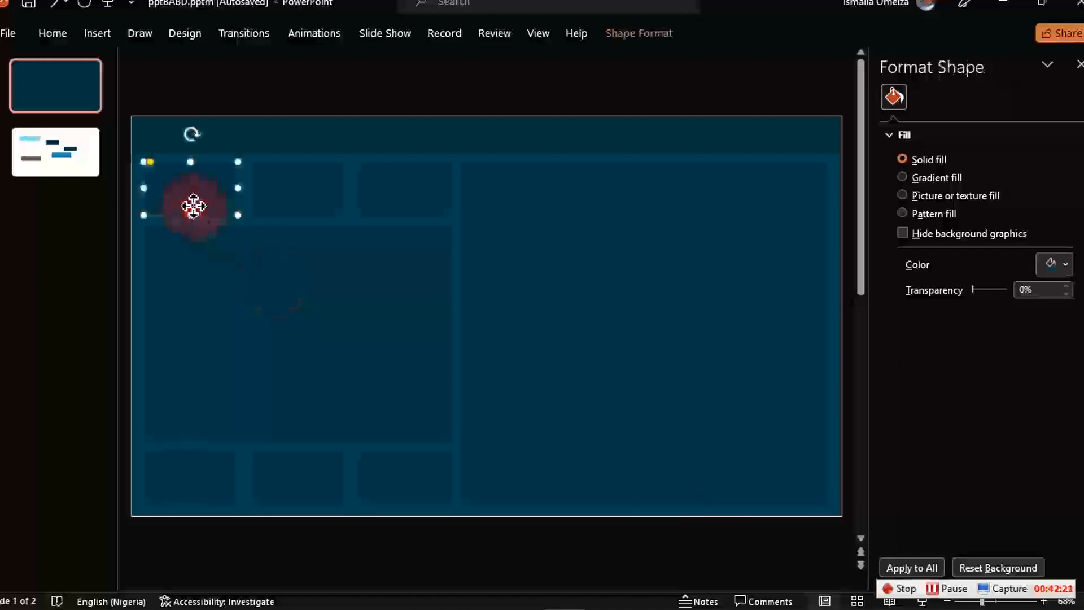
drag(193, 205, 354, 221)
click(56, 153)
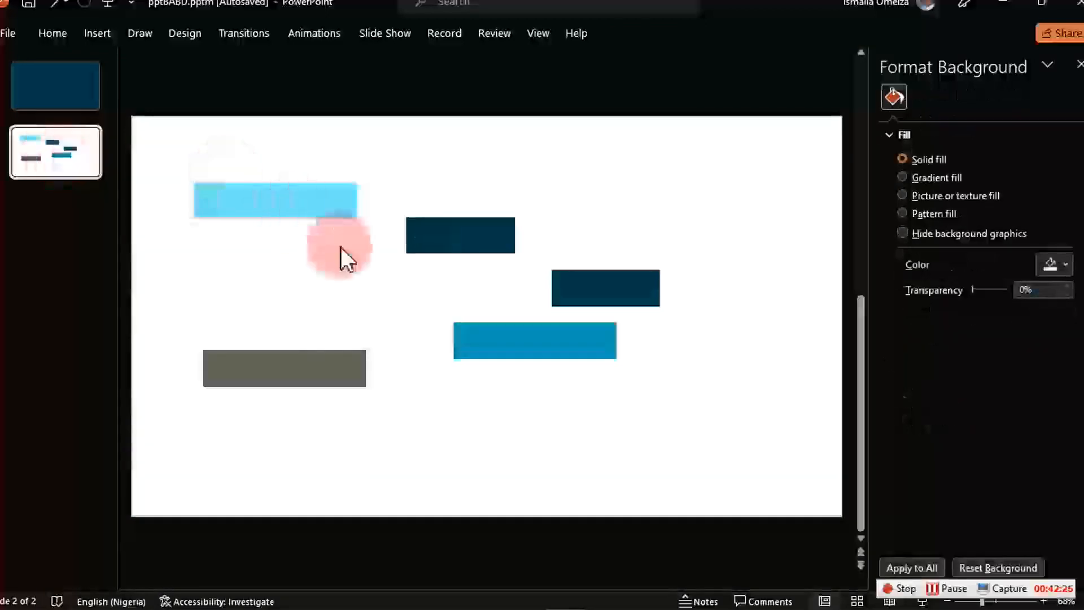
click(307, 209)
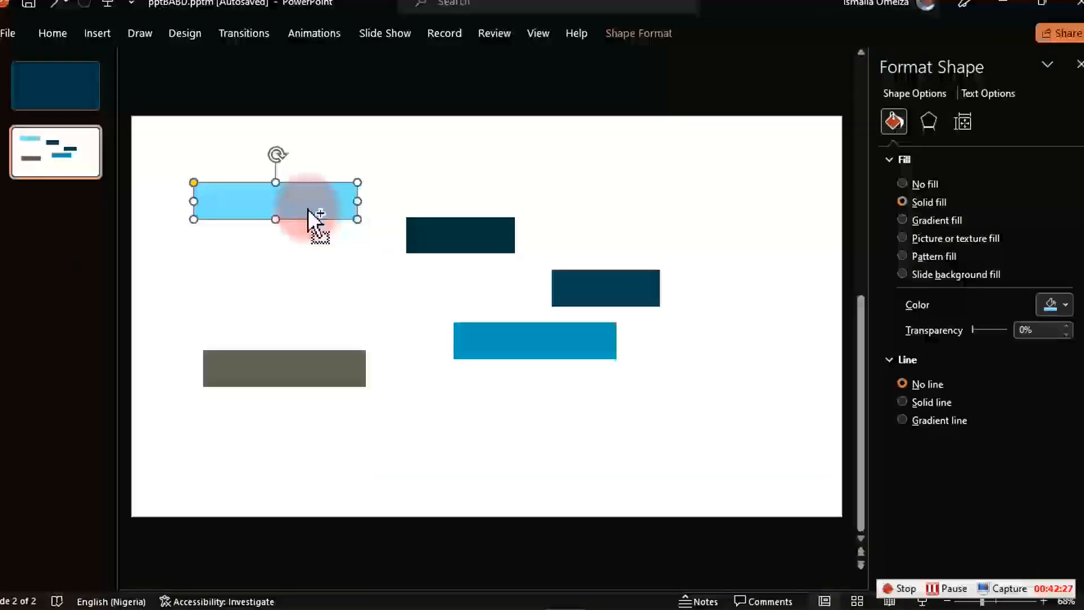
click(51, 91)
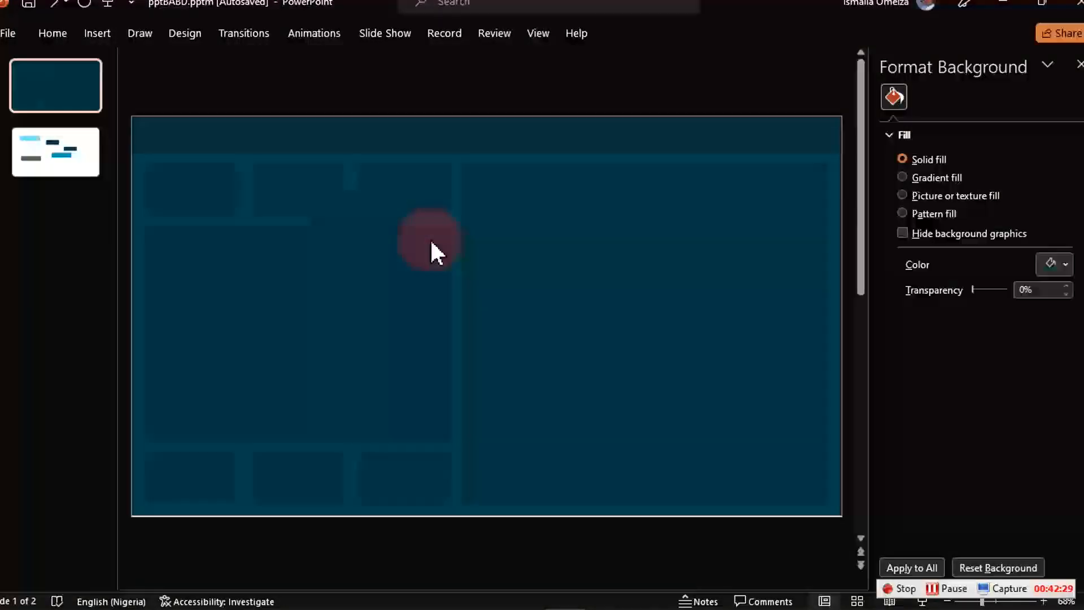
key(ctrl+v)
drag(307, 218, 611, 227)
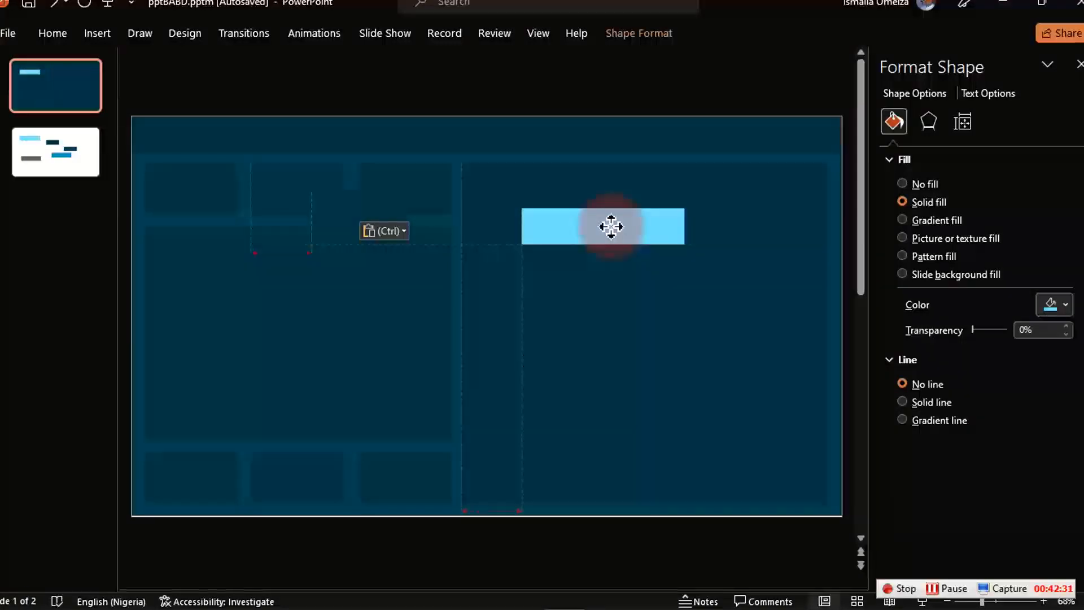
Fill the duplicated card with the light blue sampled by the Eyedropper and delete the pasted sample rectangle.
click(359, 225)
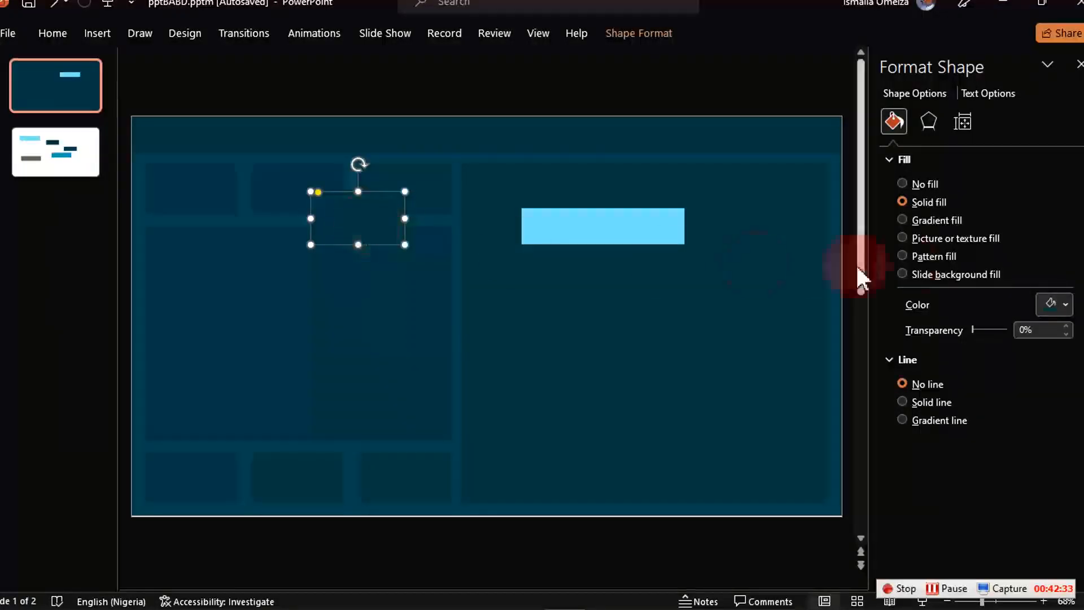
click(1063, 305)
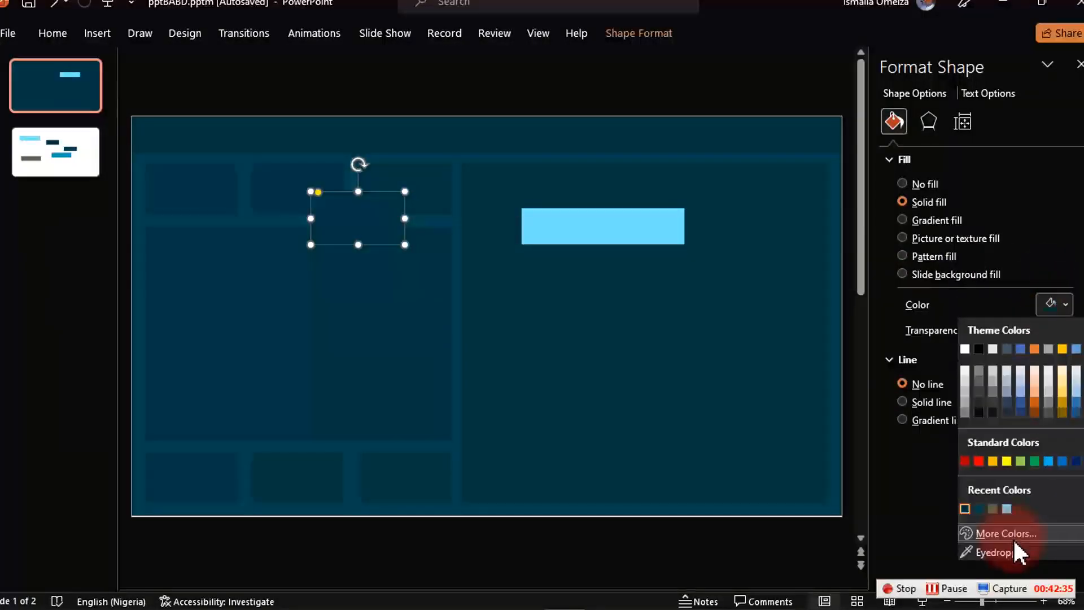
click(994, 552)
click(599, 226)
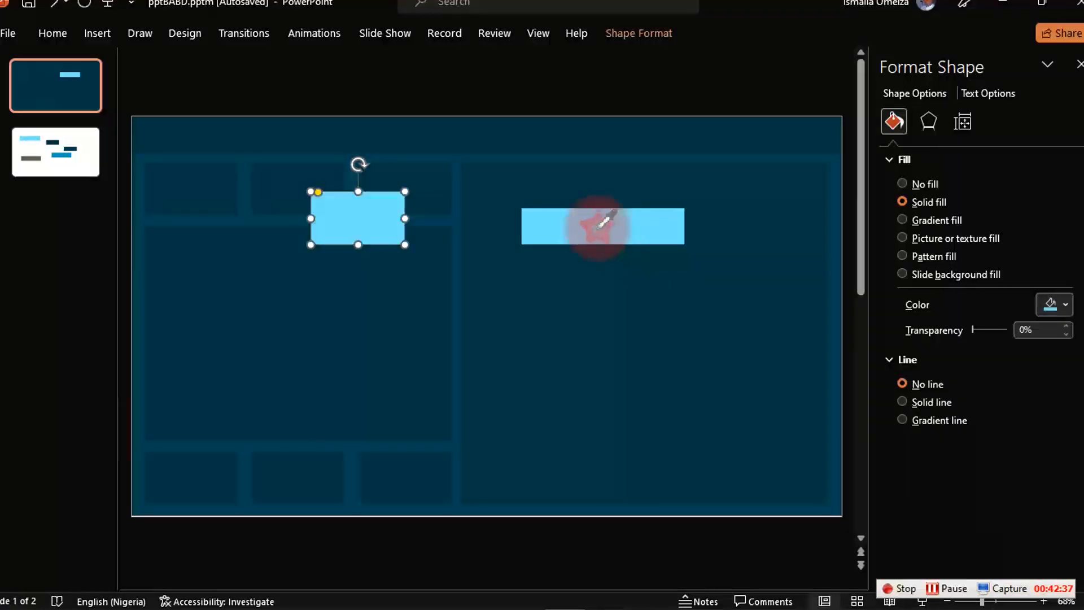
click(619, 241)
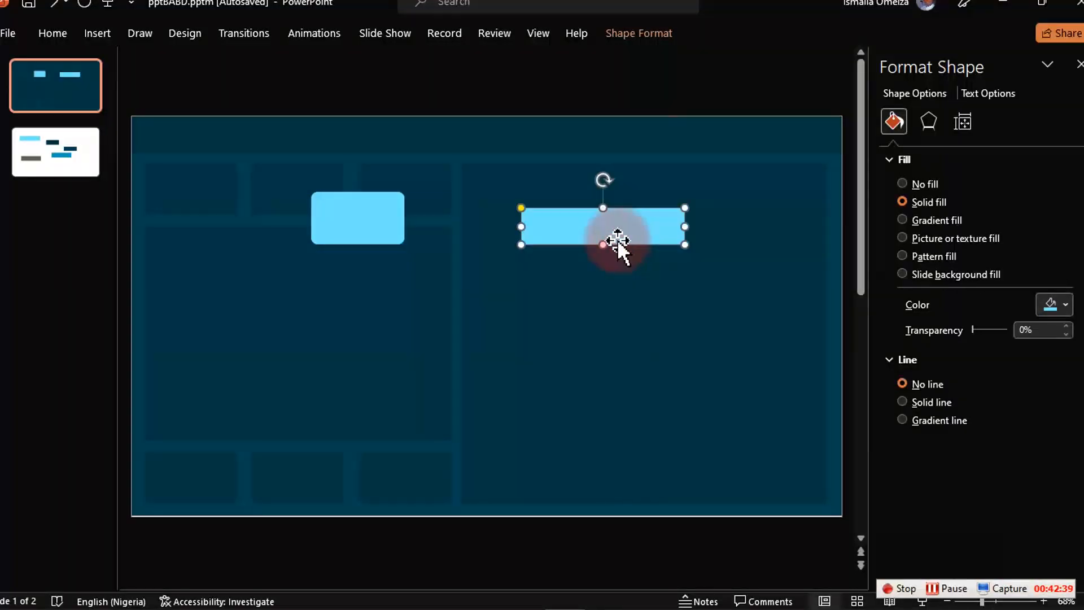
key(Delete)
Place a copy of the light blue card over the first top-row card and send it to the back.
click(383, 213)
drag(376, 216, 202, 183)
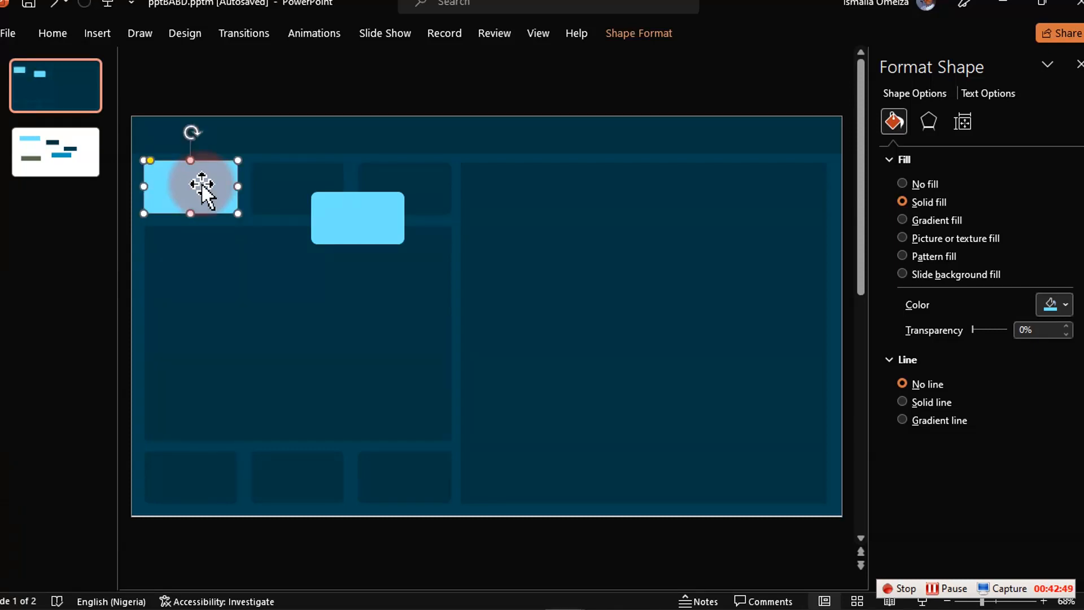
mouse_move(201, 185)
mouse_down()
mouse_move(218, 184)
mouse_move(206, 181)
mouse_up()
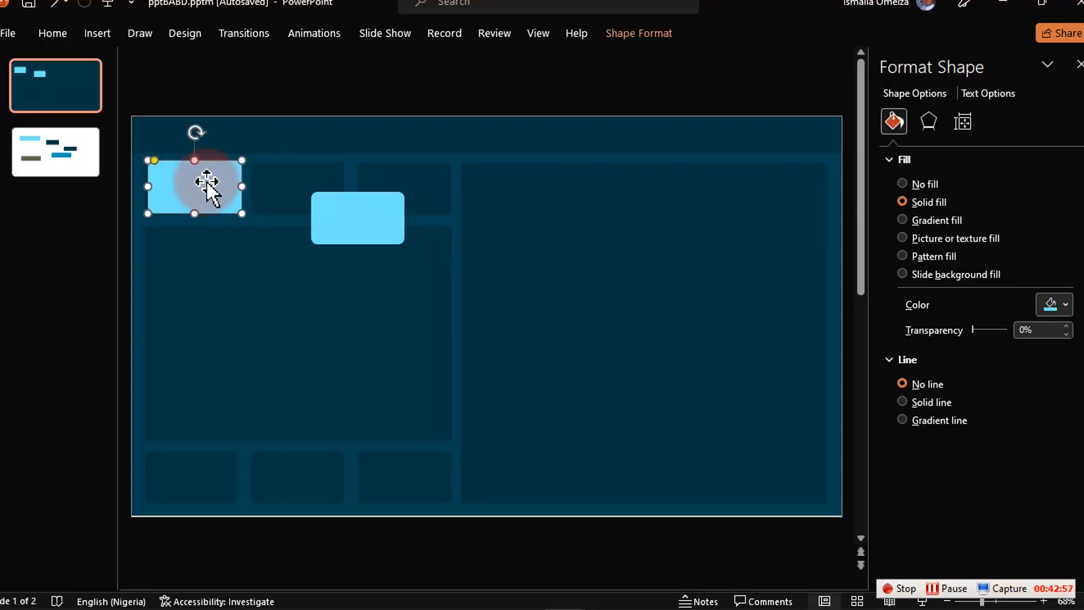
right_click(206, 180)
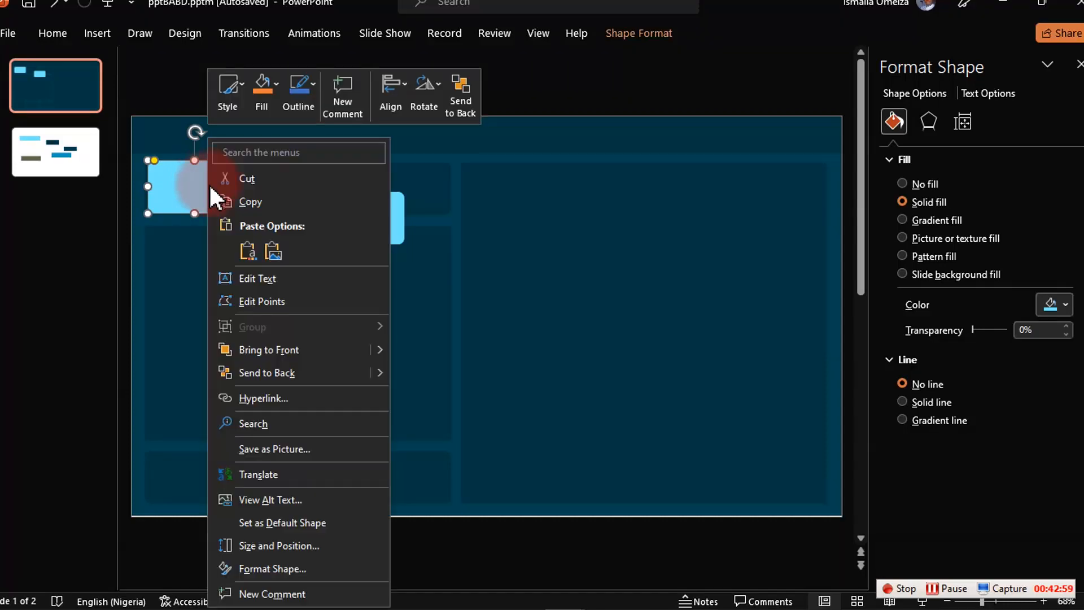
click(282, 367)
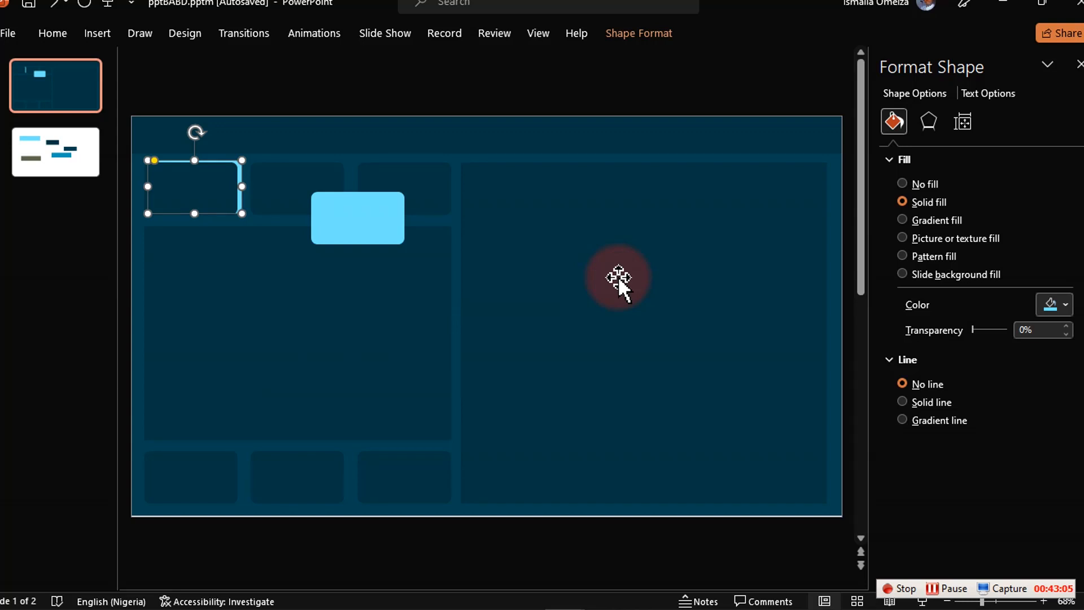
Nudge the light blue copy down and left so only a thin accent strip shows along the first card's left edge.
key(Down)
key(Down)
key(Left)
key(Left)
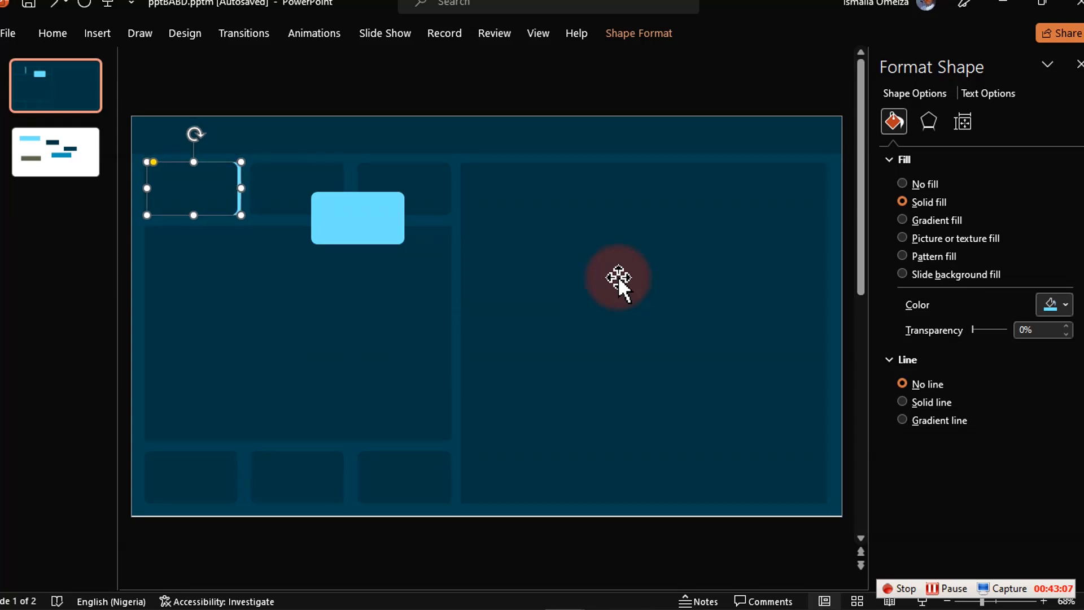
key(Left)
key(Left)
key(Left)
key(Left)
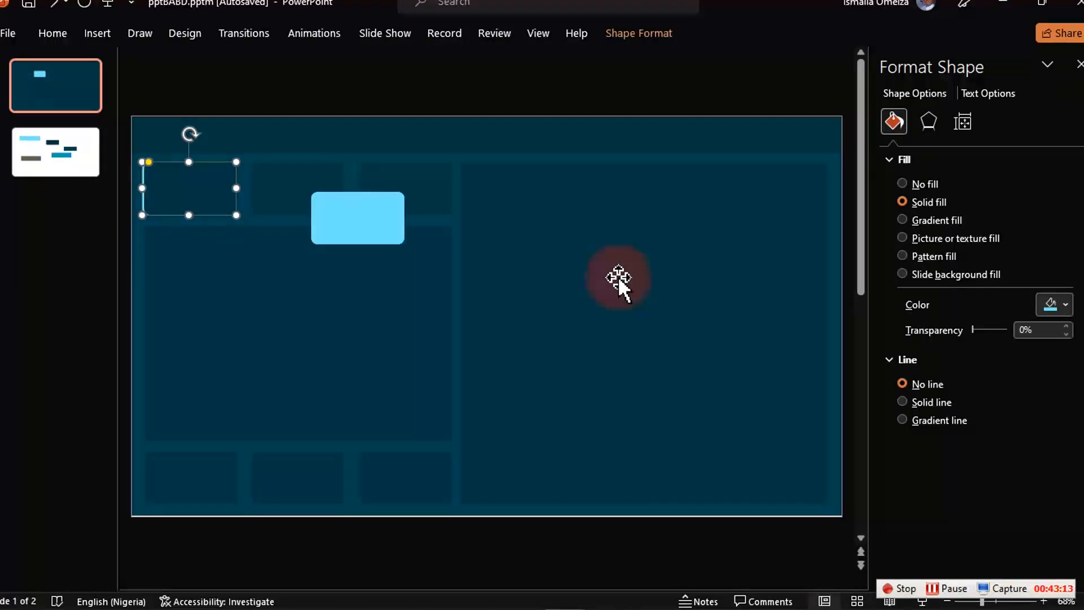
Move the remaining light blue card over the first bottom-row card and send it to the back.
click(375, 222)
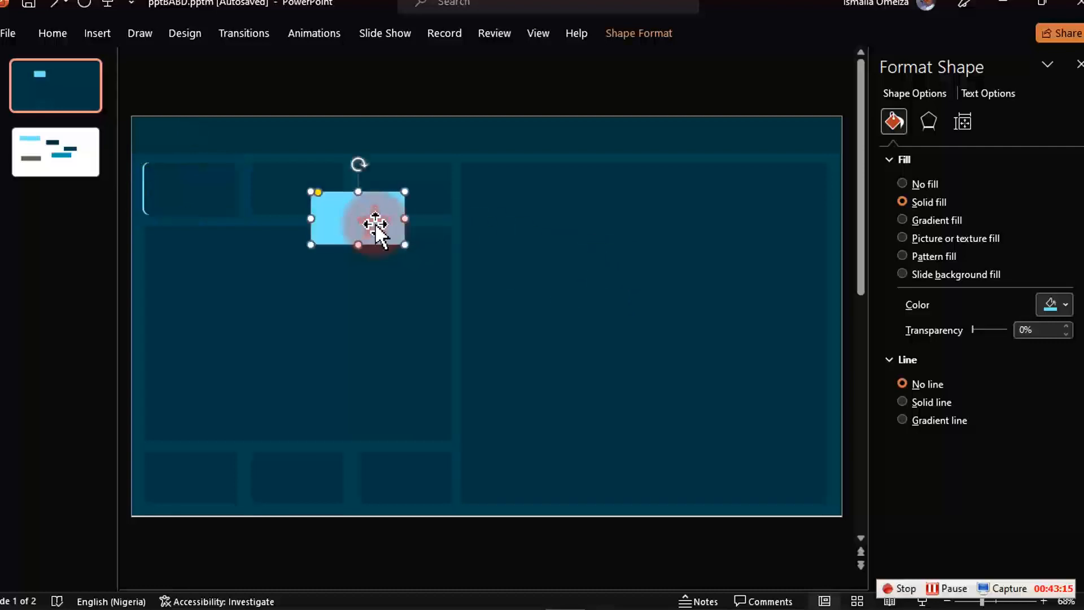
drag(375, 223, 214, 485)
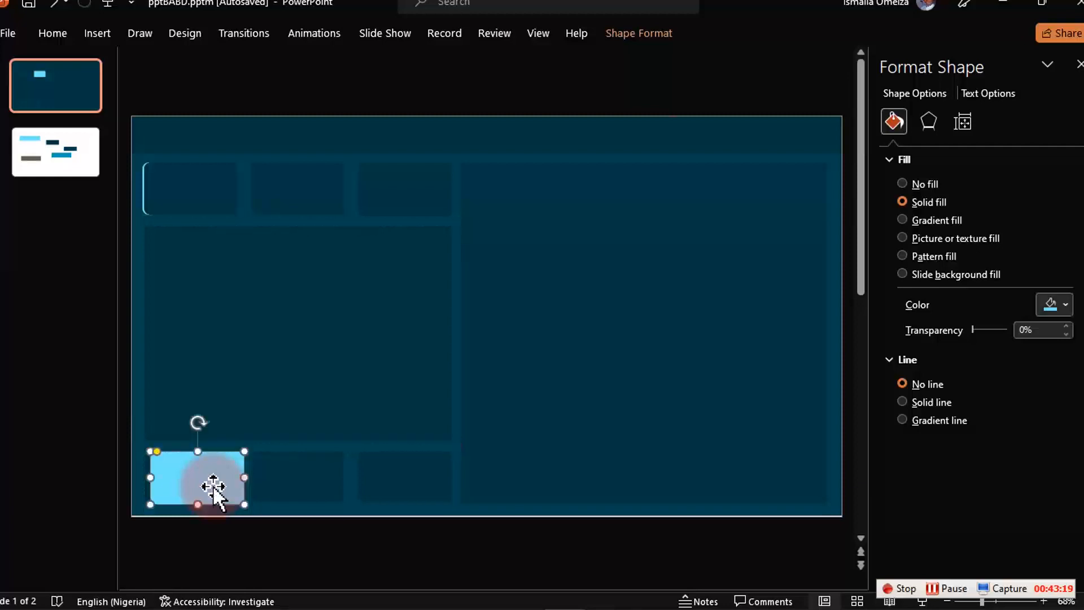
right_click(214, 486)
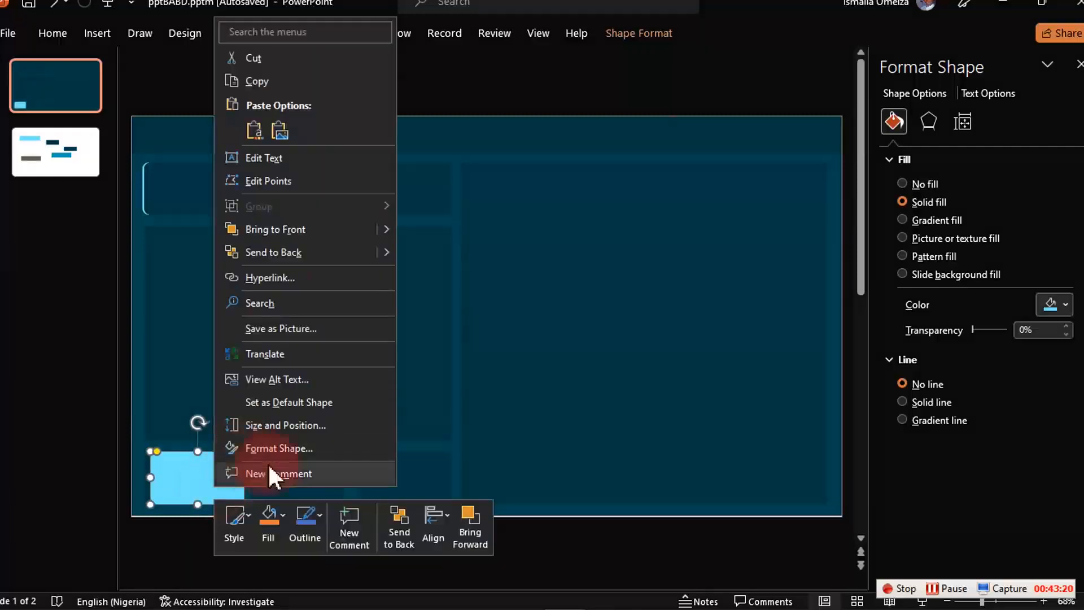
click(276, 251)
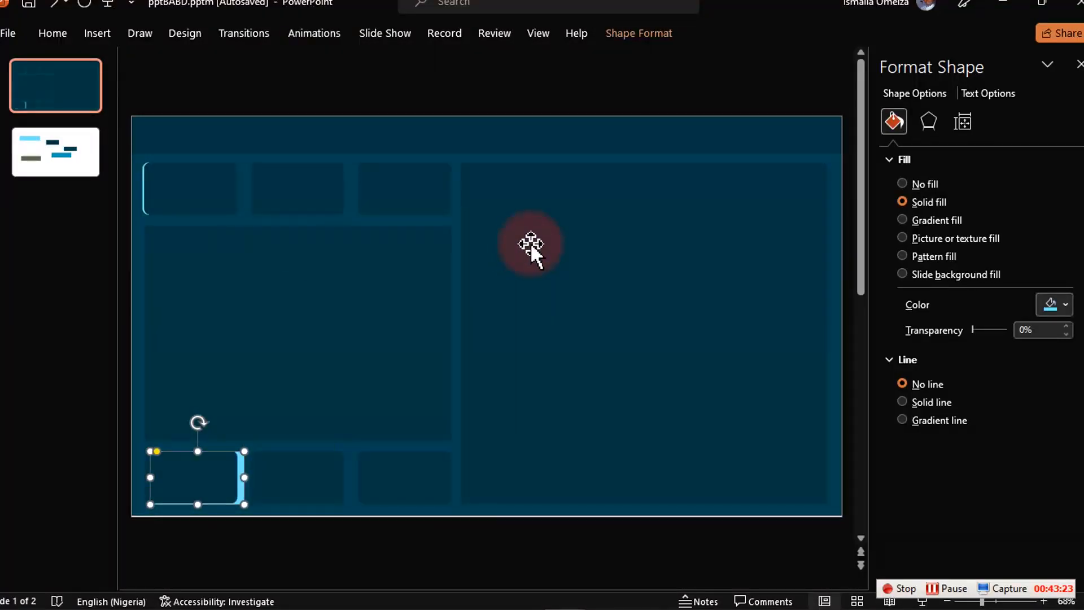
Nudge the light blue copy up and left until only a thin accent strip shows along the first bottom-row card's left edge.
key(ctrl+Up)
key(ctrl+Left)
key(ctrl+Left)
key(ctrl+Left)
key(ctrl+Left)
key(ctrl+Left)
key(ctrl+Left)
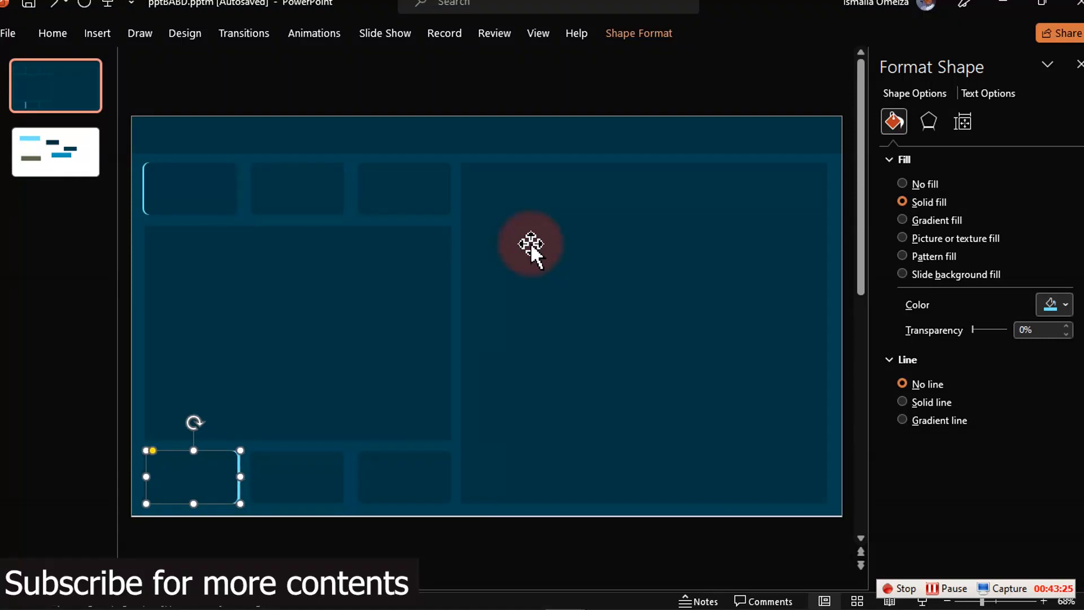
key(ctrl+Left)
key(ctrl+Left)
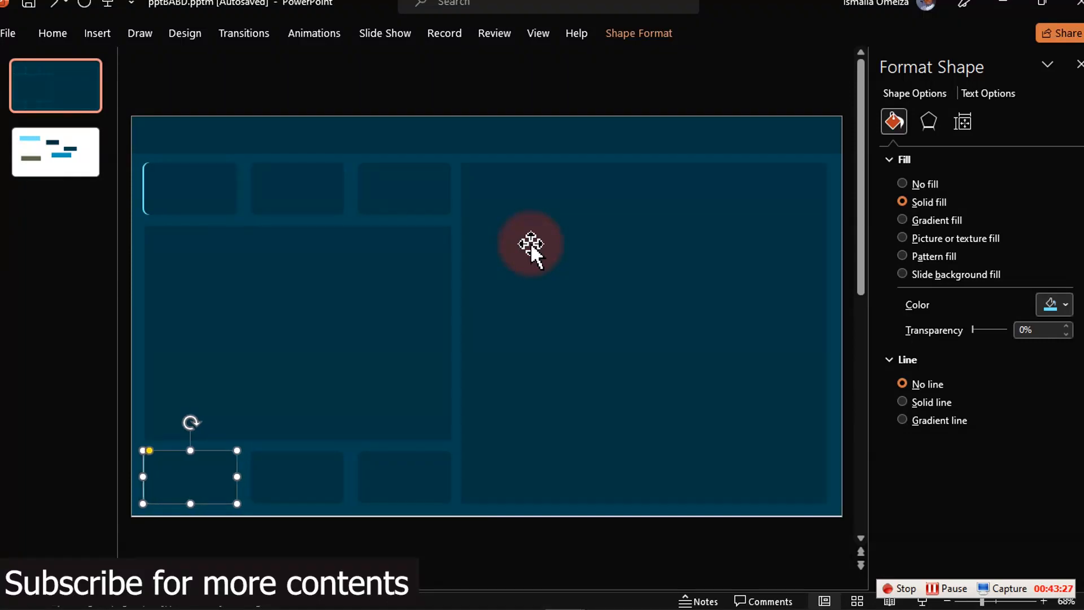
key(ctrl+Left)
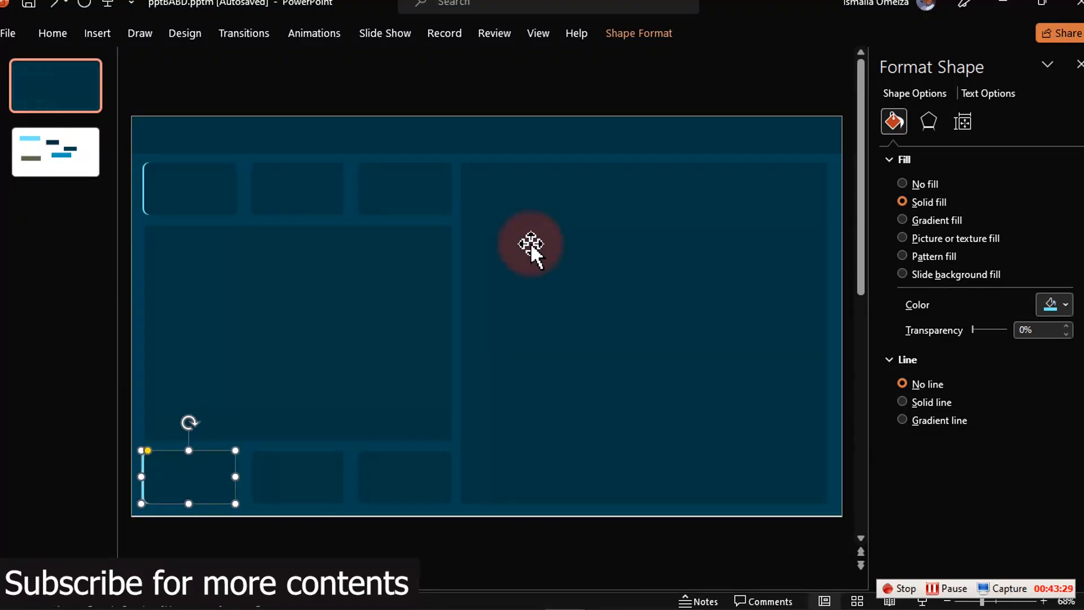
Duplicate the large panel between the card rows and switch the copy to a gradient fill.
click(358, 303)
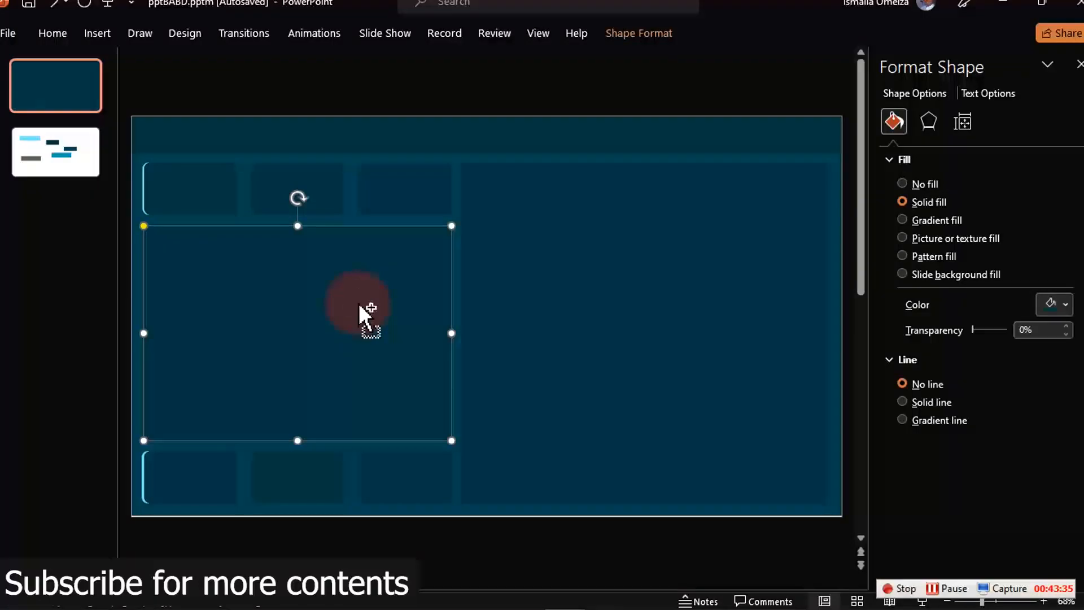
key(ctrl+d)
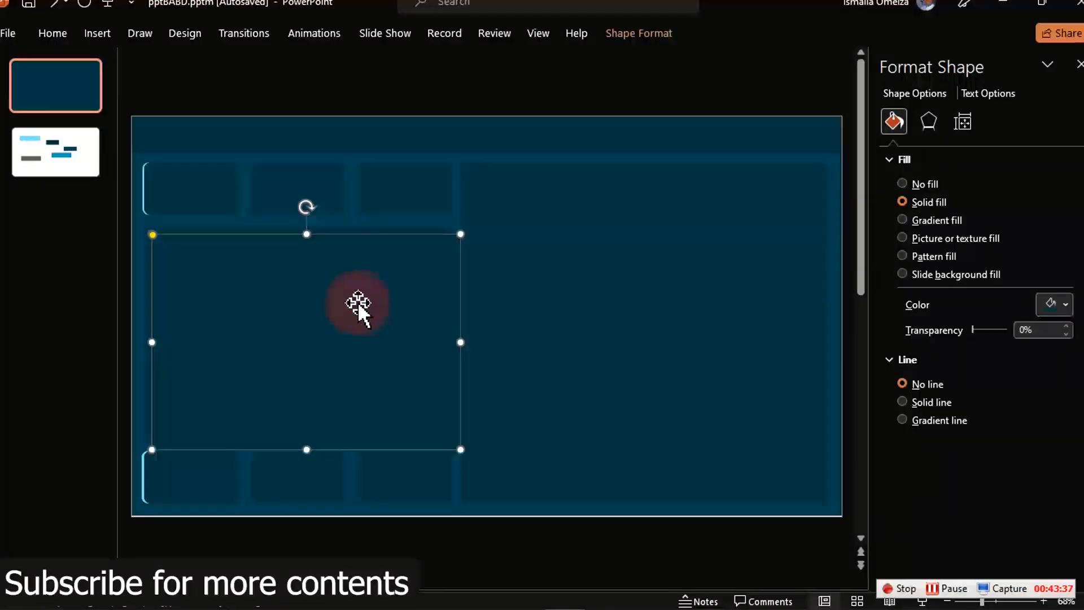
click(1055, 305)
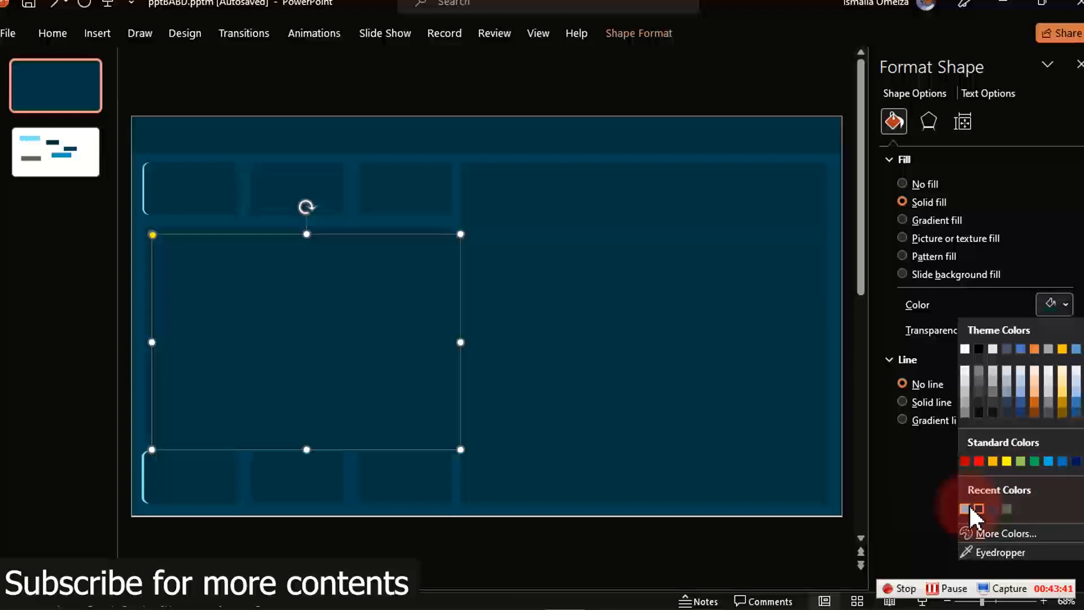
click(904, 220)
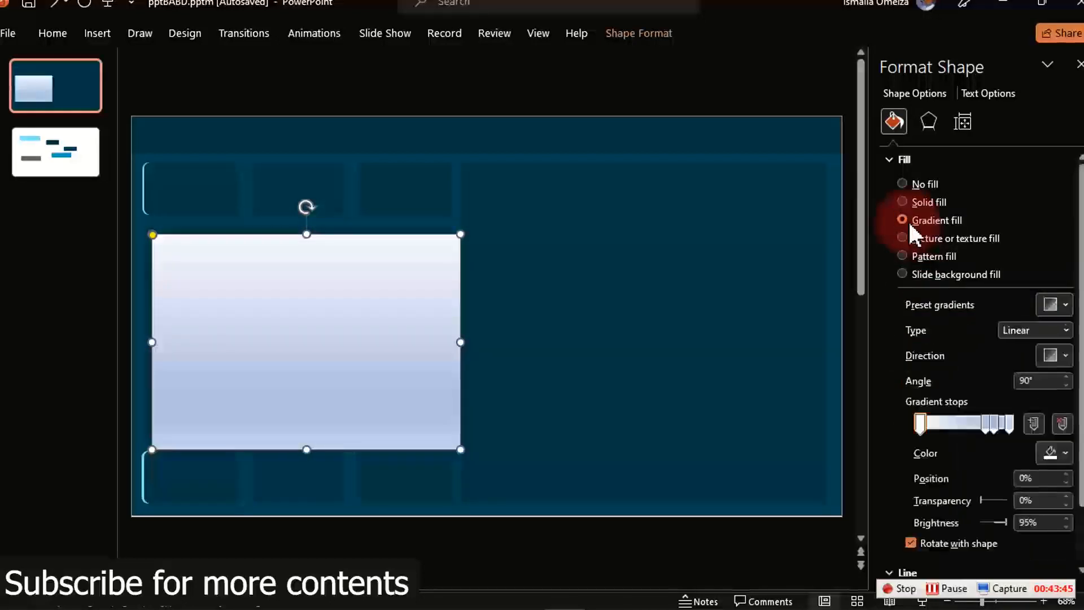
Reduce the gradient to three stops, place the middle stop at 53% and color it the recent light blue.
click(993, 424)
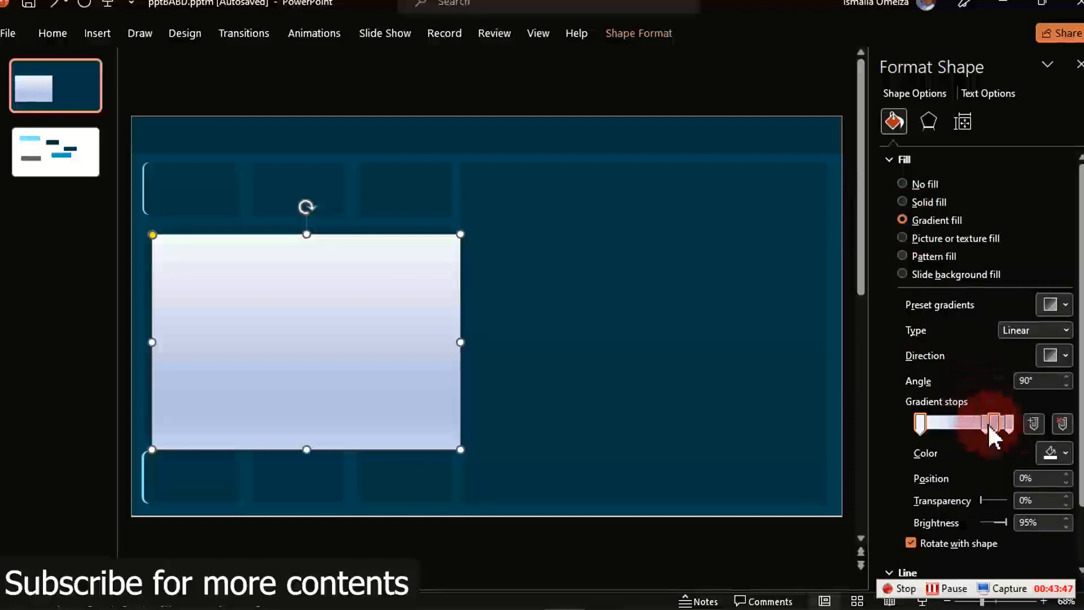
click(1063, 423)
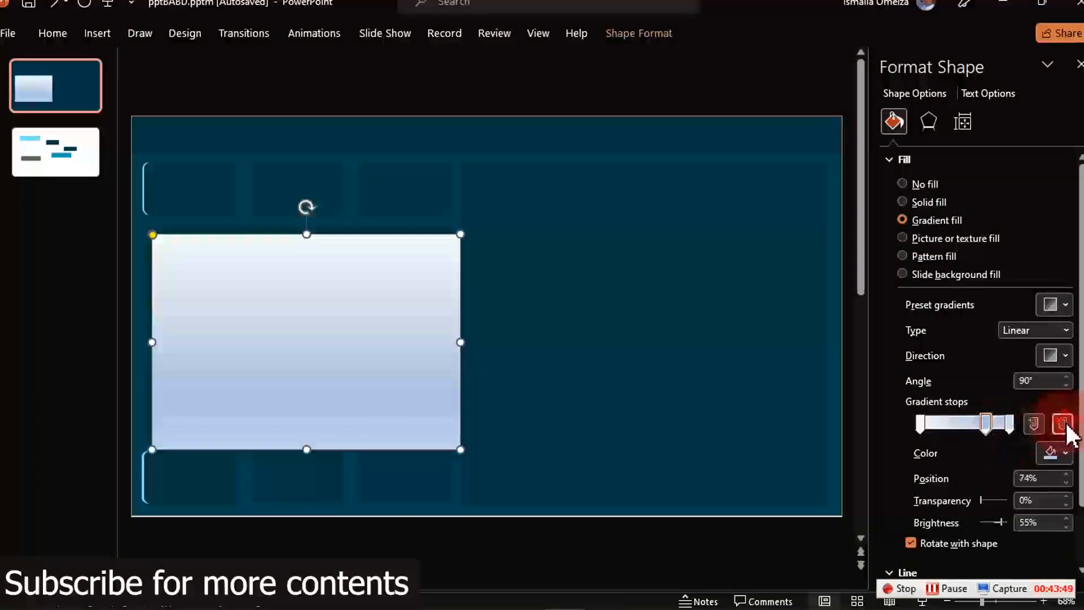
click(985, 425)
drag(985, 423, 968, 424)
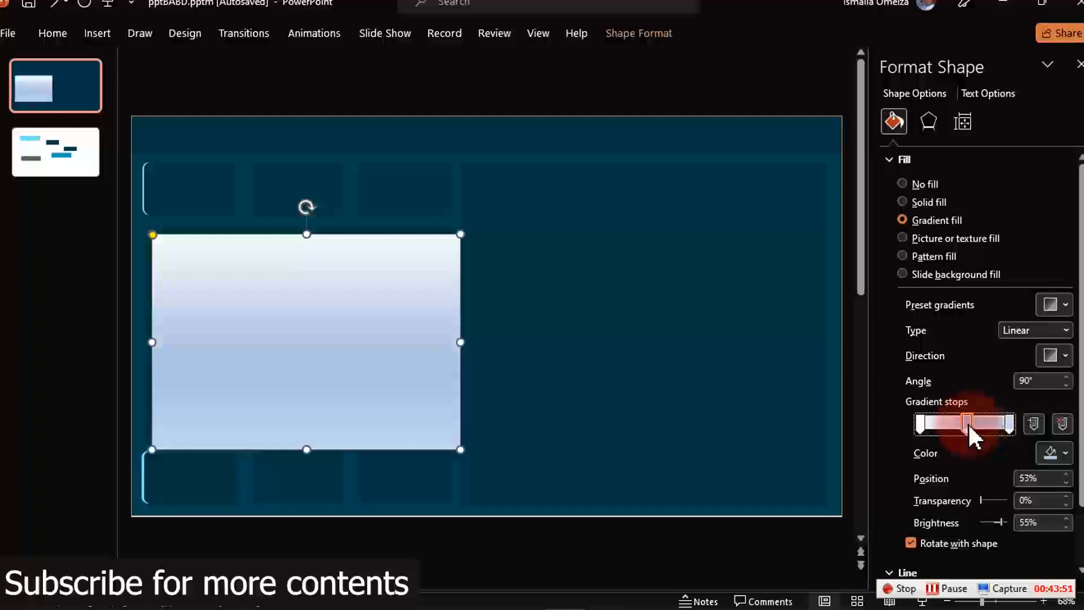
click(1062, 453)
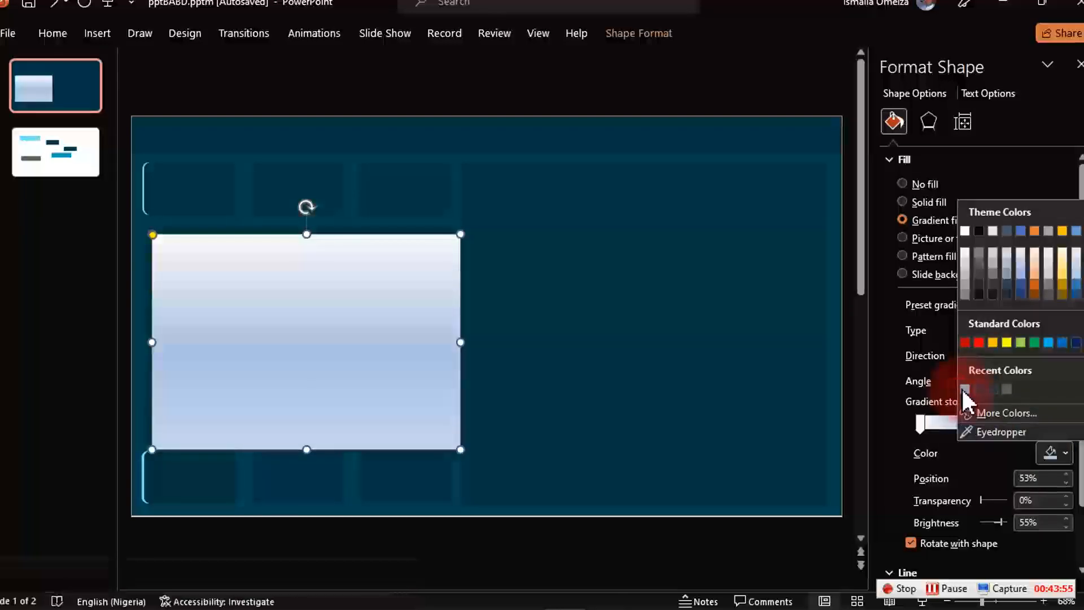
click(967, 389)
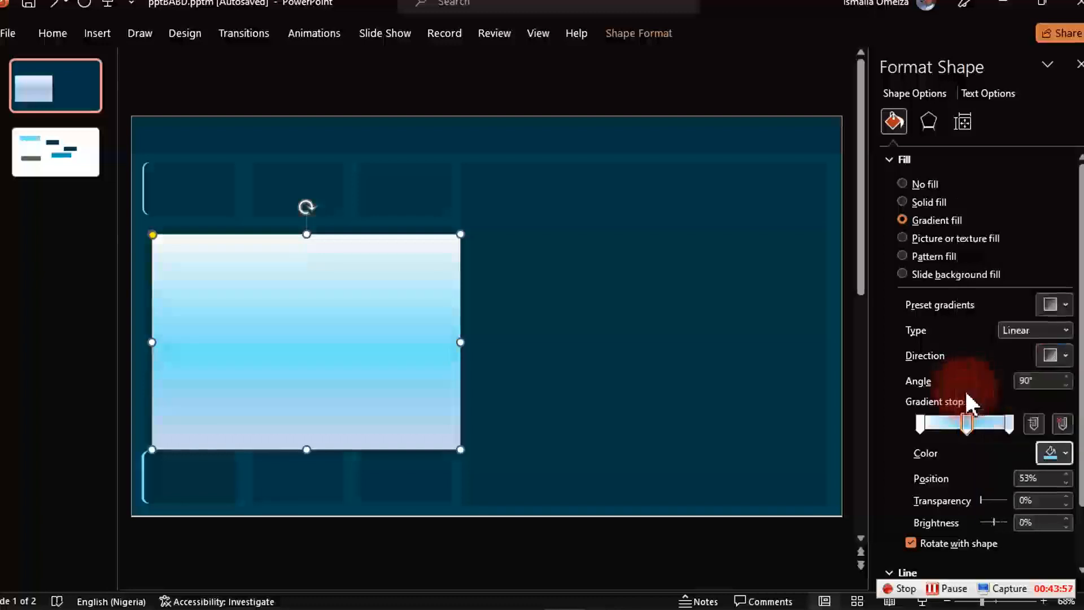
Color the last and first gradient stops dark blue by sampling the large right-hand panel with the Eyedropper.
click(1009, 424)
click(1064, 453)
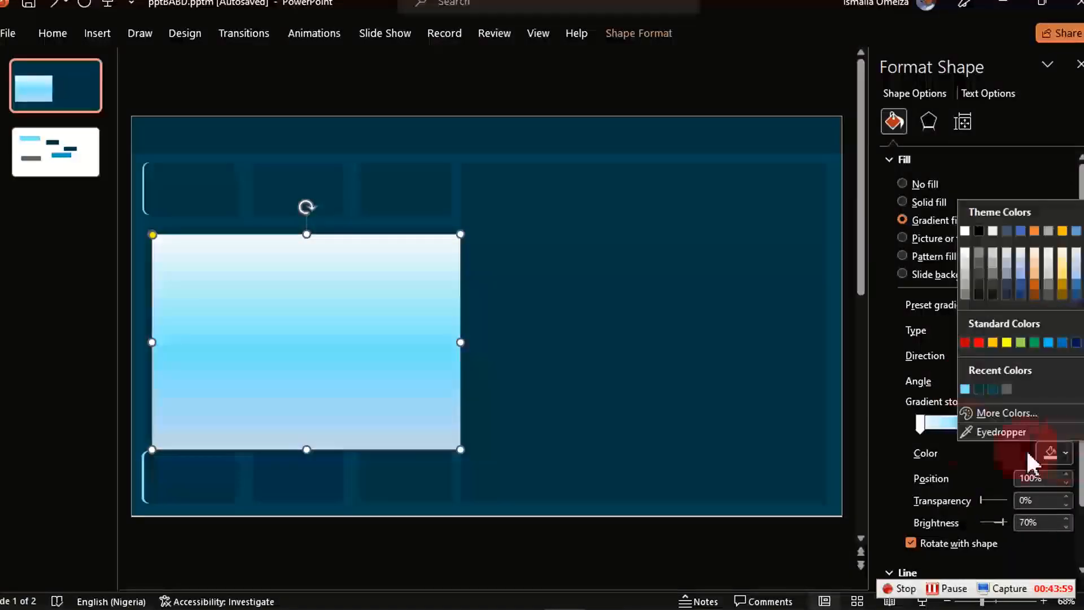
click(1000, 432)
click(558, 285)
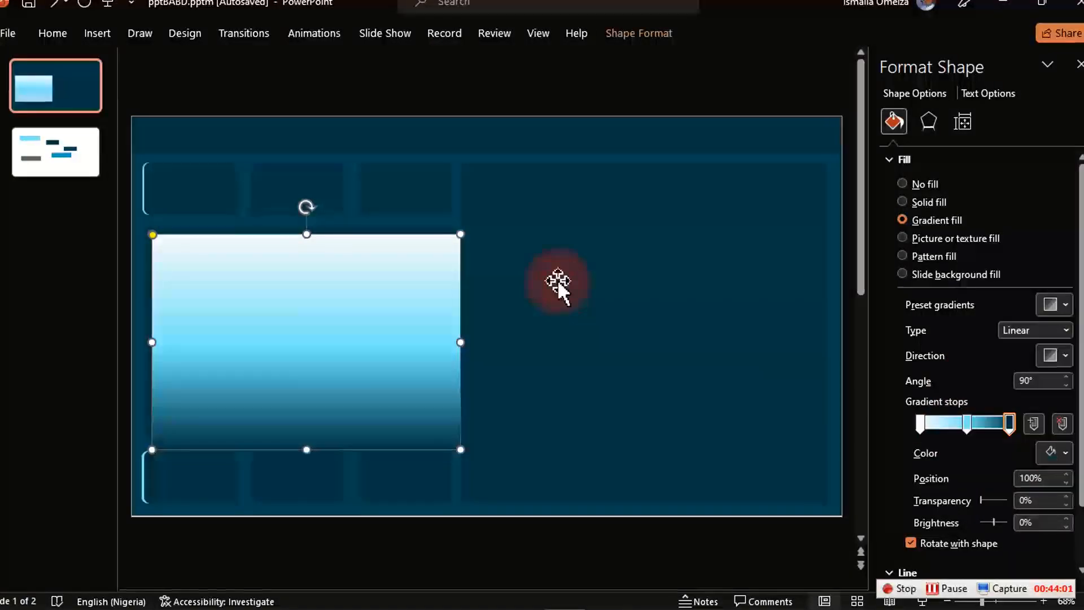
click(922, 427)
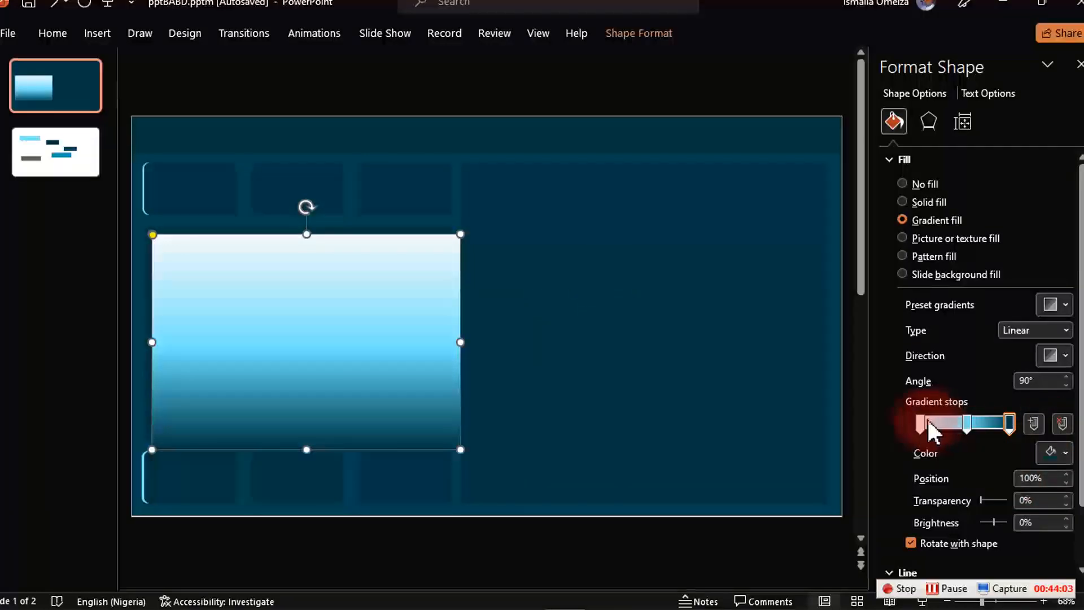
click(1066, 453)
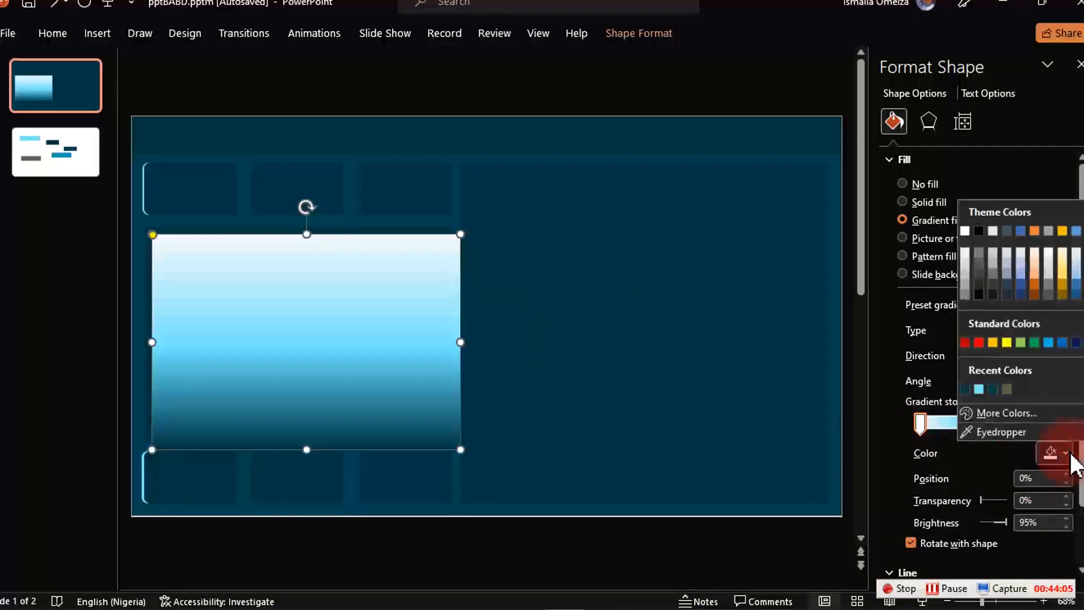
click(991, 433)
click(757, 383)
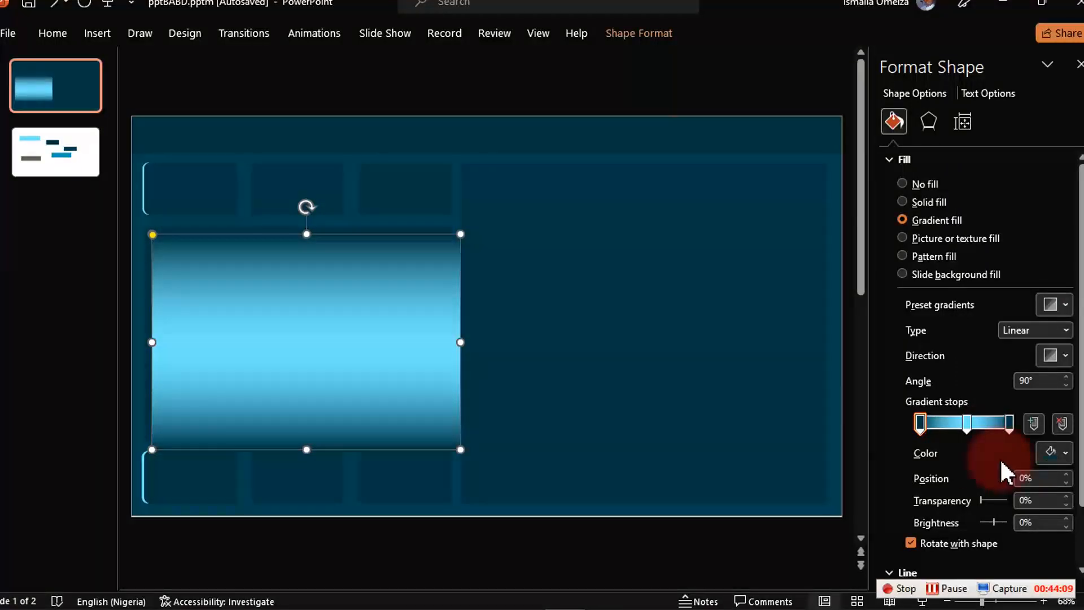
Set the gradient direction to Linear Left and move the dark outer stops inward to 84% and 14%.
click(1067, 355)
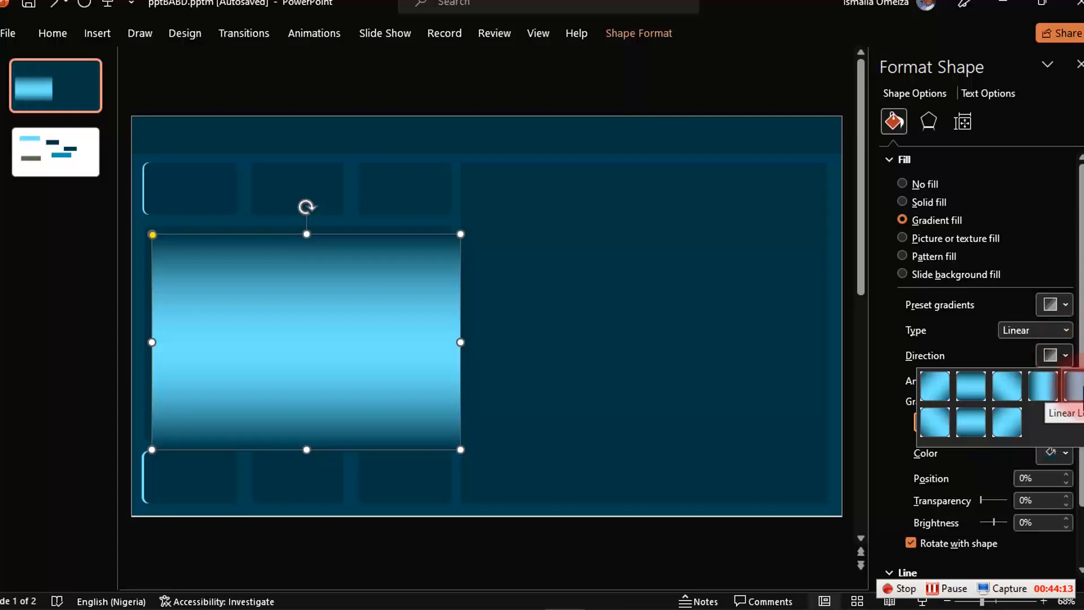
click(1075, 388)
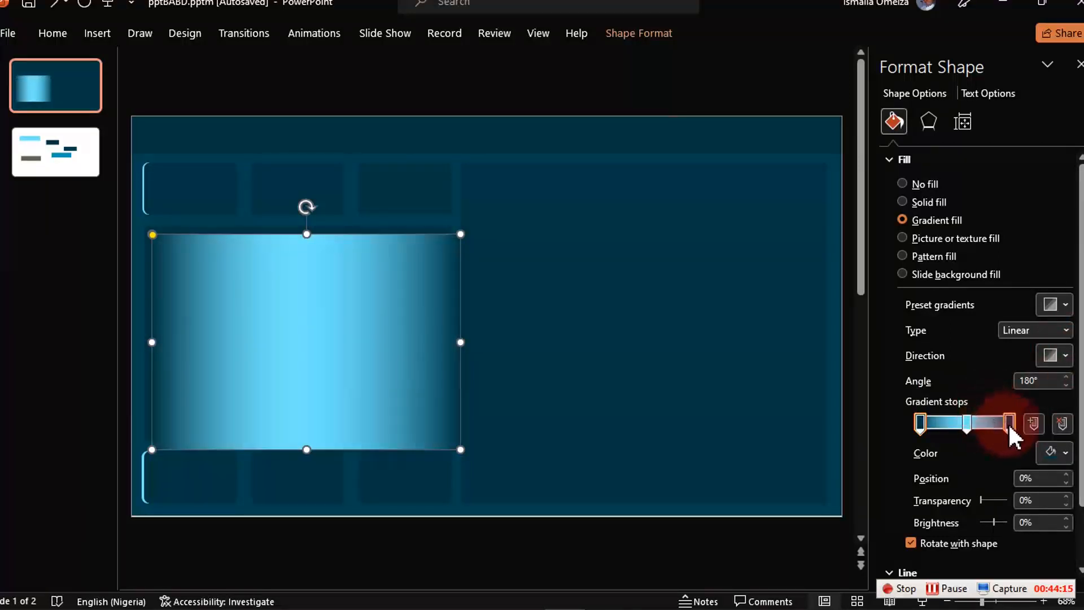
drag(1008, 423, 994, 423)
click(921, 420)
drag(923, 418, 935, 419)
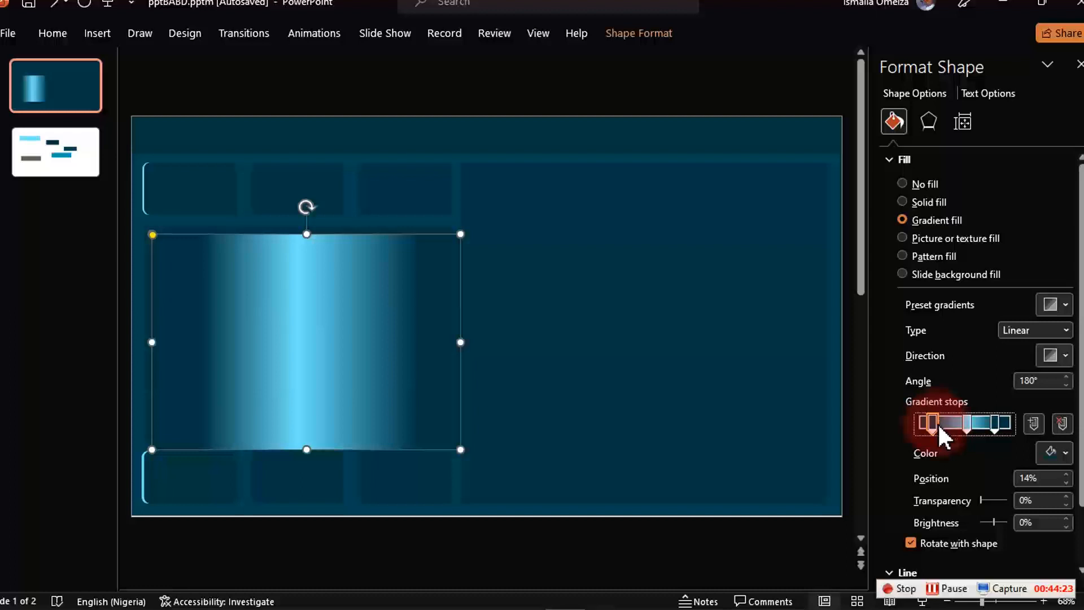
Set the transparency of the 84% gradient stop to about 88% and of the 14% stop to 58%.
click(996, 425)
drag(982, 500, 1006, 499)
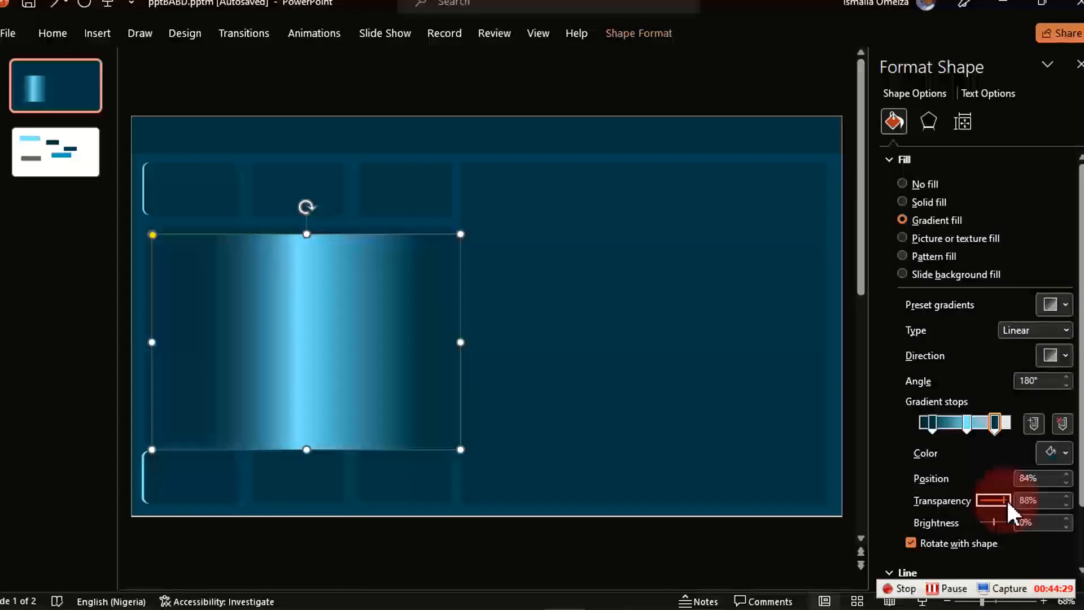
click(935, 428)
click(984, 500)
drag(991, 500, 998, 500)
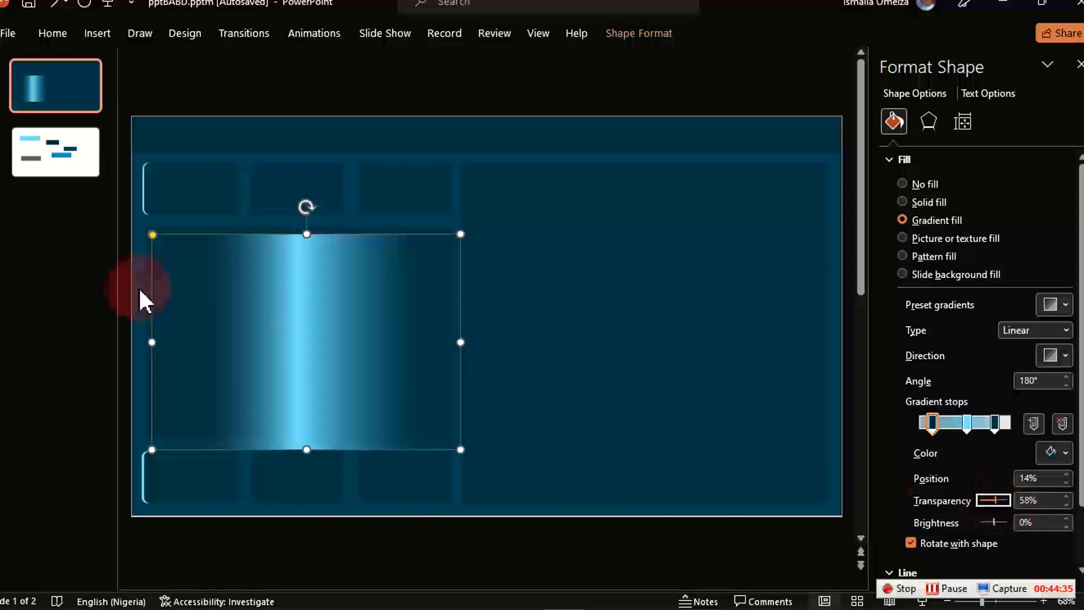
Align the gradient copy over the middle panel, send it to the back and nudge it so a thin glow shows along the bottom edge.
drag(334, 303, 328, 293)
right_click(327, 292)
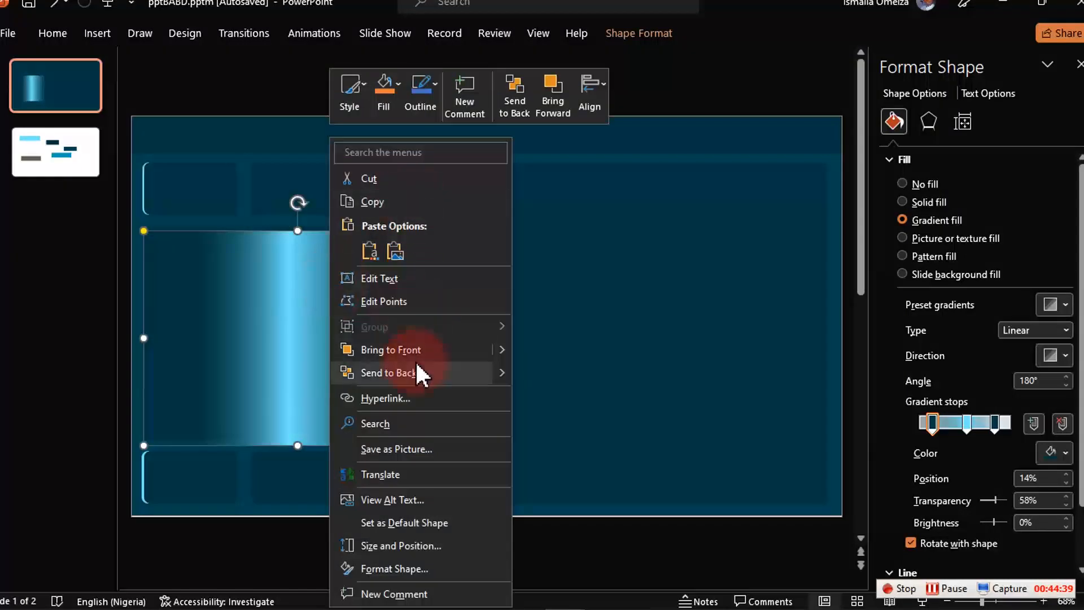
click(396, 373)
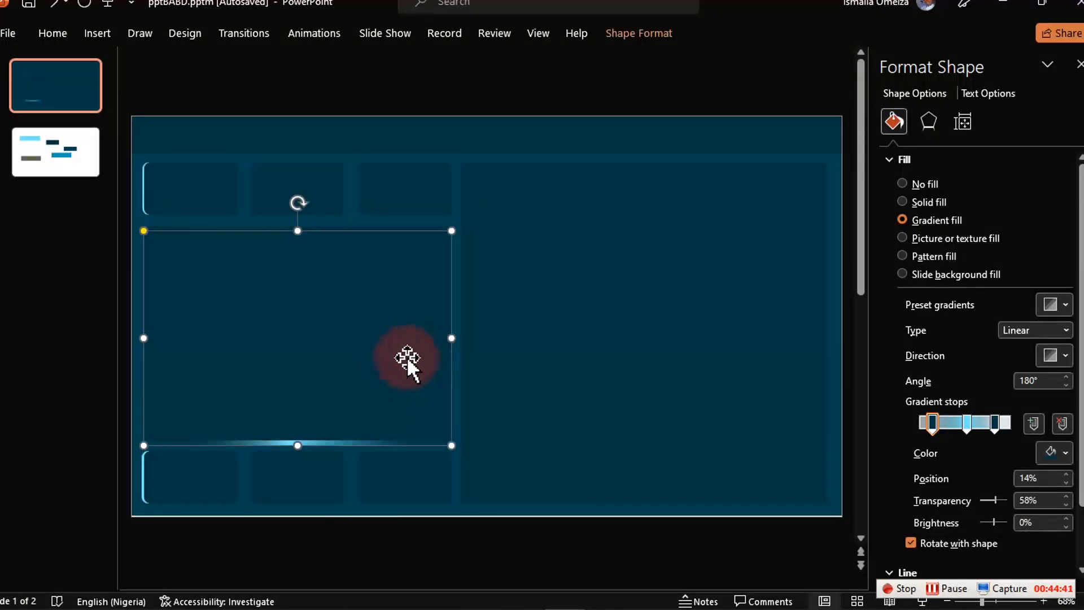
key(Up)
key(Up)
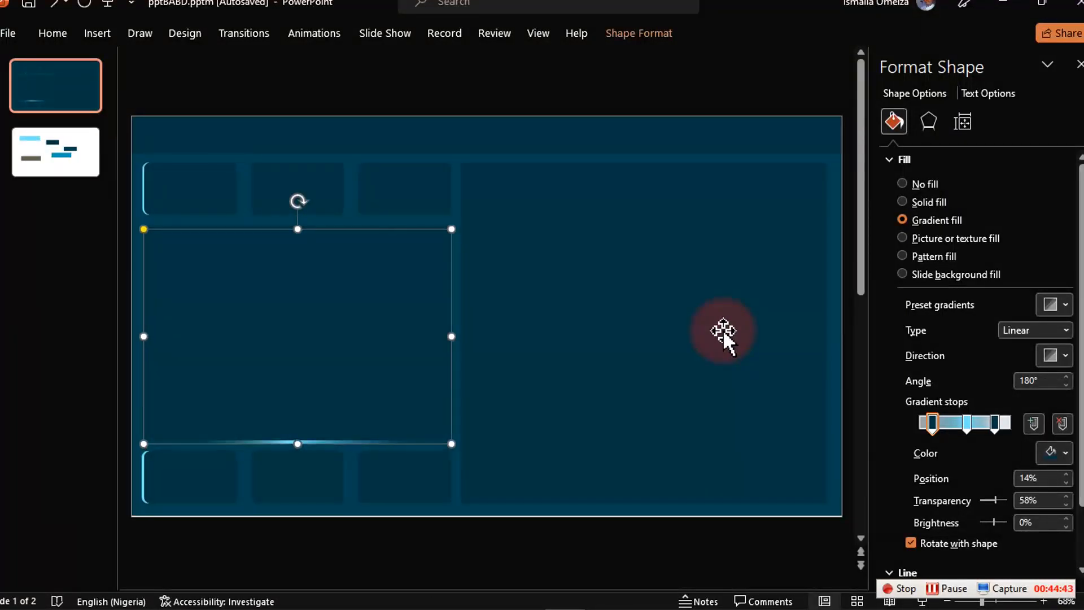
key(Left)
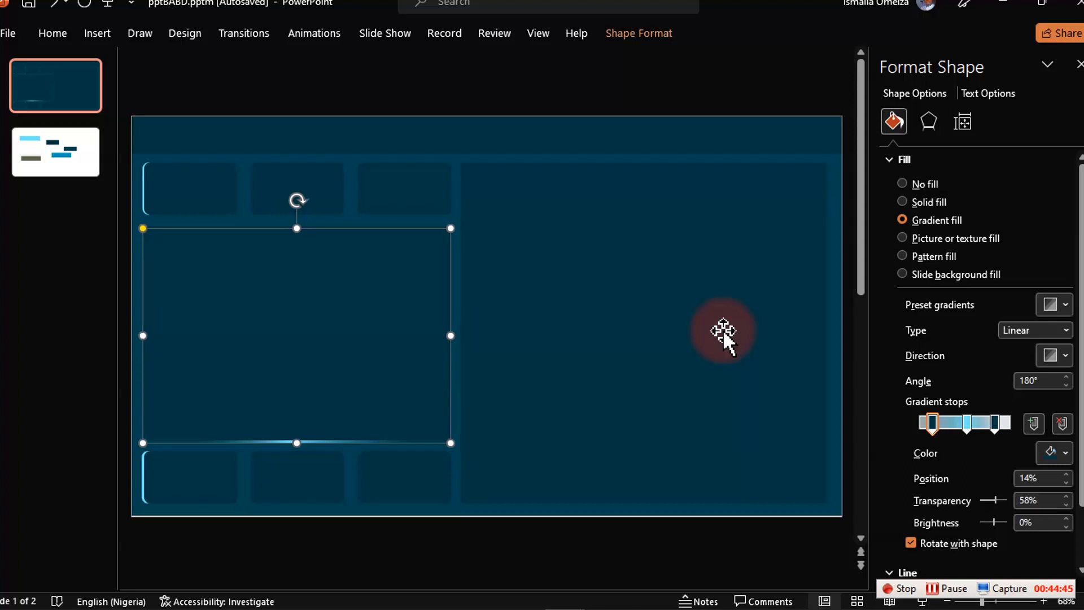
key(Down)
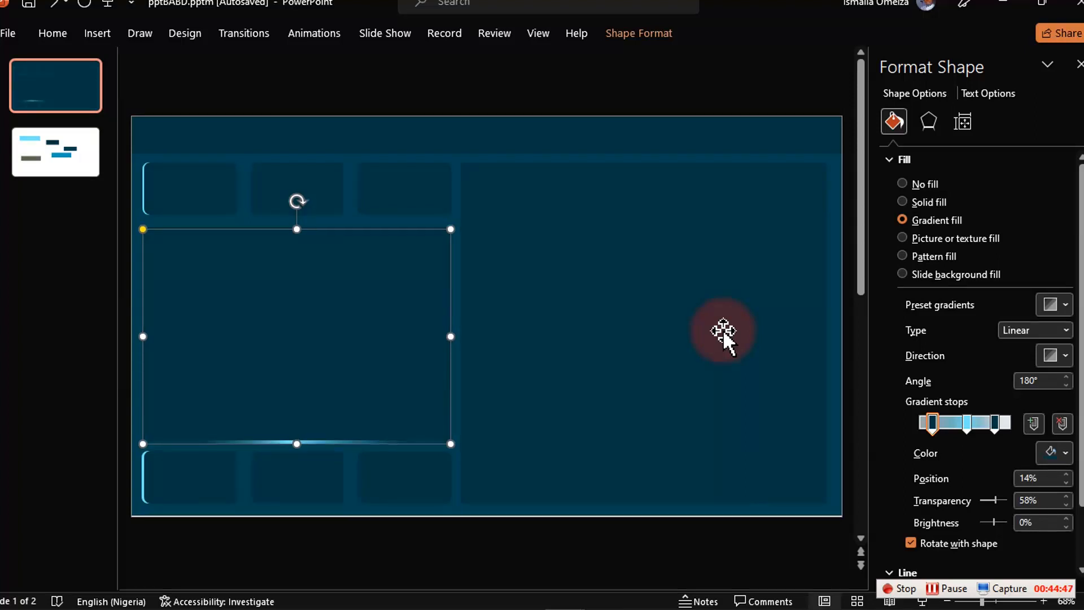
Duplicate the large right-hand panel and give the copy the same gradient fill with a linear direction of 90°.
click(723, 330)
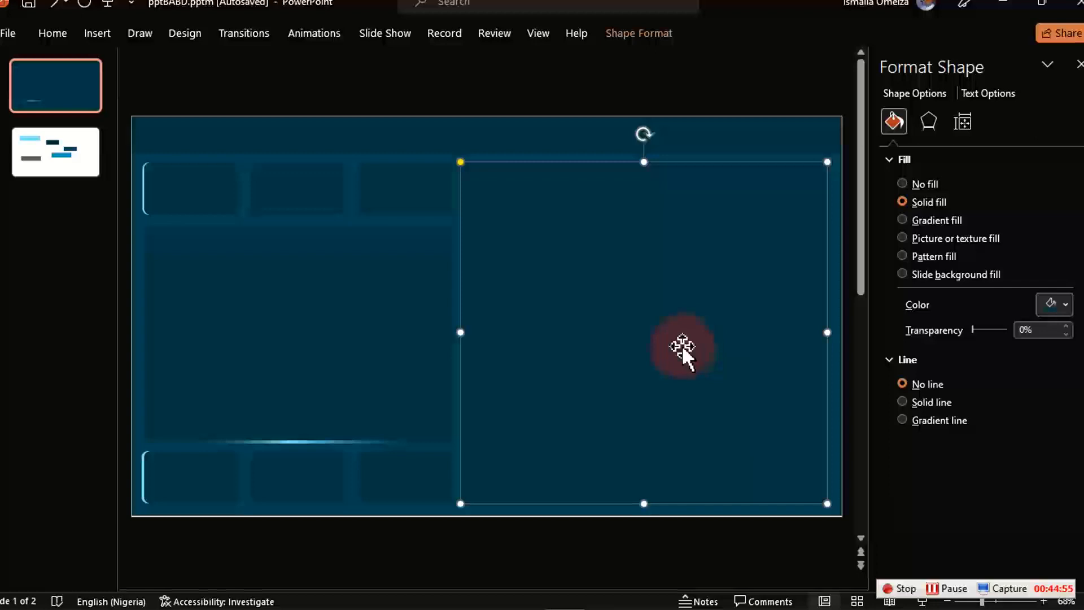
drag(682, 344, 691, 353)
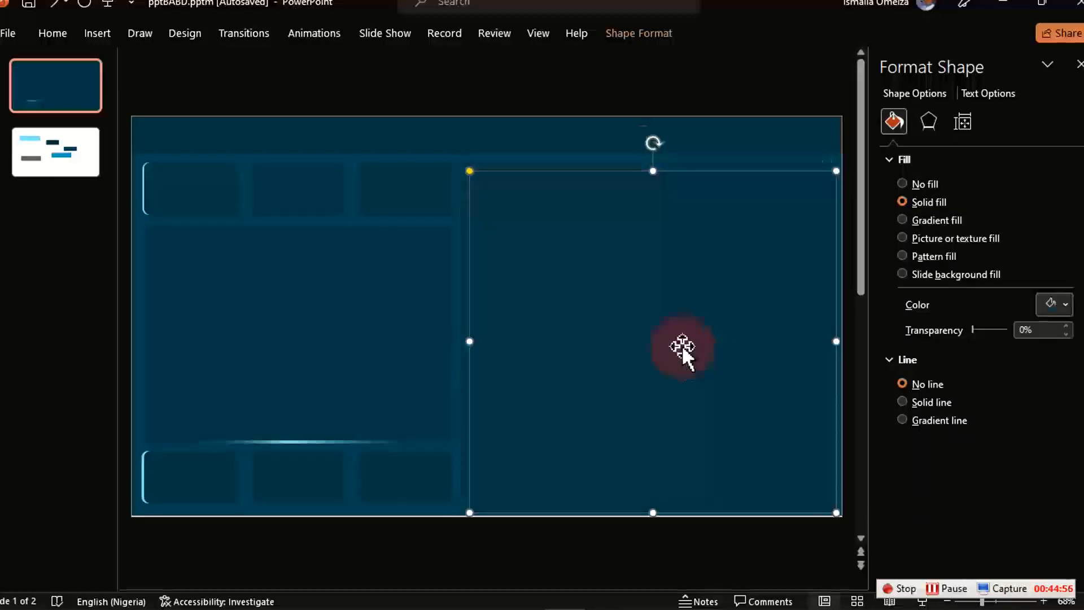
click(1066, 311)
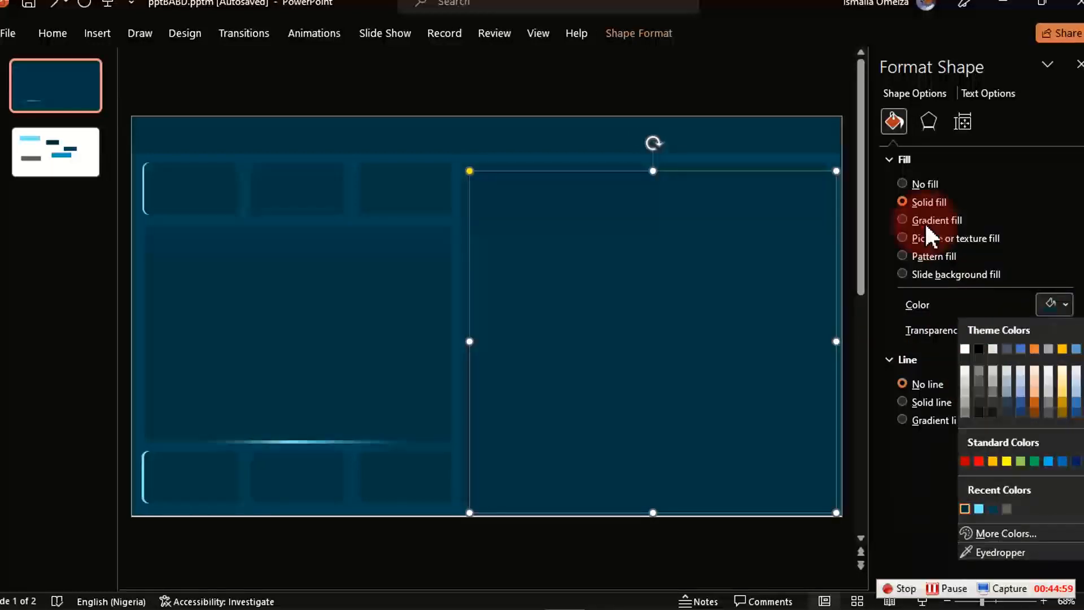
click(927, 228)
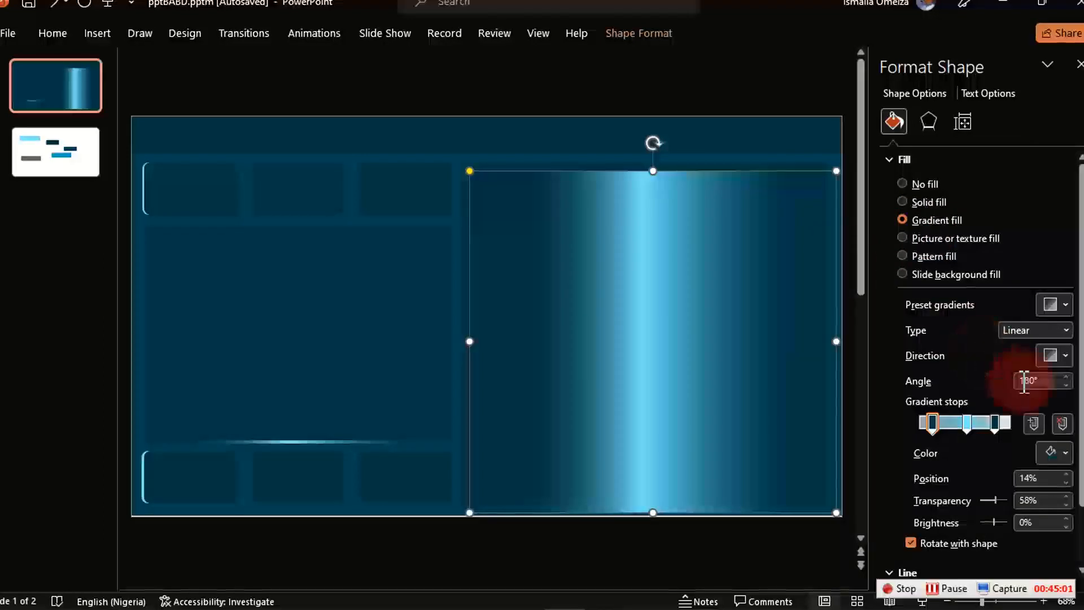
click(1066, 357)
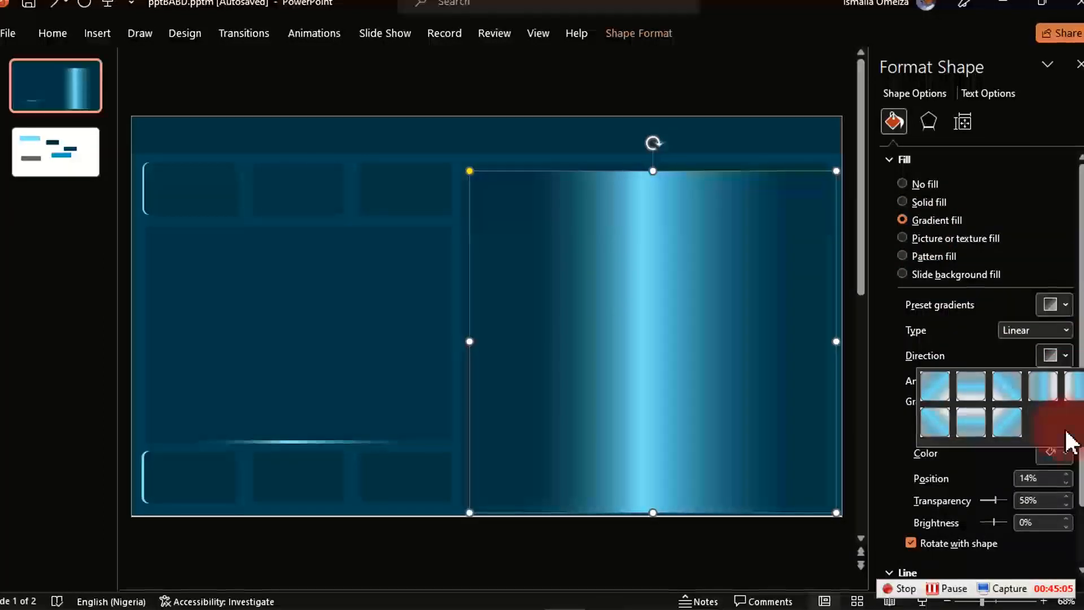
click(973, 385)
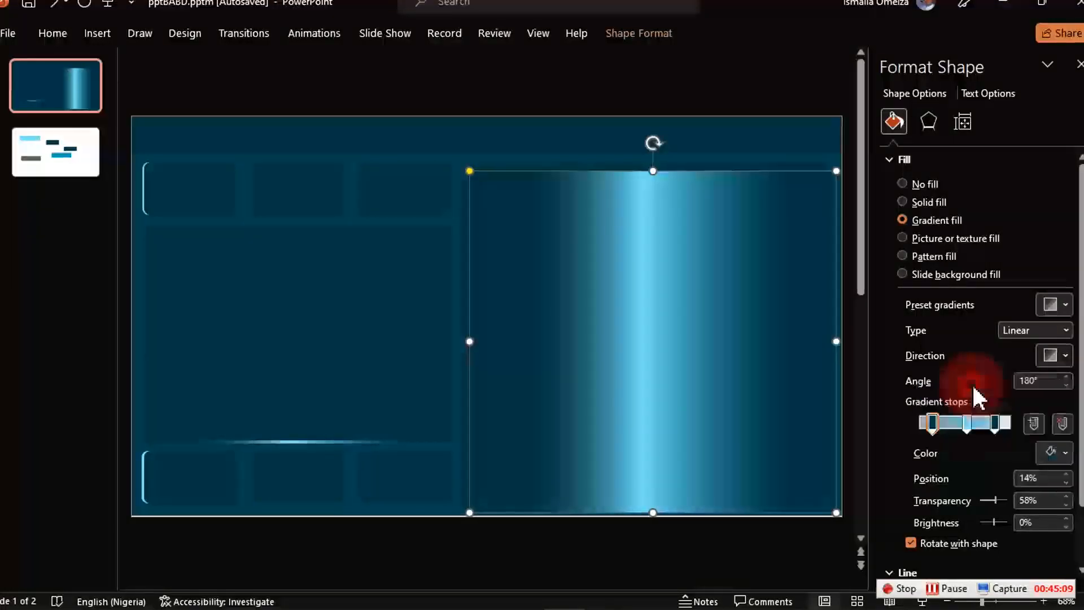
Move the gradient copy over the right-hand panel, slightly offset to the right, and send it to the back.
drag(702, 245, 696, 237)
right_click(697, 238)
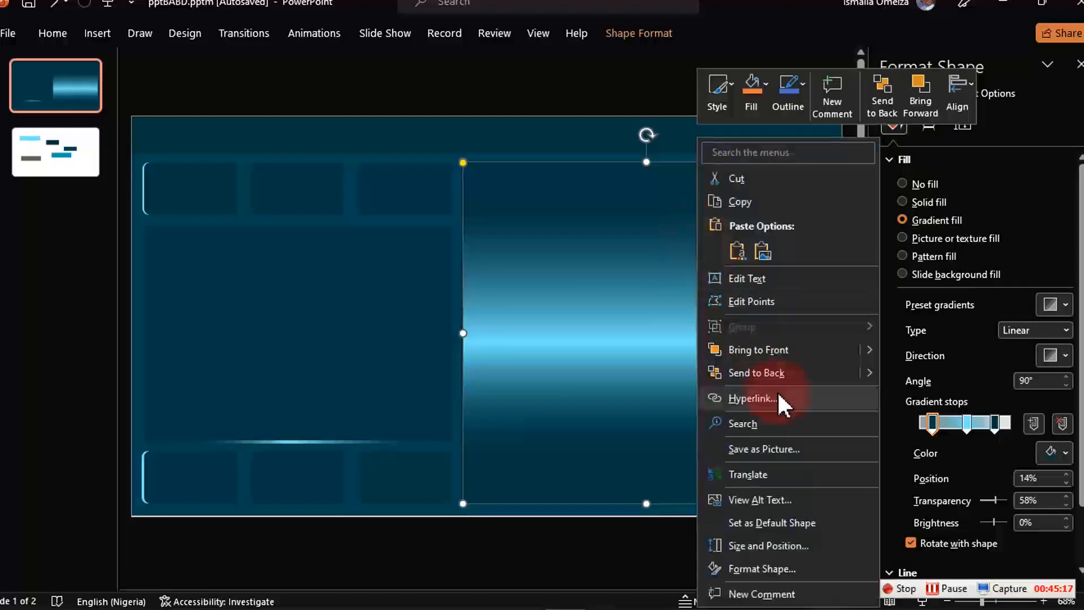
click(765, 374)
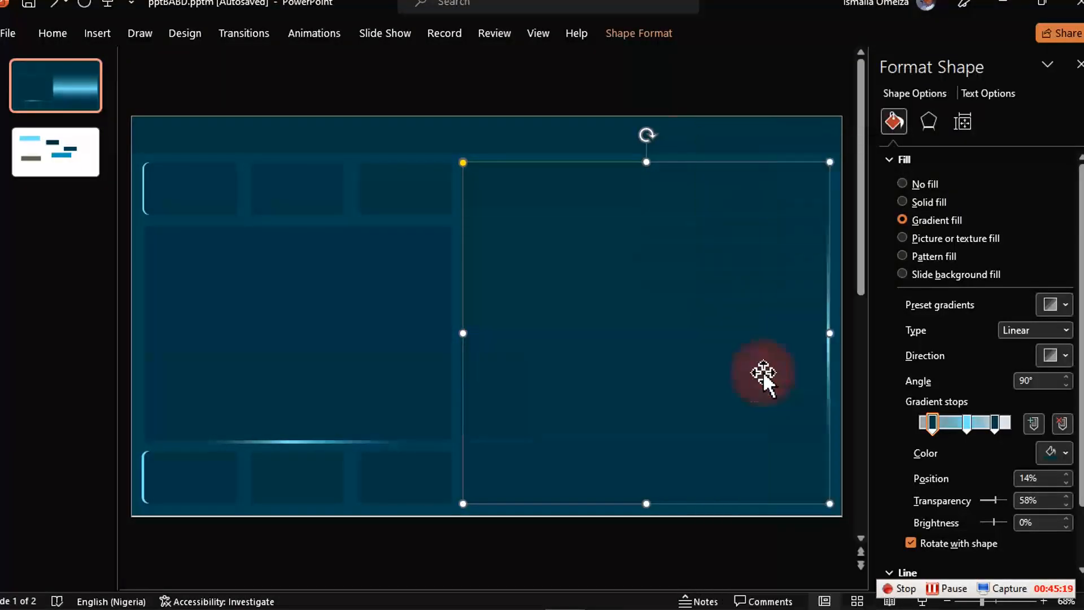
Nudge the gradient copy behind the right-hand panel to the left until a thin glow shows along the panel's left edge.
key(Left)
key(Left)
key(Left)
key(Left)
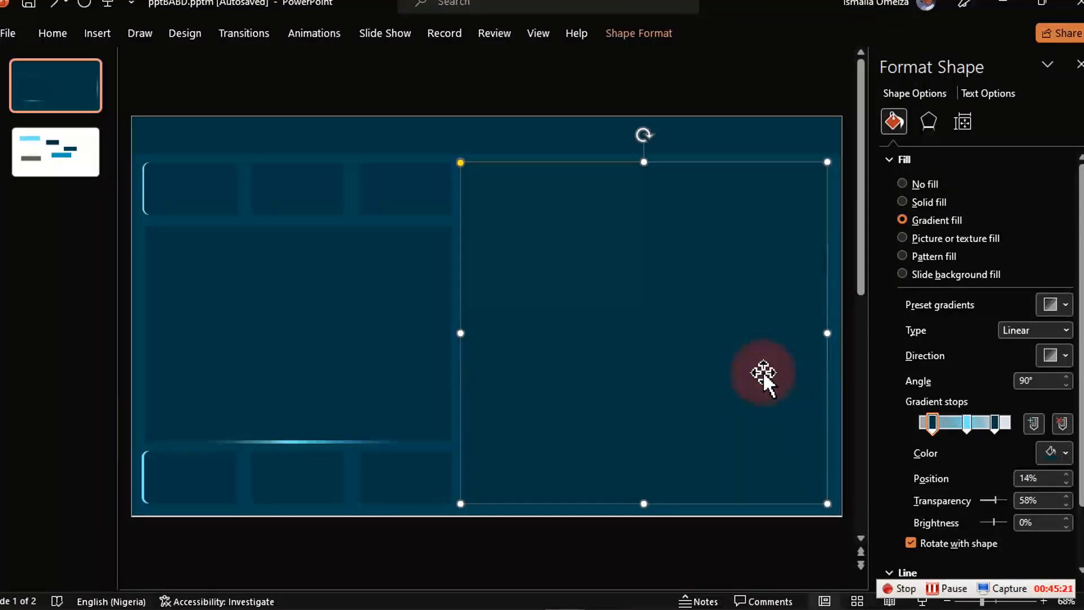
key(Left)
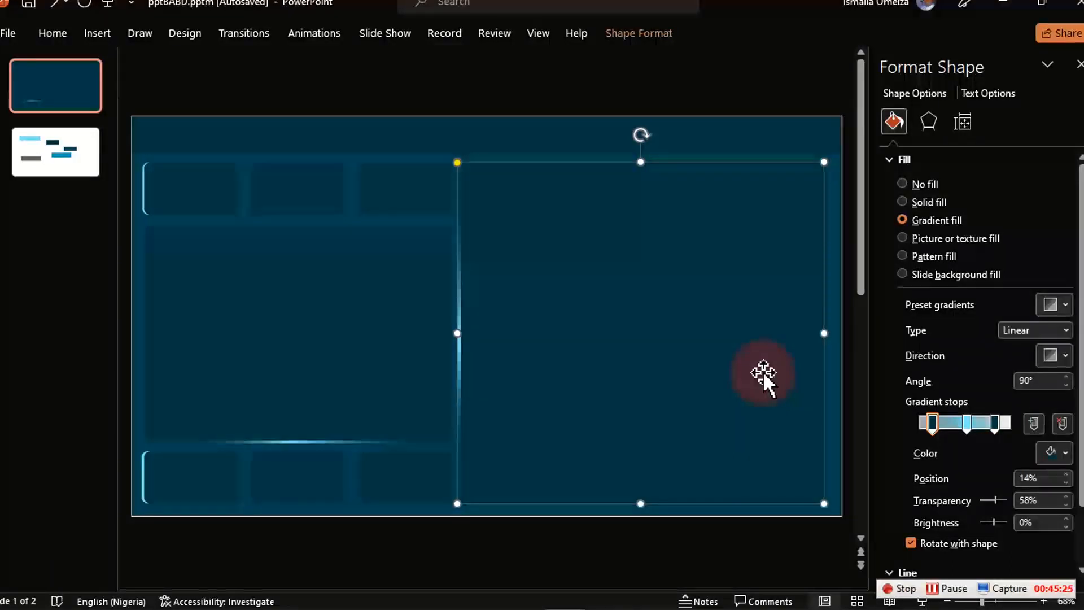
Duplicate the header bar and give the copy the same gradient fill with a linear direction of 180°.
click(501, 136)
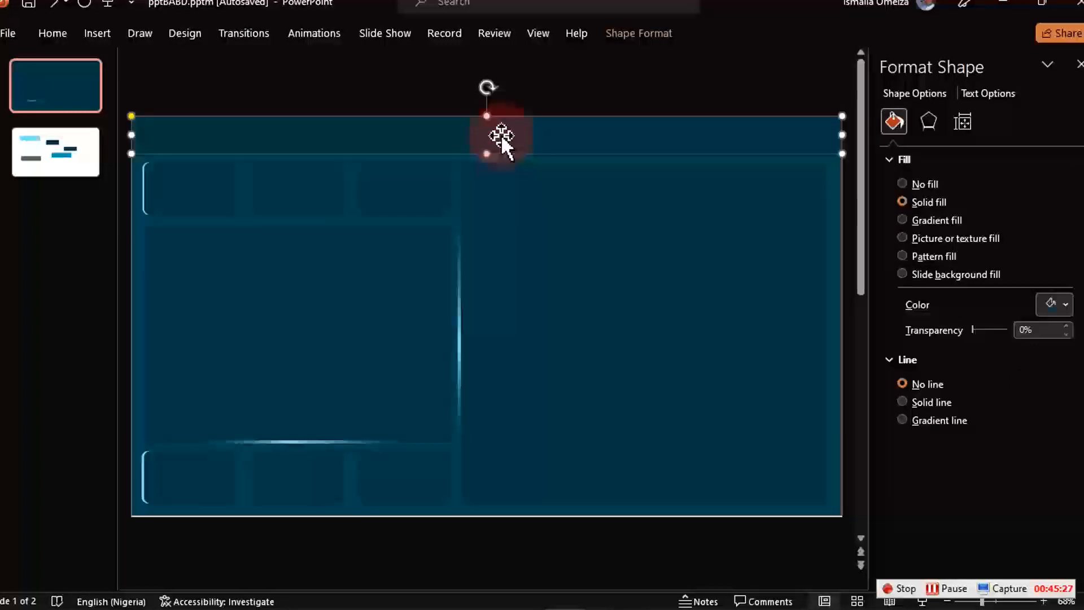
drag(502, 136, 504, 144)
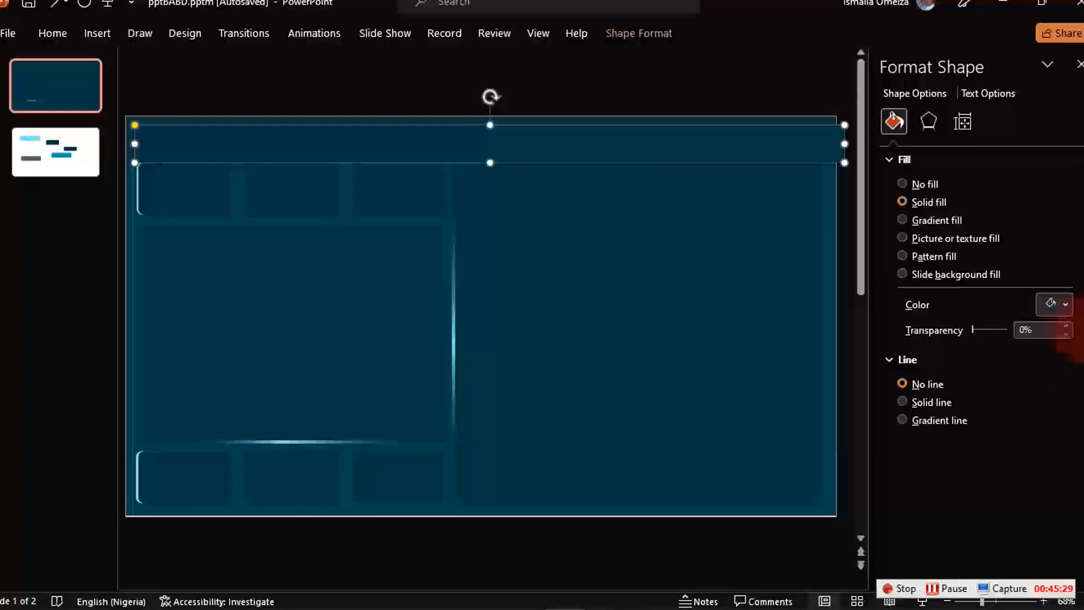
click(915, 222)
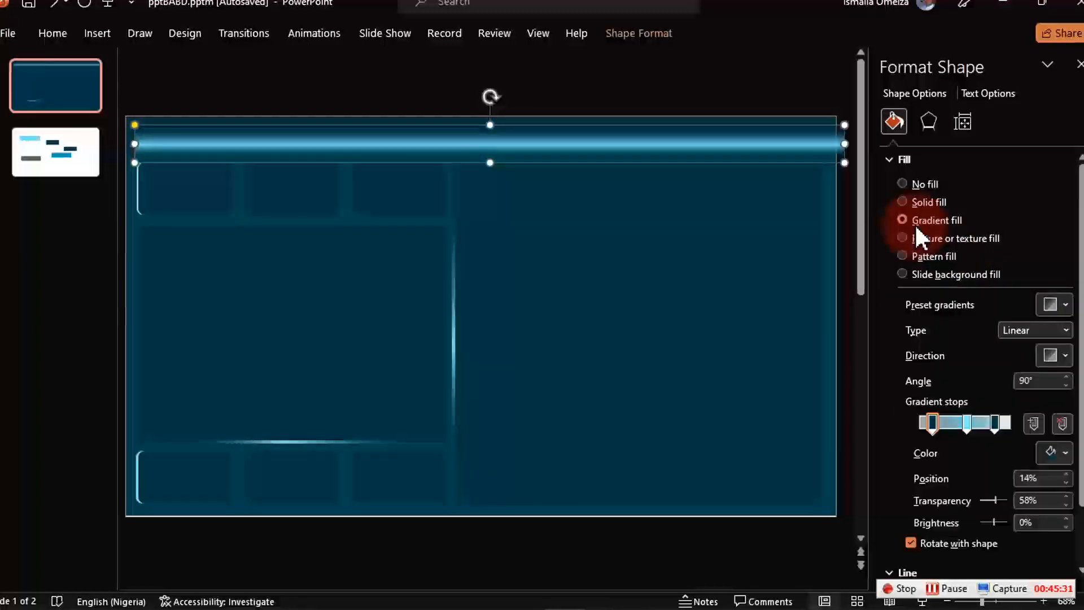
click(1065, 355)
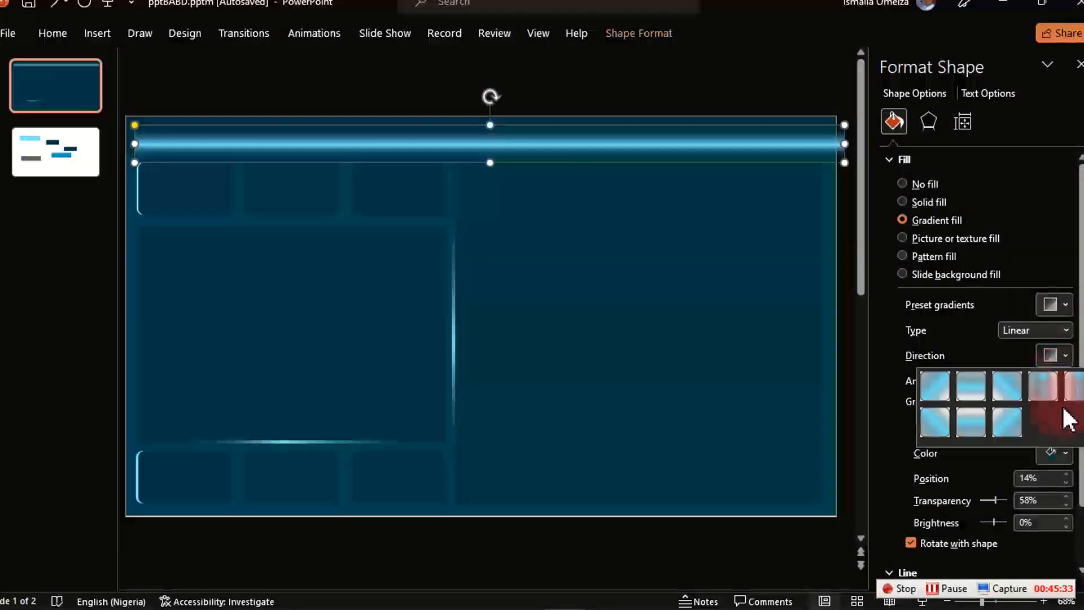
click(1076, 387)
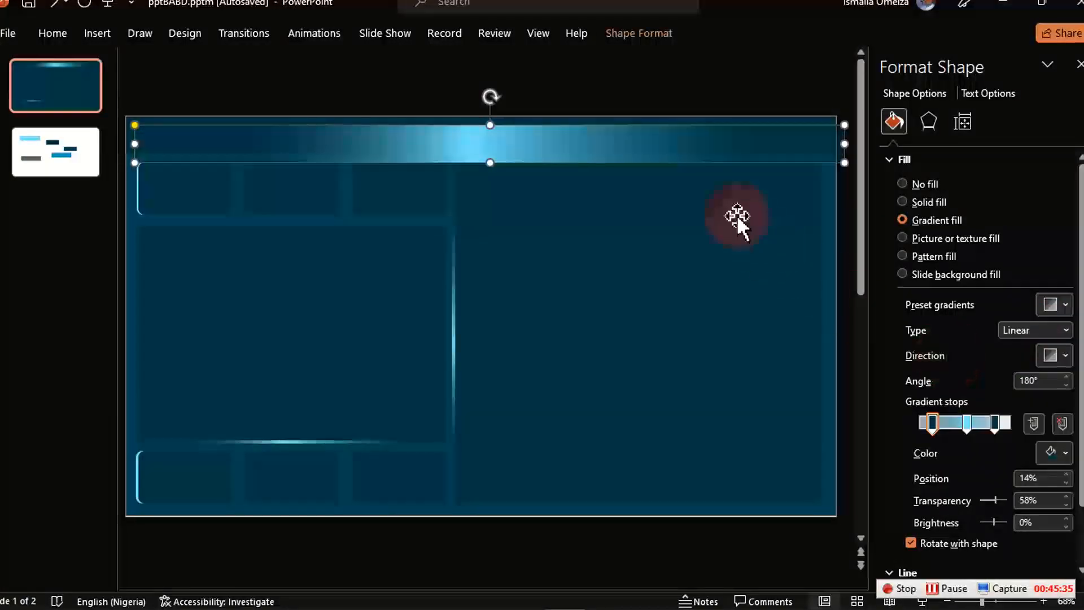
Align the gradient copy over the header, send it to the back and nudge it down so a glow shows along the bottom edge.
drag(629, 148, 622, 136)
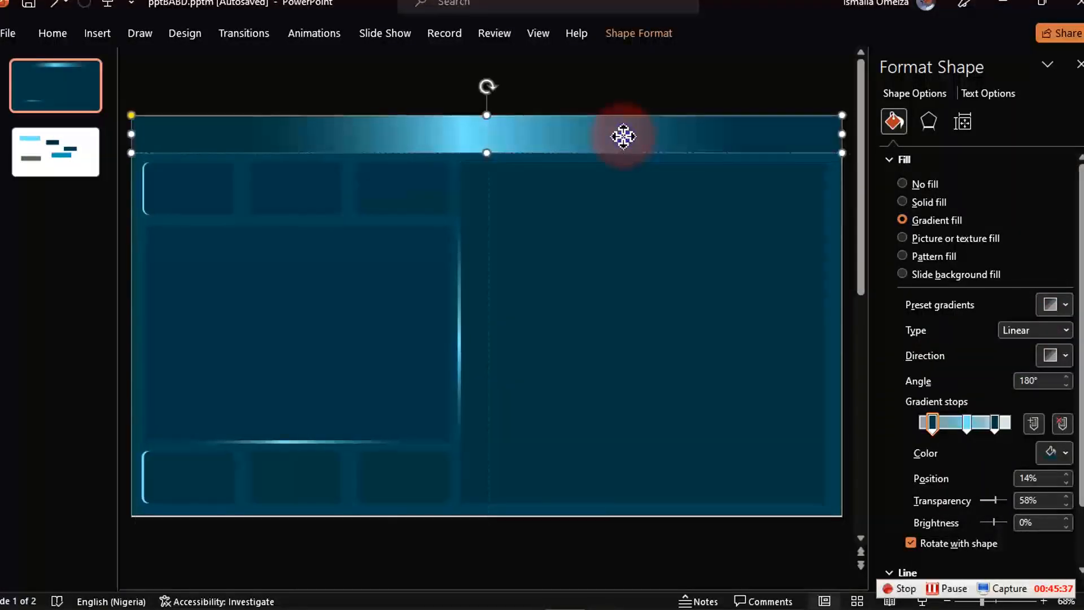
right_click(637, 165)
click(684, 372)
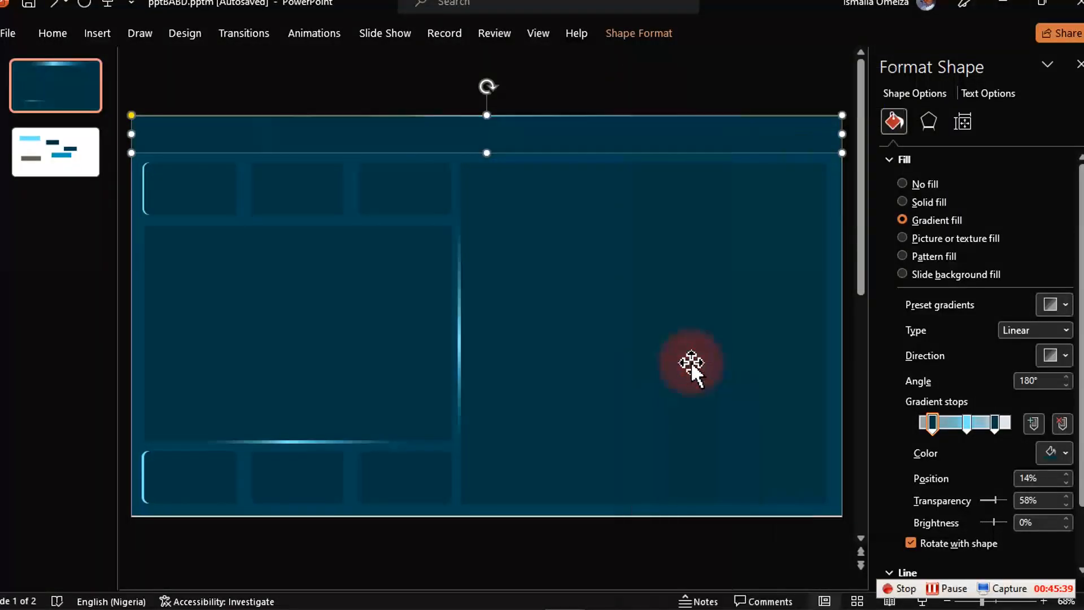
key(Down)
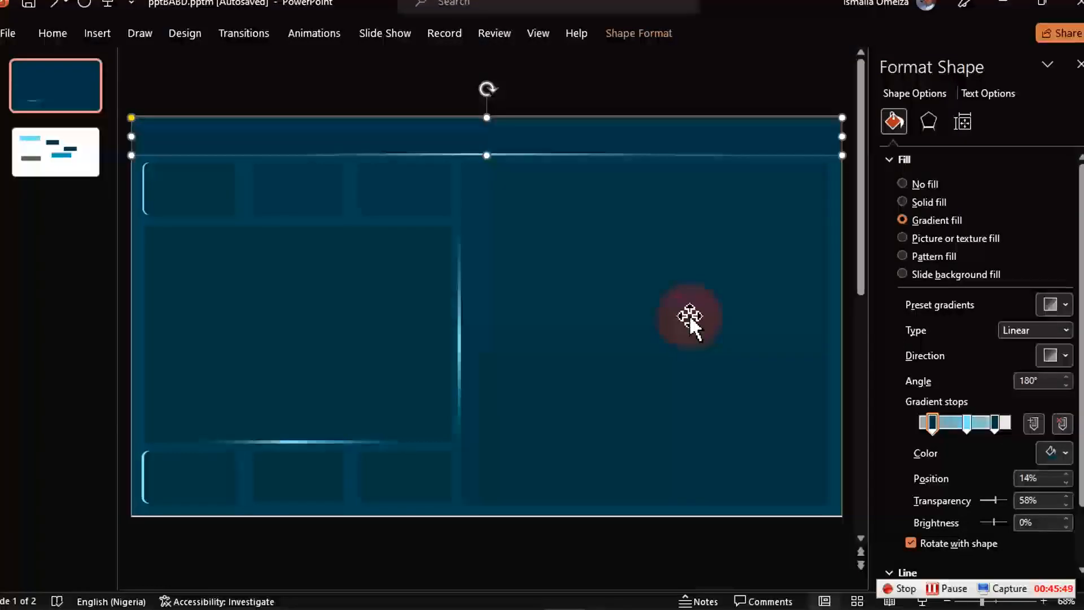
click(711, 102)
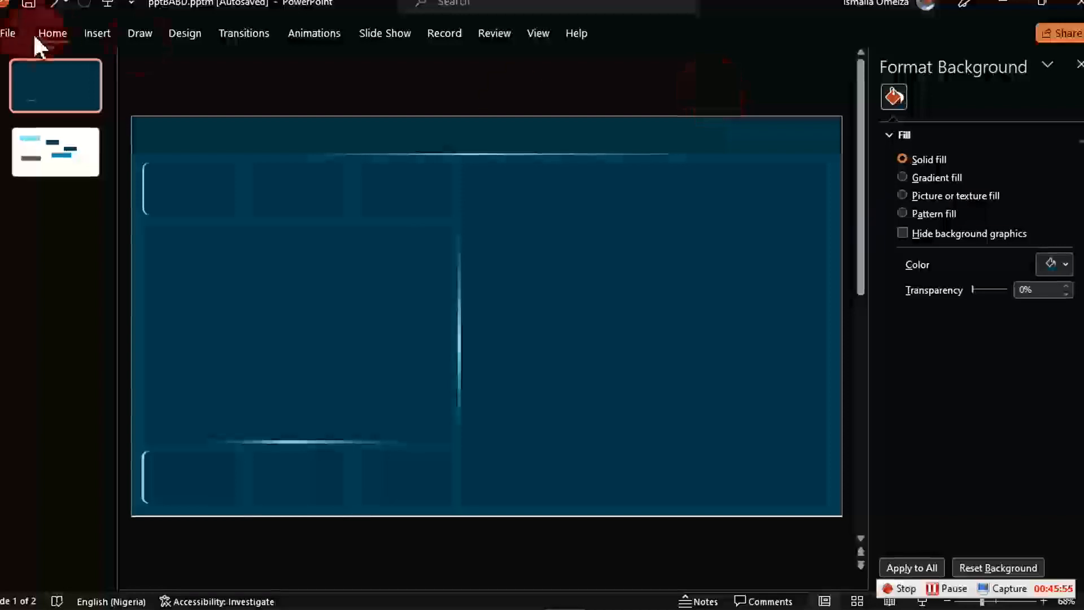
Draw a circle about 9.37 cm across on the large right-hand panel.
click(99, 32)
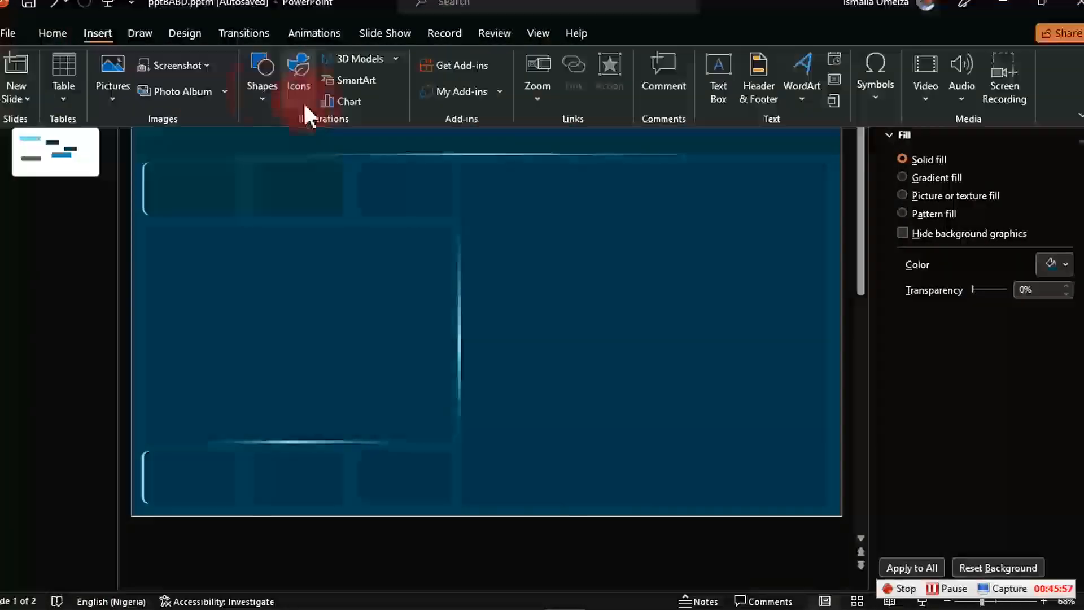
click(264, 96)
click(320, 141)
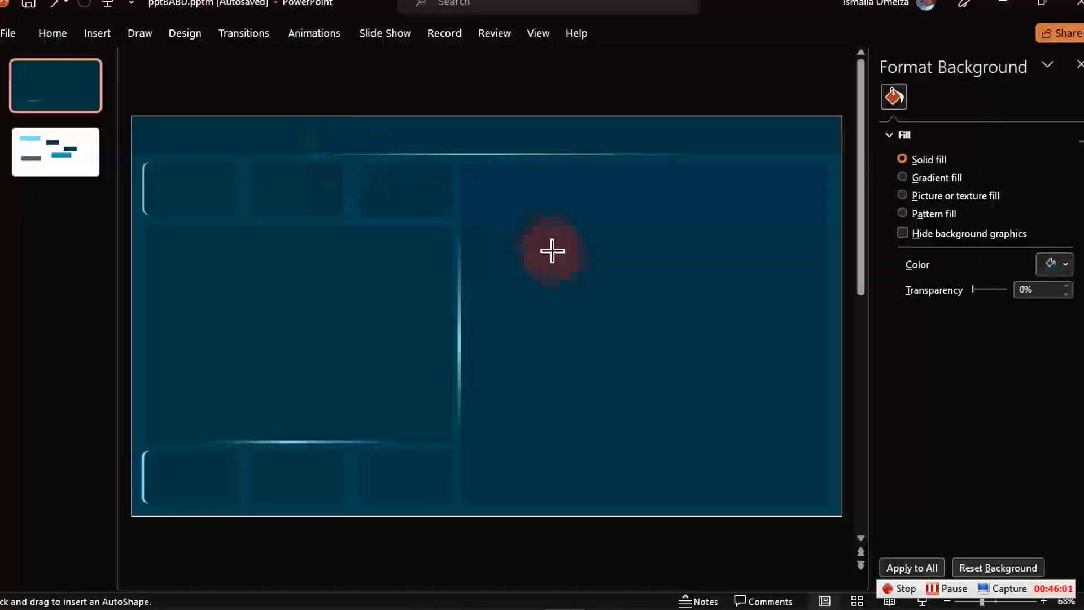
drag(560, 254, 682, 448)
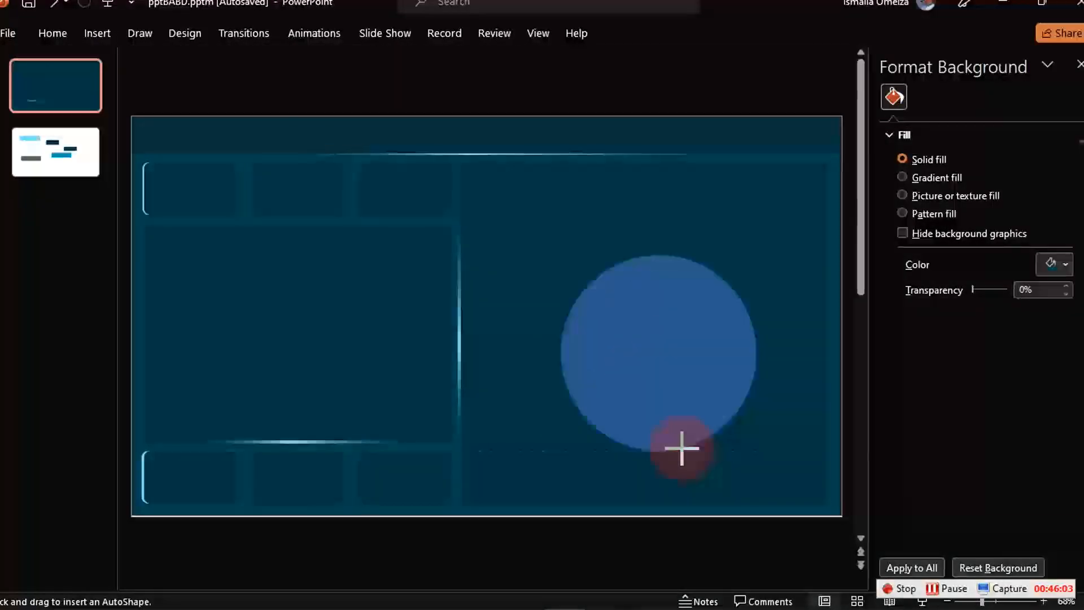
mouse_move(682, 342)
mouse_down()
mouse_move(635, 334)
mouse_move(599, 281)
mouse_move(619, 315)
mouse_up()
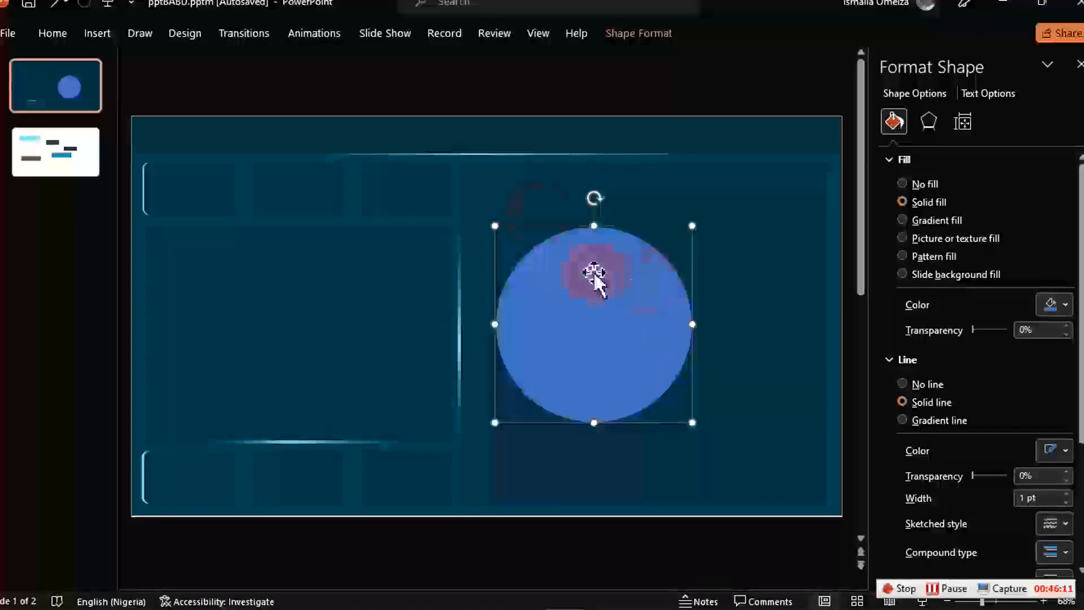
Set the circle's height and width to 1.33 cm and move it into the upper right corner of the third top card.
click(618, 35)
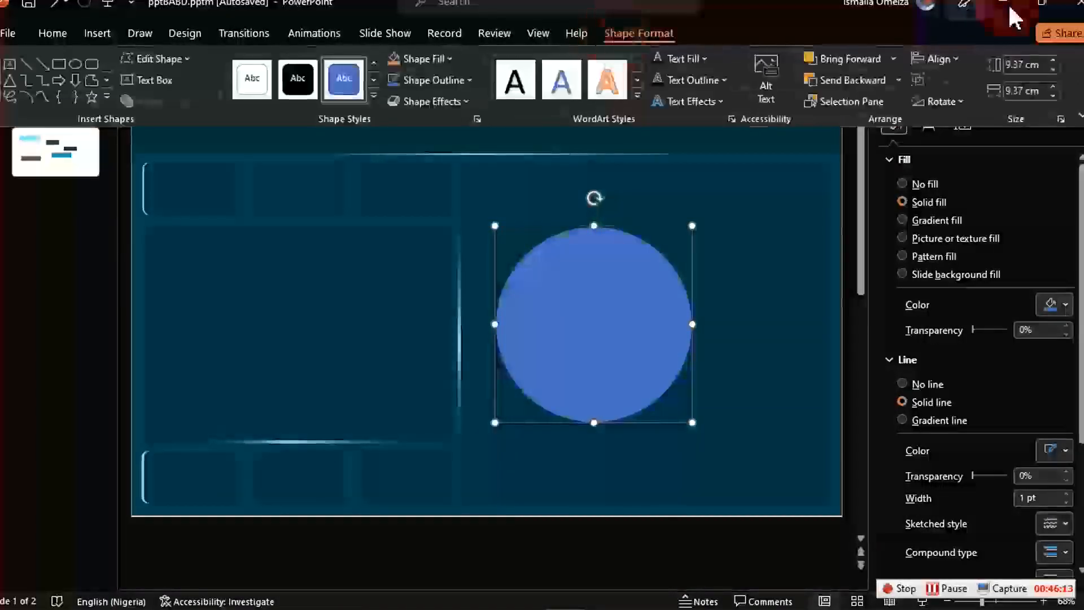
click(1019, 62)
text(1.33)
click(1020, 92)
text(1.33)
key(Return)
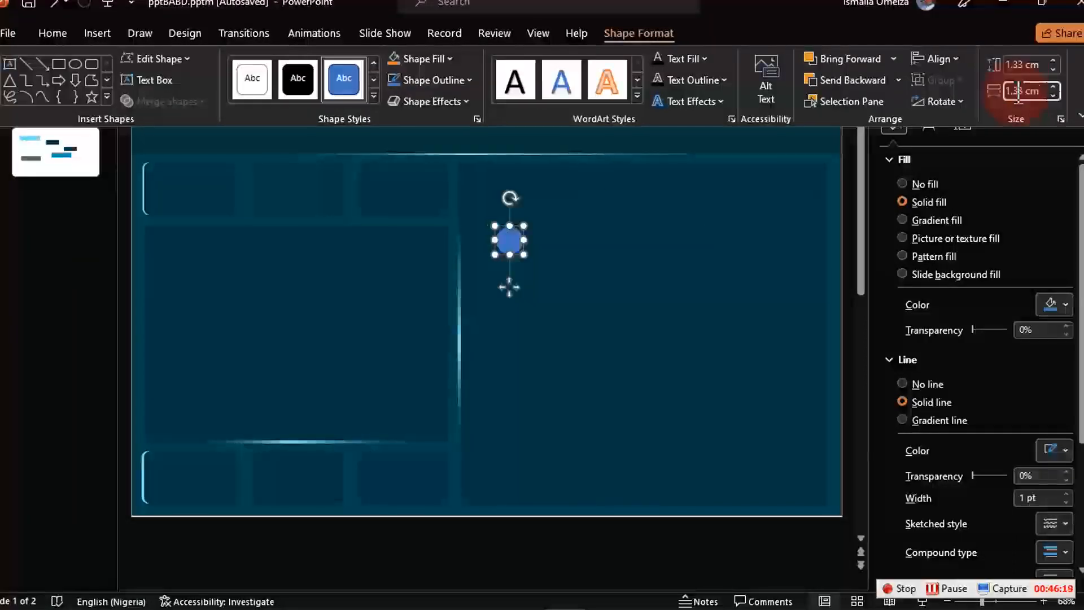
click(506, 284)
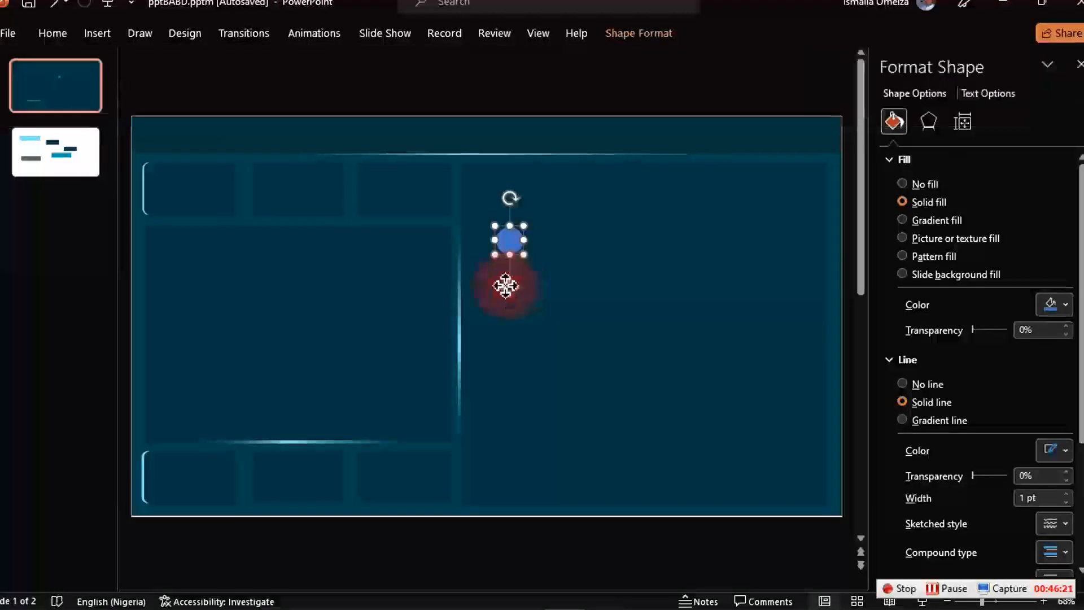
drag(506, 284, 433, 226)
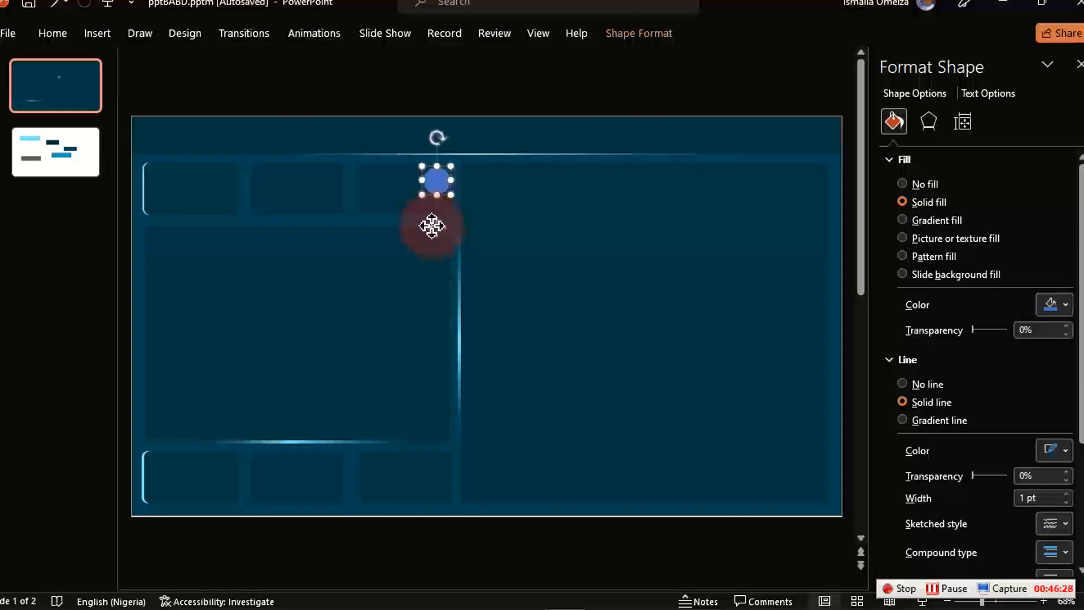
Give the circle no fill and a gradient line, reducing the gradient to two stops at 0% and 100%.
click(922, 190)
click(942, 347)
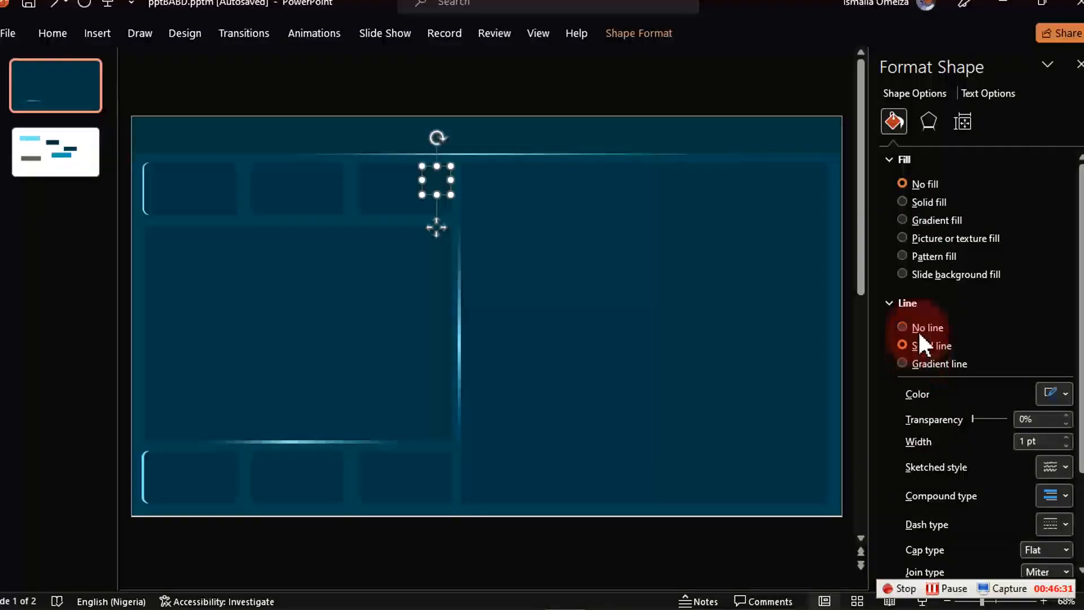
click(938, 342)
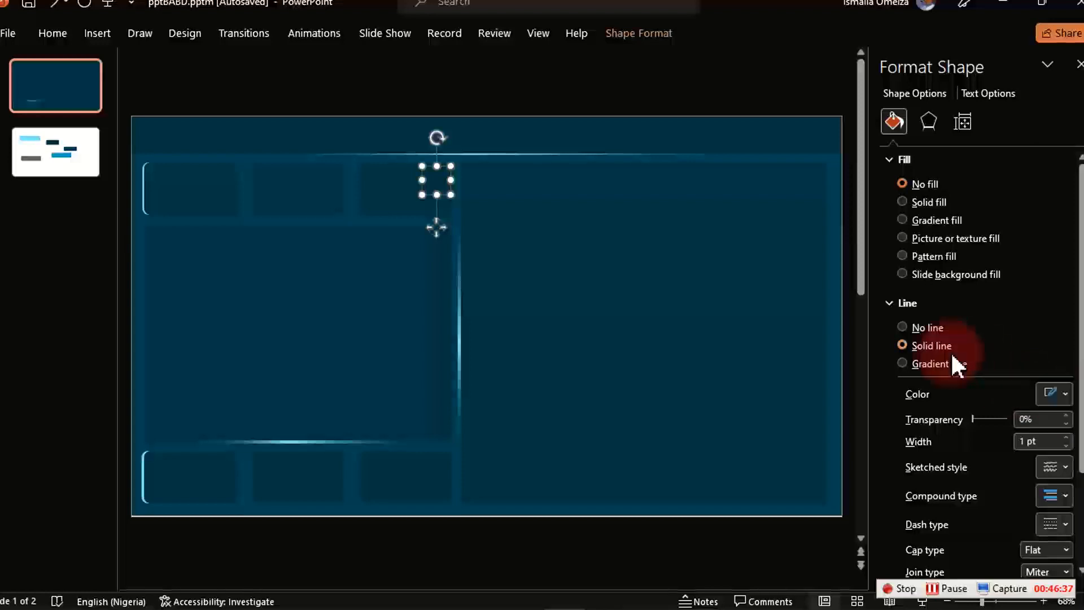
click(925, 365)
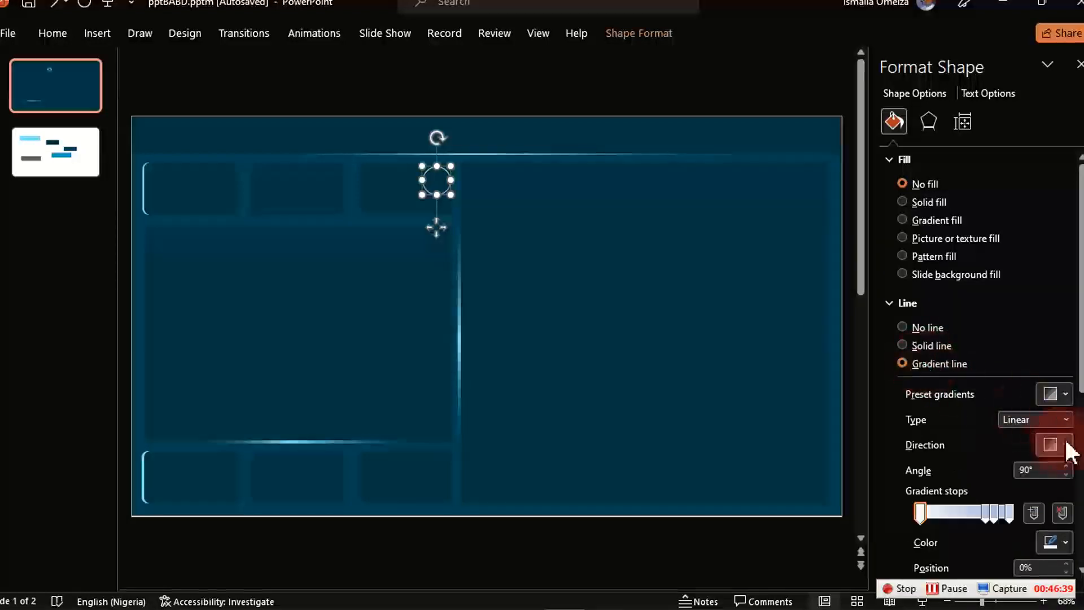
click(1063, 514)
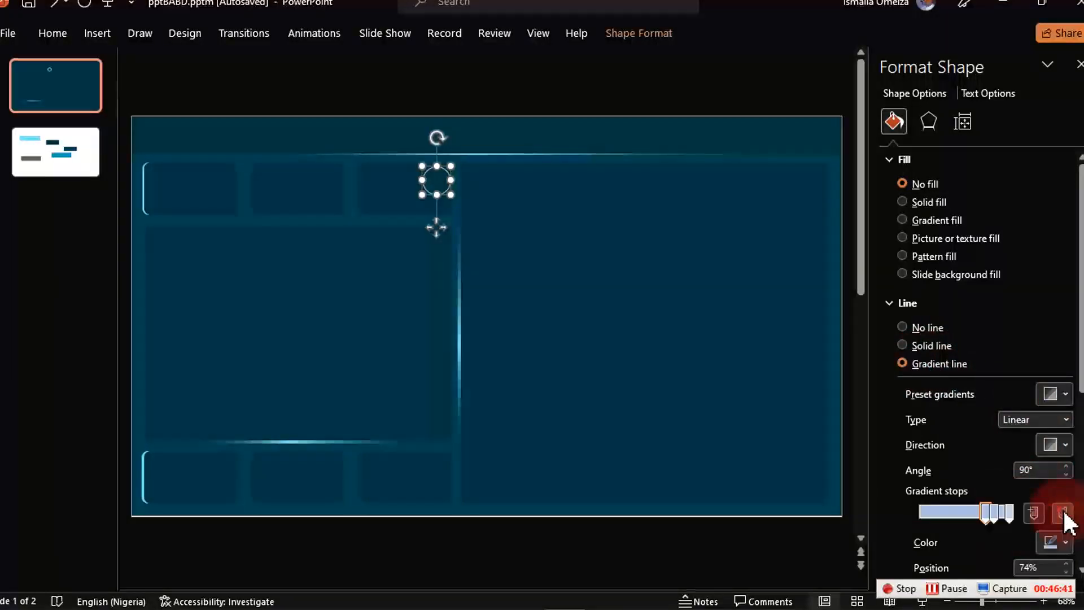
drag(987, 513, 904, 517)
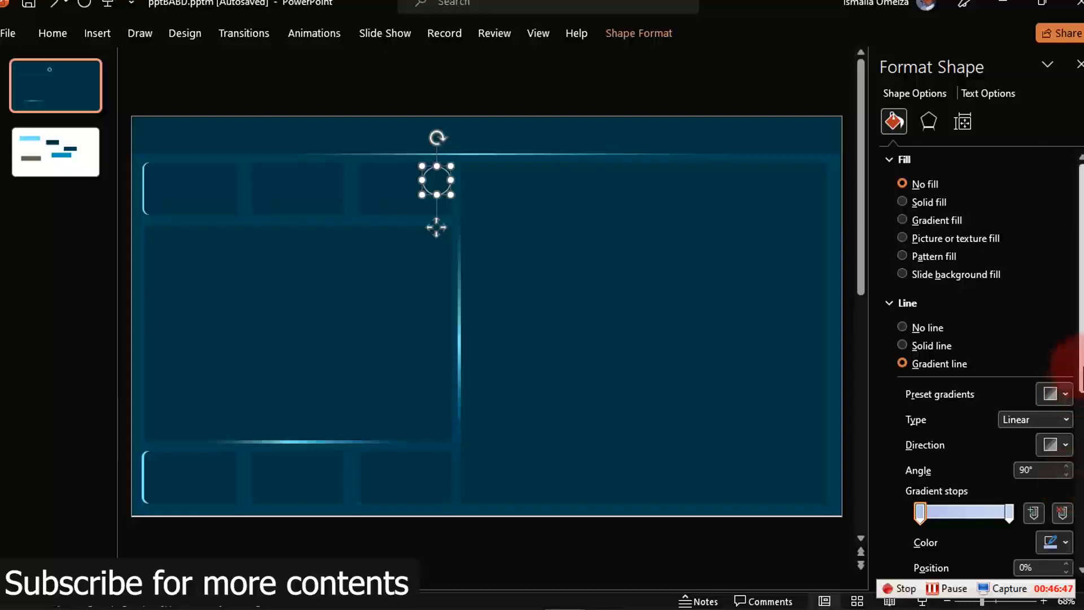
Color the circle outline's 0% gradient stop light blue and its 100% stop dark blue.
scroll(1073, 365, down, 3)
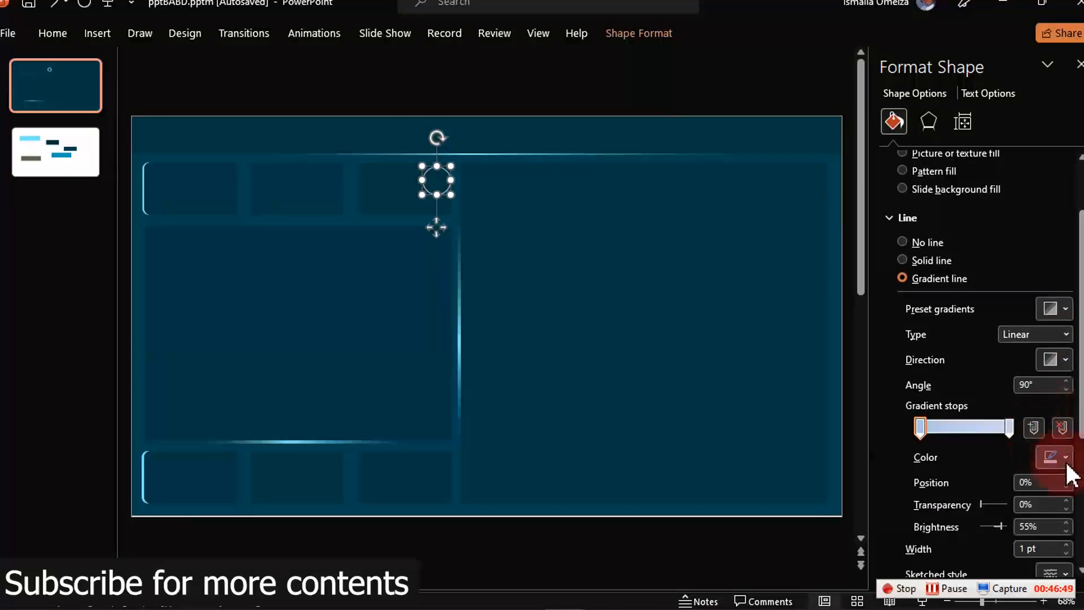
click(1065, 459)
click(979, 393)
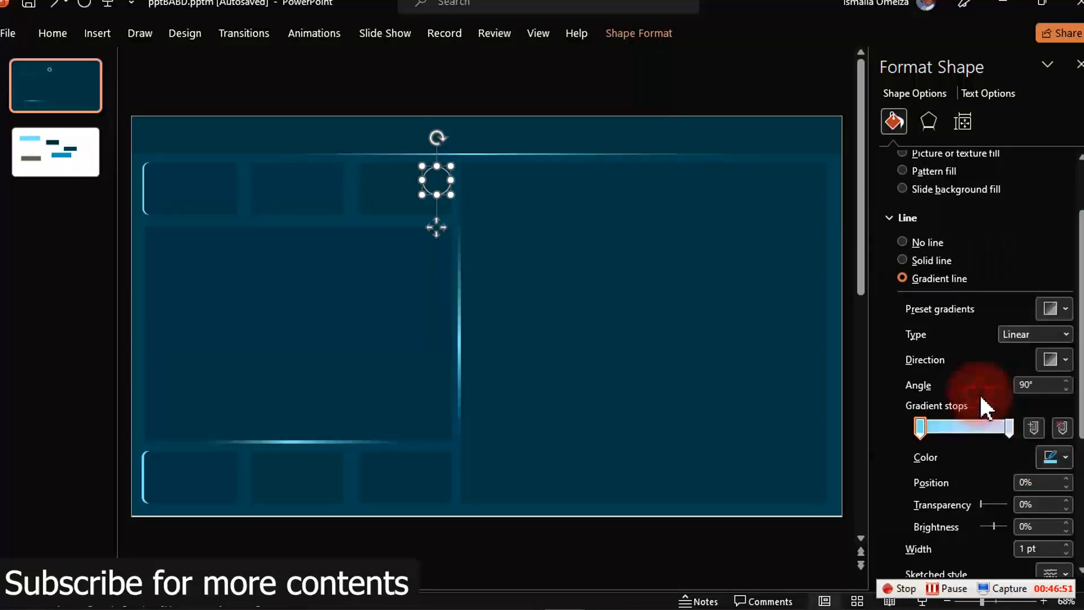
click(1010, 427)
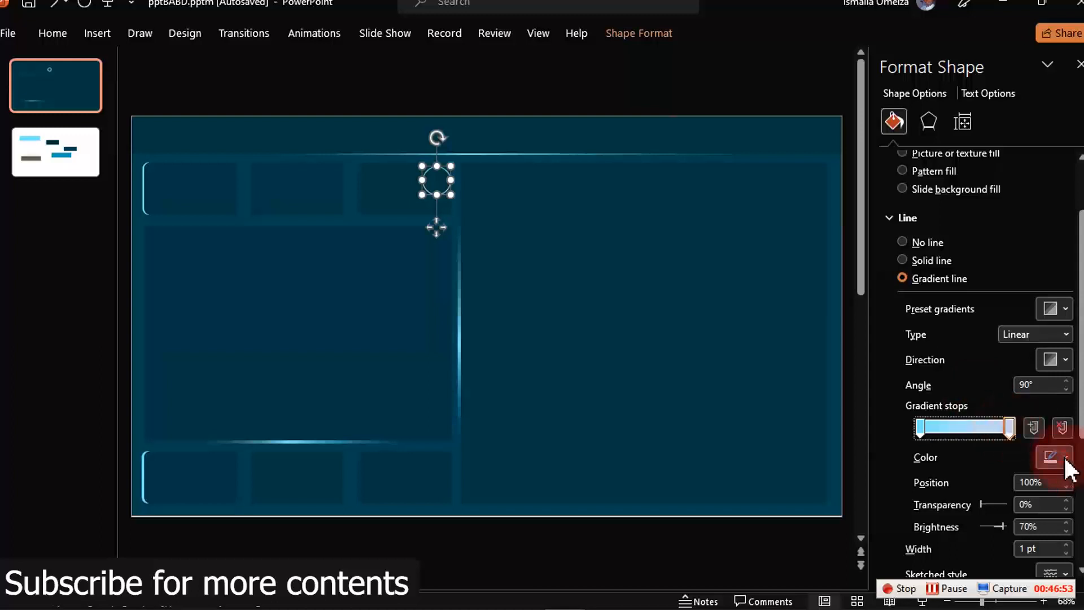
click(1065, 458)
click(979, 392)
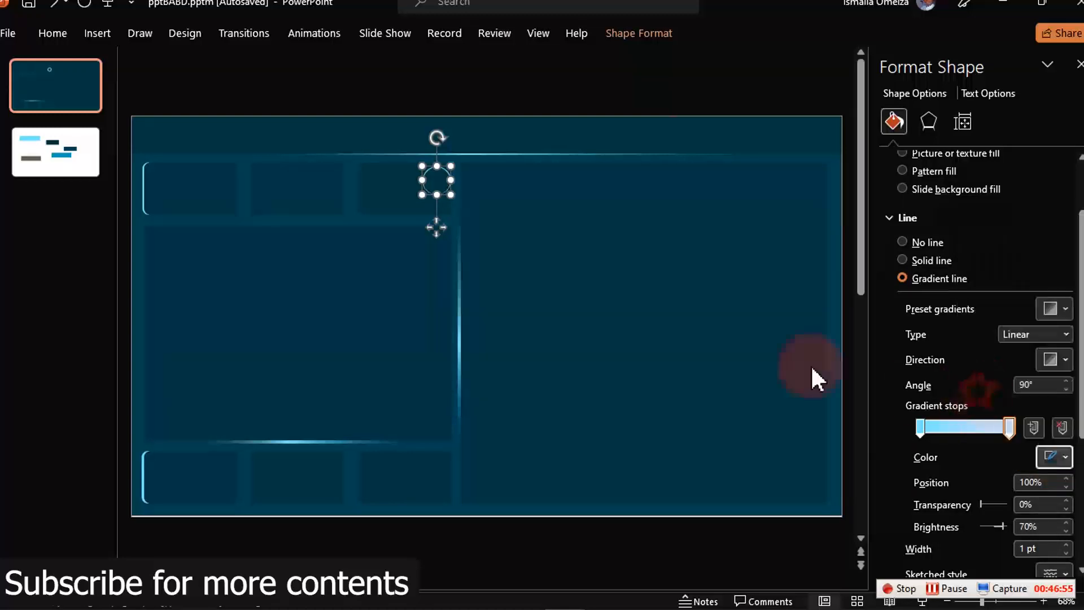
Set the circle outline's gradient to a linear direction of 0° so it fades towards the right.
click(1065, 360)
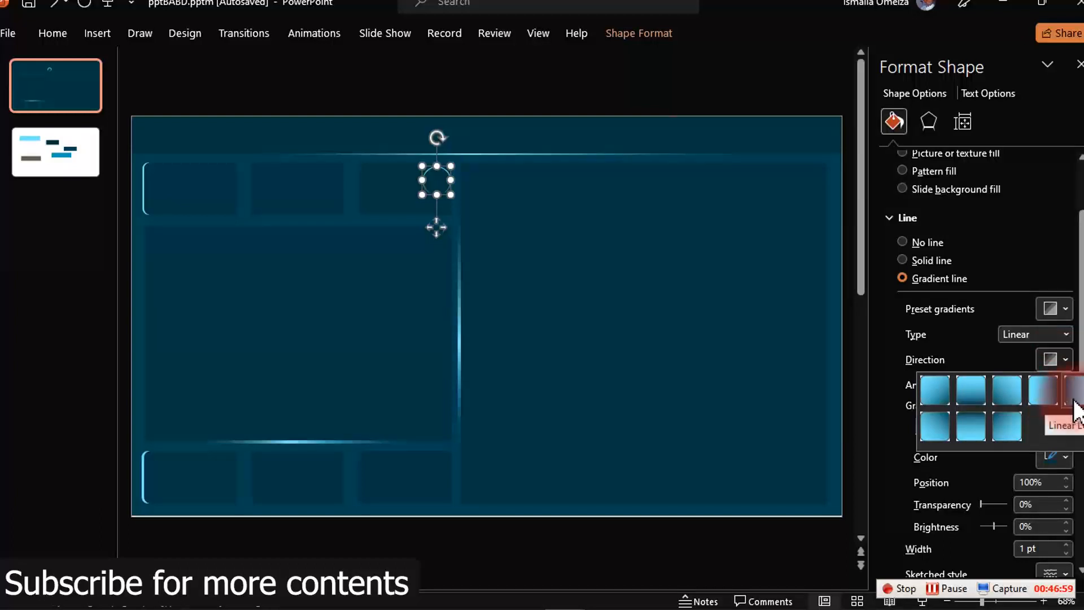
click(1053, 396)
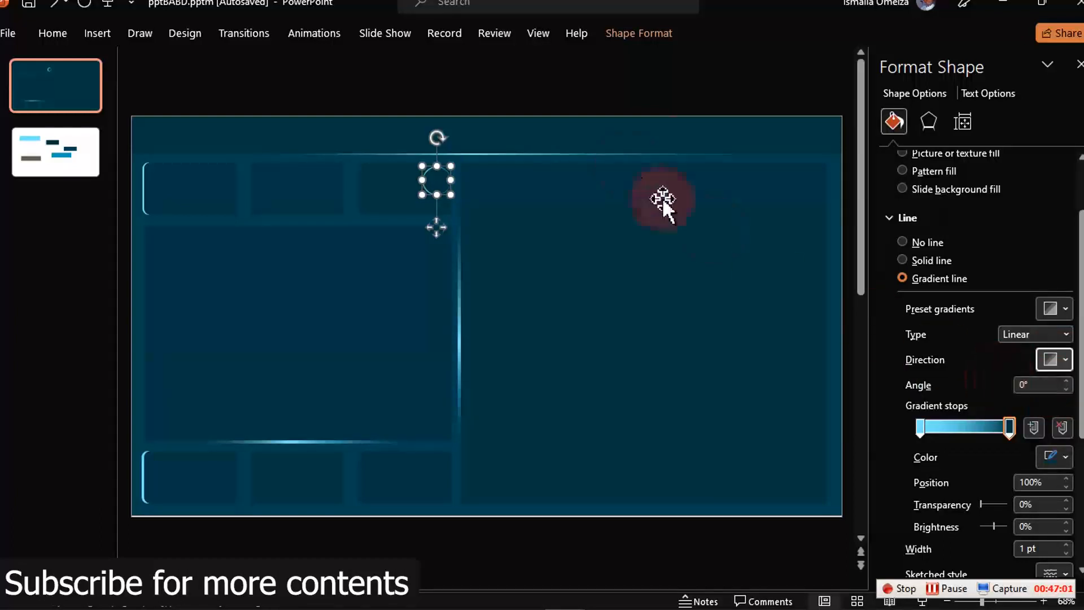
click(624, 91)
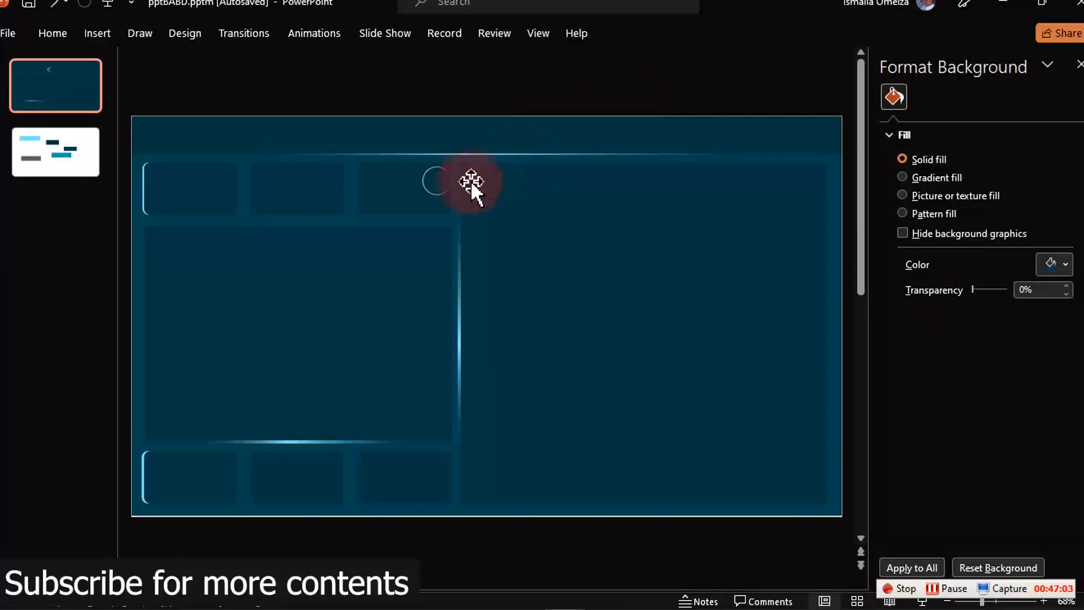
Duplicate the gradient ring into the upper right corner of the middle and first top cards.
click(439, 188)
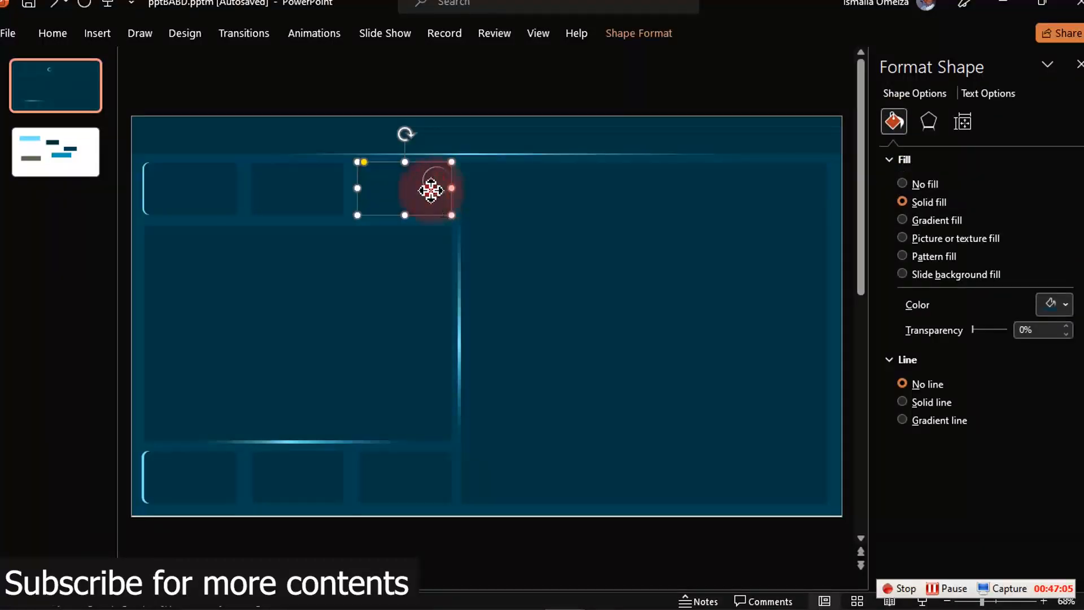
click(475, 105)
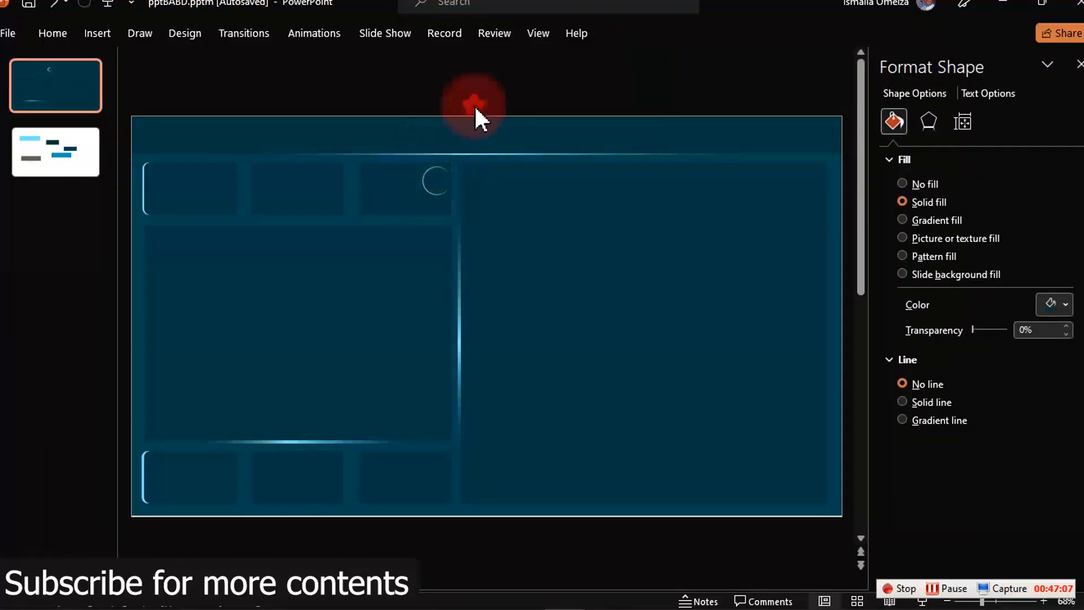
click(434, 168)
click(433, 180)
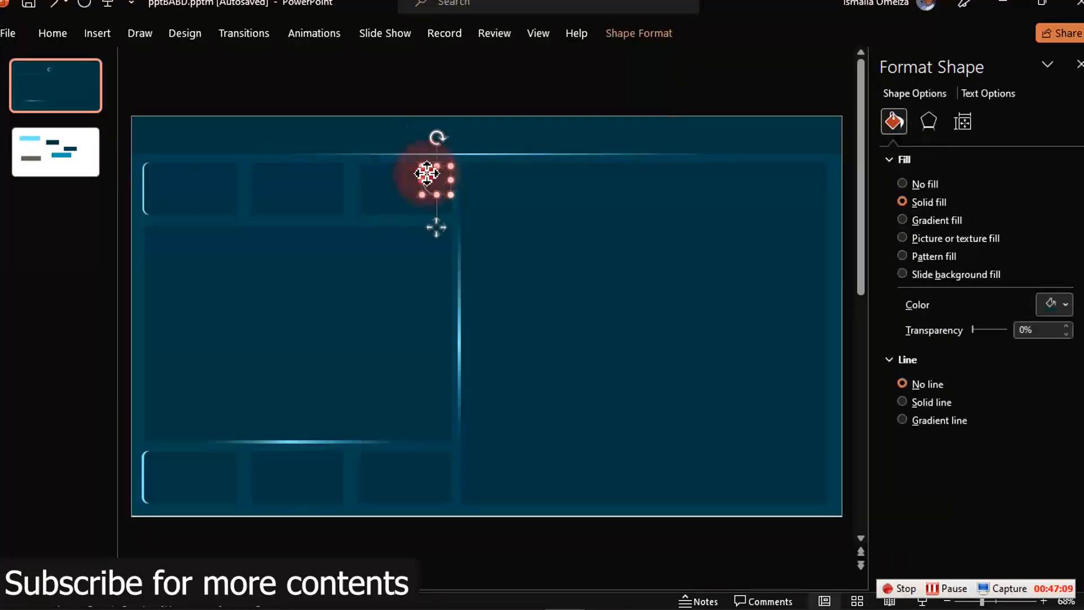
drag(433, 182, 331, 226)
key(ctrl+d)
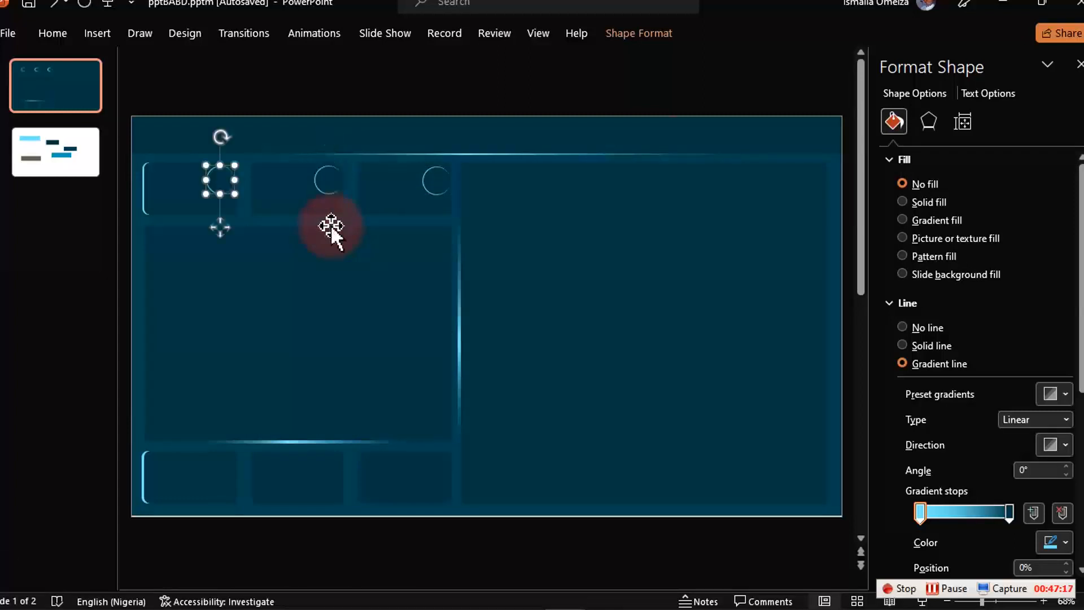
Place copies of the gradient ring in the three bottom cards, one near each card's right edge.
drag(222, 223, 232, 548)
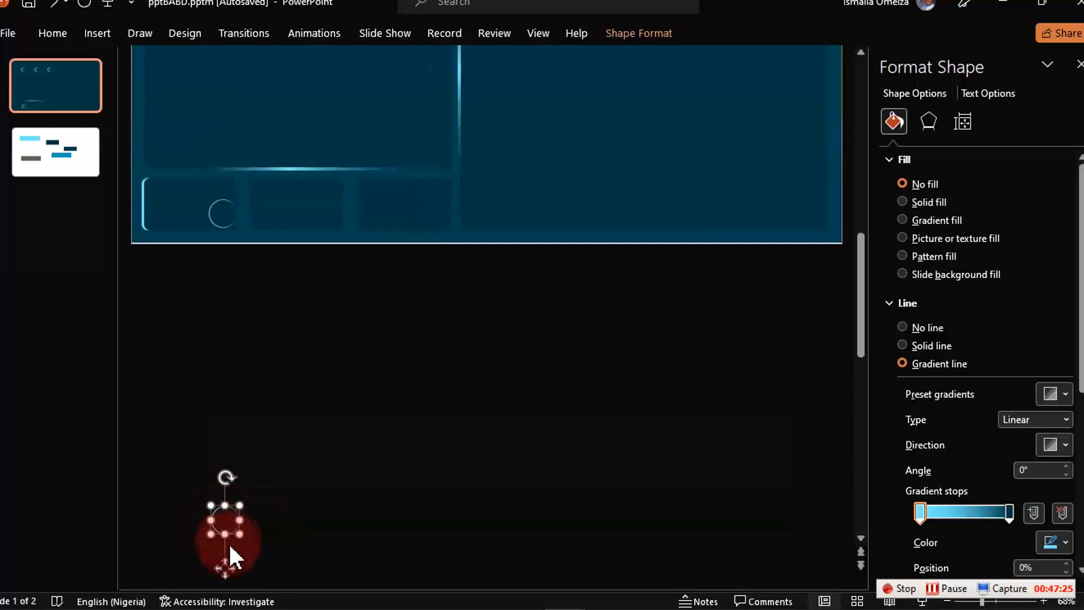
key(ctrl+z)
key(ctrl+d)
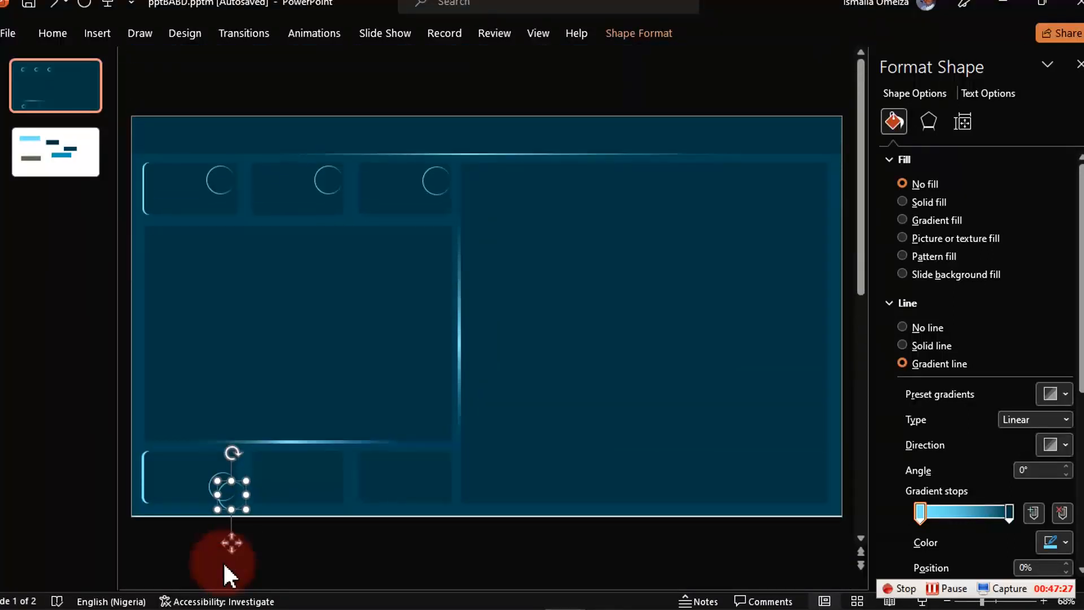
drag(231, 541, 323, 529)
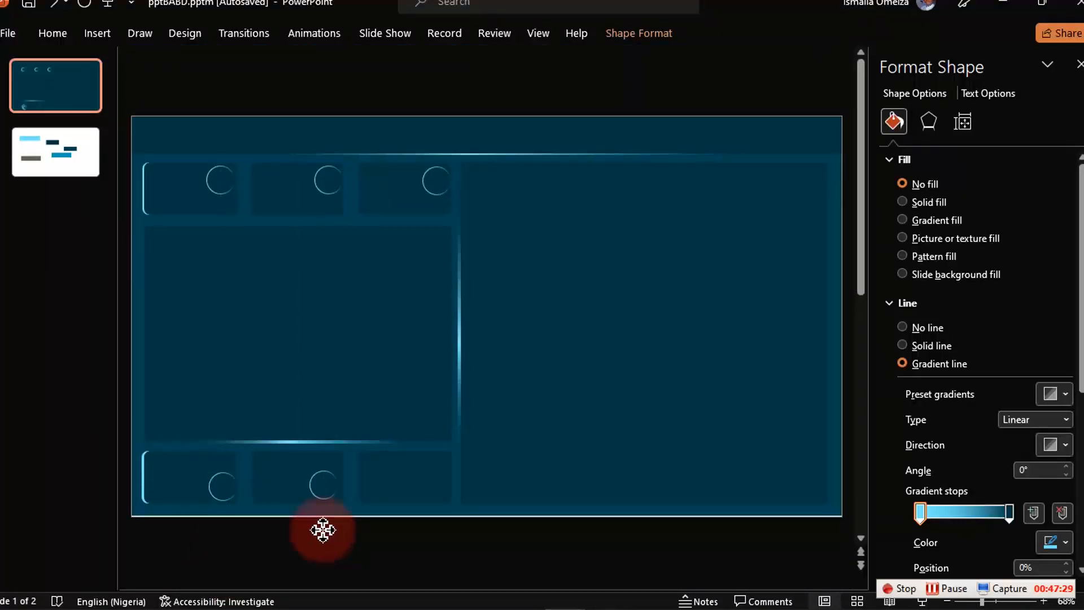
key(ctrl+d)
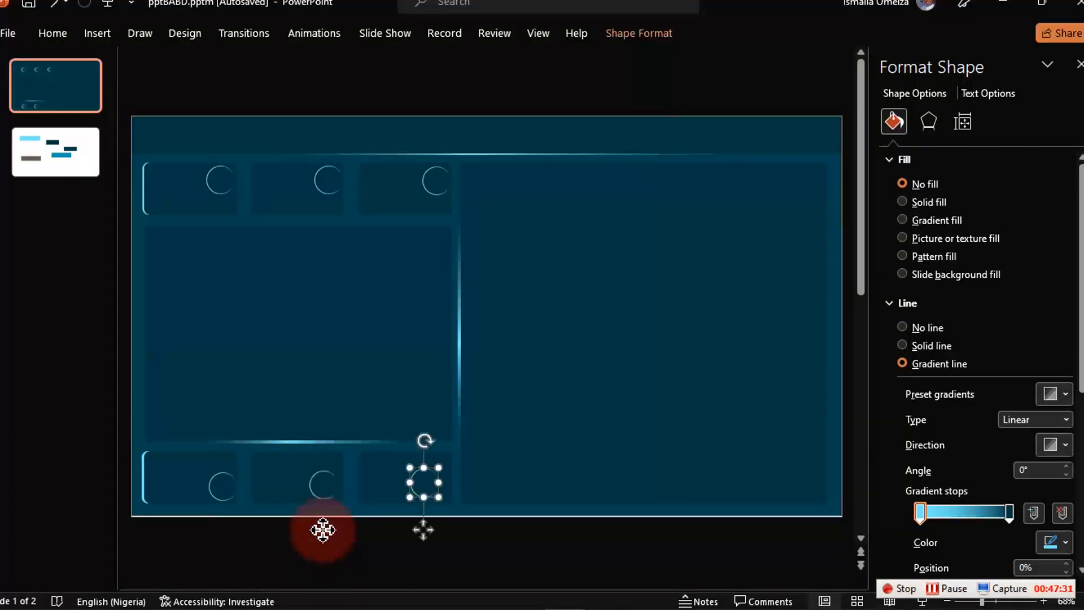
mouse_move(418, 523)
mouse_down()
mouse_move(426, 535)
mouse_move(433, 528)
mouse_up()
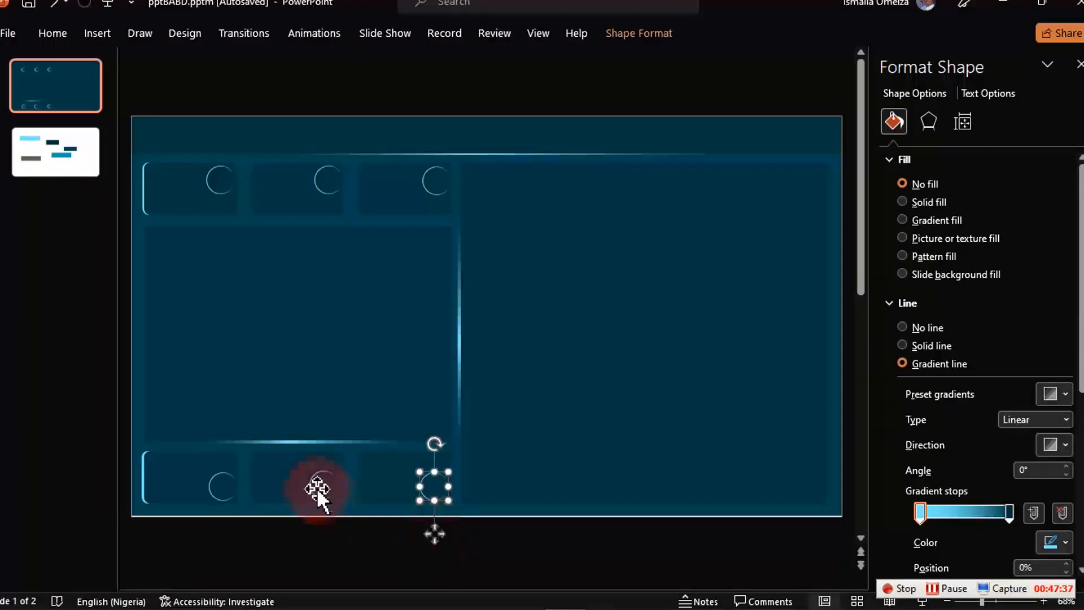
click(314, 492)
click(314, 490)
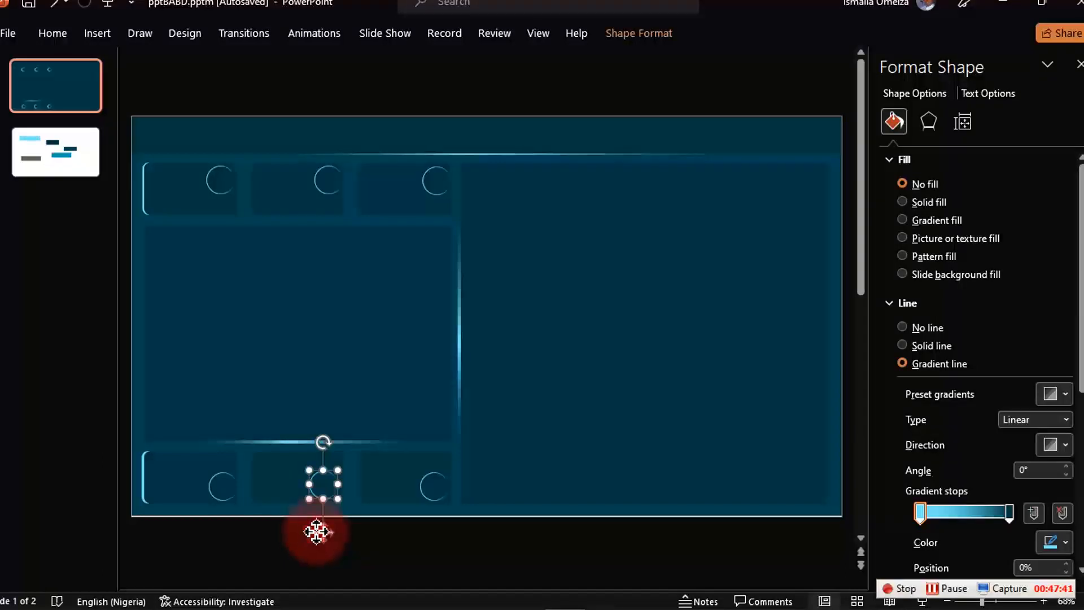
click(272, 540)
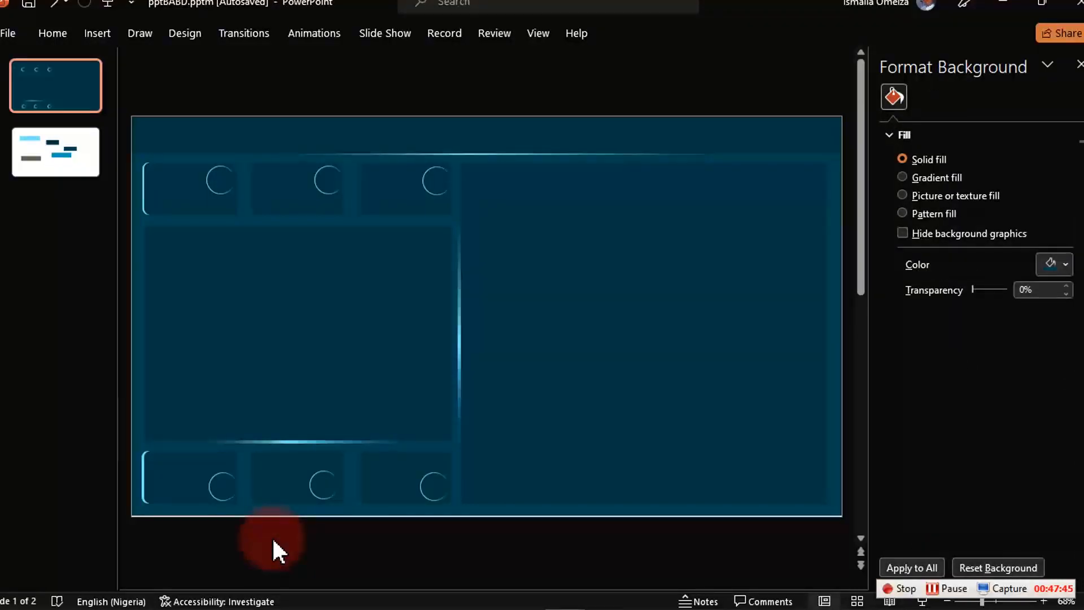
click(219, 481)
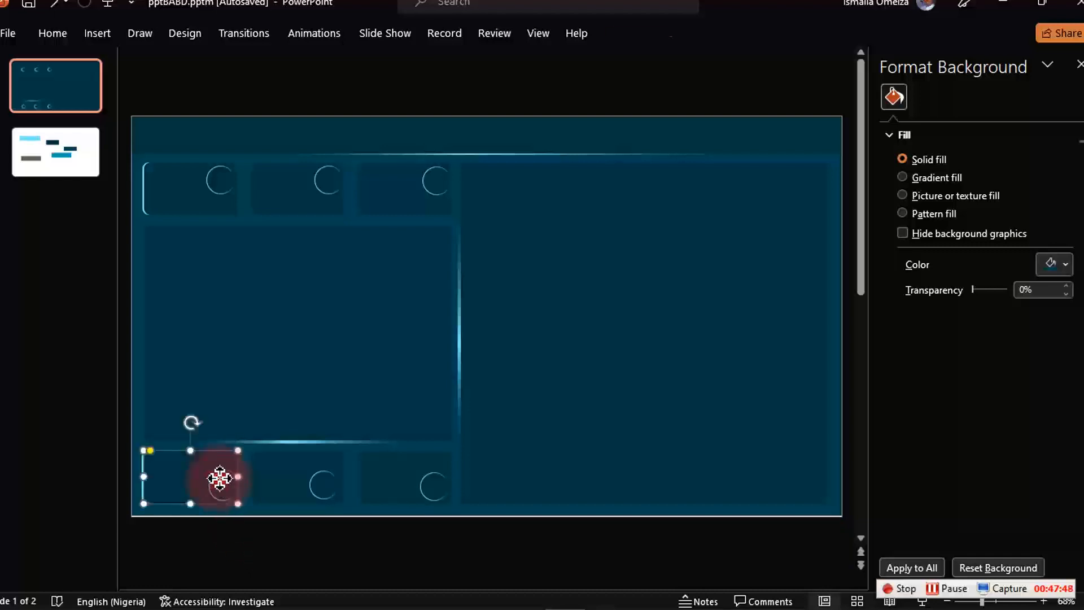
click(254, 518)
click(224, 499)
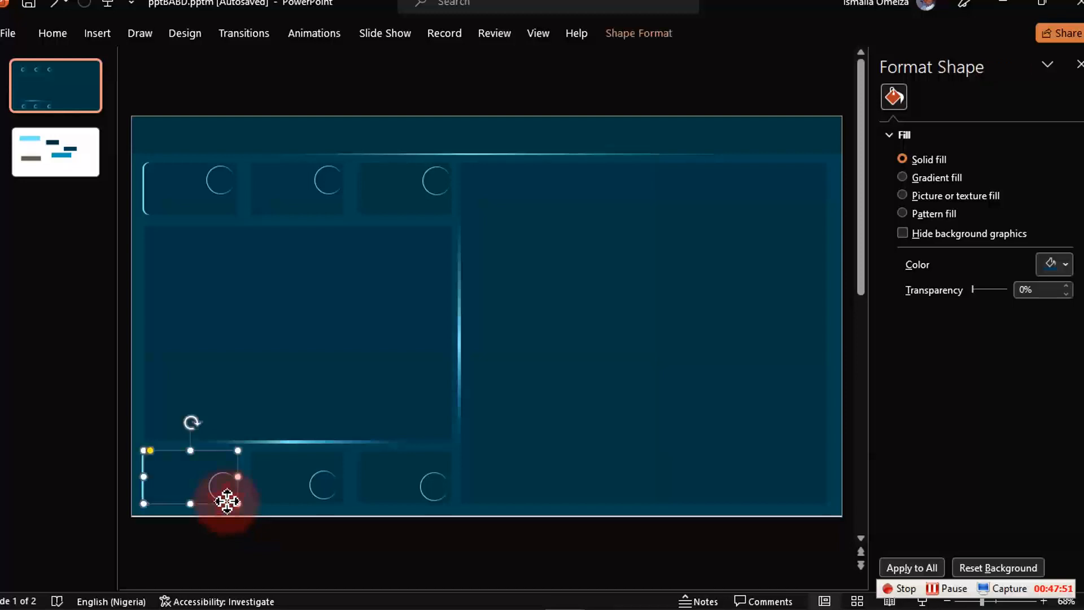
Select the three gradient rings on the bottom cards and align them with Align Top.
click(216, 480)
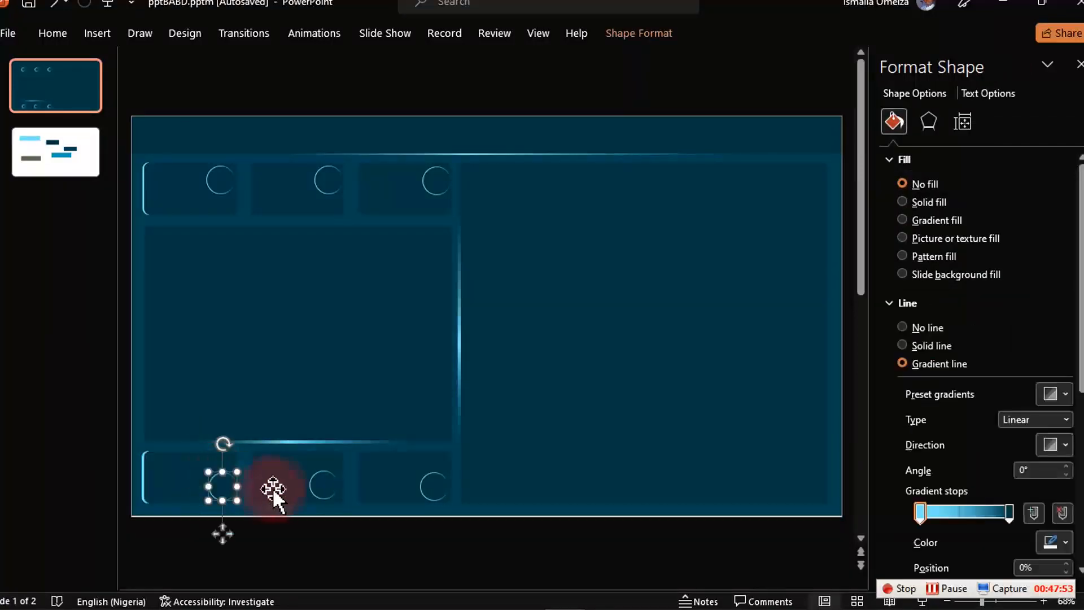
drag(324, 479, 326, 474)
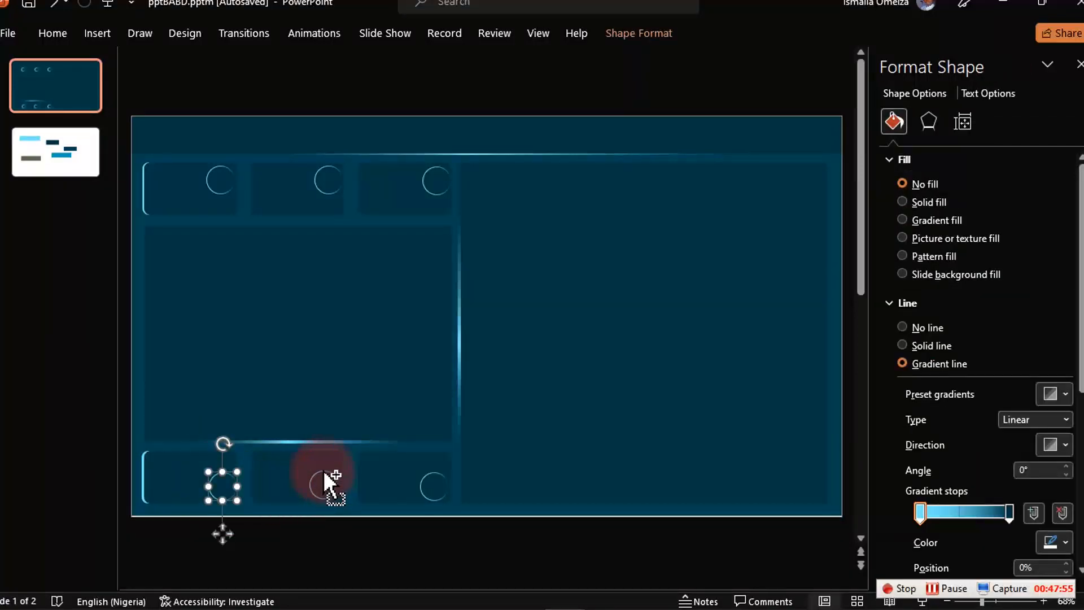
ctrl+click(326, 475)
ctrl+click(325, 475)
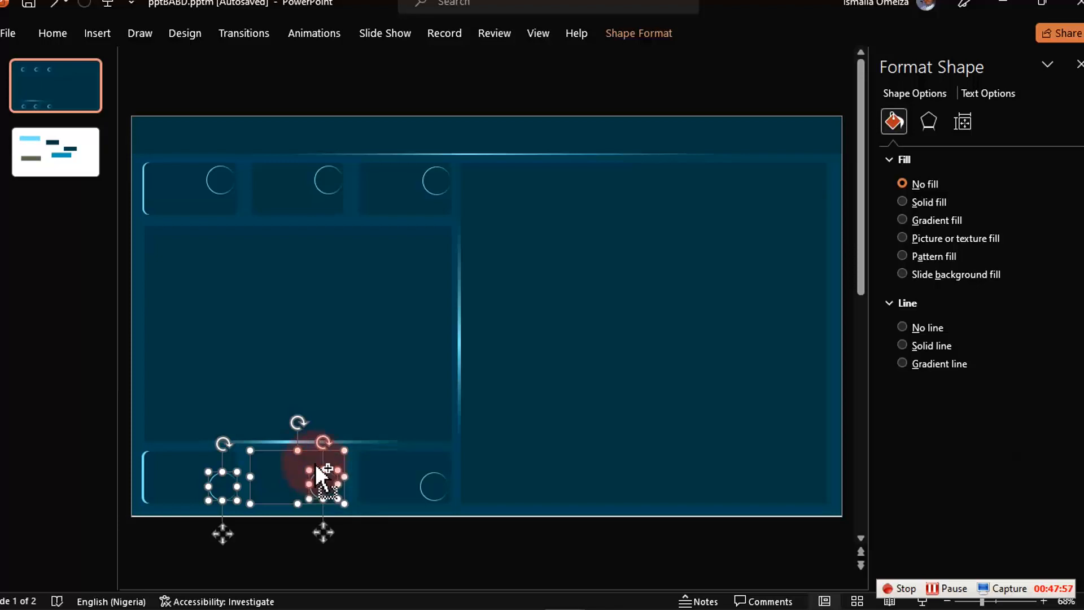
ctrl+click(290, 469)
ctrl+click(434, 485)
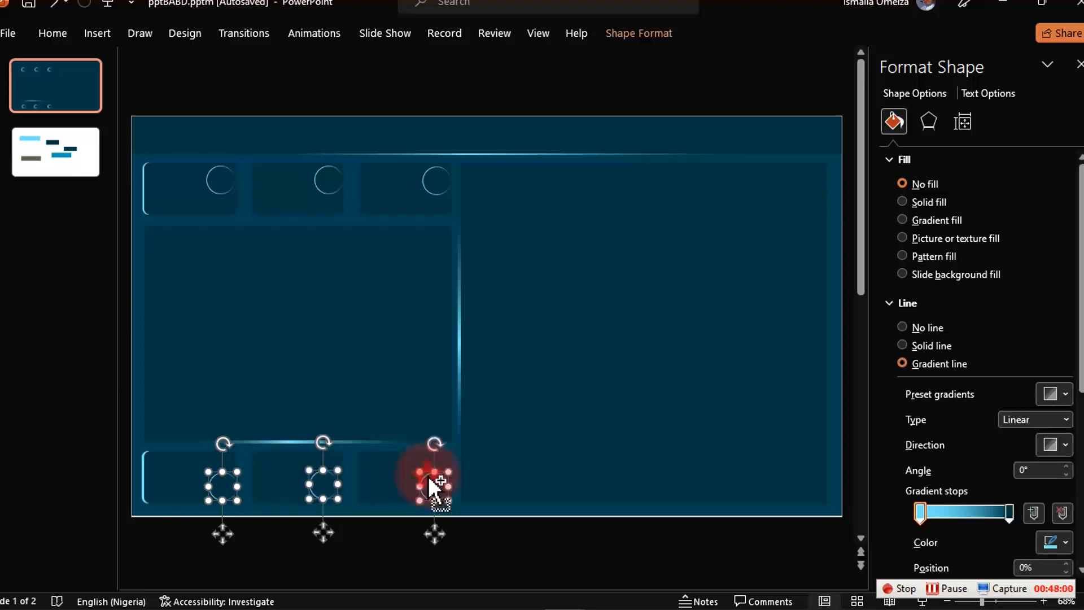
click(638, 33)
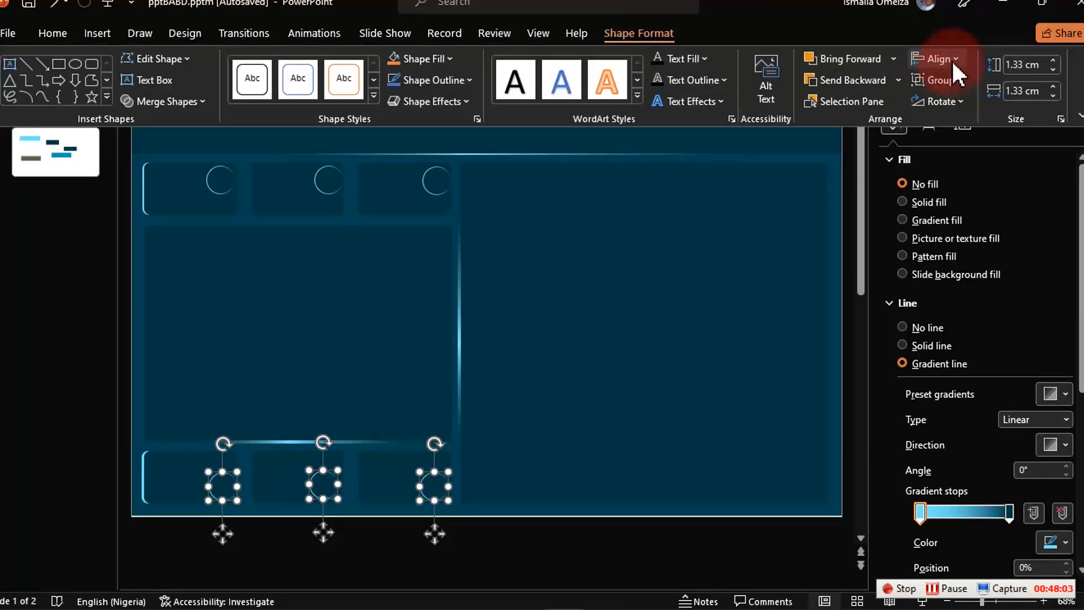
click(951, 60)
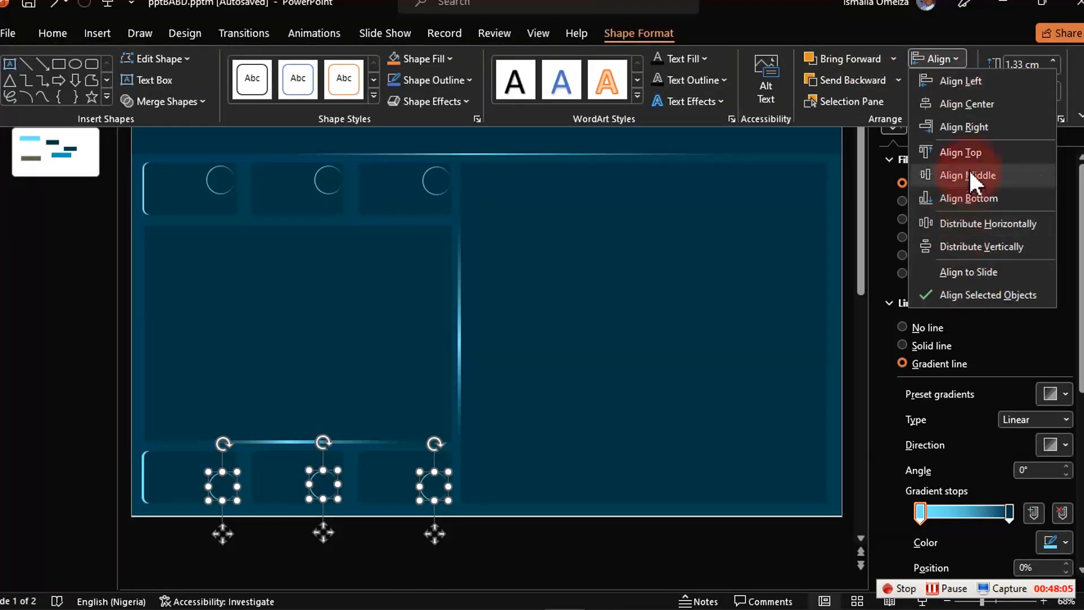
click(974, 149)
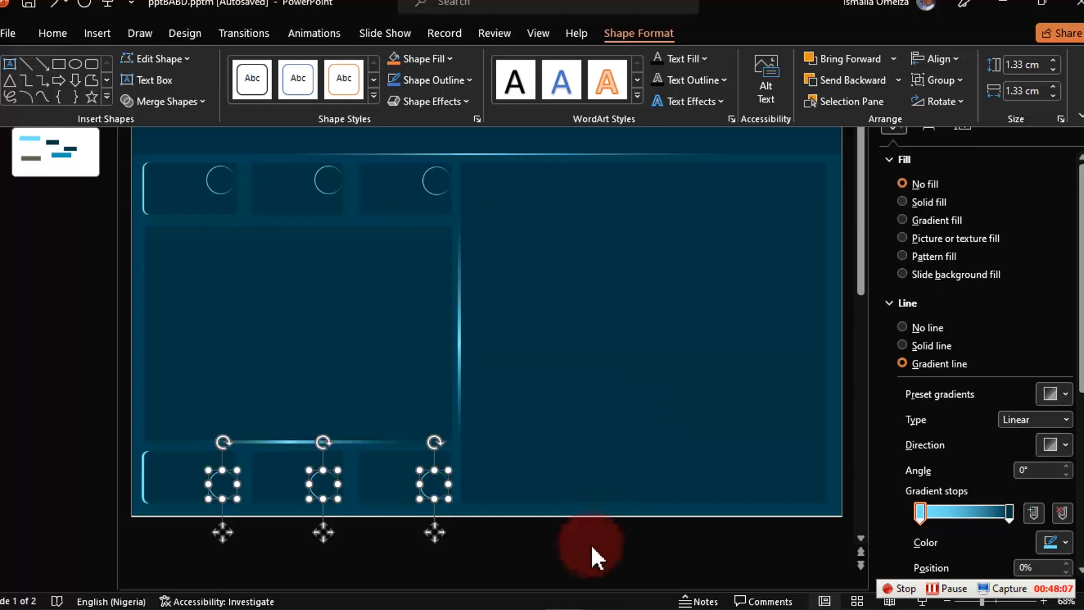
click(589, 547)
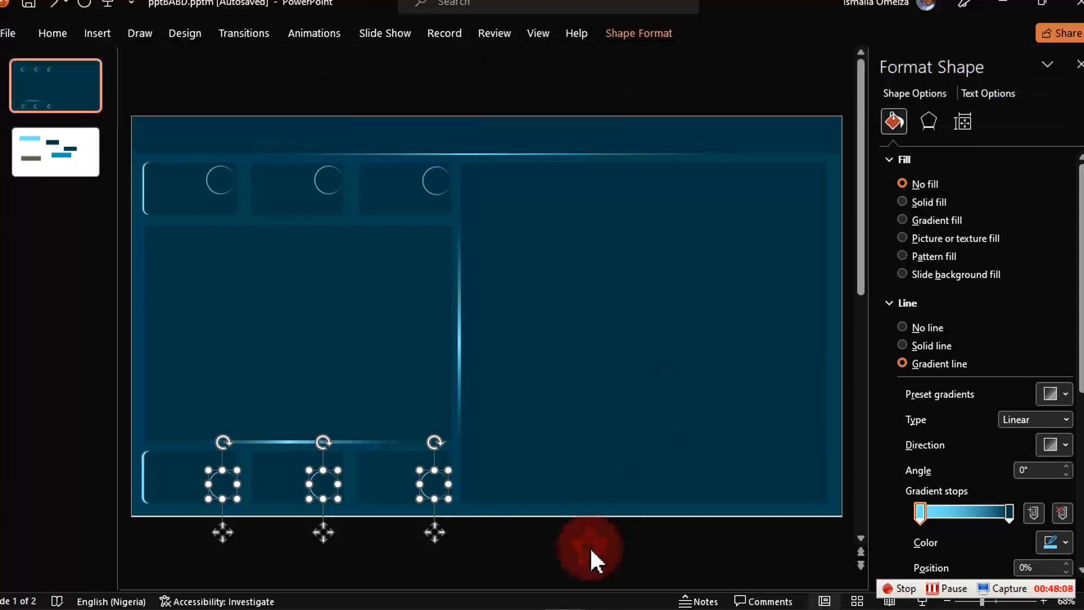
Select the three gradient rings on the top cards and align them with Align Bottom.
click(225, 188)
click(225, 189)
drag(225, 192, 445, 198)
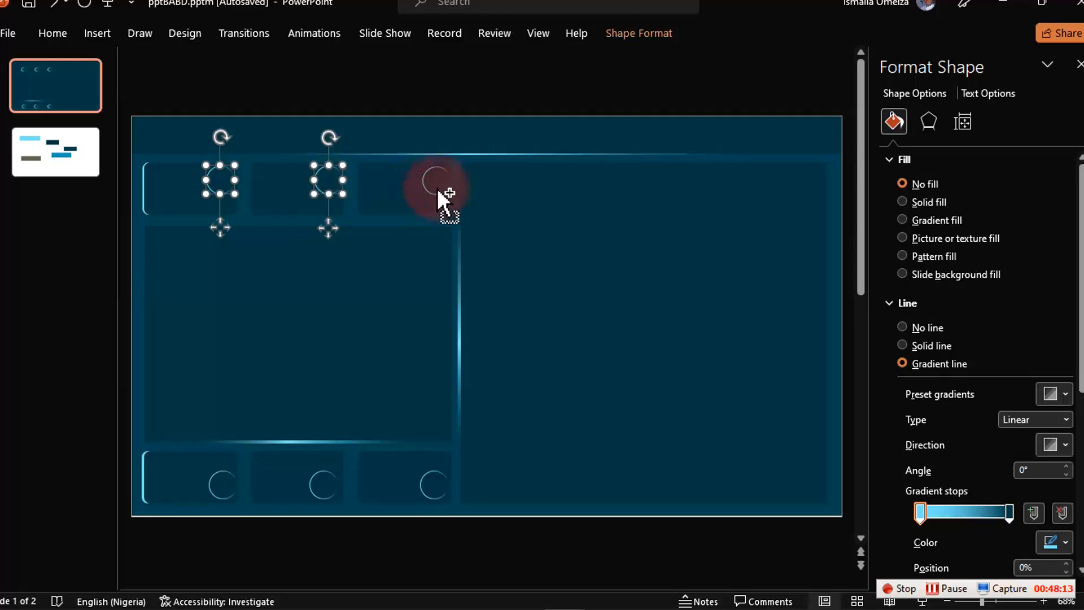
ctrl+click(436, 194)
ctrl+click(437, 196)
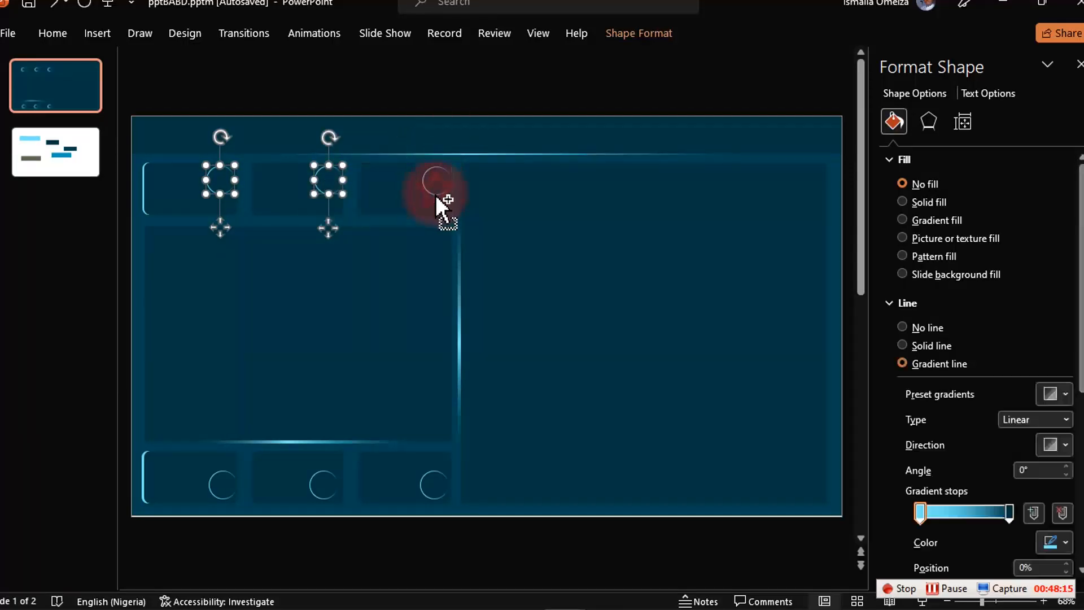
ctrl+click(432, 191)
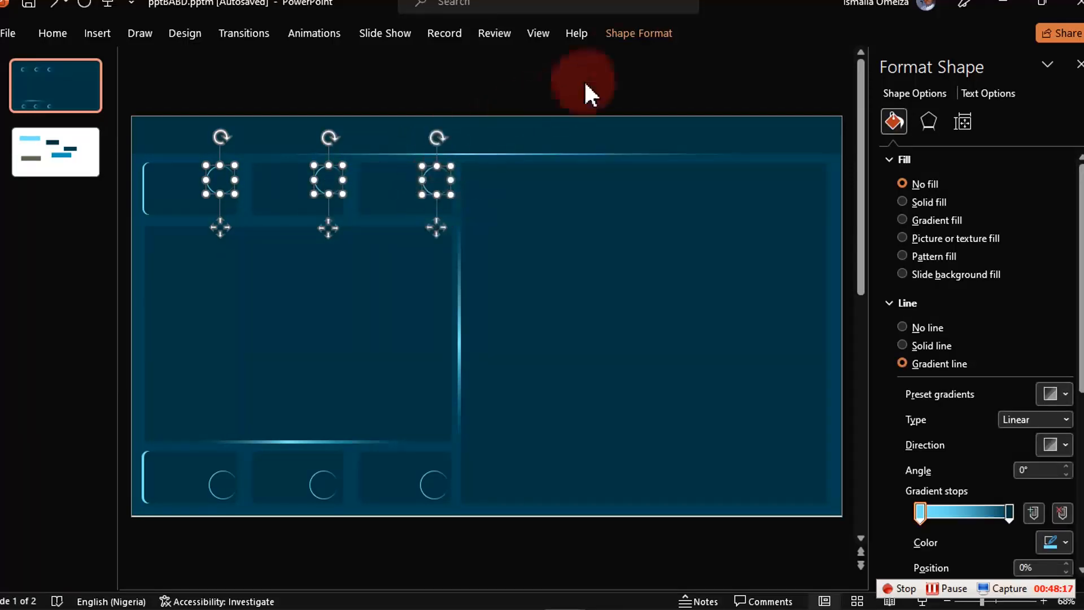
click(640, 30)
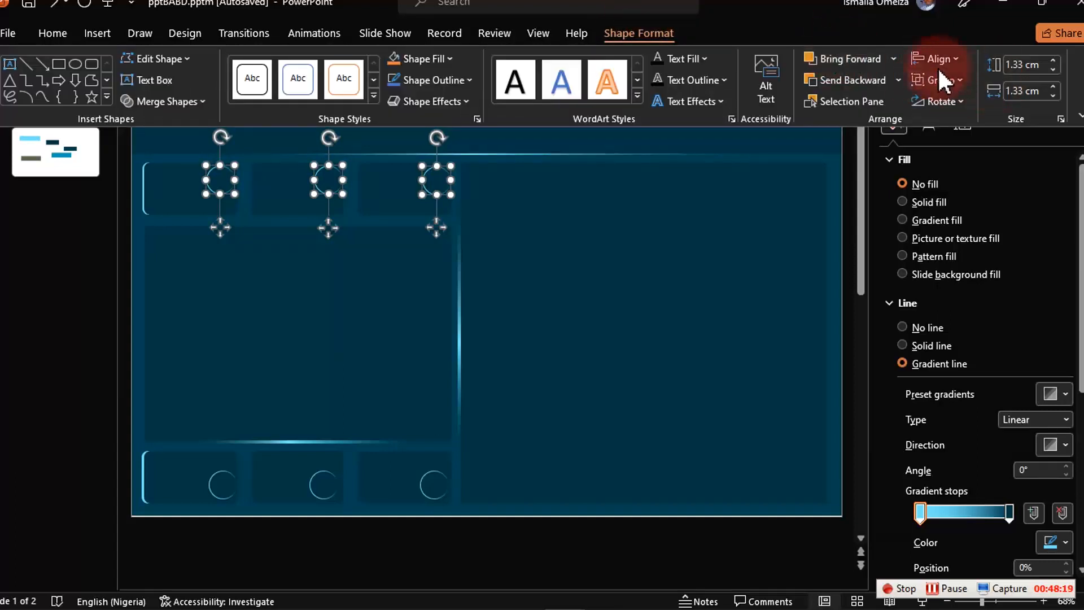
click(939, 58)
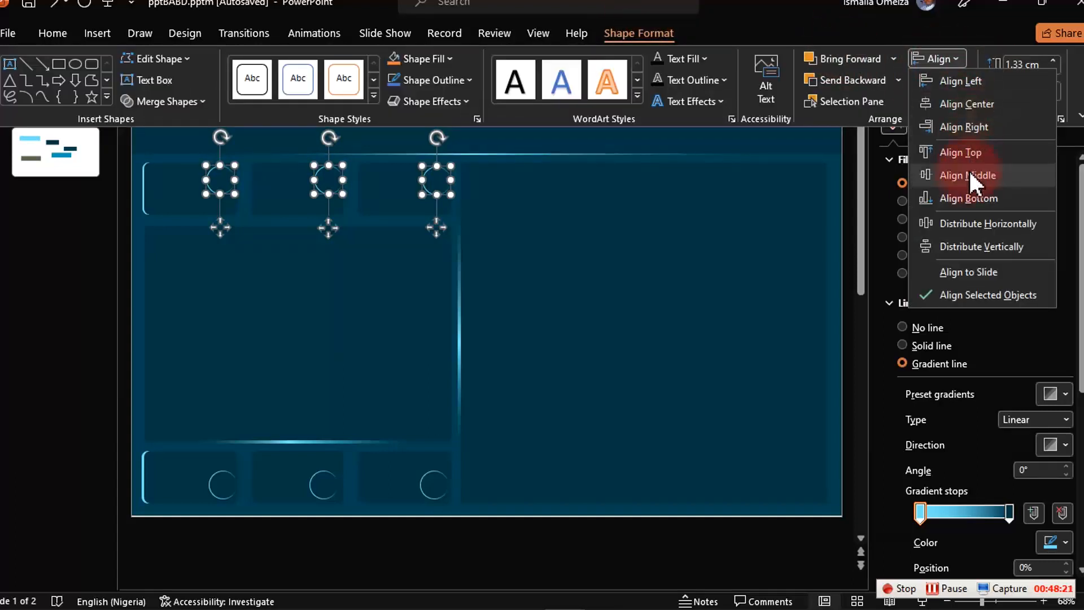
click(969, 193)
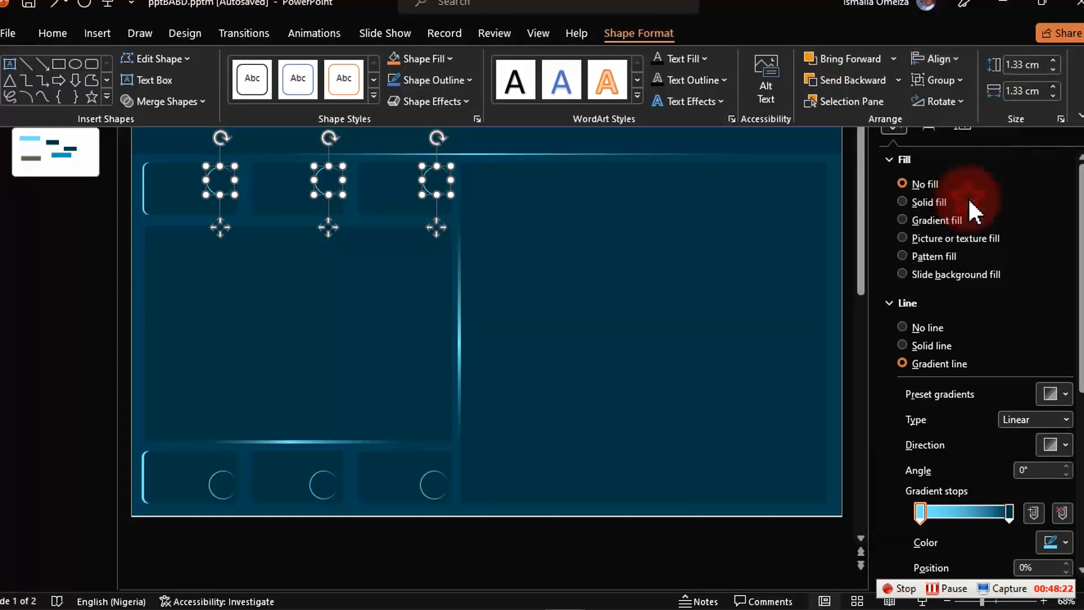
click(567, 546)
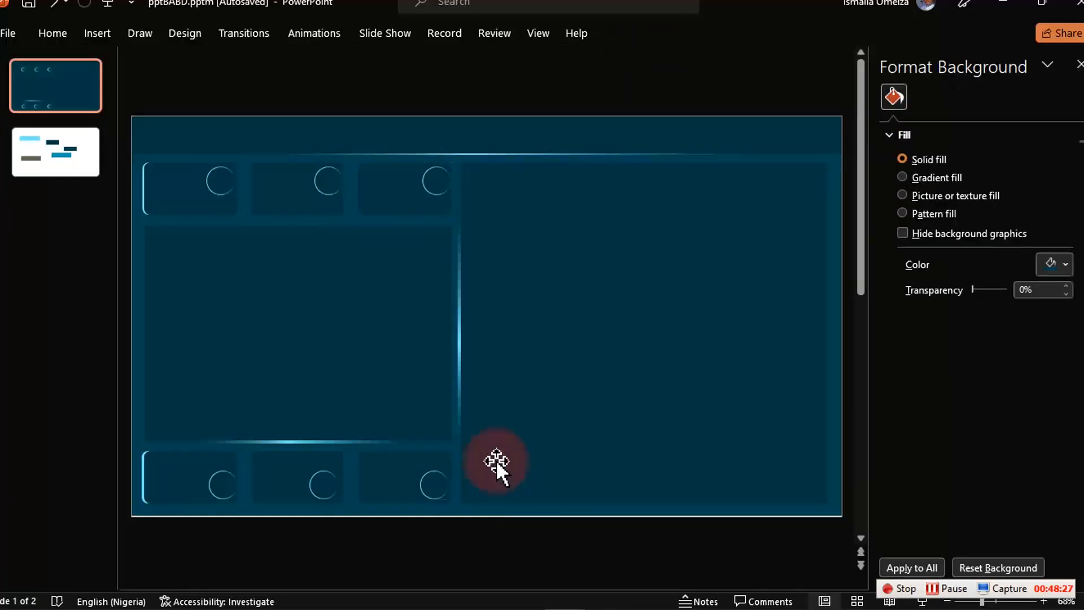
Search the stock icons for "analytics" and insert the scatter line chart icon and two bar chart icons.
click(103, 38)
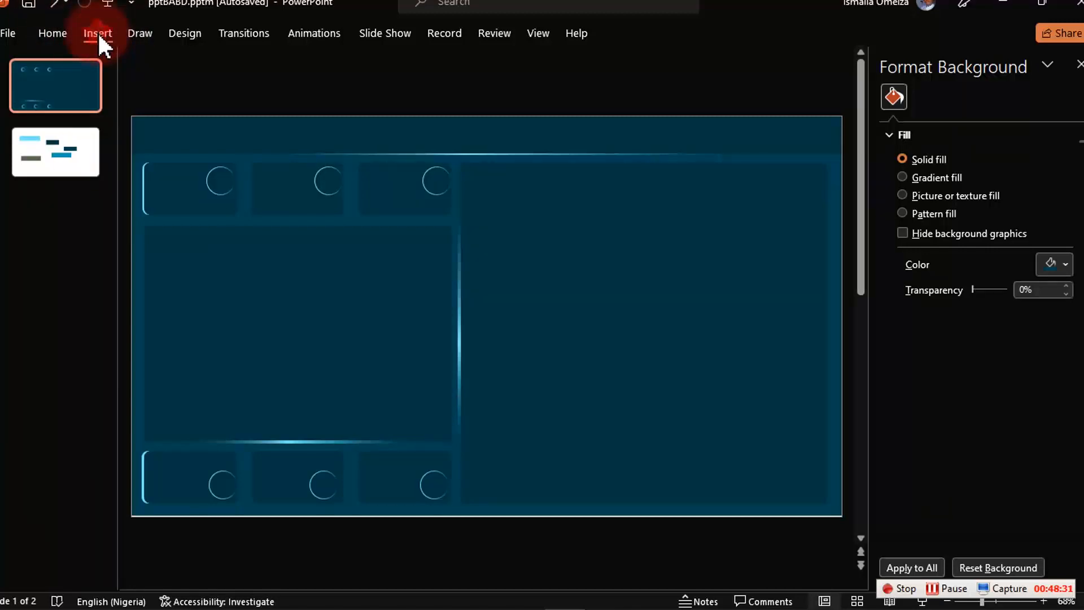
click(98, 35)
click(294, 80)
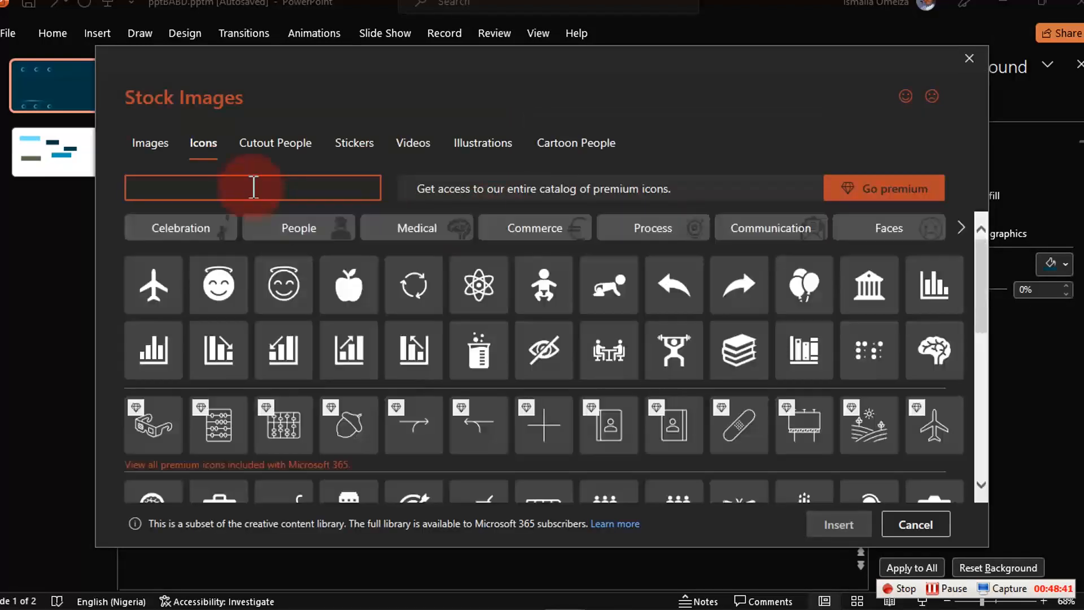
text(analyts)
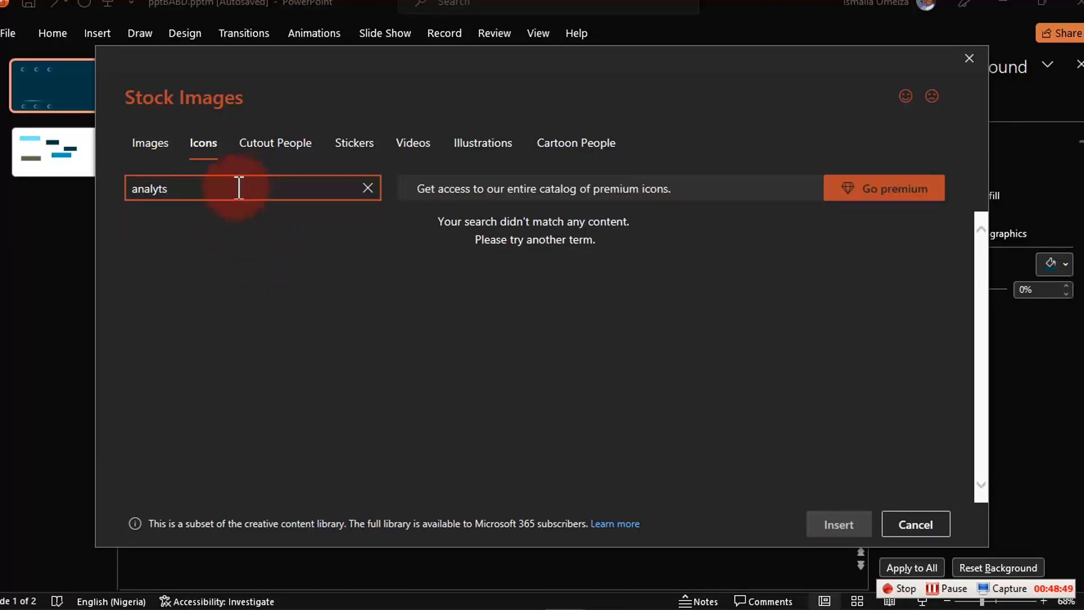
key(BackSpace)
text(ics)
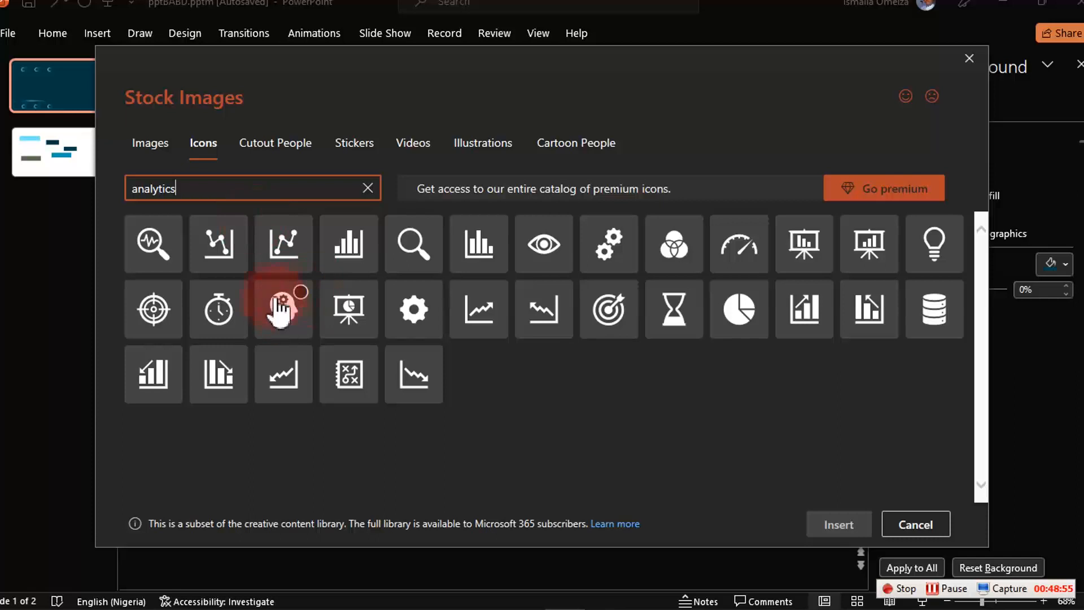
click(288, 257)
click(350, 266)
click(480, 251)
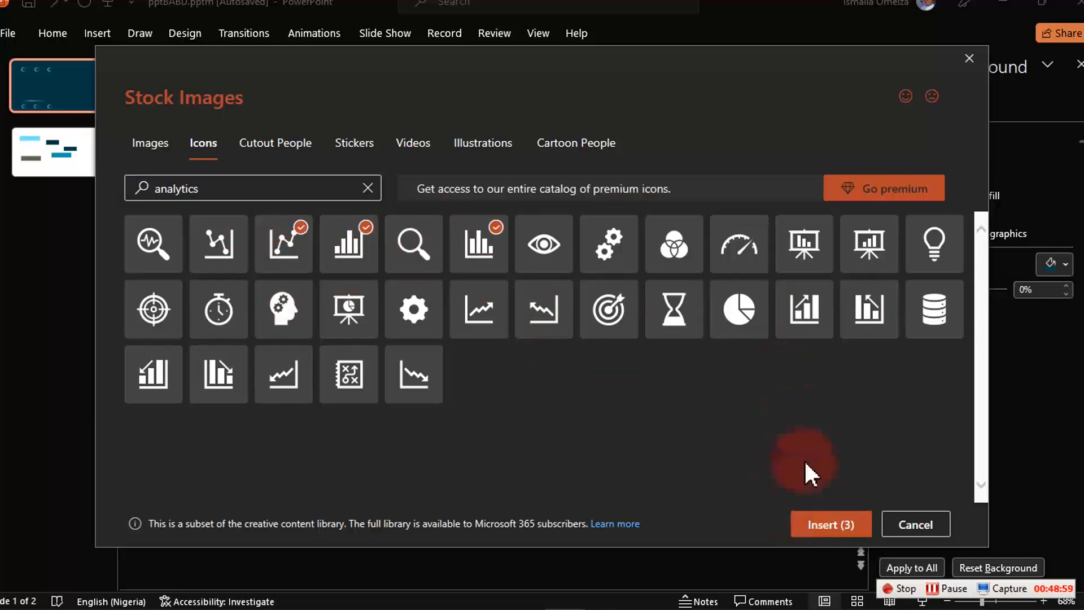
click(824, 525)
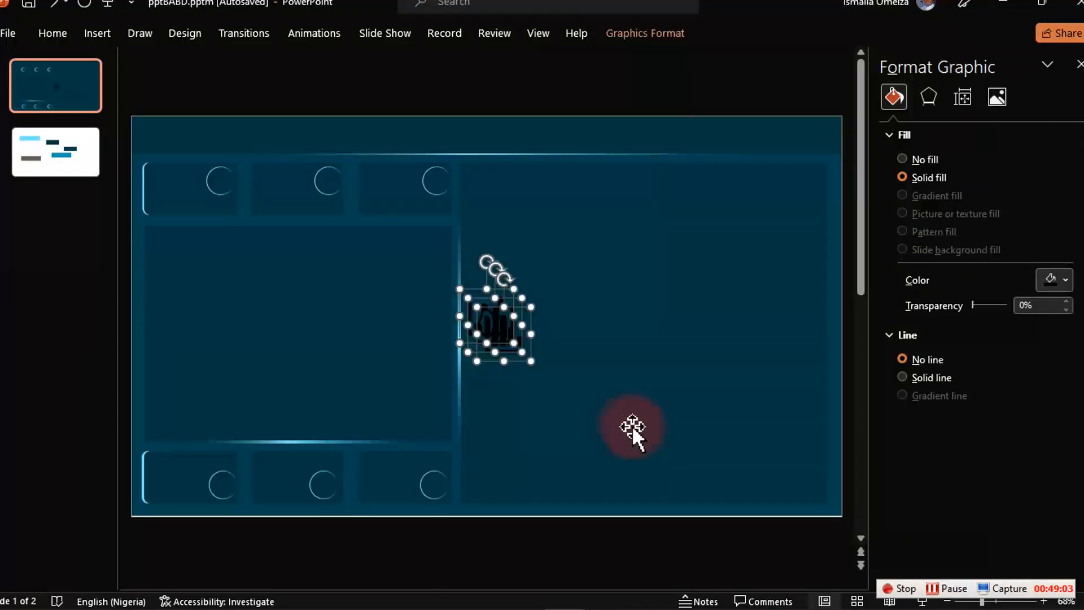
Fill the three inserted chart icons white and move the two bar chart icons apart from the stack.
click(1049, 279)
click(965, 345)
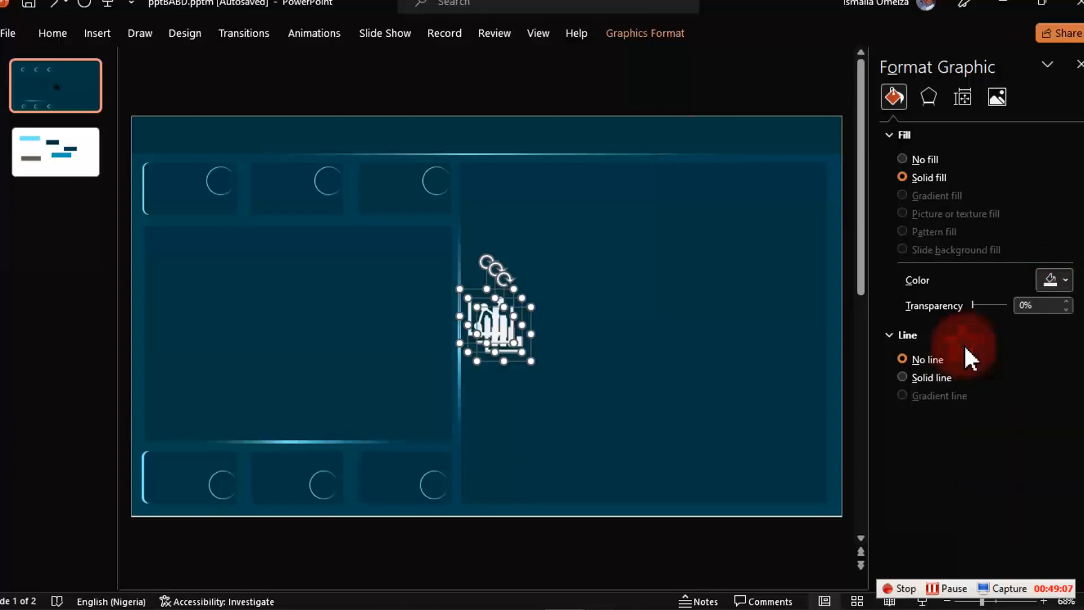
drag(531, 367, 579, 326)
click(497, 252)
click(484, 310)
click(496, 318)
drag(495, 317, 525, 364)
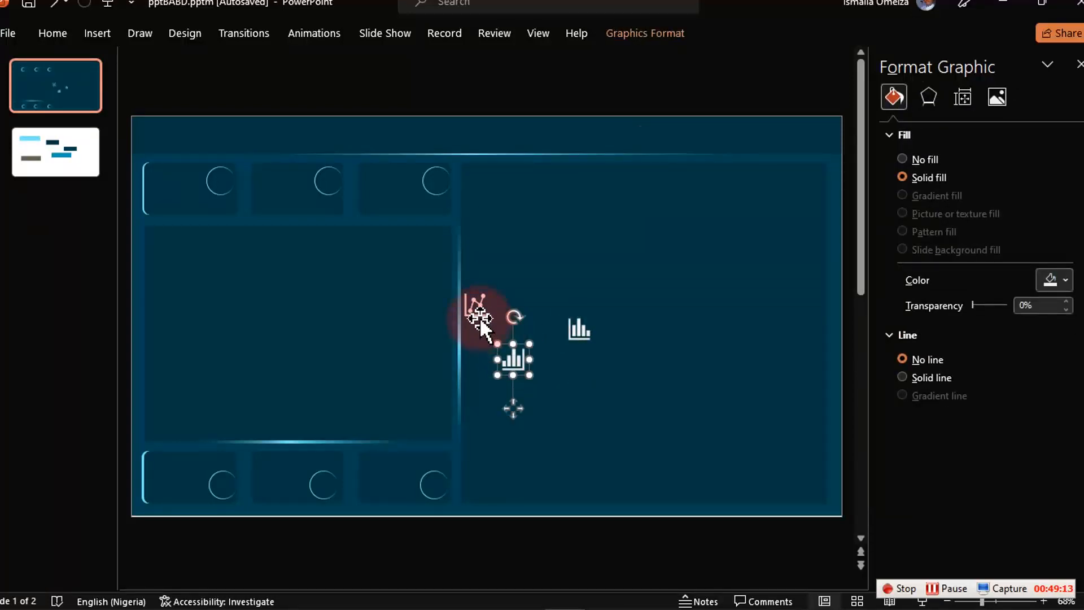
Undo the moves of the chart icons and remove the three inserted icons from the slide.
key(ctrl+z)
key(ctrl+z)
key(ctrl+z)
key(ctrl+z)
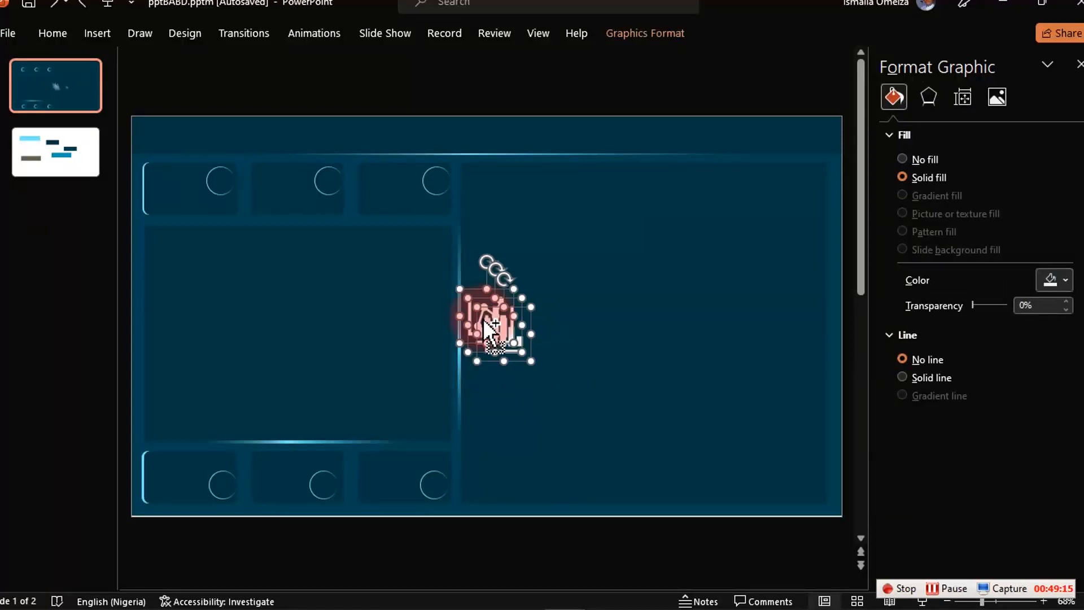
key(ctrl+z)
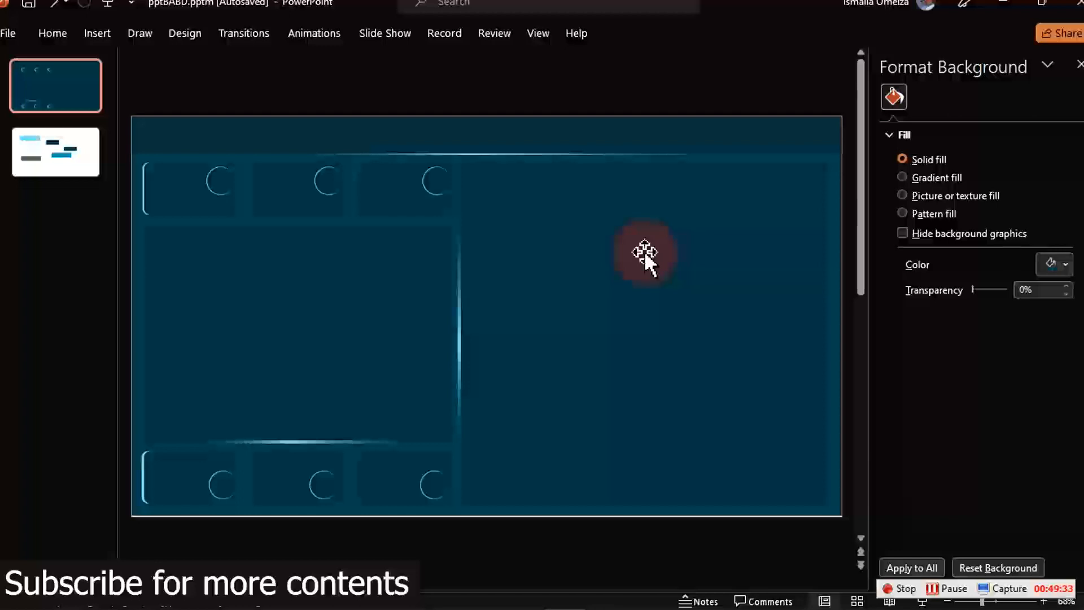
Paste the six copied white icons (fuel pump, driver, car and three charts) onto the gradient rings.
key(ctrl+v)
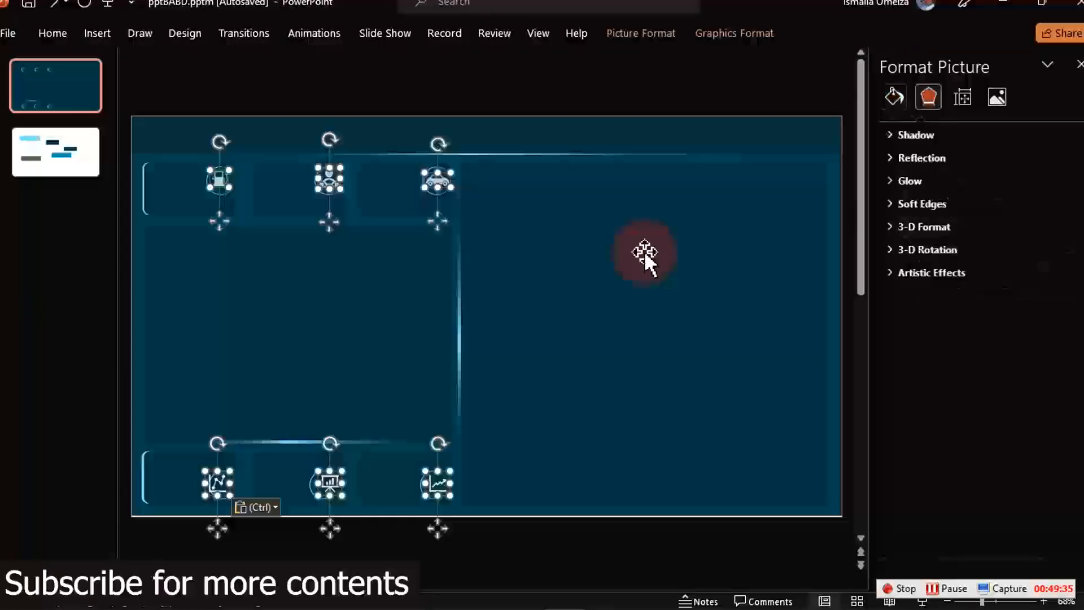
Move the scatter chart icon slightly right so it sits centred in its ring on the first bottom card.
click(598, 535)
click(217, 483)
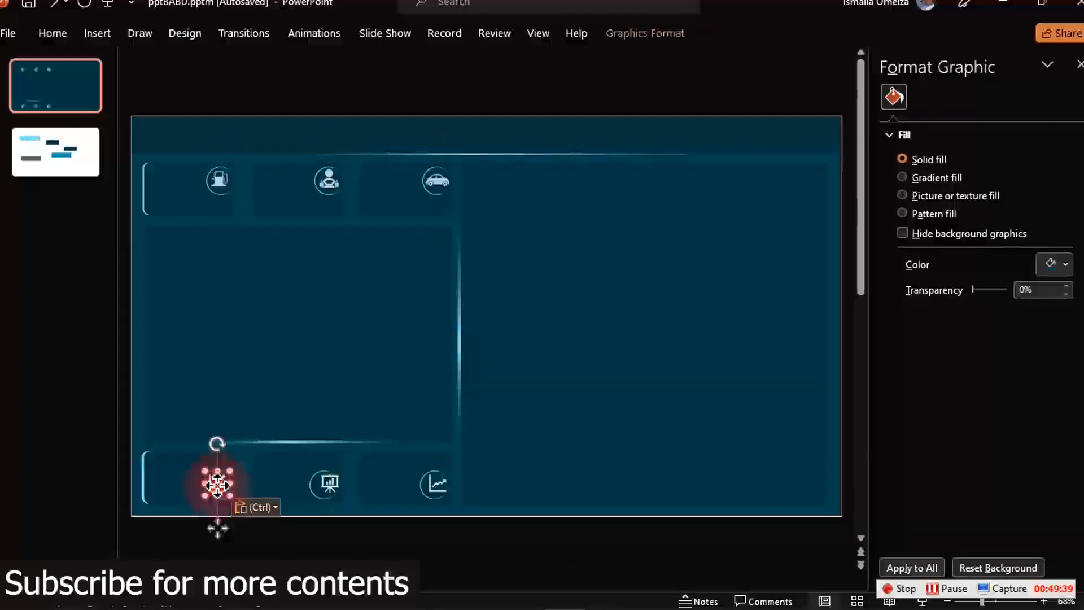
drag(218, 488, 223, 488)
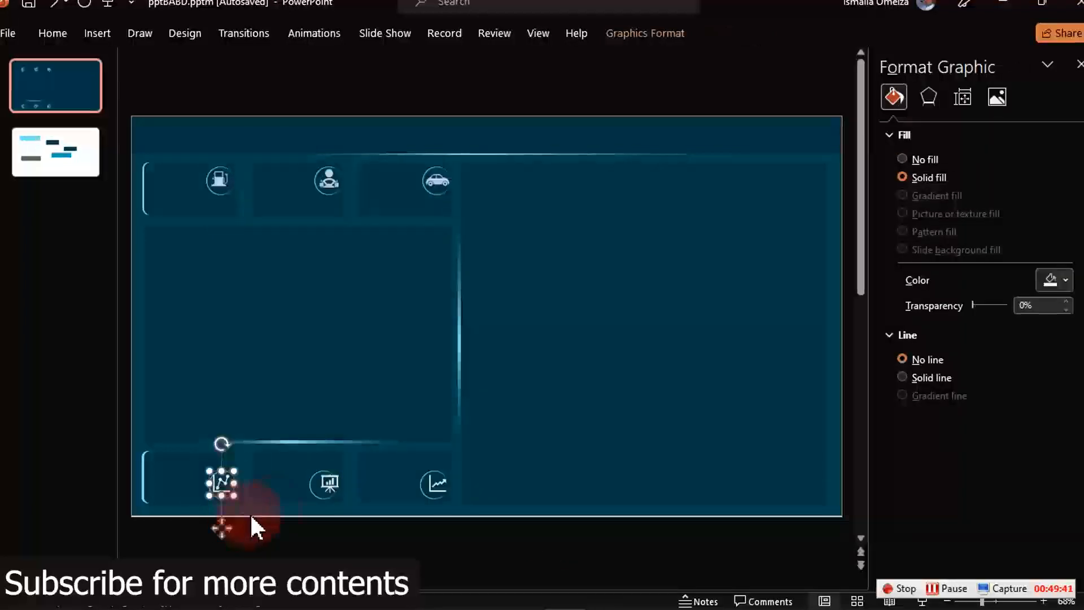
Nudge the presentation chart icon left and down into the ring on the middle bottom card.
click(319, 489)
drag(333, 489, 339, 492)
key(Left)
key(Left)
key(Left)
key(Left)
key(Left)
key(Left)
key(Down)
key(Down)
key(Down)
key(Down)
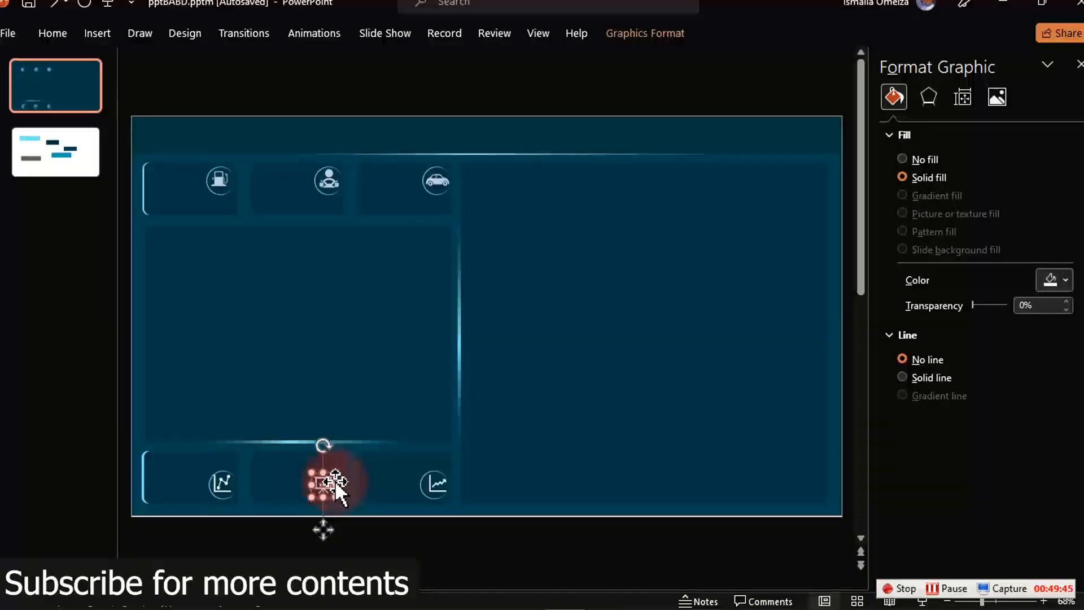
Nudge the line chart icon left to centre it in the ring on the third bottom card.
click(434, 487)
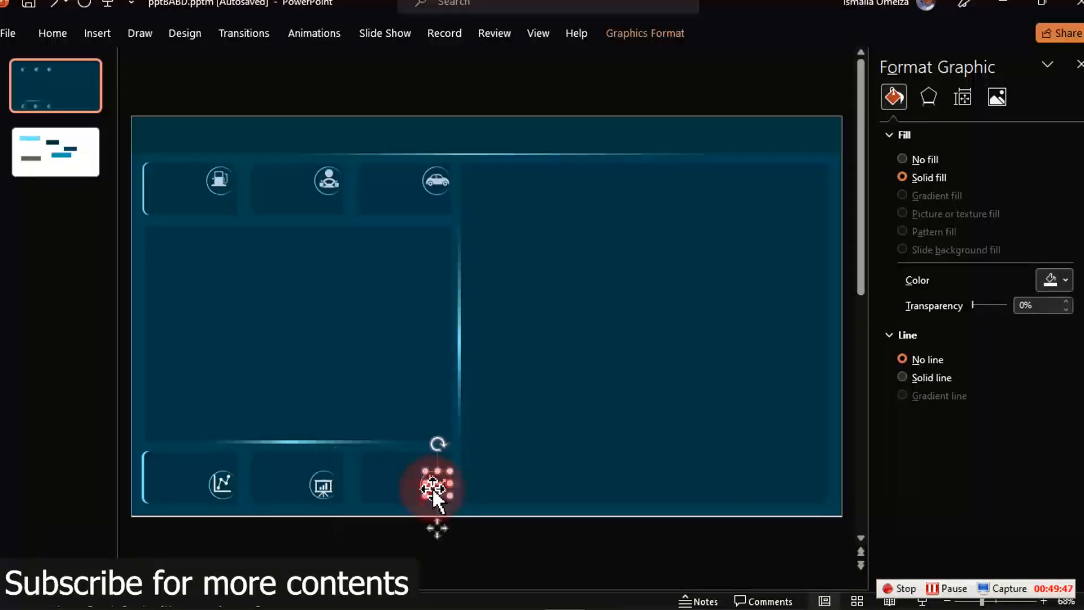
key(Left)
key(Left)
key(Left)
key(Left)
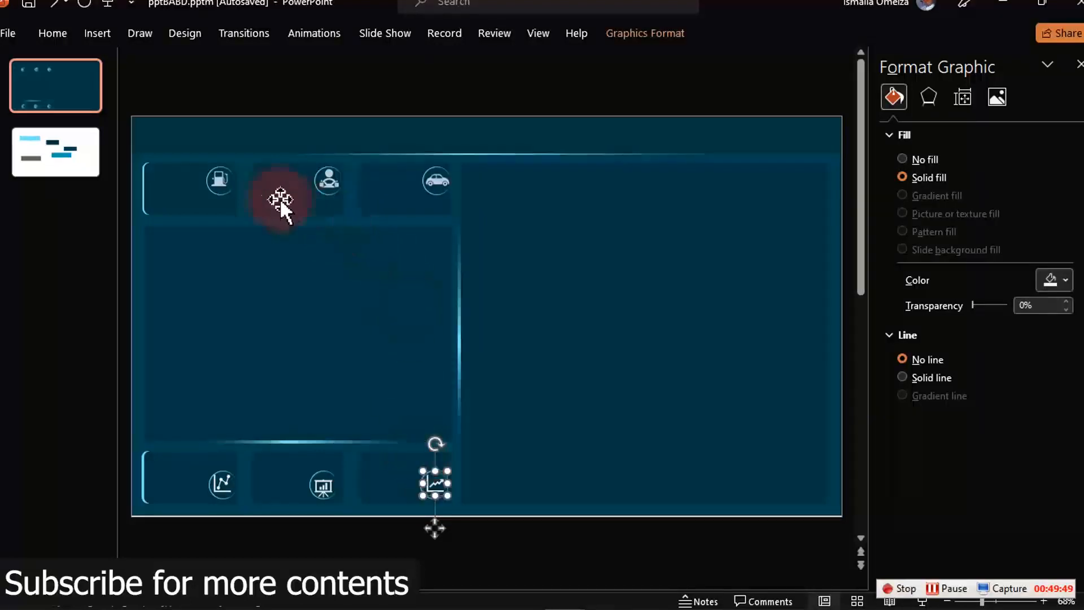
click(624, 541)
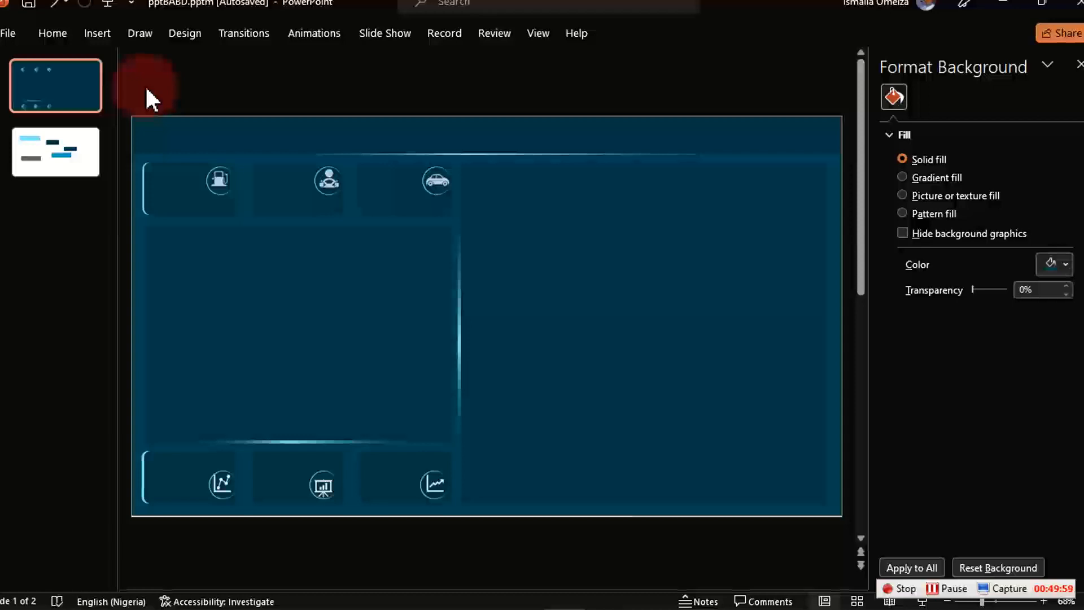
Draw a straight horizontal line across the upper part of the large panel between the two rows of cards.
click(88, 34)
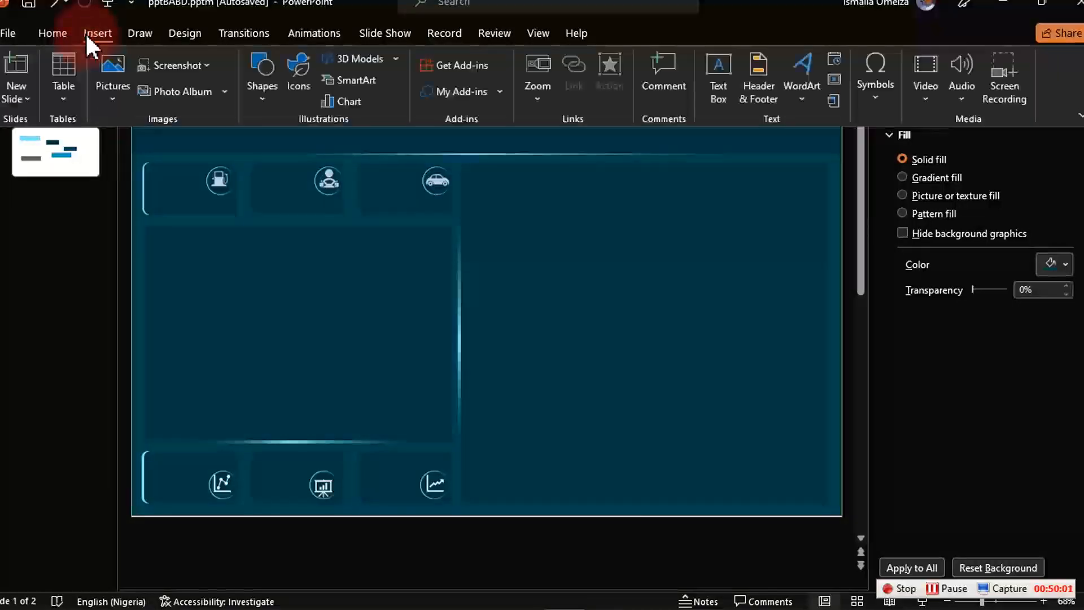
click(263, 94)
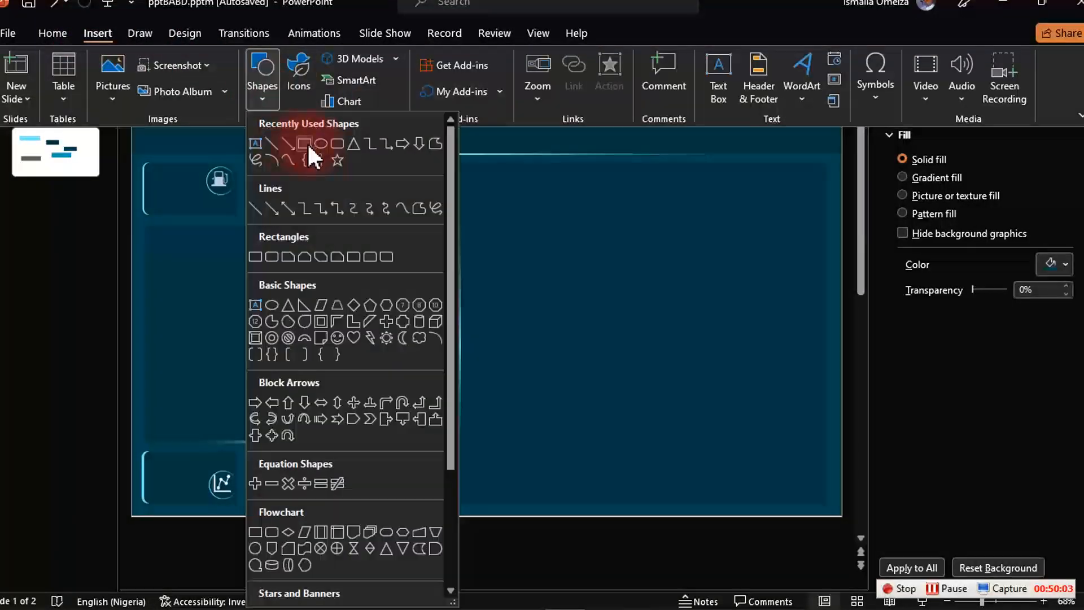
click(270, 144)
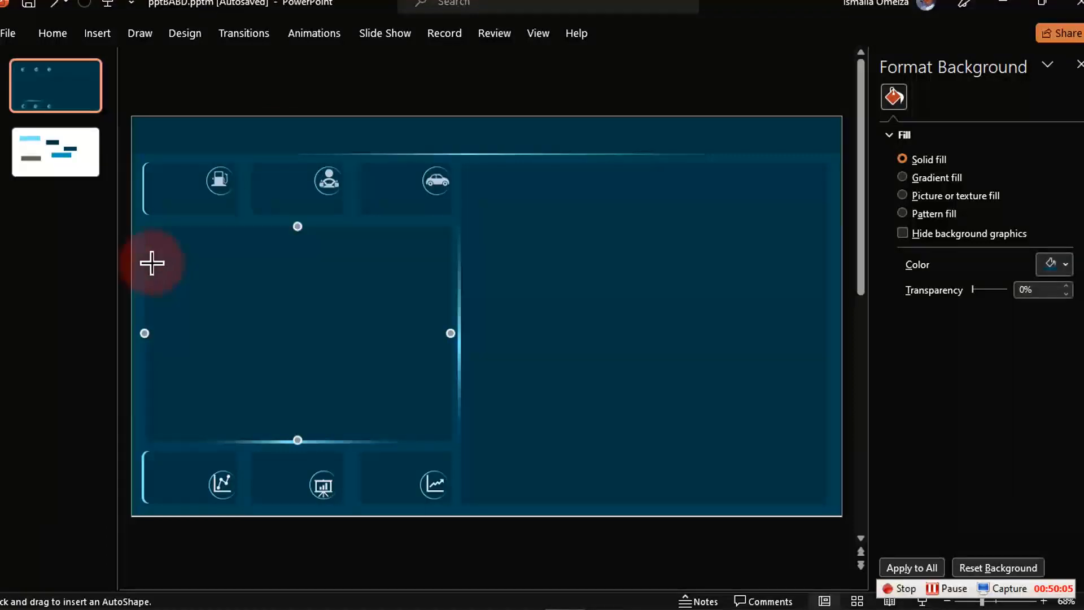
drag(151, 263, 447, 269)
Give the new line a gradient outline, remove one gradient stop and move the first remaining stop to 0%.
scroll(929, 246, down, 2)
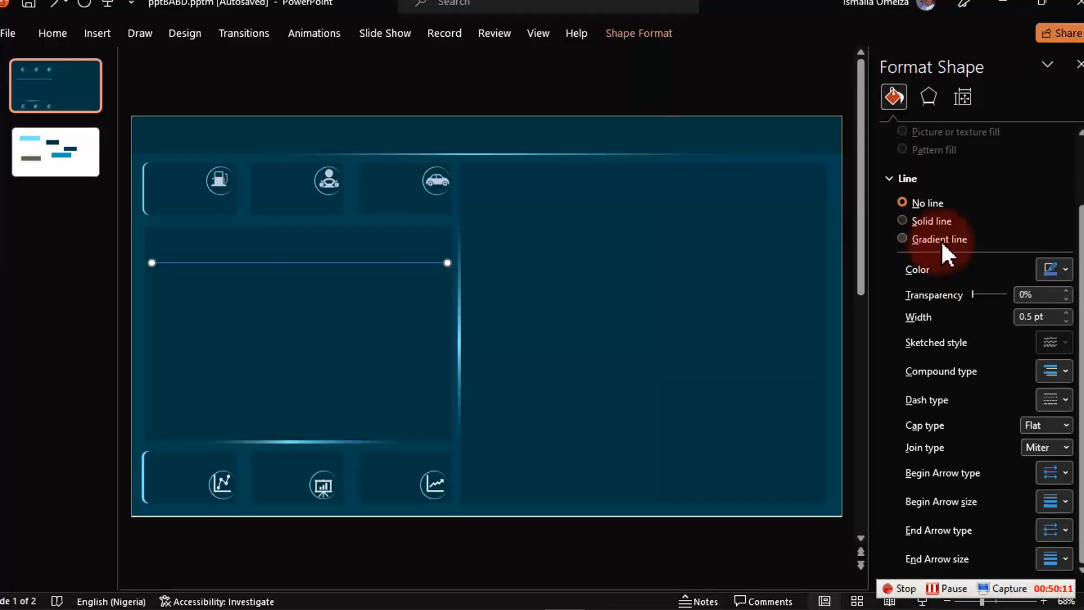
click(939, 240)
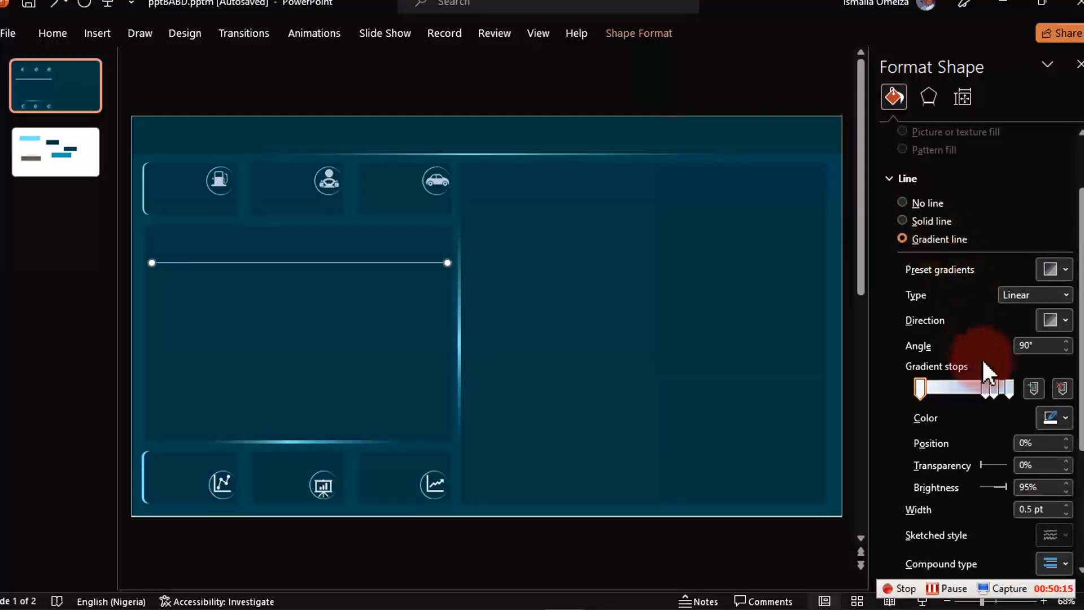
click(1062, 389)
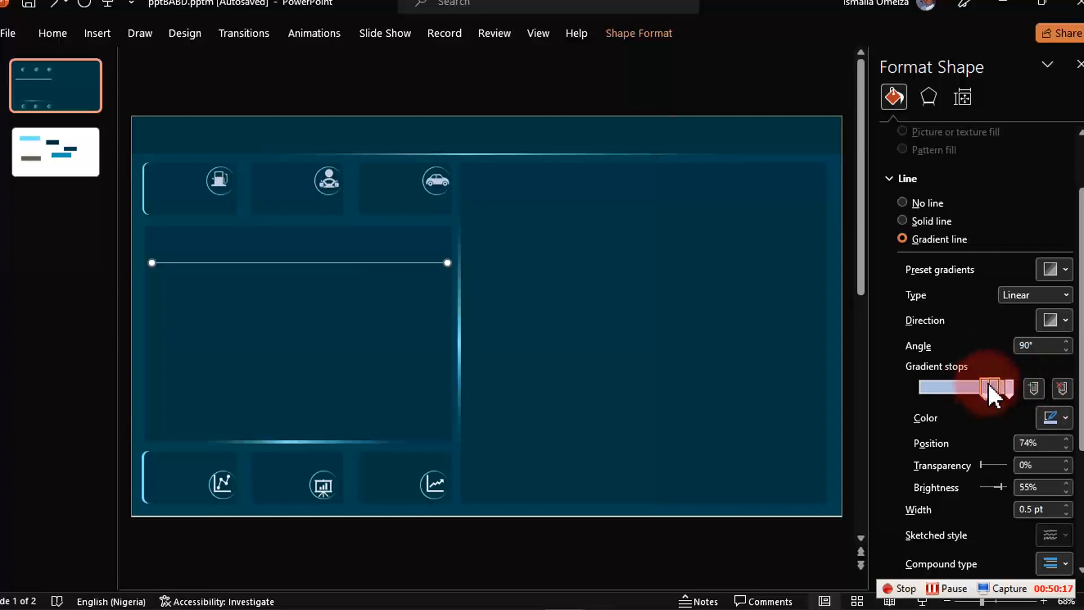
drag(989, 389, 883, 393)
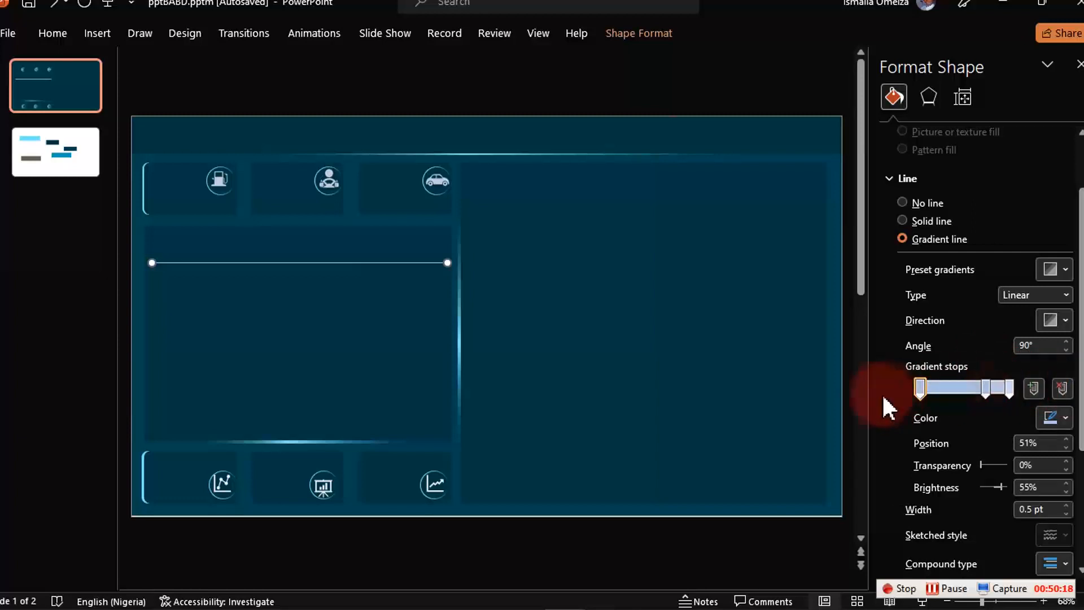
Colour the line's first and last gradient stops with the recently used dark blue.
click(1064, 420)
click(971, 359)
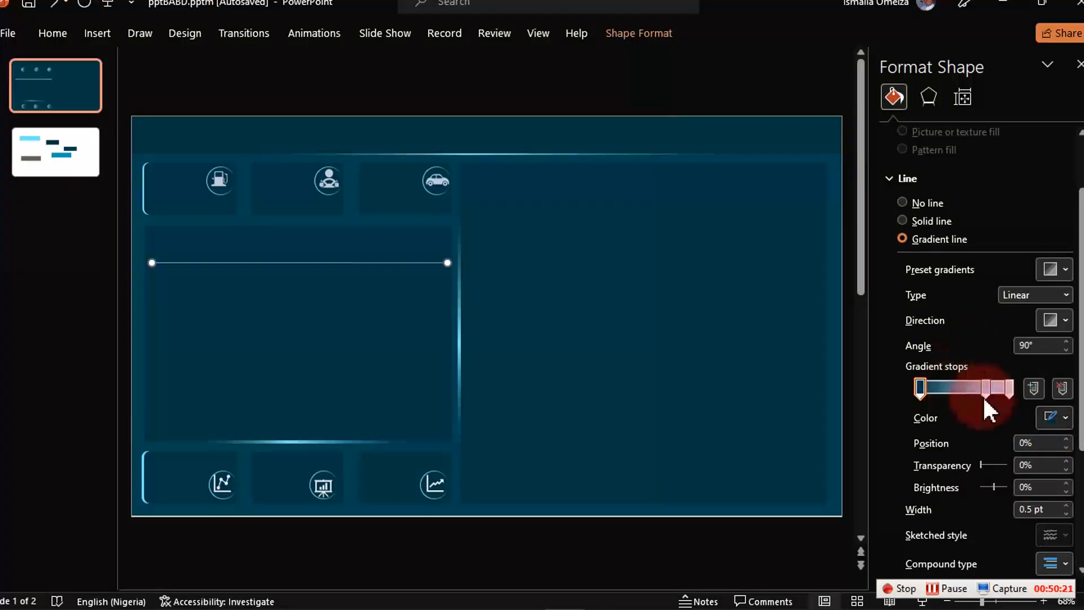
click(1009, 390)
click(1062, 418)
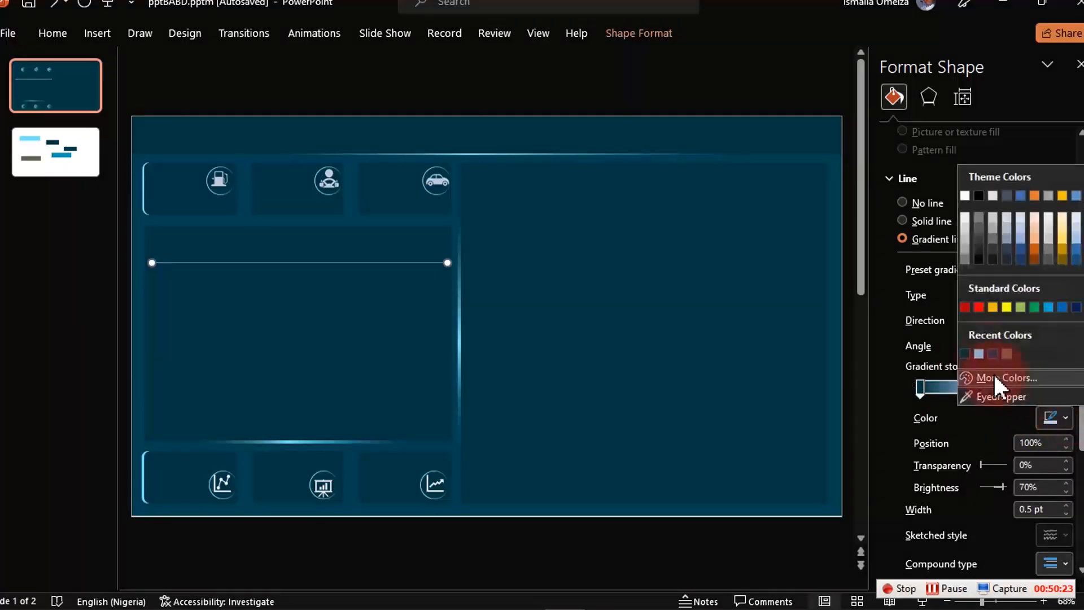
click(966, 354)
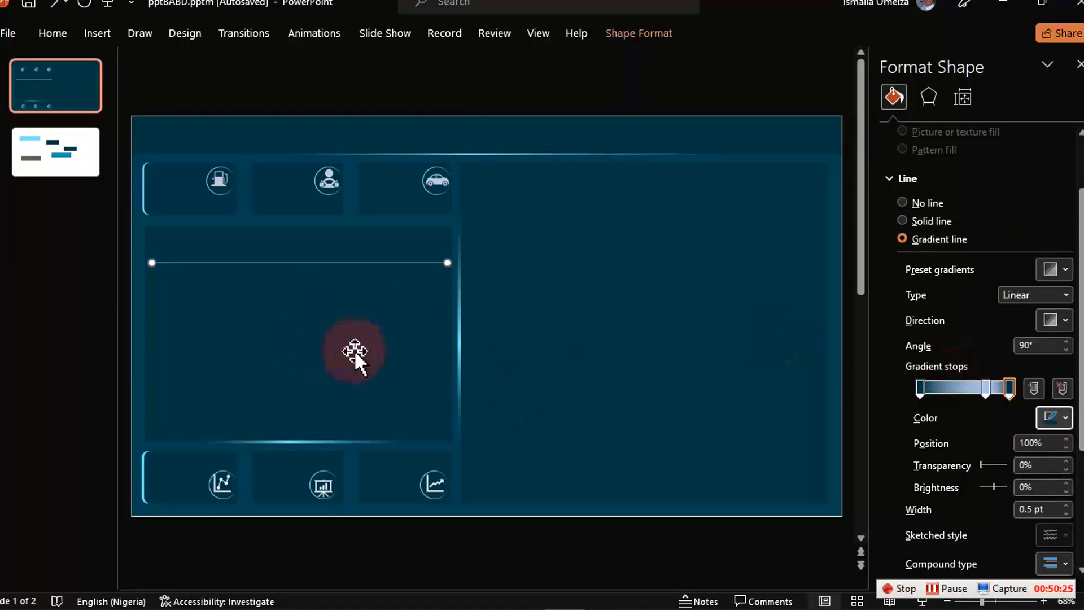
Move the line's middle gradient stop to 55% and colour it with the recently used light blue.
drag(986, 385, 971, 388)
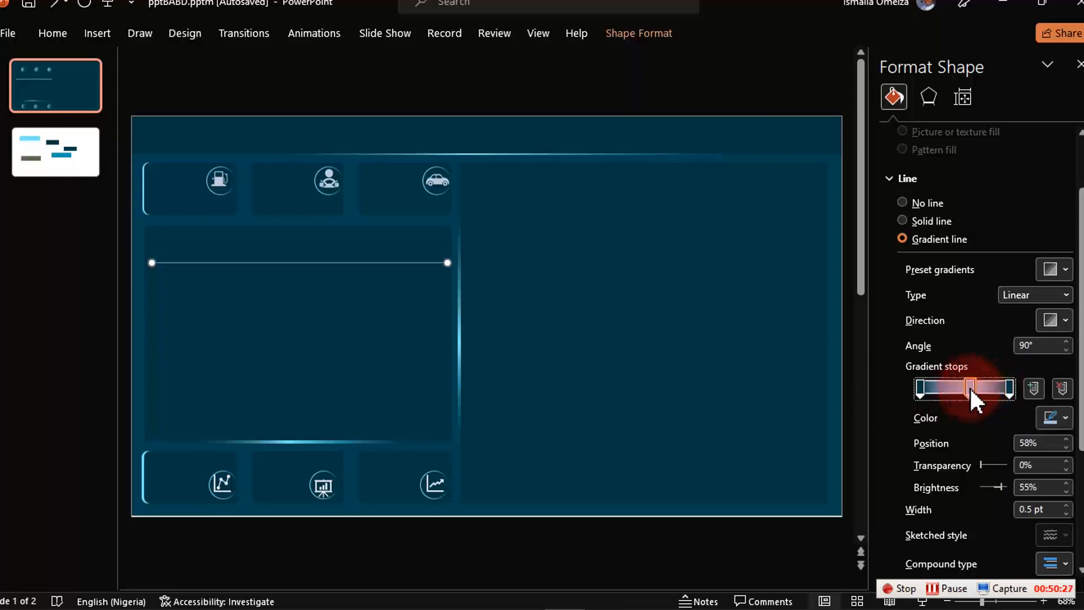
click(1049, 415)
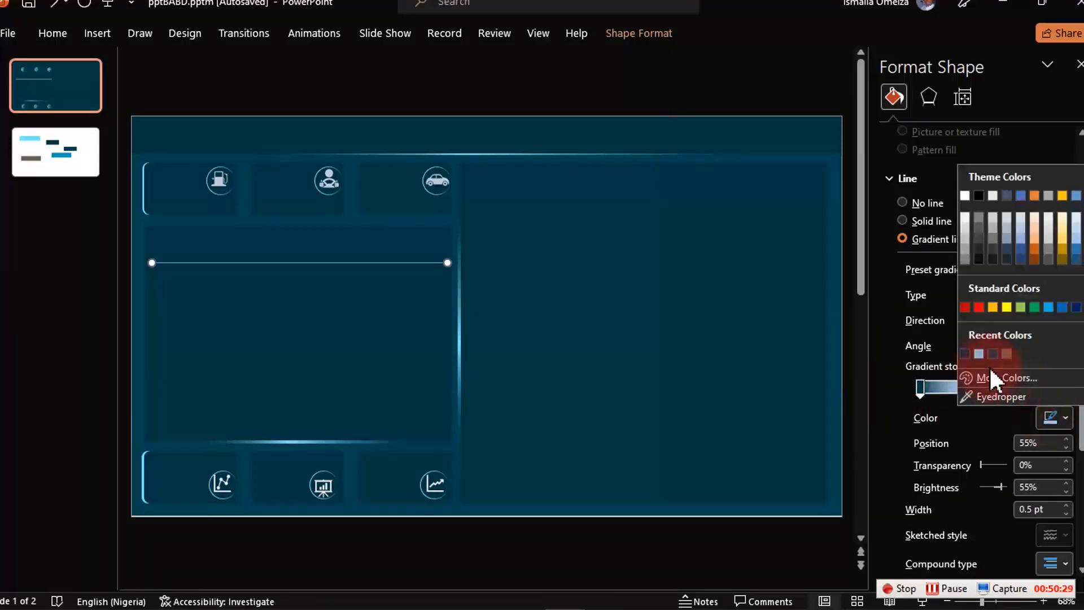
click(979, 353)
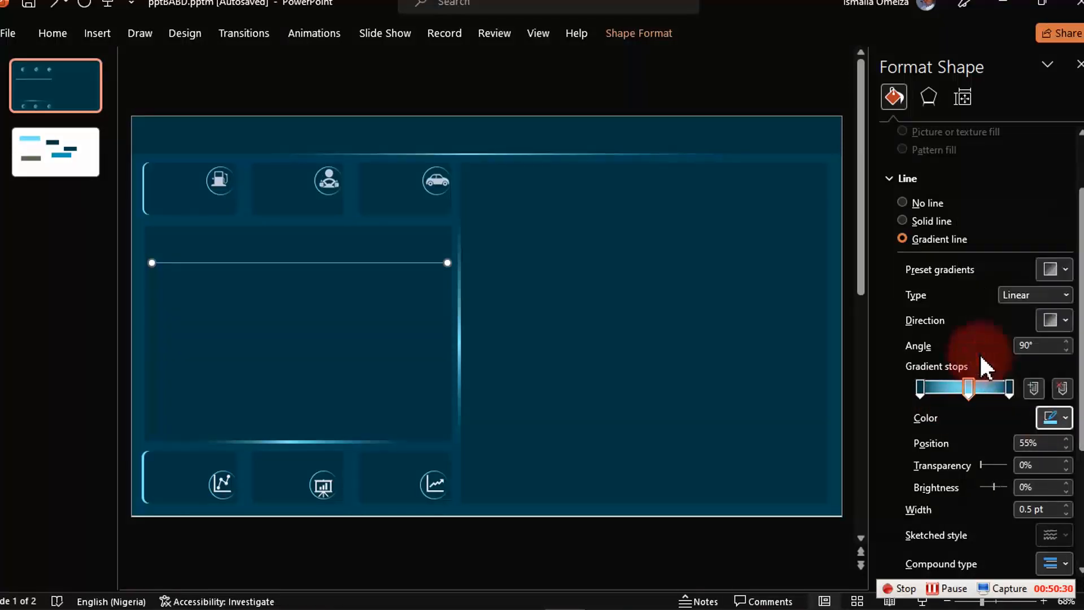
Set the transparency of the line's last and first gradient stops to 100%.
click(1009, 387)
drag(983, 463, 1029, 466)
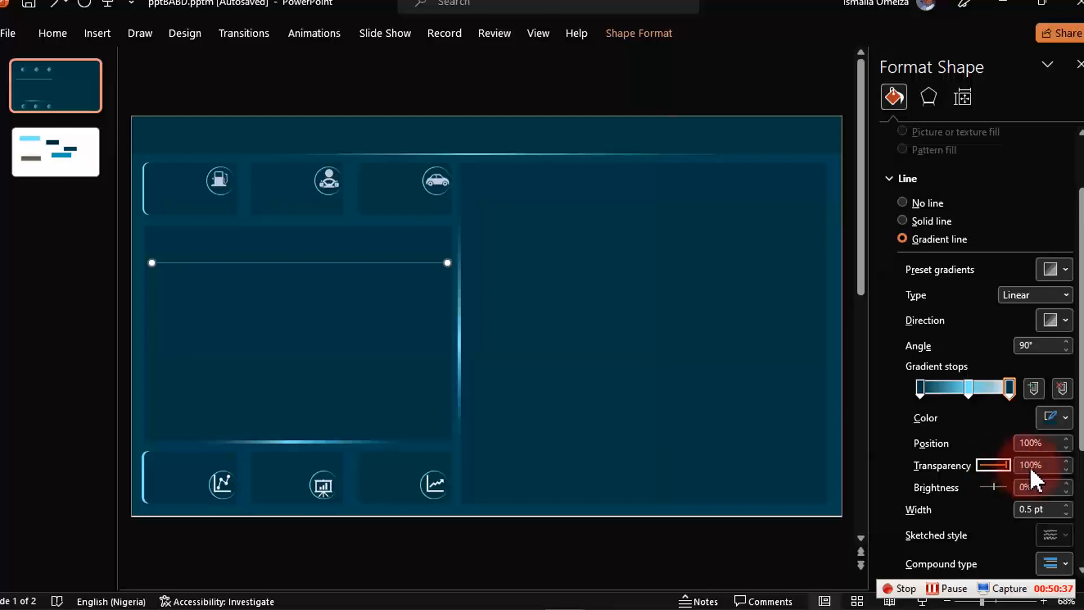
click(921, 388)
drag(988, 466, 1040, 465)
click(440, 264)
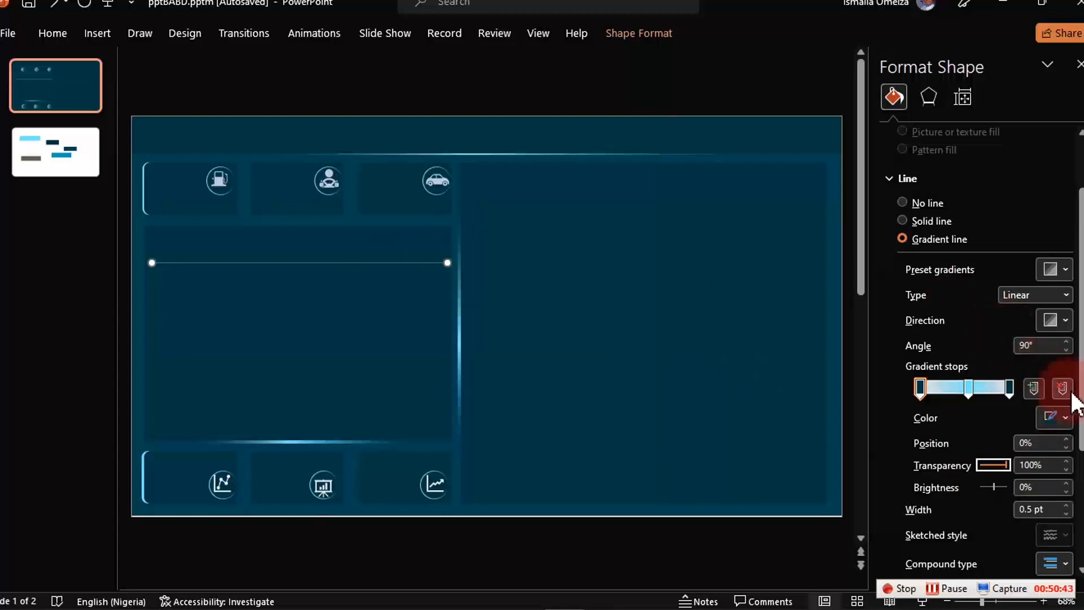
Change the line's linear gradient direction to 180° so it runs along the line, and deselect the line.
click(1065, 320)
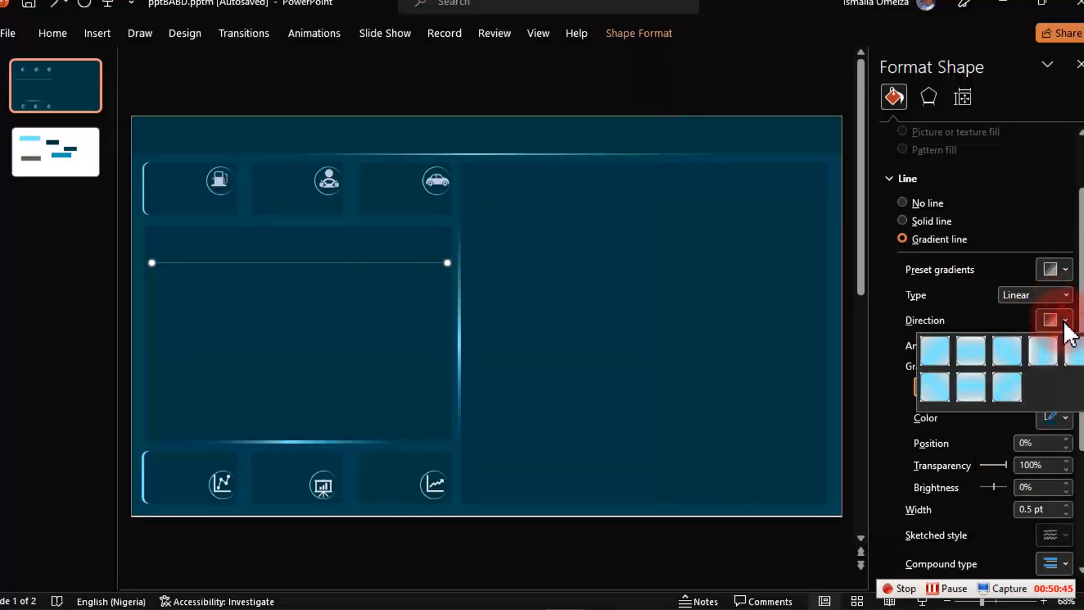
click(1076, 354)
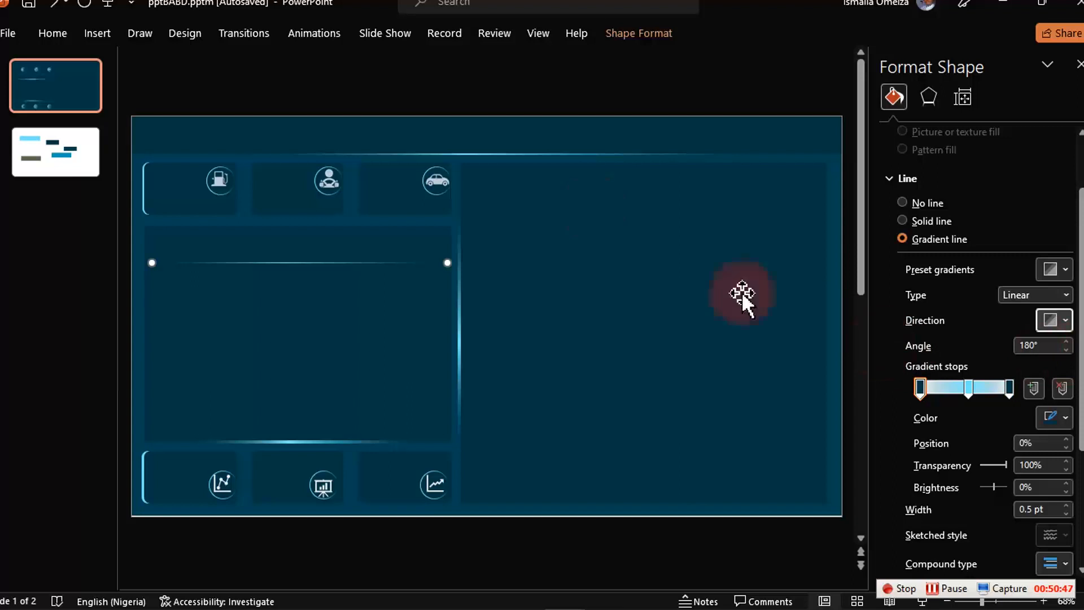
click(575, 90)
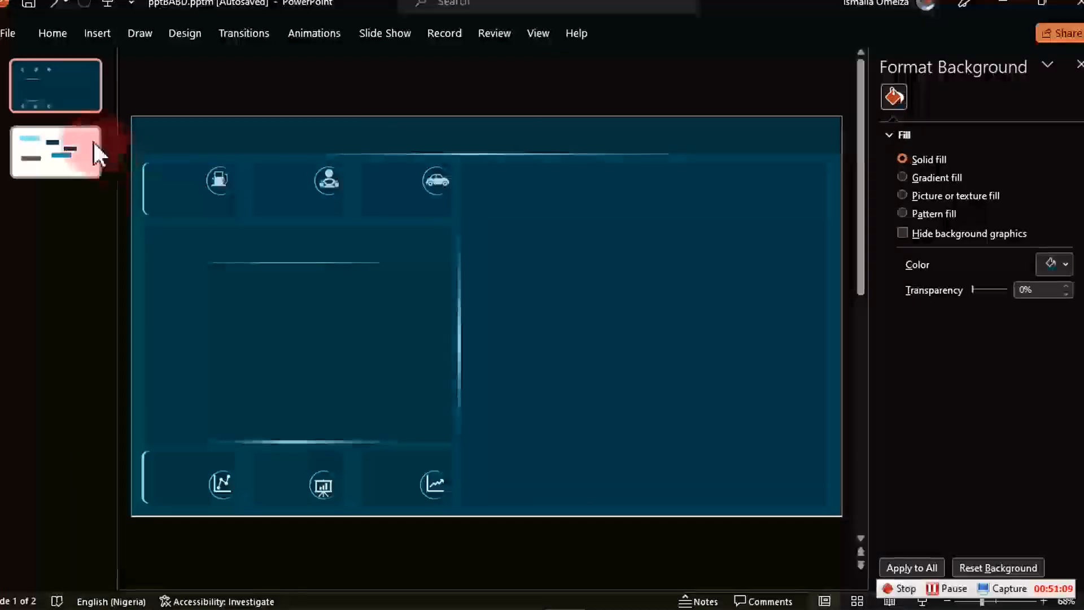
Look up the hex code of the light blue rectangle's fill on the second slide.
click(67, 149)
click(273, 194)
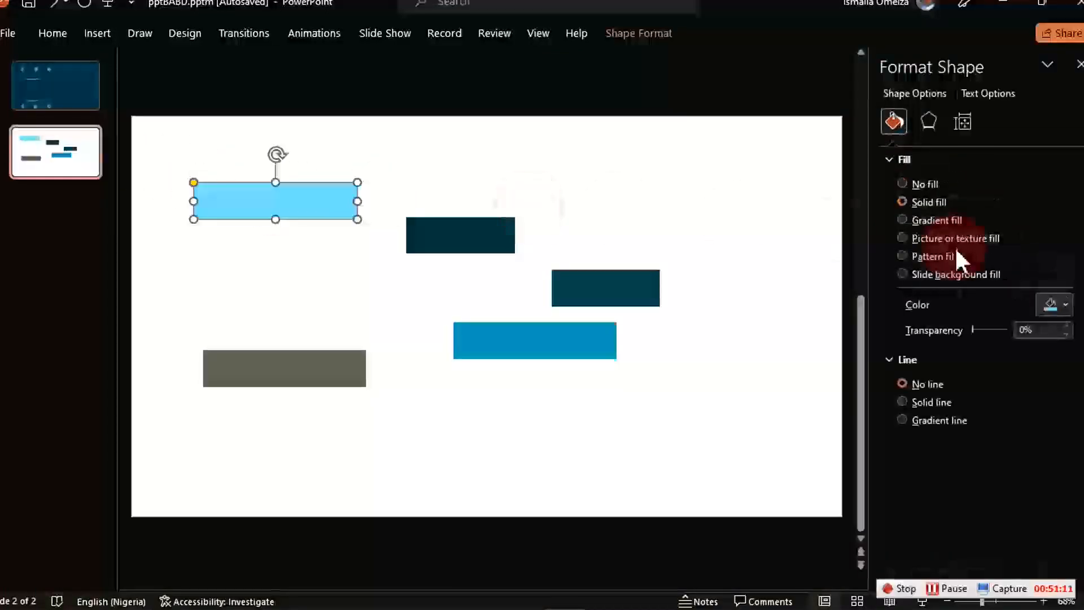
click(1067, 305)
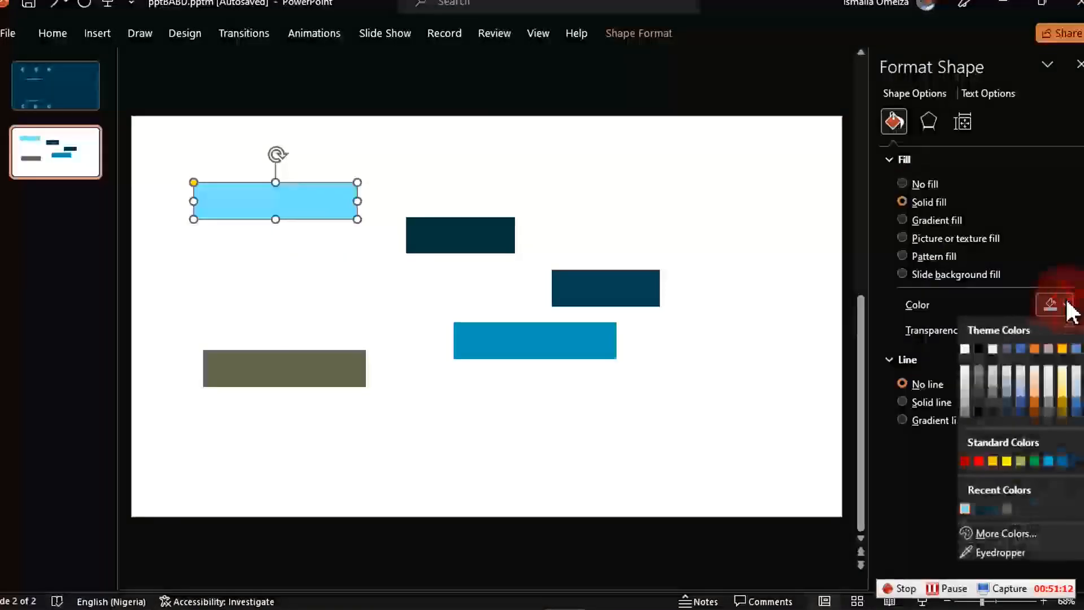
click(1001, 535)
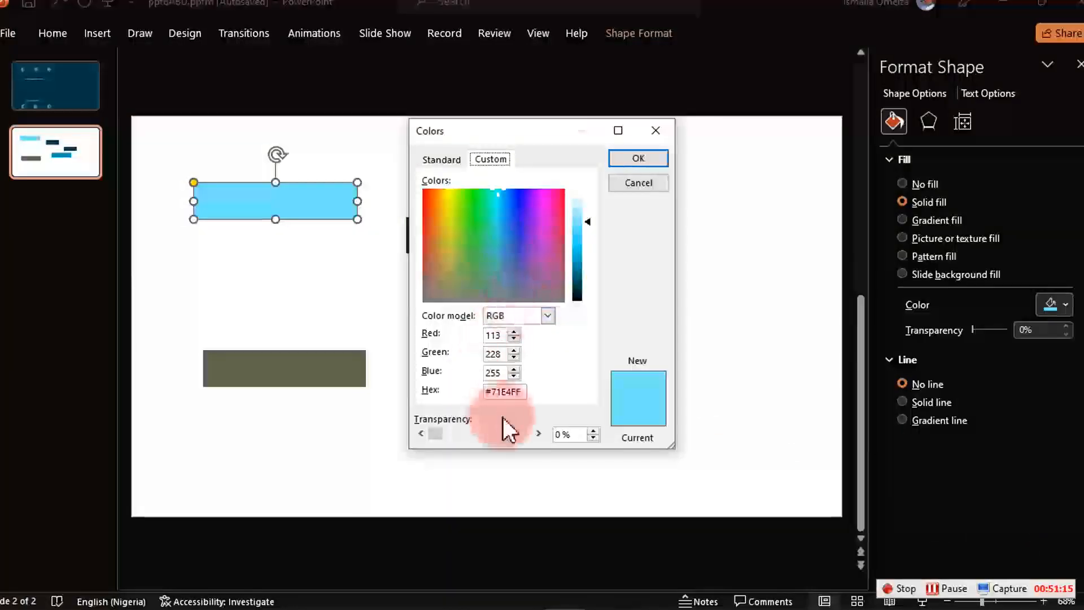
click(506, 393)
double_click(505, 391)
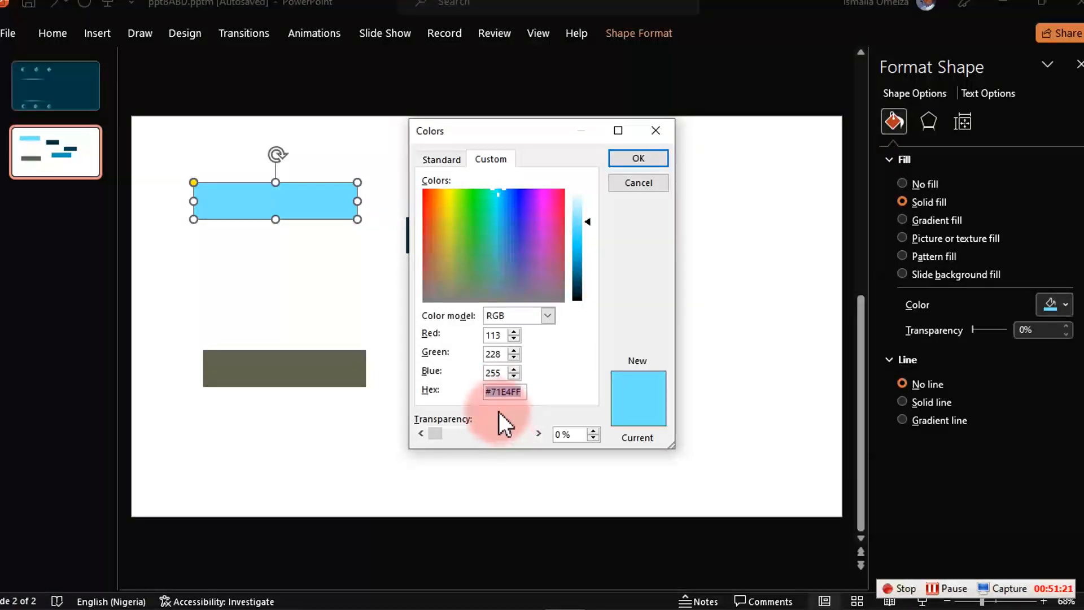
click(644, 155)
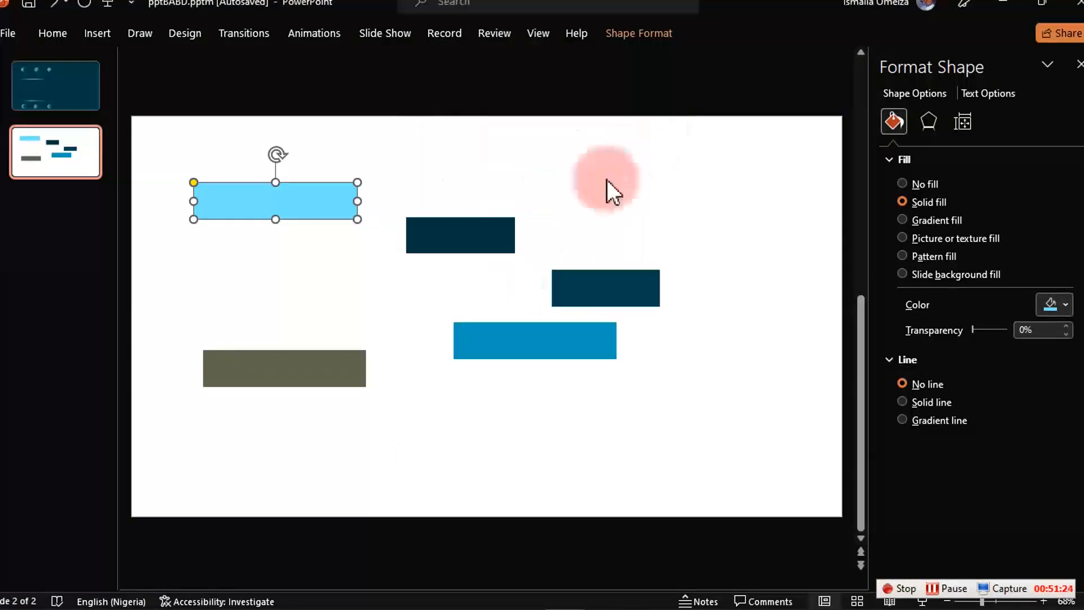
Export the first slide as a JPEG image named "Bg 1" in the YOuTubE PoSt folder.
click(55, 66)
click(13, 32)
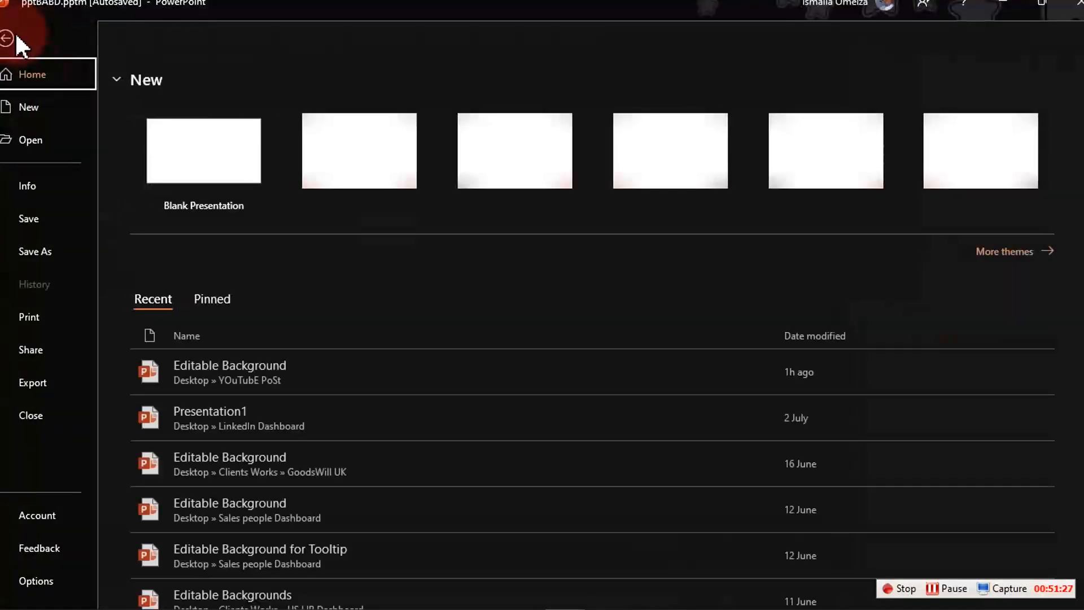
click(48, 383)
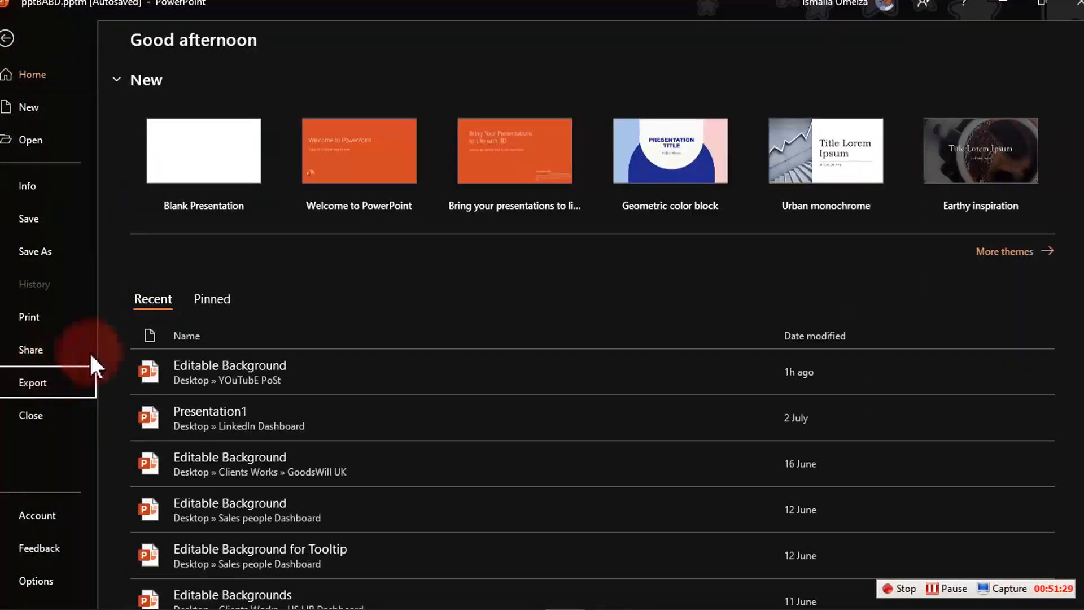
click(226, 334)
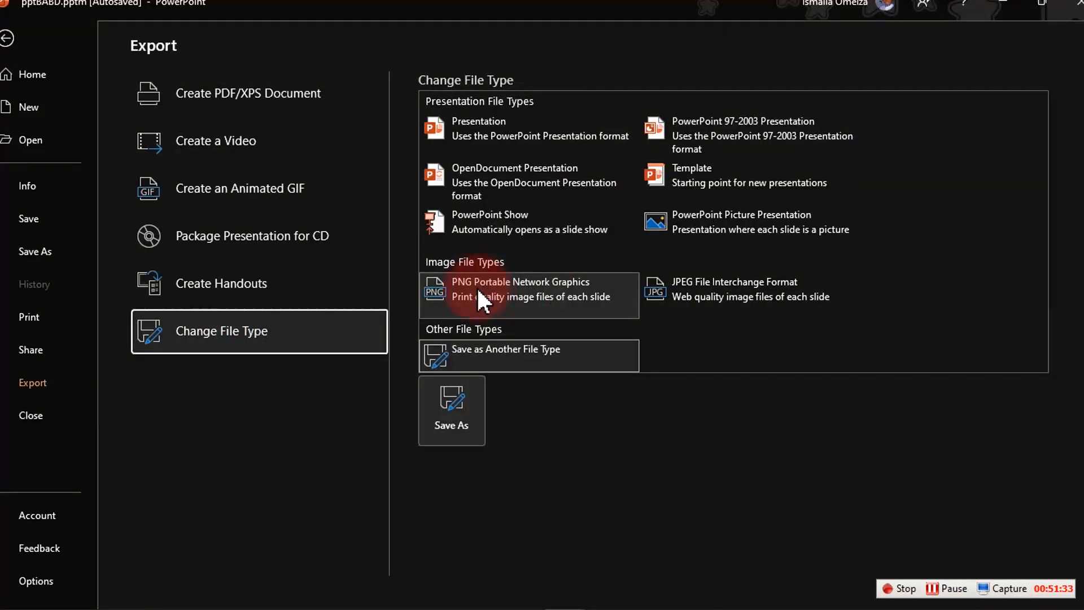
click(676, 293)
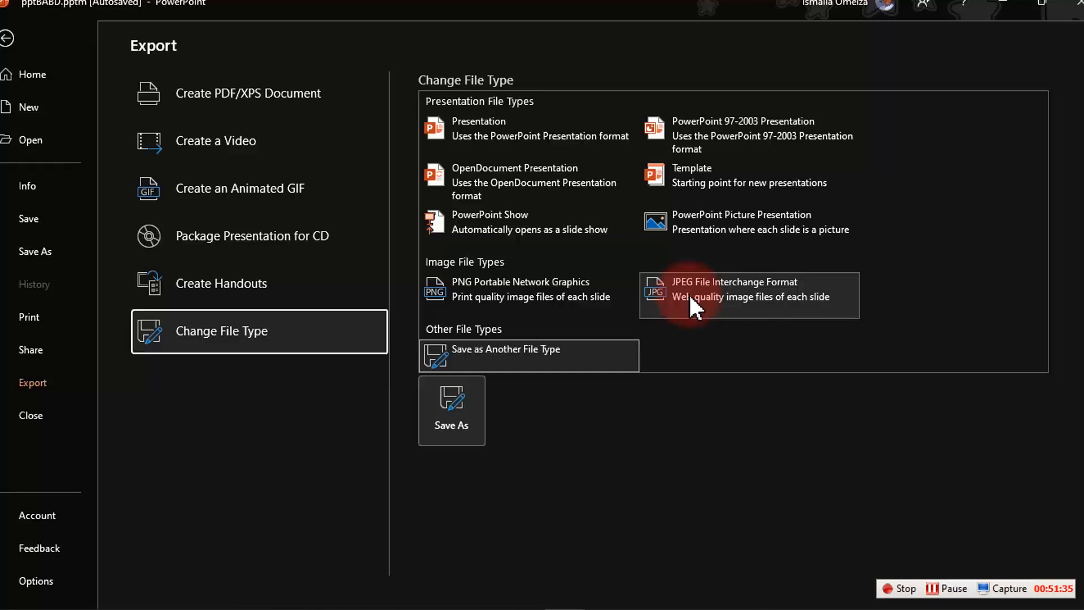
double_click(689, 293)
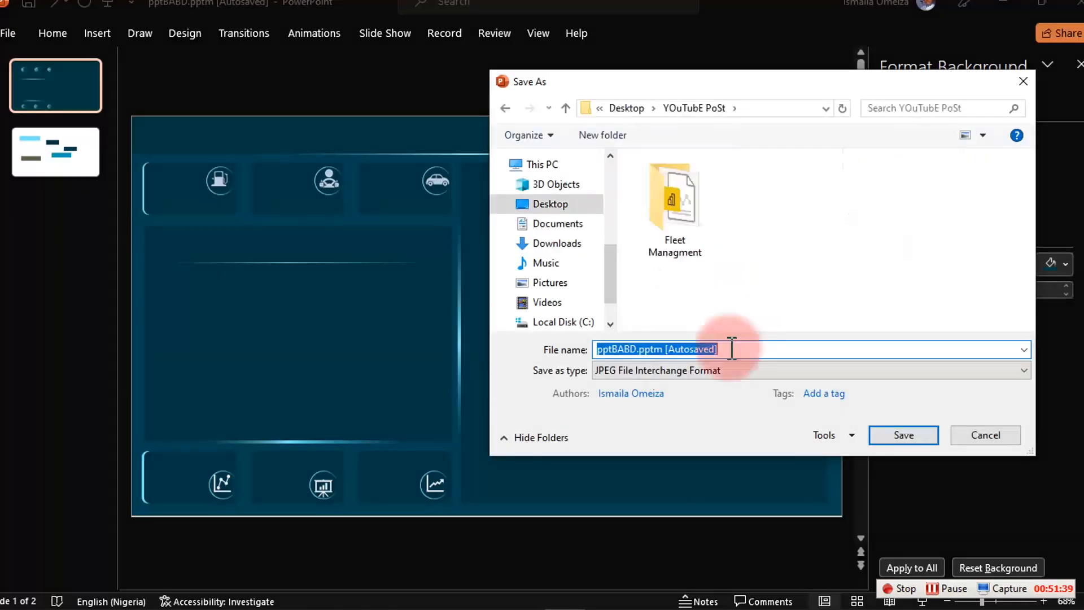
text(Bg)
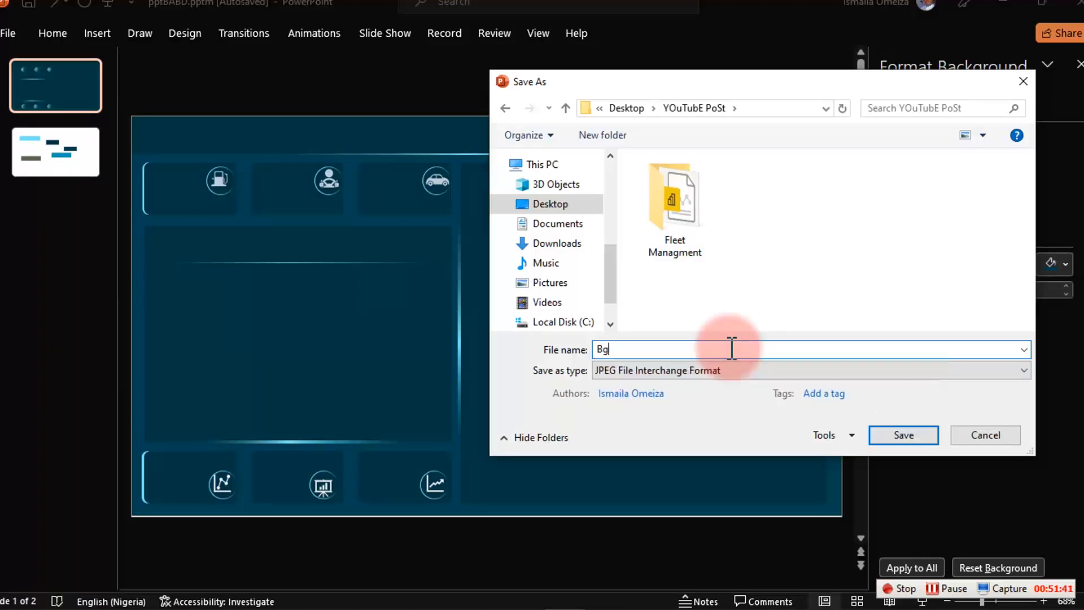
text( 1)
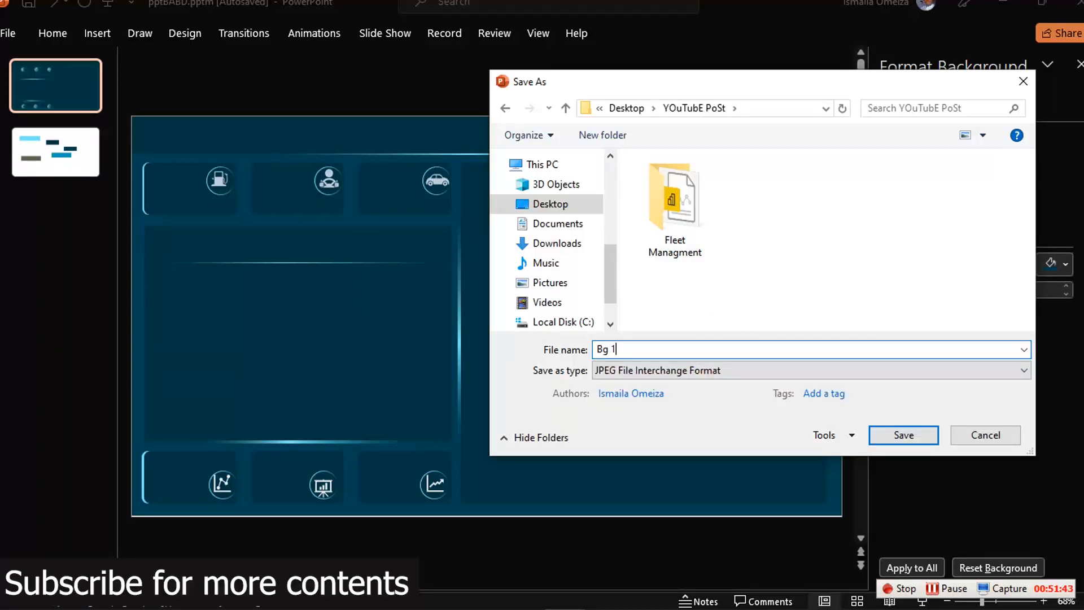
key(Return)
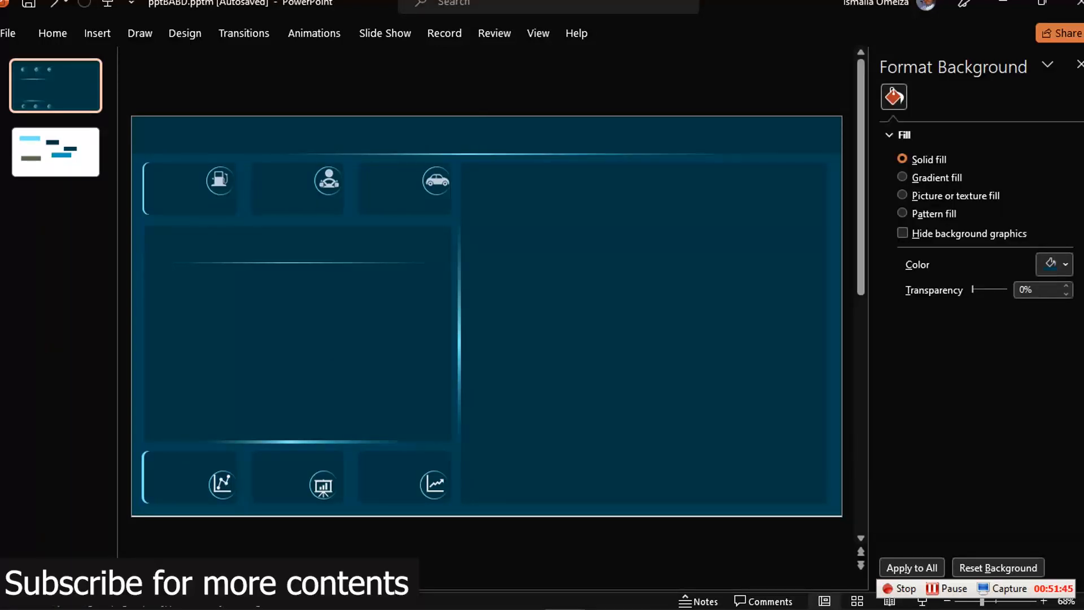
click(559, 349)
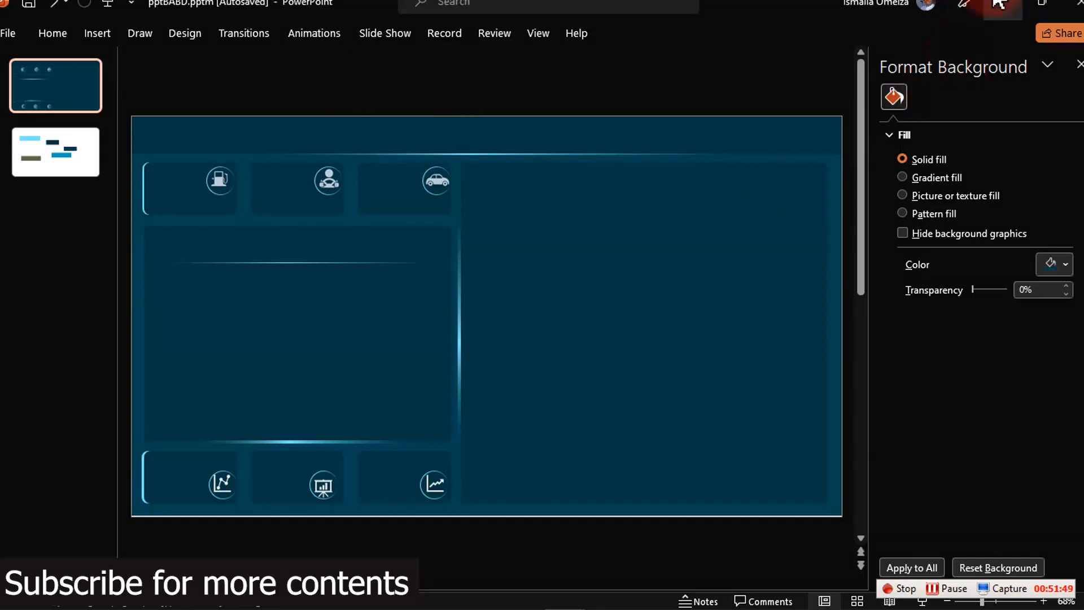
Switch to the untitled Power BI Desktop report and set the canvas background transparency to 0%.
mouse_move(365, 595)
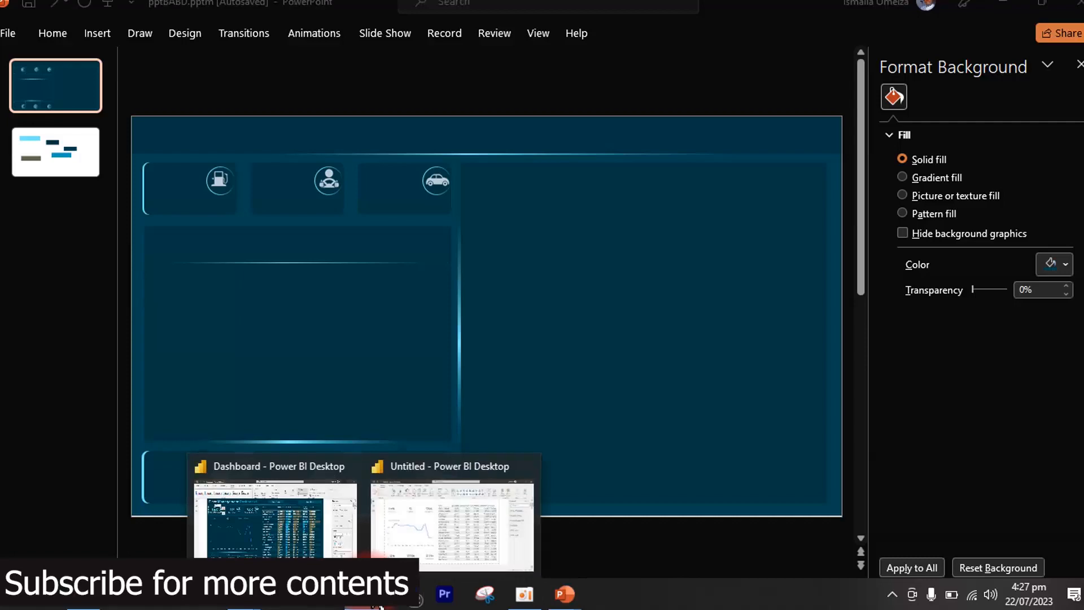
click(418, 528)
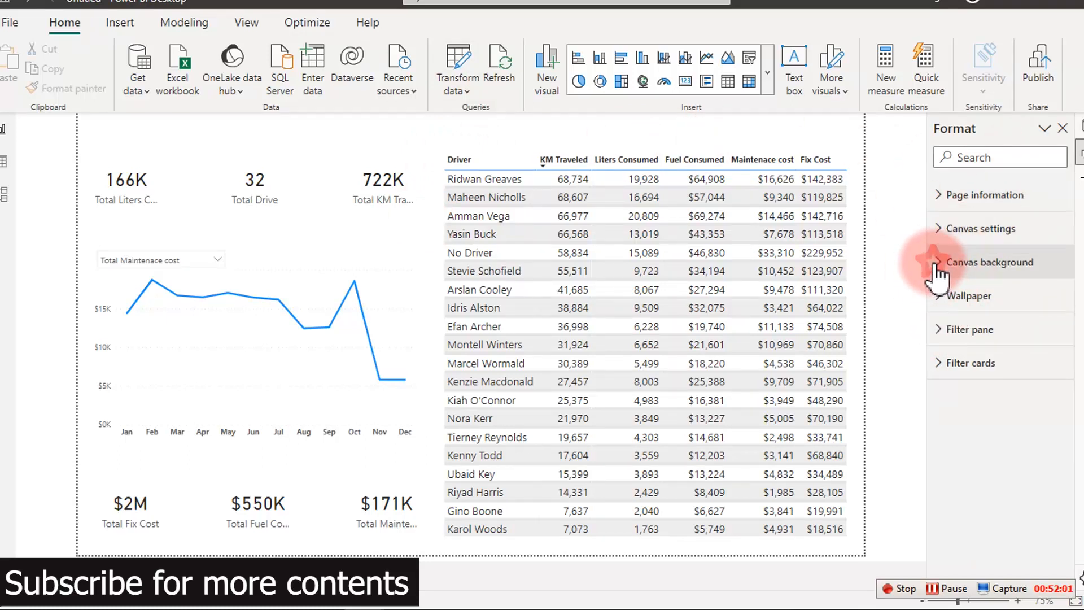
click(937, 265)
drag(1053, 455, 920, 400)
Load Bg 1.jpg from the Desktop's YOuTubE PoSt folder as the canvas background image.
click(1054, 362)
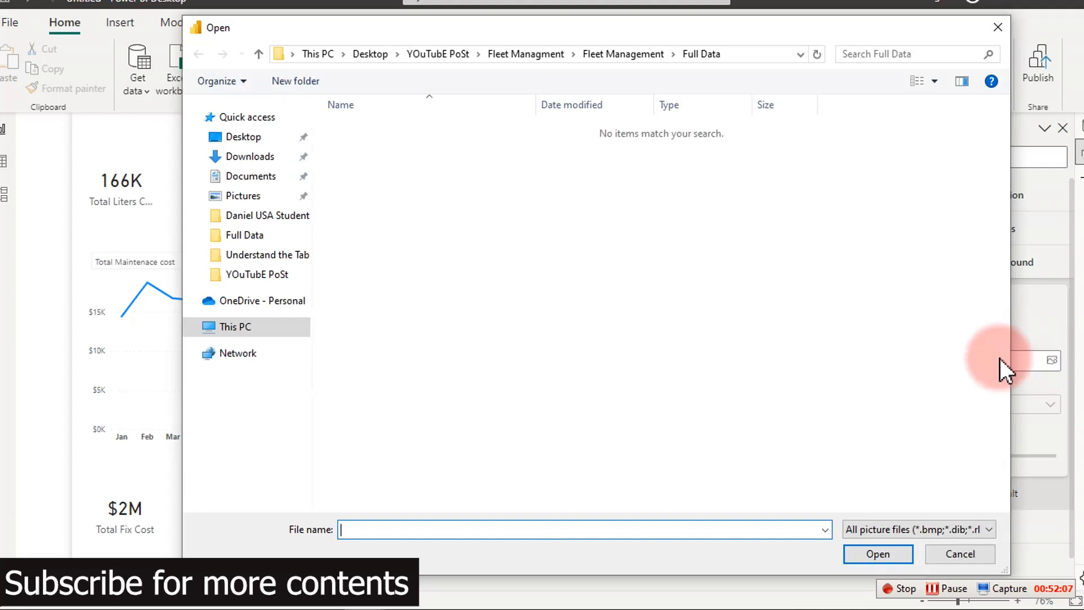
click(243, 137)
scroll(530, 305, down, 2)
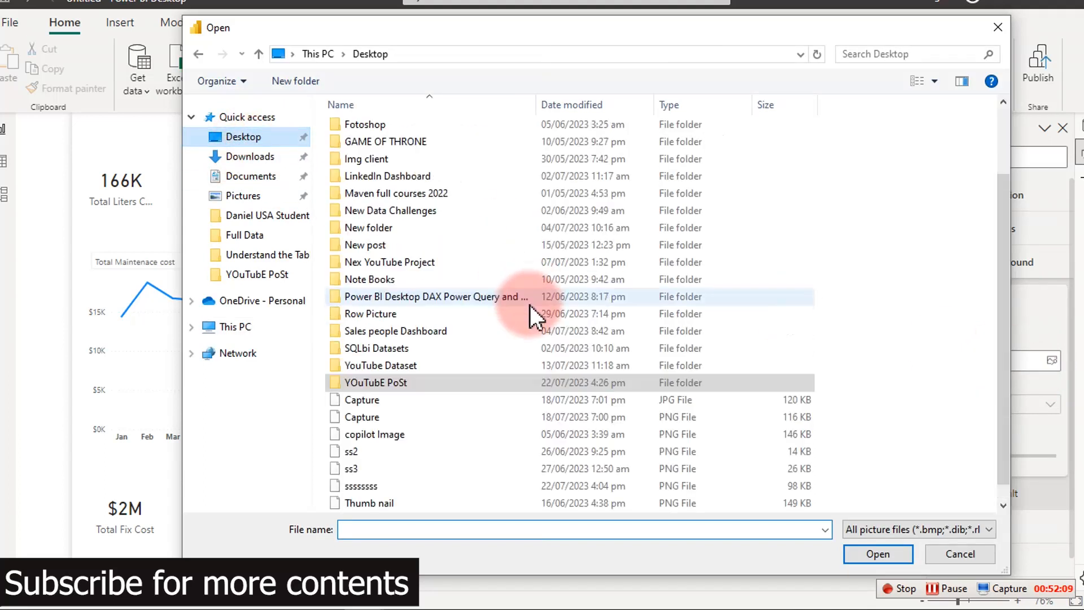
double_click(382, 384)
double_click(676, 155)
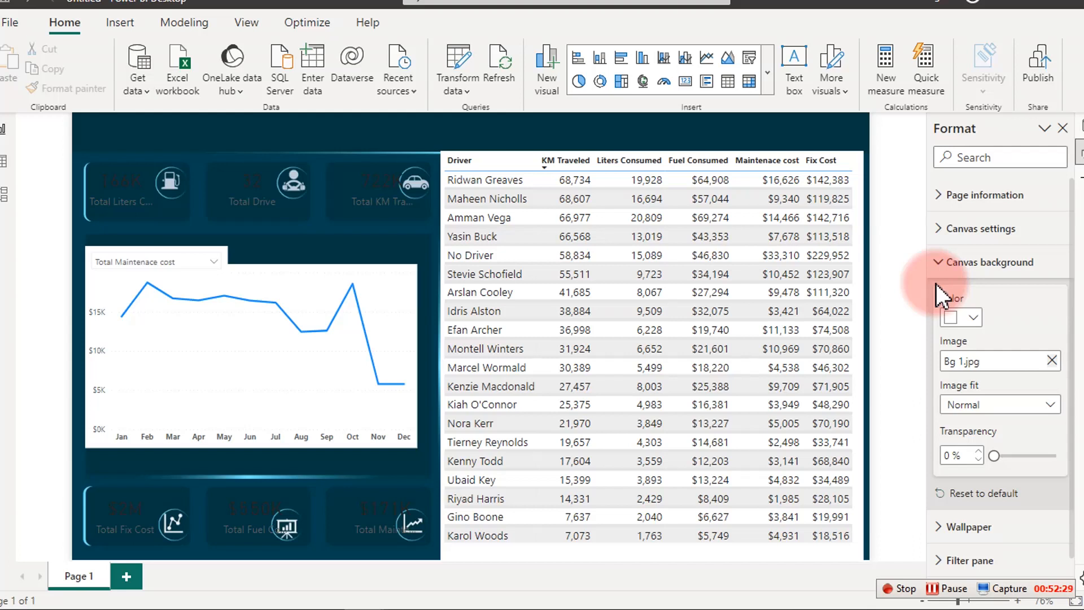
Set the callout value colour of all six KPI cards to #71E4FF.
click(155, 194)
ctrl+click(257, 189)
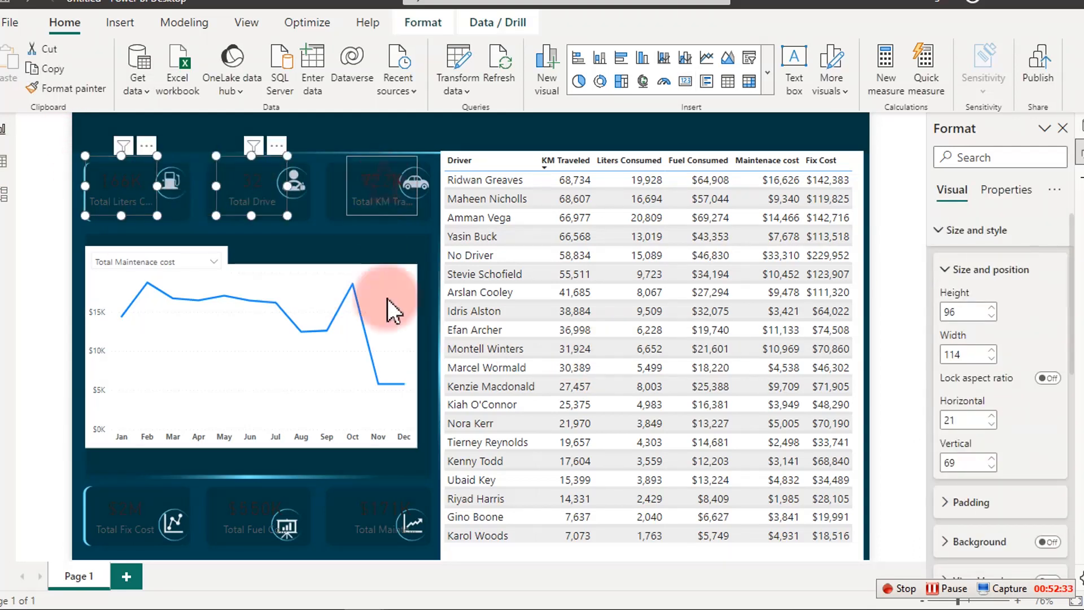
ctrl+click(378, 533)
ctrl+click(257, 510)
ctrl+click(126, 508)
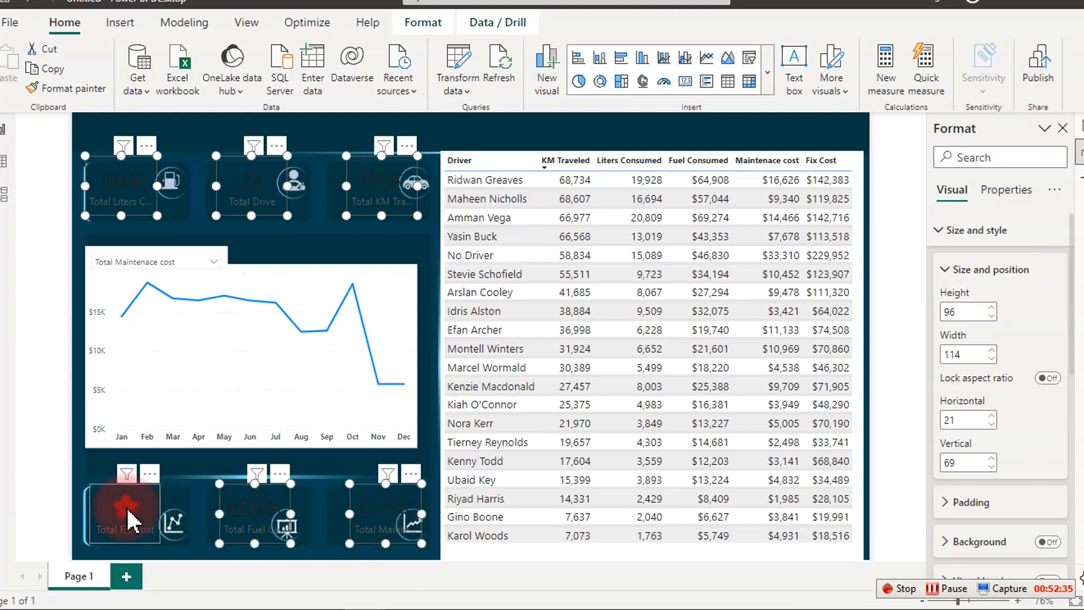
click(968, 230)
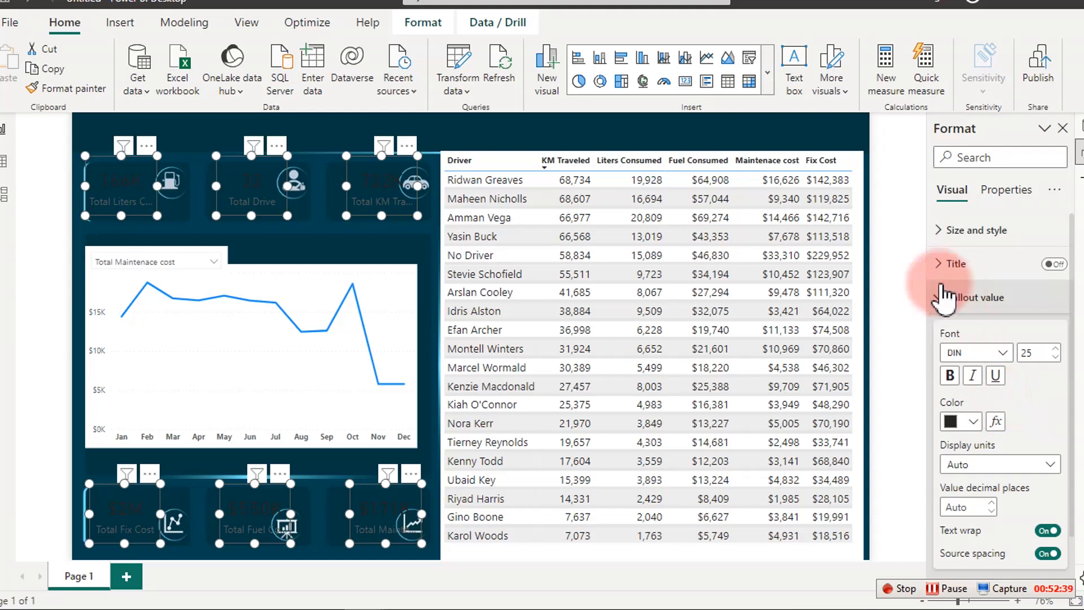
click(974, 424)
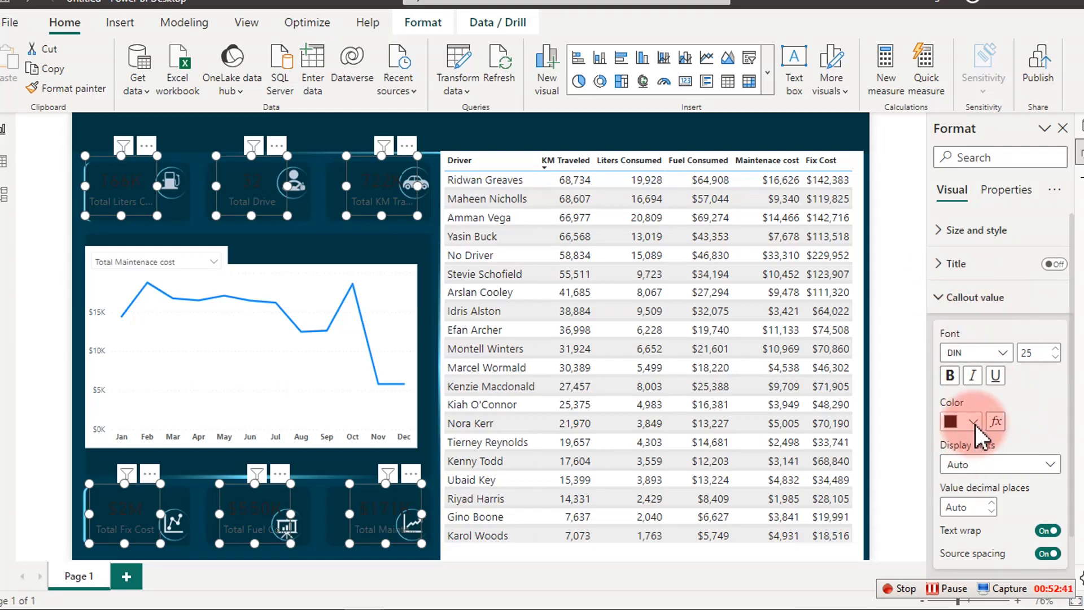
click(910, 385)
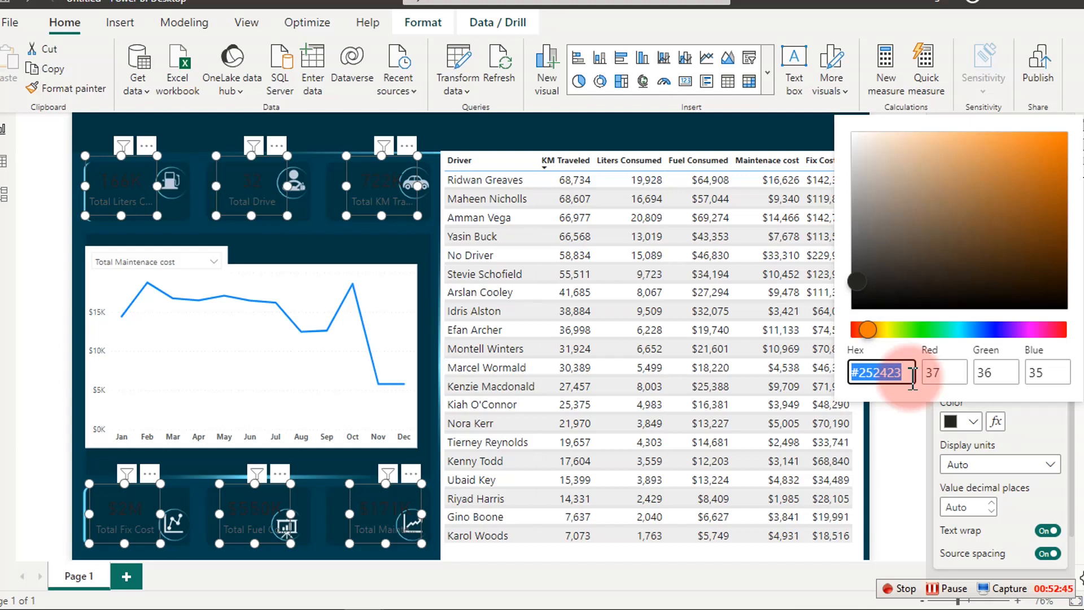
text(#71E4FF)
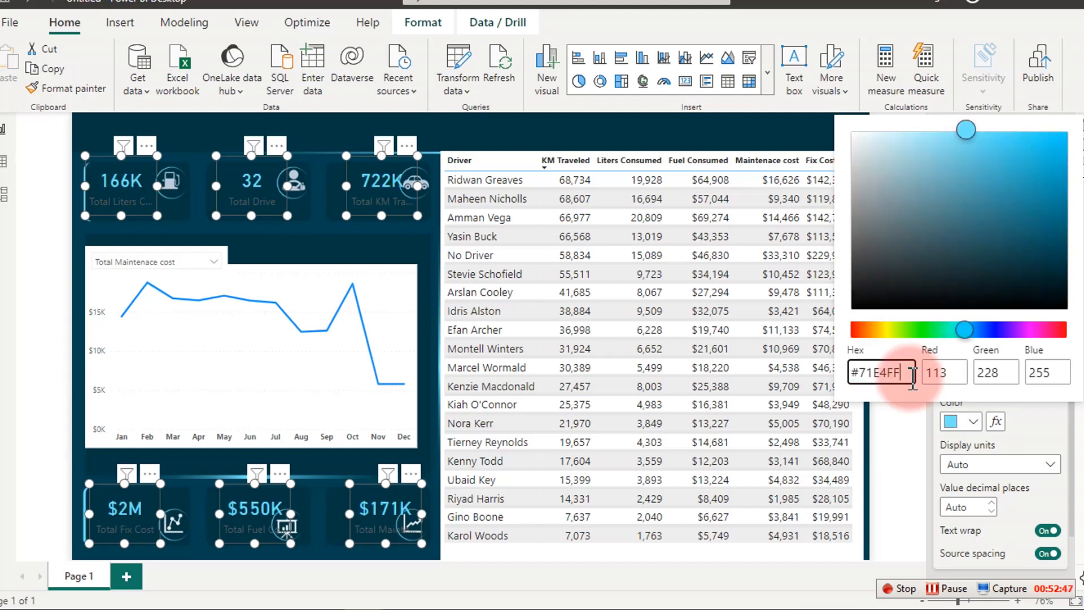
click(524, 126)
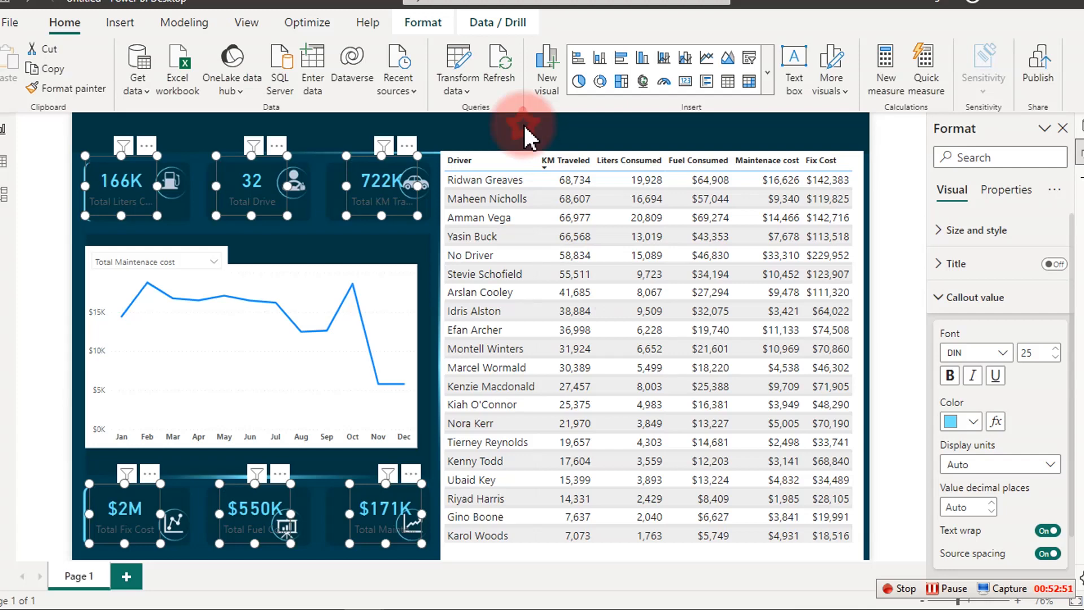
click(524, 125)
Turn off the category labels of all six KPI cards and deselect them.
click(127, 187)
ctrl+click(242, 175)
ctrl+click(384, 193)
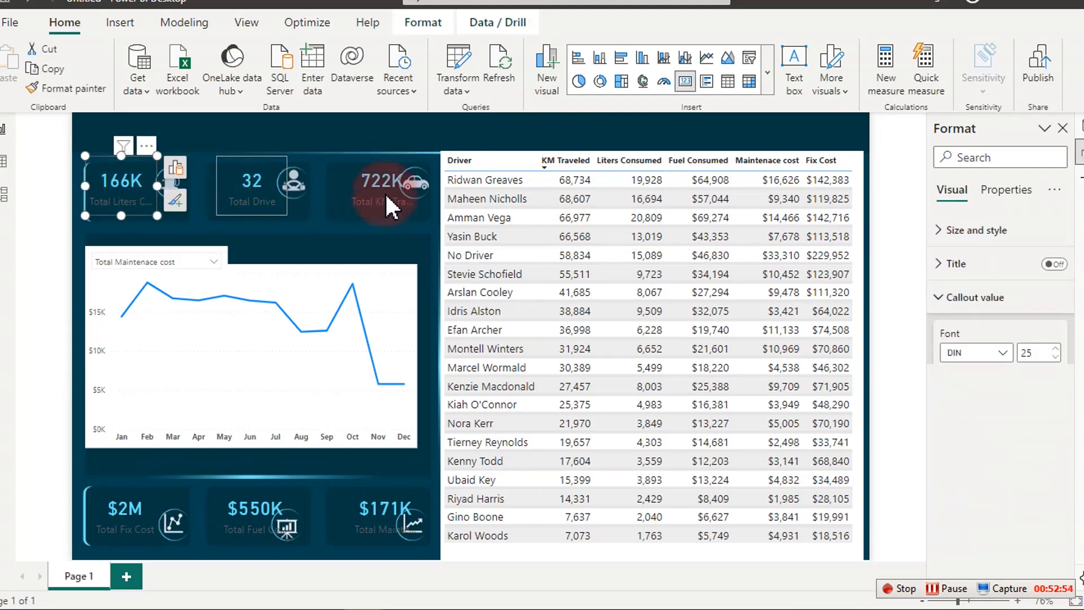
ctrl+click(362, 501)
ctrl+click(229, 511)
ctrl+click(144, 511)
click(935, 449)
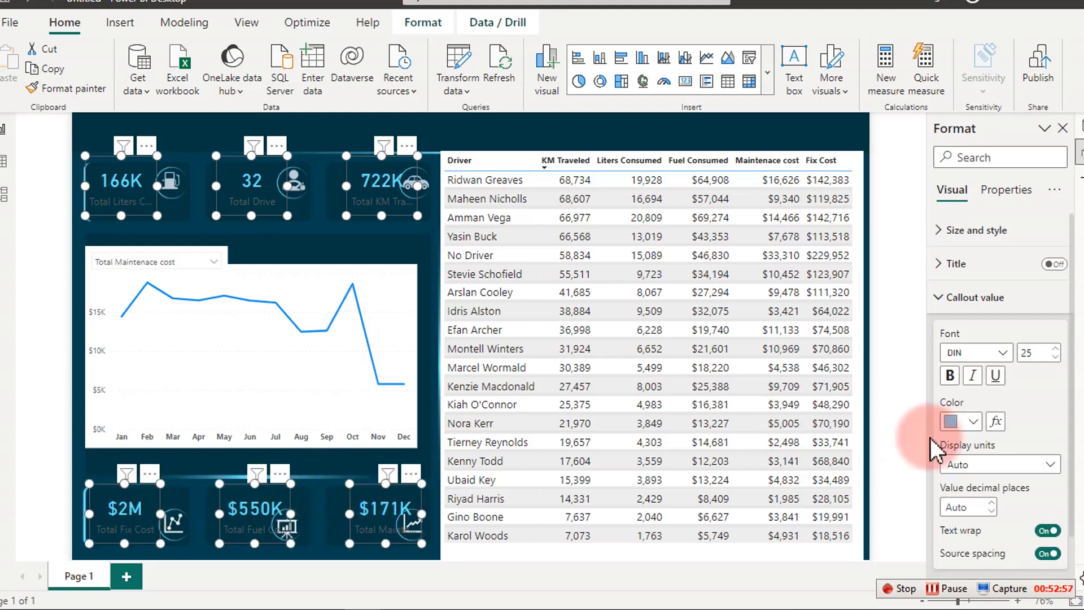
click(970, 295)
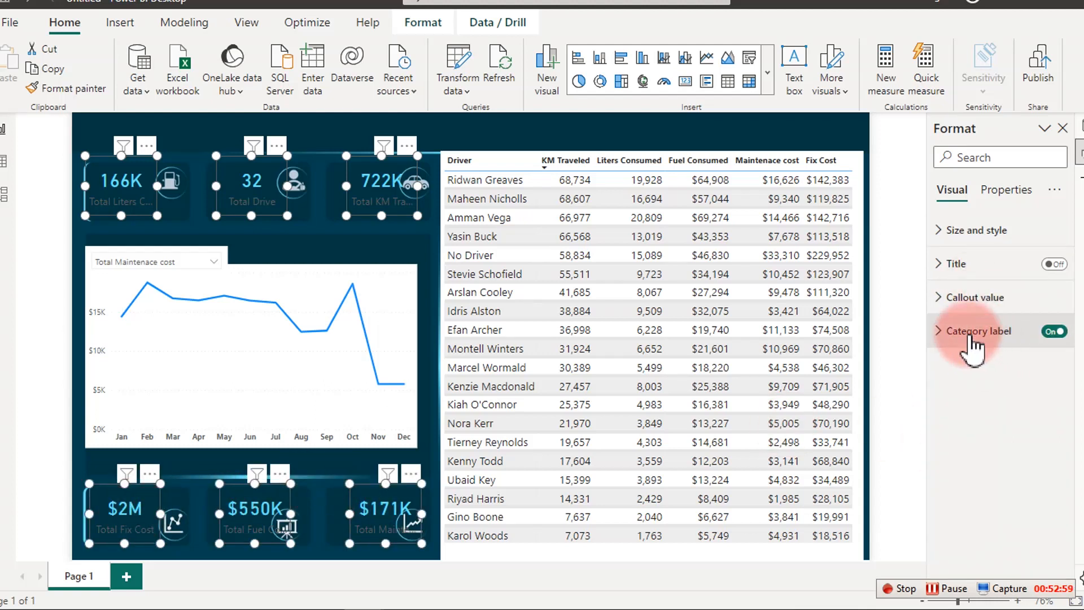
click(1054, 331)
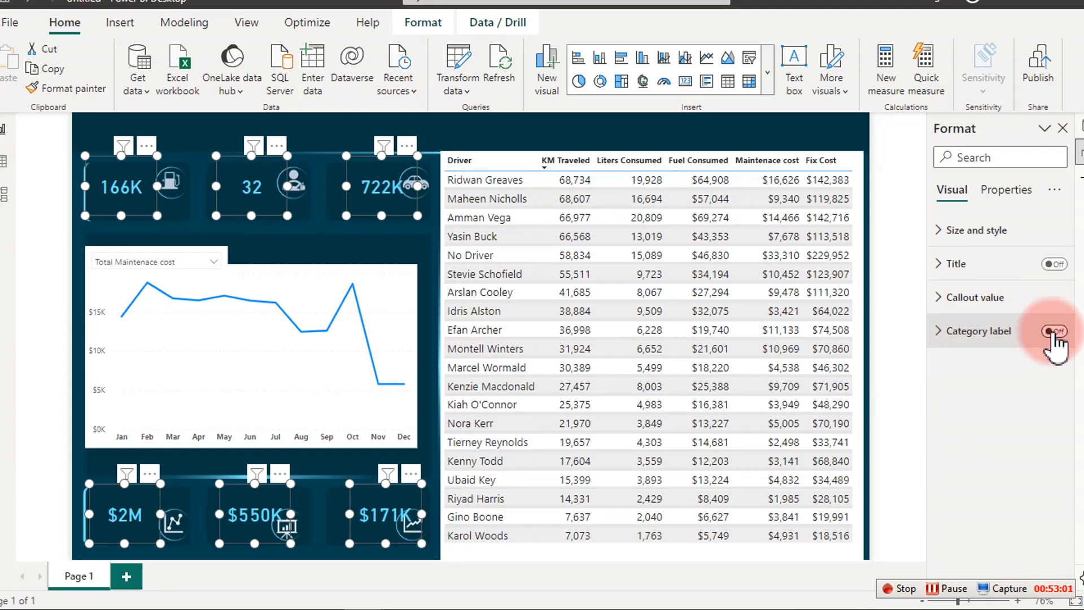
click(537, 133)
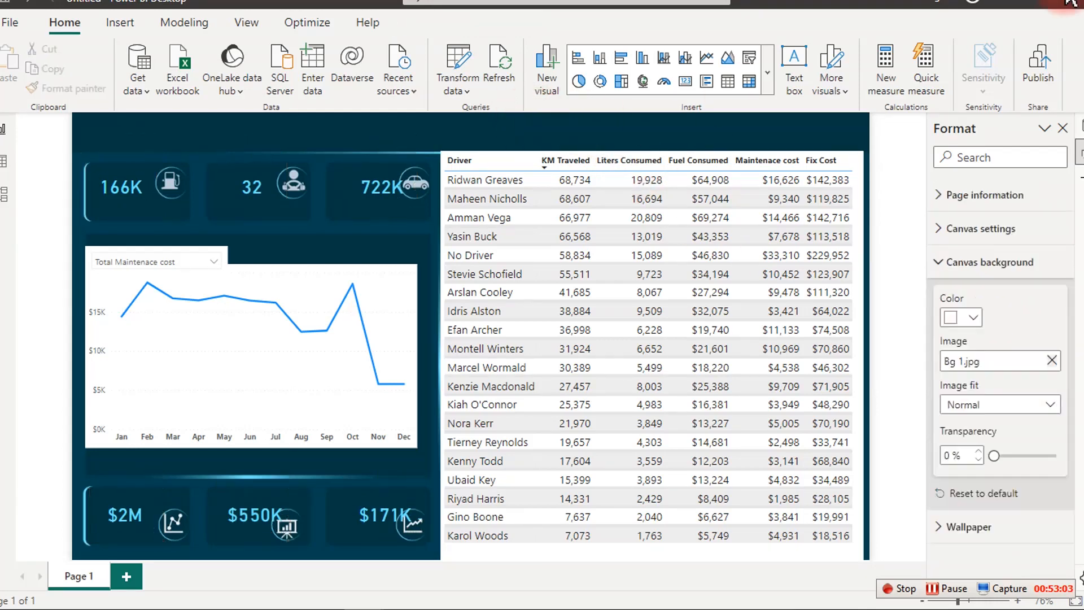
Reduce the height of the three upper KPI cards and place each inside its background card beside its icon.
click(118, 187)
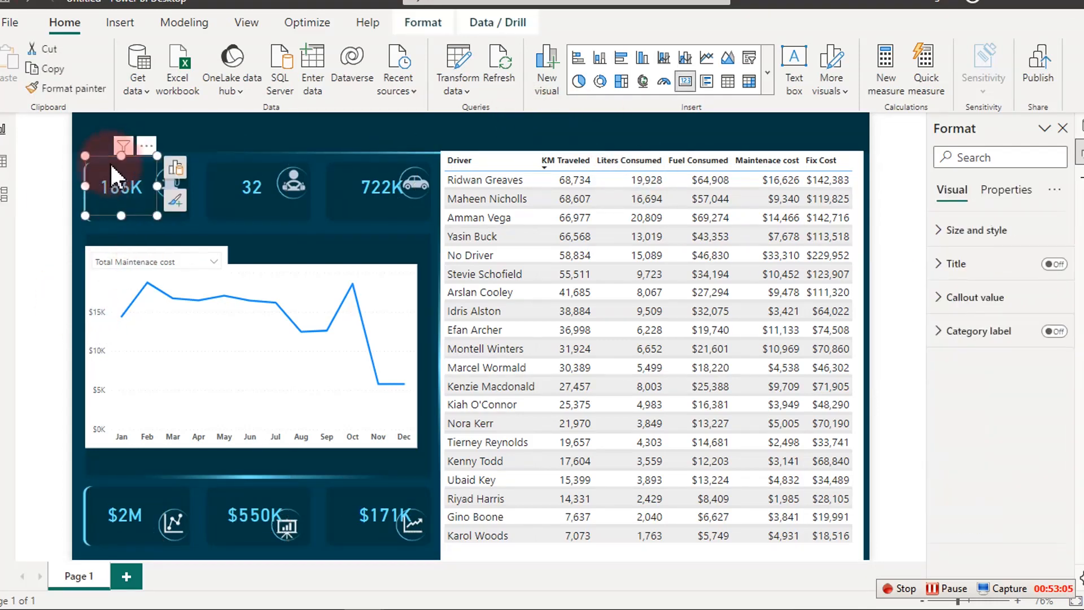
mouse_move(117, 153)
mouse_down()
mouse_move(114, 185)
mouse_move(112, 171)
mouse_up()
click(238, 185)
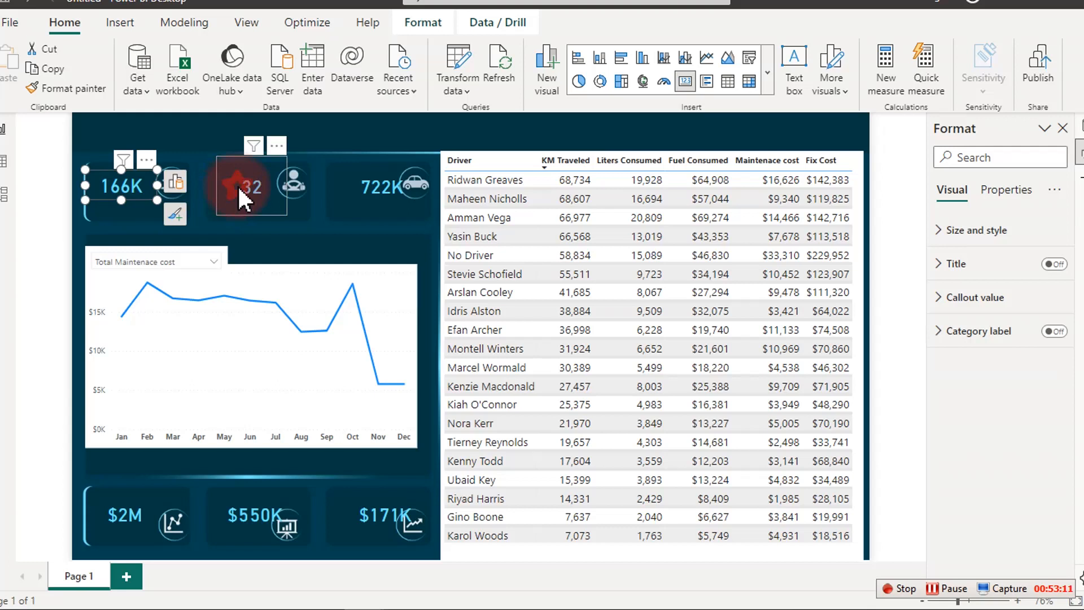
drag(268, 157, 241, 183)
click(374, 189)
drag(385, 158, 349, 185)
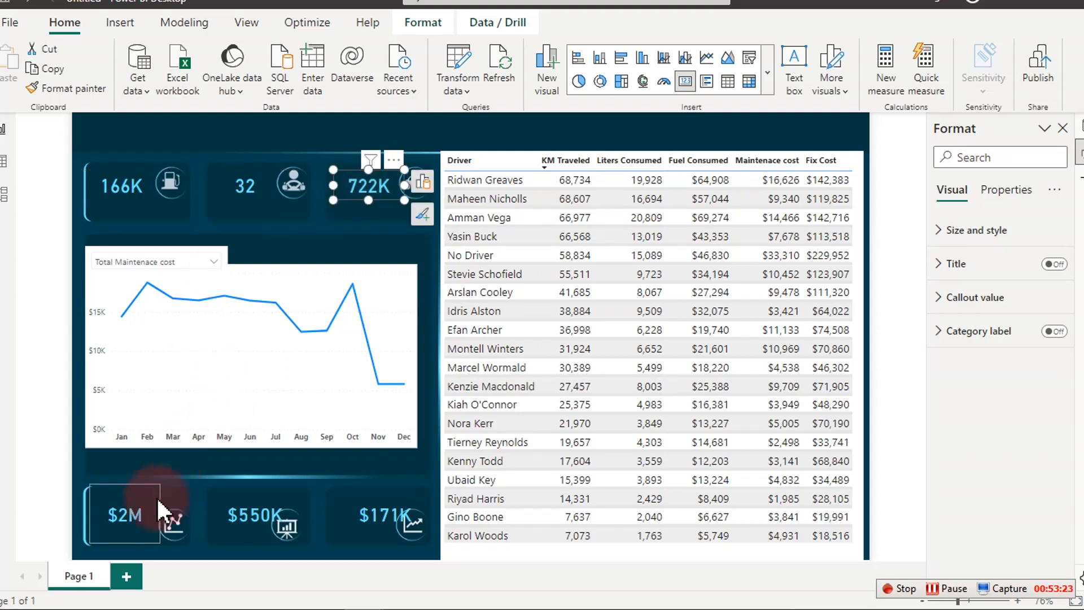
Shrink the three lower KPI cards vertically and position each beside its background icon, leaving nothing selected.
click(131, 516)
drag(125, 483, 131, 520)
click(246, 514)
drag(256, 484, 233, 526)
click(234, 528)
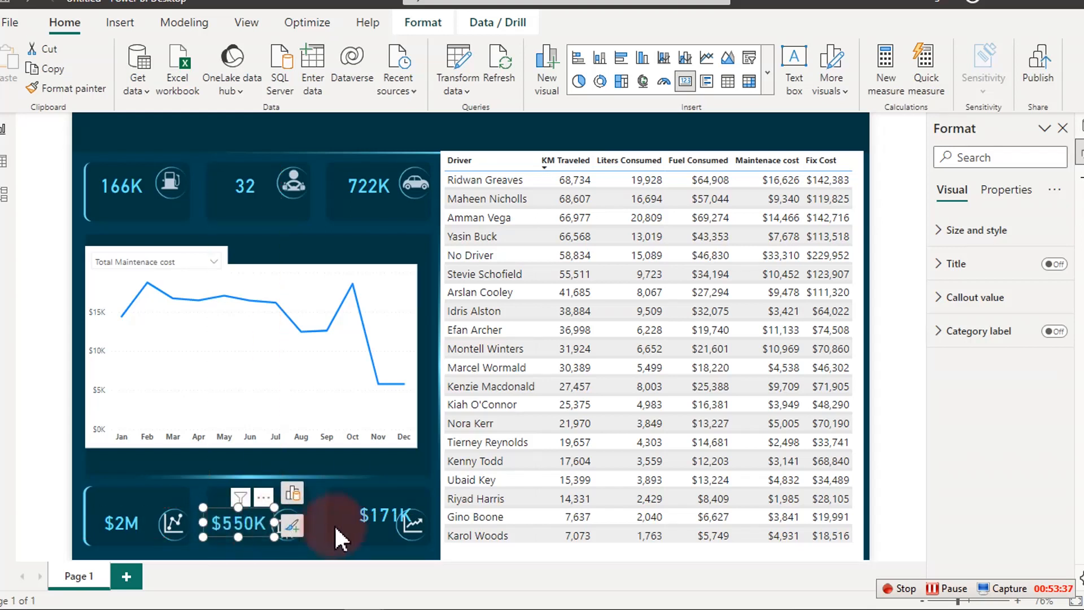
click(363, 514)
drag(386, 484, 353, 520)
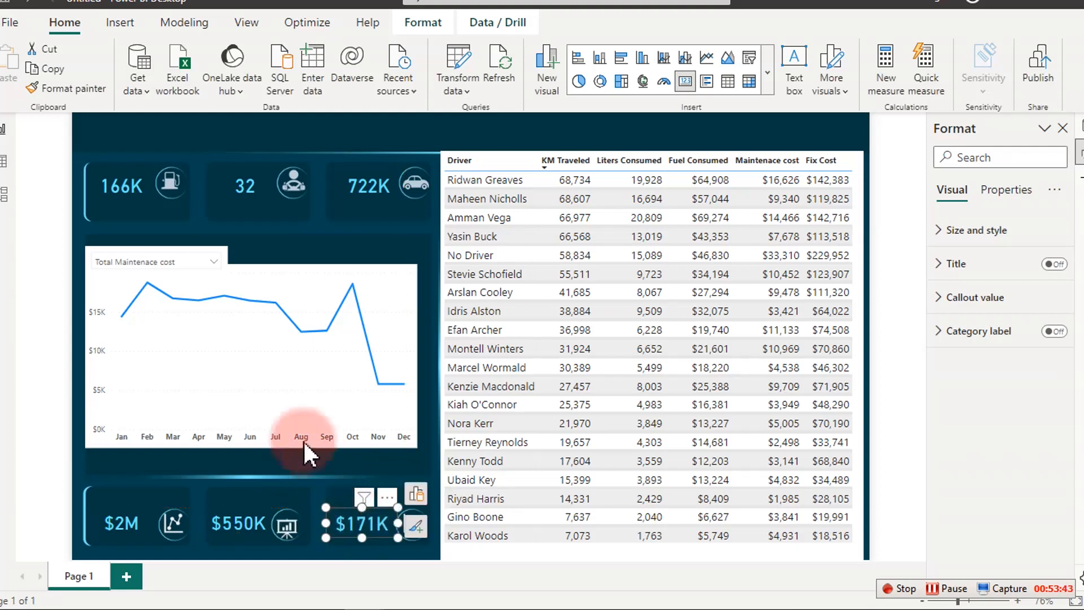
click(257, 237)
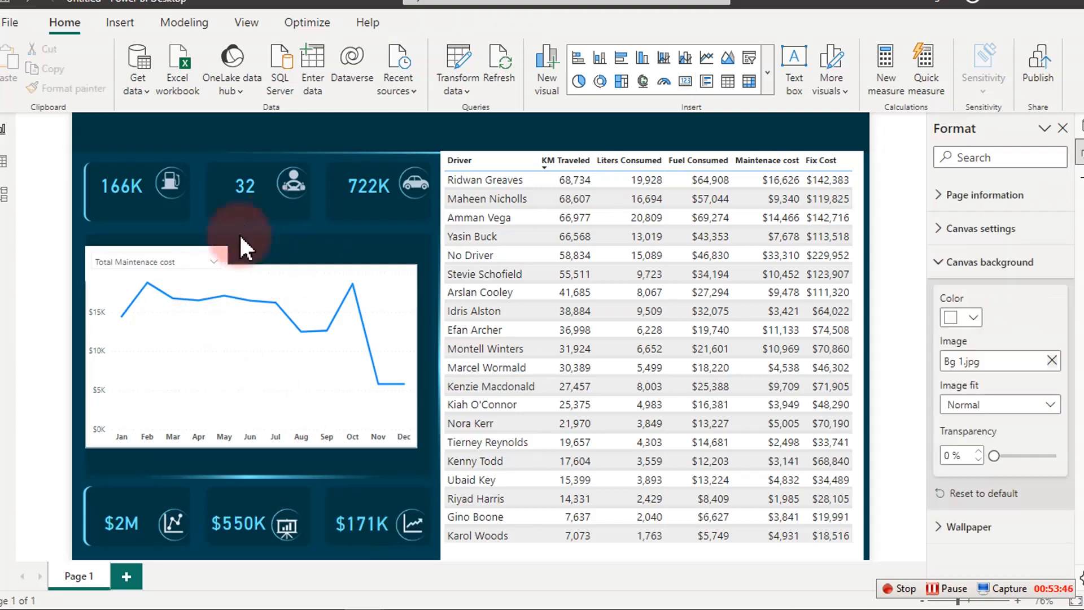
Turn off the background of the monthly line chart.
mouse_move(279, 275)
click(279, 275)
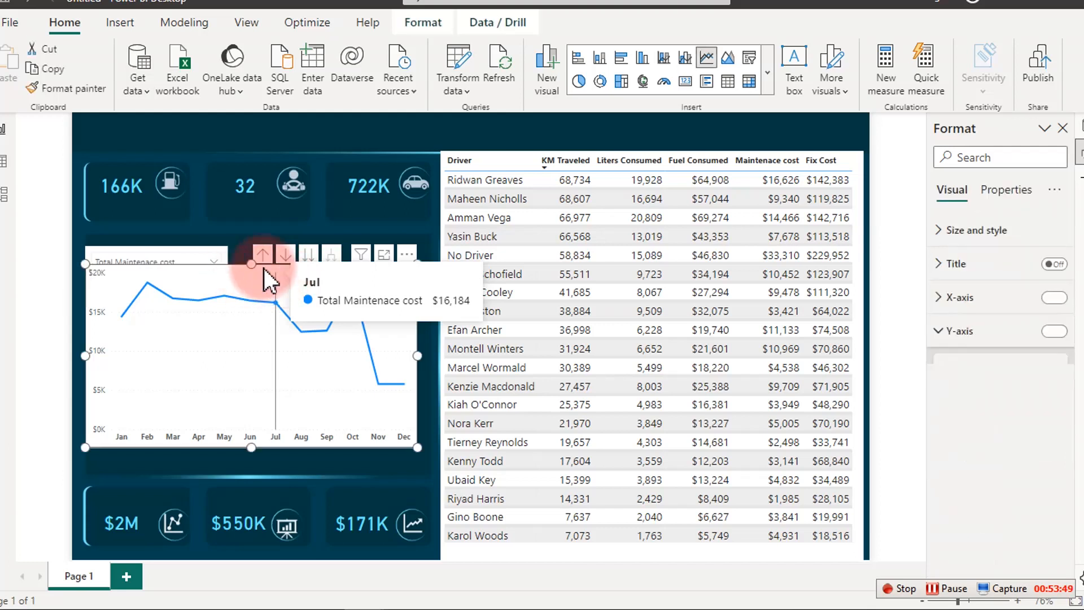
click(980, 231)
click(1048, 542)
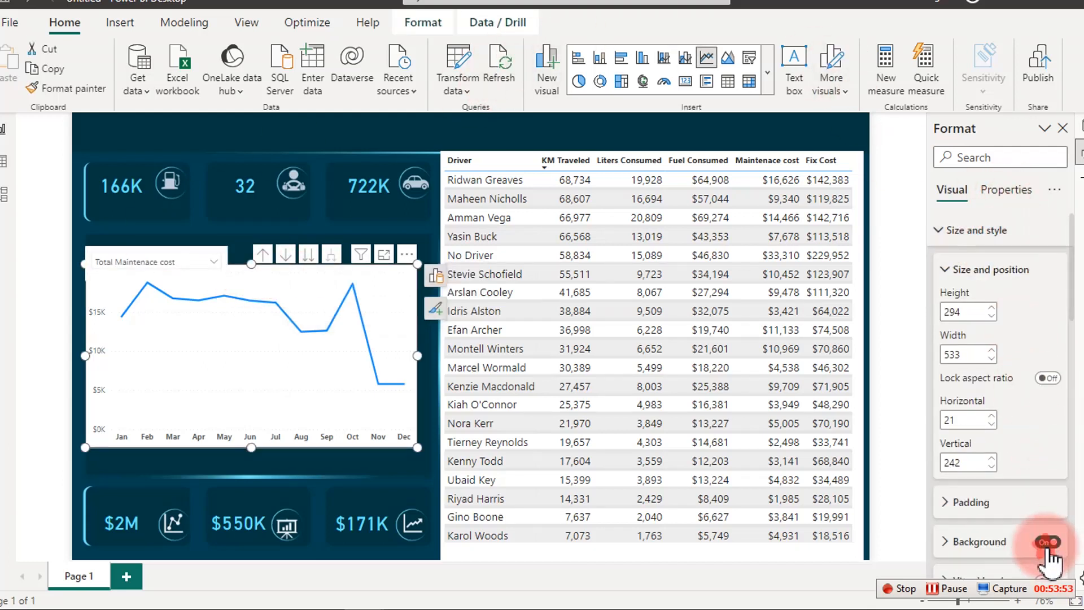
click(266, 264)
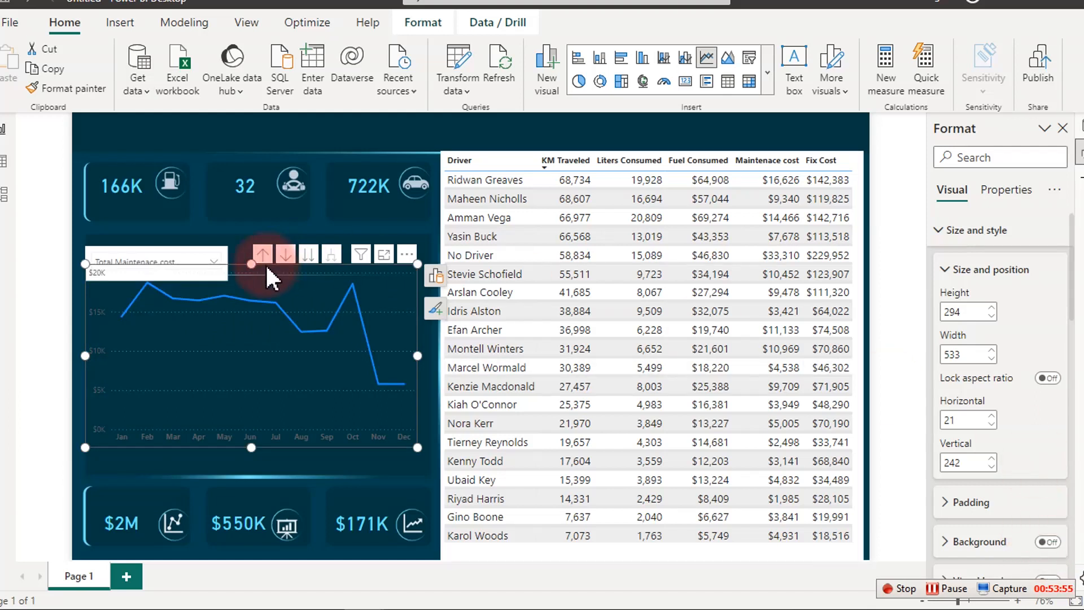
Change the X-axis label colour of the monthly line chart to the lightest grey shade of white.
click(968, 230)
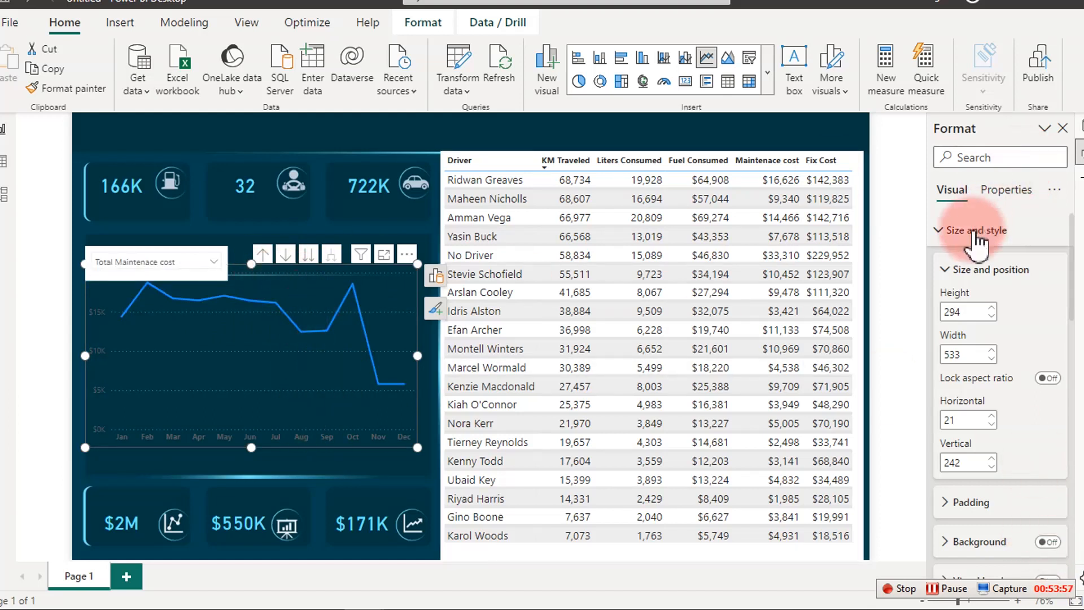
click(982, 332)
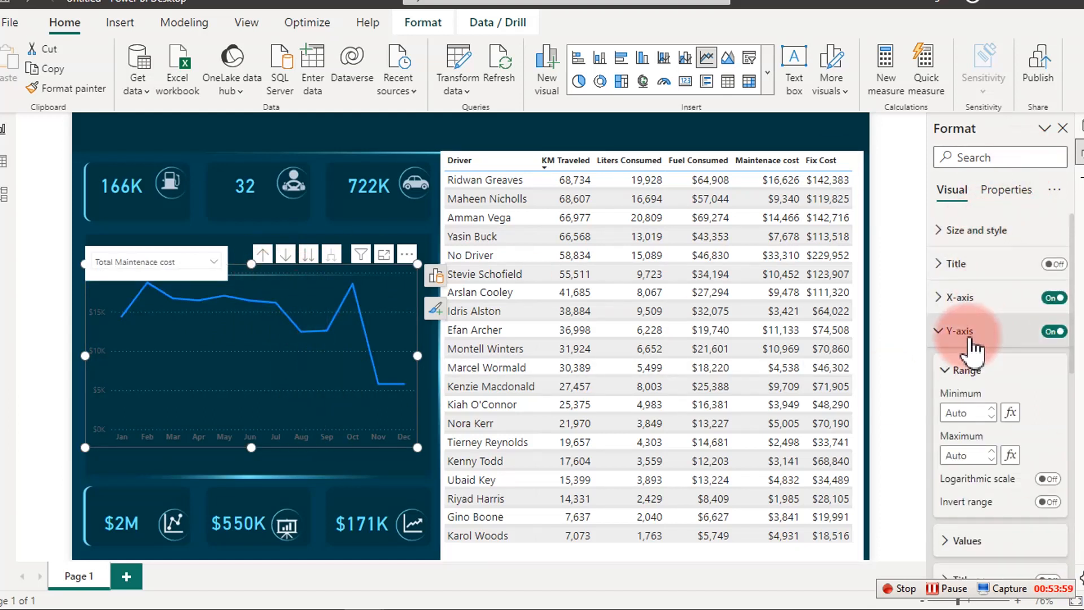
click(969, 337)
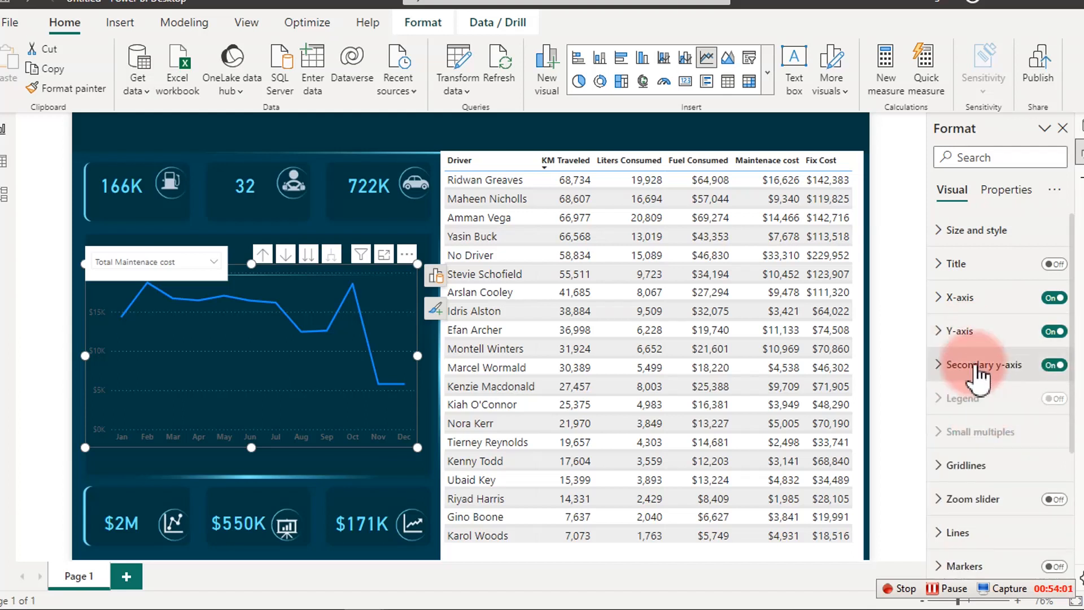
click(959, 311)
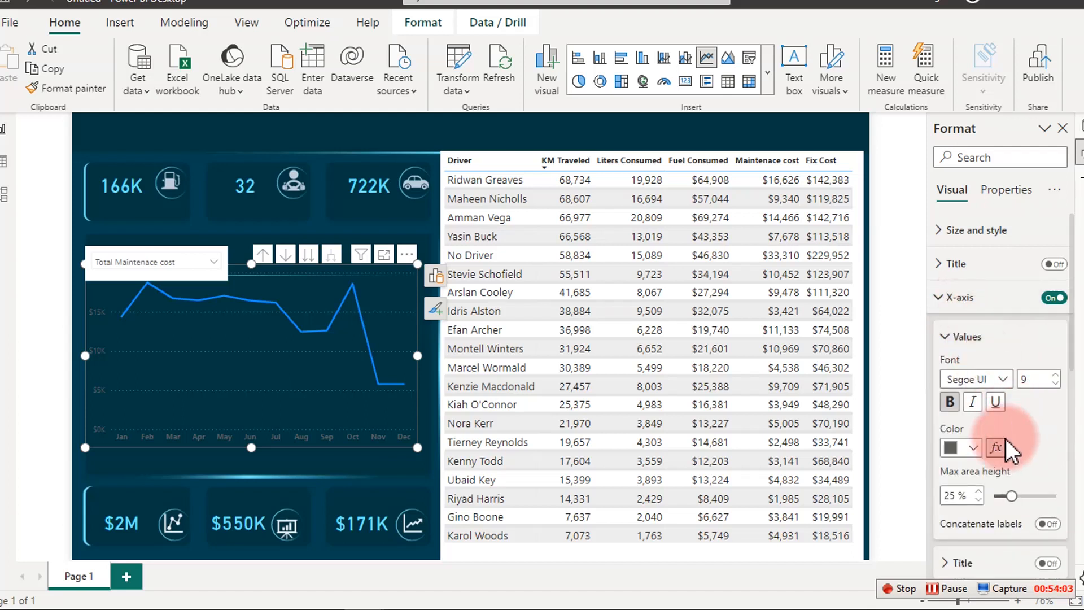
click(973, 452)
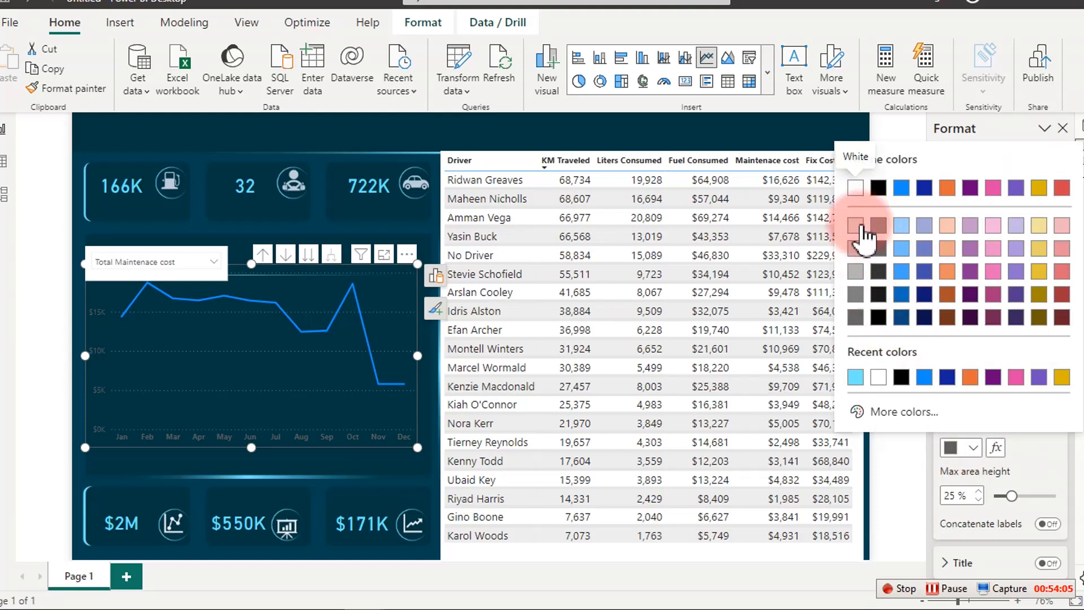
click(857, 227)
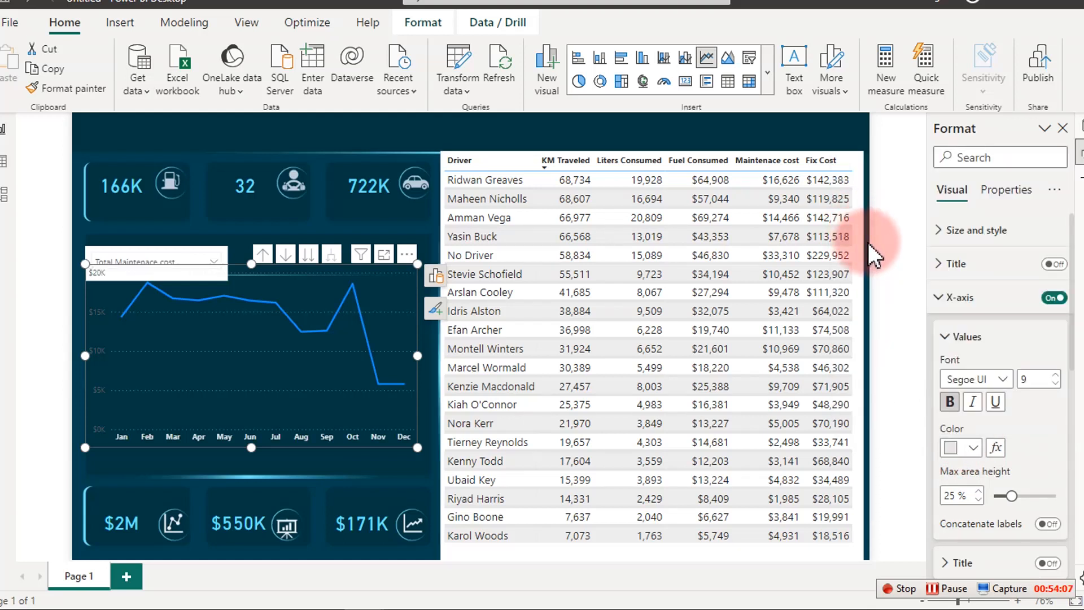
Change the Y-axis value colour of the monthly line chart to a light grey.
click(960, 298)
click(955, 266)
click(955, 265)
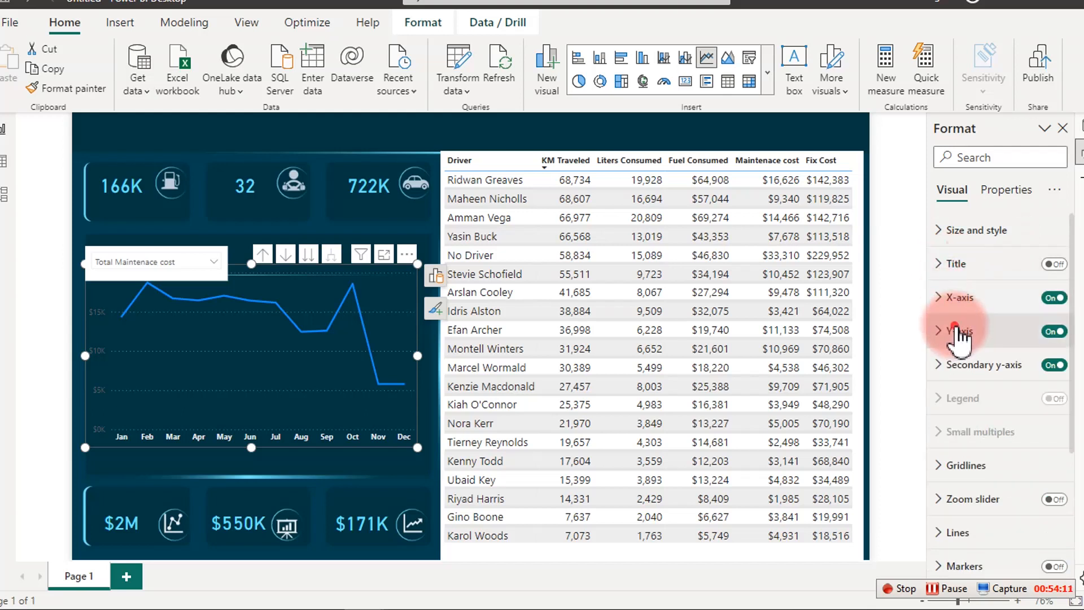
click(958, 333)
scroll(987, 515, down, 3)
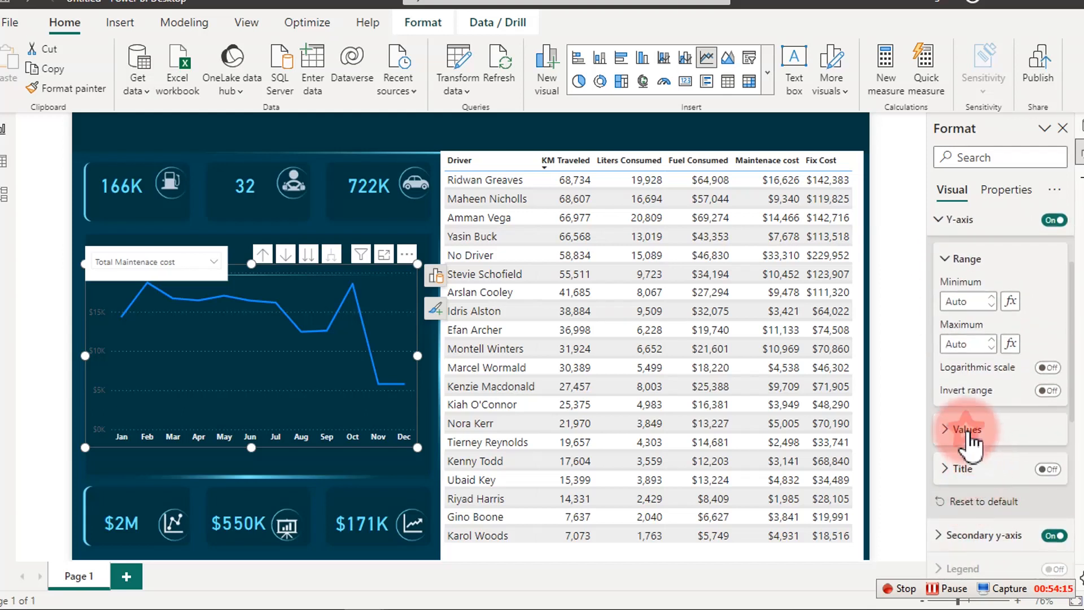
click(971, 432)
scroll(968, 492, down, 2)
click(970, 432)
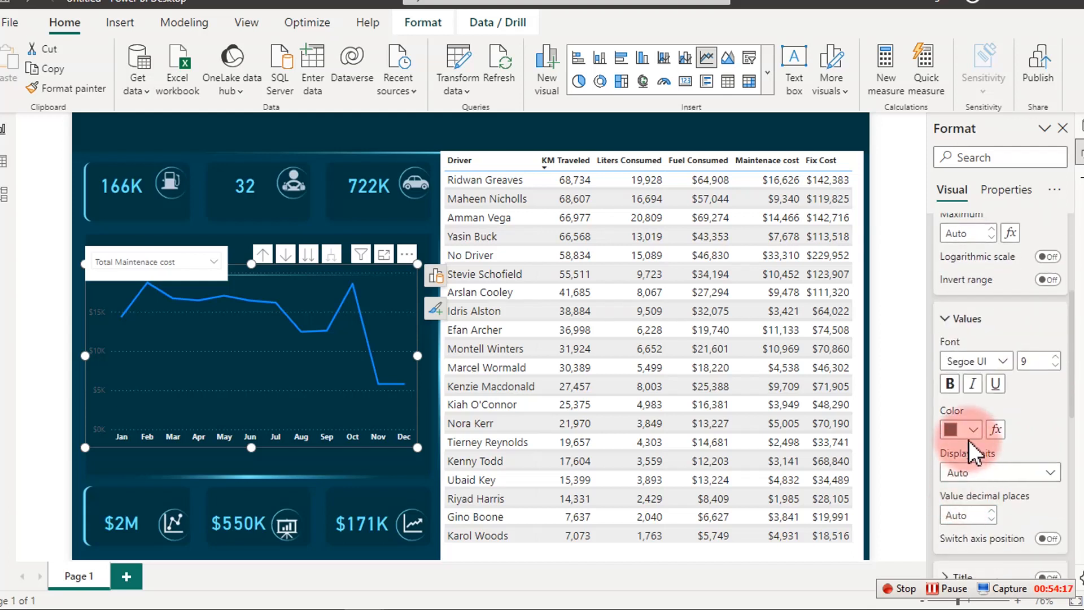
click(971, 430)
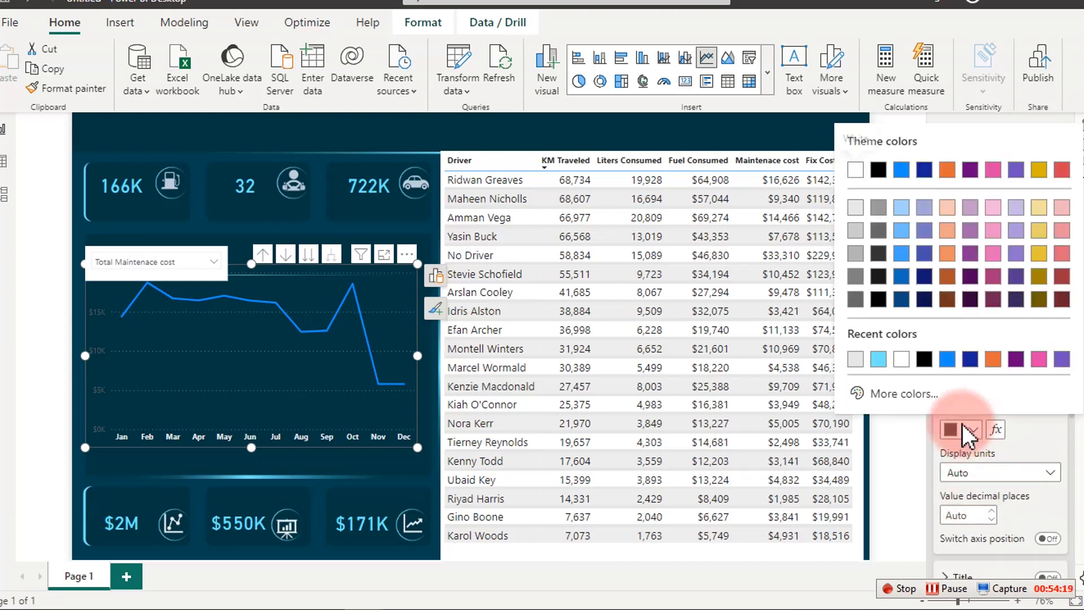
click(855, 233)
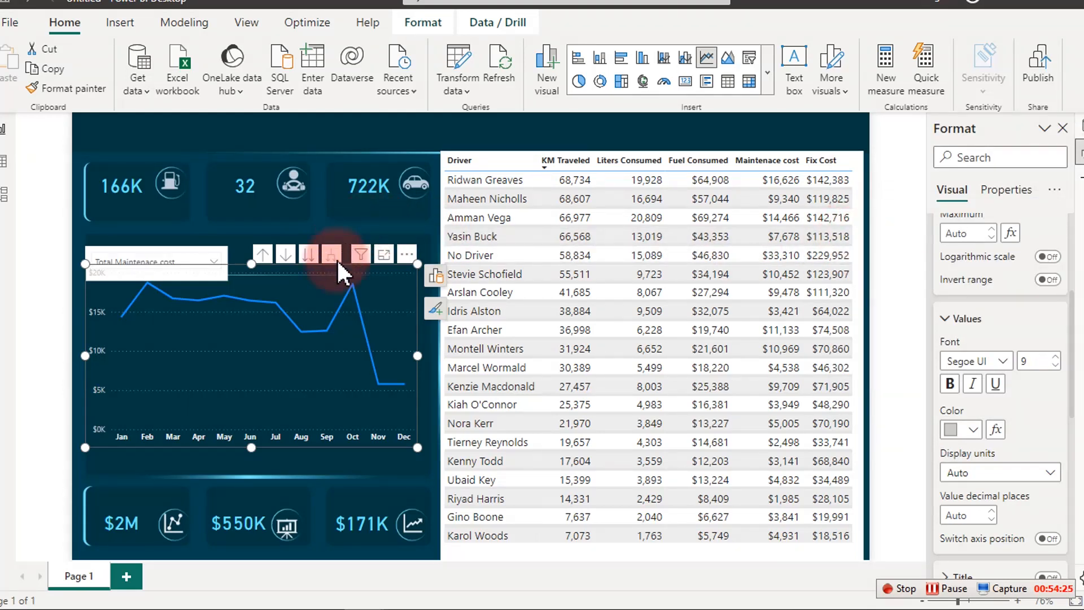
Move the measure dropdown slicer up so it sits just above the line chart.
click(170, 253)
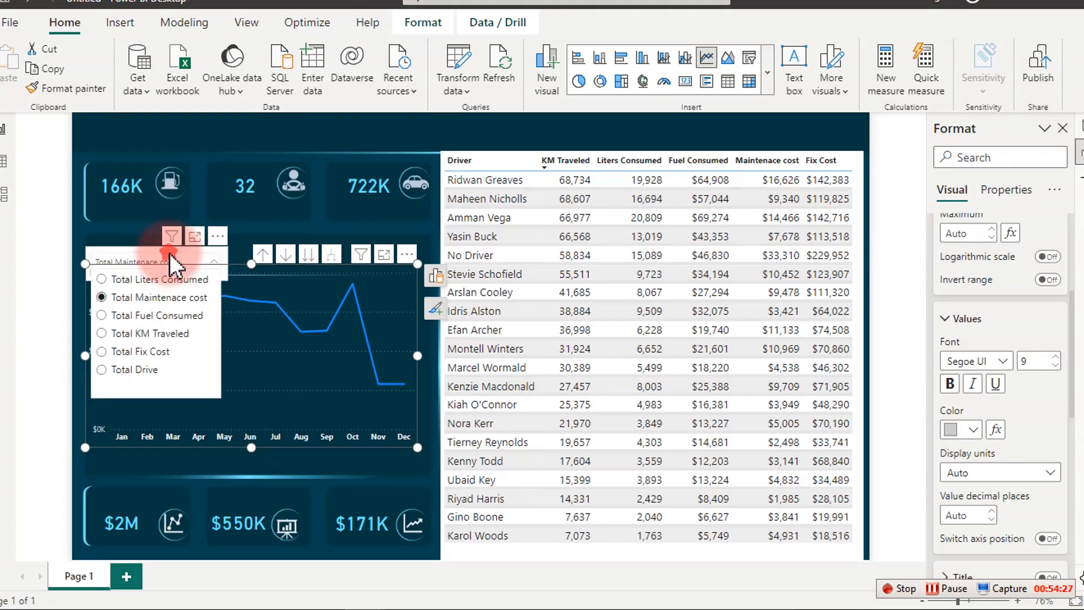
click(198, 260)
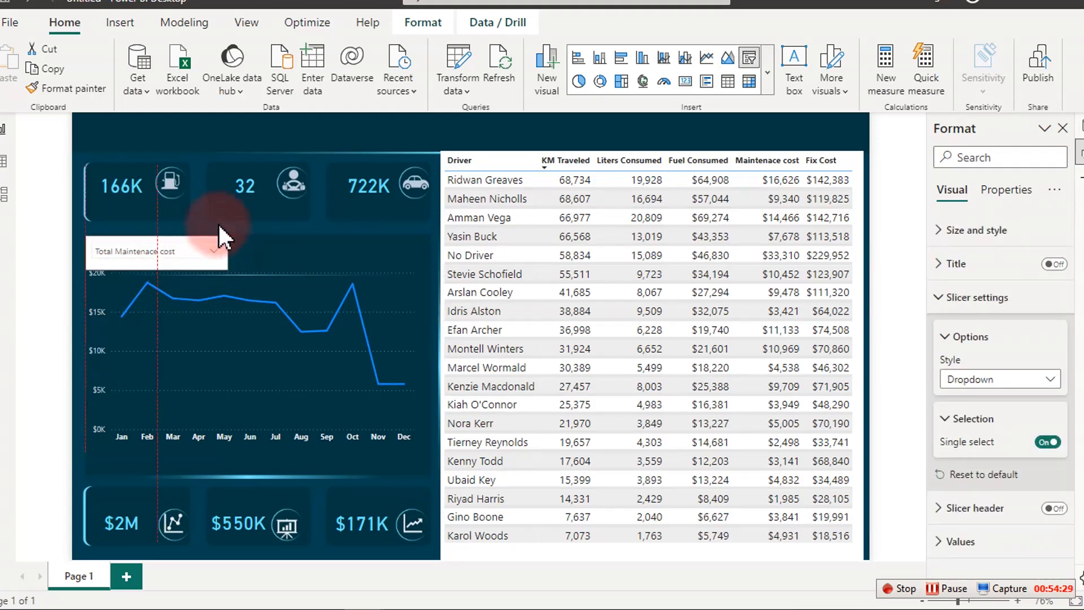
drag(232, 215, 225, 215)
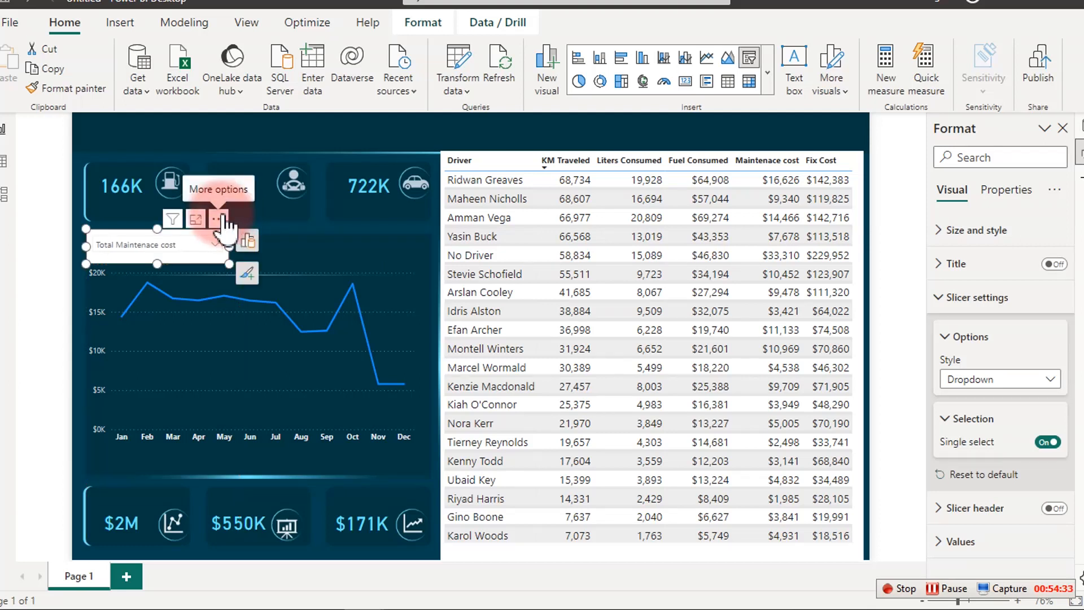
Set the font colour of the measure slicer's values to the lightest grey.
click(975, 305)
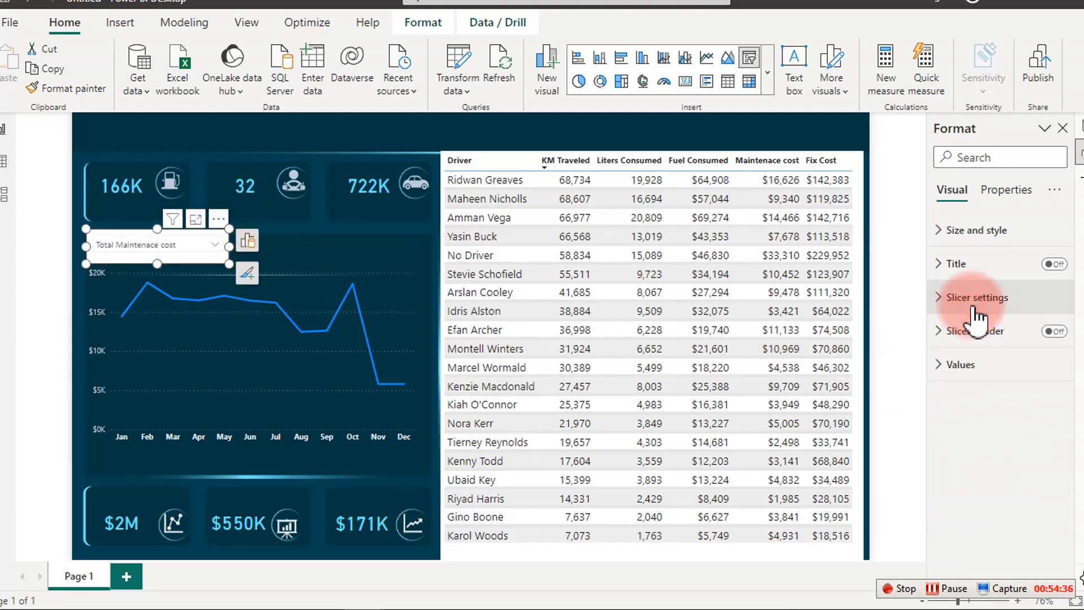
click(963, 366)
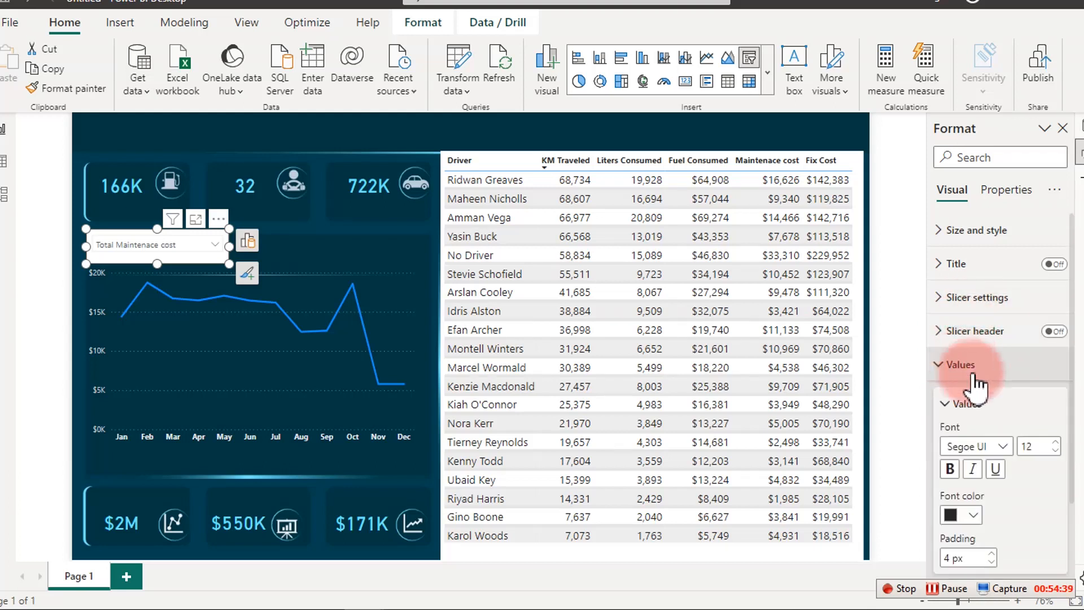
scroll(1032, 458, down, 3)
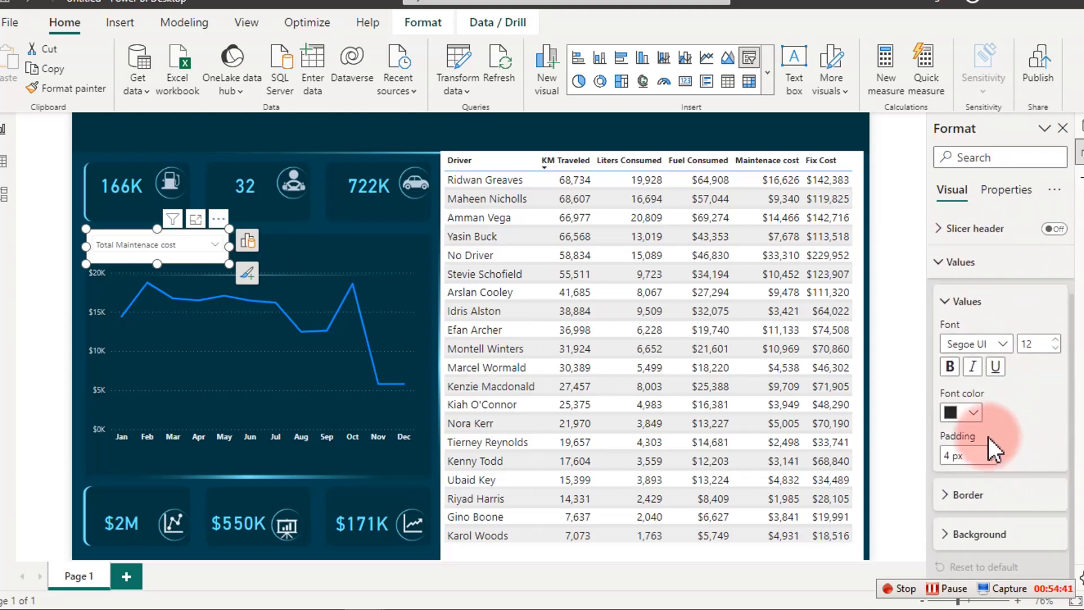
click(975, 421)
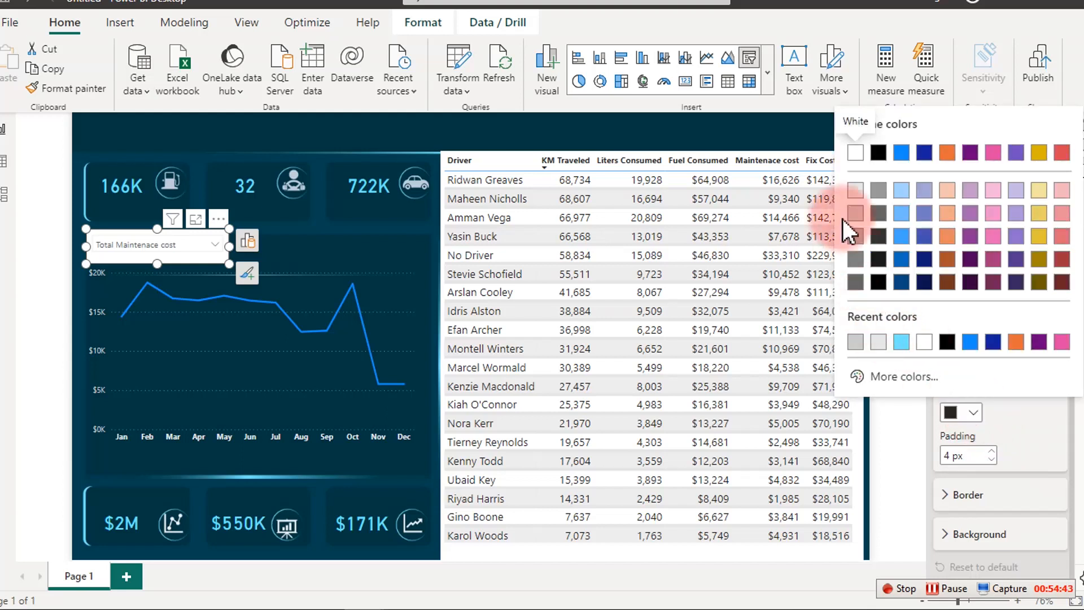
click(856, 192)
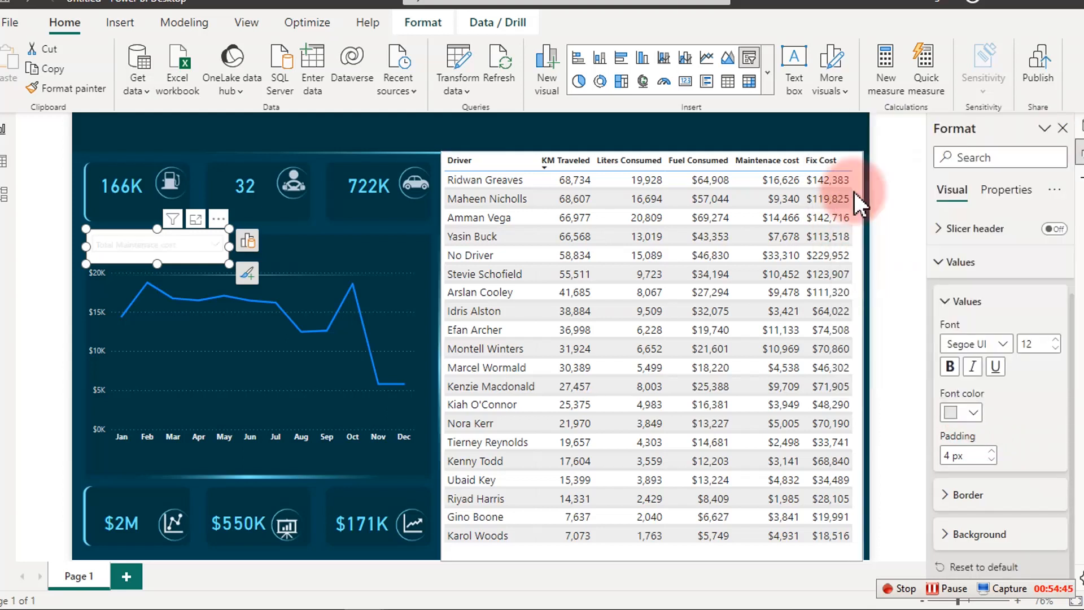
Turn off the background of the measure slicer.
click(967, 298)
click(977, 230)
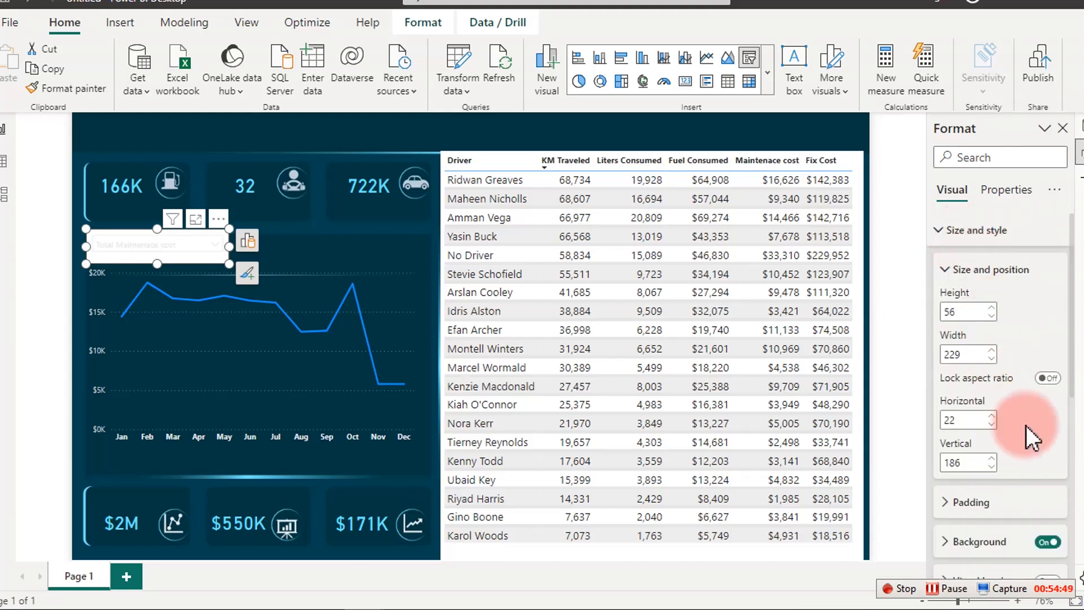
click(1048, 542)
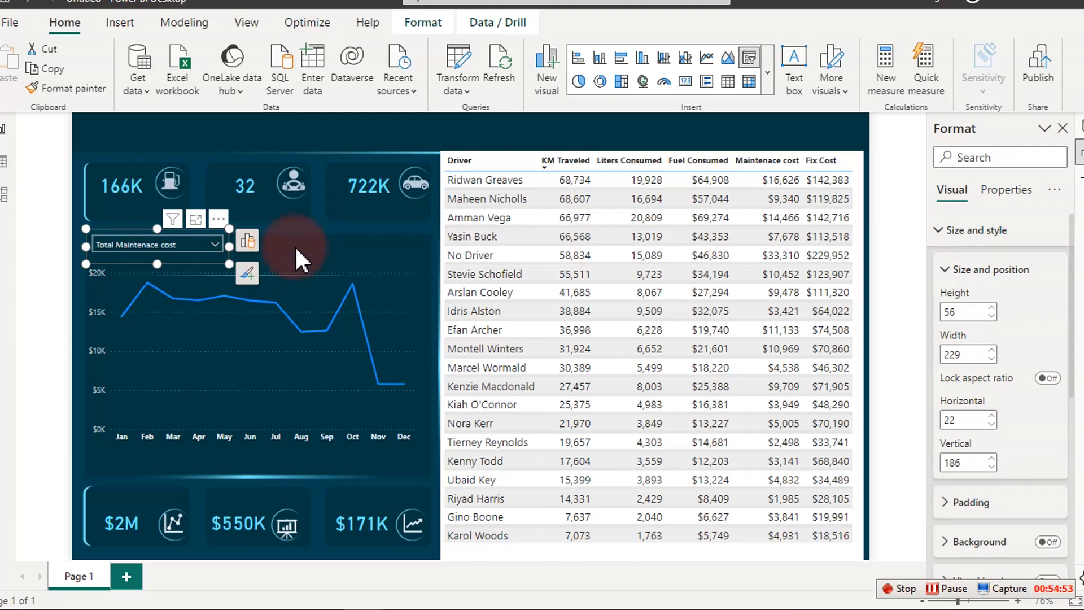
Recolour the monthly chart's line to the recently used light blue and set its line type to Smooth.
click(419, 289)
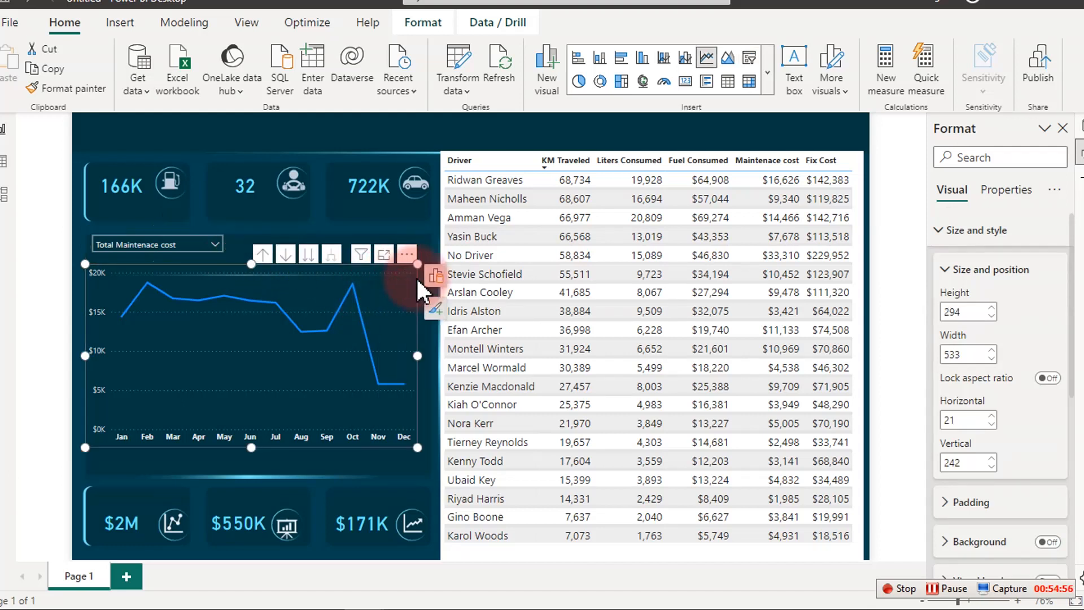
click(952, 240)
click(964, 337)
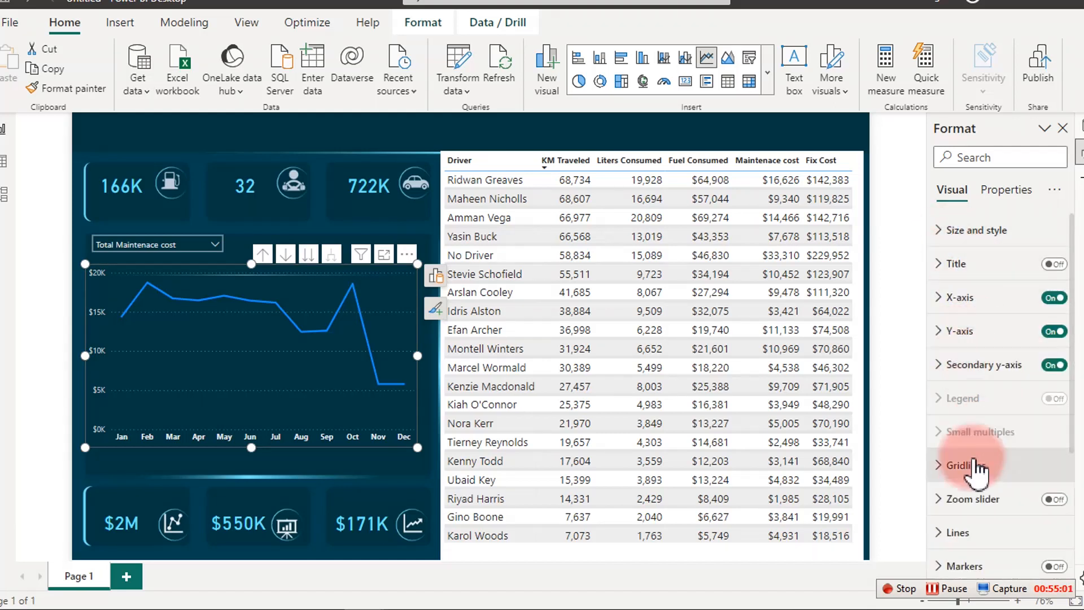
click(960, 533)
scroll(977, 534, down, 3)
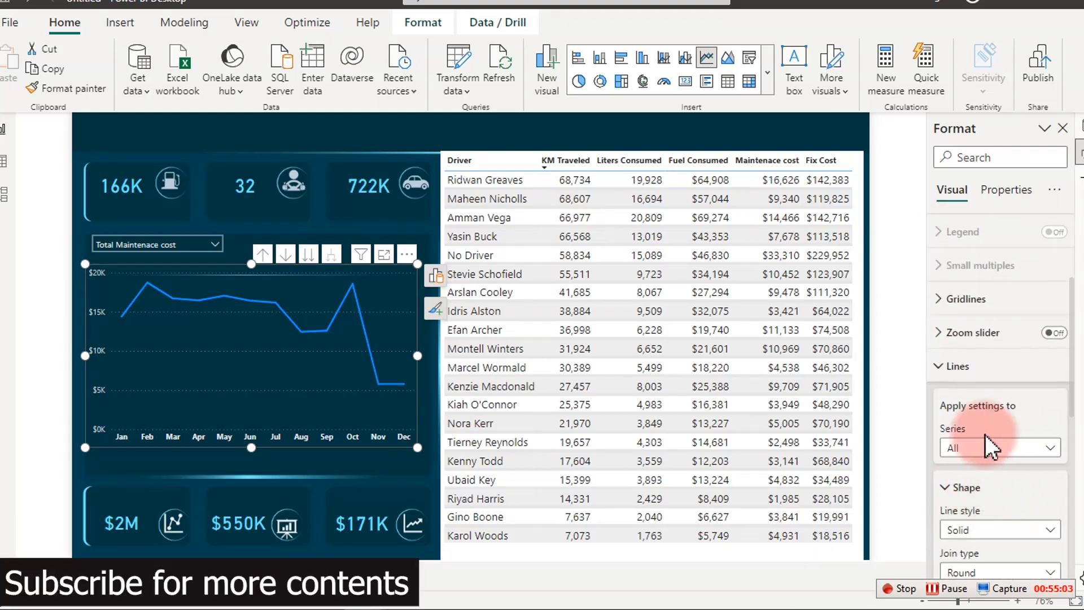
scroll(992, 446, down, 2)
scroll(981, 457, down, 1)
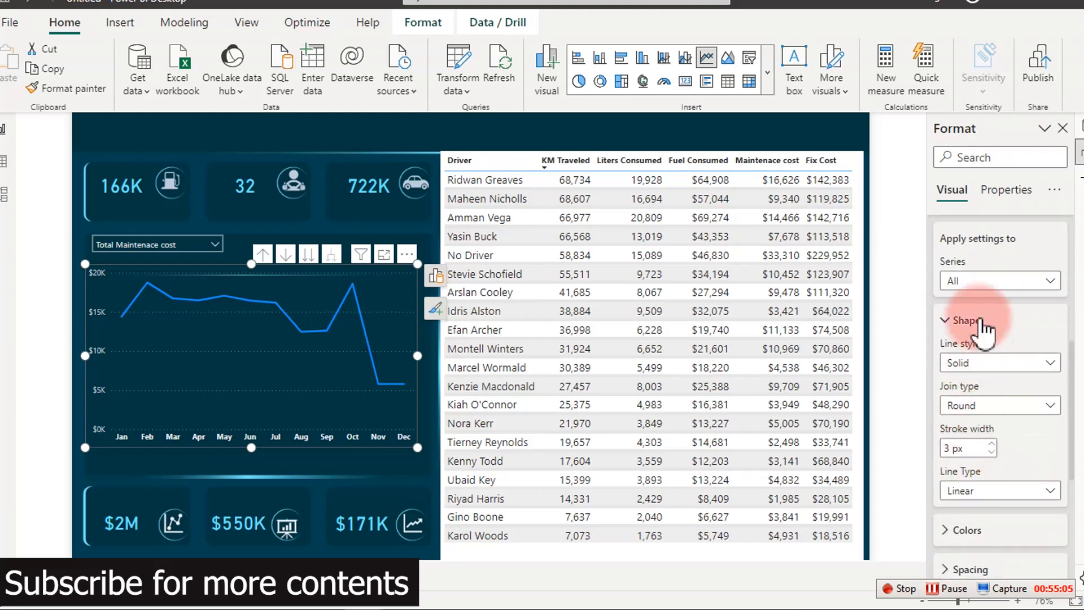
click(966, 531)
scroll(980, 484, down, 2)
click(959, 403)
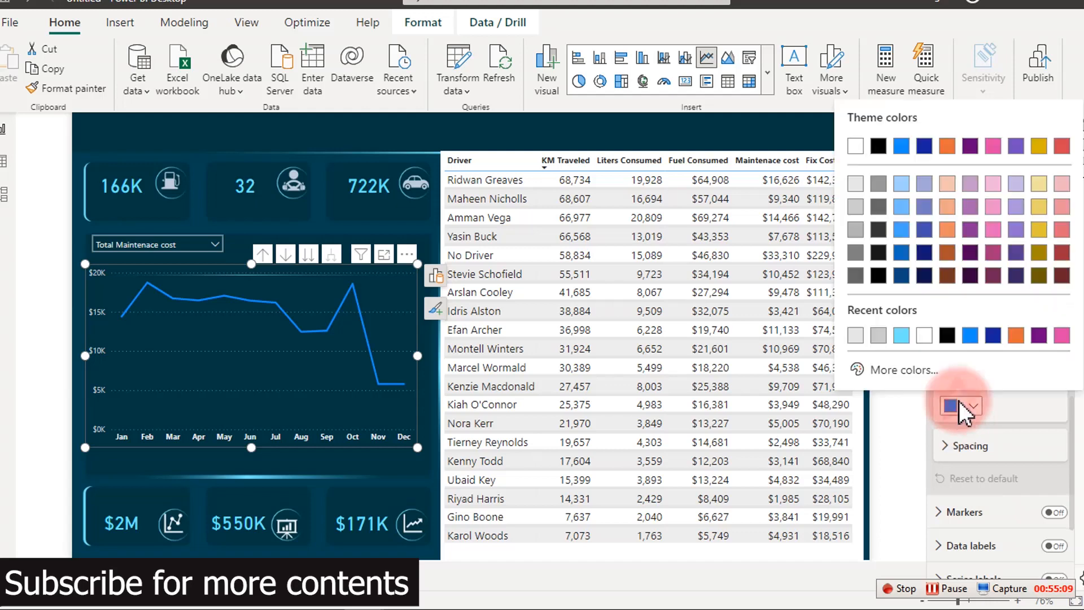
click(906, 337)
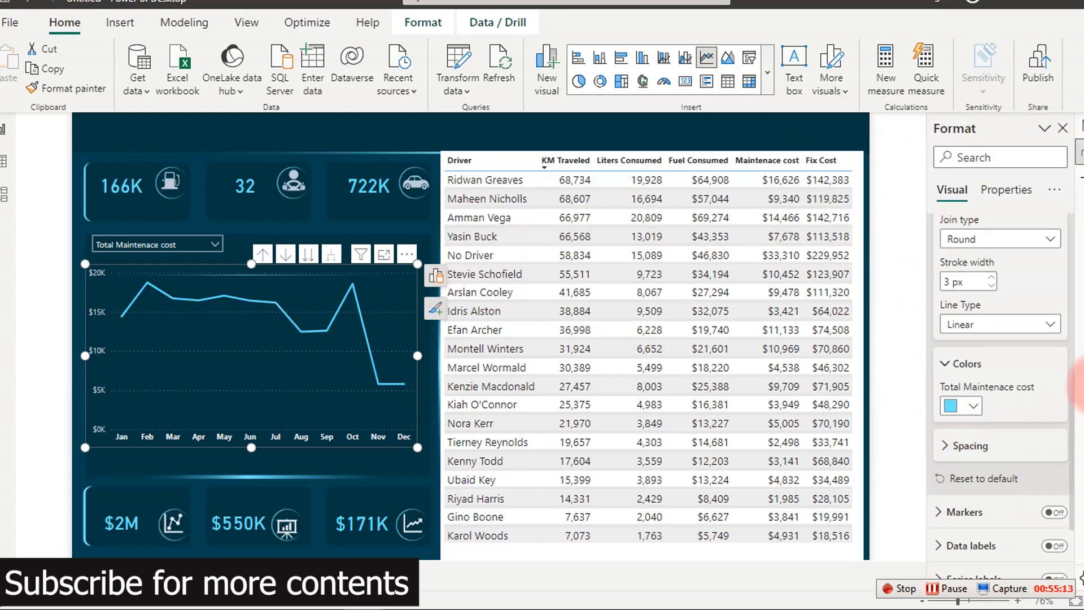
click(996, 326)
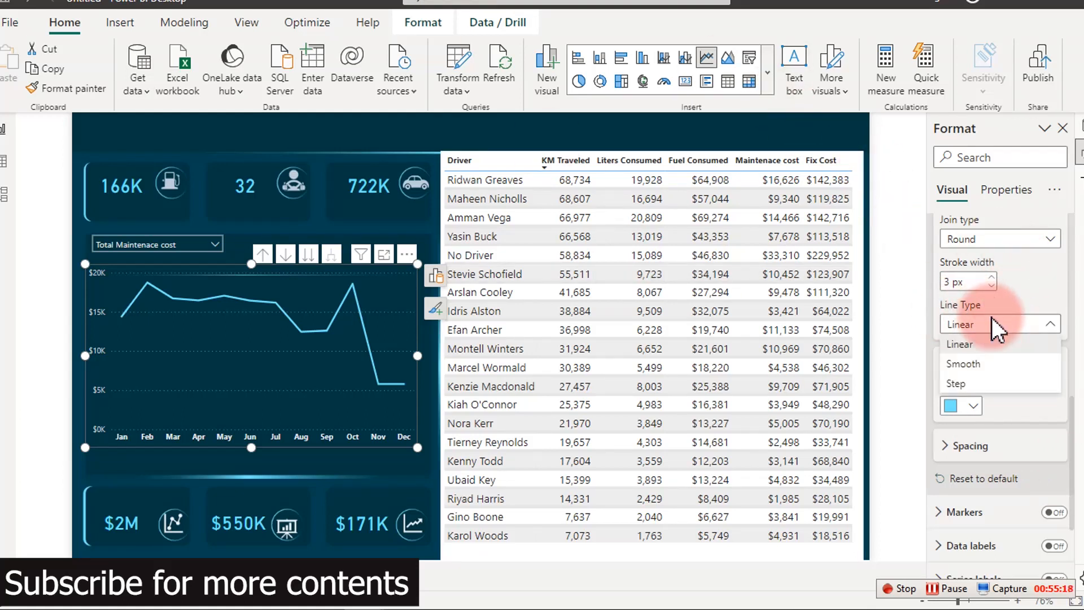
click(977, 364)
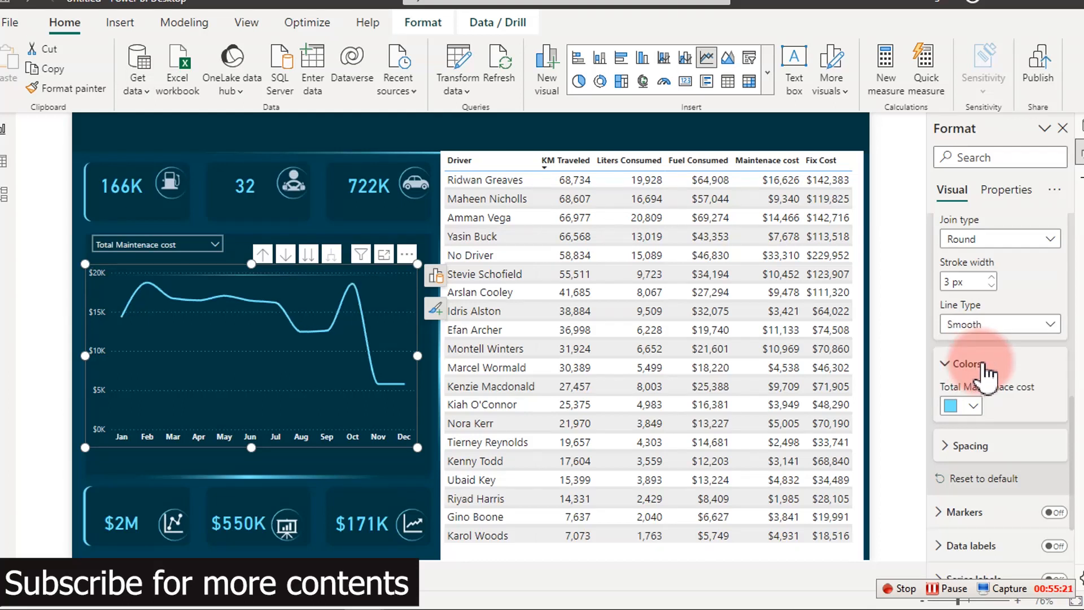
Check how the measure slicer's expanded option list looks, and leave nothing selected on the canvas.
click(212, 247)
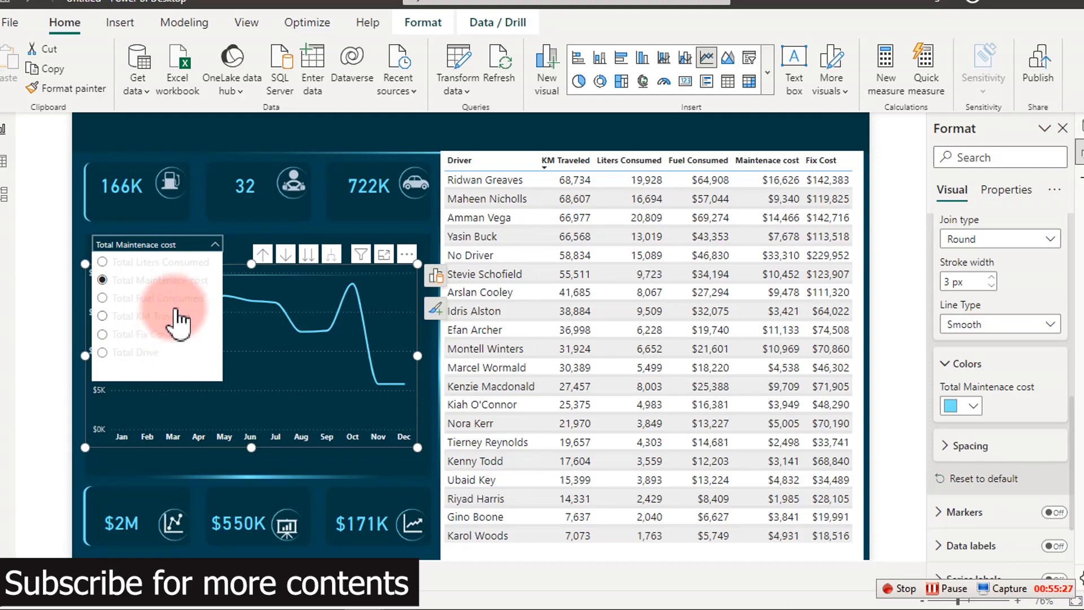
click(450, 128)
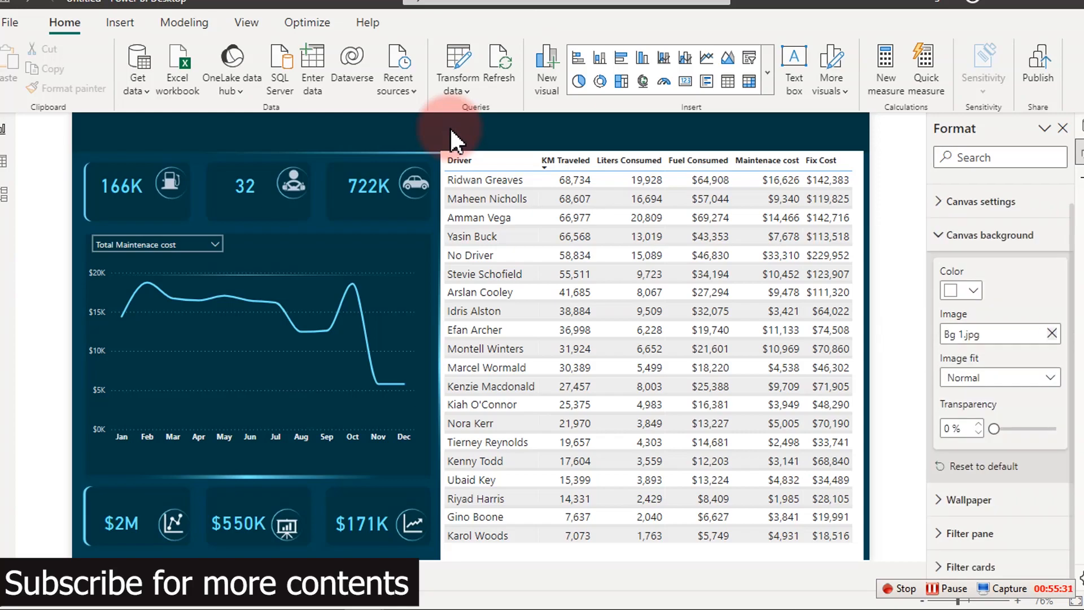
Switch to PowerPoint and copy the hex code #003542 from the fill colour of the selected chart panel shape.
key(alt+Tab)
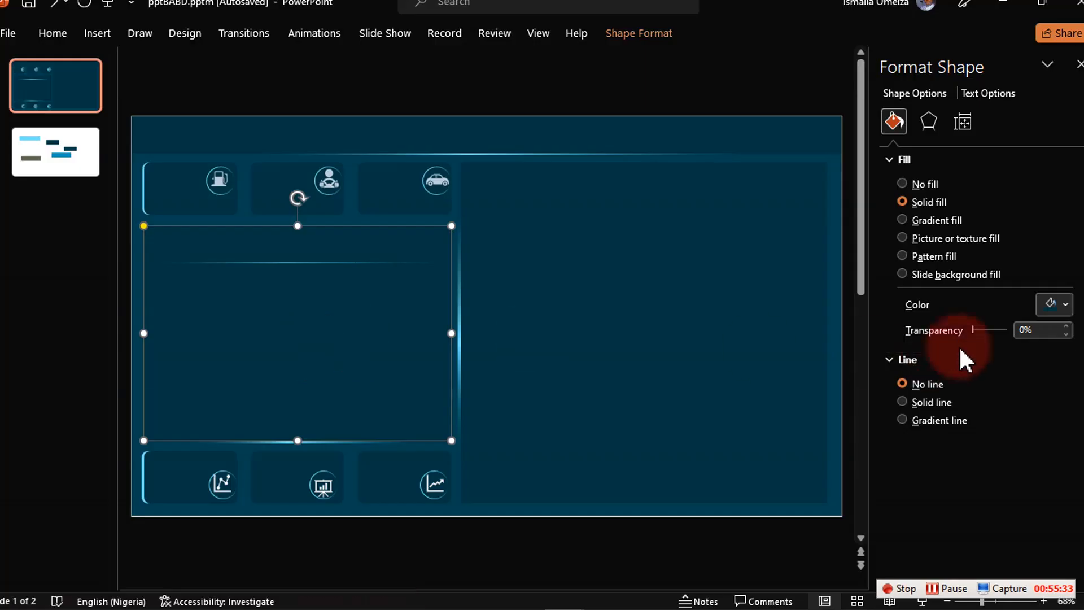
click(1054, 305)
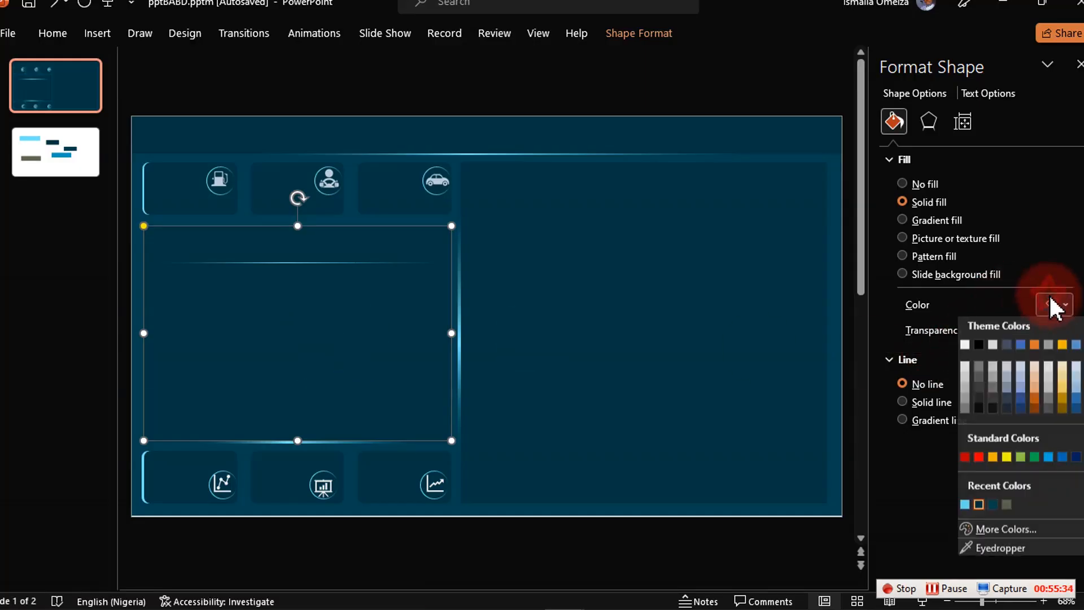
click(1005, 530)
click(356, 487)
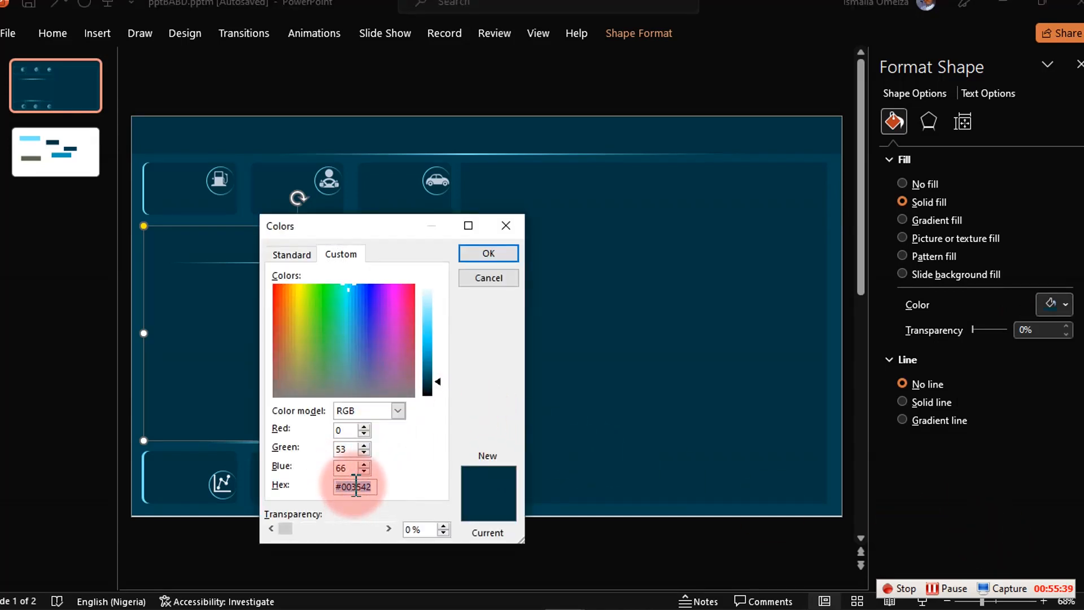
click(509, 256)
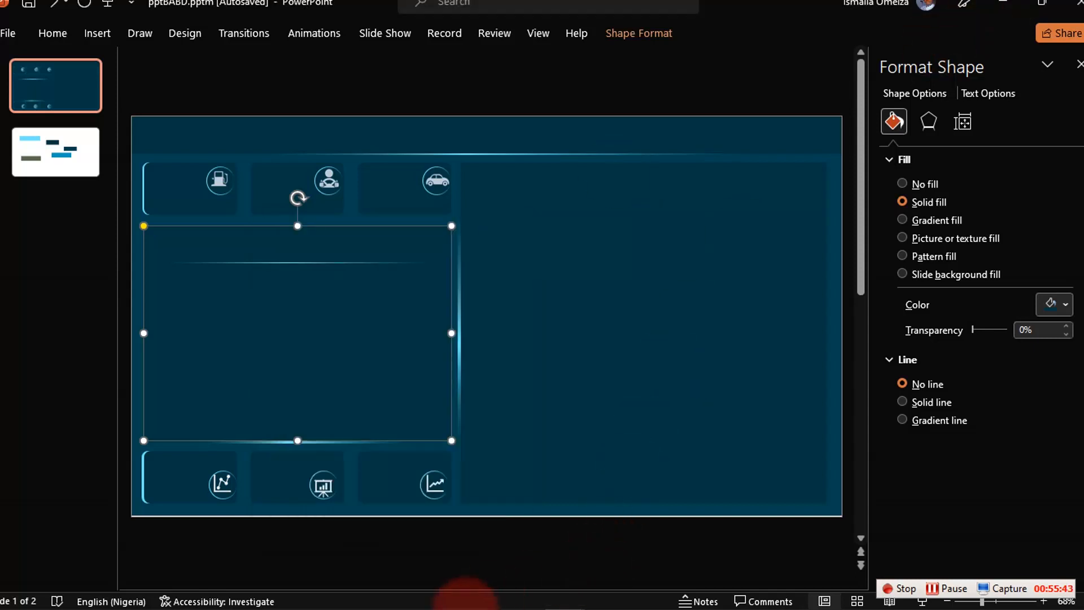
Switch to the untitled Power BI report and set the measure slicer's values background colour to #003542.
mouse_move(450, 596)
mouse_move(370, 598)
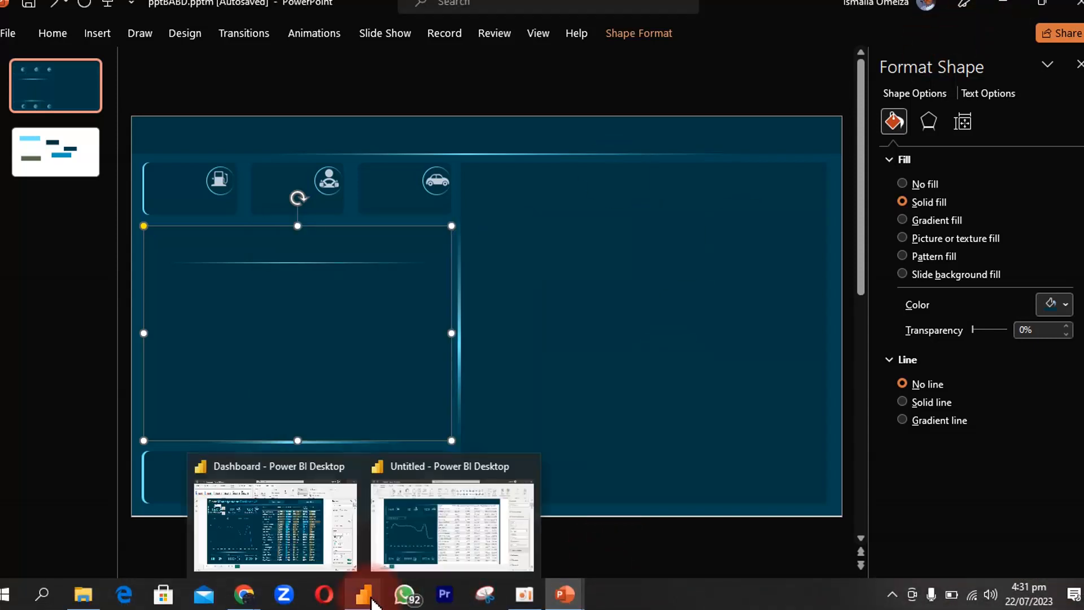
click(425, 541)
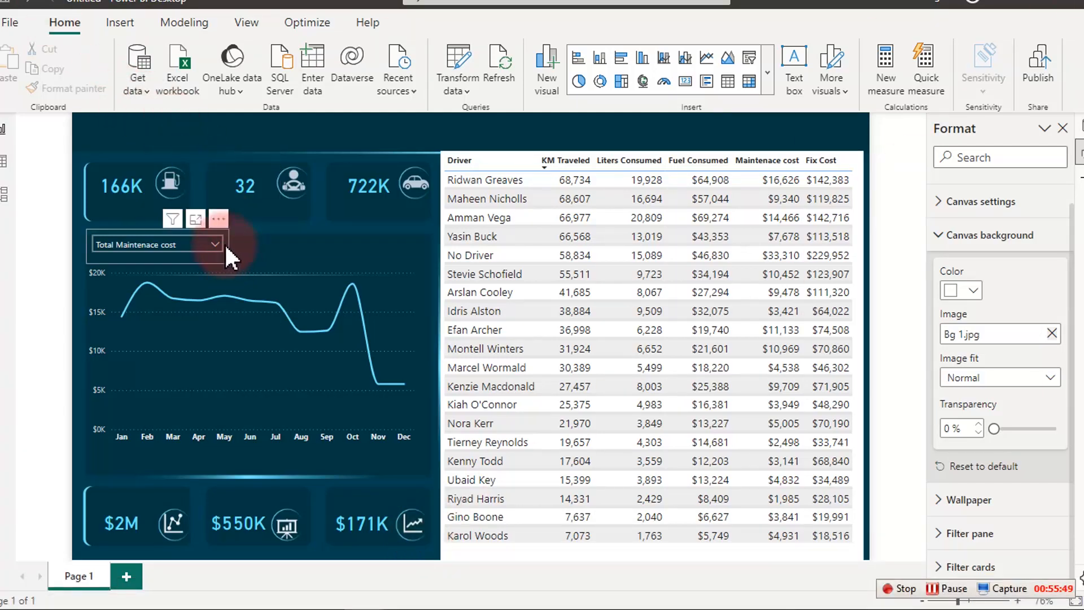
click(200, 259)
click(960, 368)
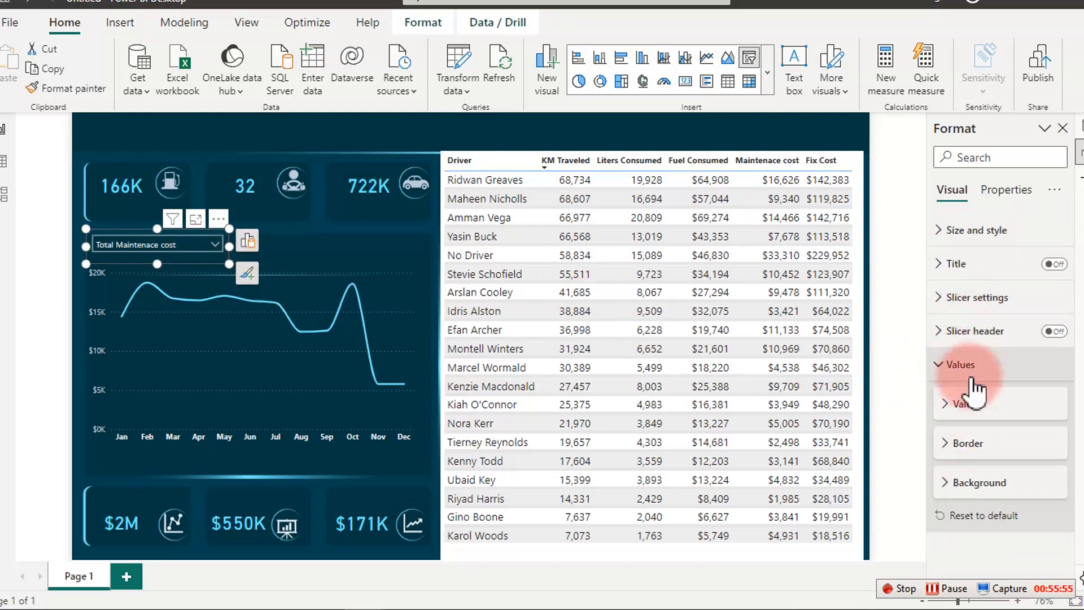
click(968, 492)
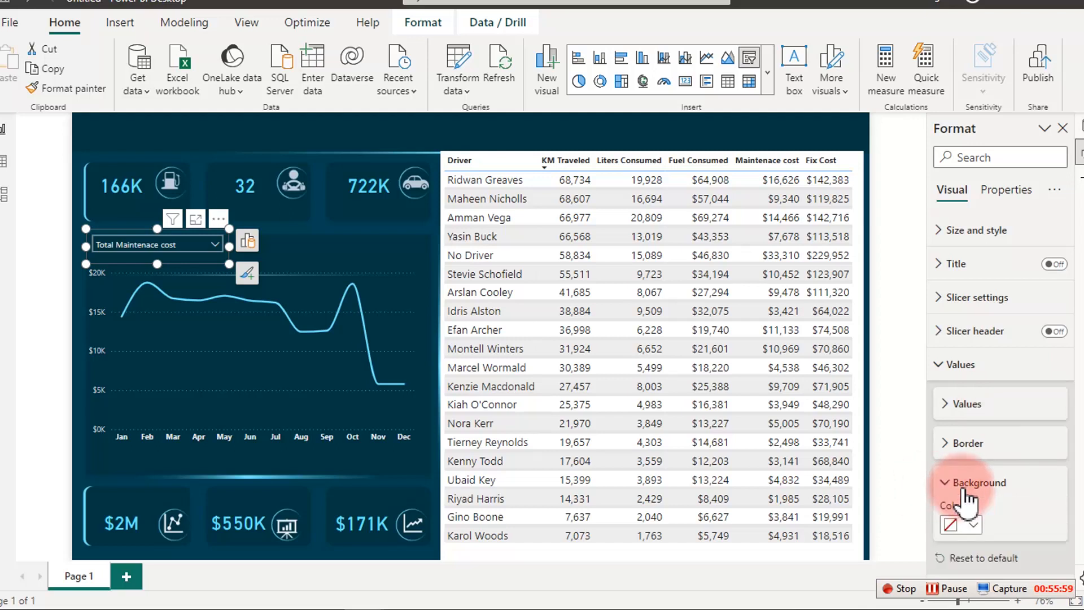
click(963, 526)
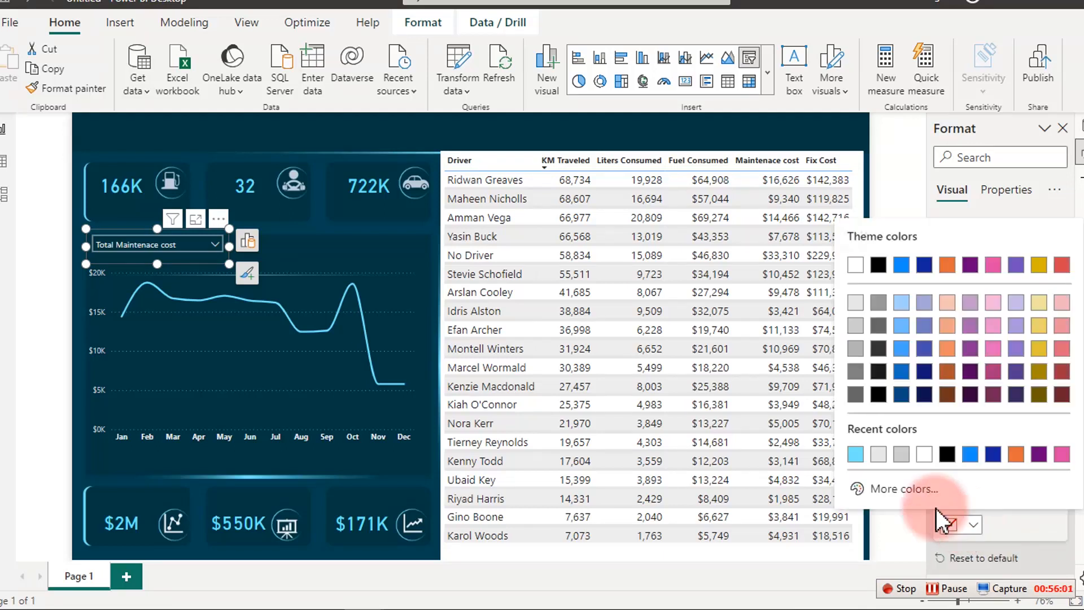
click(896, 487)
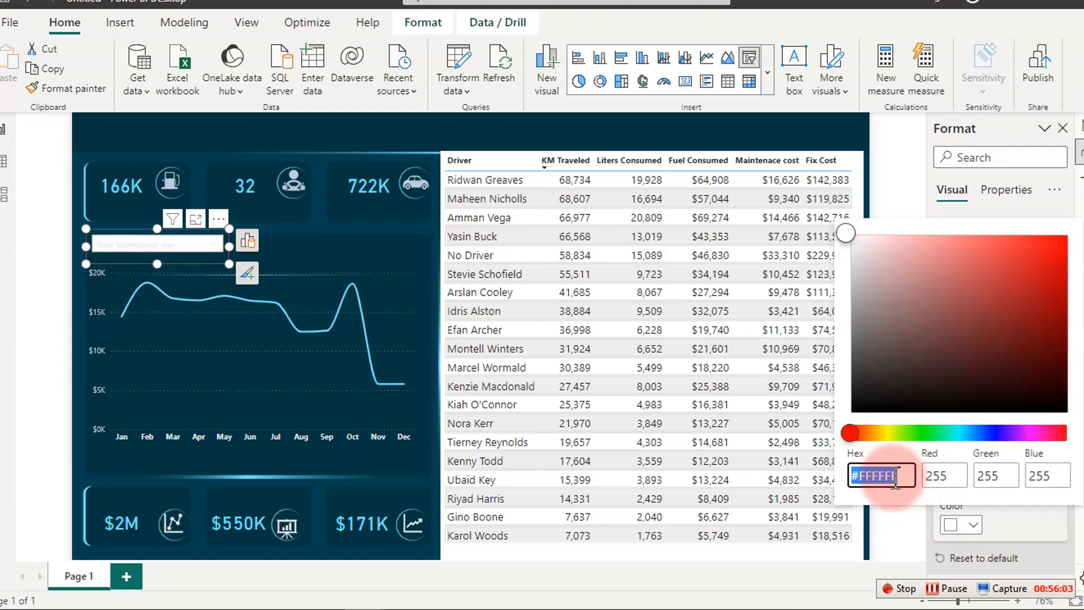
text(#003542)
click(1021, 515)
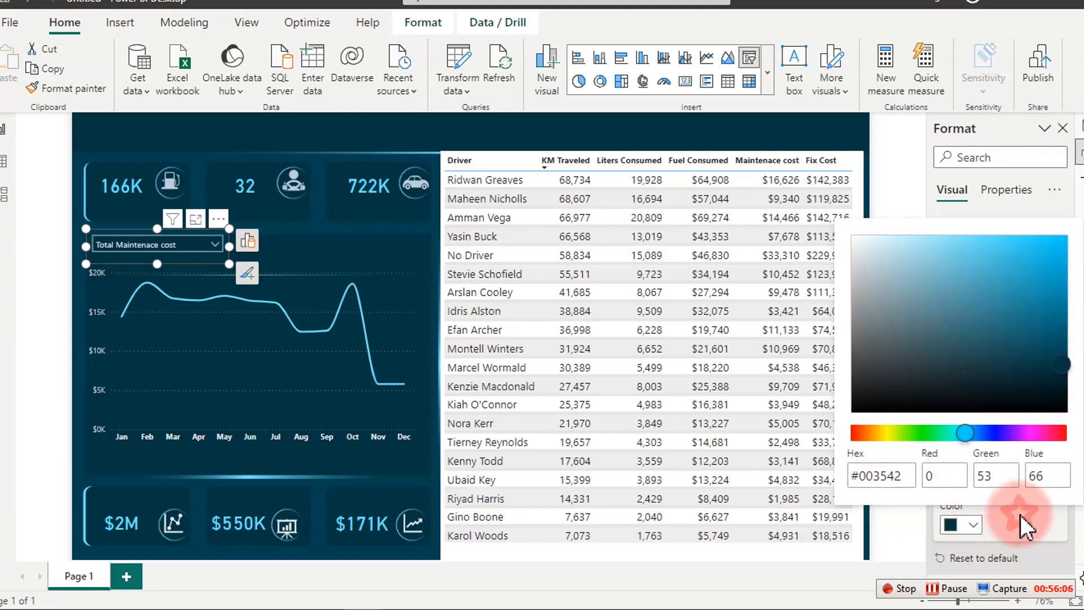
click(1052, 211)
Choose Total KM Traveled in the measure slicer and move the slicer slightly down within the chart panel.
click(213, 245)
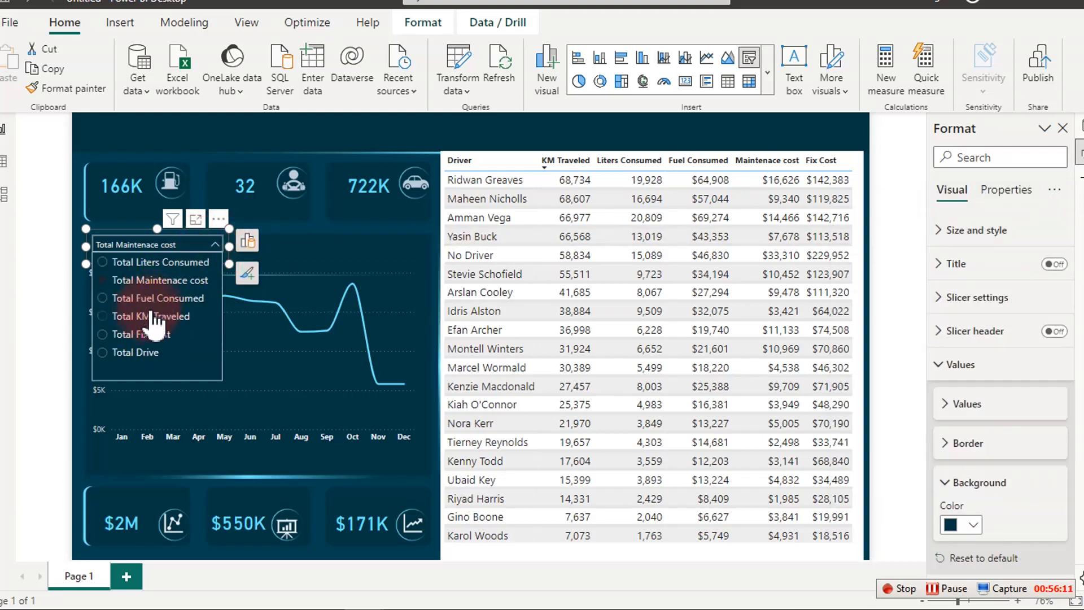
click(143, 316)
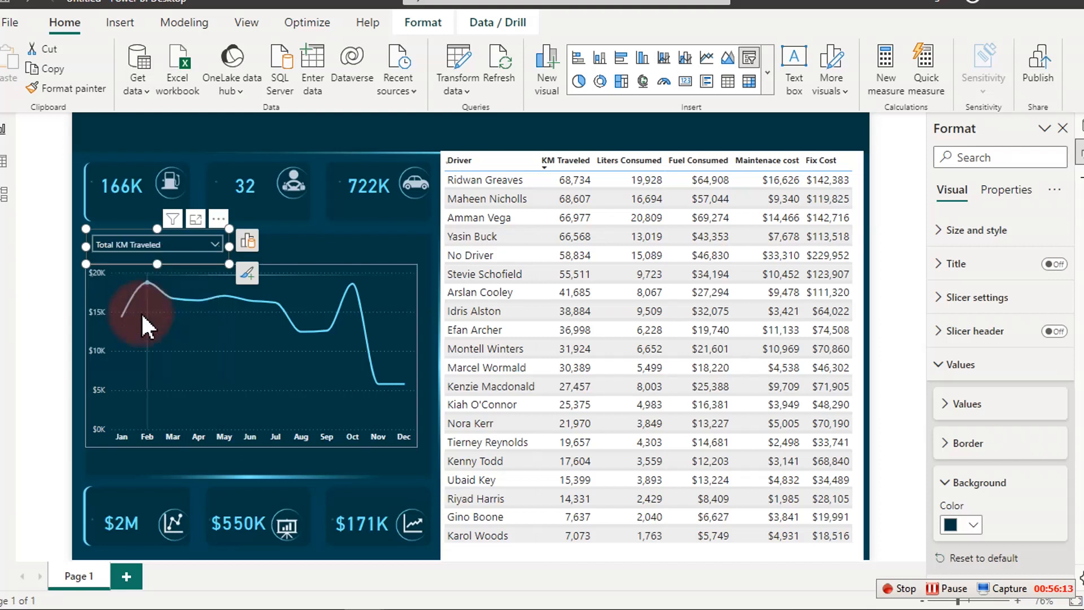
click(401, 228)
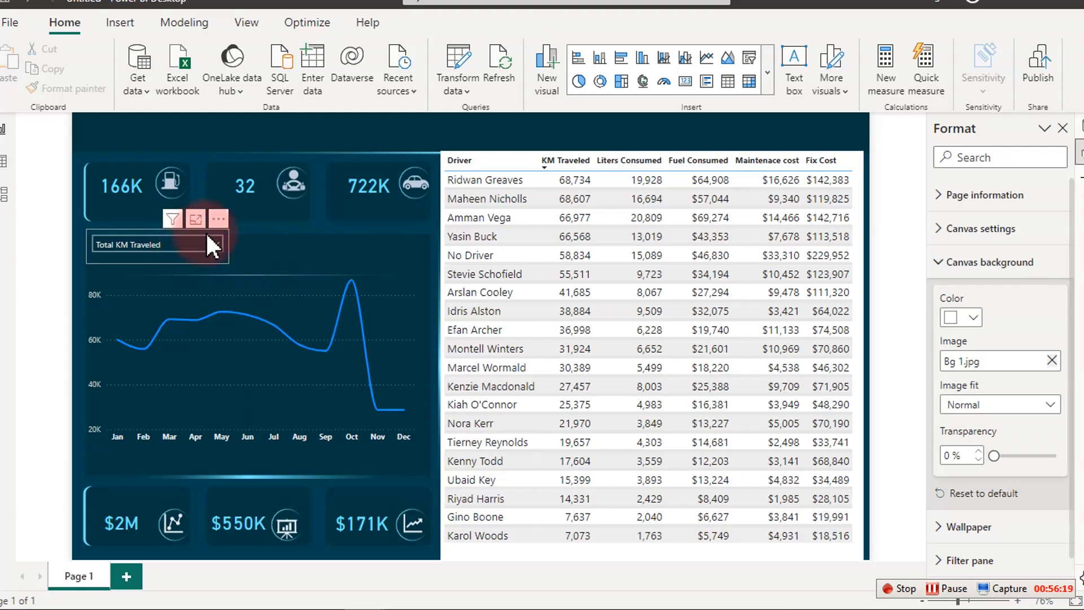
mouse_move(213, 220)
mouse_down()
mouse_move(210, 241)
mouse_move(211, 226)
mouse_up()
click(298, 243)
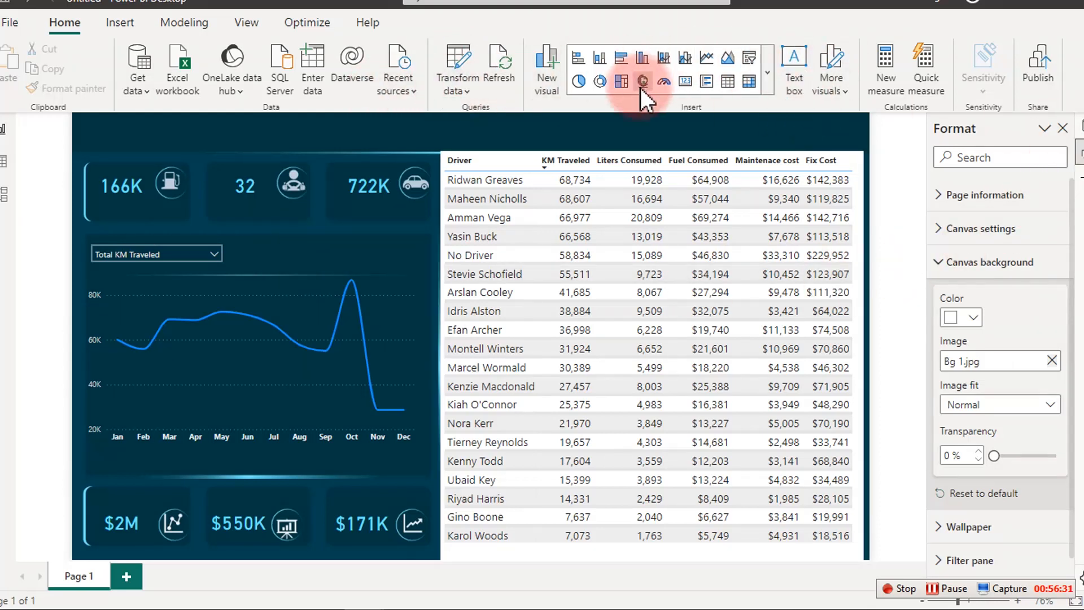
Insert a card showing the Switch Driver Measures field and reduce its height over the line chart.
click(686, 80)
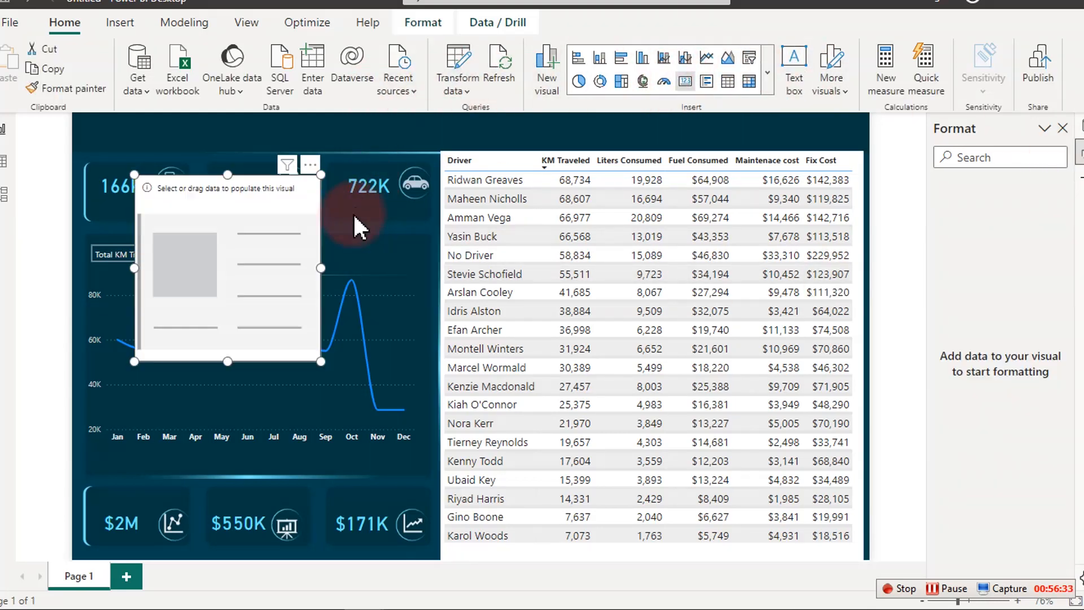
click(1079, 125)
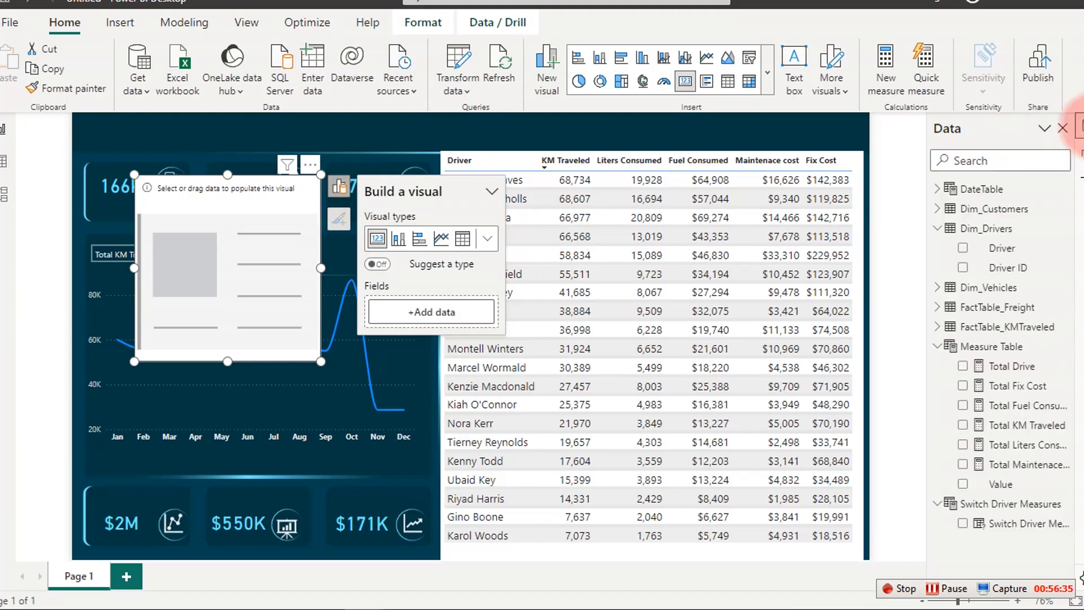
click(963, 524)
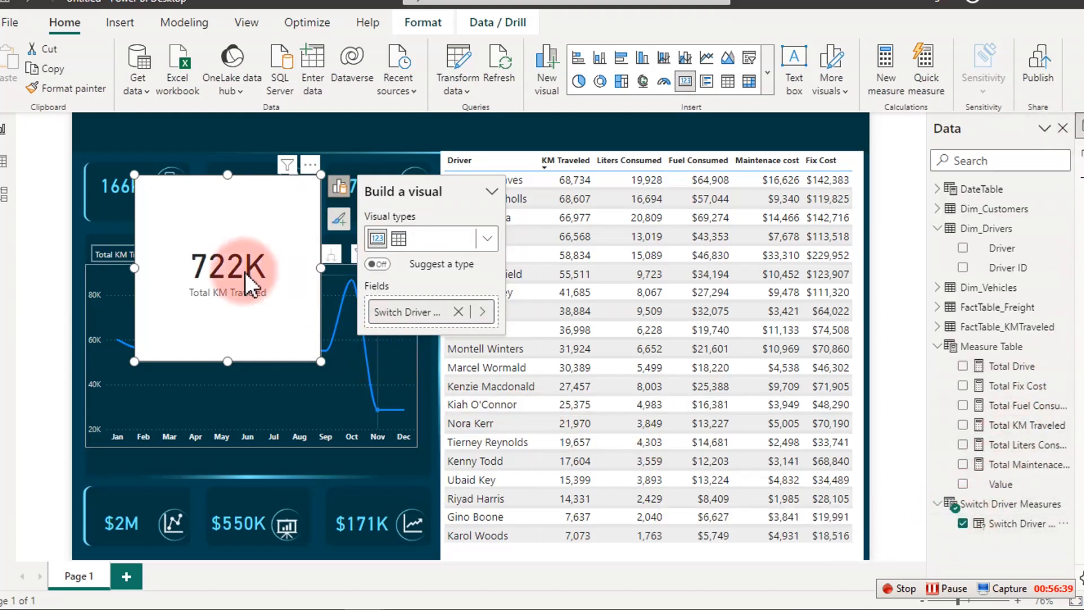
drag(135, 209, 140, 296)
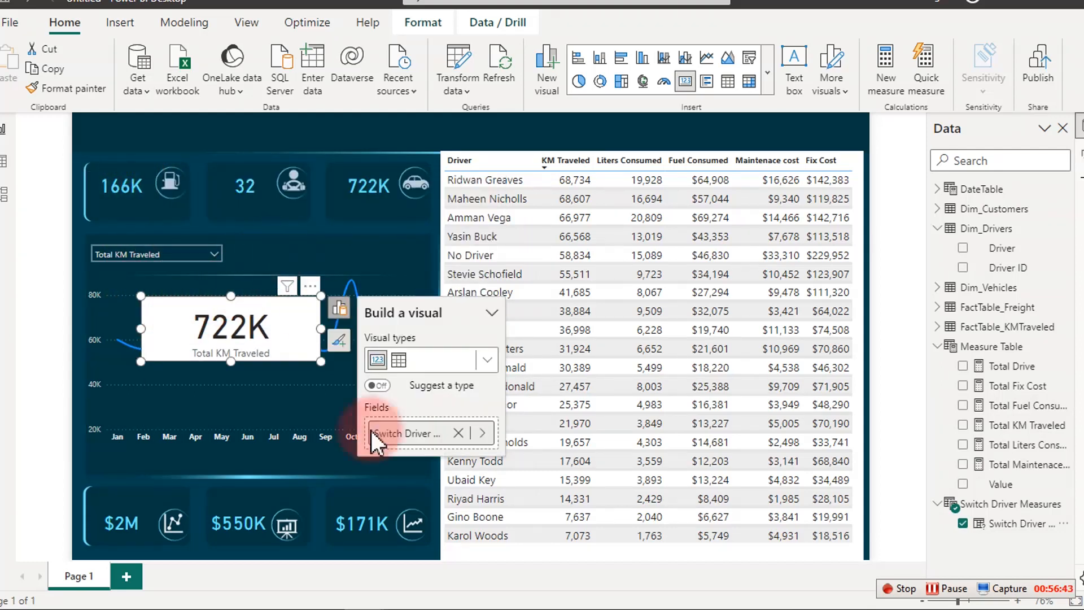
Switch to the finished Dashboard report and choose Total Liters Consumed in its slicer to examine how the heading card responds.
mouse_move(375, 607)
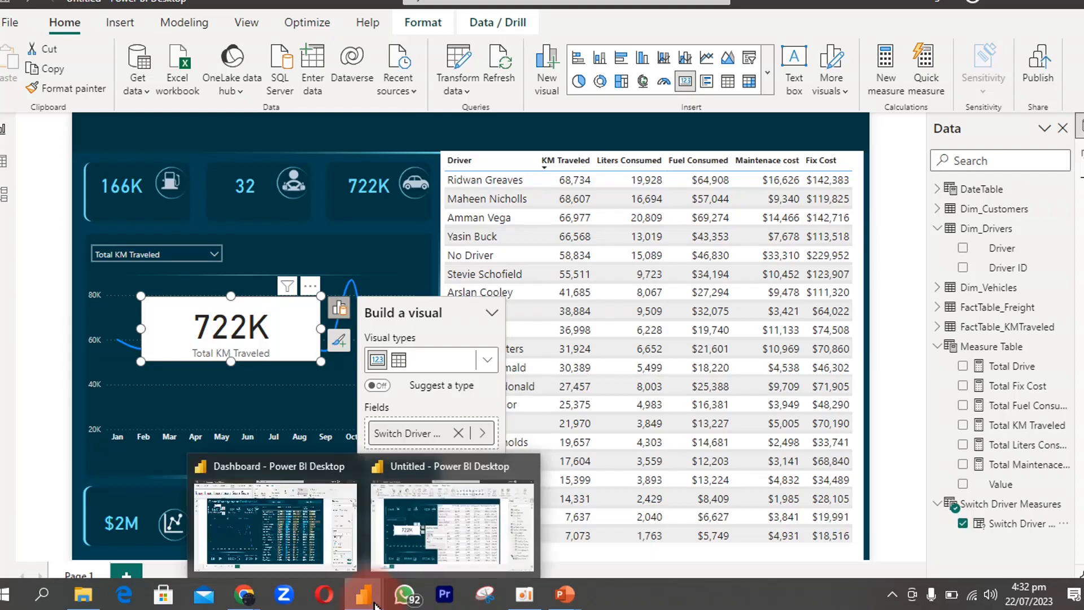
click(286, 542)
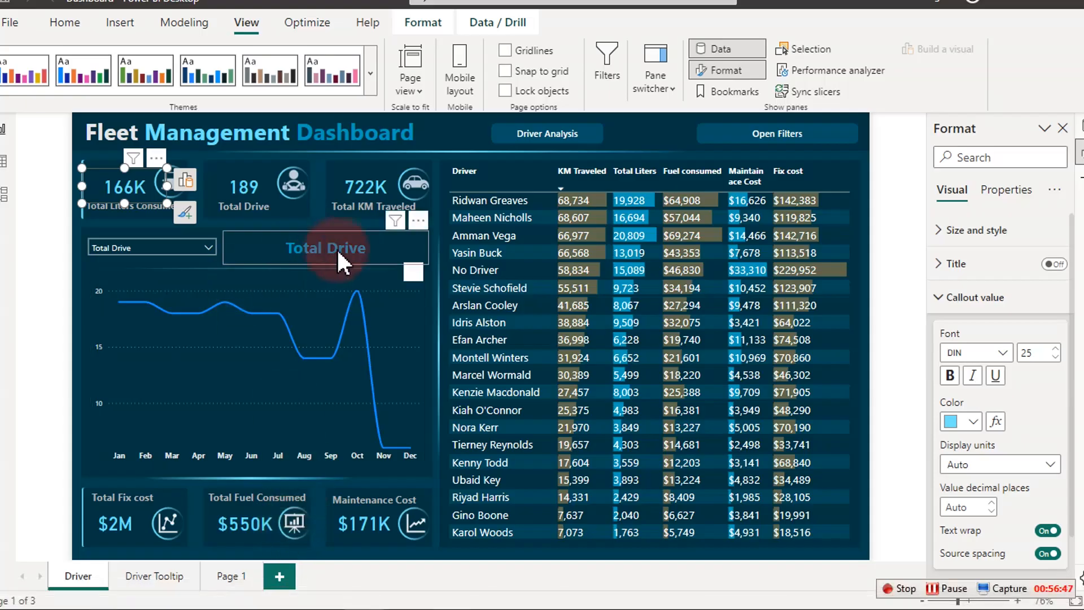
click(435, 222)
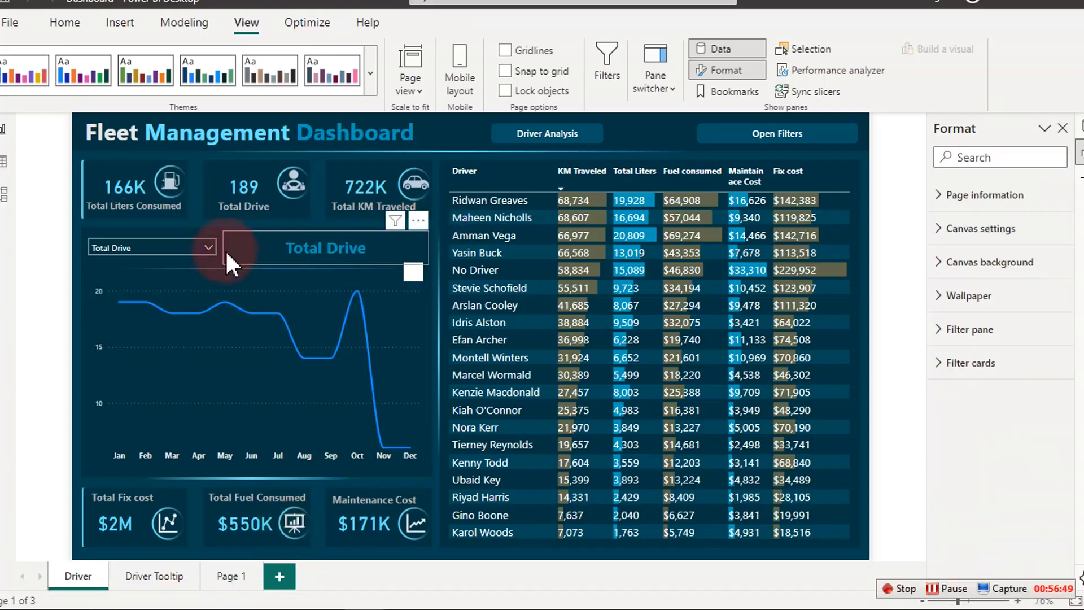
click(208, 250)
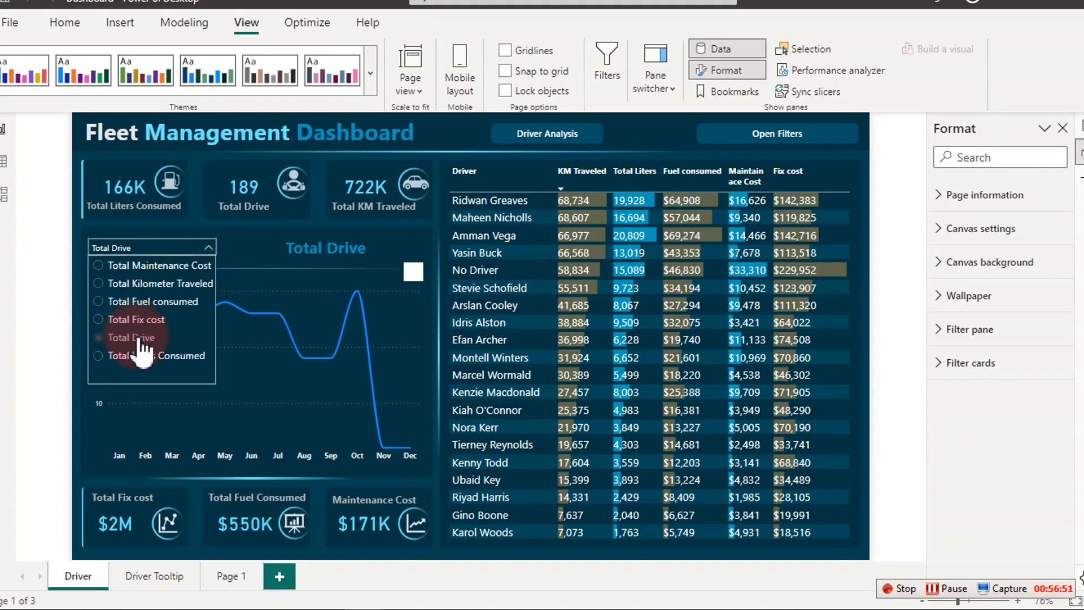
click(119, 360)
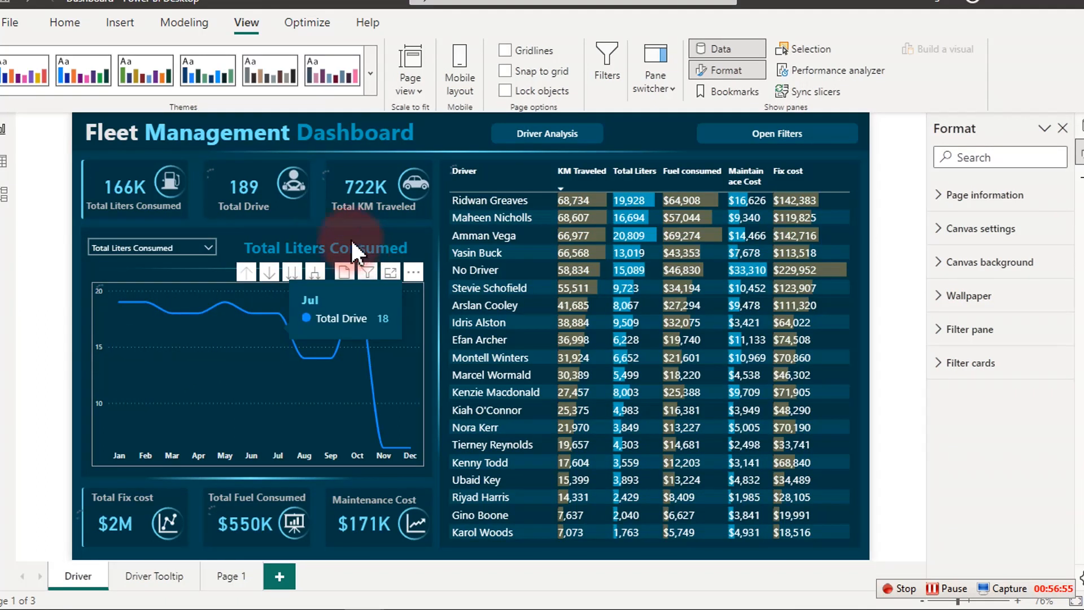
click(195, 249)
click(193, 246)
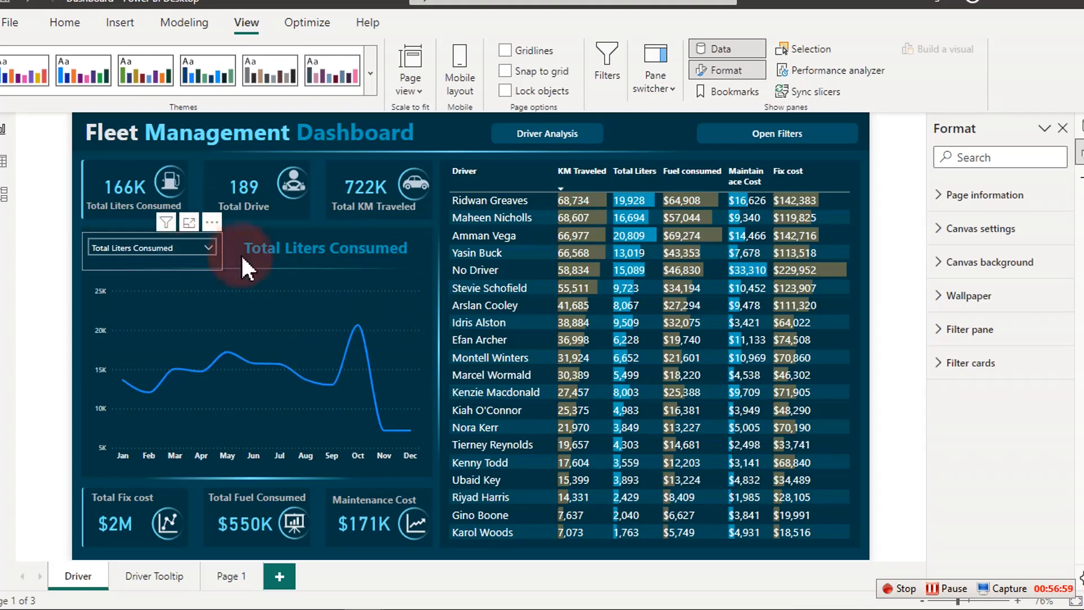
click(304, 248)
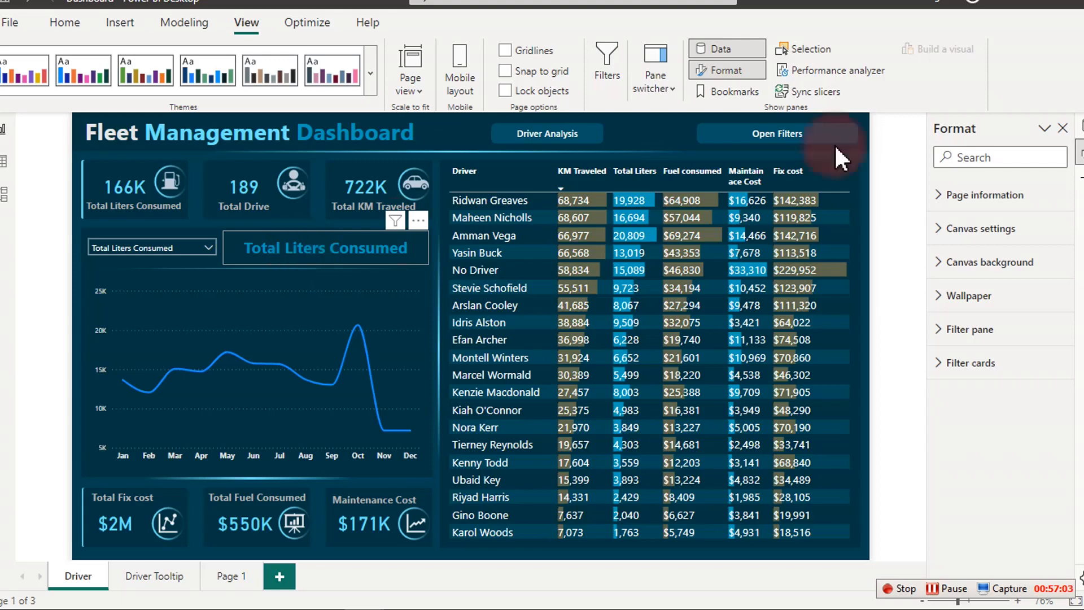
Return to the untitled report and remove the new card from over the line chart.
click(1000, 2)
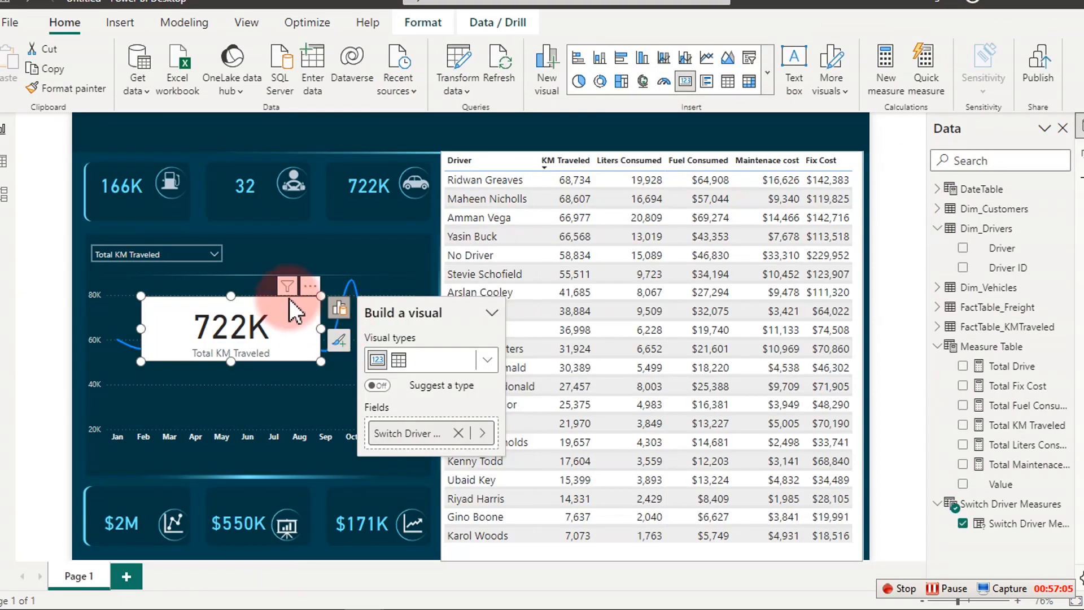
click(310, 287)
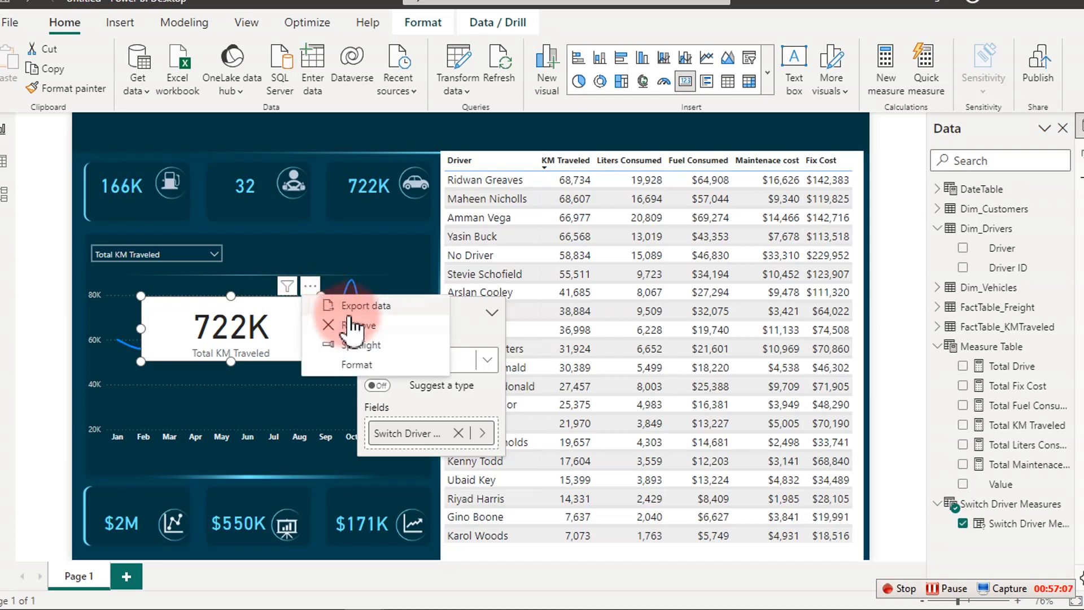
click(330, 324)
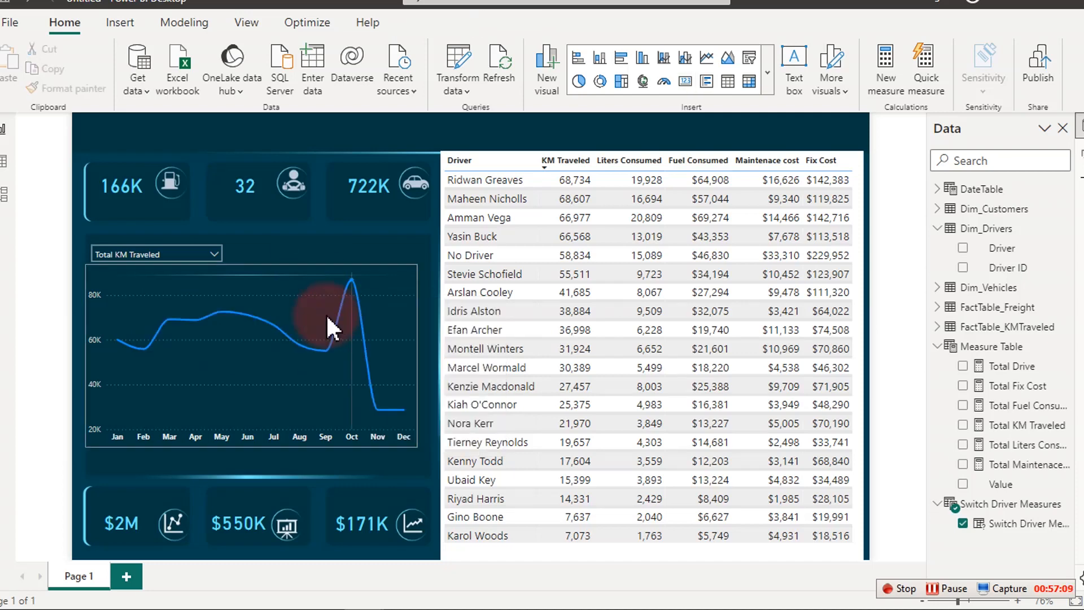
Duplicate the measure slicer, place the copy beside the original and size it to span the rest of the panel's width.
click(222, 241)
click(63, 67)
click(15, 60)
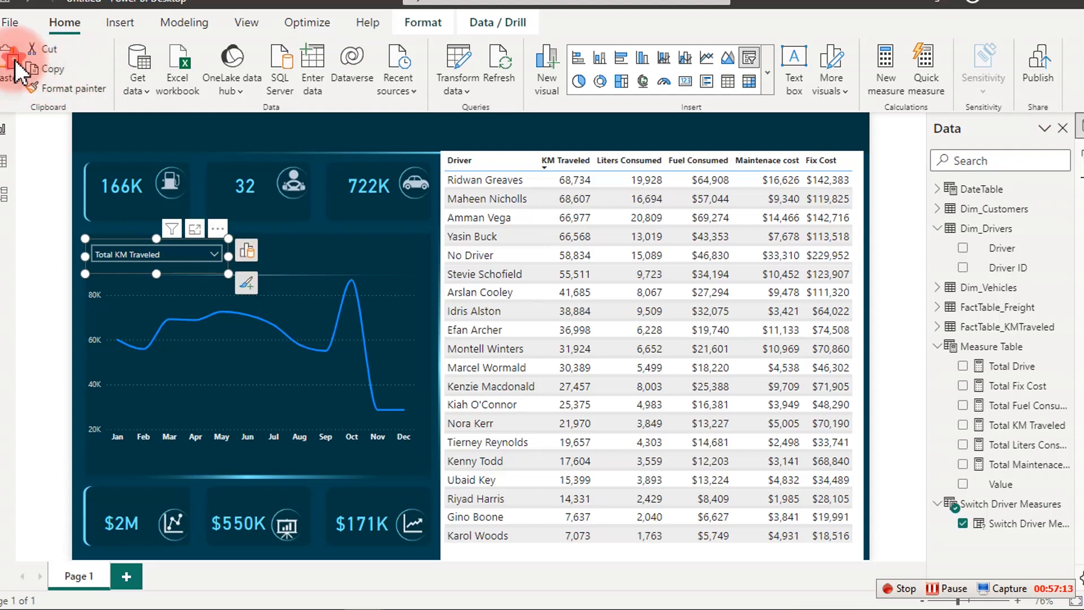
click(225, 236)
drag(224, 242, 423, 260)
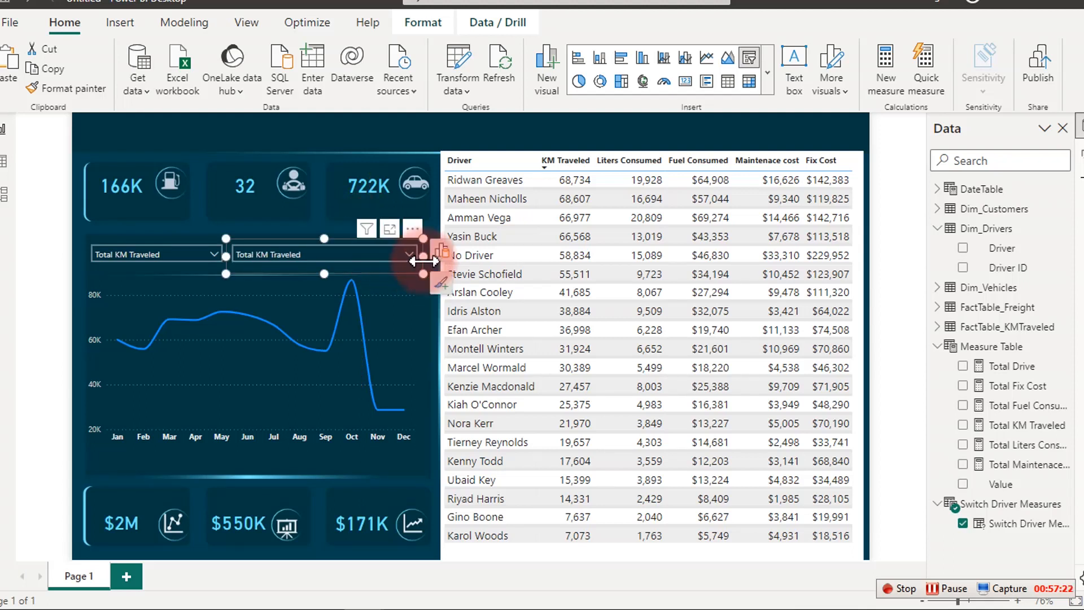
Convert the duplicated slicer to a card visual and turn off its category label.
click(682, 80)
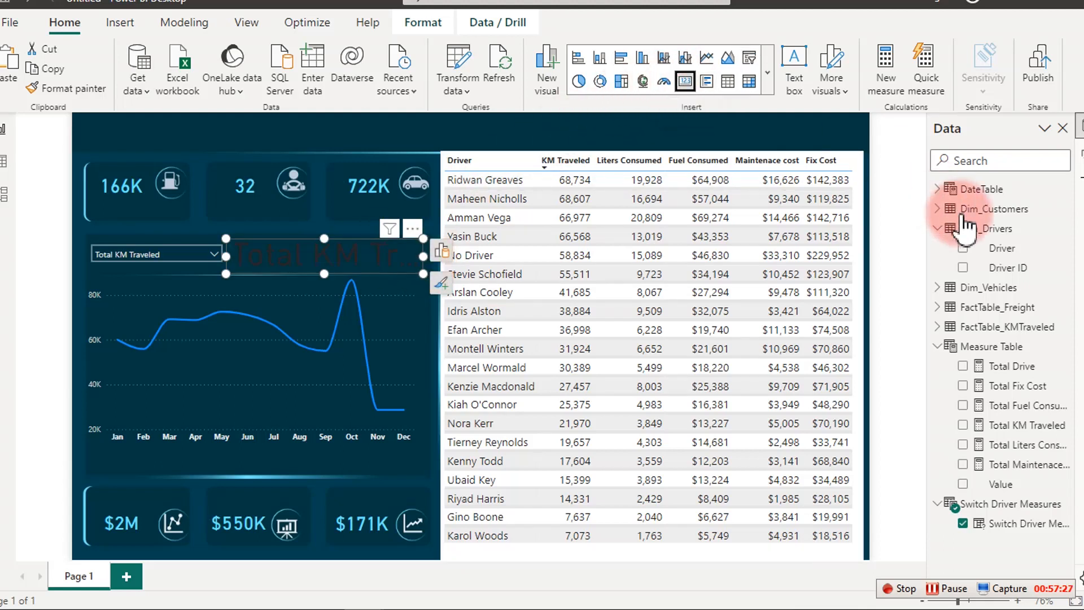
click(1080, 154)
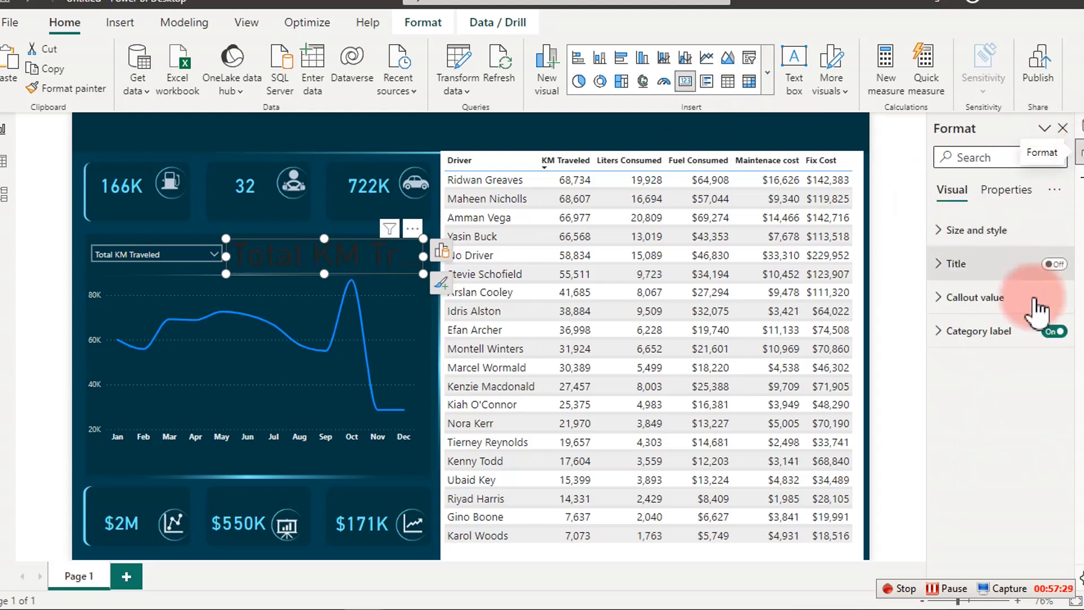
click(1047, 333)
Set the heading card's callout value font size to 30.
click(957, 299)
double_click(1041, 351)
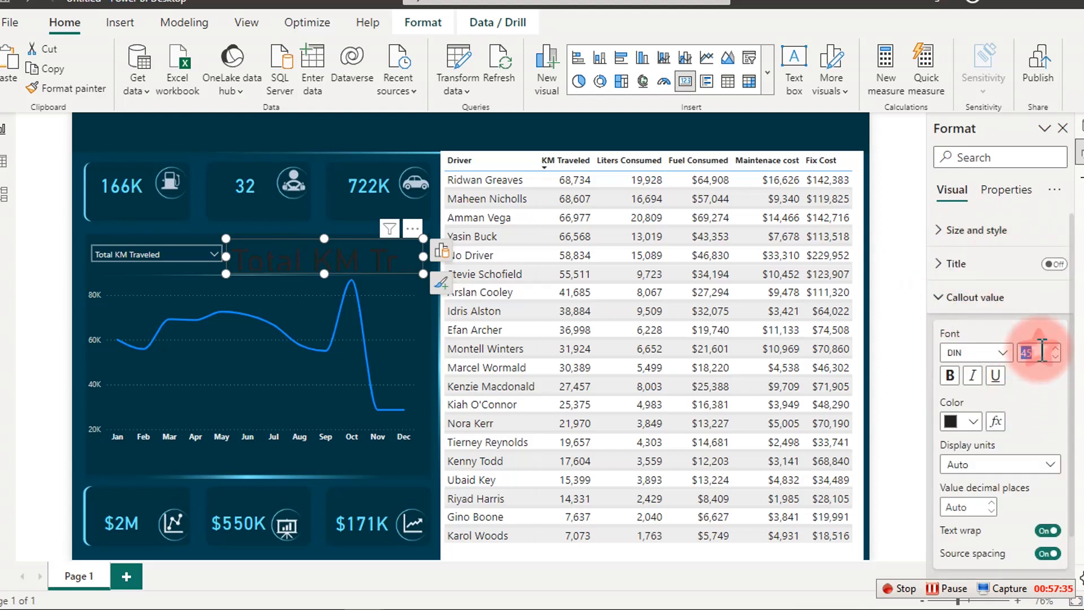
text(25)
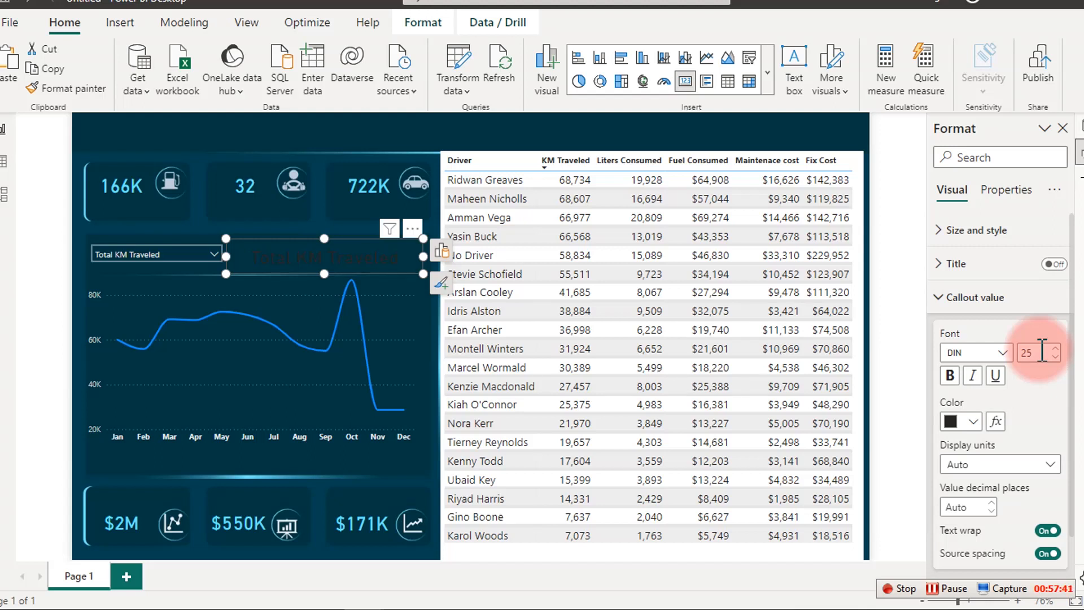
key(BackSpace)
key(BackSpace)
text(30)
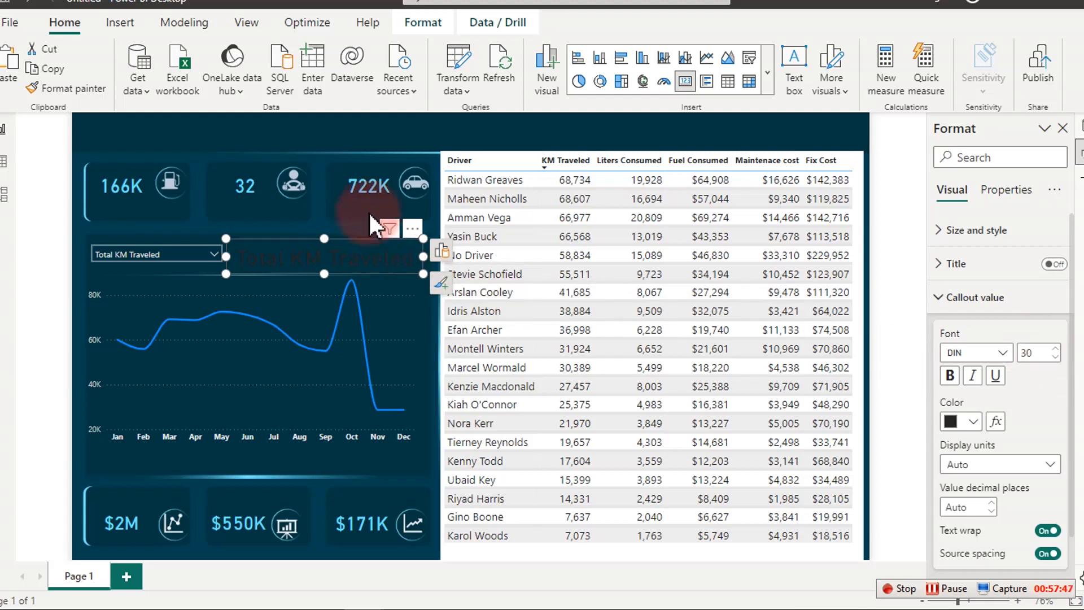
Switch to the PowerPoint palette slide, copy the medium blue rectangle's fill hex code #009ABB, and return to the Power BI report.
click(368, 193)
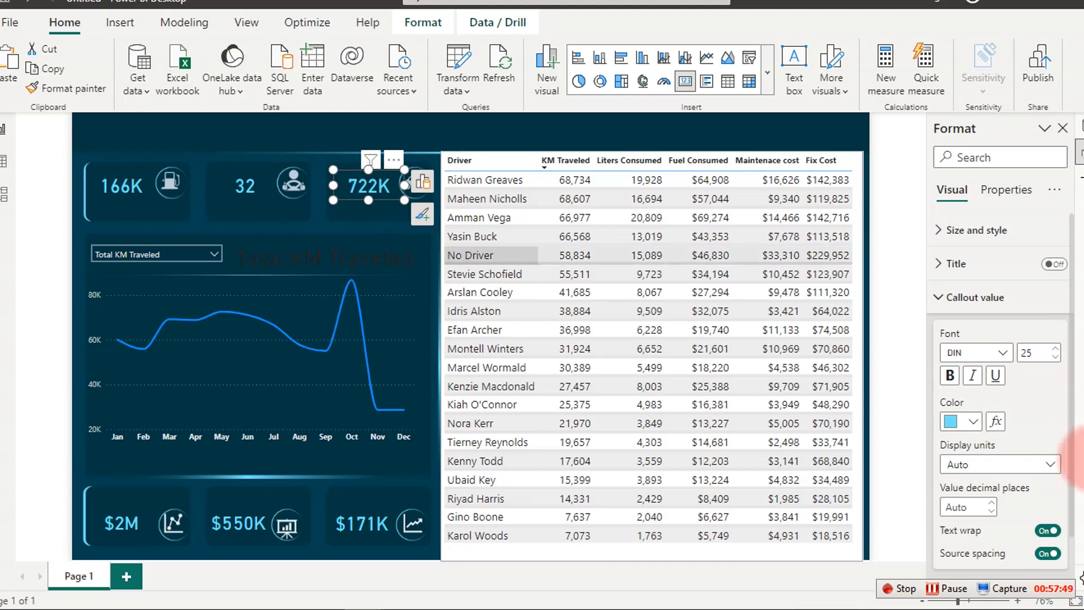
click(965, 424)
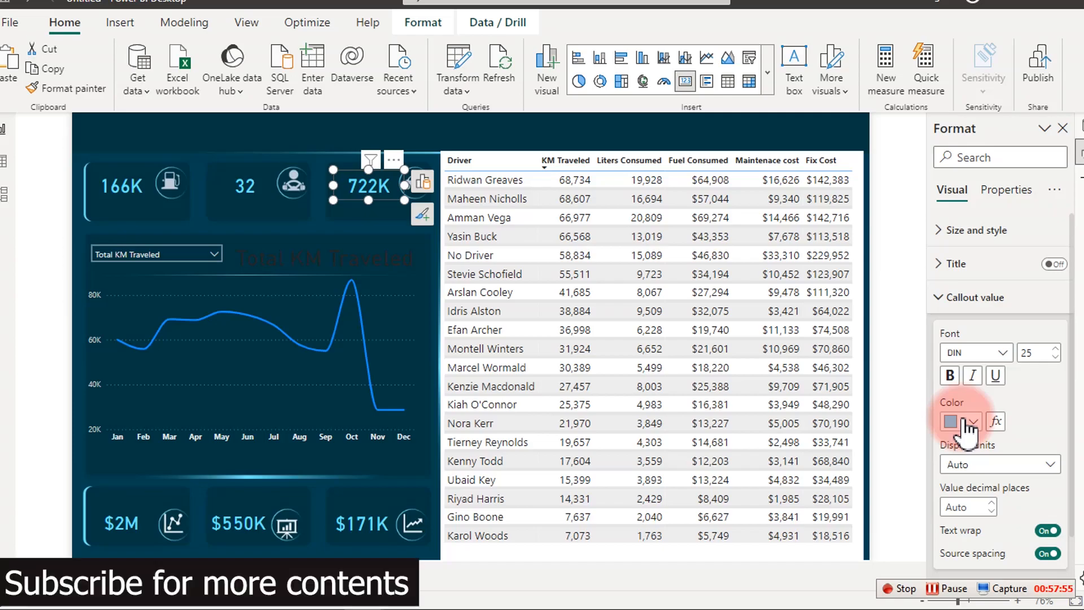
key(alt+Tab)
click(57, 158)
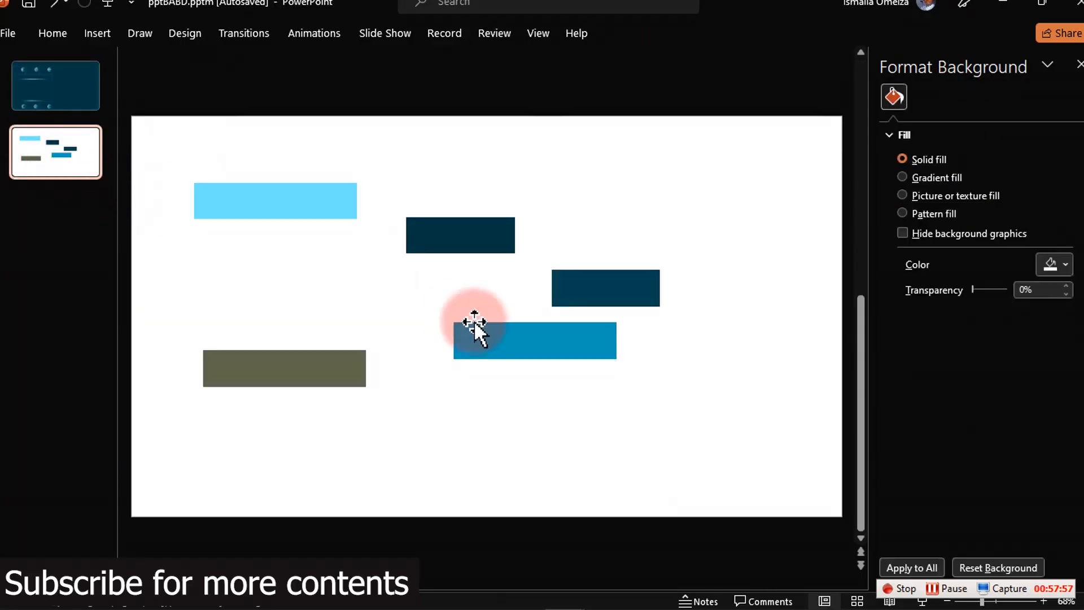
click(506, 346)
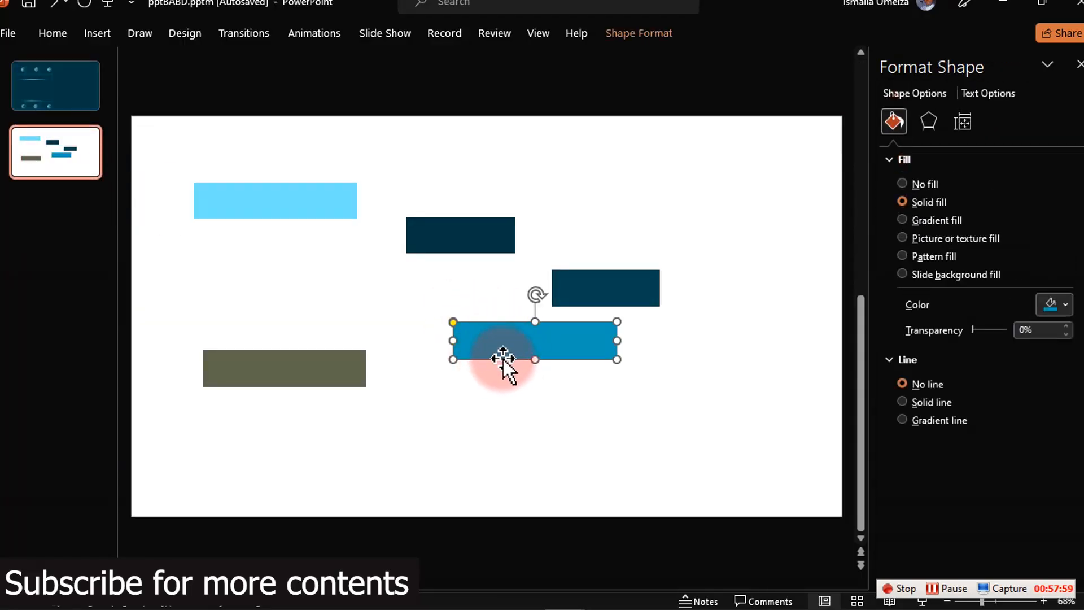
click(1049, 300)
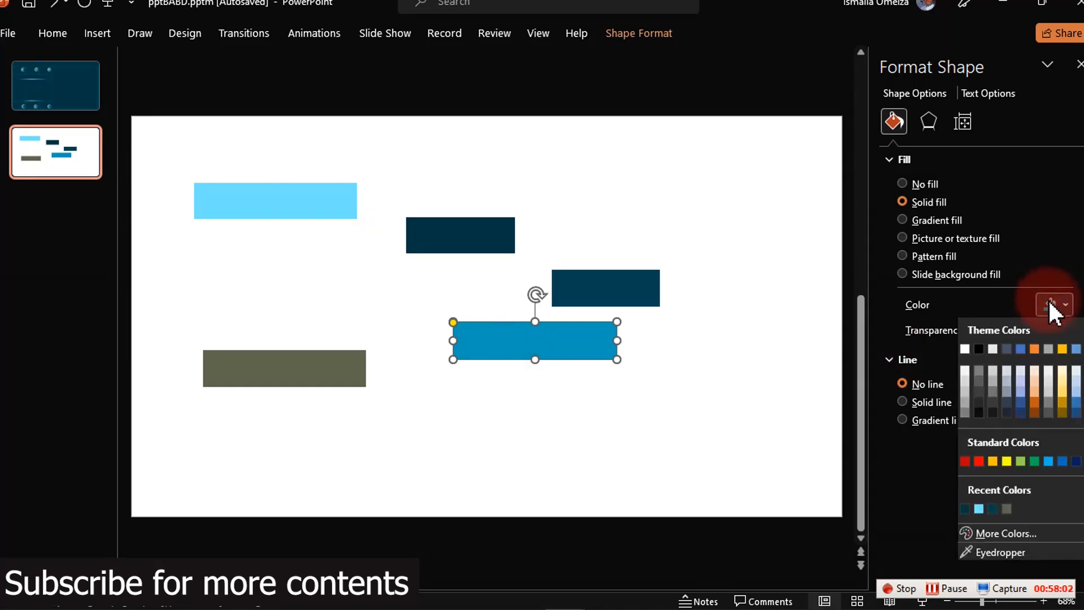
click(995, 529)
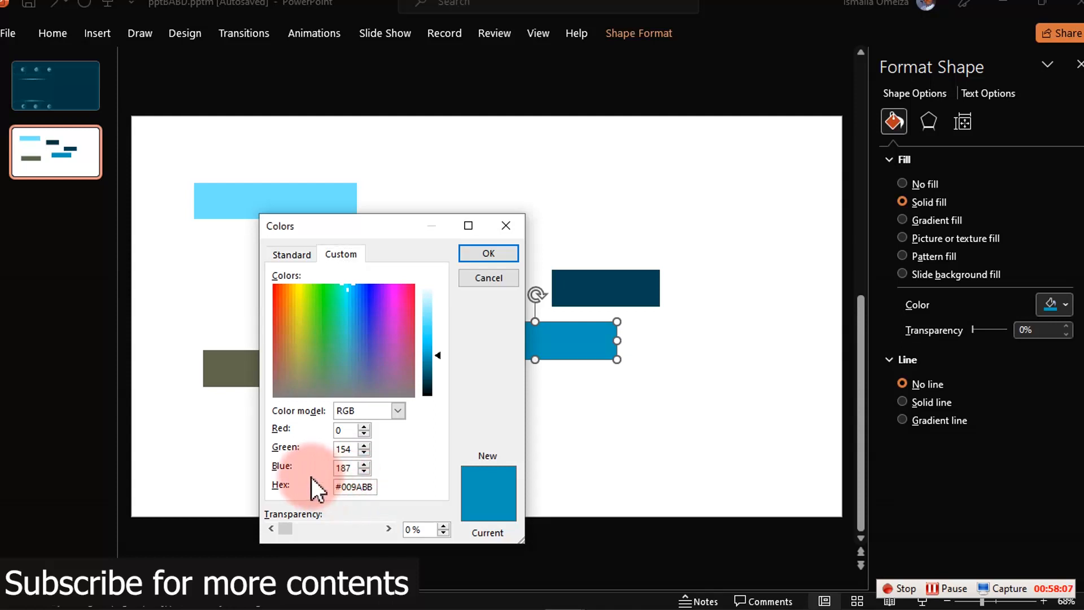
key(ctrl+a)
key(ctrl+c)
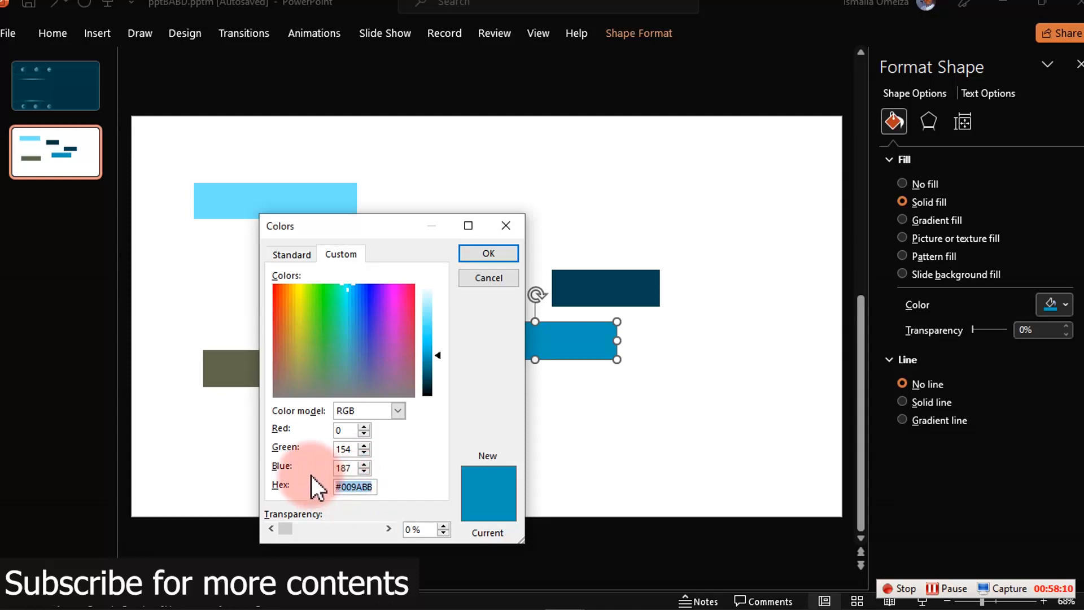
click(505, 282)
click(996, 9)
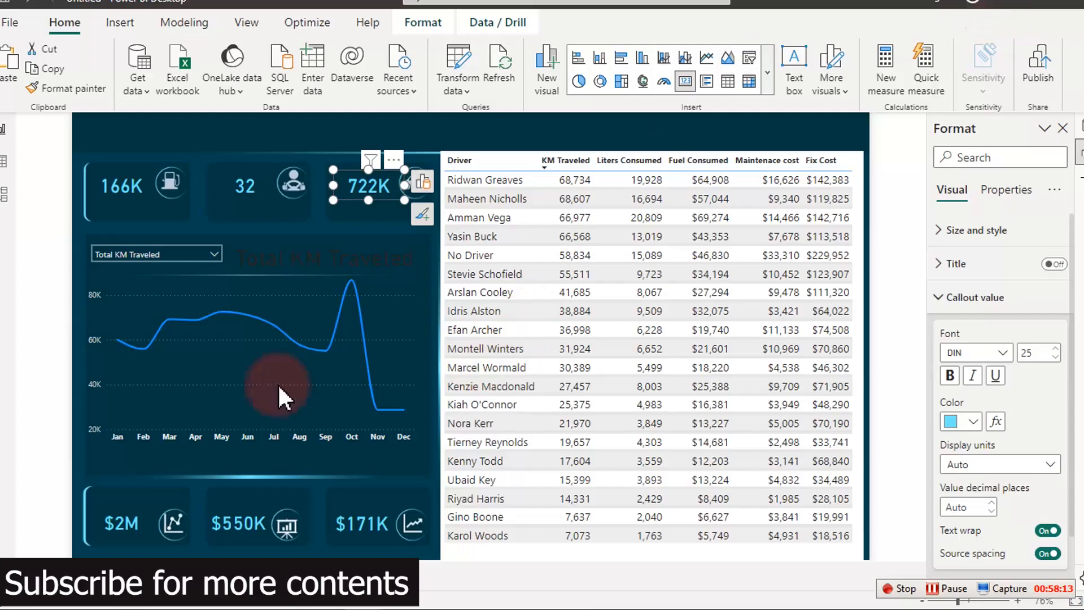
Set the heading card's callout value color to the copied hex code #009ABB.
click(337, 244)
click(970, 425)
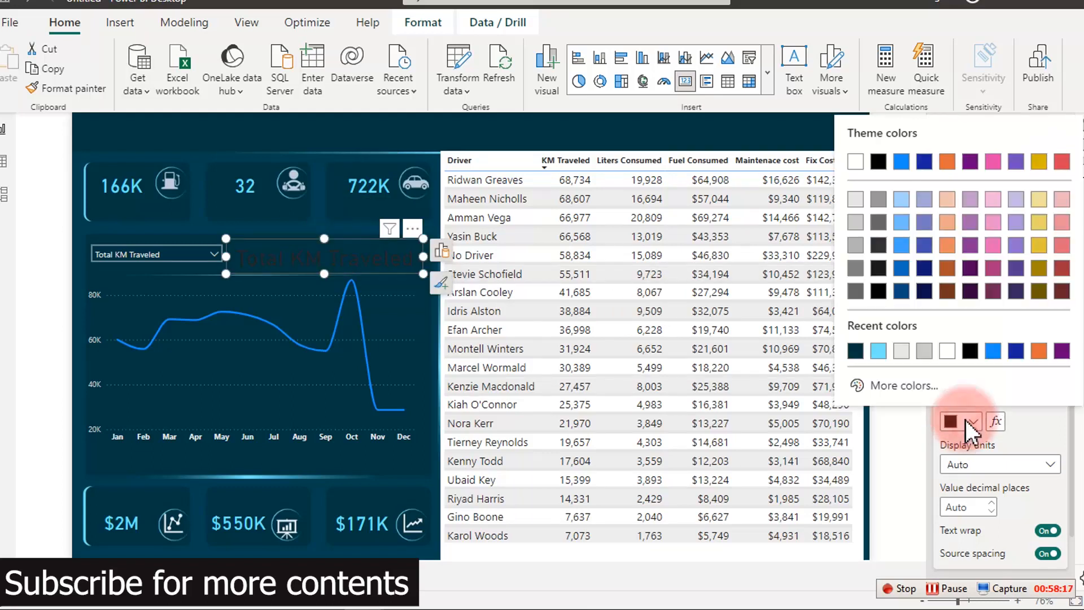
click(898, 383)
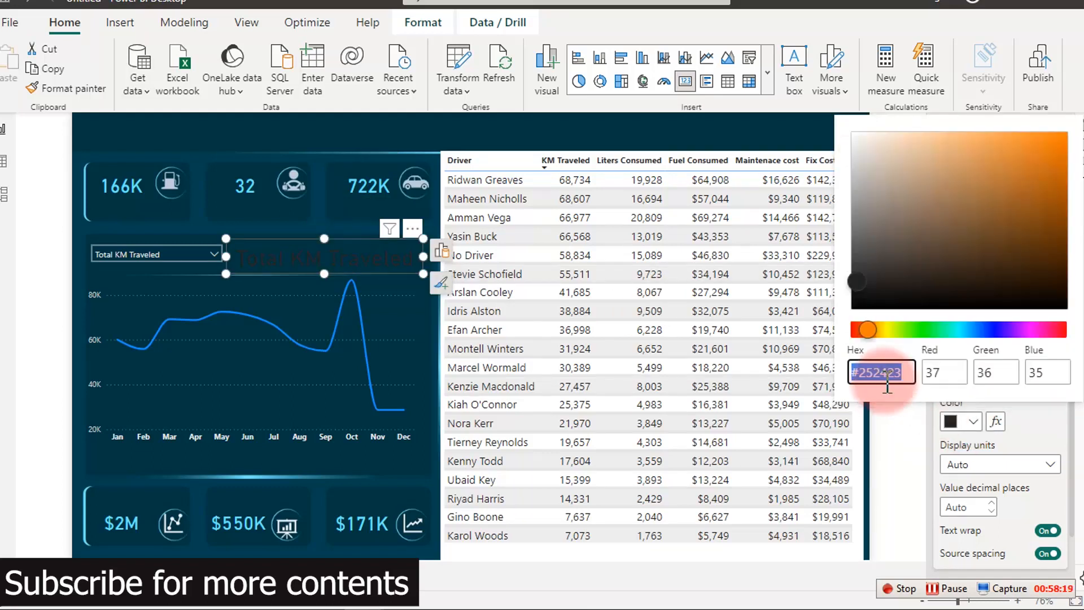
key(ctrl+v)
click(577, 138)
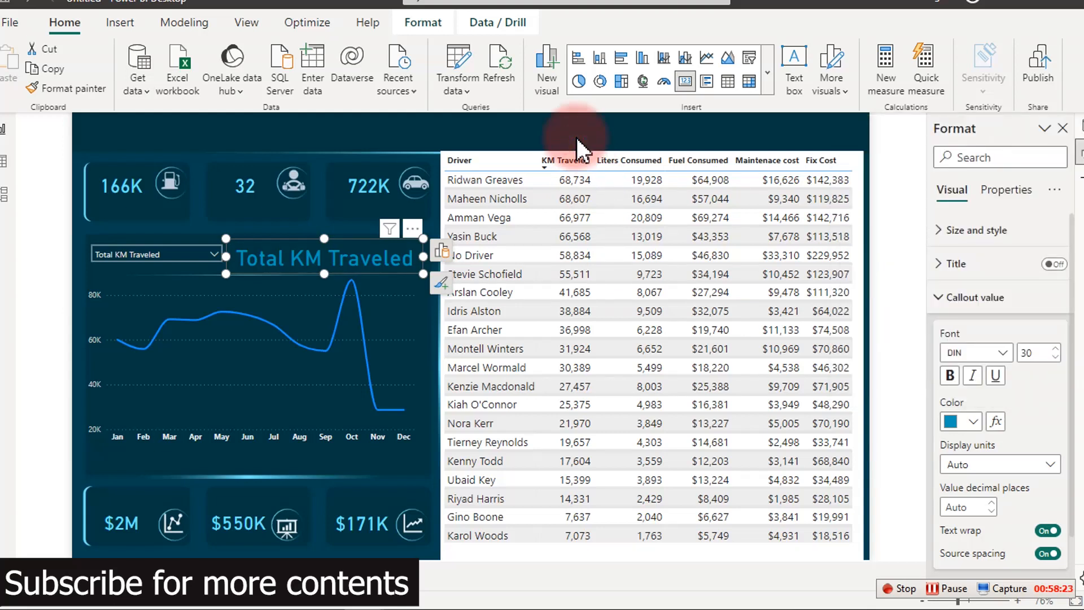
click(577, 138)
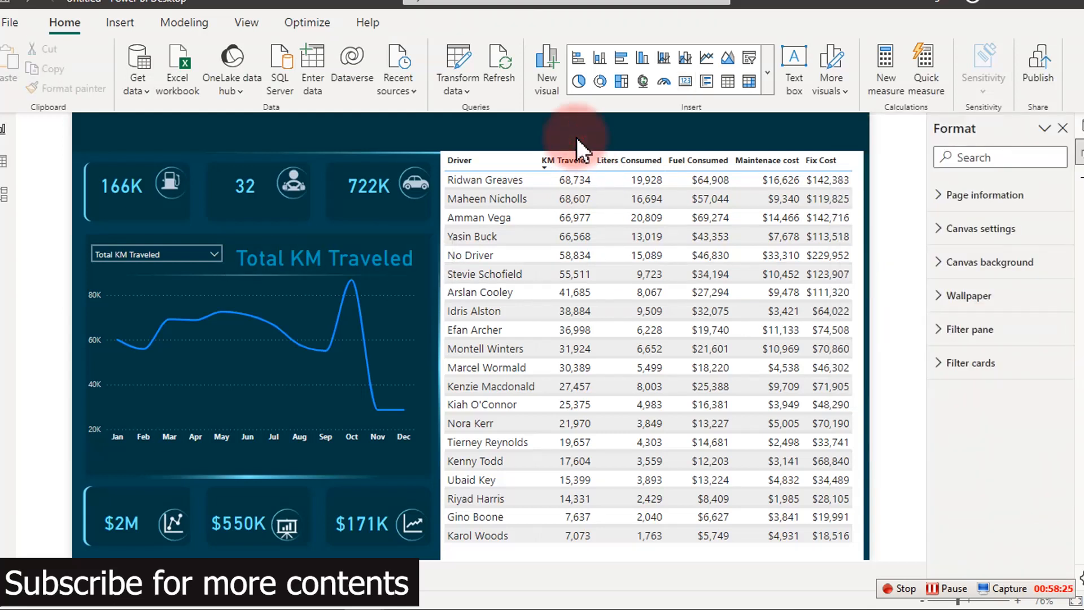
Choose Total Maintenace cost in the measure slicer above the line chart.
click(395, 260)
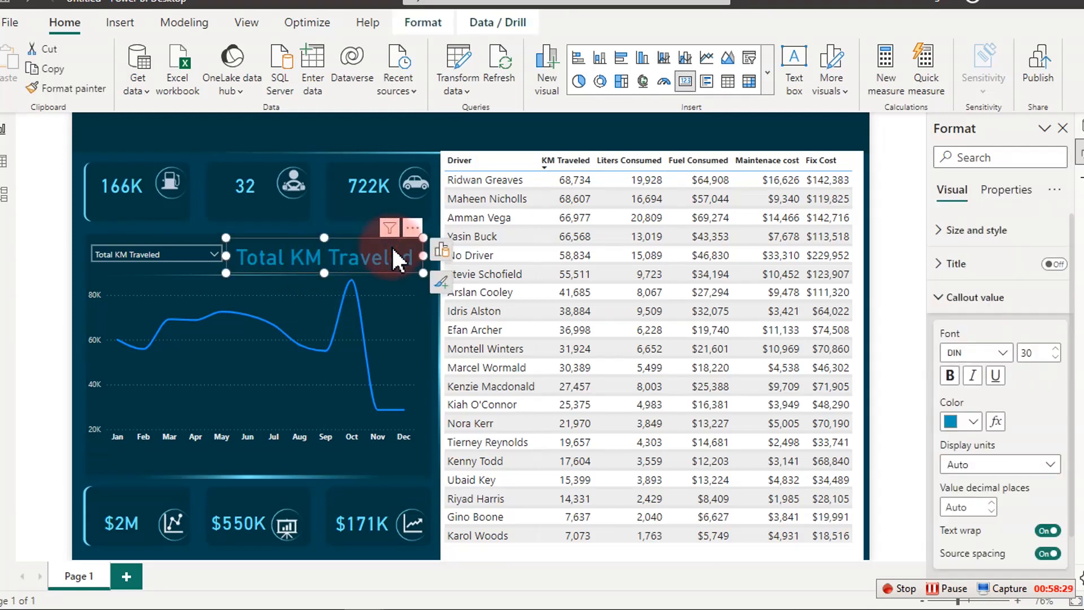
click(196, 256)
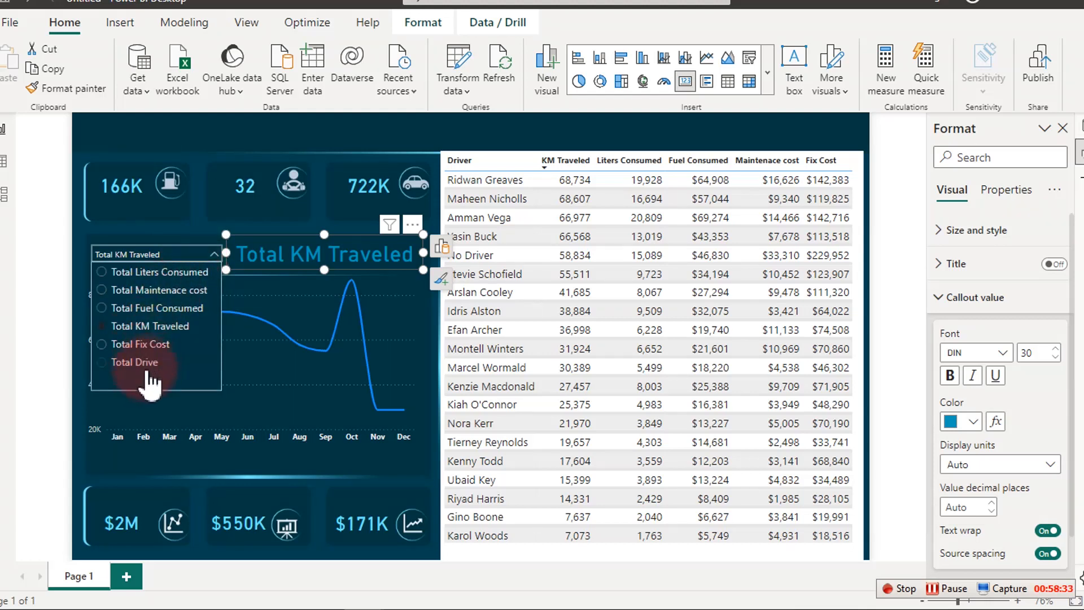
click(135, 290)
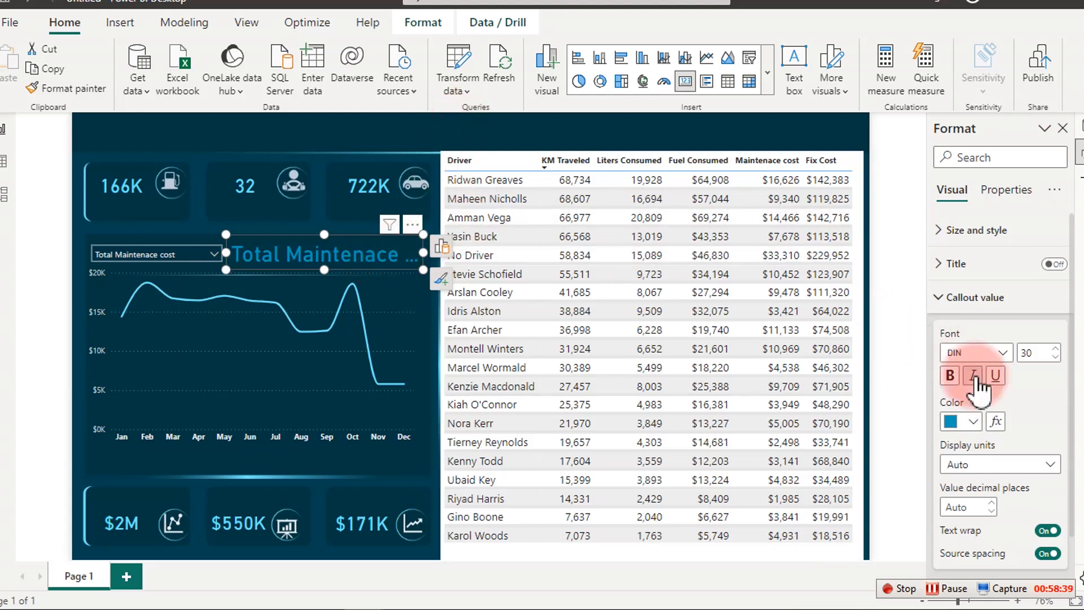
Set the heading card's callout value font size to 25.
double_click(1034, 351)
text(2)
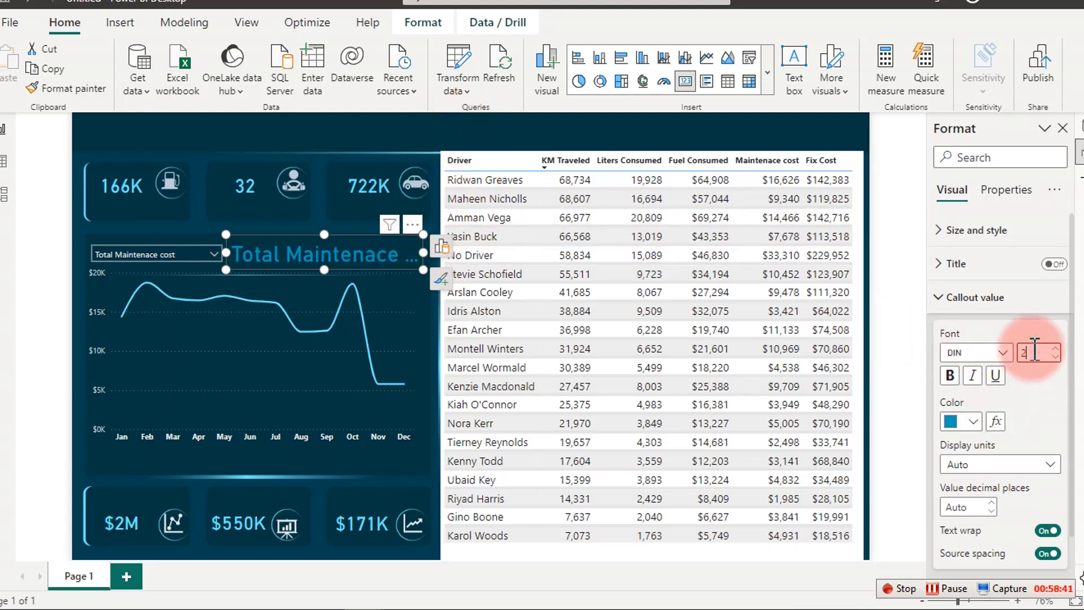
text(5)
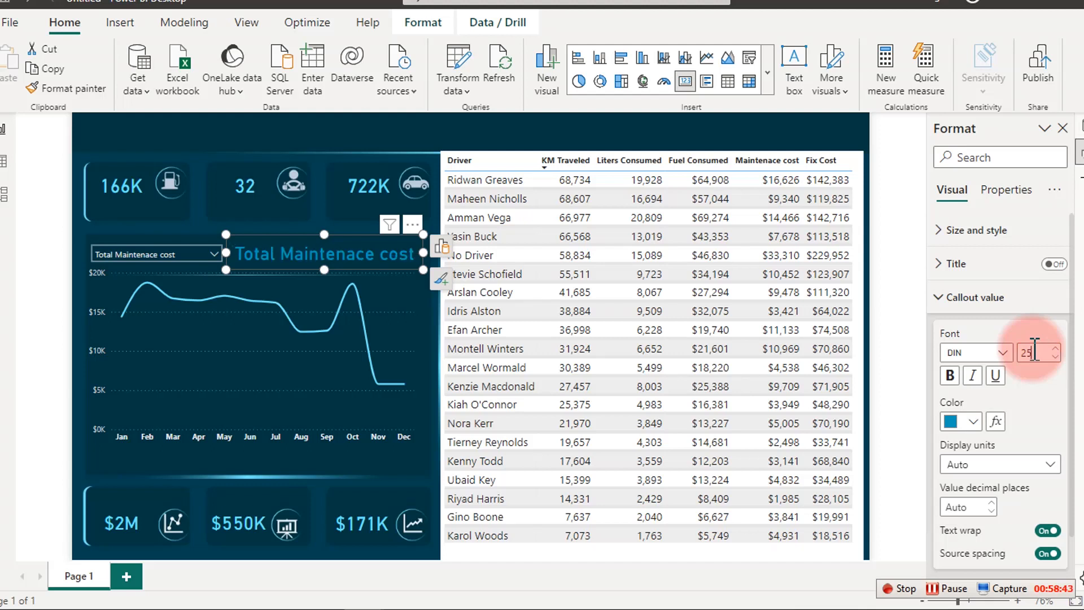
click(486, 135)
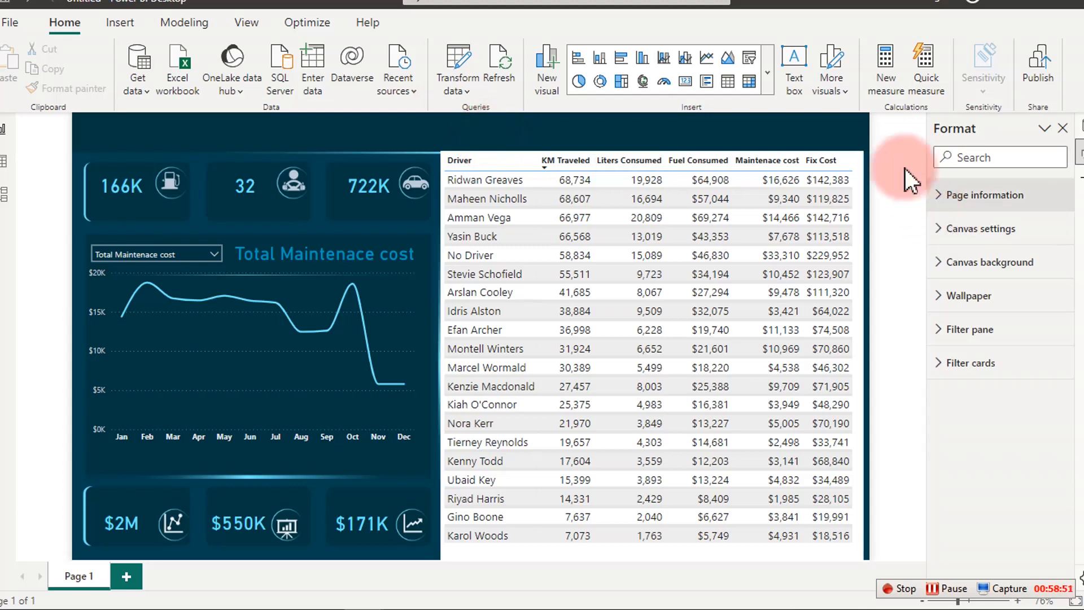
Turn off the driver table's background and open its Values formatting options.
click(859, 164)
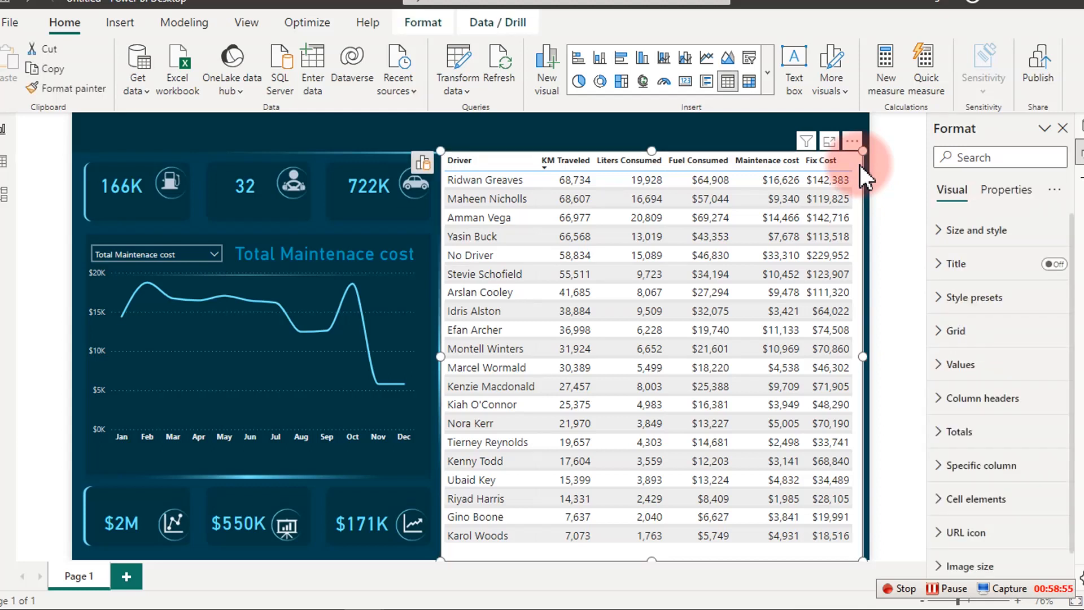
click(1008, 228)
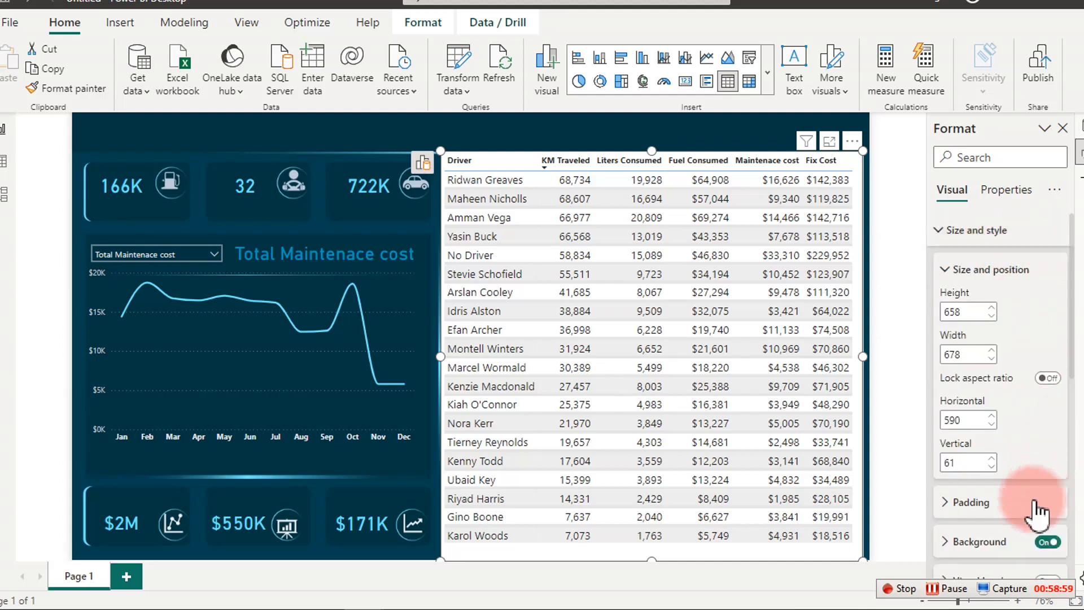
click(1046, 542)
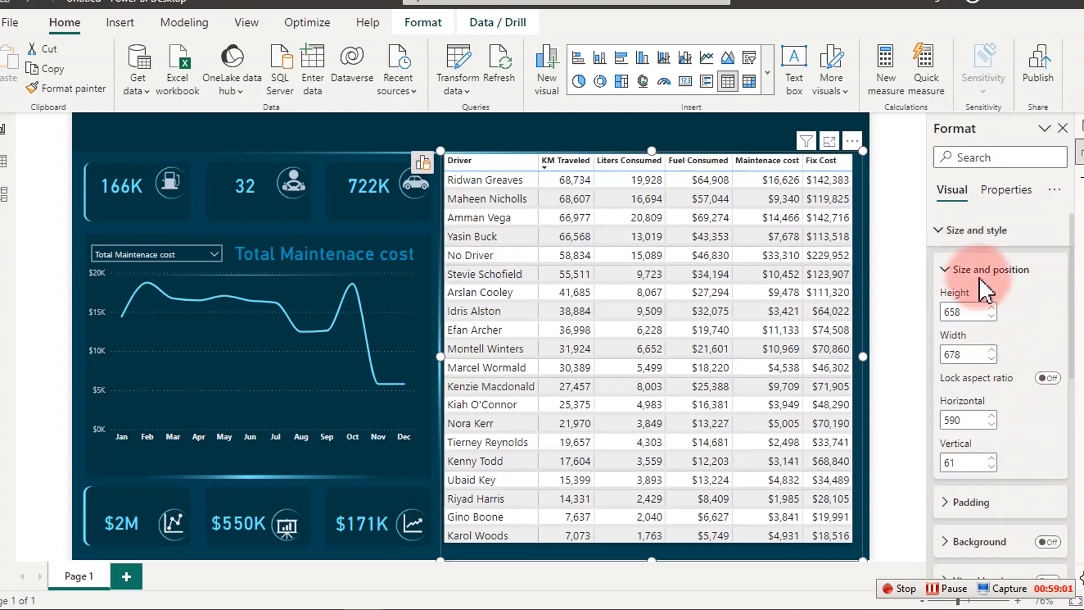
click(973, 232)
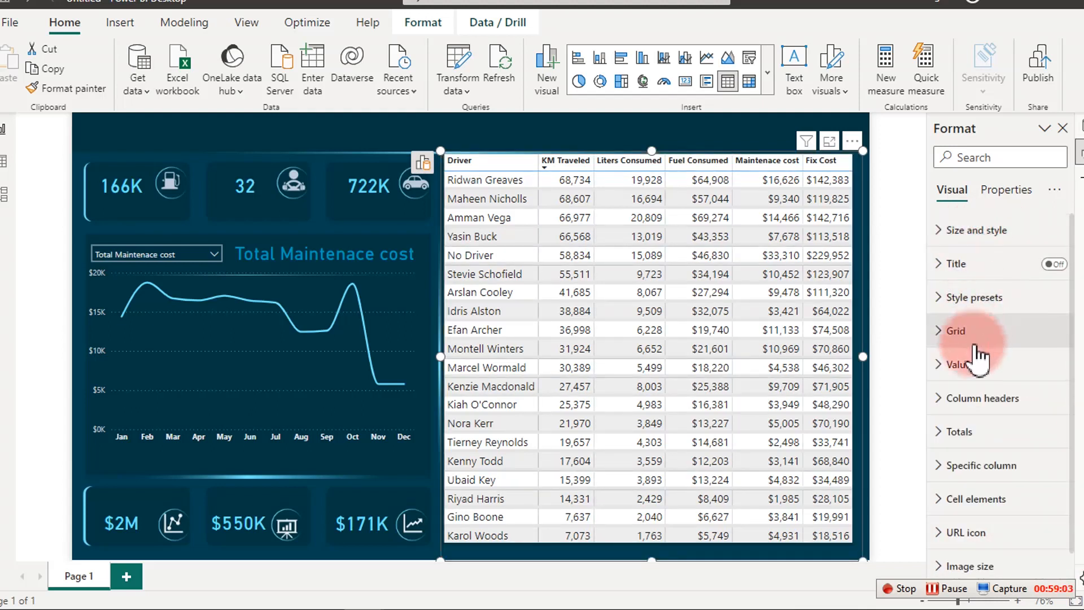
click(959, 368)
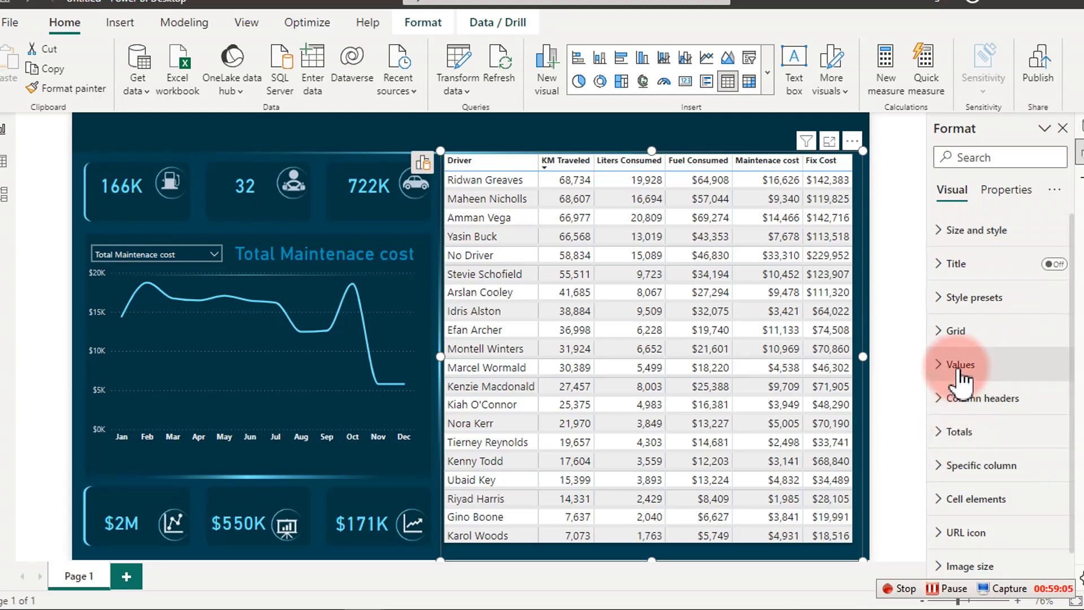
click(961, 366)
scroll(983, 430, down, 3)
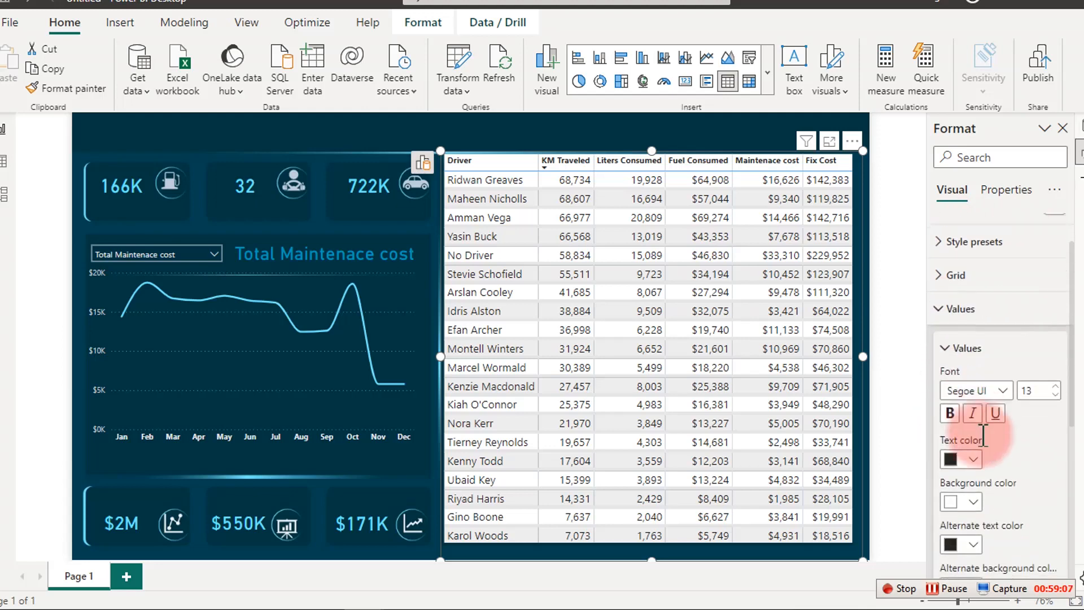
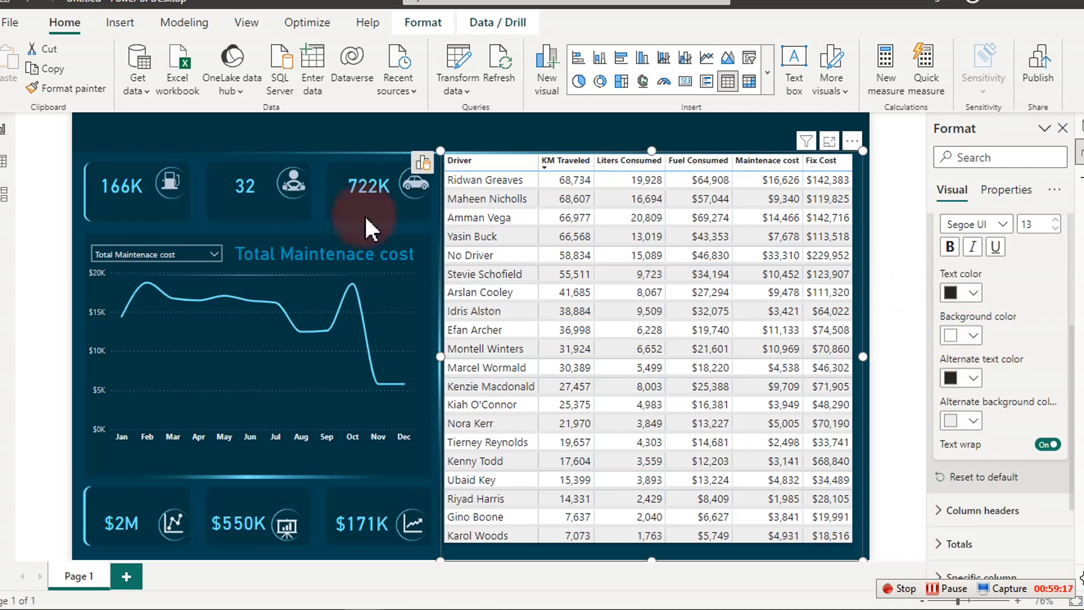
Copy the hex code #003542 from the measure slicer's values background color.
click(220, 267)
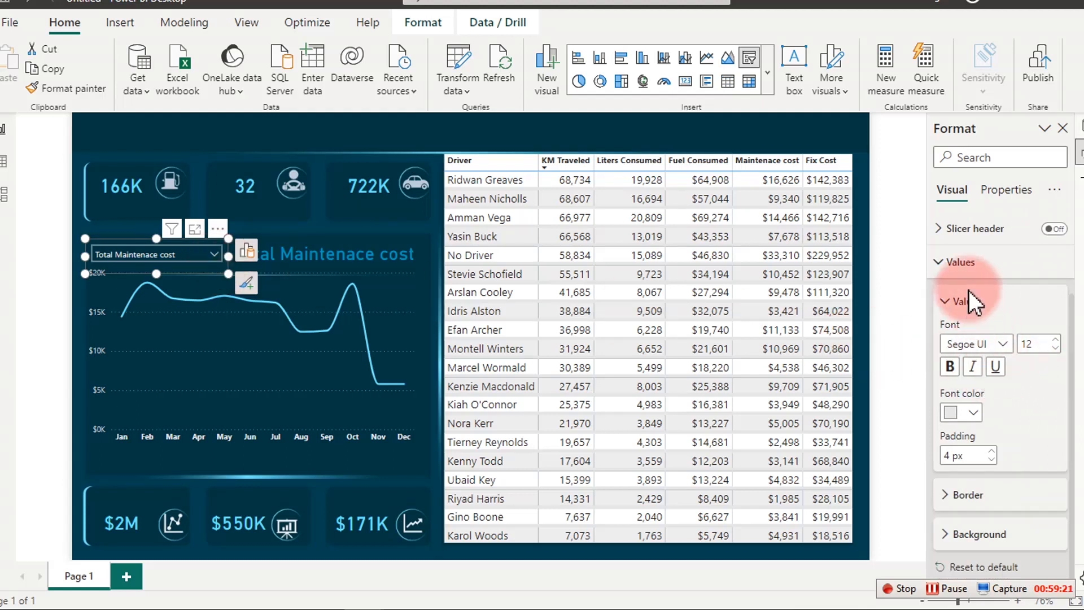
click(968, 270)
click(956, 365)
scroll(992, 446, down, 3)
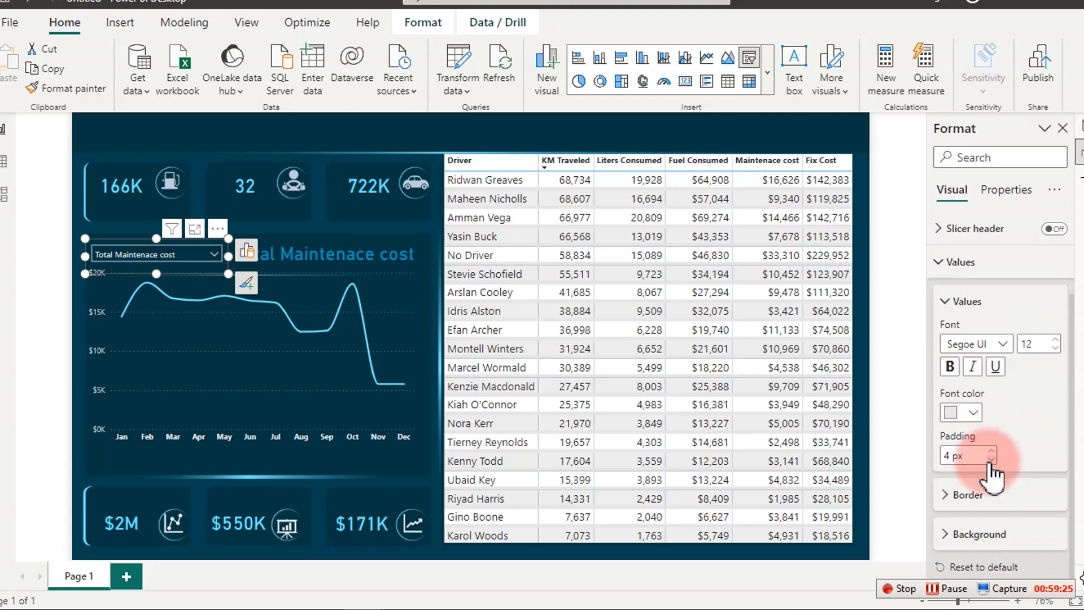
click(966, 535)
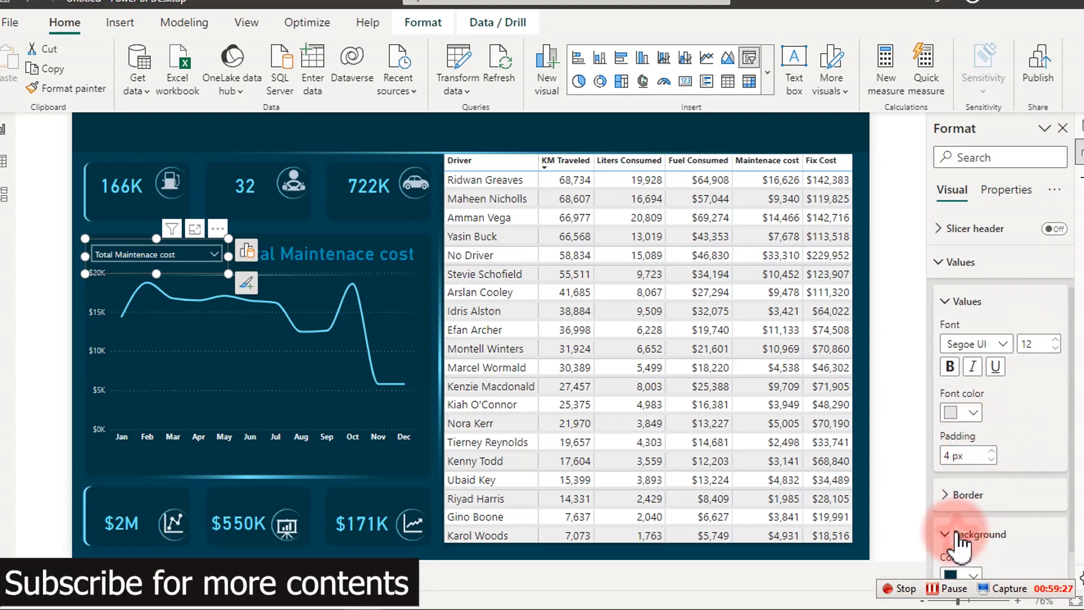
click(959, 536)
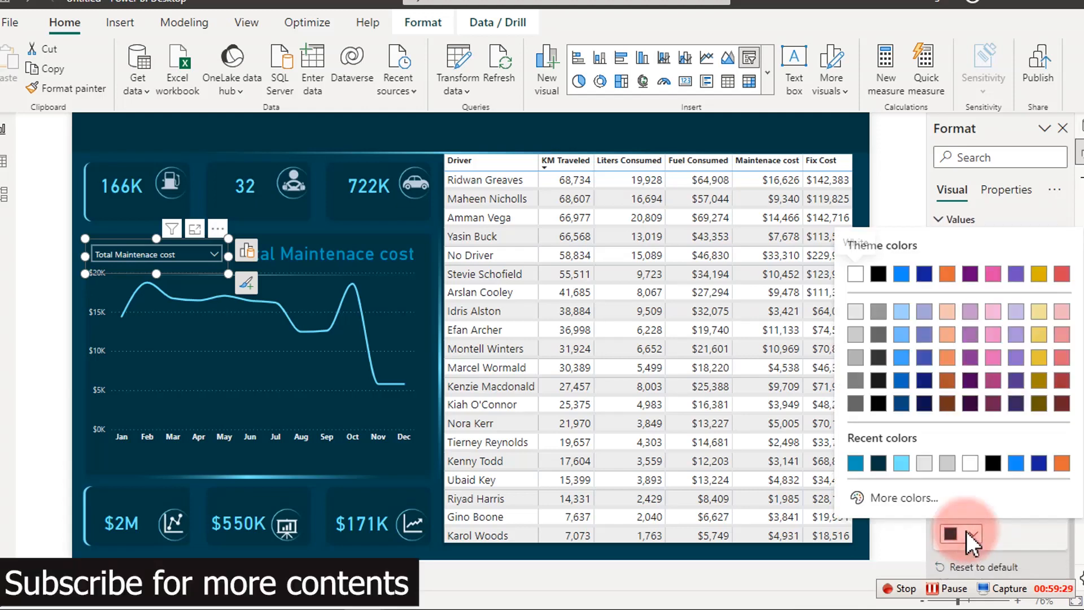
click(854, 429)
key(ctrl+c)
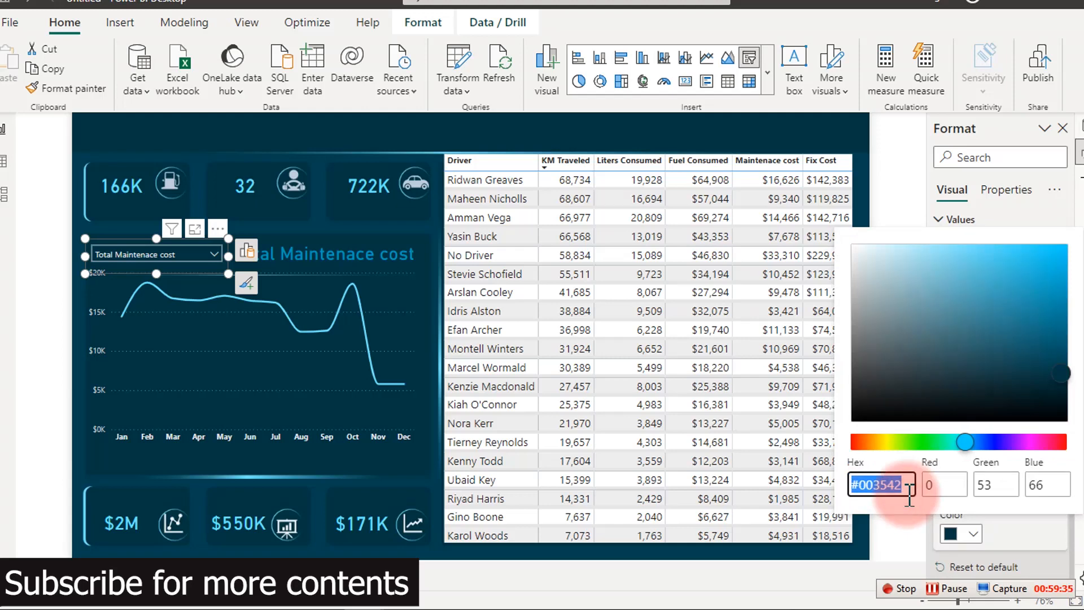
click(1081, 303)
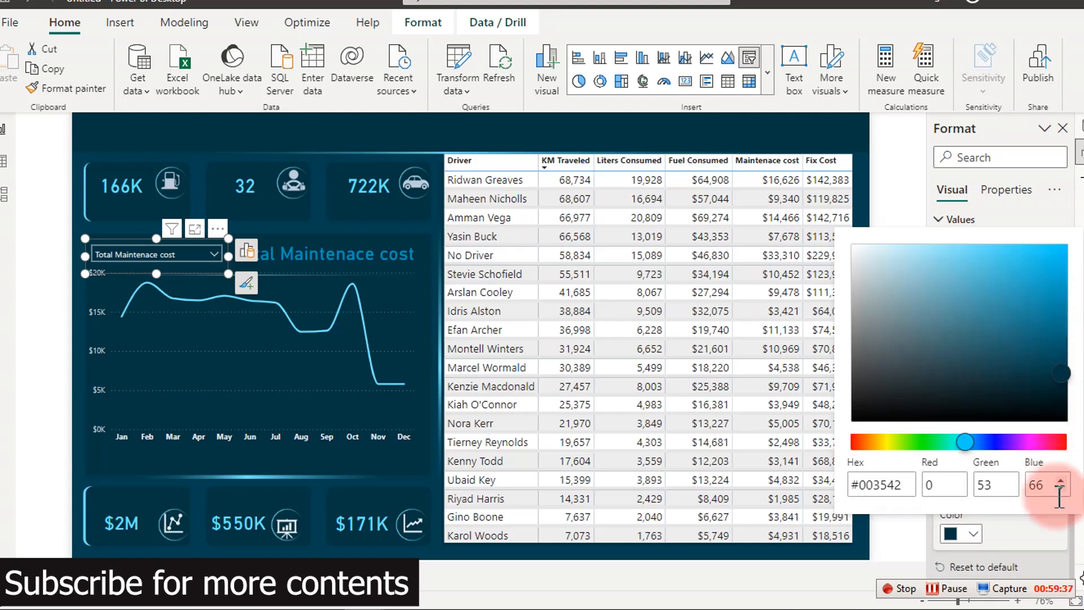
Set the driver table's values background color to the copied hex code #003542.
click(853, 160)
click(860, 168)
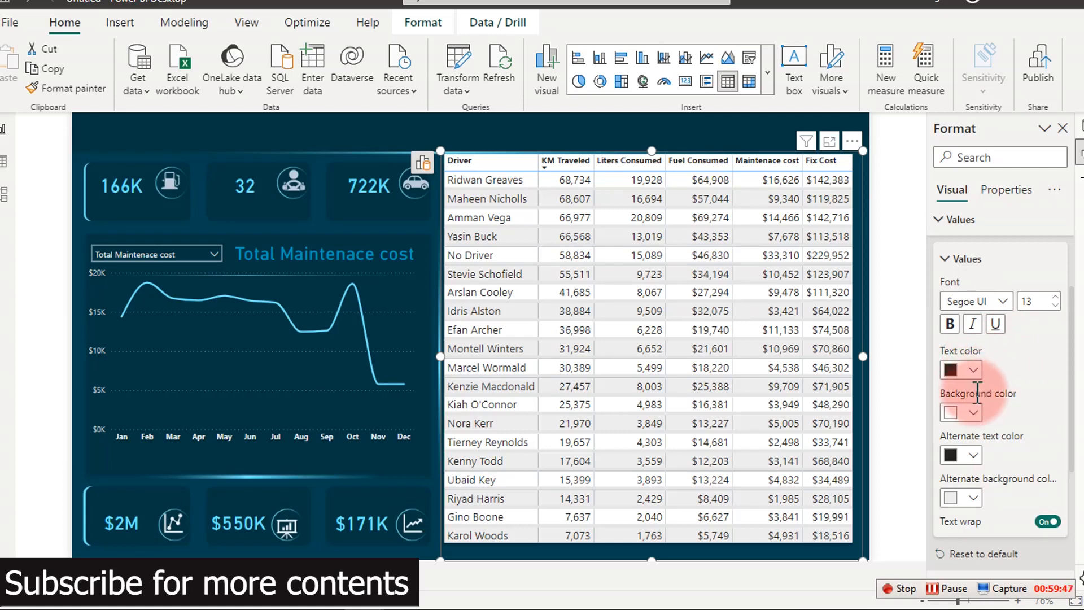
click(976, 415)
click(908, 376)
key(ctrl+v)
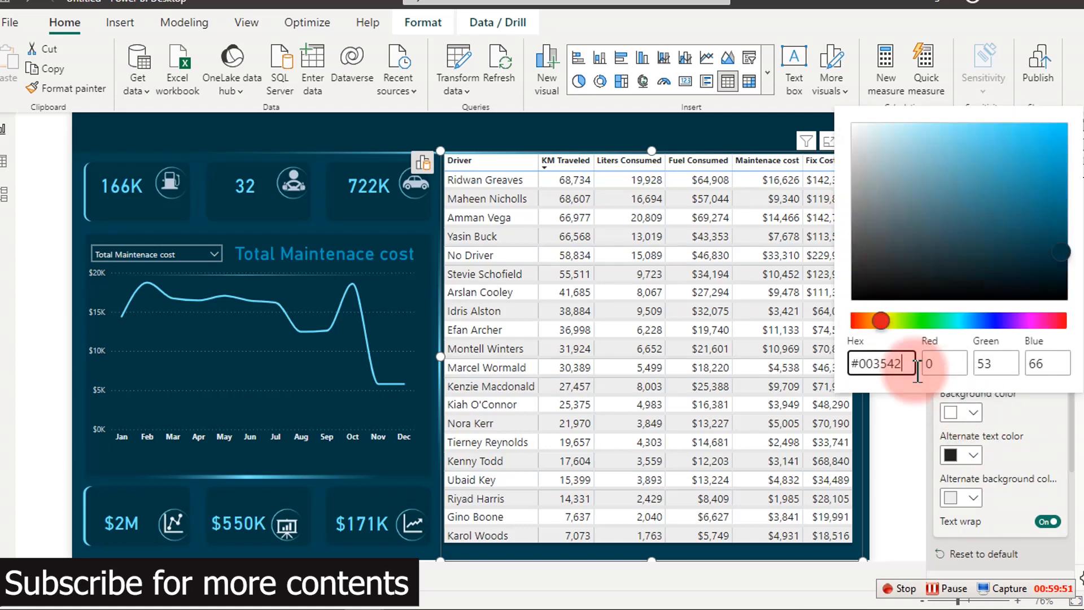
click(1048, 409)
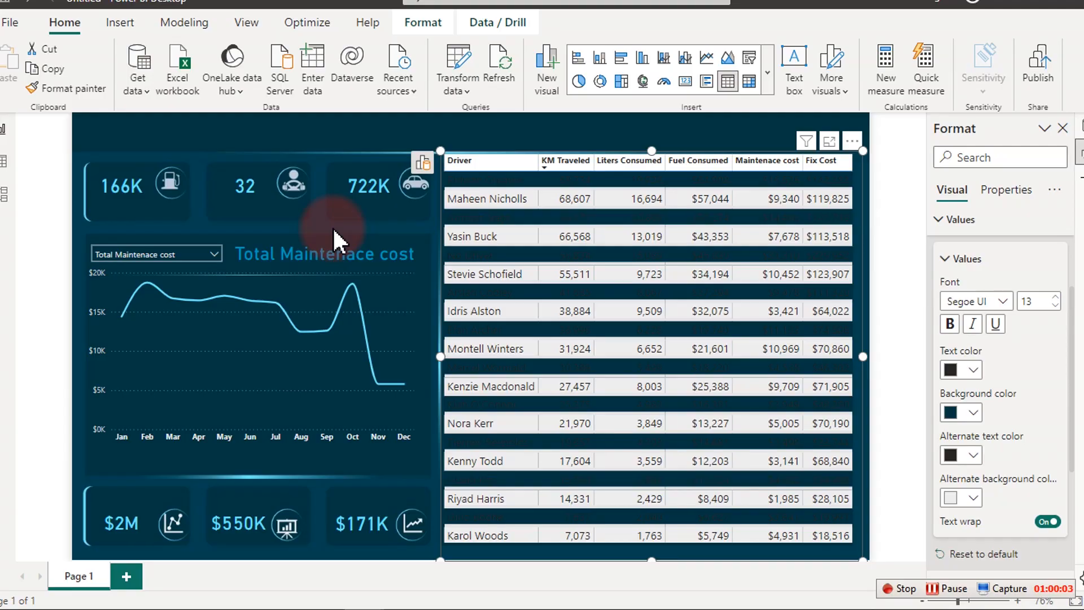
Switch to PowerPoint and copy the hex code #004151 from the fill of the selected dark blue rectangle on slide 2.
key(alt+Tab)
click(599, 289)
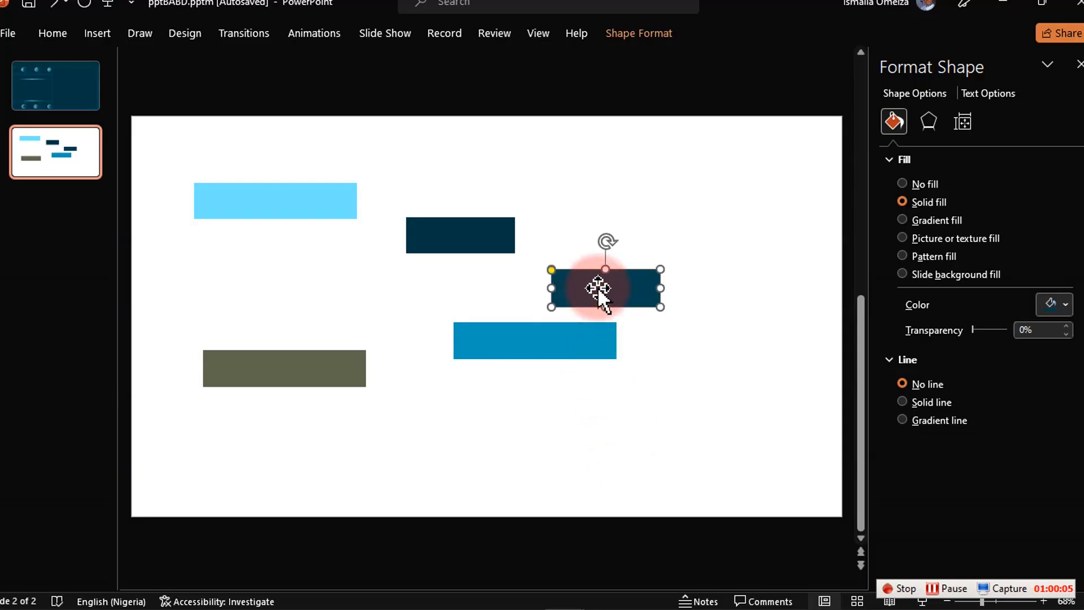
click(60, 105)
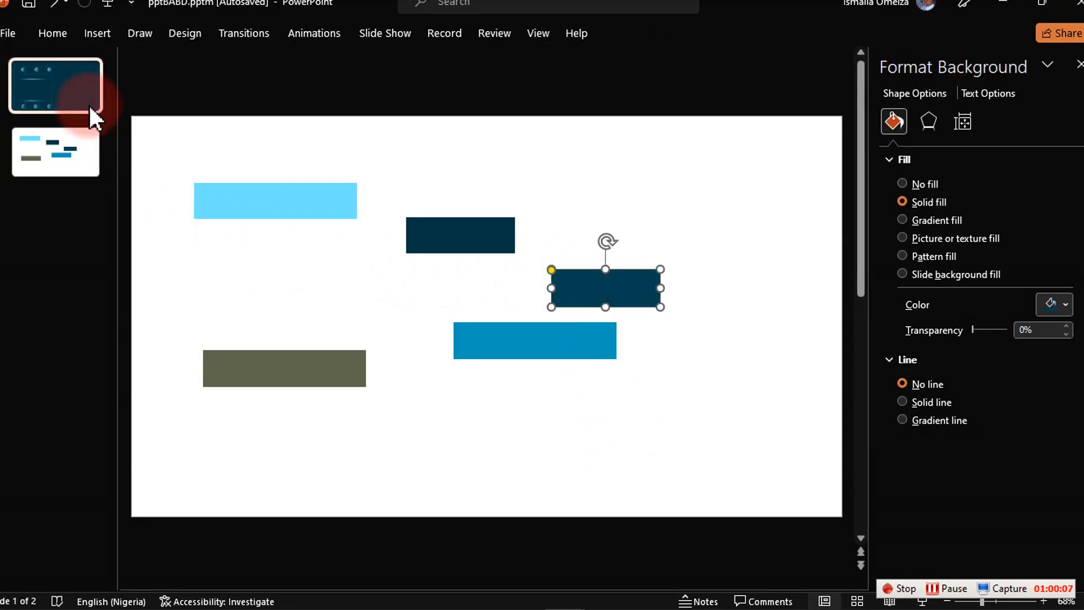
click(724, 134)
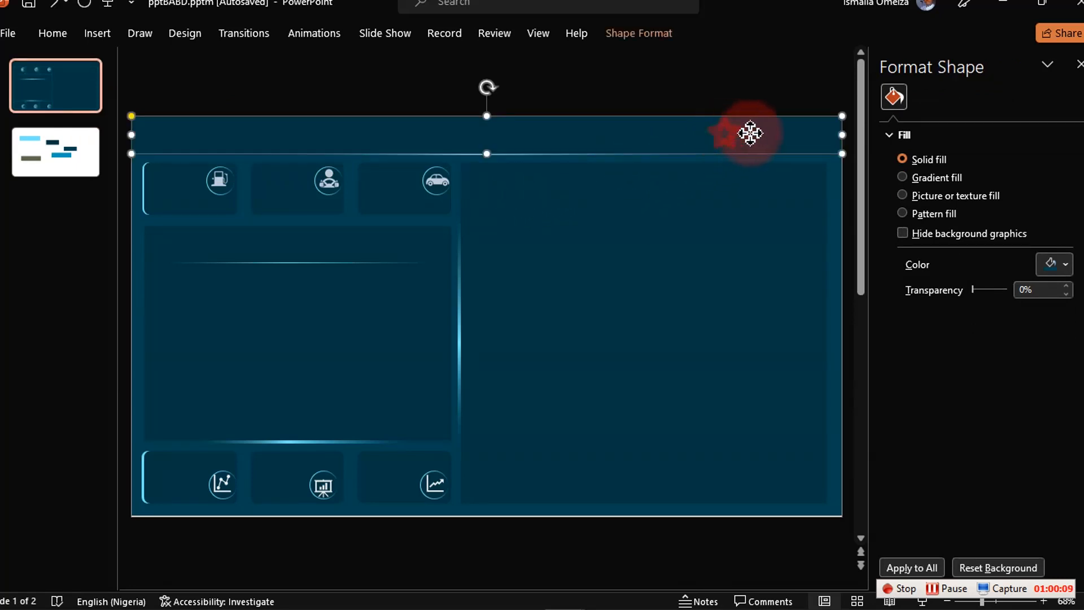
click(839, 270)
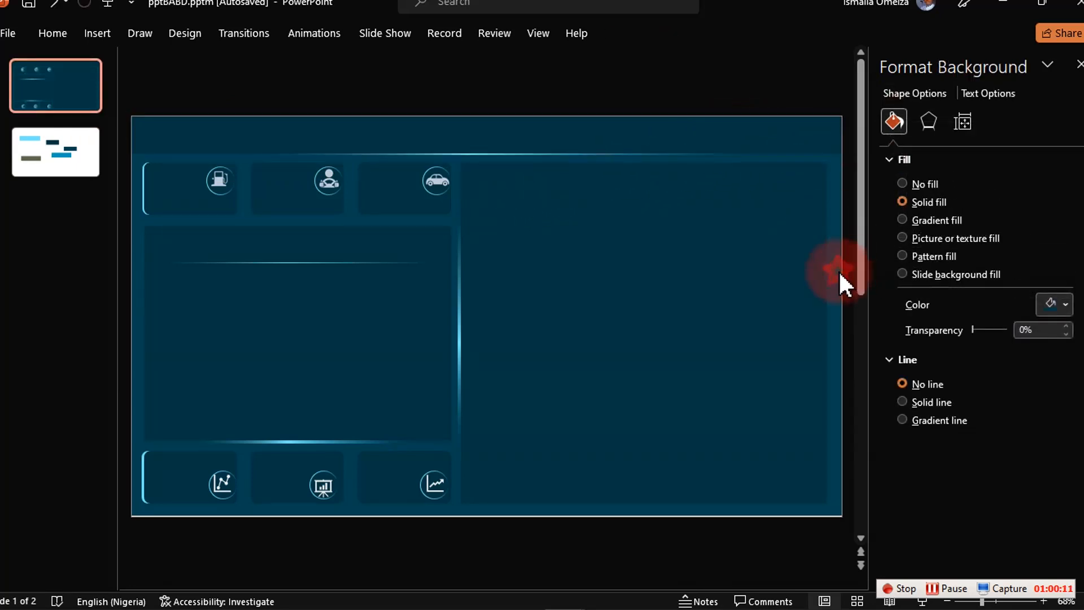
click(92, 150)
click(577, 275)
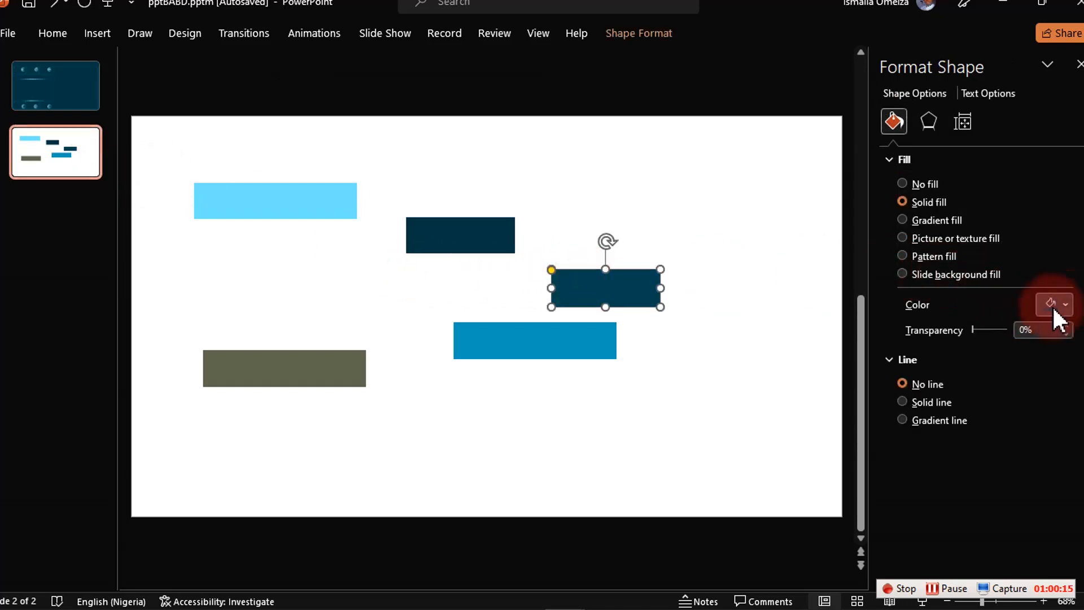
click(1066, 305)
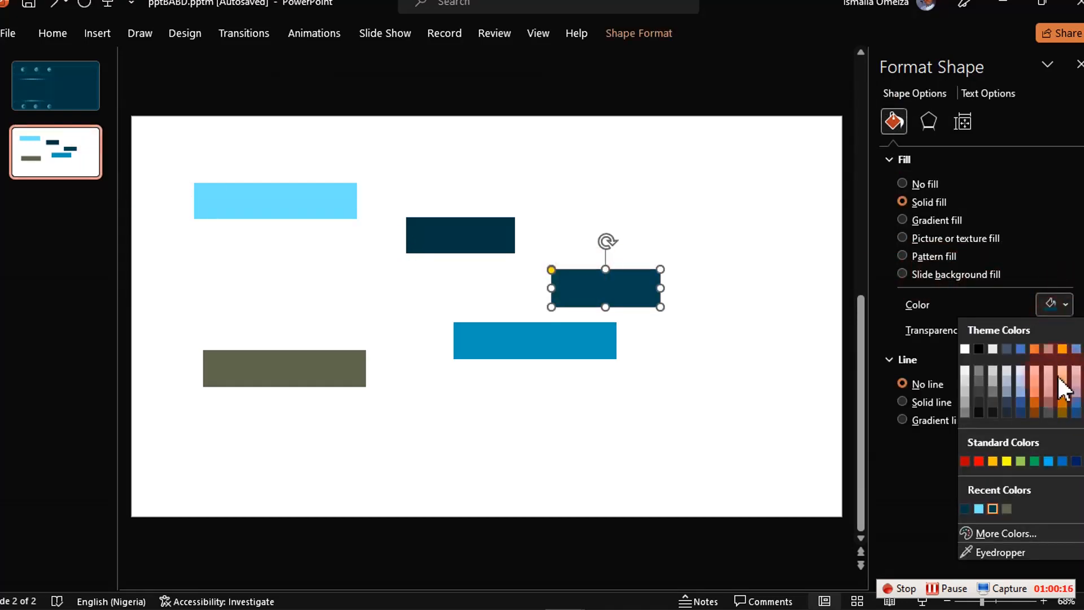
click(1018, 533)
double_click(343, 486)
key(ctrl+c)
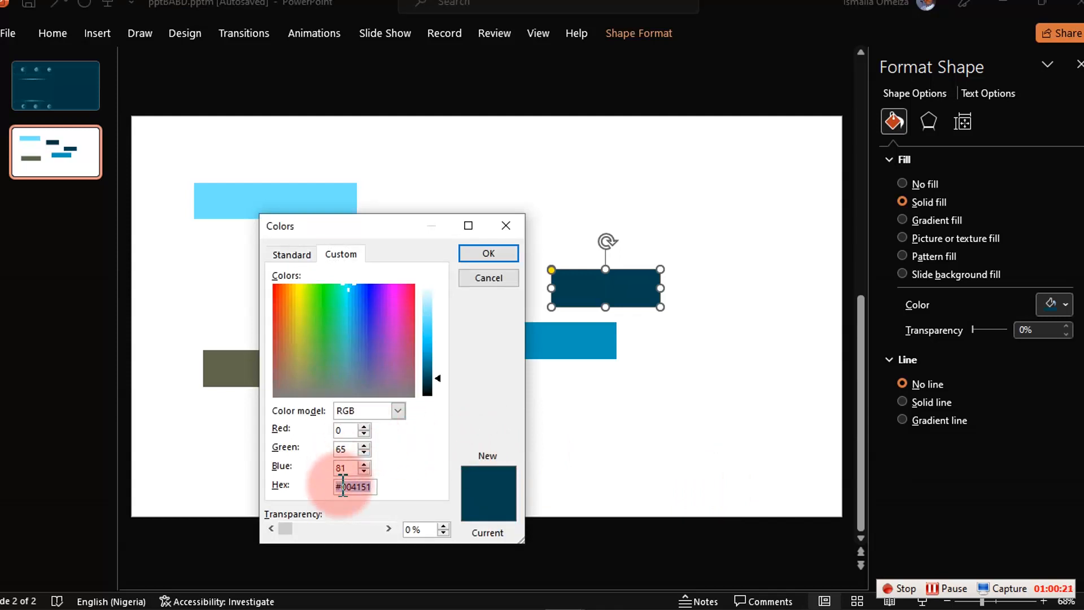
click(489, 253)
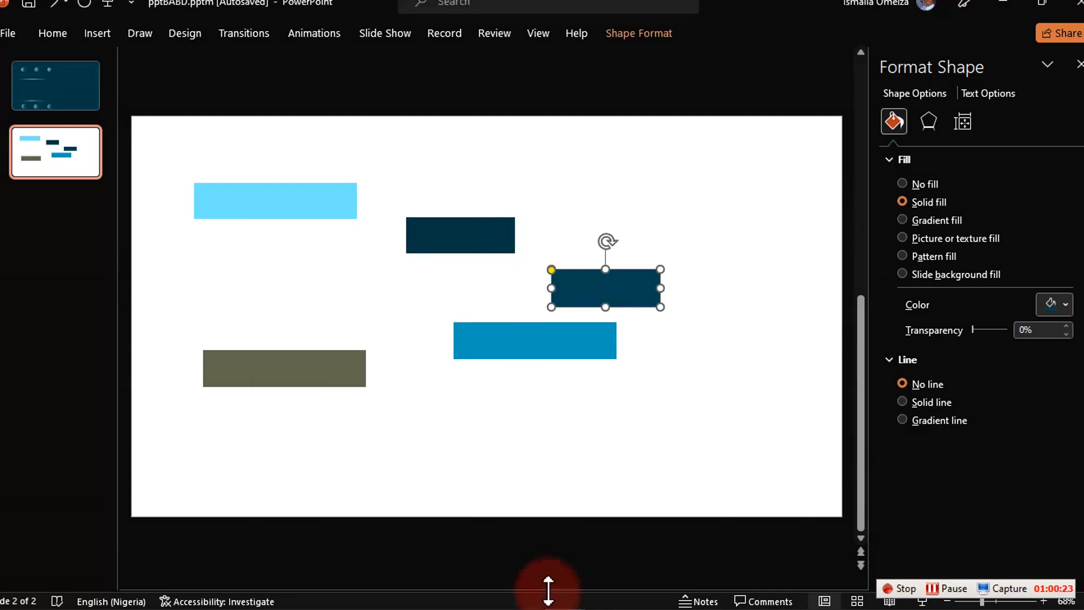
Return to the untitled Power BI report and open the custom hex value of the driver table's alternate background color.
mouse_move(364, 594)
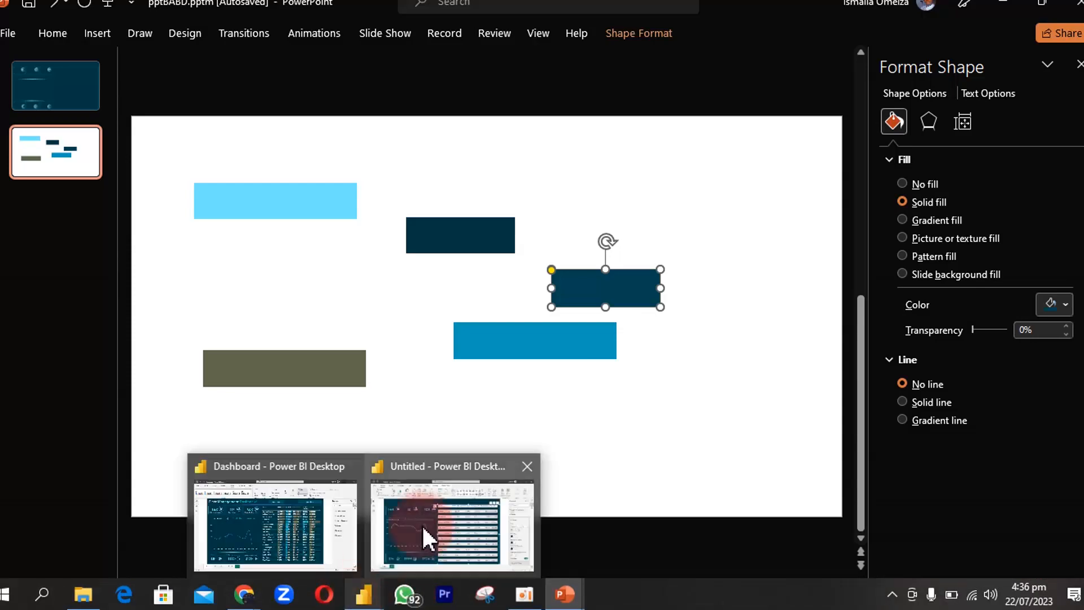
click(429, 539)
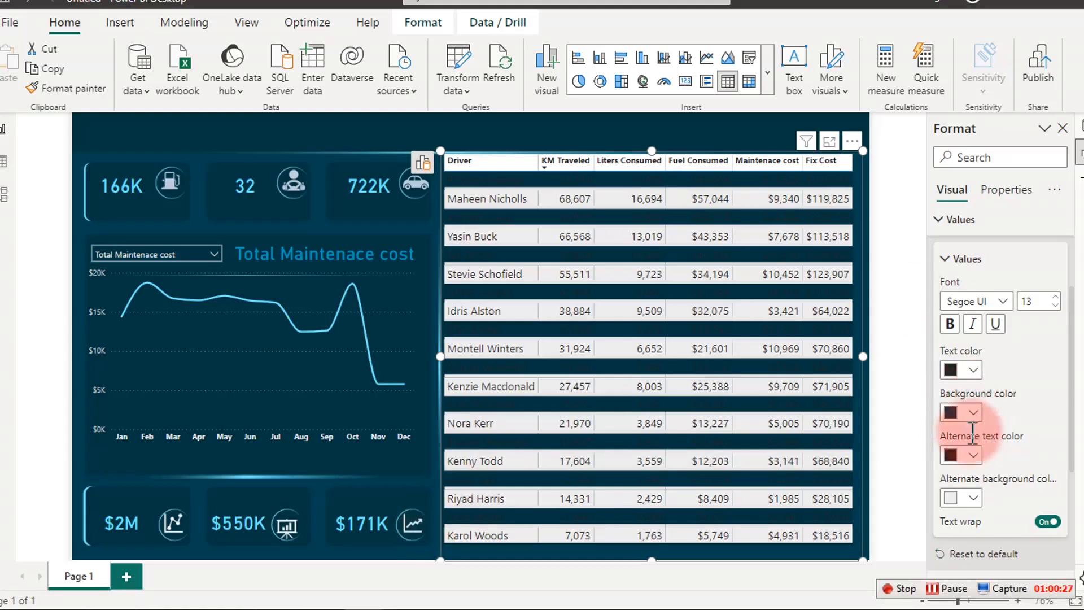
click(974, 499)
click(914, 462)
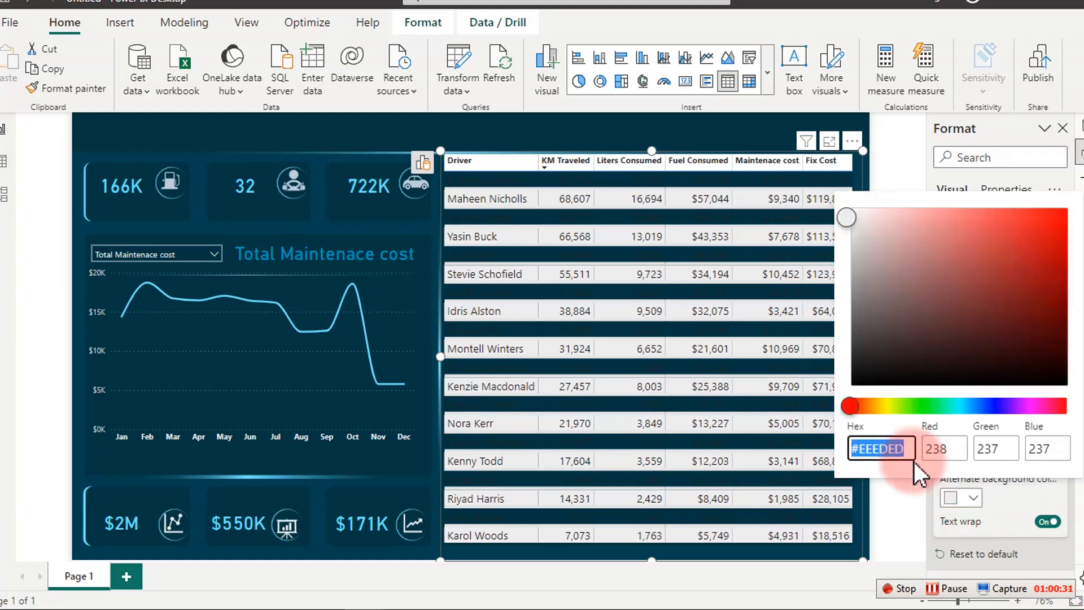
Set the driver table's alternate background color to #004151 and color its horizontal gridlines dark teal.
key(ctrl+v)
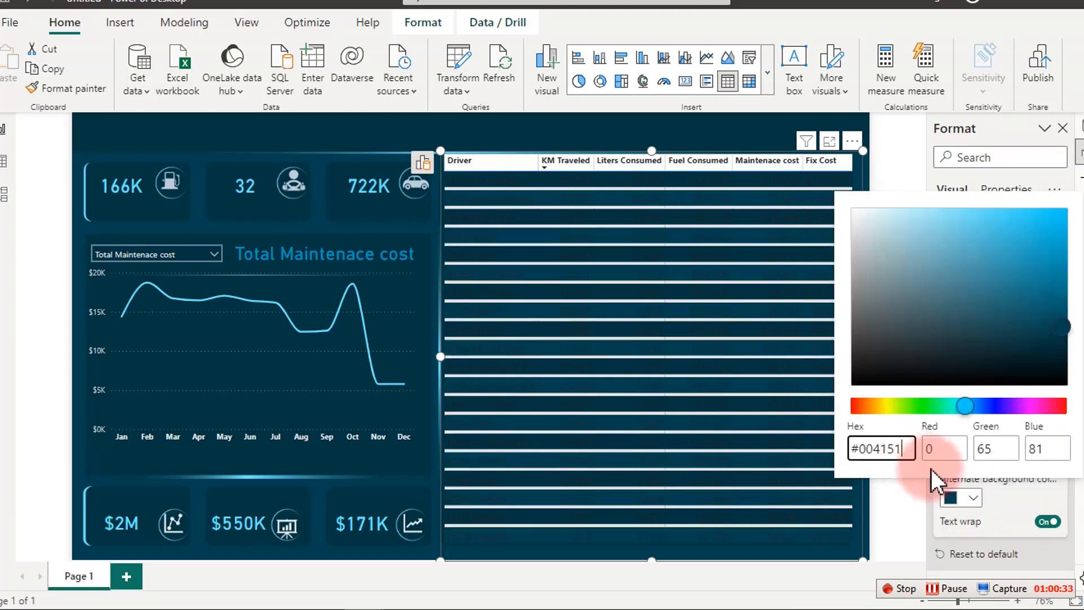
click(1042, 501)
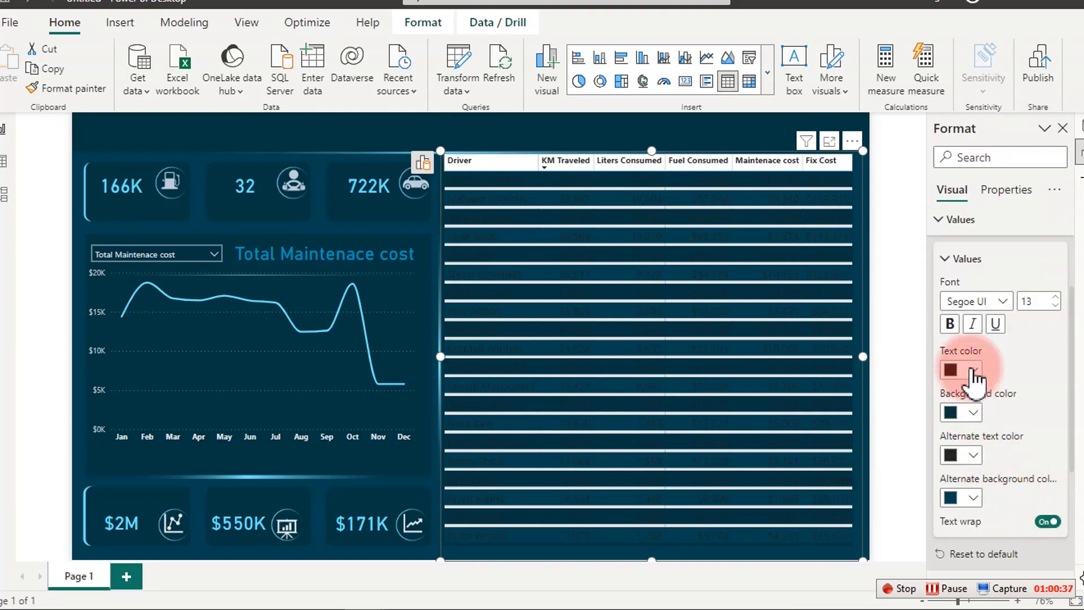
click(960, 226)
click(962, 305)
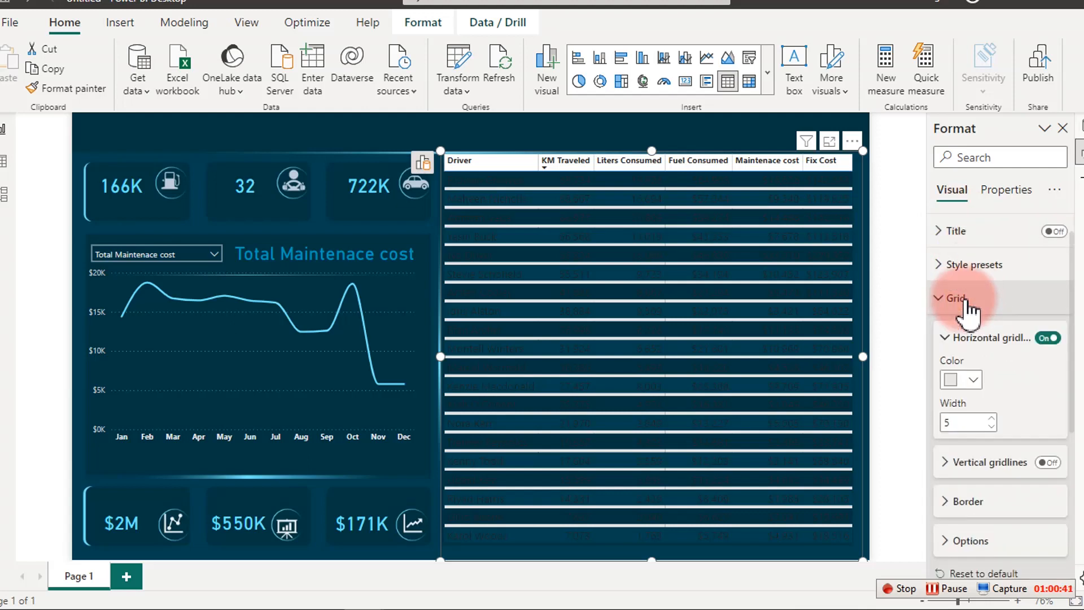
click(972, 387)
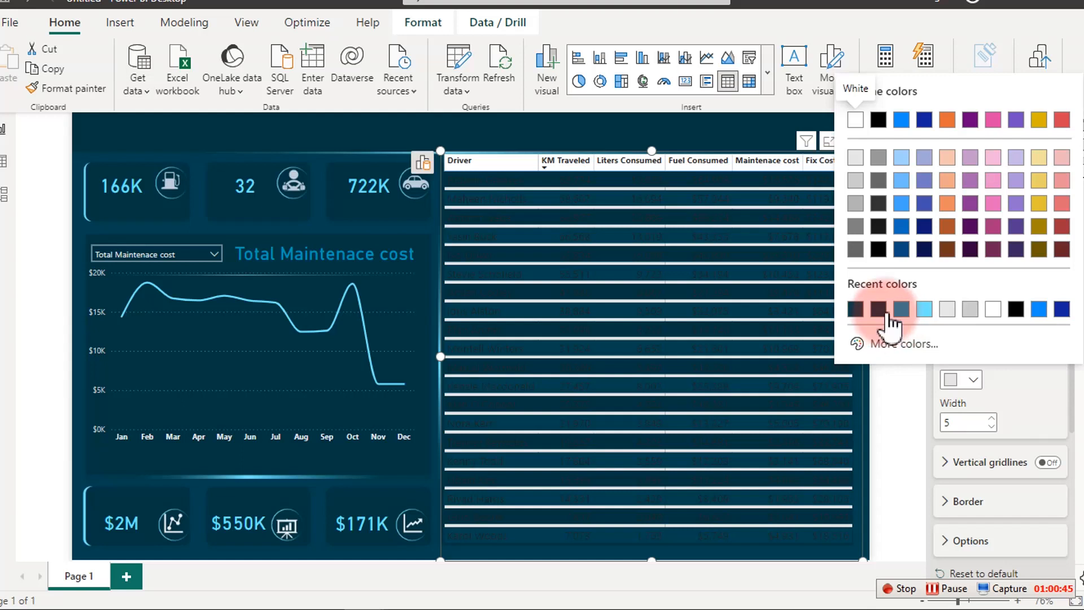
click(883, 310)
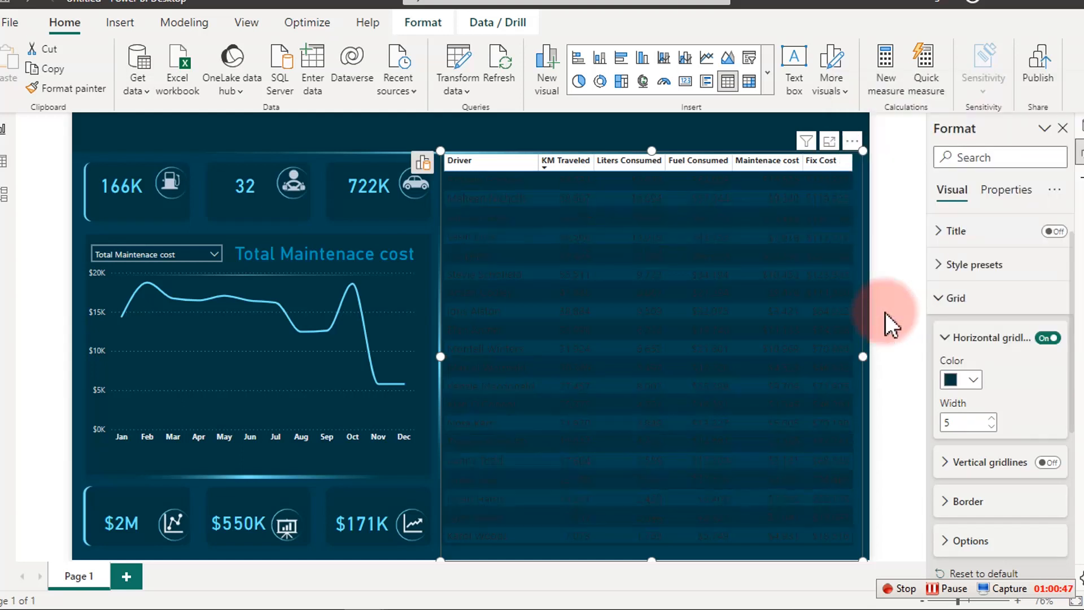
Set the driver table's value text color to white and its alternate text color to light gray.
click(948, 299)
click(956, 332)
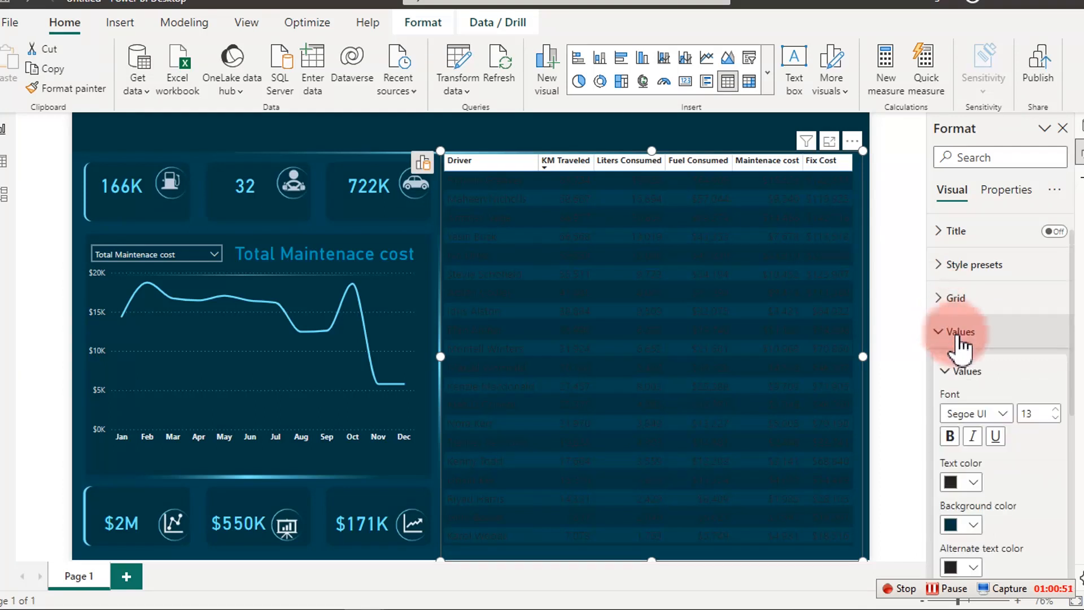
click(969, 370)
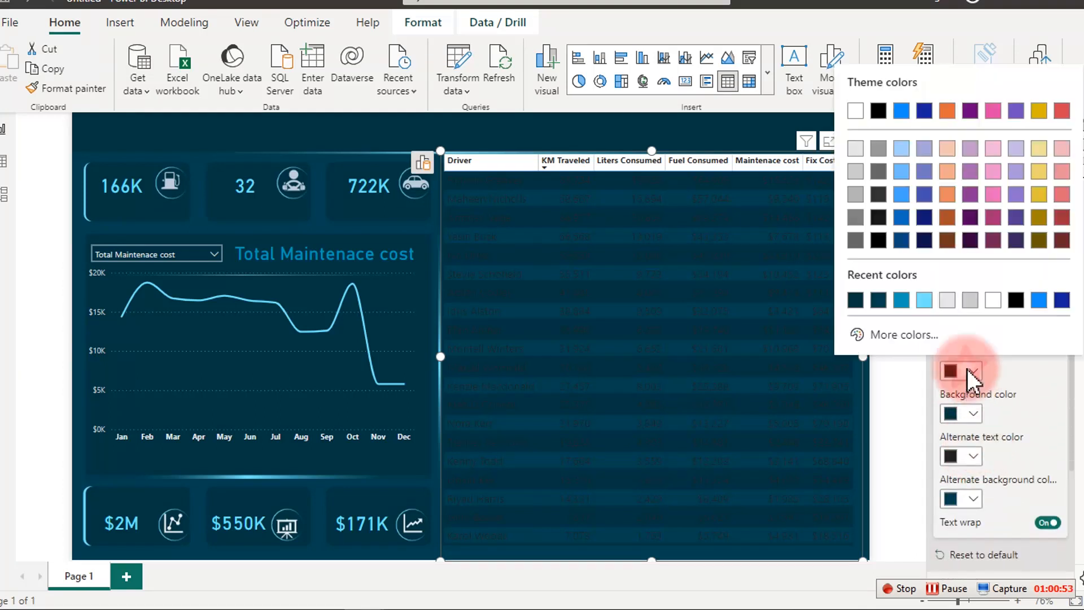
click(854, 116)
click(975, 457)
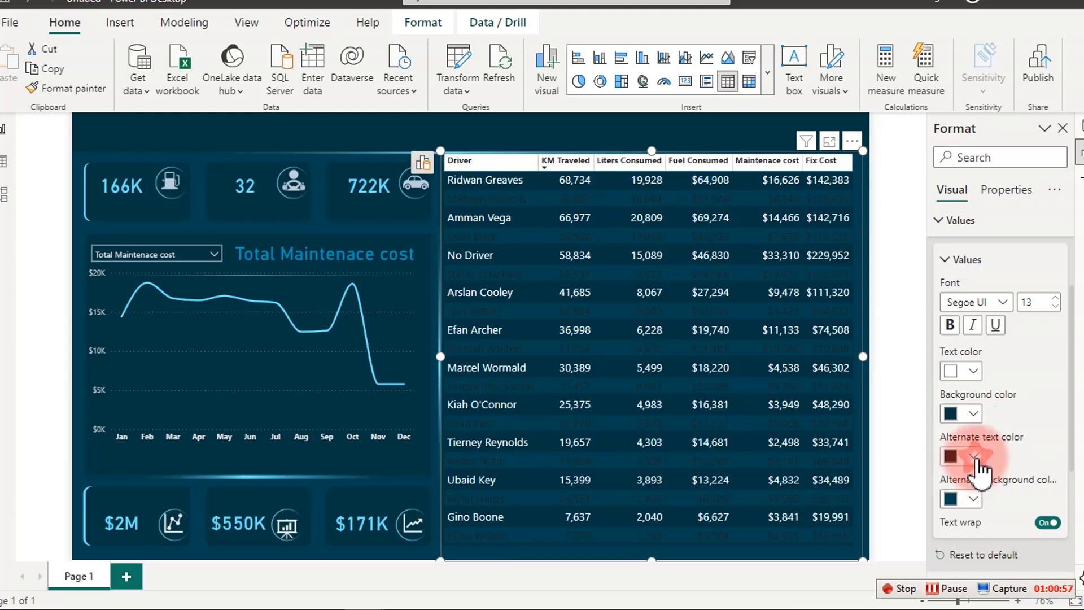
click(973, 456)
click(856, 196)
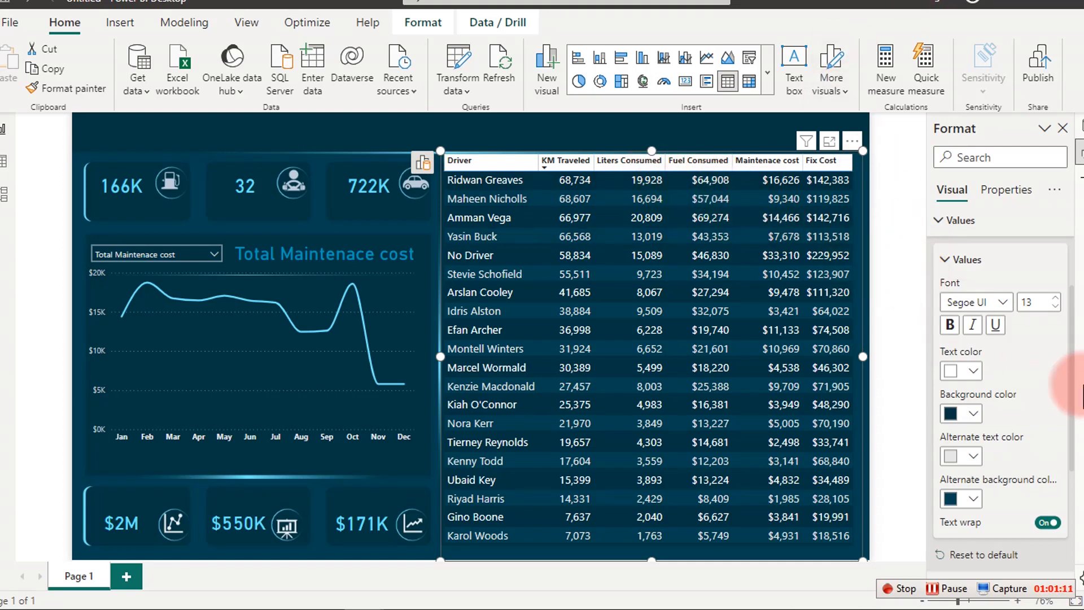
Format the driver table's column headers with white text on a dark teal background.
click(965, 263)
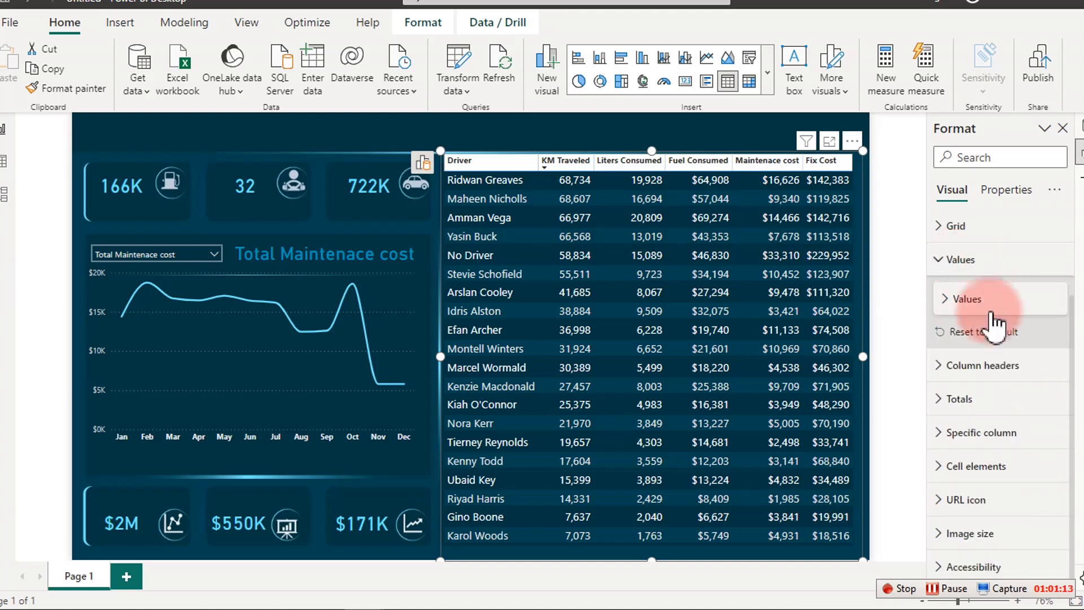
click(975, 366)
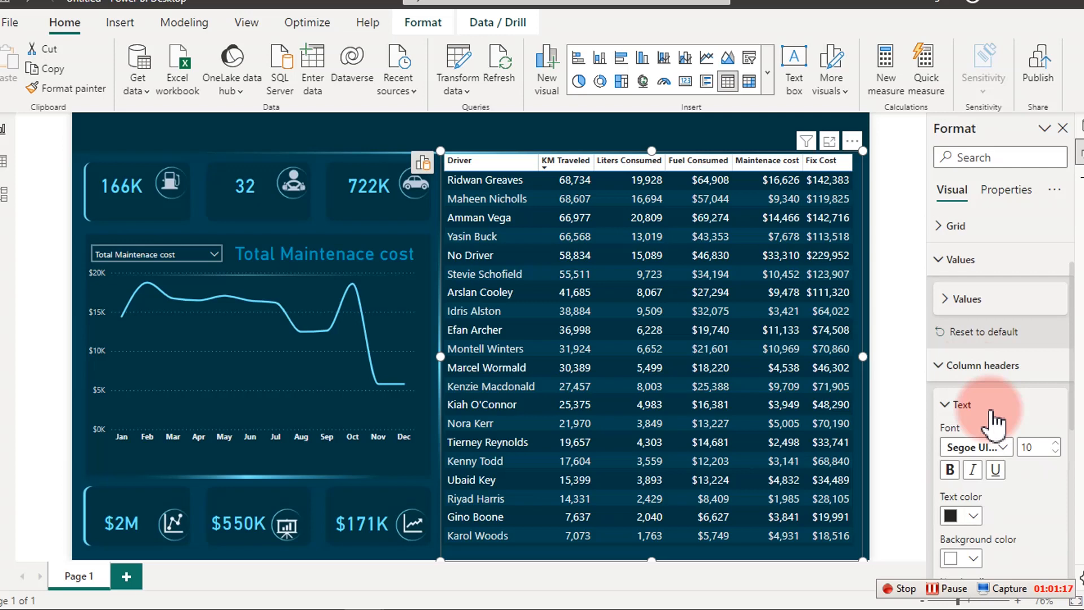
scroll(994, 421, down, 2)
scroll(978, 462, down, 2)
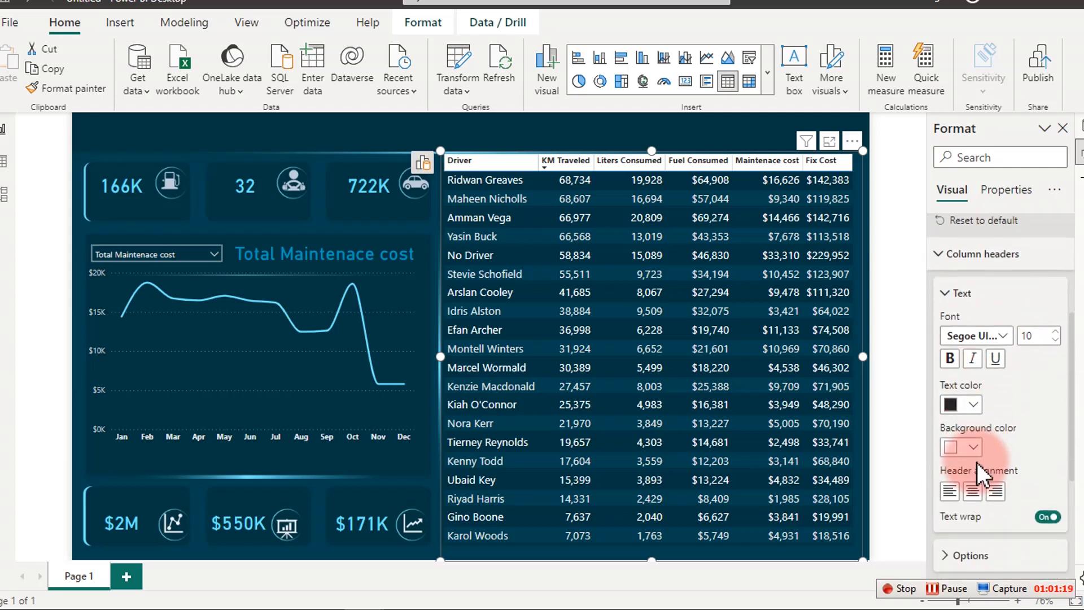
click(964, 405)
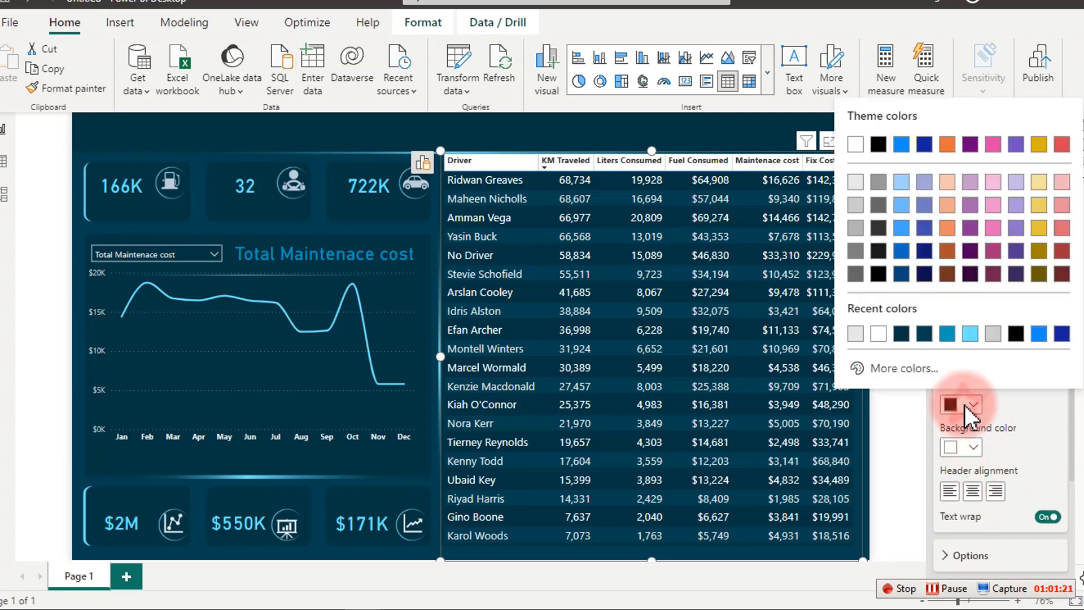
click(856, 146)
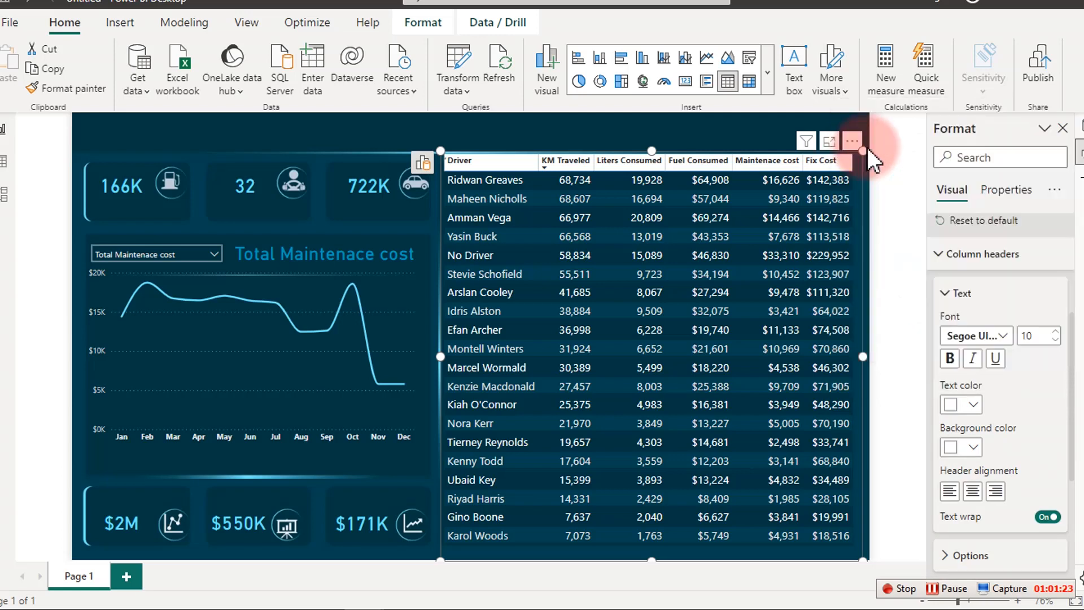
click(967, 446)
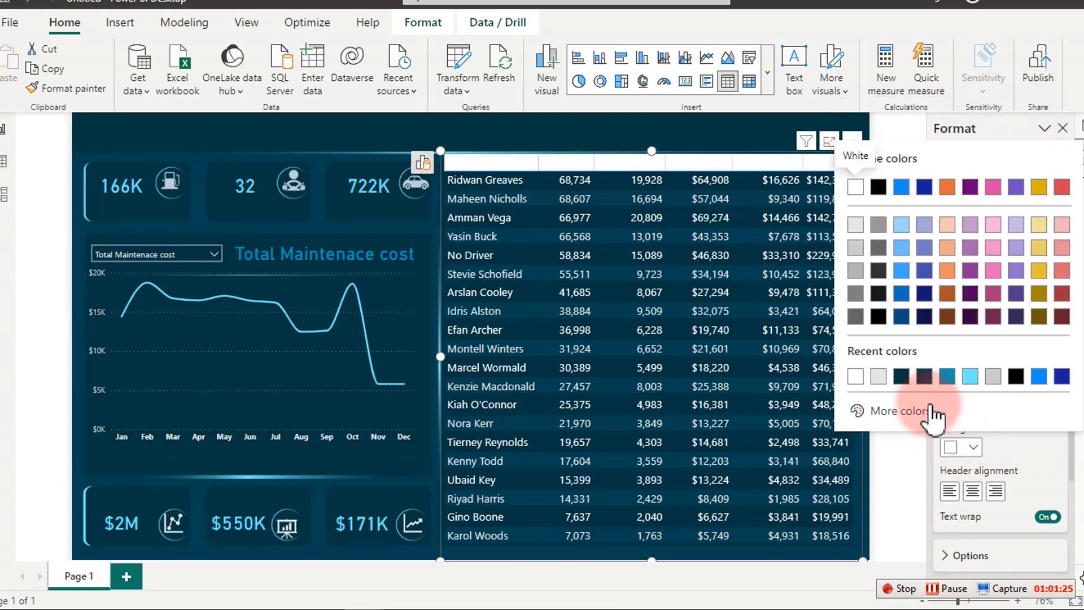
click(903, 376)
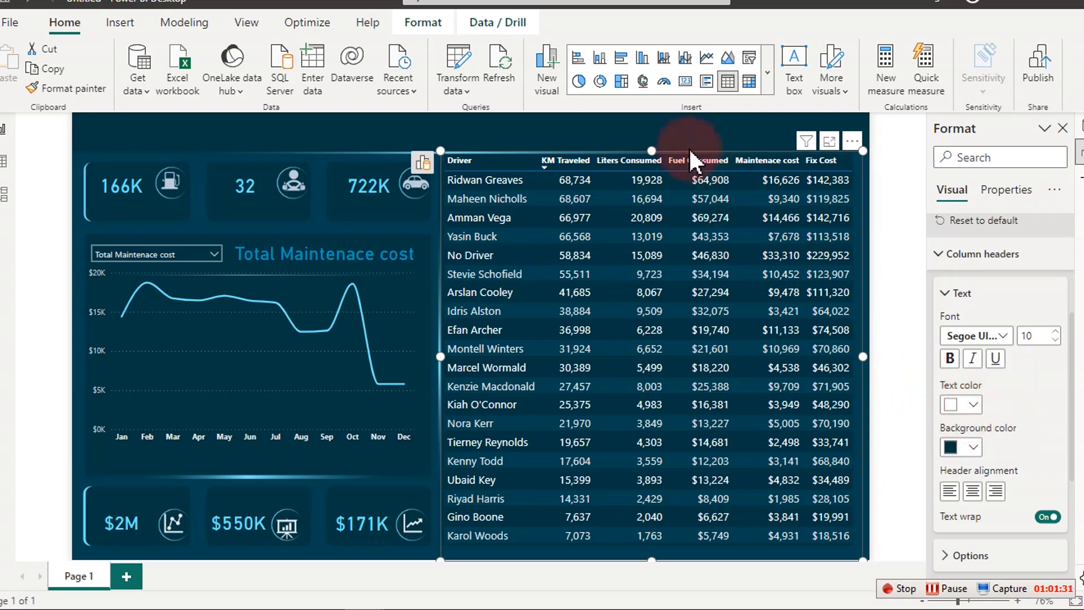
Lower the driver table's upper edge slightly so it sits just below the header band's divider line.
click(666, 129)
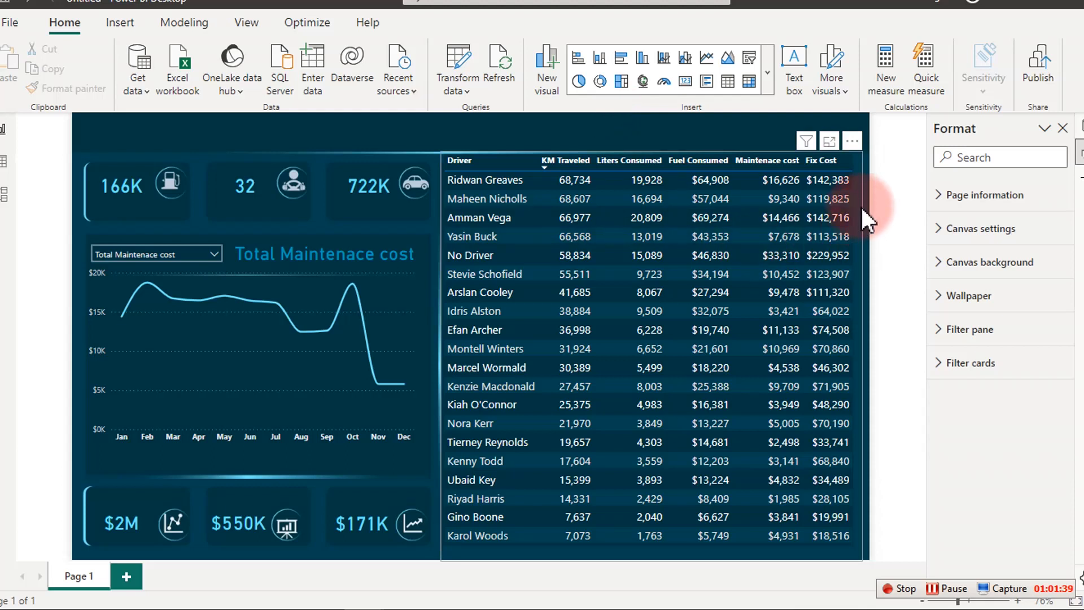
click(635, 149)
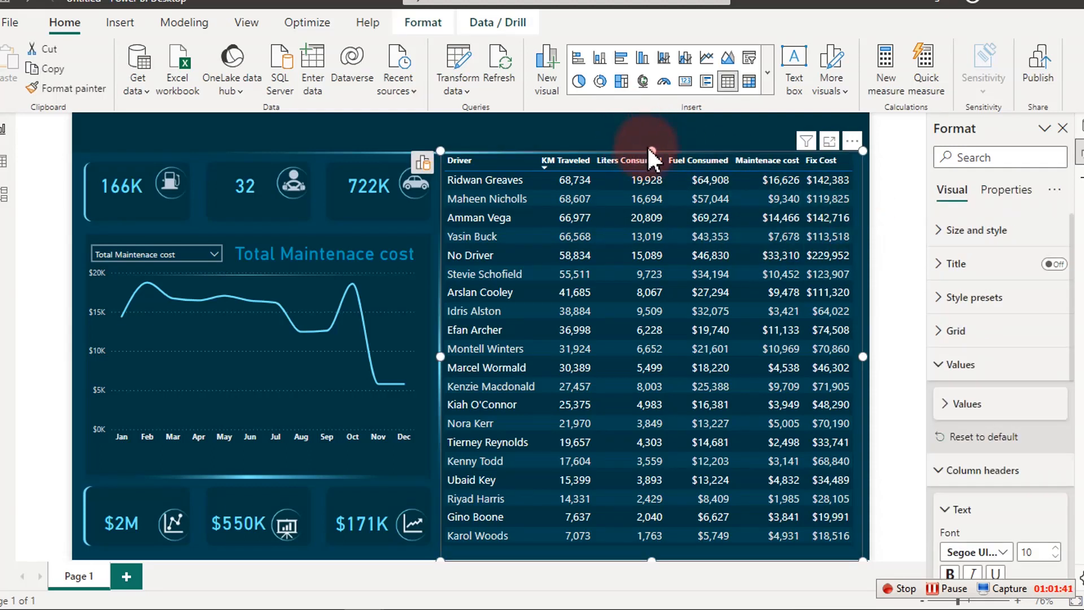
drag(652, 148, 653, 150)
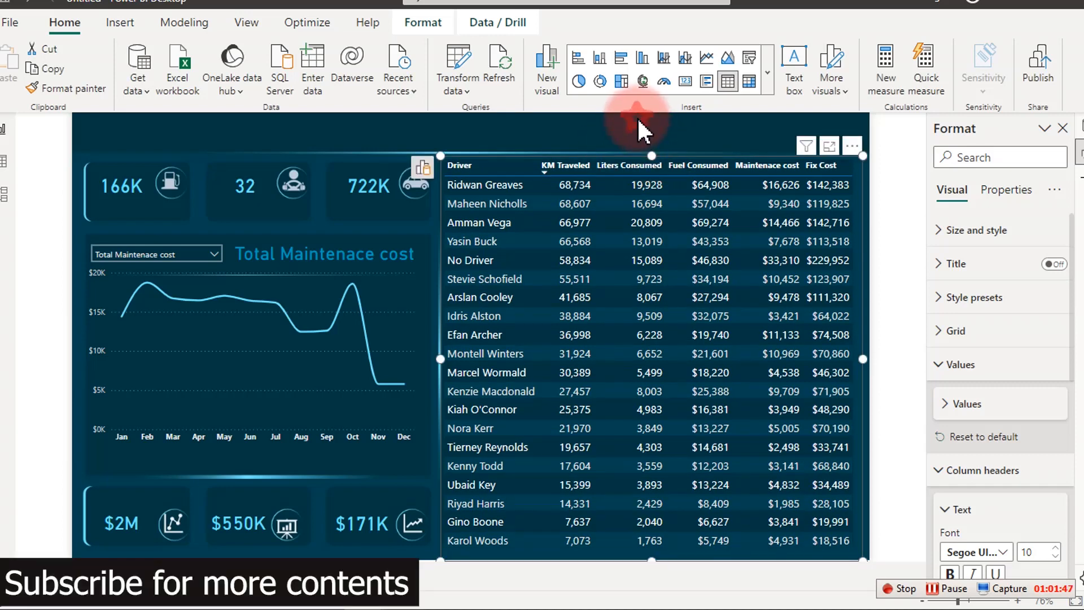
click(640, 120)
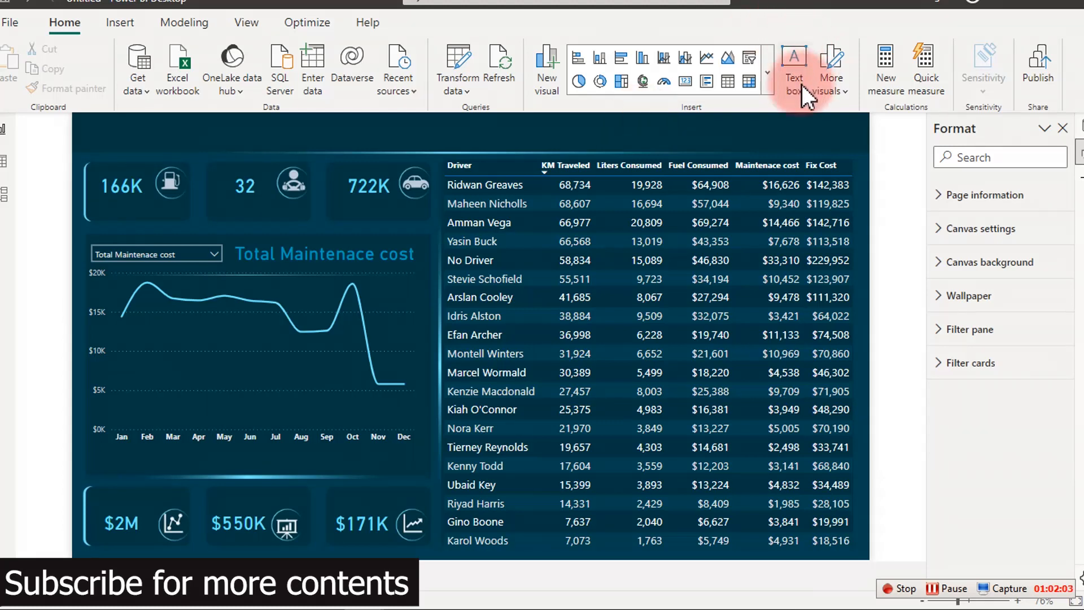
Insert a text box and fit it into the header band above the KPI cards, ending near the driver table's start.
click(797, 55)
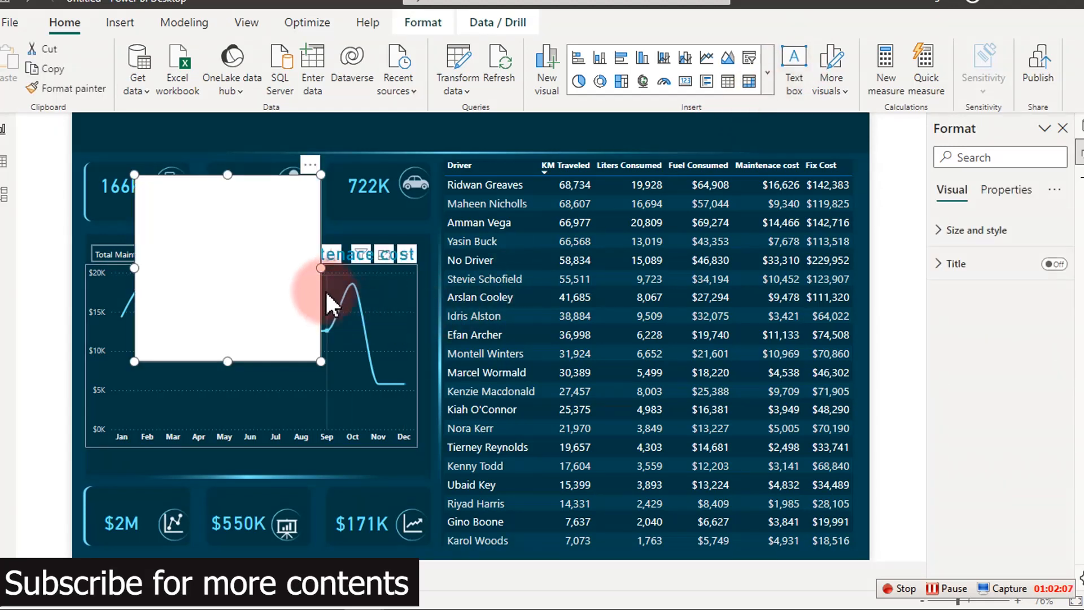
drag(314, 359, 503, 217)
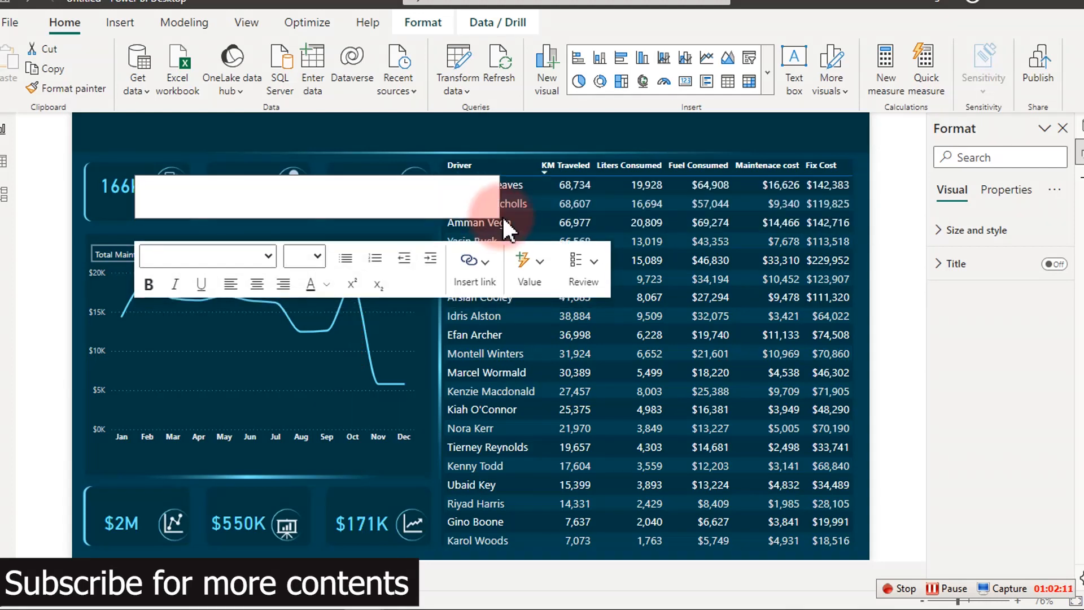
drag(485, 158, 428, 101)
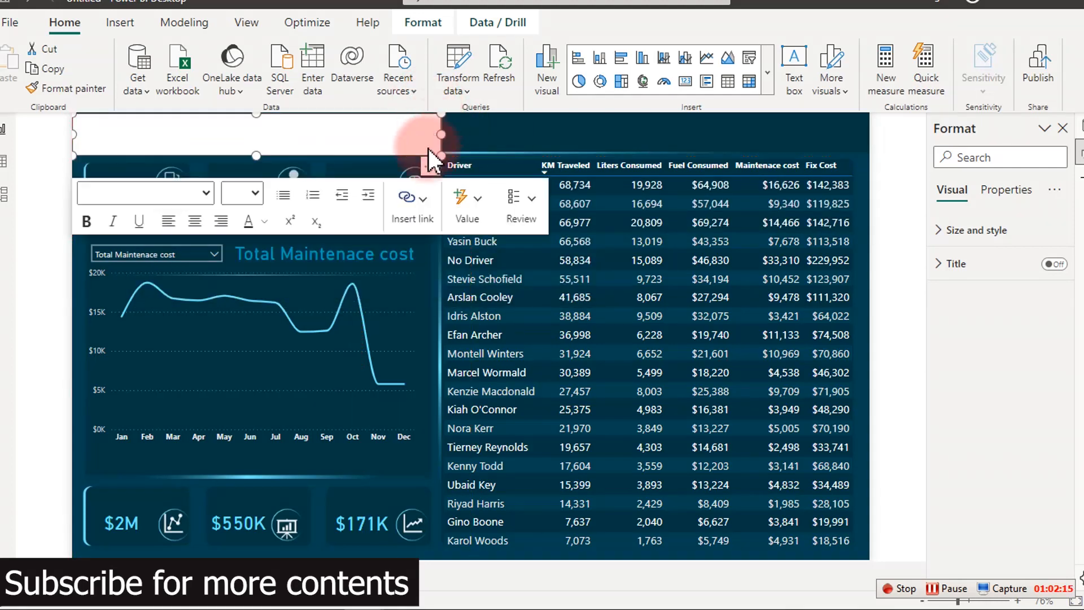
drag(441, 134, 447, 131)
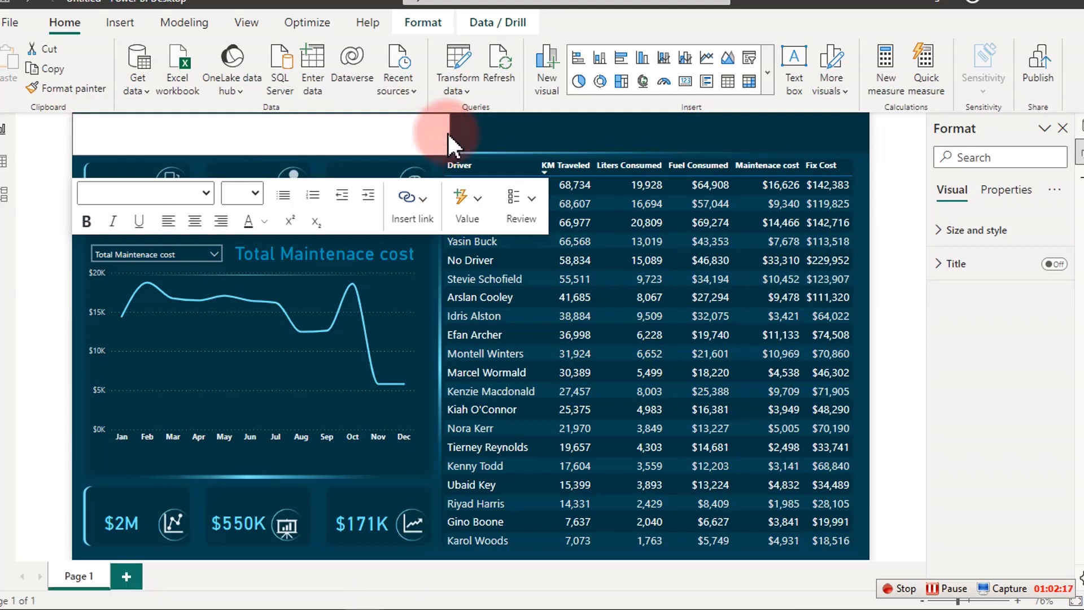
Enter the title "Fleet Management Dashboard" in the text box and set its font size to 28.
click(333, 134)
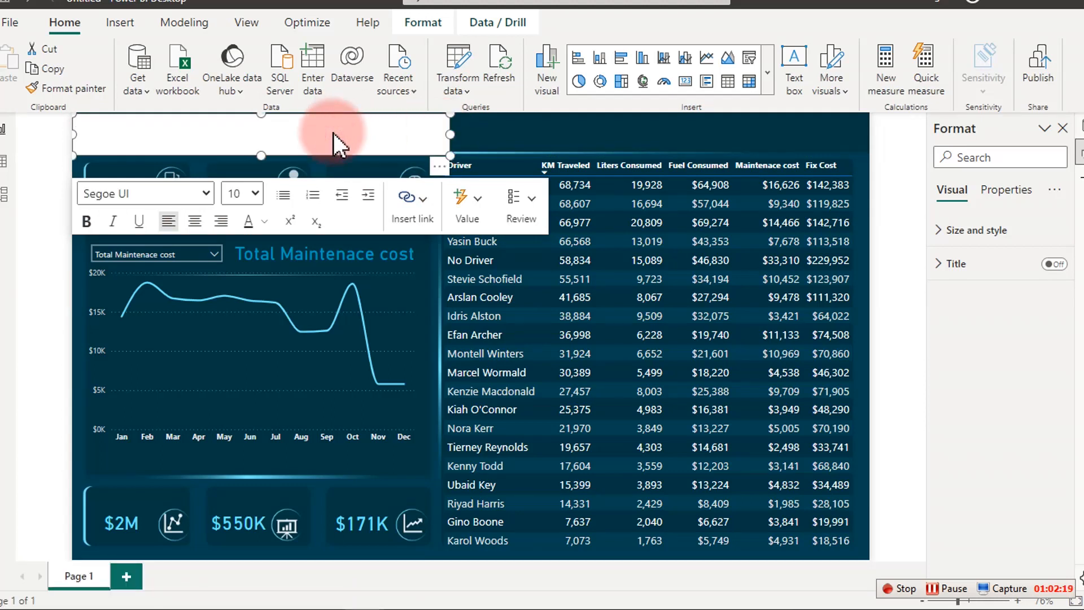
text(Fleet Manage)
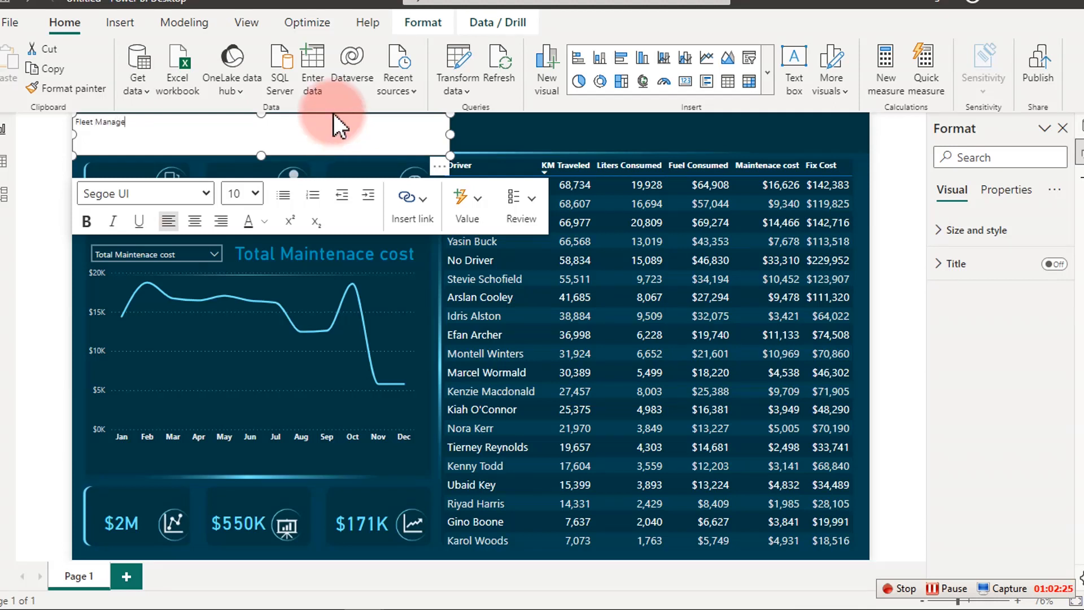
text(ment Dashboard)
key(ctrl+a)
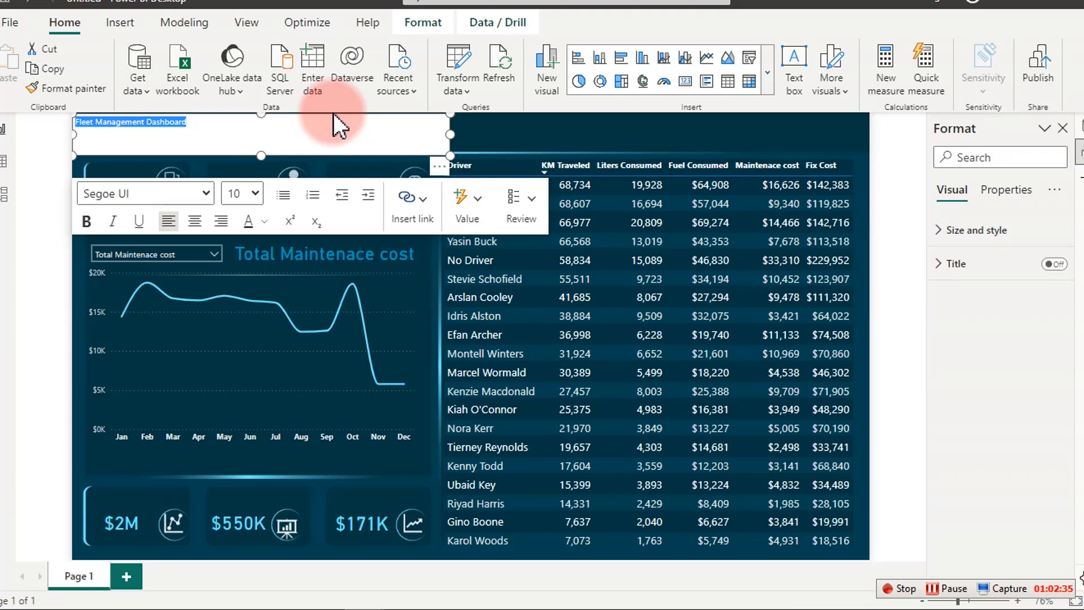
click(249, 199)
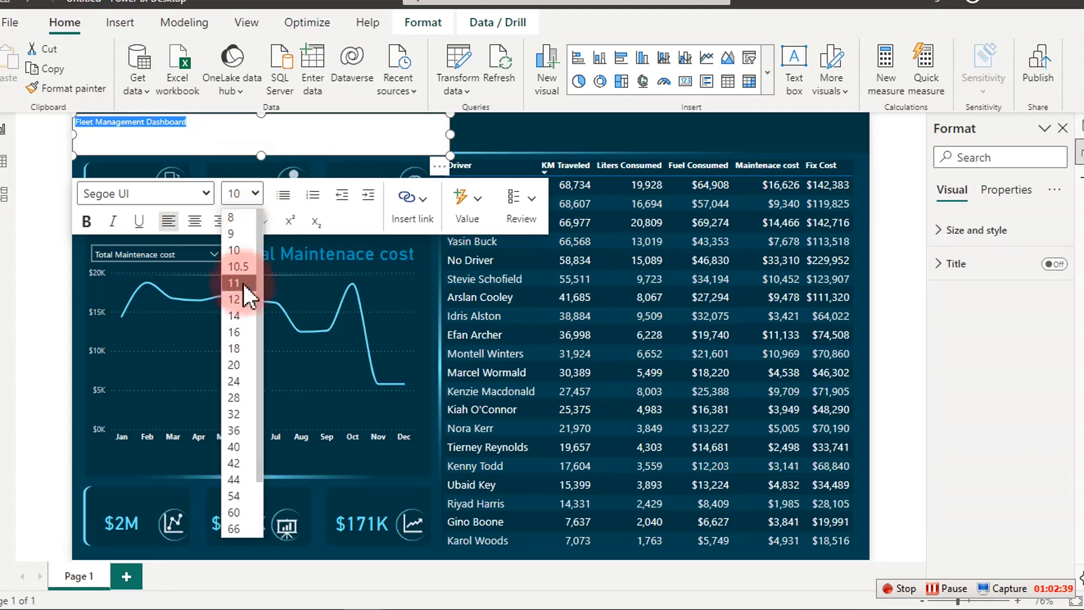
click(233, 398)
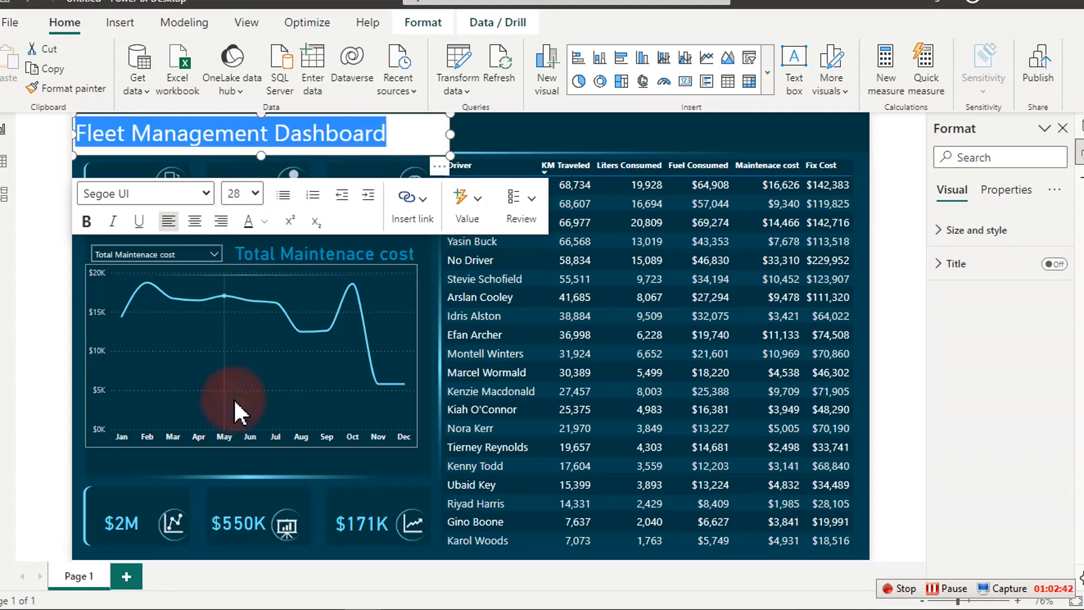
Color the title word "Fleet" light gray and the word "Management" light blue.
click(129, 136)
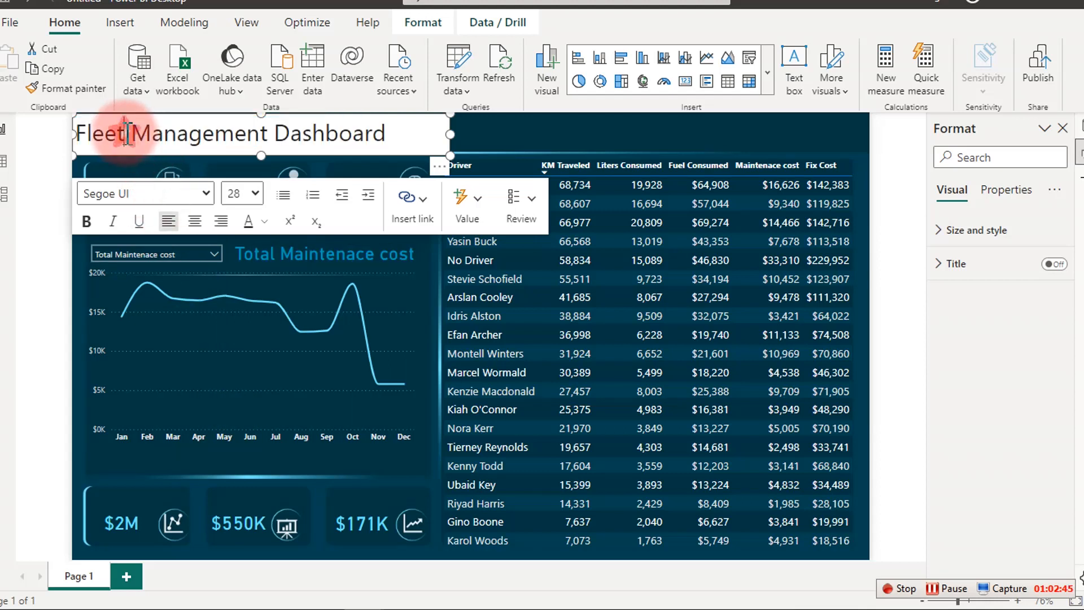
drag(126, 135, 71, 131)
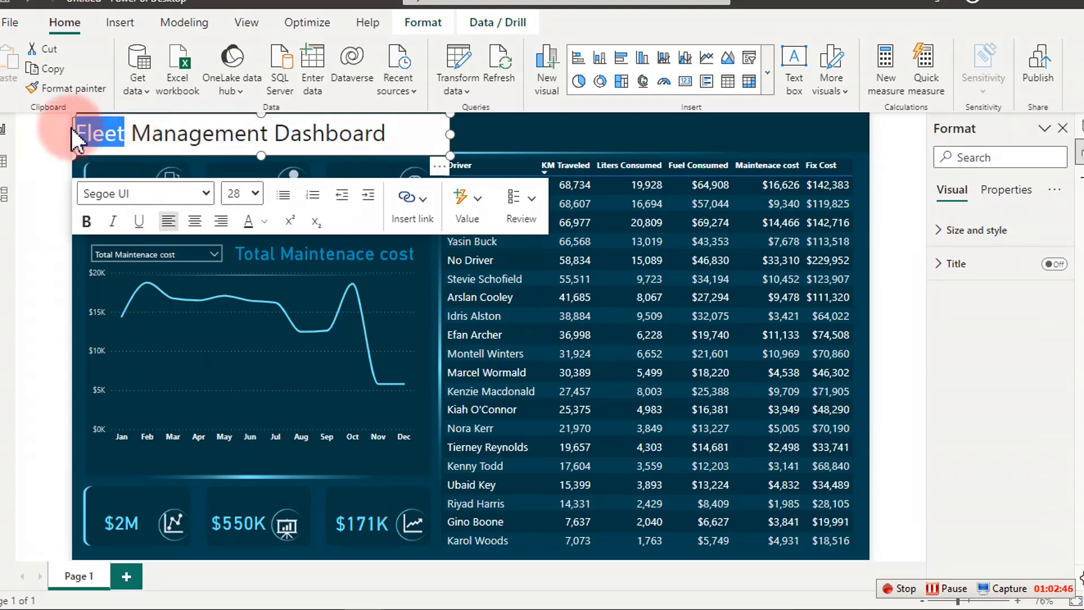
click(265, 223)
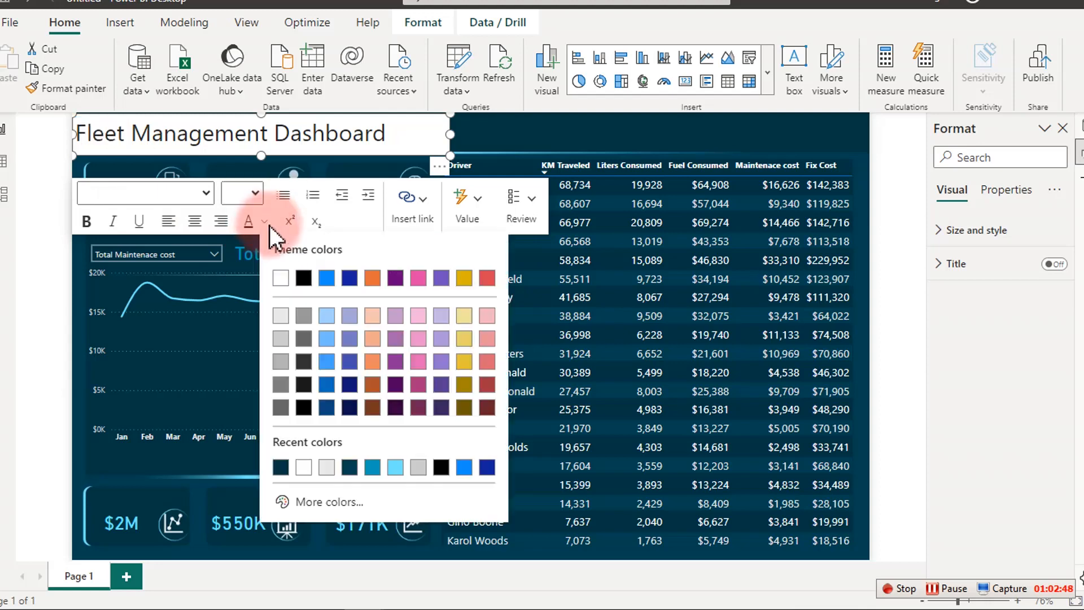
click(284, 313)
drag(268, 133, 131, 134)
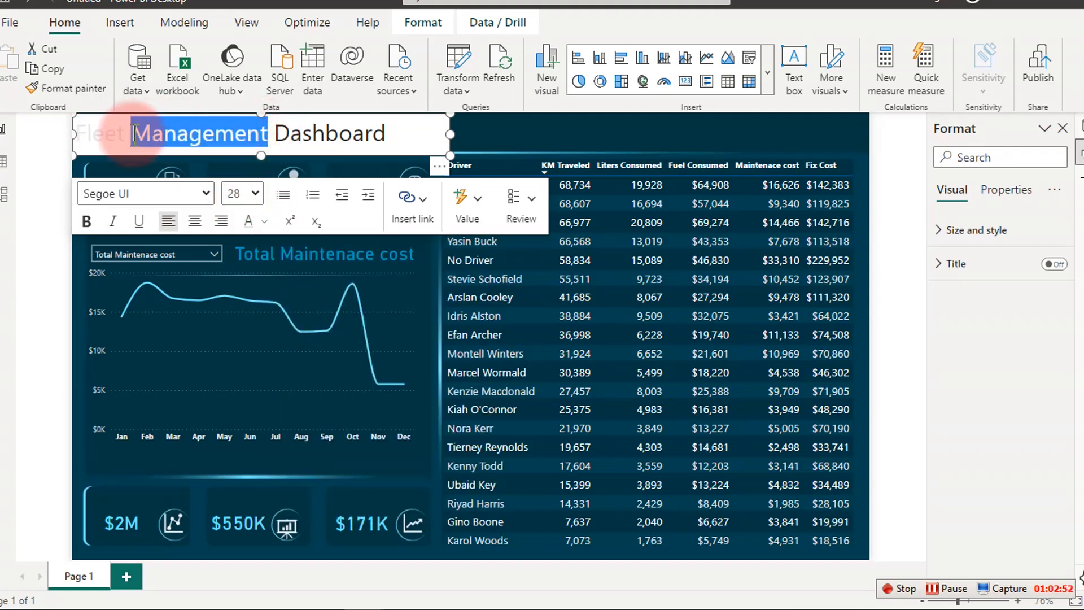
click(265, 223)
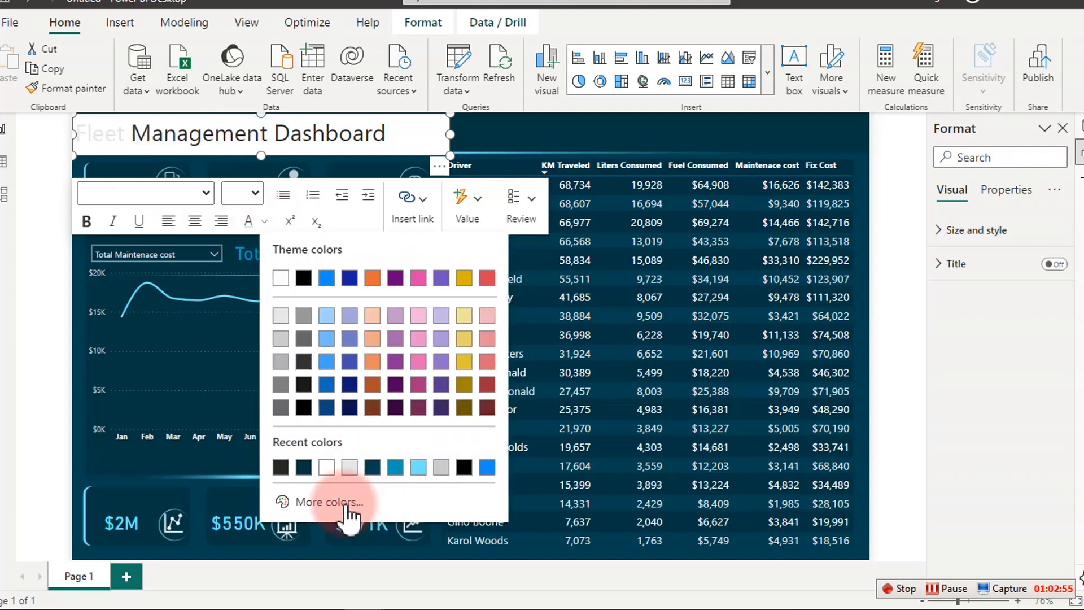
click(419, 467)
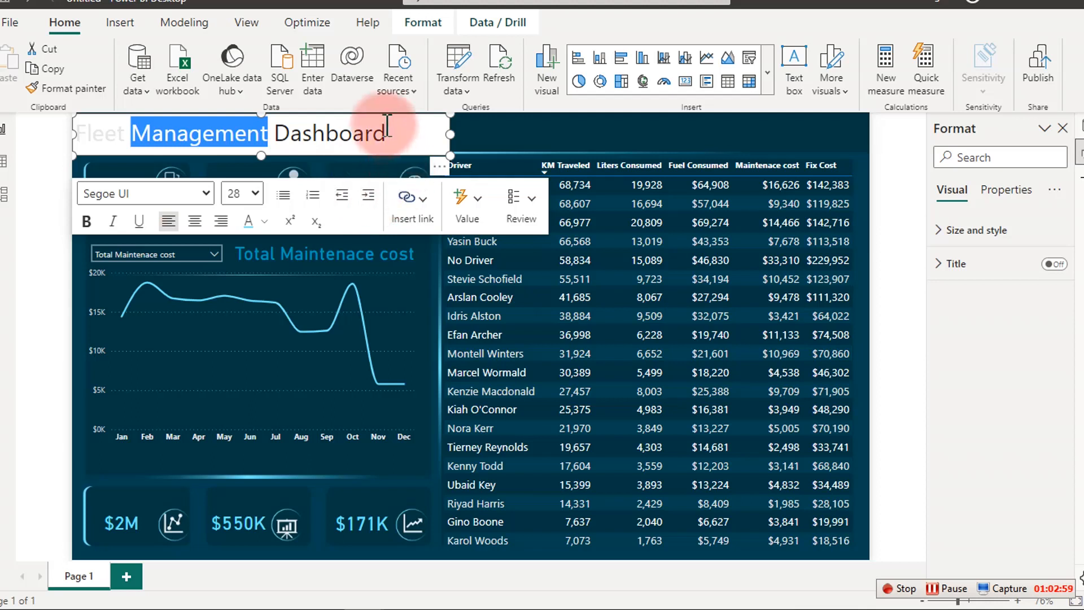
Color the title word "Dashboard" medium blue, a darker shade than the word "Management".
drag(387, 131, 269, 134)
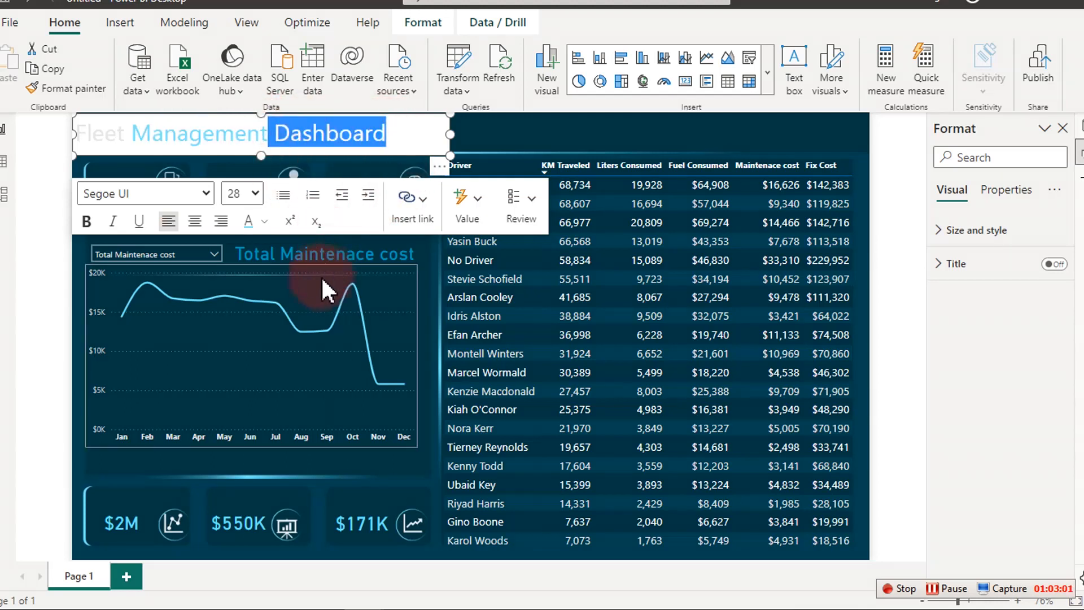
click(265, 222)
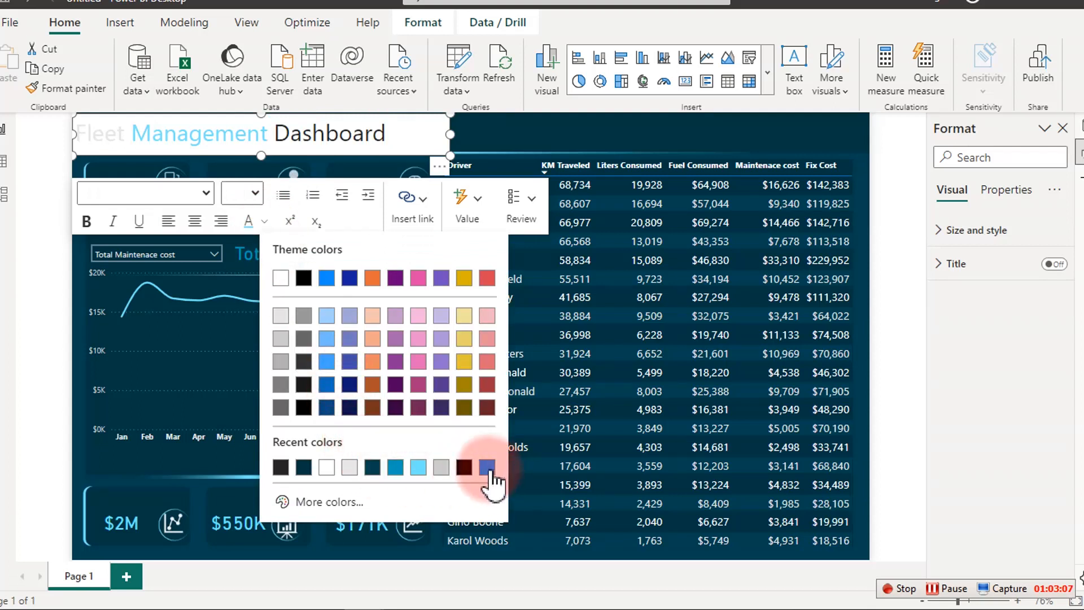
click(395, 468)
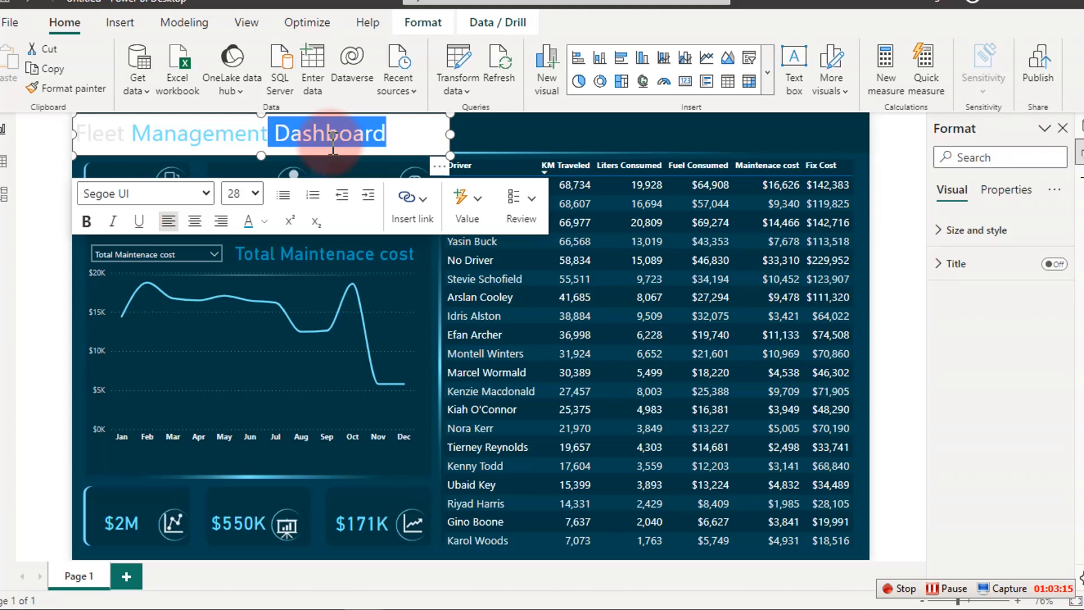
Set the whole title's font to Segoe (Bold) and narrow its text box to a width of about 563.
triple_click(259, 133)
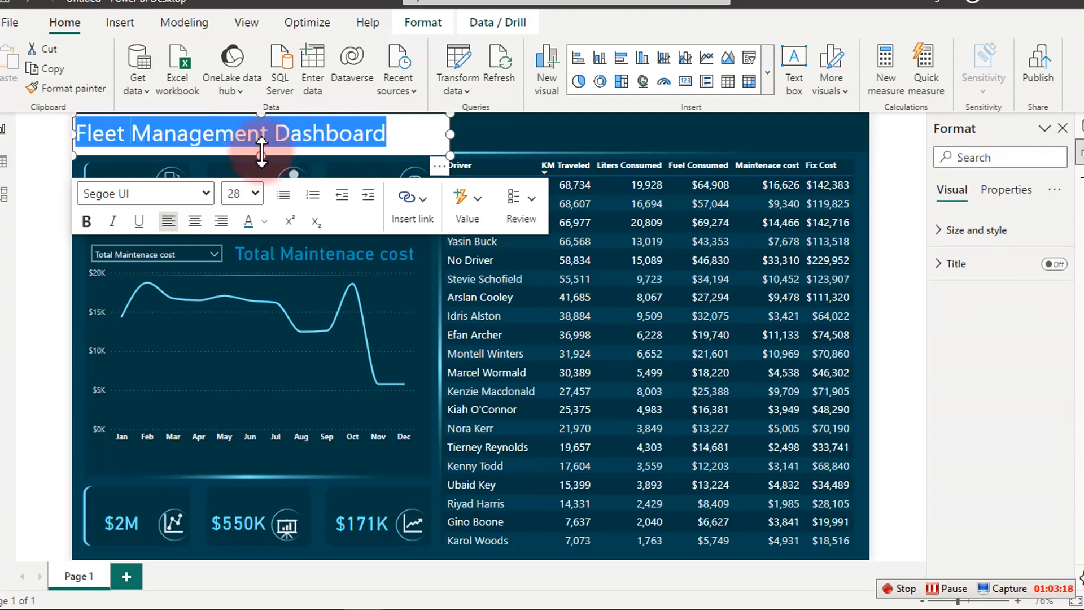
click(202, 197)
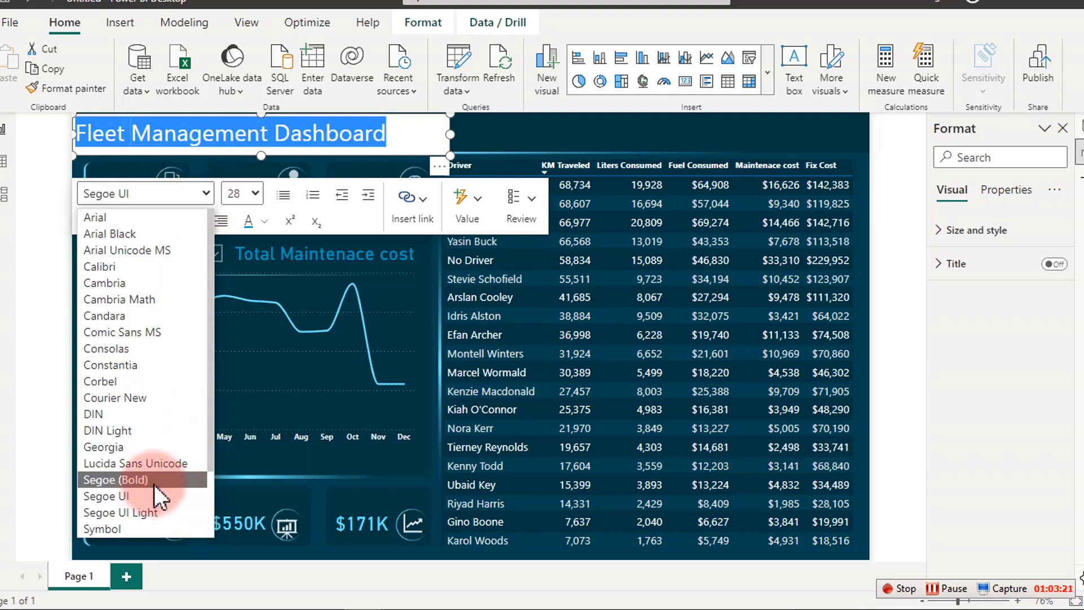
scroll(140, 455, down, 2)
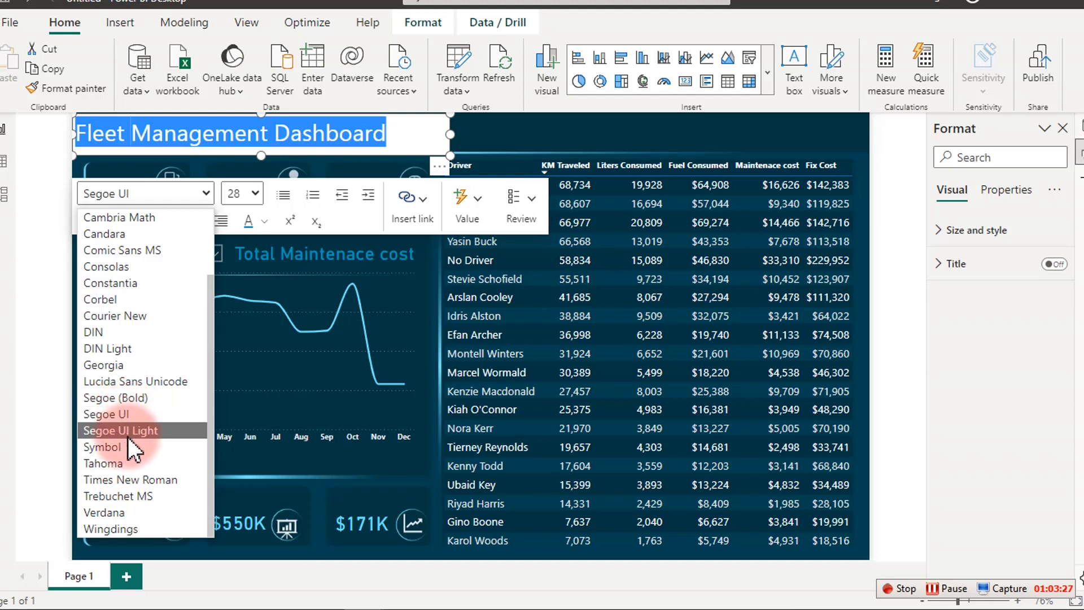
click(134, 397)
drag(465, 132, 422, 136)
Turn off the title text box's background and shift the box slightly right to align with the KPI cards' outer edge.
click(966, 236)
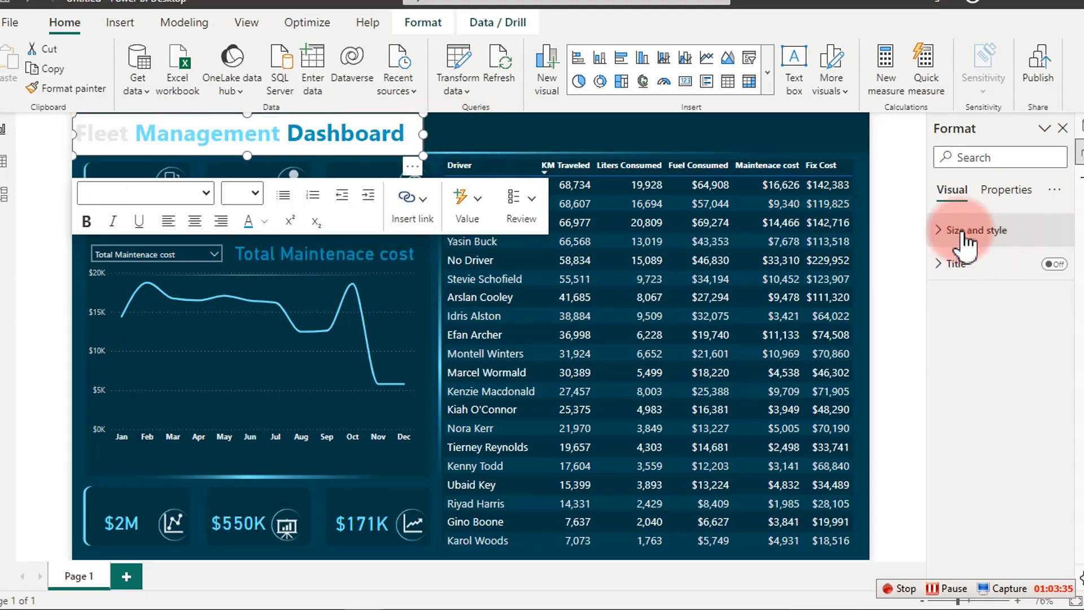
click(1051, 542)
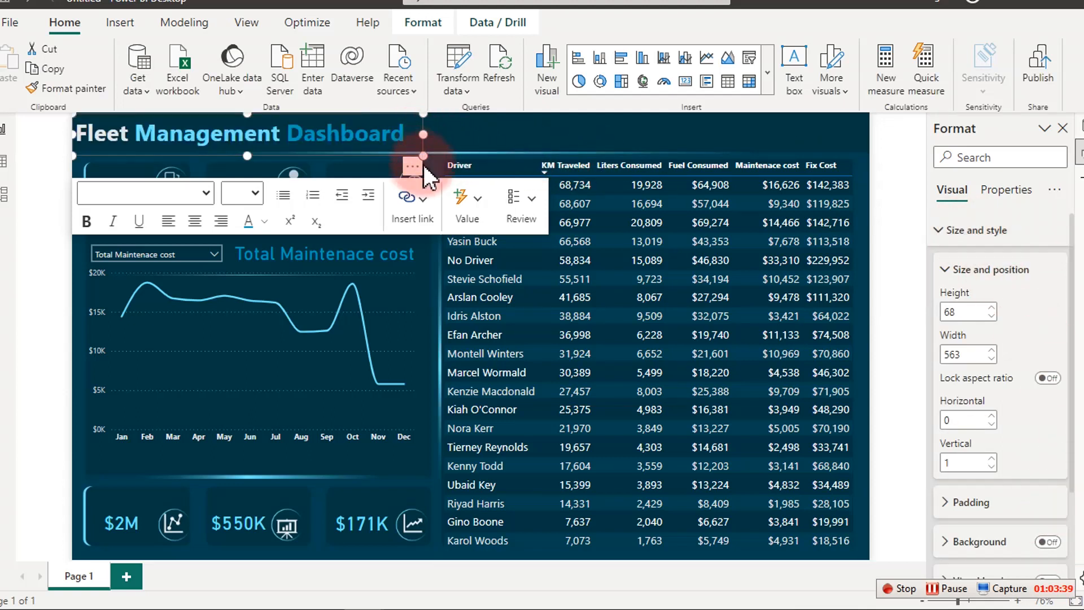
drag(417, 169, 426, 168)
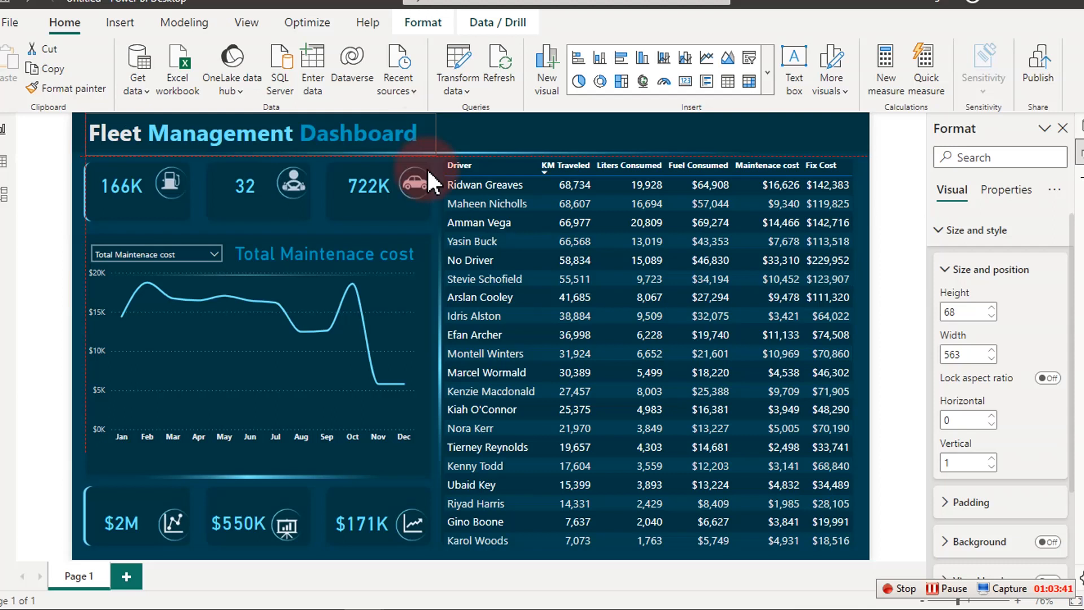
click(501, 138)
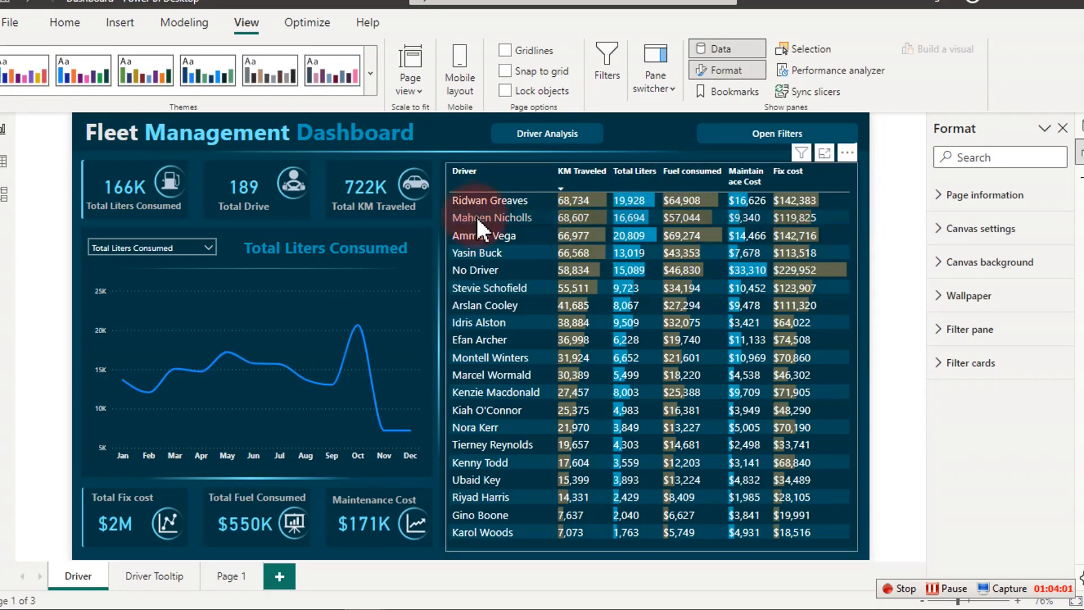
Examine the tooltip of a driver row in the finished reference dashboard and return to the untitled report.
mouse_move(476, 215)
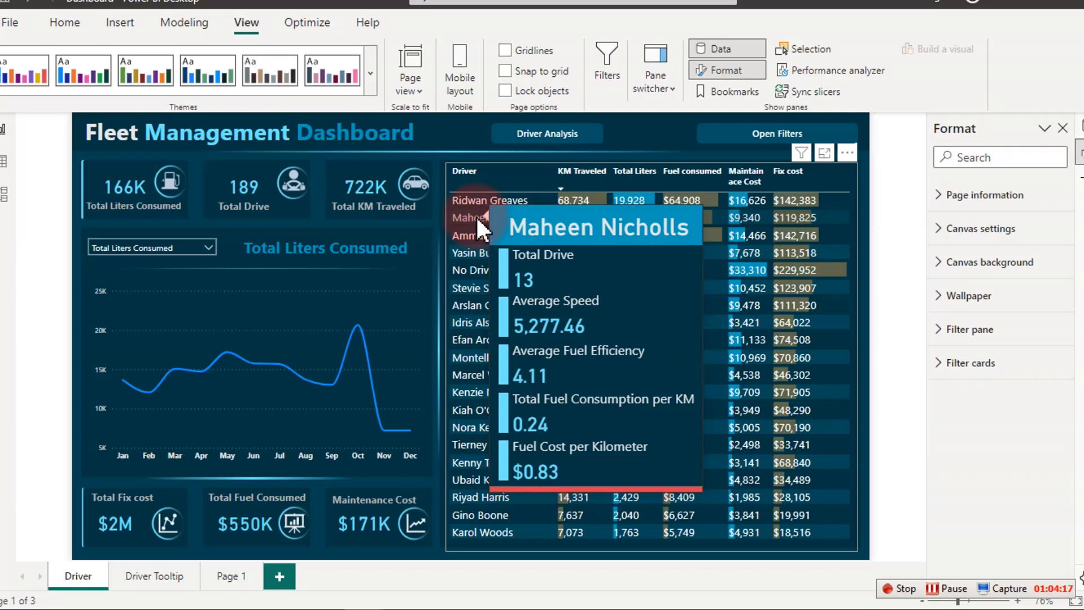
click(988, 7)
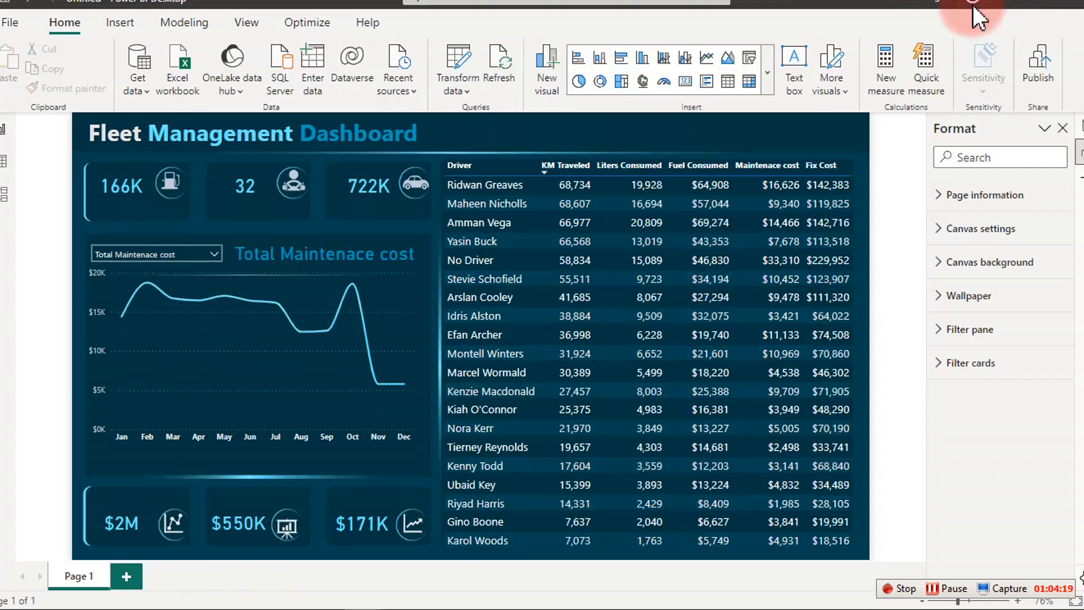
click(850, 397)
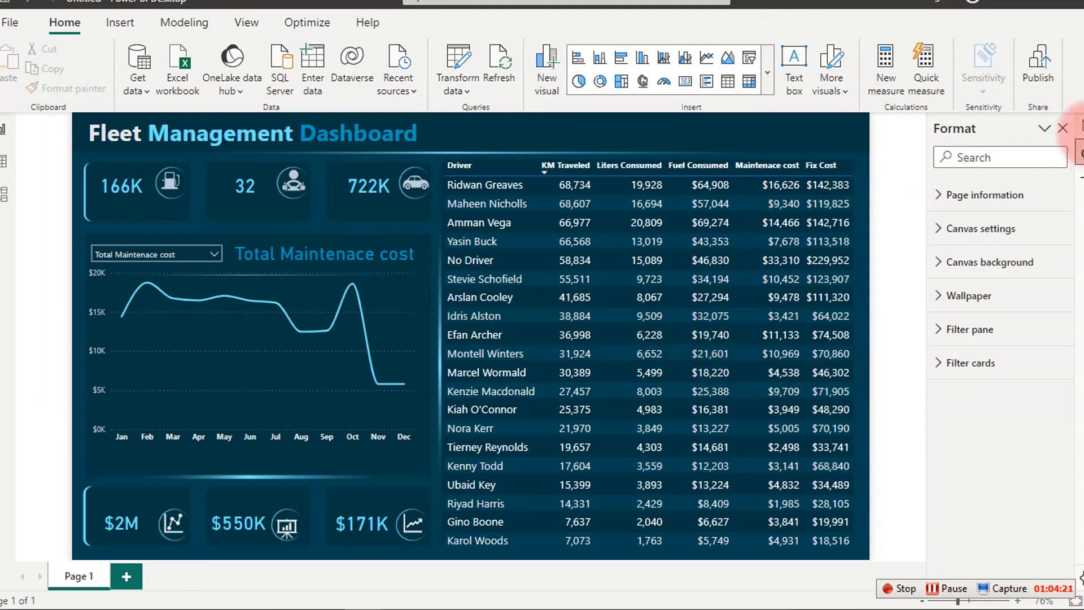
Show the data model's fields and collapse the Measure Table and Dim_Drivers tables.
click(1080, 125)
click(949, 348)
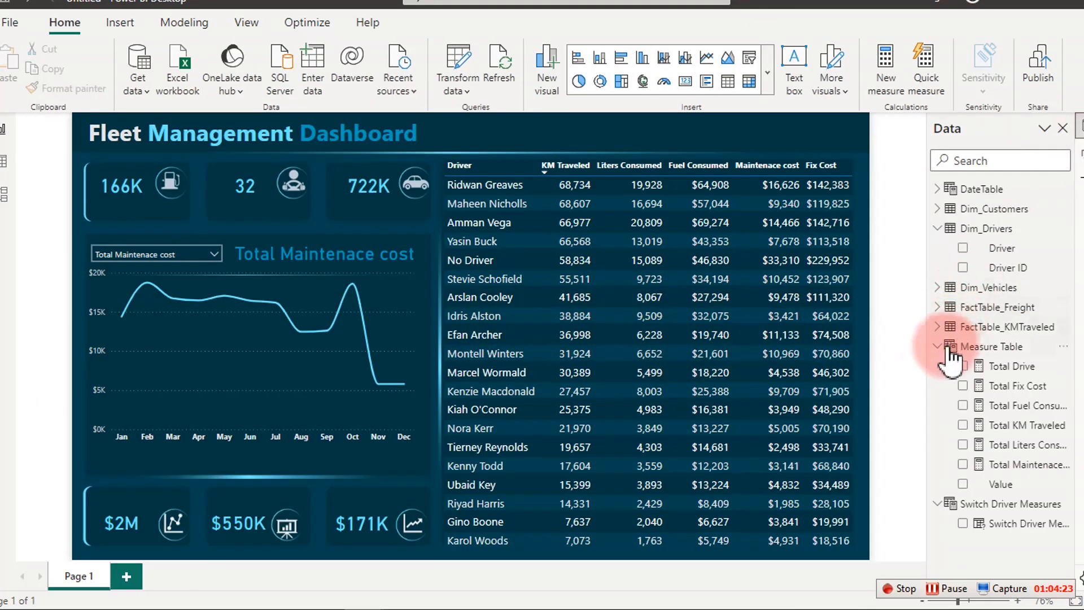
click(940, 226)
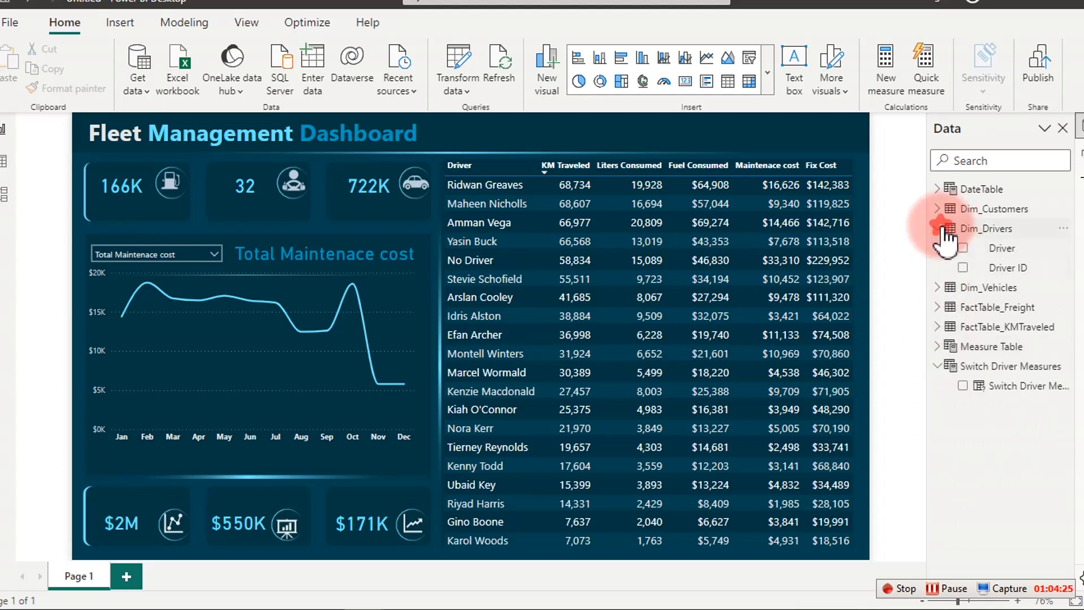
Create a calculated table with the formula Tooltip Measures = {"d"}.
click(171, 24)
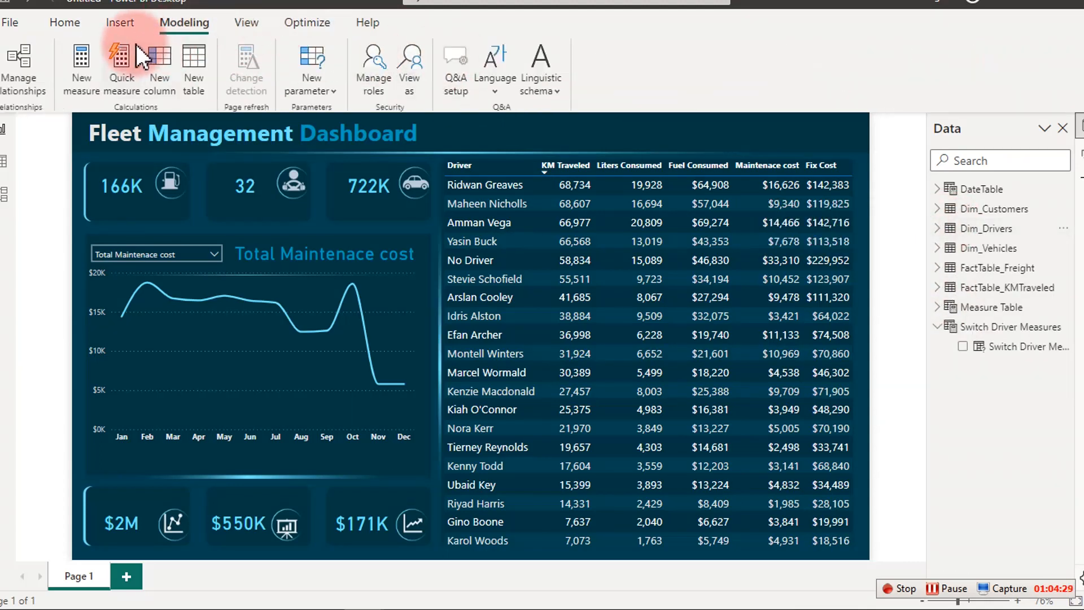
click(195, 56)
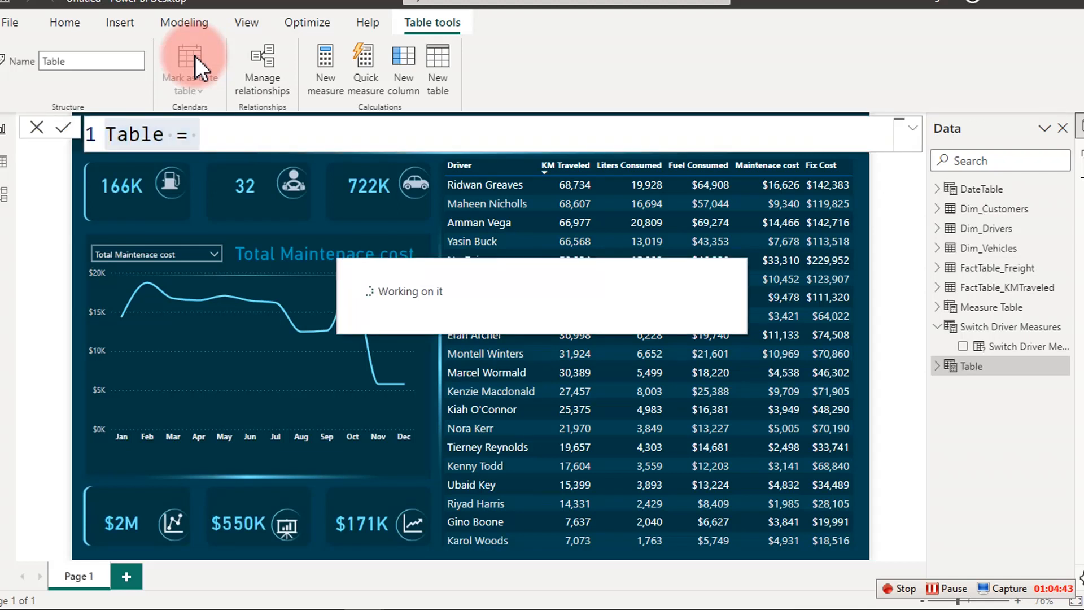
text(To)
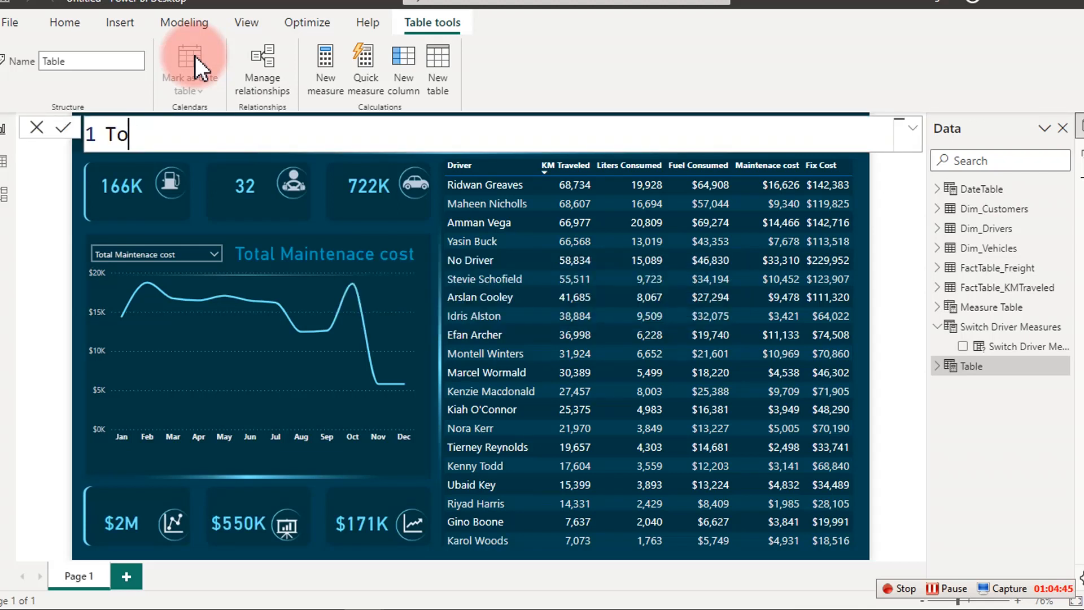
text(oltip Meas)
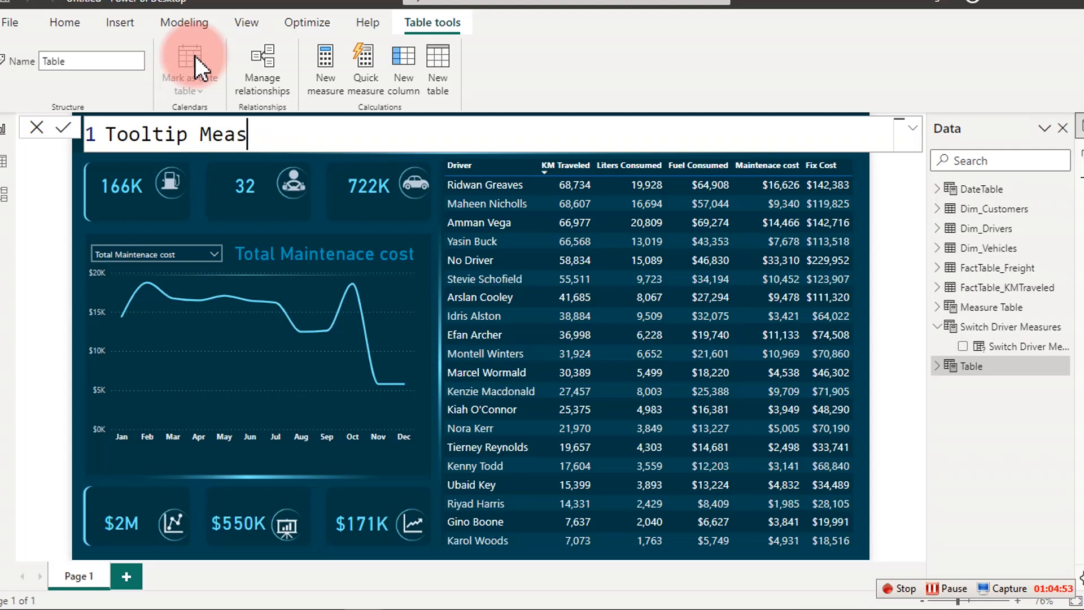
text(ures =)
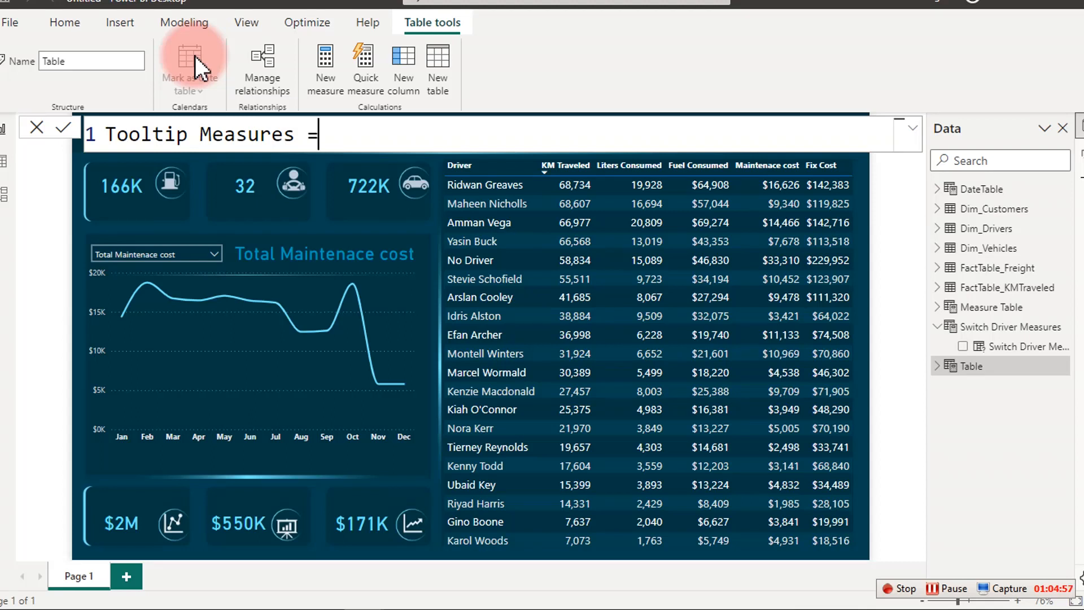
text({"d"})
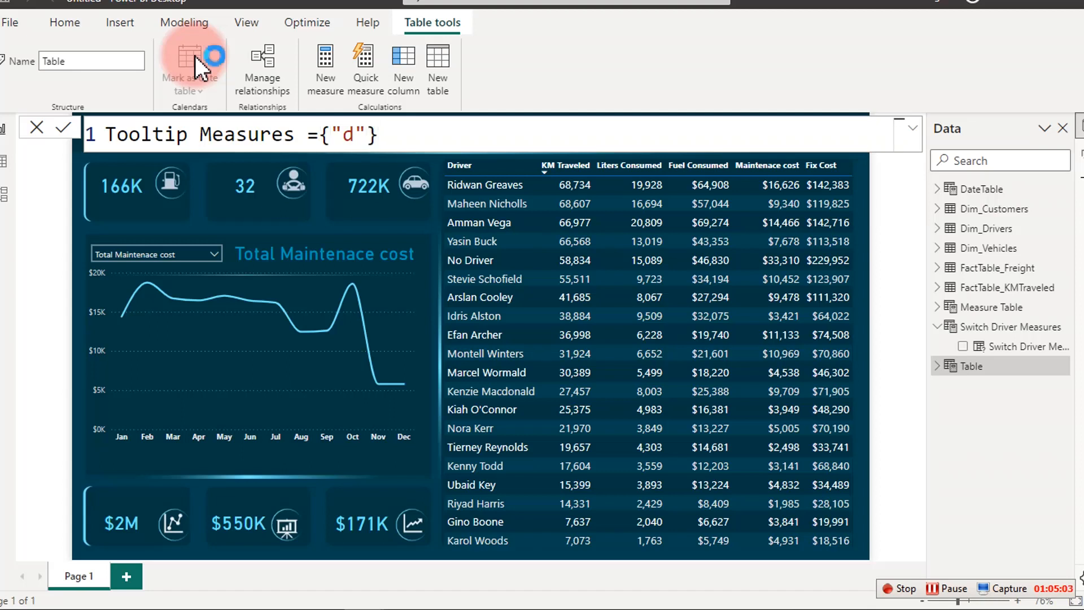
key(Return)
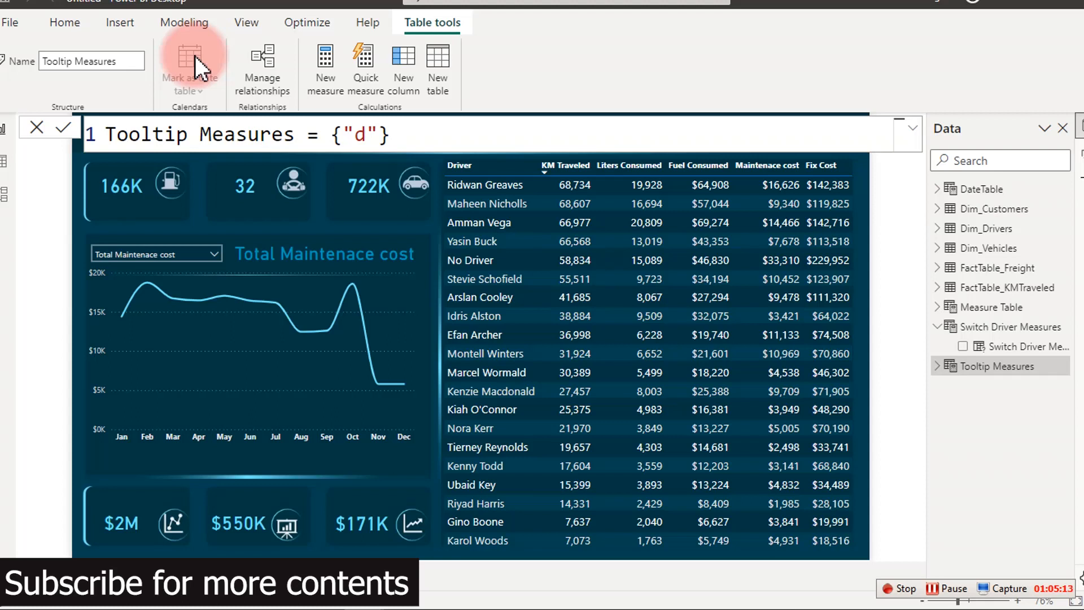
Add a new measure to the Tooltip Measures table and name it "Driver Avg. Speed".
click(939, 366)
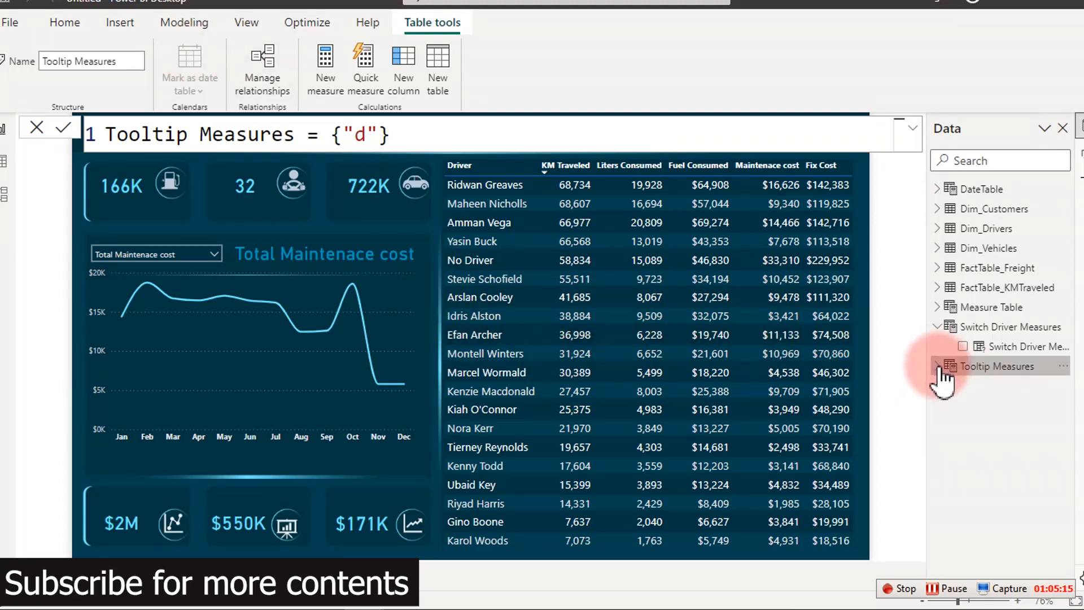
right_click(1004, 391)
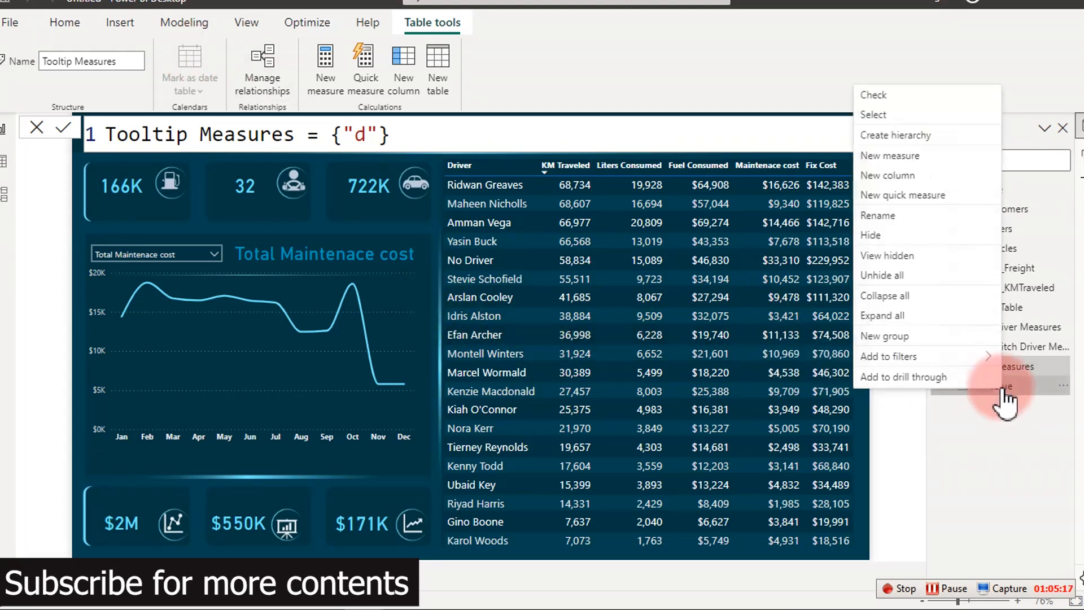
click(894, 155)
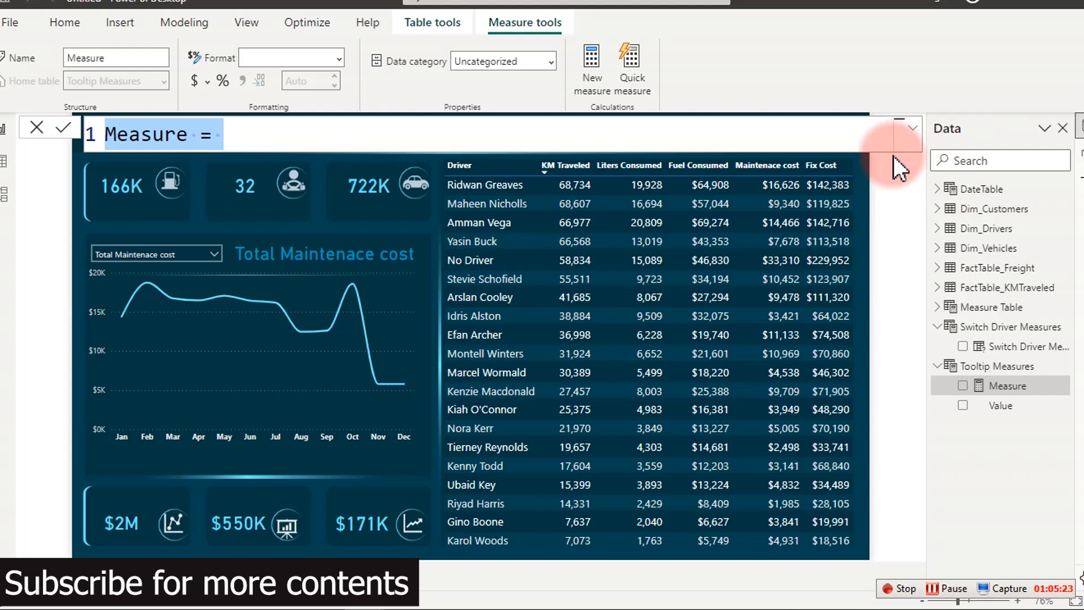
text(Dri)
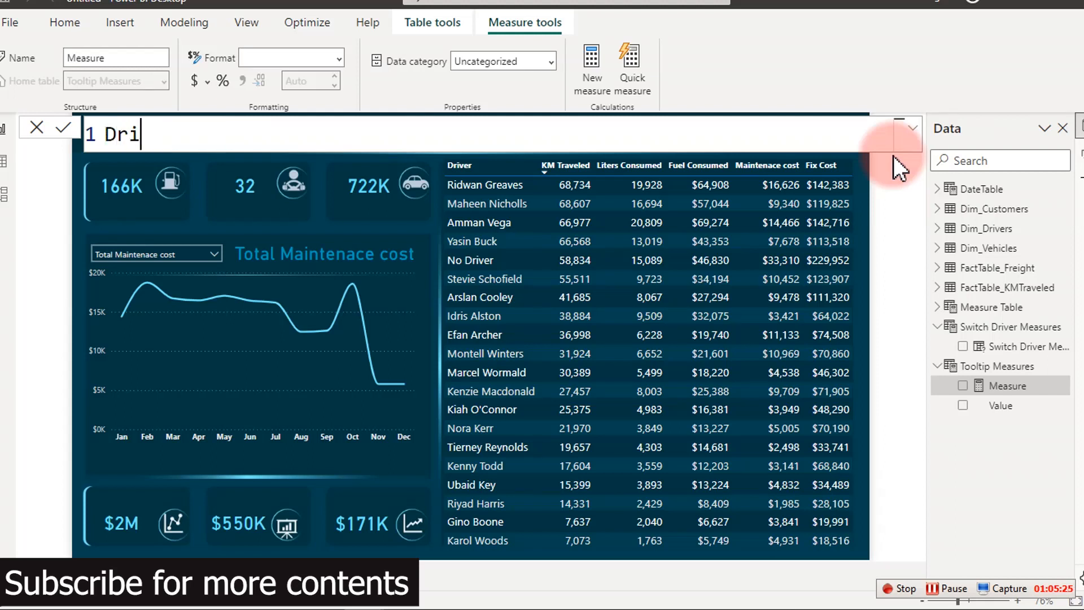
text(ver Avg)
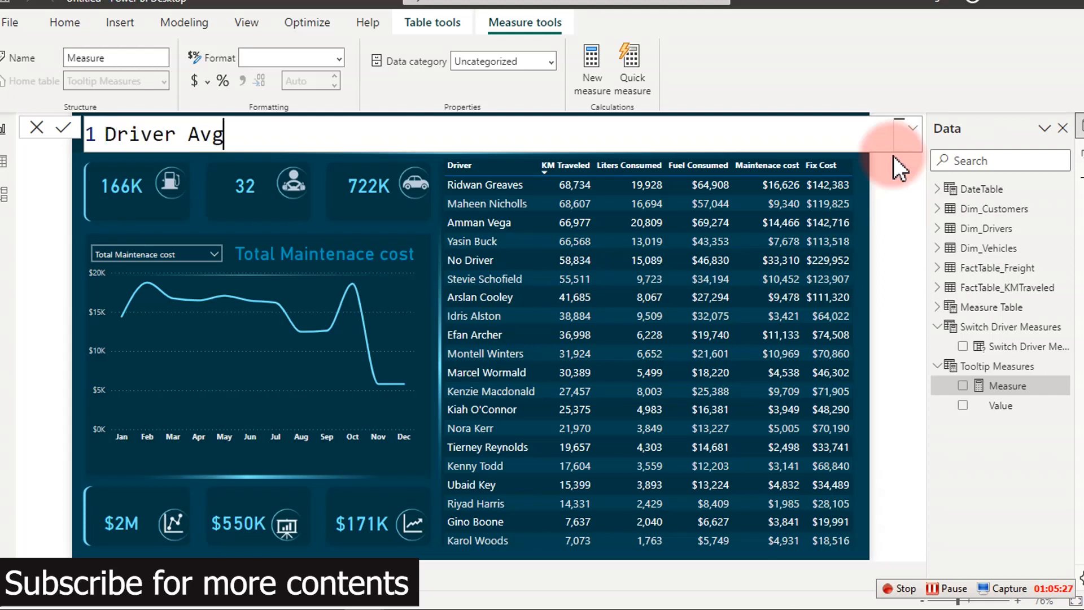
text(. Speed =)
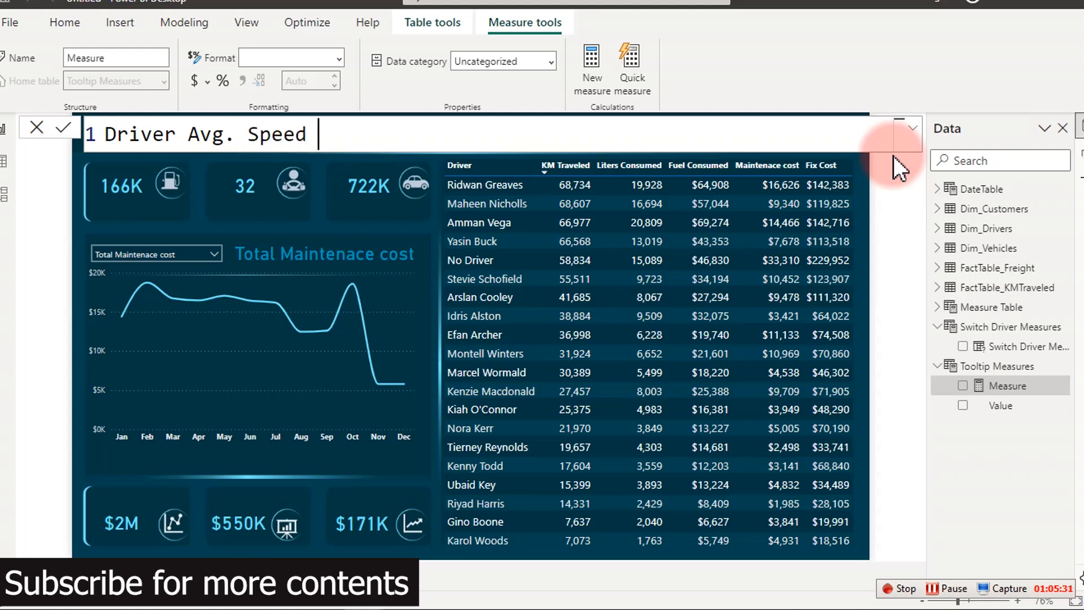
key(shift+Return)
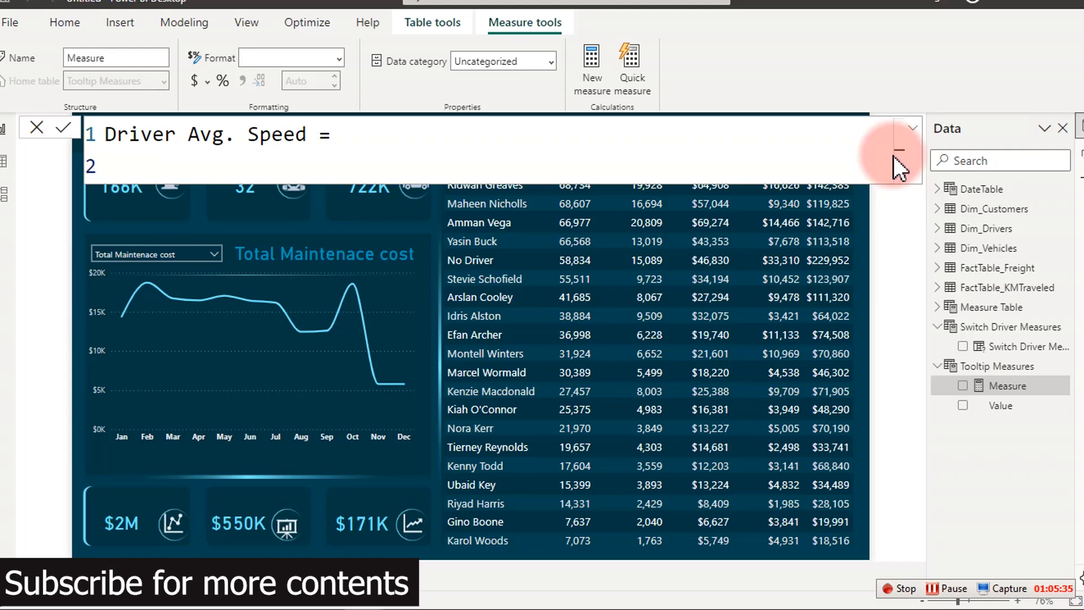
Begin the measure's formula with a DIVIDE function that takes [Total KM Traveled] as the numerator.
text(div)
key(Tab)
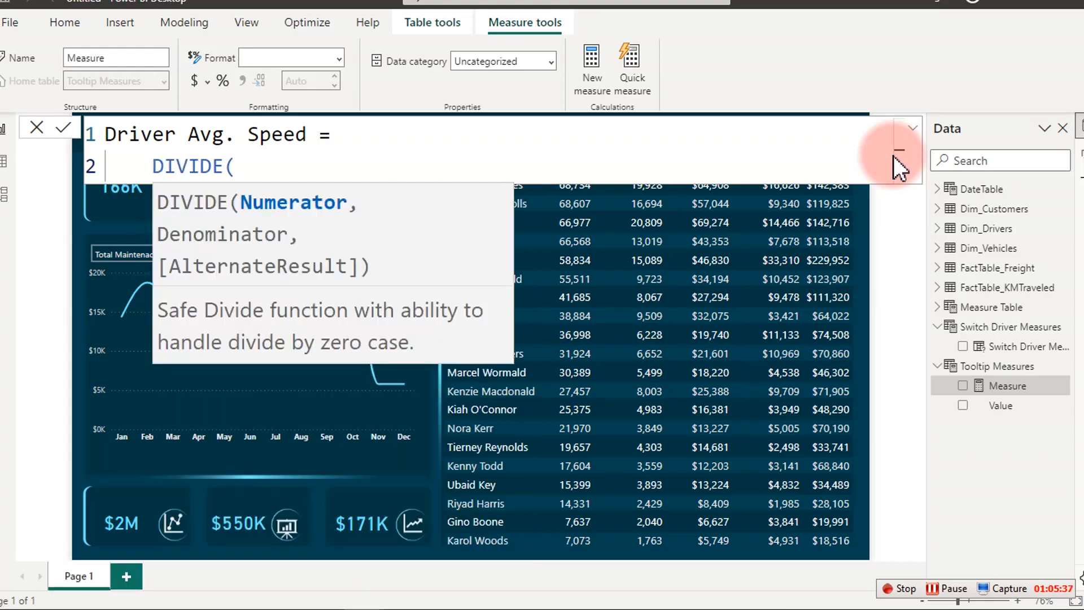
key(shift+Return)
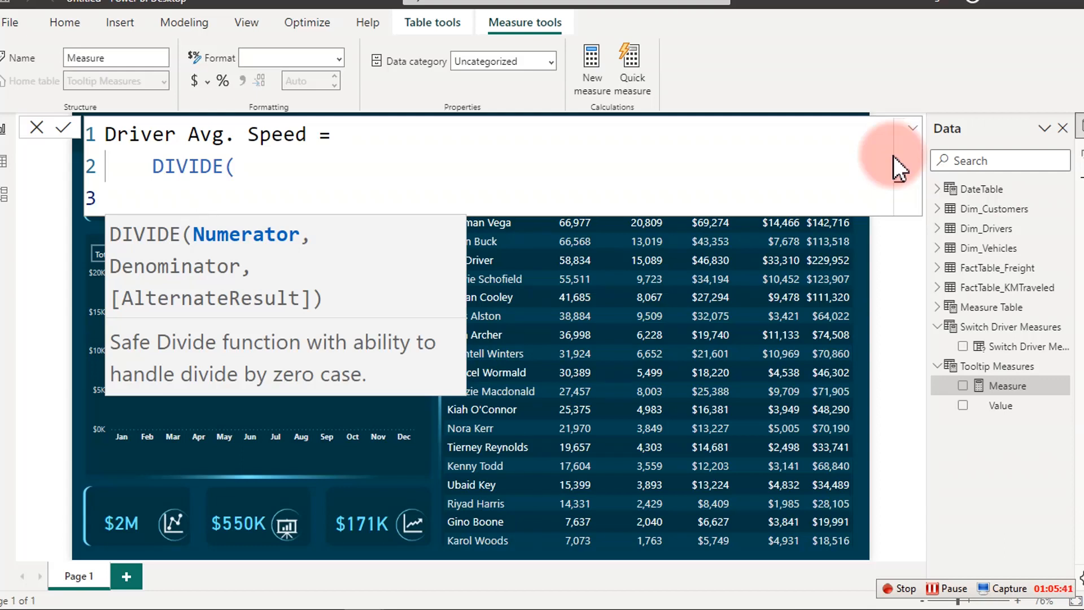
text([)
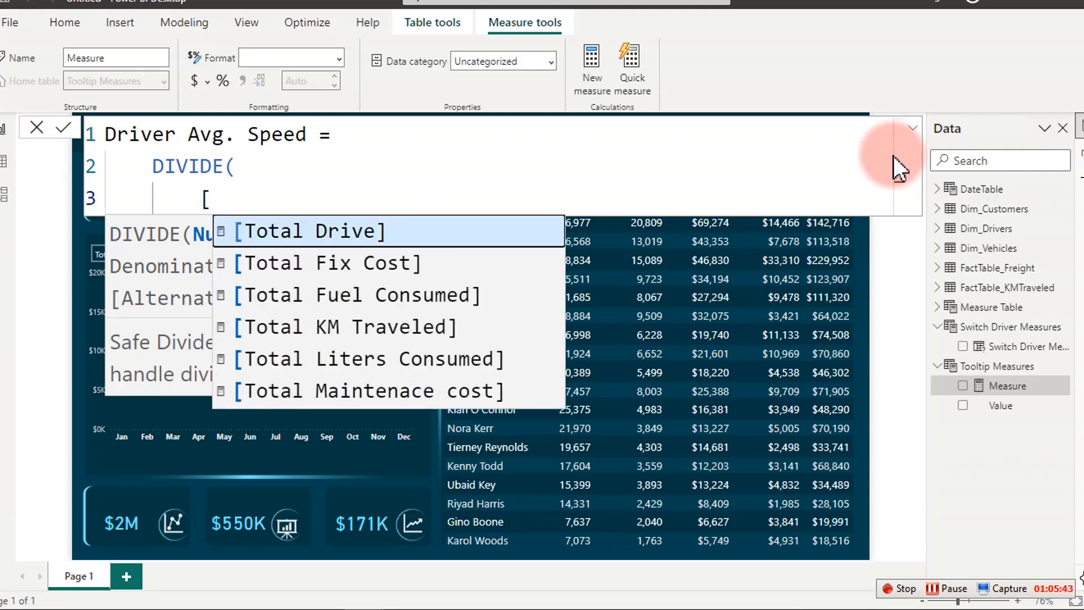
key(BackSpace)
text([)
key(Down)
key(Down)
key(Down)
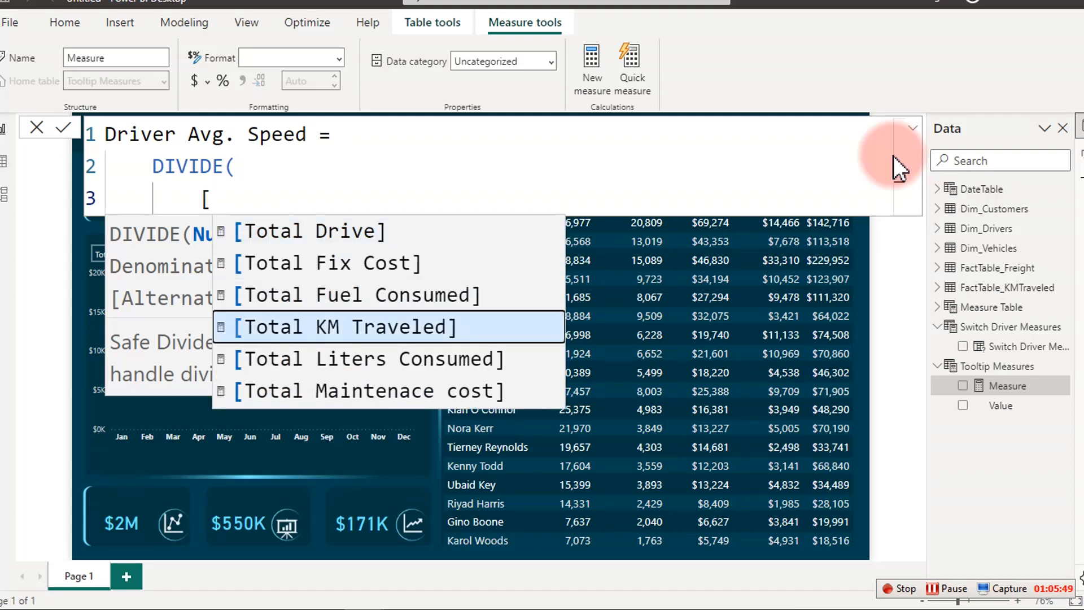
key(Tab)
text(,)
key(Return)
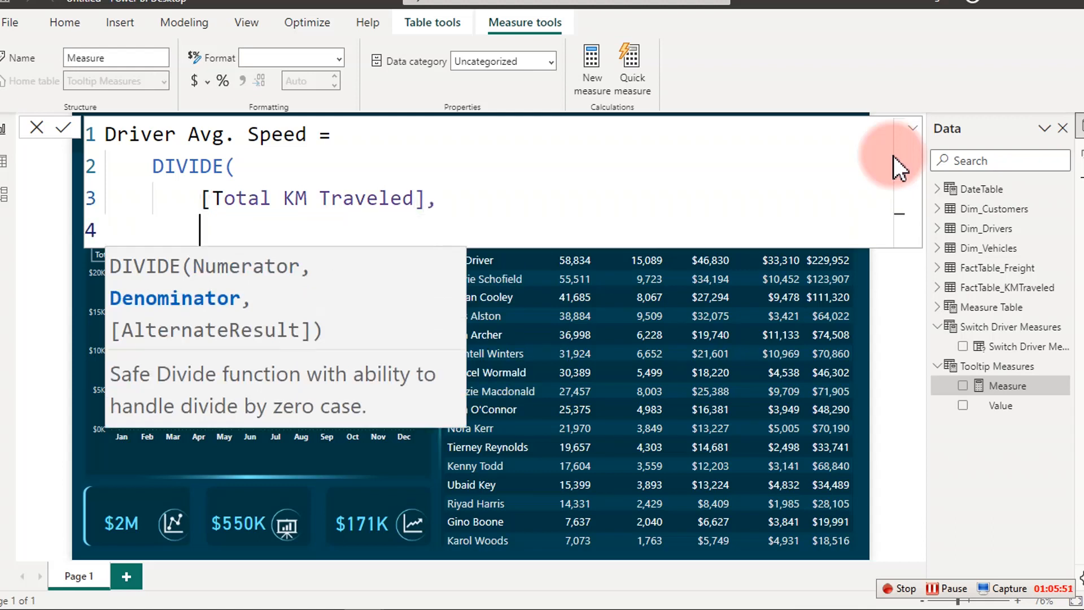
Enter [Total Drive] as the denominator of the DIVIDE function.
text(to)
key(BackSpace)
key(BackSpace)
text([)
key(Tab)
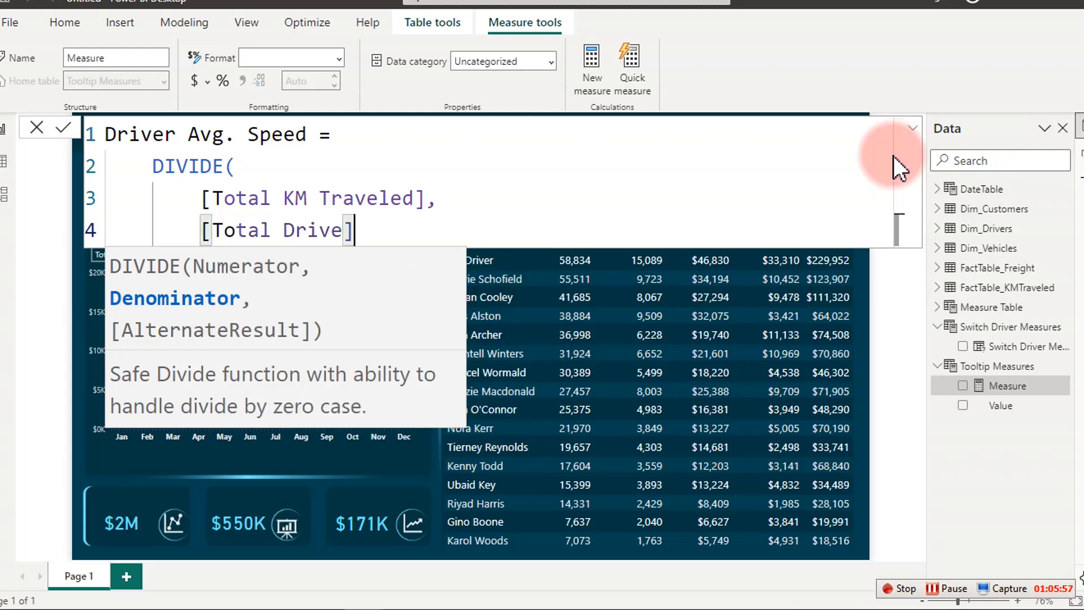
Close the DIVIDE function and commit the Driver Avg. Speed measure.
key(shift+Return)
text())
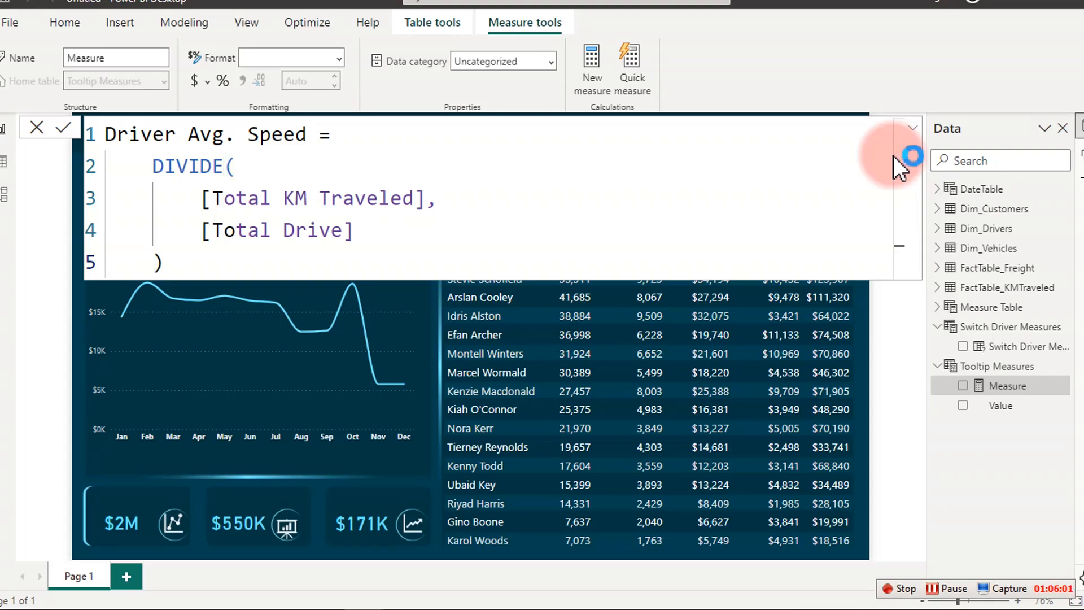
key(Return)
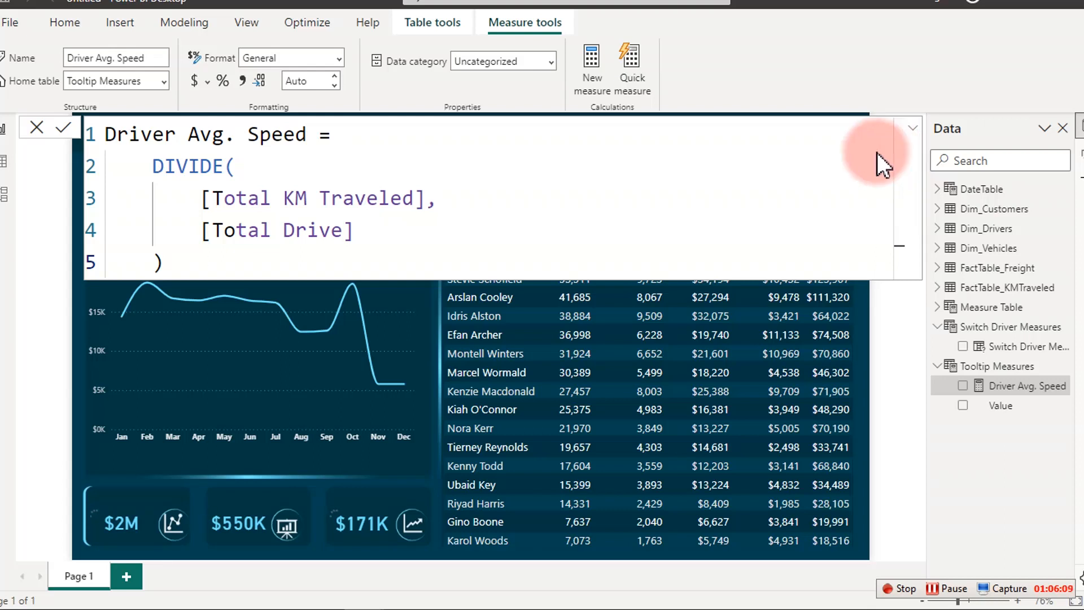
Format the Driver Avg. Speed measure as a decimal number with a thousands separator and 2 decimal places.
click(243, 81)
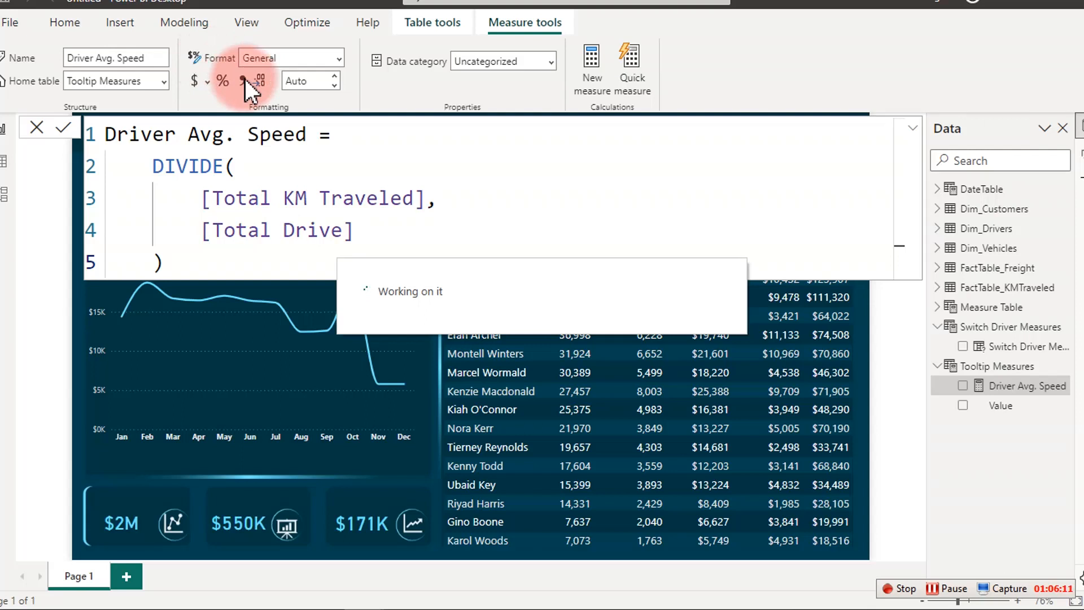
click(245, 80)
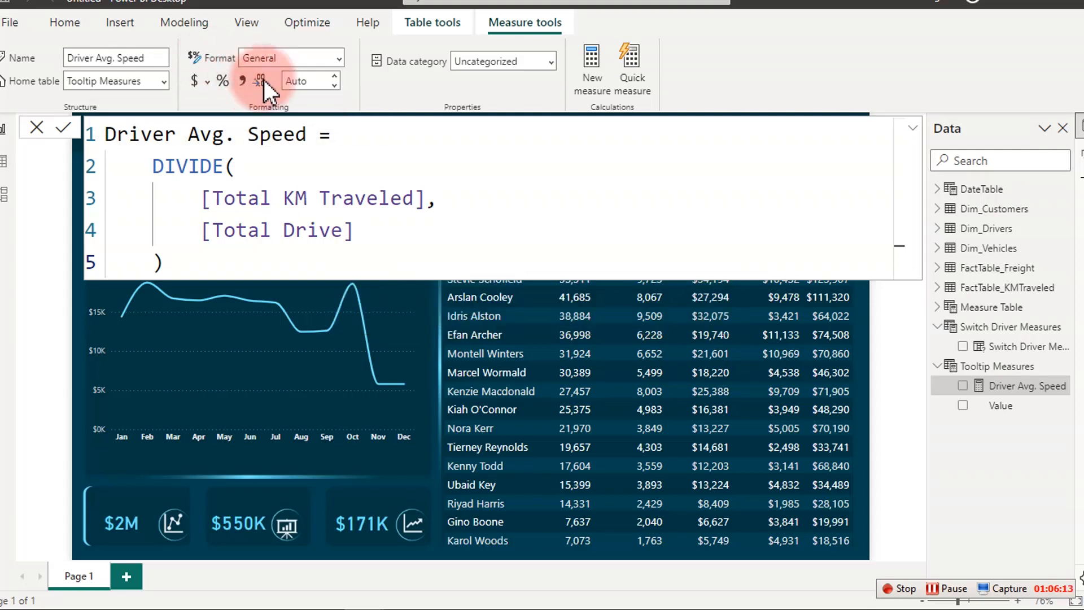
click(302, 79)
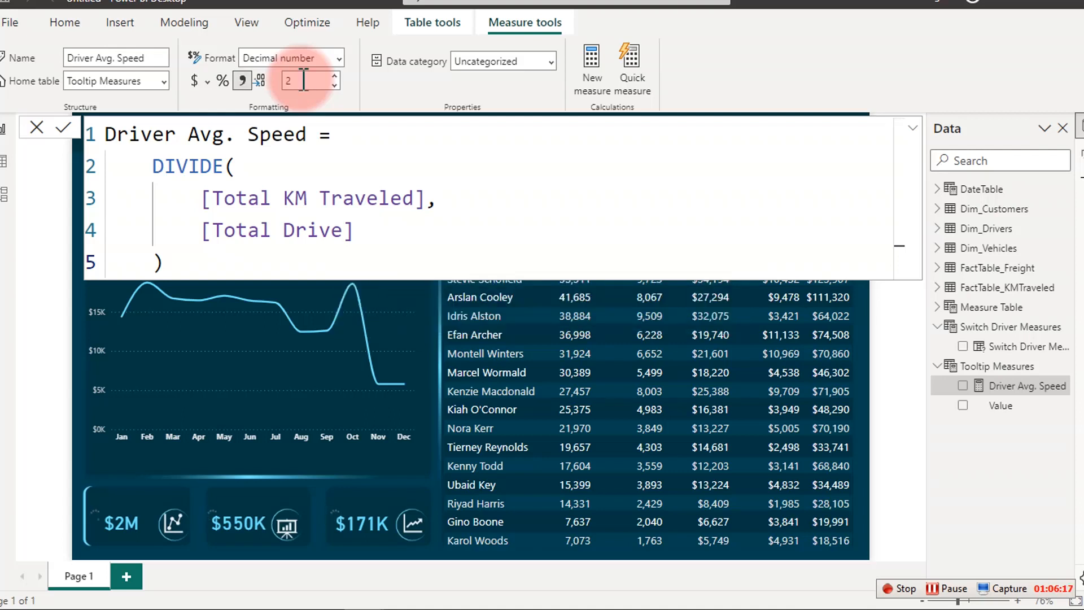
Add another measure to the Tooltip Measures table and name it "Avg. Fuel Efficiency".
click(1035, 388)
click(595, 60)
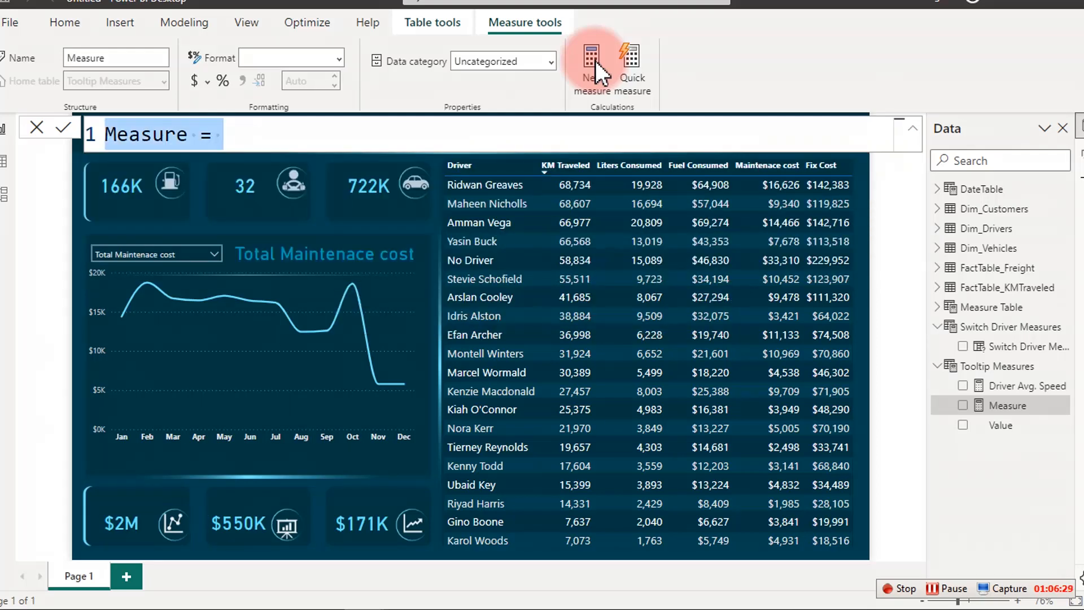
text(Avg)
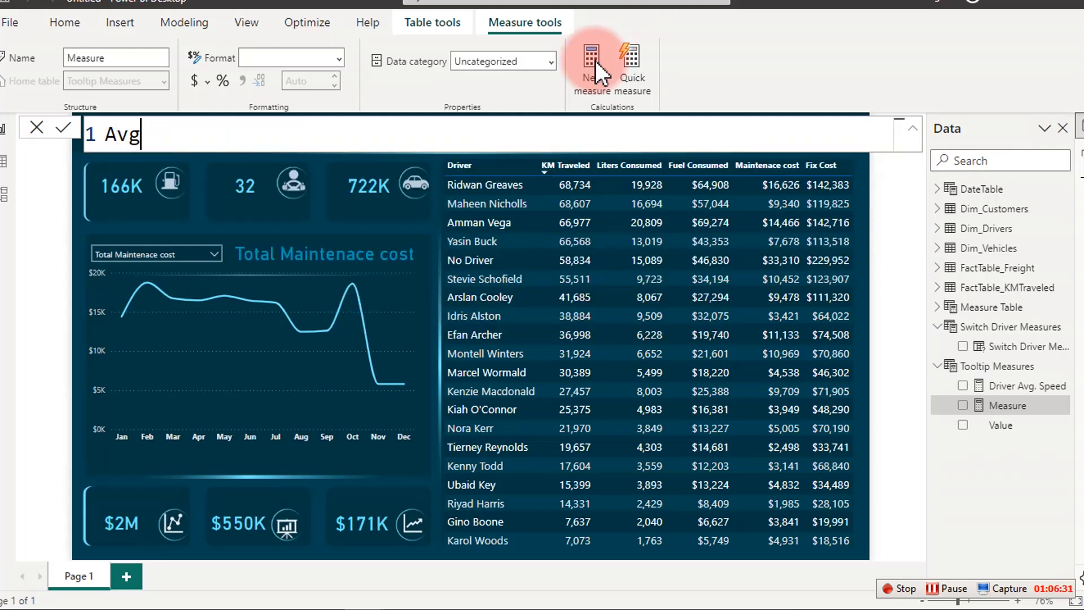
text(. Fuel Effic)
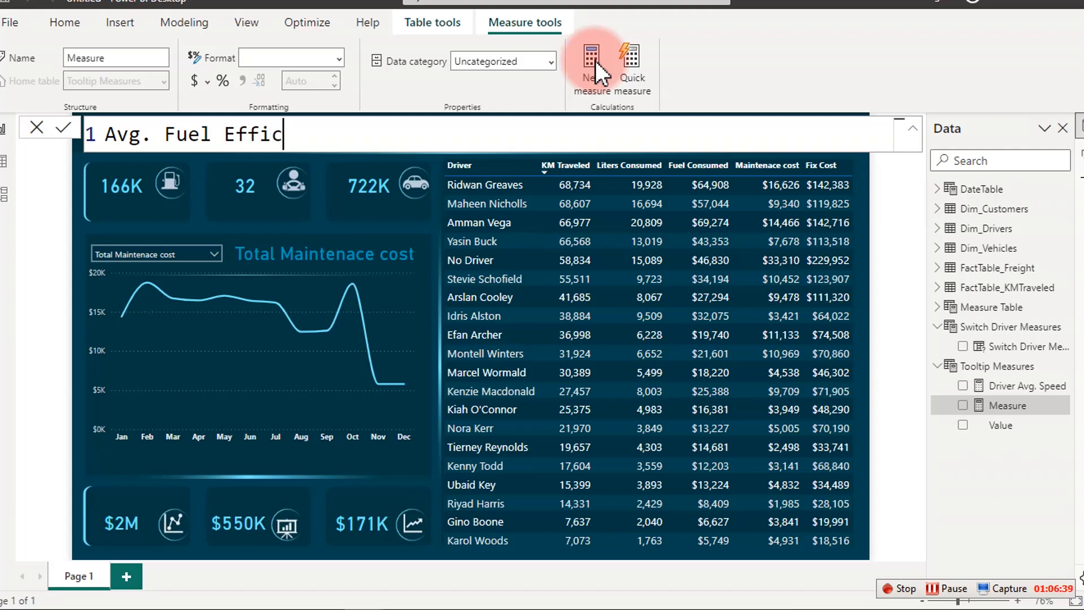
text(ienc)
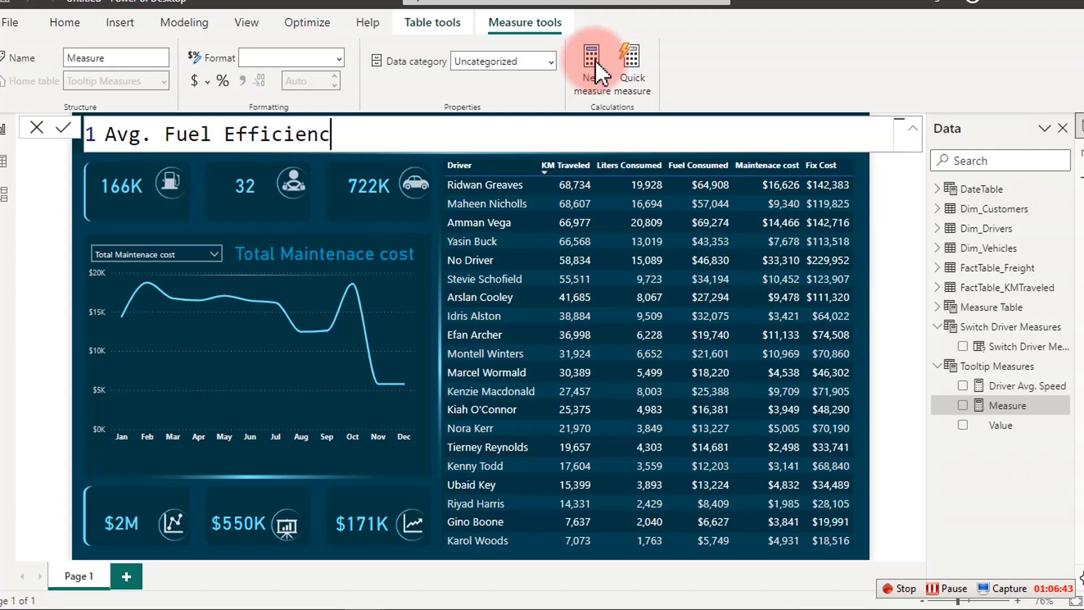
text(y =)
key(shift+Return)
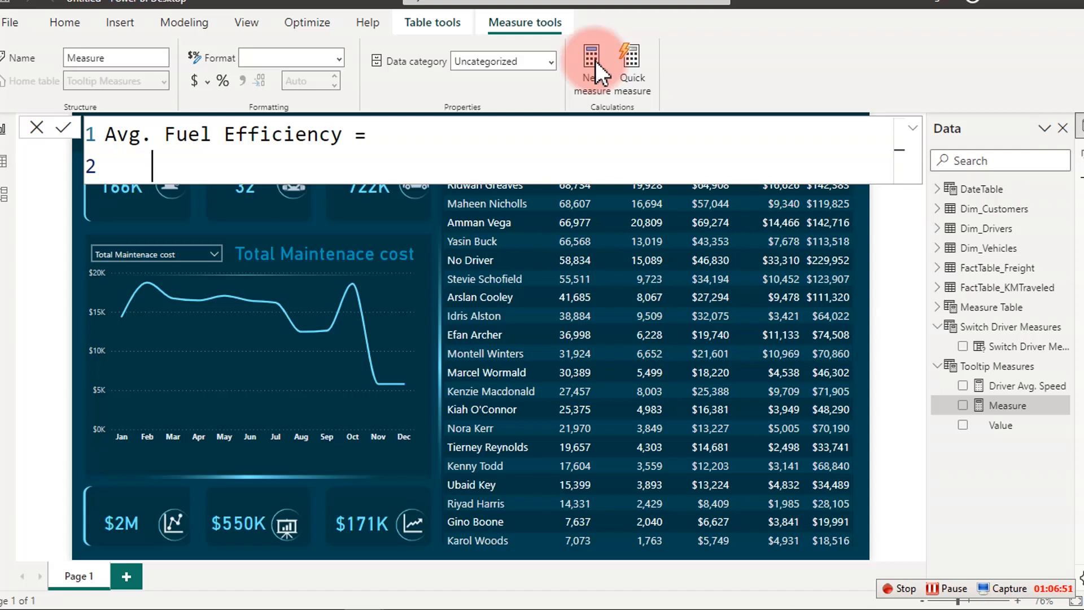
Begin the Avg. Fuel Efficiency formula with a DIVIDE function that takes [Total KM Traveled] as the numerator.
text(div)
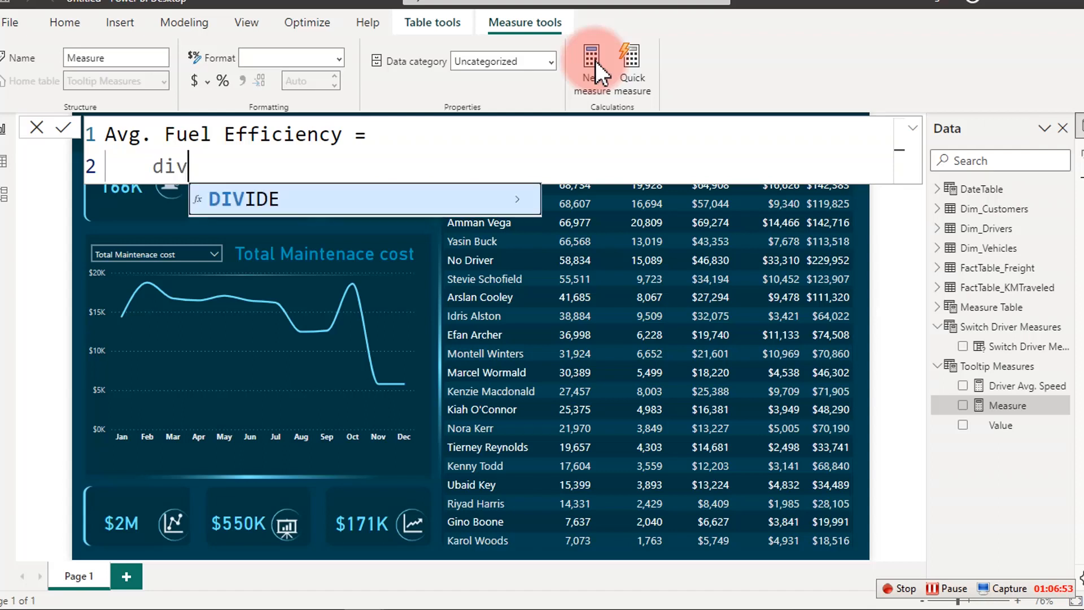
key(Tab)
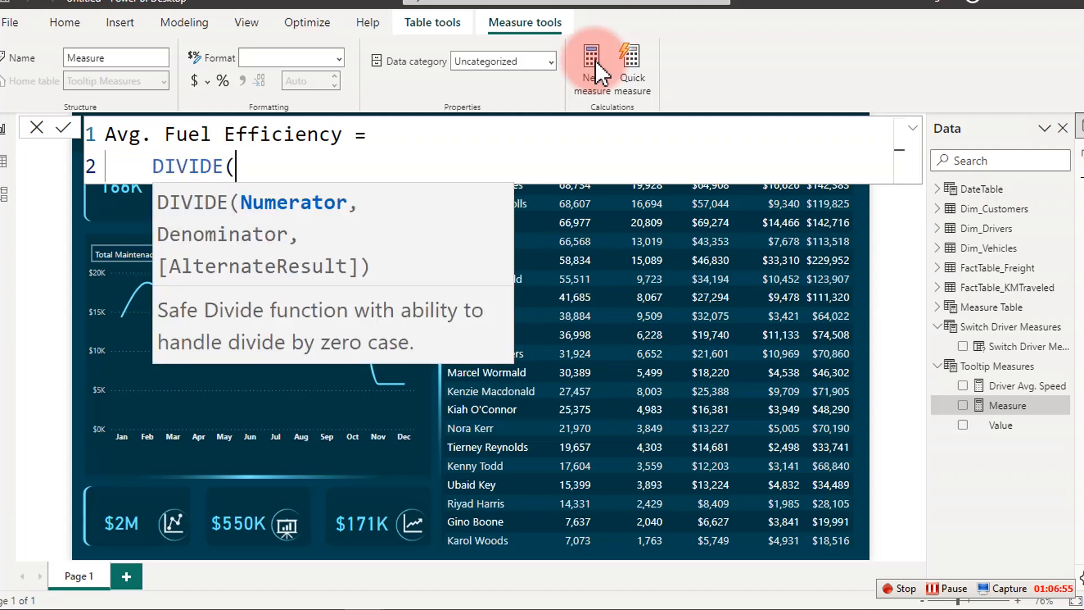
key(shift+Return)
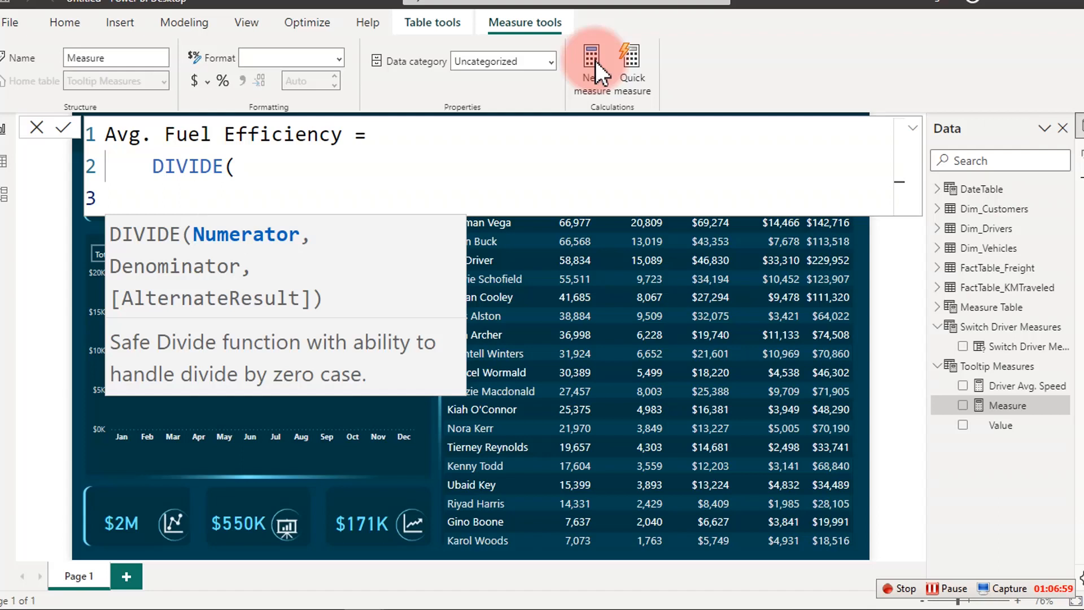
text([)
key(Down)
key(Down)
key(Down)
key(Down)
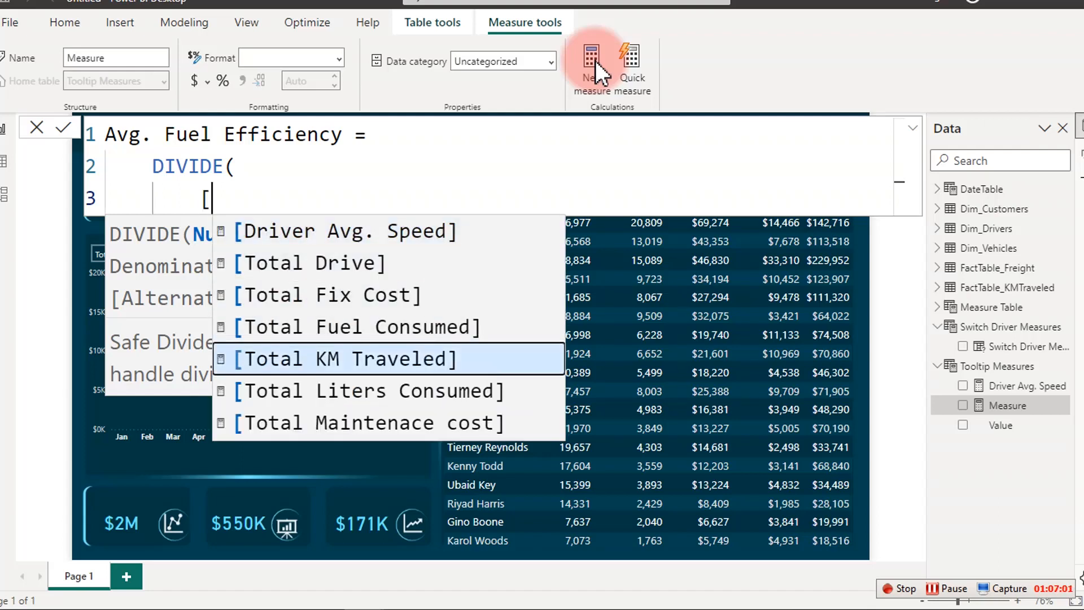
key(Tab)
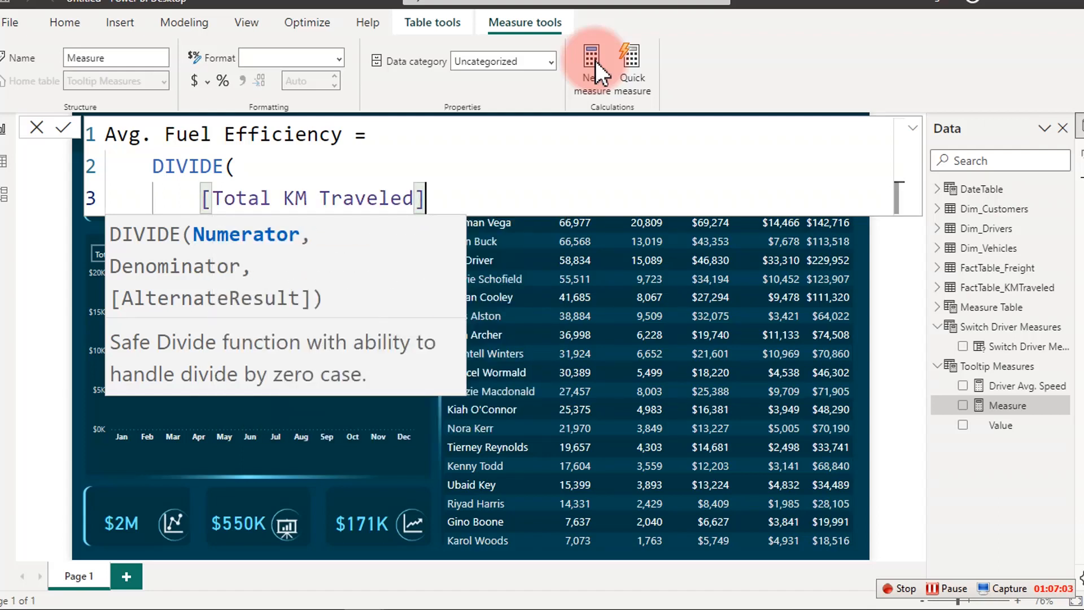
text(,)
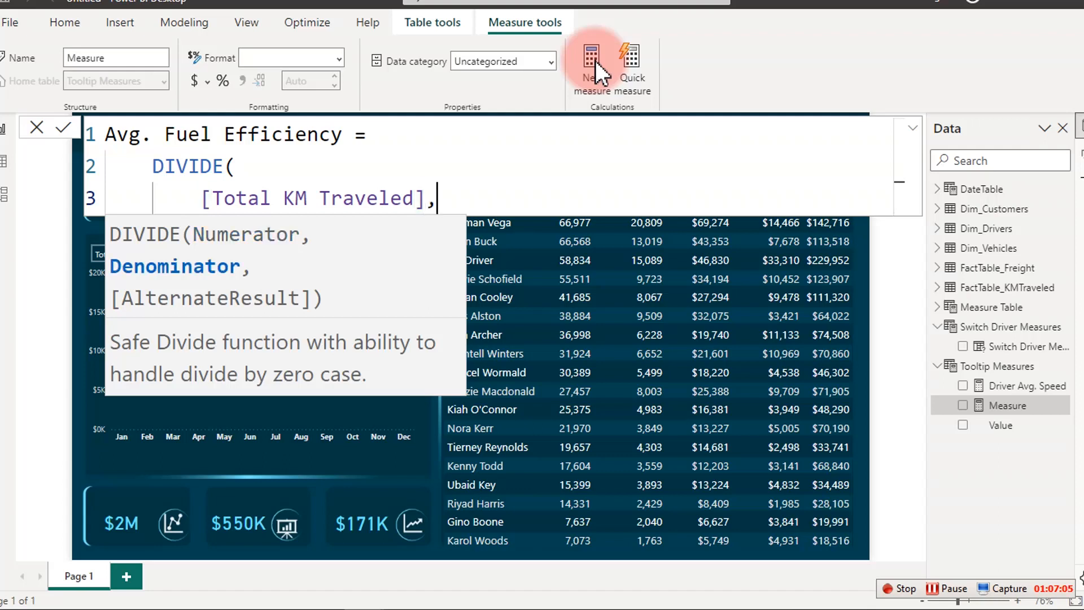
key(shift+Return)
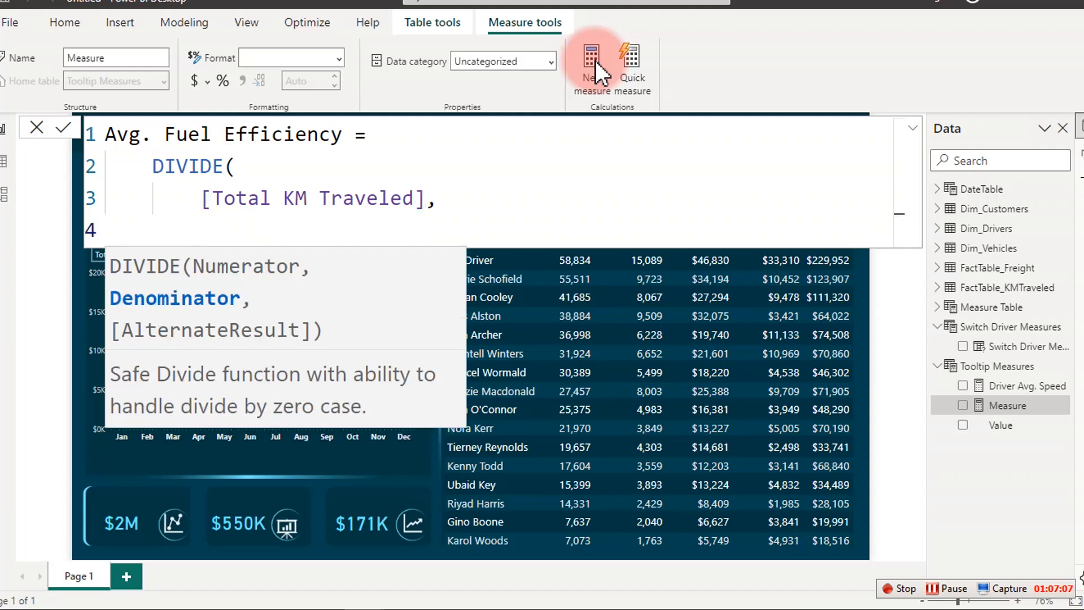
Enter [Total Liters Consumed] as the denominator, close the DIVIDE function and commit the Avg. Fuel Efficiency measure.
text([)
key(Down)
key(Down)
key(Down)
key(Down)
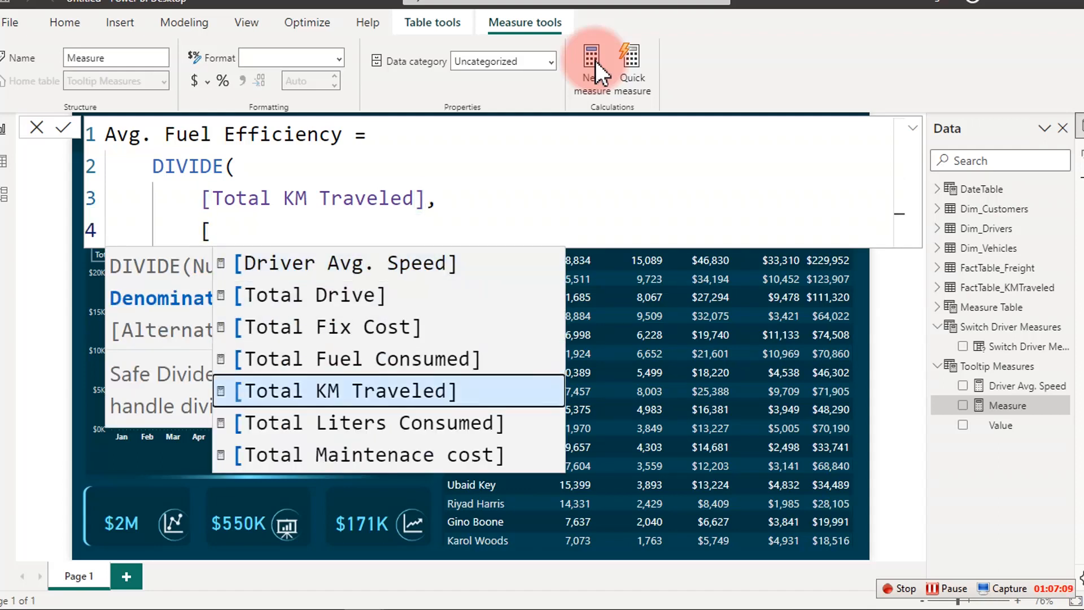
key(Down)
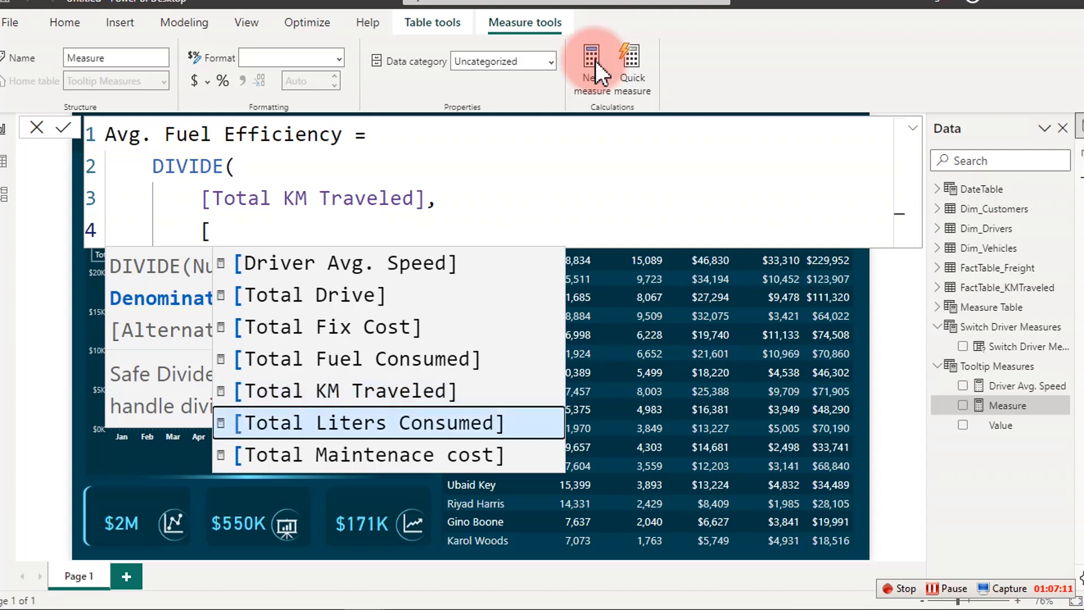
key(Tab)
key(Return)
text())
key(Return)
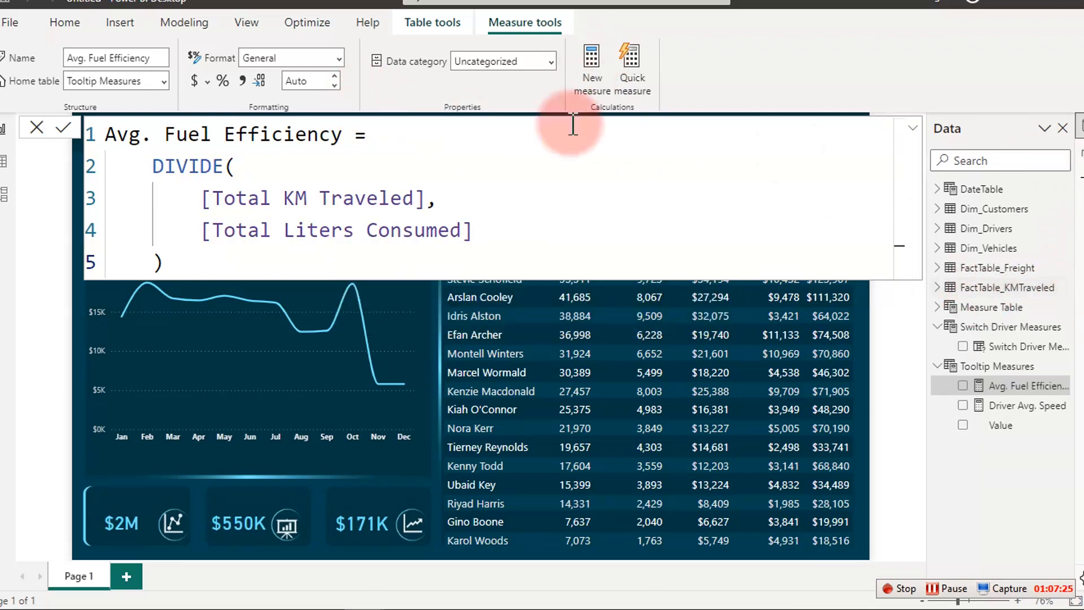
Add another measure to the Tooltip Measures table and name it "Total Fuel consumption per KM".
click(592, 72)
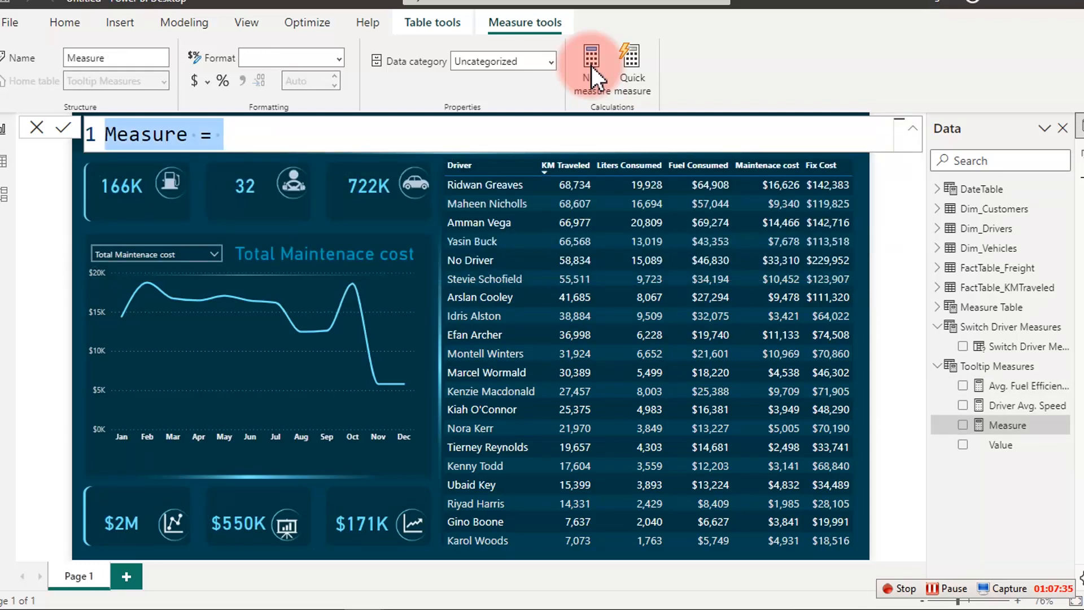
text(total)
key(BackSpace)
key(BackSpace)
key(BackSpace)
key(BackSpace)
key(BackSpace)
key(BackSpace)
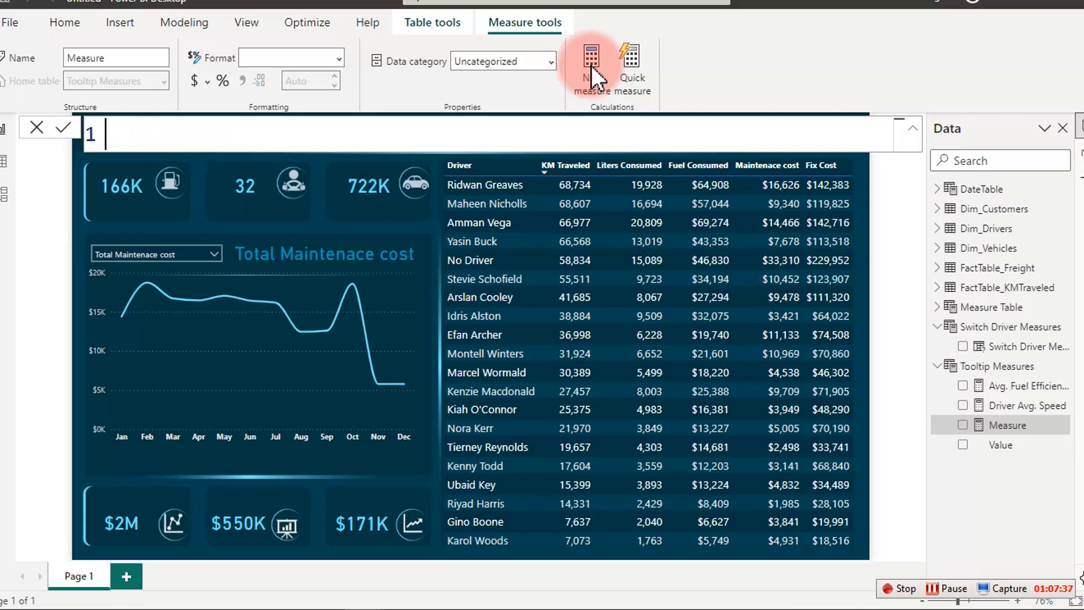
text(Total Fu)
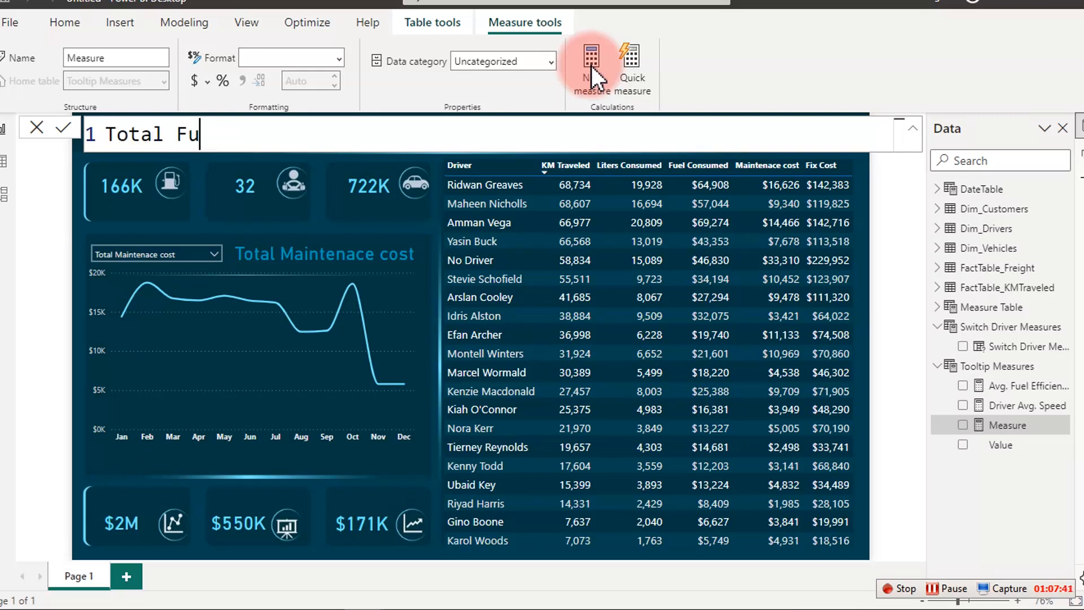
text(el con)
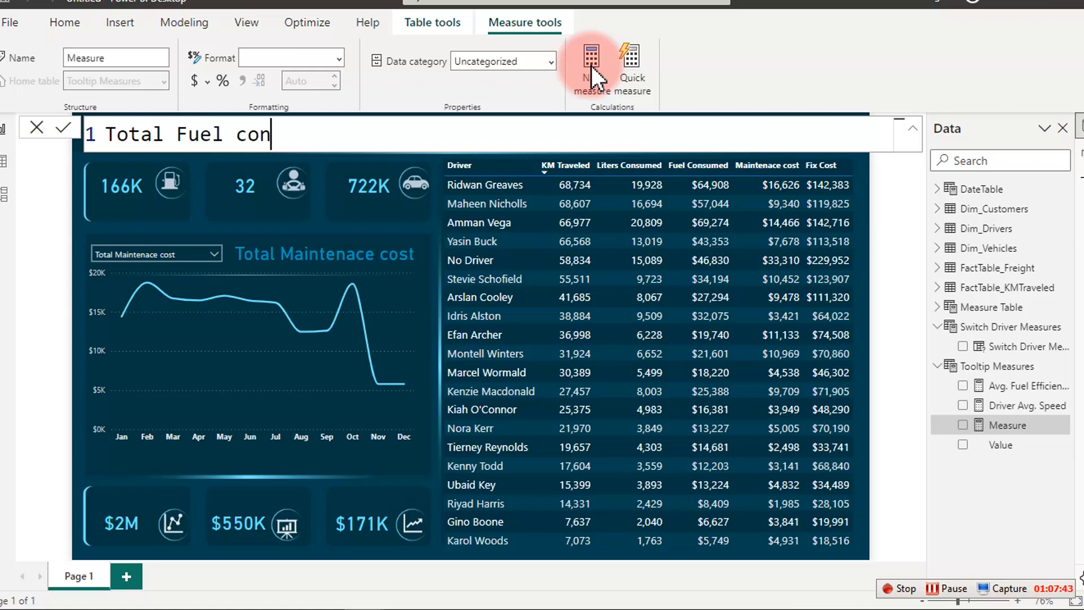
text(sumptio)
key(BackSpace)
key(BackSpace)
key(BackSpace)
text(ption p)
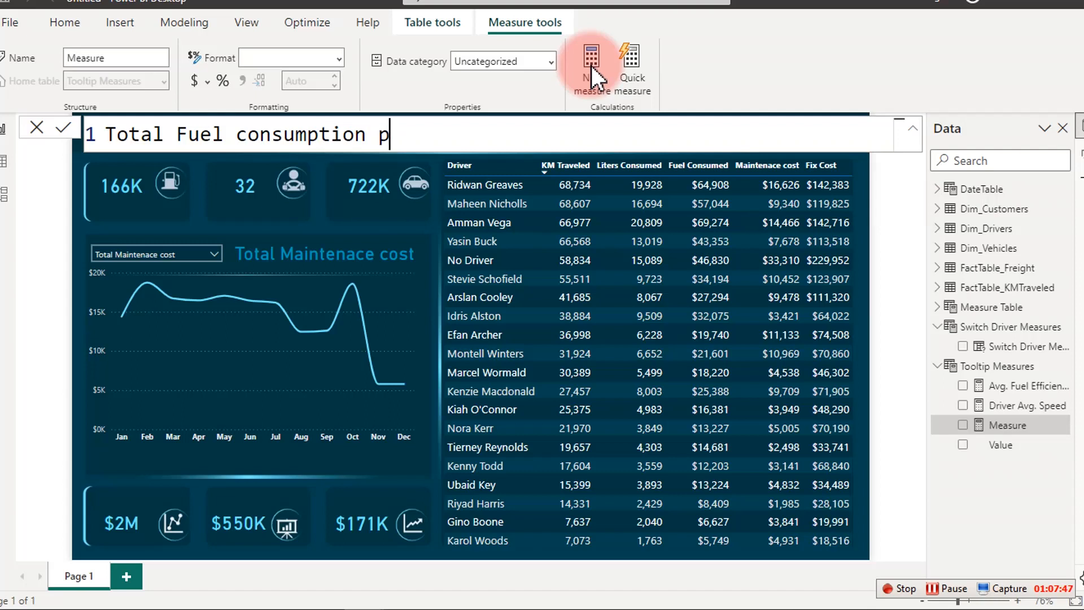
text(er KM=)
key(shift+Return)
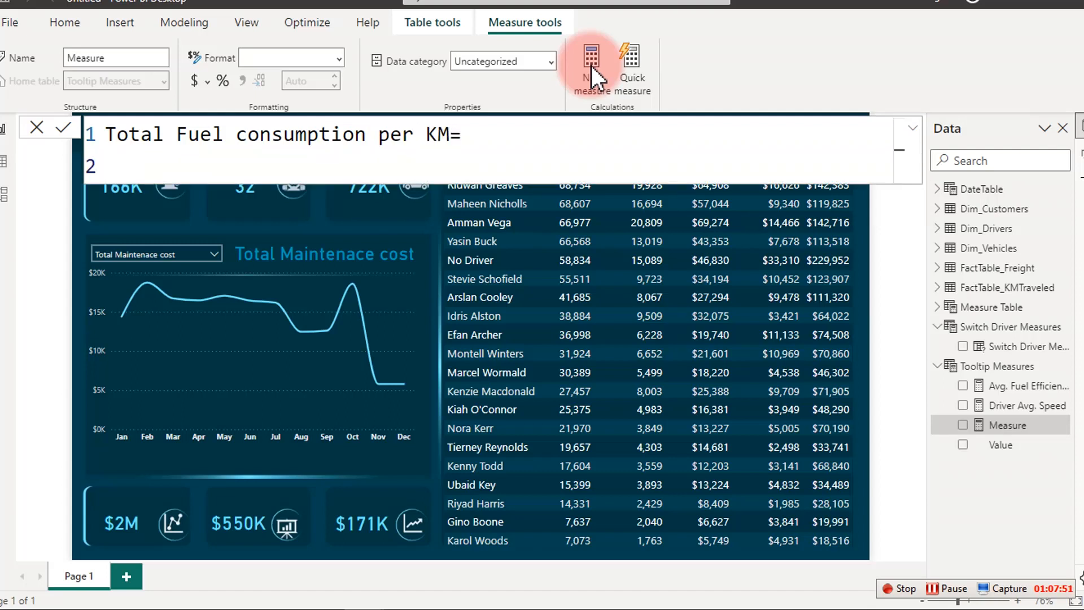
Begin the Total Fuel consumption per KM formula with a DIVIDE function that takes [Total Liters Consumed] as the numerator.
text(div)
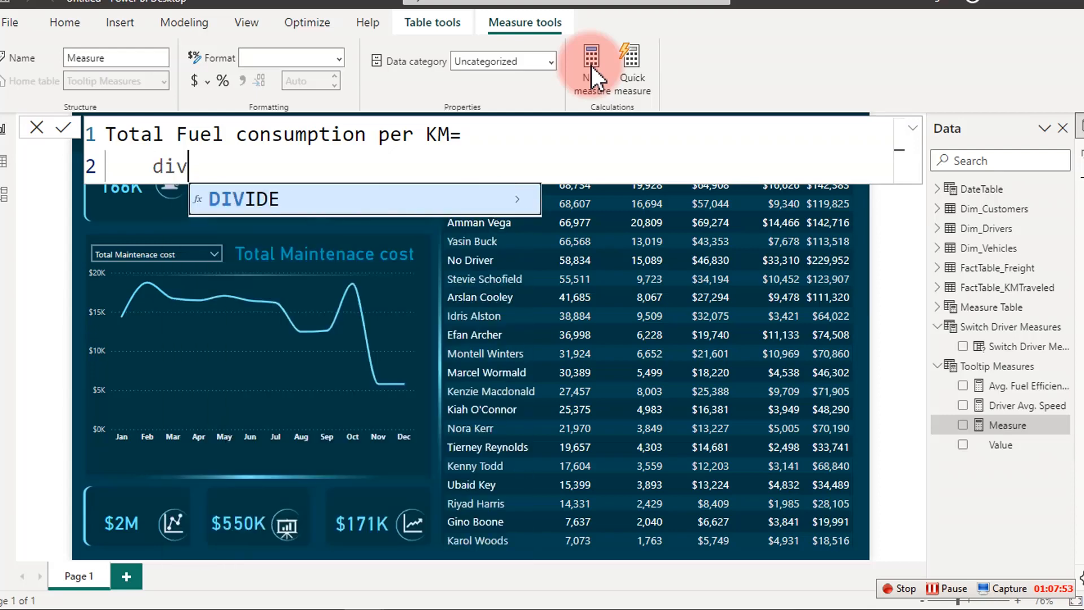
key(Tab)
key(shift+Return)
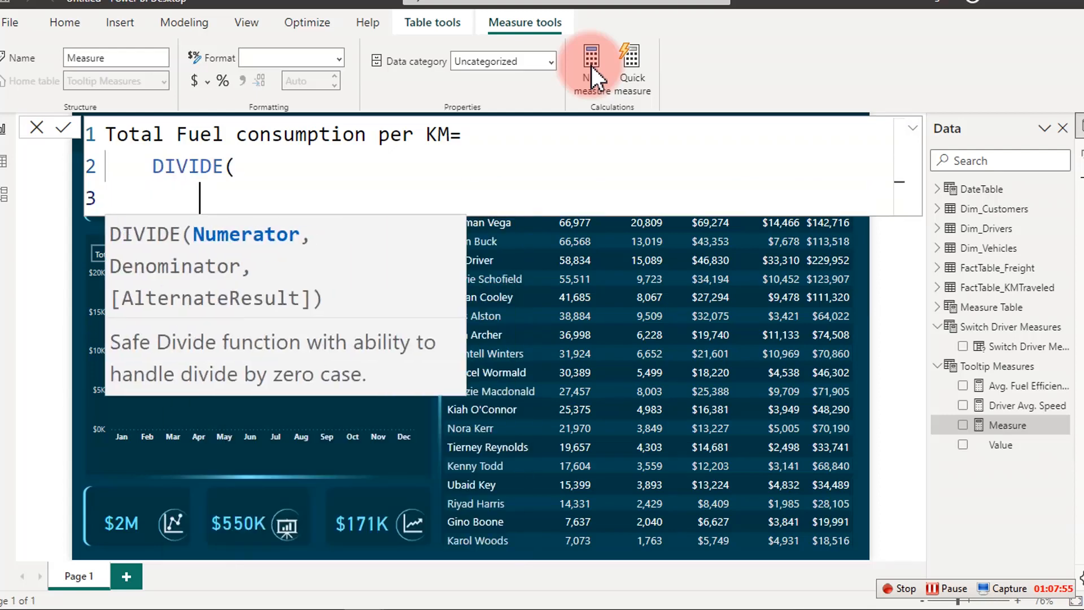
text([)
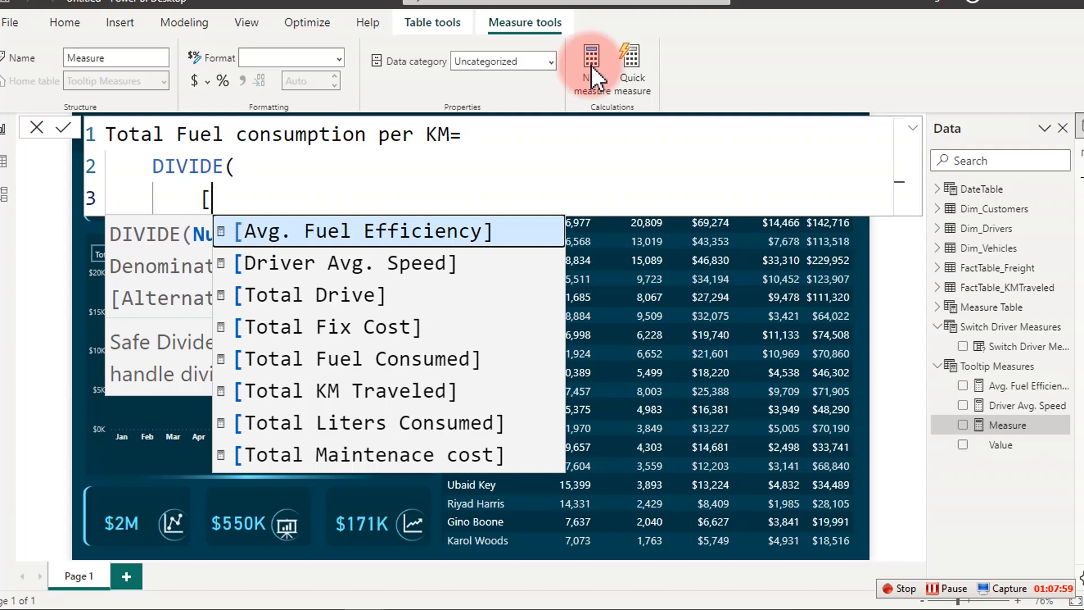
text(l\)
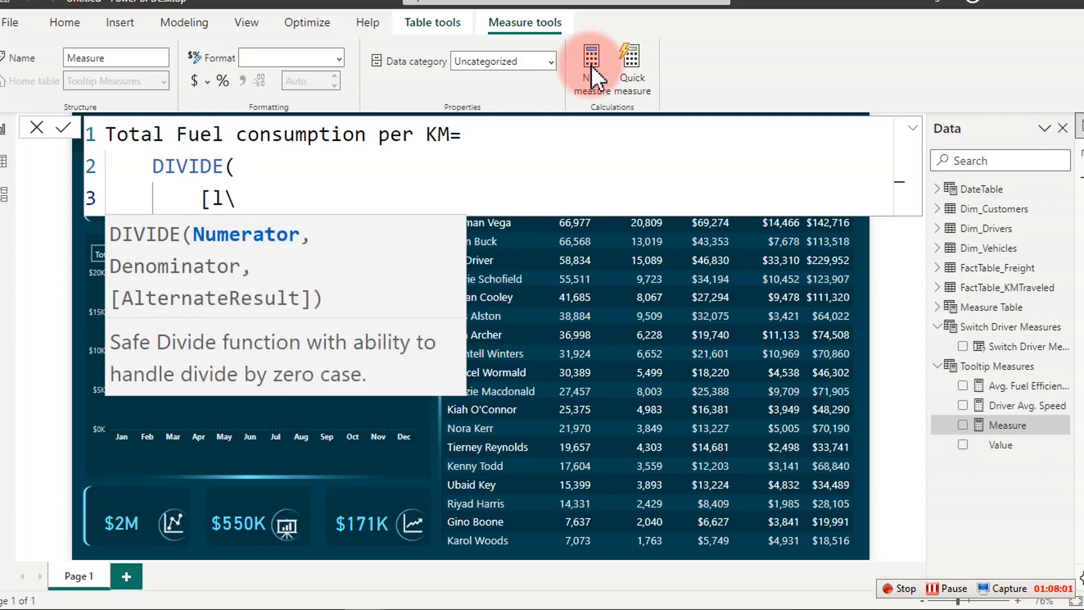
key(BackSpace)
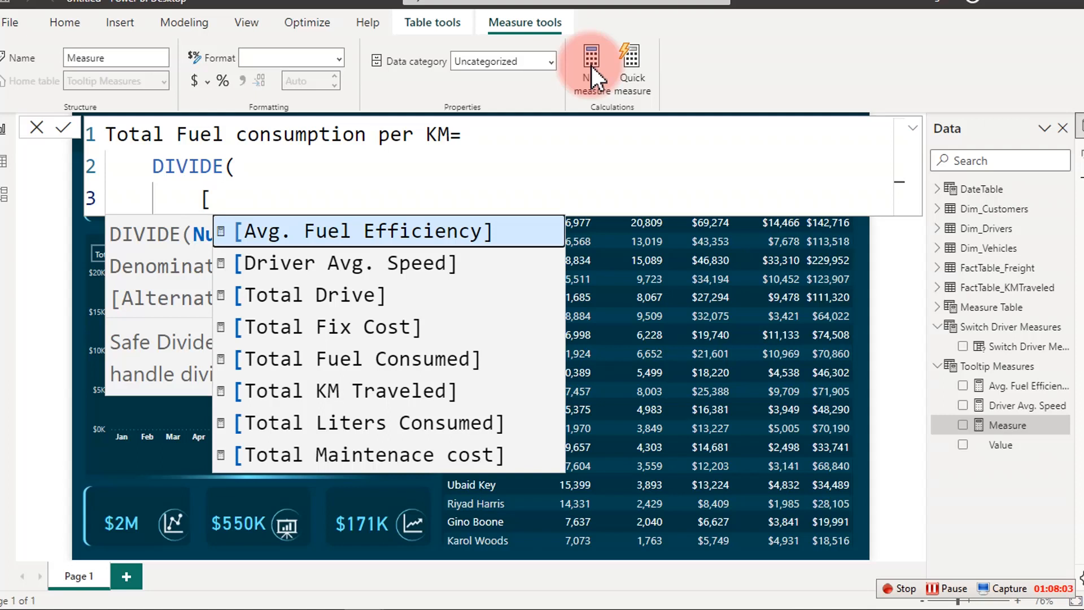
key(Down)
key(Down)
key(Down)
key(Down)
key(Down)
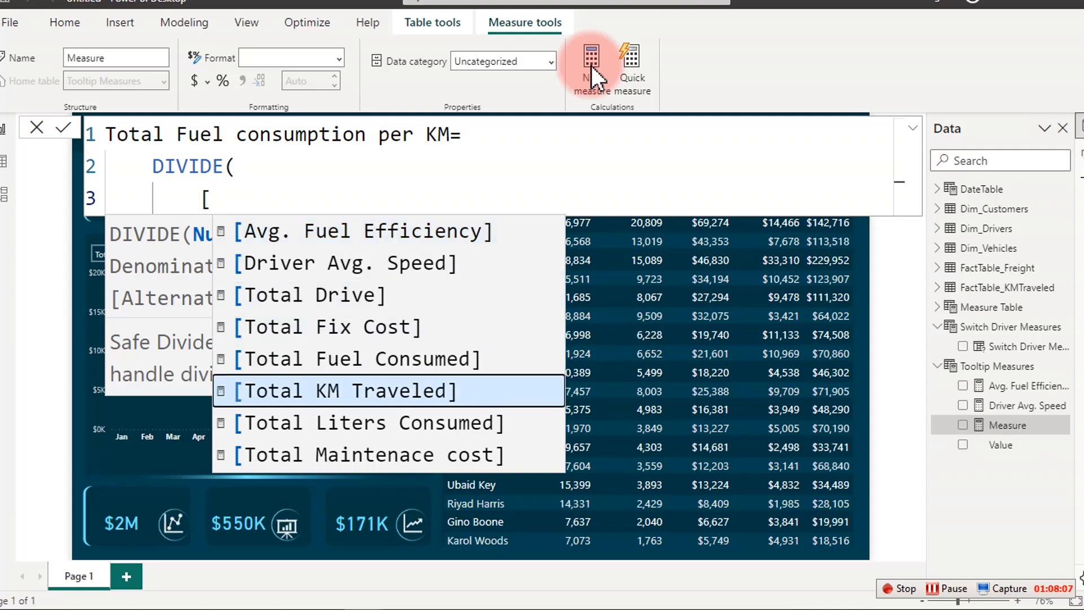
key(Up)
key(Up)
key(Down)
key(Down)
key(Down)
key(Tab)
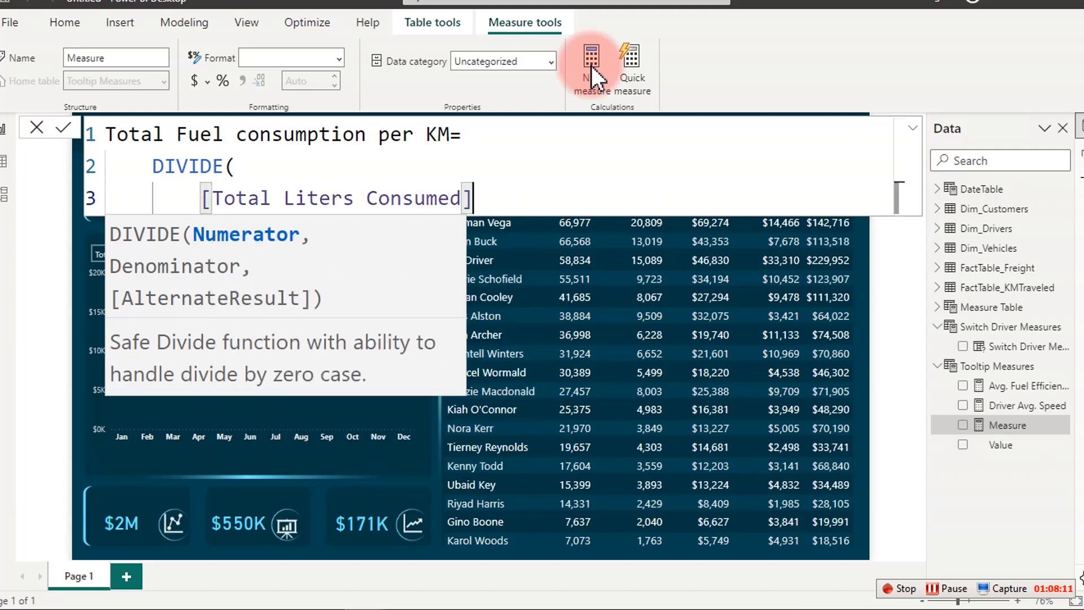
text(,)
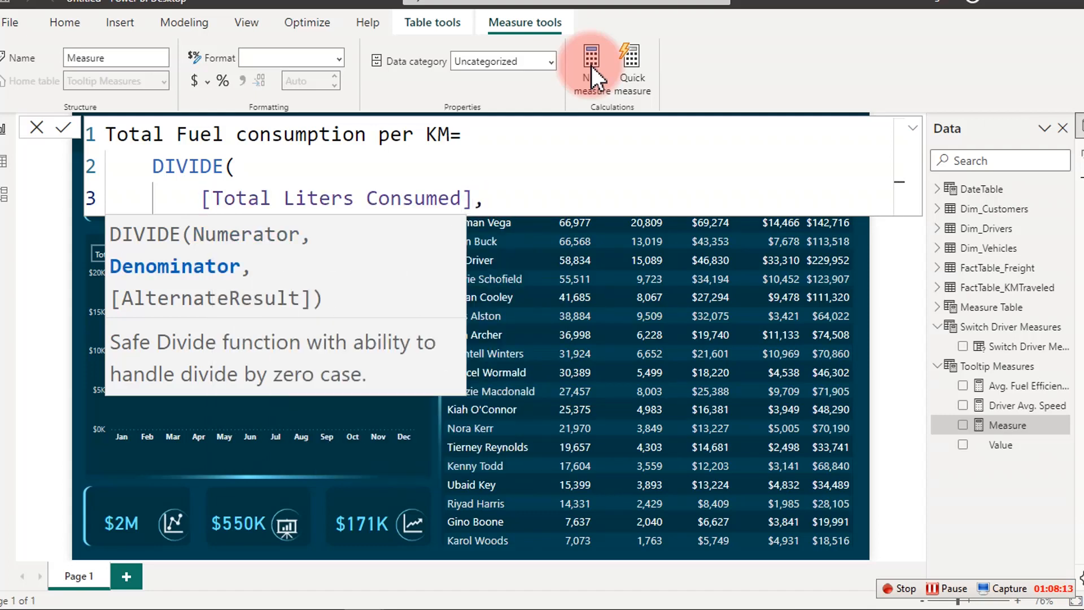
key(Return)
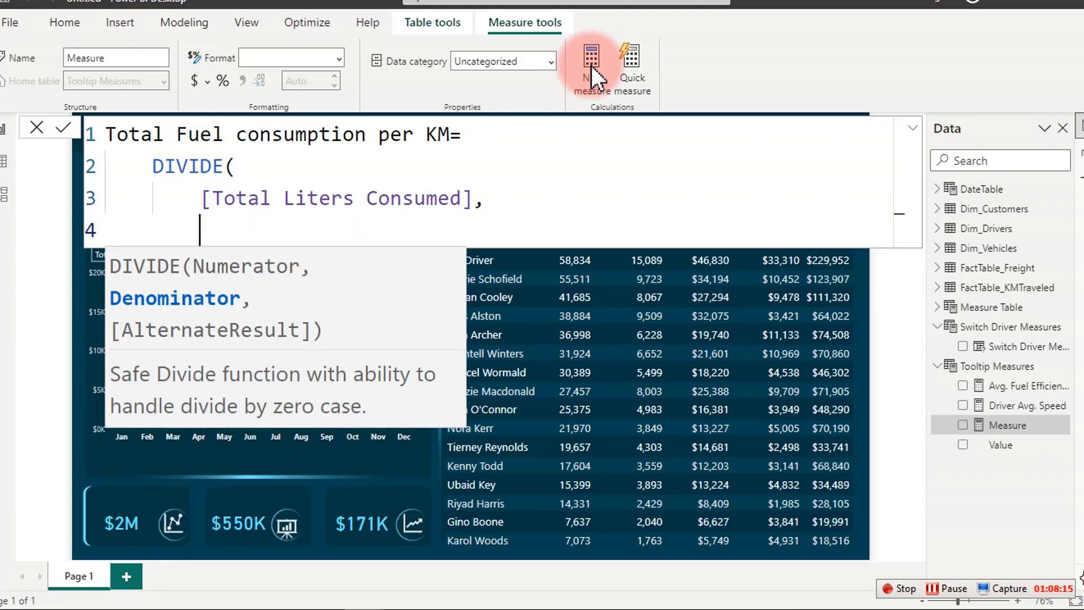
Enter [Total KM Traveled] as the denominator, close the DIVIDE function and commit the Total Fuel consumption per KM measure.
text([)
key(Down)
key(Down)
key(Down)
key(Down)
key(Down)
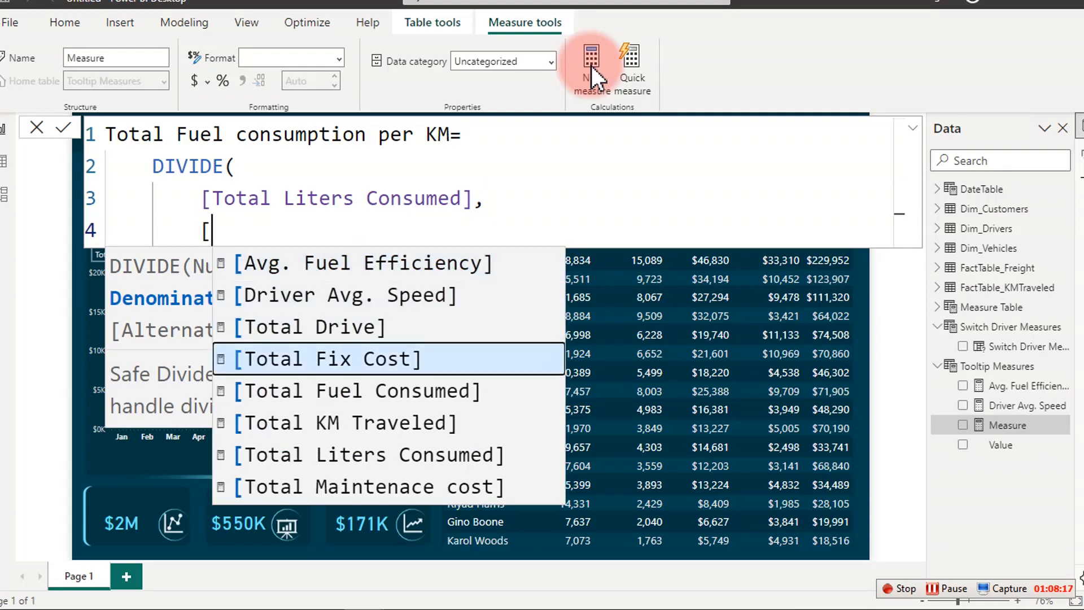
key(Tab)
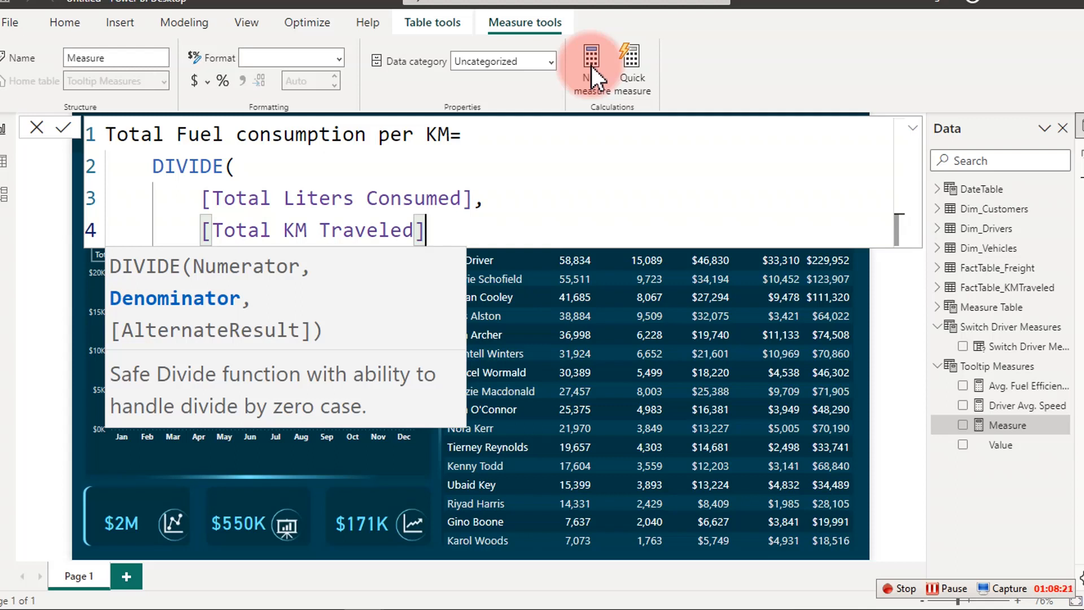
text())
key(Left)
key(shift+Return)
key(shift+Tab)
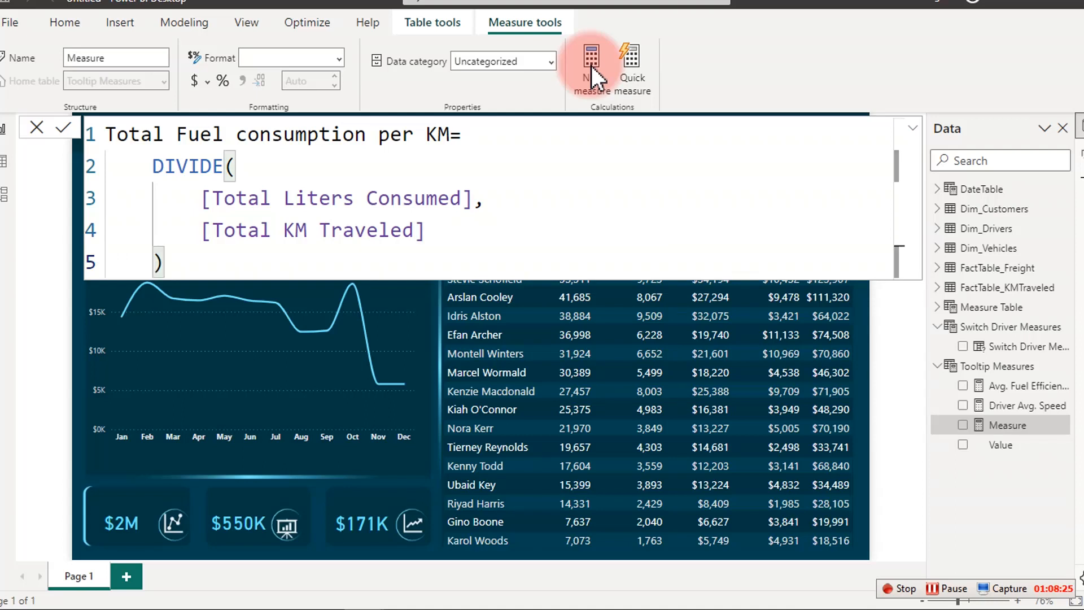
key(Return)
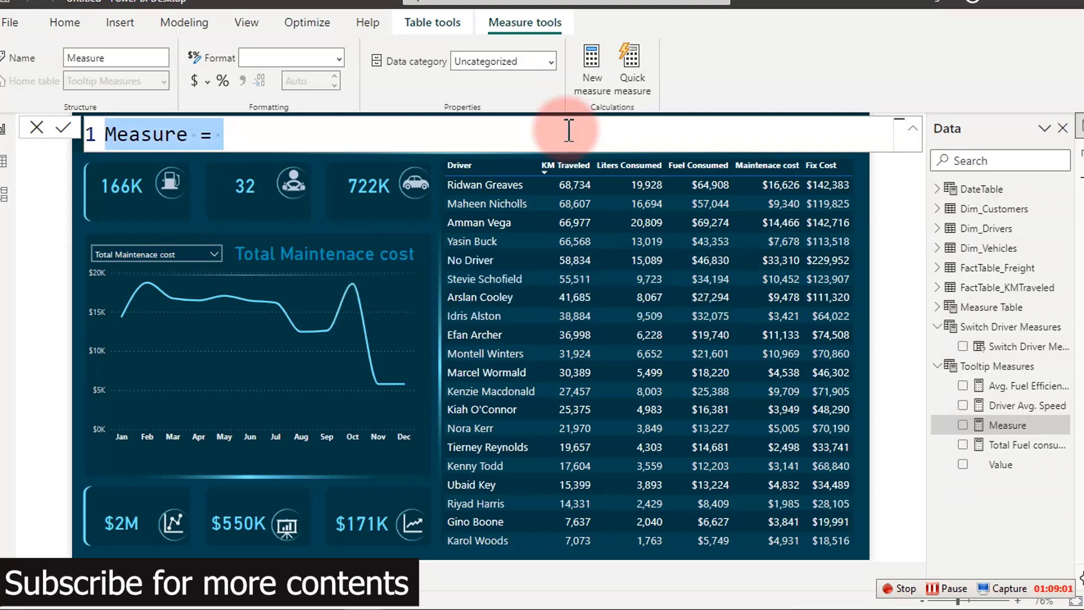
Discard the empty new measure and format the Total Fuel consumption per KM measure as Decimal number.
click(36, 128)
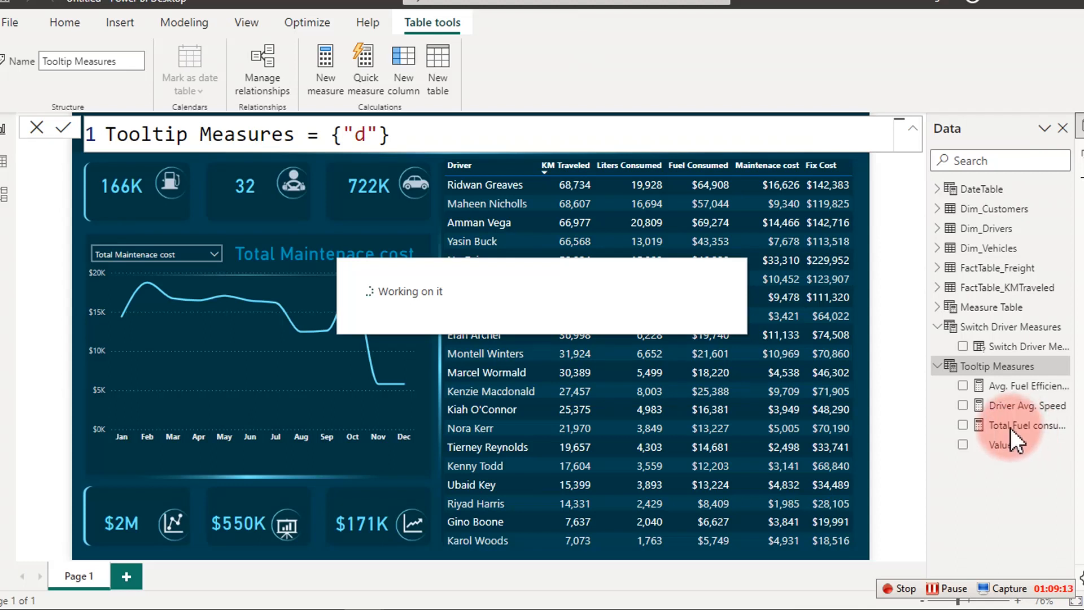
click(1012, 429)
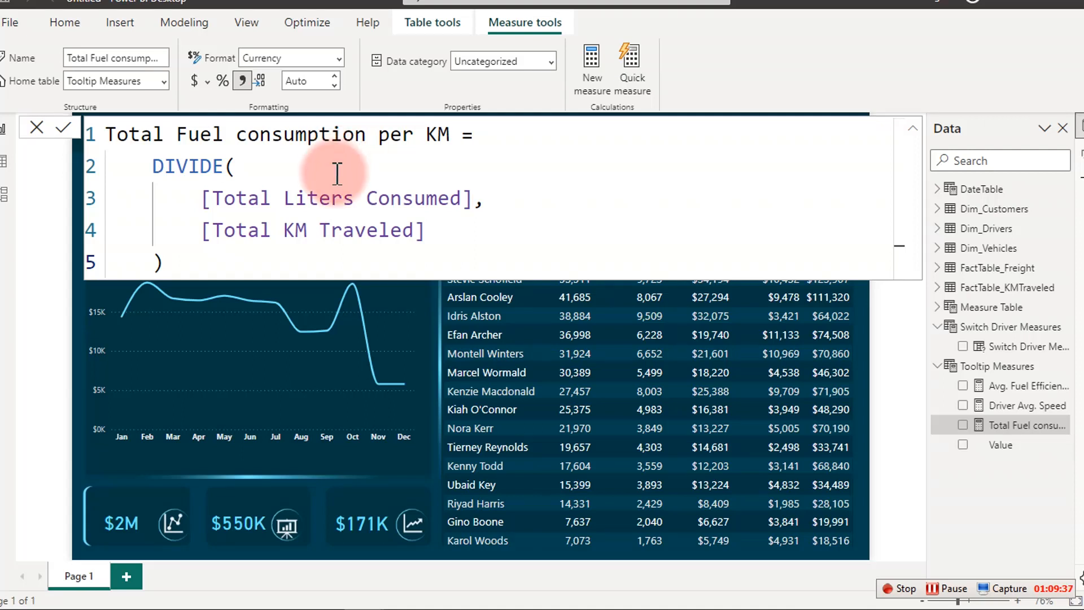
click(337, 57)
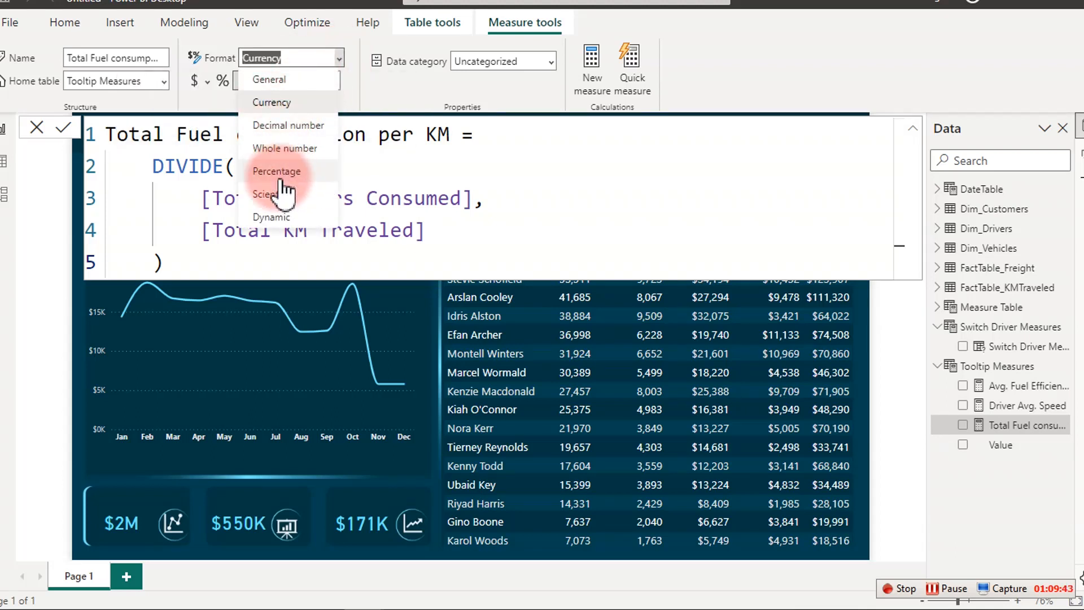
click(287, 133)
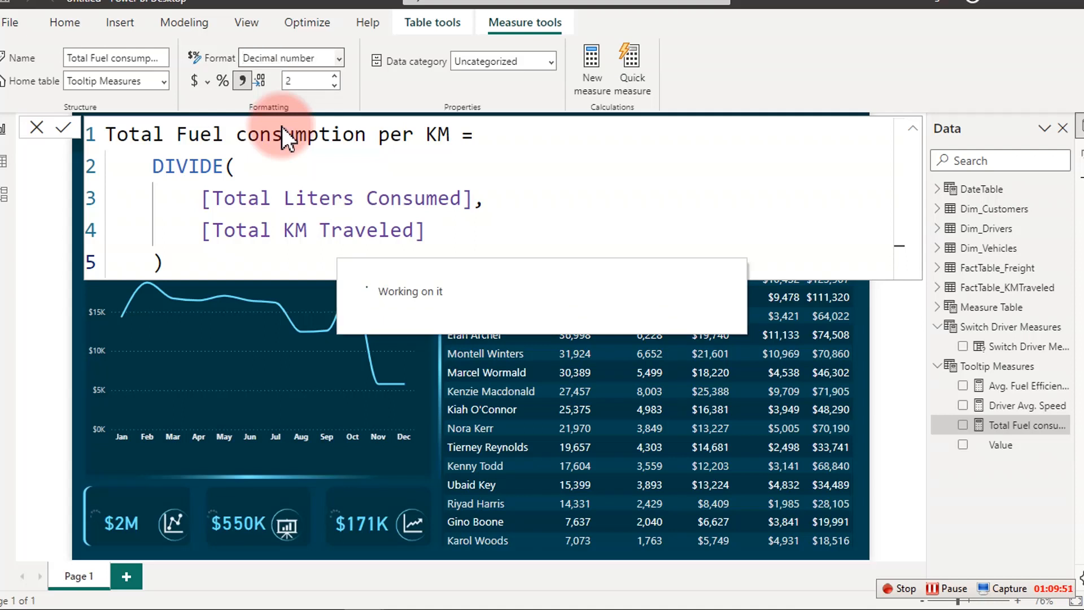
Add another measure to the Tooltip Measures table and name it "Fuel Cost Per KM".
click(599, 65)
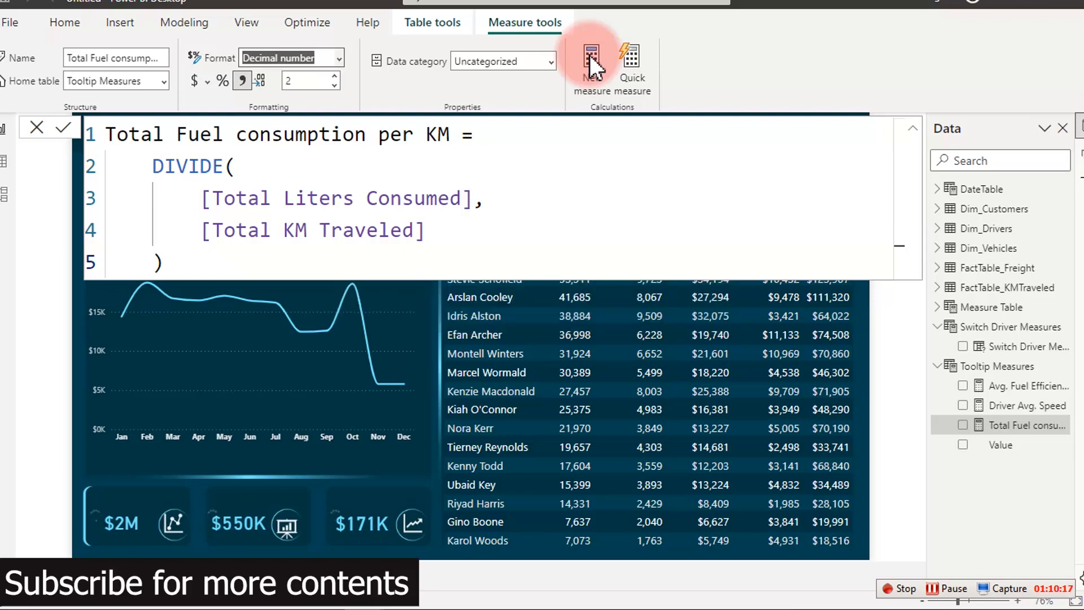
click(590, 55)
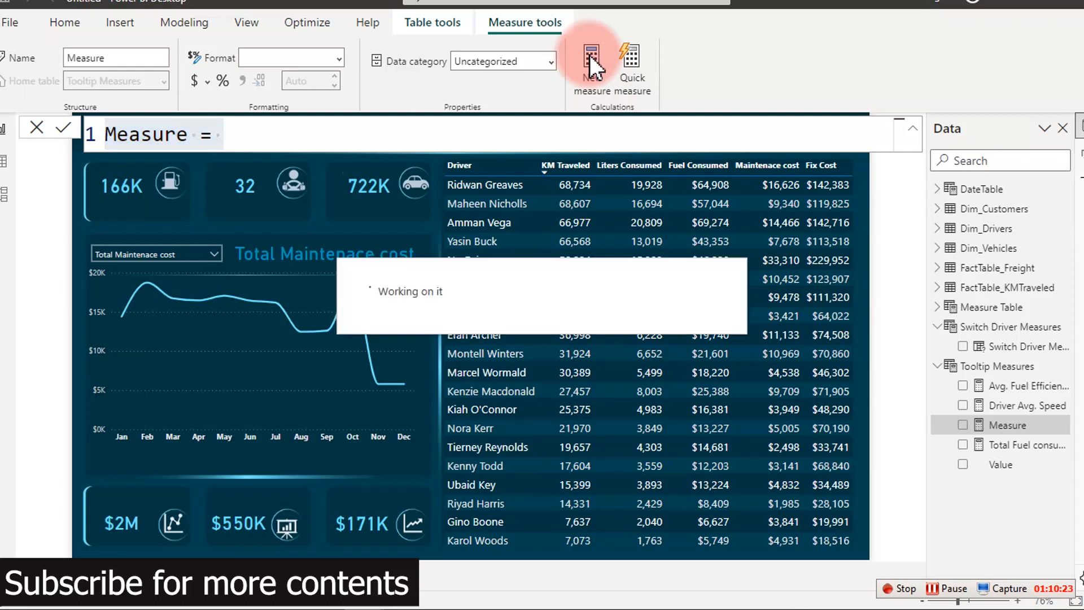
click(583, 132)
key(ctrl+a)
text(Fuel )
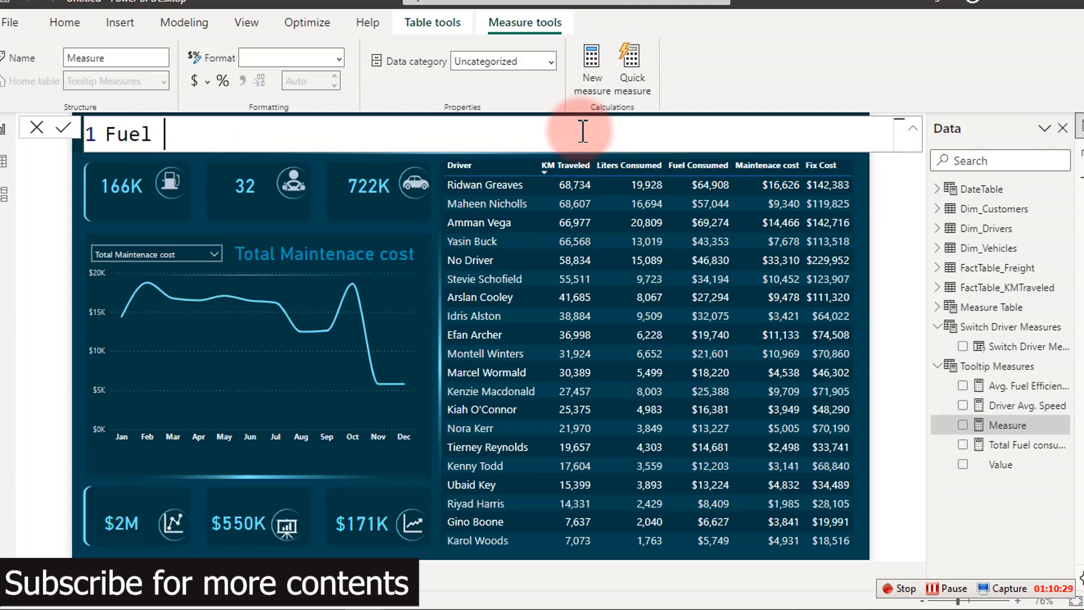
text(Cost Per Km)
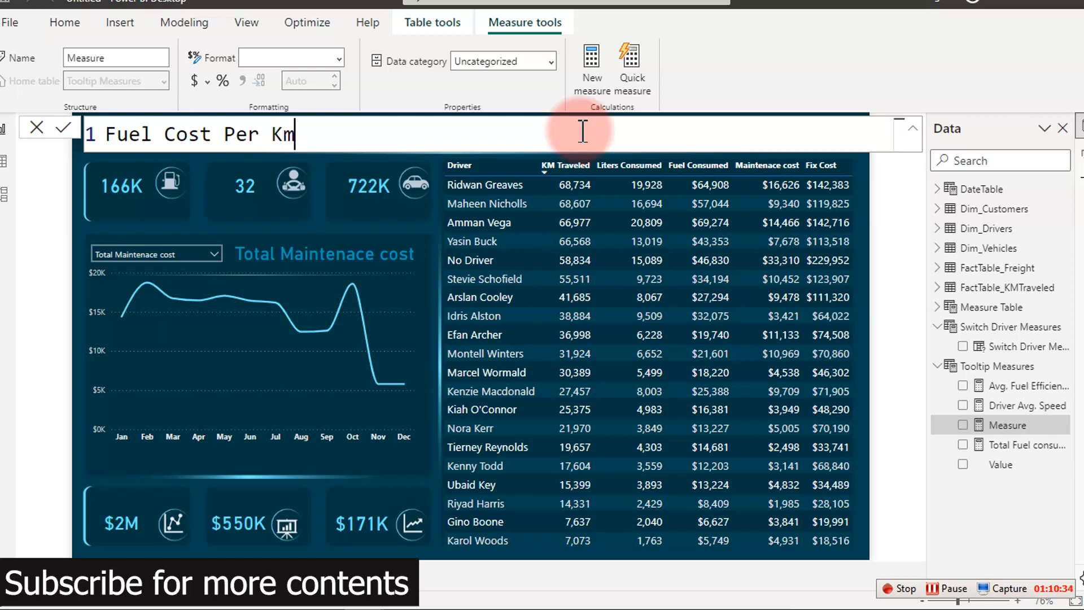
key(BackSpace)
text(M =)
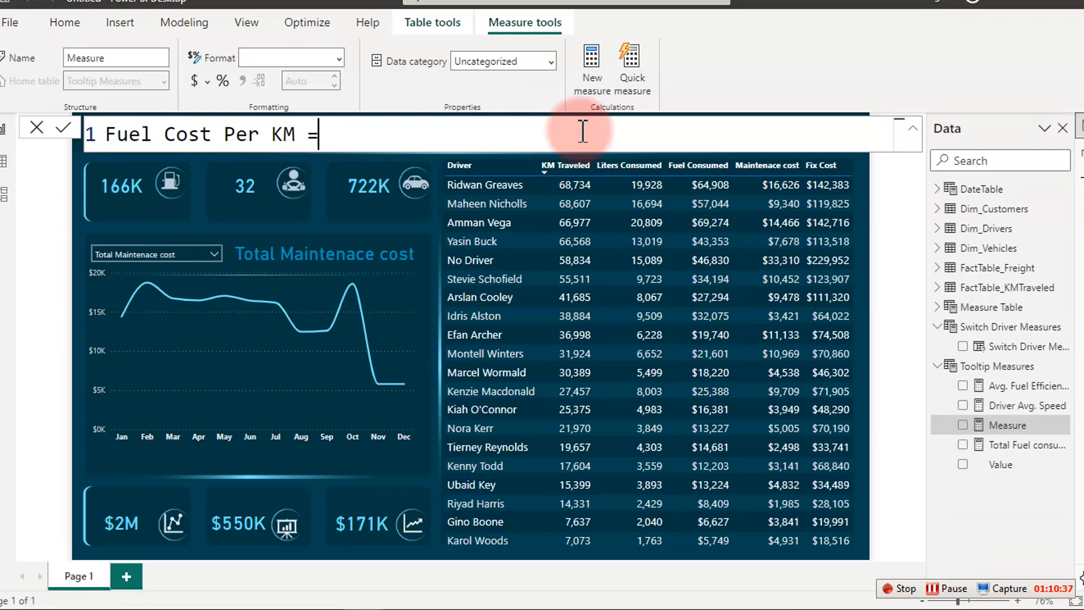
Begin the Fuel Cost Per KM formula with a DIVIDE function on its own line.
key(shift+Return)
key(Tab)
text(didvi)
key(BackSpace)
key(BackSpace)
key(BackSpace)
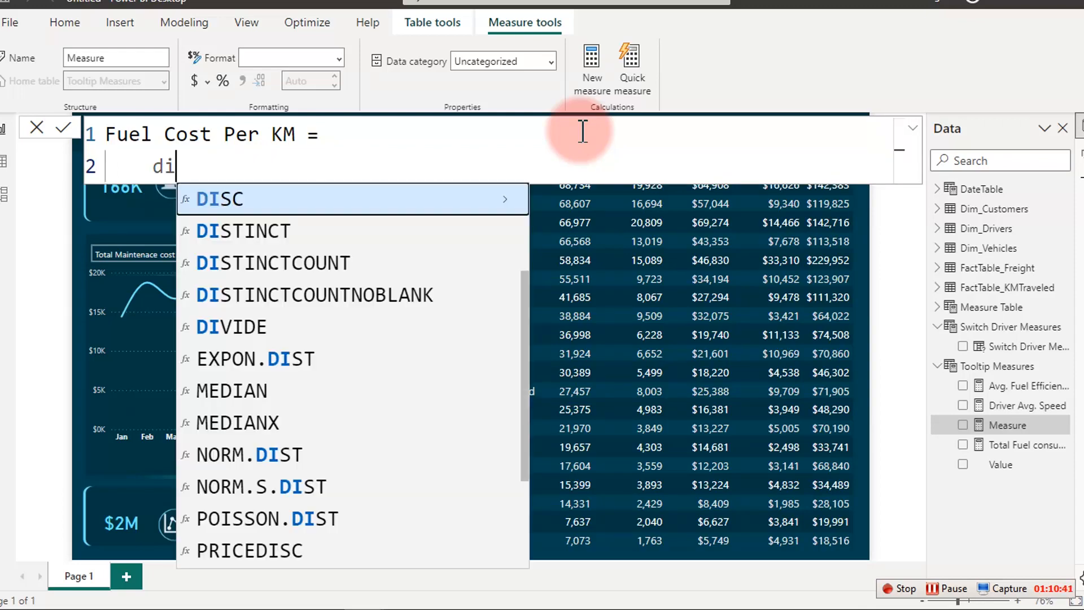
text(vi)
key(Tab)
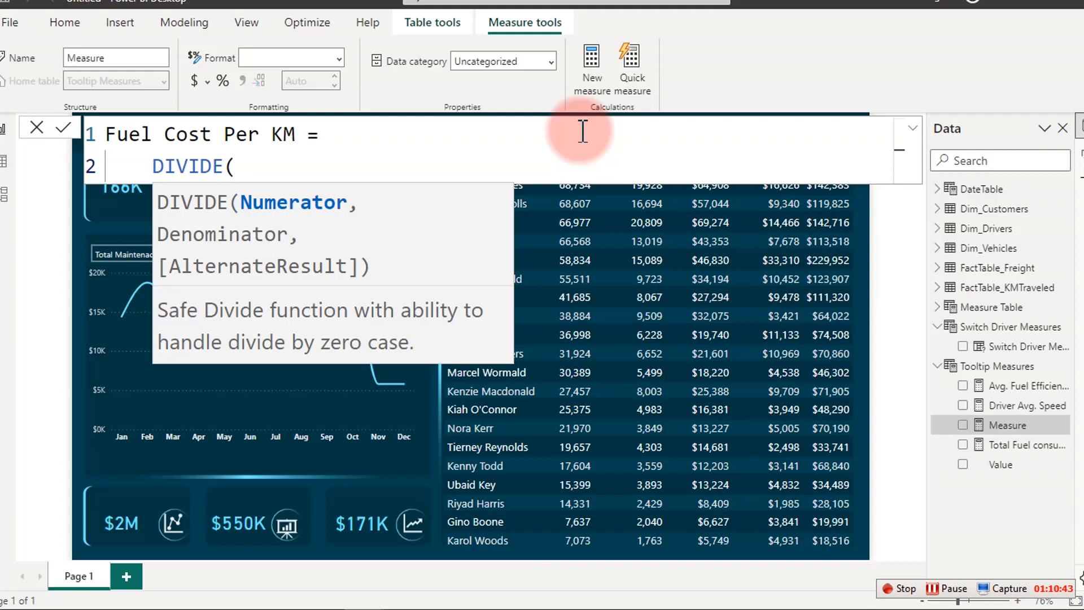
key(shift+Return)
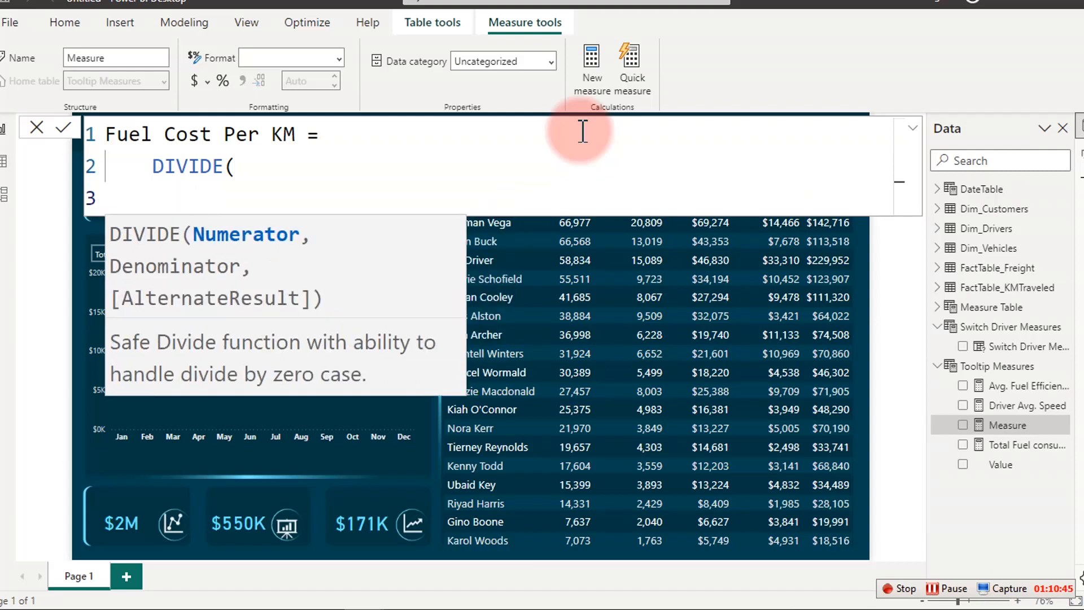
Enter [Total Fuel Consumed] as the numerator of the DIVIDE function in the Fuel Cost Per KM formula.
text([)
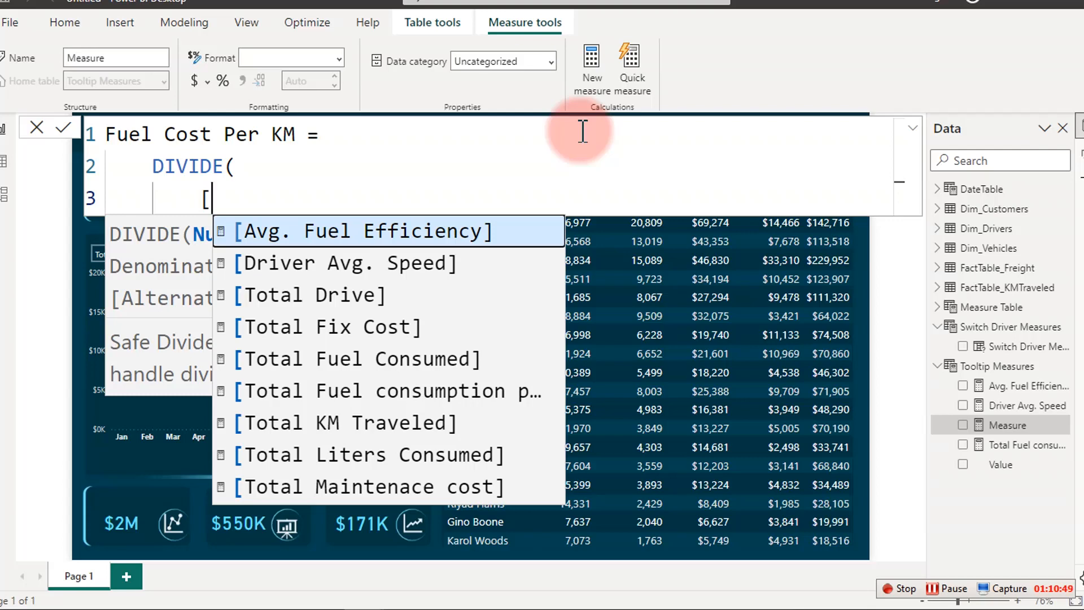
text(to)
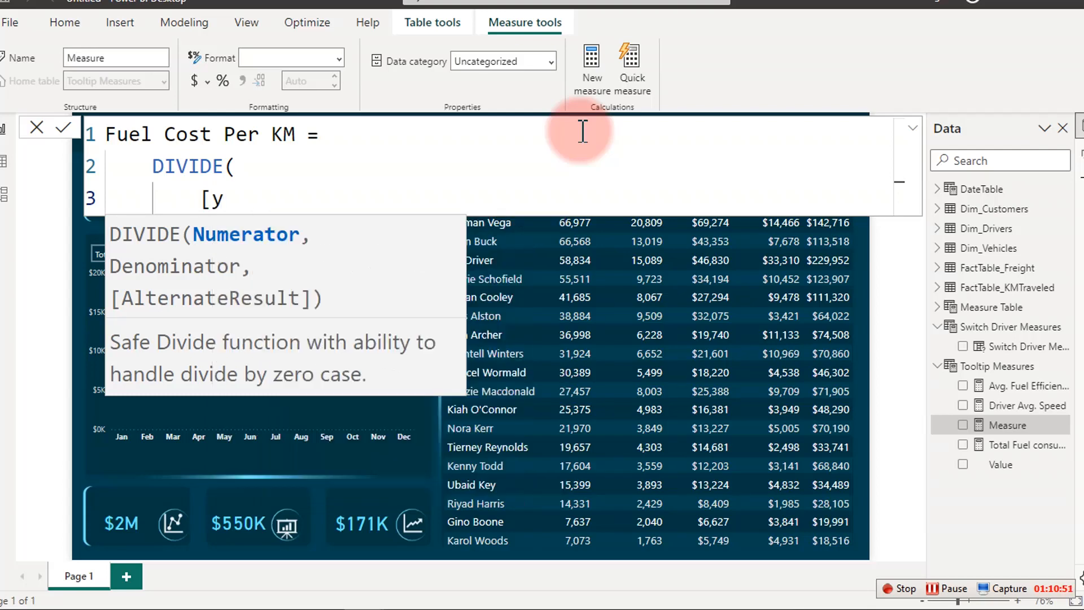
key(Down)
key(Down)
key(Down)
key(Up)
key(Tab)
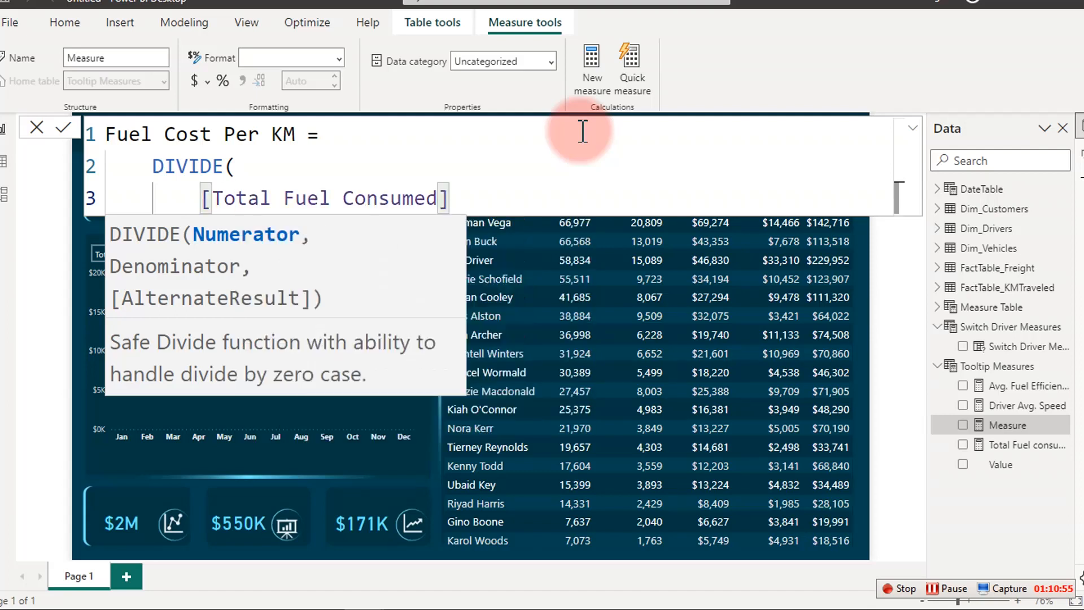
text(,)
key(shift+Return)
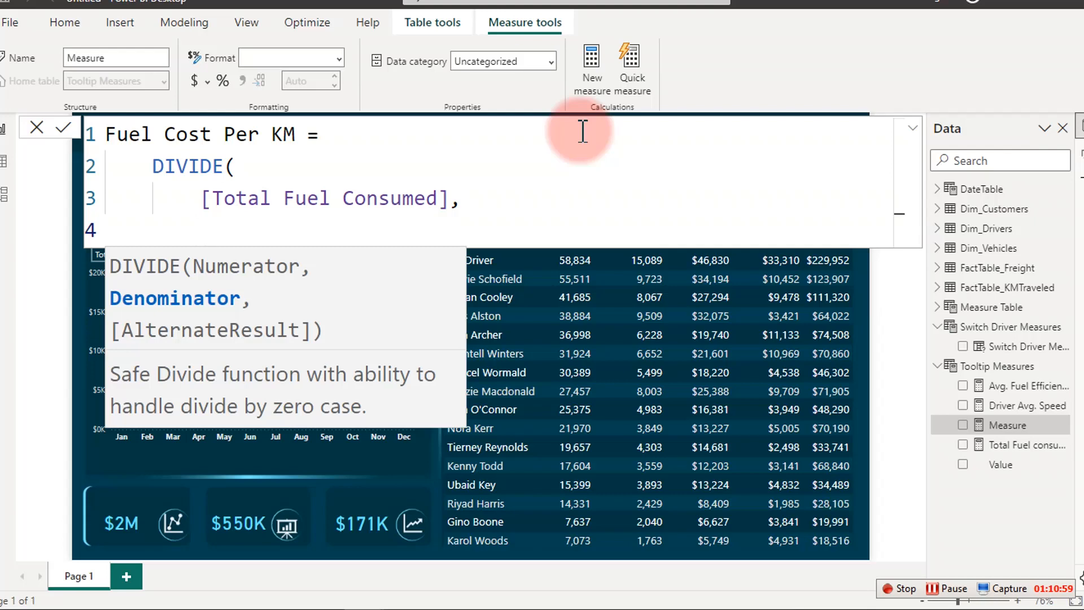
Enter [Total KM Traveled] as the denominator of the DIVIDE function in the Fuel Cost Per KM formula.
text([)
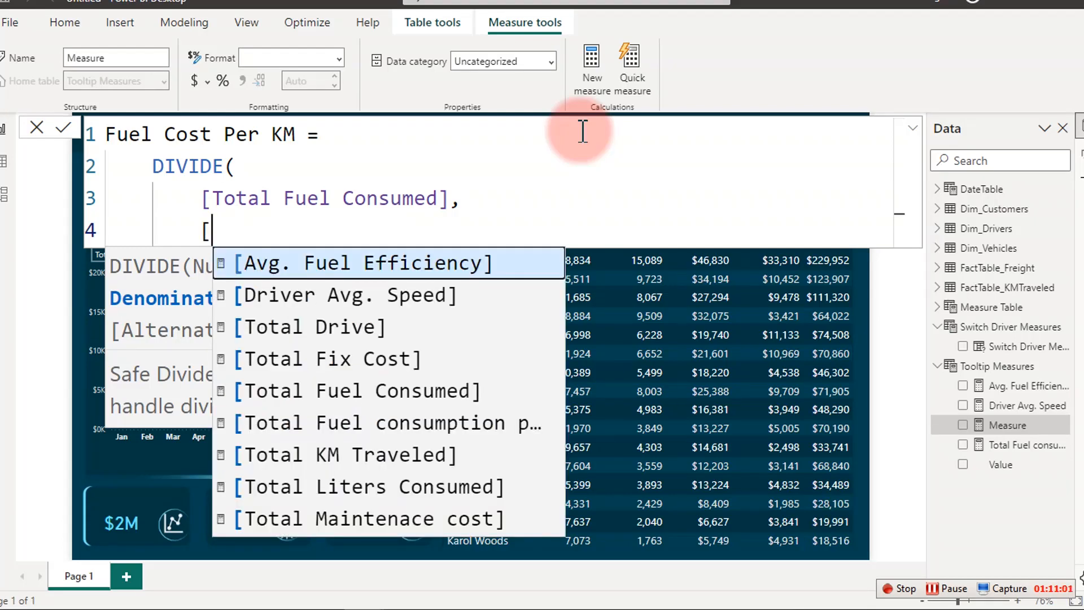
key(Down)
key(Down)
key(Down)
key(Down)
key(Down)
key(Down)
key(Tab)
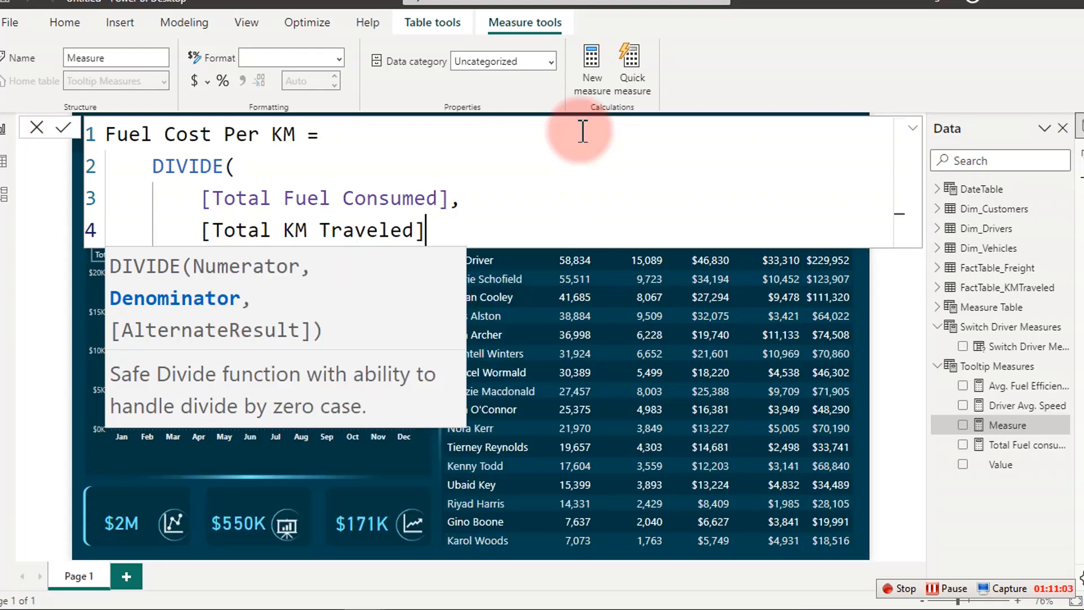
Close the DIVIDE function to commit the Fuel Cost Per KM measure, and format the measure as currency.
key(Return)
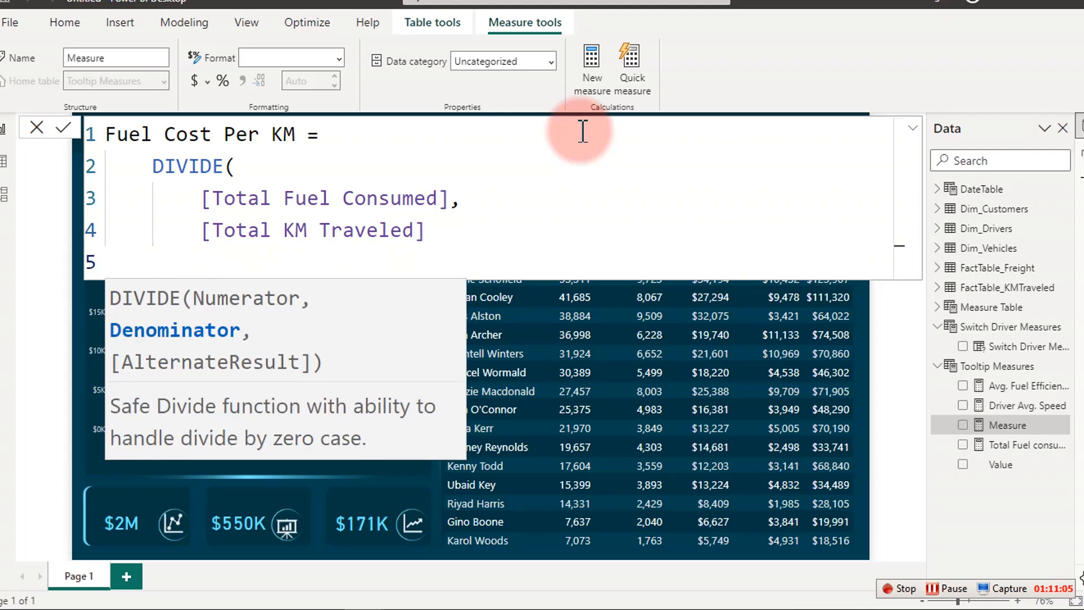
text())
key(Return)
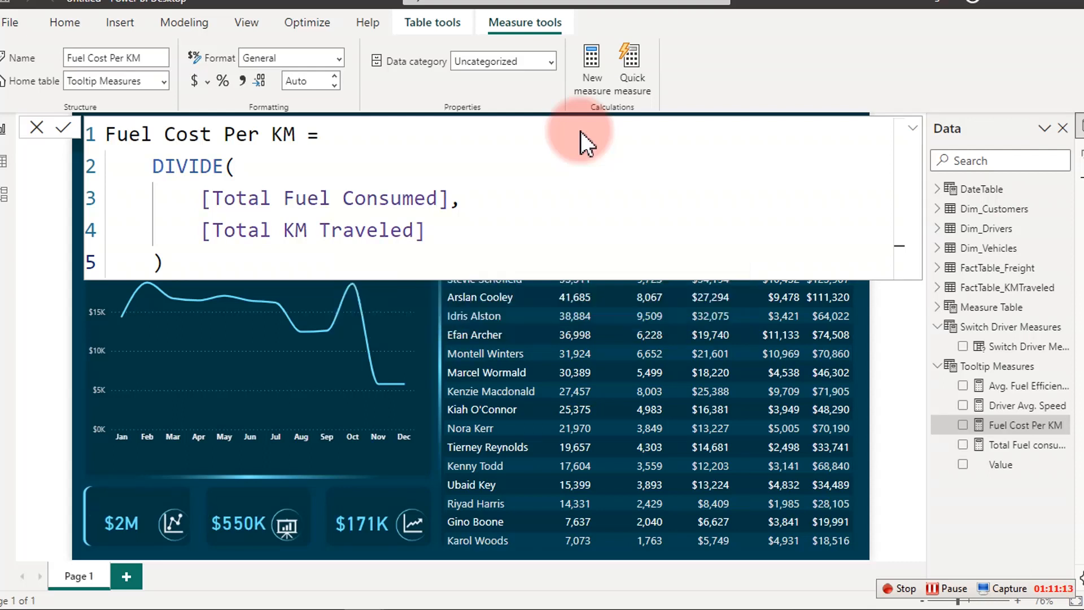
click(195, 82)
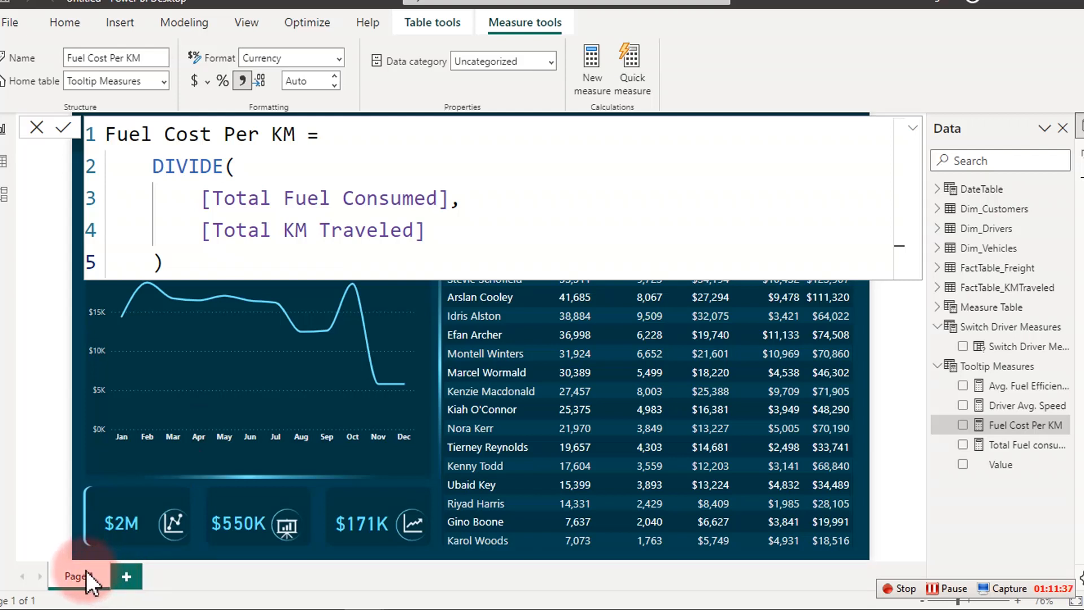
Rename the report page Page 1 as "Driver Dashboard".
double_click(72, 576)
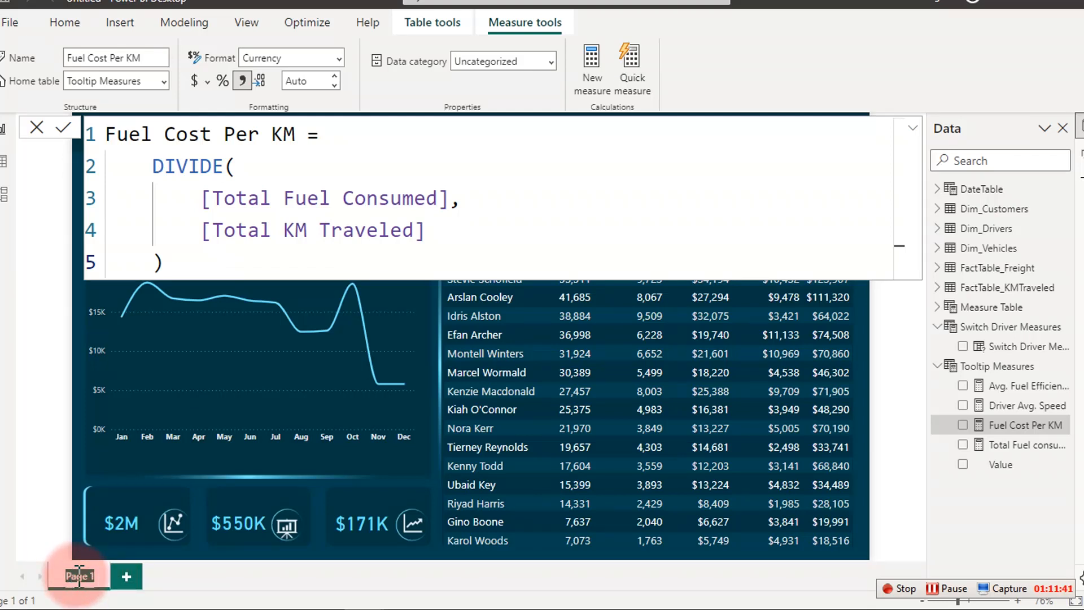
text(Driver)
text( Da)
text(s)
text(hboard)
key(Return)
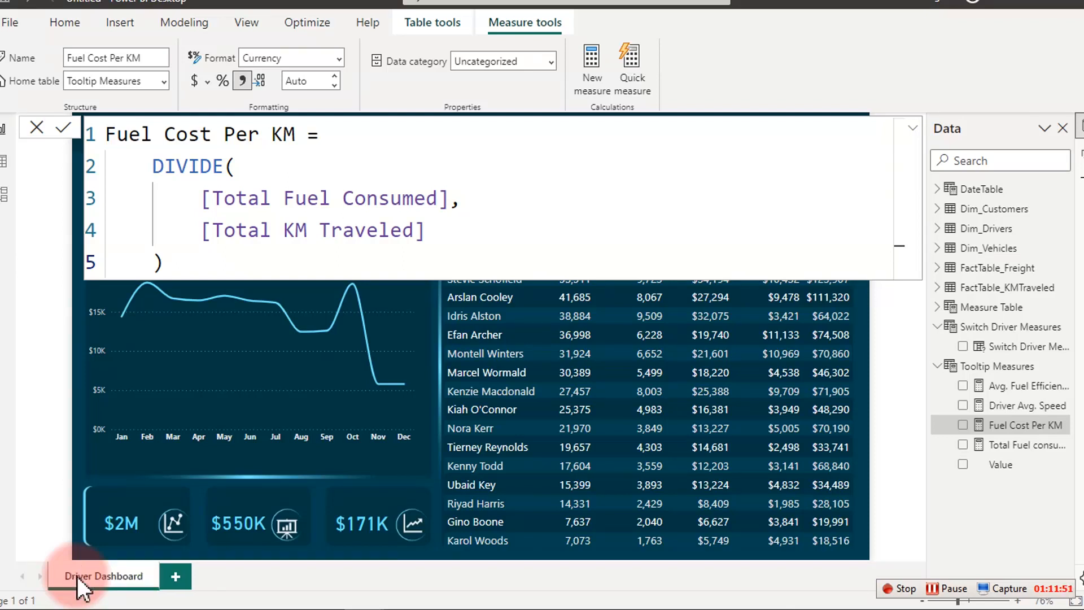
Add a new report page and name it "Driver Tooltip".
click(176, 576)
double_click(196, 579)
text(Too)
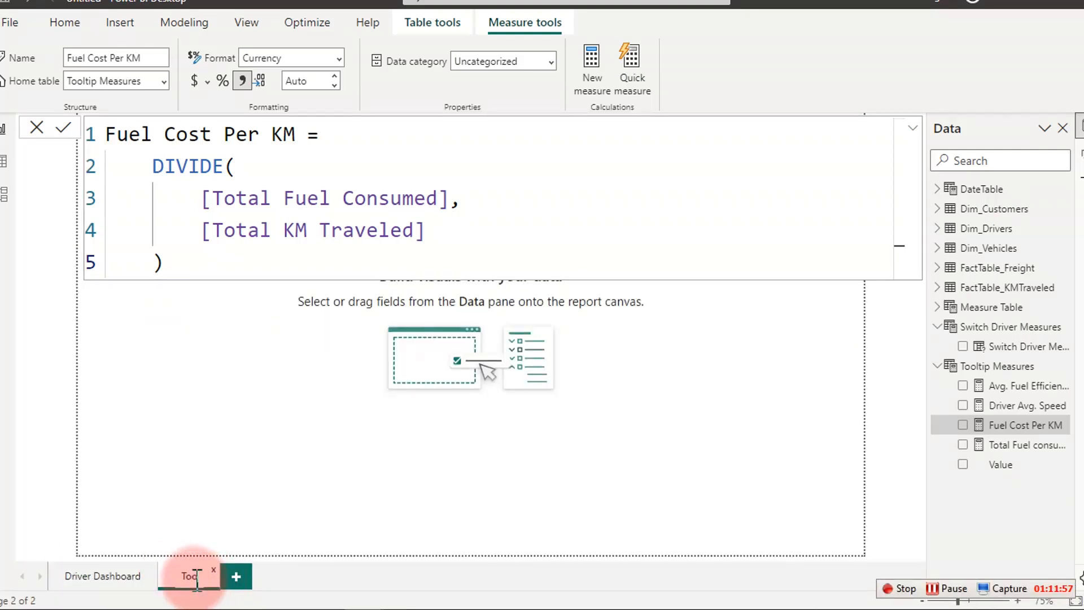
key(BackSpace)
key(BackSpace)
key(BackSpace)
text(Driver)
key(BackSpace)
key(BackSpace)
key(BackSpace)
key(BackSpace)
key(BackSpace)
key(BackSpace)
text(Tooltip)
key(Return)
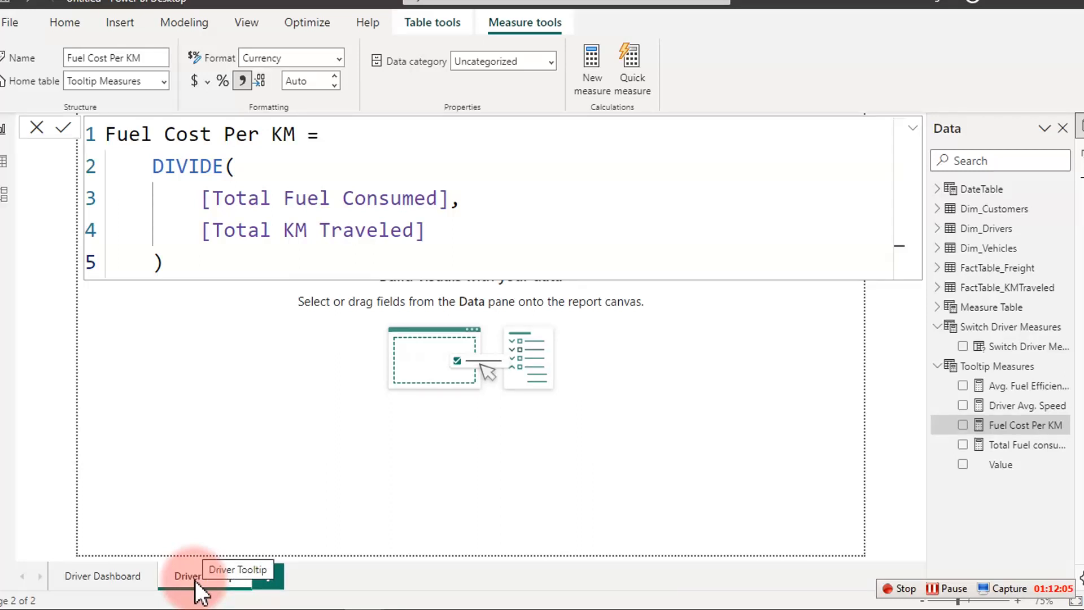
Set the page type of the Driver Tooltip page to Tooltip in its page information.
click(399, 419)
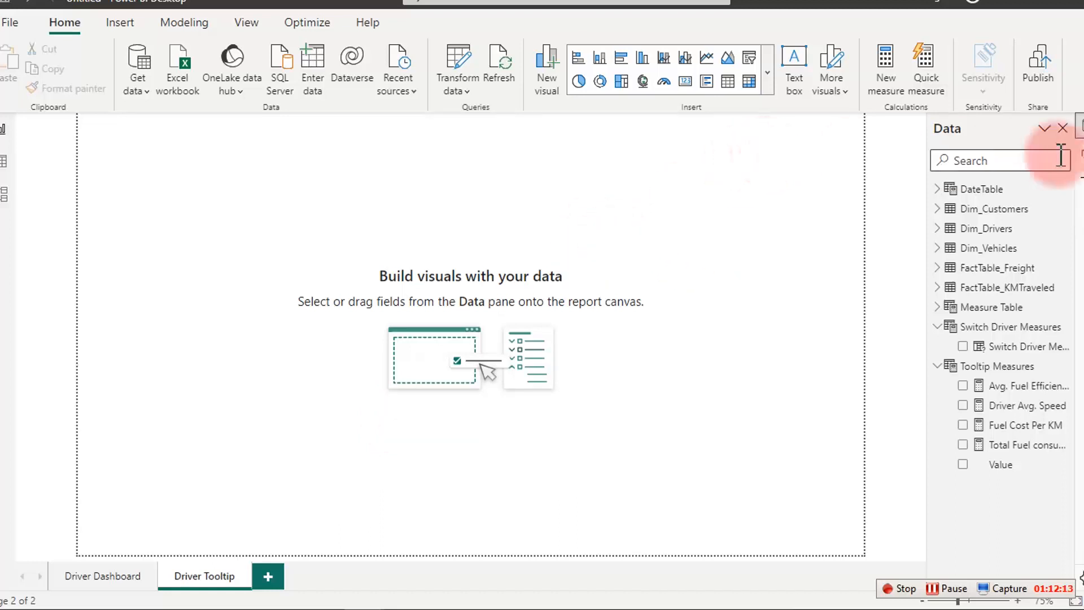
click(1080, 161)
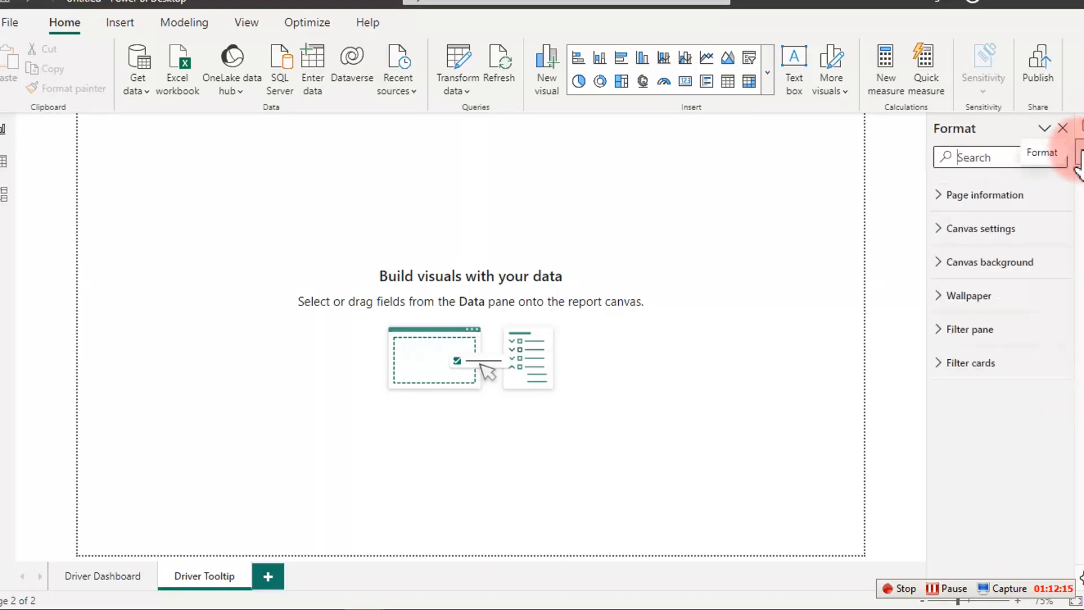
click(942, 202)
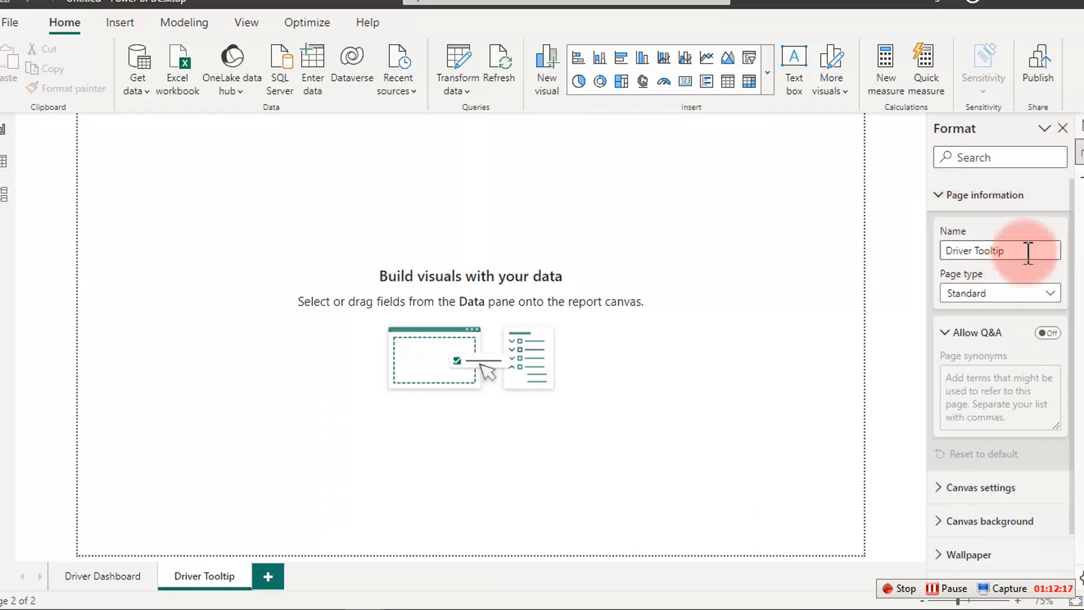
click(1023, 293)
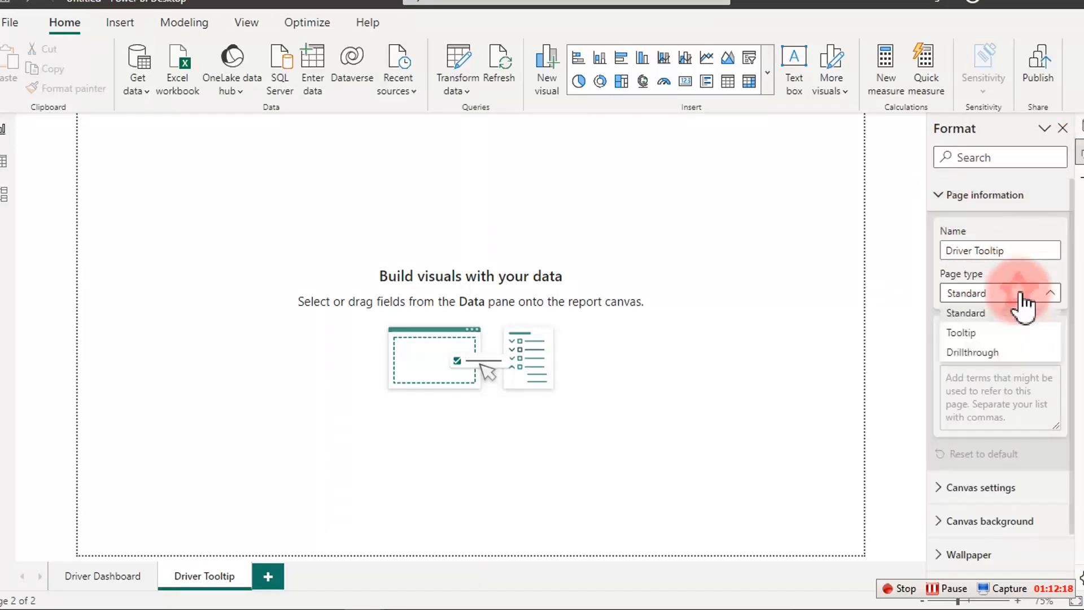
click(979, 333)
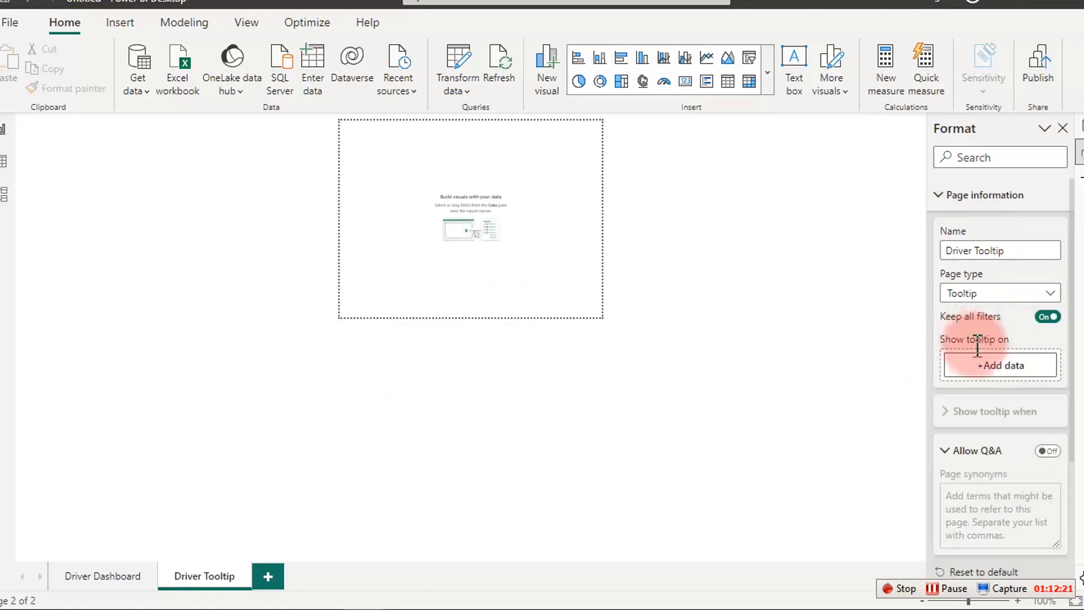
Give the Driver Tooltip page a custom canvas 350 px high and 260 px wide, with Middle vertical alignment.
click(963, 198)
click(970, 232)
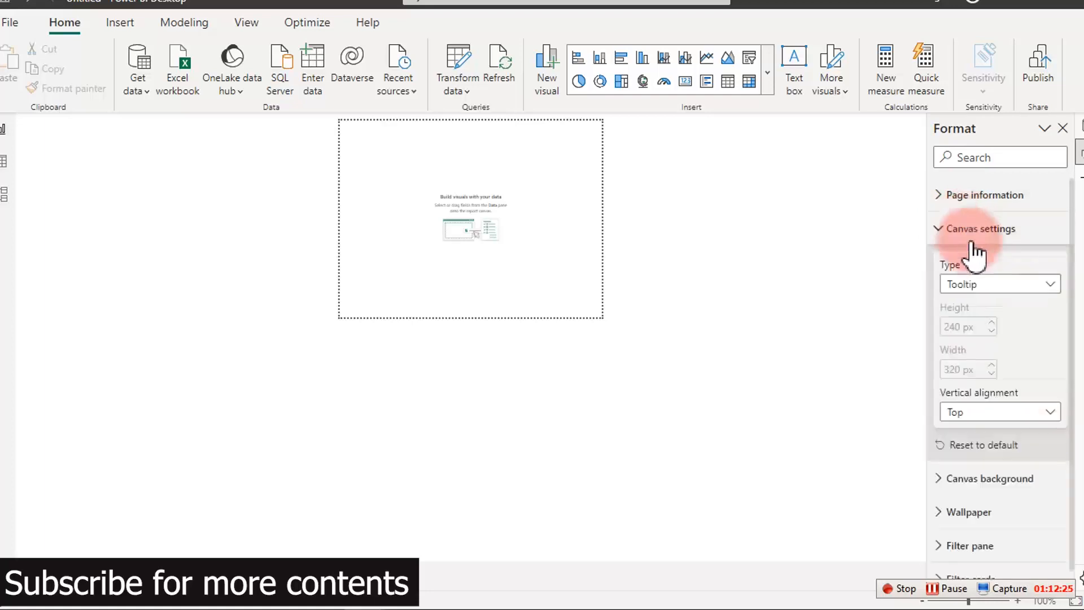
click(989, 287)
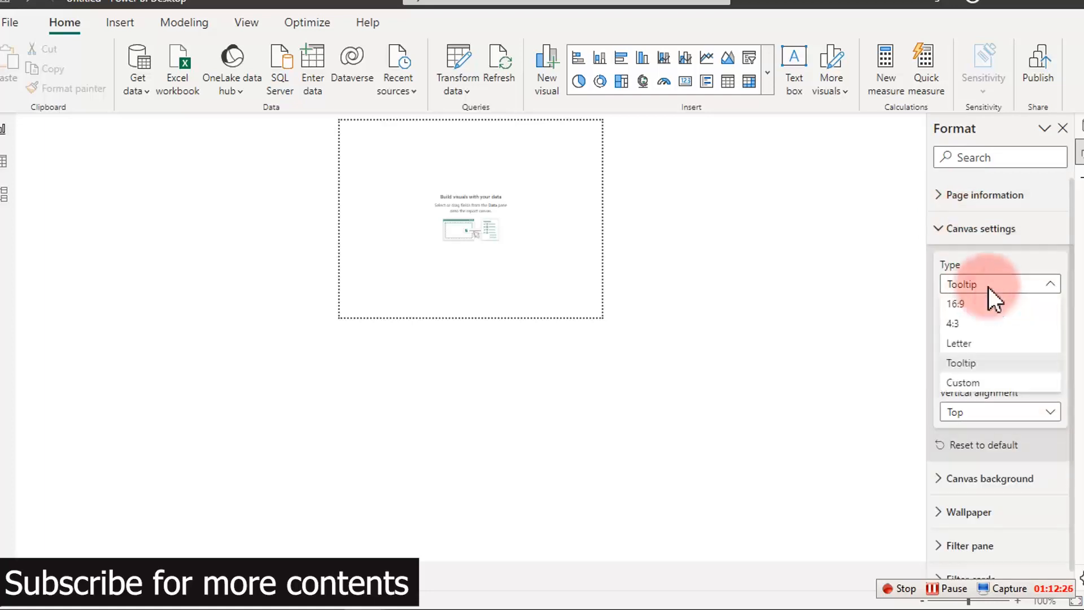
click(972, 383)
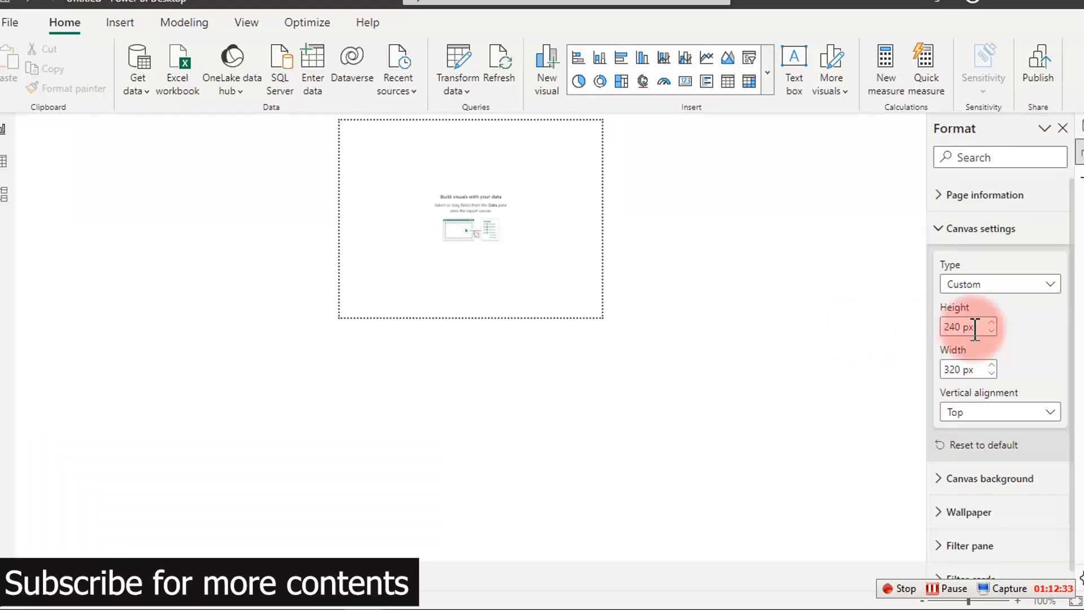
double_click(956, 326)
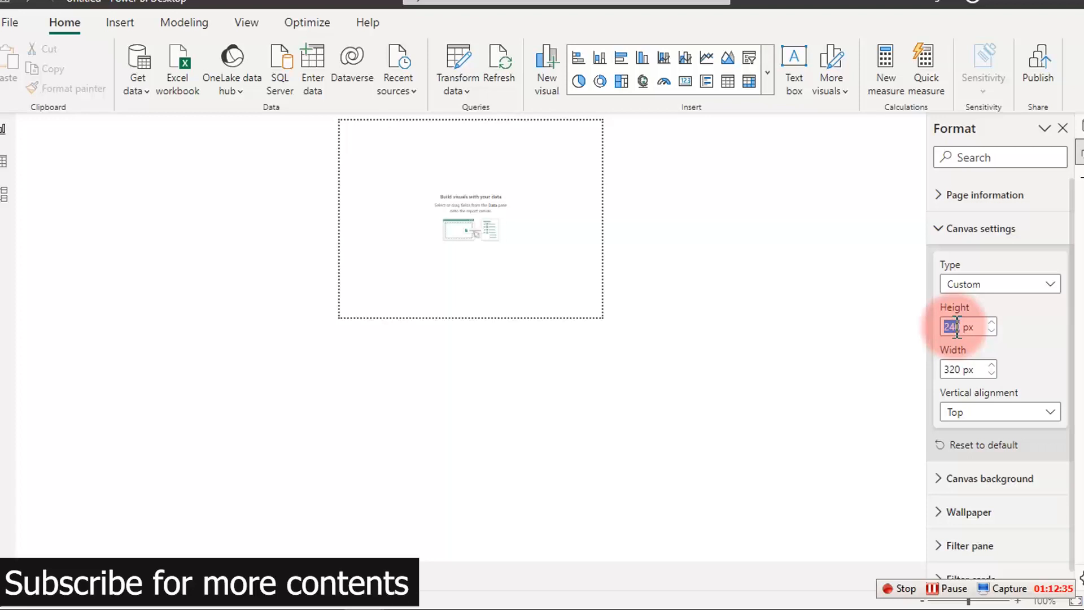
text(350)
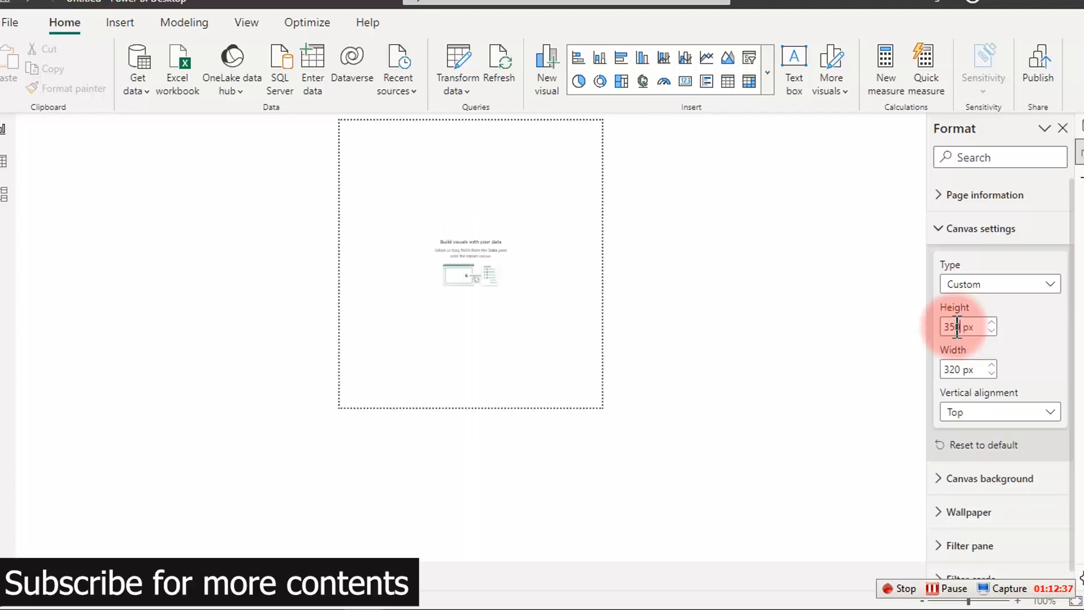
key(Tab)
text(260)
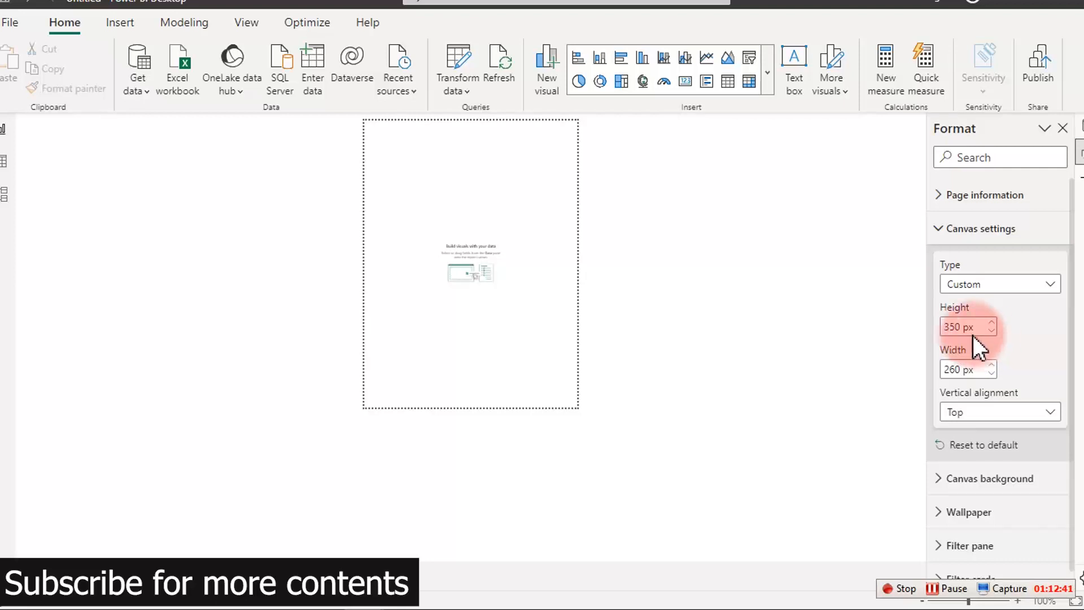
click(975, 412)
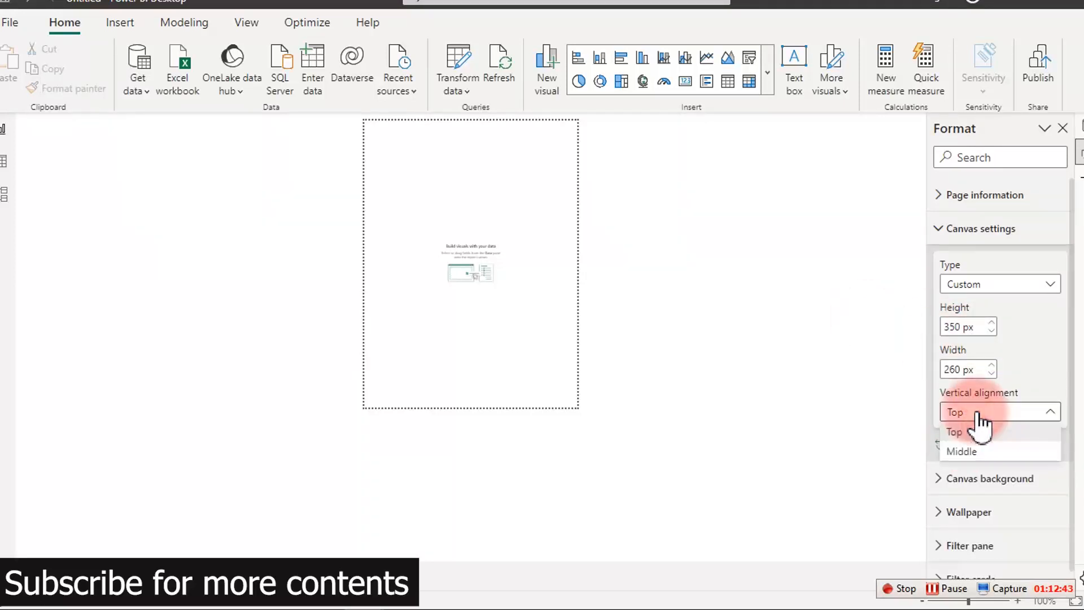
click(976, 457)
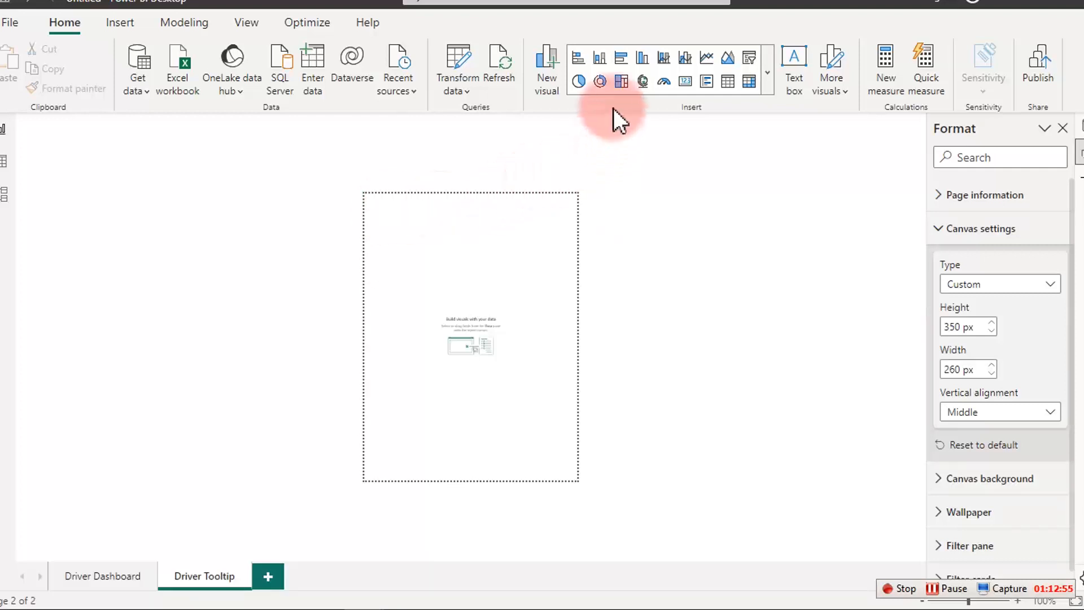
Insert a card visual and resize it to a full-width strip, about 260 by 70, along the tooltip page's upper edge.
click(686, 81)
click(477, 373)
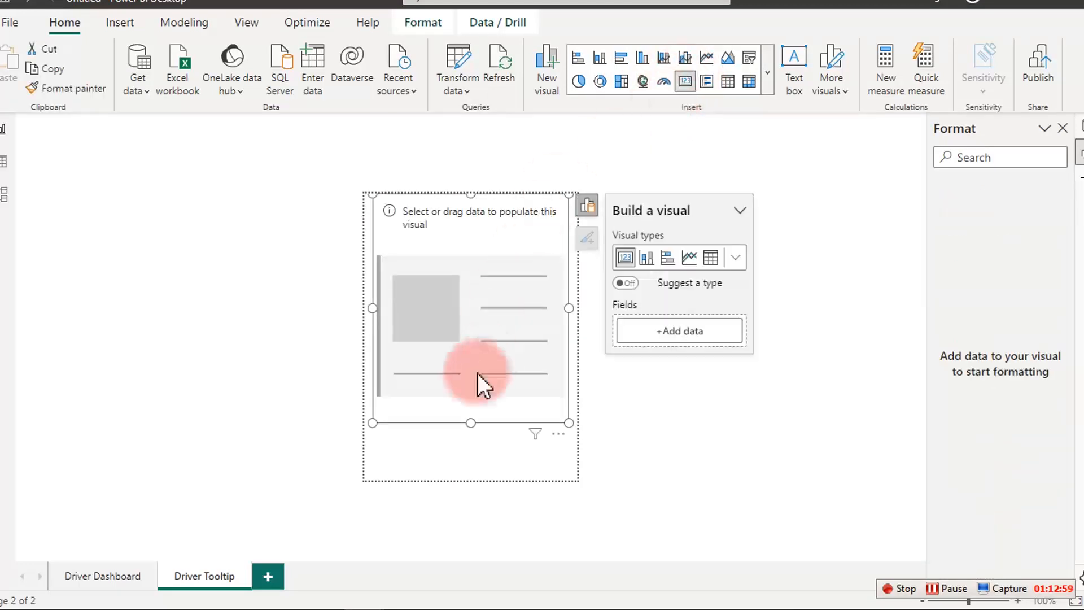
drag(467, 418, 479, 250)
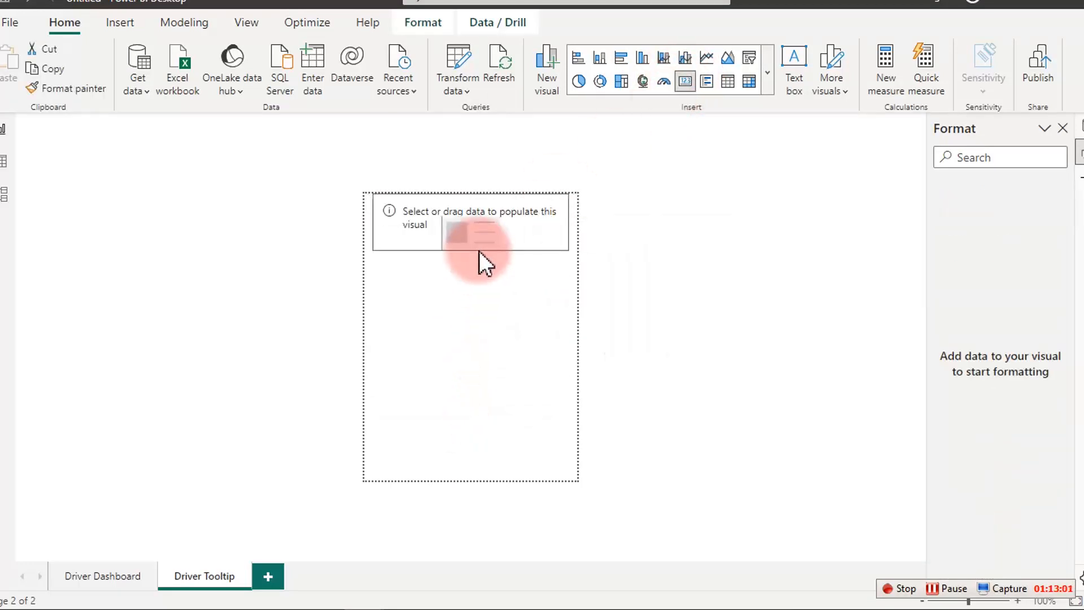
drag(374, 223, 365, 226)
drag(569, 226, 581, 226)
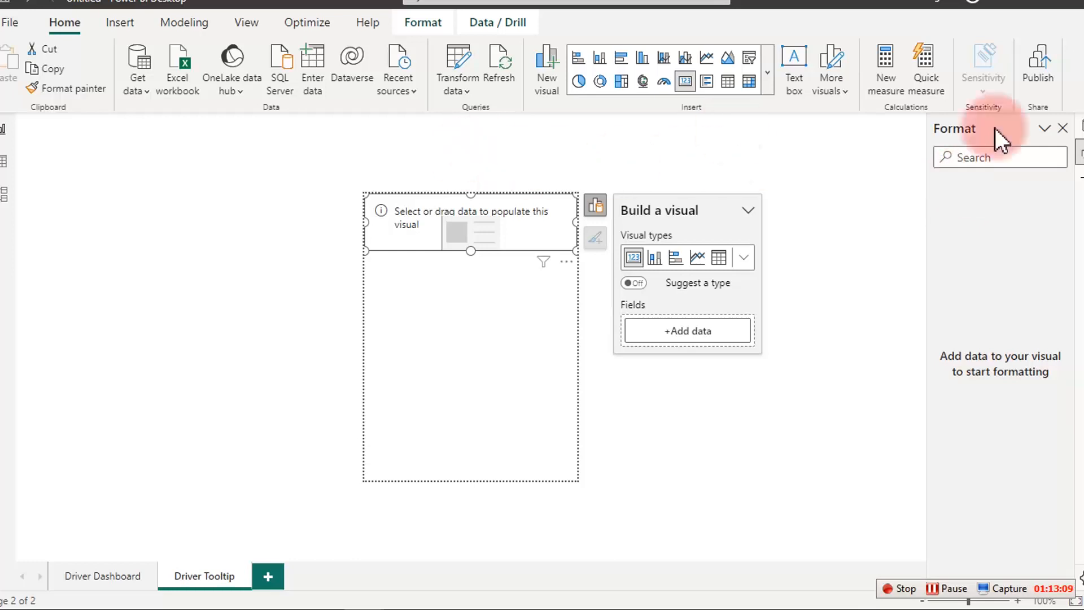
Add the Driver field from Dim_Drivers to the card.
click(1080, 161)
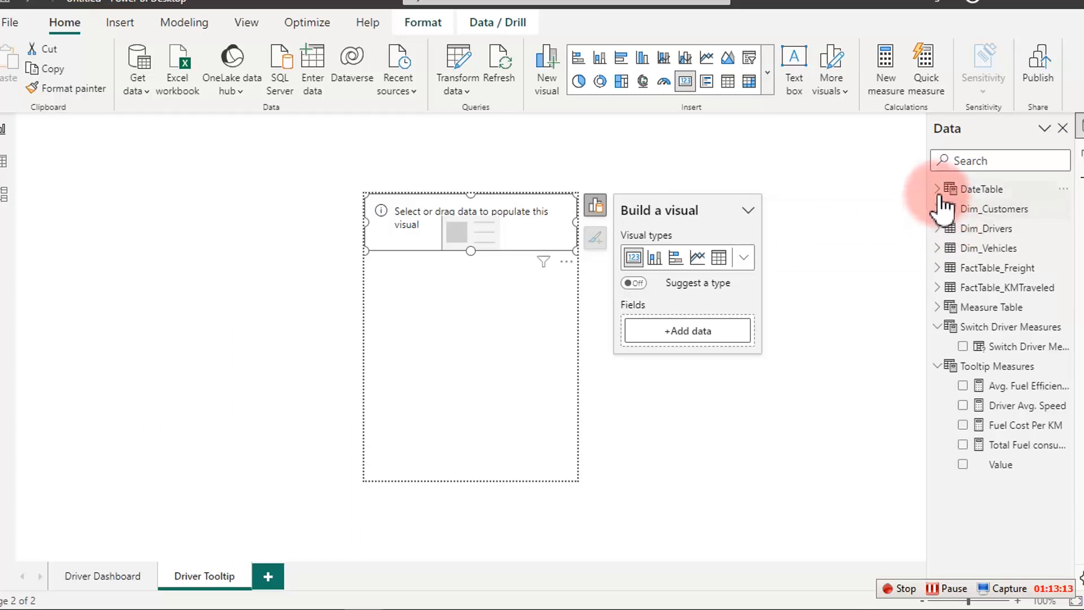
click(940, 228)
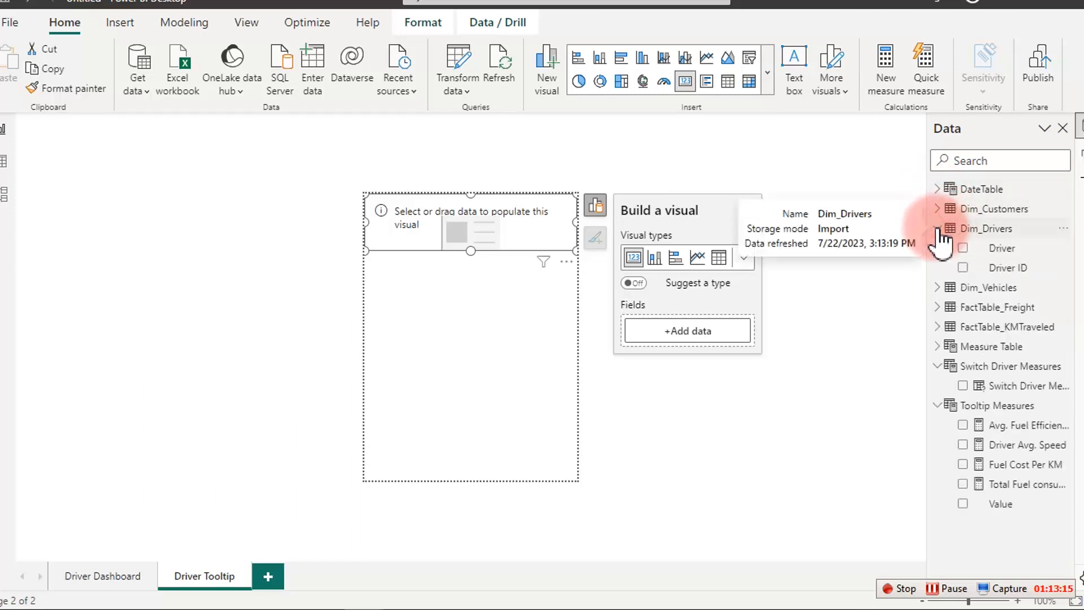
click(964, 249)
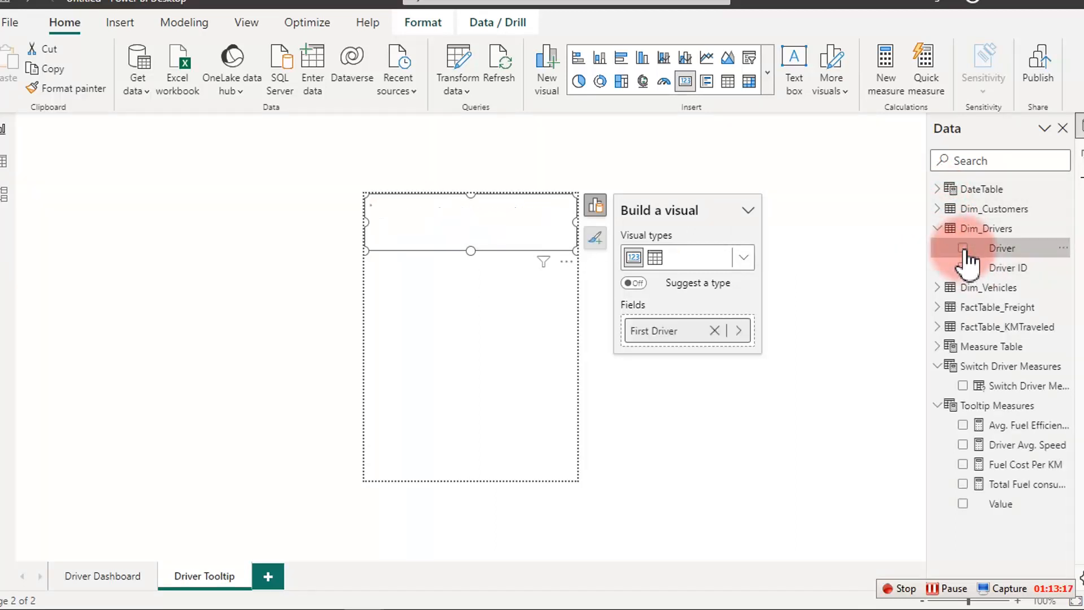
Set the driver card's background color to the medium teal blue from the recent colors.
click(1079, 150)
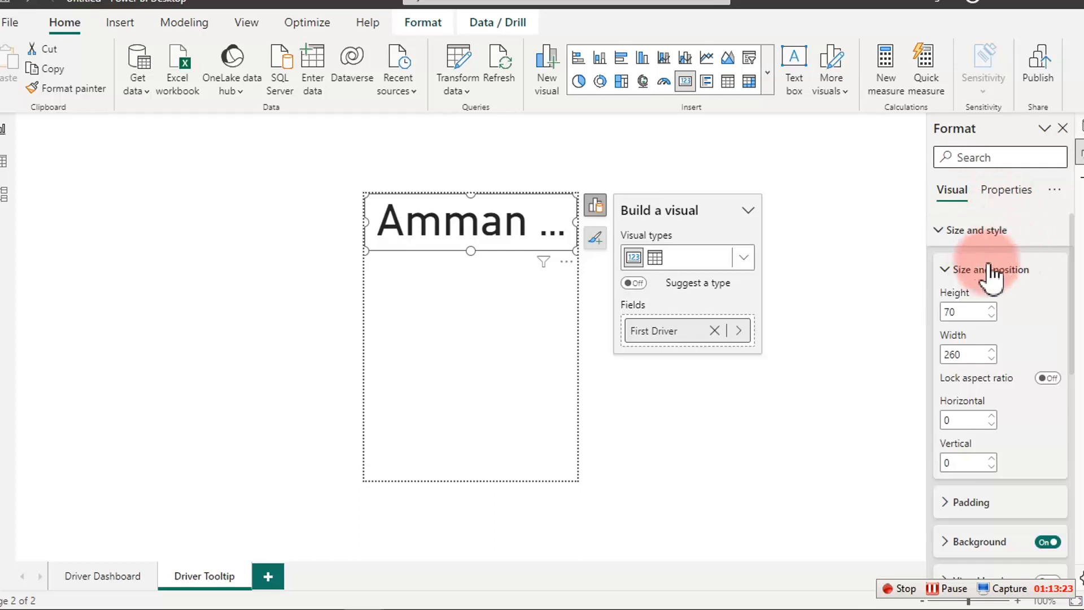
click(963, 231)
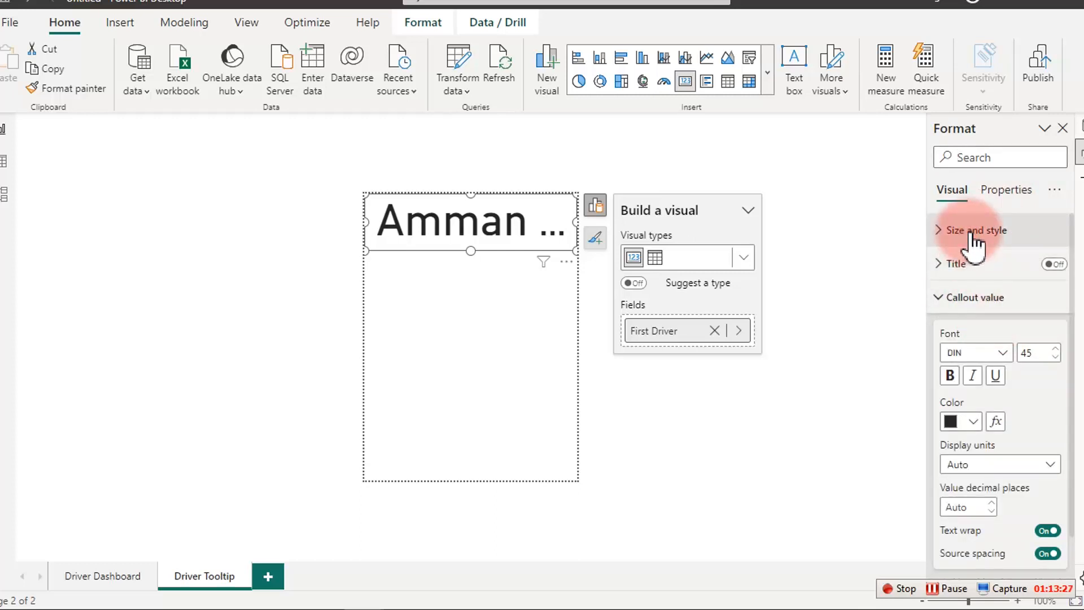
click(949, 232)
scroll(1033, 502, down, 2)
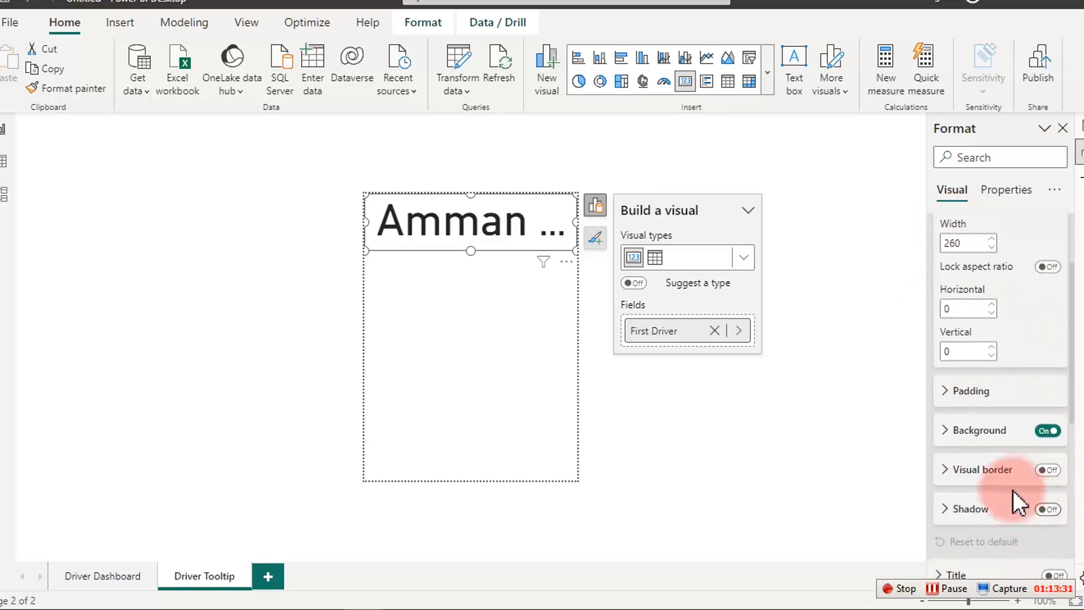
click(947, 435)
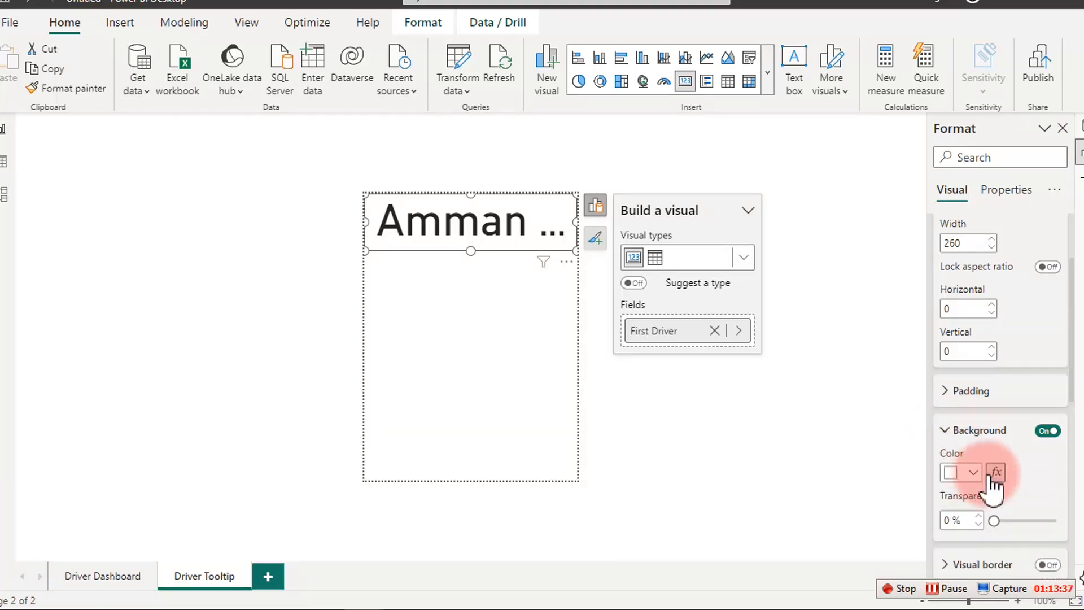
click(972, 473)
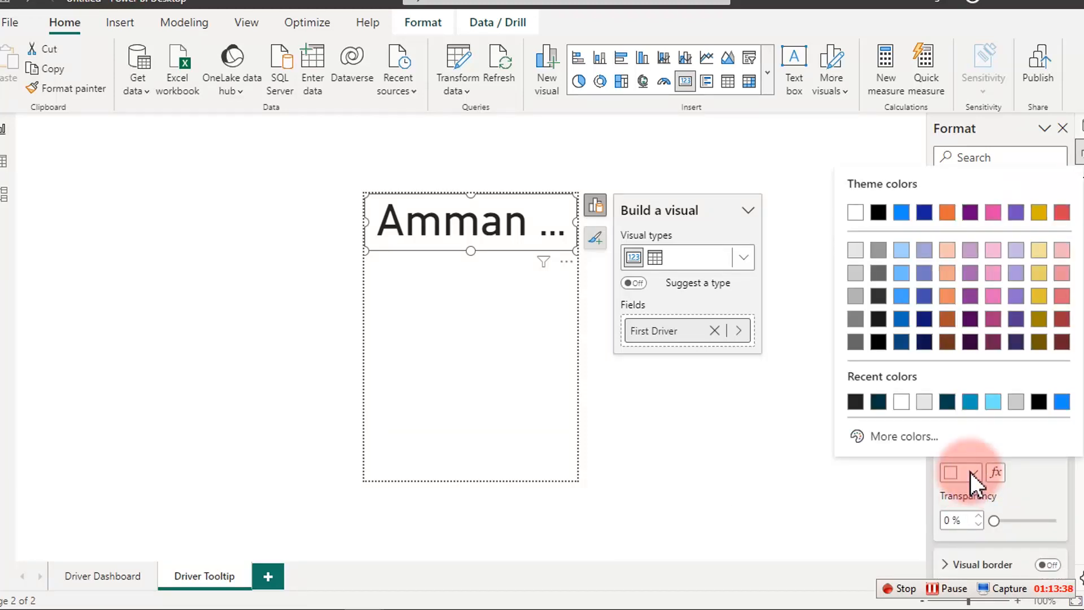
click(970, 402)
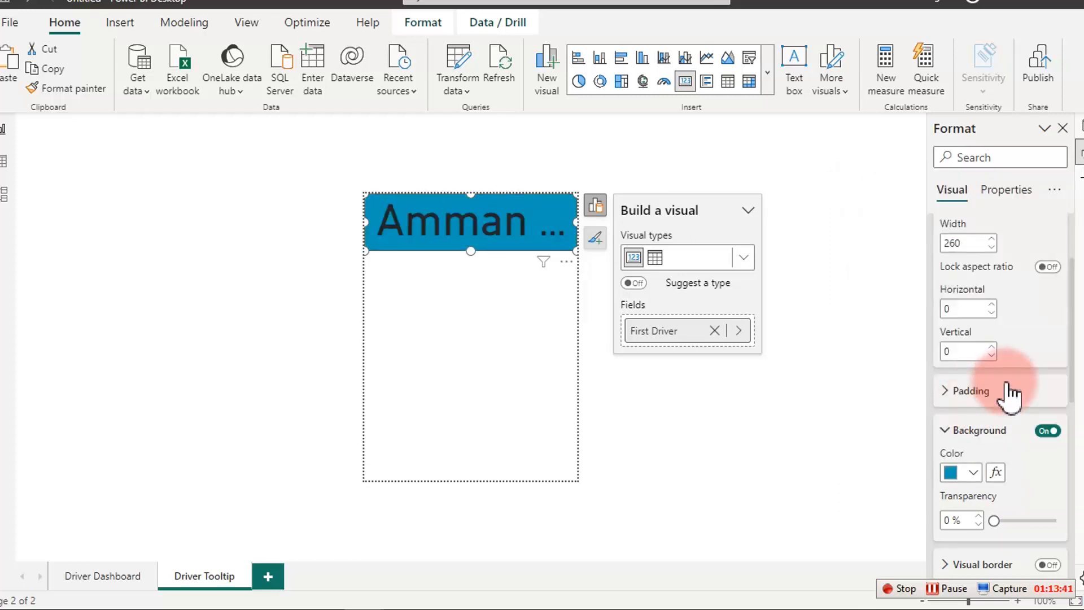
click(972, 472)
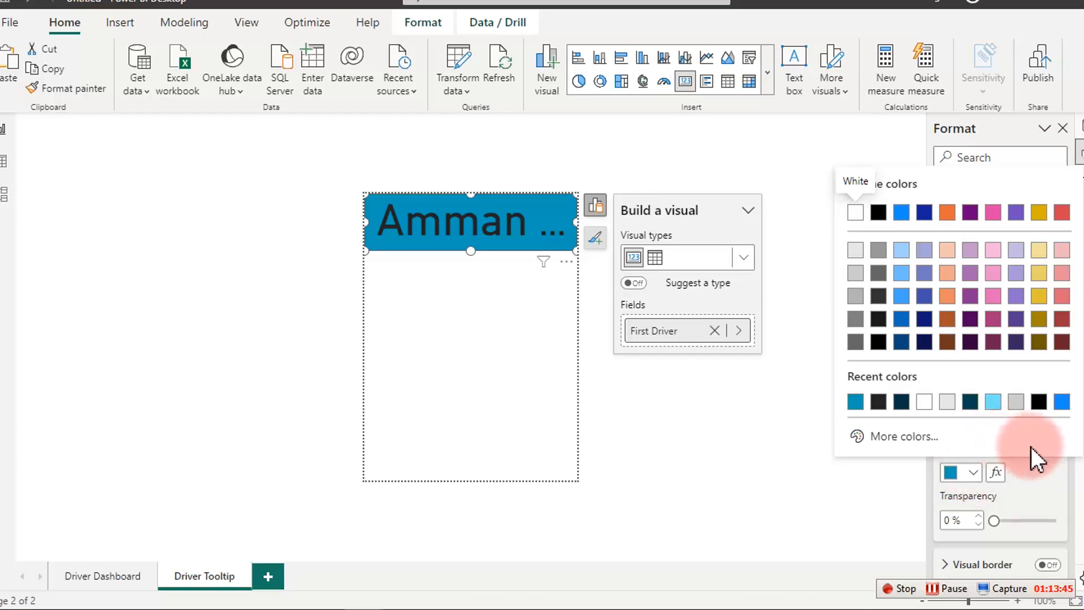
click(1025, 480)
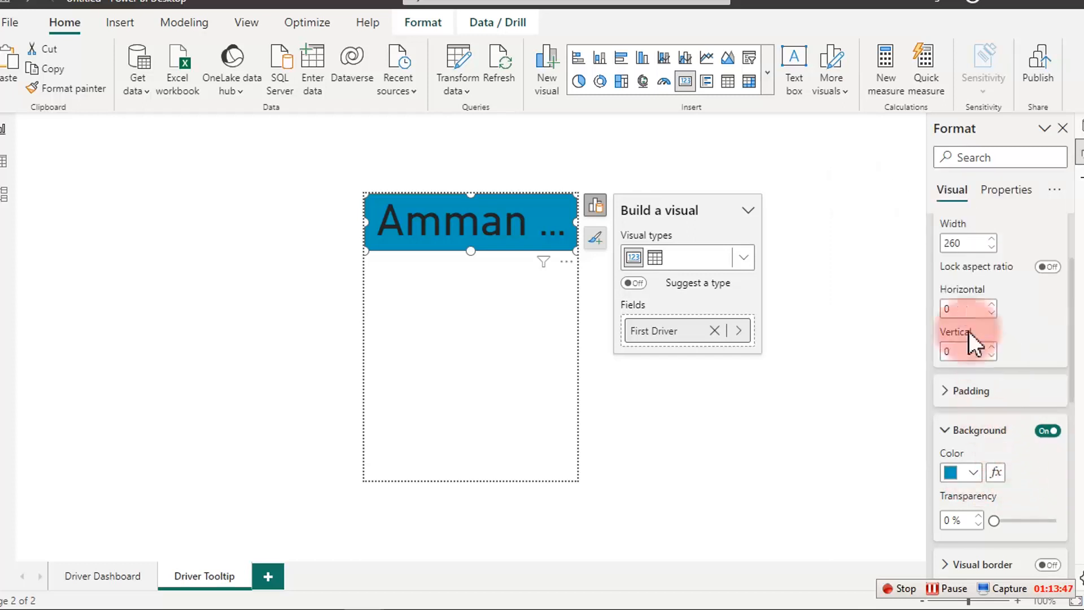
Set the driver card's callout value font size to 25 and turn off its category label.
scroll(963, 282, up, 3)
click(963, 231)
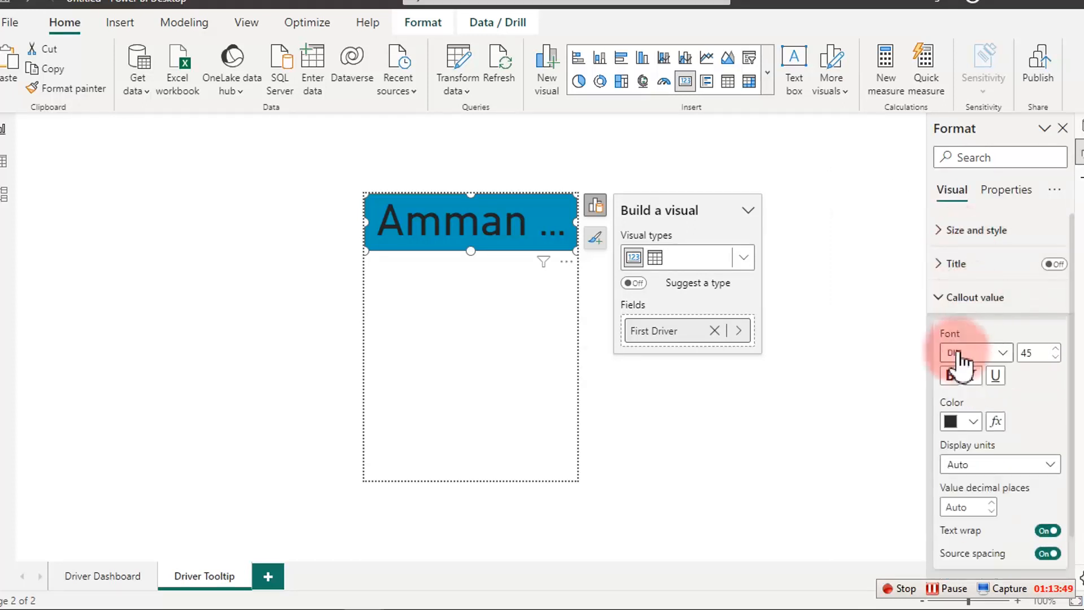
click(1029, 352)
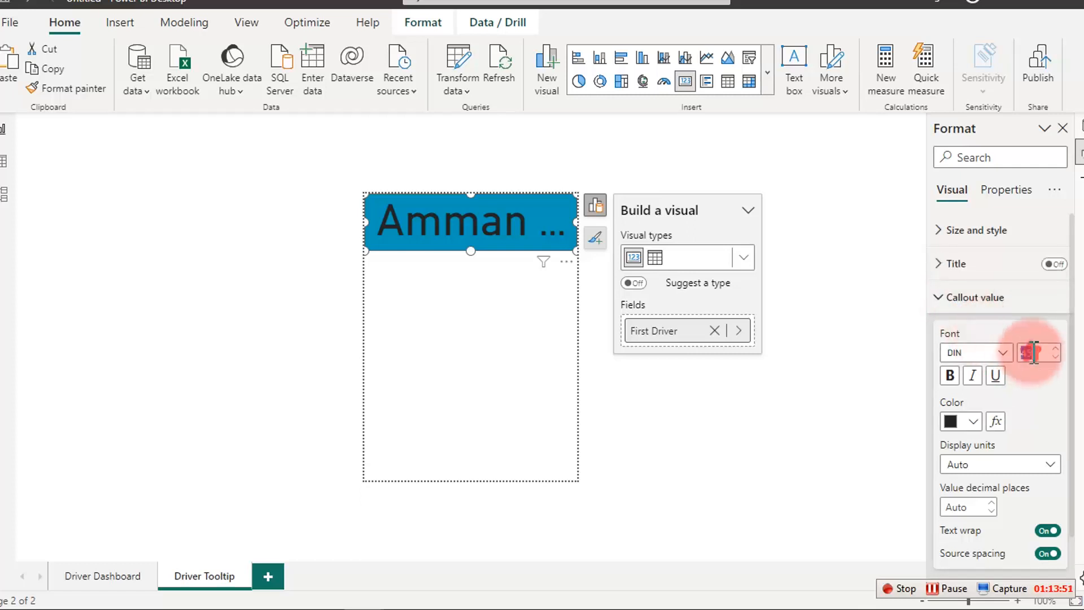
text(2)
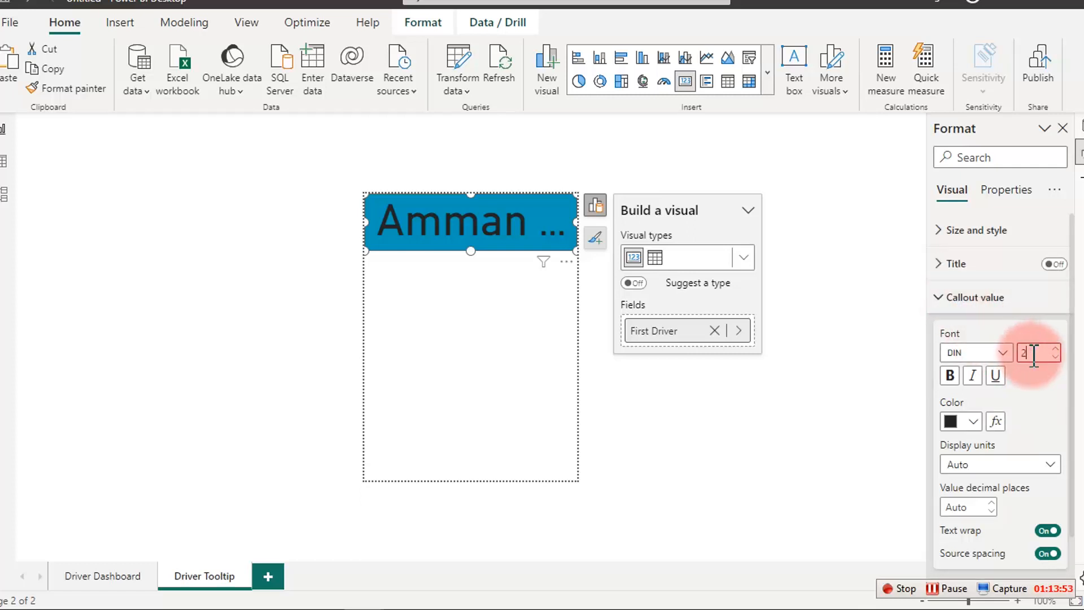
text(5)
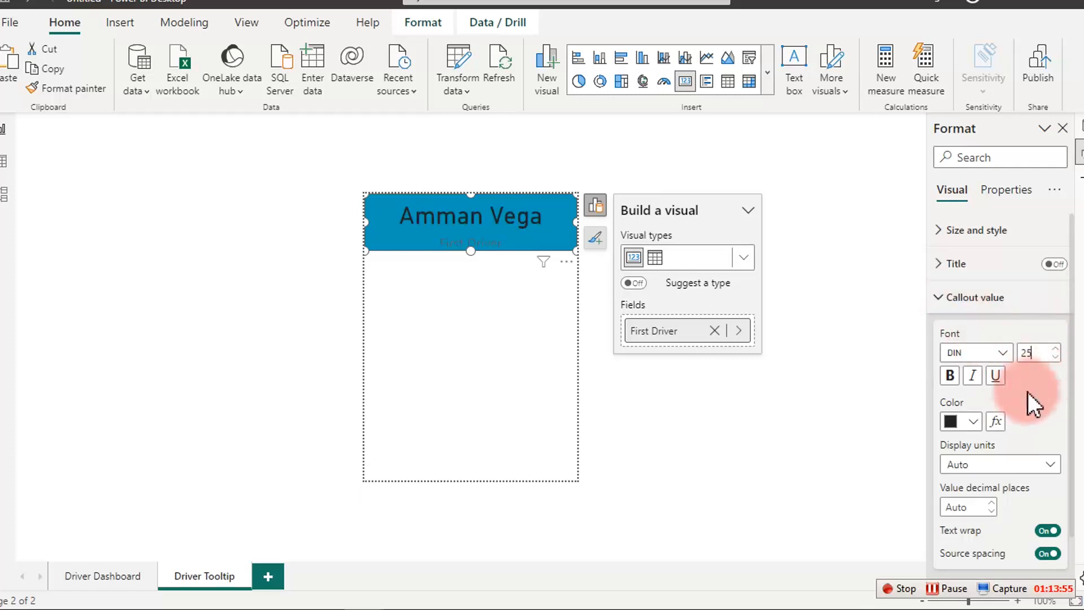
click(991, 297)
click(1055, 332)
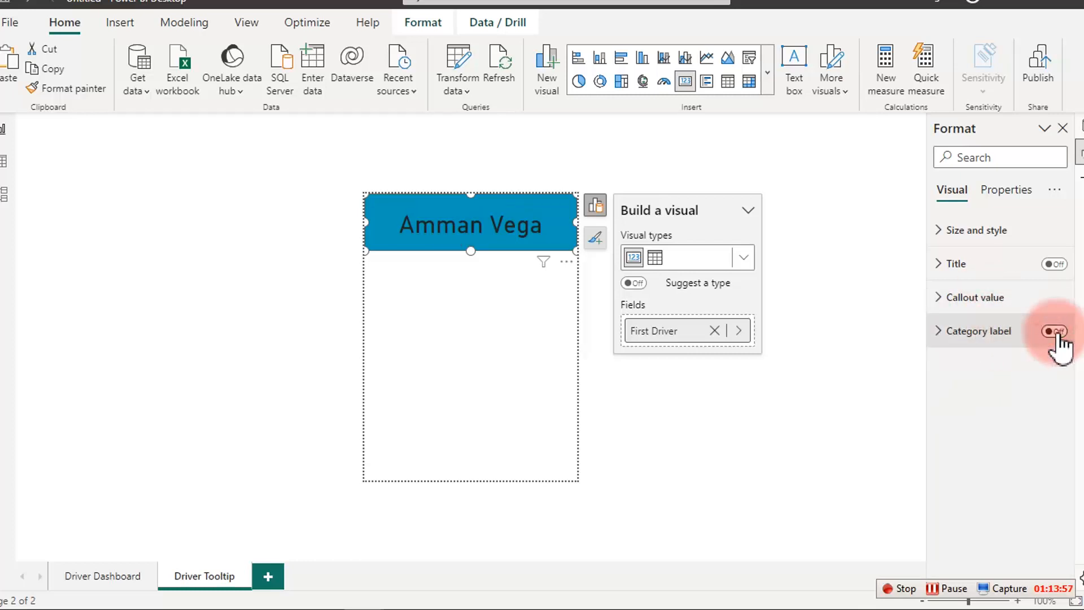
Color the driver card's callout value white and reduce the card's height to a slim banner around the name.
click(981, 299)
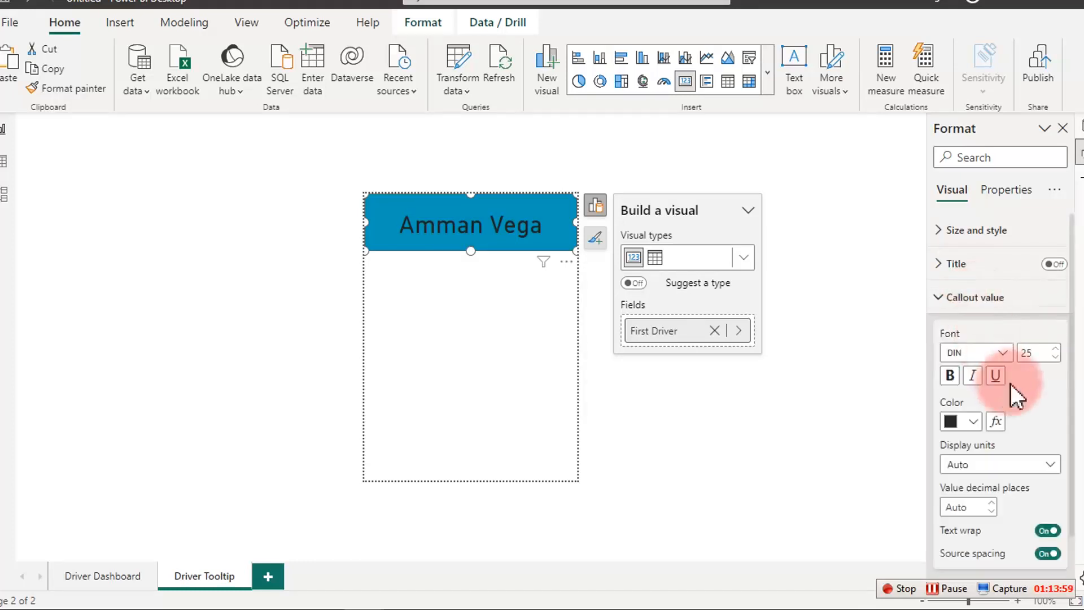
click(980, 418)
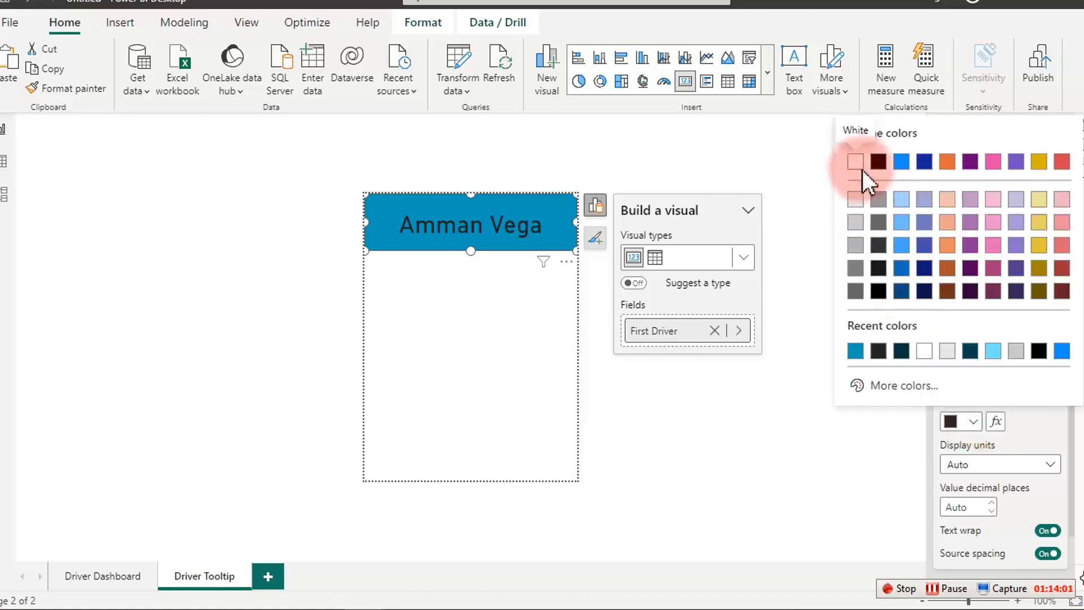
click(857, 163)
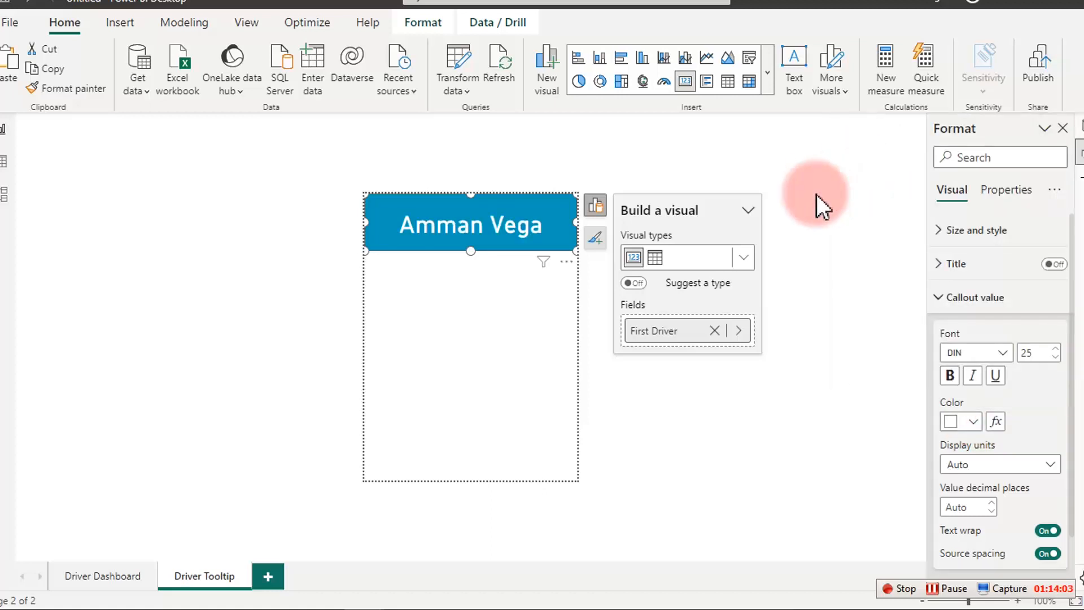
drag(461, 257, 470, 229)
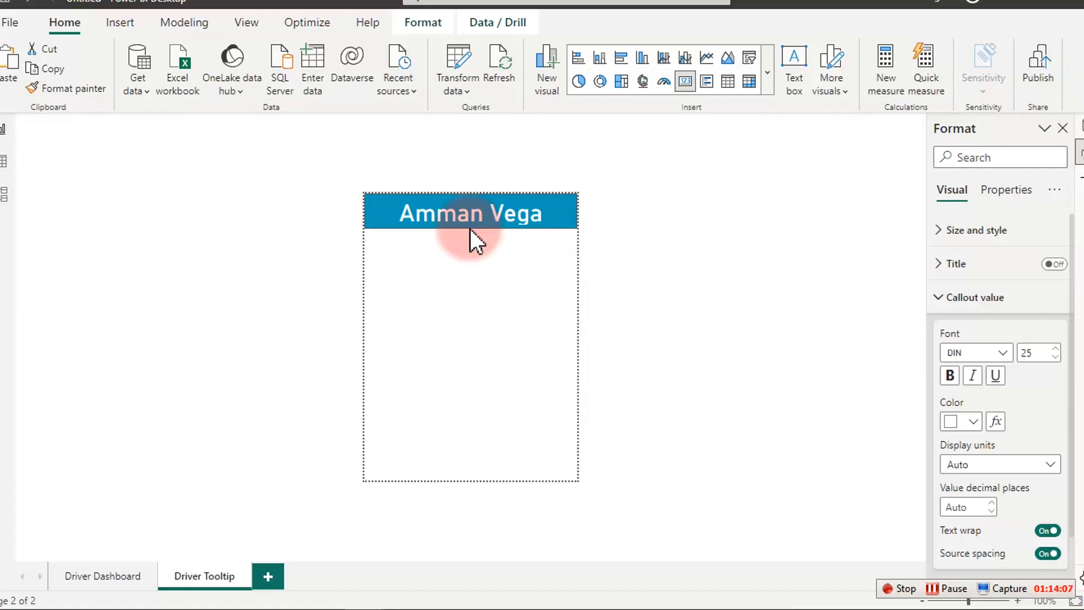
Add a second card to the tooltip page showing the Total Drive measure from Measure Table.
click(467, 266)
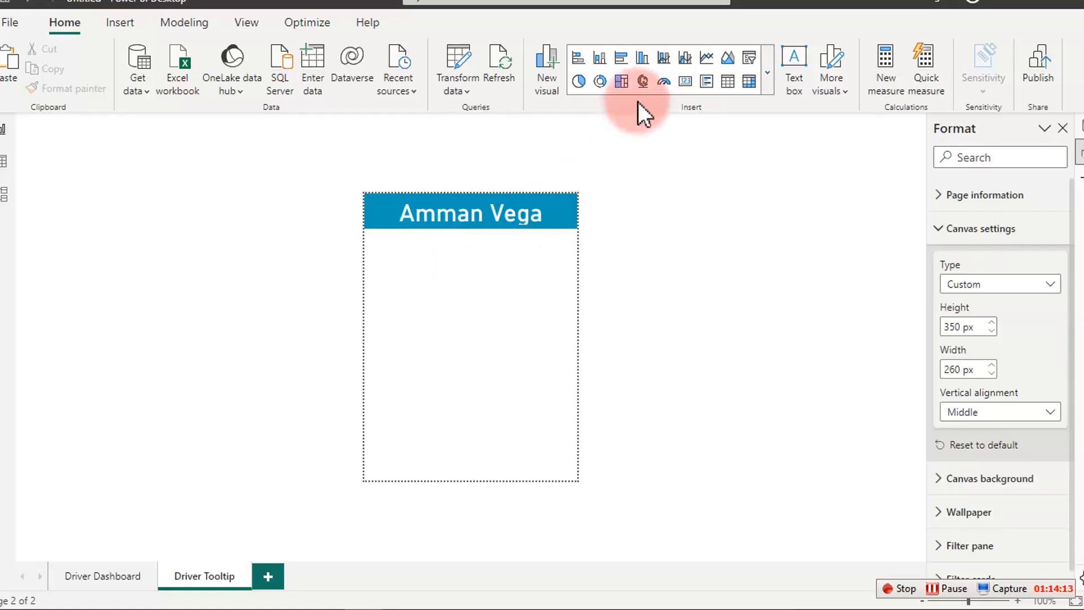
click(685, 79)
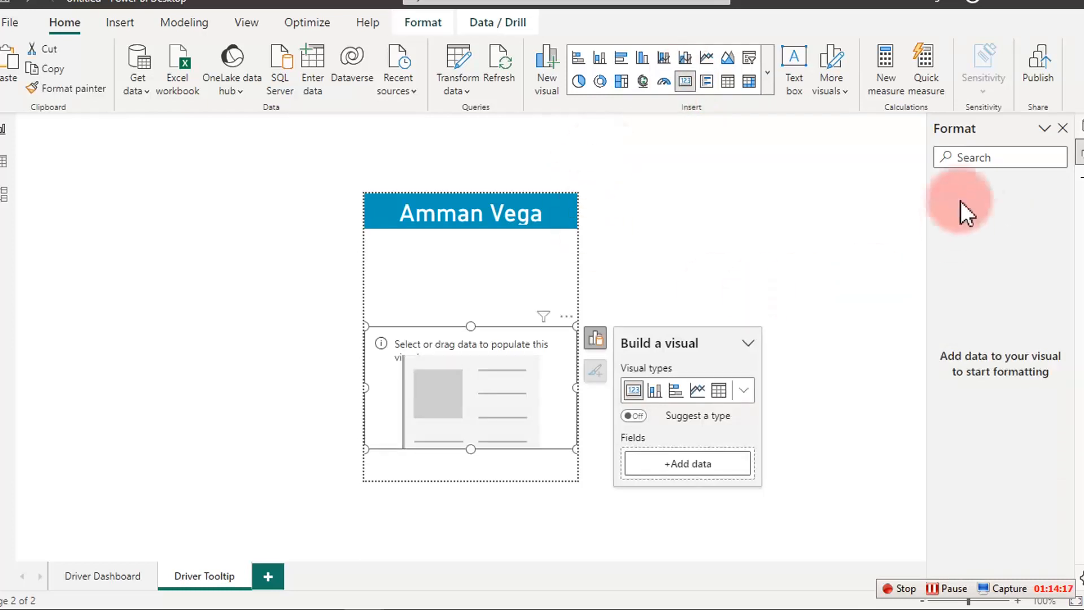
click(1081, 128)
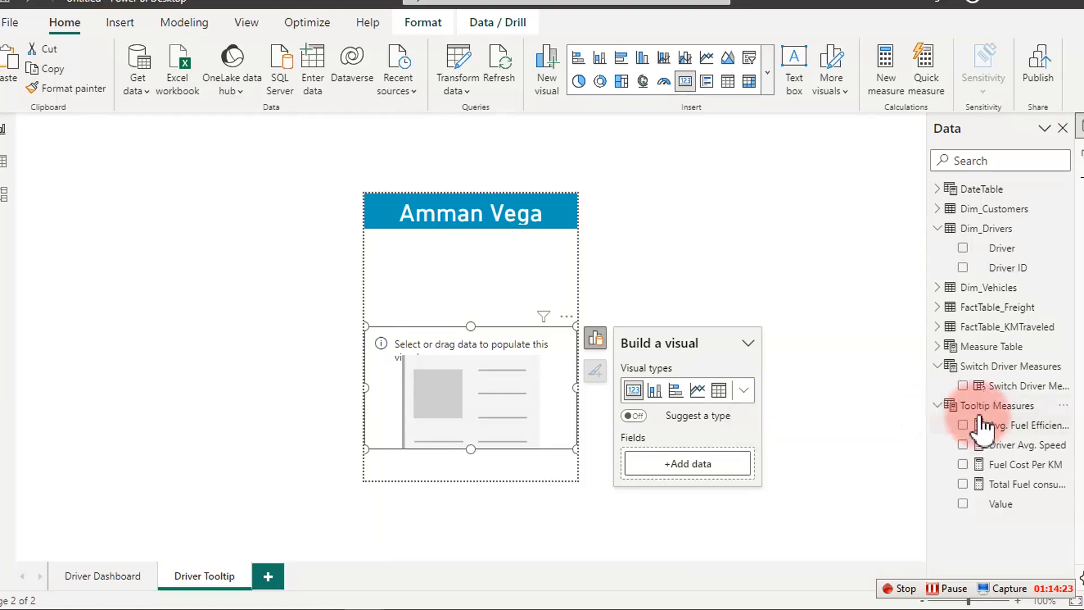
click(936, 347)
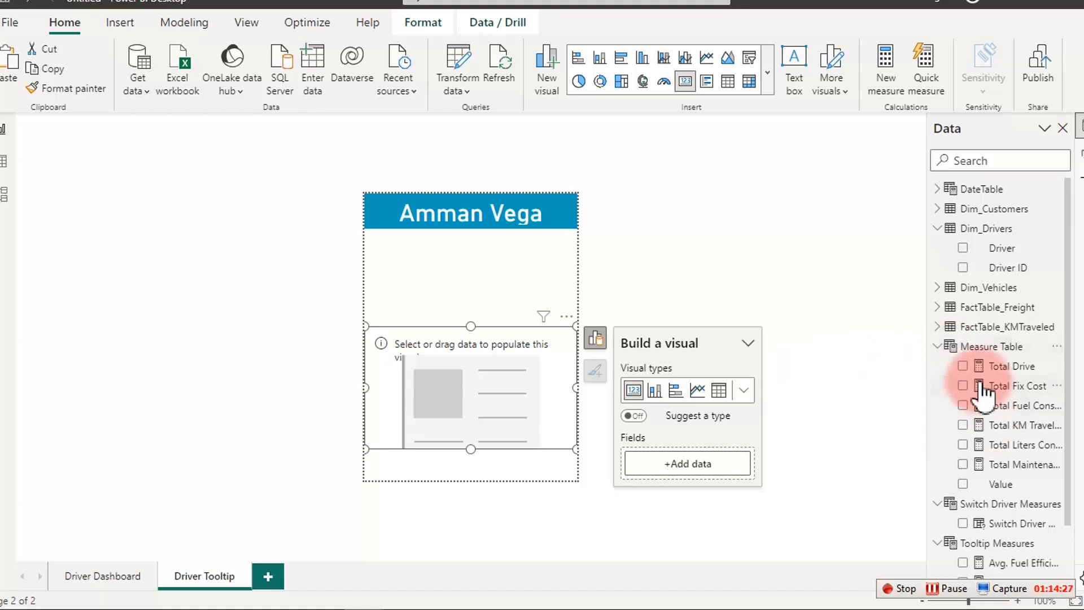
click(964, 366)
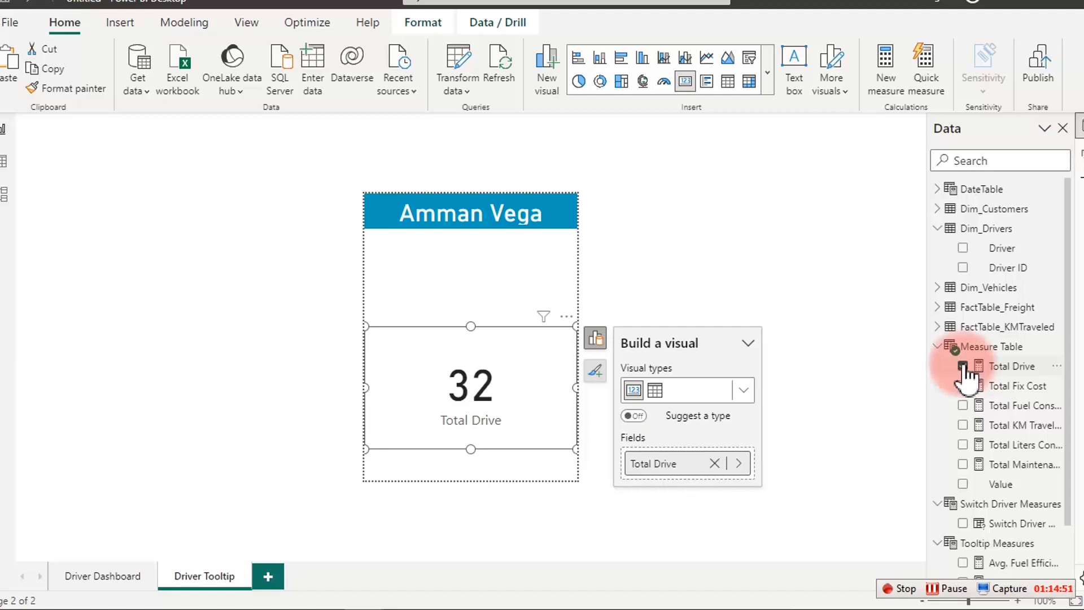
Convert the Total Drive visual to the new-style card and shorten it from its lower edge.
click(767, 72)
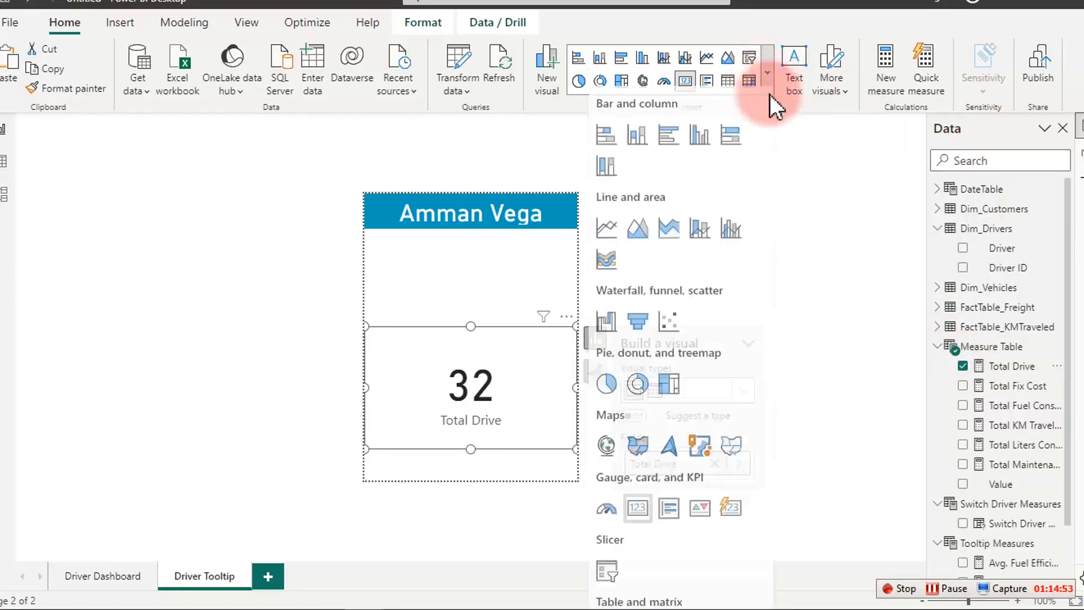
click(730, 517)
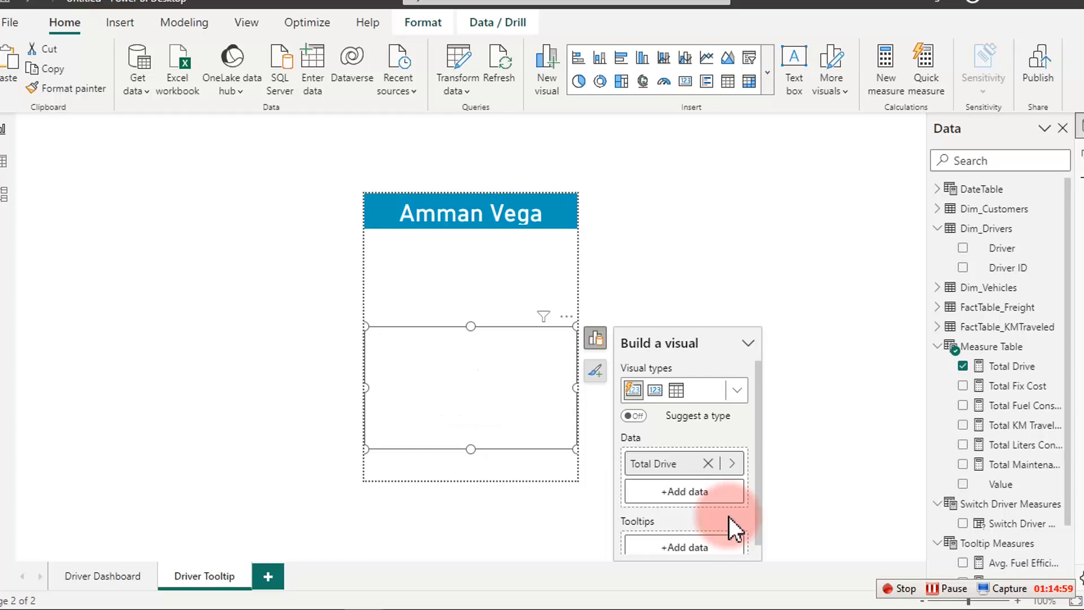
drag(471, 452, 457, 424)
click(410, 385)
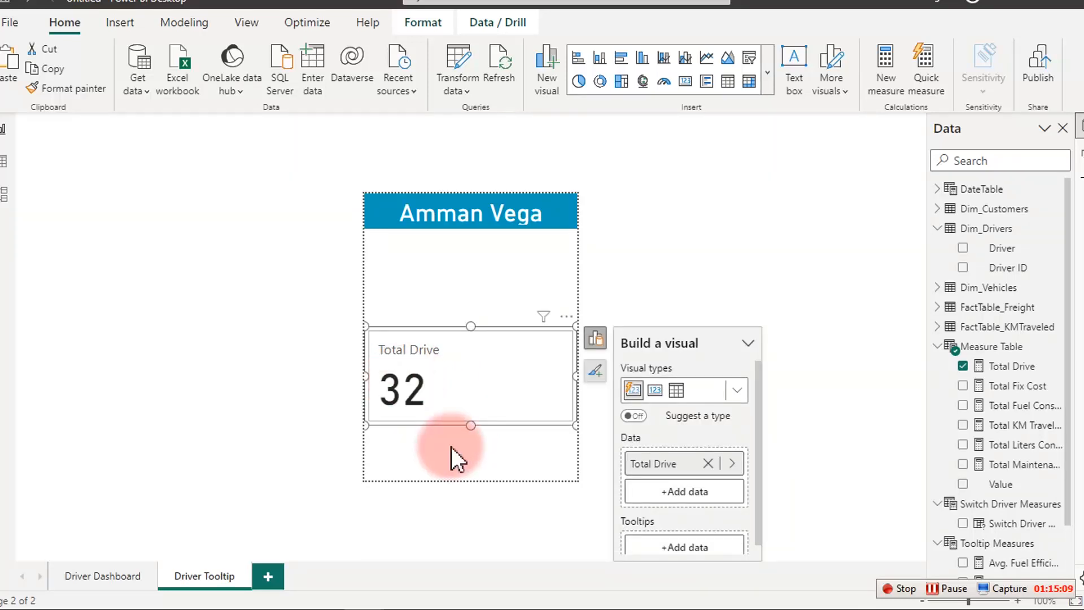
Set the Total Drive card's callout value font size to 20 and reduce the card's height to about 79.
click(1078, 164)
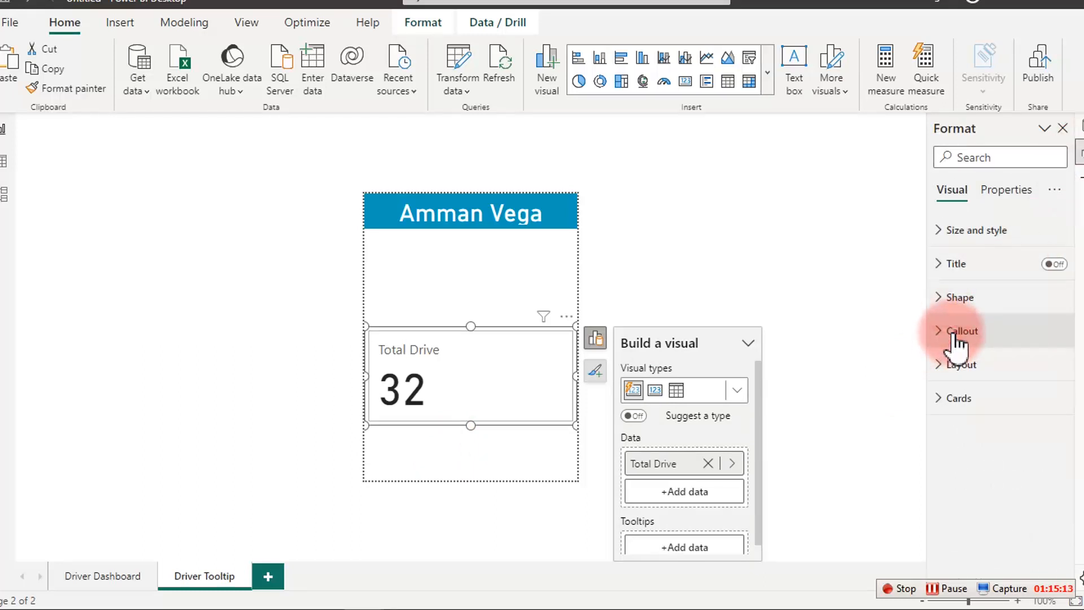
click(959, 333)
double_click(1042, 495)
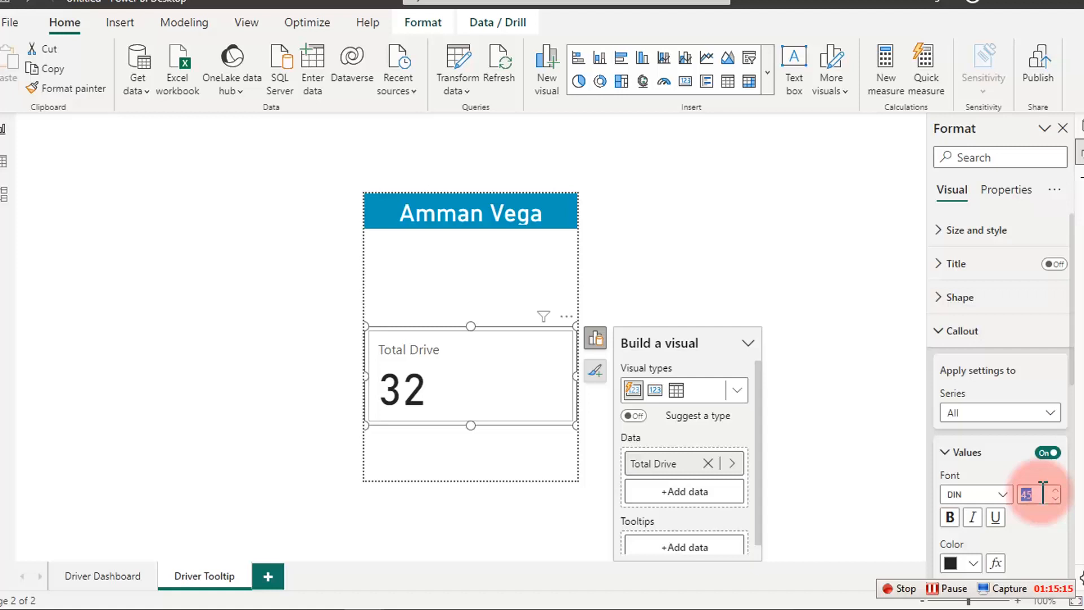
text(20)
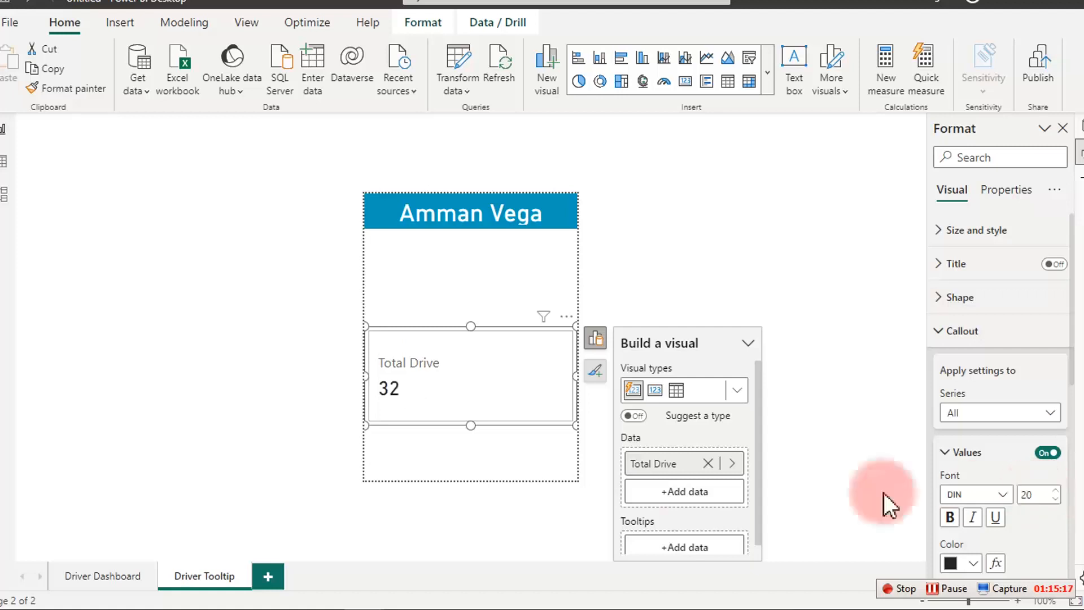
click(448, 413)
drag(479, 429, 477, 389)
Turn off the fill and border in the Total Drive visual's card settings.
click(985, 337)
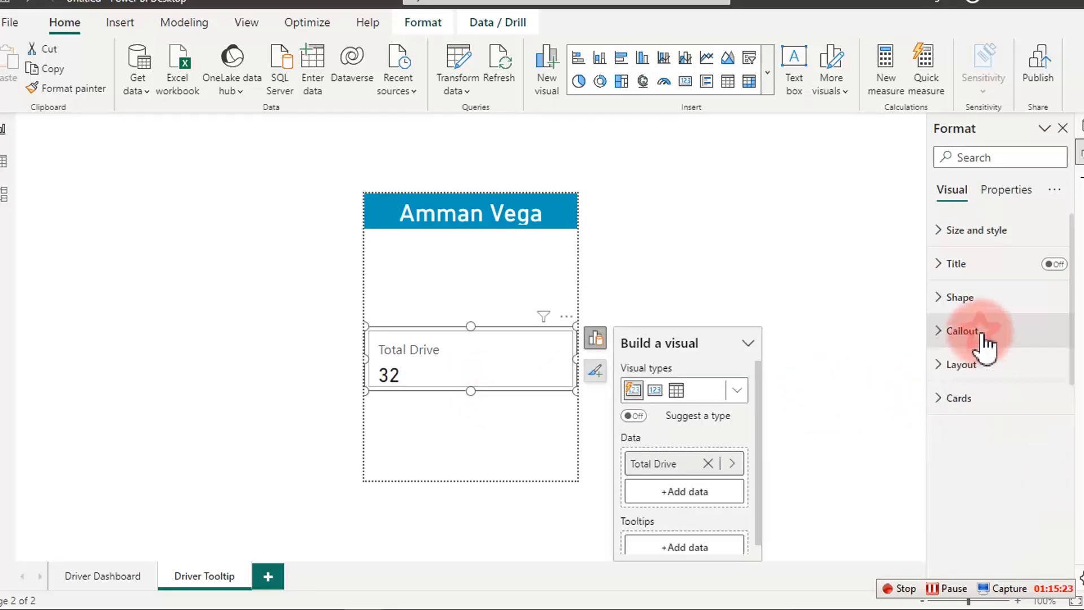
click(965, 305)
click(968, 305)
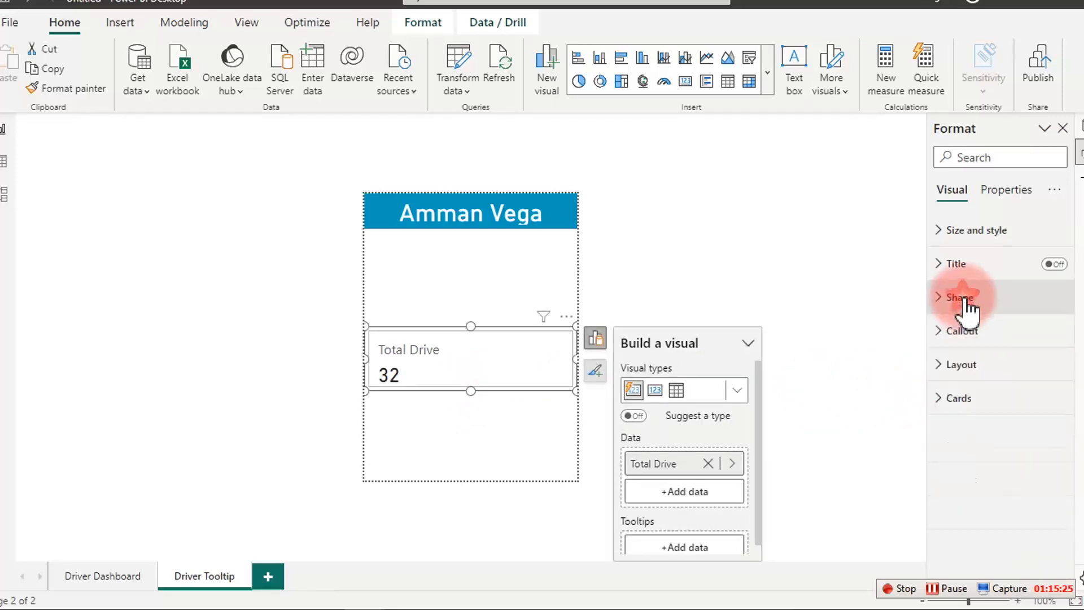
click(937, 401)
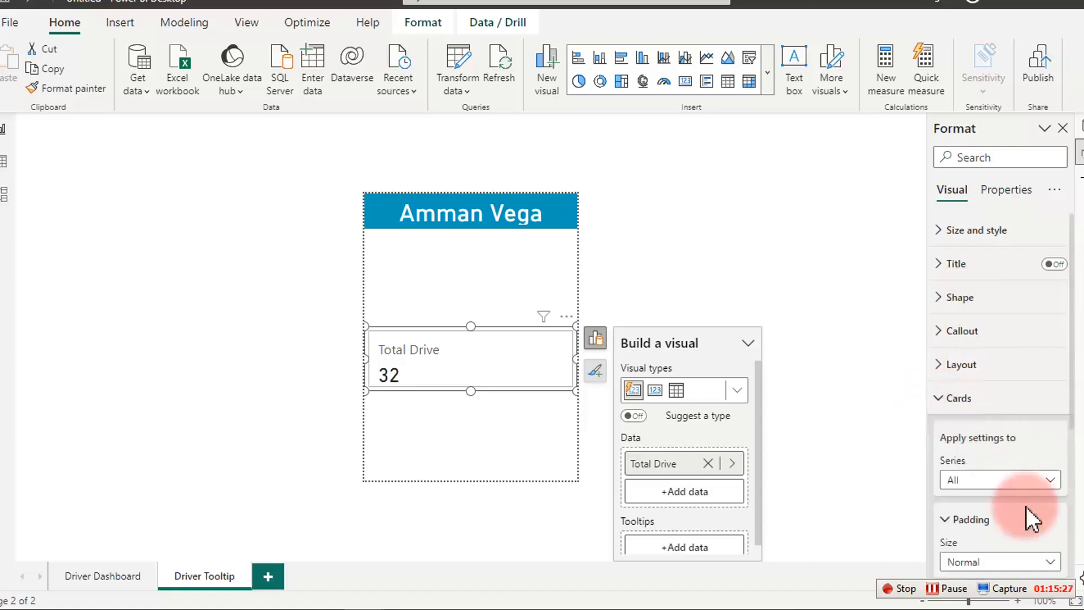
scroll(1025, 503, down, 3)
click(1054, 437)
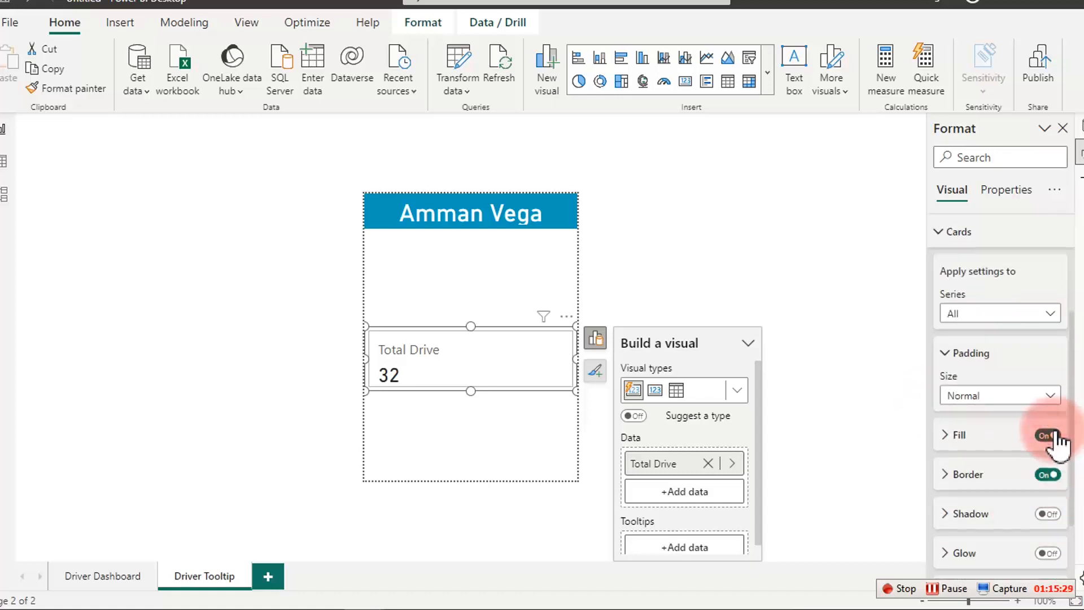
click(1048, 475)
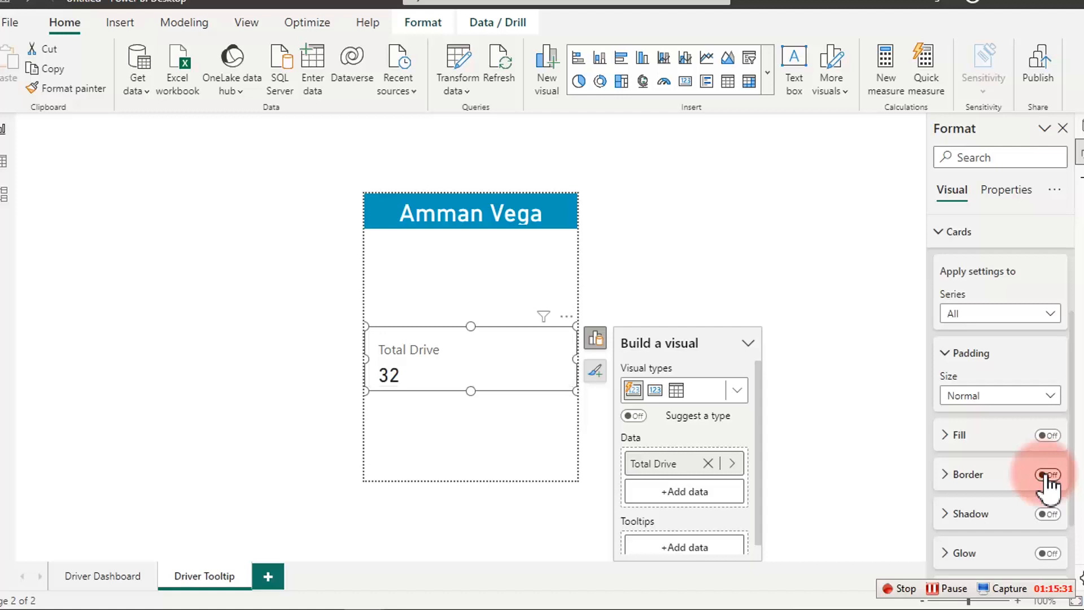
Set the page's canvas background to the dark navy teal from the recent colors with 0% transparency.
click(456, 292)
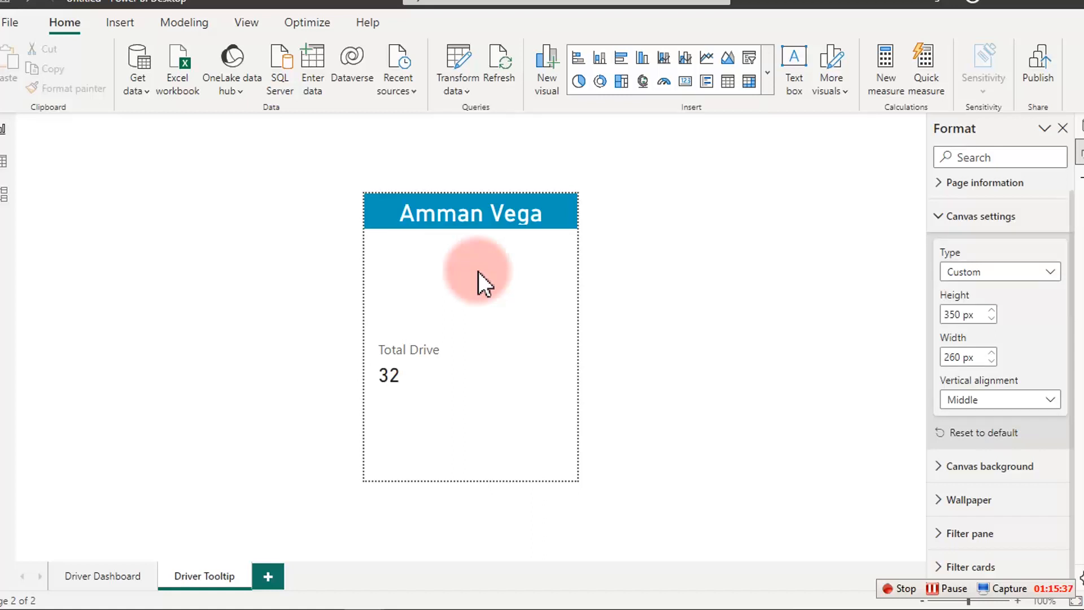
click(985, 217)
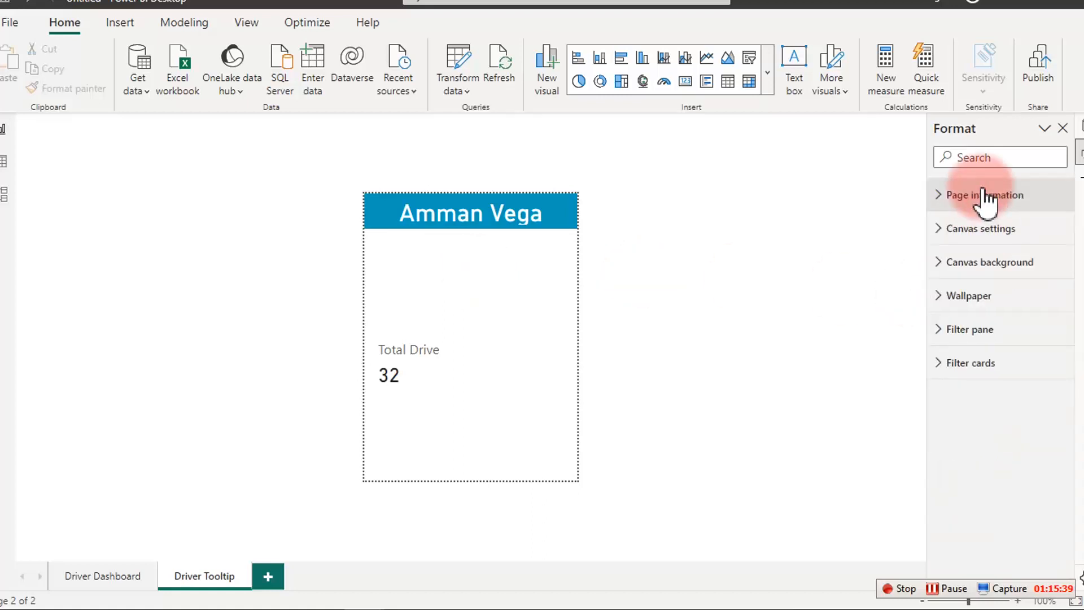
click(974, 229)
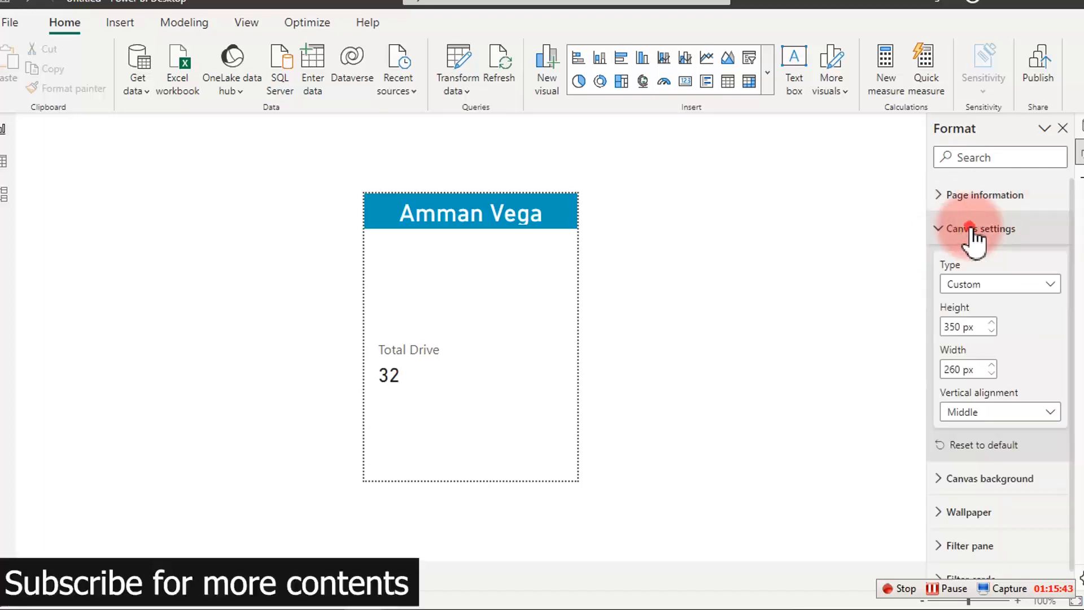
click(971, 232)
click(960, 264)
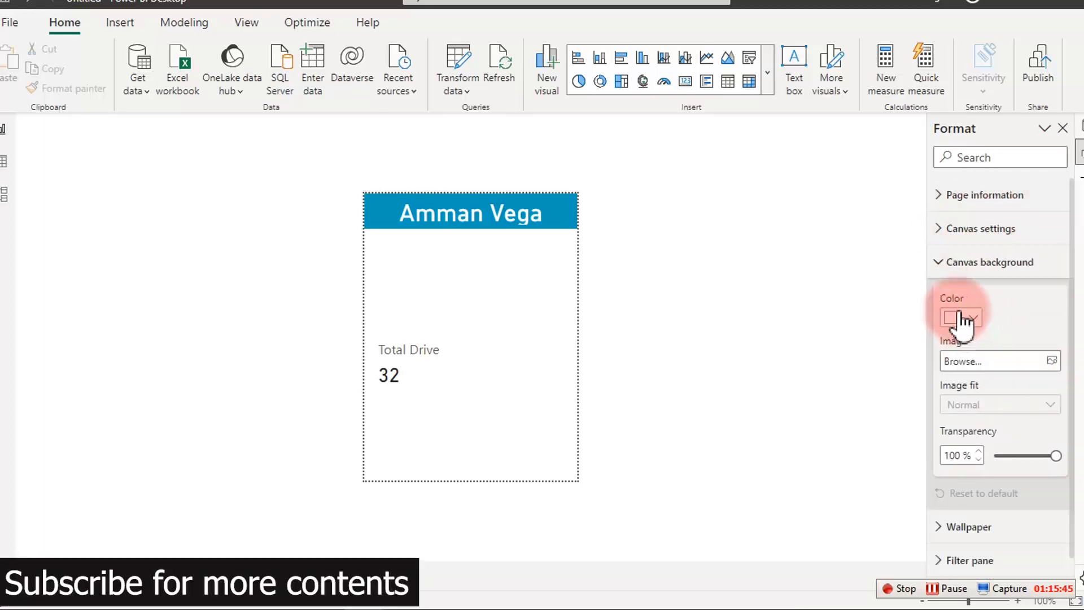
click(960, 317)
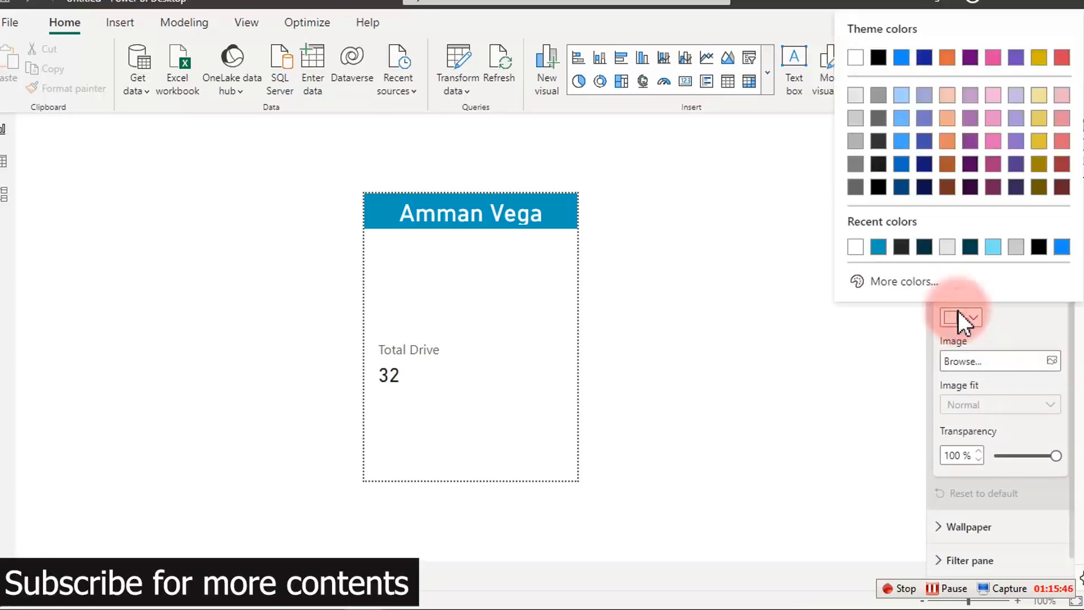
click(925, 247)
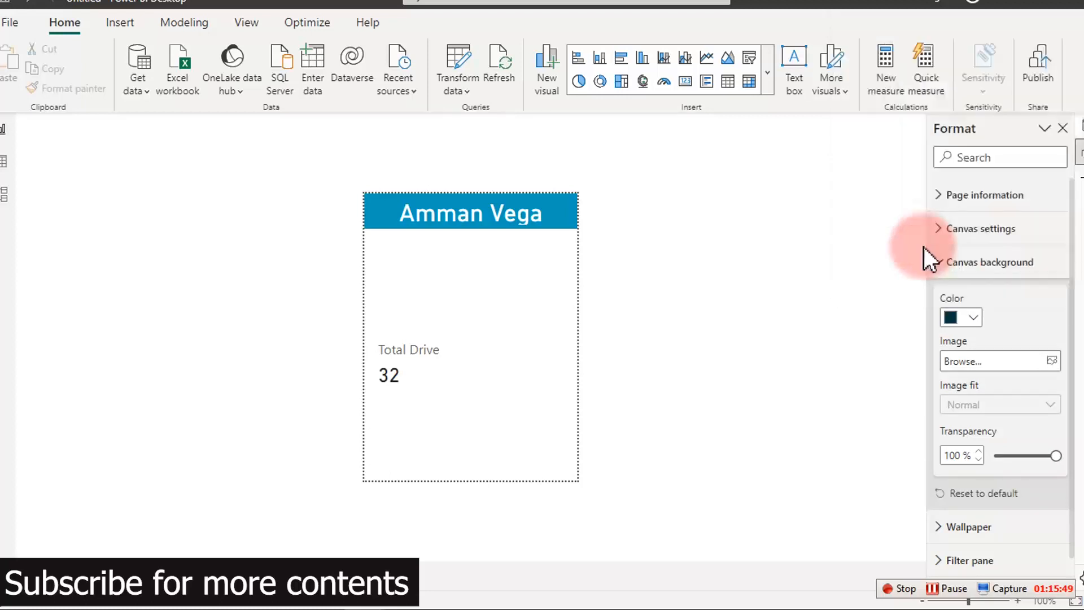
drag(1056, 456, 995, 456)
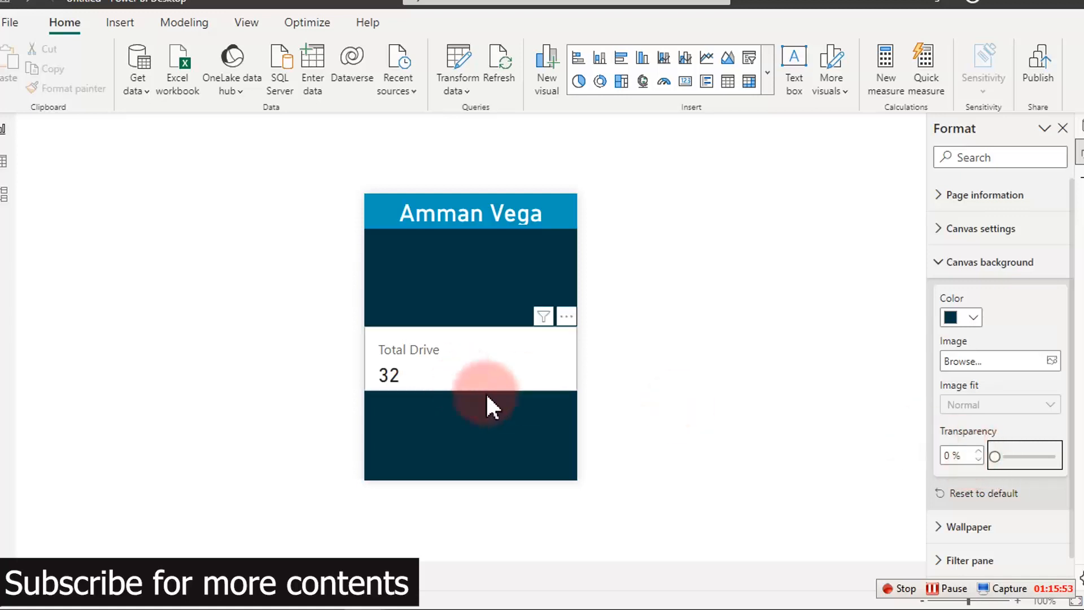
Turn off the Total Drive card's background so the dark canvas shows through.
click(517, 364)
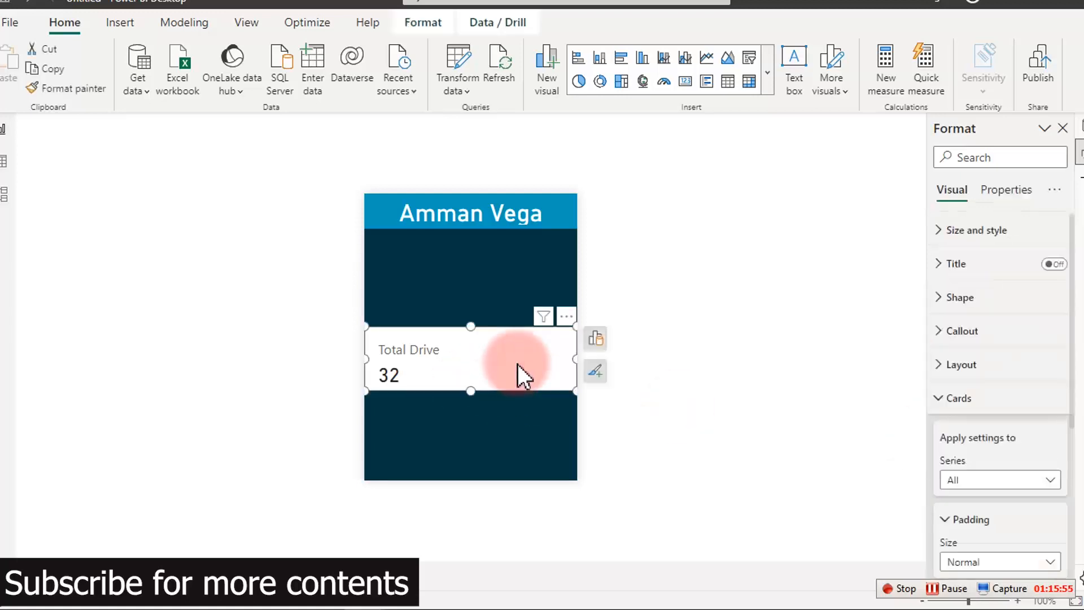
scroll(1000, 492, down, 5)
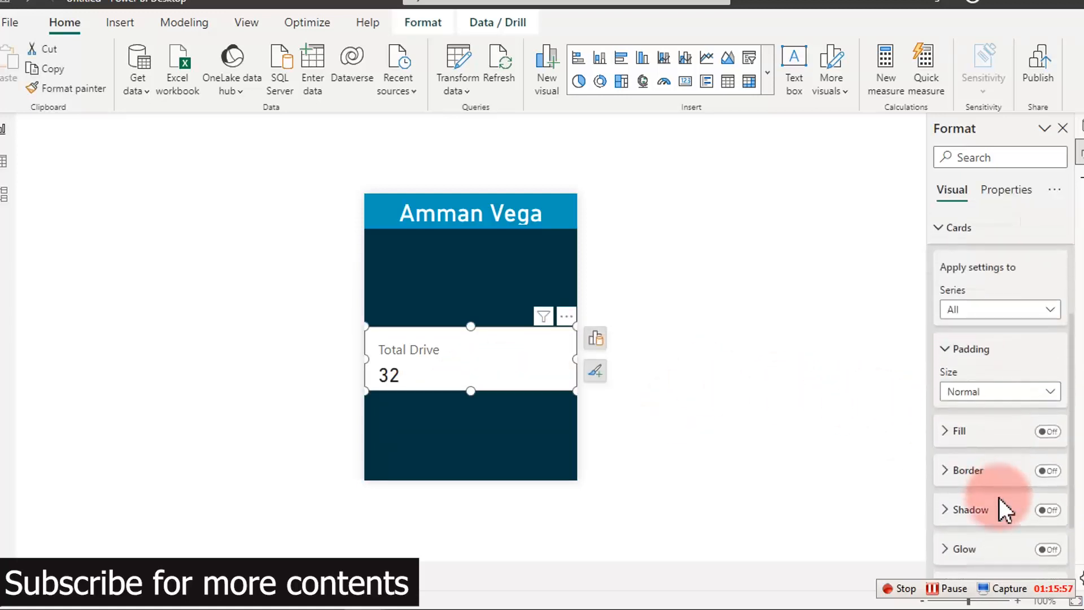
scroll(1009, 506, up, 5)
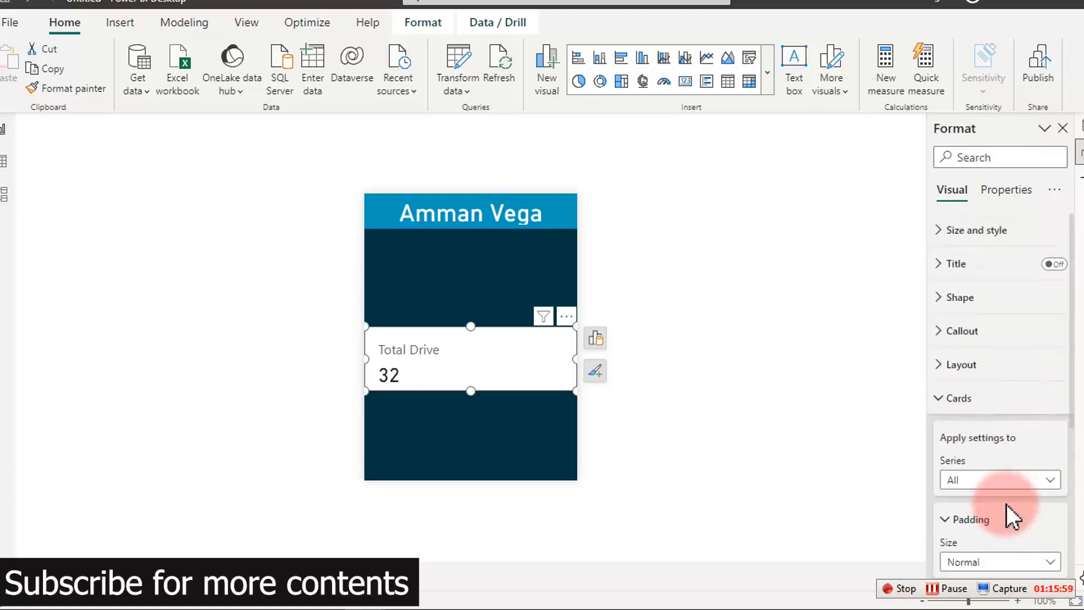
click(960, 236)
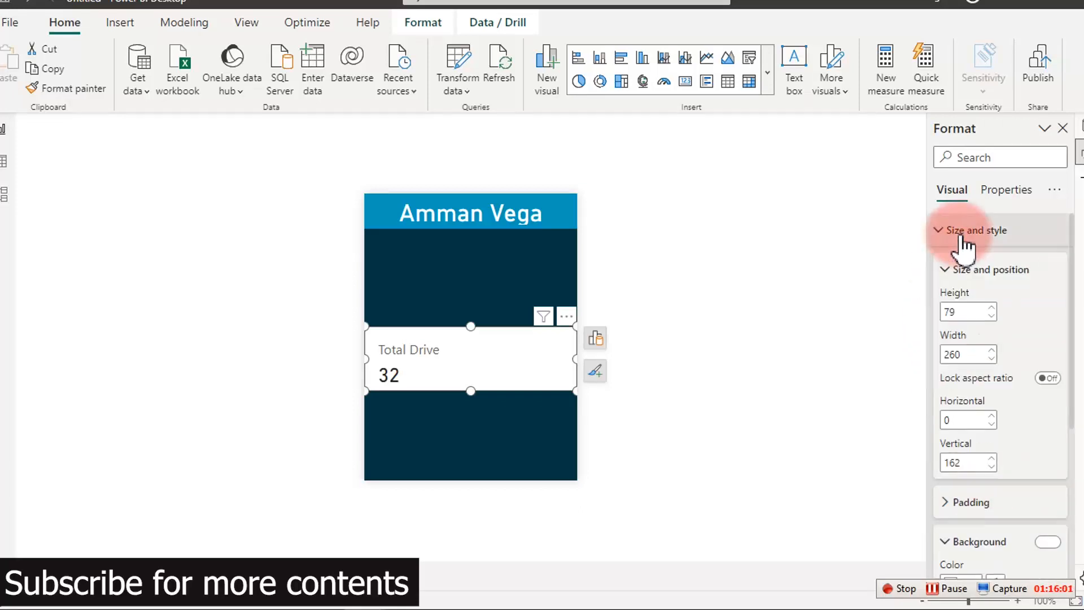
click(1049, 543)
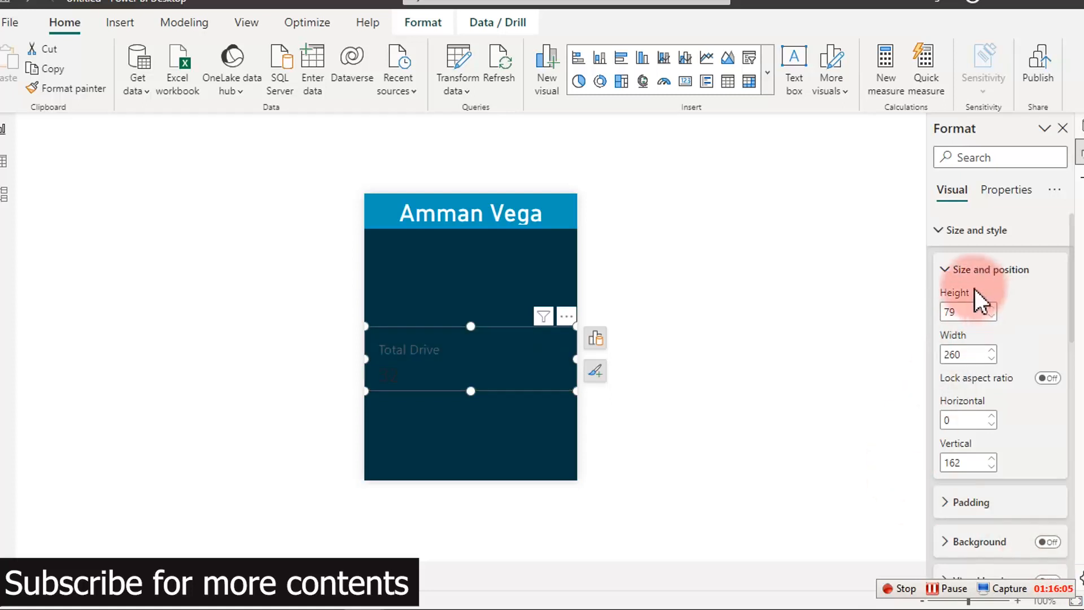
click(950, 270)
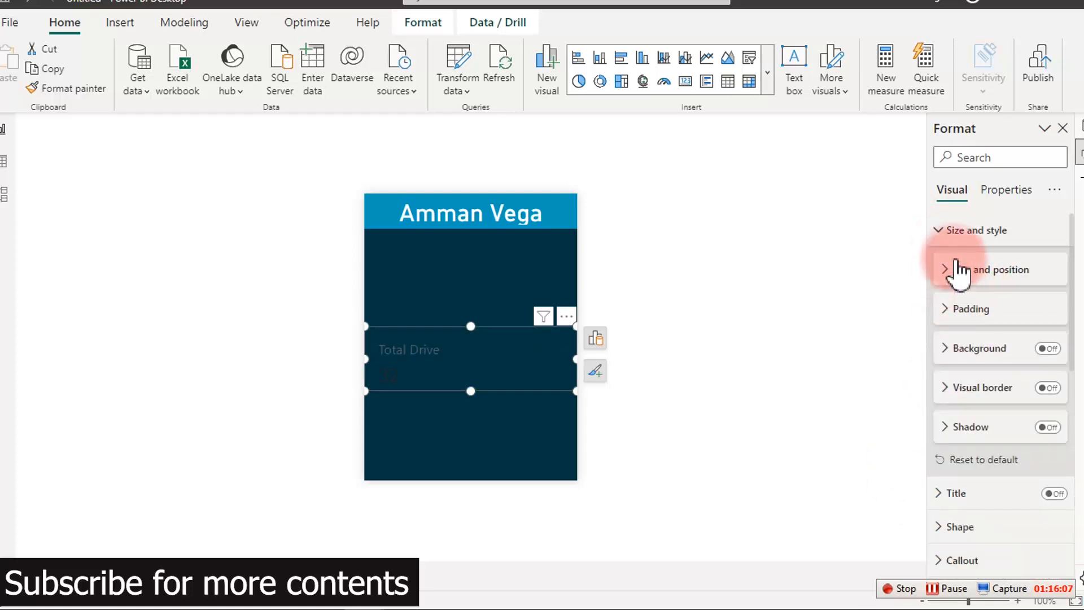
Set the Total Drive card's callout value color to the light blue from the recent colors.
scroll(977, 455, down, 4)
scroll(977, 455, down, 5)
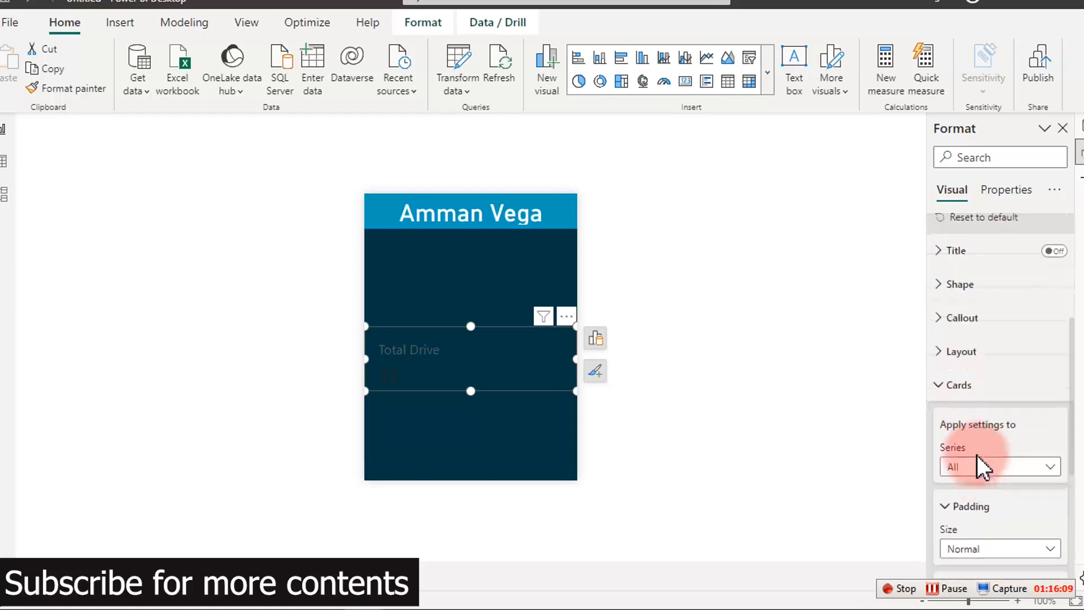
scroll(977, 455, up, 4)
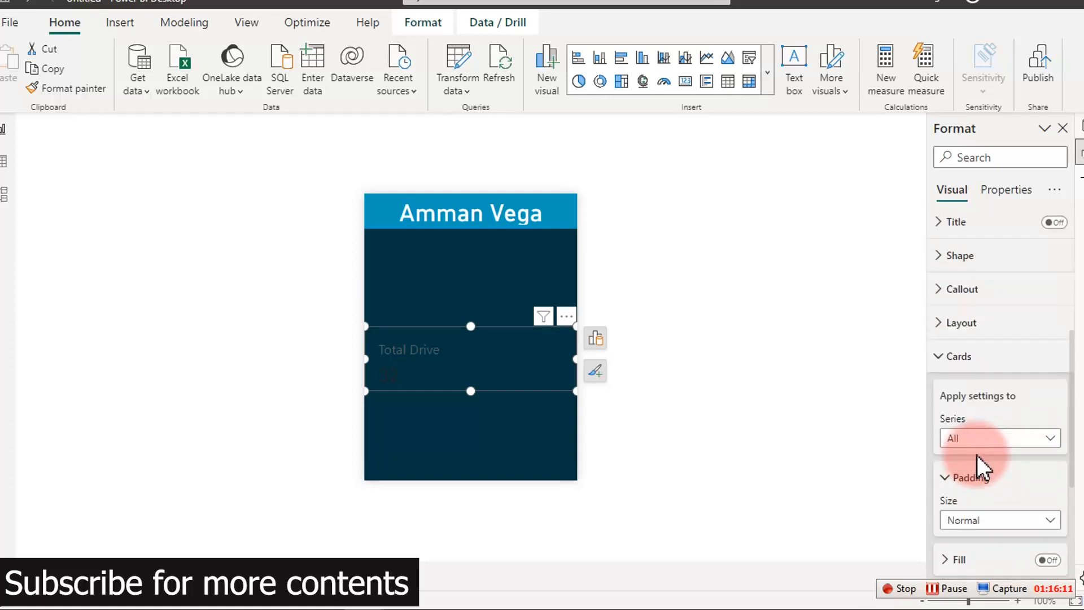
scroll(977, 456, up, 5)
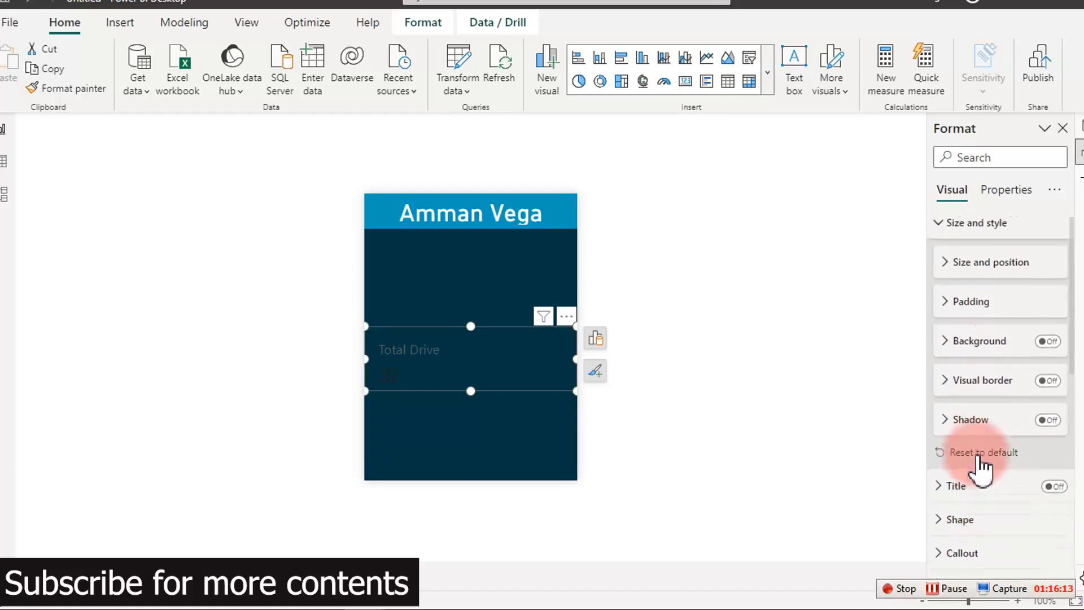
scroll(981, 464, up, 1)
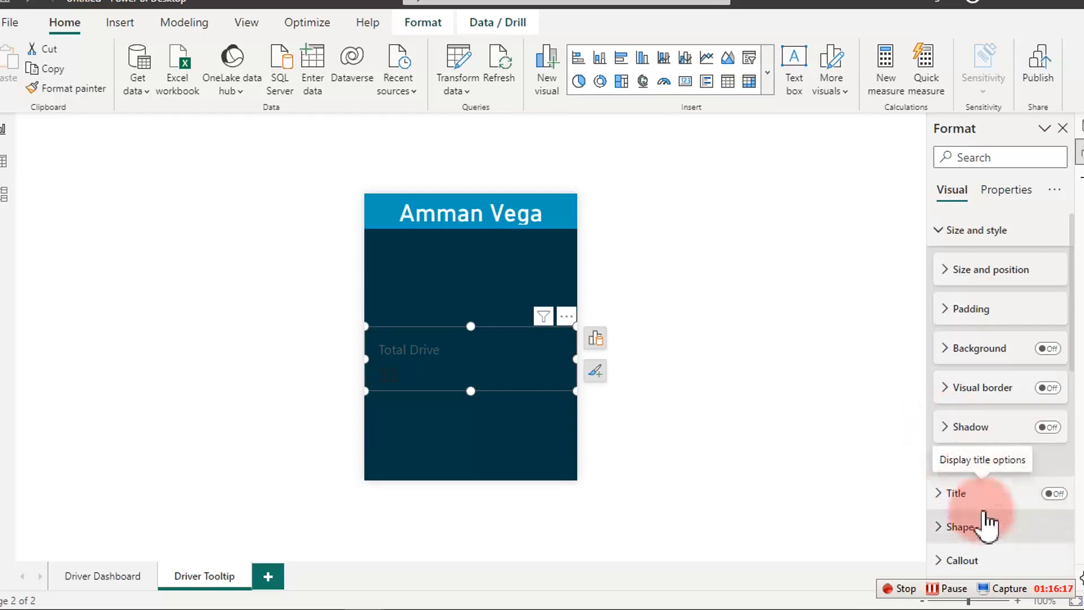
click(963, 559)
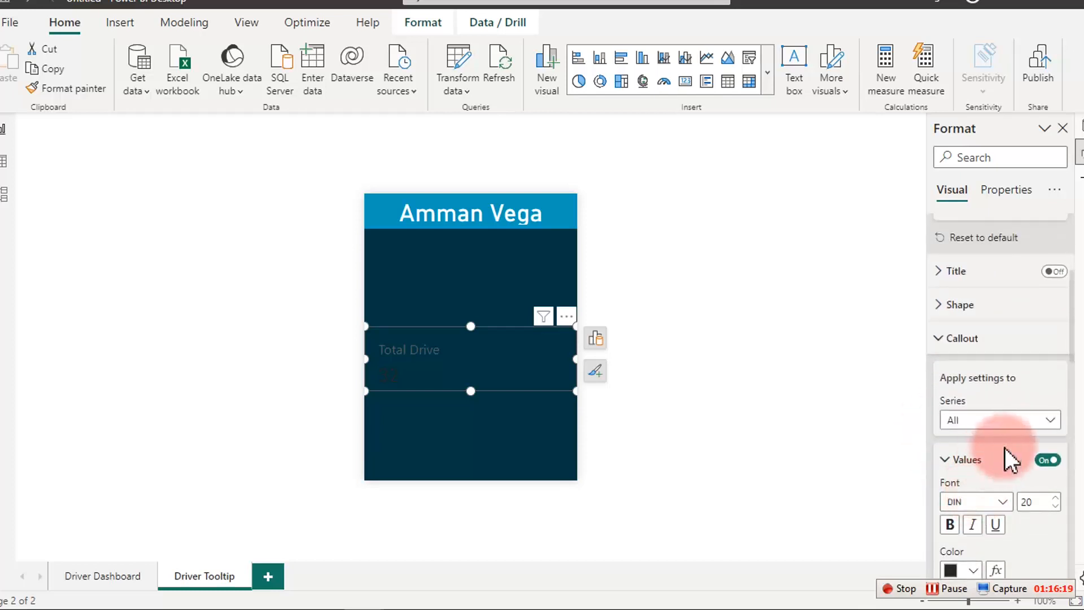
scroll(1005, 448, down, 3)
click(974, 403)
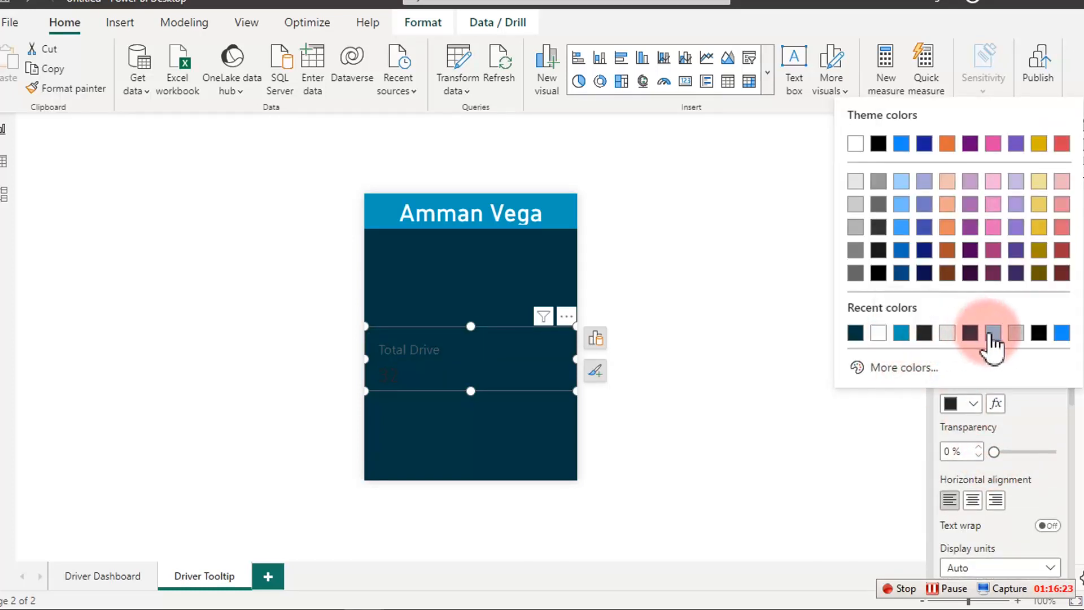
click(993, 334)
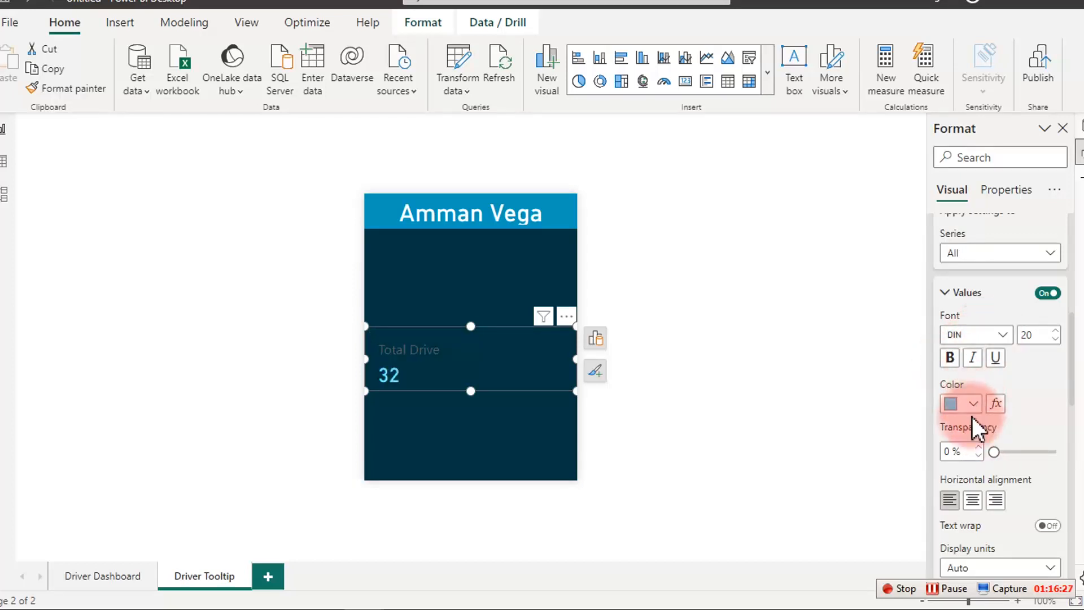
Set the Total Drive card's callout label color to the light grey shade directly under white in the theme colors.
scroll(971, 416, down, 8)
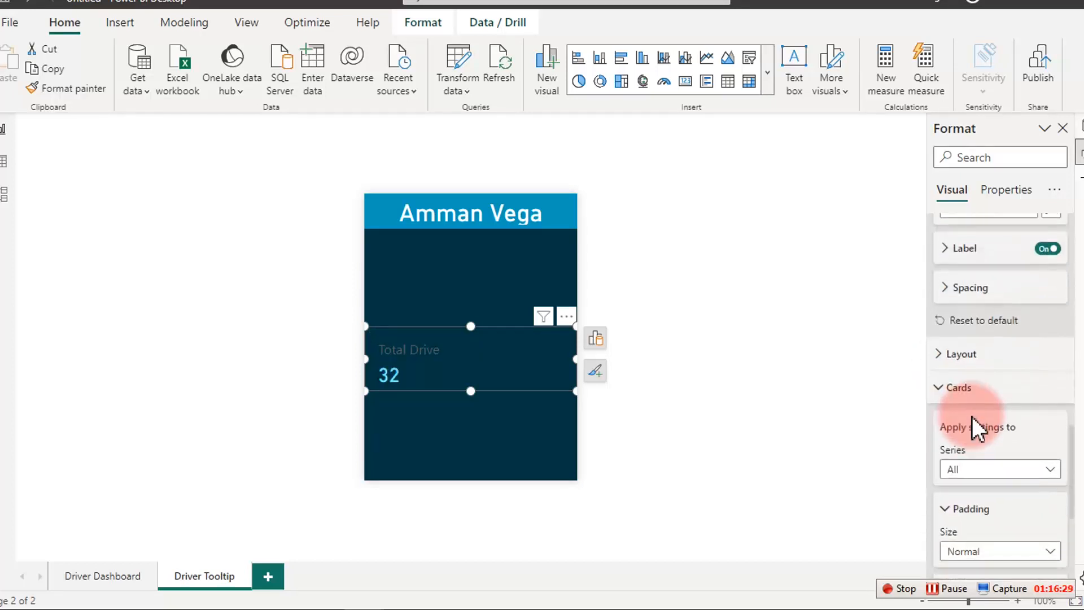
scroll(991, 442, up, 5)
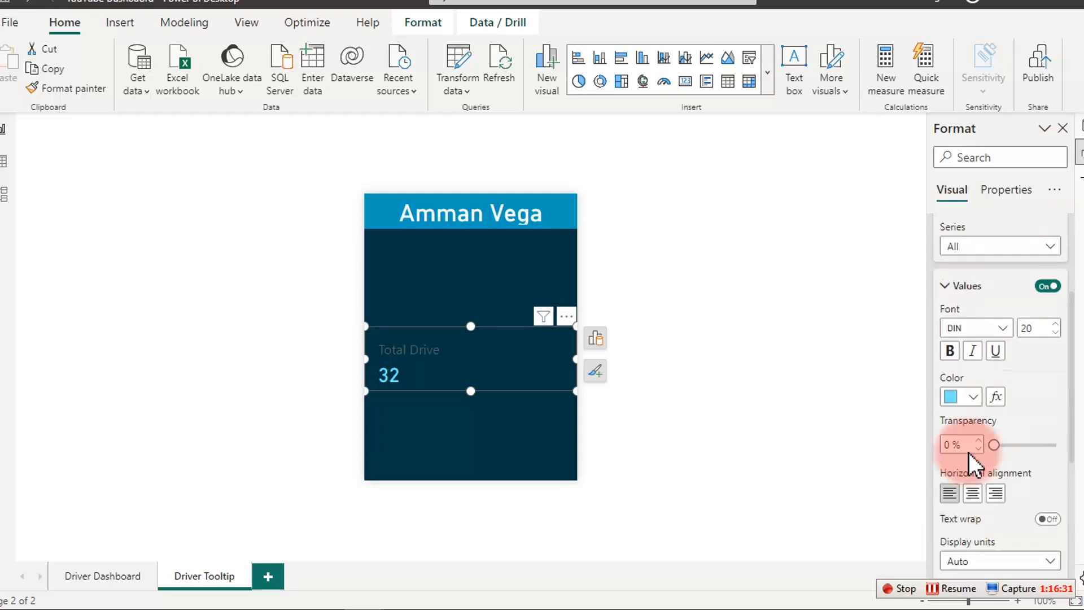
scroll(976, 461, down, 3)
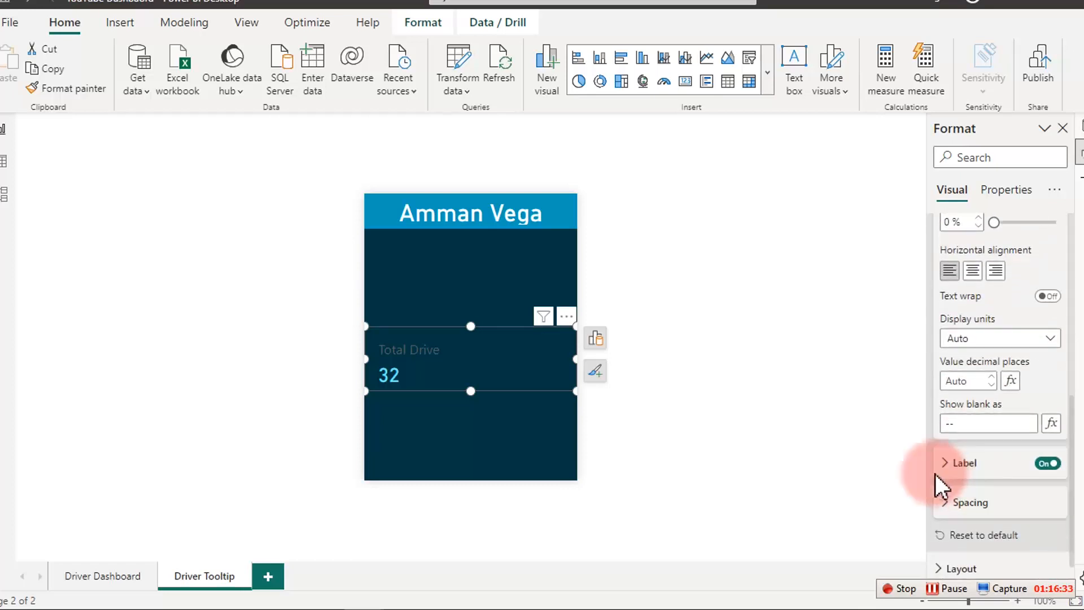
click(951, 467)
scroll(952, 478, down, 3)
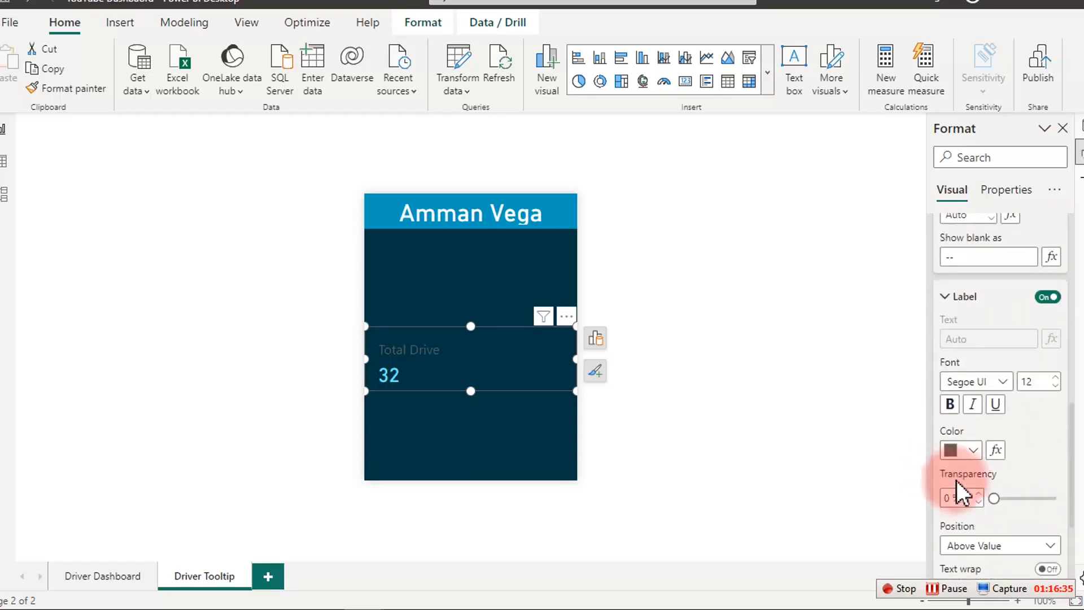
click(973, 451)
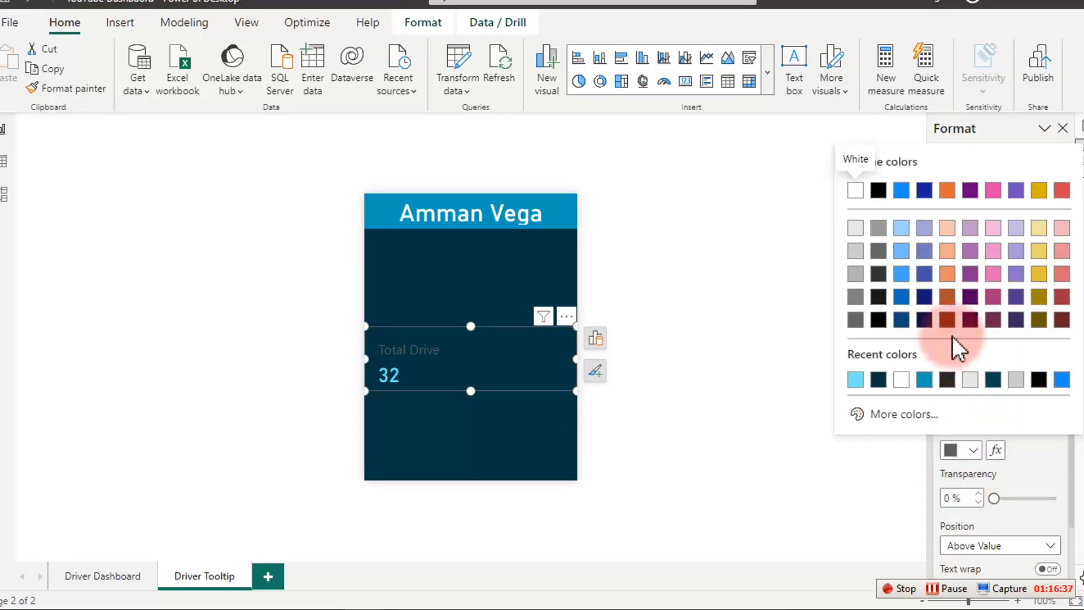
click(855, 228)
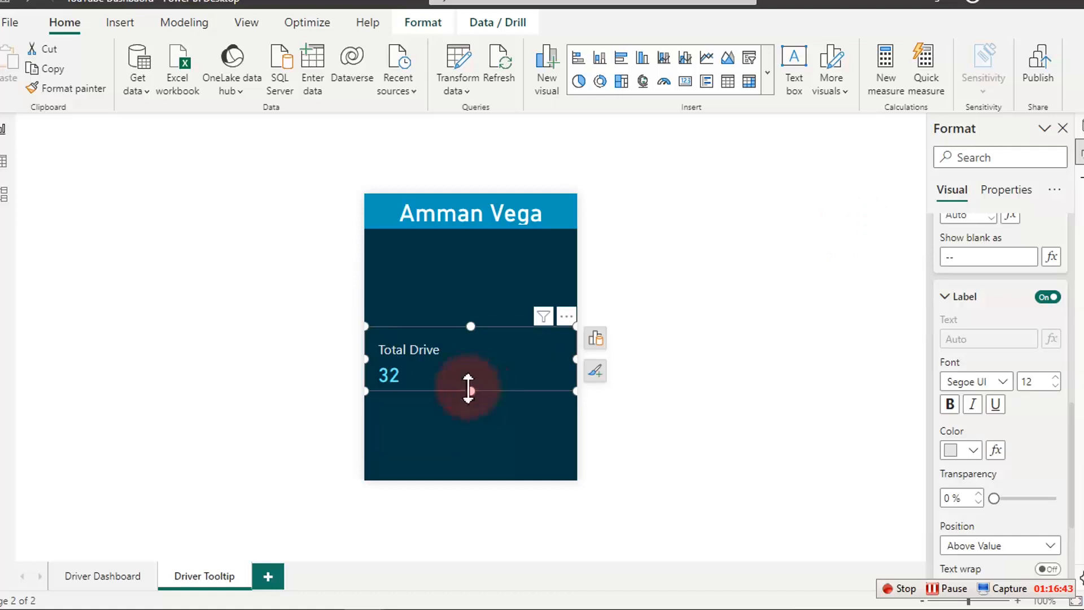
Move the Total Drive card up directly beneath the driver name banner and inset its left edge slightly from the page edge.
drag(467, 327, 494, 238)
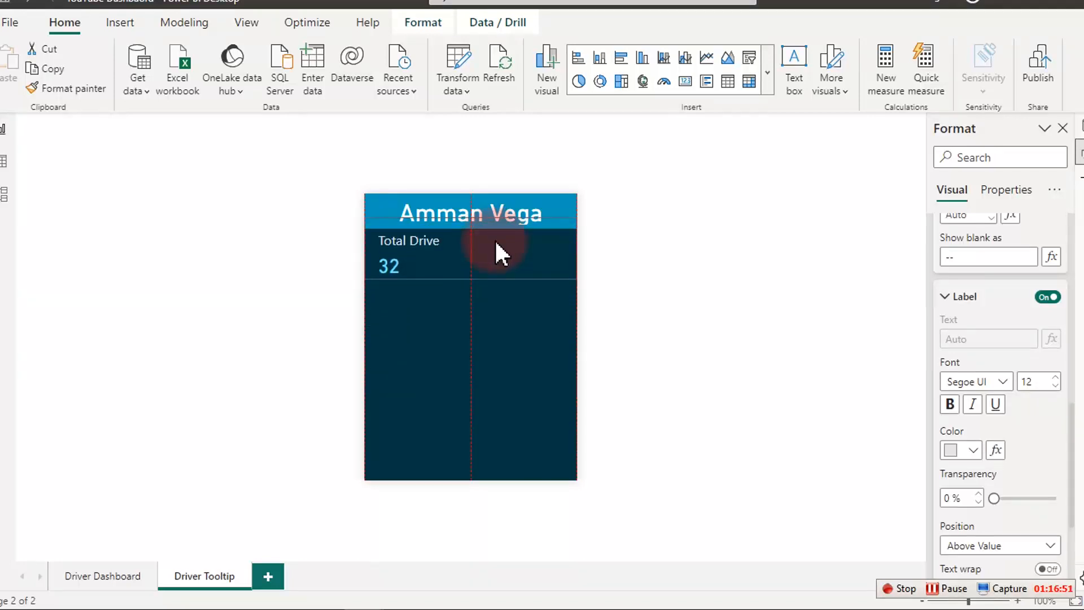
drag(504, 244, 503, 244)
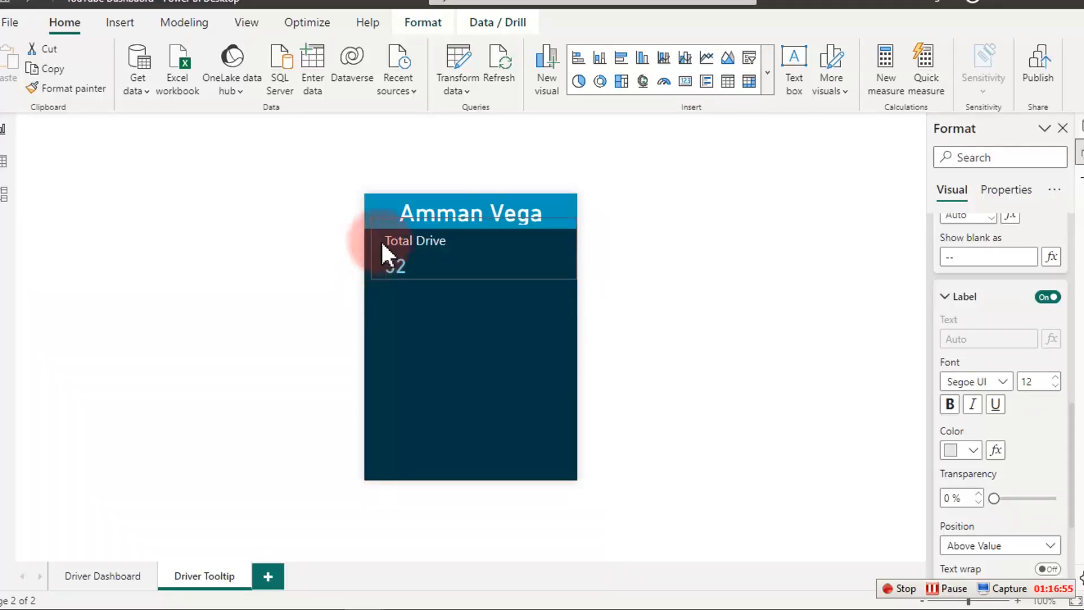
click(382, 244)
Duplicate the Total Drive card and place the copy directly below the original.
click(53, 69)
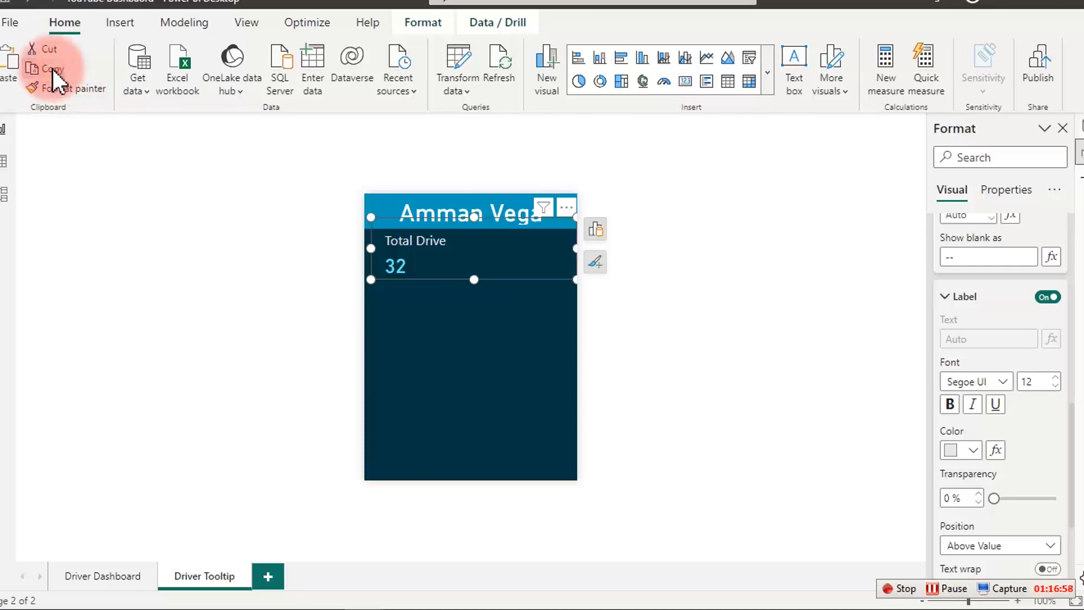
click(12, 63)
drag(506, 243, 504, 288)
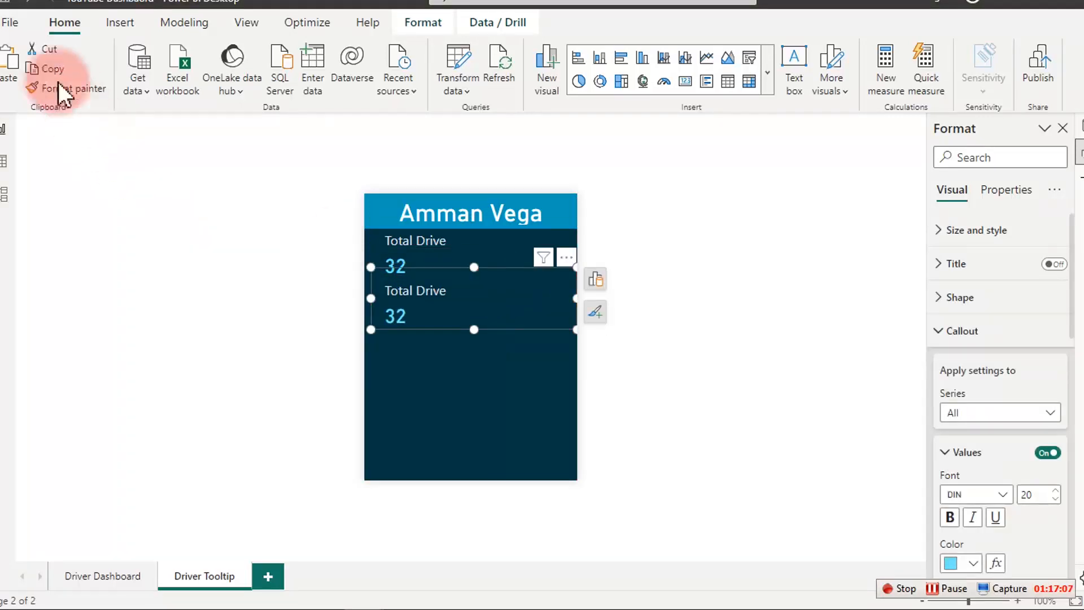
Replace the second card's data field with Avg. Fuel Efficiency from the Tooltip Measures table.
click(596, 280)
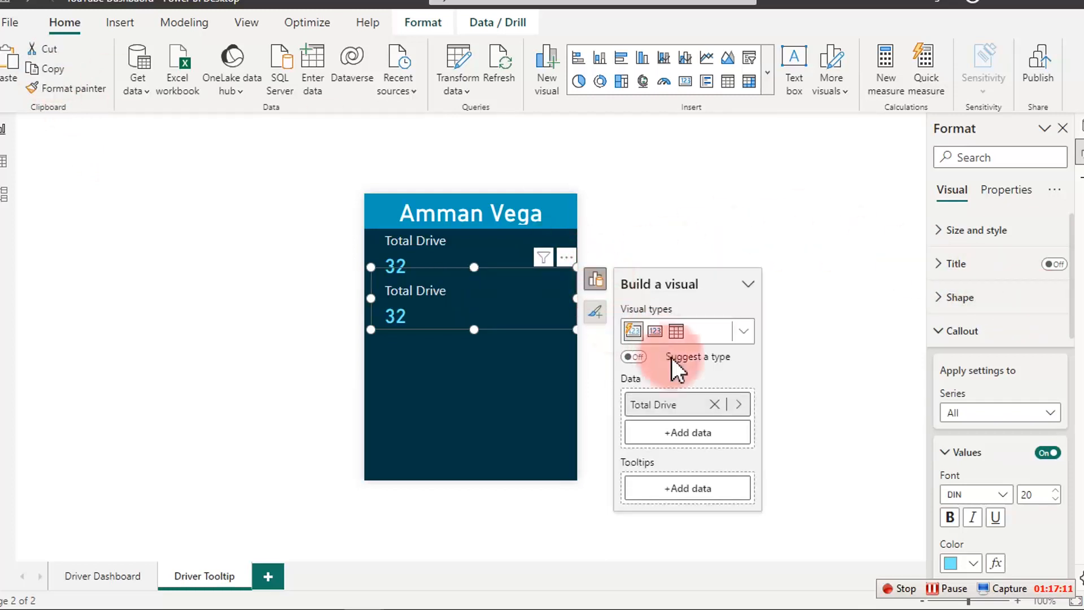
click(737, 405)
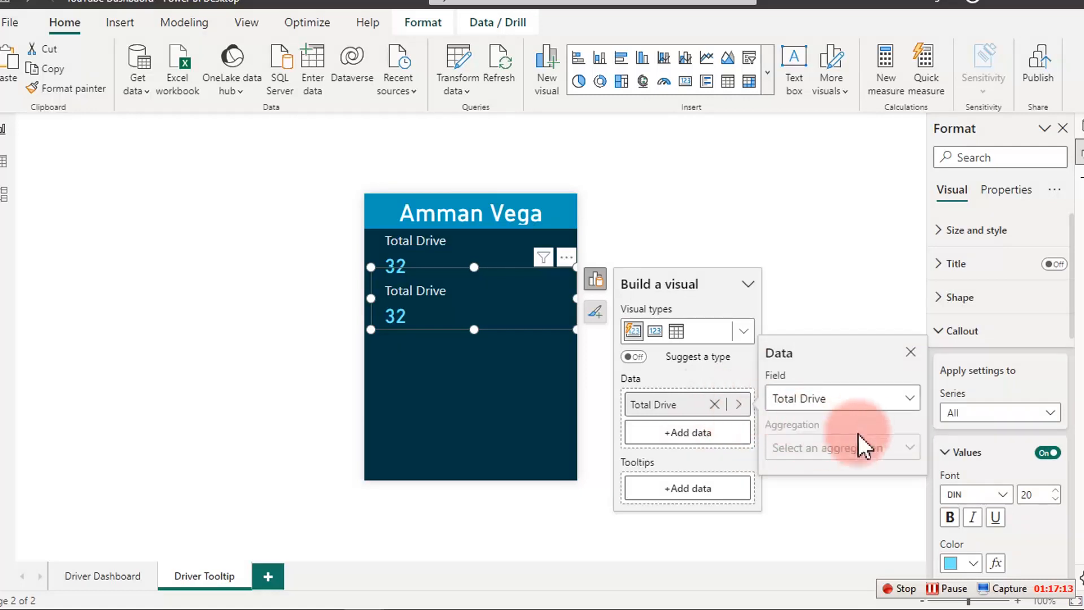
click(863, 402)
click(857, 324)
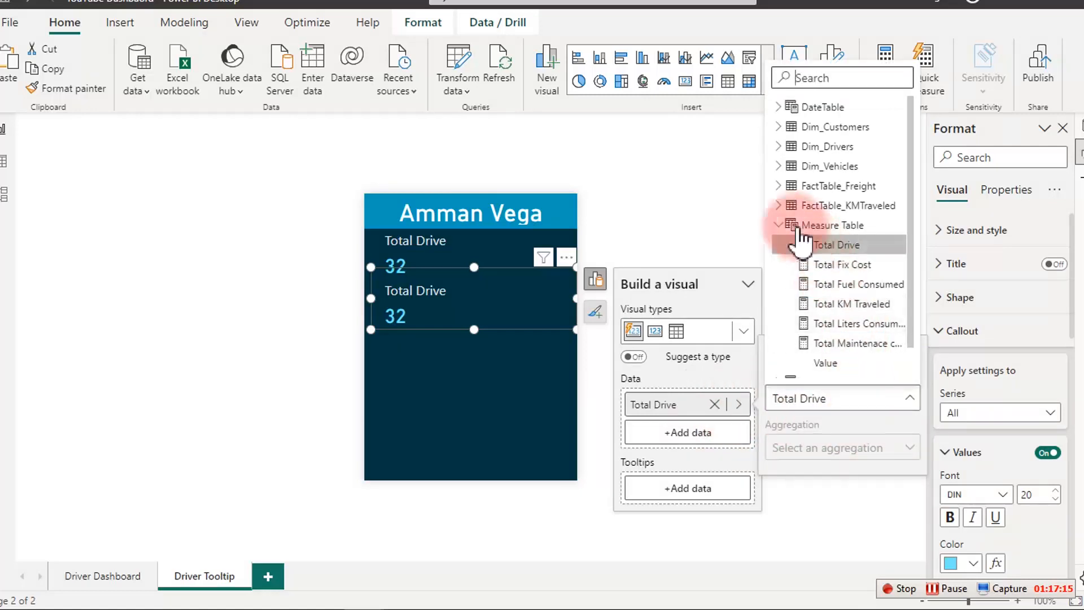
click(780, 226)
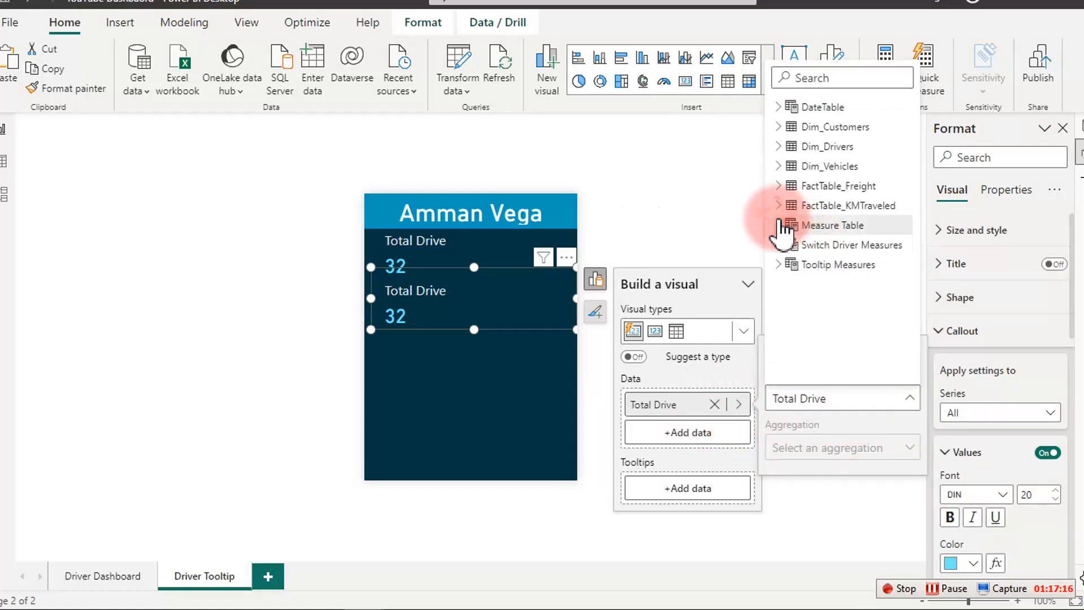
click(788, 265)
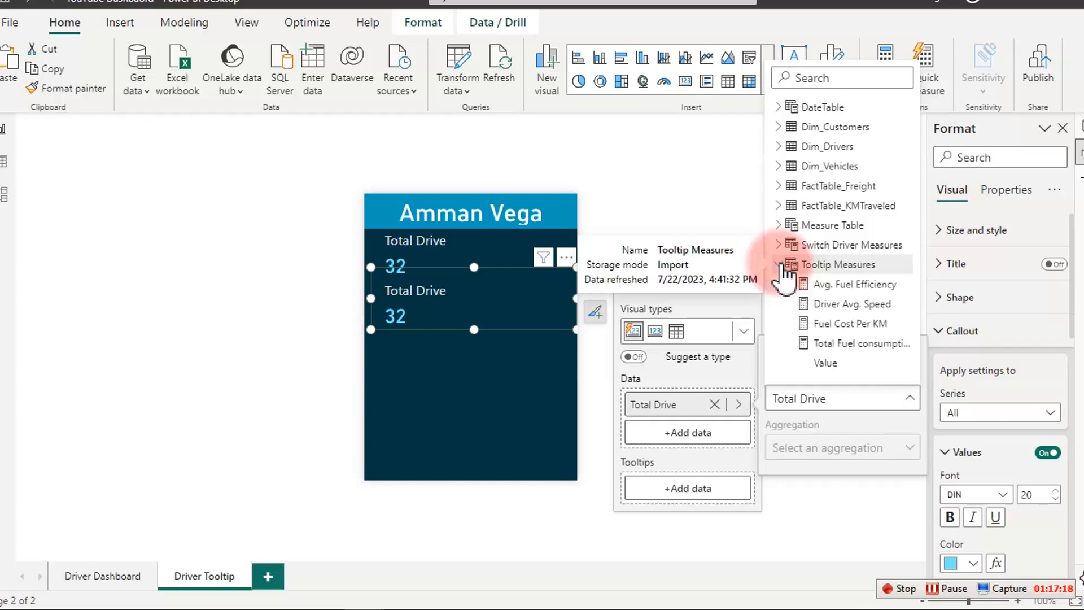
click(840, 282)
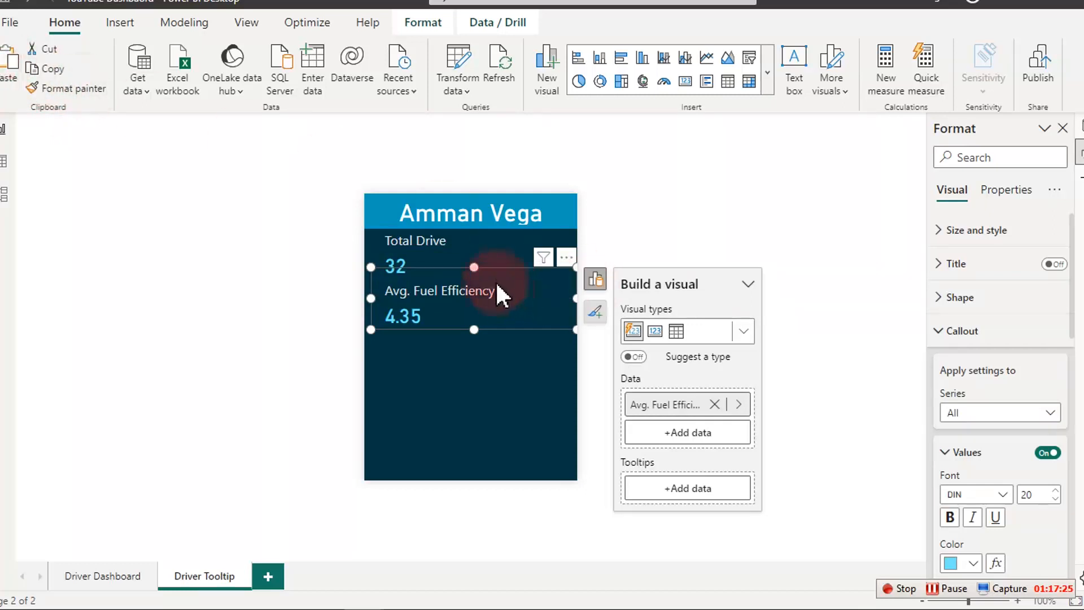
Paste another Total Drive card below Avg. Fuel Efficiency and switch its field to the Total Fuel consumption measure from Tooltip Measures.
key(ctrl+v)
drag(571, 221, 571, 304)
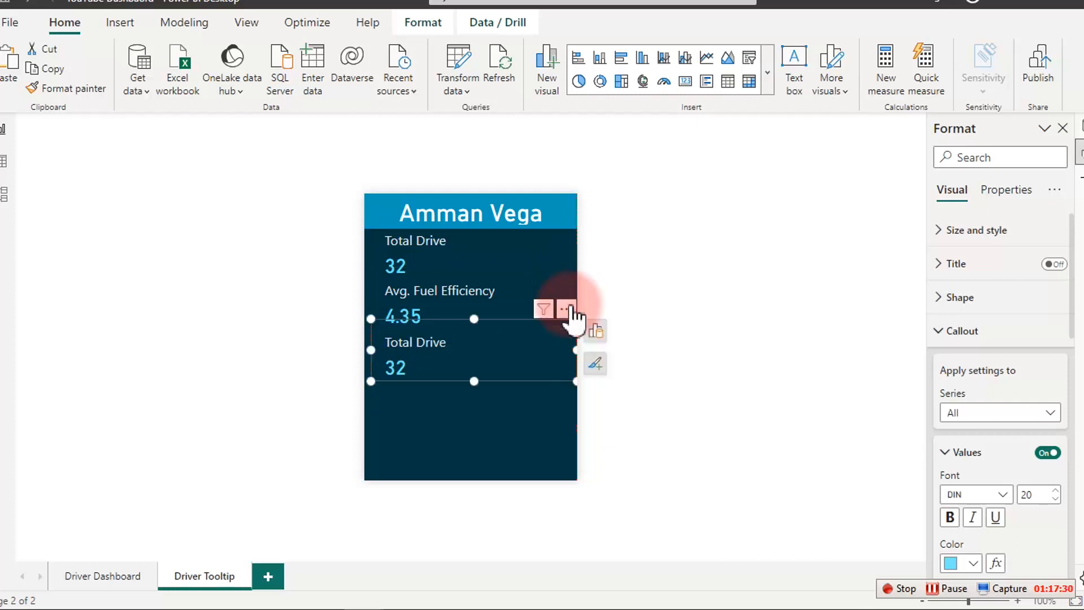
click(605, 335)
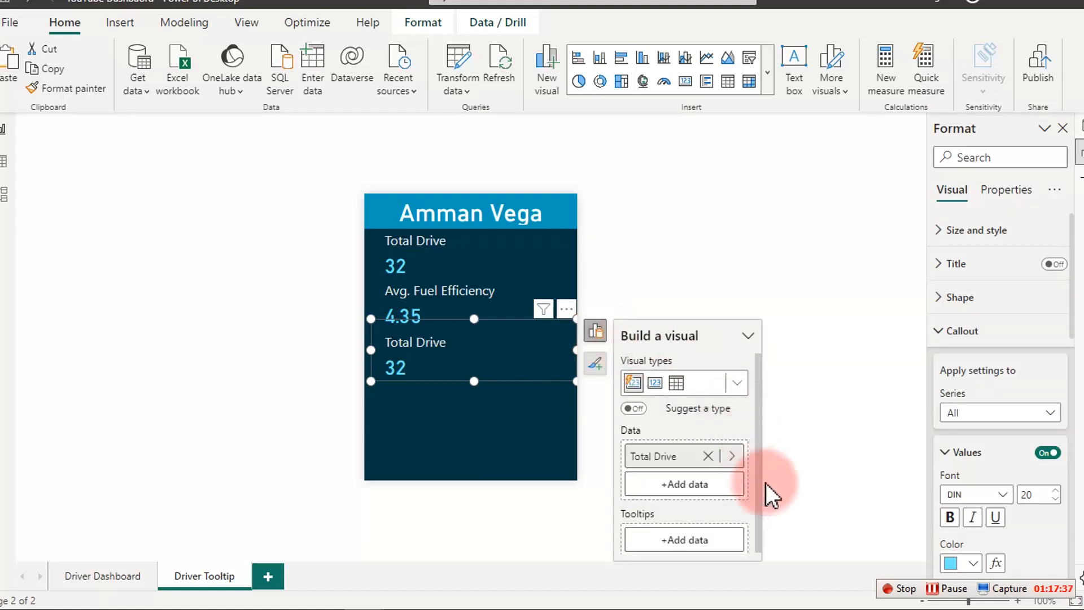
click(733, 458)
click(843, 450)
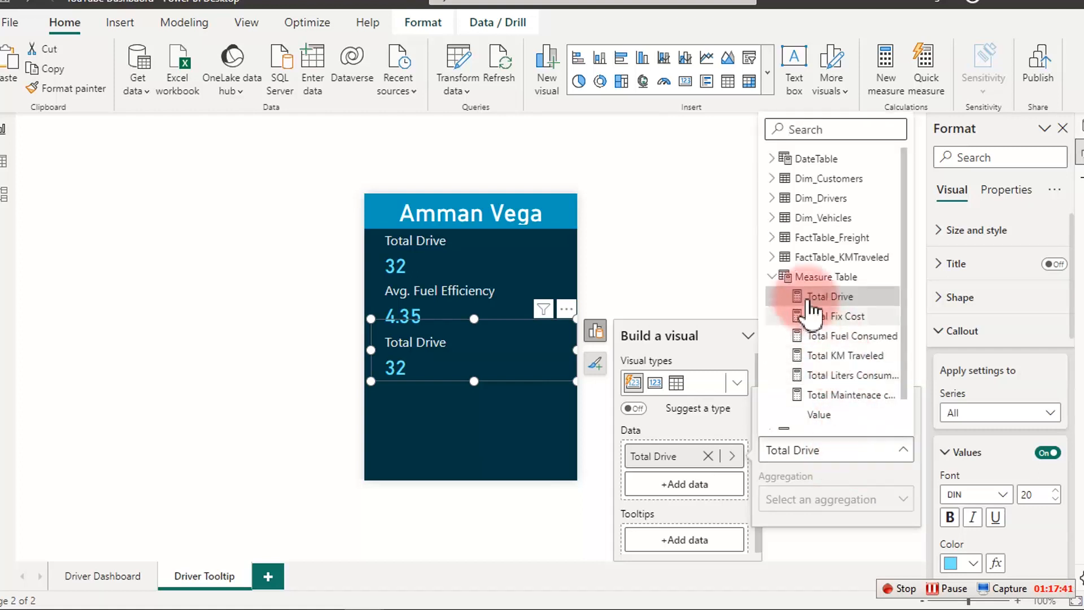
click(778, 277)
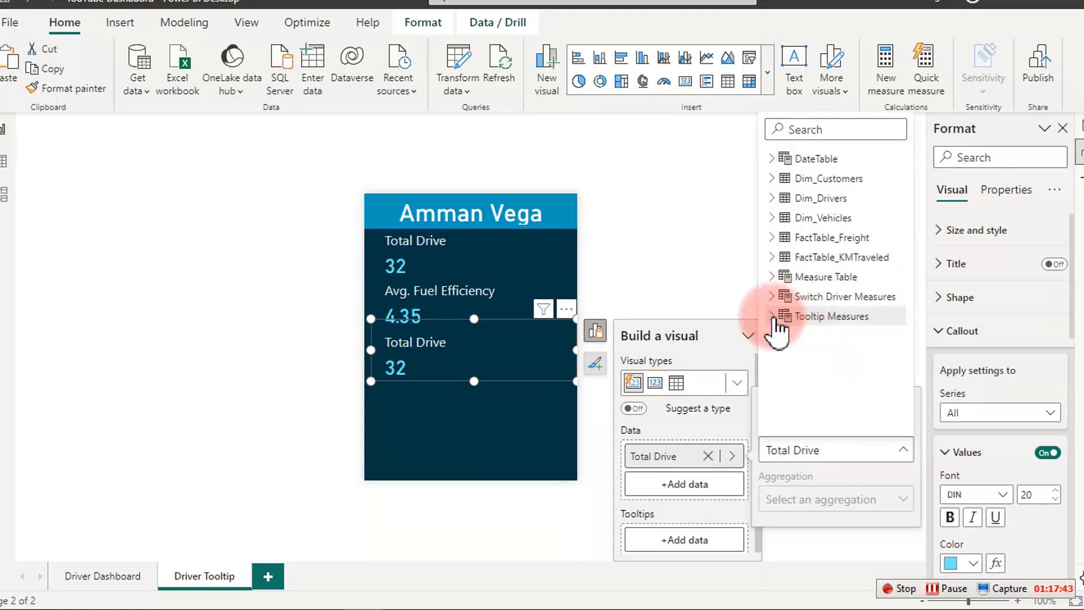
click(775, 318)
click(819, 395)
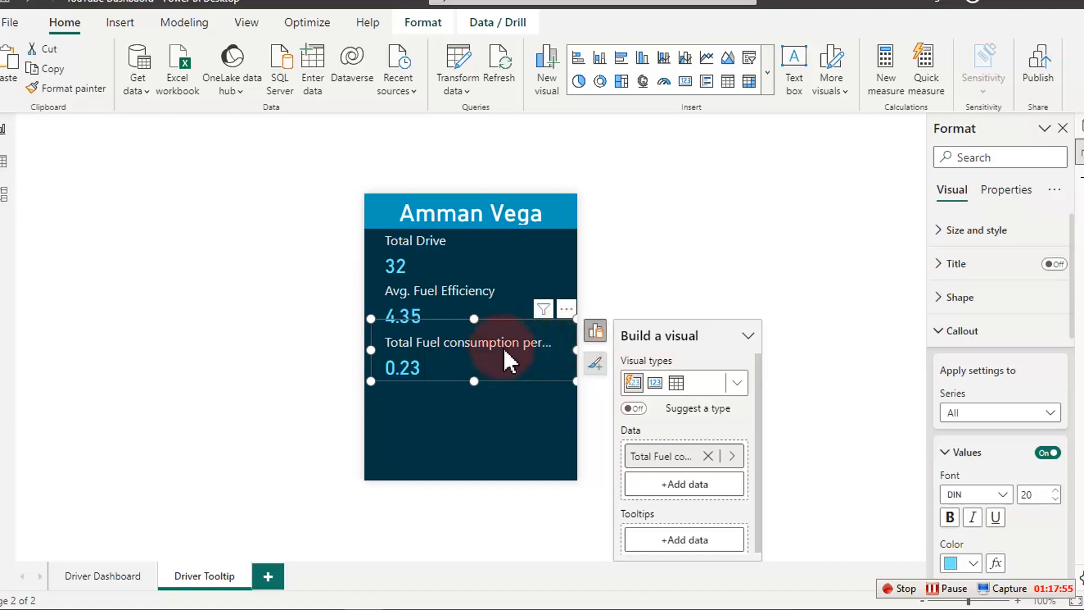
Paste a fourth card below the fuel consumption card and switch its field to Fuel Cost Per KM from Tooltip Measures.
click(8, 59)
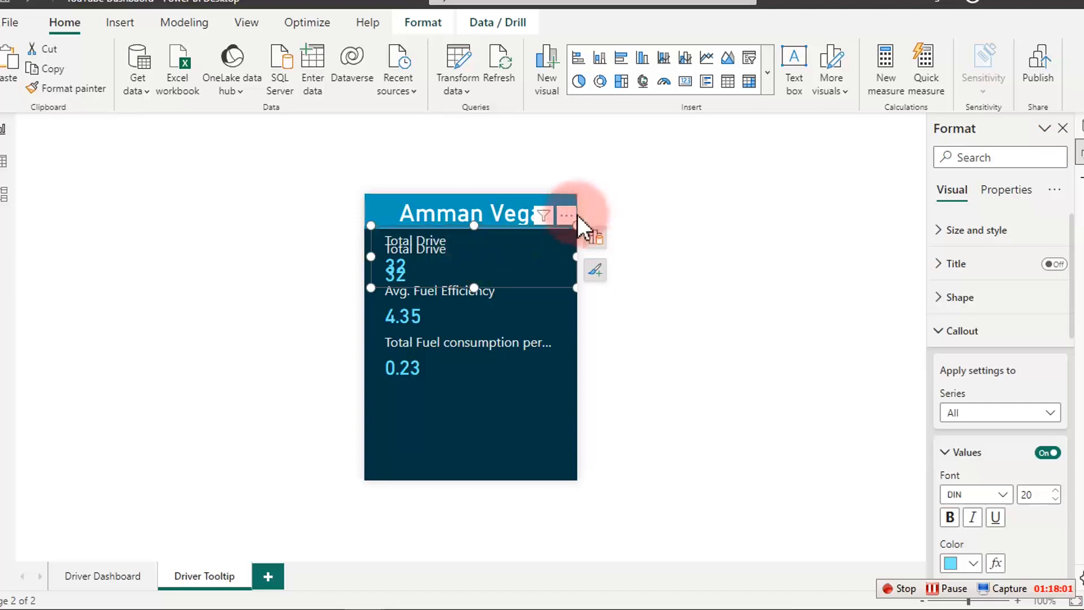
drag(564, 225, 571, 363)
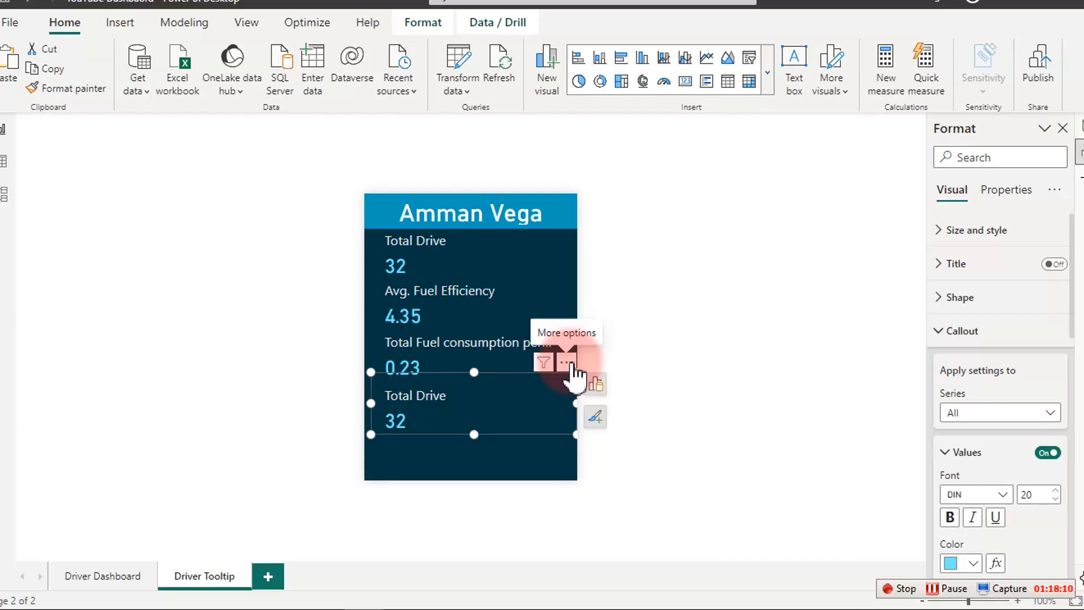
click(596, 388)
click(737, 438)
click(739, 439)
click(732, 510)
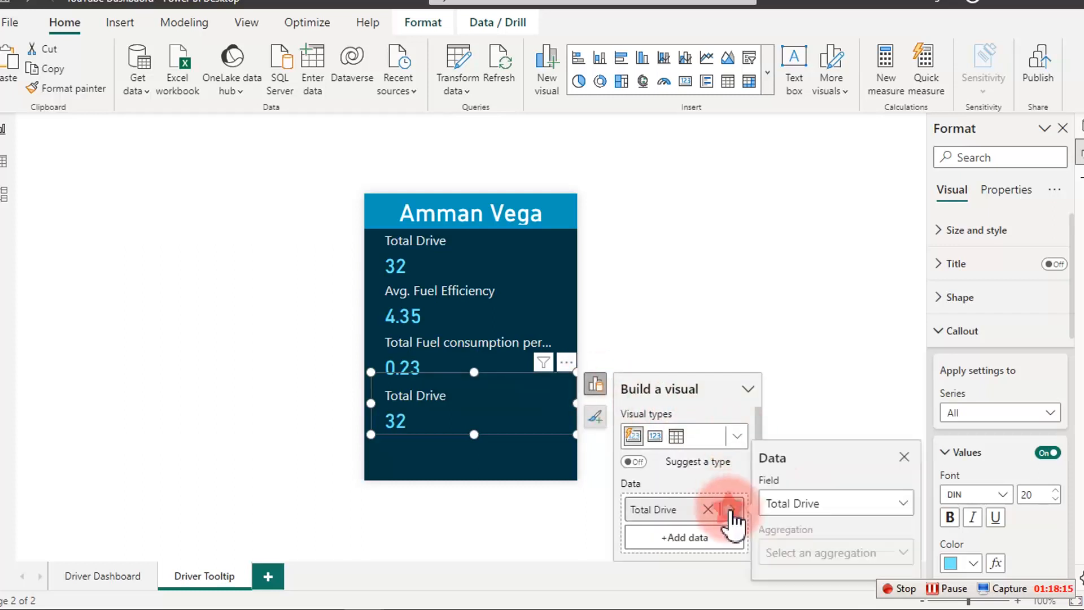
click(835, 503)
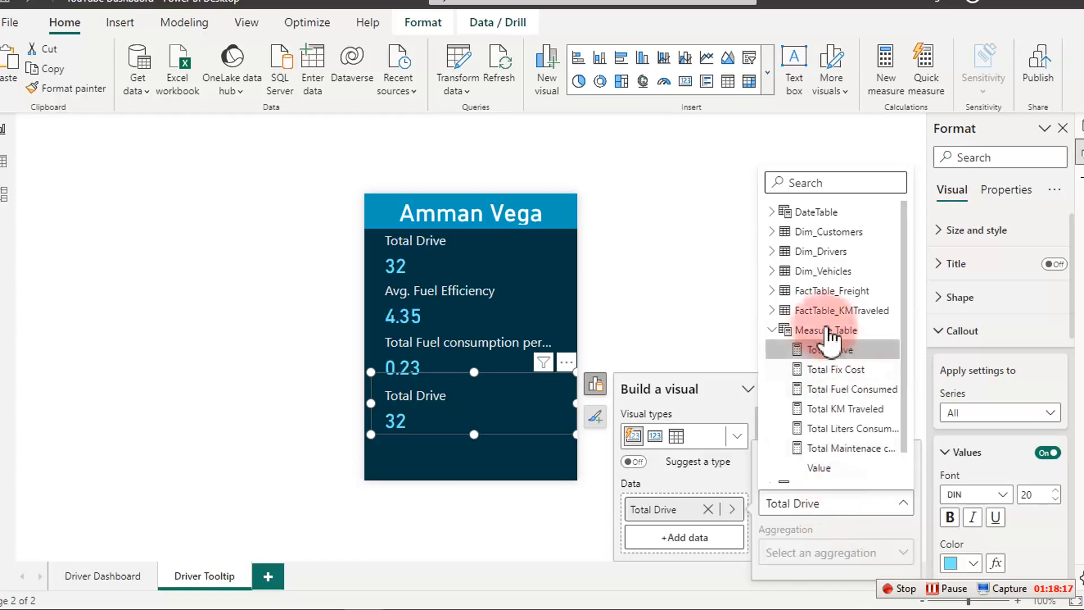
click(771, 330)
click(771, 370)
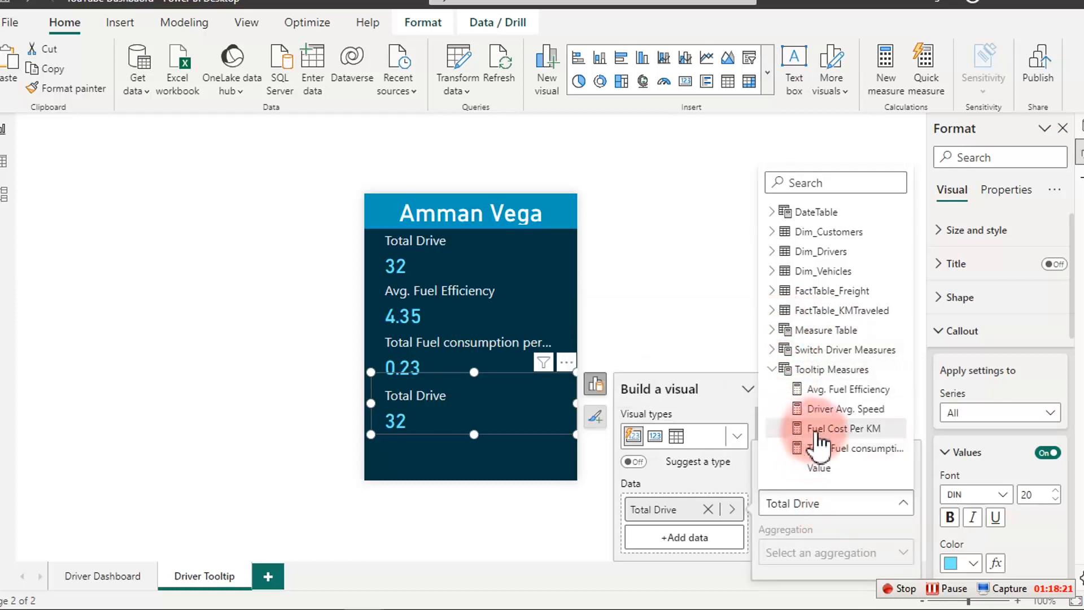
click(808, 430)
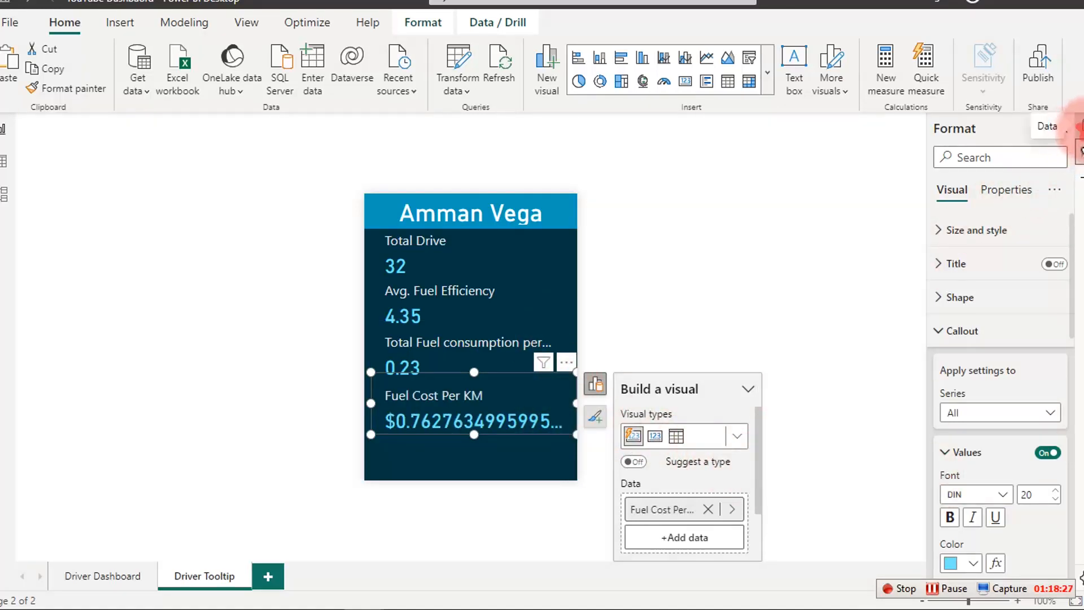
Set the Fuel Cost Per KM measure in Tooltip Measures to show 2 decimal places.
click(1080, 153)
scroll(1056, 339, down, 3)
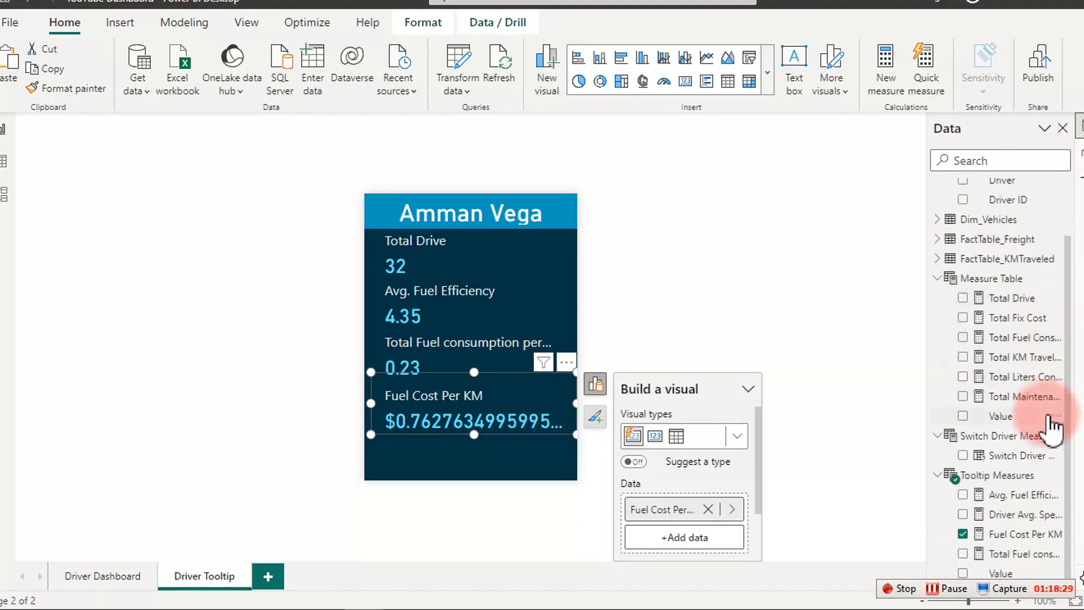
click(1036, 534)
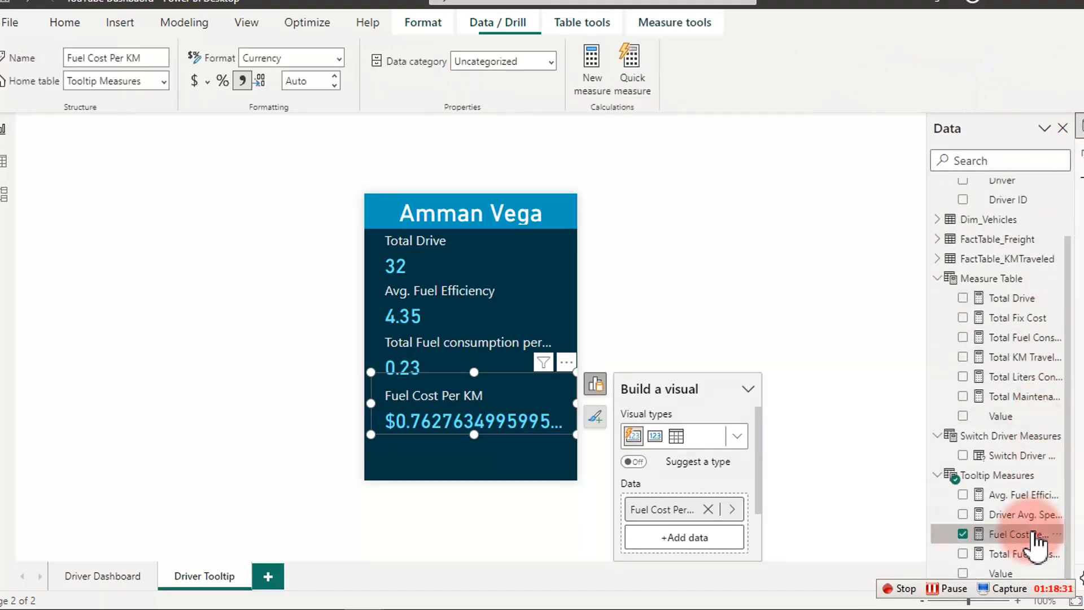
click(292, 81)
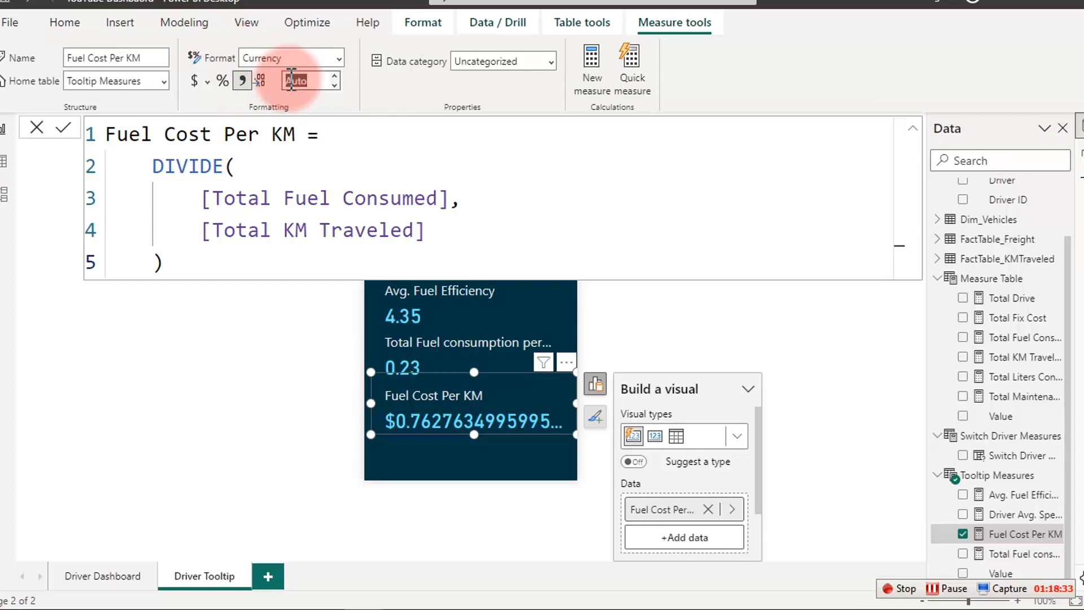
text(2)
key(Return)
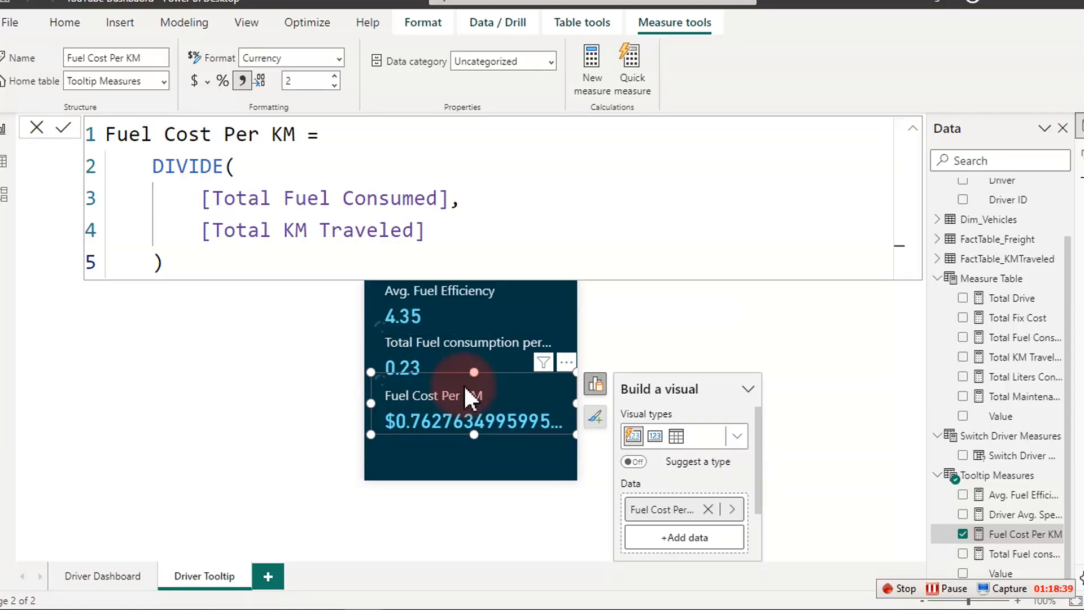
click(284, 384)
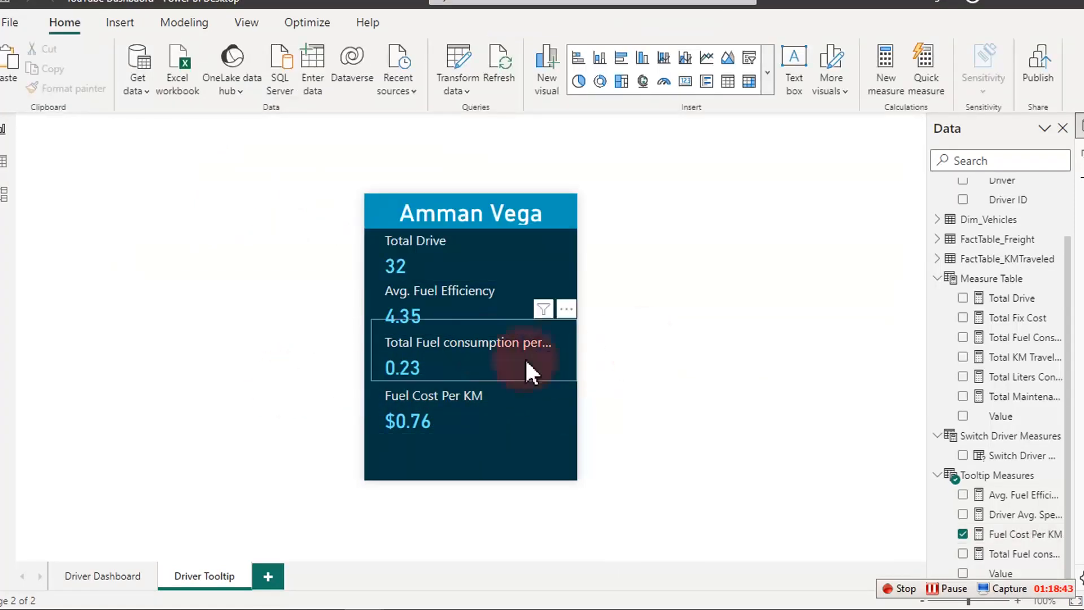
click(3, 1)
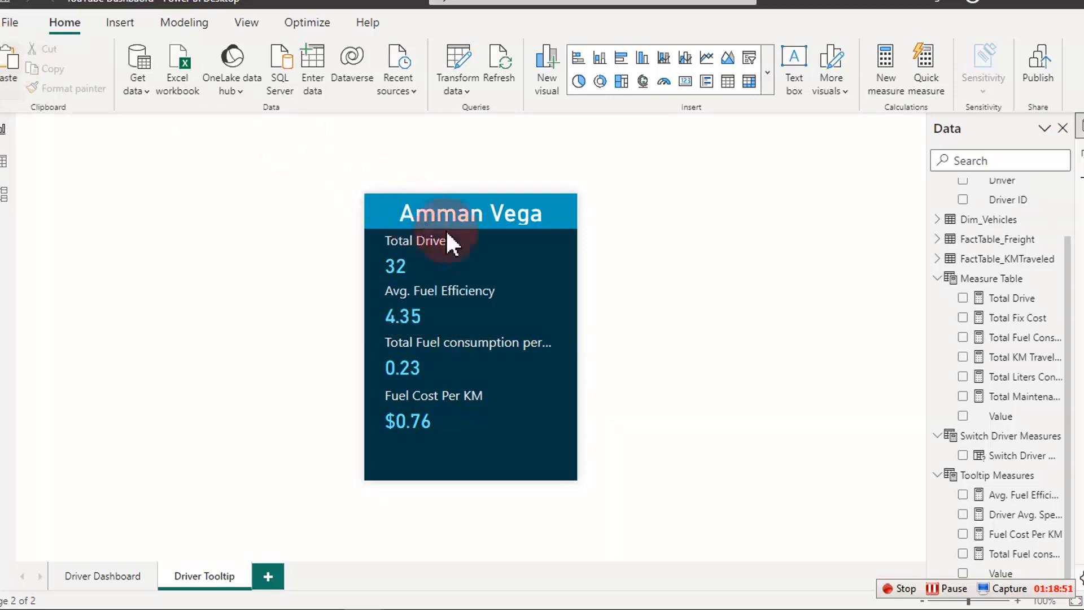
Paste a fifth Total Drive card at the page's bottom edge and switch its field to Driver Avg. Speed from Tooltip Measures.
click(502, 257)
drag(569, 216, 578, 436)
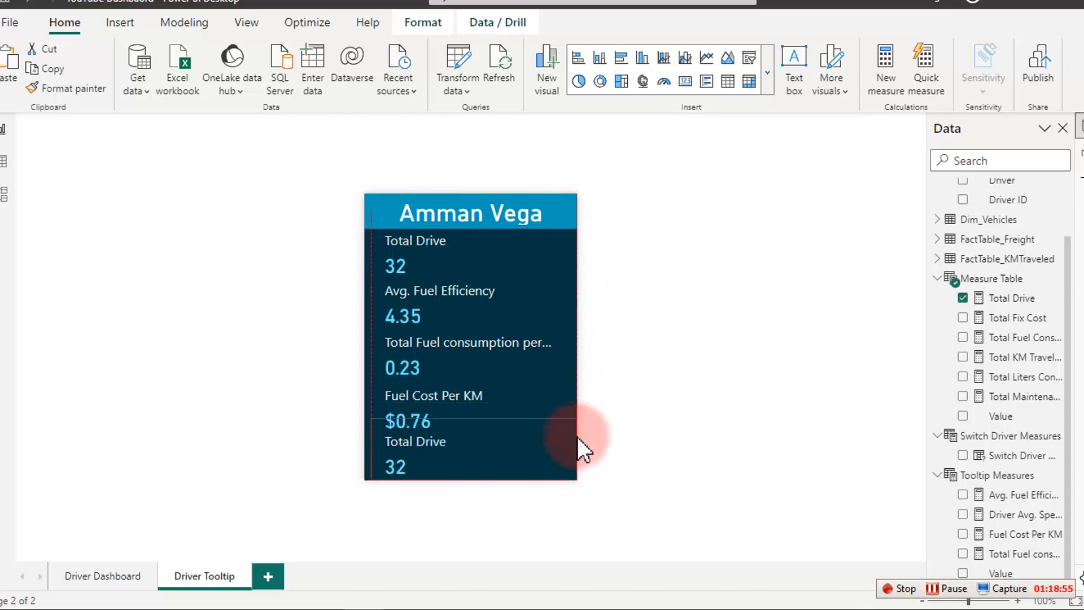
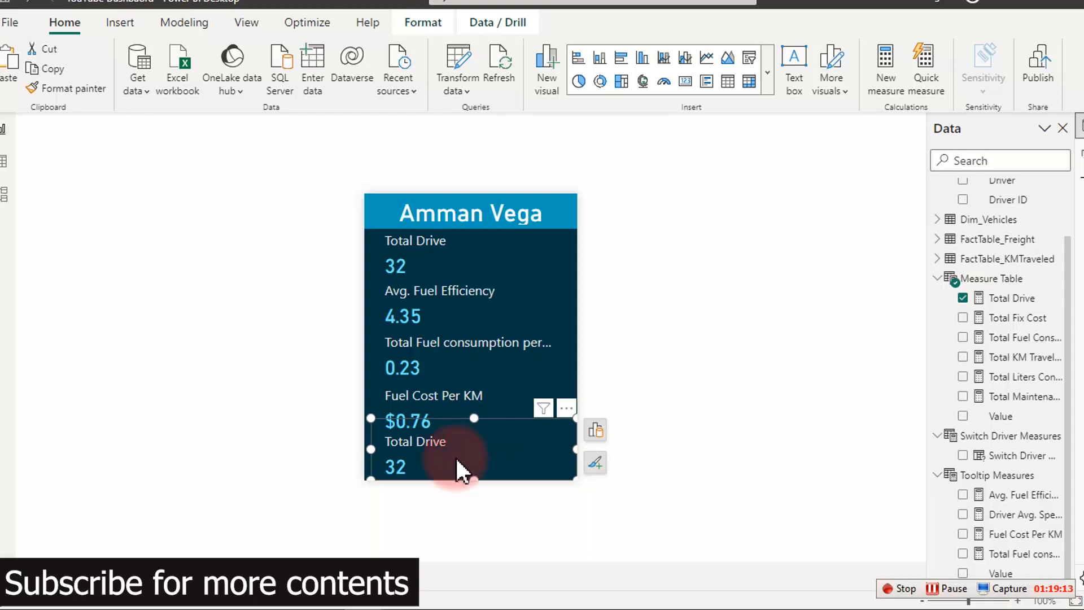
click(597, 432)
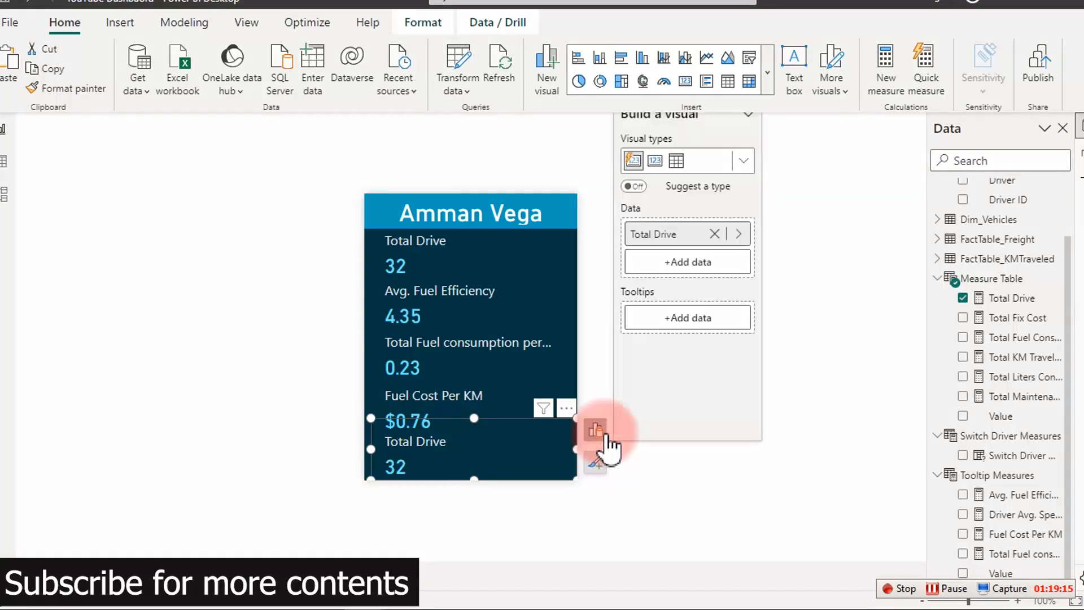
click(646, 479)
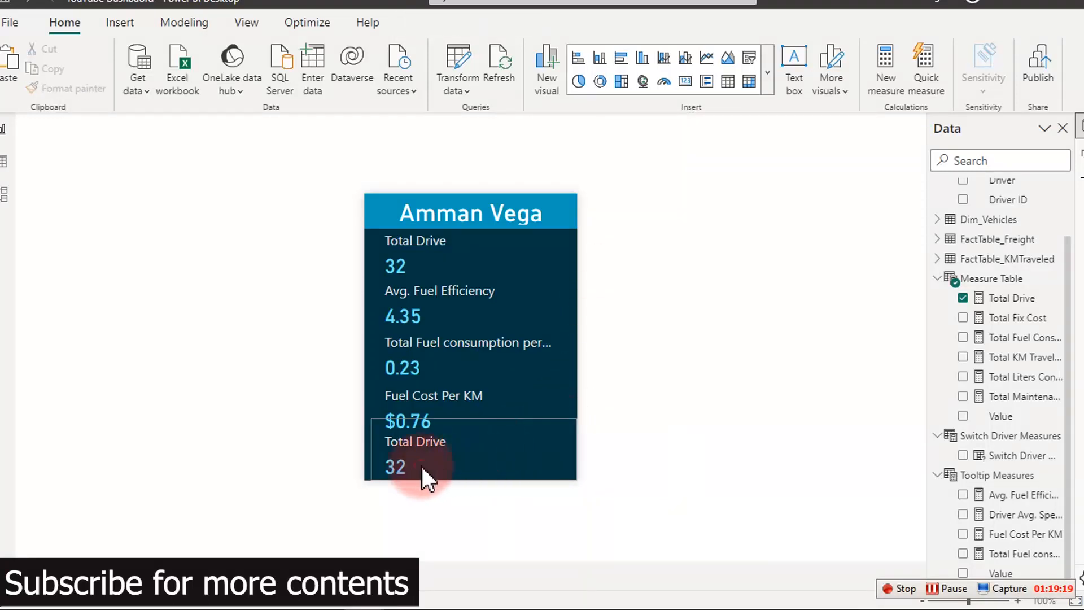
click(420, 467)
click(594, 432)
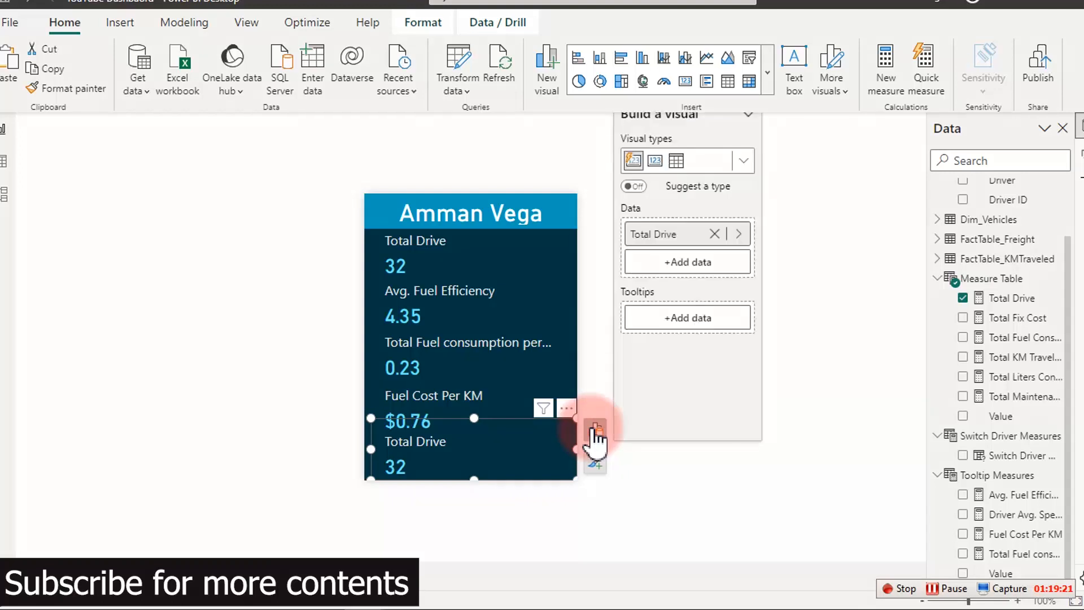
click(739, 233)
click(886, 229)
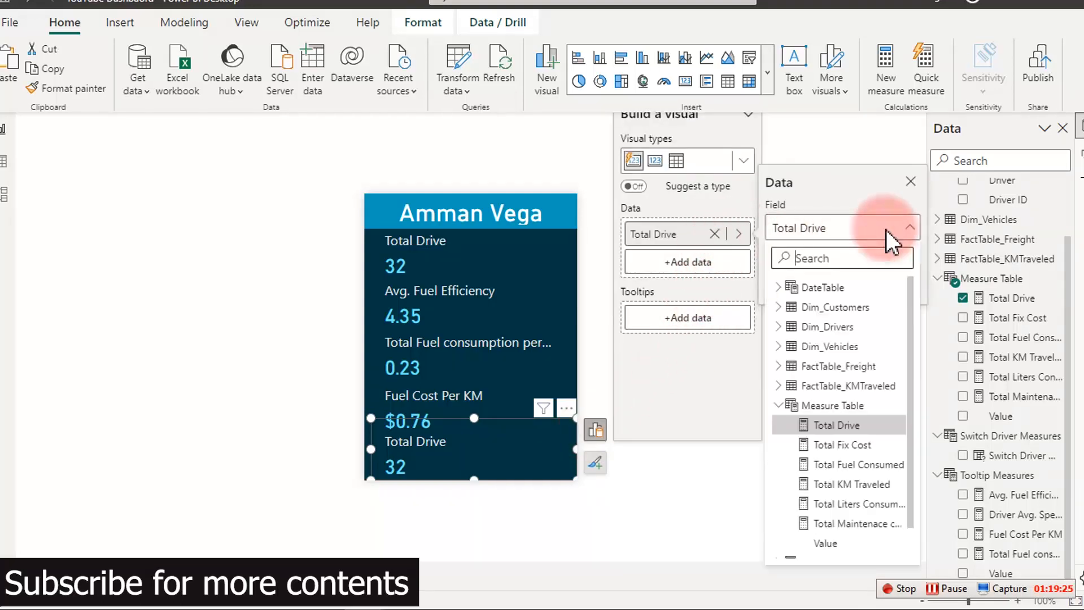
click(779, 405)
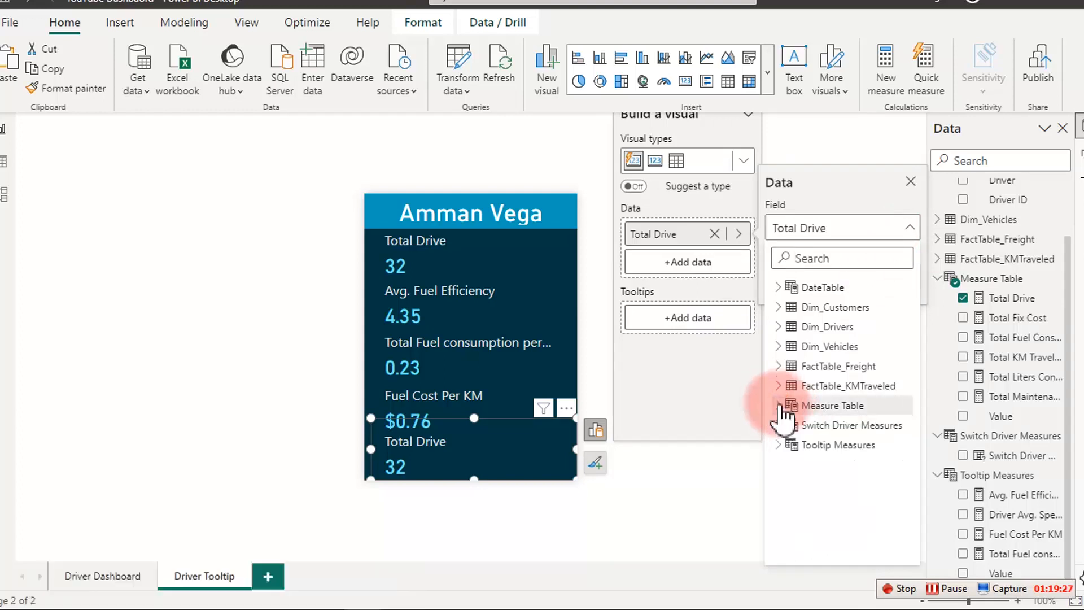
click(784, 447)
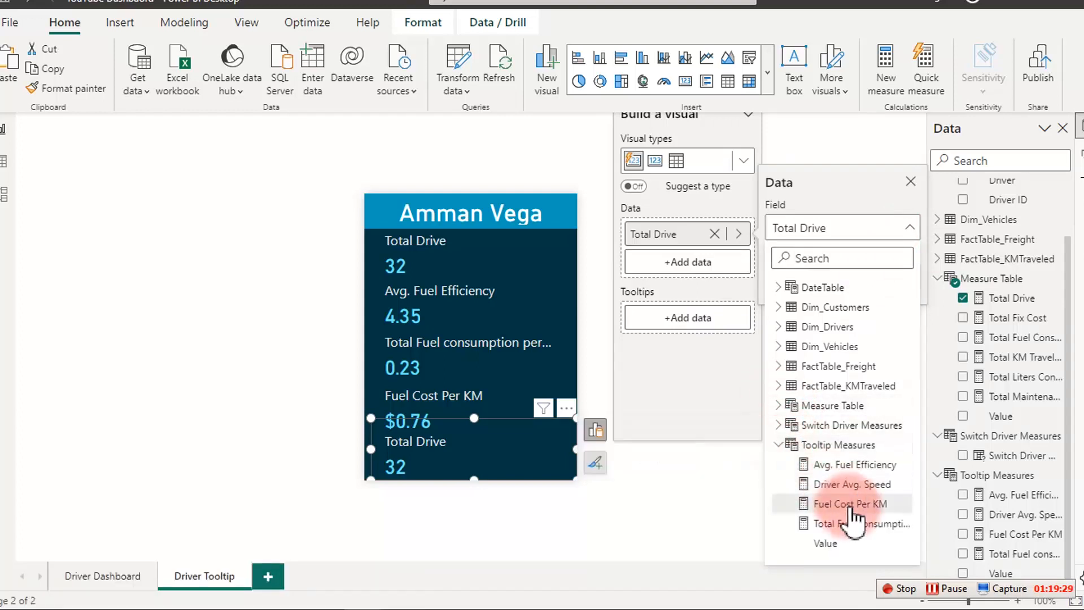
click(832, 485)
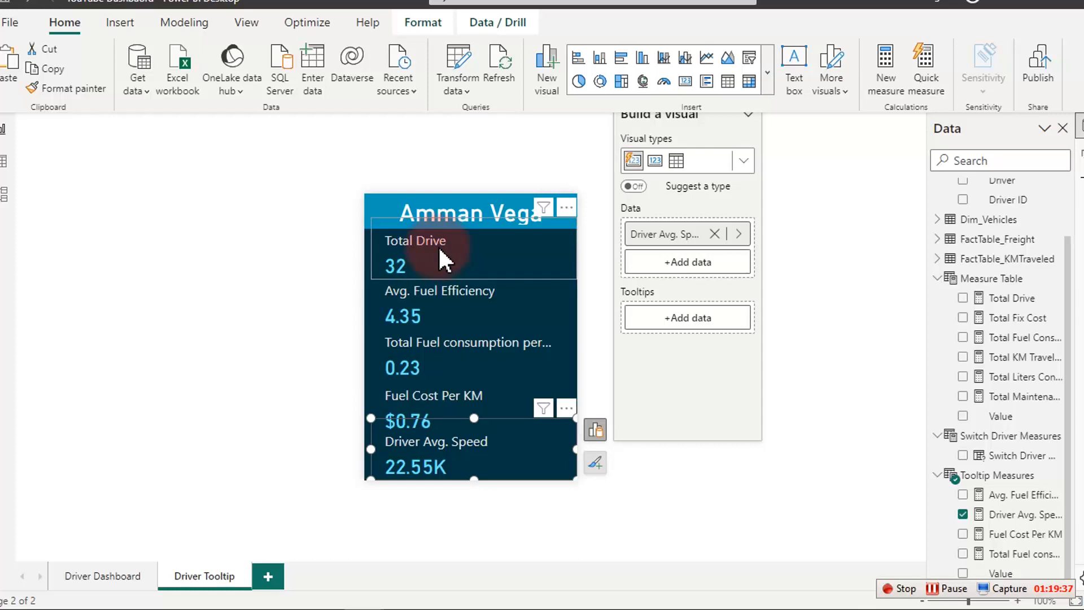
Nudge the Avg. Fuel Efficiency and Total Fuel consumption per KM cards slightly upward to tighten the stack.
click(439, 305)
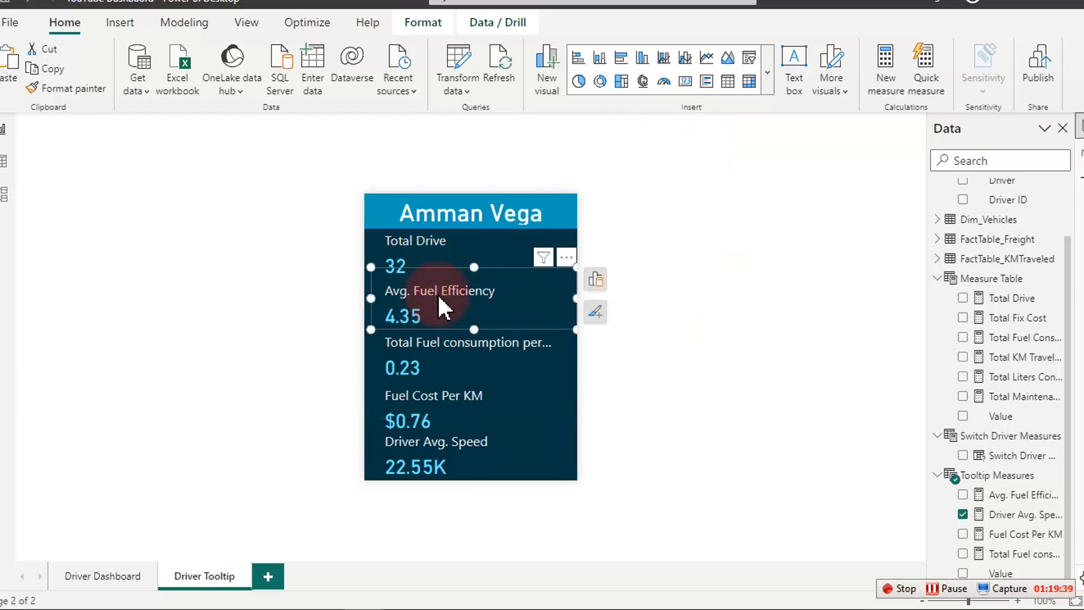
key(Up)
key(Up)
key(Up)
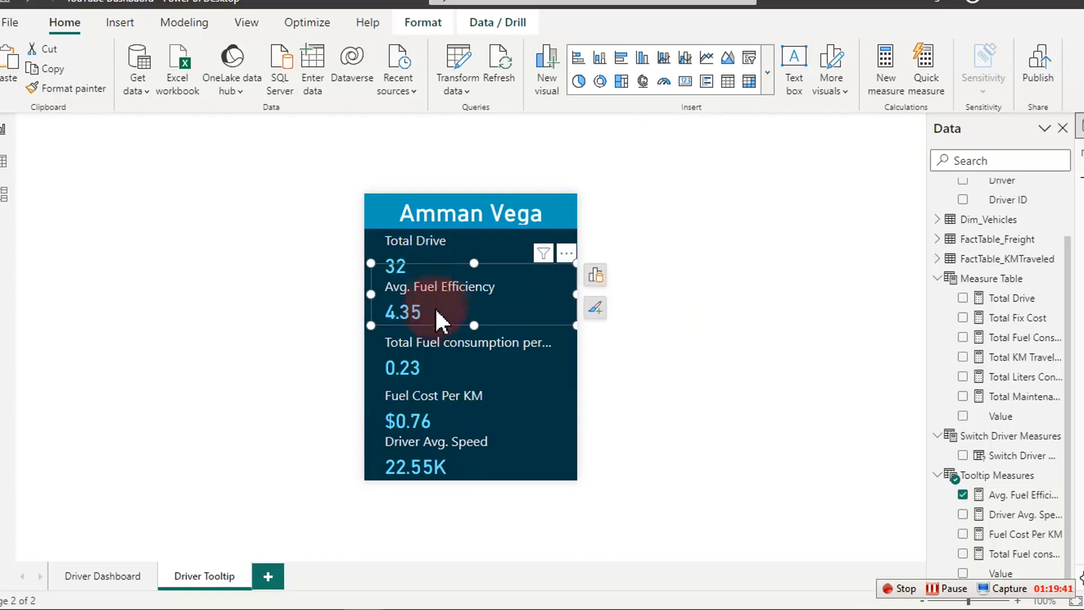
click(433, 362)
key(Up)
key(Up)
key(Up)
key(Up)
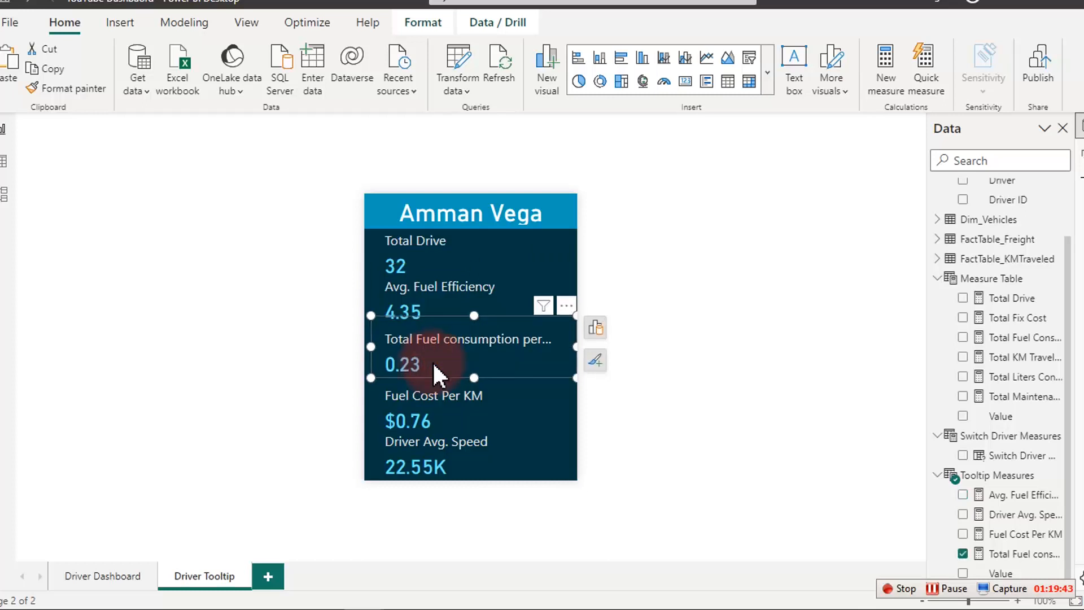
Nudge the Fuel Cost Per KM and Driver Avg. Speed cards slightly upward to even out the card spacing.
click(426, 395)
key(Up)
key(Up)
key(Up)
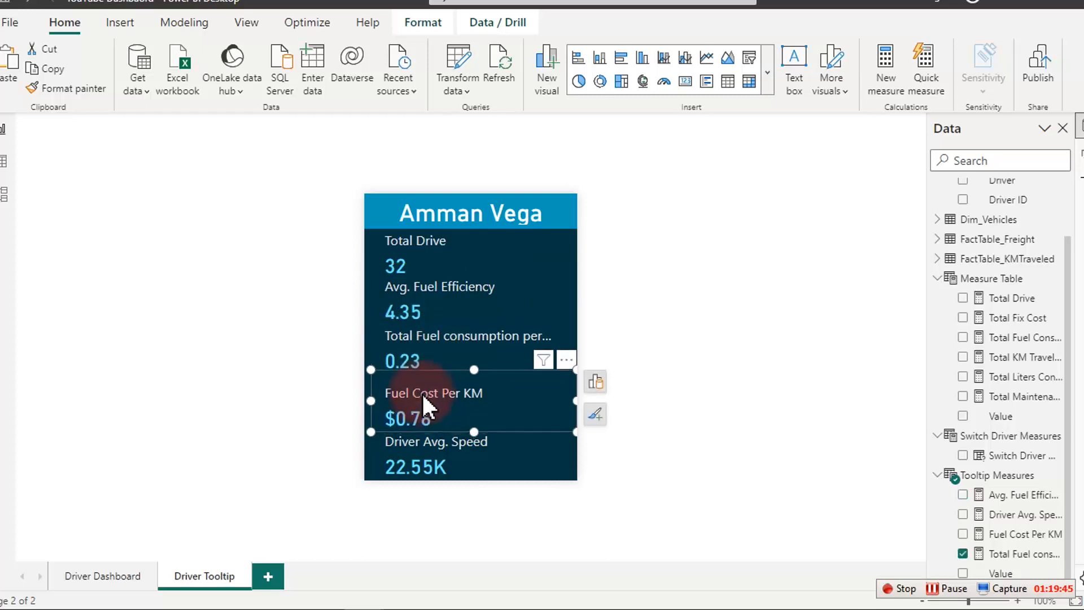
key(Up)
key(Up)
key(Up)
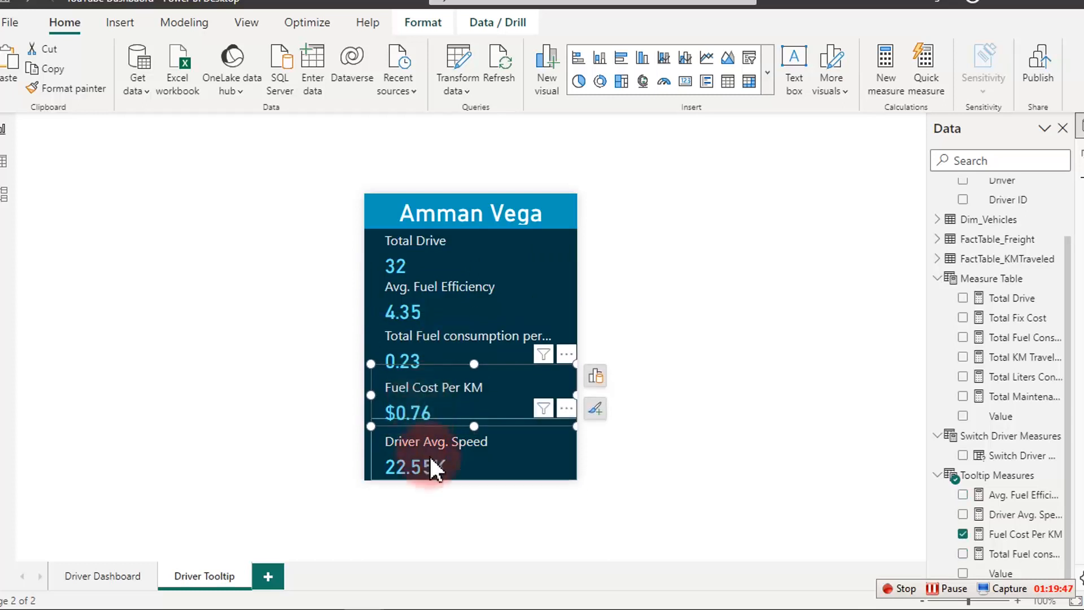
click(429, 456)
key(Up)
key(Up)
key(Up)
key(Up)
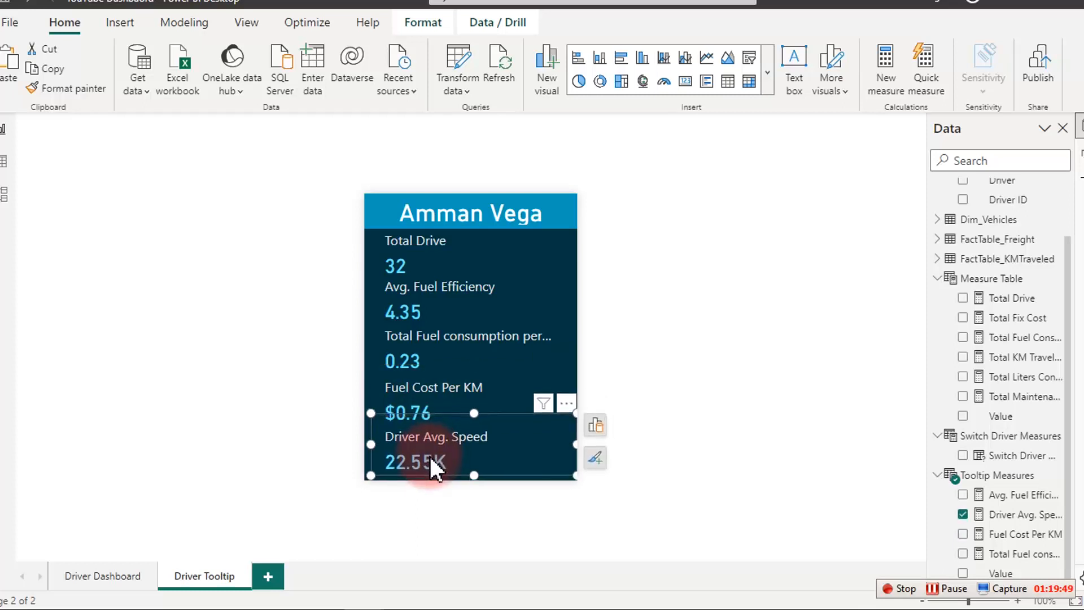
key(Up)
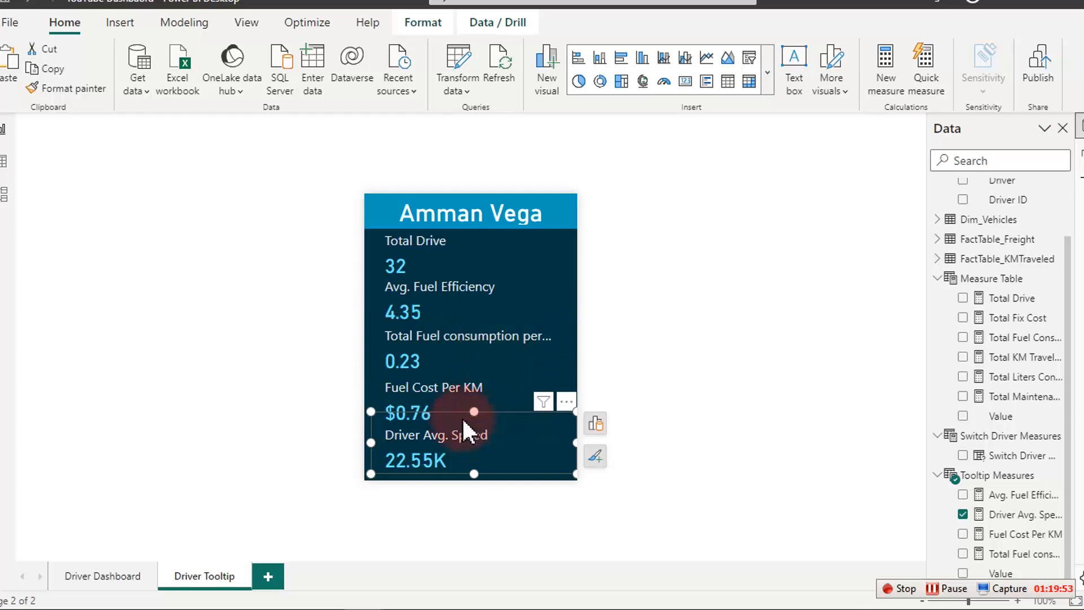
Select all five measure cards and set their callout label font size to 11.
key(ctrl+a)
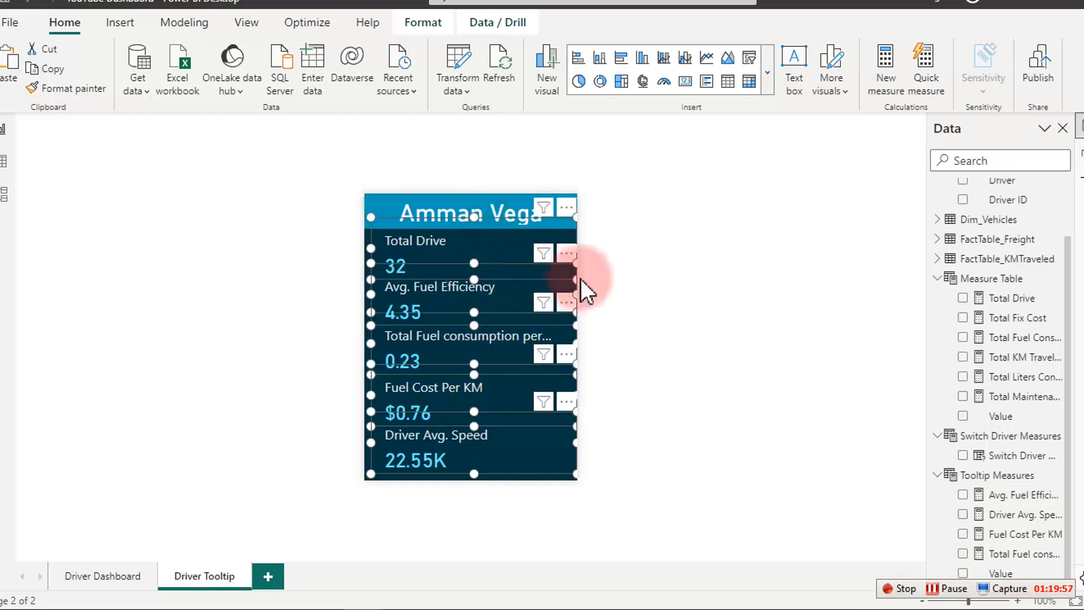
click(1081, 152)
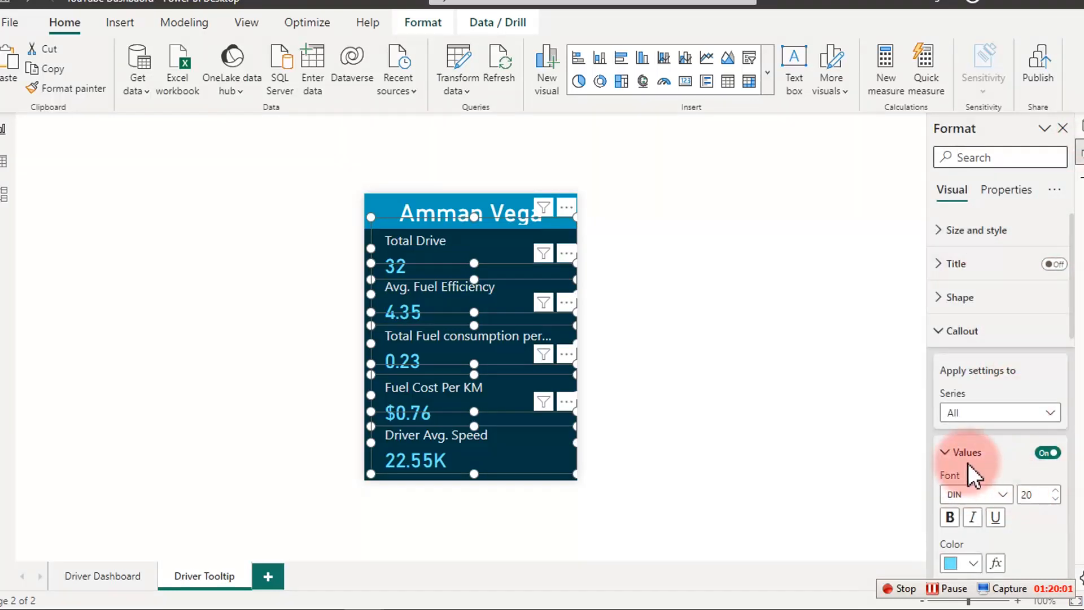
scroll(988, 514, down, 3)
scroll(991, 510, down, 3)
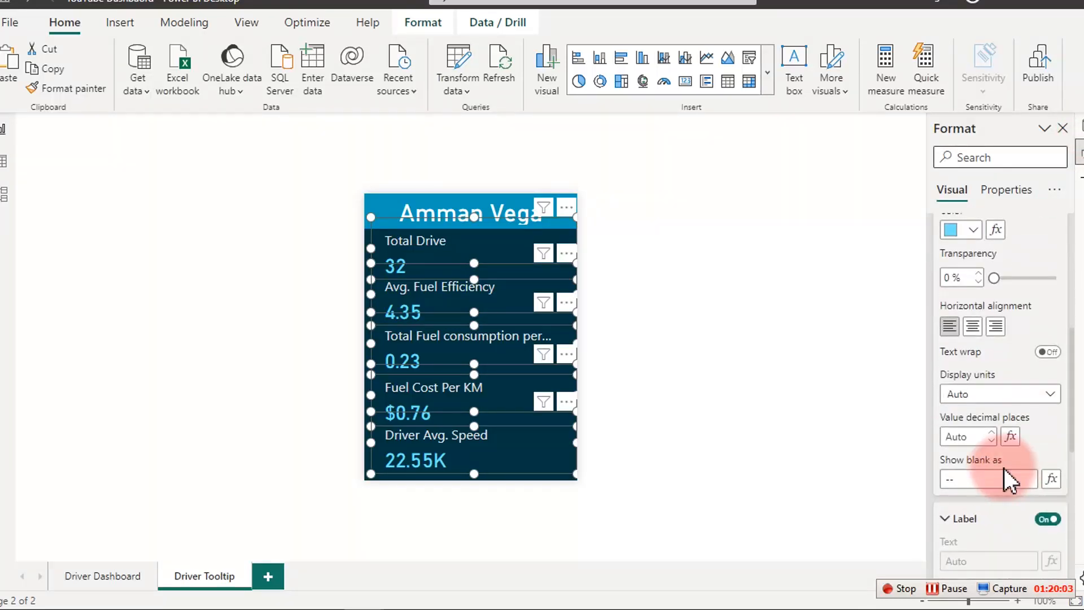
scroll(1017, 464, down, 3)
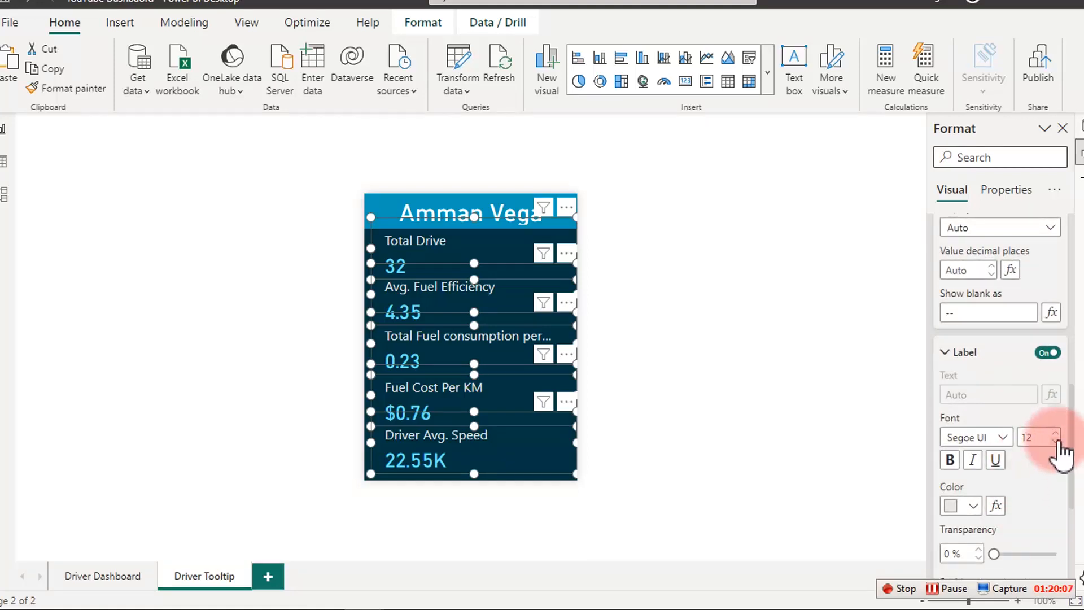
click(1056, 441)
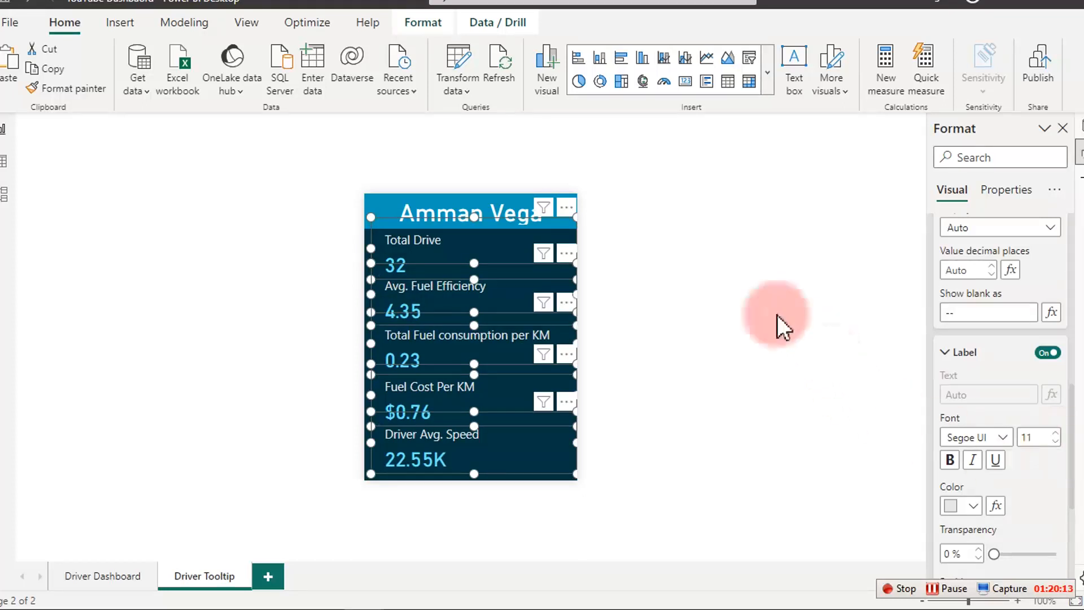
click(676, 282)
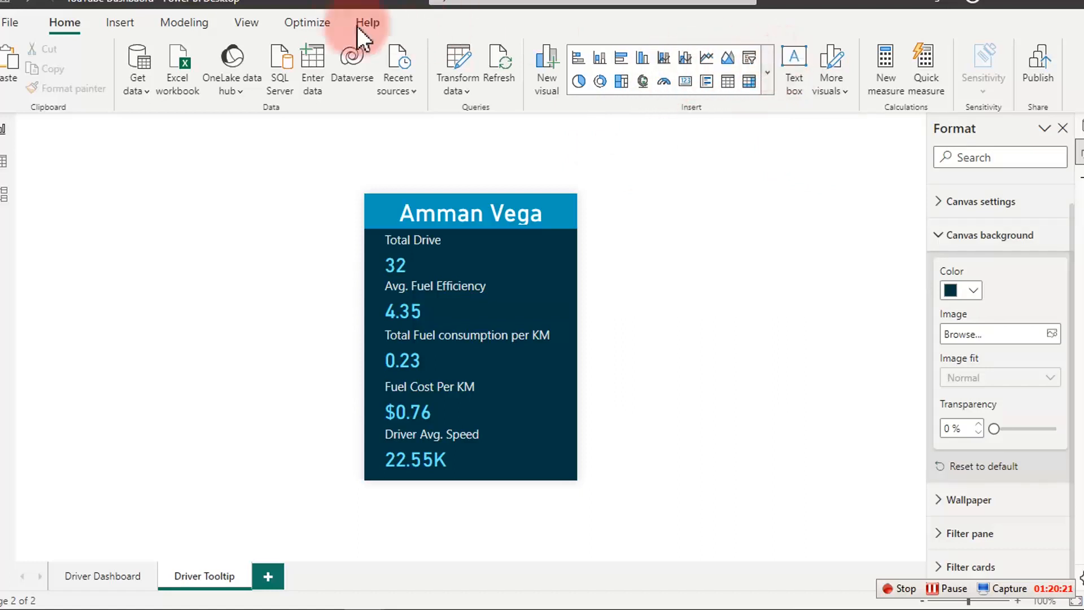
Insert a rectangle and shape it into a thin full-width strip along the bottom edge of the tooltip page.
click(121, 22)
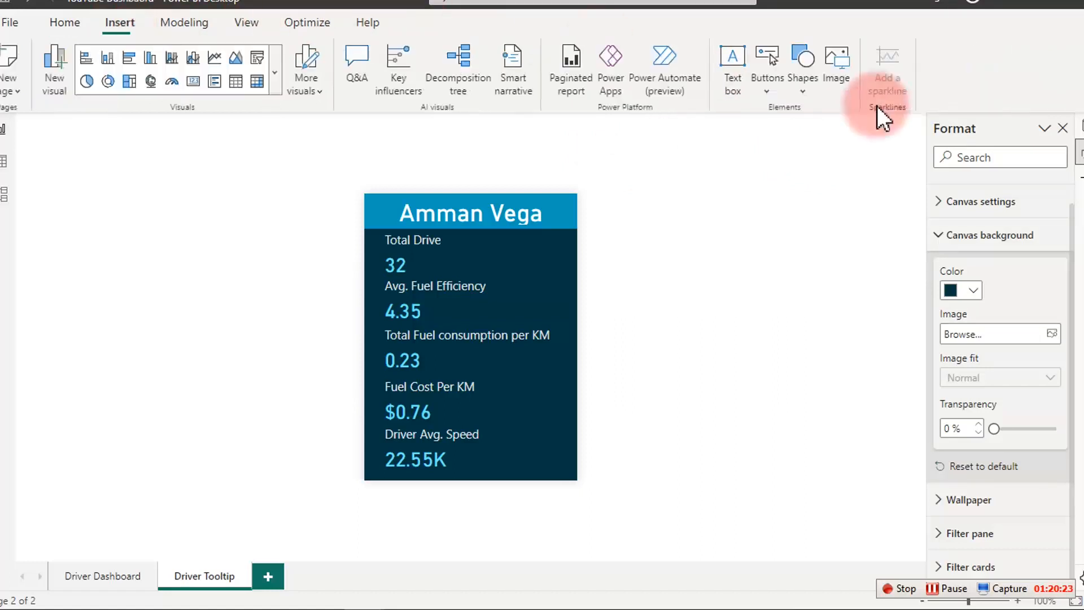
click(801, 88)
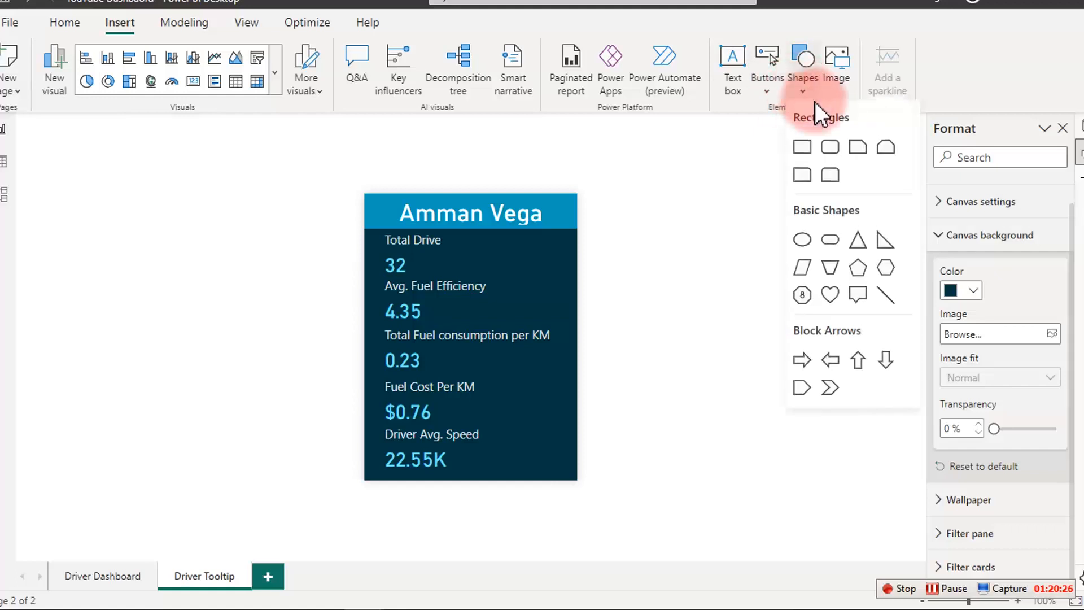
click(802, 147)
drag(445, 232, 377, 425)
drag(543, 466, 577, 466)
click(497, 453)
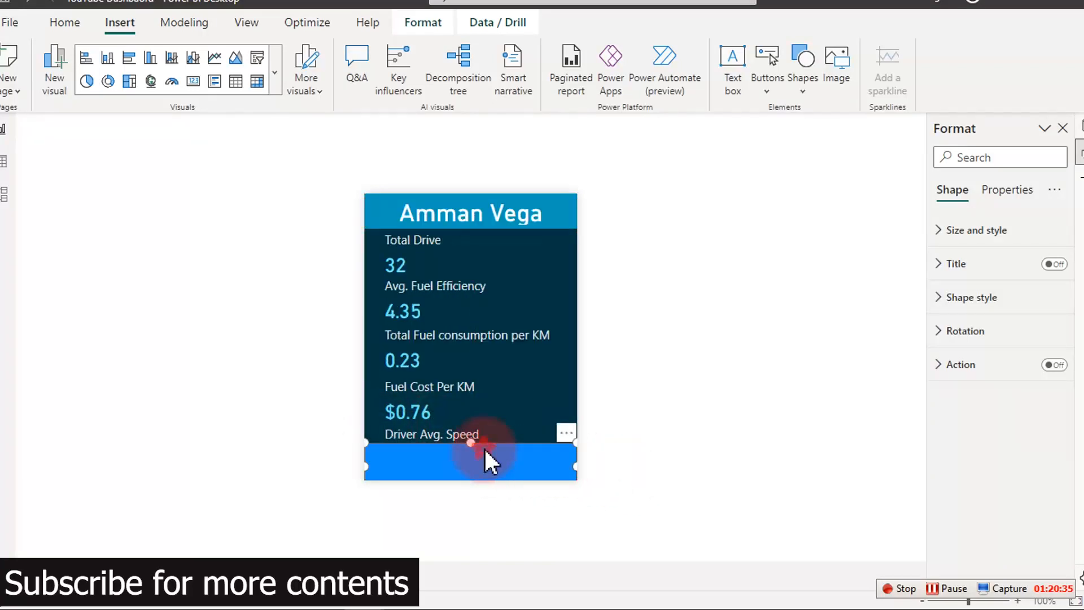
drag(471, 443, 483, 473)
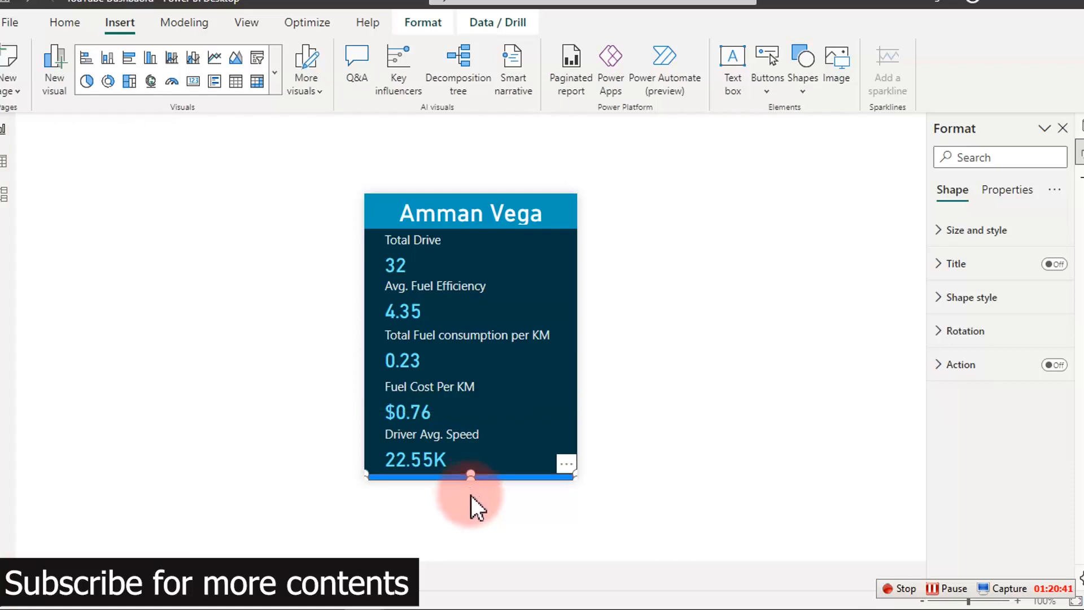
Turn off the bottom strip's border and set its fill to the red theme colour.
click(967, 299)
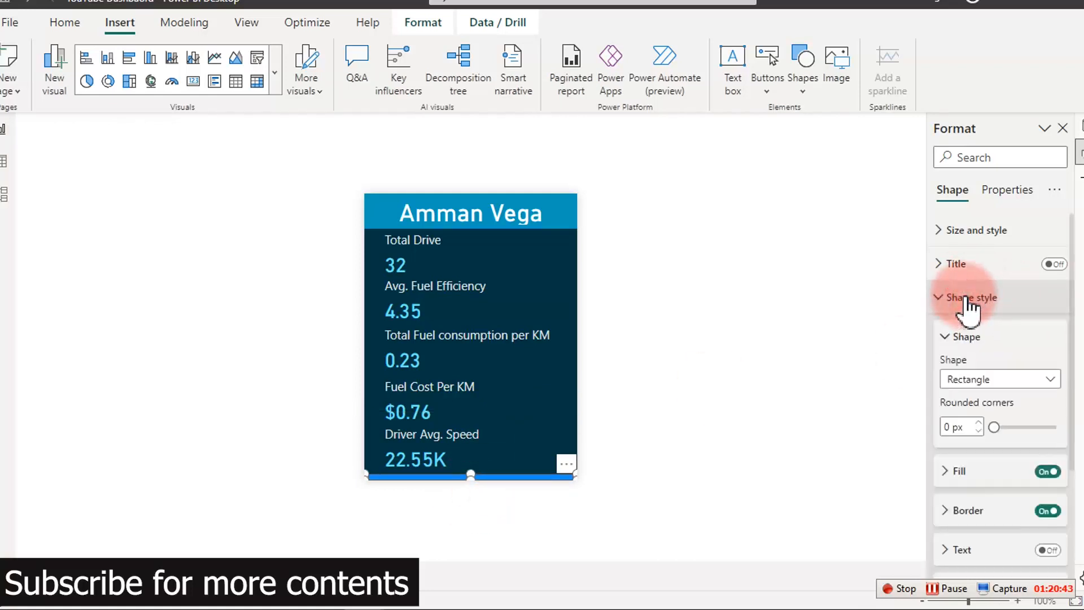
scroll(994, 430, down, 2)
click(1048, 400)
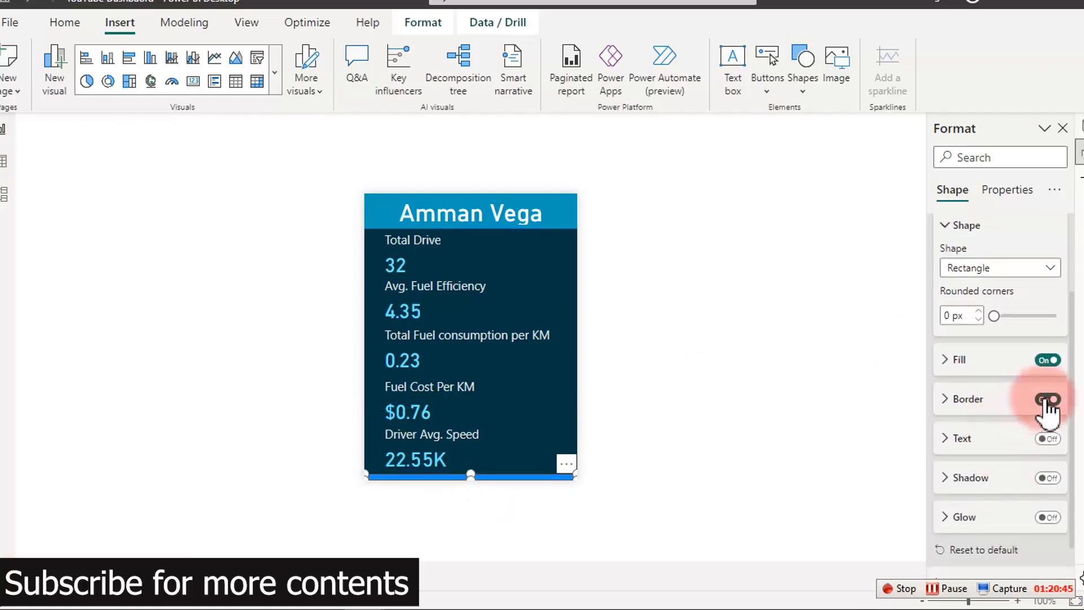
click(967, 364)
click(973, 401)
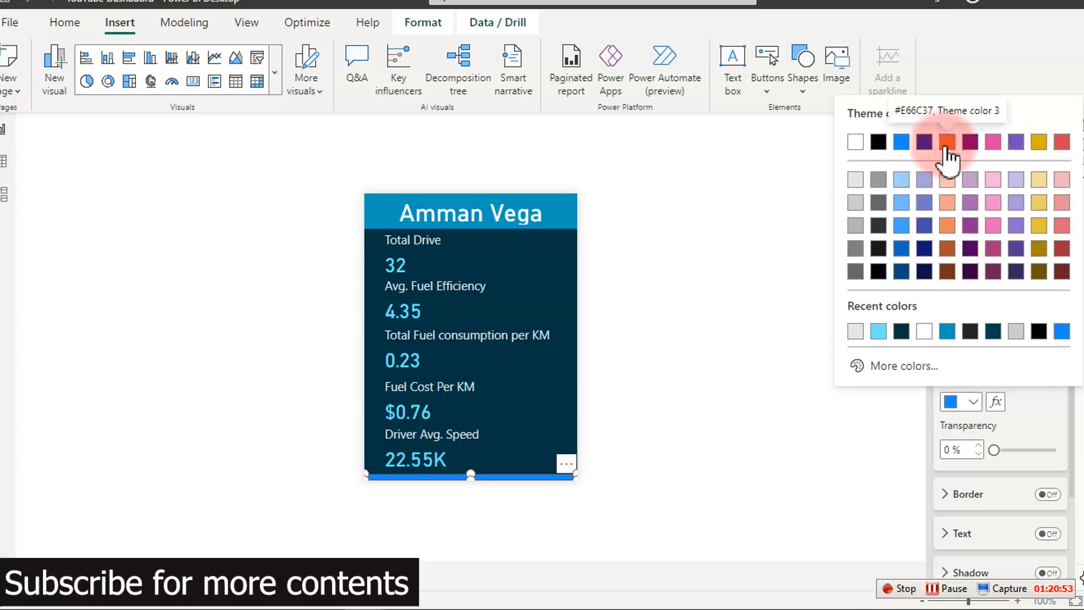
click(948, 143)
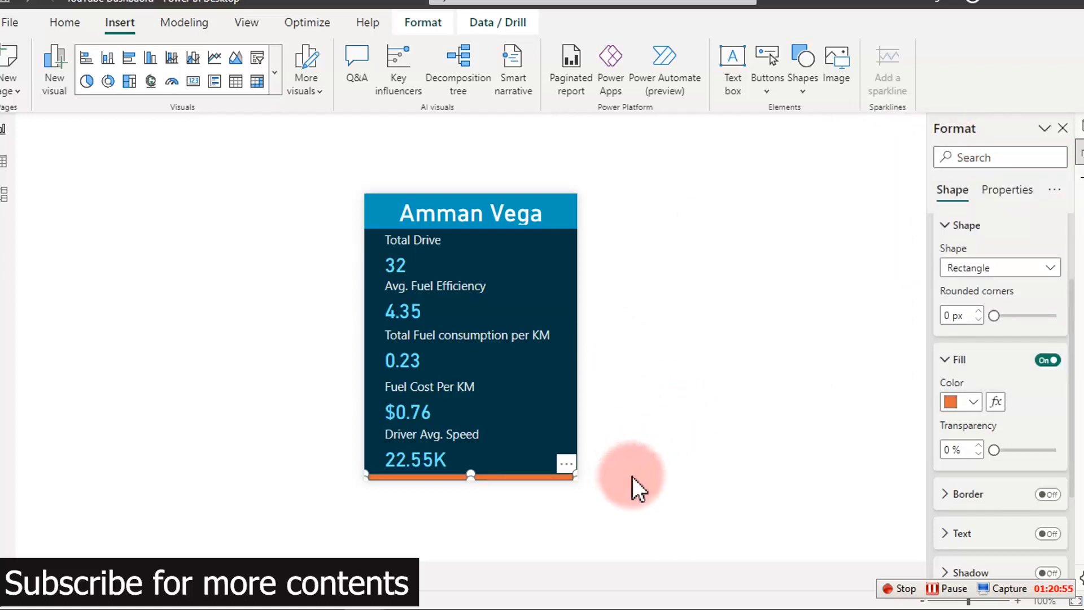
click(972, 402)
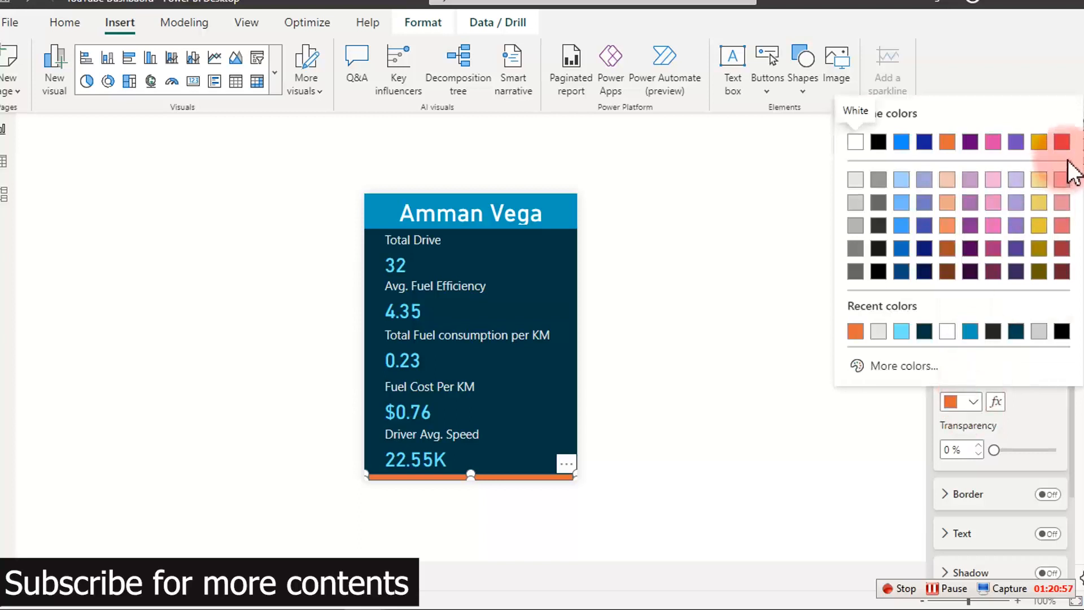
click(1062, 142)
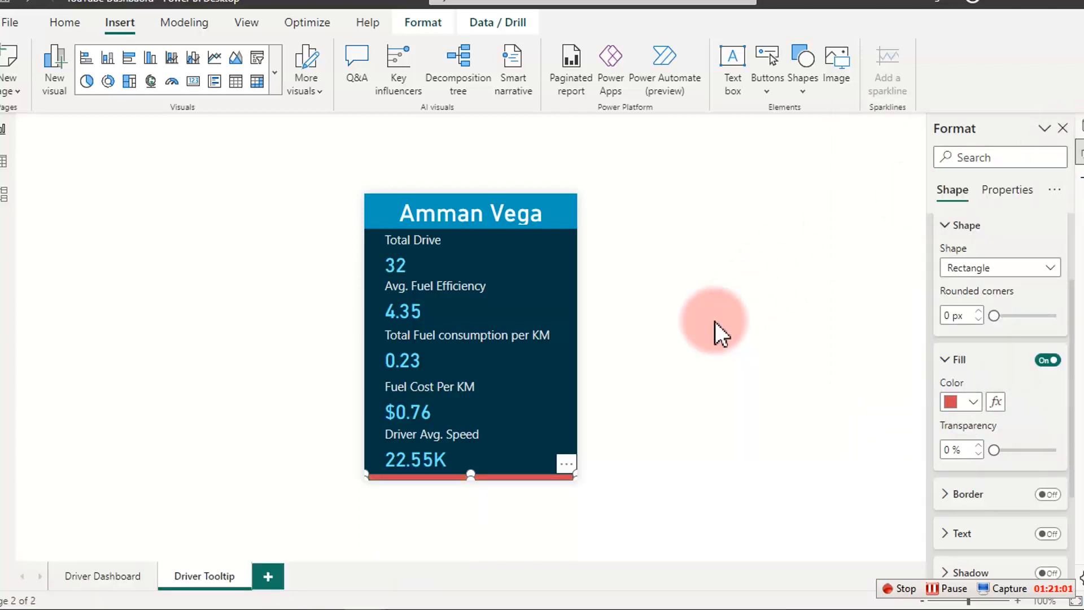
Insert a rectangle and shape it into a narrow vertical bar beside the Total Drive card.
click(800, 87)
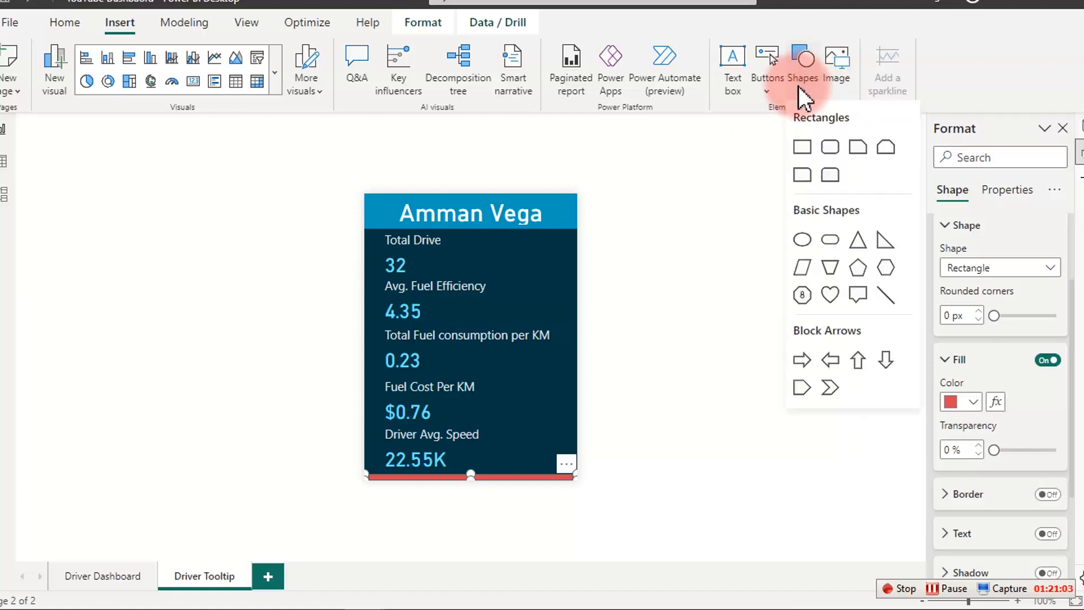
click(807, 150)
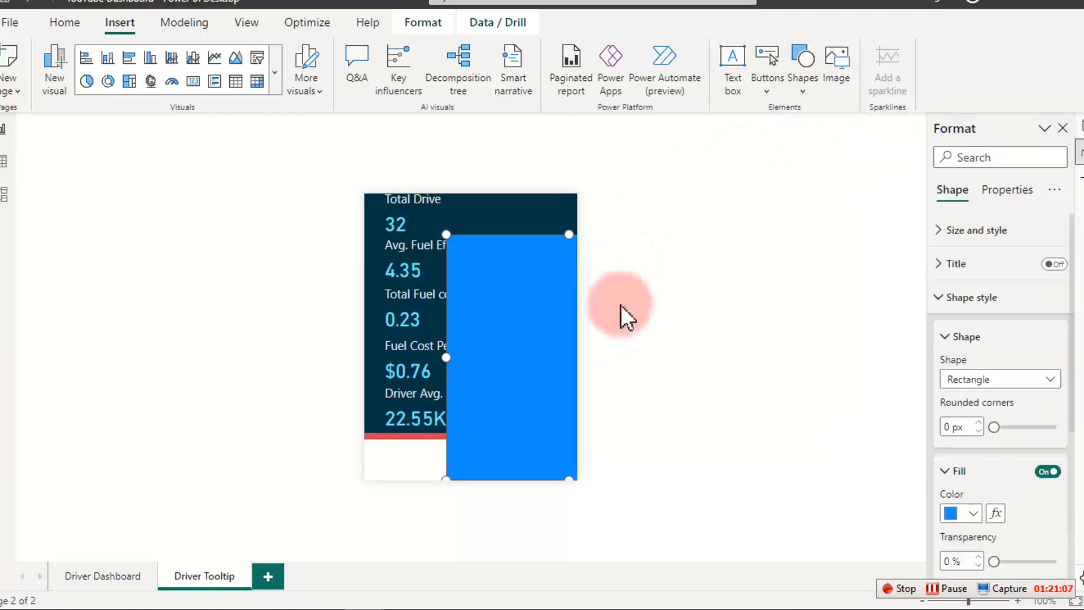
drag(447, 233, 414, 263)
drag(537, 288, 383, 285)
drag(376, 342, 378, 257)
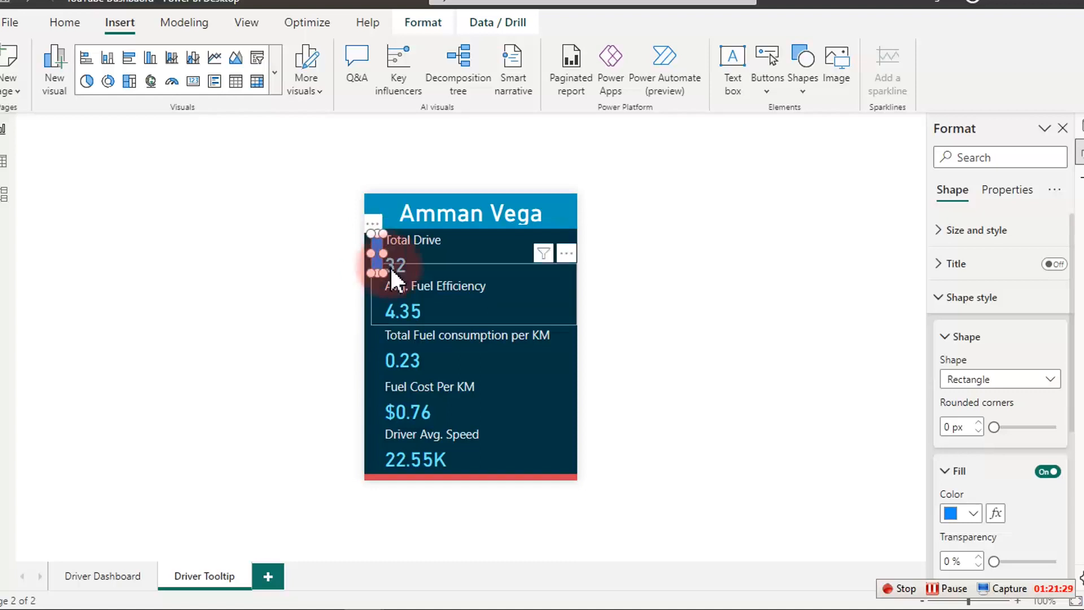
Fill the vertical bar with the recent light blue colour and turn off its border.
click(971, 514)
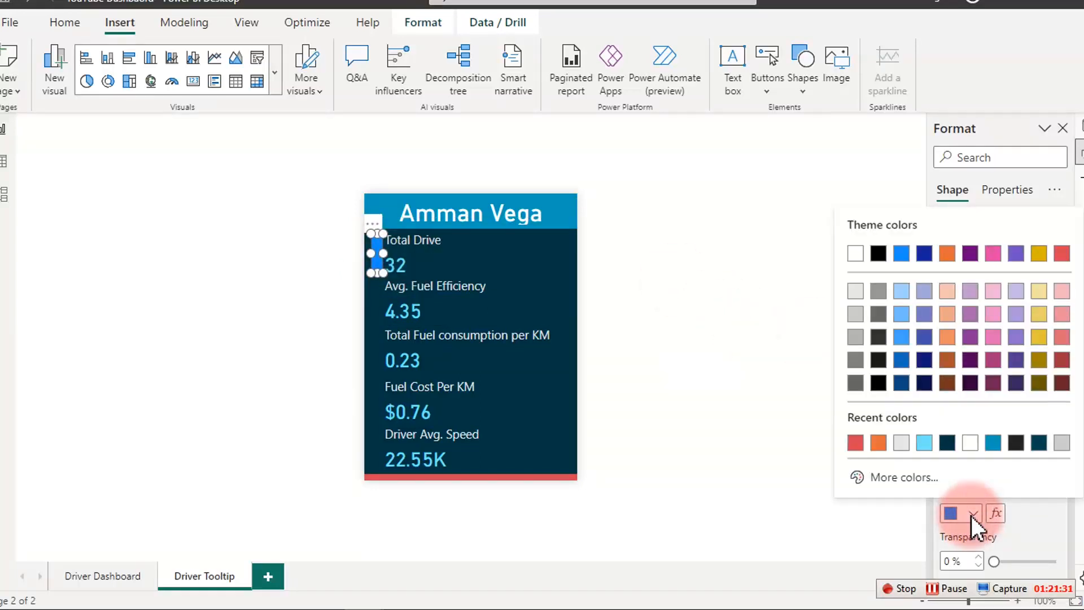
click(924, 443)
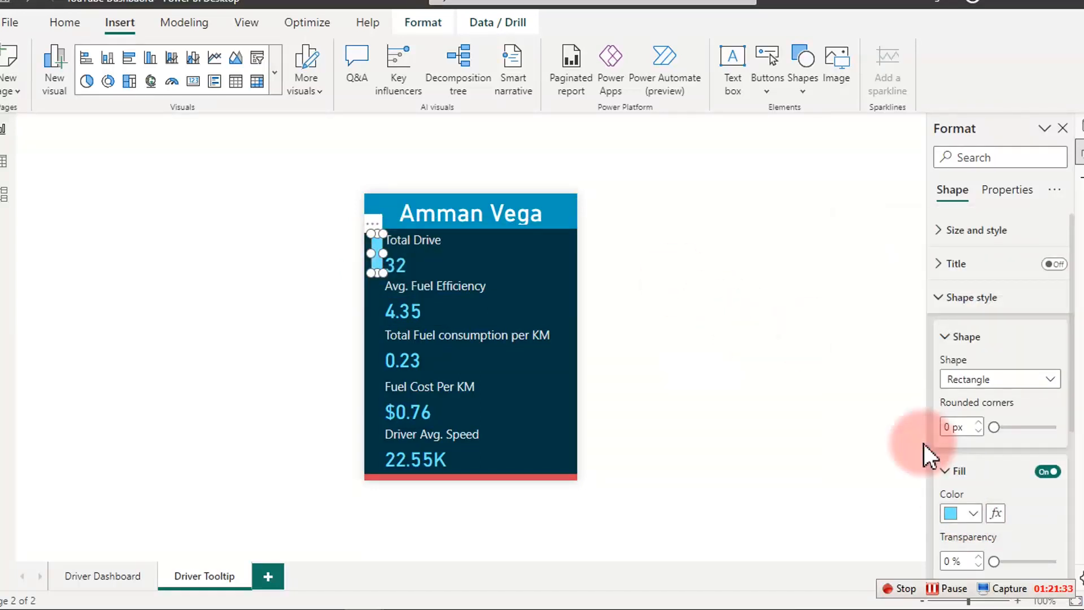
scroll(974, 528, down, 3)
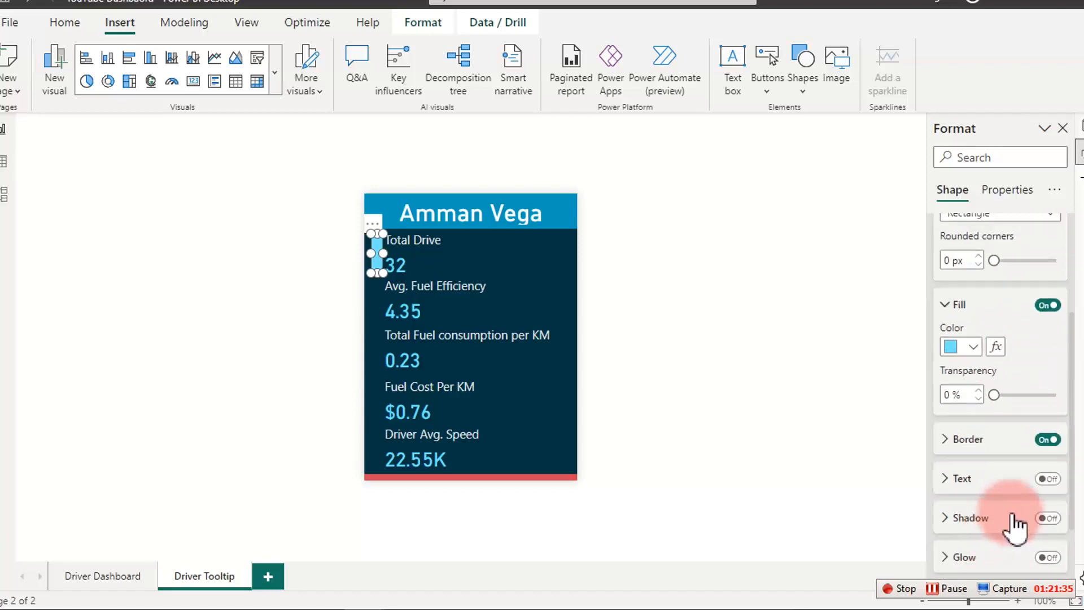
click(1049, 440)
click(1049, 441)
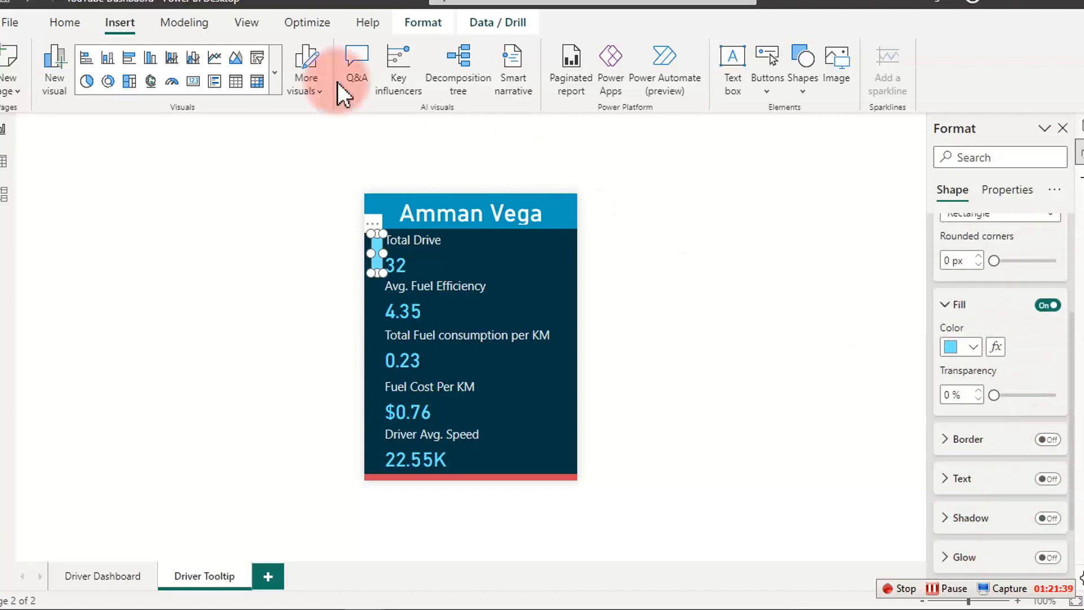
Duplicate the light blue bar and place the copy beside the Avg. Fuel Efficiency card.
click(45, 25)
click(49, 70)
click(3, 75)
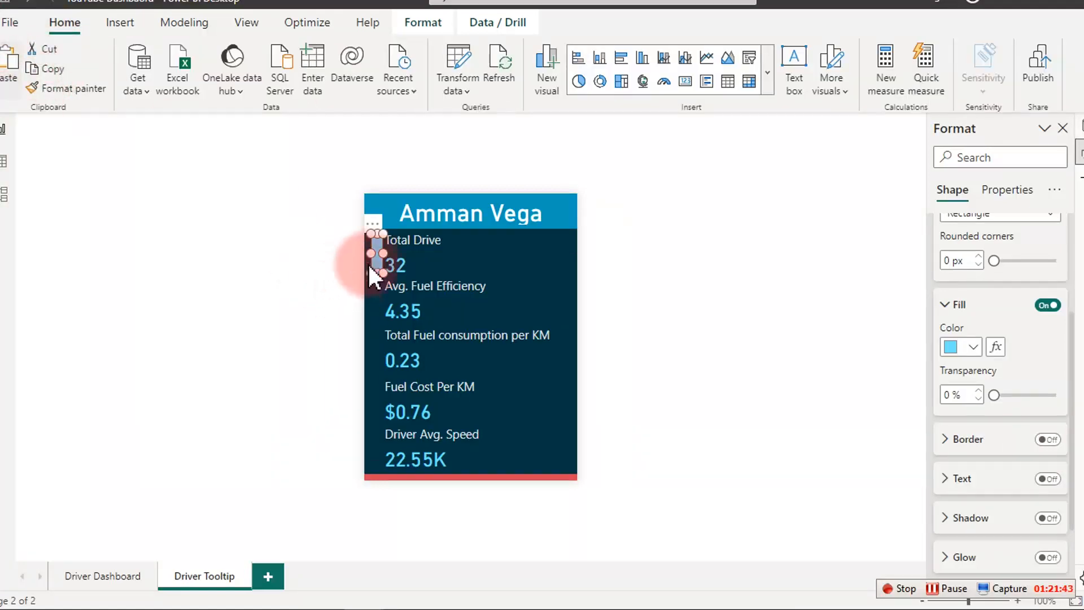
click(378, 236)
drag(385, 237, 374, 274)
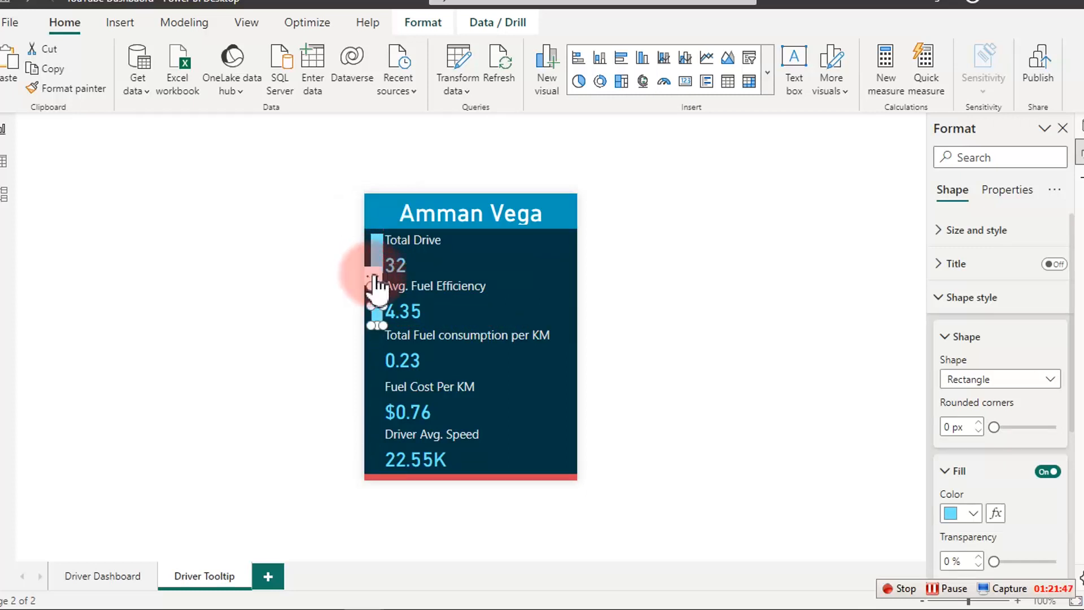
click(679, 286)
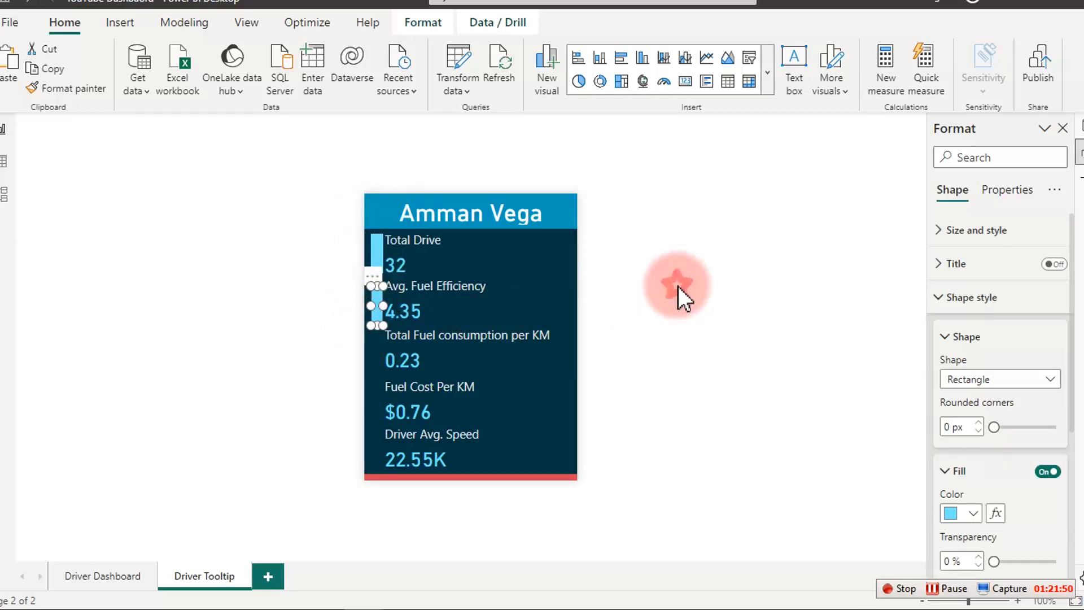
Nudge the copied bar slightly upward to line it up with the Avg. Fuel Efficiency card's text.
click(376, 307)
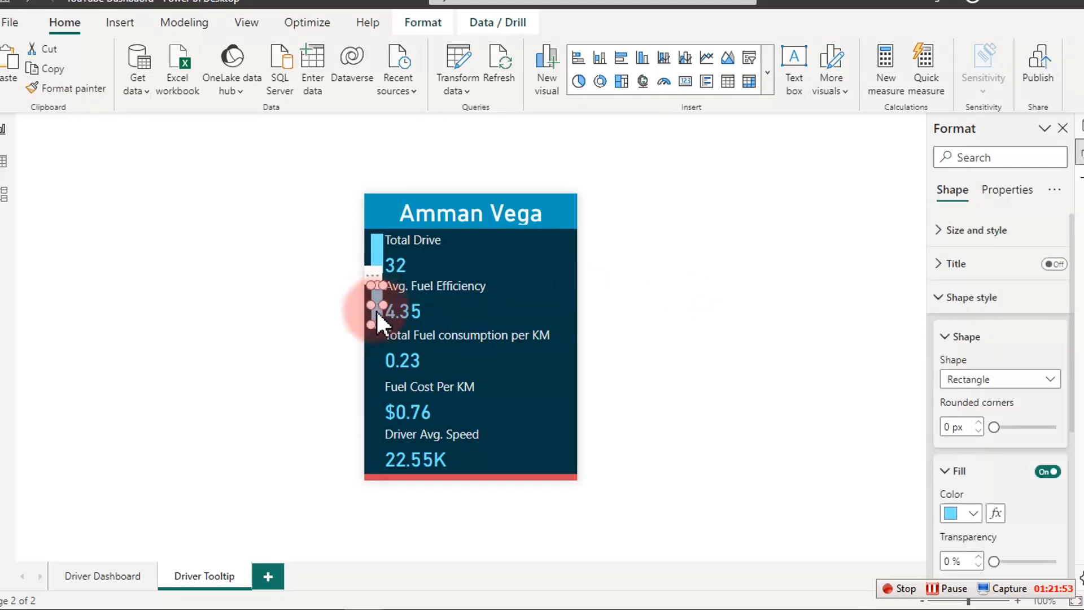
key(Up)
key(Up)
key(Up)
key(Up)
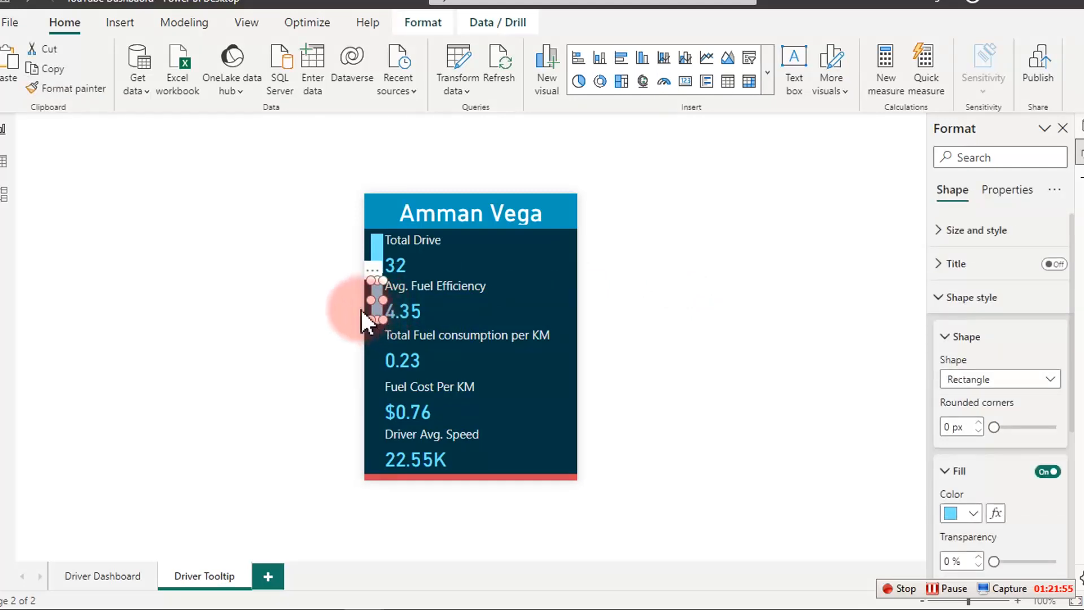
click(715, 340)
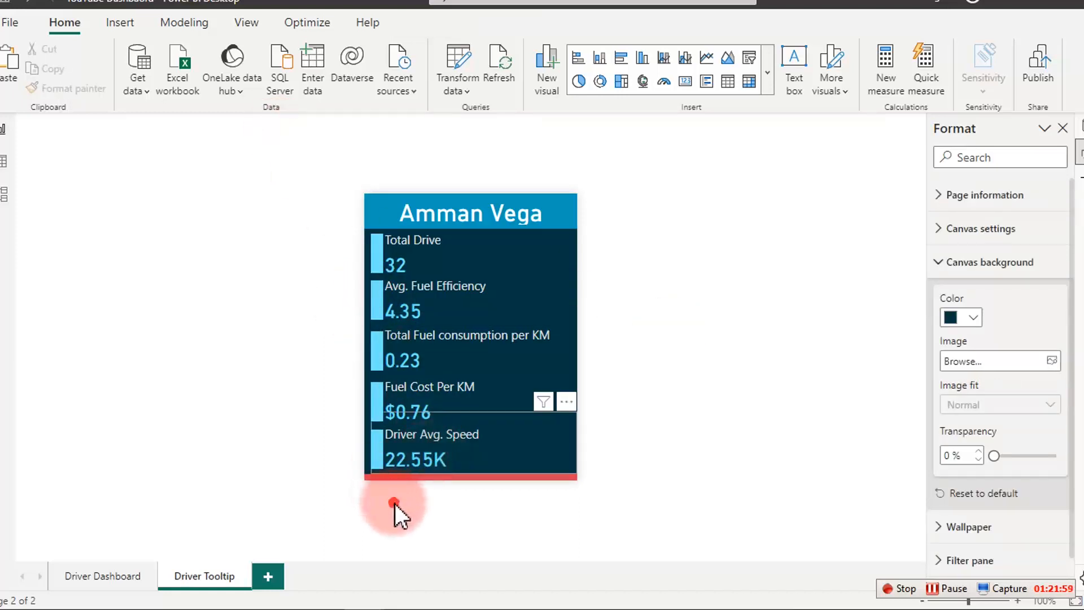
Undo the last change, select the measure cards, and pull the left edges of Total Drive and Avg. Fuel Efficiency inward, away from their bars.
key(ctrl+z)
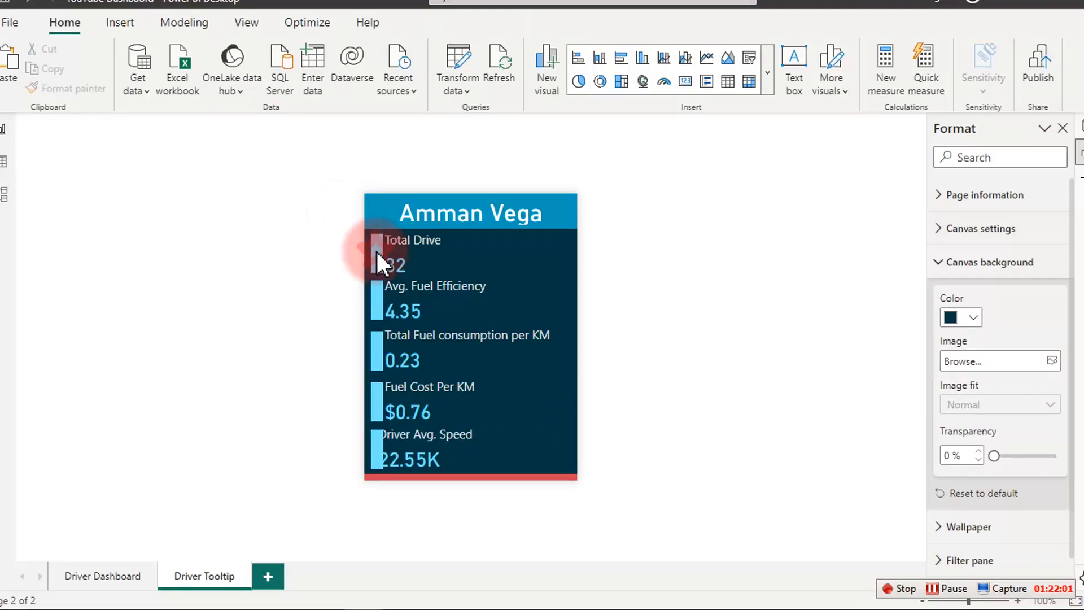
click(376, 251)
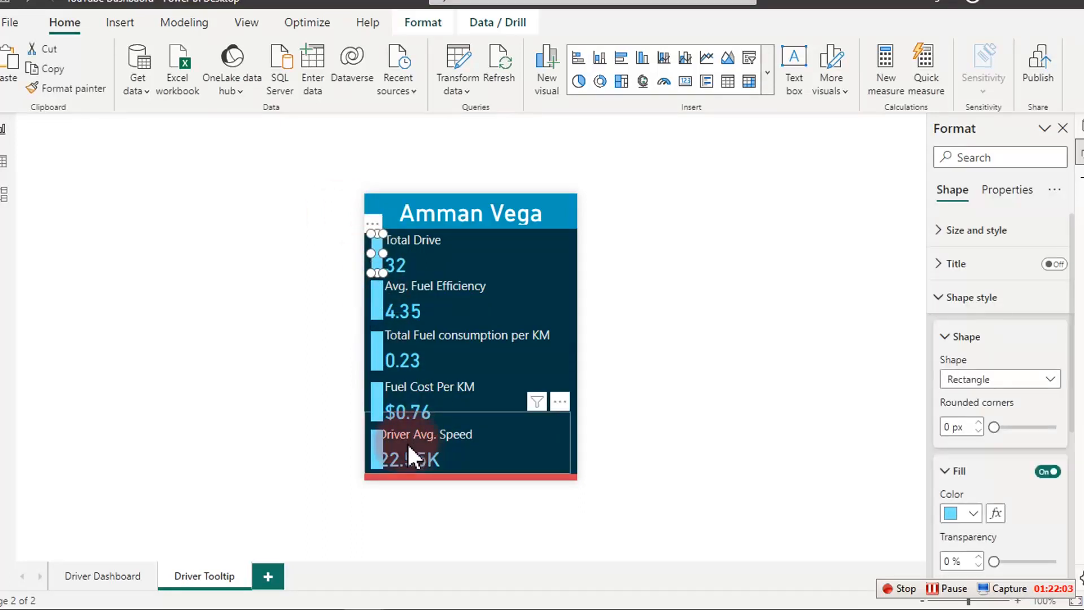
click(426, 456)
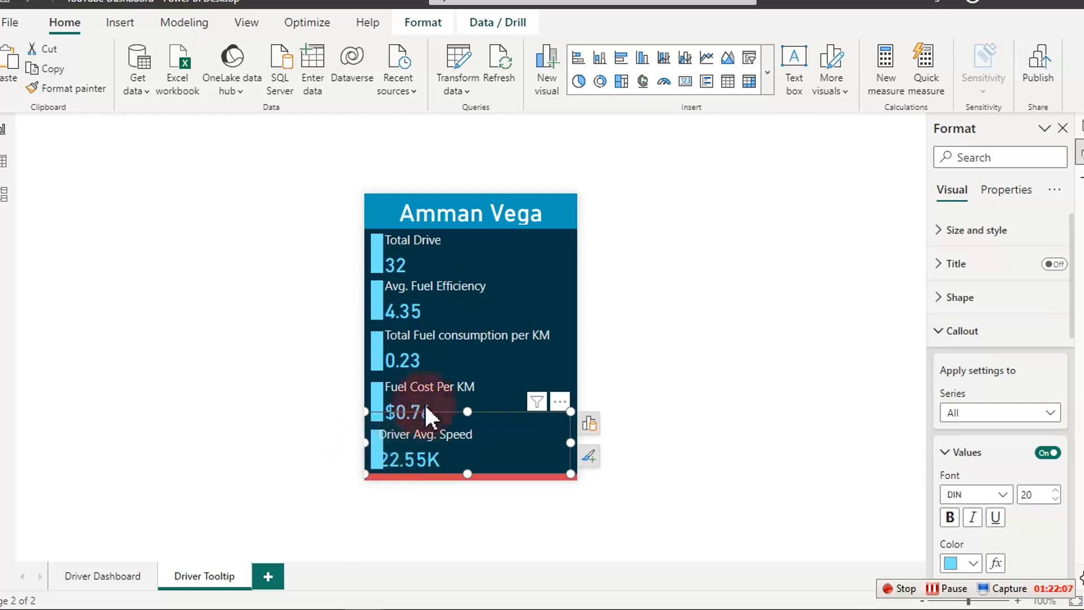
ctrl+click(424, 361)
ctrl+click(424, 311)
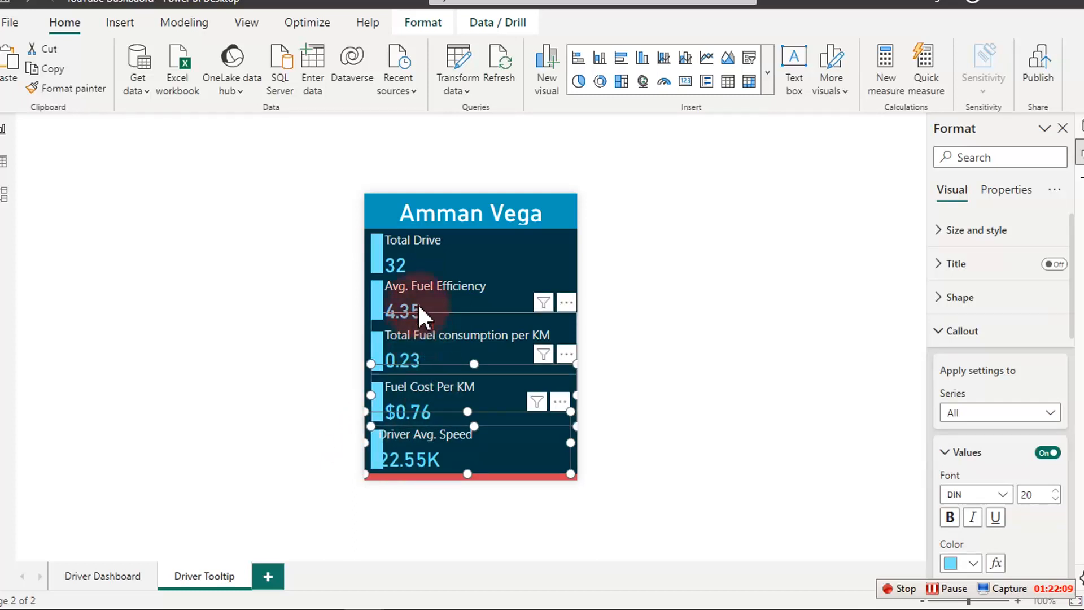
ctrl+click(418, 261)
ctrl+click(423, 261)
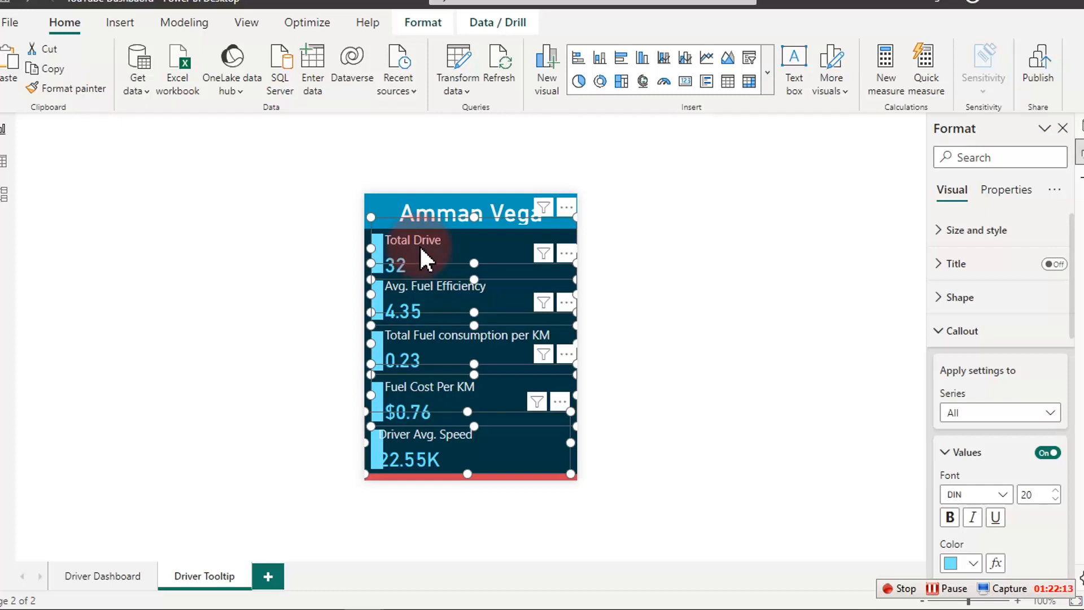
drag(374, 289, 374, 299)
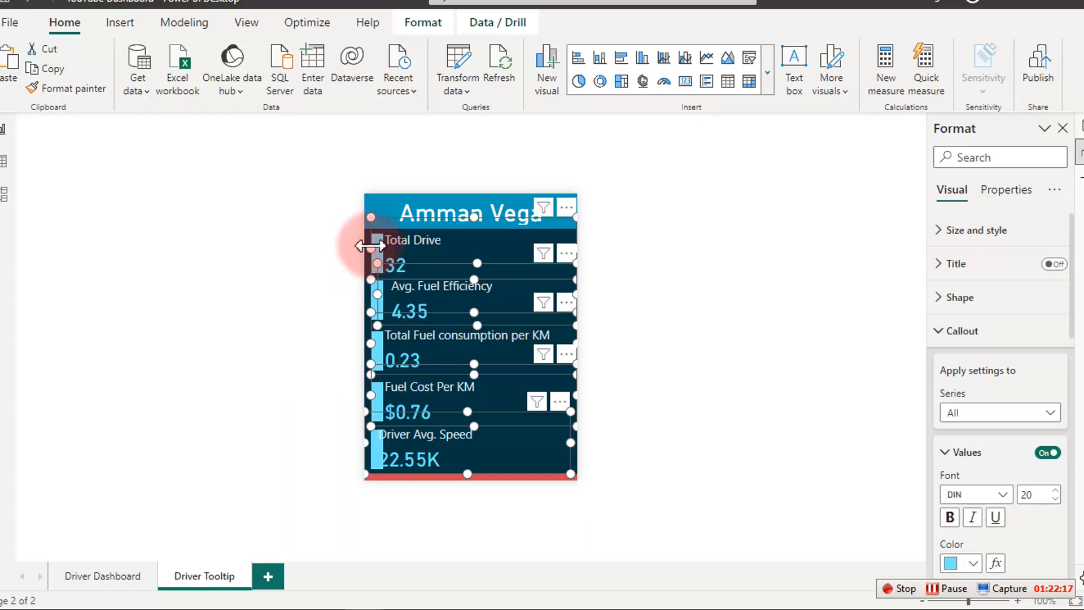
drag(364, 243, 380, 255)
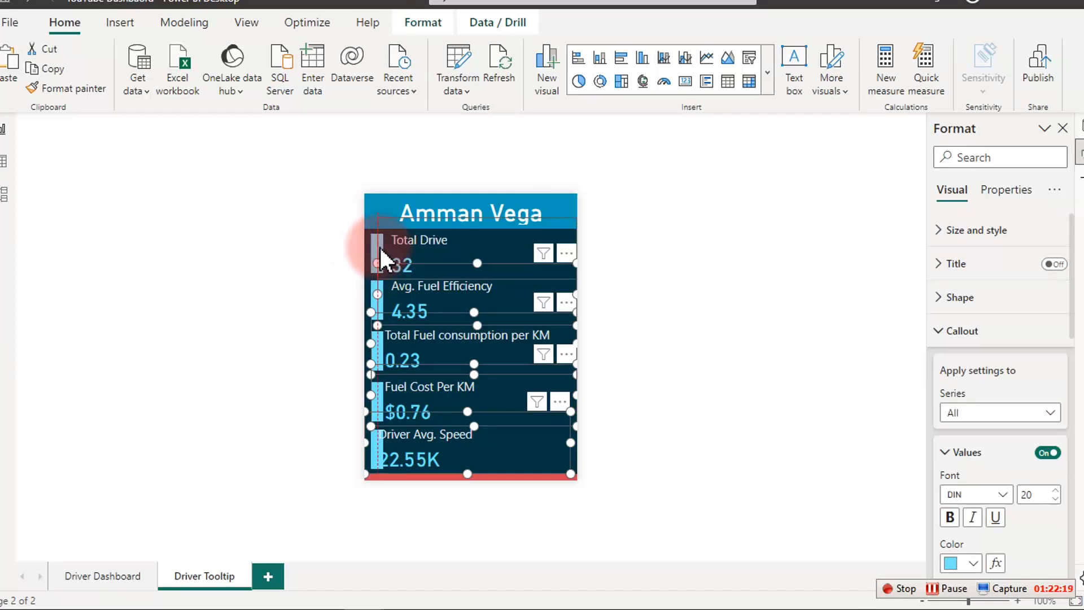
Pull the left edges of the Total Fuel consumption per KM and Fuel Cost Per KM cards inward to align with the cards above.
click(370, 345)
click(433, 351)
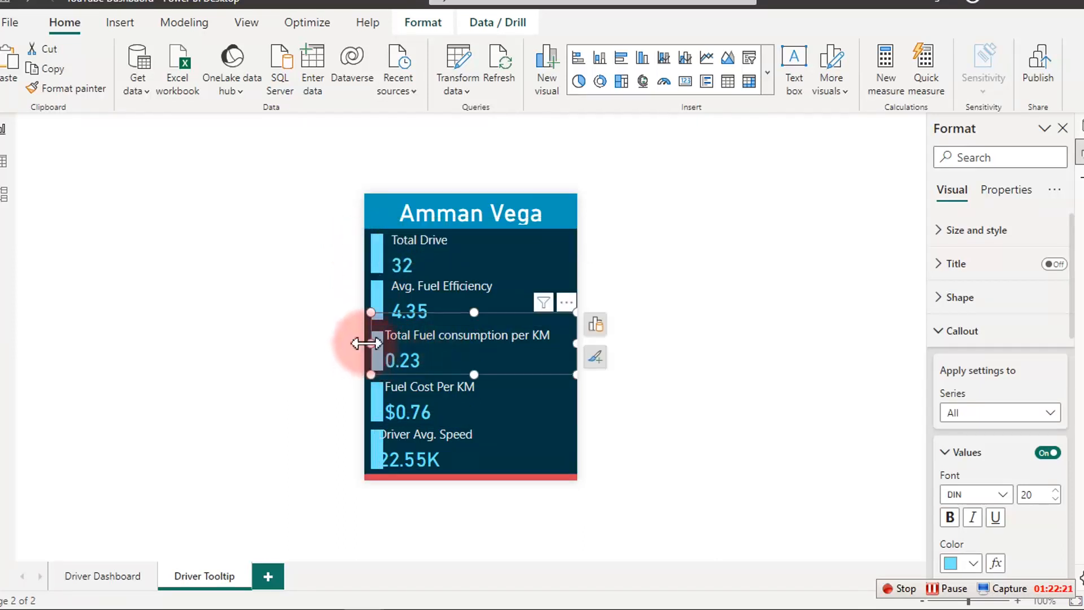
drag(357, 340, 375, 341)
click(390, 388)
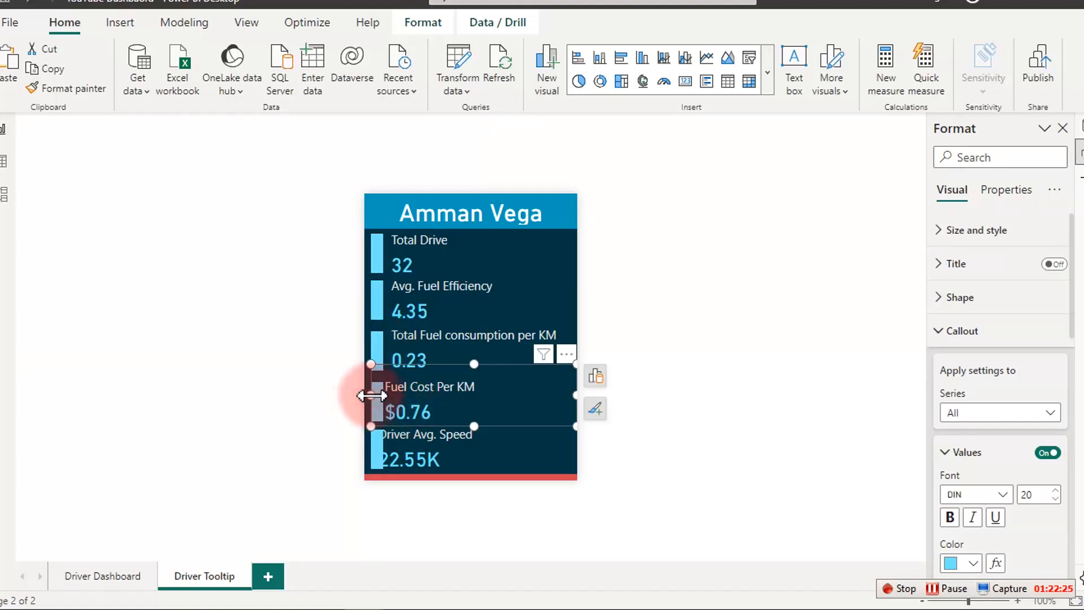
drag(367, 396, 378, 396)
click(378, 394)
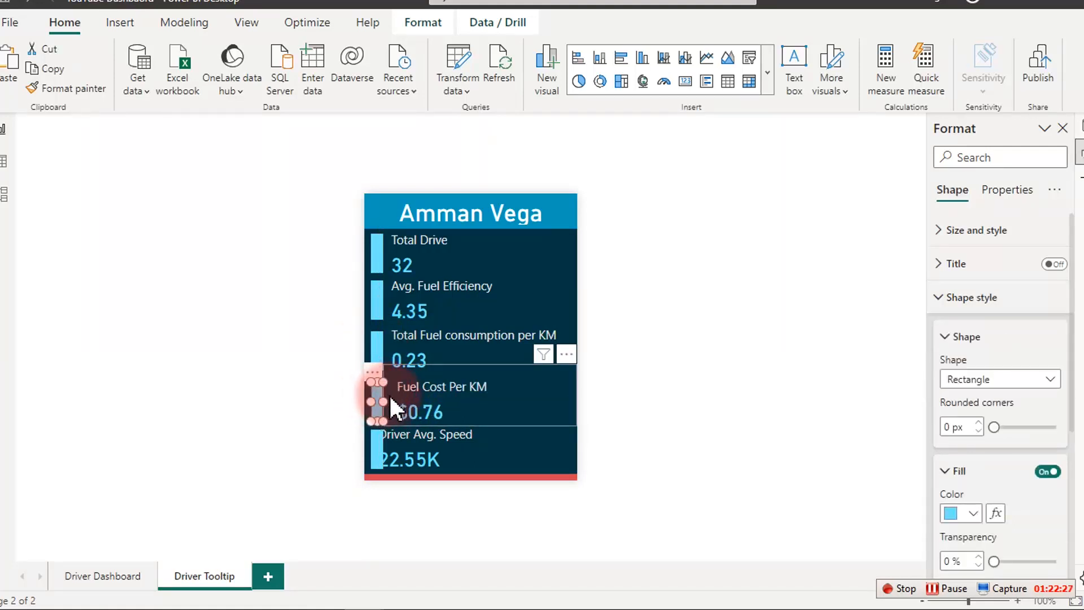
click(396, 396)
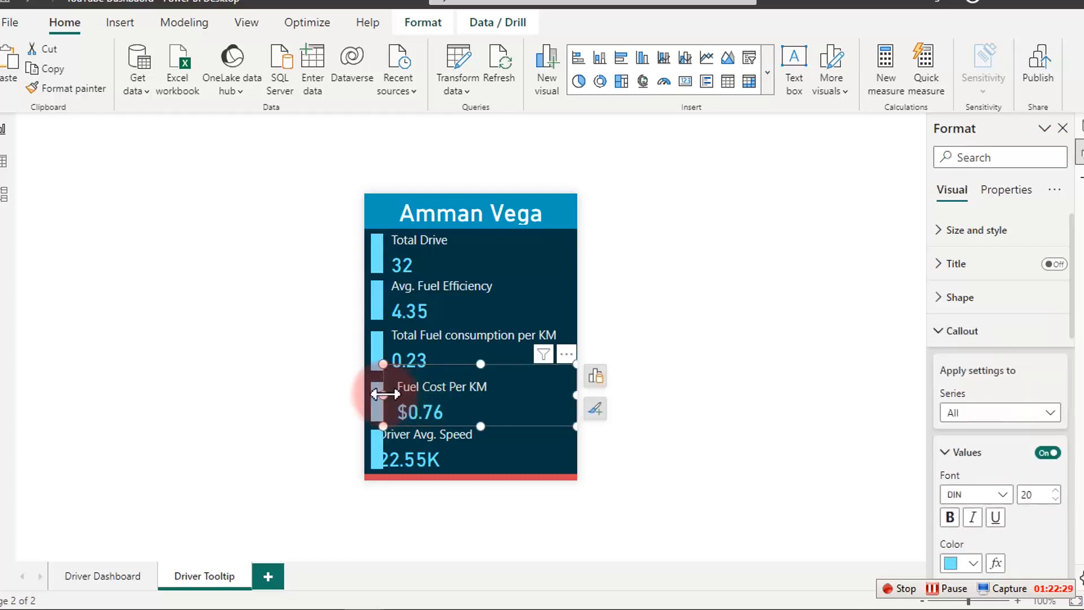
drag(384, 395, 379, 394)
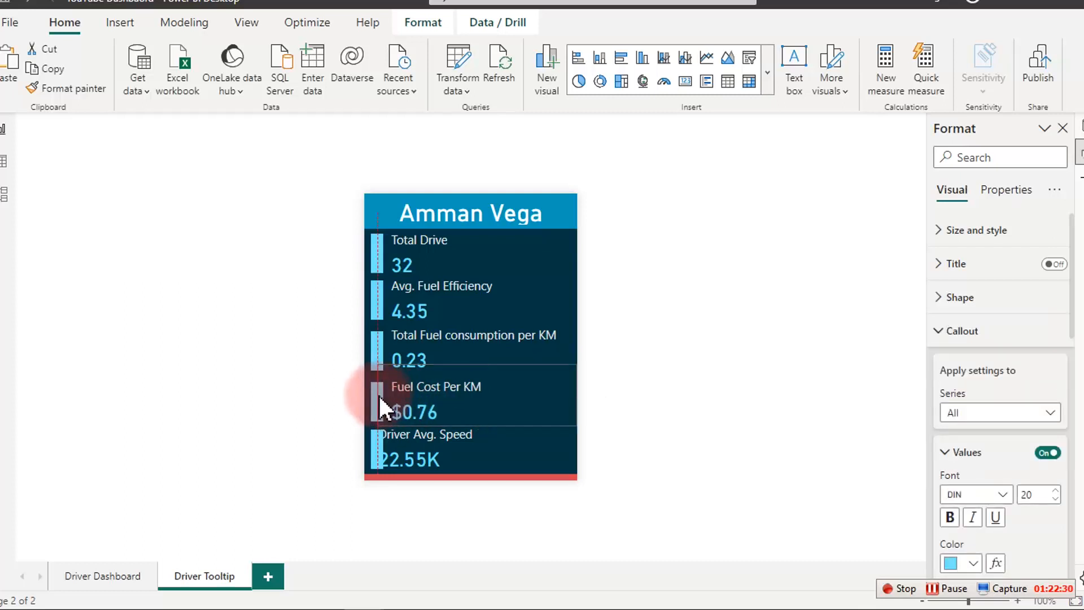
Pull the Driver Avg. Speed card's left edge inward to align its text with the other cards.
click(394, 457)
drag(366, 442, 377, 441)
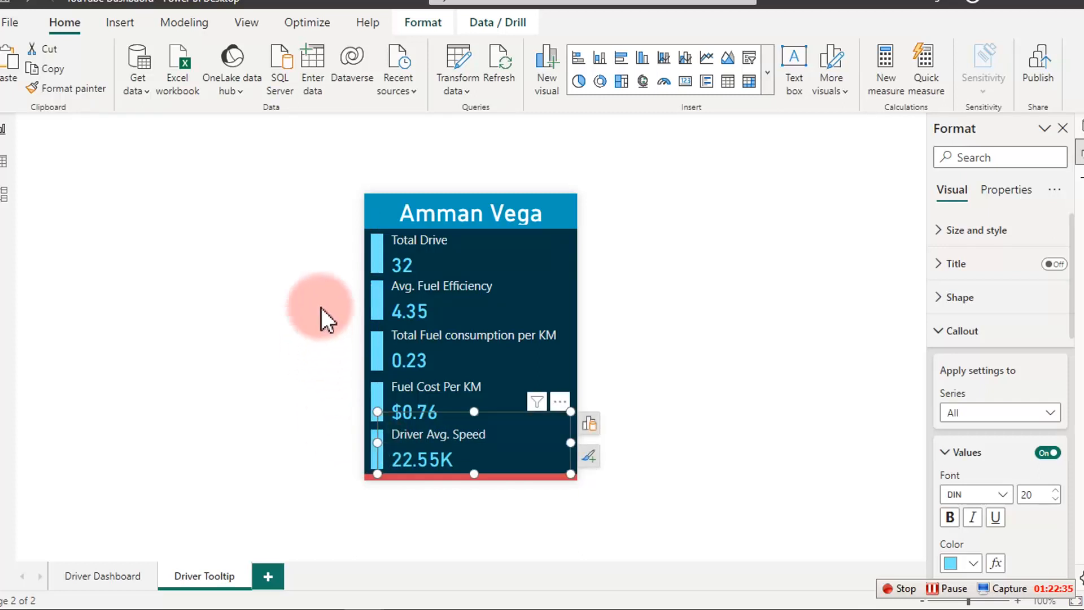
click(286, 304)
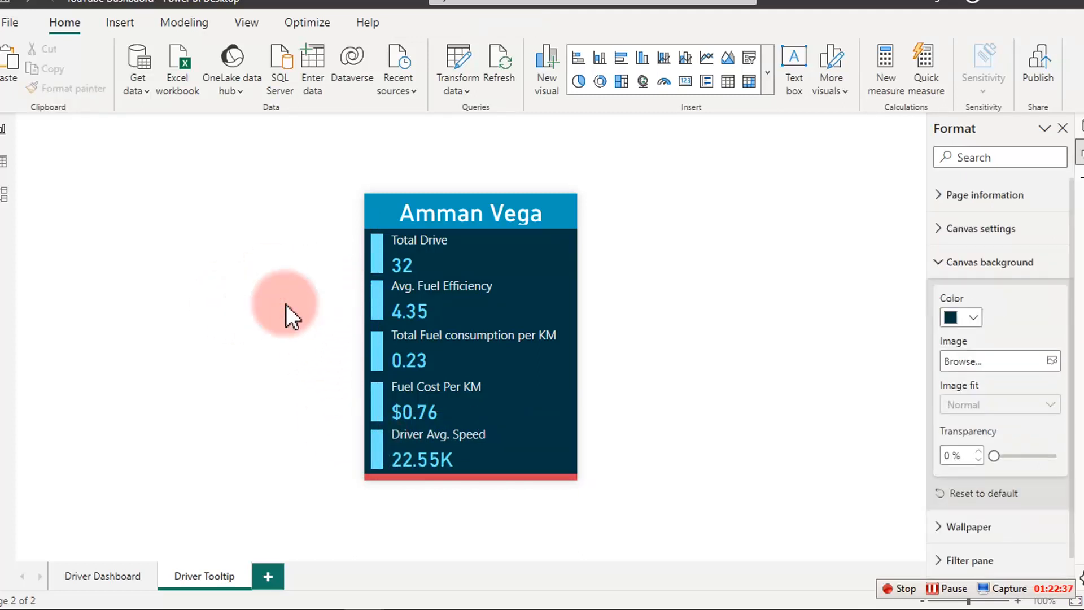
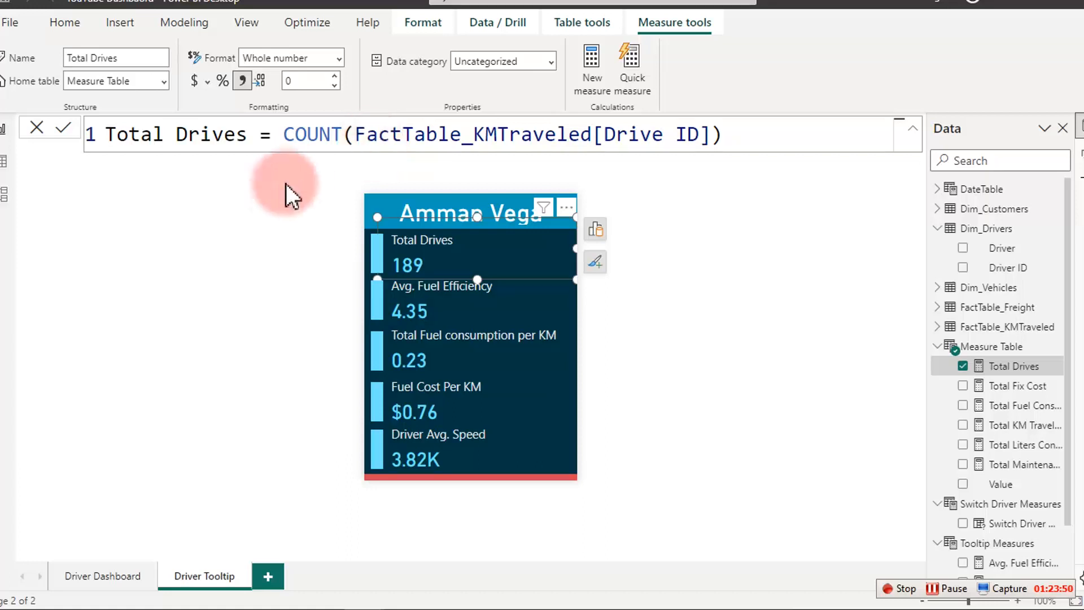
click(456, 261)
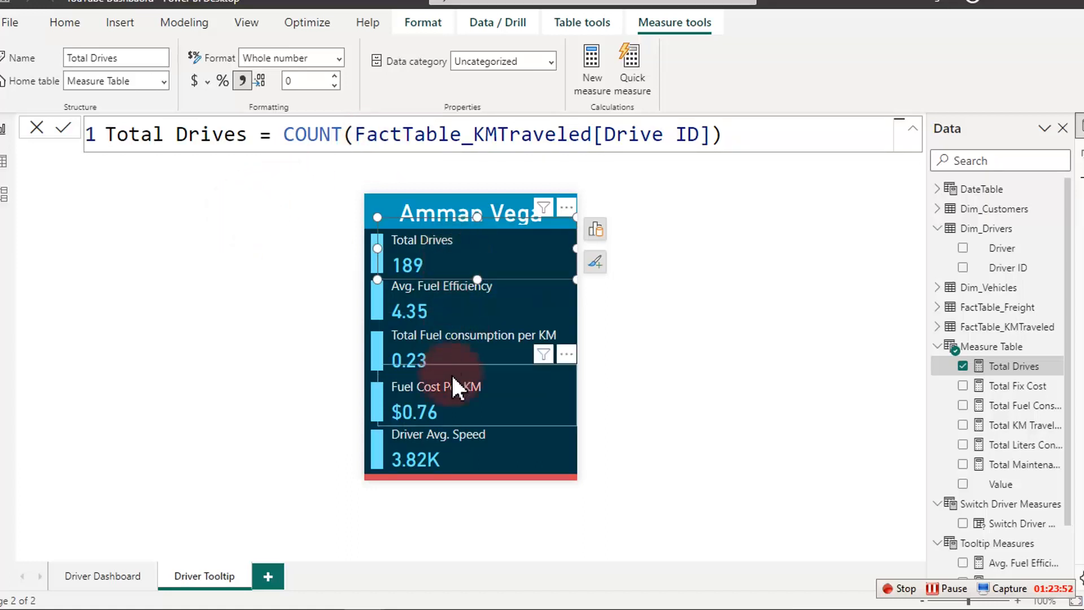
Return to the Driver Dashboard page, select the driver table and turn on its tooltips.
click(723, 365)
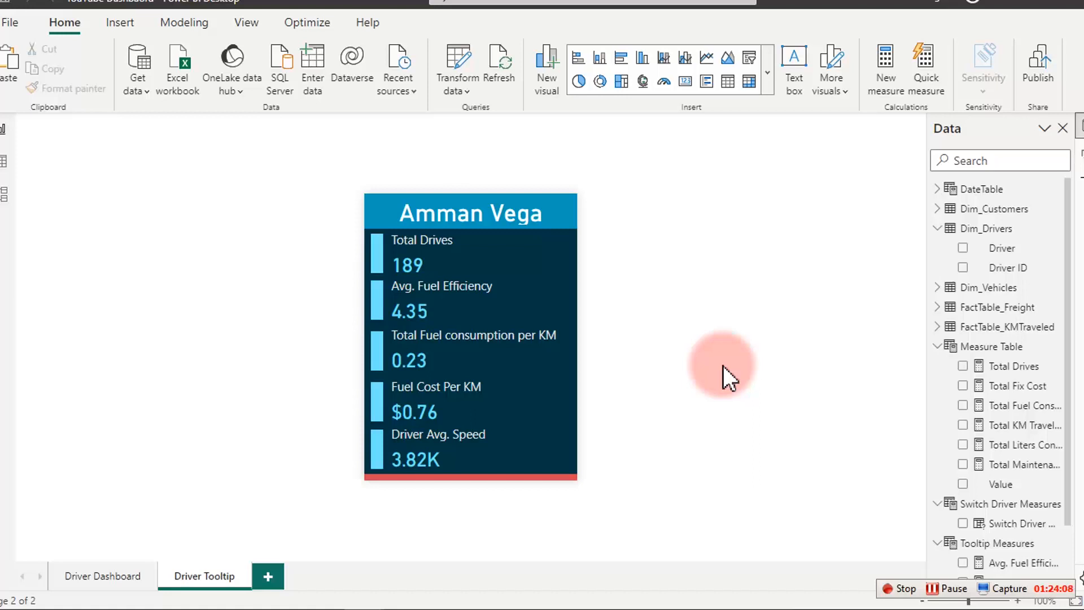
click(97, 576)
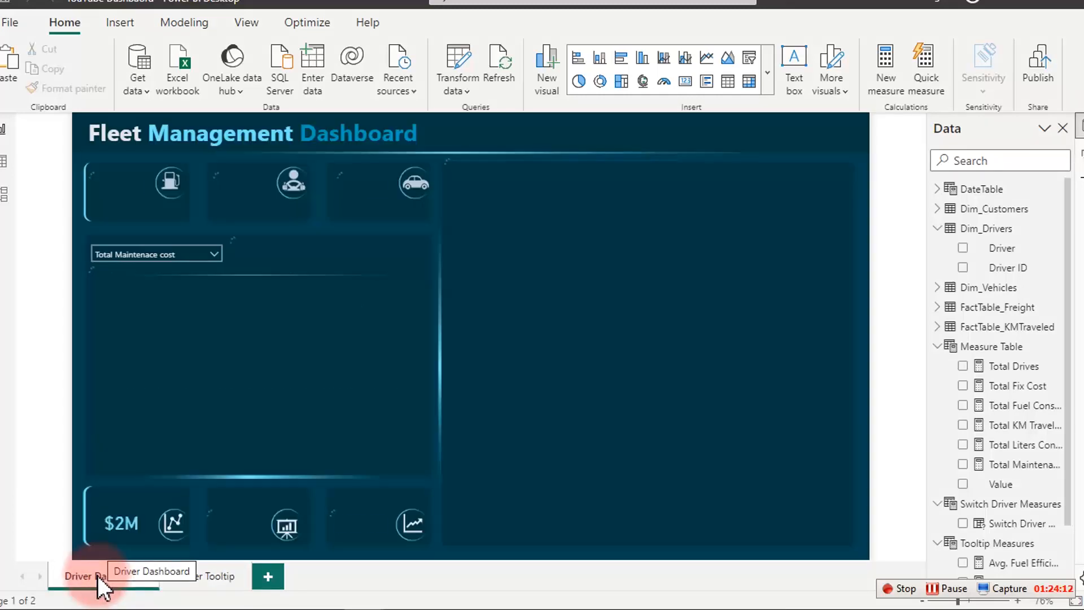
mouse_move(860, 244)
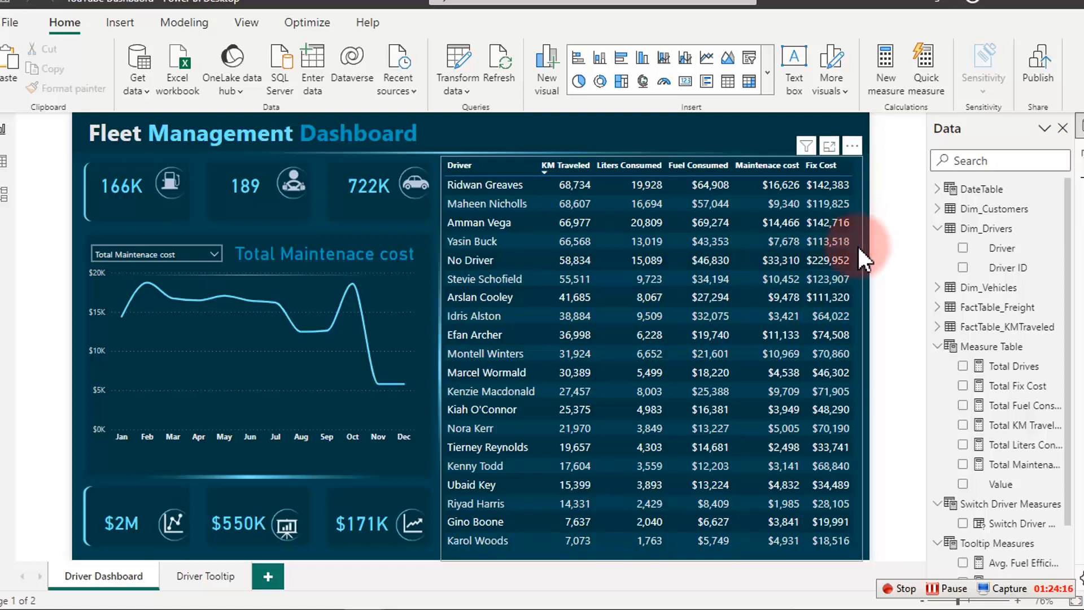
click(859, 246)
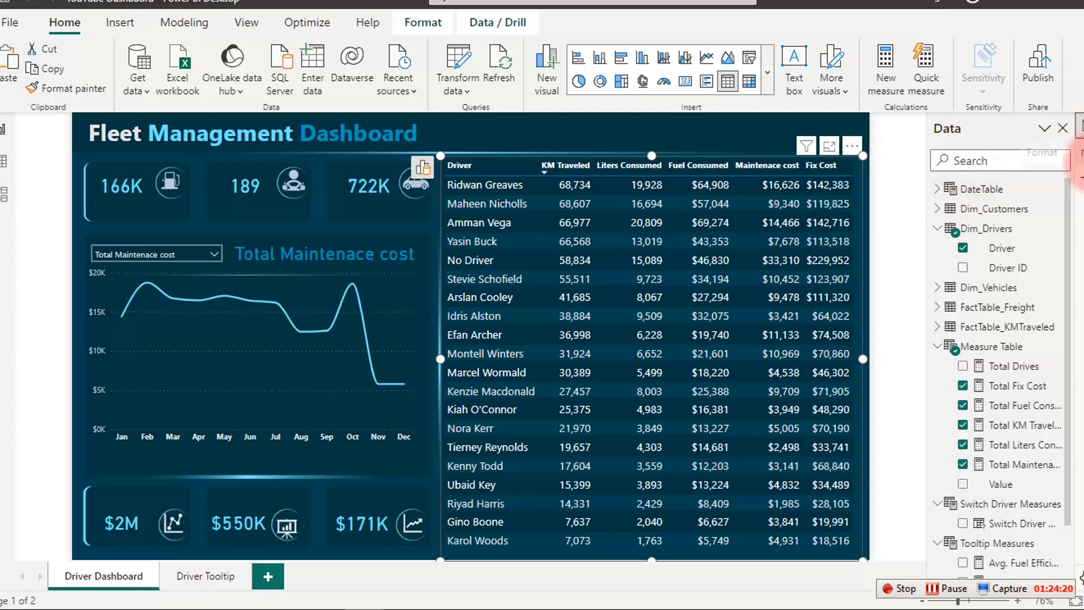
click(1079, 154)
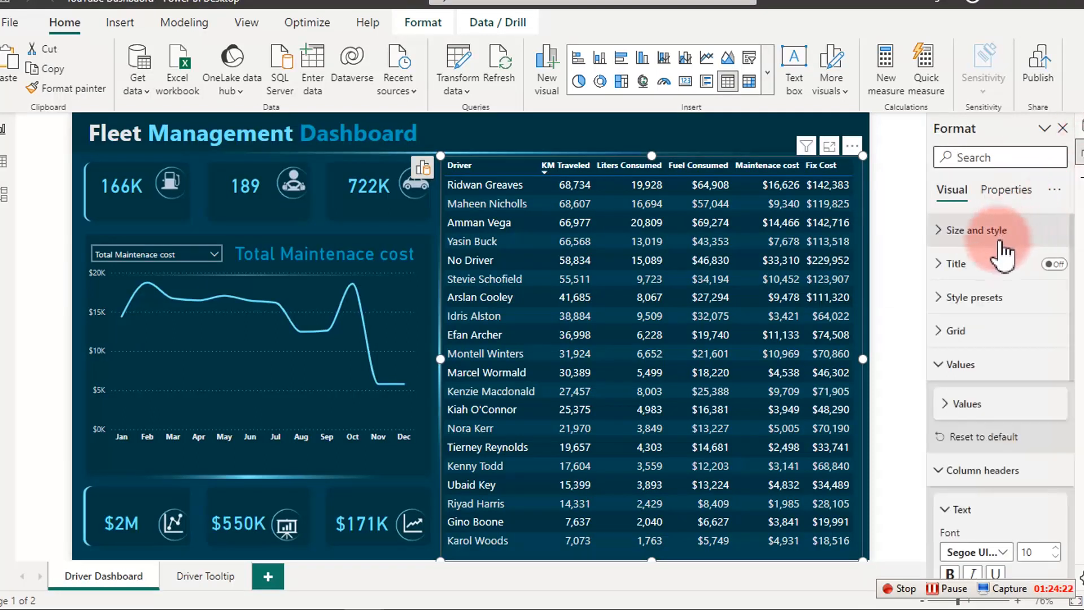
click(1011, 192)
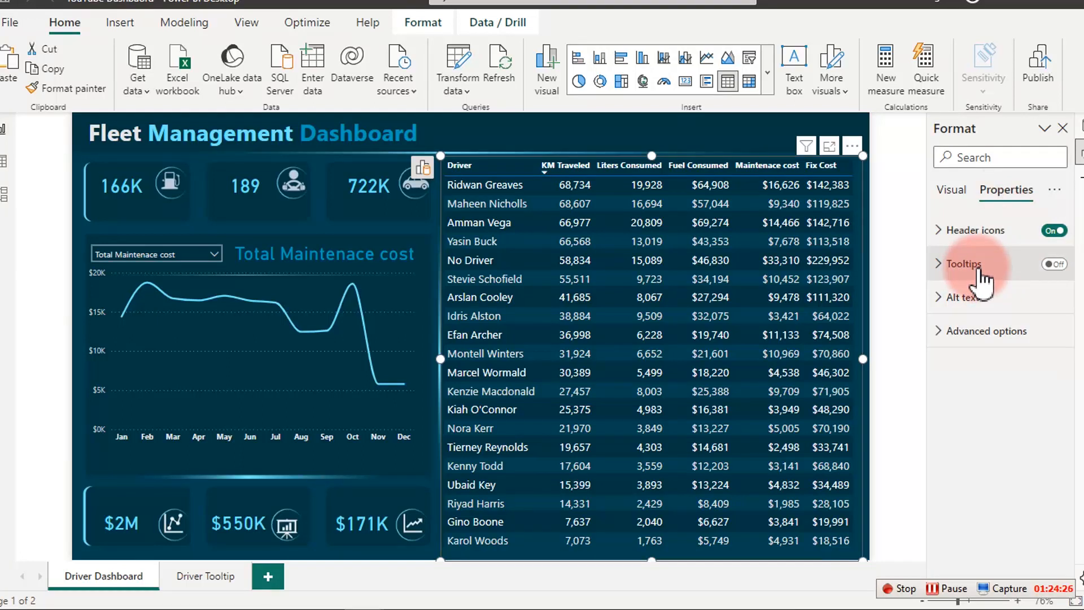
click(1055, 264)
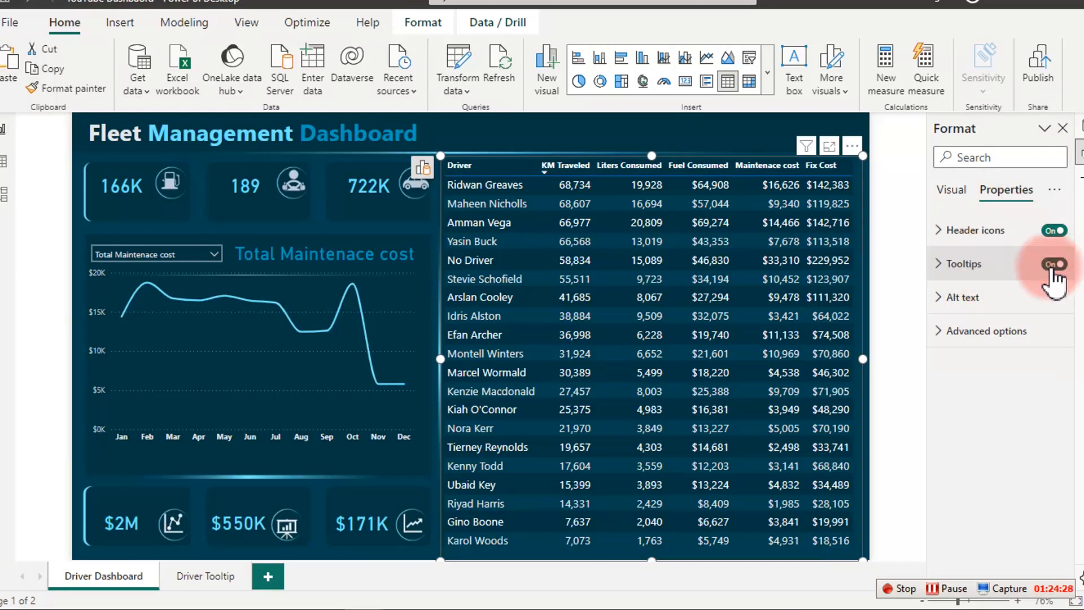
Assign the Driver Tooltip report page as the driver table's tooltip and deselect the table to try it out.
click(979, 268)
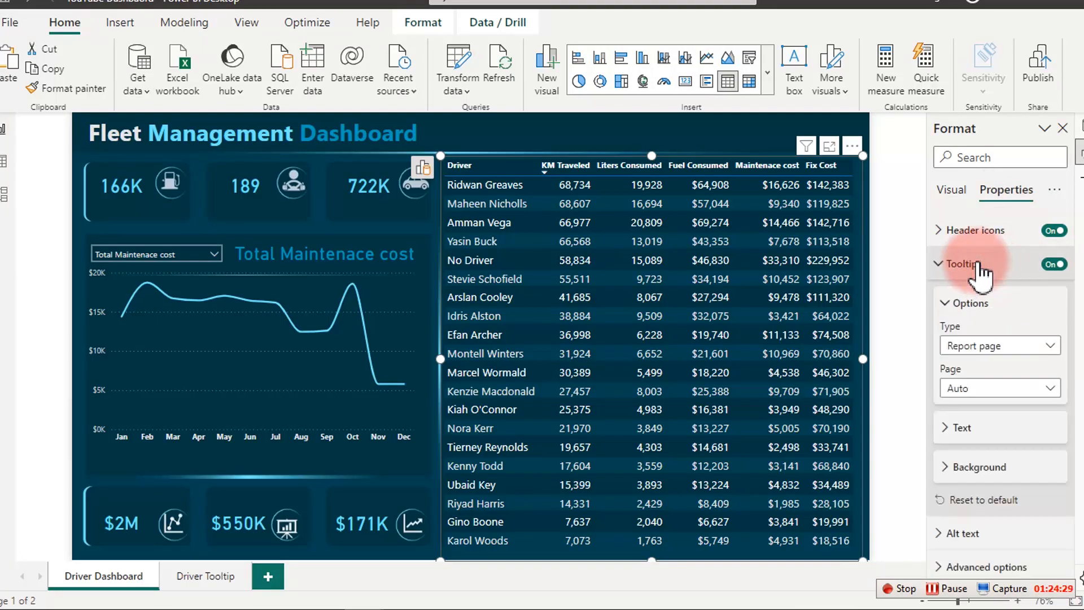
click(1005, 389)
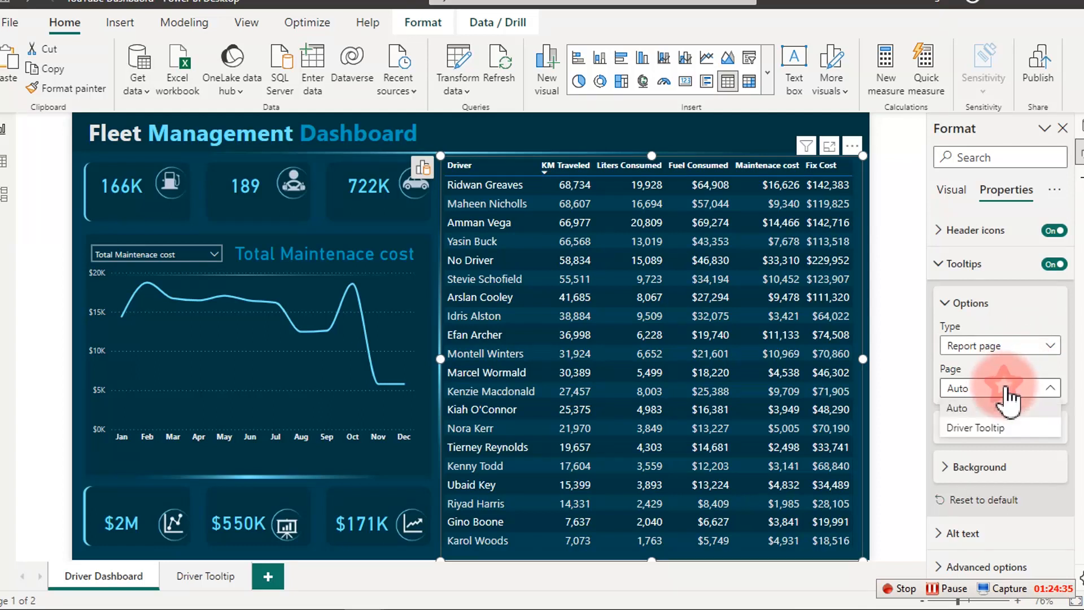
click(995, 430)
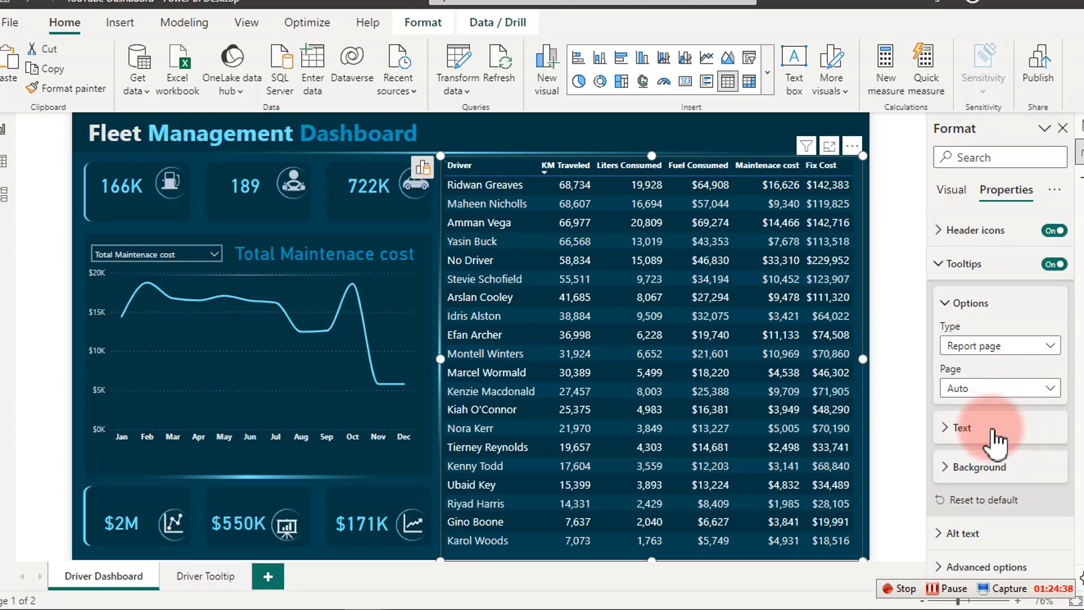
click(539, 121)
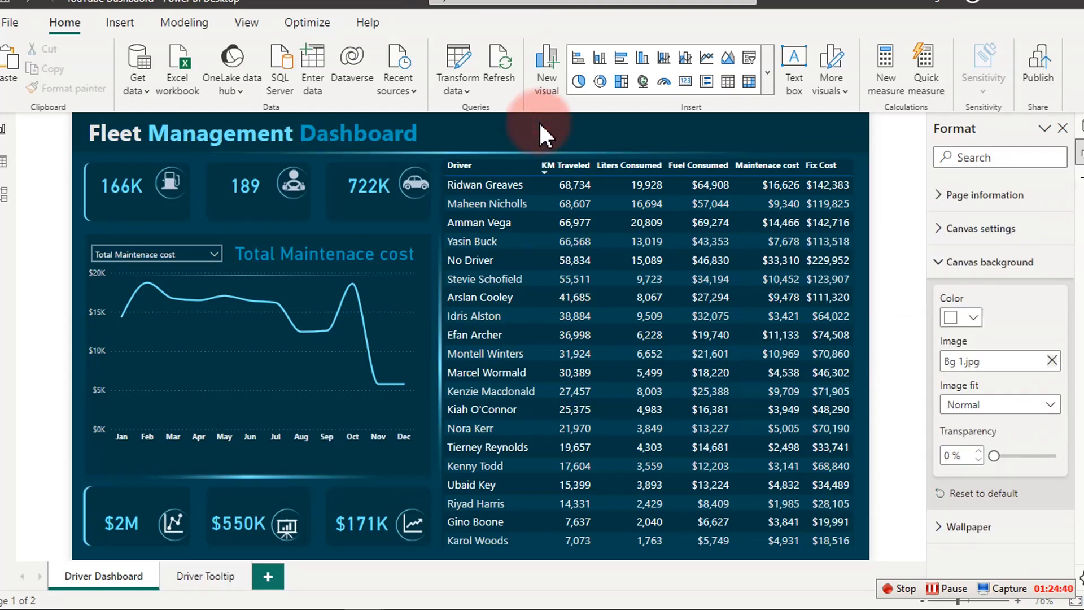
mouse_move(503, 203)
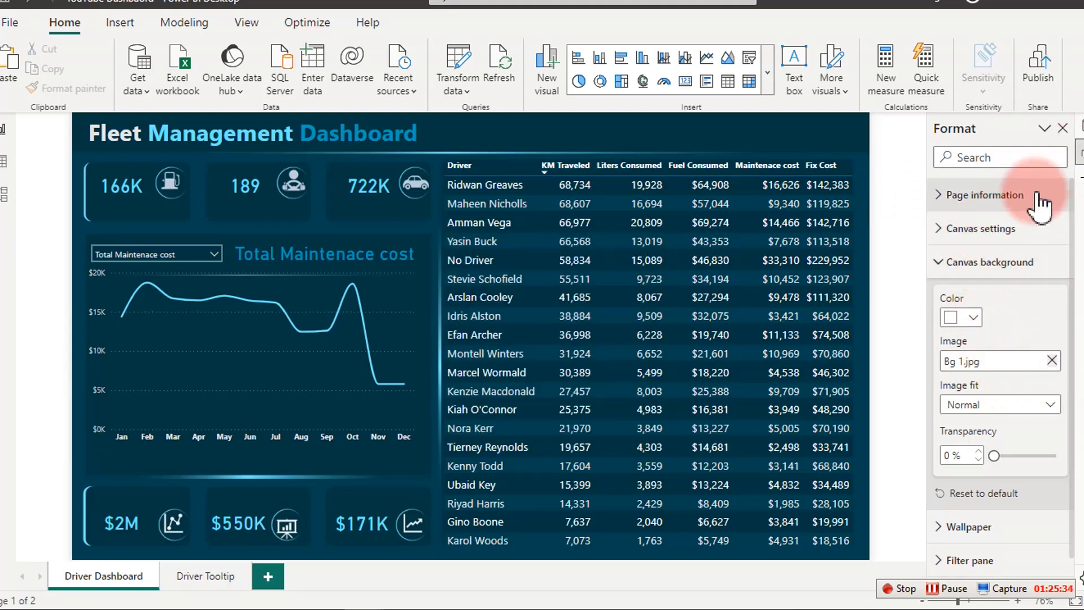
Select the driver table again and turn its tooltips off.
click(857, 165)
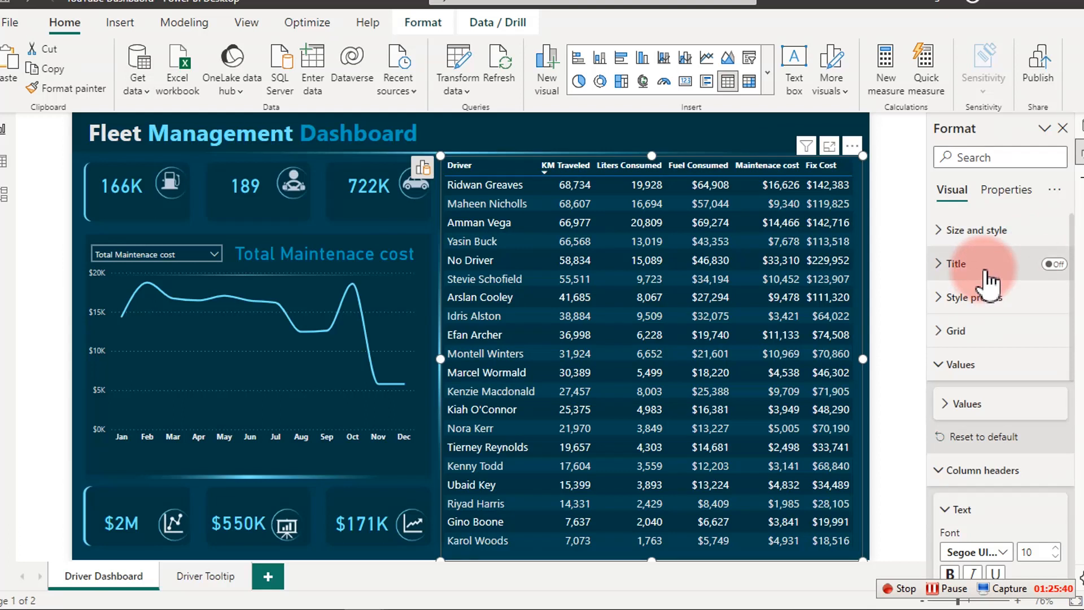
click(1007, 190)
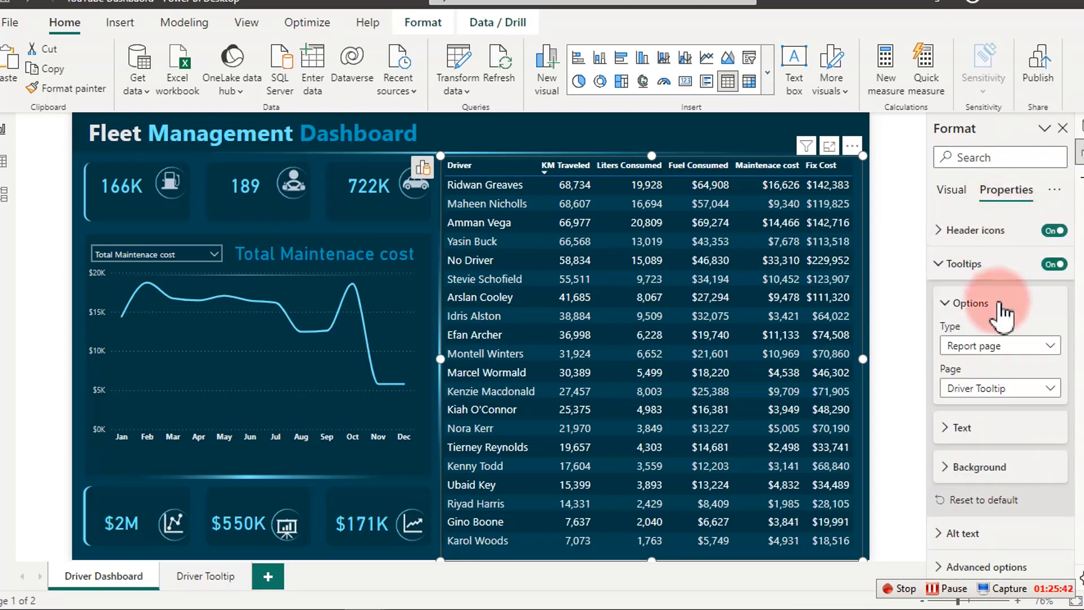
click(1054, 264)
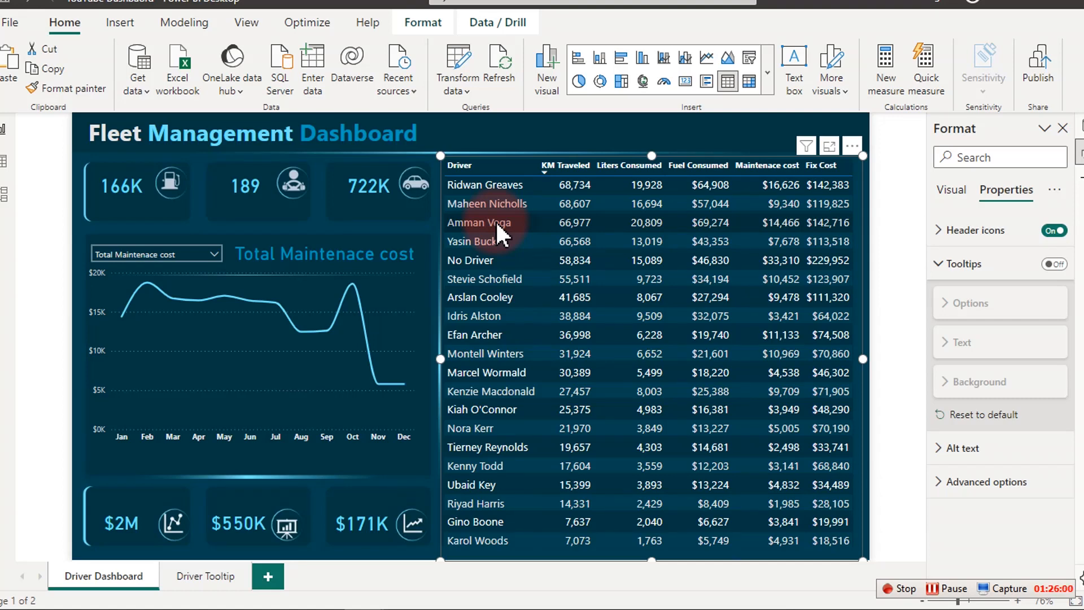
Switch to PowerPoint, look up the hex code of the olive-green rectangle's fill colour, and return to Power BI without changing it.
key(alt+Tab)
click(300, 382)
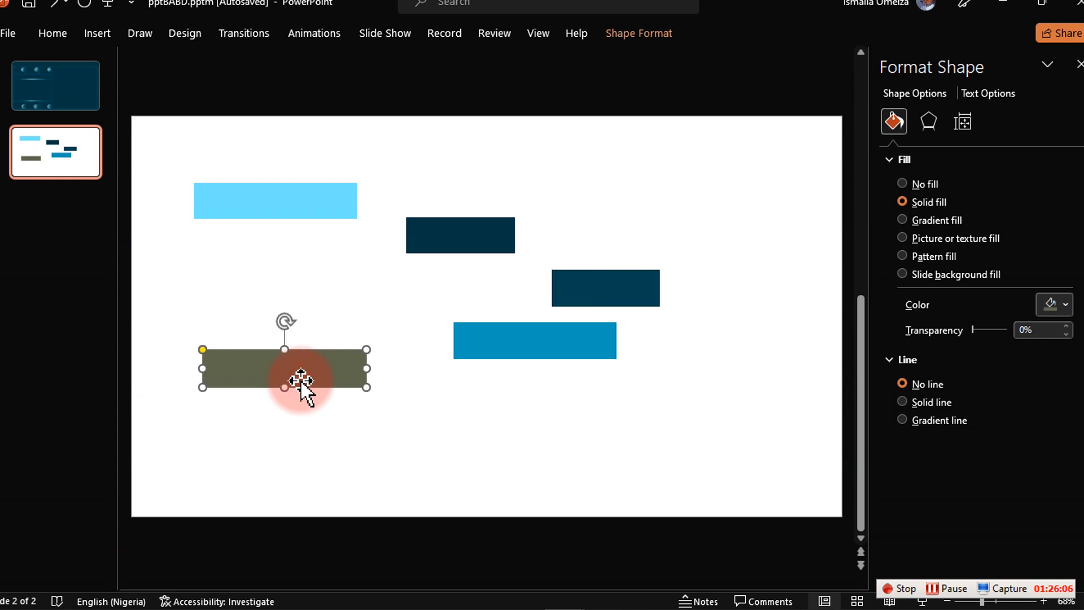
click(1049, 305)
click(1056, 305)
click(995, 533)
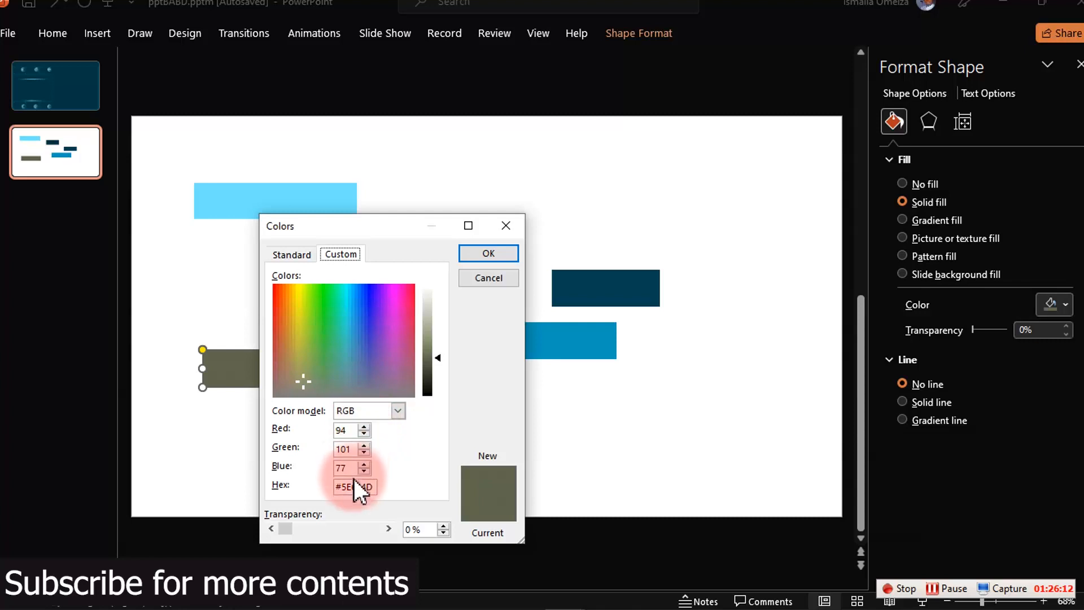
double_click(355, 487)
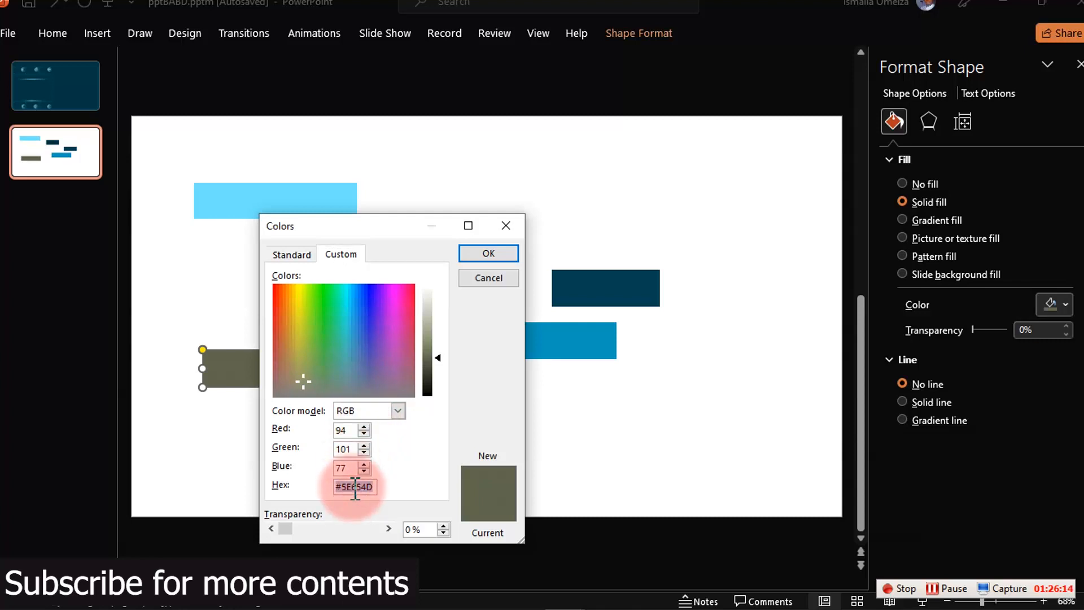
click(489, 279)
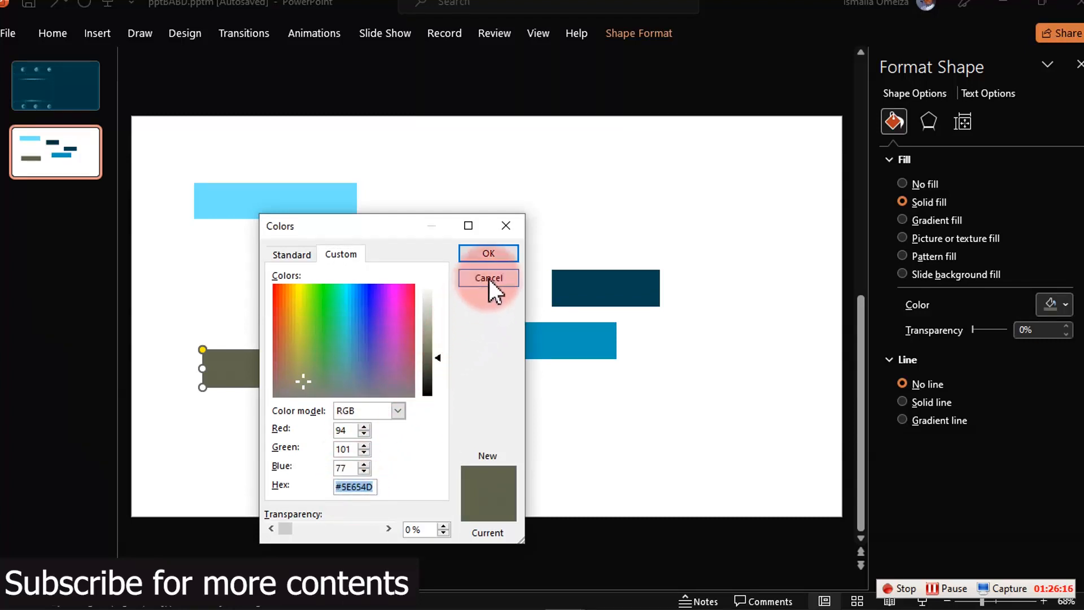
click(1004, 6)
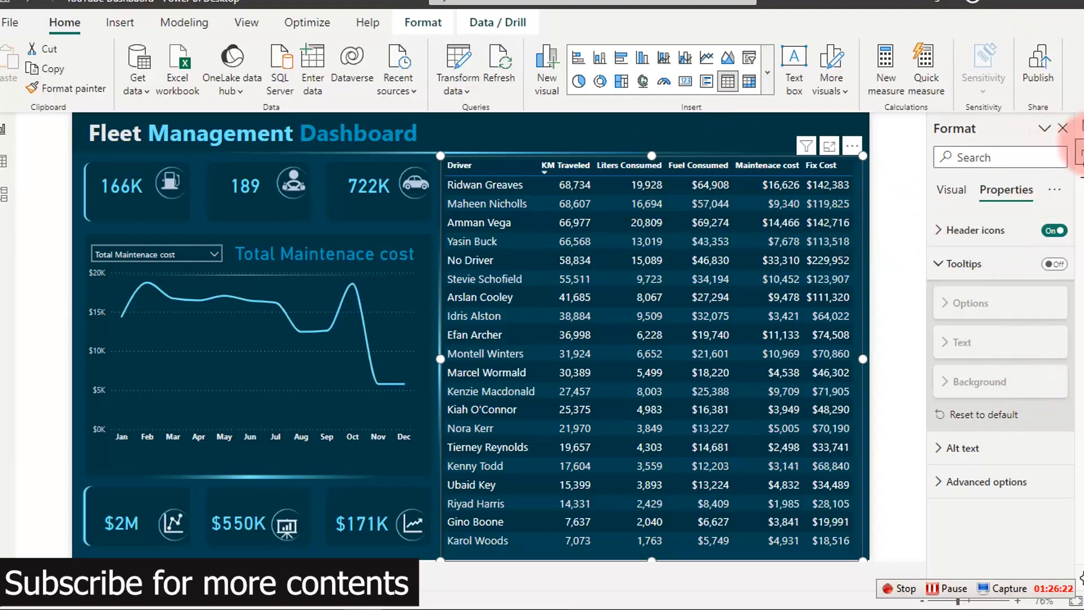
Left-align the values of the KM Traveled column in the driver table using column-specific formatting.
click(958, 193)
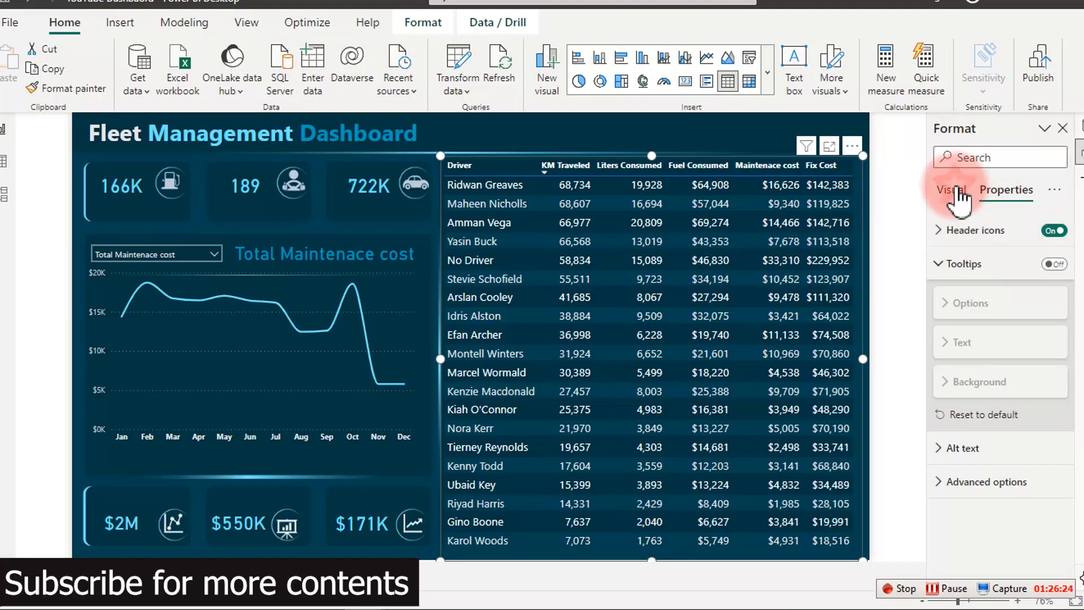
scroll(1000, 339, down, 5)
scroll(1006, 384, down, 3)
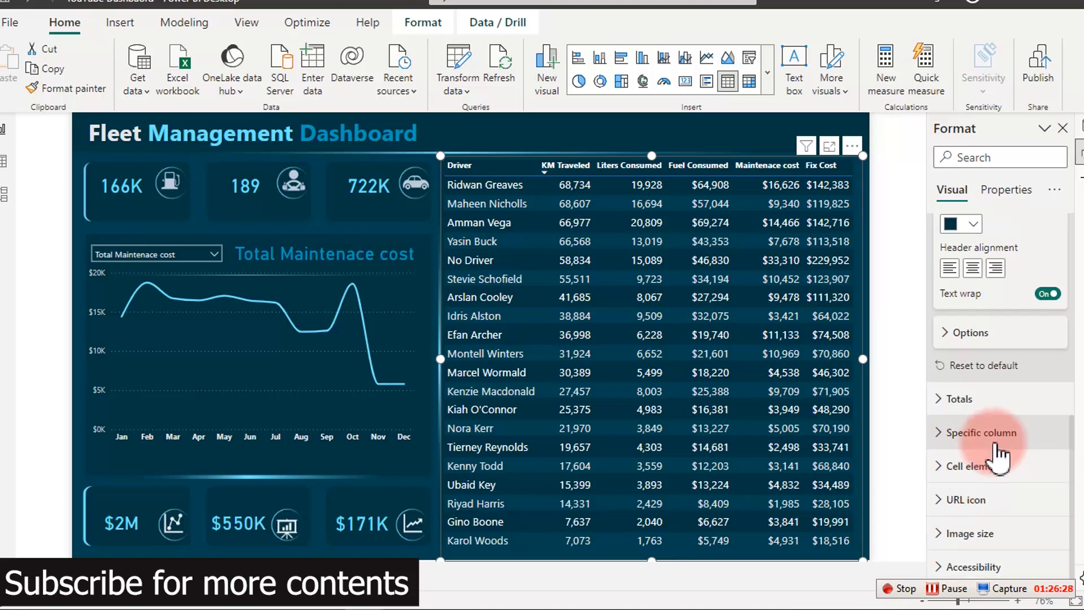
click(971, 435)
scroll(994, 492, down, 3)
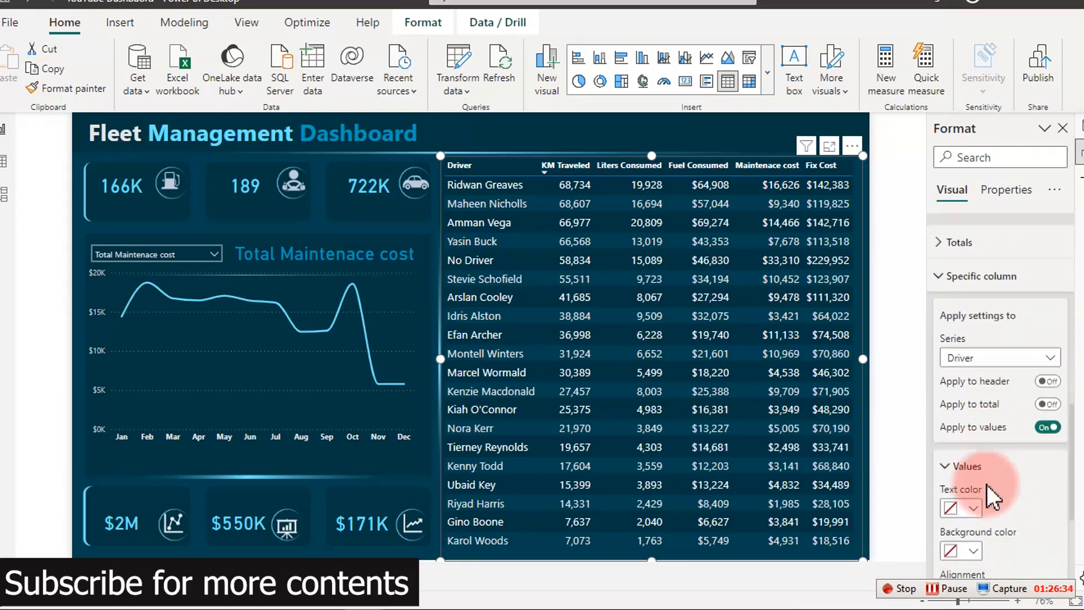
scroll(991, 497, down, 1)
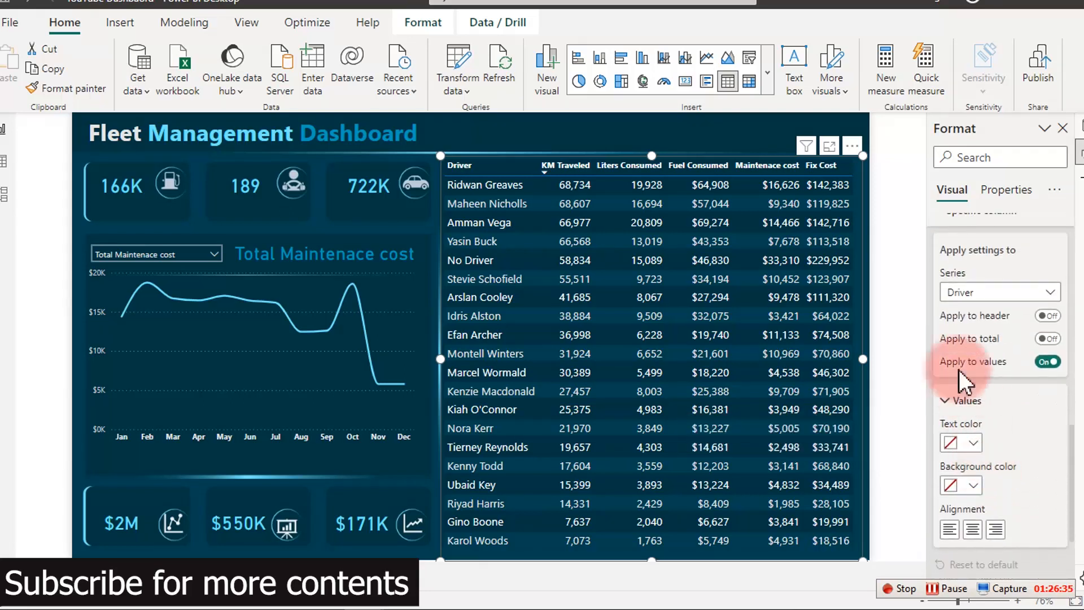
click(981, 295)
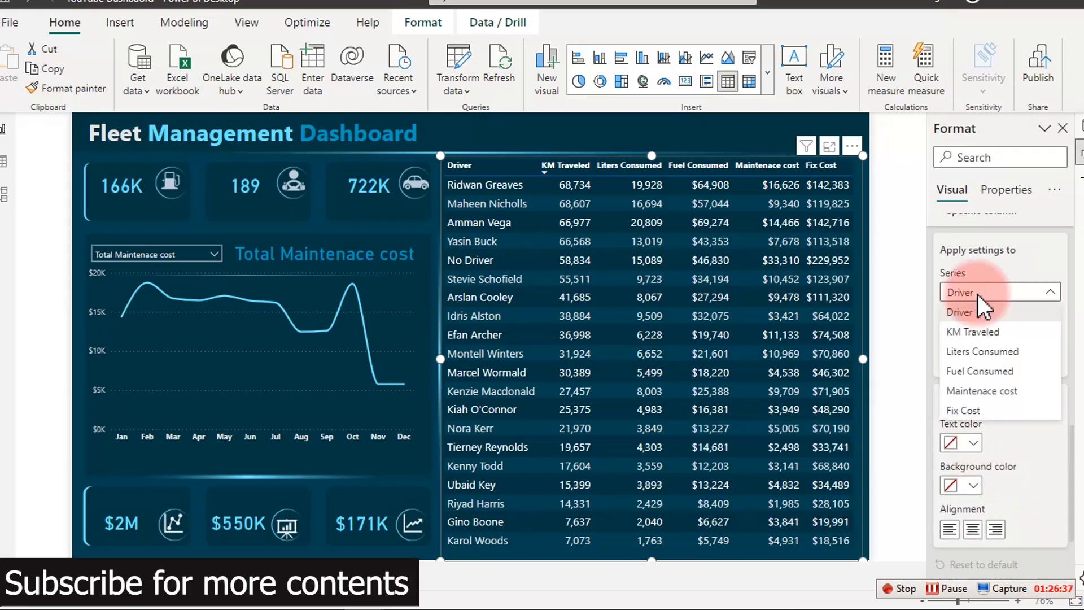
click(972, 334)
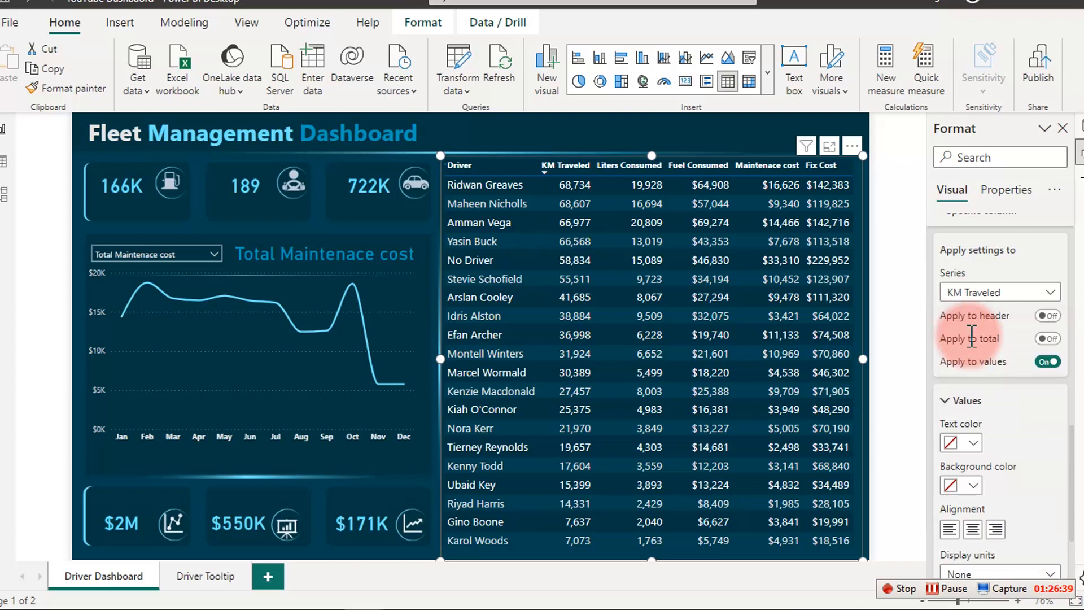
click(954, 533)
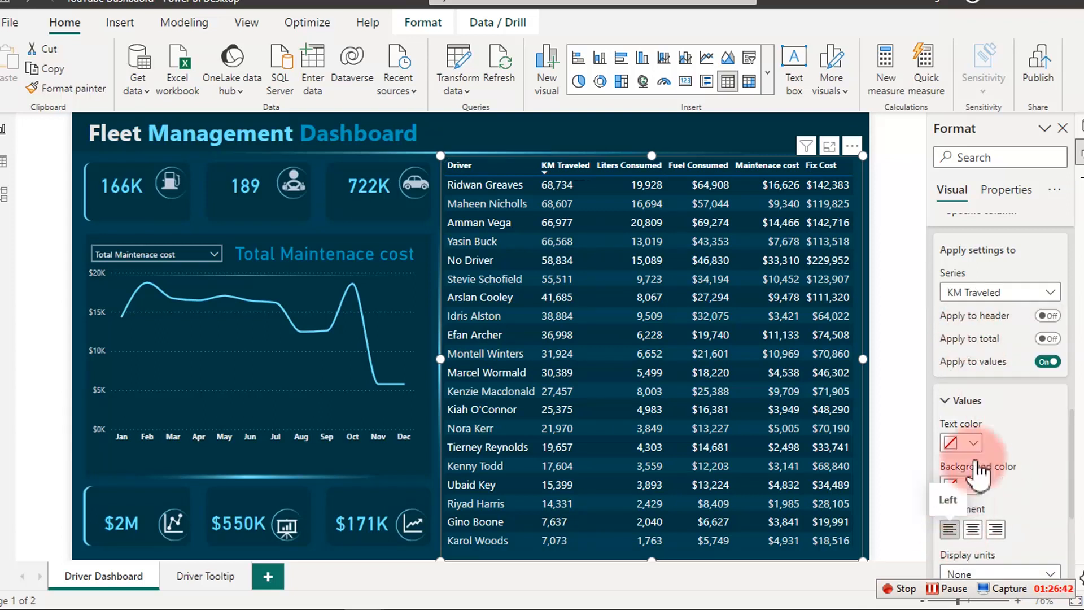
Left-align the values of the Liters Consumed and Fuel Consumed columns.
click(1019, 292)
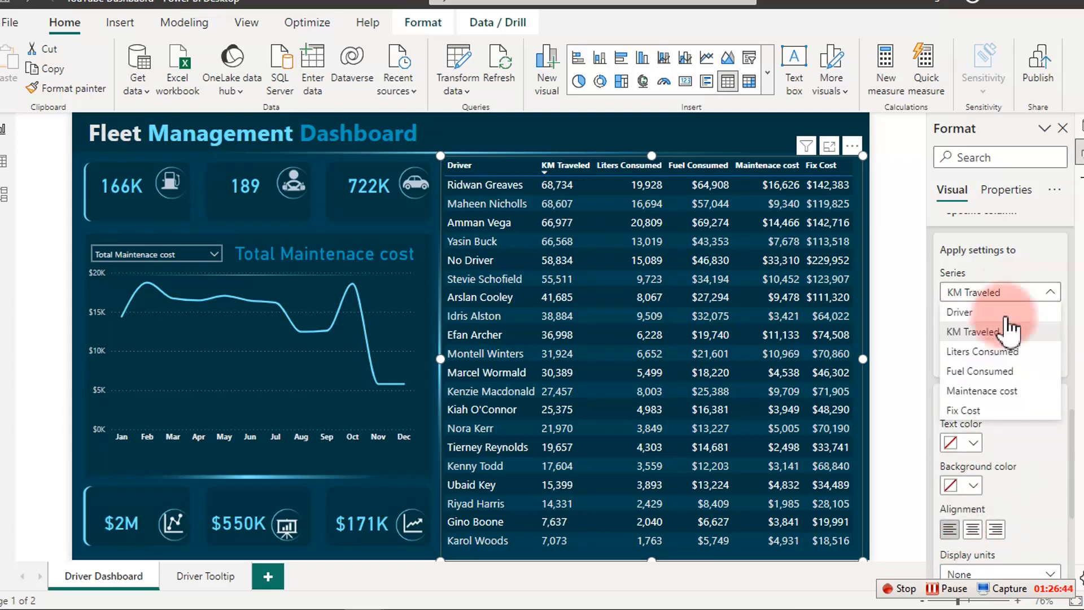
click(988, 352)
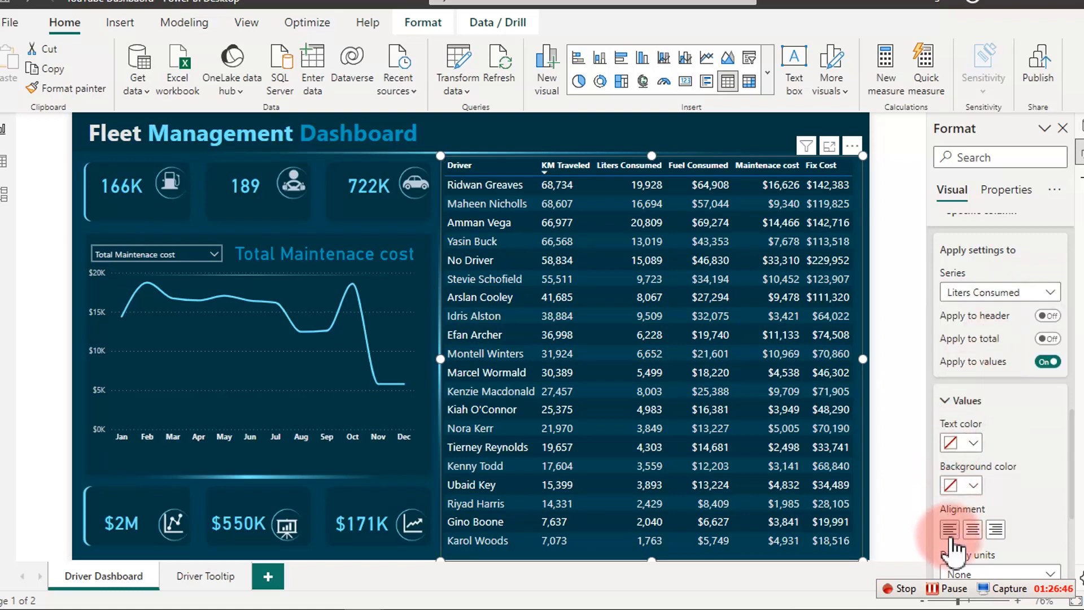
click(950, 529)
click(1021, 292)
click(981, 373)
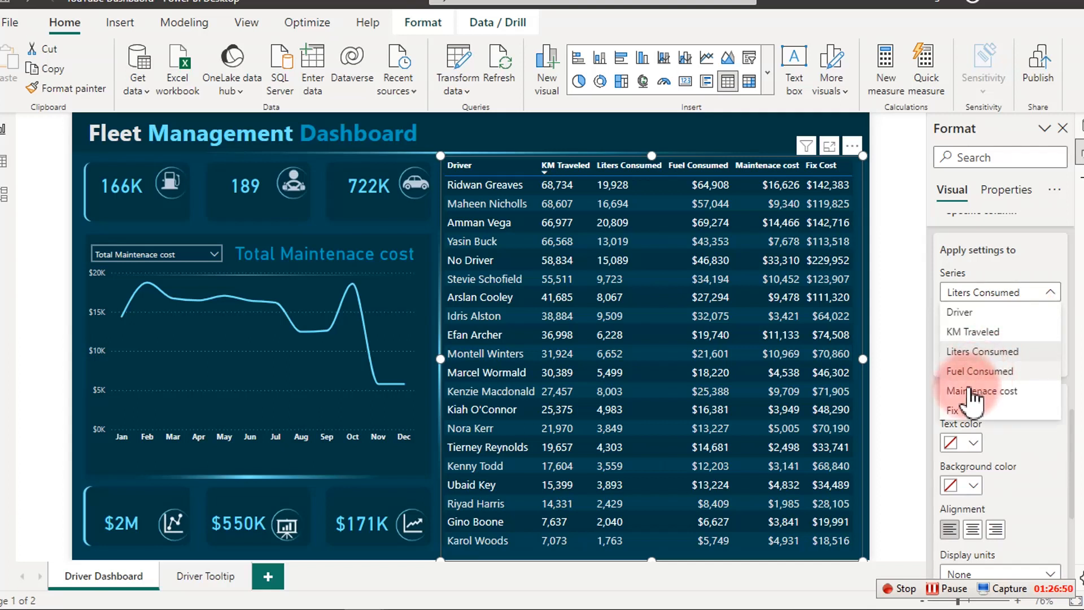
click(950, 529)
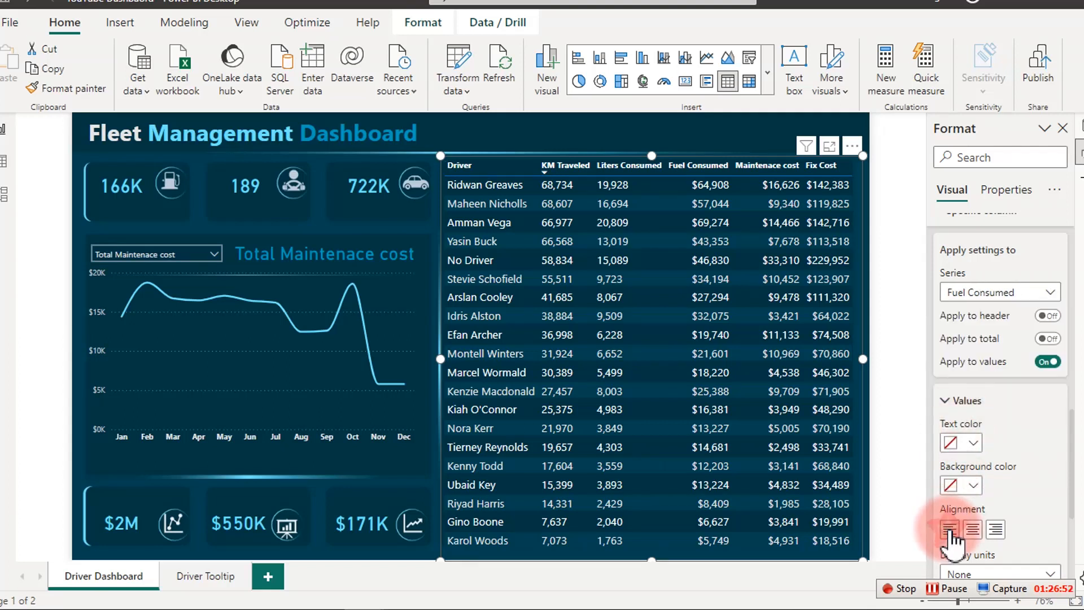
Left-align the values of the Maintenace cost column.
click(993, 292)
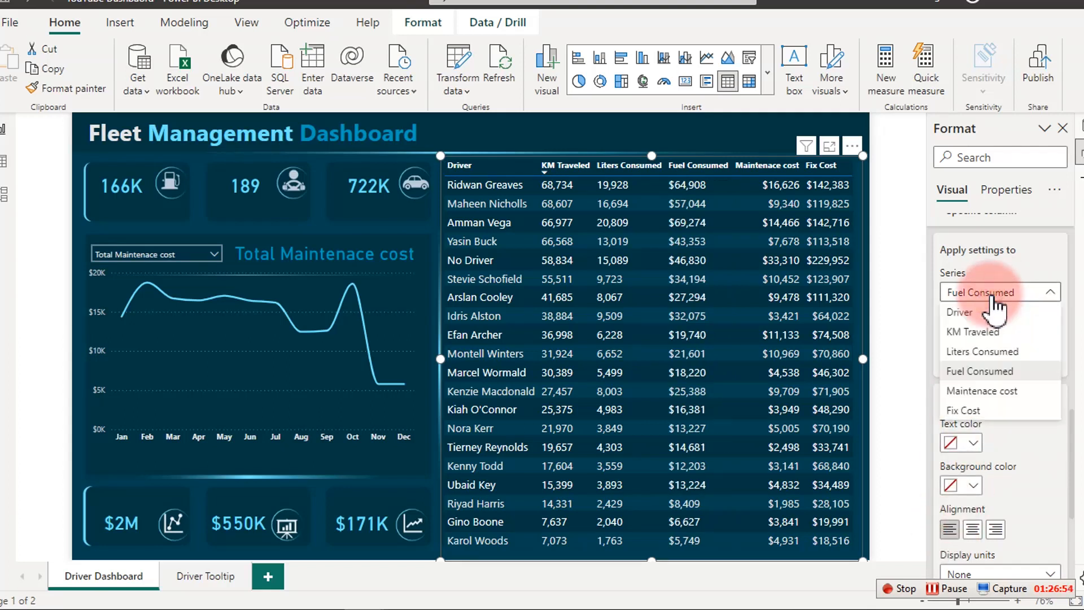
click(983, 391)
click(950, 529)
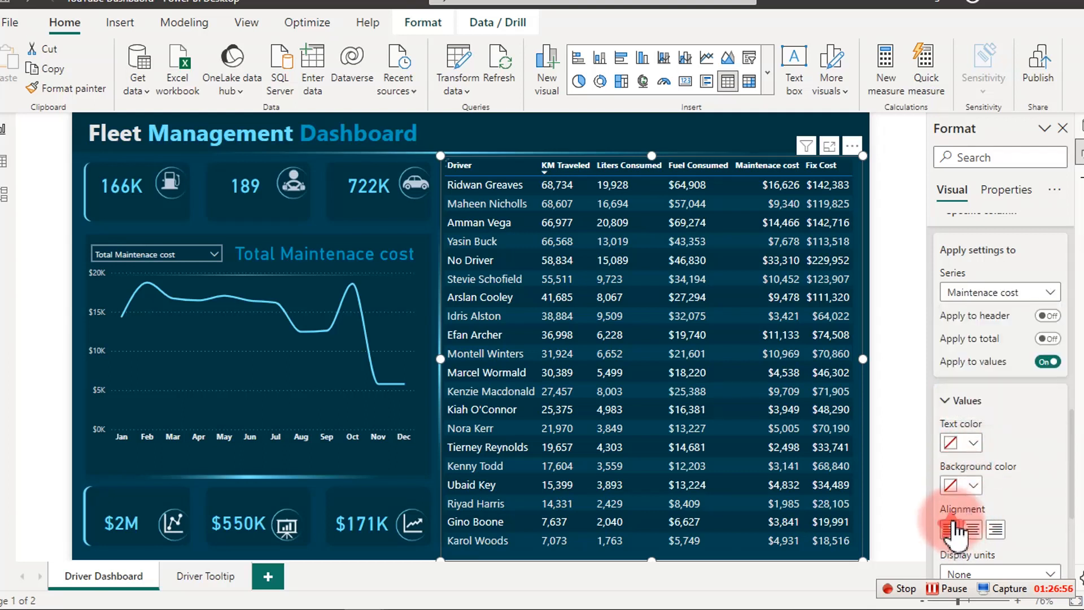
Left-align the values of the Fix Cost column in the driver table.
click(1008, 293)
click(1008, 292)
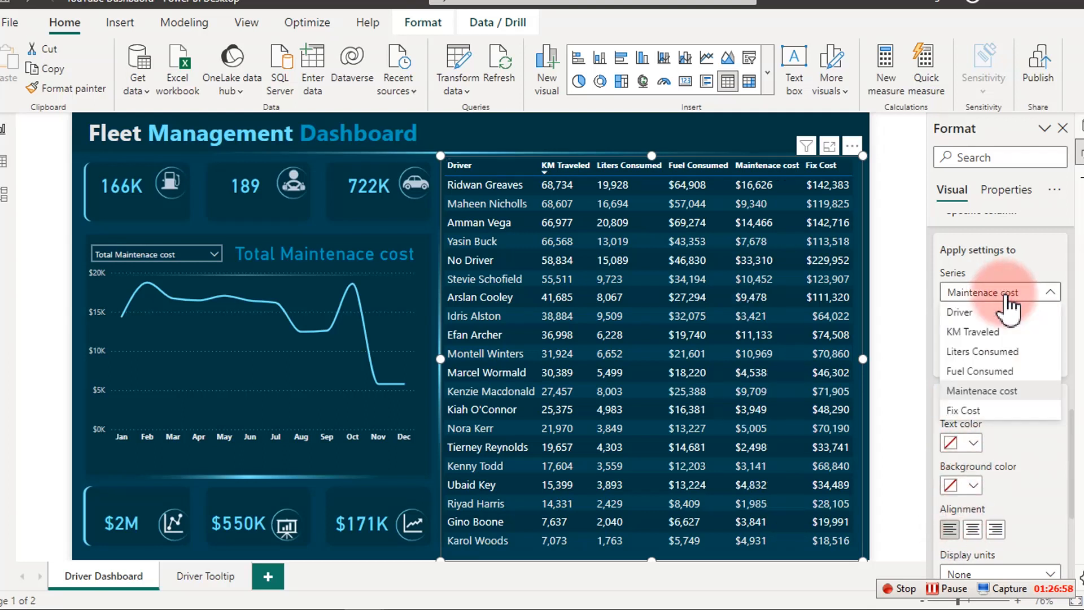
click(977, 410)
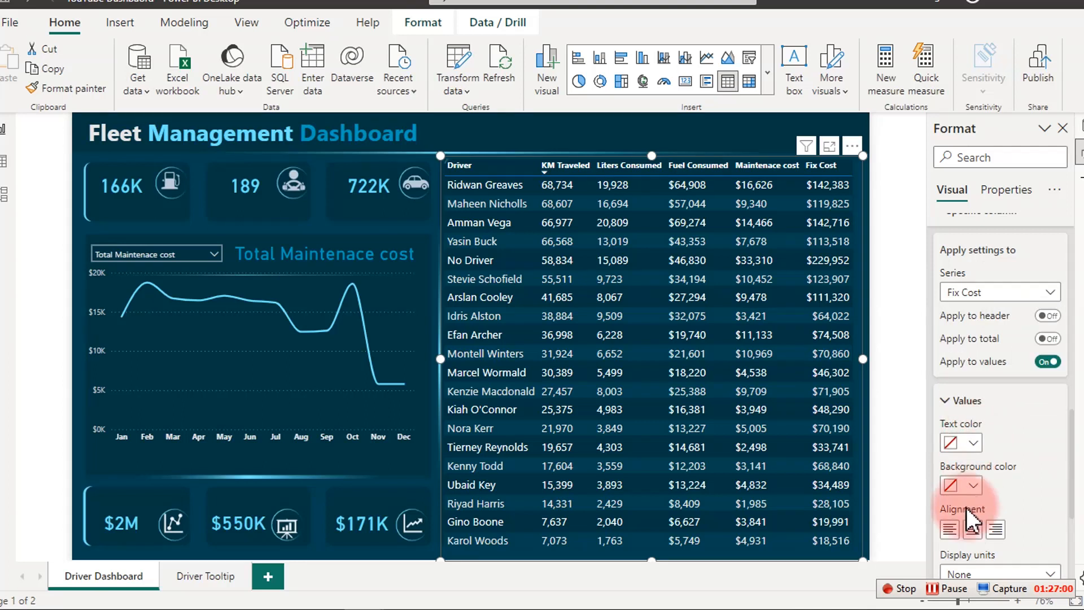
click(951, 530)
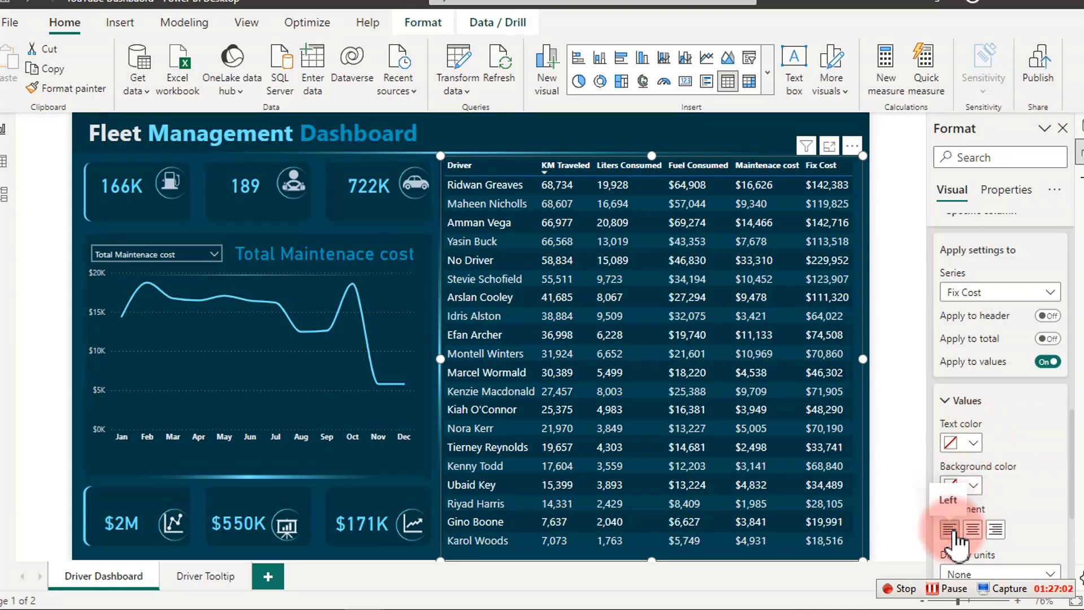
Turn on data bars for the KM Traveled column in the driver table's cell elements.
scroll(986, 339, down, 4)
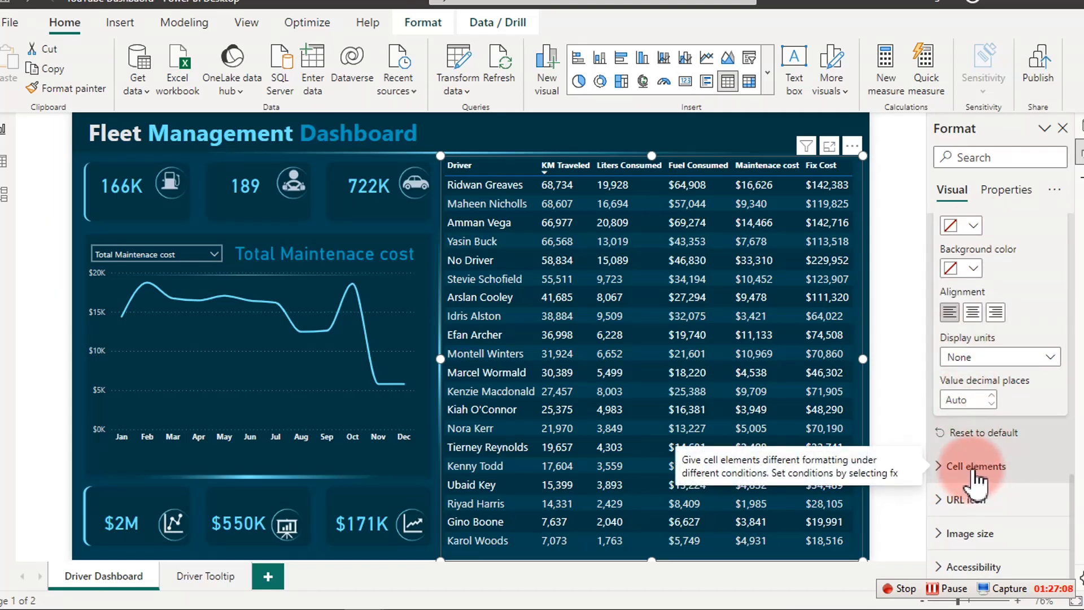
click(975, 469)
scroll(1001, 422, down, 2)
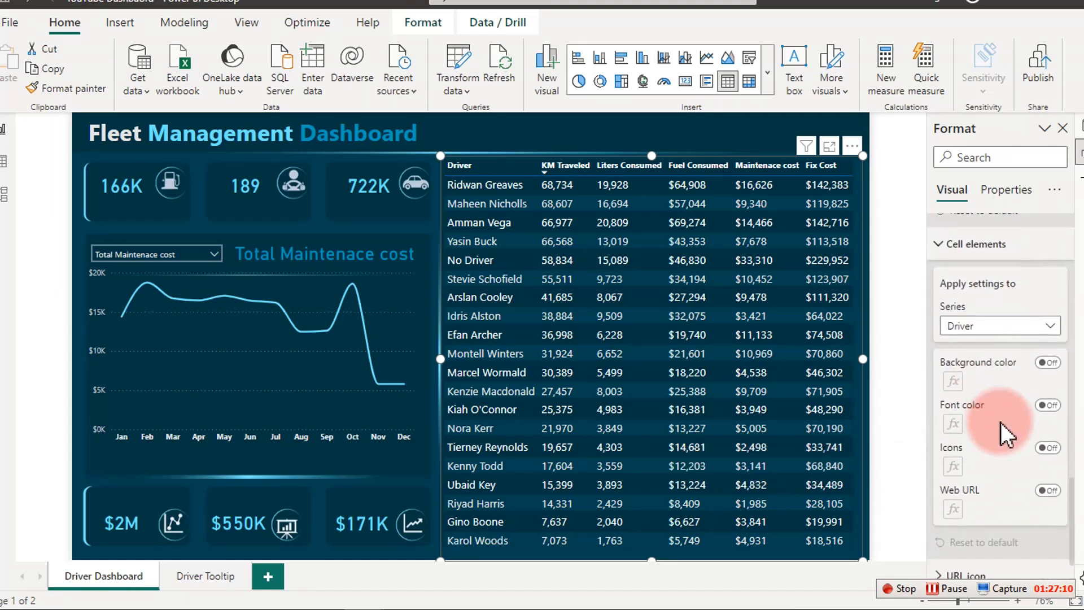
click(1009, 274)
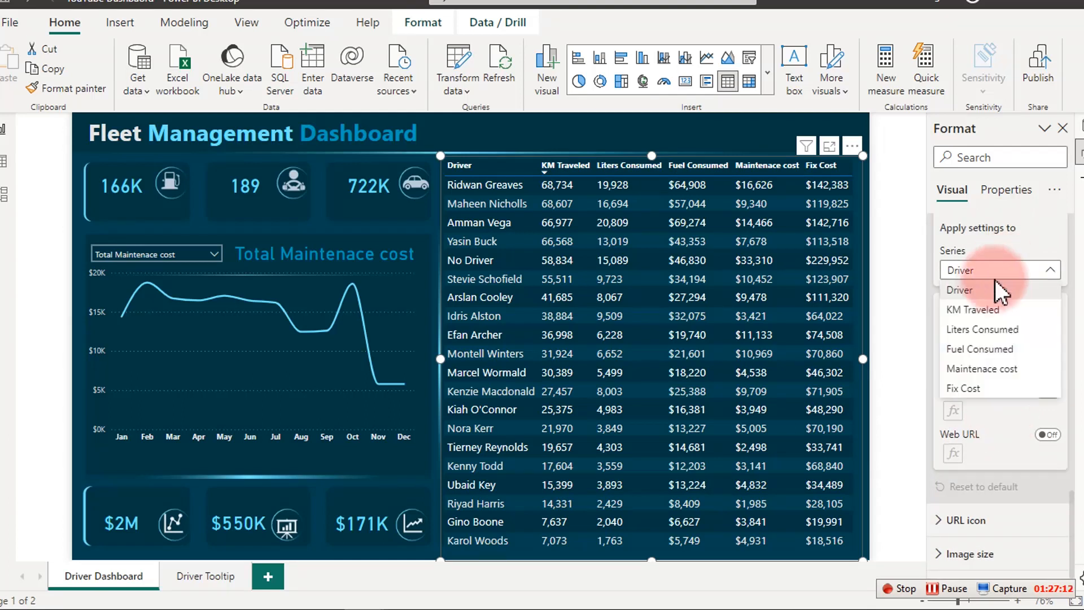
click(971, 311)
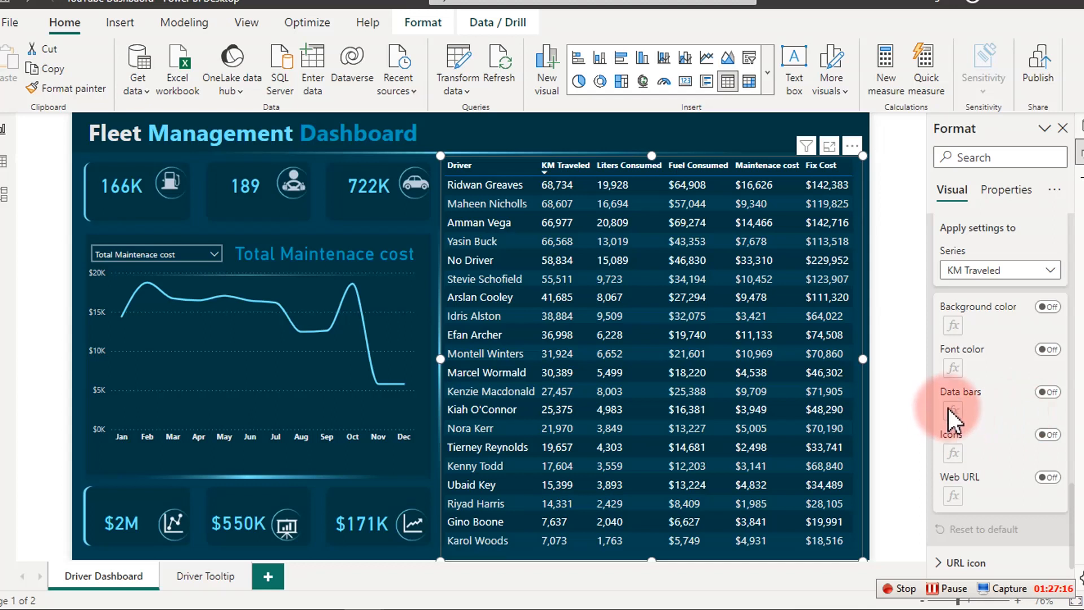
click(1049, 393)
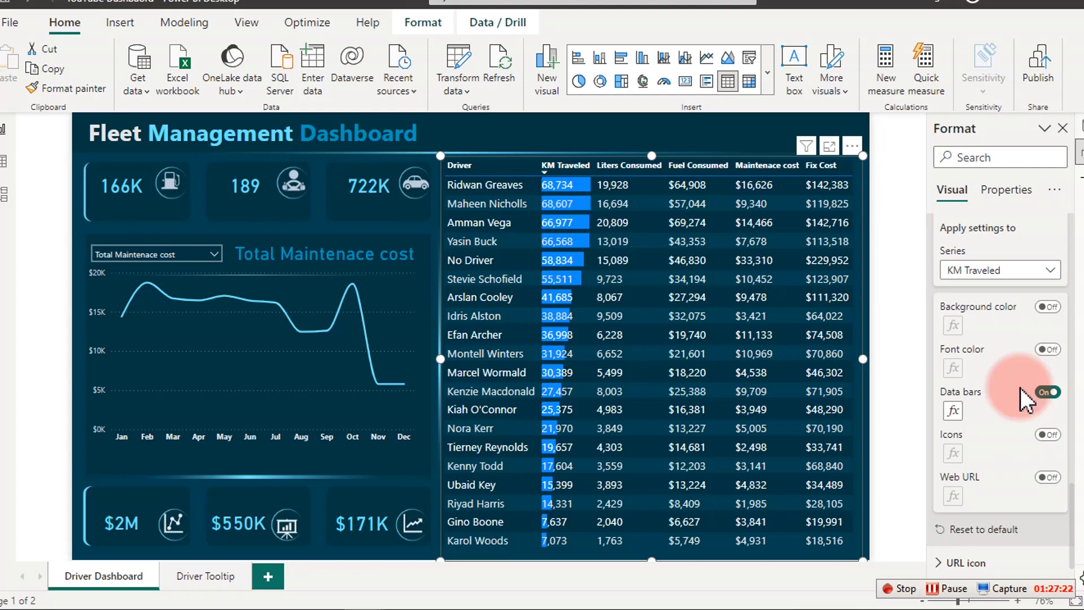
Set the positive bar colour of the KM Traveled data bars to #5E654D.
click(953, 411)
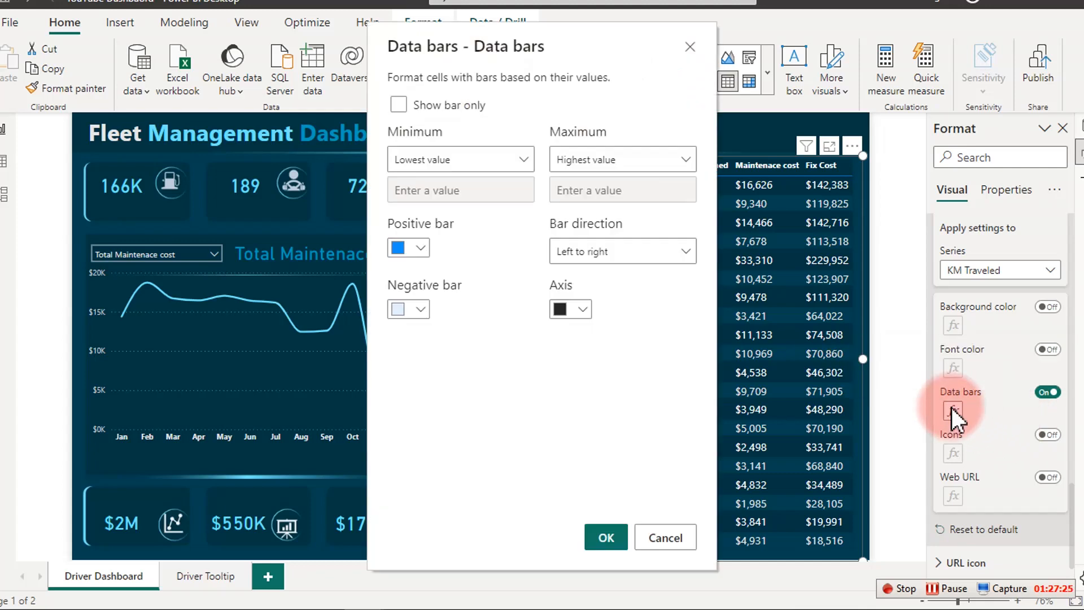
click(411, 249)
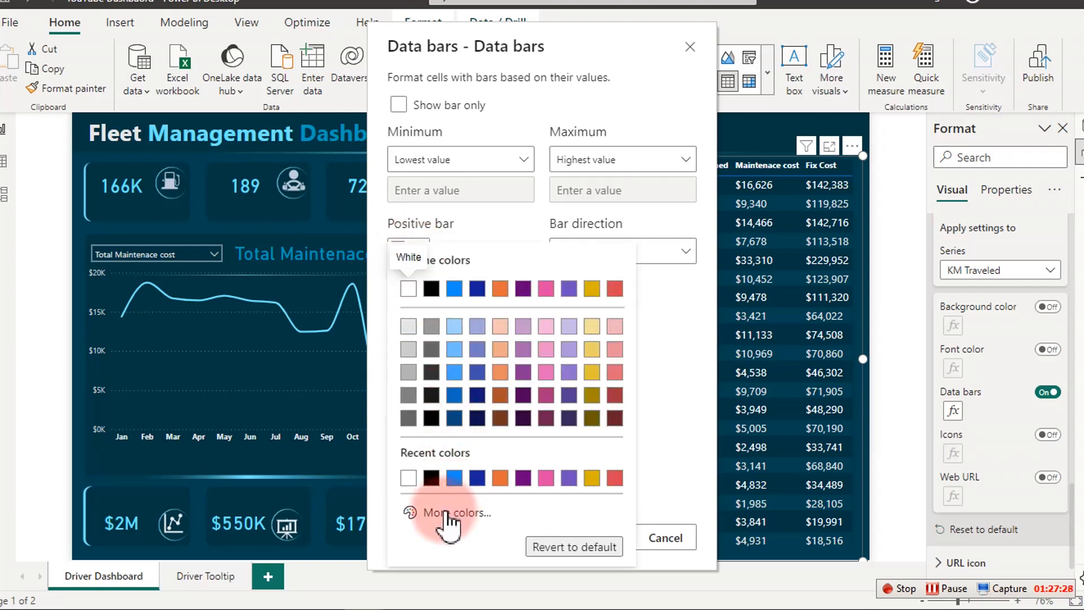
click(444, 511)
text(#5E654D)
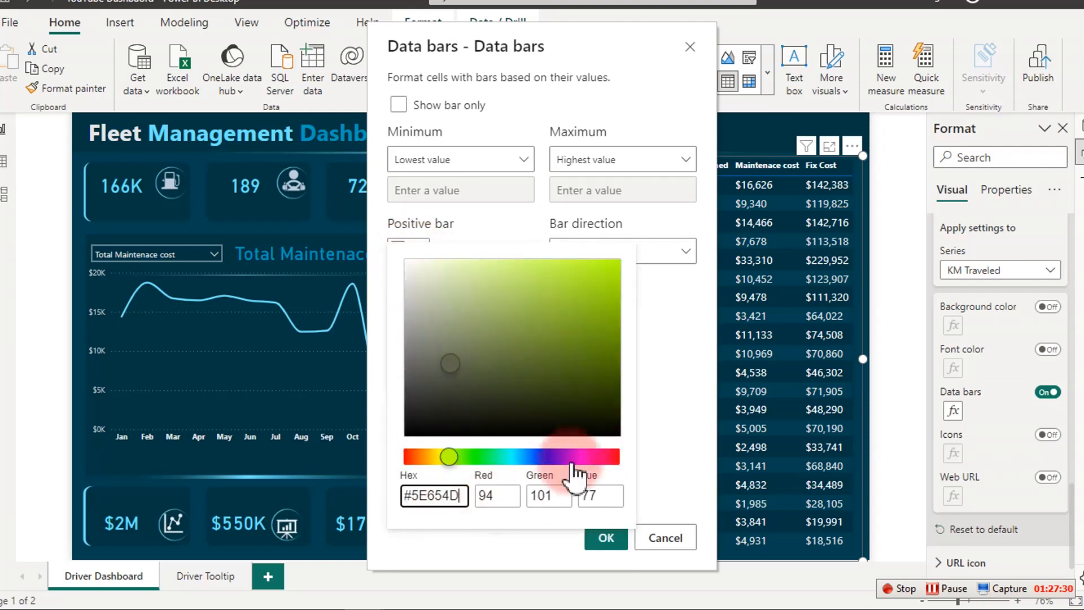
click(666, 405)
click(609, 536)
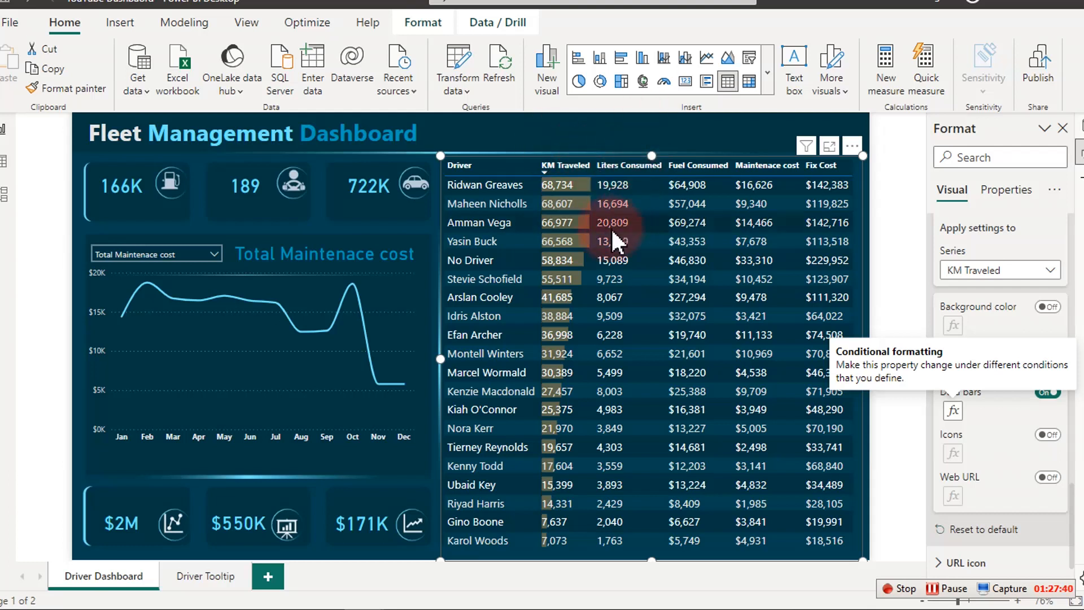
Look up the hex code of the callout value colour on the 722K card.
click(347, 185)
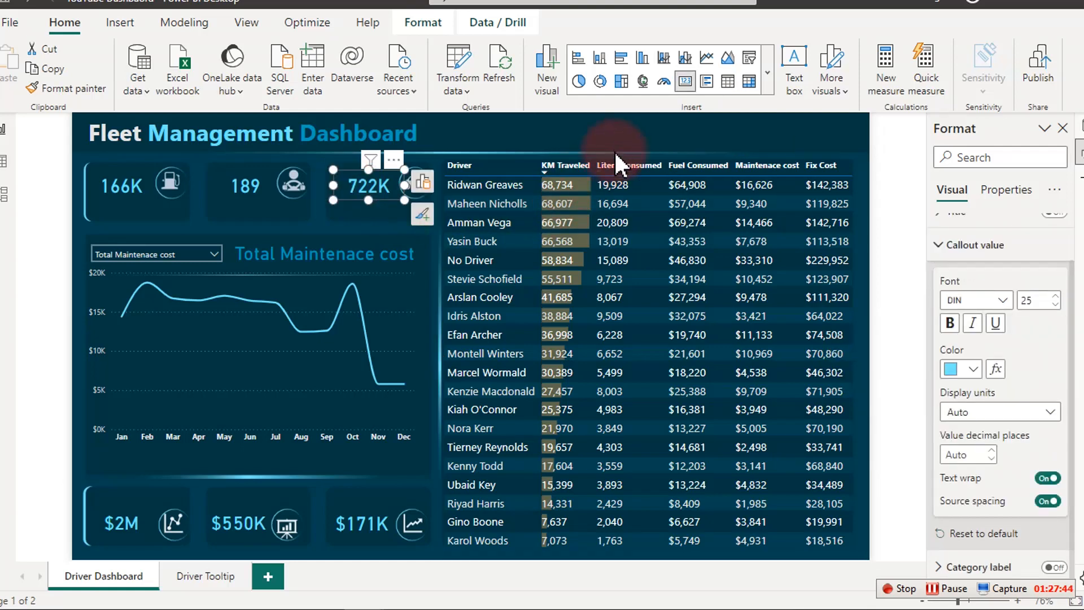
click(961, 369)
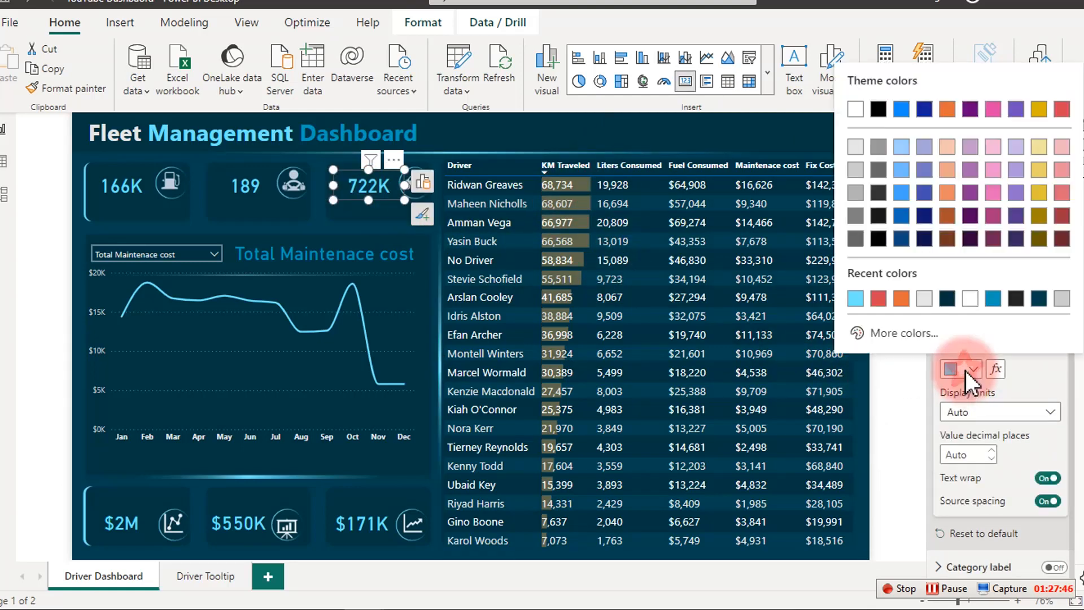
click(899, 343)
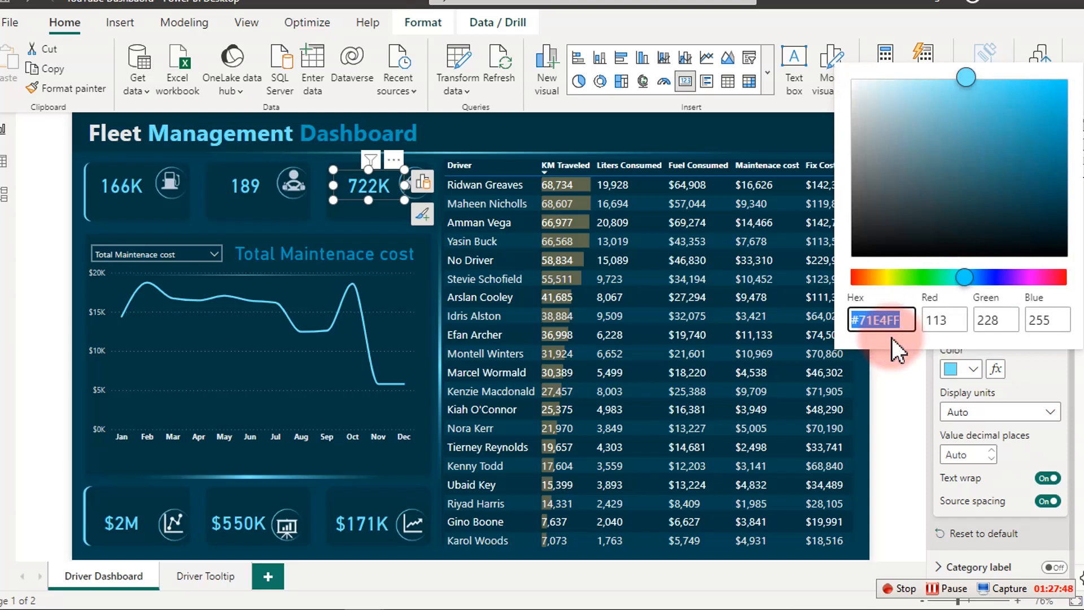
click(1046, 392)
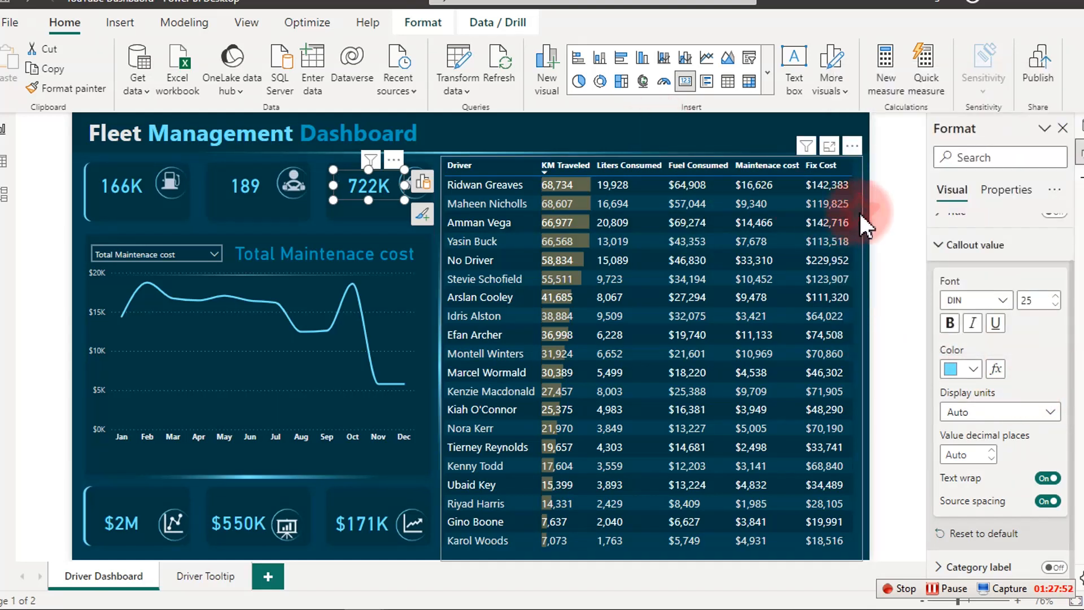
Turn on data bars for the Liters Consumed column of the driver table.
click(859, 212)
scroll(999, 499, down, 1)
scroll(999, 499, down, 10)
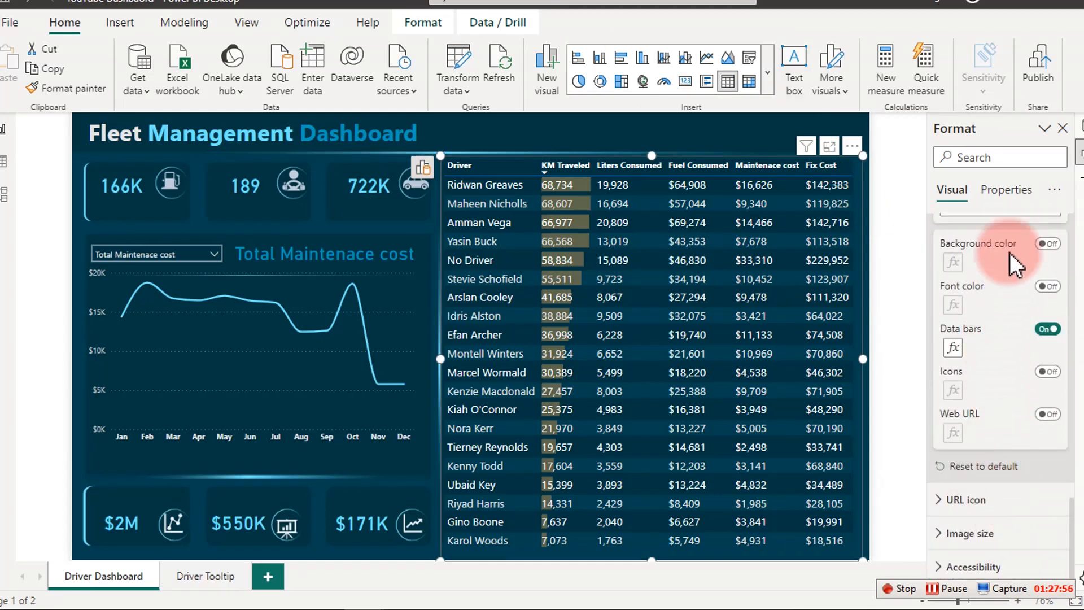
scroll(1011, 266, up, 1)
click(1020, 262)
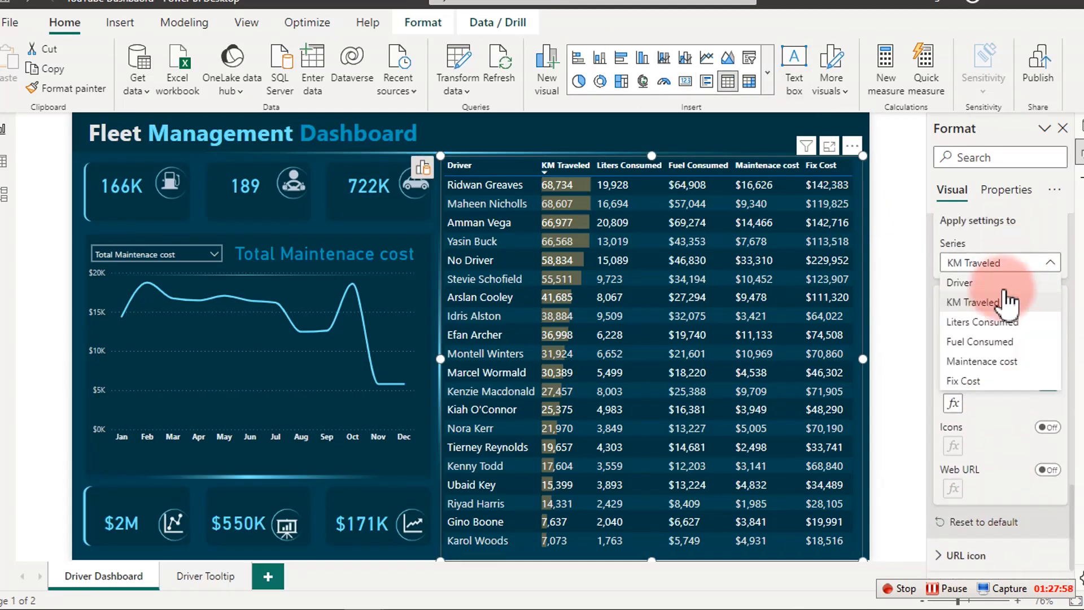
click(991, 322)
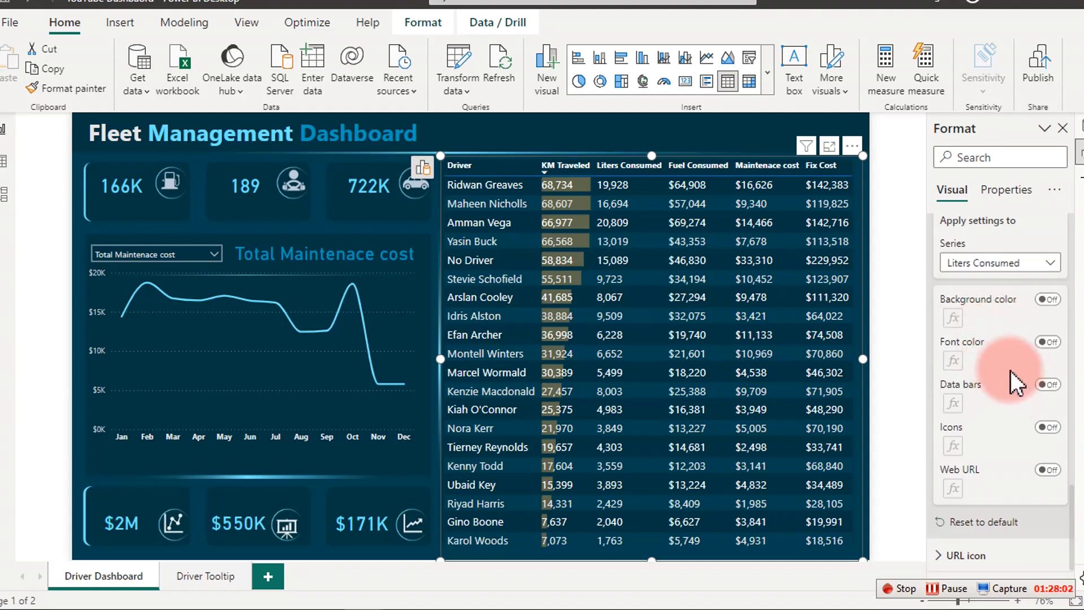
click(1049, 385)
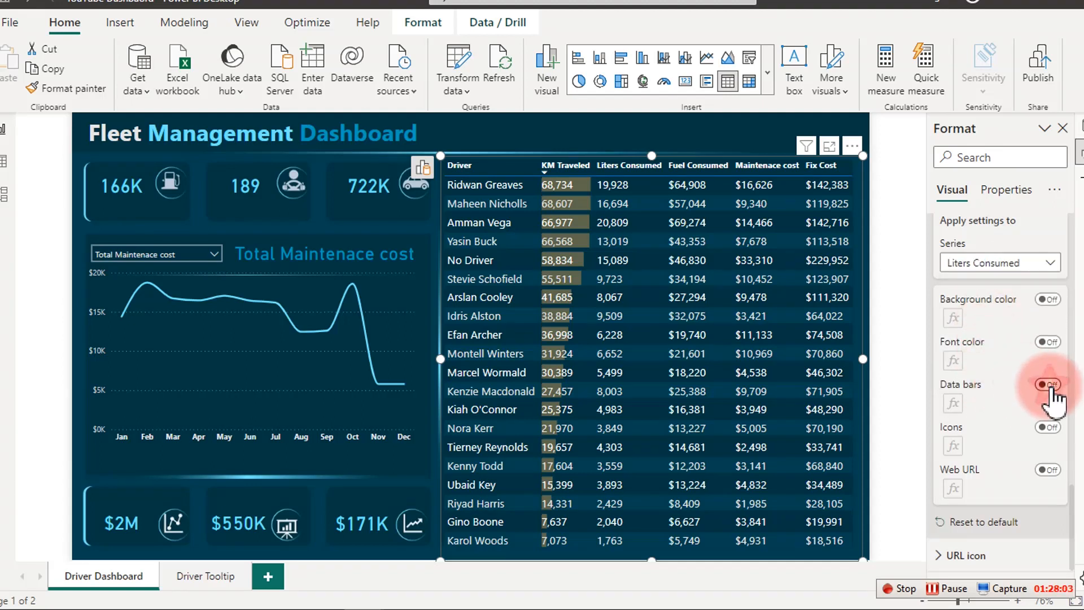
Set the positive bar colour of the Liters Consumed data bars to #71E4FF.
click(952, 405)
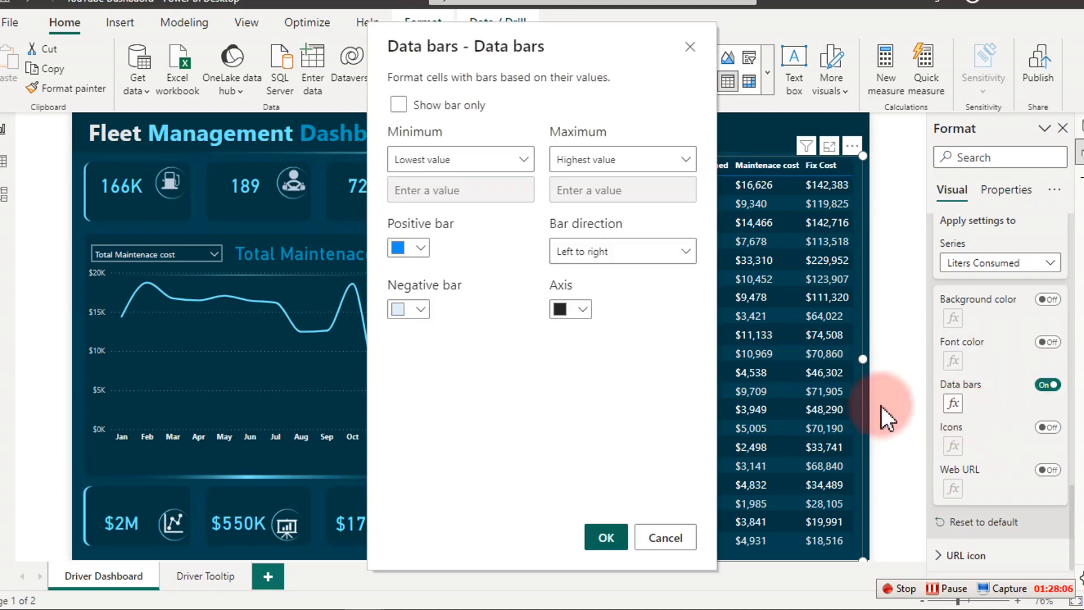
click(400, 247)
click(444, 514)
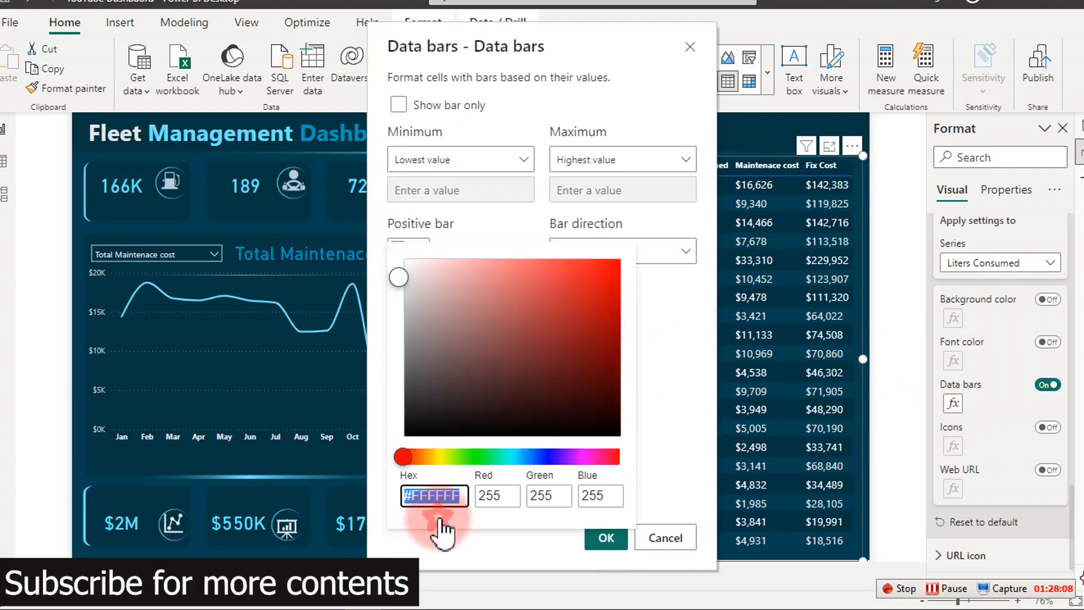
text(#71E4FF)
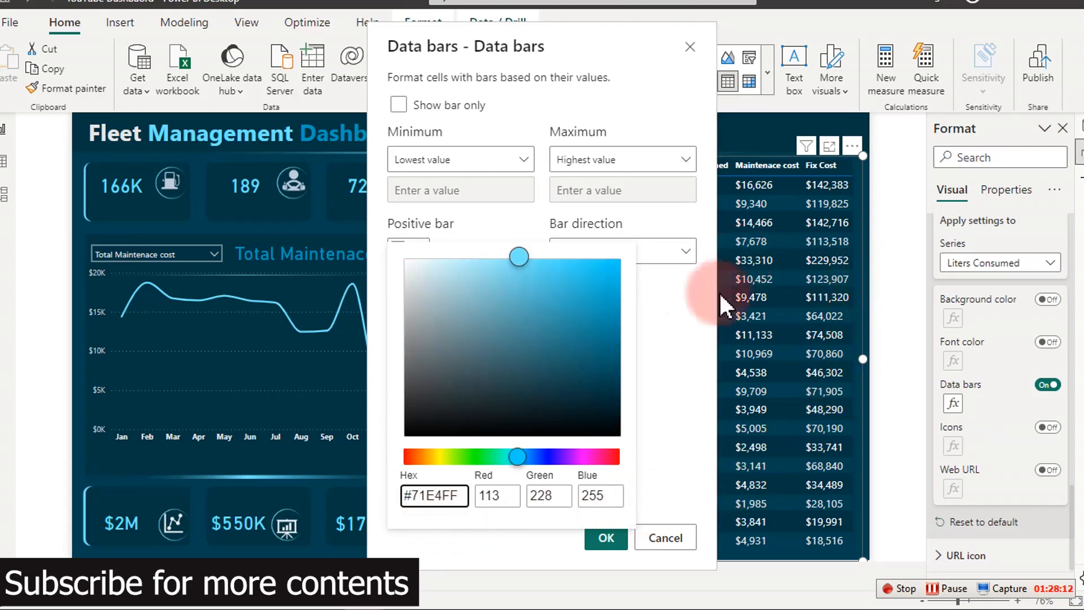
click(615, 540)
click(656, 500)
click(615, 539)
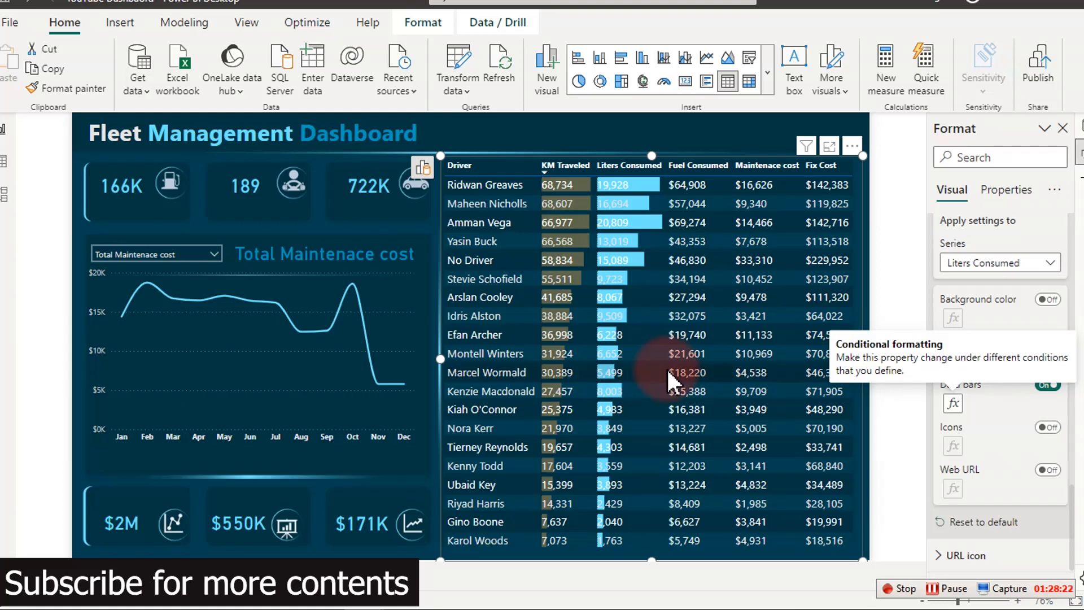
Copy the hex code of the callout value colour from the Total Maintenace cost title card.
click(377, 253)
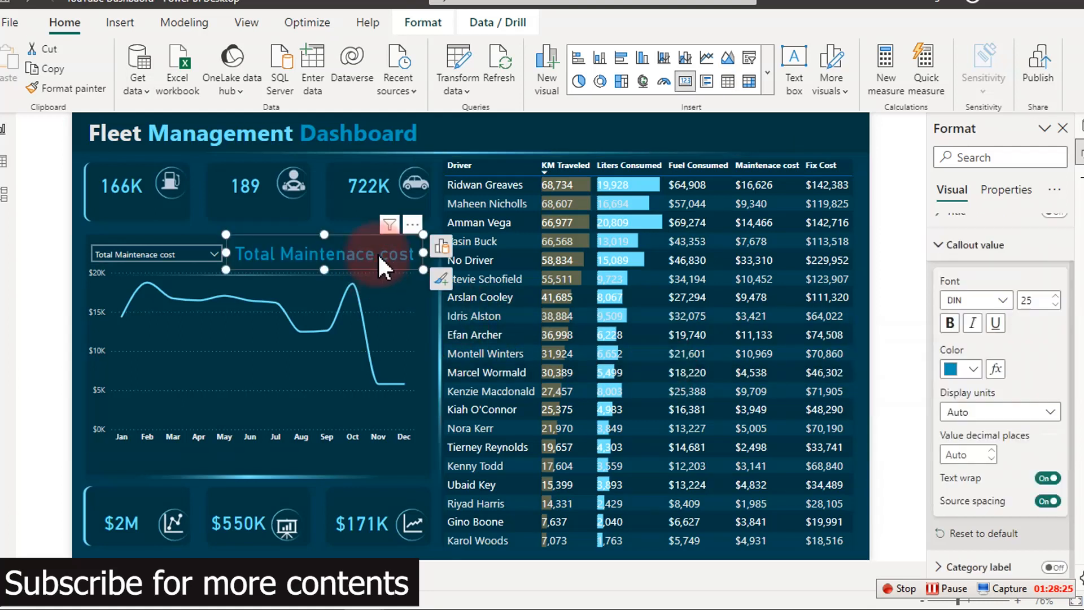
click(974, 370)
click(898, 337)
double_click(893, 322)
key(ctrl+c)
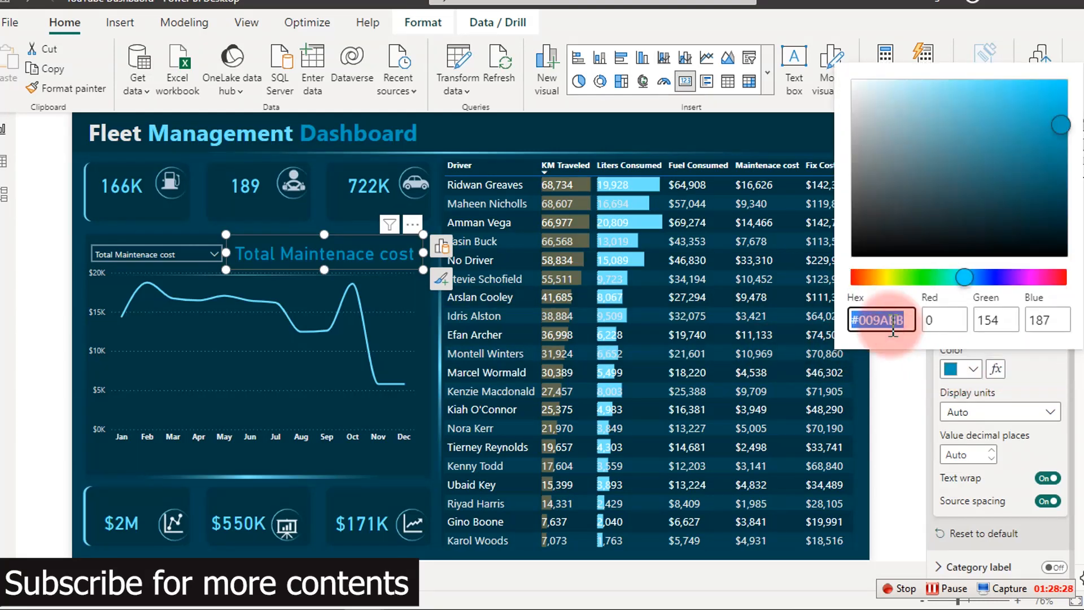
click(1048, 378)
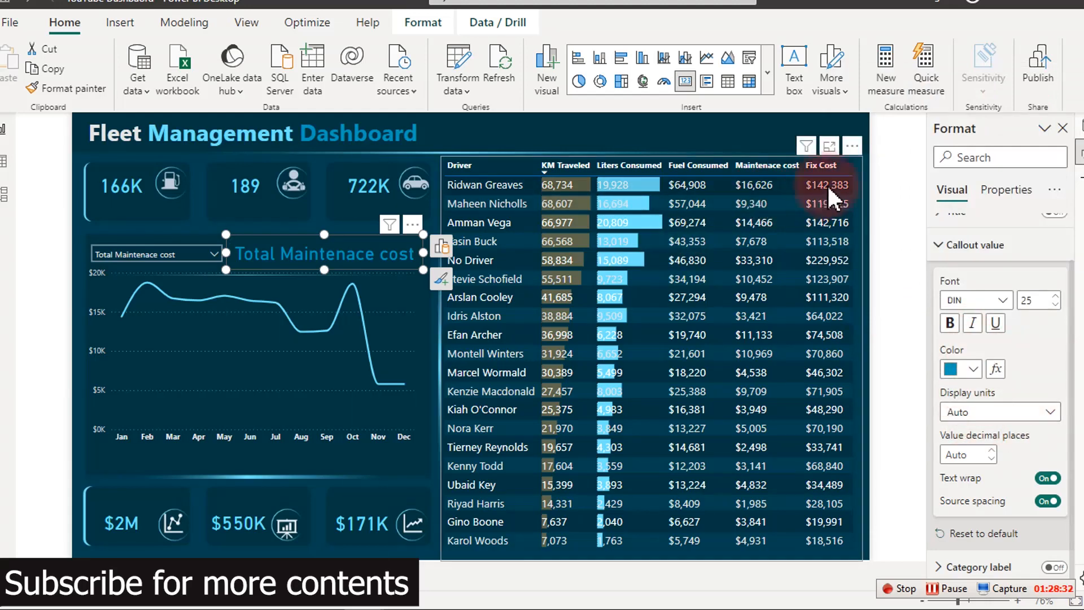
Recolour the positive bars of the Liters Consumed data bars with the copied hex code #009ABB.
click(857, 201)
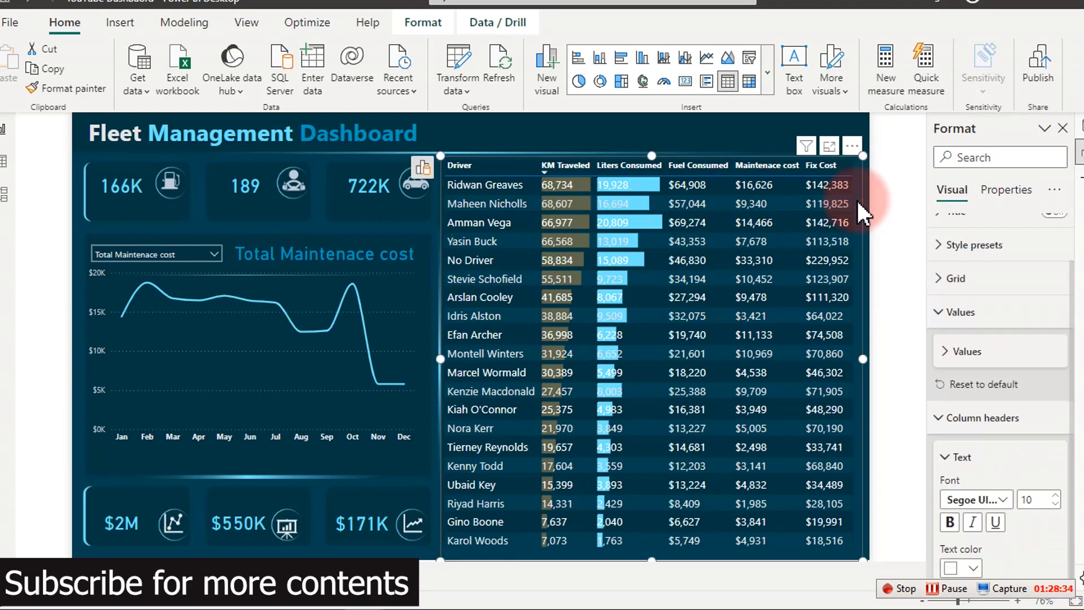
scroll(1017, 480, down, 10)
scroll(1023, 499, down, 10)
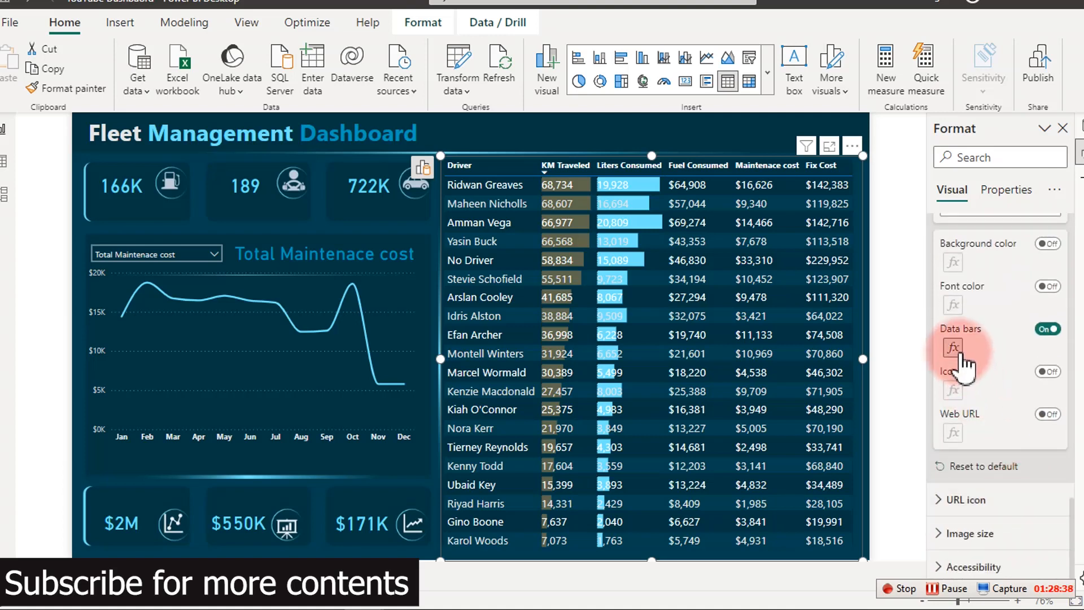
click(954, 348)
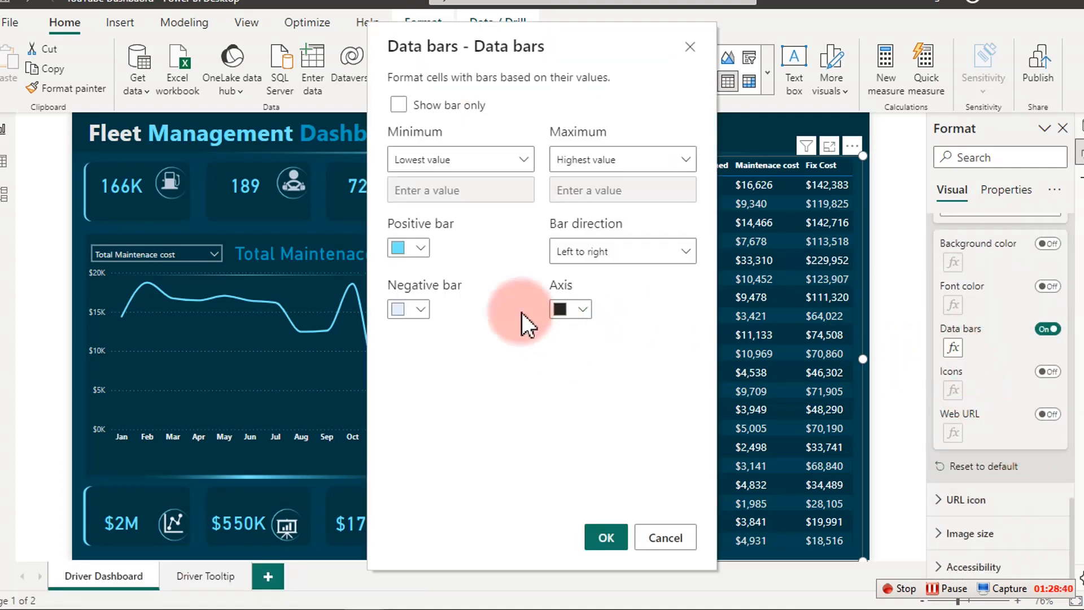
click(415, 250)
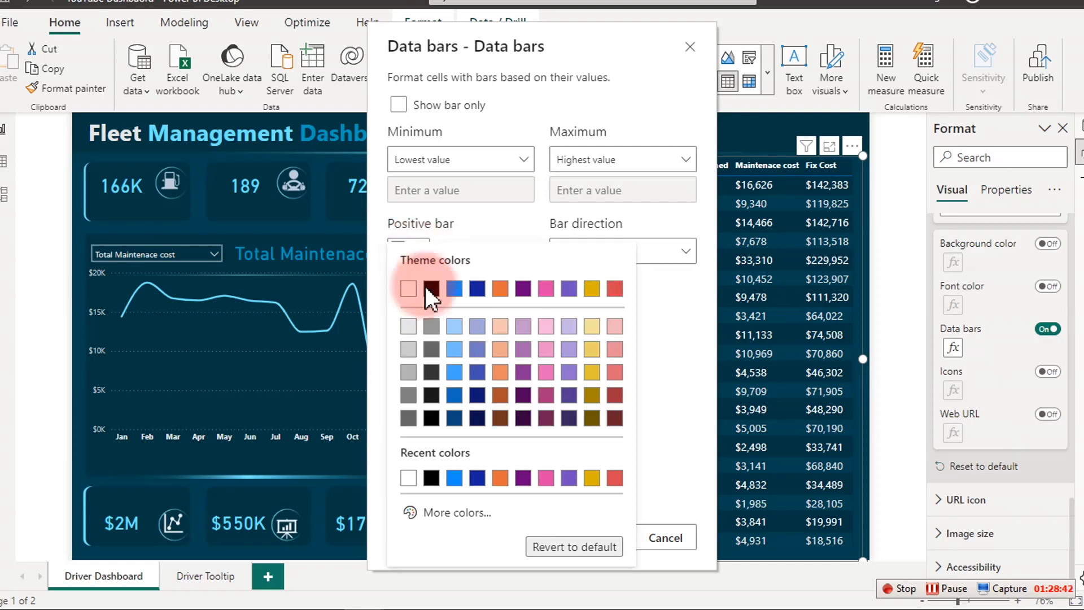
click(449, 512)
key(ctrl+v)
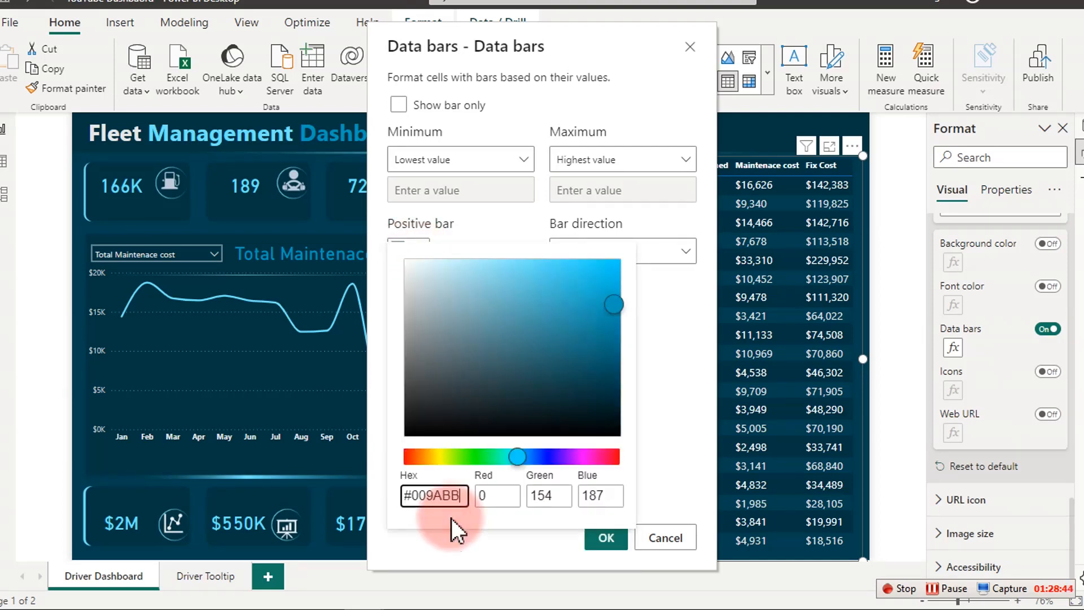
click(672, 461)
click(591, 539)
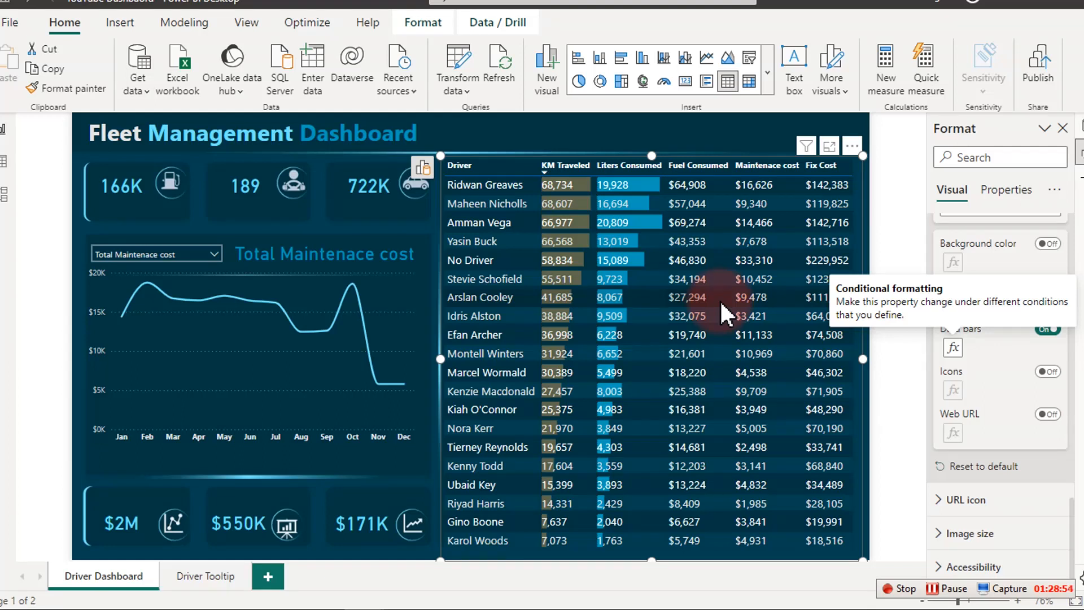
Turn on data bars for the Maintenace cost column of the driver table.
scroll(1015, 411, up, 3)
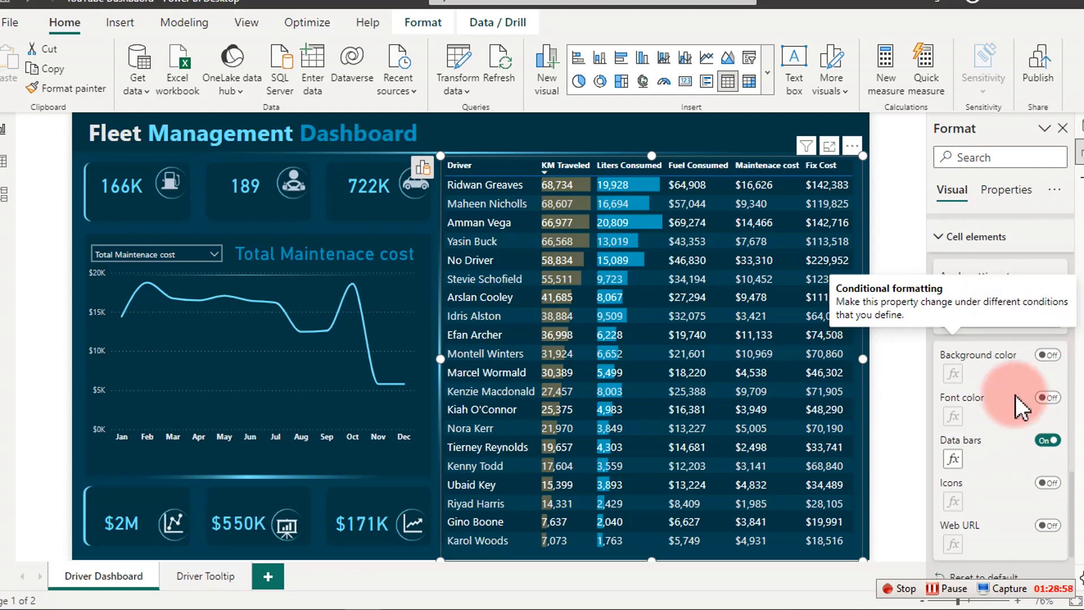
click(1042, 320)
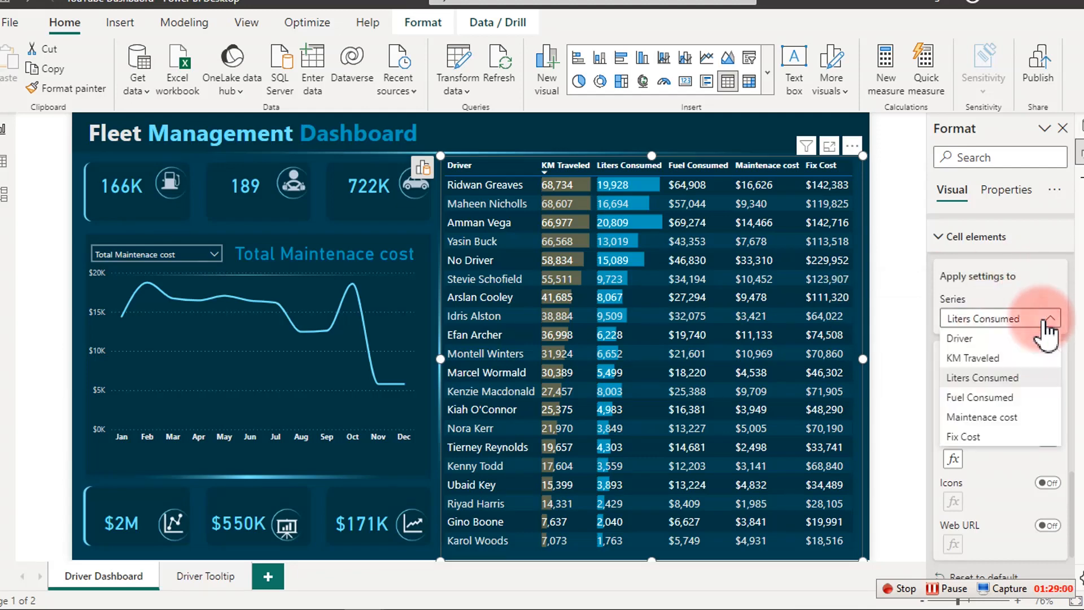
click(997, 418)
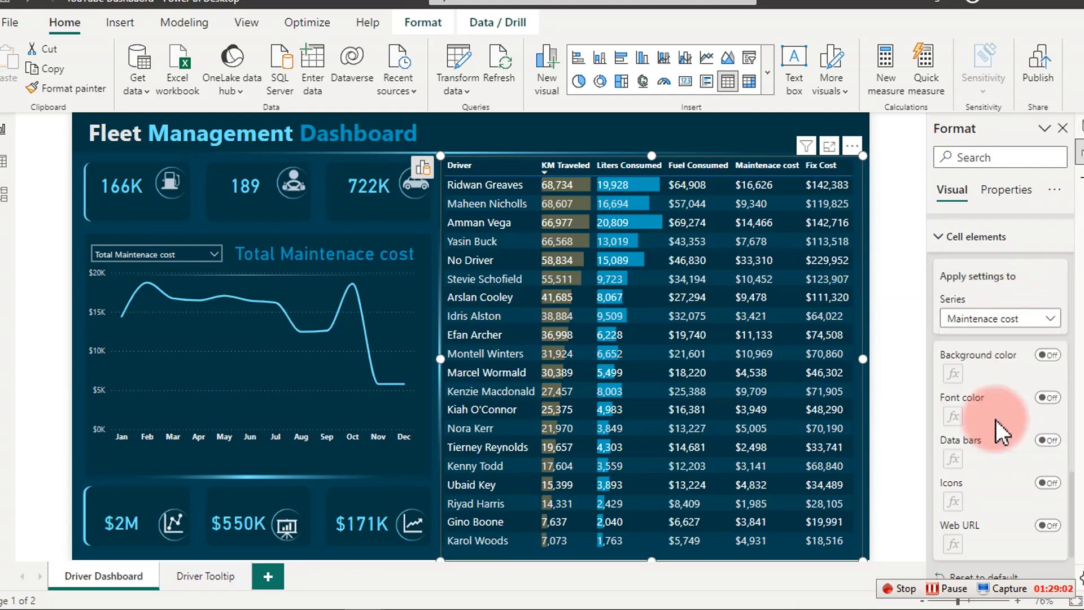
click(1049, 440)
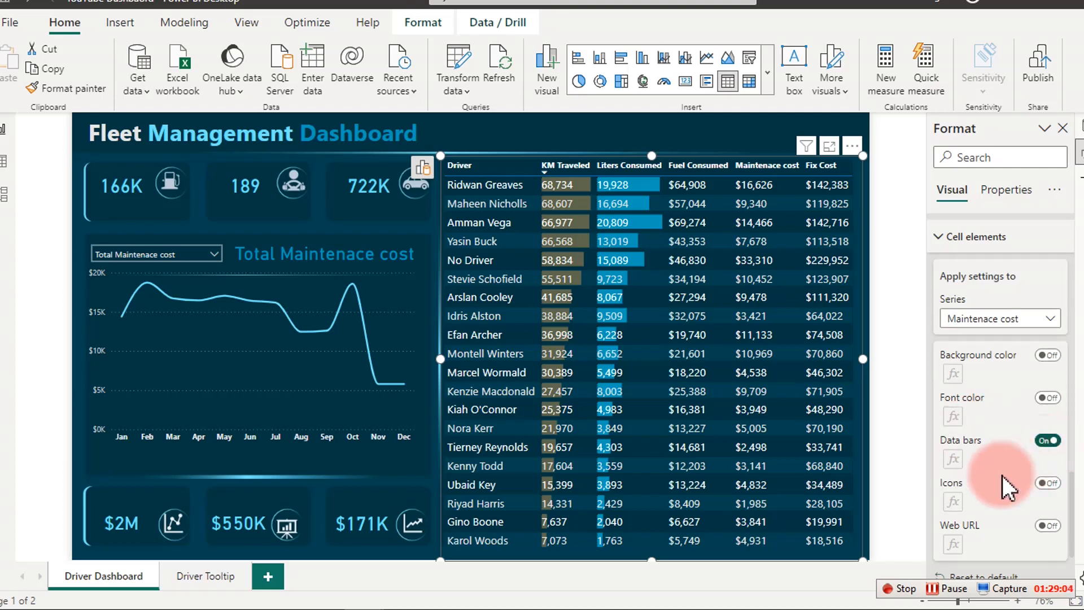
Set the positive bar colour of the Maintenace cost data bars to the copied hex code #009ABB.
click(952, 460)
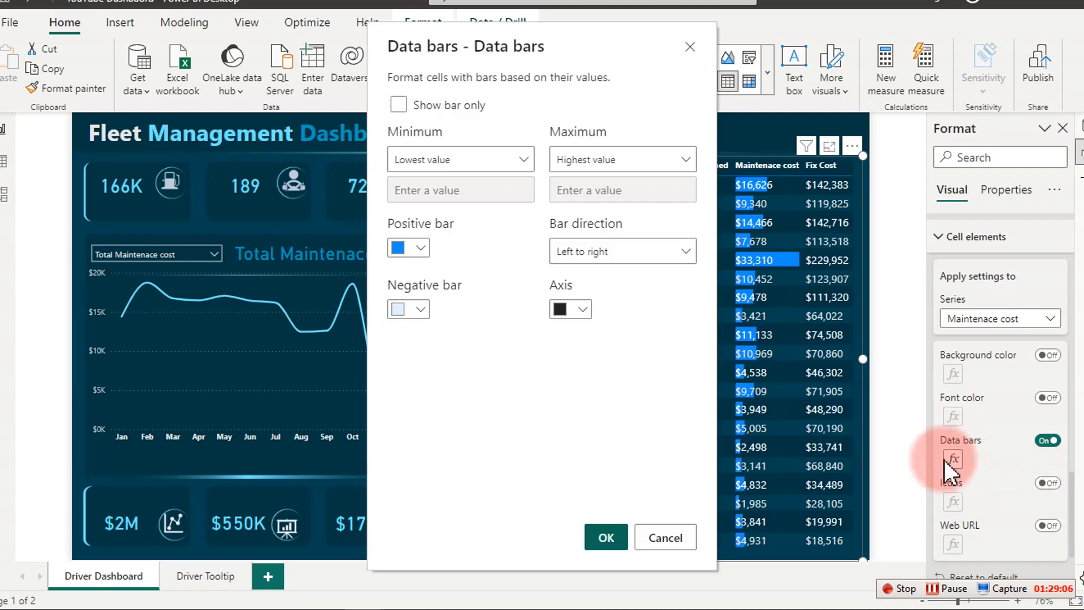
click(419, 247)
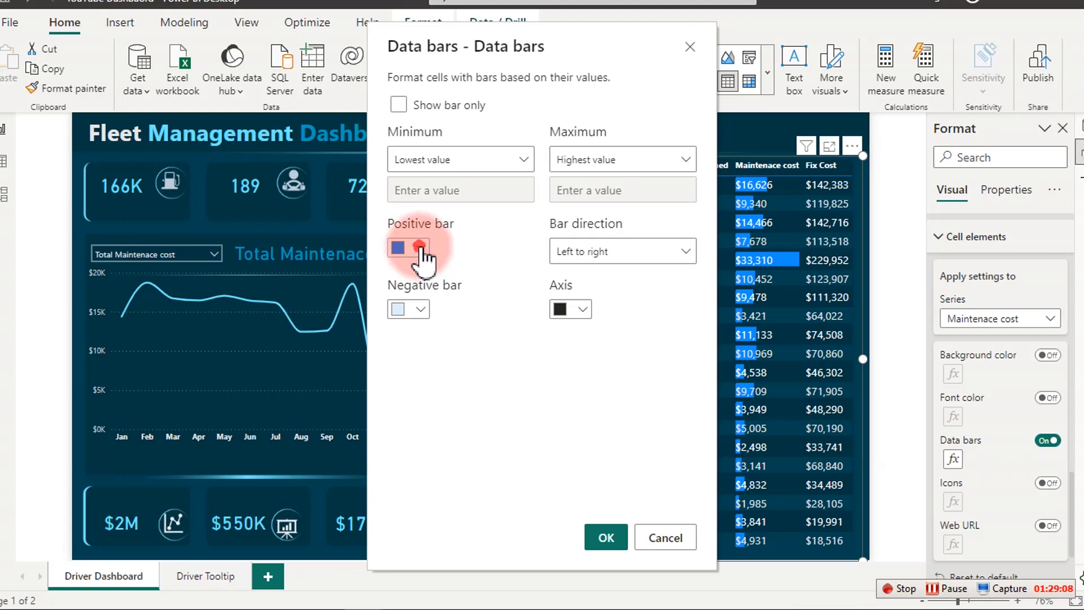
click(452, 513)
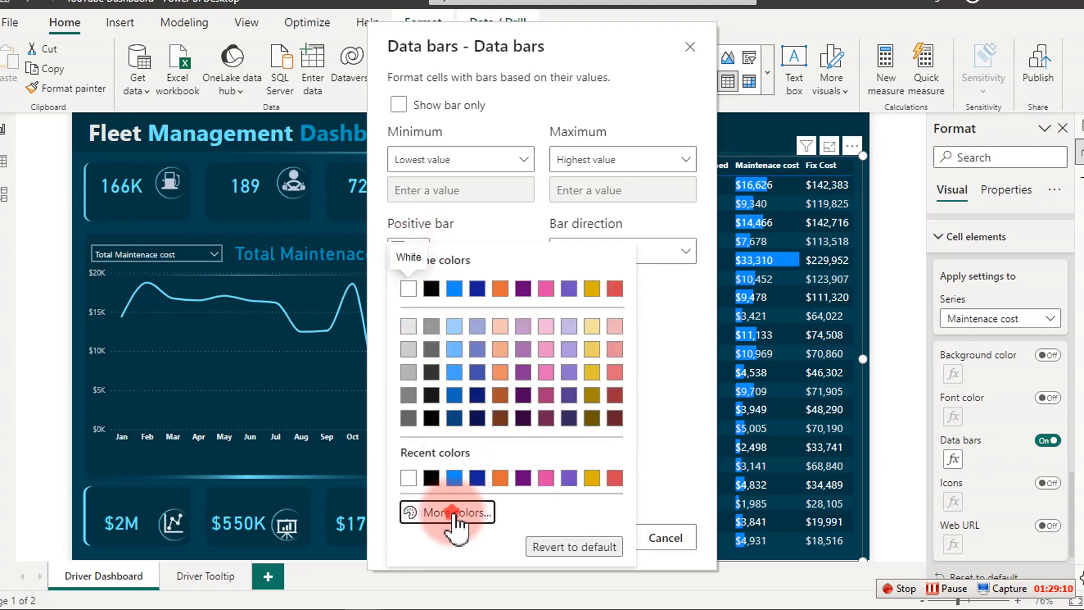
key(ctrl+v)
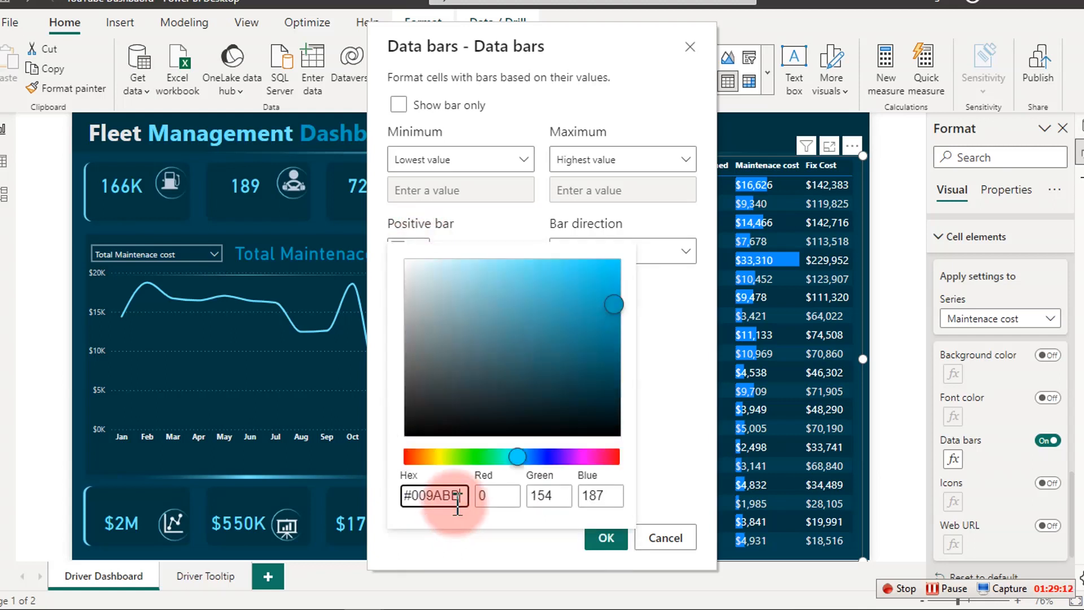
click(685, 459)
click(606, 538)
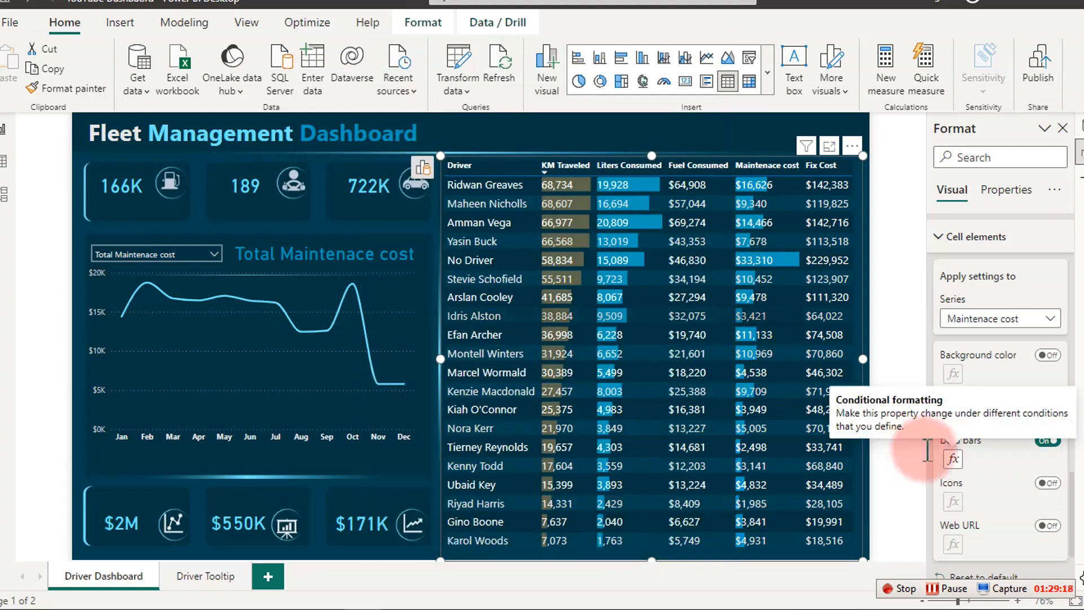
Look up the custom positive bar colour used by the KM Traveled data bars.
click(1042, 321)
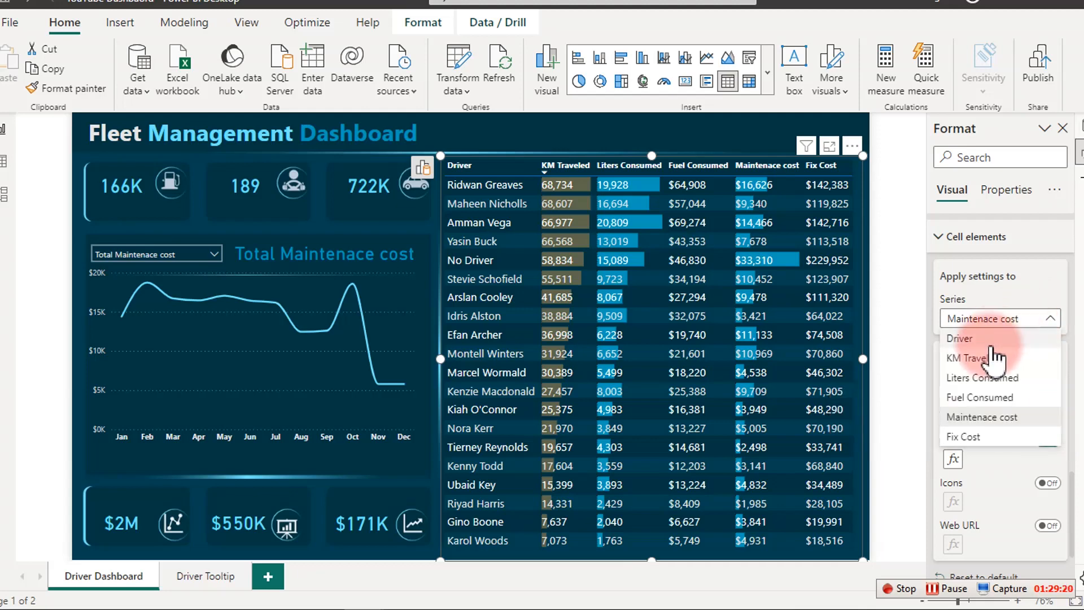
click(988, 361)
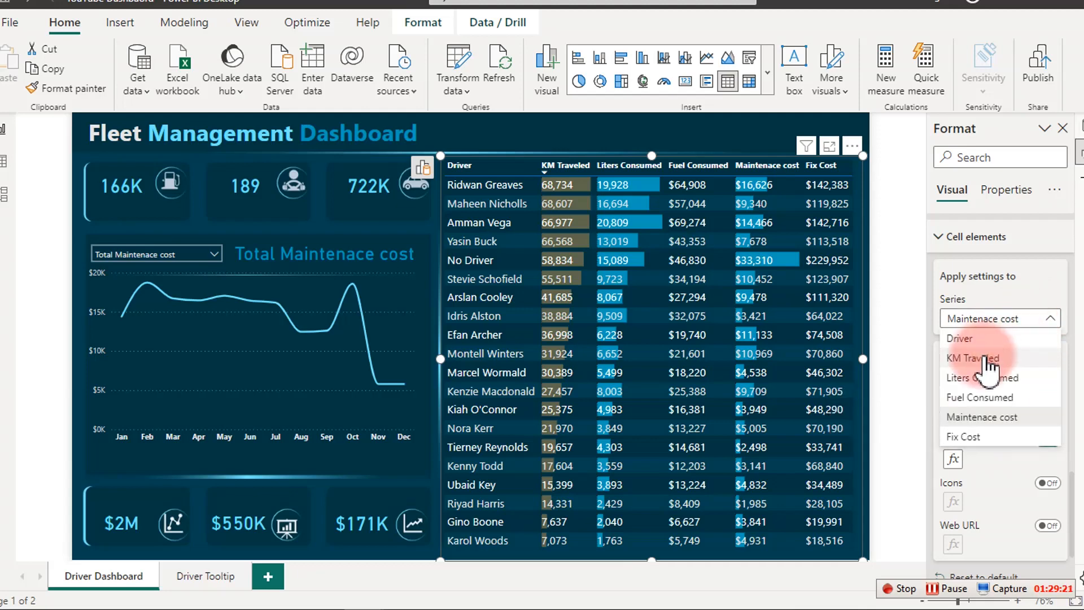
click(954, 461)
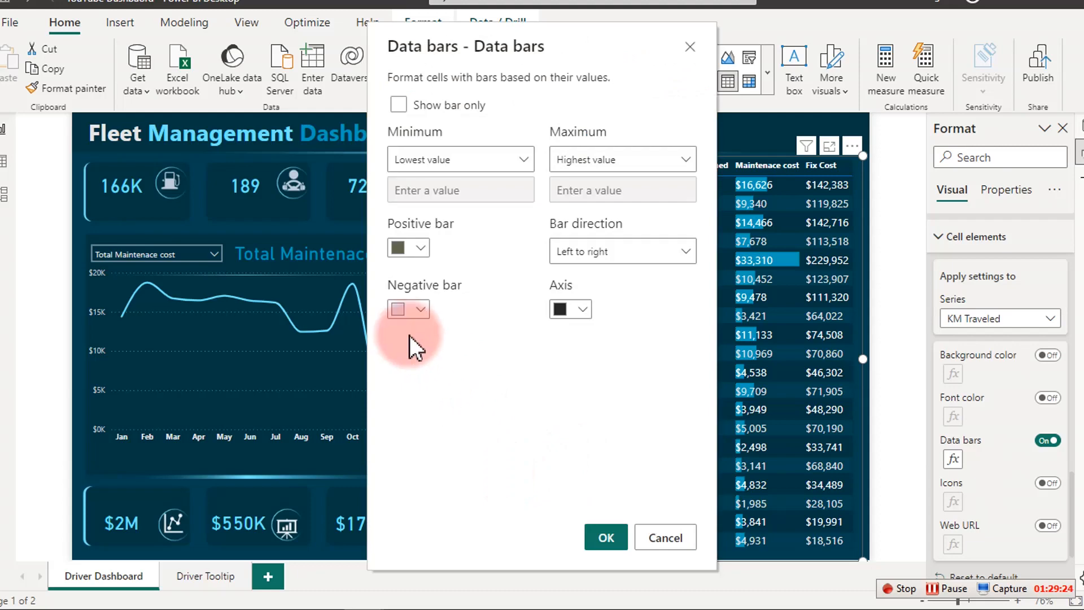
click(423, 248)
click(459, 515)
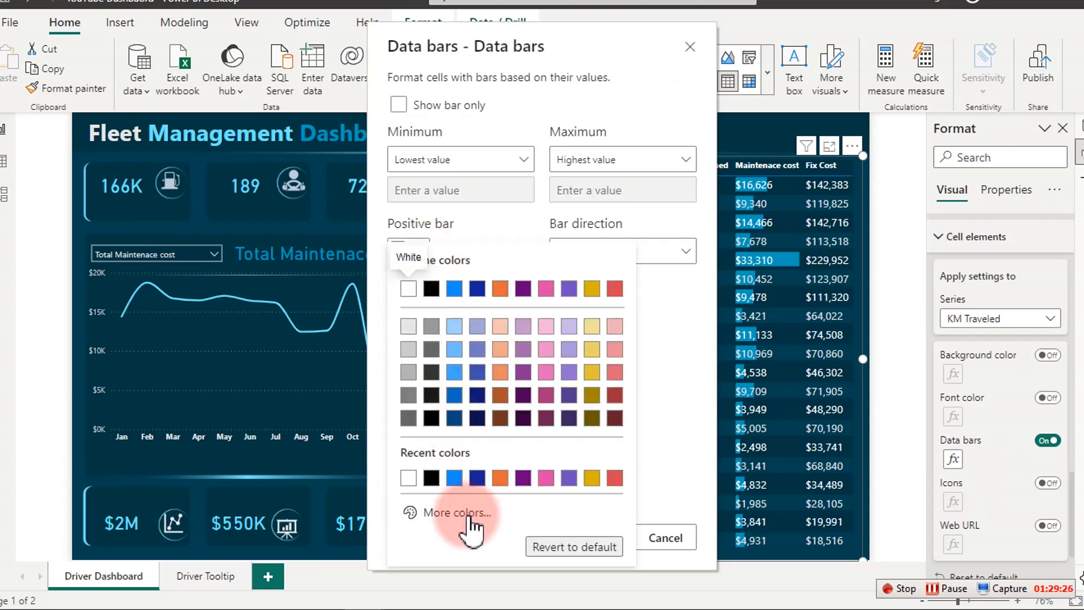
click(671, 536)
click(674, 538)
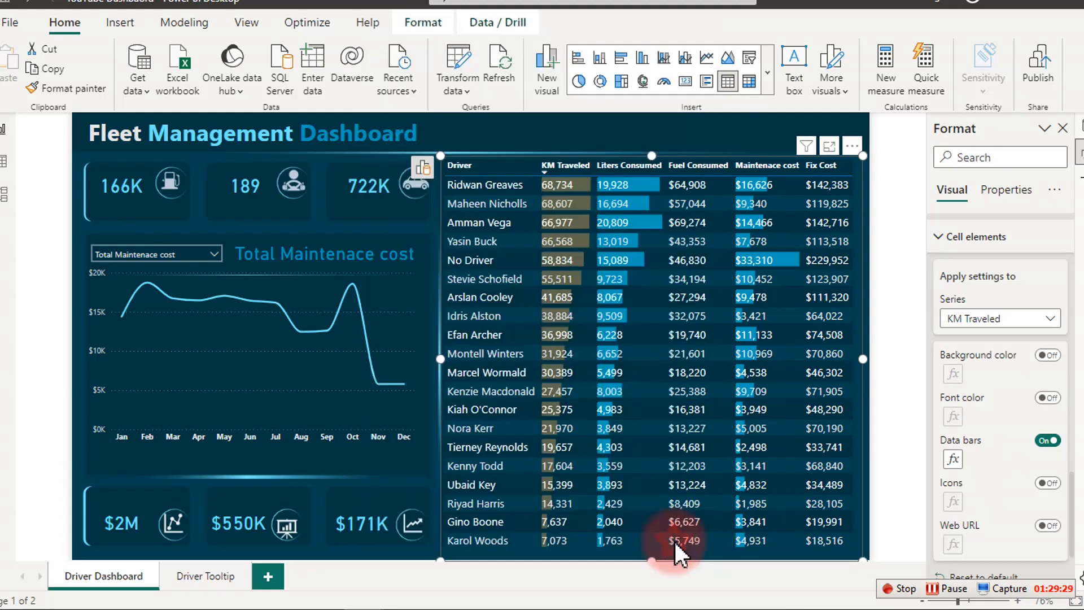
Turn on data bars for the Fuel Consumed column and open their formatting options.
click(1003, 319)
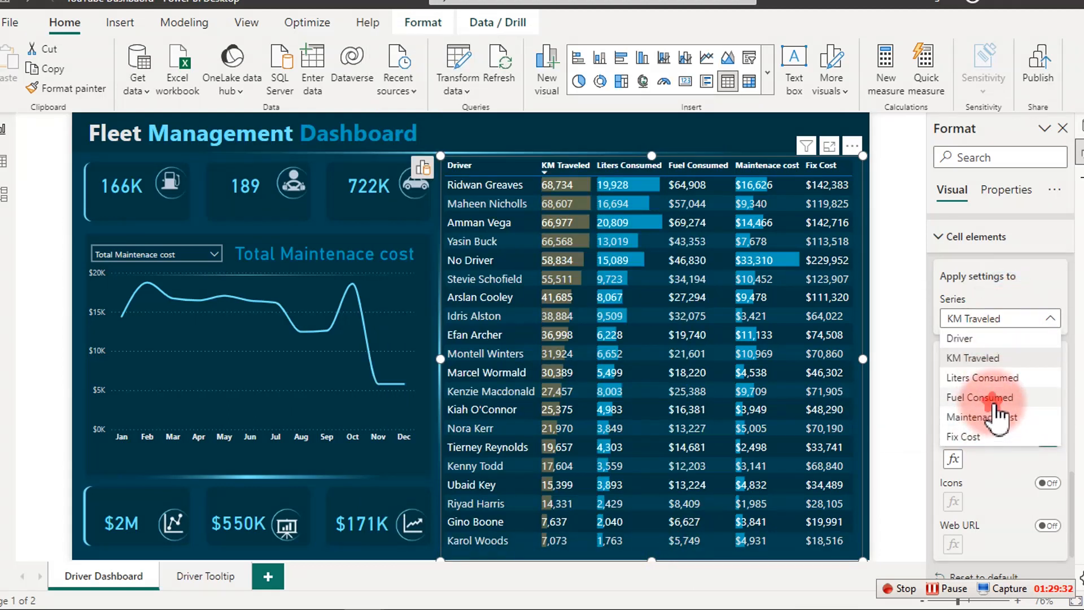
click(992, 398)
click(1055, 439)
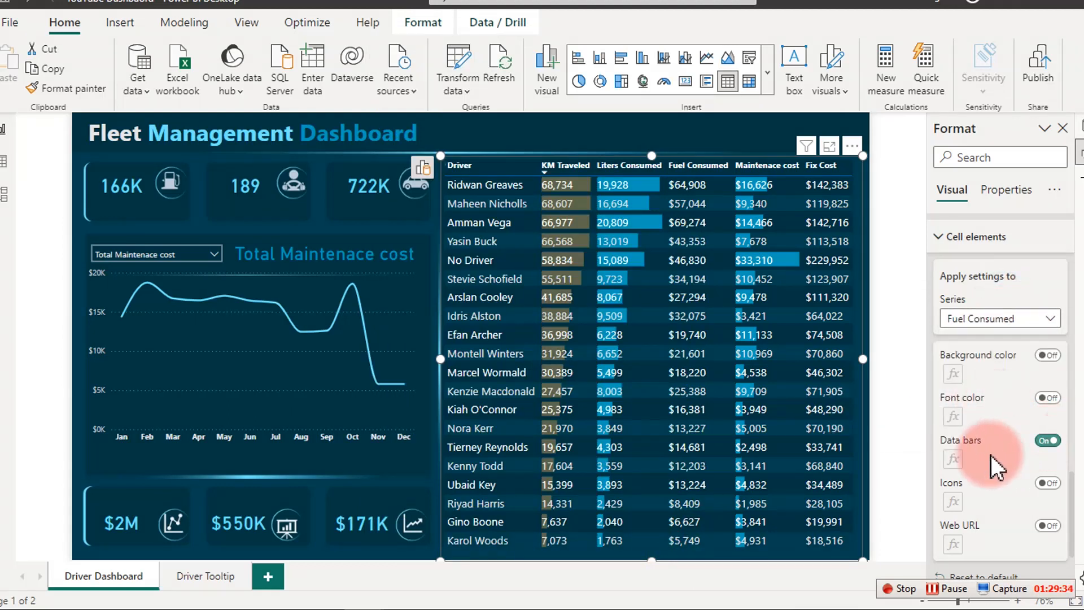
click(954, 460)
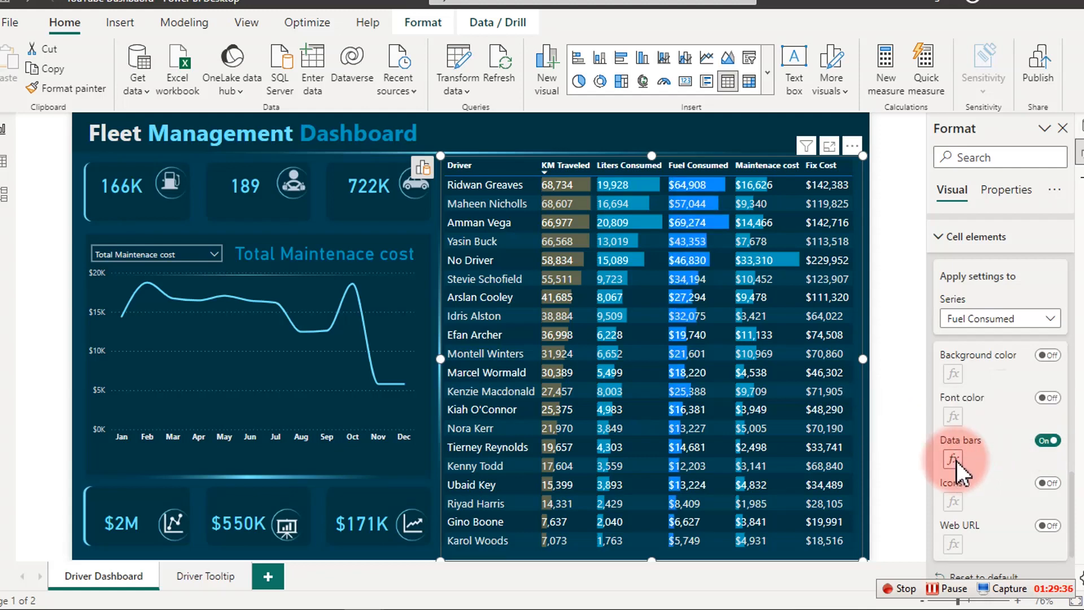
Set the positive bar color of the Fuel Consumed data bars to #5E654D.
click(421, 246)
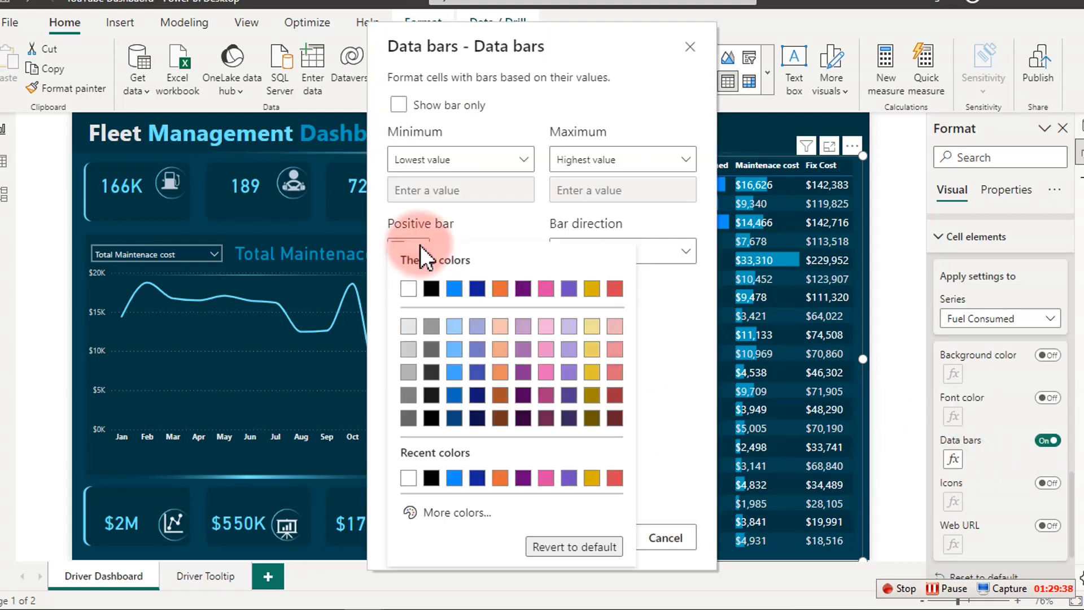
click(459, 513)
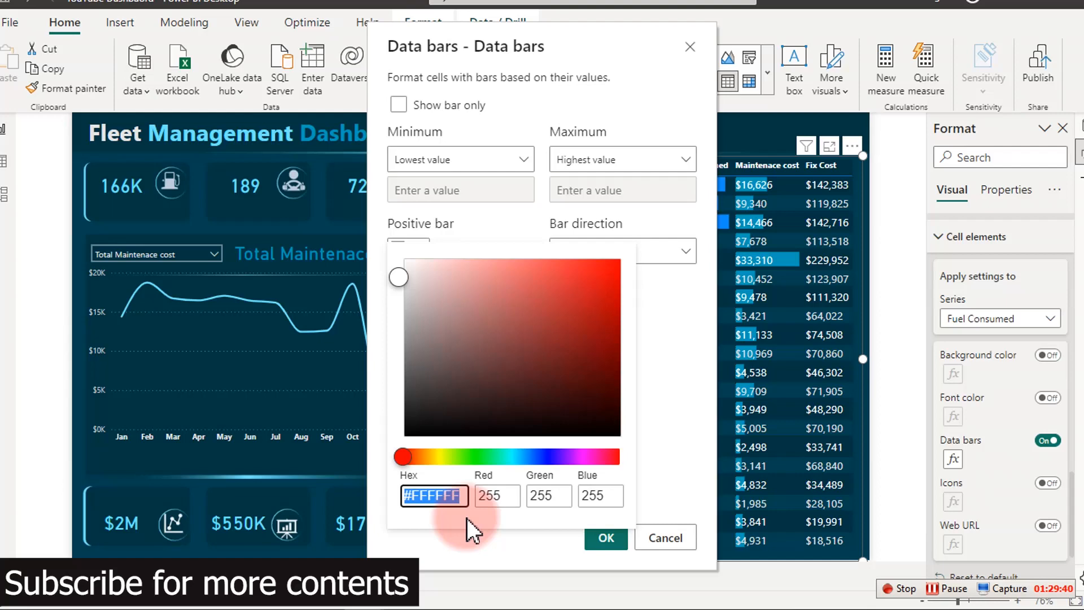
text(#5E654D)
click(669, 491)
click(606, 538)
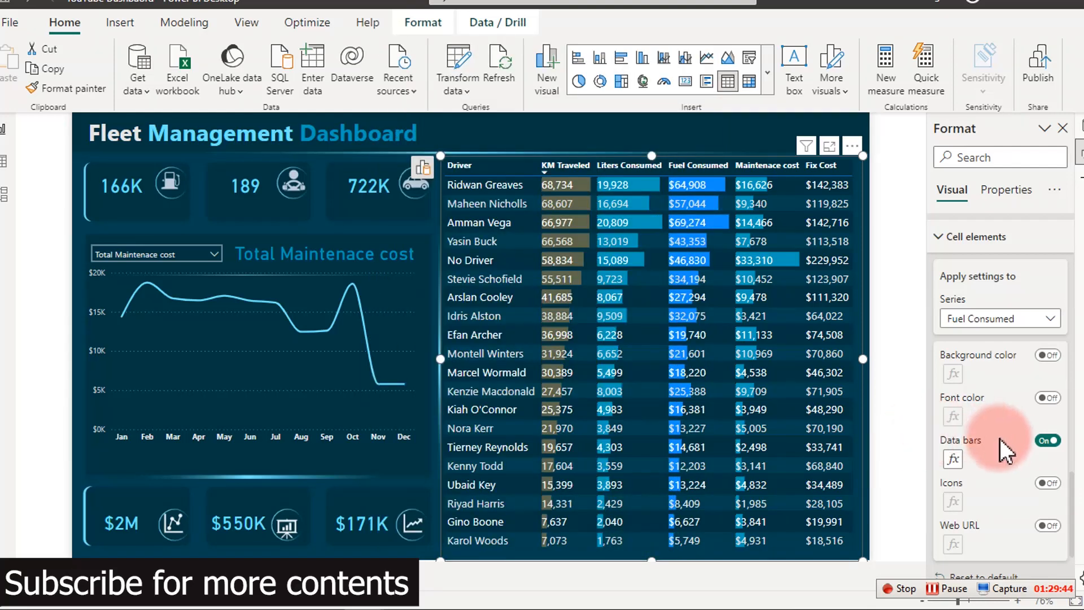
Turn on data bars for the Fix Cost column of the driver table.
click(1018, 311)
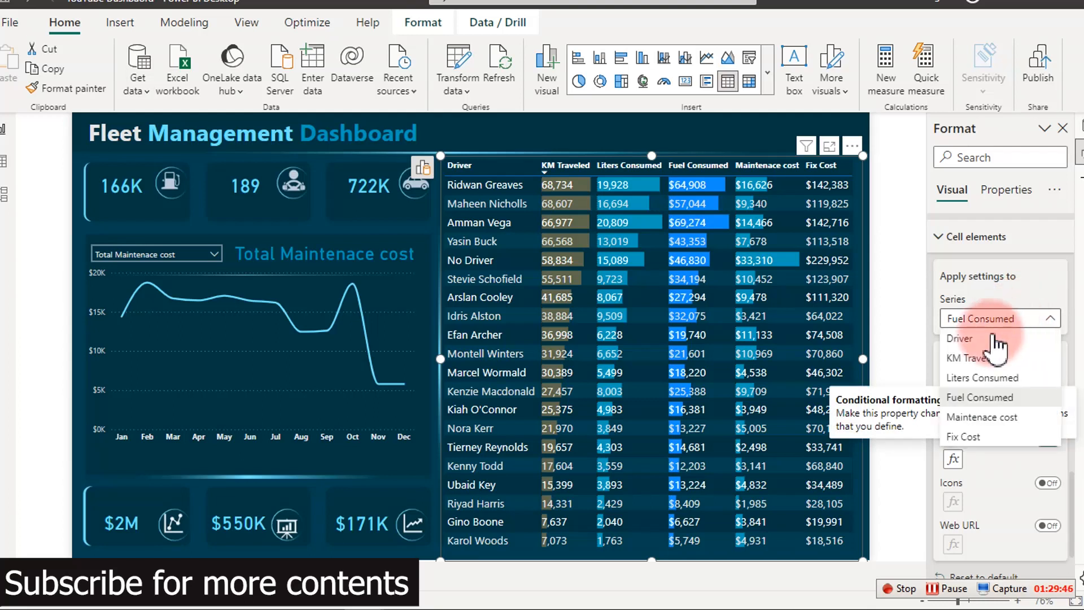
click(969, 437)
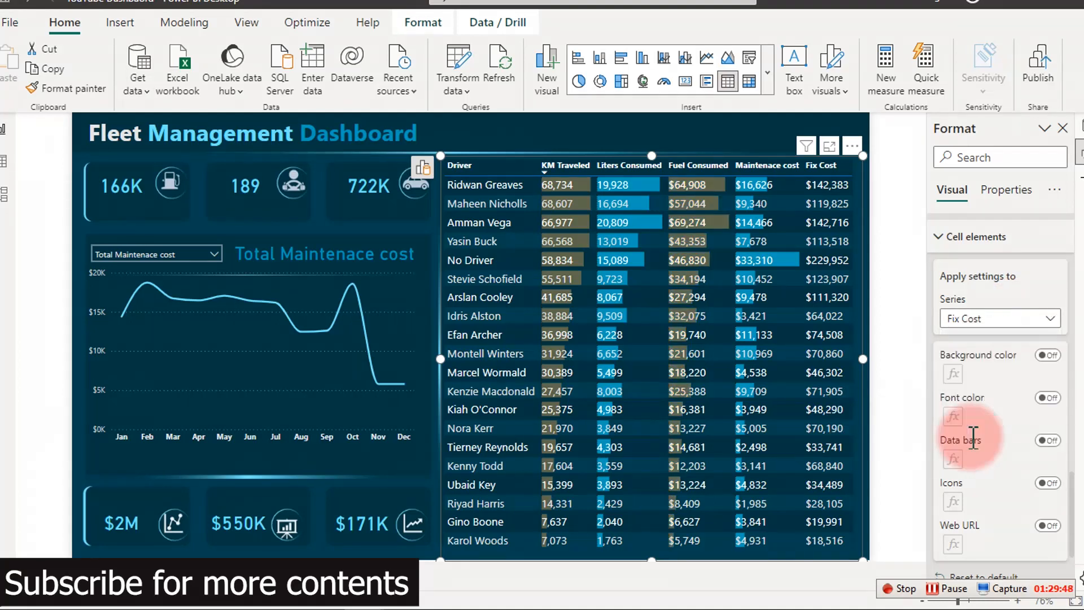
click(1050, 442)
Set the positive bar color of the Fix Cost data bars to #5E654D and deselect the table.
click(954, 460)
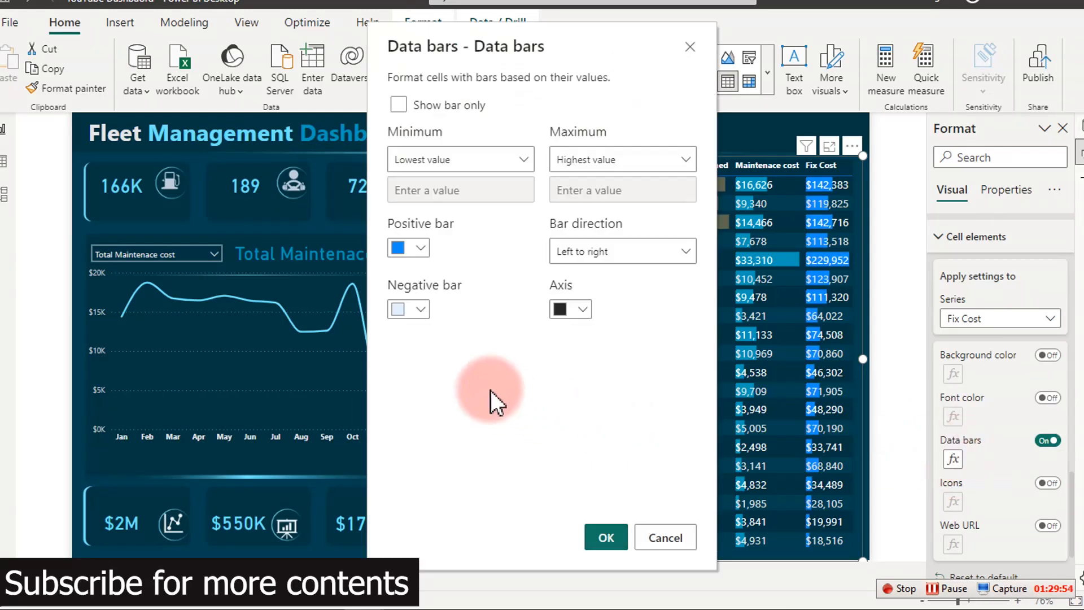
click(406, 249)
click(465, 476)
click(452, 512)
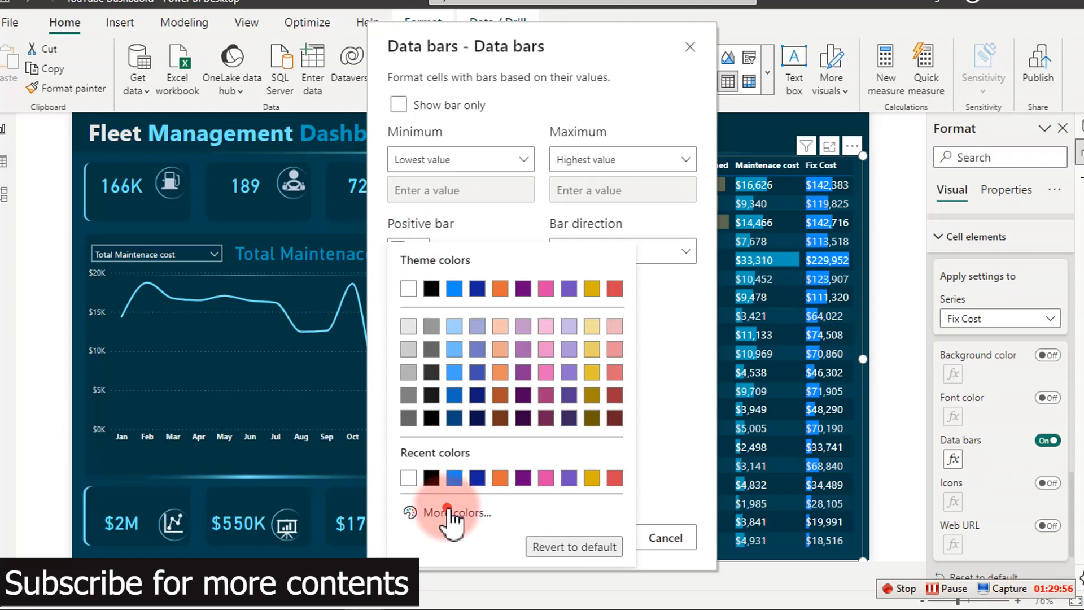
text(#5E654D)
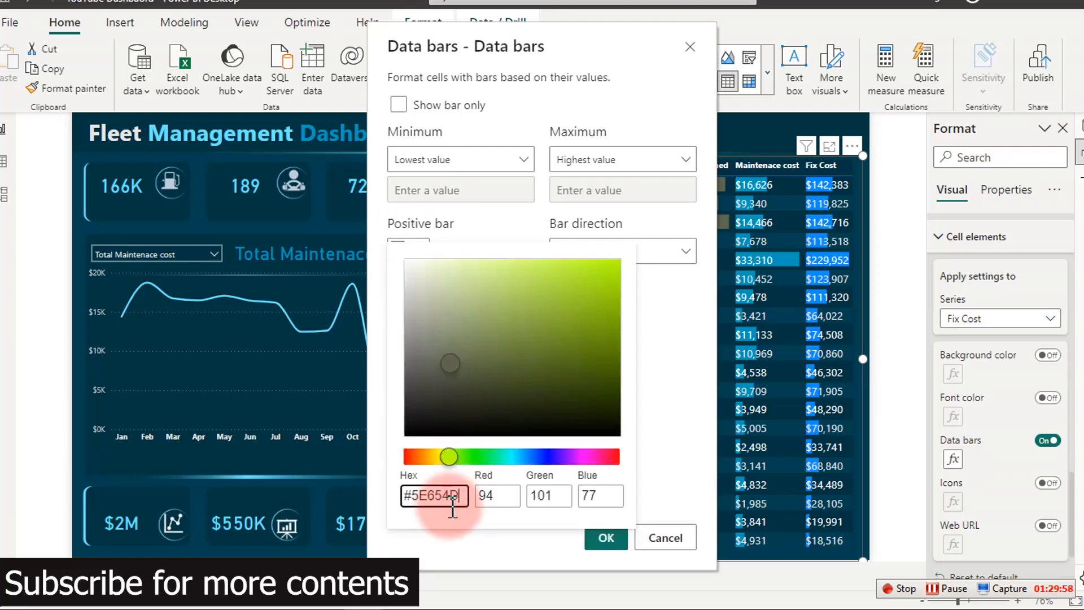
click(655, 456)
click(609, 538)
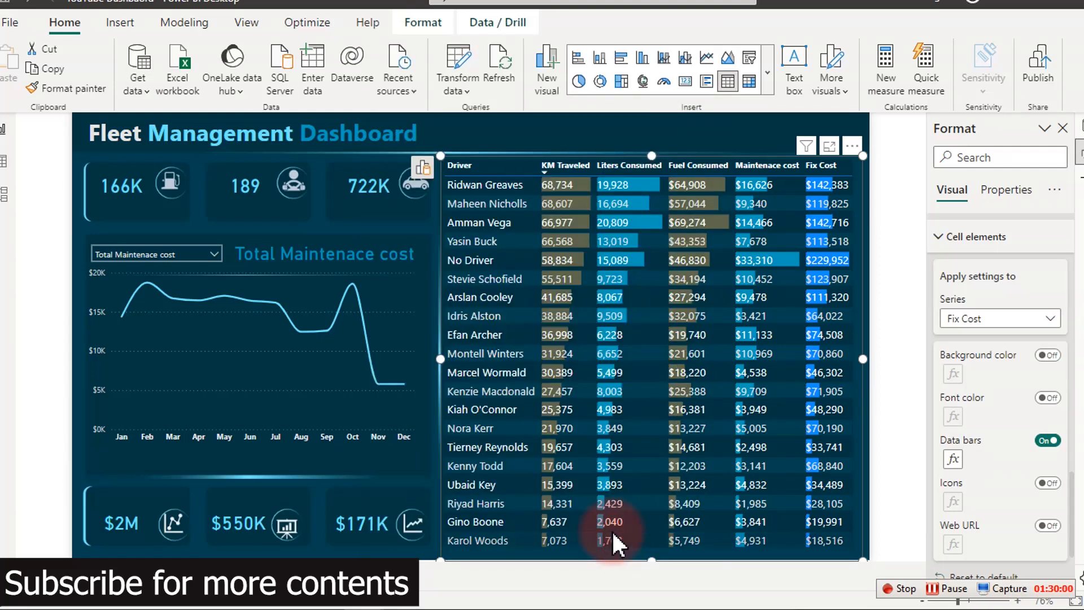
click(669, 126)
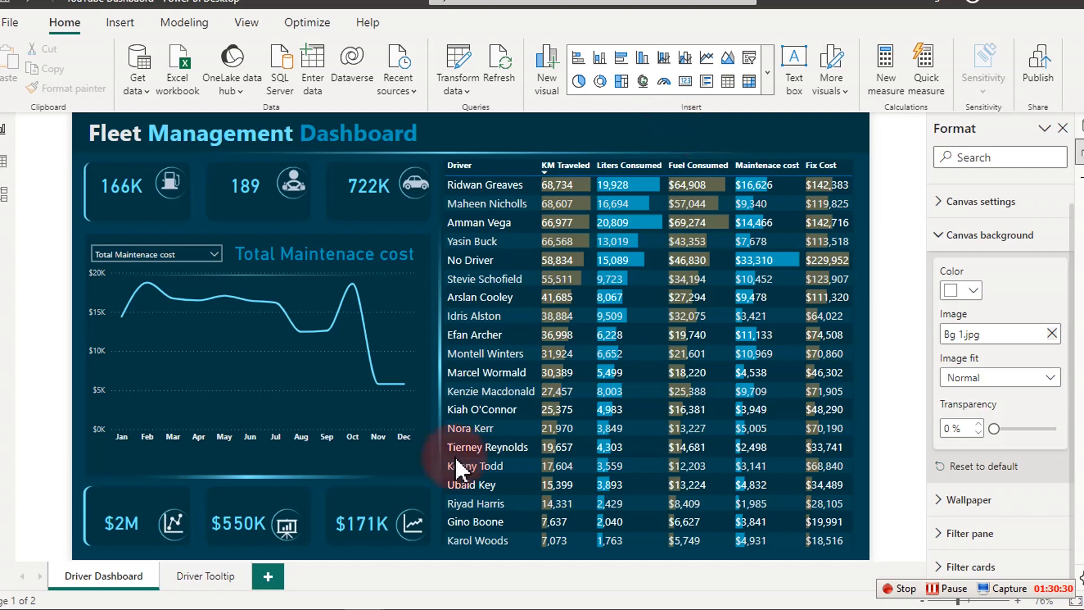
Switch to the finished Dashboard file in the other Power BI Desktop window and view its Driver page.
mouse_move(358, 594)
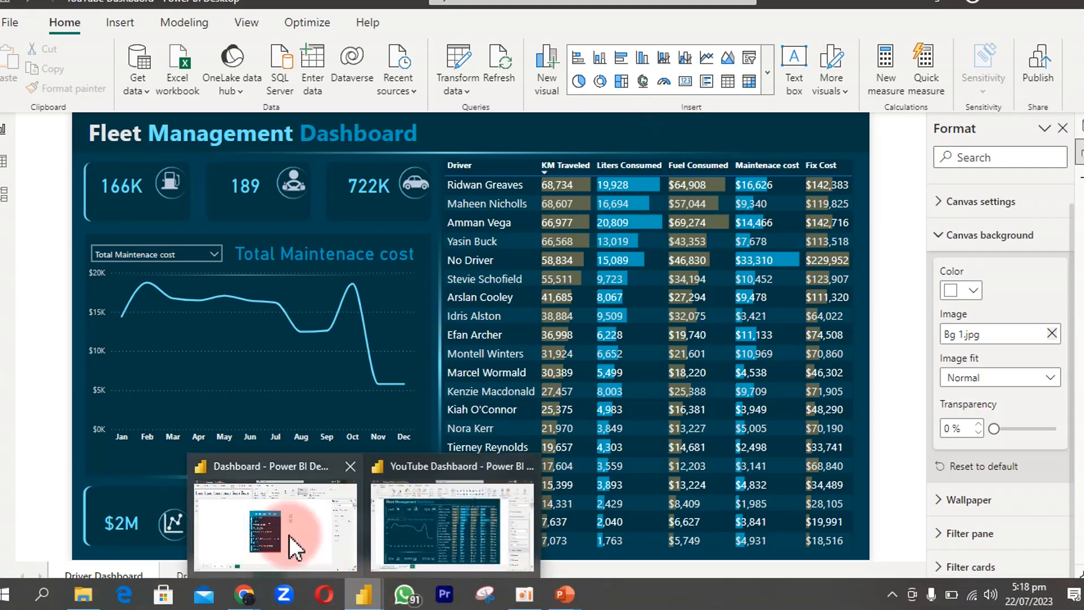
click(310, 530)
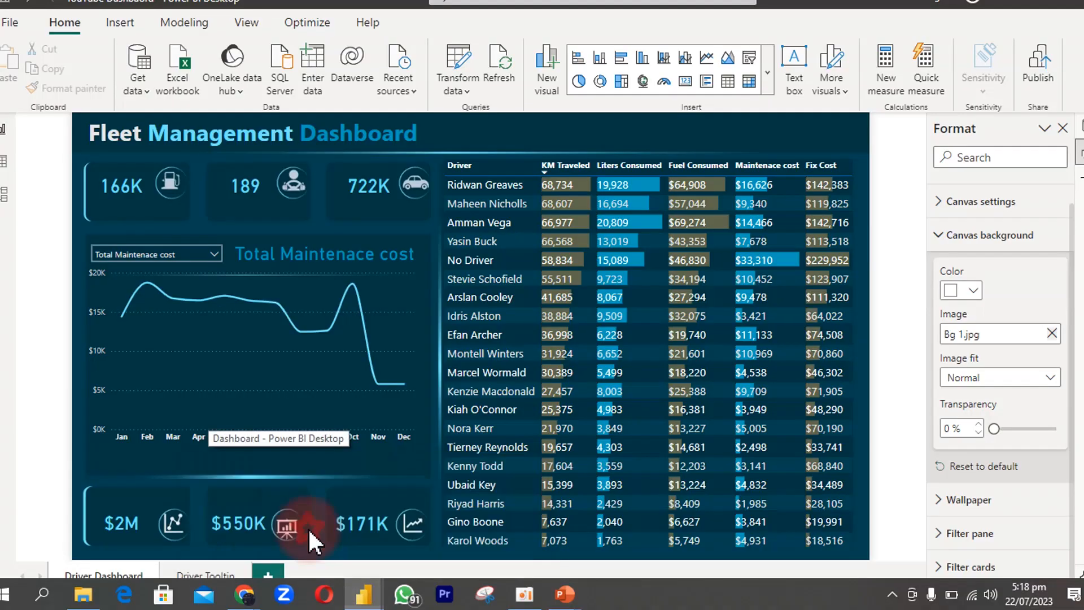
click(239, 405)
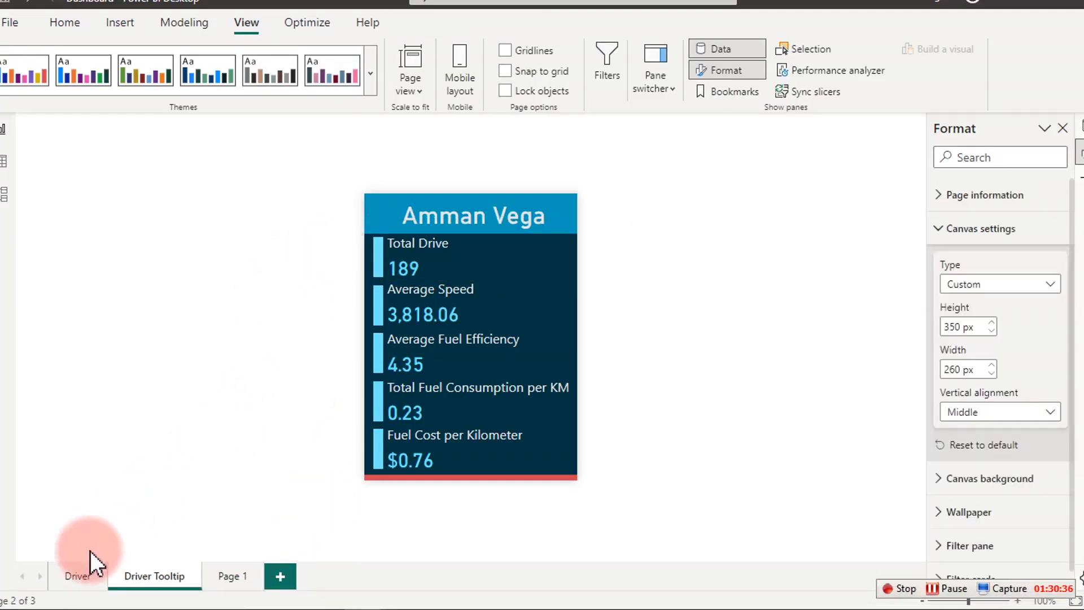
click(76, 577)
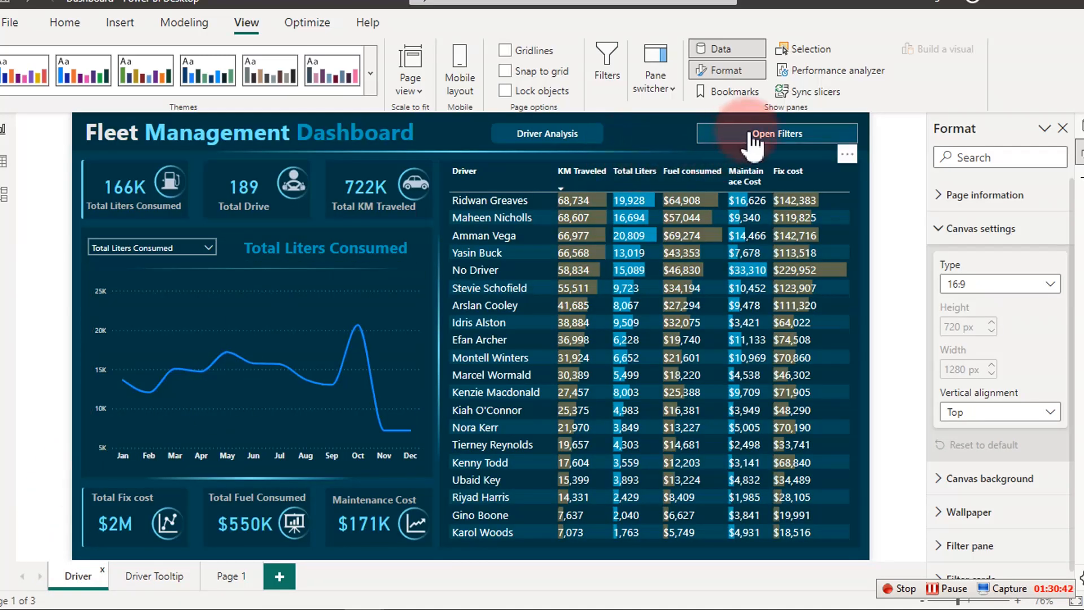
Try out the reference page's filter panel by opening it, filtering Truck Type to SEMI-TRAILER and closing it.
ctrl+click(754, 142)
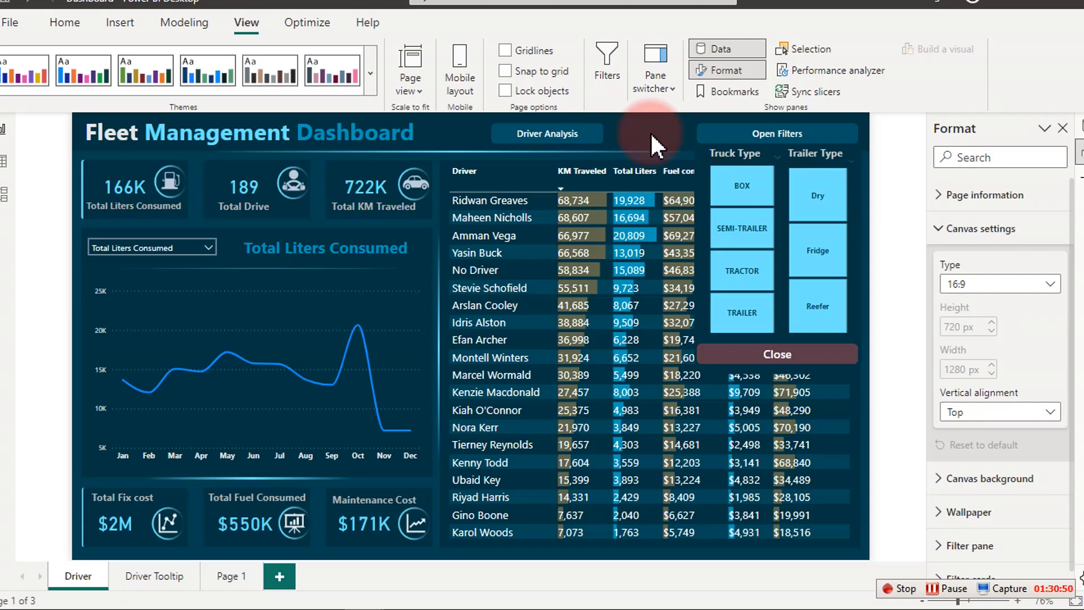
click(757, 188)
click(745, 231)
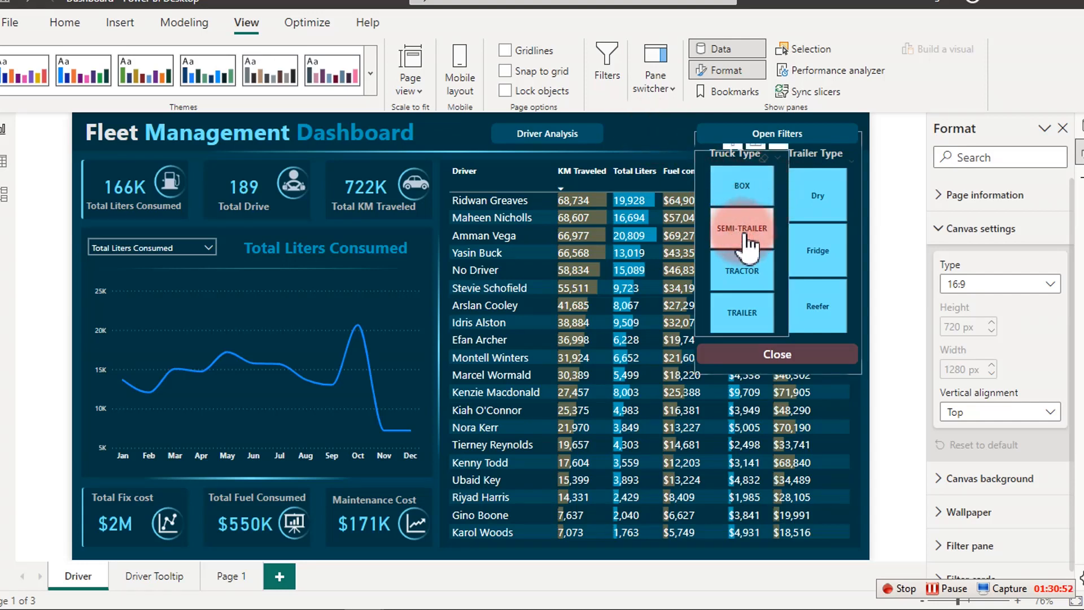
click(633, 130)
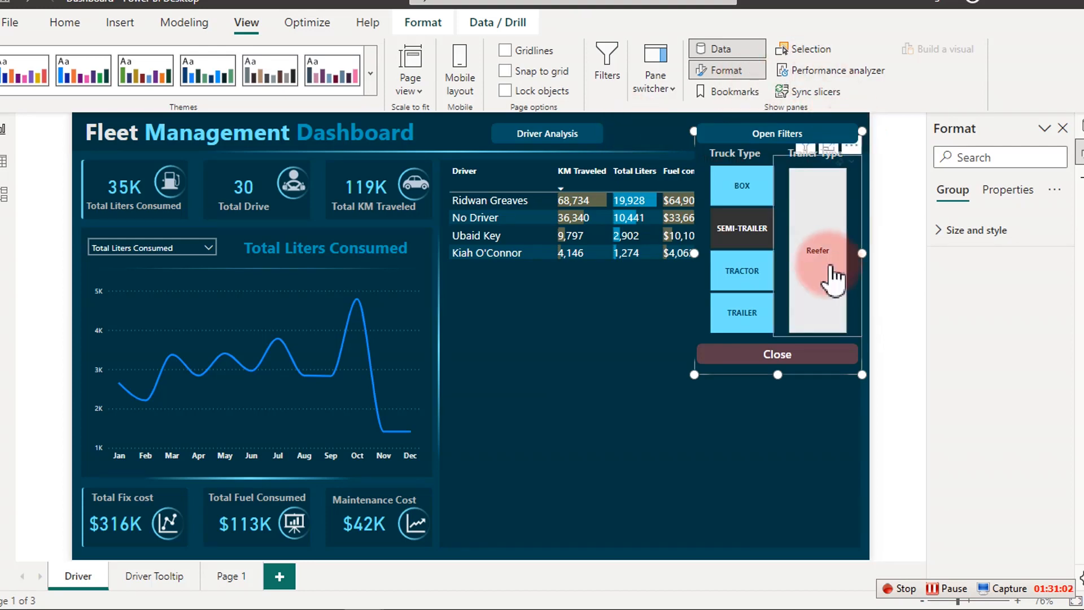
click(801, 254)
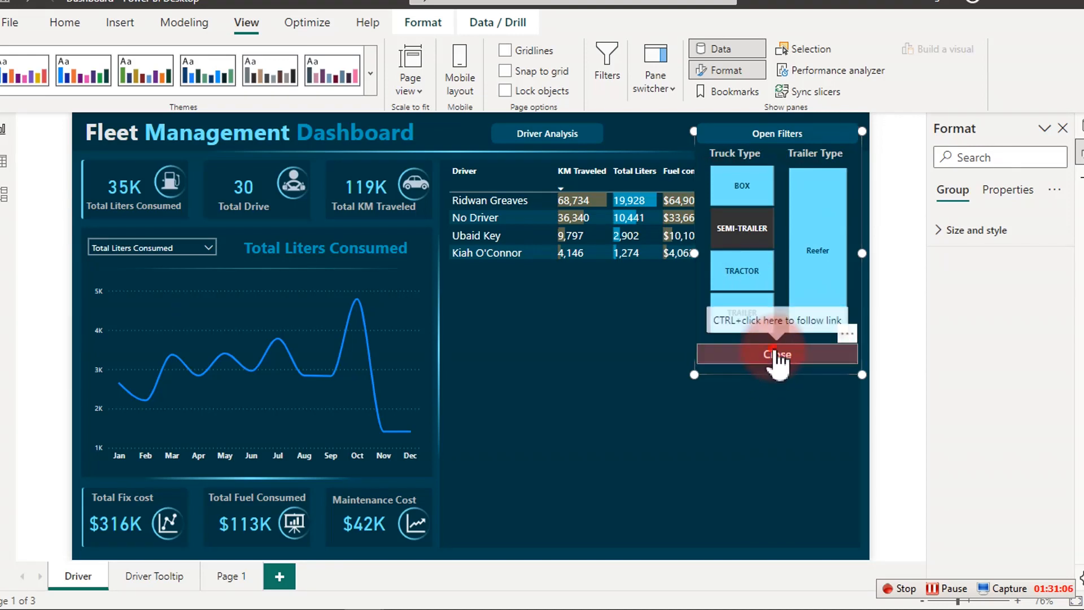
ctrl+click(775, 356)
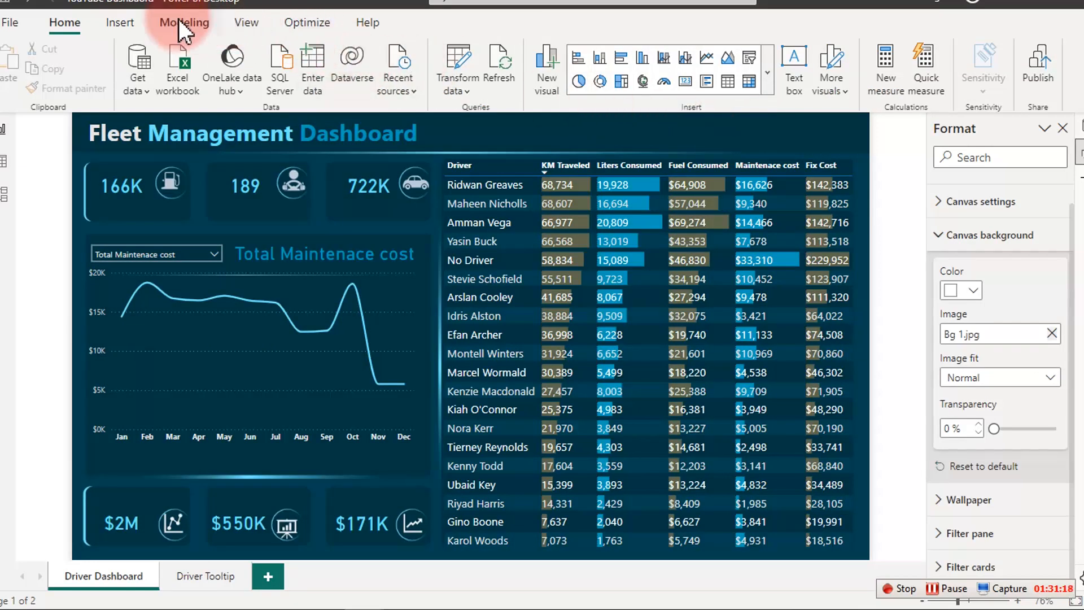
Insert a rounded rectangle shape on the Driver Dashboard page of the YouTube Dashboard file.
click(119, 23)
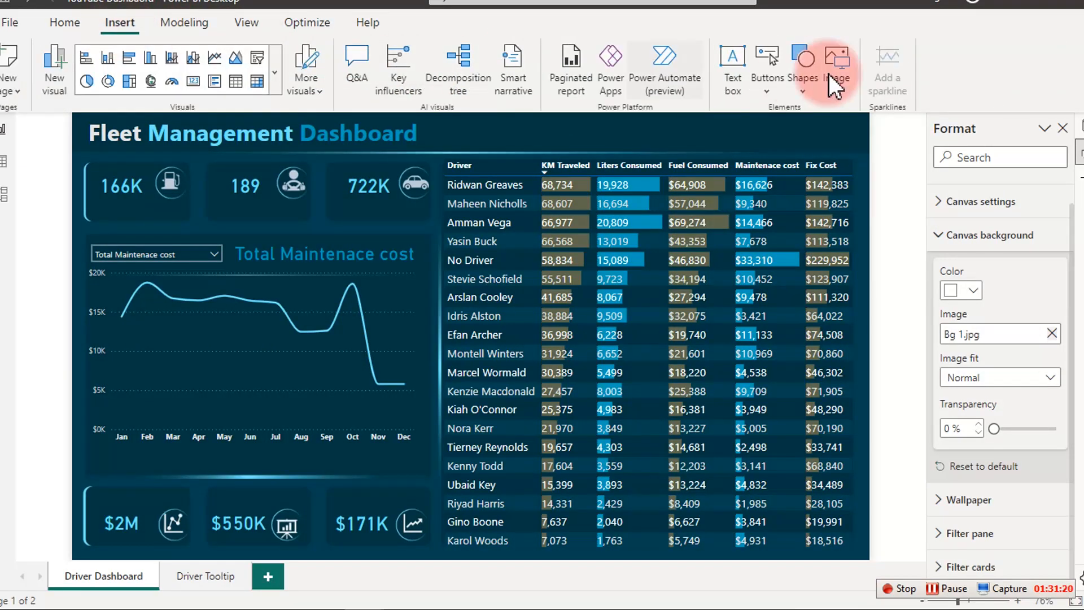
click(805, 89)
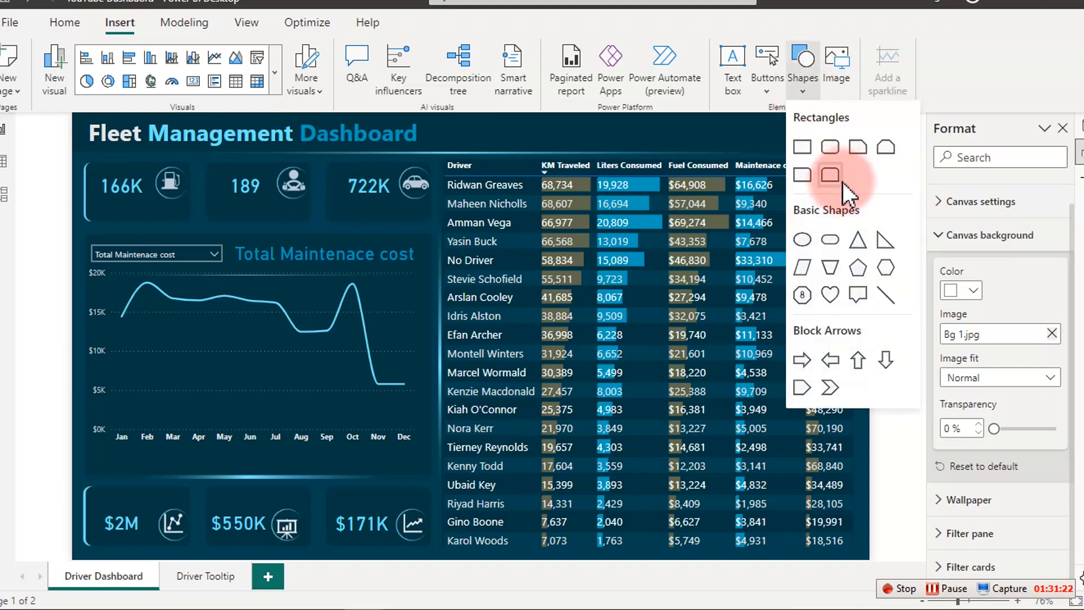
click(830, 150)
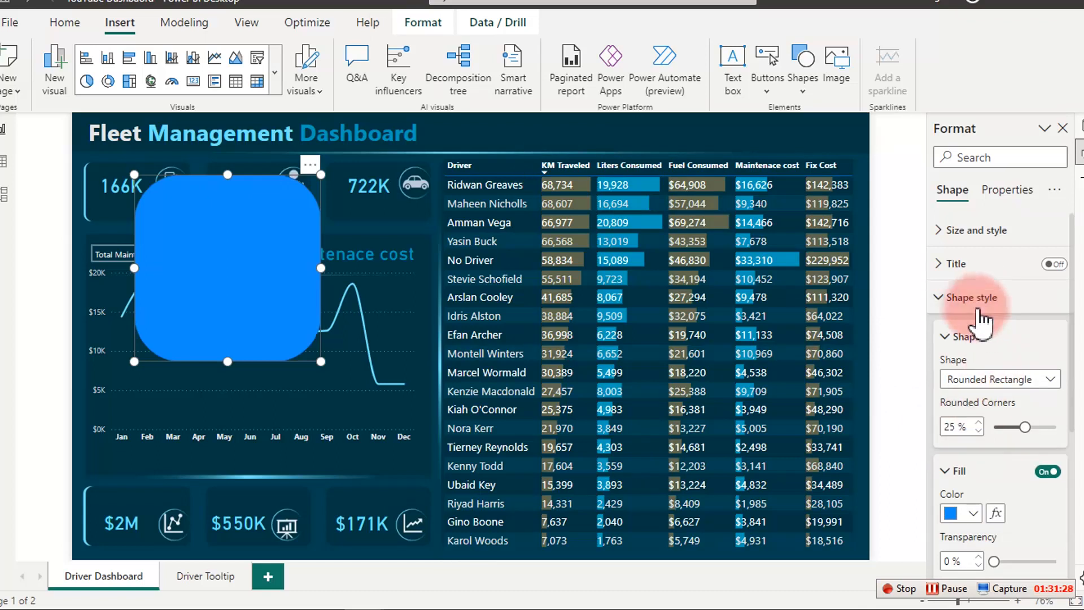
Set the rounded rectangle's height to 32 and its width to 258.
click(976, 230)
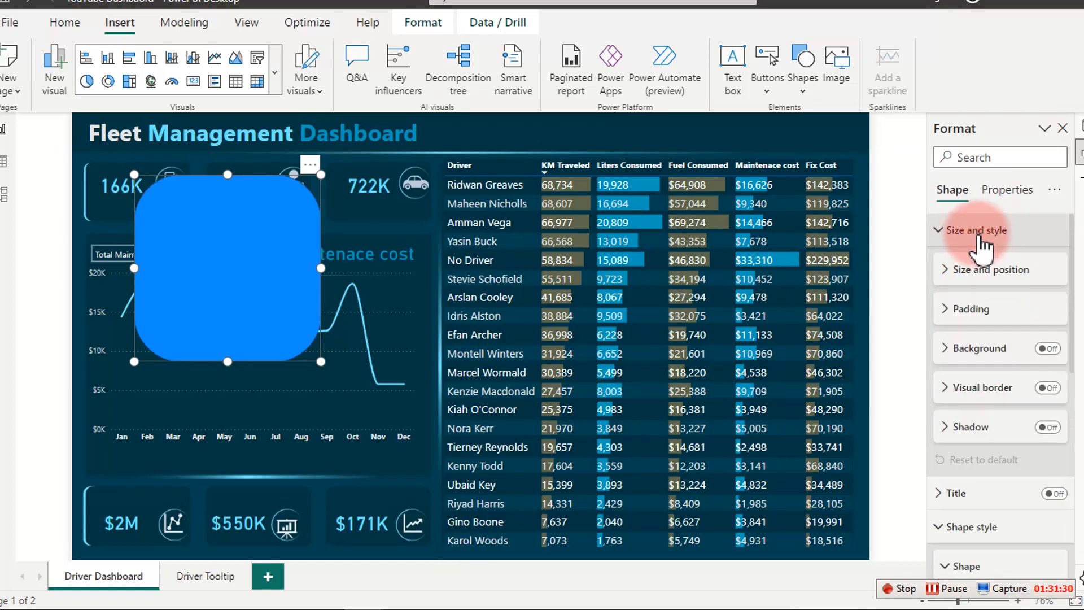
click(966, 282)
double_click(964, 313)
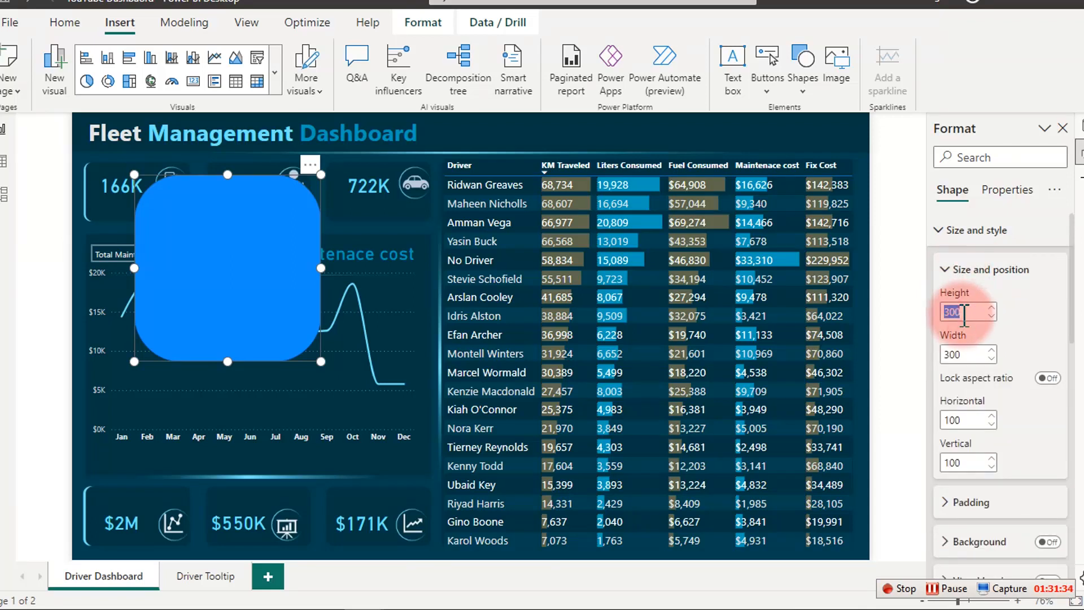
text(2)
key(BackSpace)
text(32)
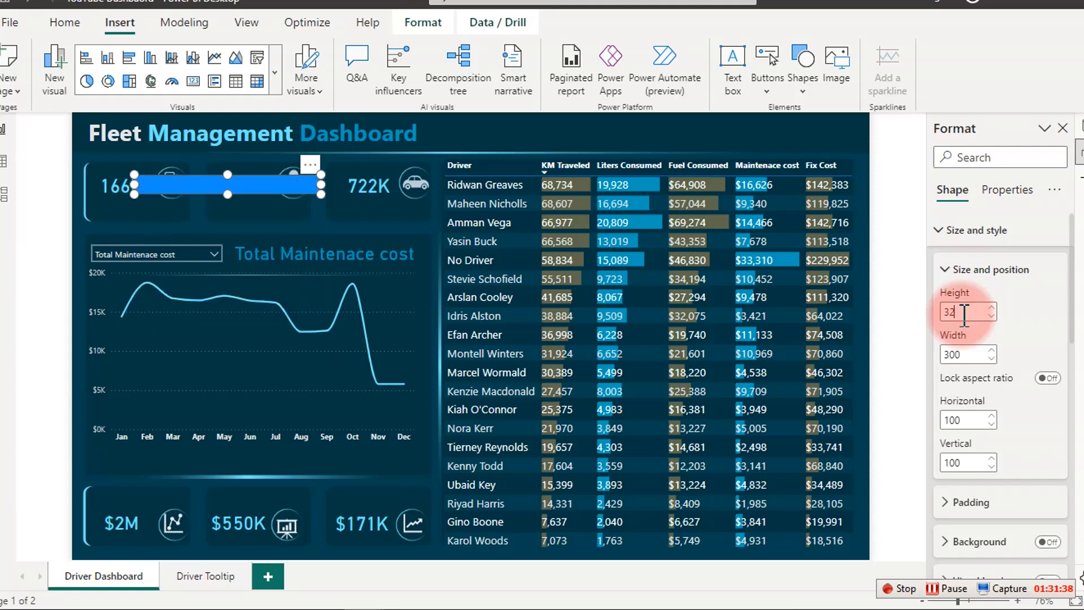
key(Tab)
text(258)
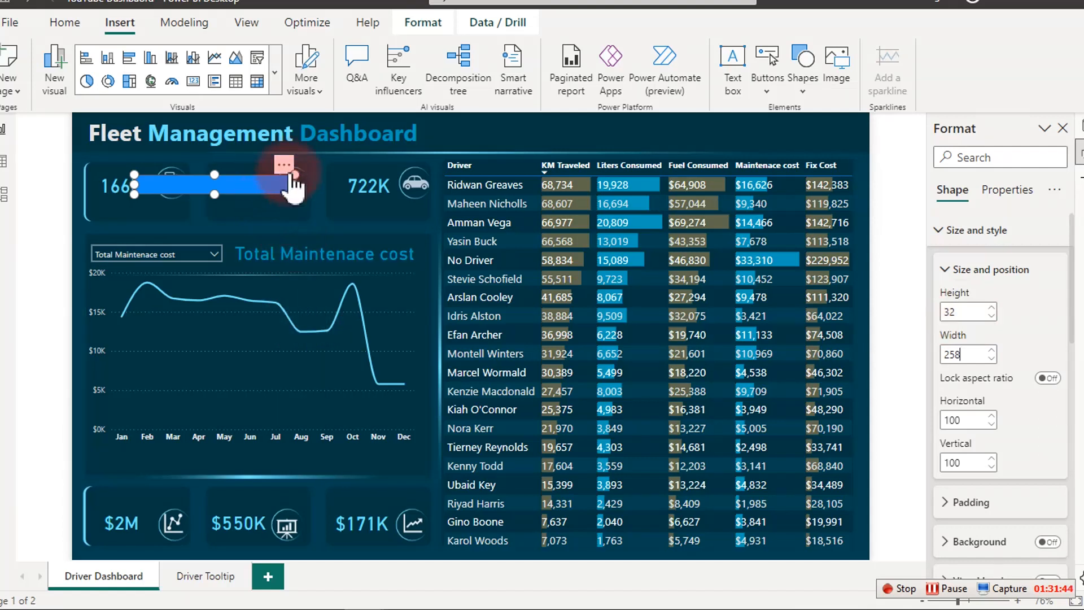
Move the rounded rectangle into the page header above the driver table, at about 998 horizontal and 19 vertical.
drag(291, 179, 852, 108)
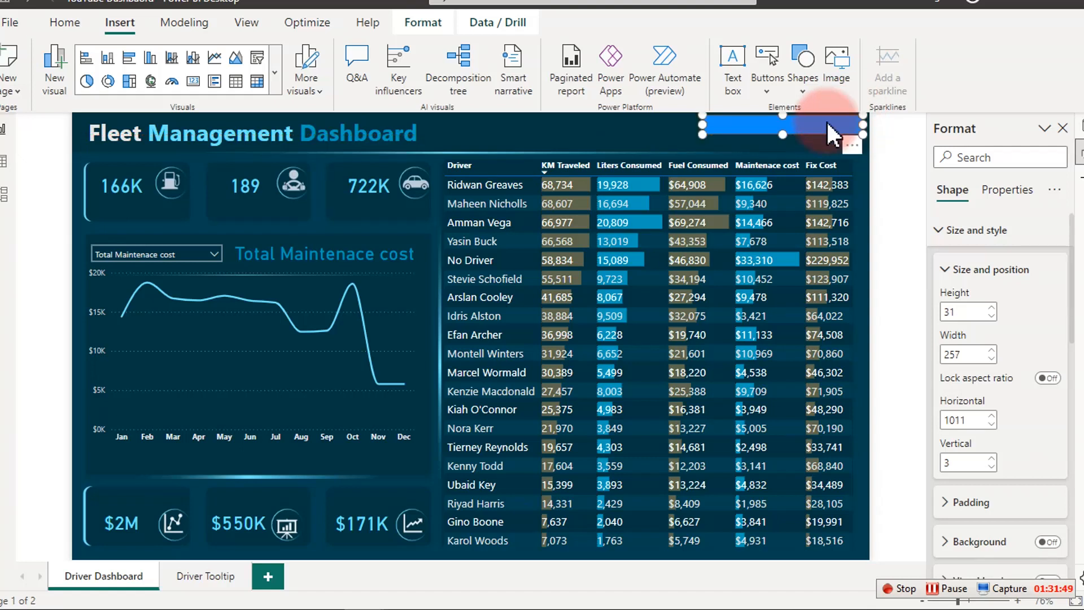
click(851, 148)
mouse_move(850, 153)
mouse_down()
mouse_move(838, 147)
mouse_move(846, 160)
mouse_up()
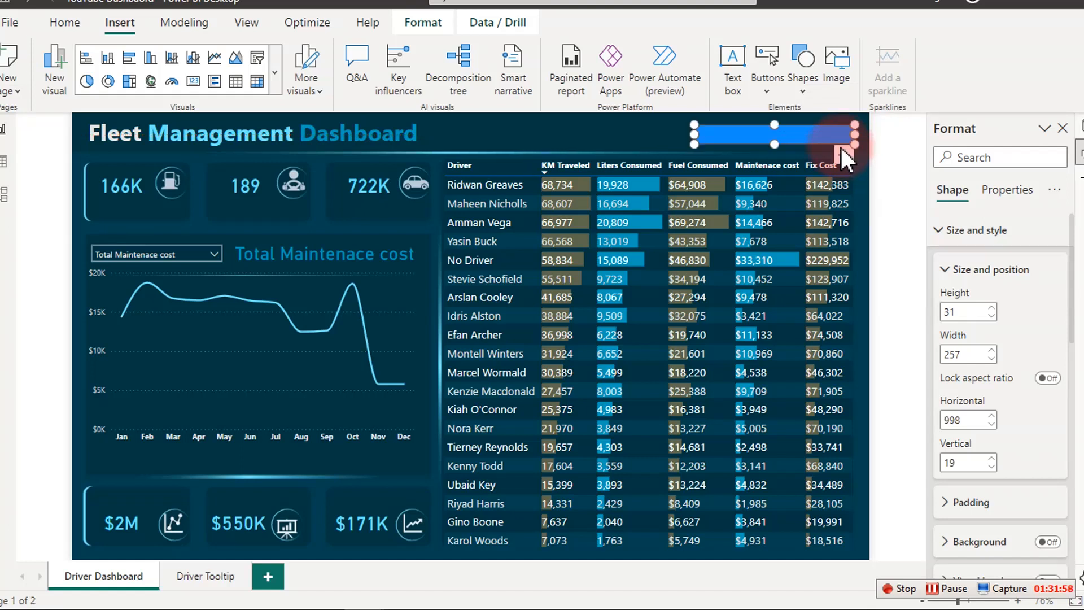
Look up the hex code of the driver table's alternate row background color in its values formatting.
click(858, 221)
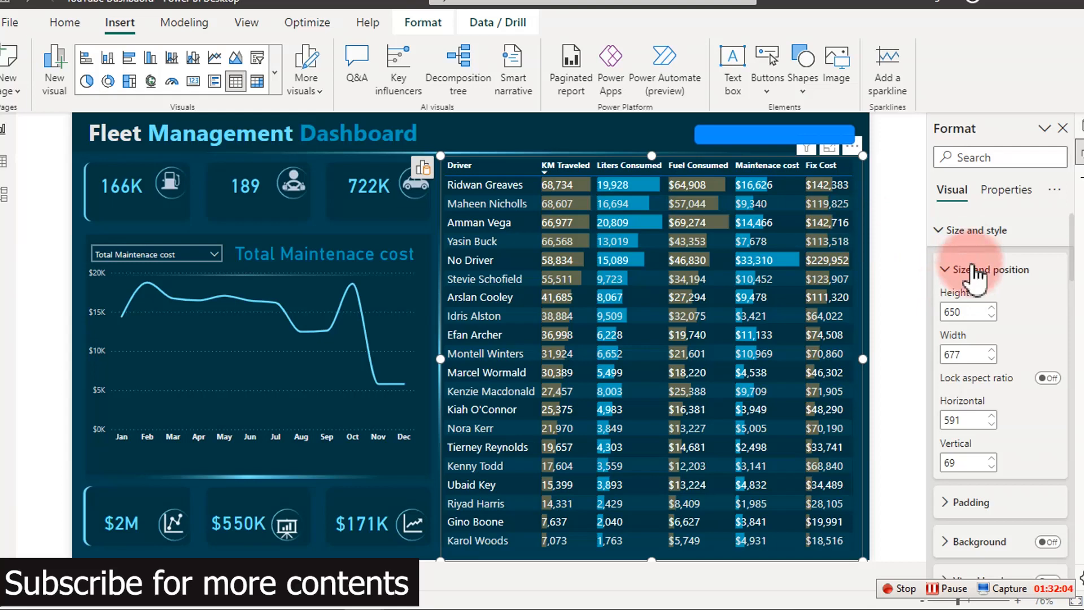
click(964, 232)
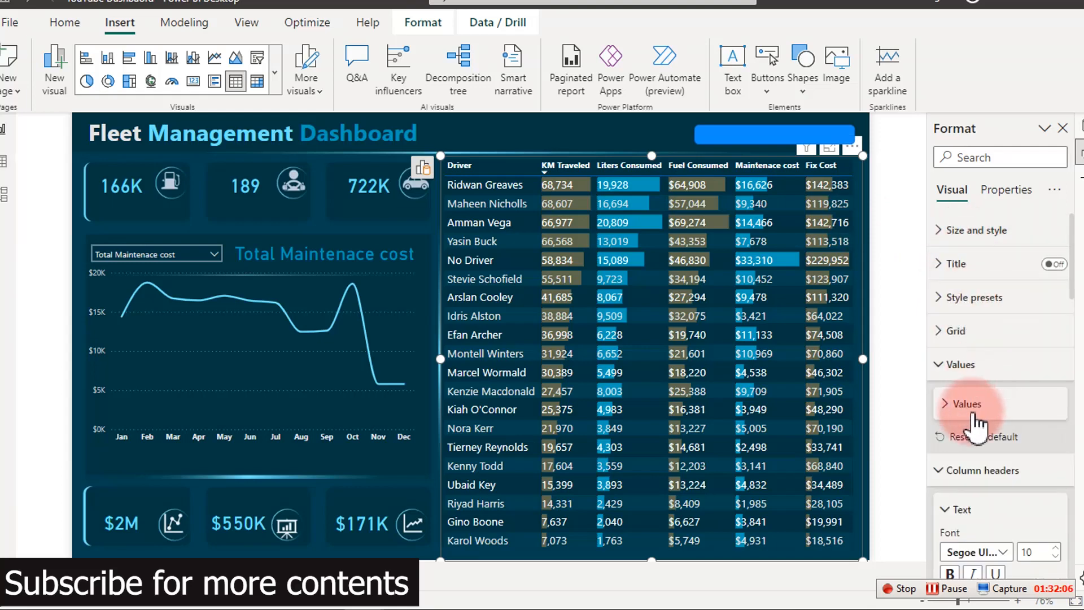
scroll(980, 446, down, 5)
scroll(983, 468, down, 10)
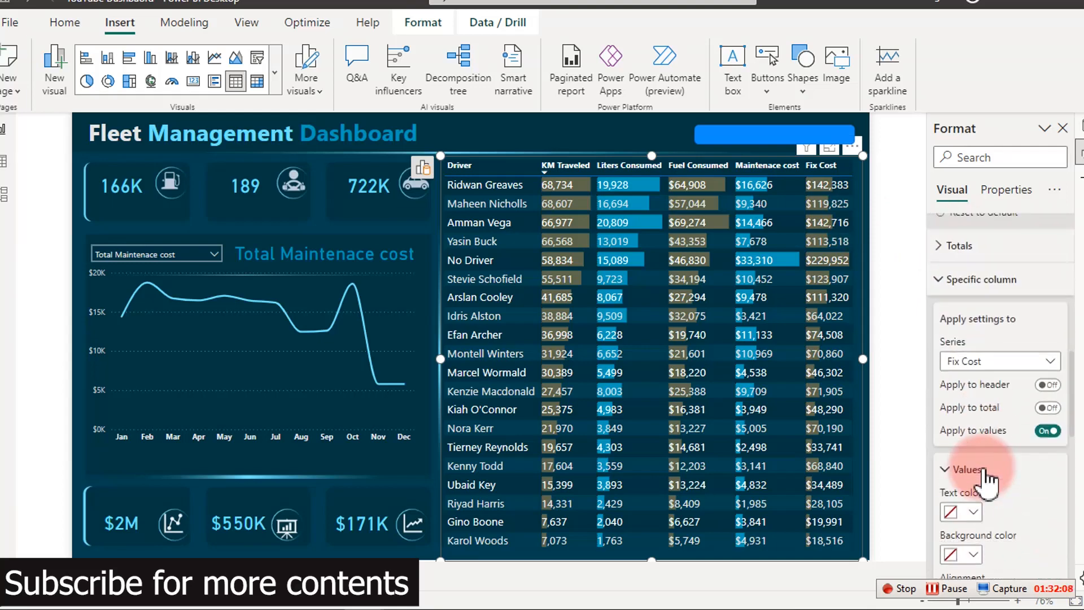
scroll(983, 468, up, 8)
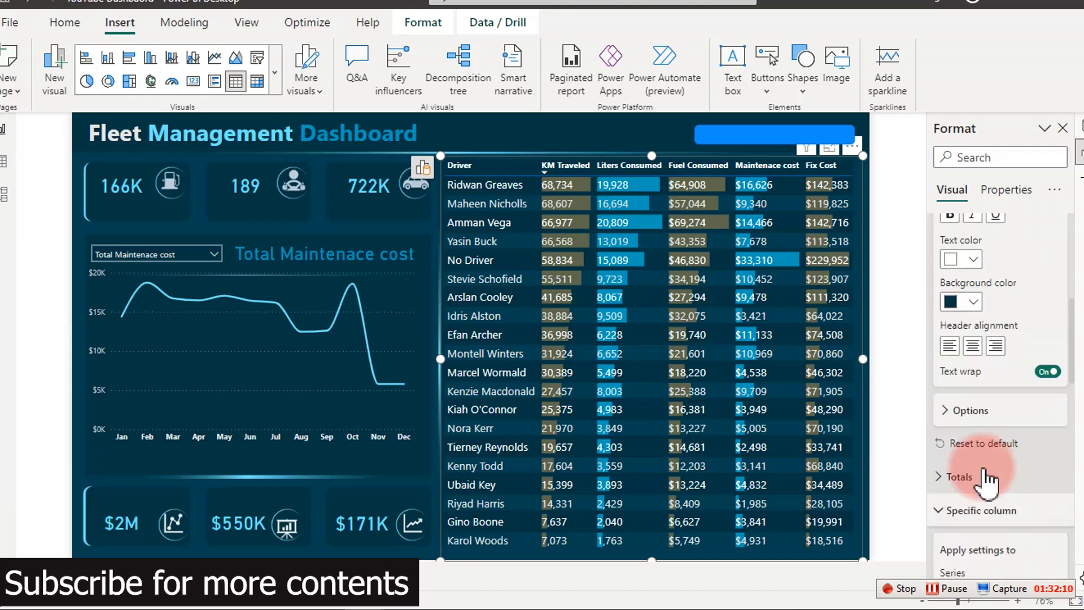
scroll(991, 477, up, 2)
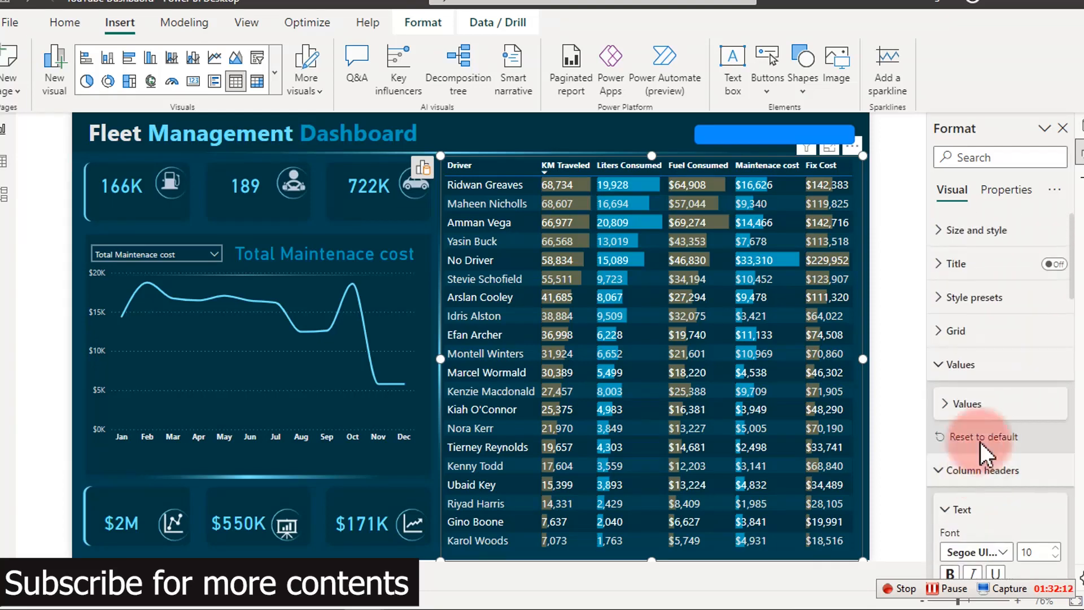
click(962, 406)
scroll(964, 420, down, 5)
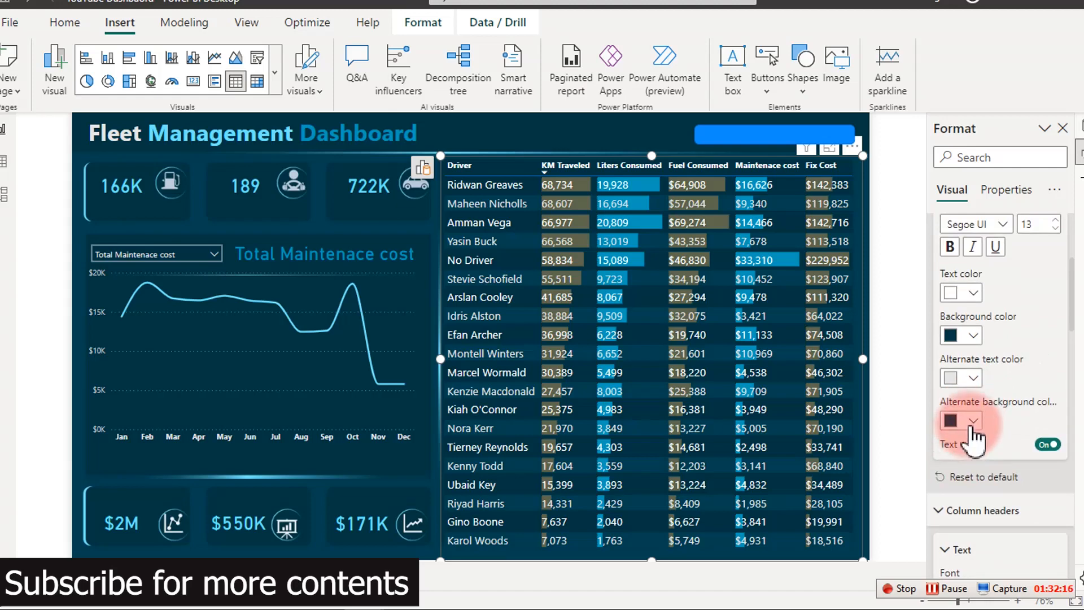
click(956, 419)
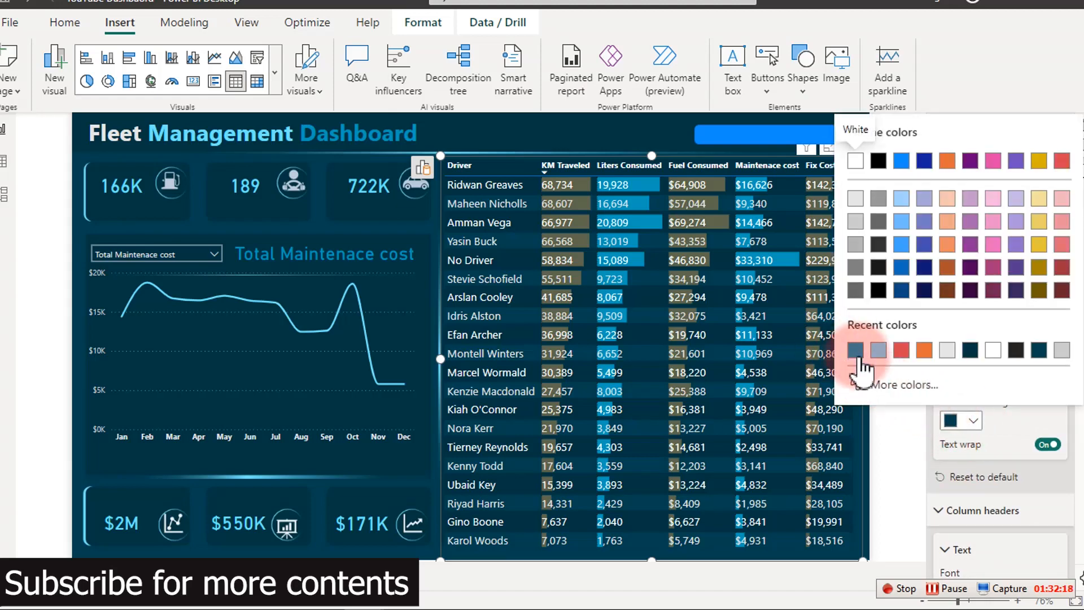
click(904, 386)
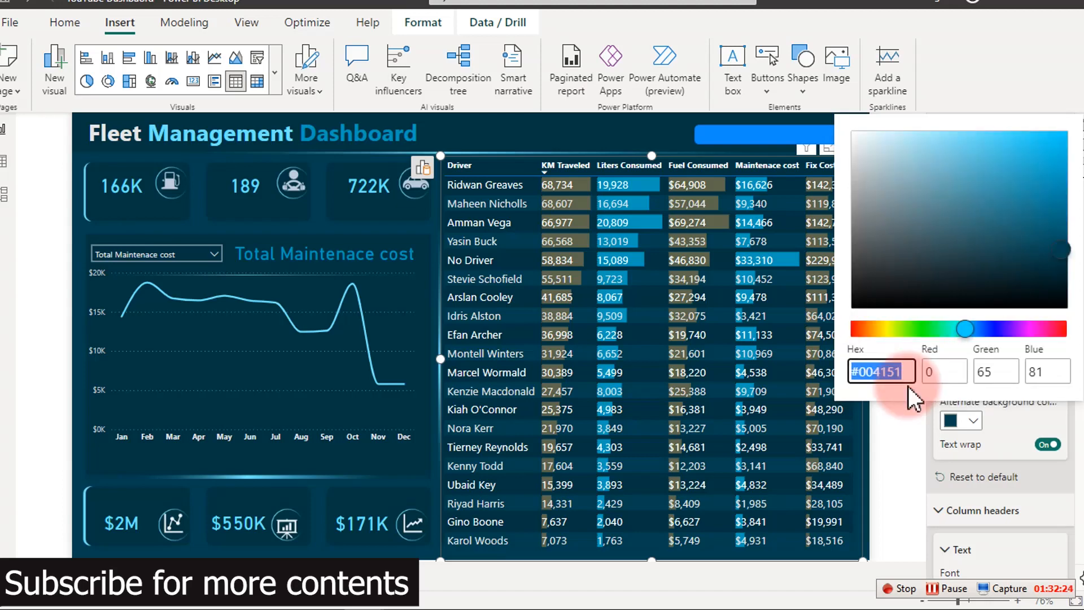
click(947, 370)
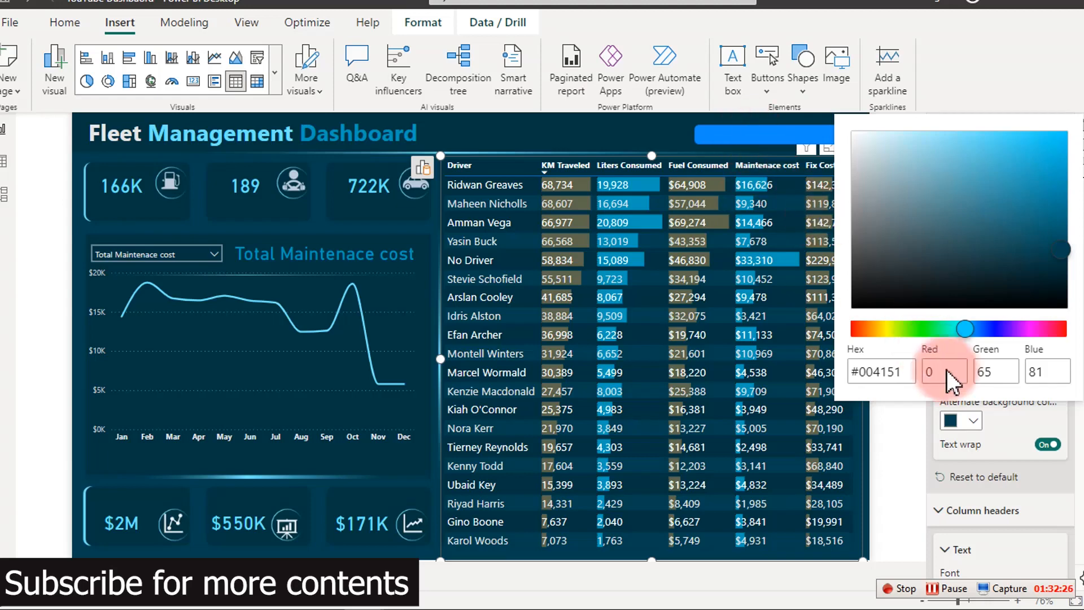
click(1003, 423)
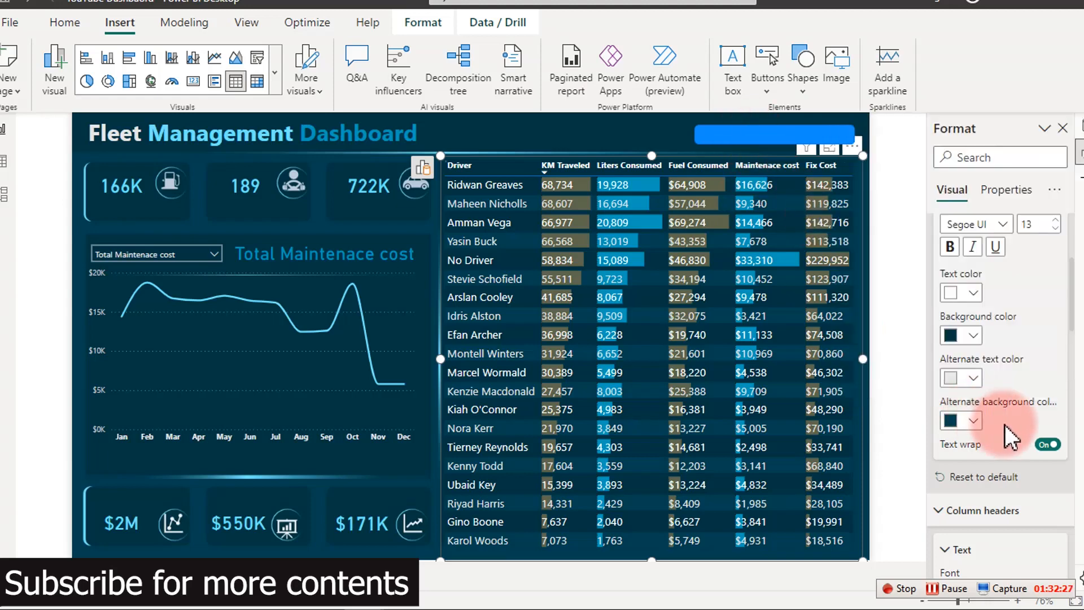
Fill the header's rounded rectangle with the medium blue from the recent colors and turn off its border.
click(783, 137)
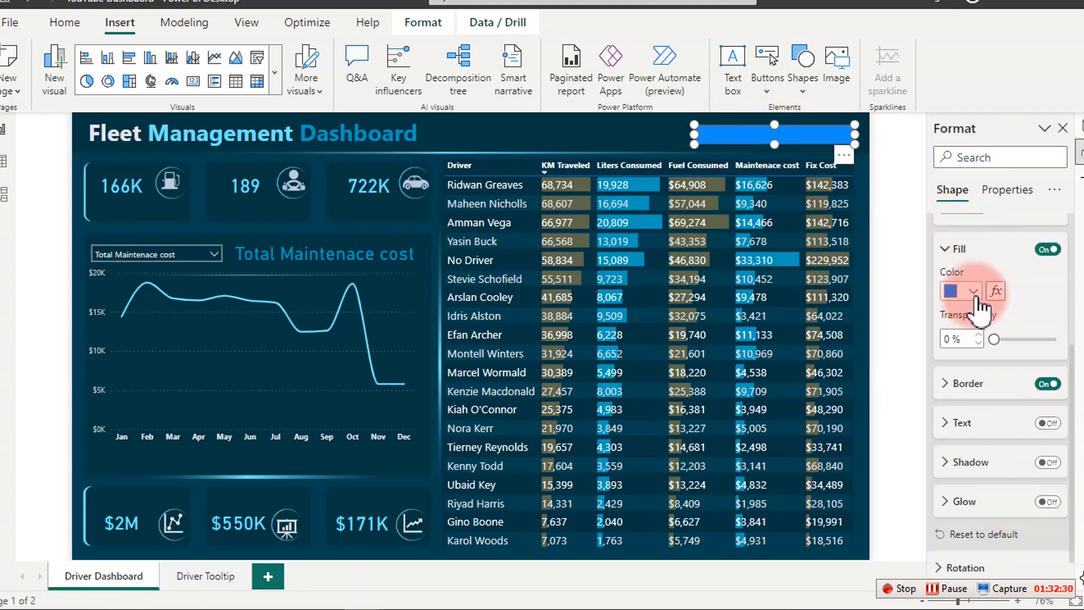
click(974, 291)
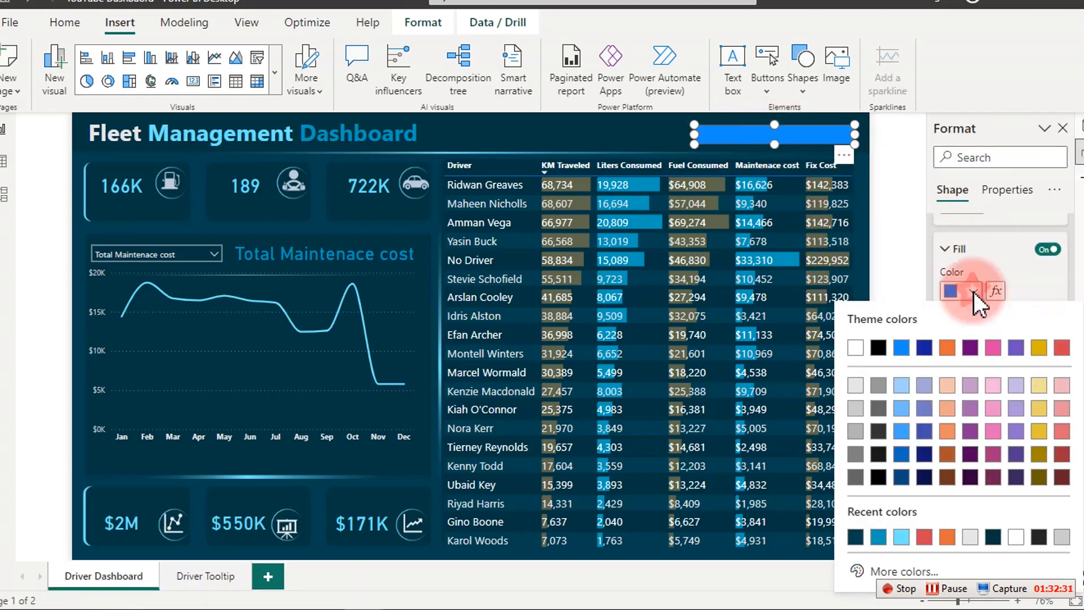
click(879, 537)
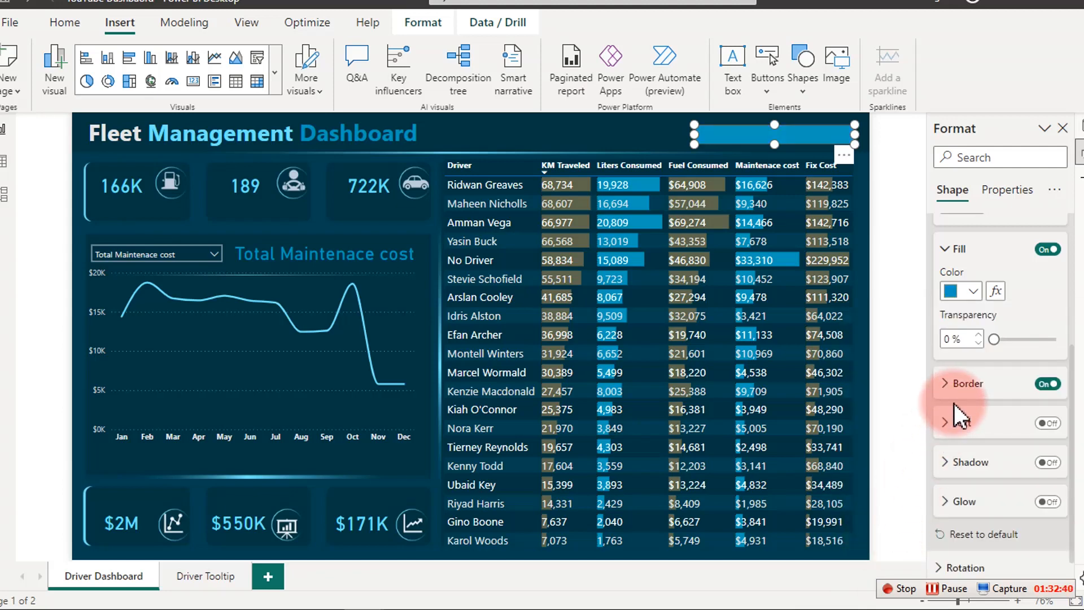
click(1048, 384)
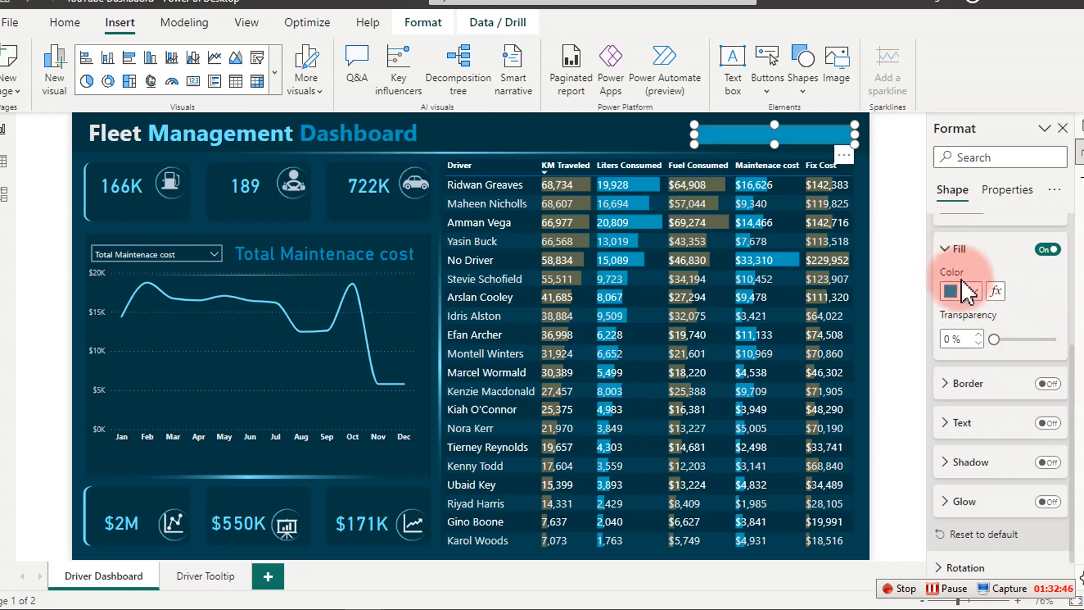
Turn on the rounded rectangle's text and label it "Open Filter".
scroll(966, 296, up, 2)
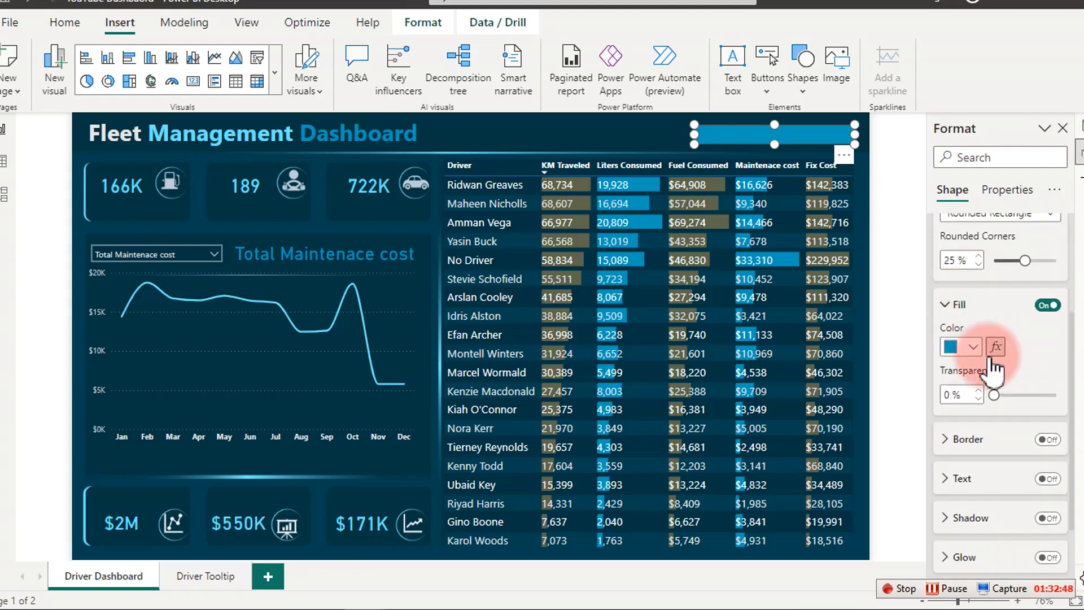
scroll(993, 395, down, 3)
click(973, 397)
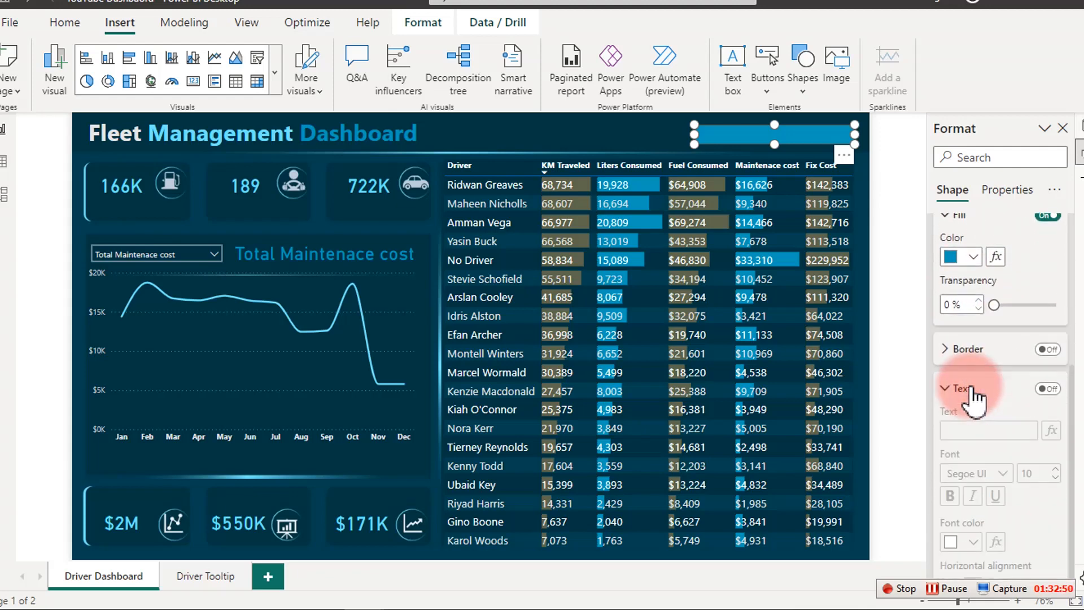
click(1050, 390)
click(983, 430)
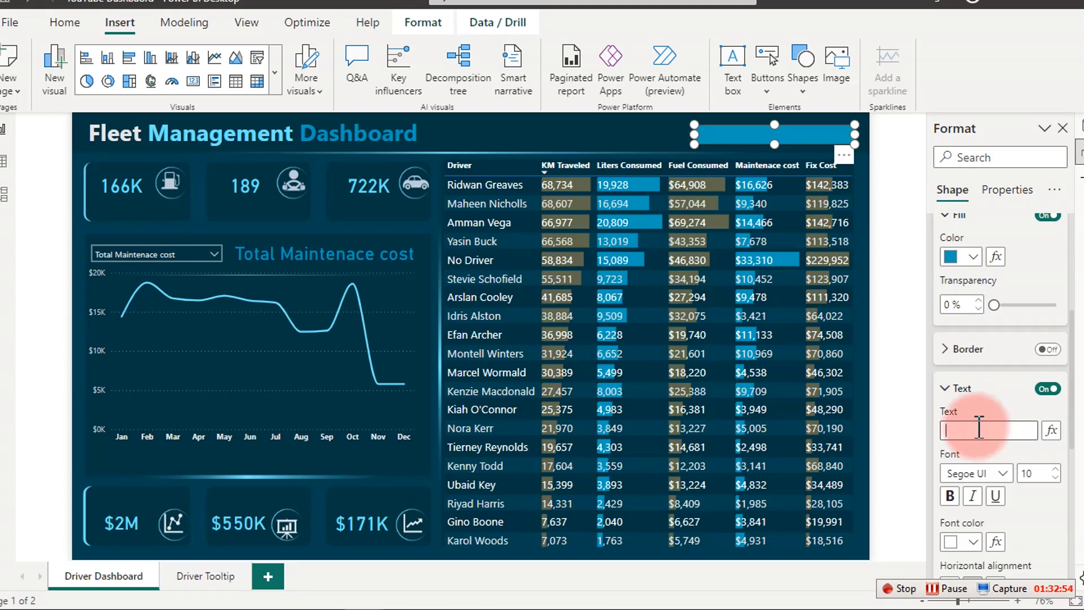
text(Open Flager)
key(BackSpace)
key(BackSpace)
key(BackSpace)
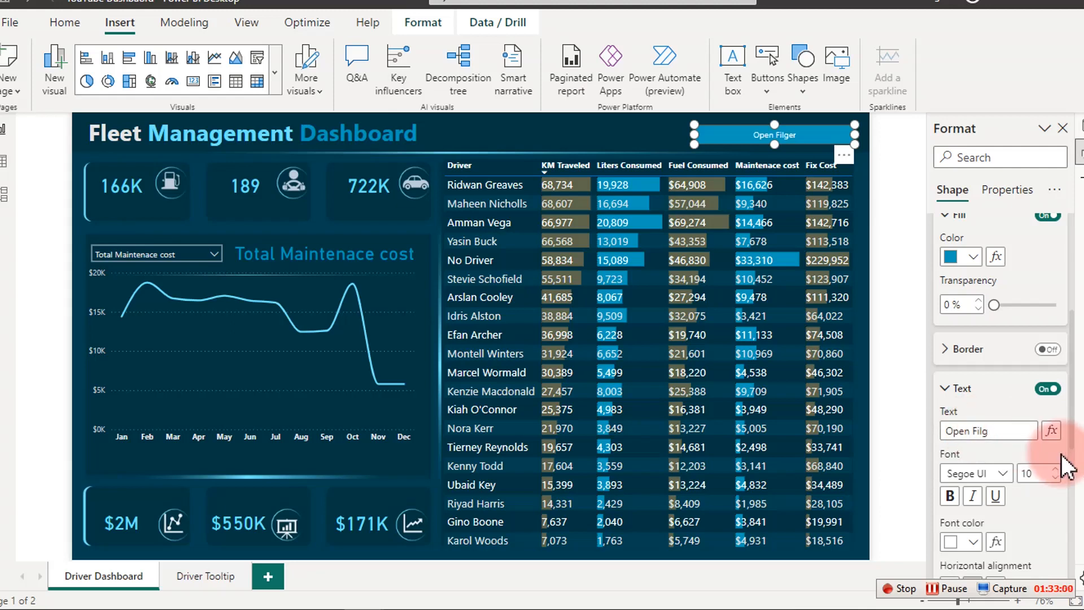
text(ter)
Set the Open Filter label to a bolder Segoe UI font at size 10.
click(1056, 469)
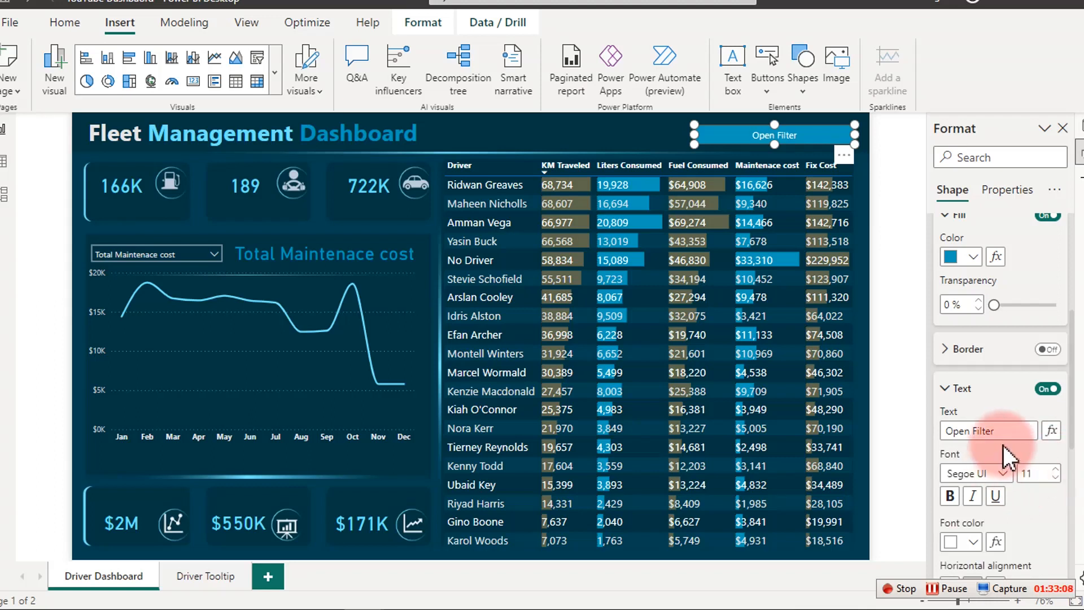
click(999, 473)
click(982, 389)
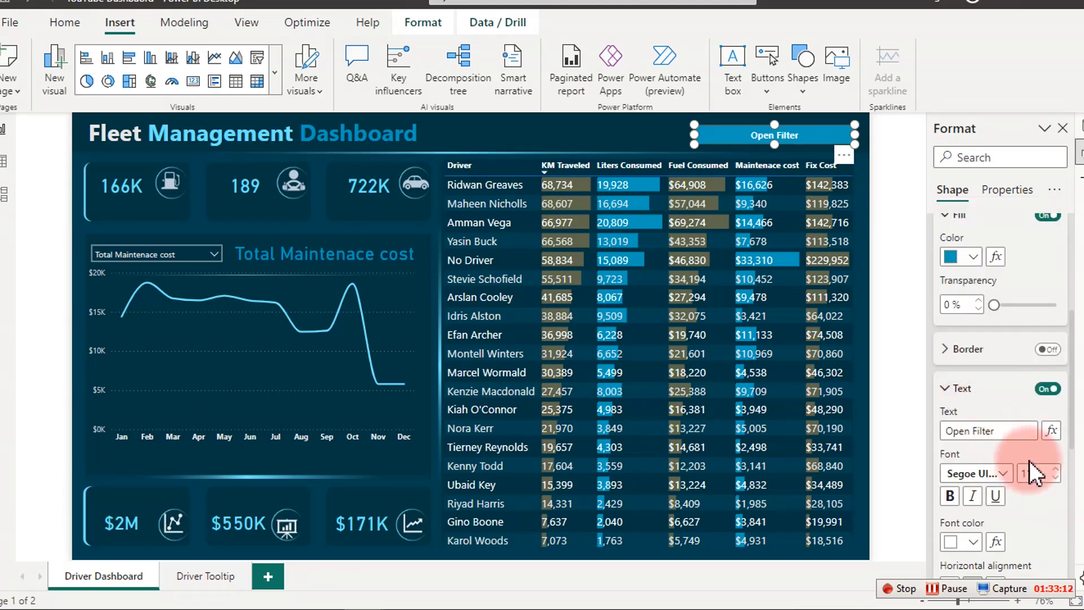
click(1055, 477)
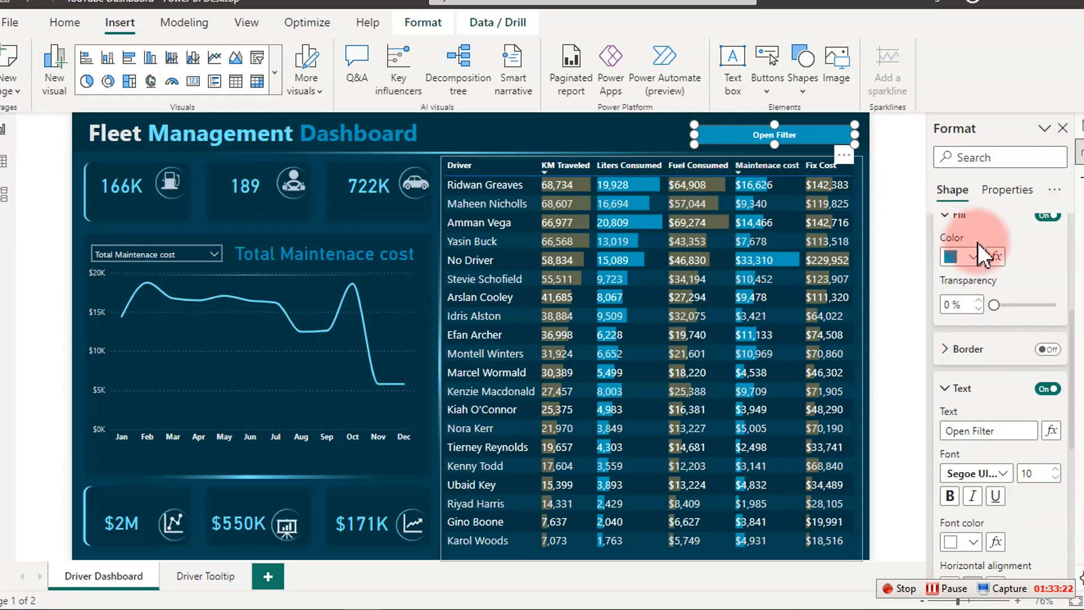
Change the Open Filter shape's fill to the dark teal #004151 used for the table's alternate rows.
click(972, 257)
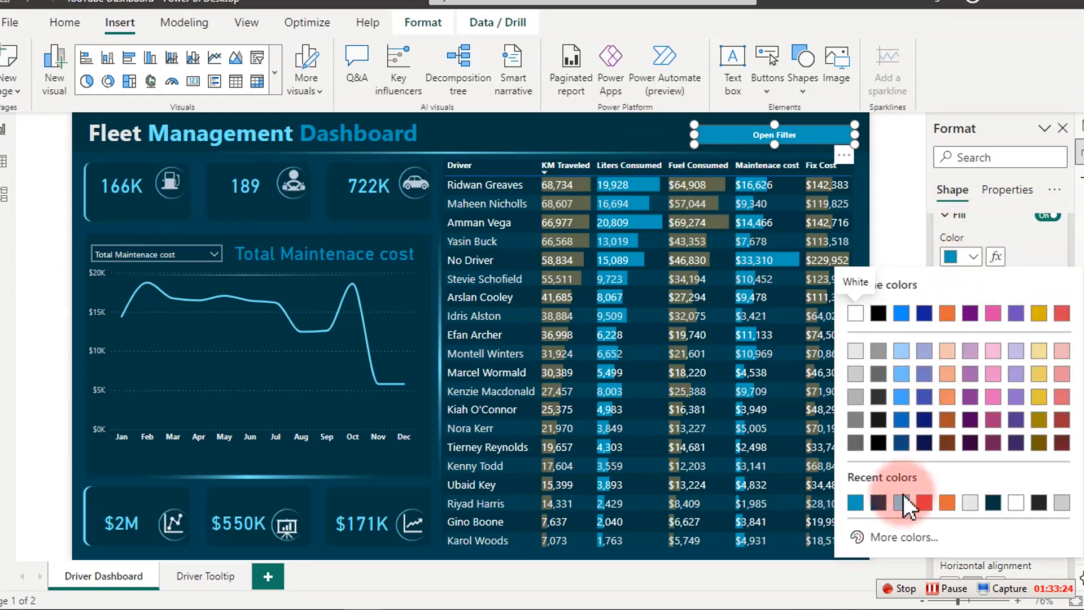
click(995, 508)
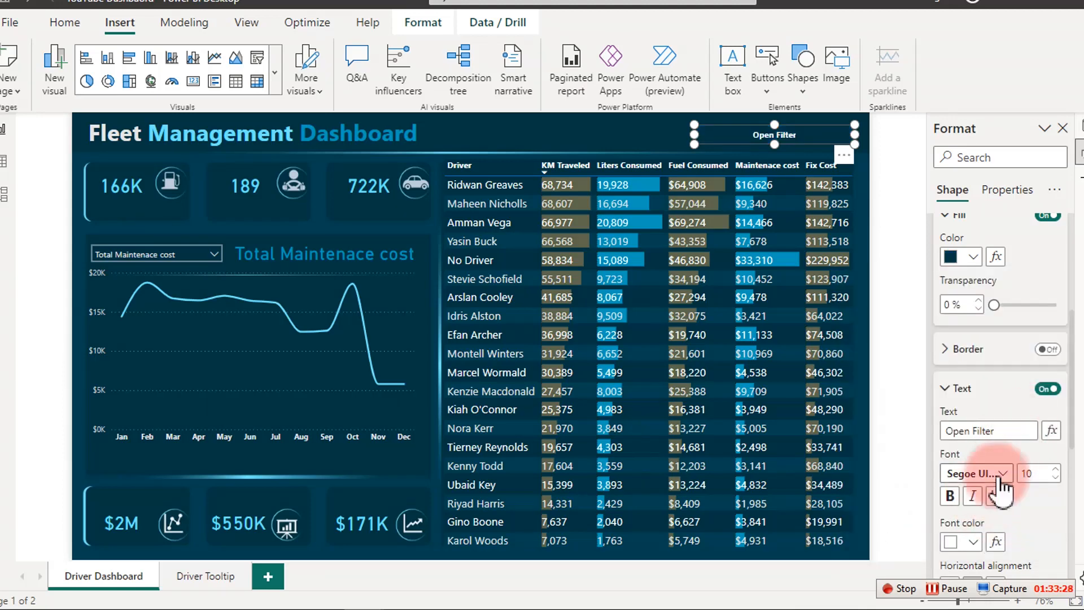
click(970, 255)
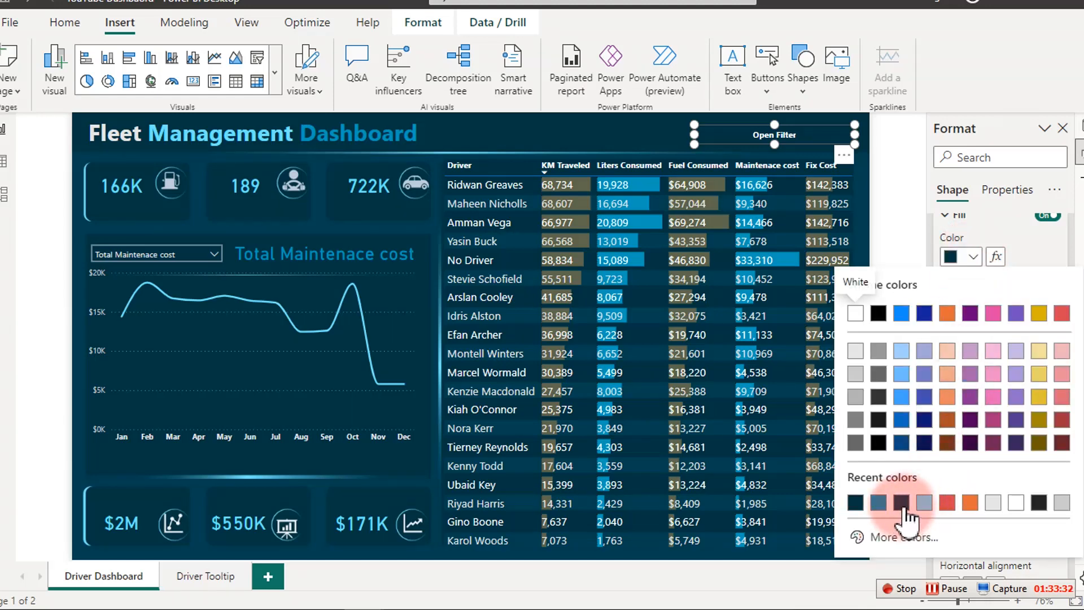
click(902, 502)
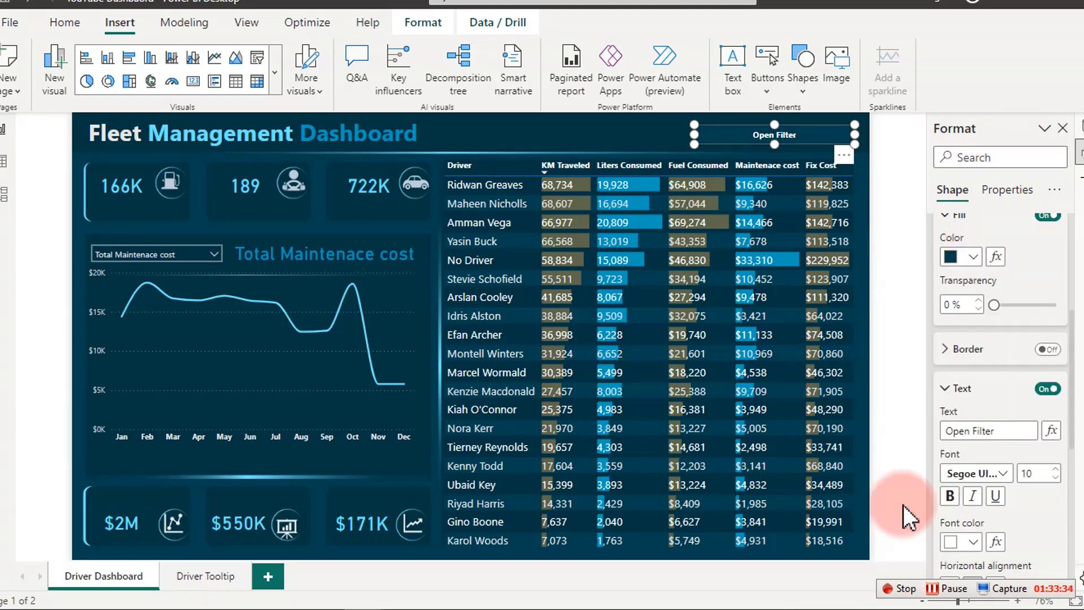
click(599, 147)
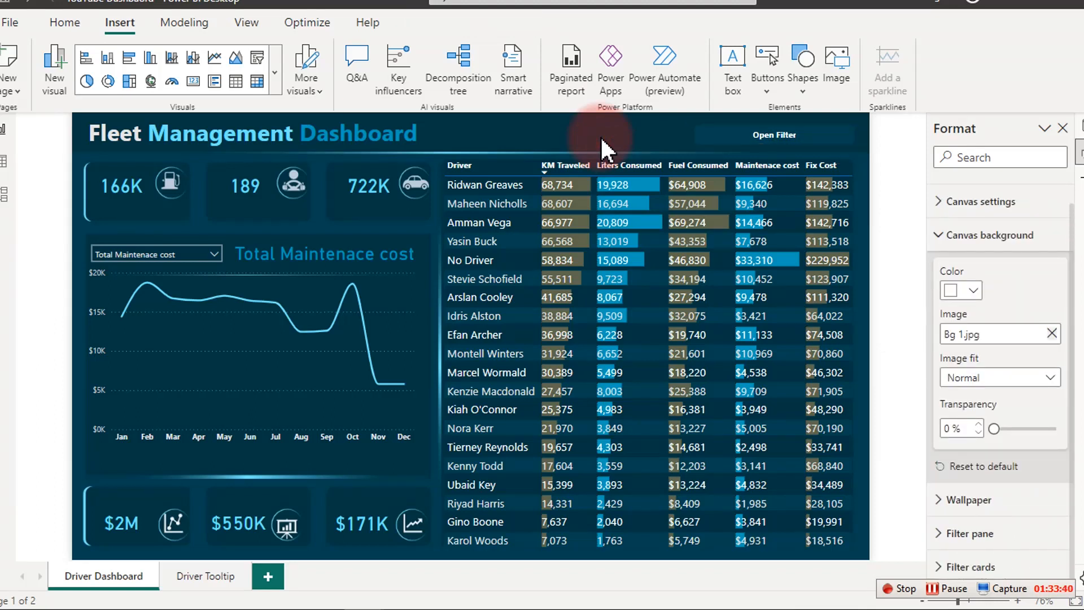
Duplicate the Open Filter shape and place the copy in the header between the dashboard title and the original.
click(712, 131)
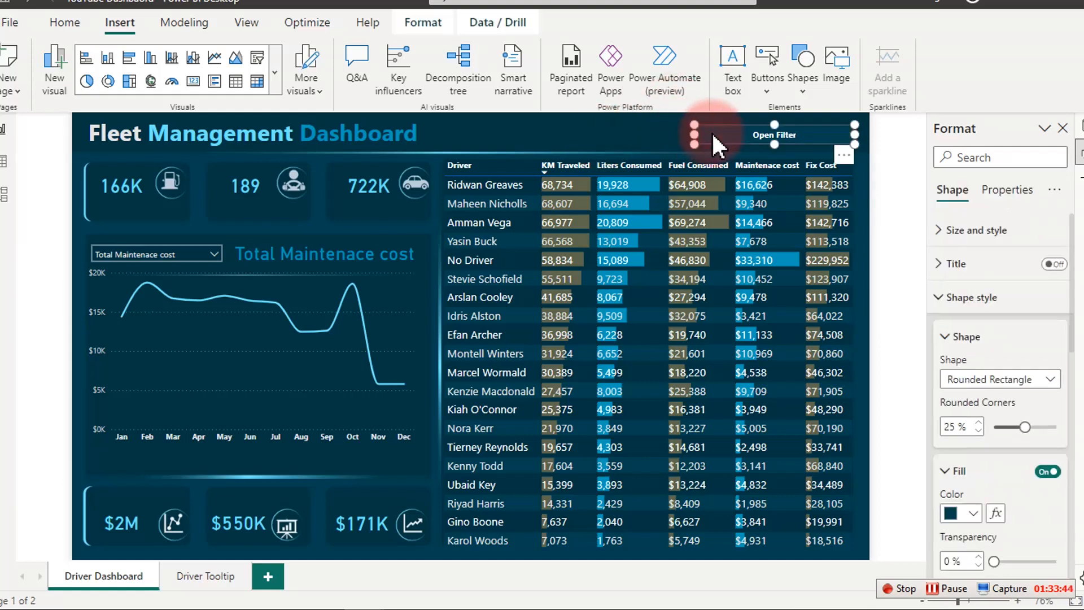
click(59, 19)
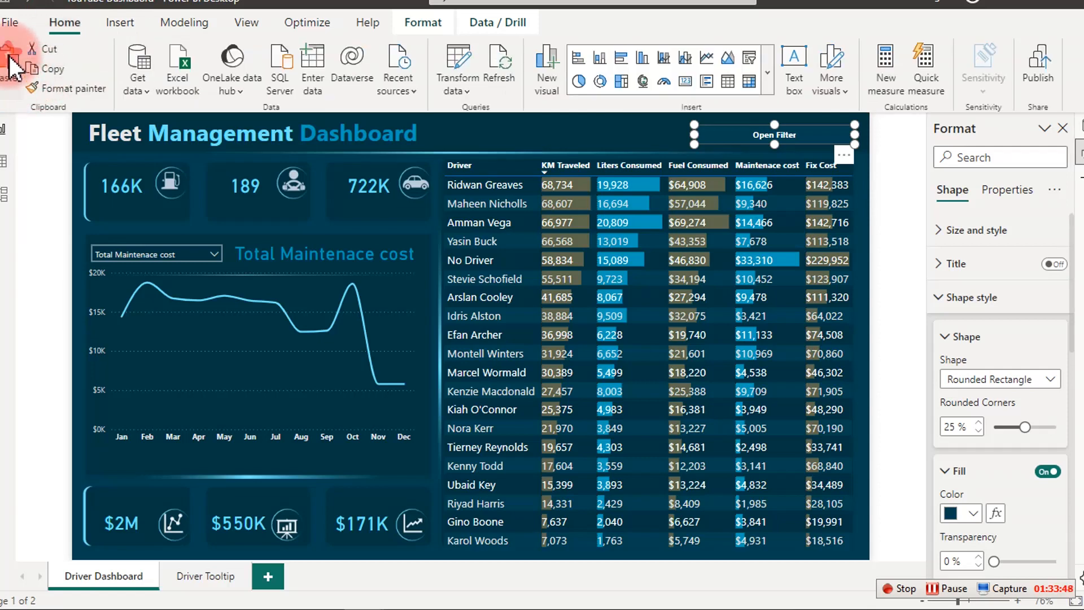
drag(799, 138, 618, 132)
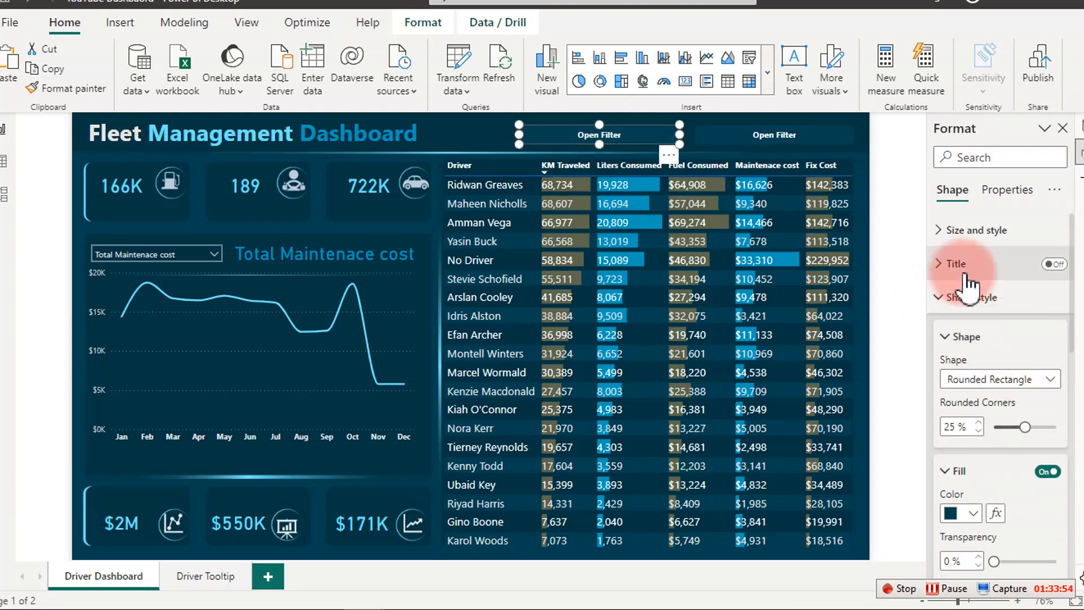
Change the copied shape's text to "Close" and its fill to red.
scroll(986, 389, down, 5)
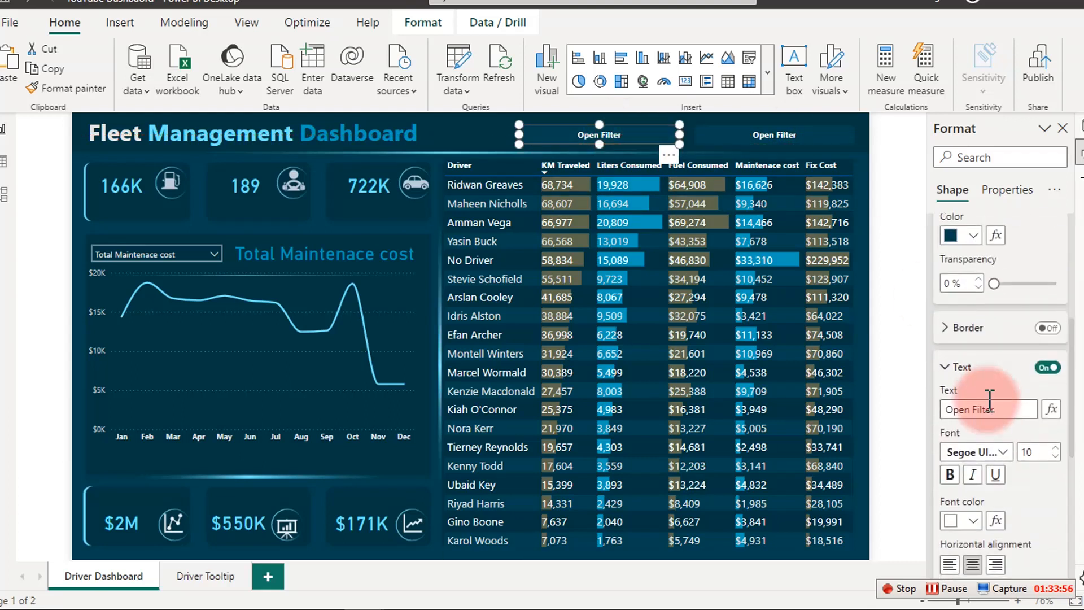
drag(1010, 407, 926, 408)
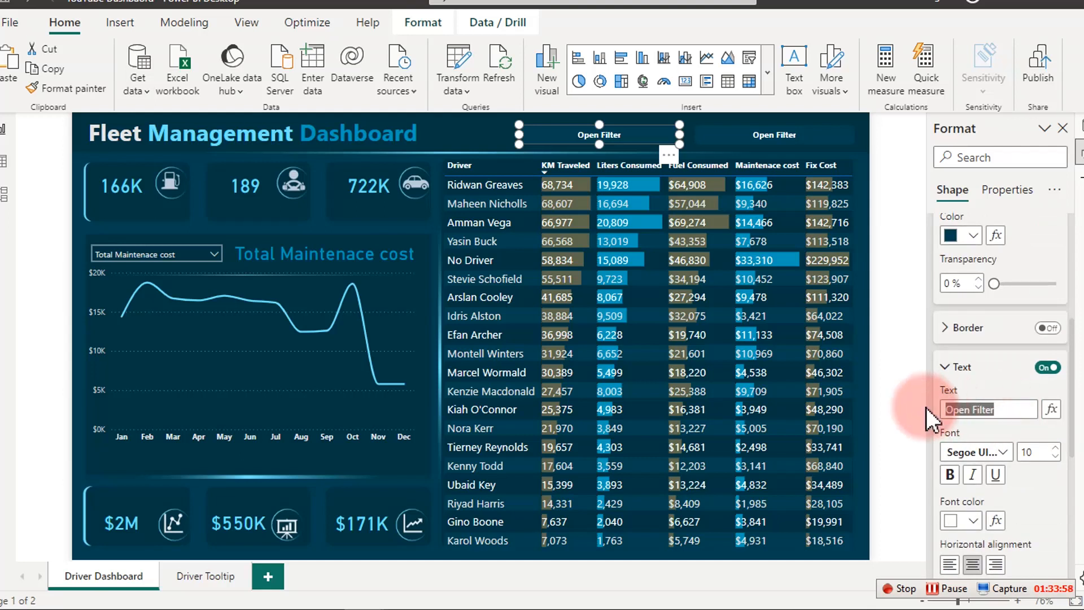
text(C)
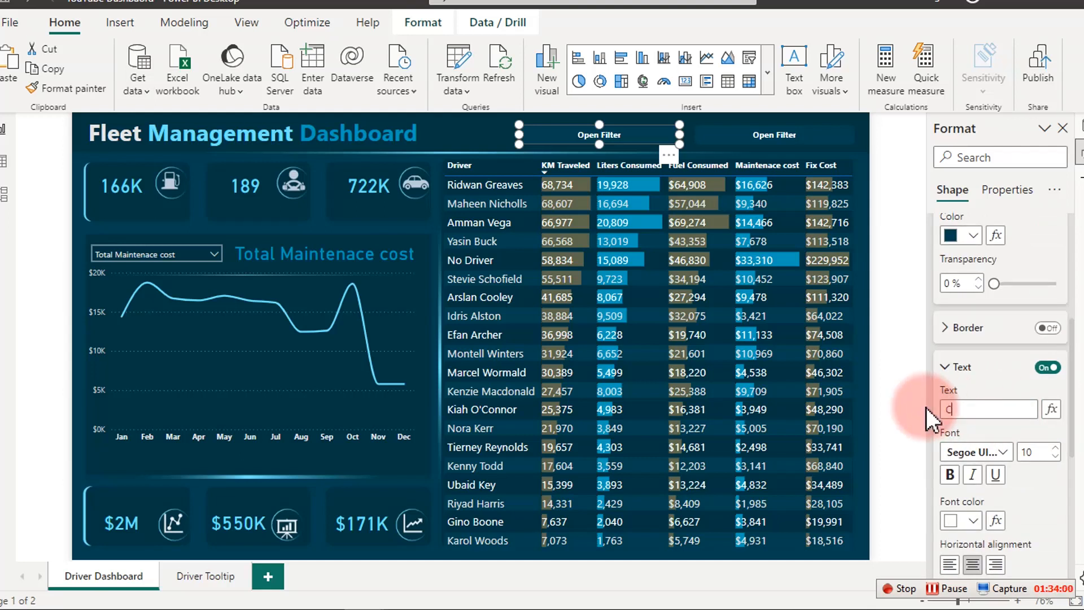
text(lose)
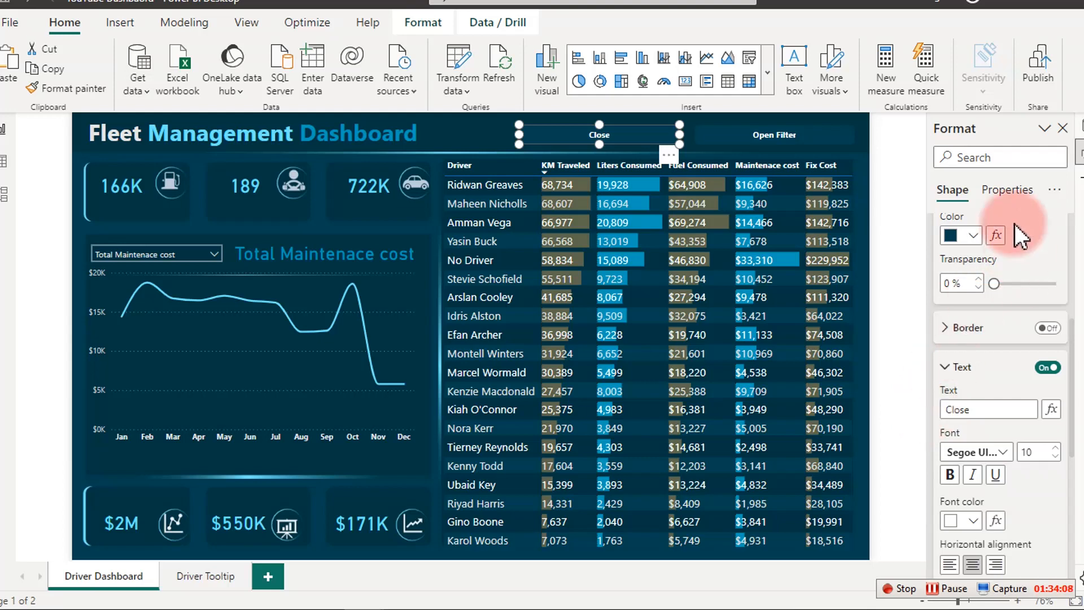
click(972, 235)
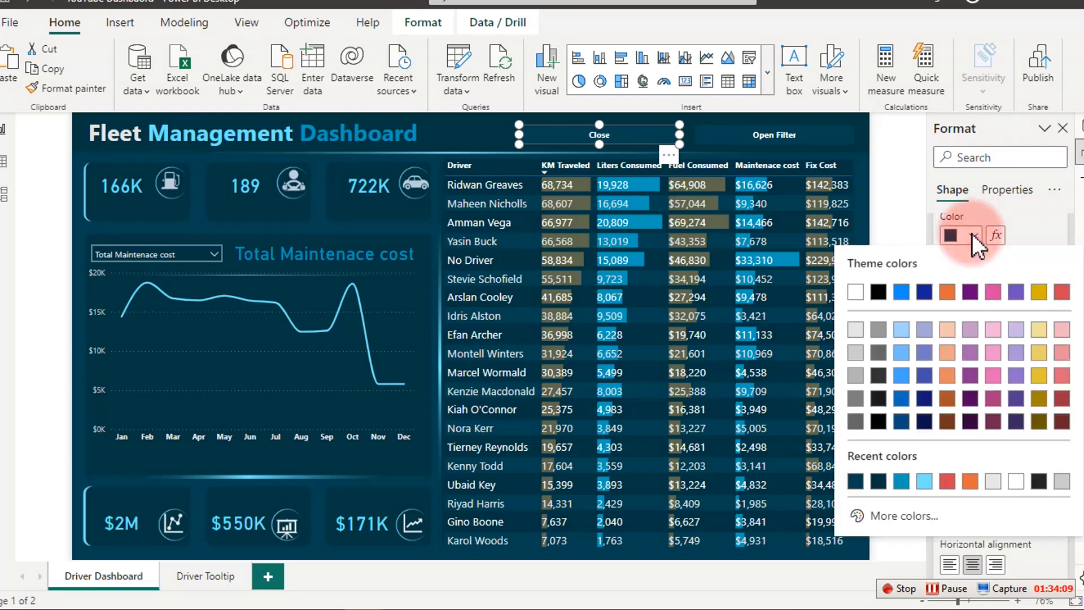
click(947, 482)
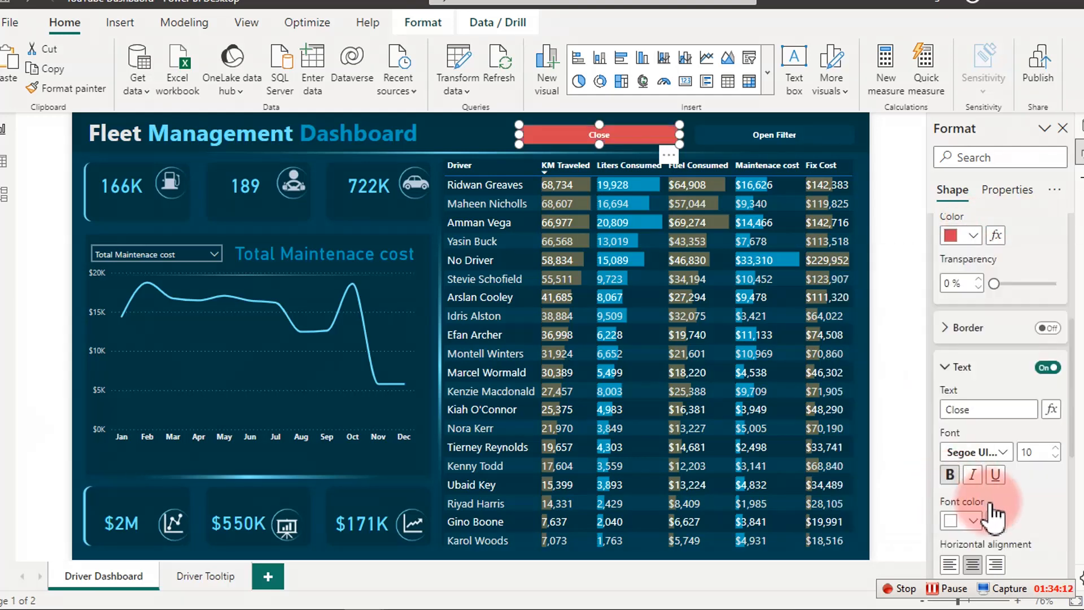
Set the Close shape's fill transparency to 57% and shift the shape slightly closer to the dashboard title.
mouse_move(997, 283)
mouse_down()
mouse_move(1037, 280)
mouse_move(1026, 281)
mouse_up()
drag(616, 131, 588, 131)
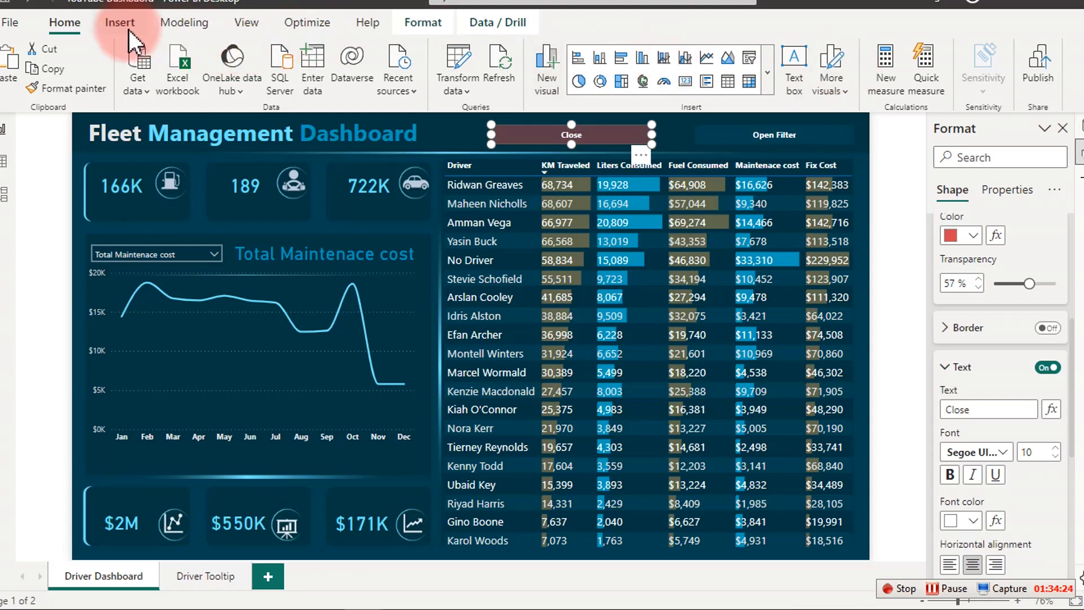
Insert a rounded rectangle on the Driver Dashboard page and set its height to 390 and width to 269.
click(801, 88)
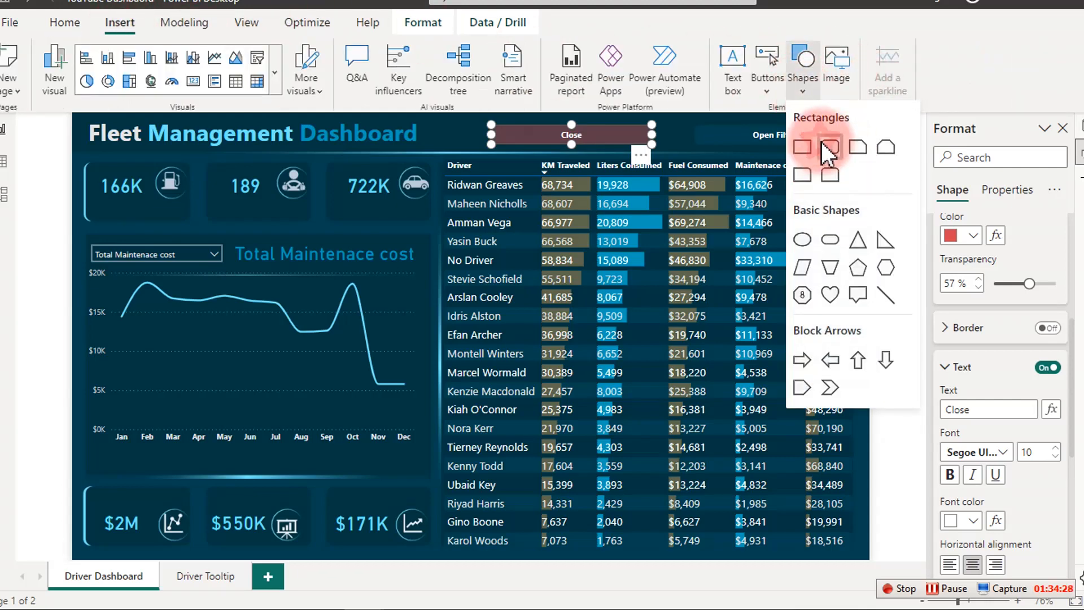
click(825, 145)
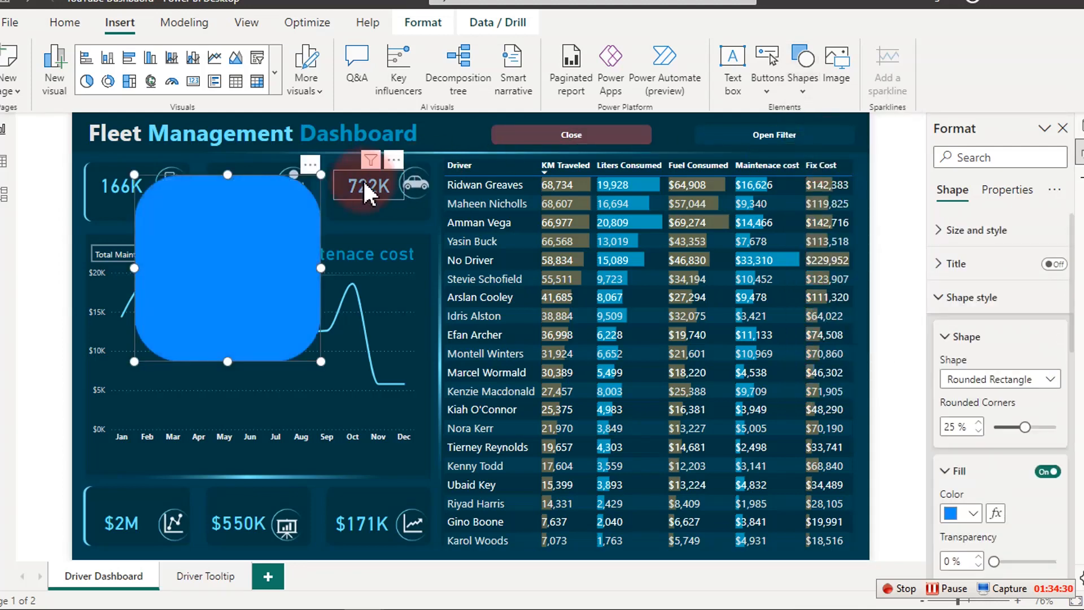
click(1004, 230)
double_click(969, 314)
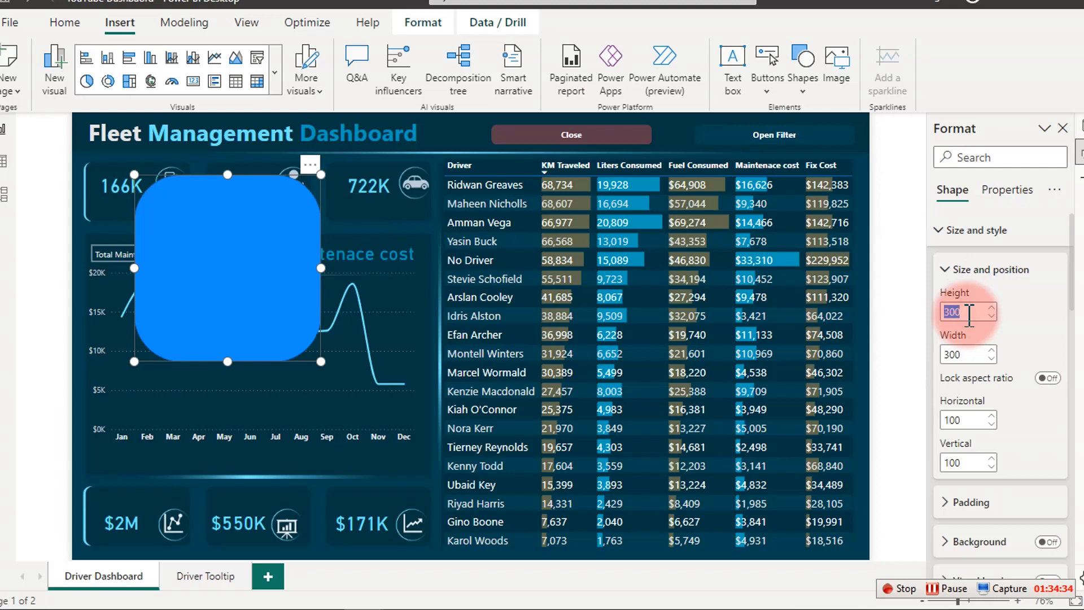
text(390)
key(Tab)
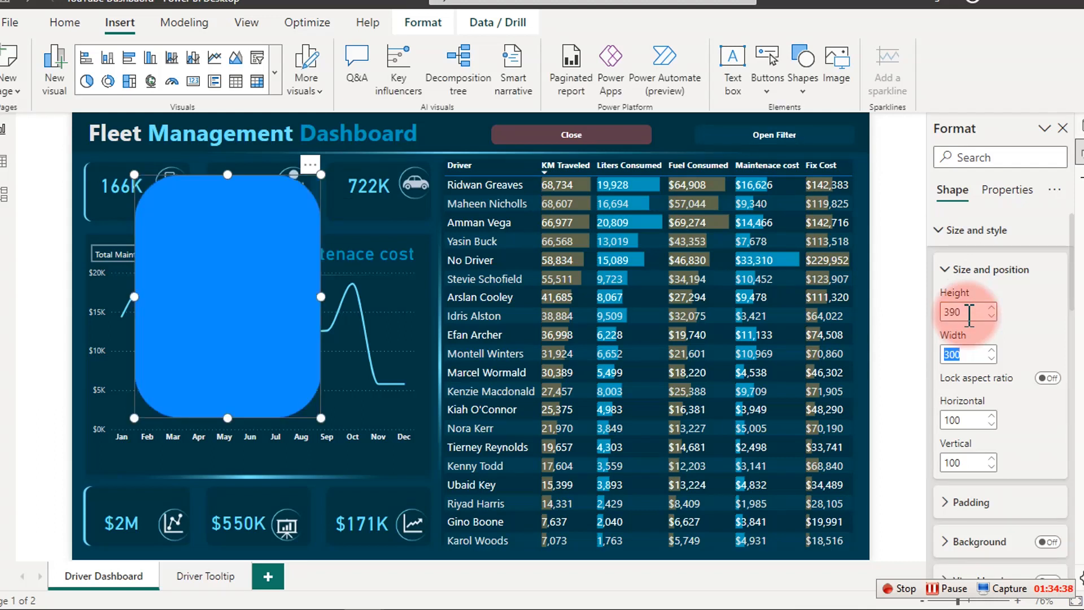
text(269)
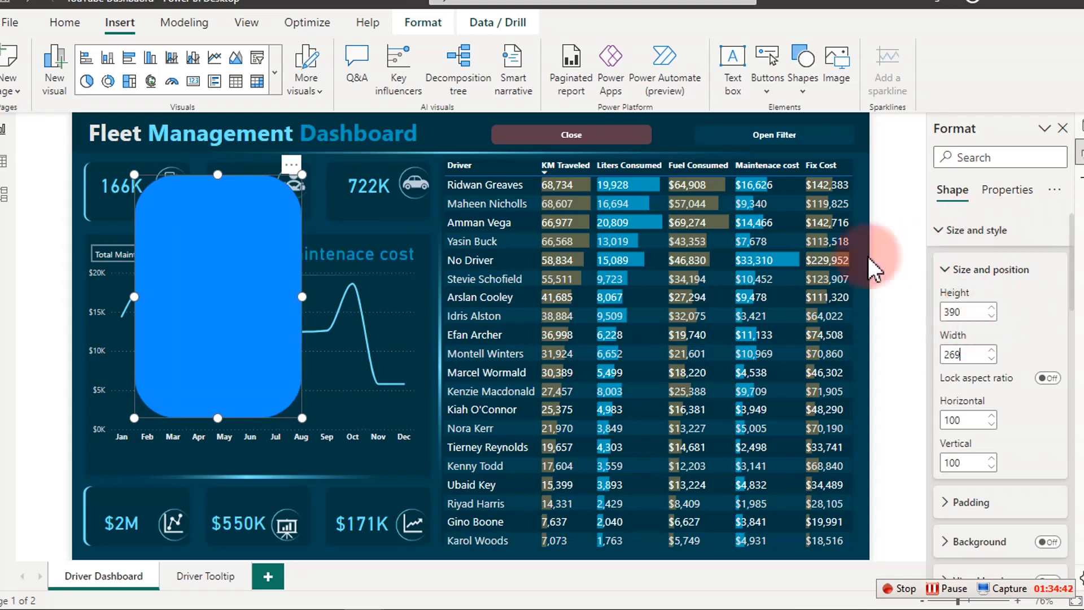
Reduce the new rectangle's rounded corners to 8%.
click(954, 230)
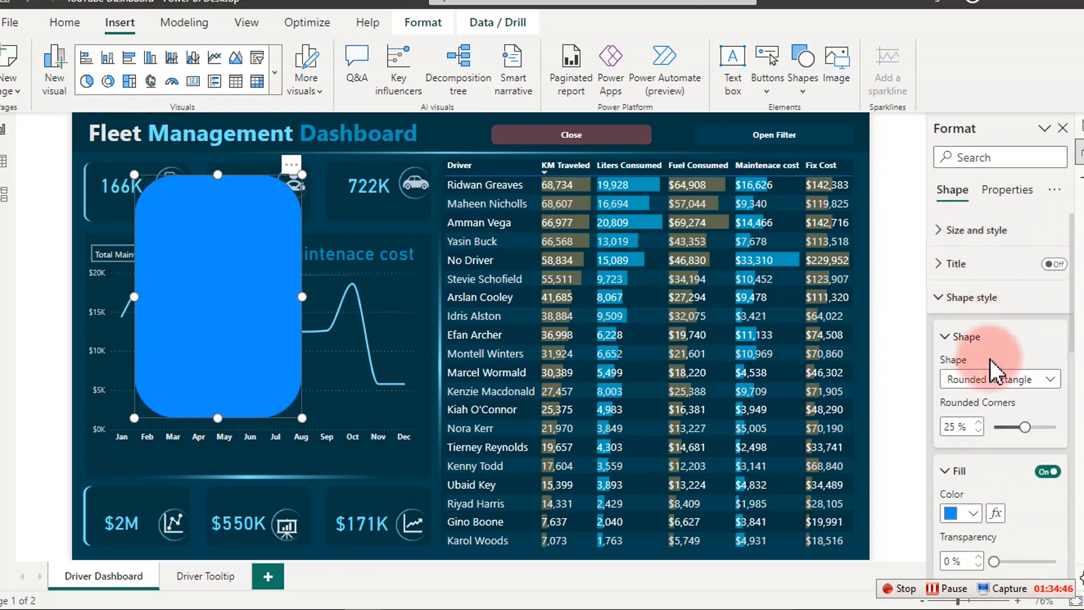
click(959, 298)
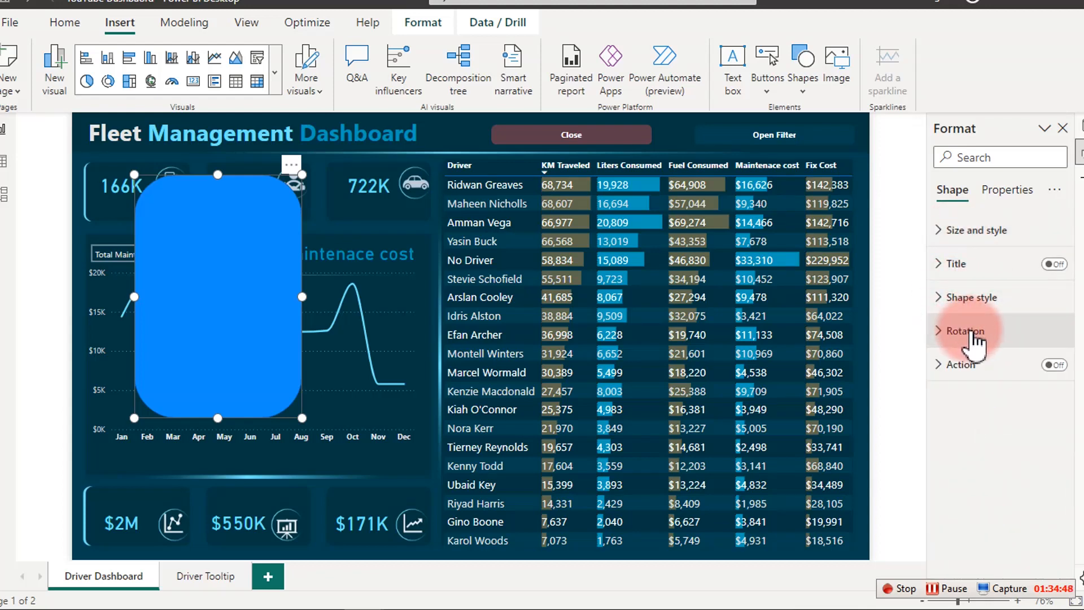
click(973, 302)
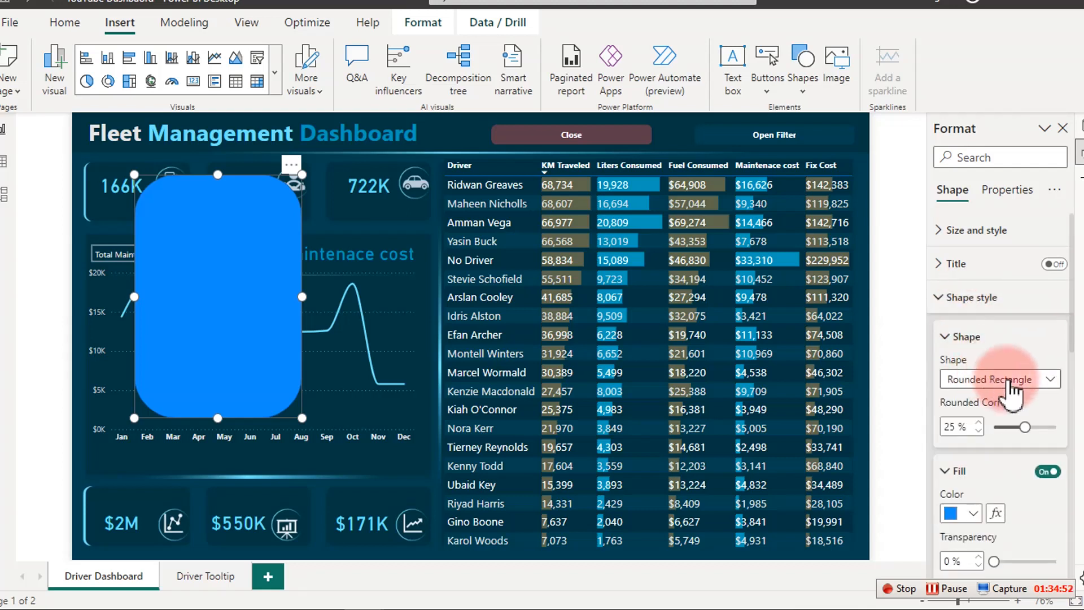
drag(1027, 427, 1003, 430)
Place the rectangle over the driver table just below the Open Filter shape and fill it with the dark blue recent color.
drag(263, 212, 811, 179)
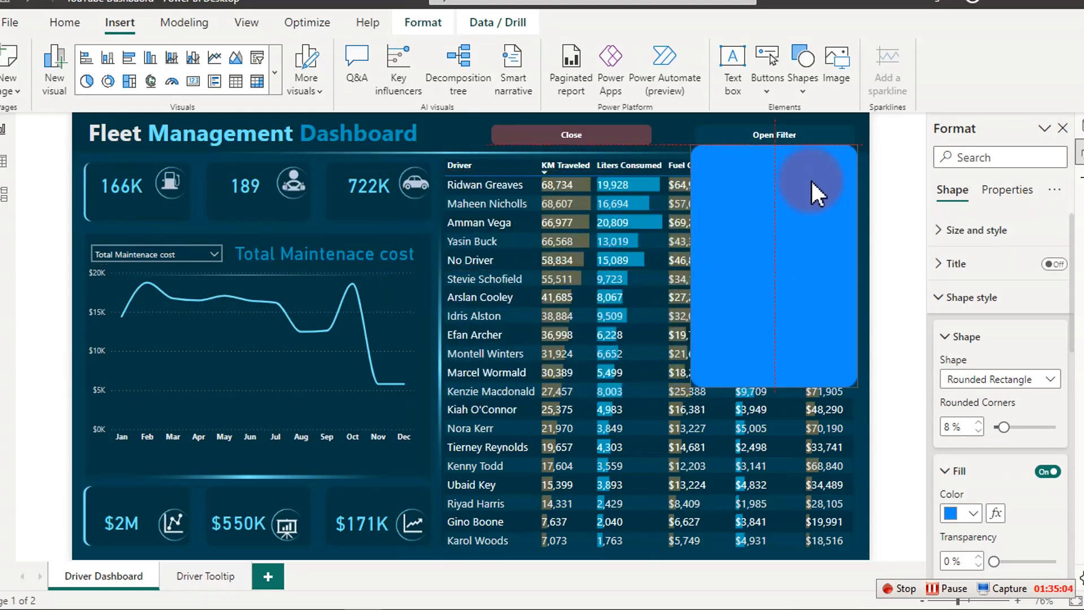
drag(811, 179, 811, 179)
key(Down)
key(Down)
key(Down)
key(Down)
key(Down)
key(Down)
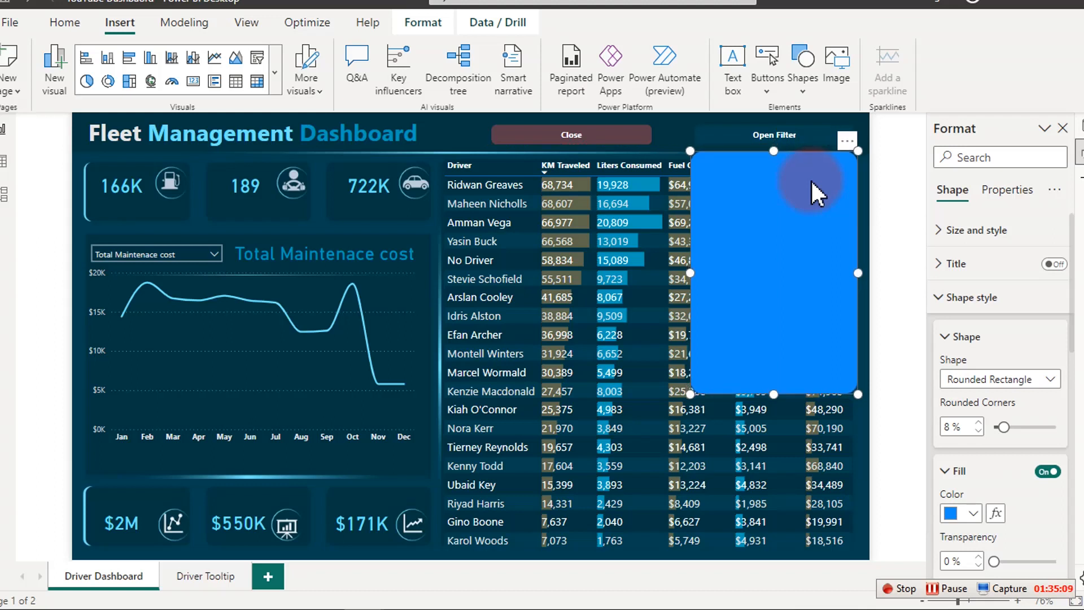
click(971, 513)
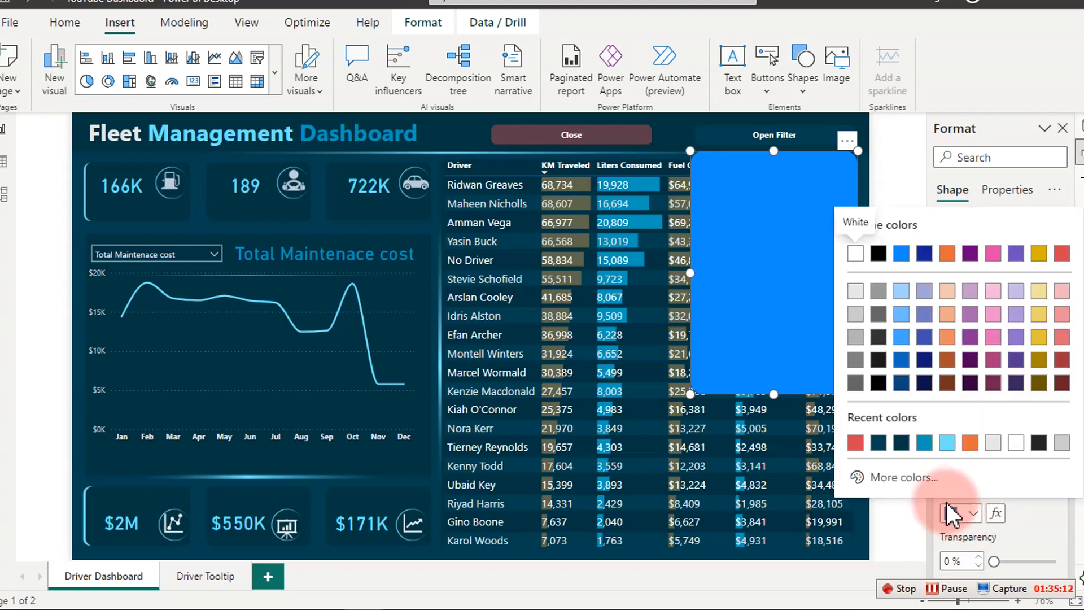
click(878, 444)
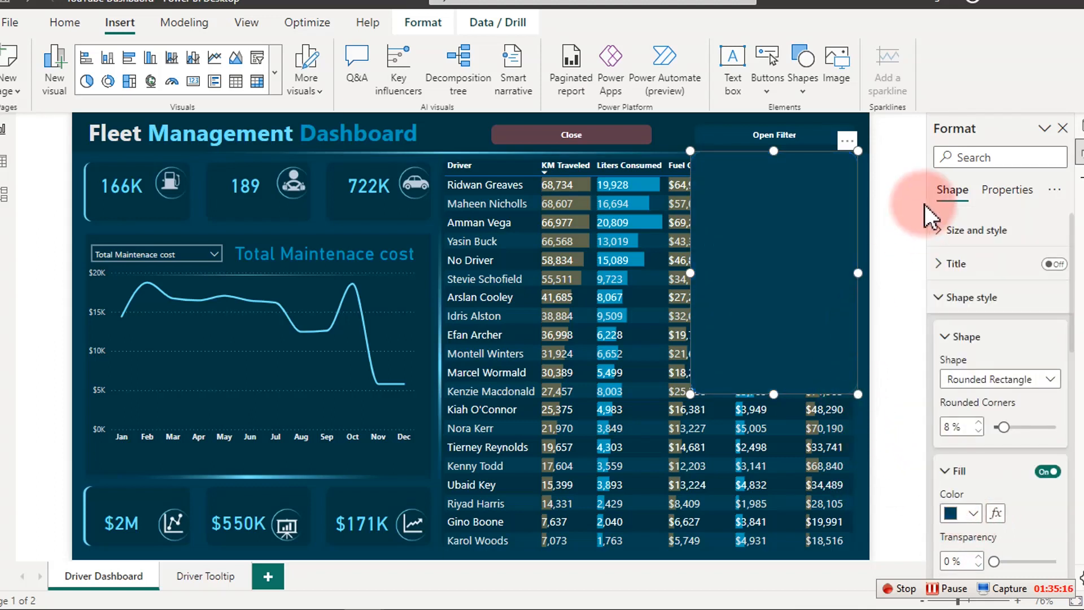
Move the Close shape from the header to the lower edge of the dark blue panel, centred on it.
click(621, 134)
drag(596, 134, 797, 378)
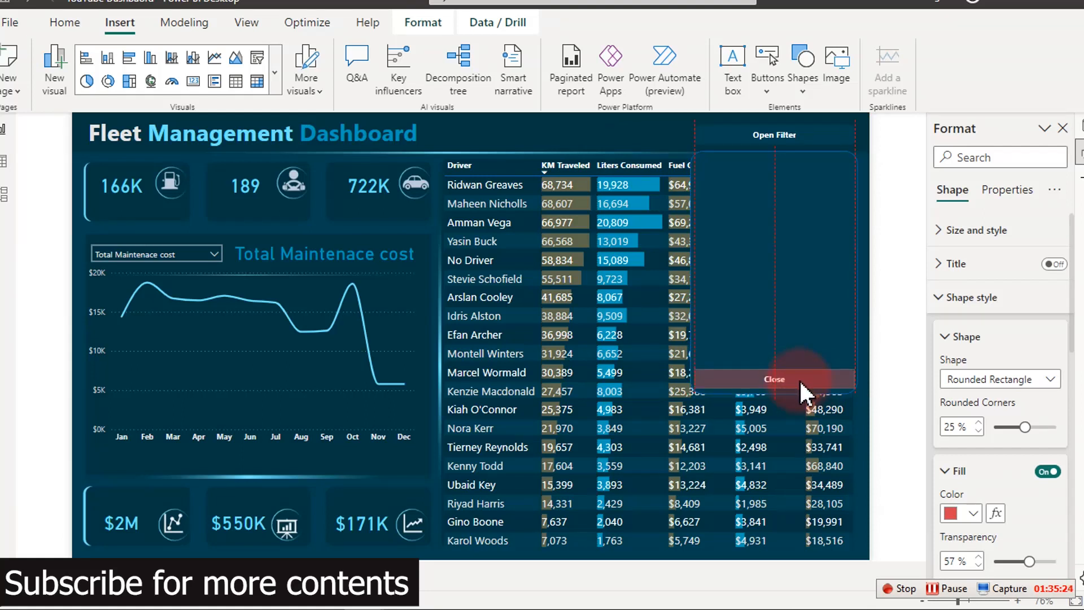
drag(801, 383, 802, 382)
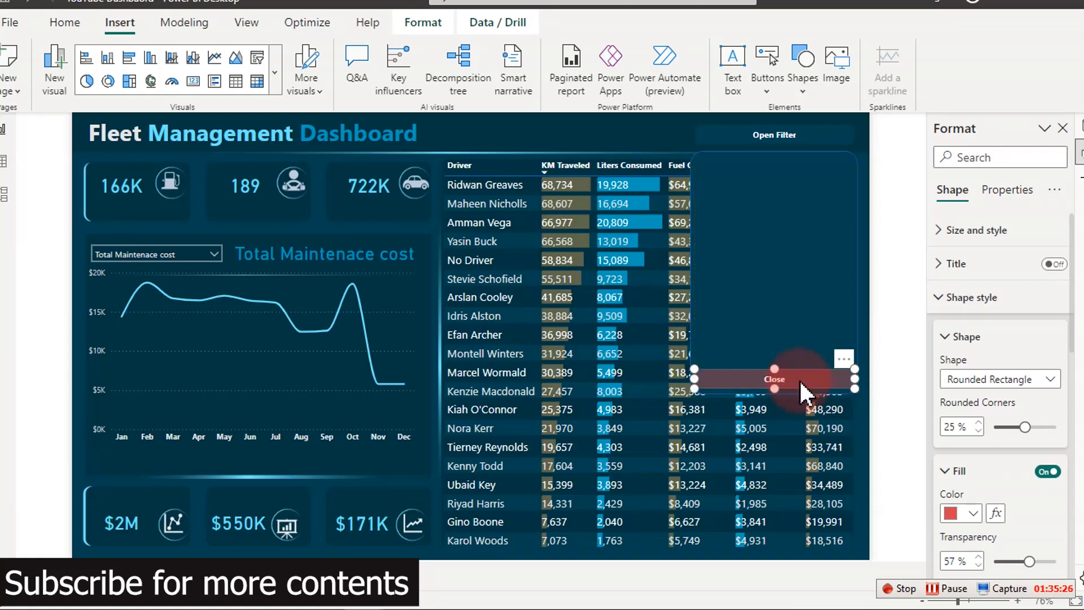
Turn off the border of the dark blue panel shape.
click(764, 220)
click(969, 444)
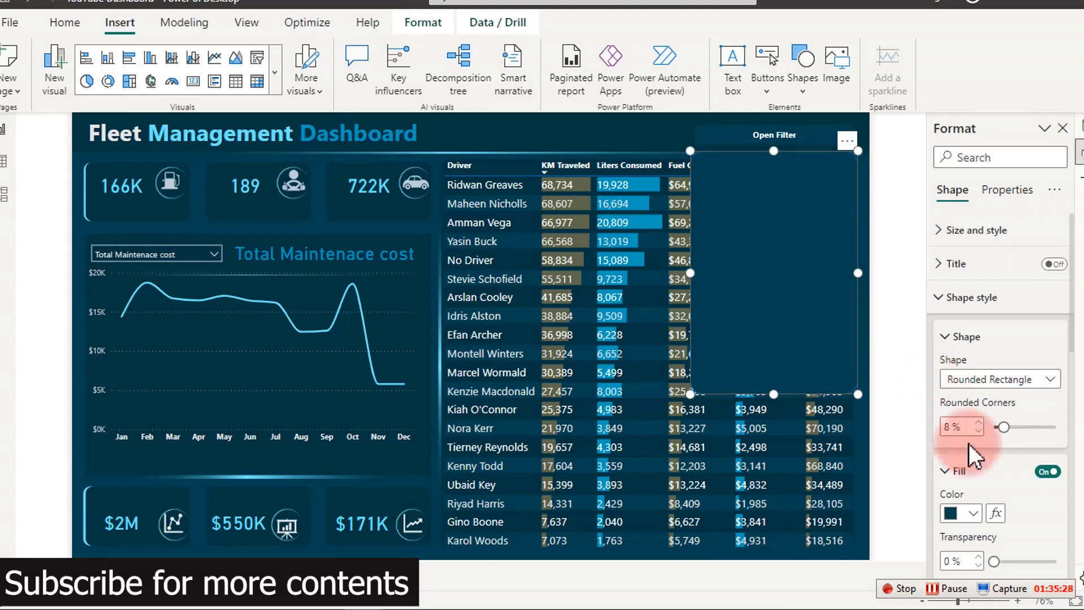
scroll(1000, 490, down, 3)
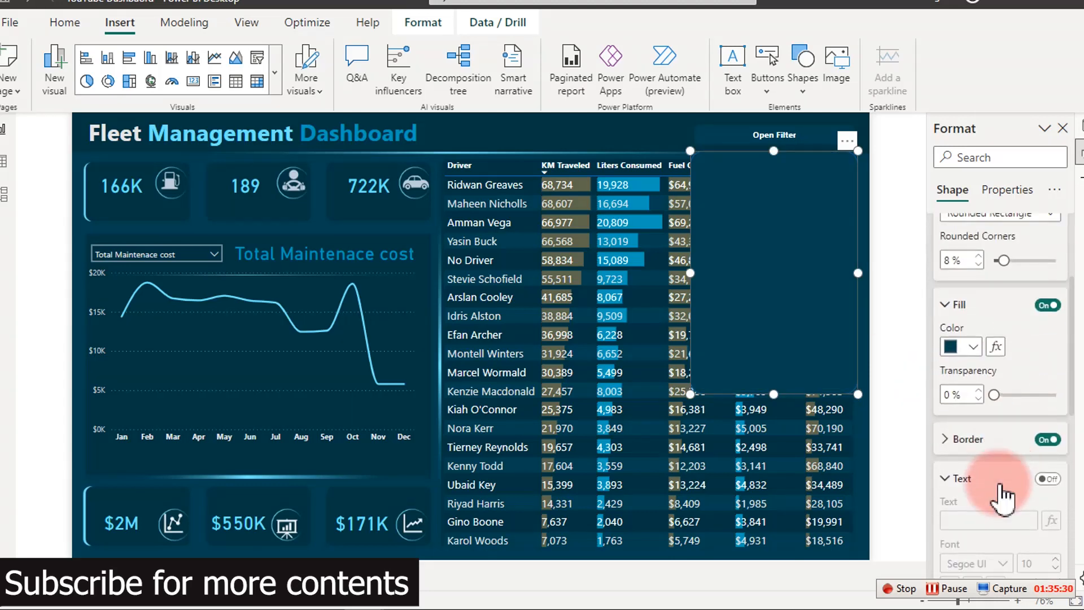
click(1049, 440)
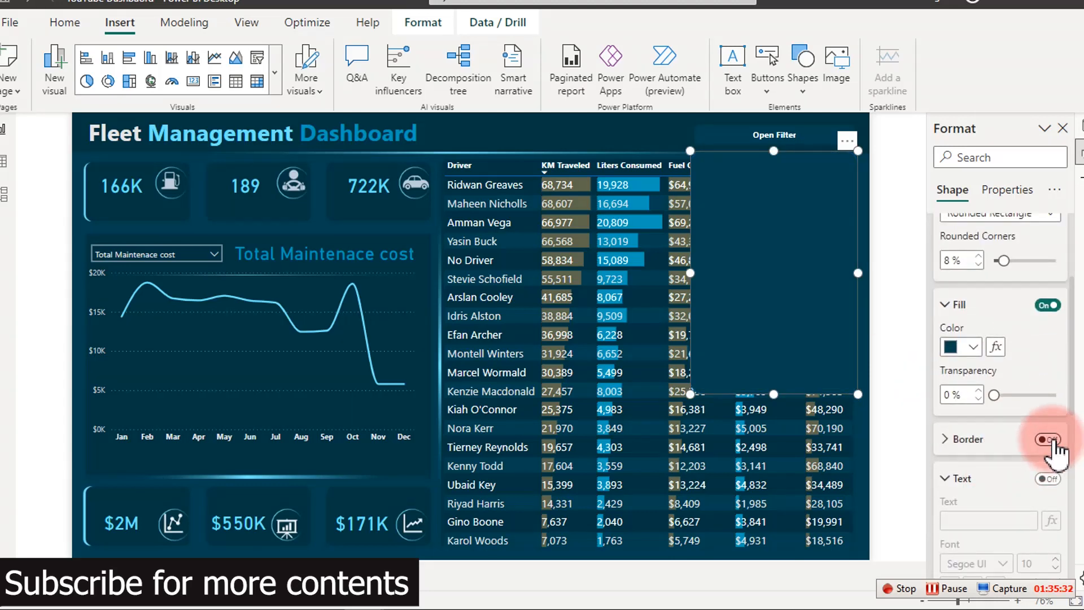
click(546, 119)
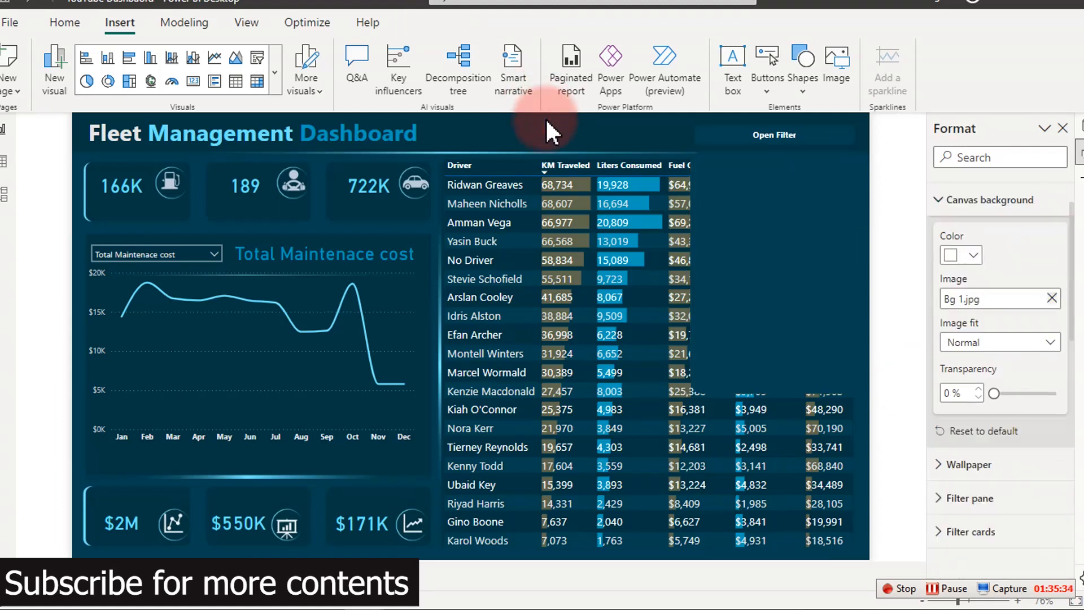
click(548, 123)
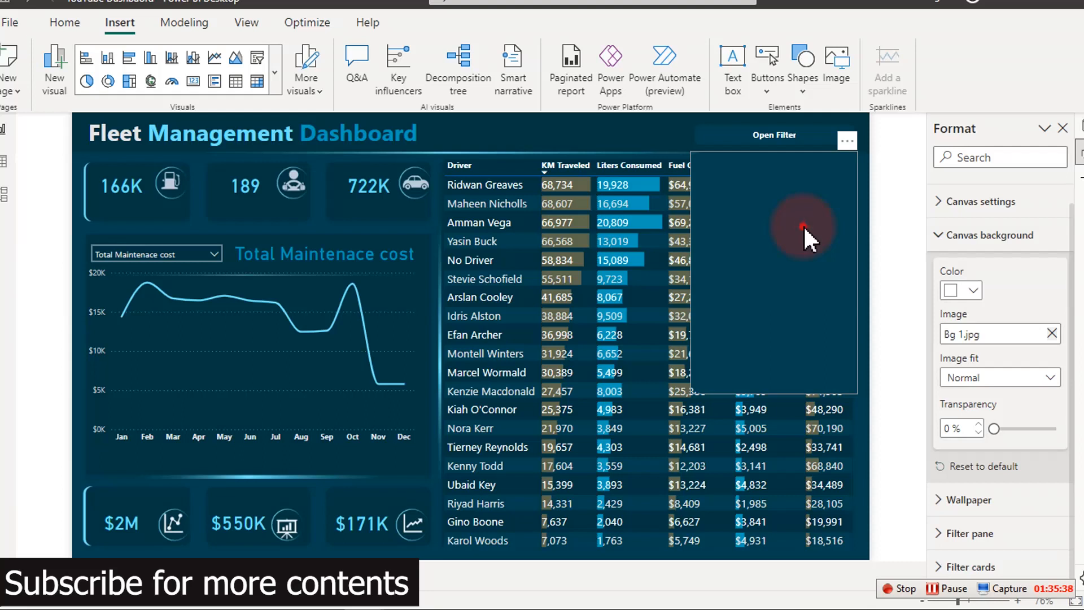
Shift the dark blue panel and its Close shape together toward the middle of the driver table, keeping Close centred near the panel's base.
drag(737, 224, 657, 226)
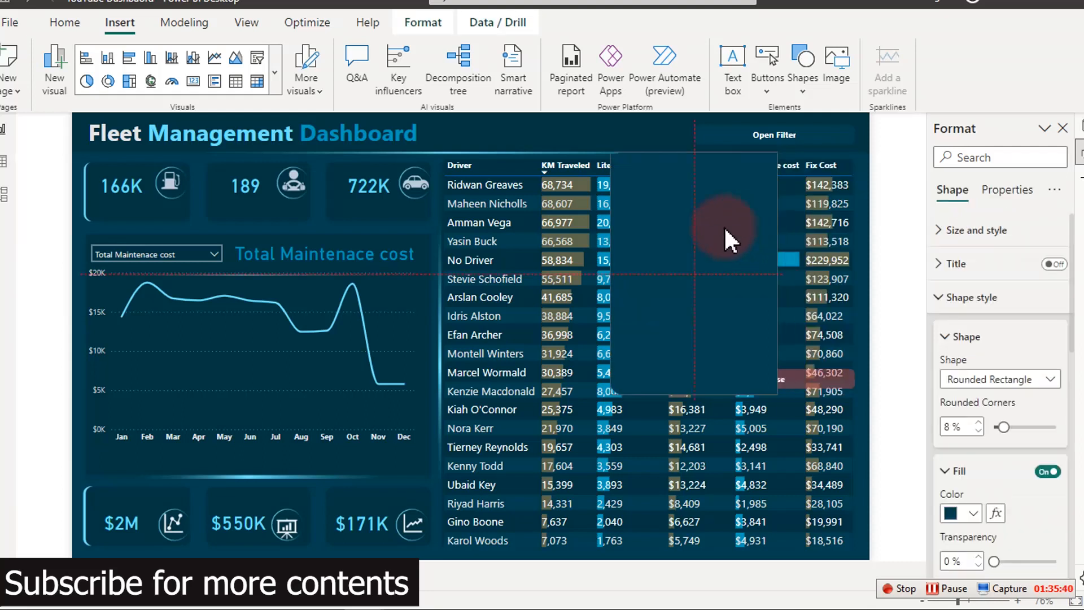
click(815, 385)
drag(815, 385, 735, 384)
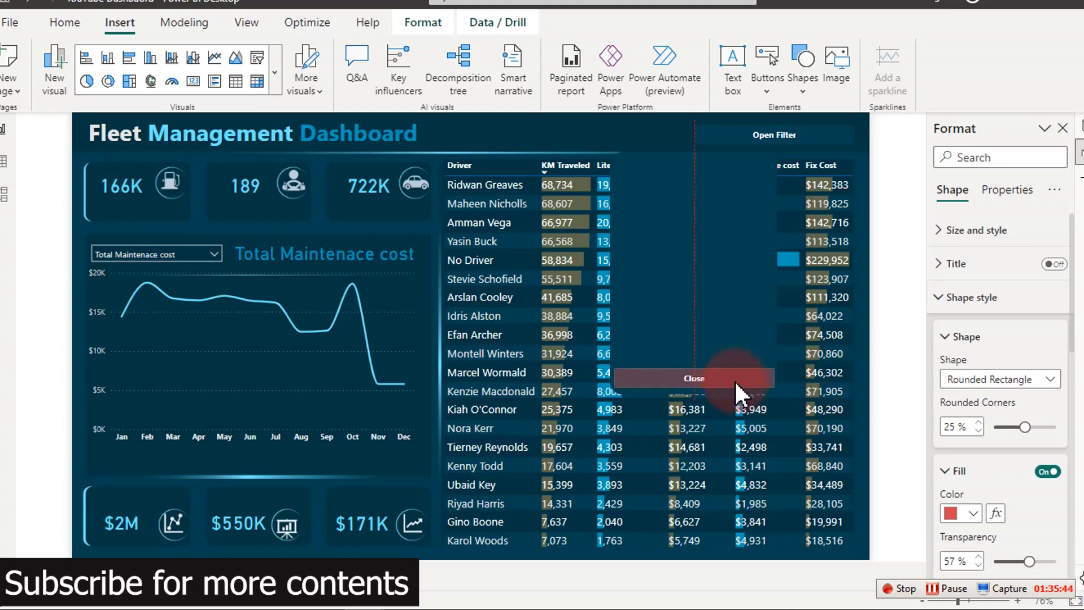
drag(736, 384, 736, 385)
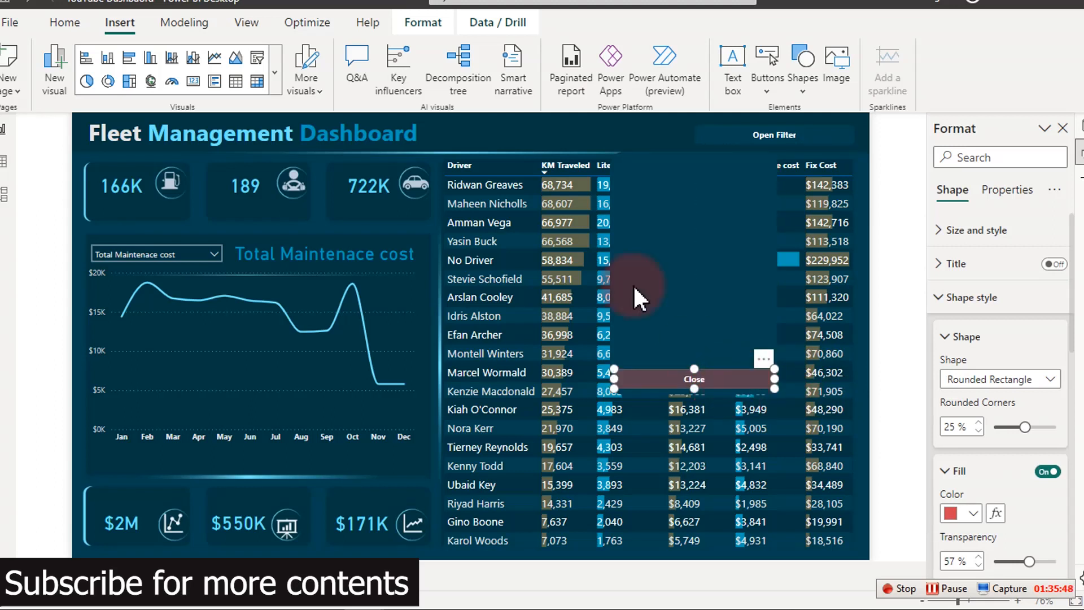
Bring the Close shape to the front so it sits above the dark blue panel.
click(425, 28)
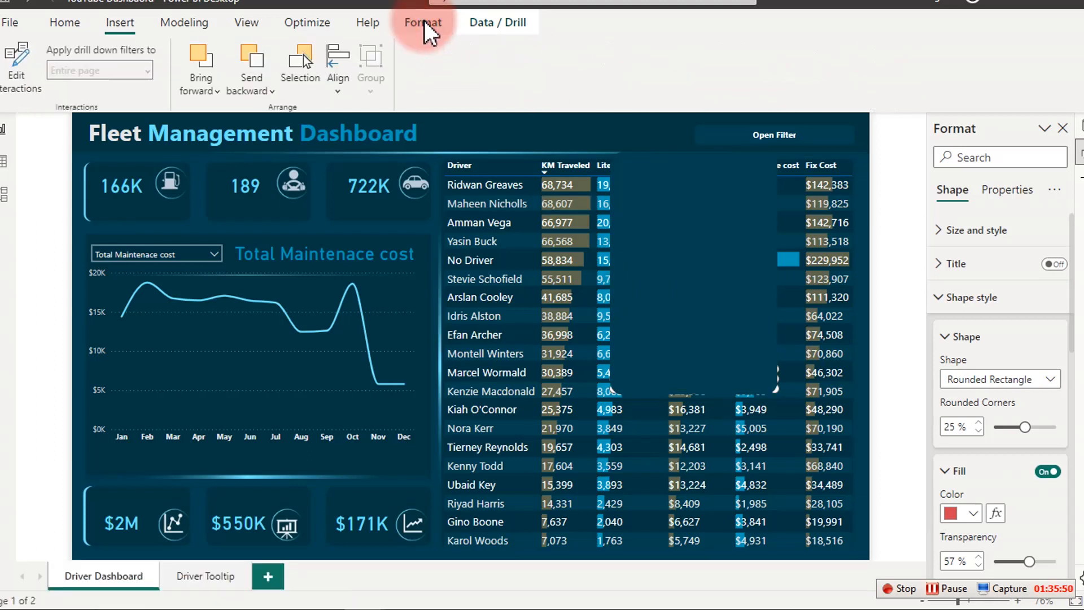
click(203, 86)
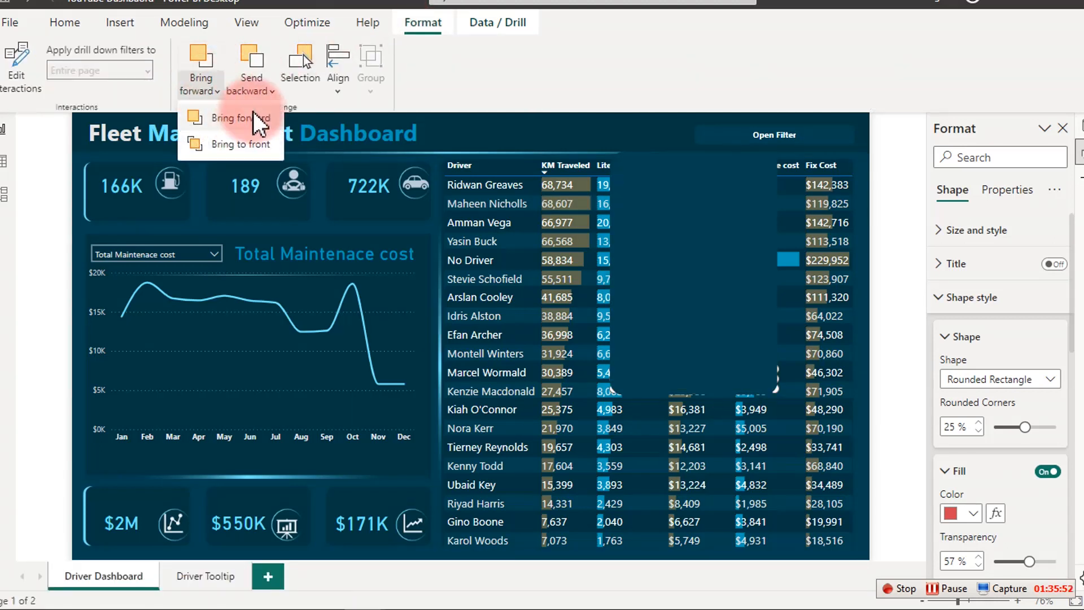
click(217, 83)
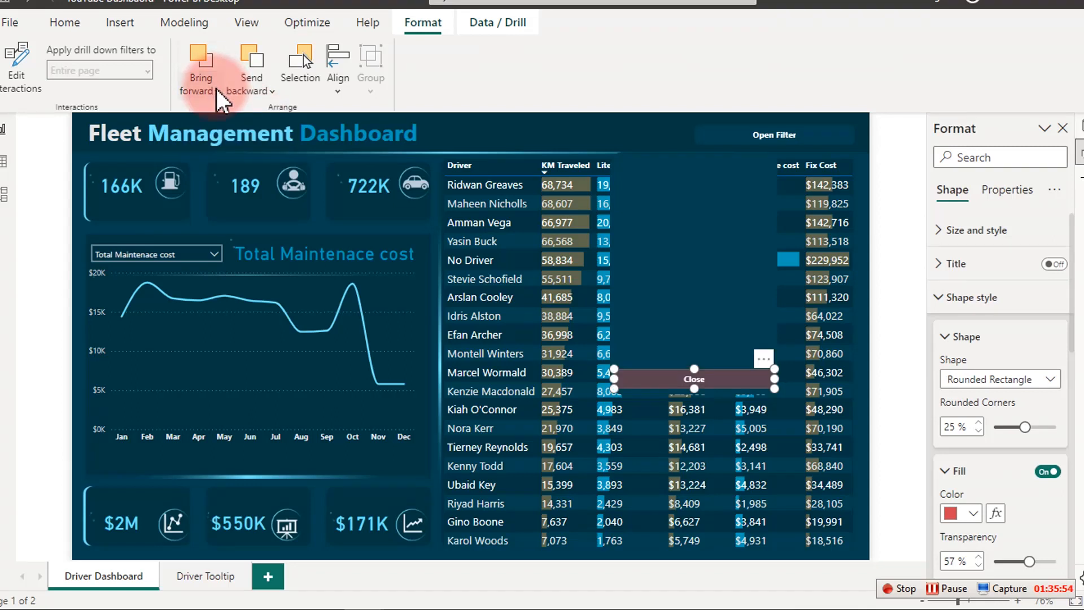
click(216, 90)
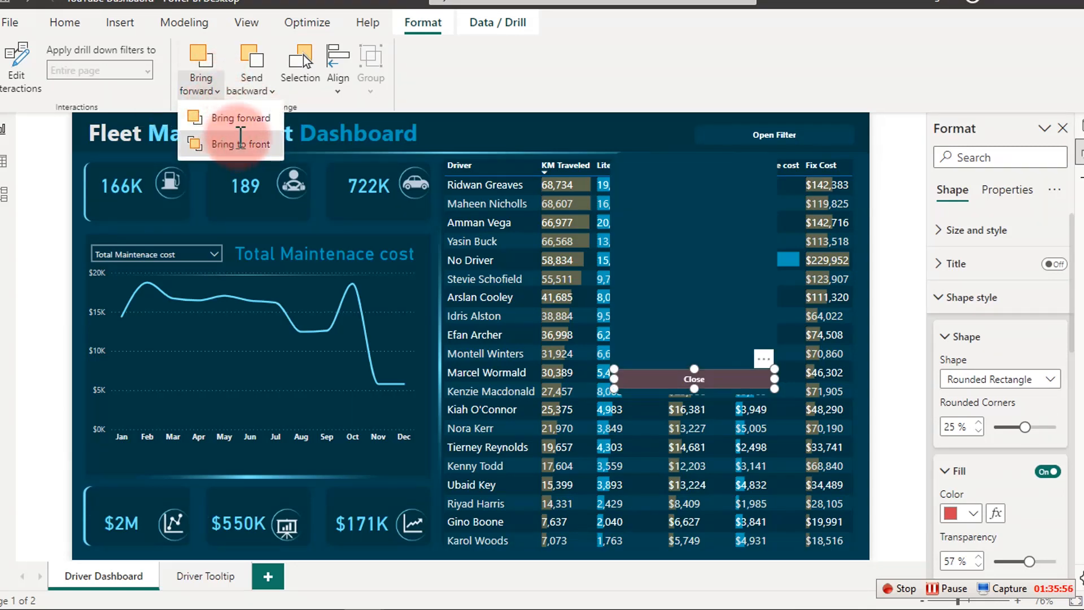
click(428, 96)
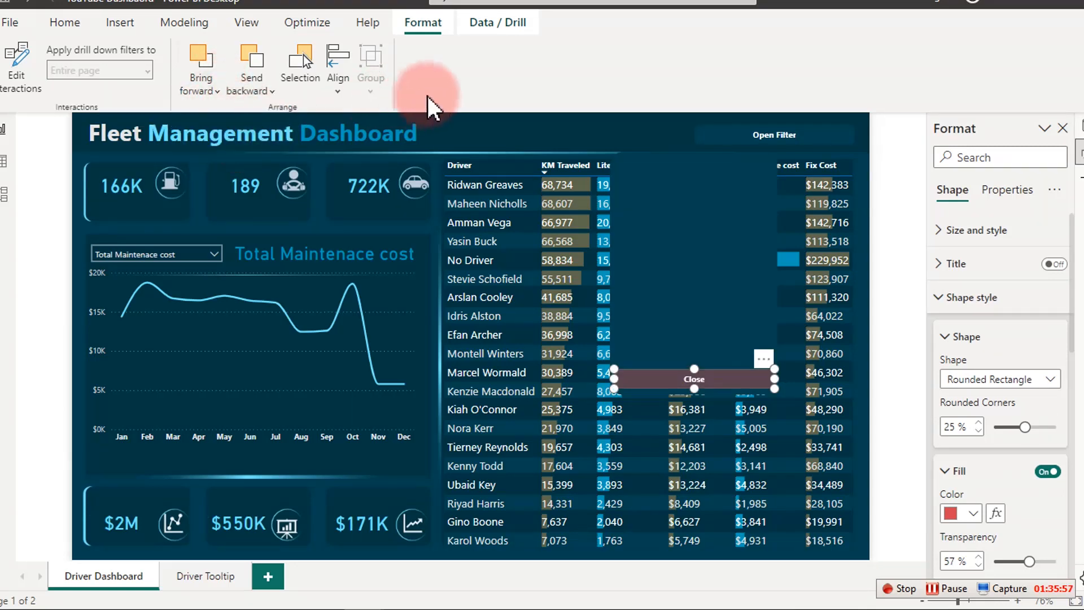
click(527, 136)
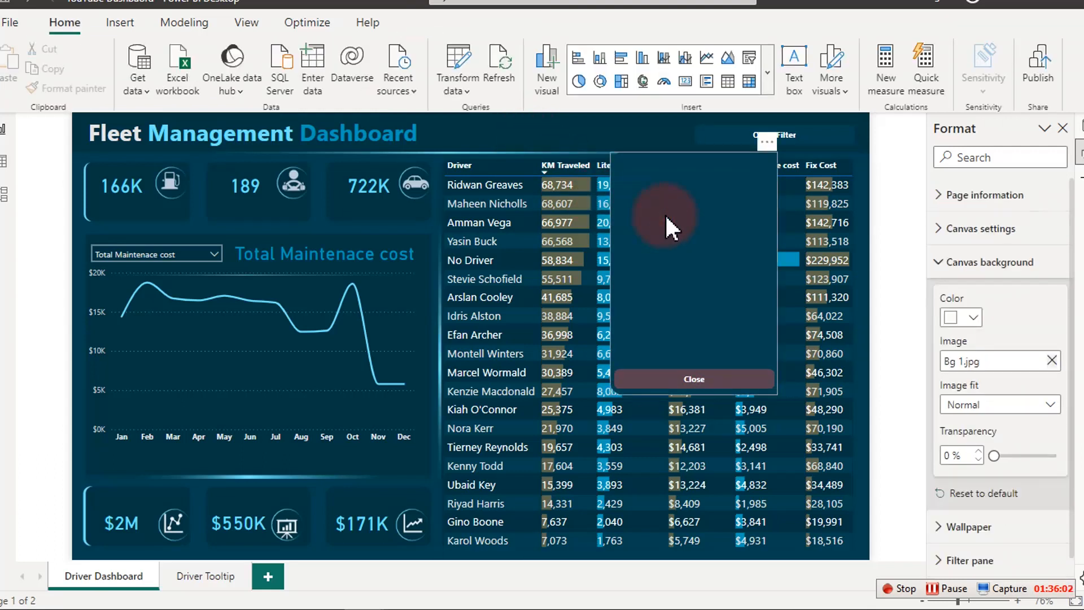
click(666, 214)
click(494, 133)
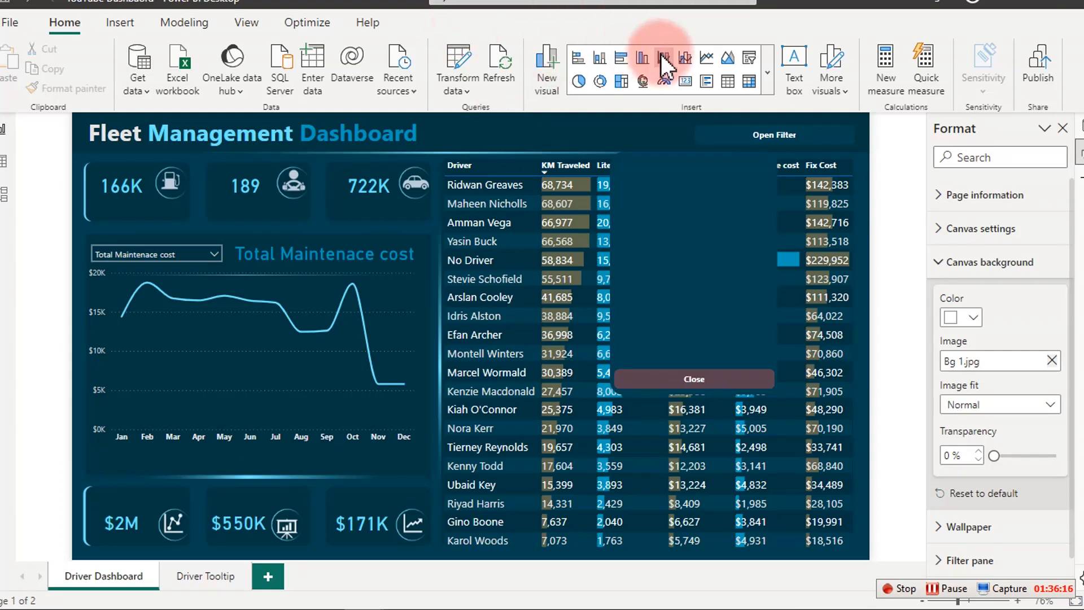
Add a slicer visual that uses the Trailers Type field from Dim_Vehicles.
click(751, 59)
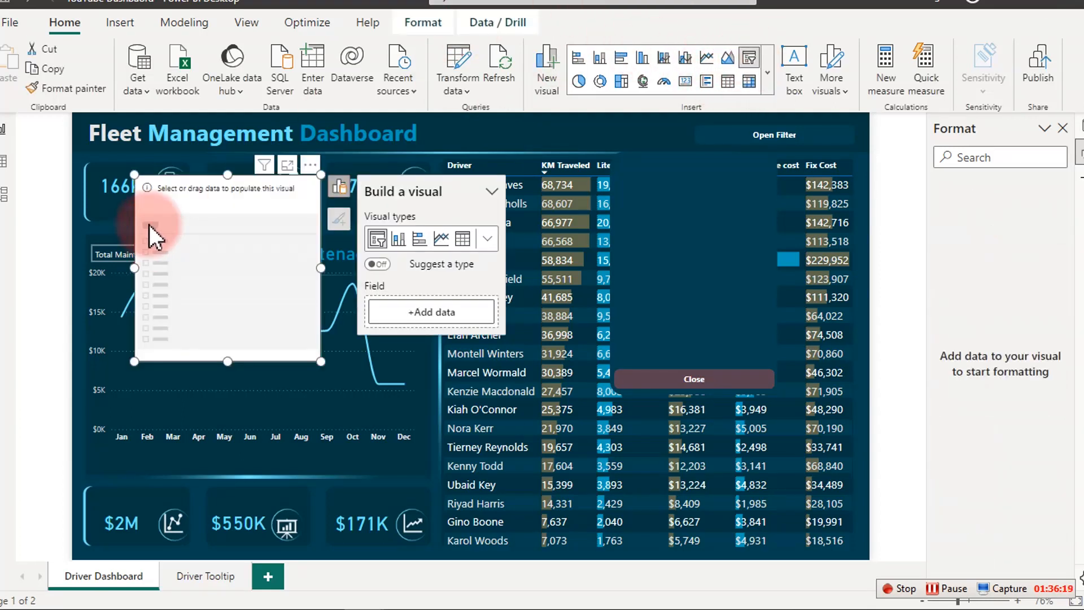
click(427, 316)
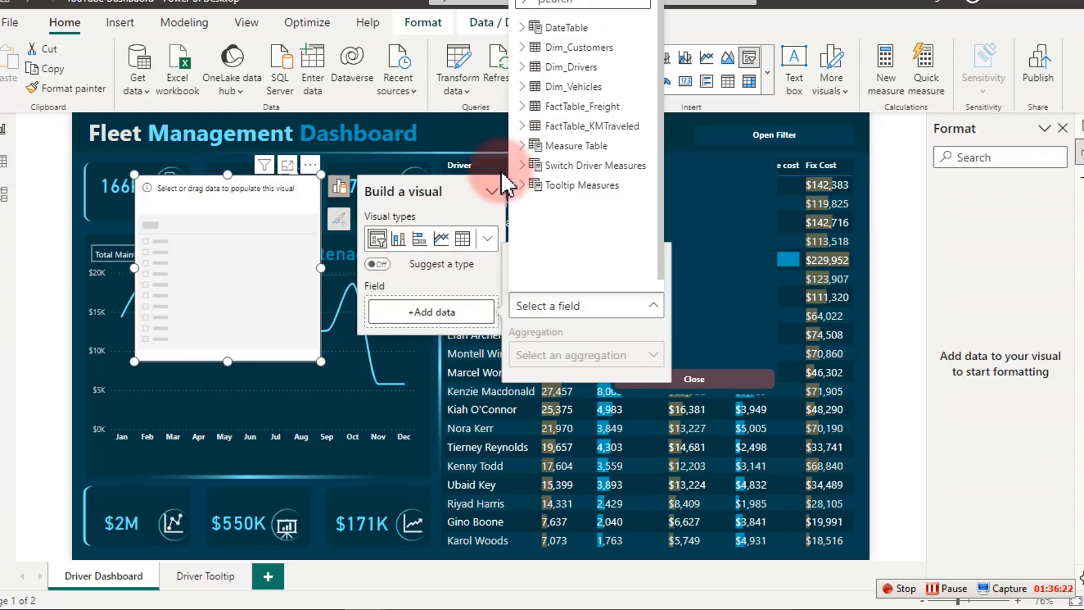
click(528, 88)
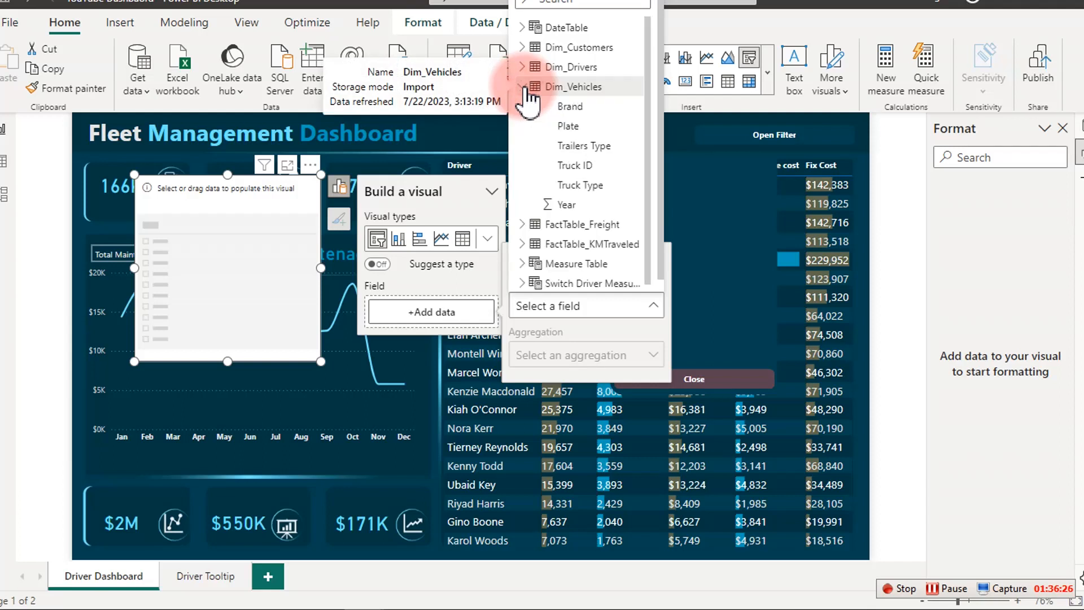
click(563, 148)
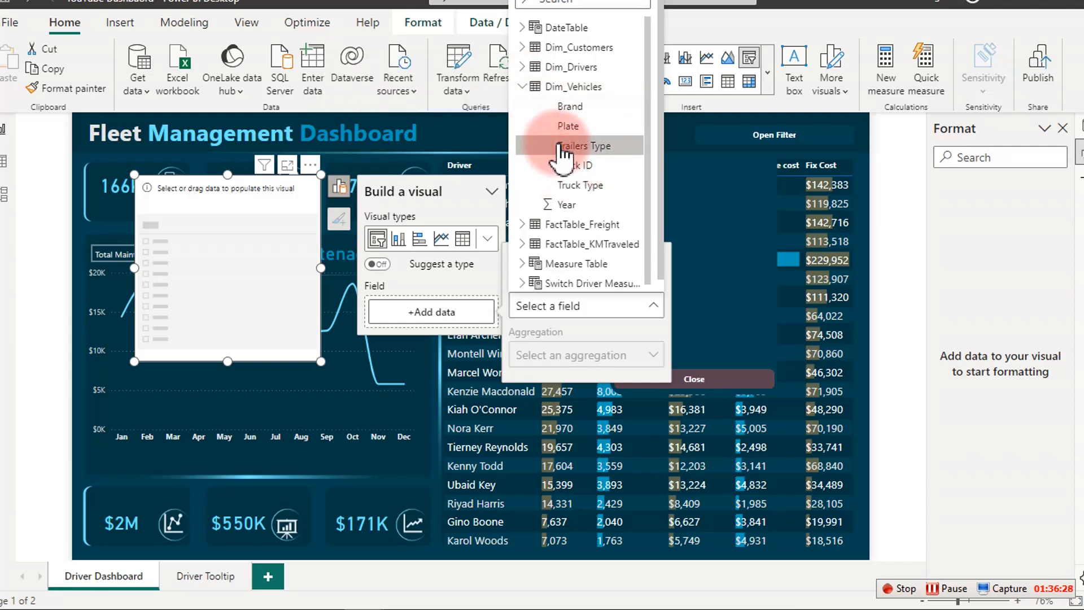
click(324, 261)
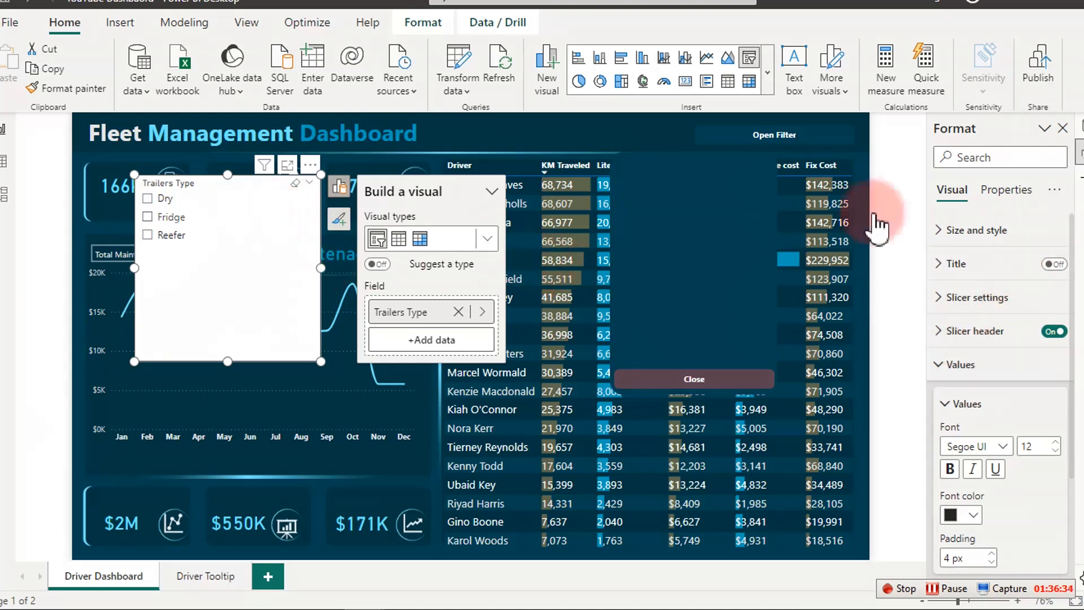
Turn off the Trailers Type slicer's header and set its slicer style to Tile.
click(963, 372)
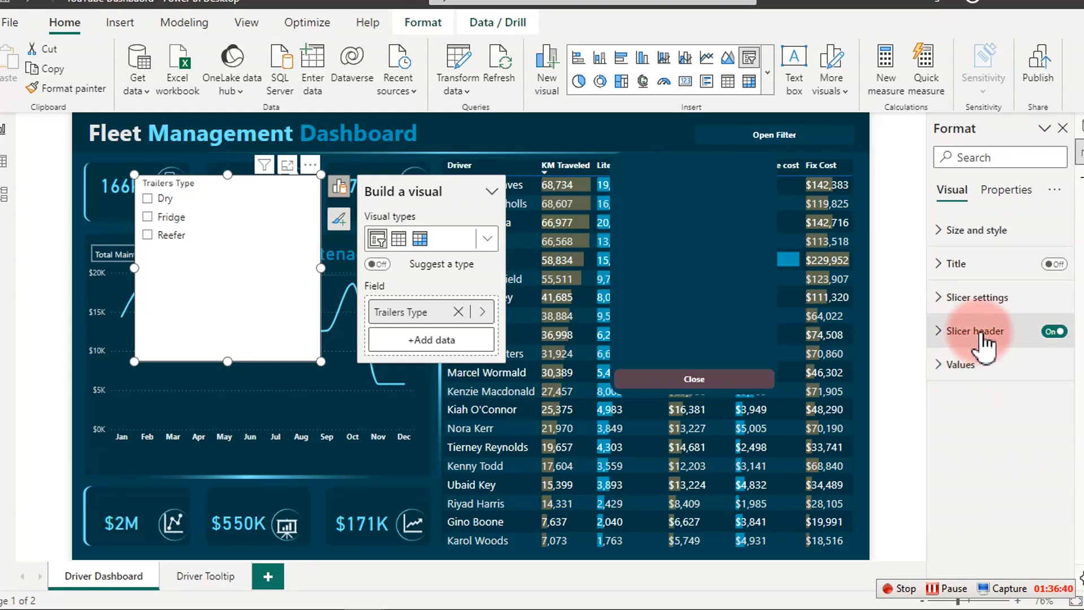
click(1055, 332)
click(999, 299)
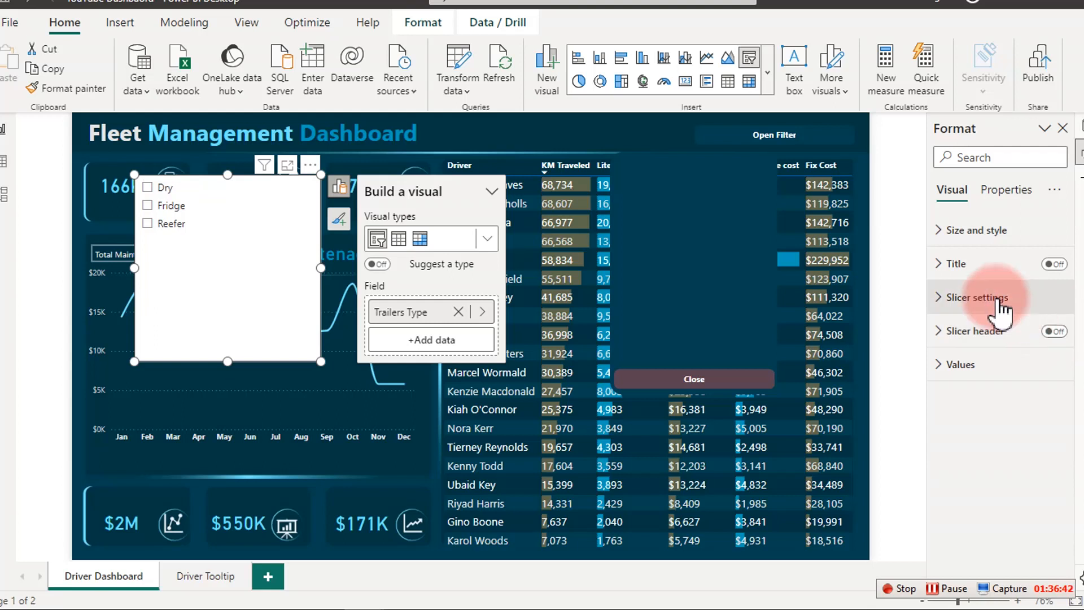
click(1005, 382)
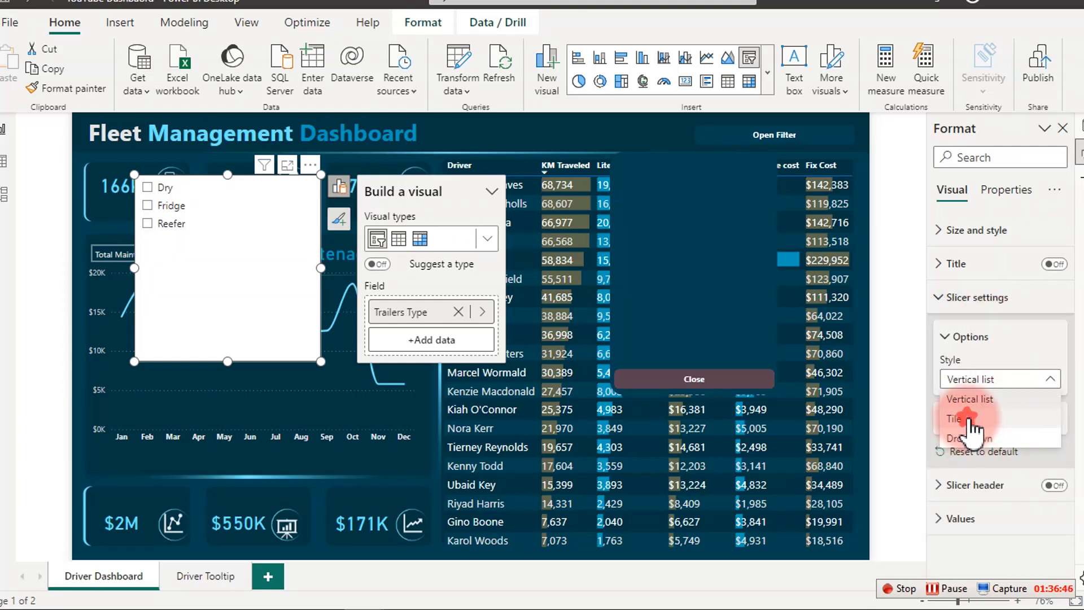
click(970, 420)
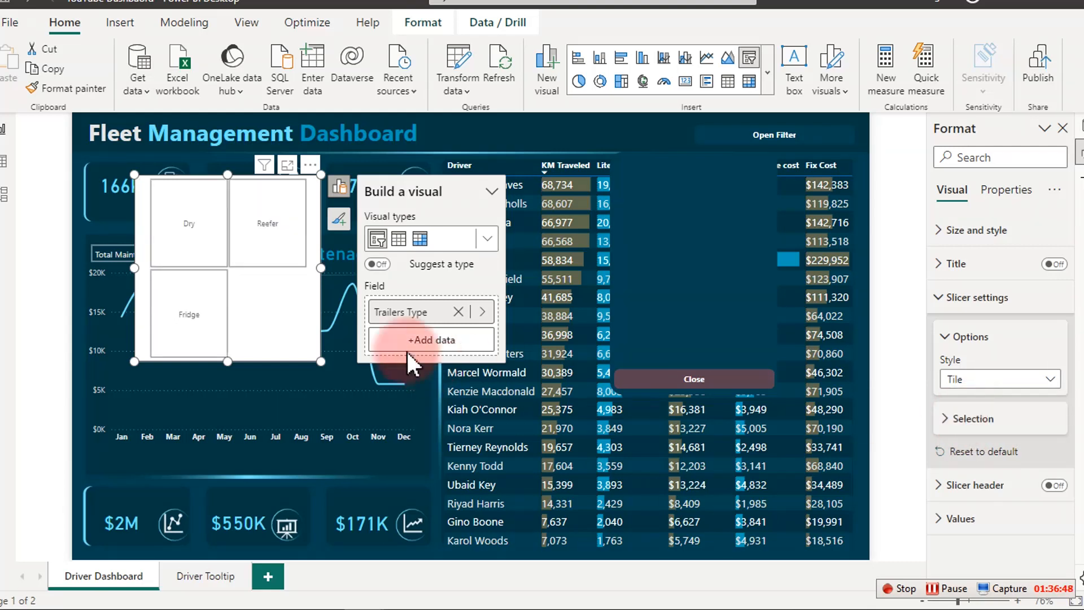
Narrow the Trailers Type slicer to one column of tiles, about 120 wide, and place it in front of the dark blue panel's left half.
drag(319, 270, 206, 253)
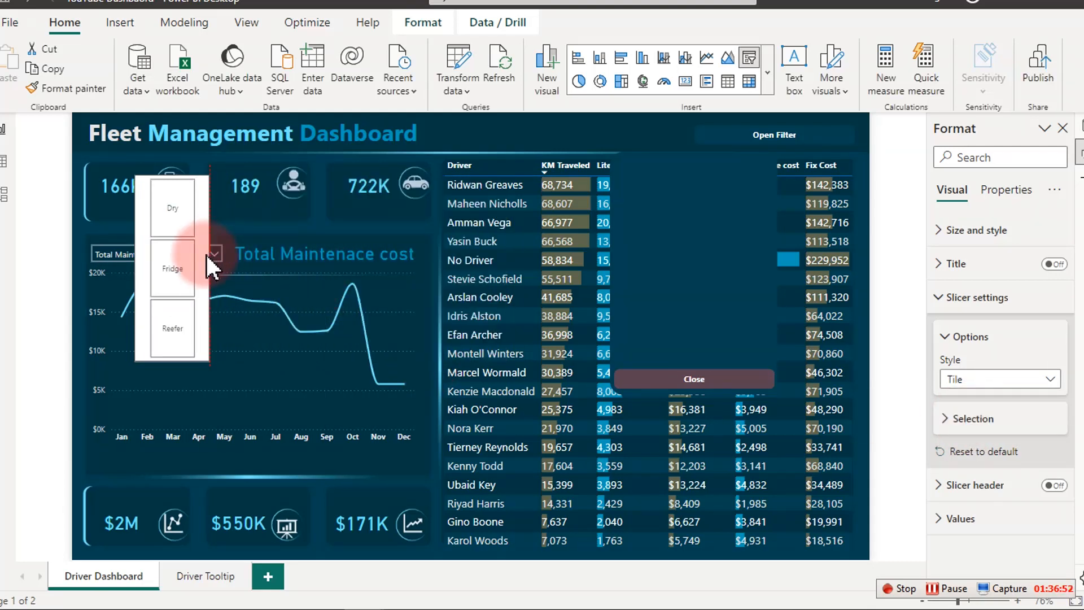
click(158, 195)
drag(200, 157, 683, 162)
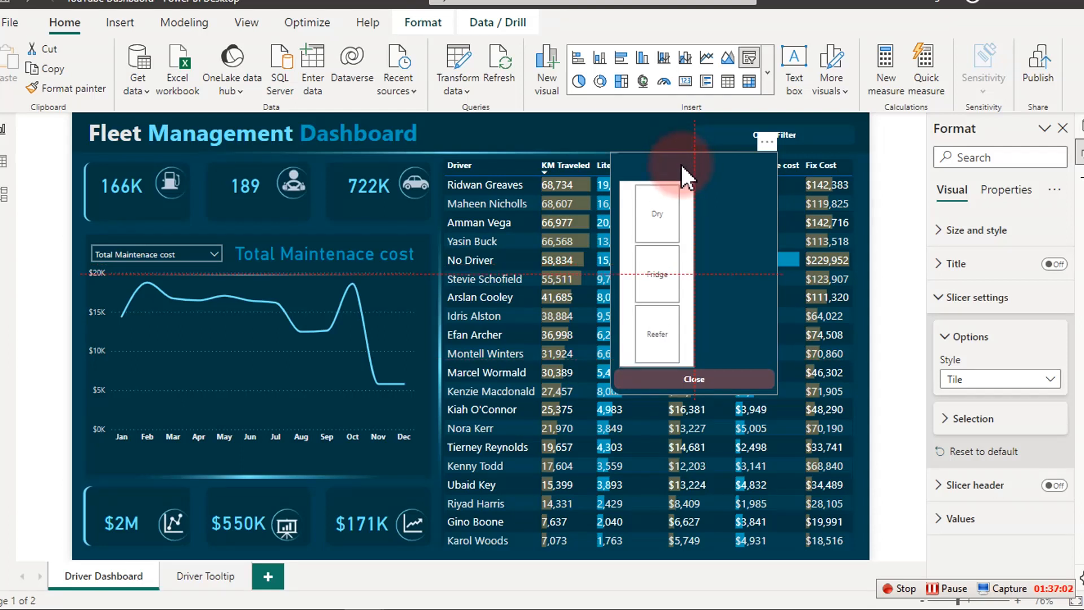
drag(680, 163, 680, 163)
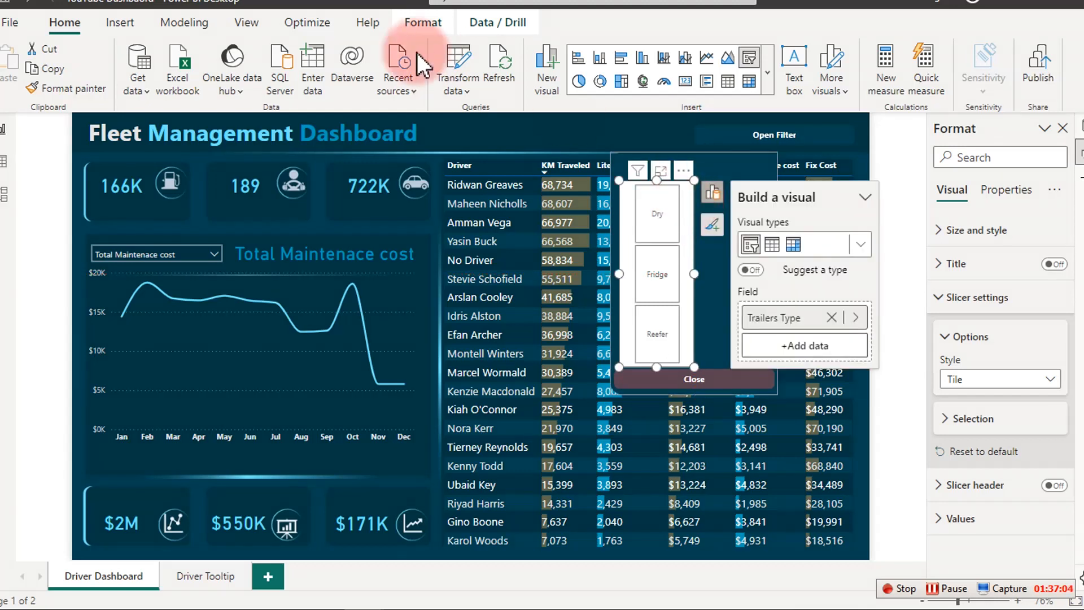
click(439, 22)
click(197, 85)
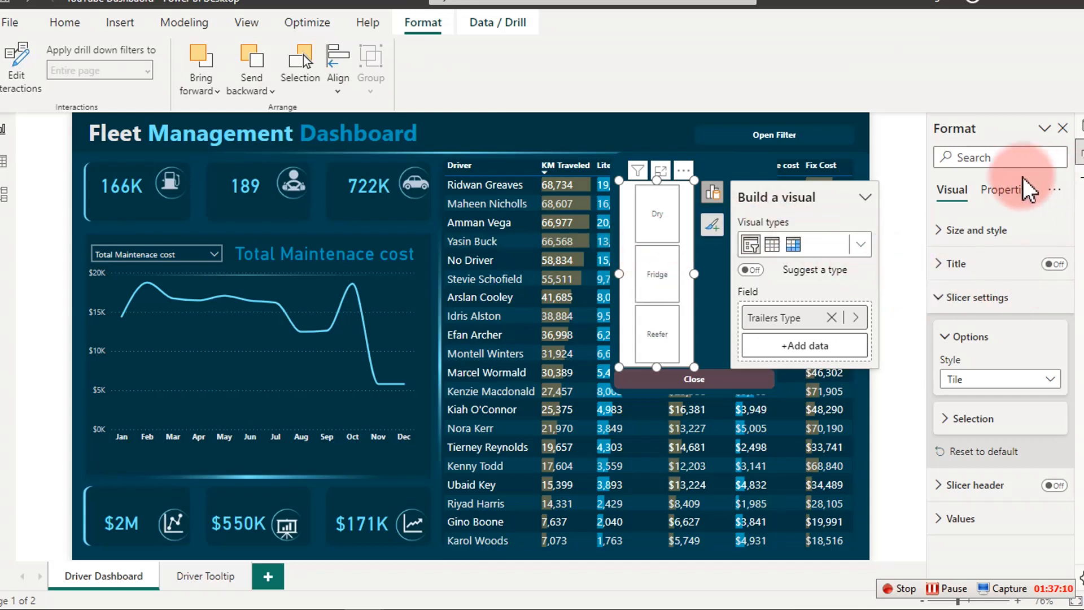
Turn off the background of the Trailers Type slicer.
click(998, 195)
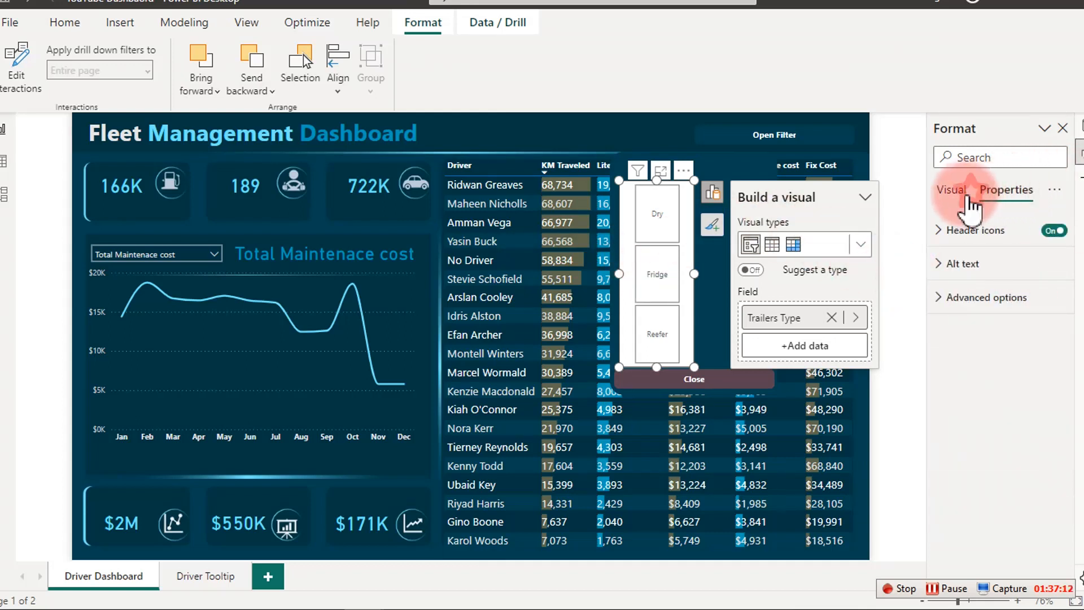
click(951, 190)
click(975, 238)
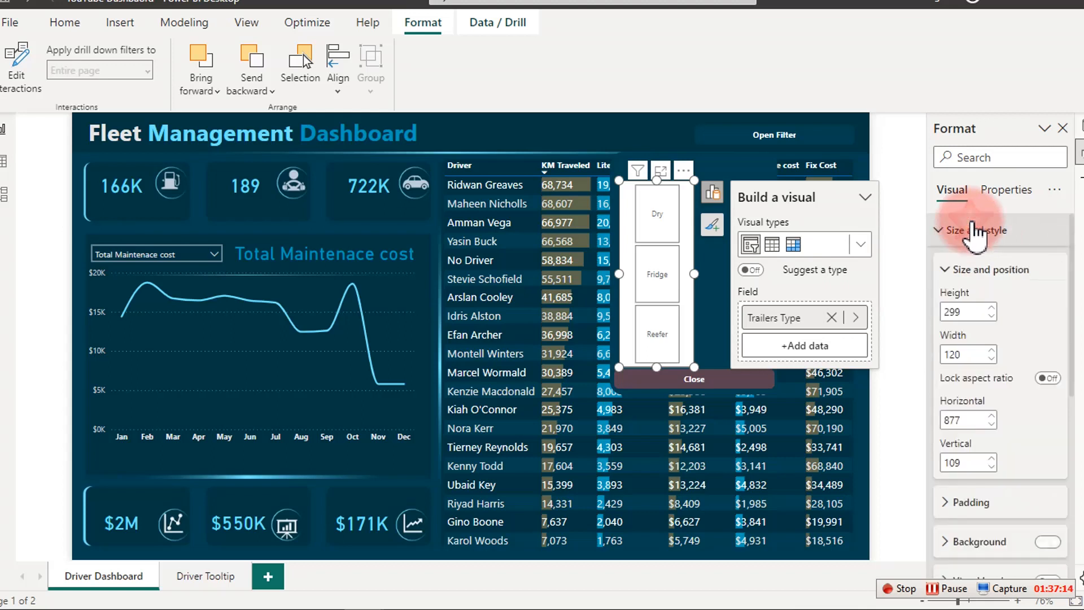
click(1051, 542)
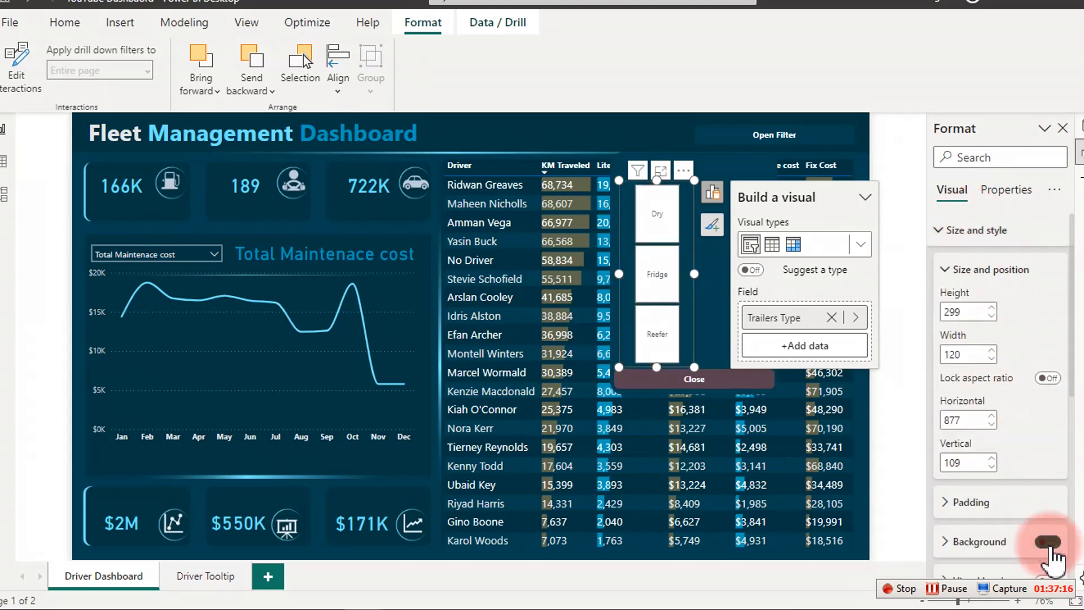
click(964, 232)
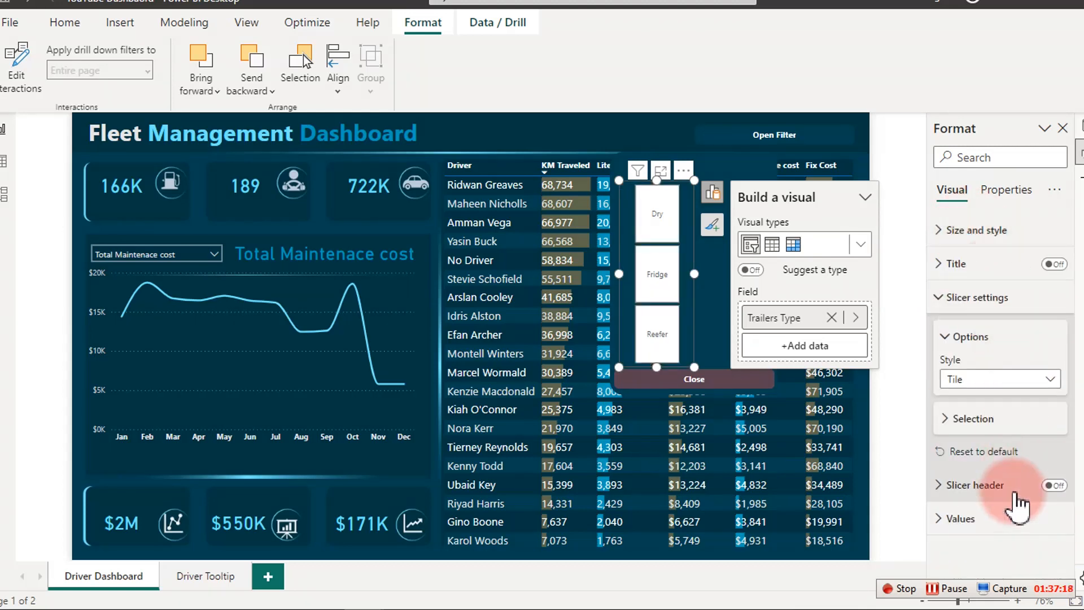
Set the background colour of the Trailers Type slicer's value tiles to light blue.
click(962, 519)
scroll(997, 497, down, 5)
click(991, 496)
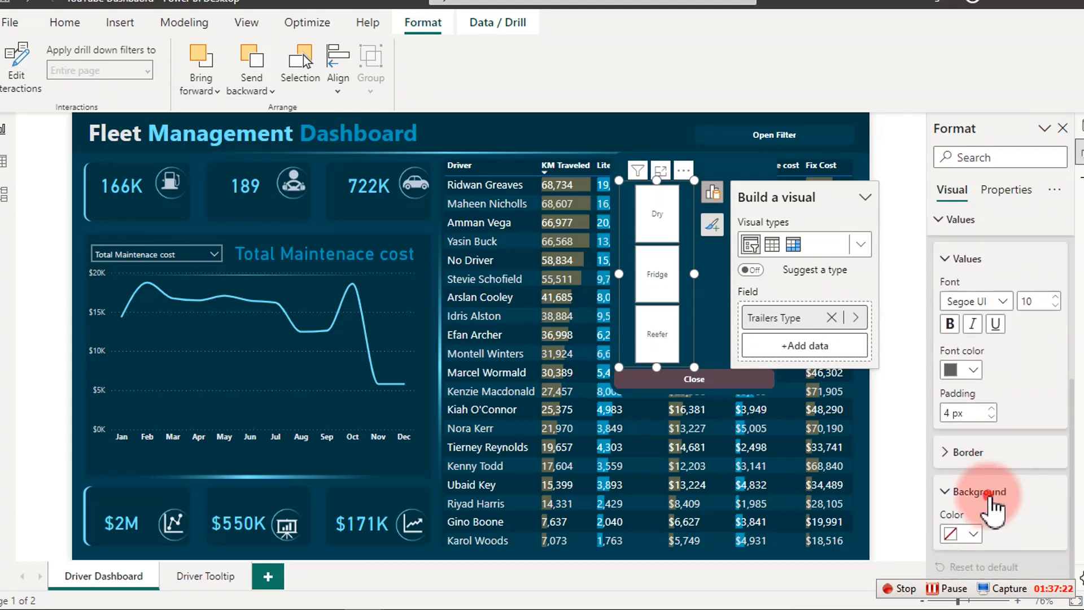
click(992, 497)
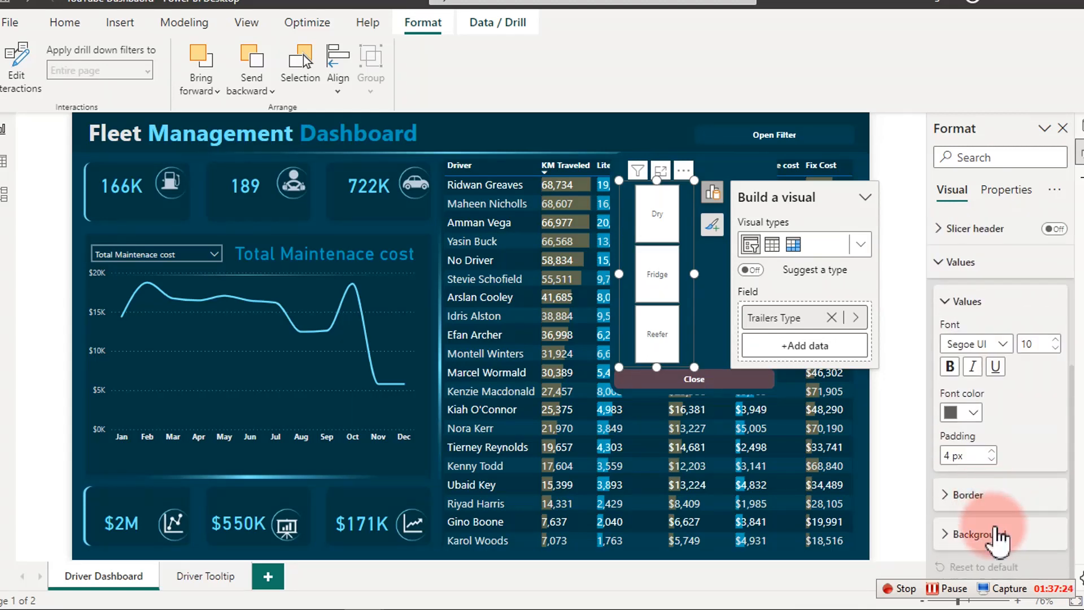
click(997, 536)
click(969, 534)
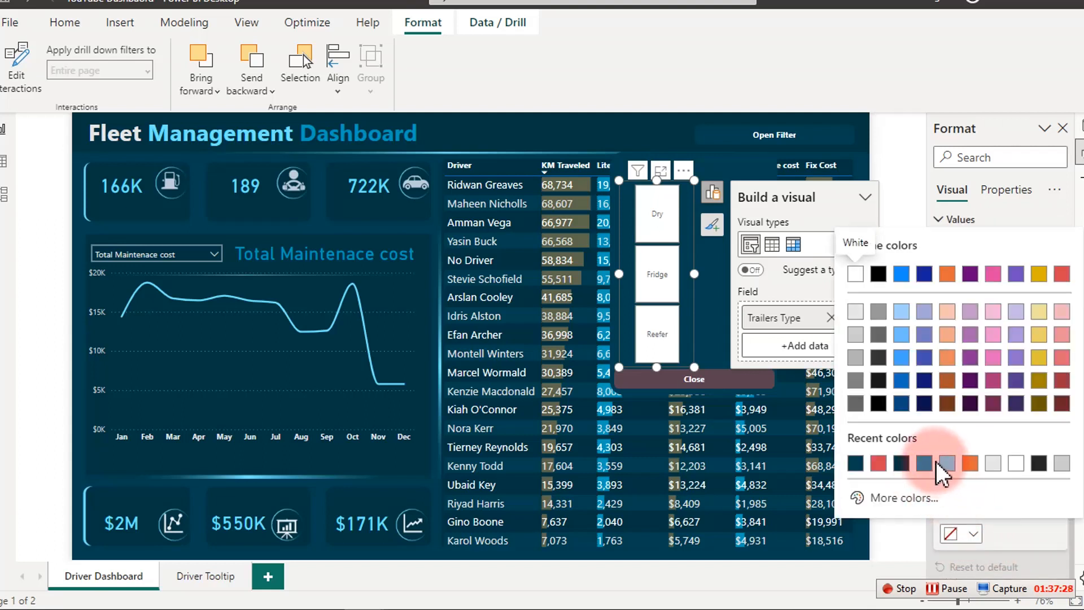
click(949, 463)
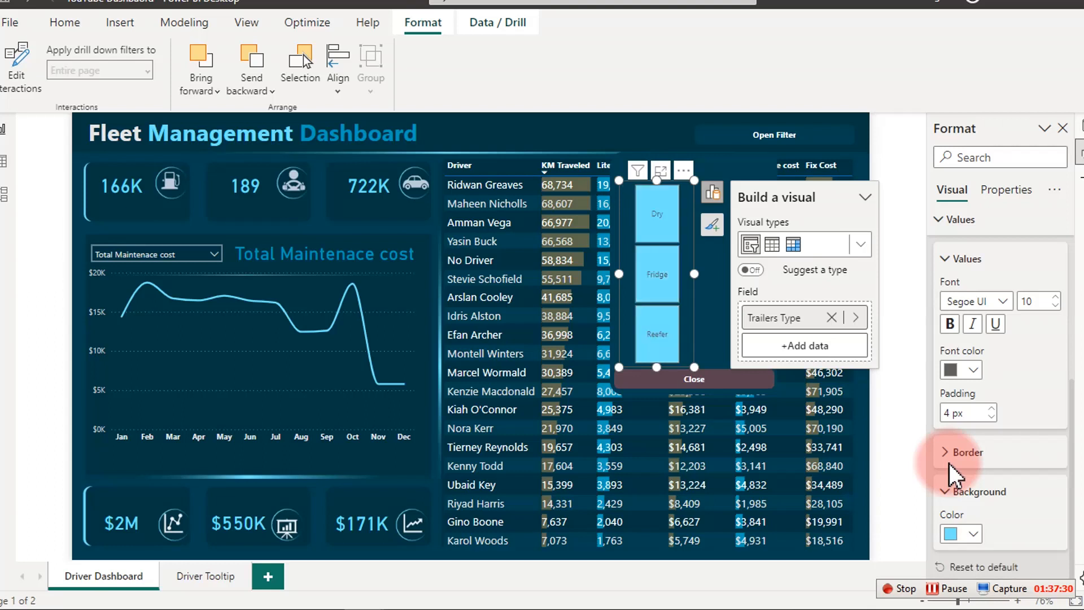
click(951, 324)
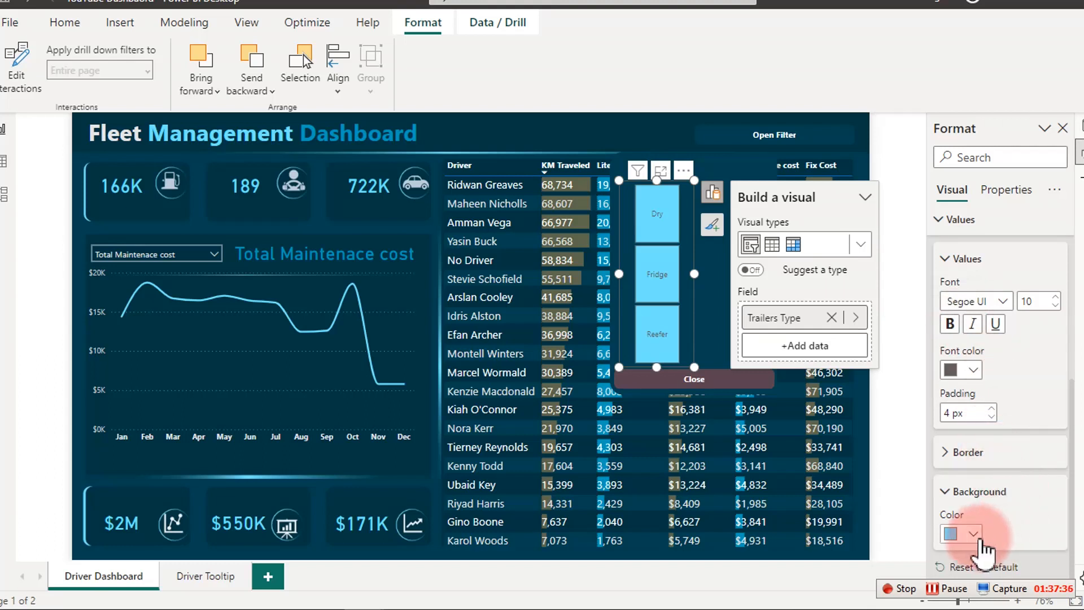
Make the Trailers Type slicer's value text bold and dark navy.
click(965, 369)
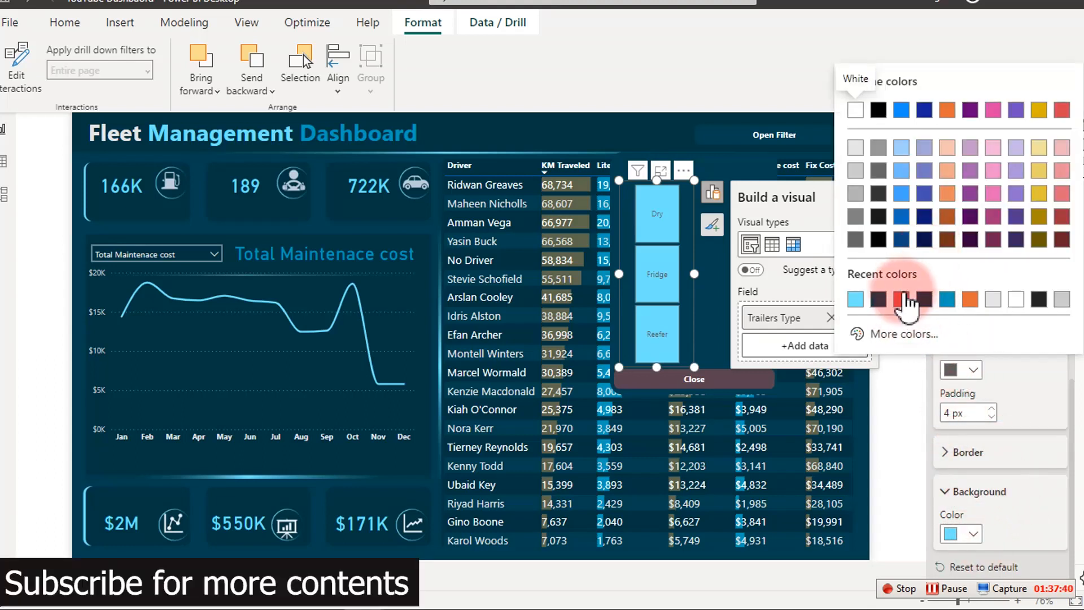
click(923, 301)
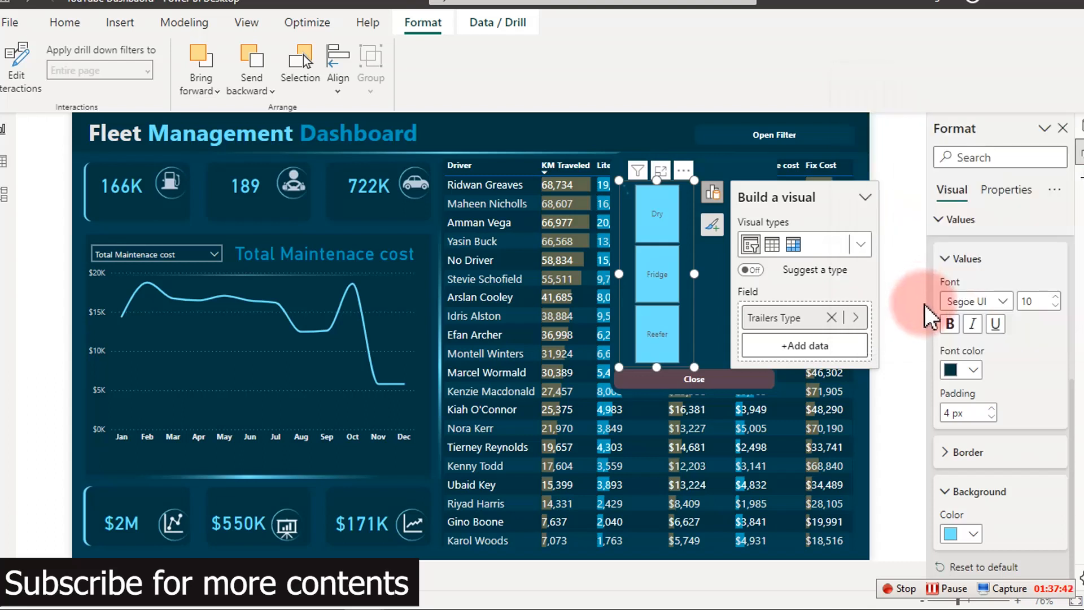
click(950, 324)
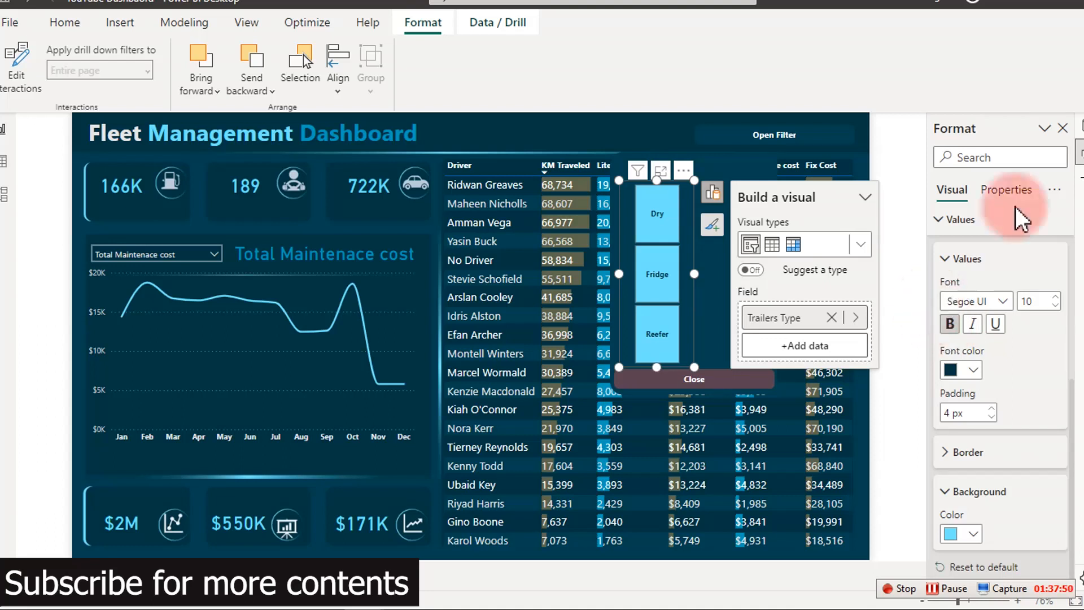
Duplicate the Trailers Type slicer, place the copy beside the original on the panel, and widen it to the panel's right edge.
click(59, 22)
click(39, 63)
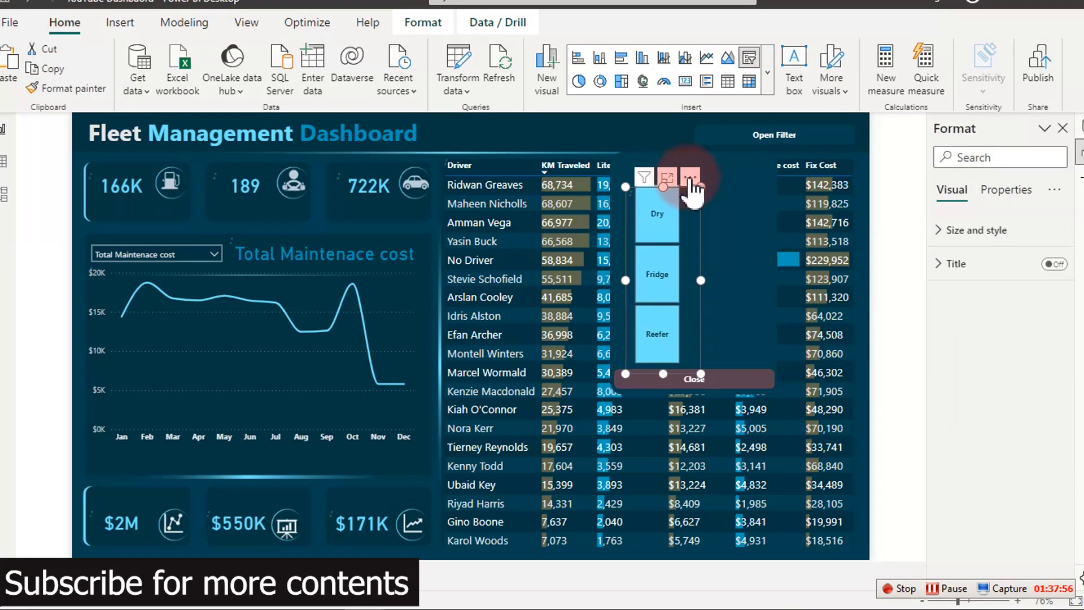
click(741, 179)
key(ctrl+v)
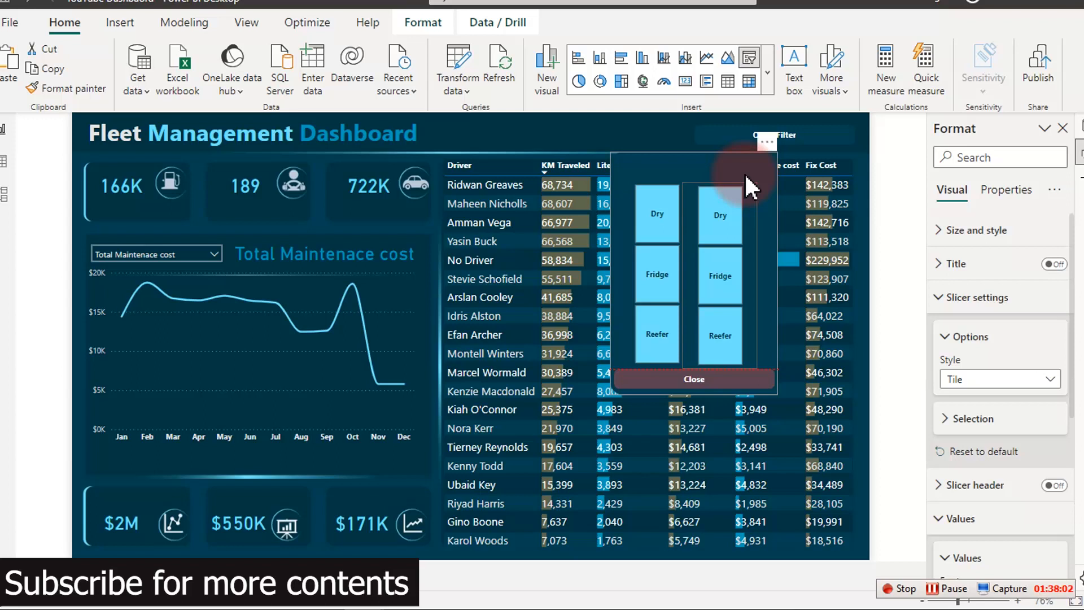
click(746, 176)
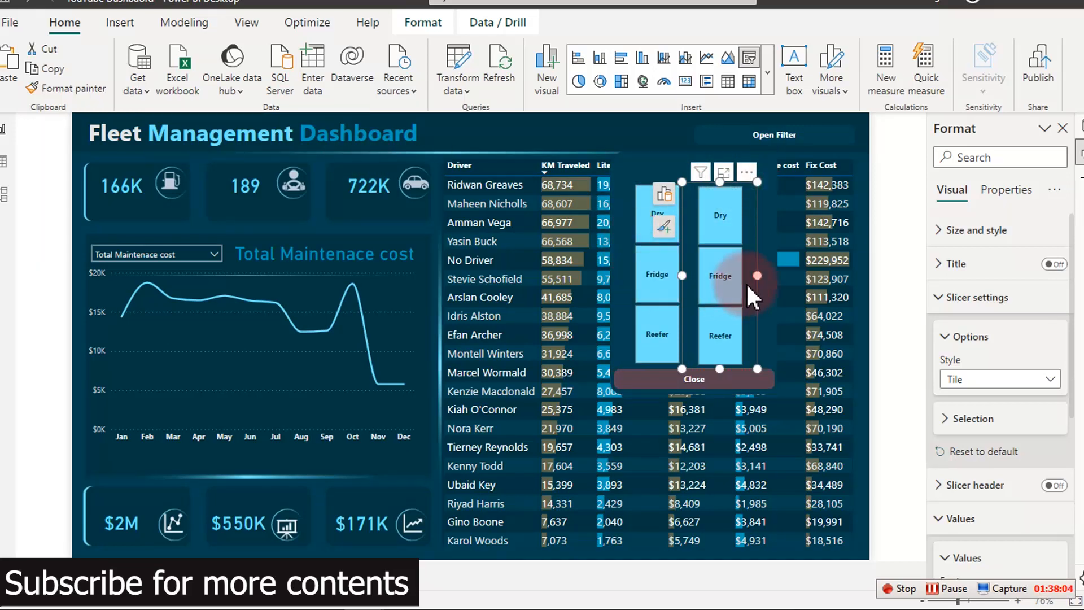
drag(758, 276, 779, 273)
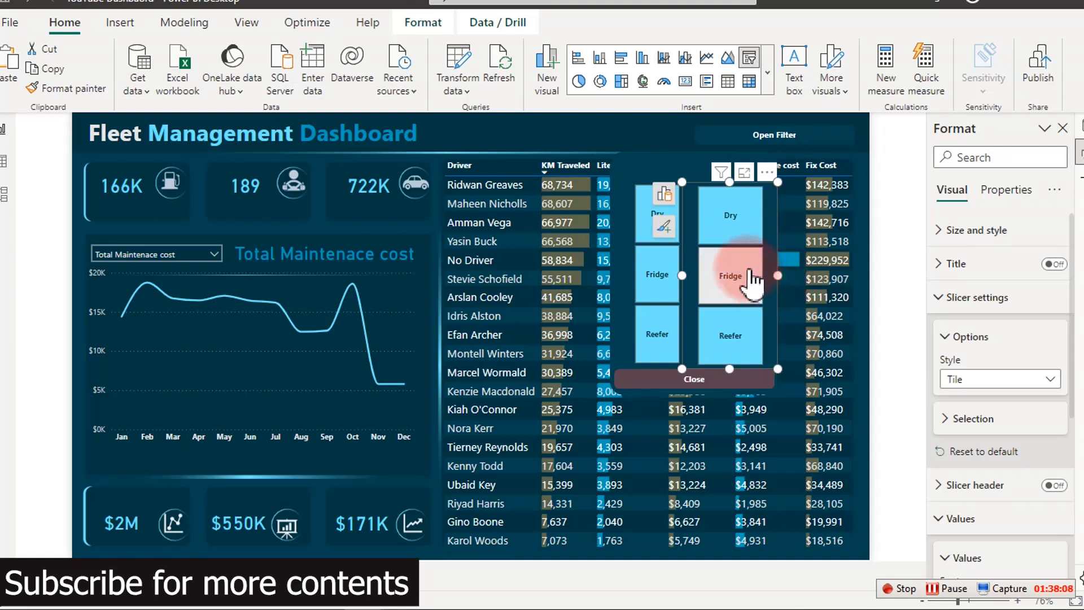
Replace the copied slicer's field with Truck Type from Dim_Vehicles.
click(667, 194)
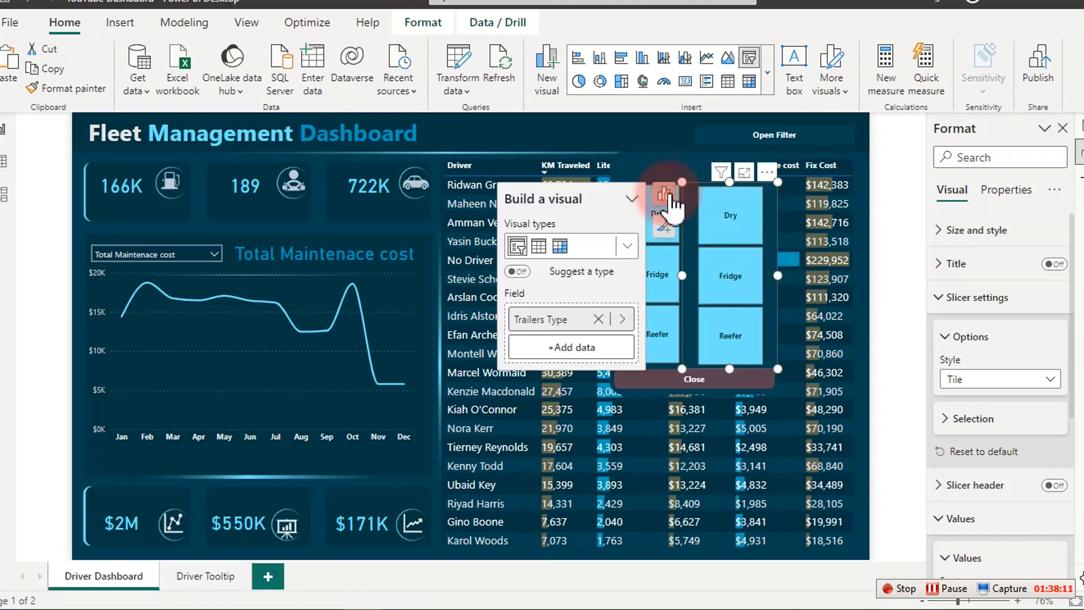
click(623, 319)
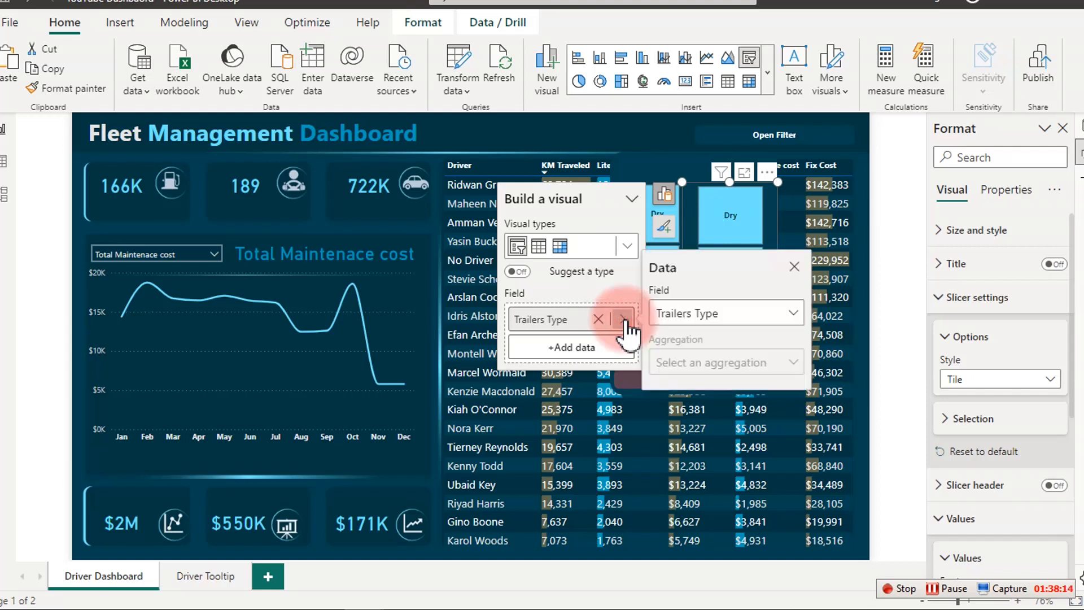
click(711, 313)
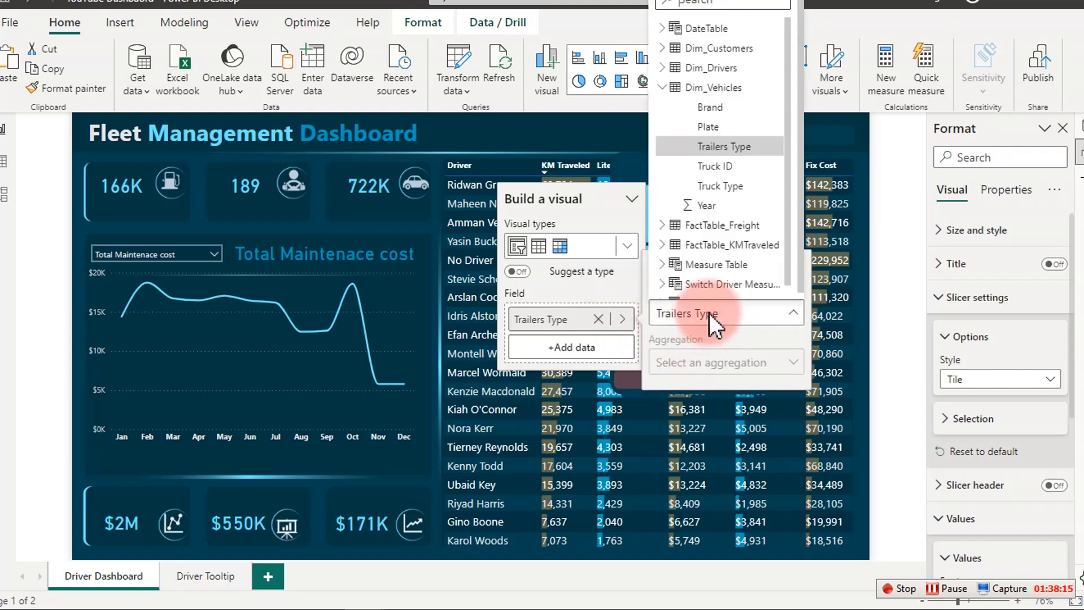
click(738, 187)
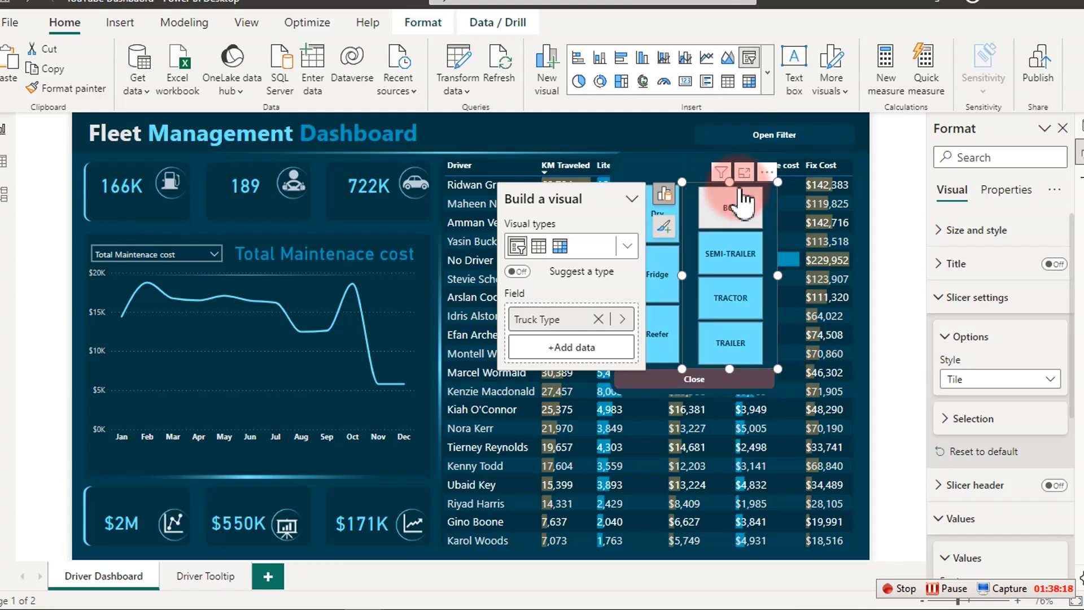
click(747, 289)
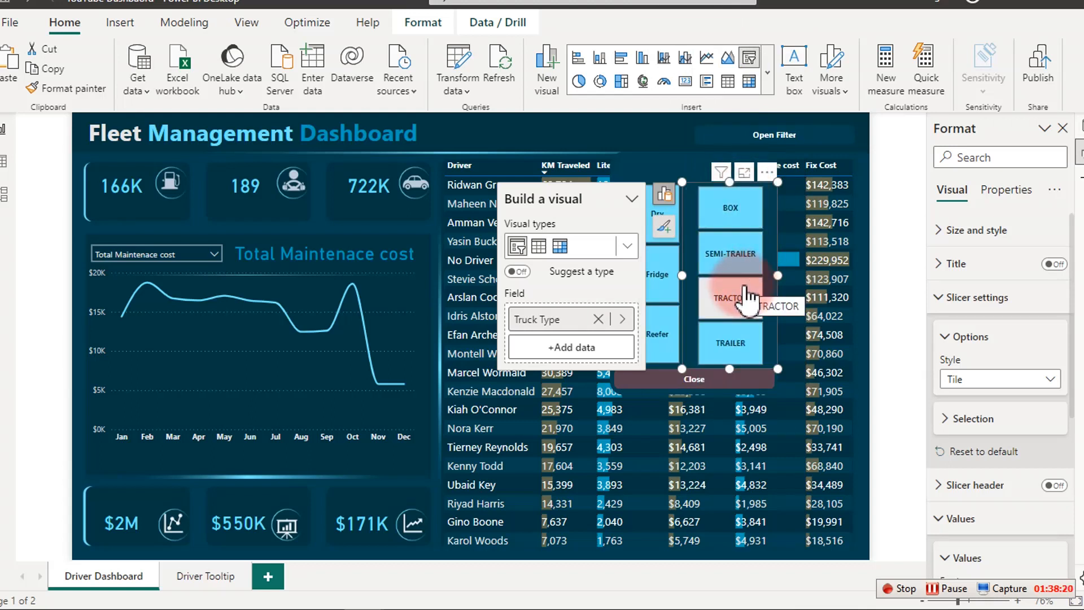
click(747, 297)
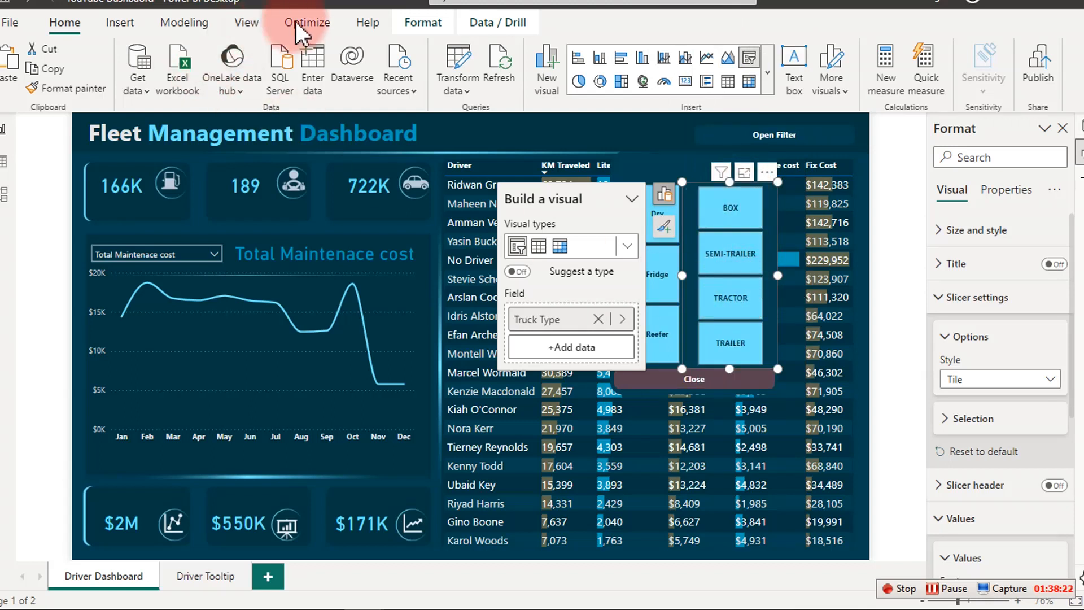
Bring the Truck Type slicer forward so it stays above the dark blue panel.
click(409, 25)
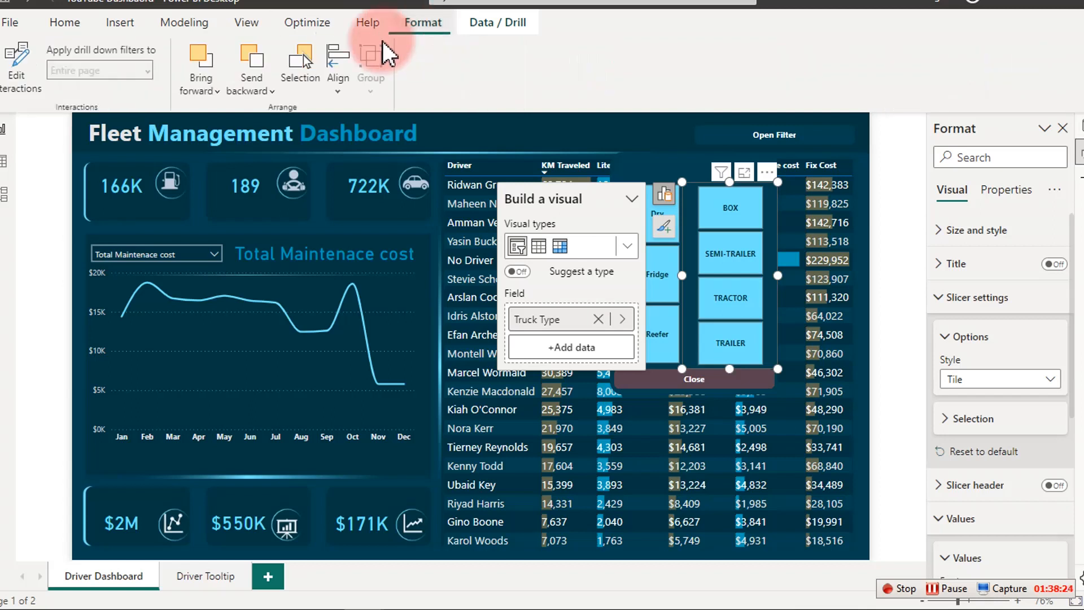
click(208, 86)
click(229, 122)
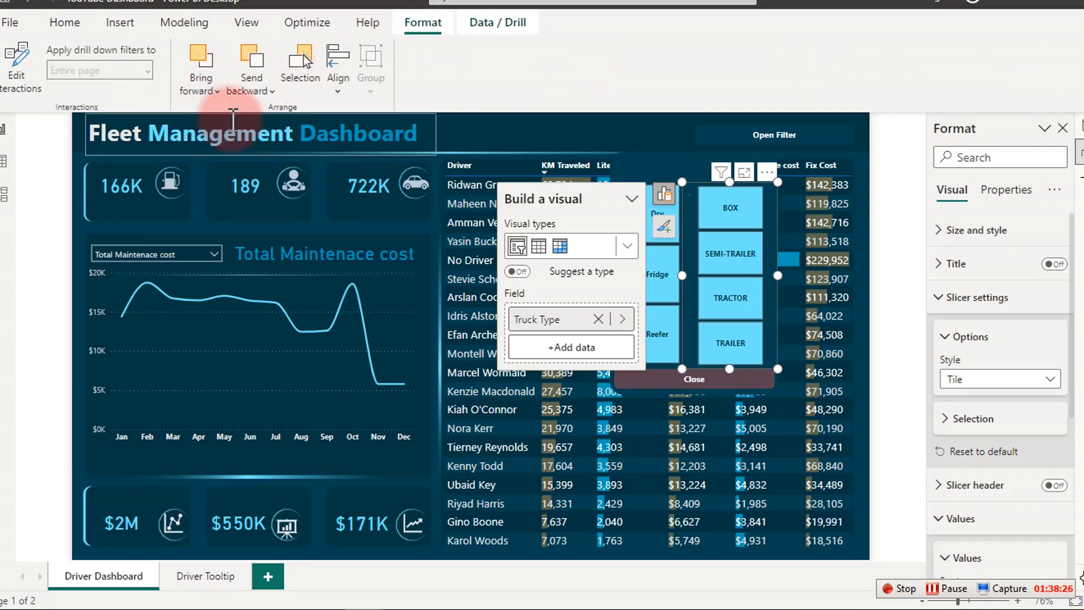
click(723, 240)
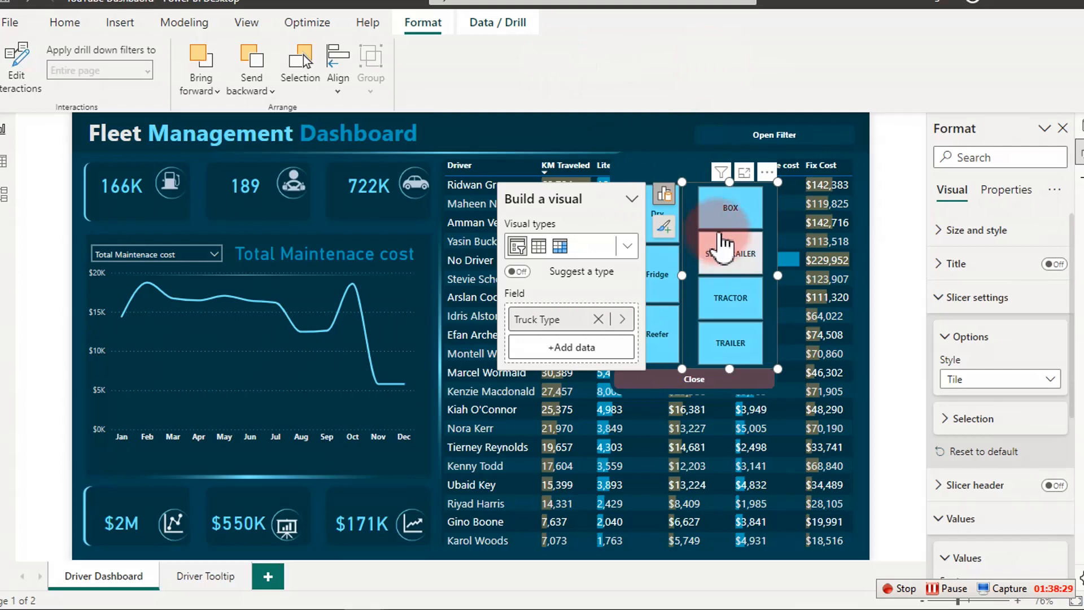
Widen the Trailers Type slicer out to the dark blue panel's left edge.
click(493, 124)
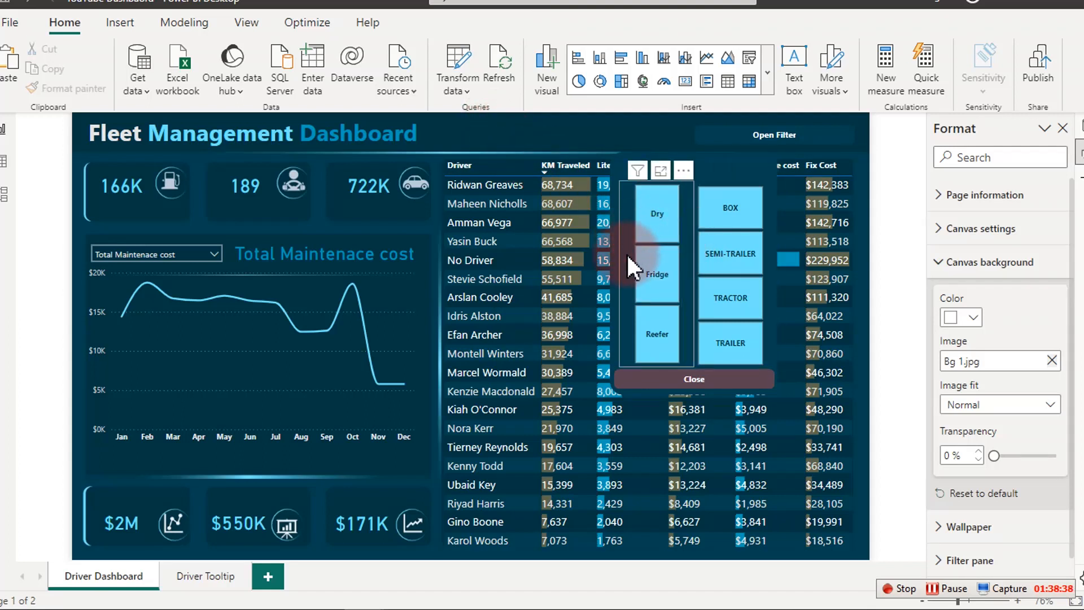
click(621, 270)
drag(620, 275, 610, 281)
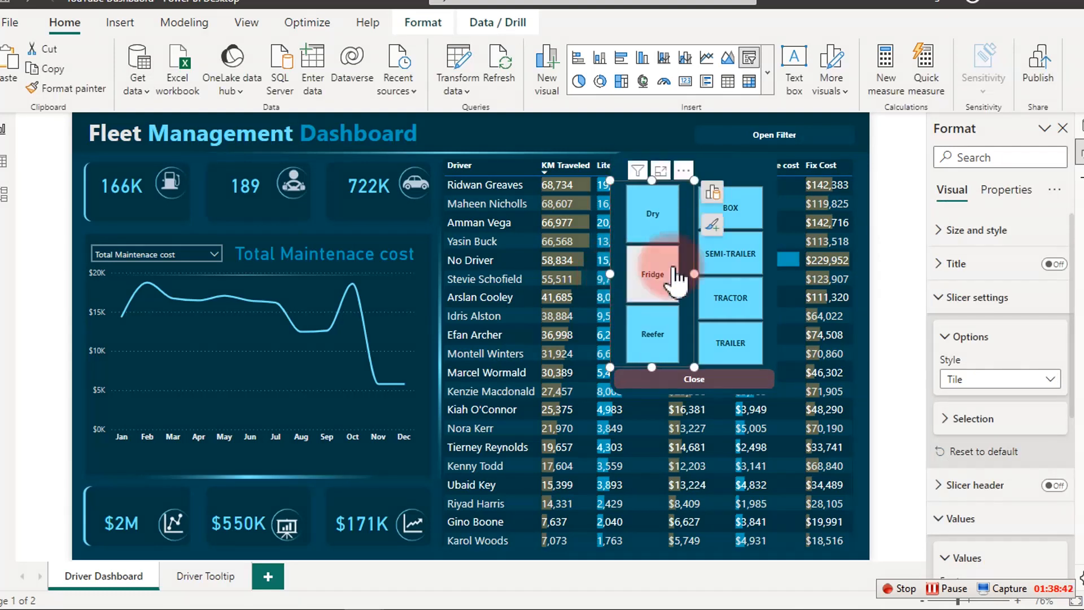
Group the Trailers Type slicer, Truck Type slicer, Close button and dark blue background panel into one group.
click(775, 215)
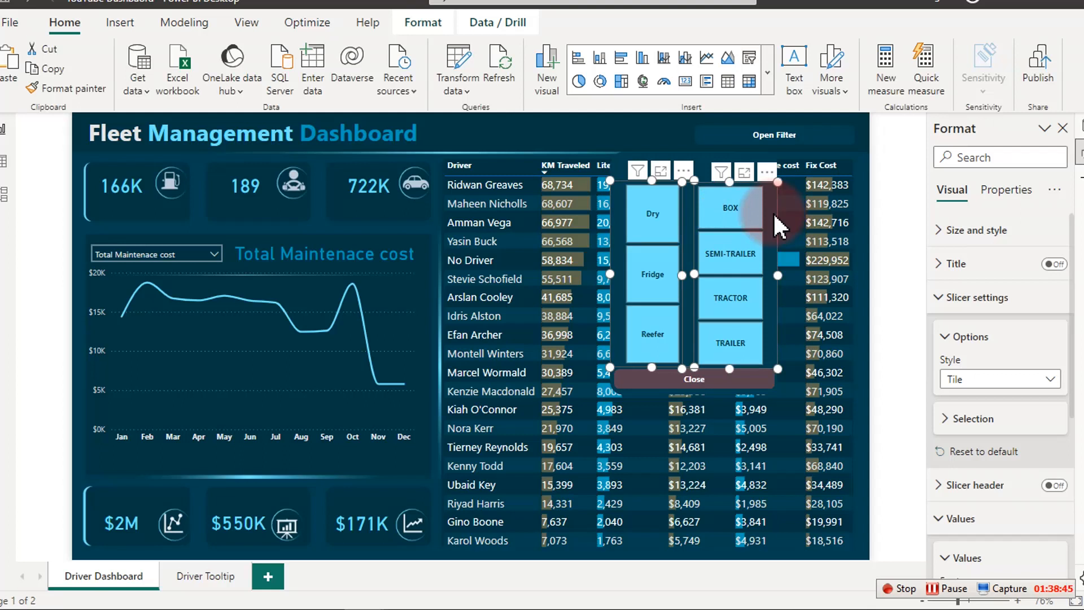
ctrl+click(723, 382)
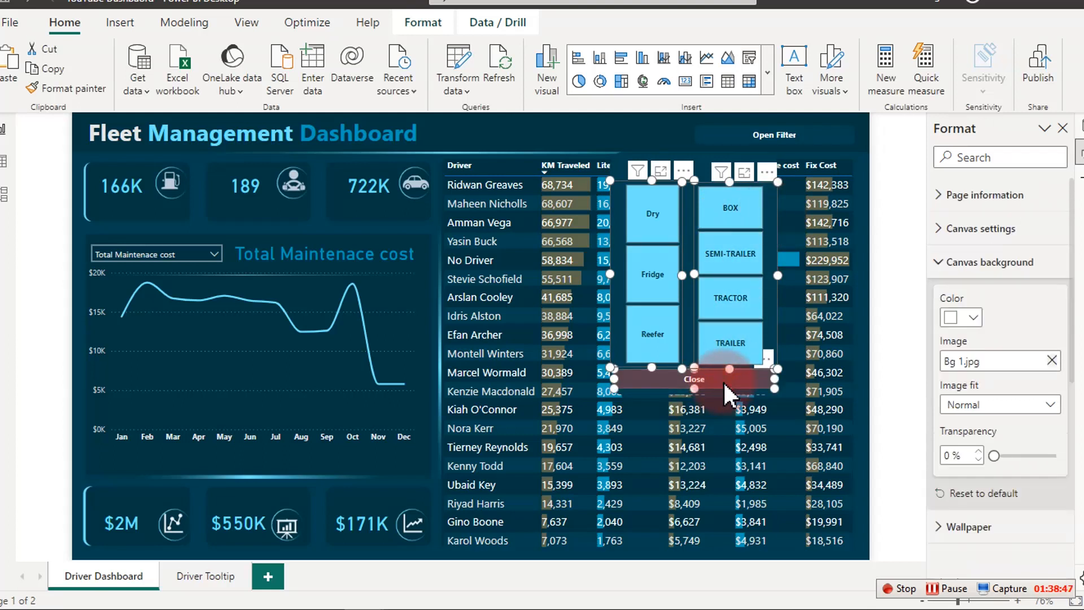
ctrl+click(708, 163)
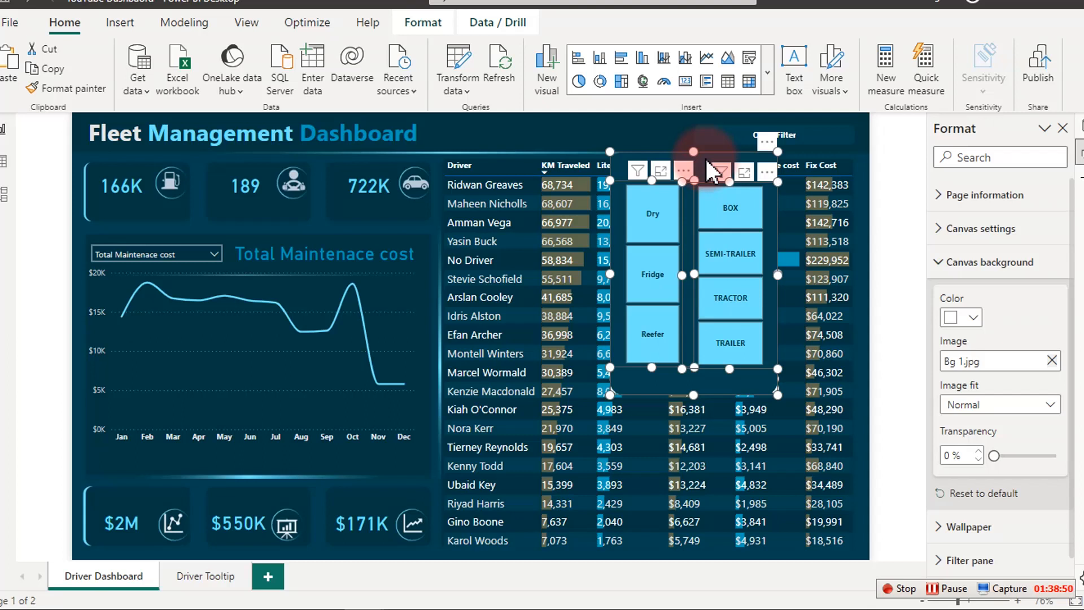
right_click(707, 161)
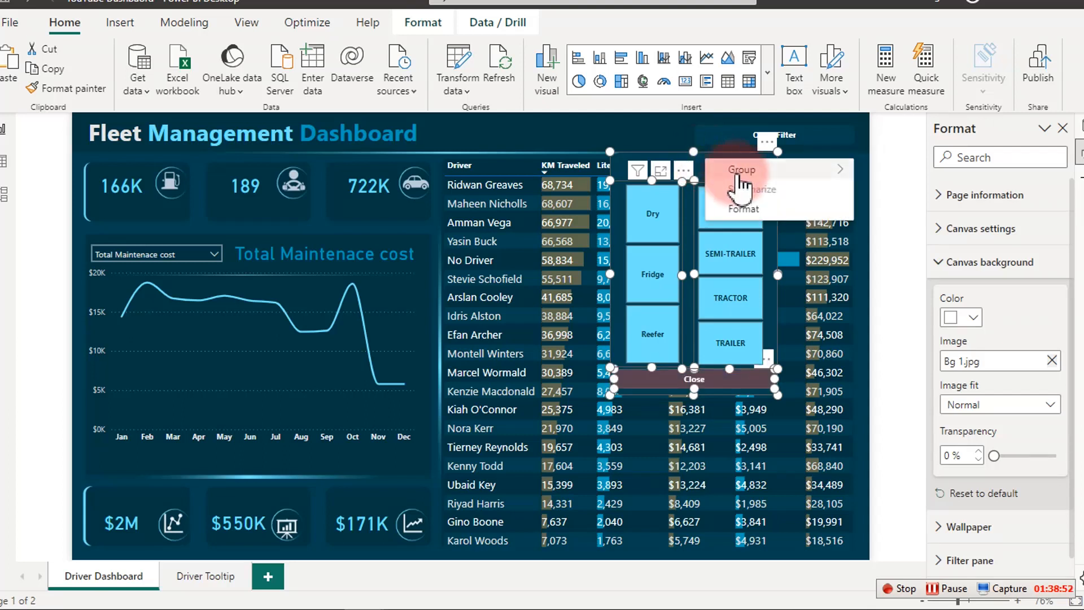
mouse_move(746, 170)
click(887, 170)
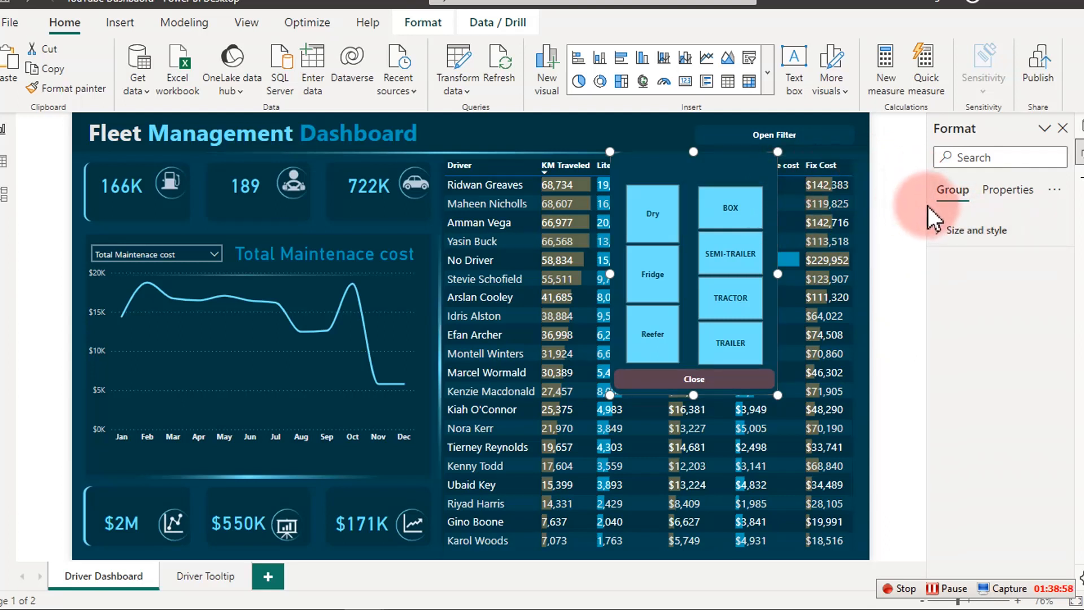
click(594, 136)
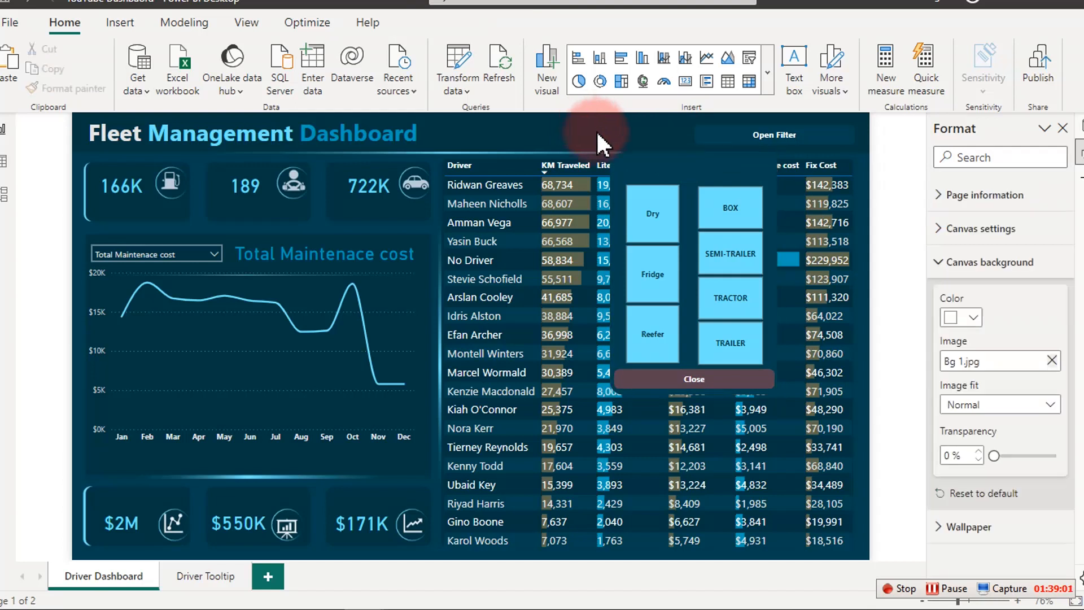
click(669, 168)
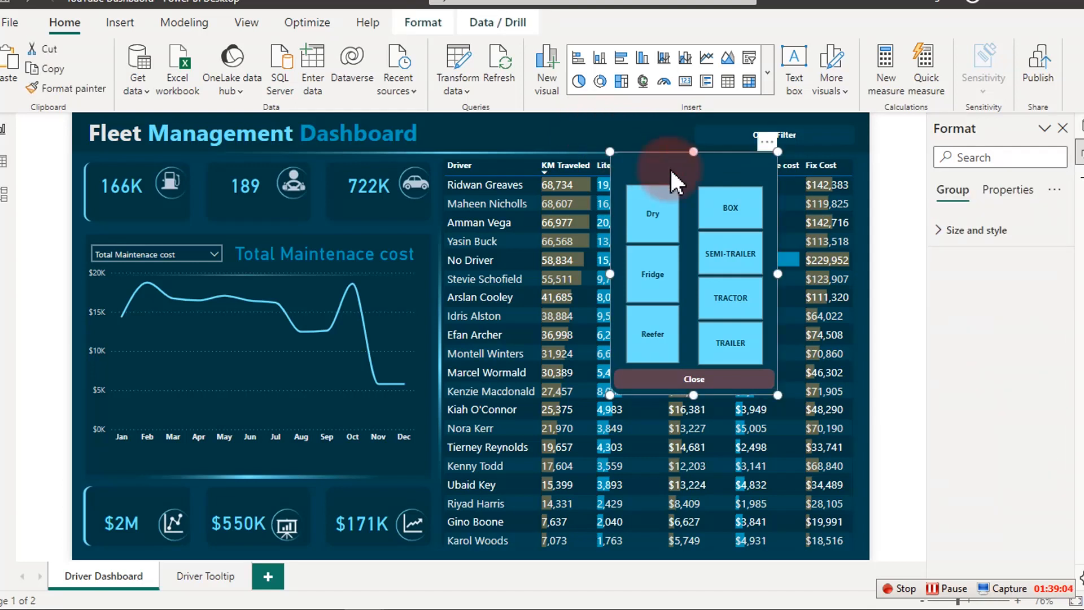
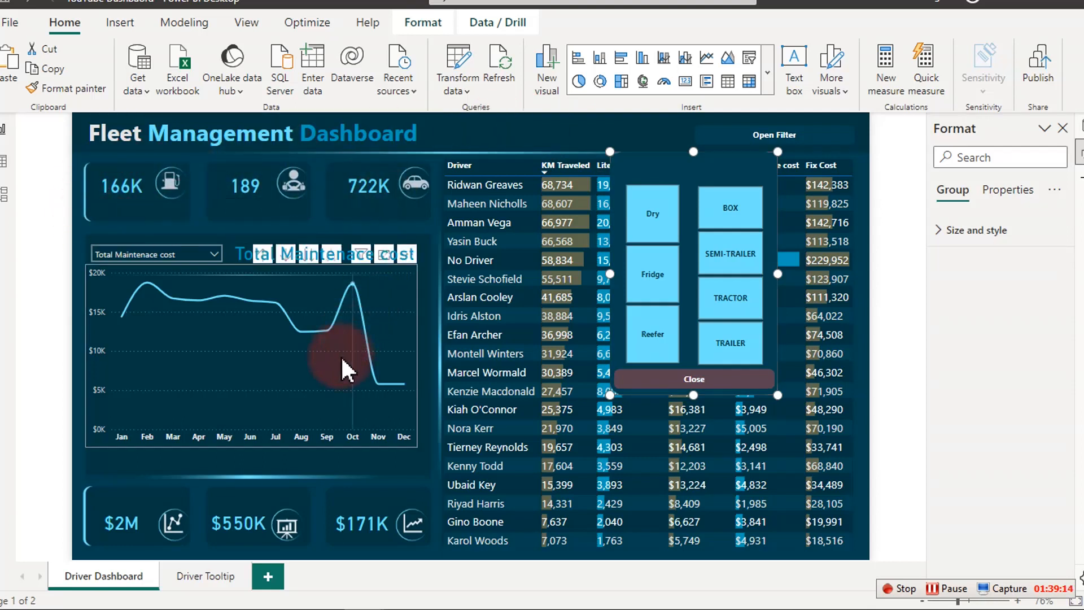
Insert a text box reading "Trailer Types" while the filter panel group is selected.
mouse_move(342, 357)
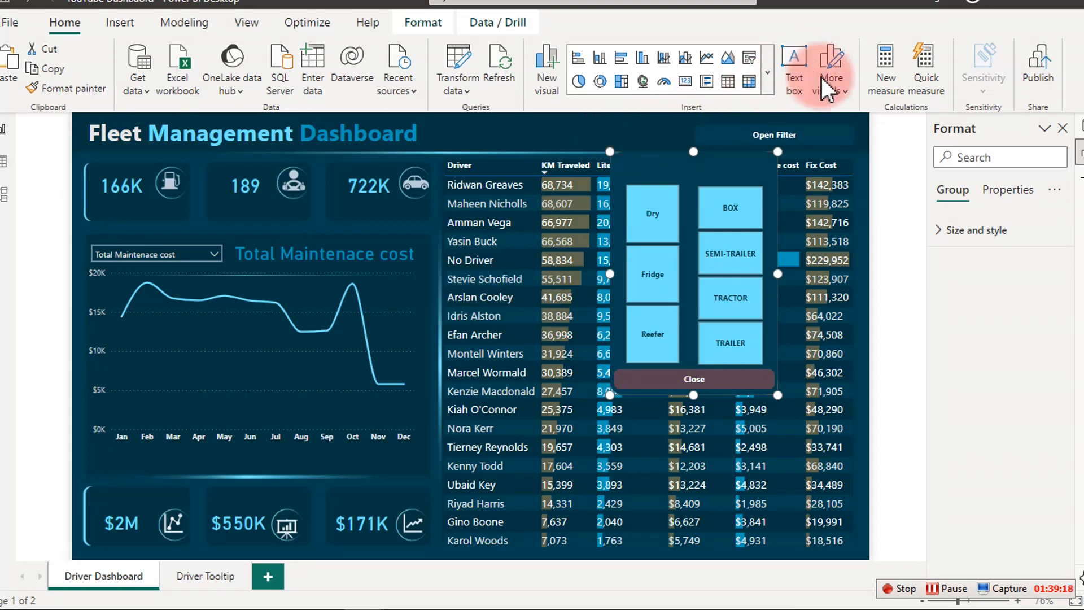
click(801, 87)
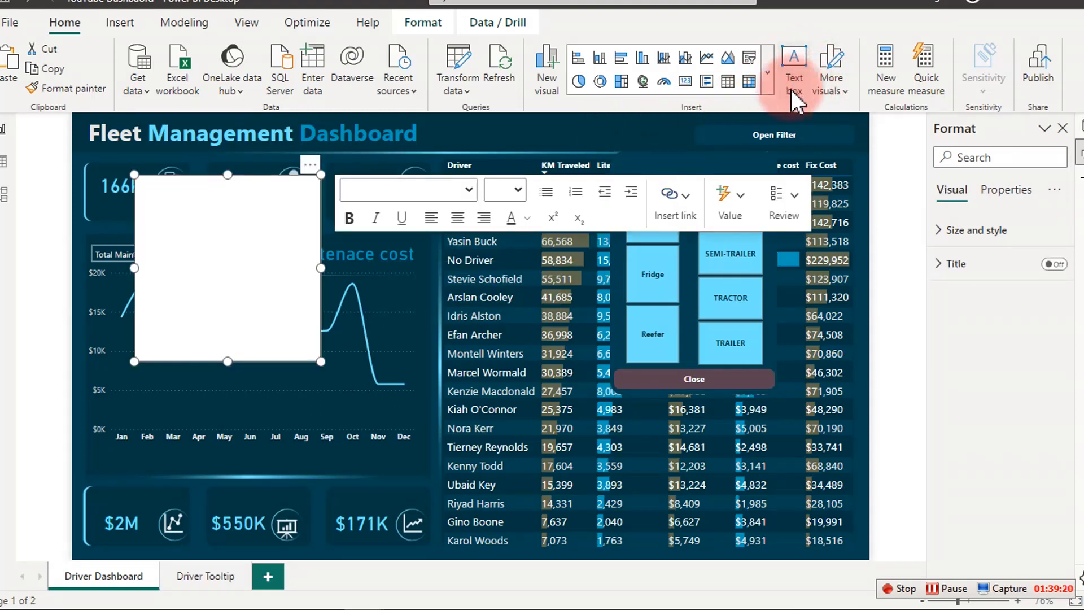
click(188, 244)
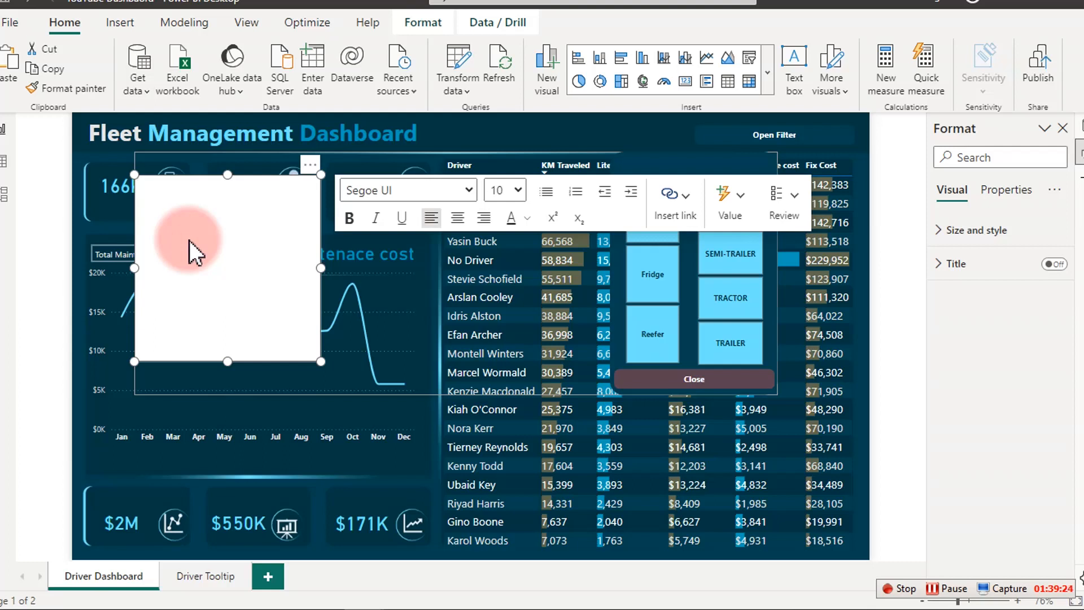
text(Trailer Types)
Format the Trailer Types text in Segoe (Bold) at size 12.
key(ctrl+a)
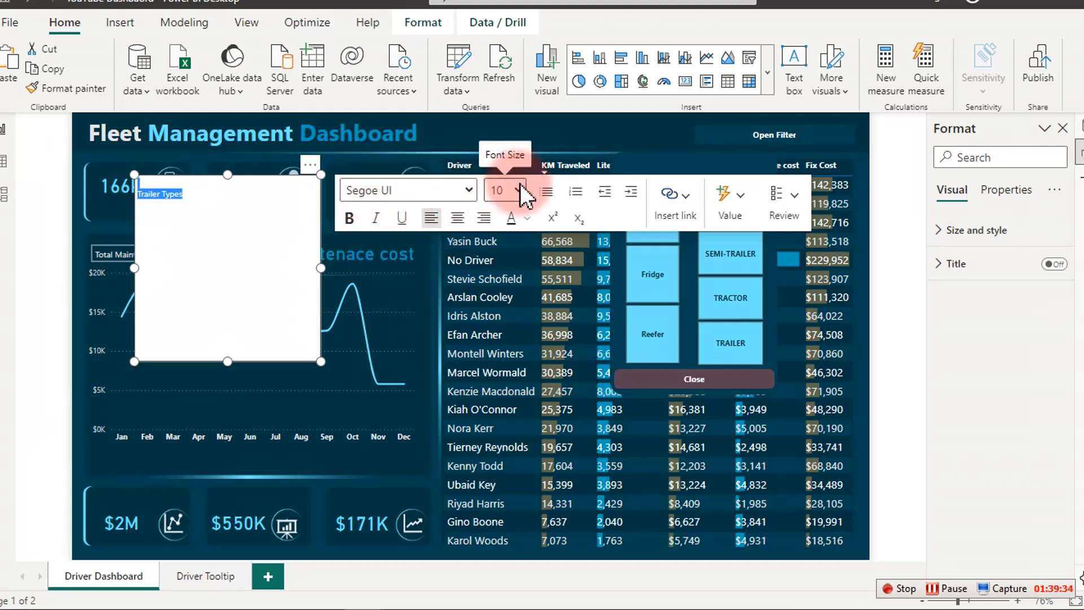
click(466, 190)
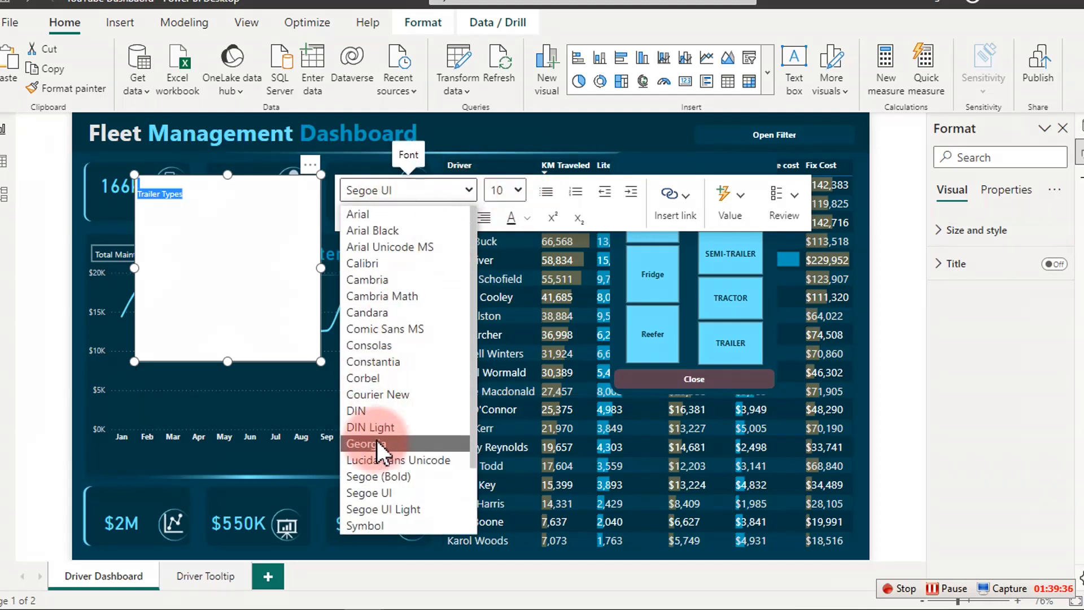
click(395, 479)
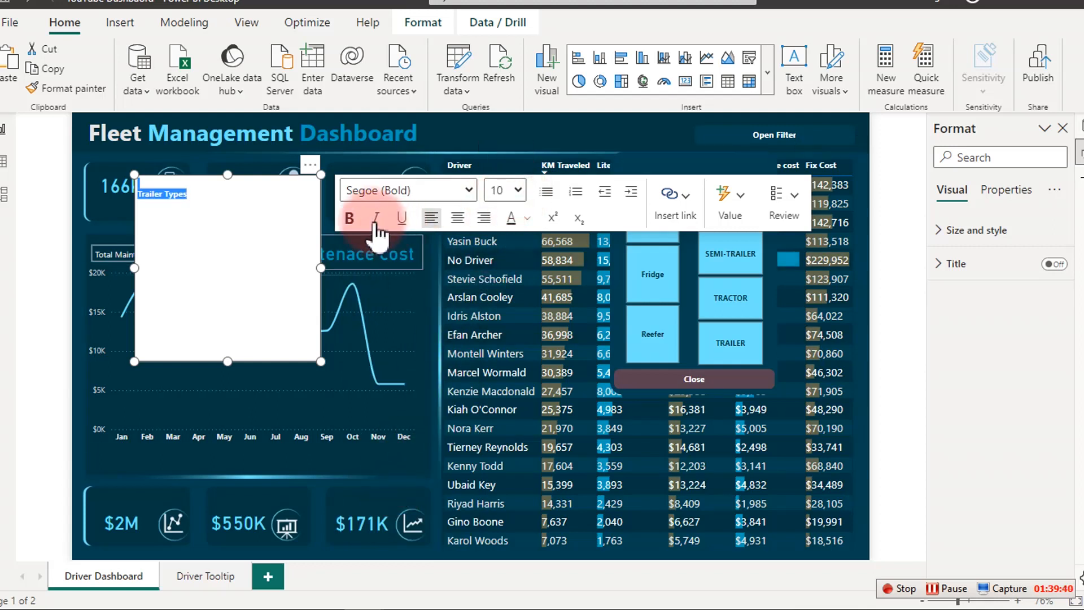
click(517, 190)
click(500, 295)
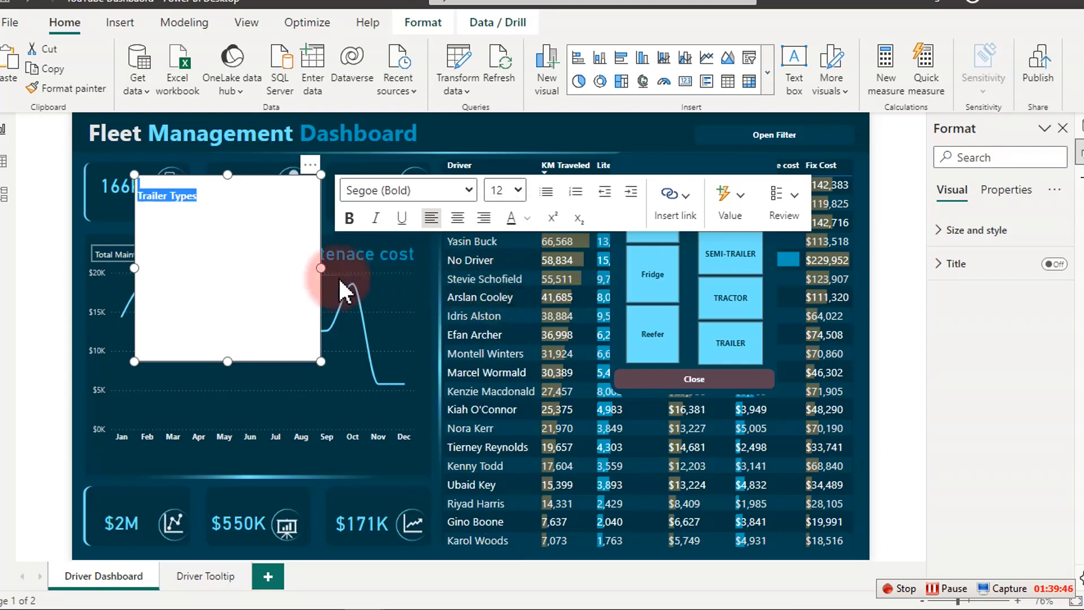
Shrink the Trailer Types text box to about 128 wide by 68 high and place it above the Trailers Type slicer.
drag(320, 273, 217, 260)
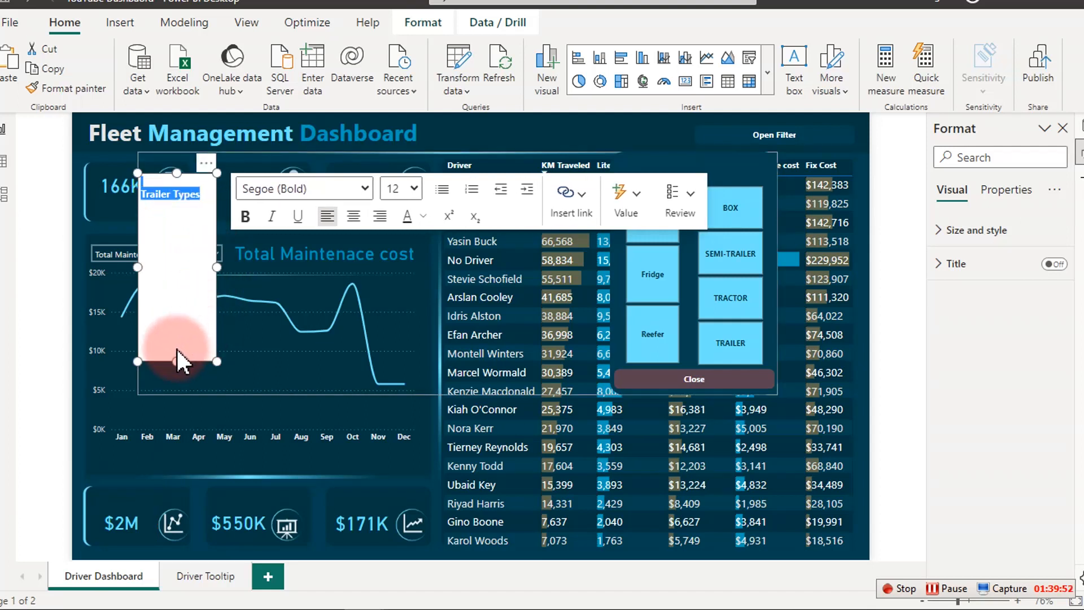
drag(171, 360, 178, 213)
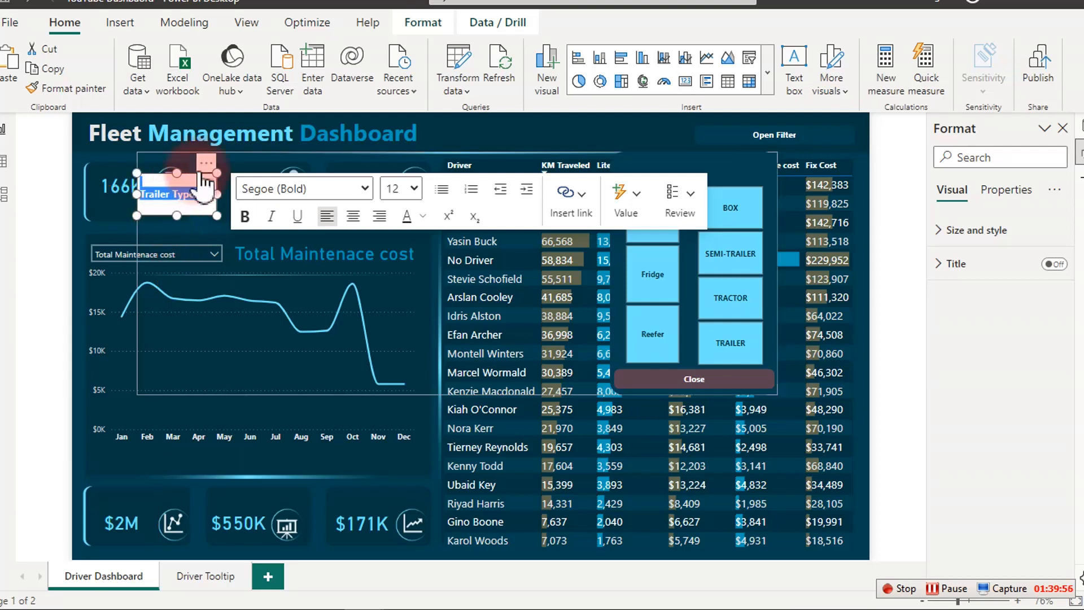
drag(226, 171, 680, 142)
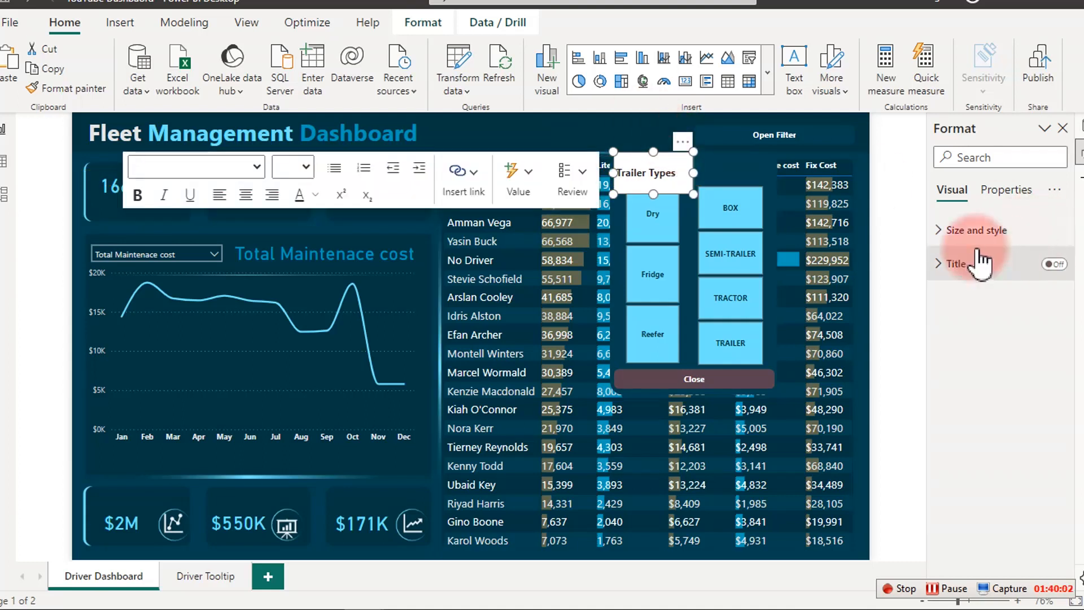
Turn off the background of the Trailer Types text box.
click(998, 214)
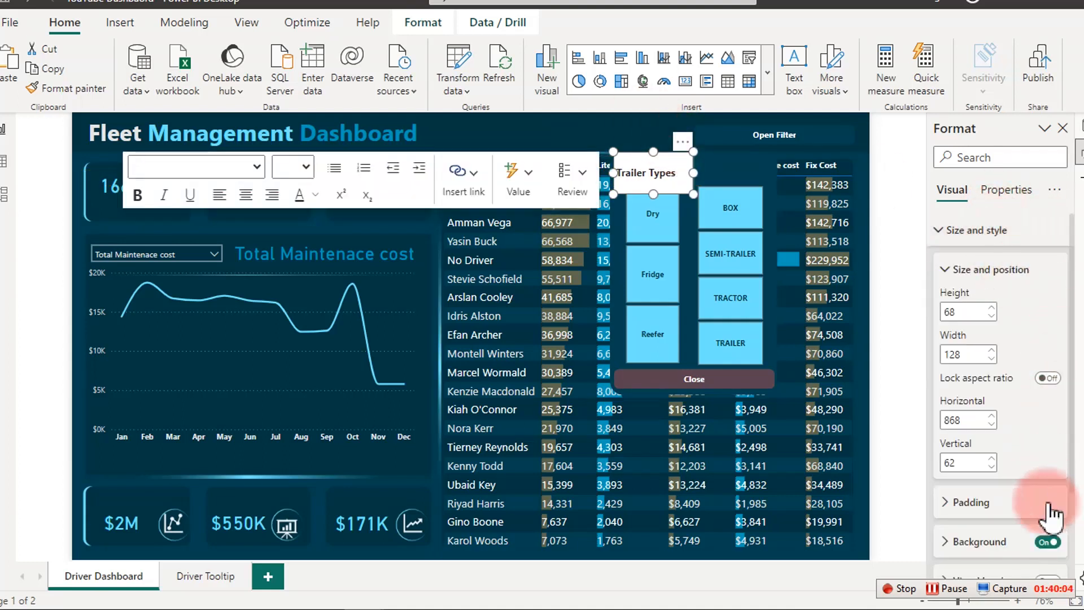
click(1055, 544)
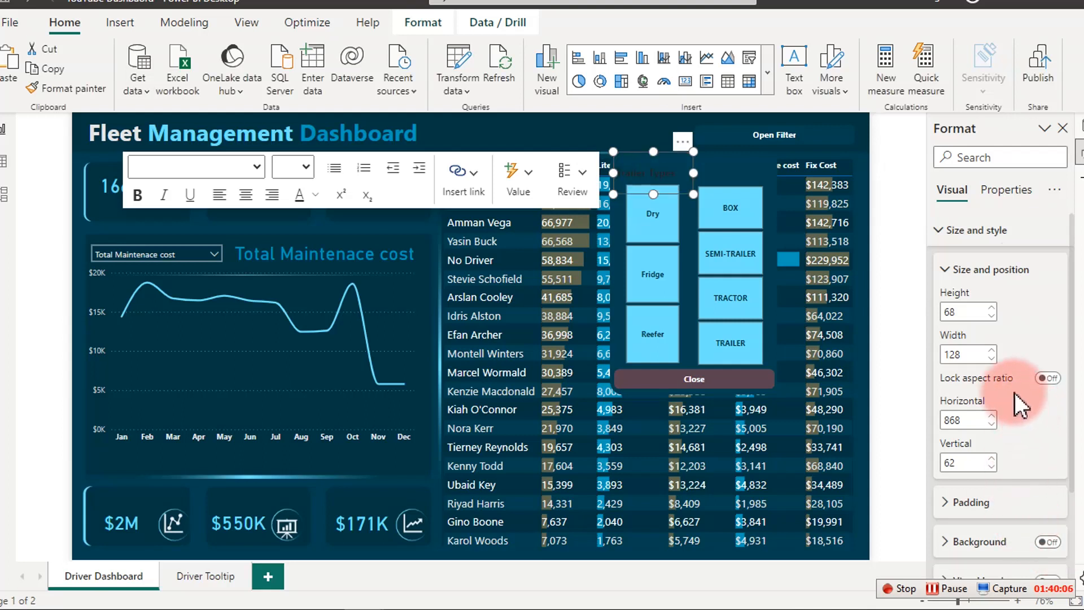
click(967, 230)
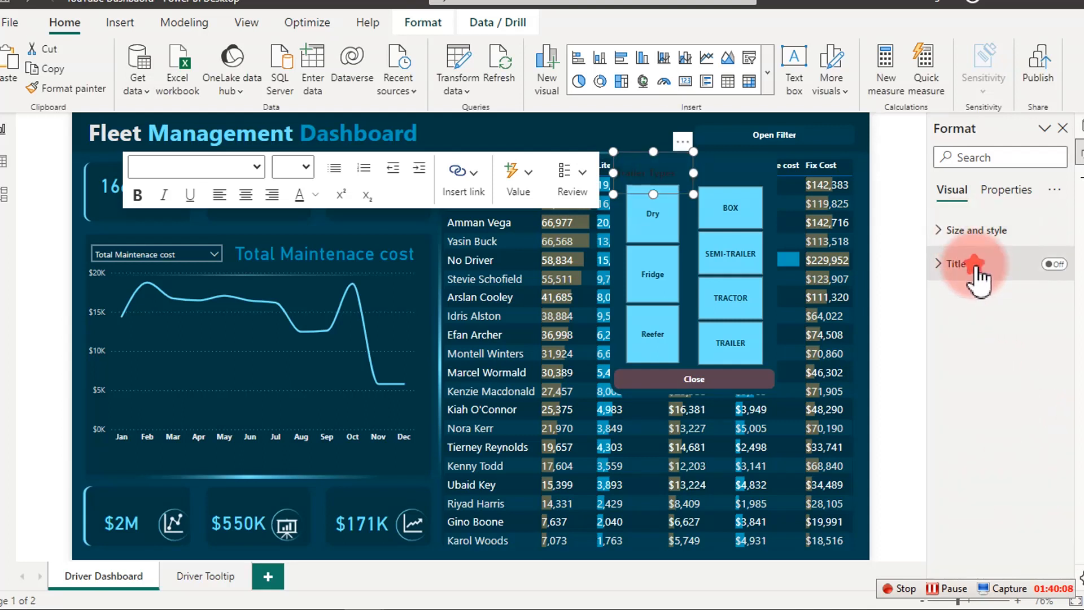
click(976, 264)
click(971, 261)
Change the Trailer Types text color to the lightest grey shade among the theme colors.
click(649, 171)
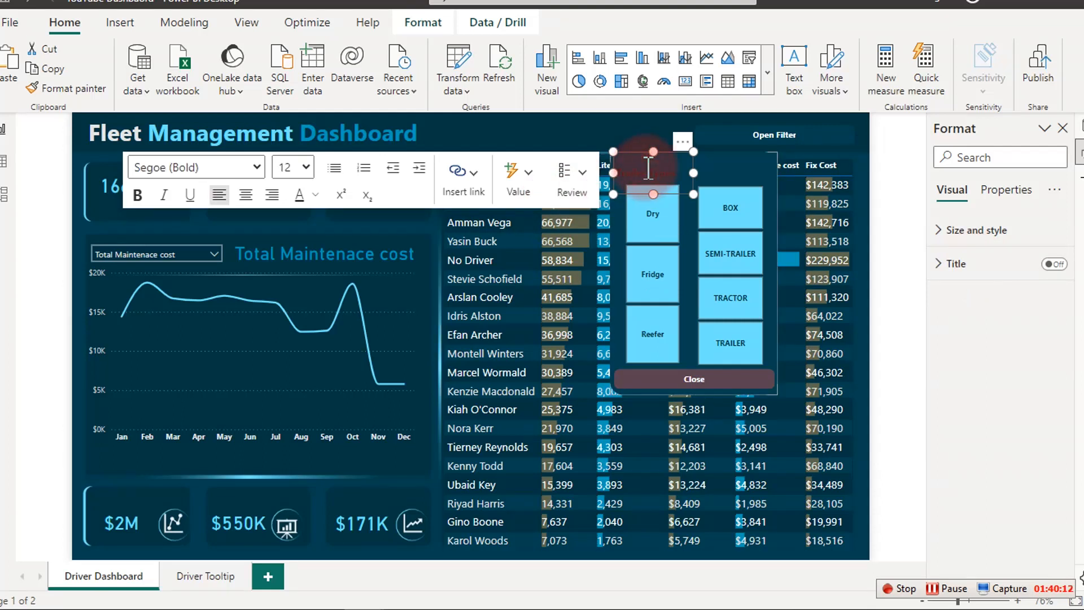
key(ctrl+a)
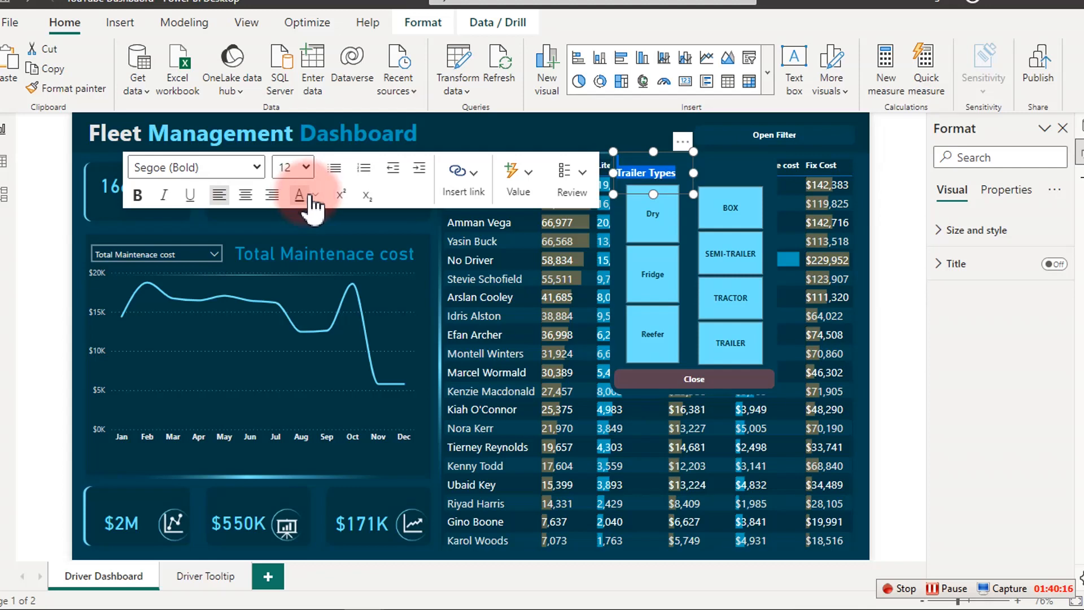
click(314, 195)
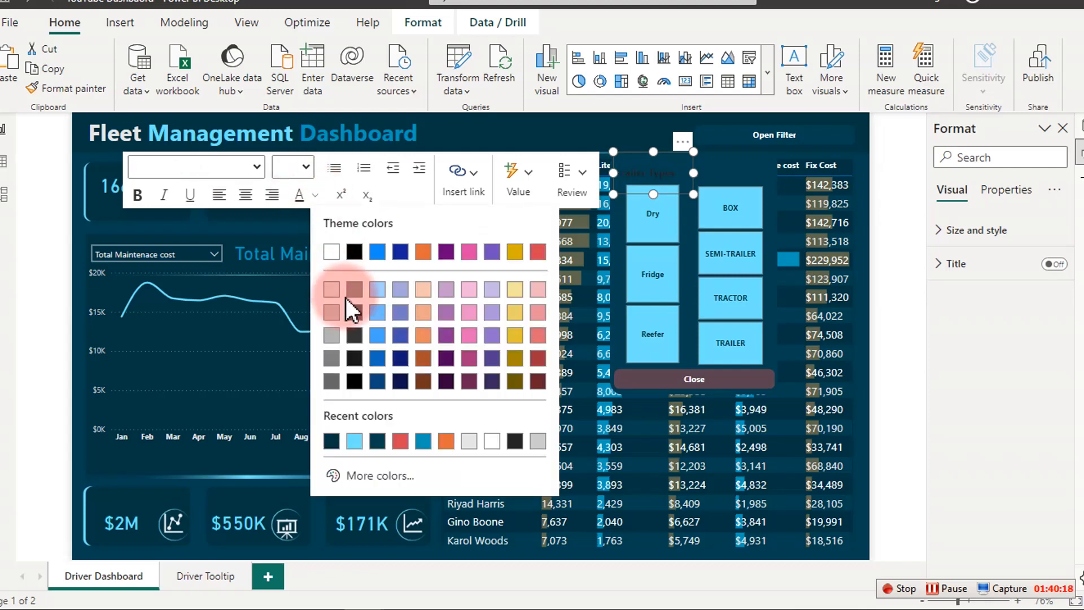
click(330, 289)
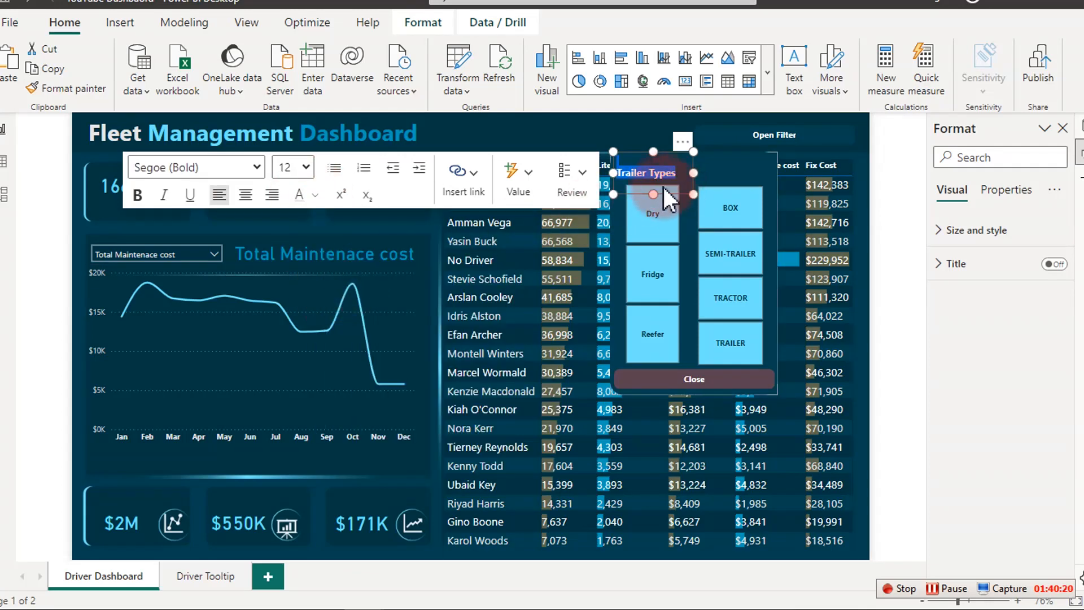
Shorten the Trailer Types text box to the top of its slicer and set its left edge slightly inside the panel.
click(652, 198)
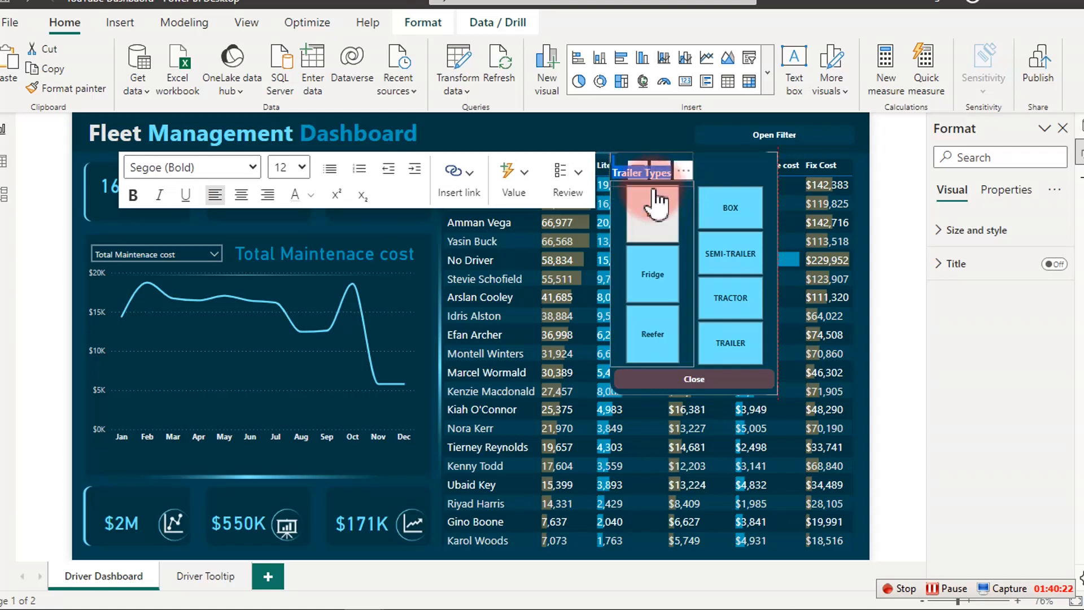
click(653, 170)
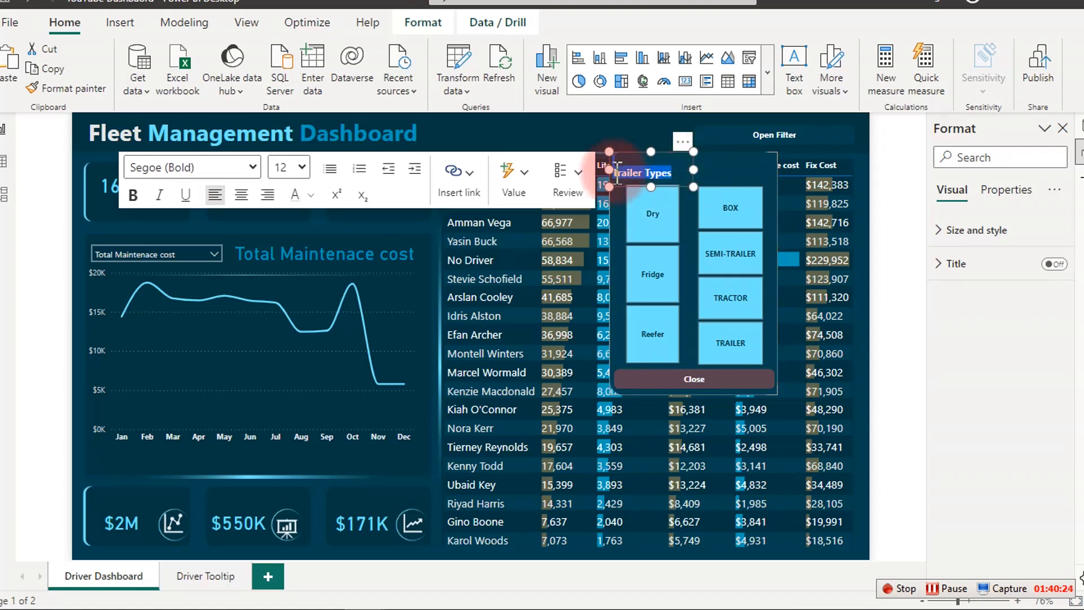
drag(610, 169, 618, 171)
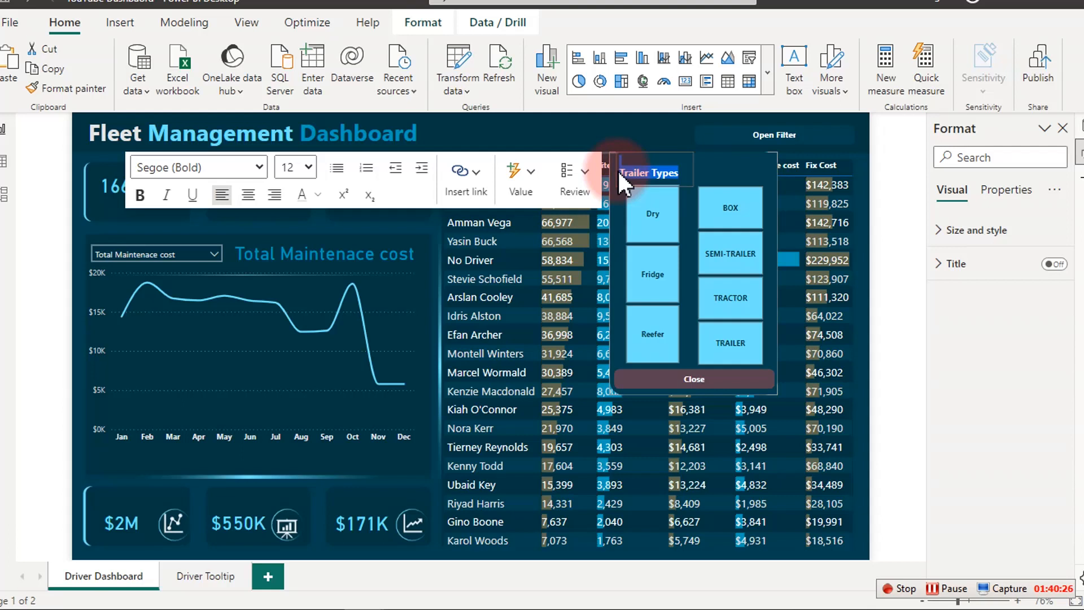
click(655, 170)
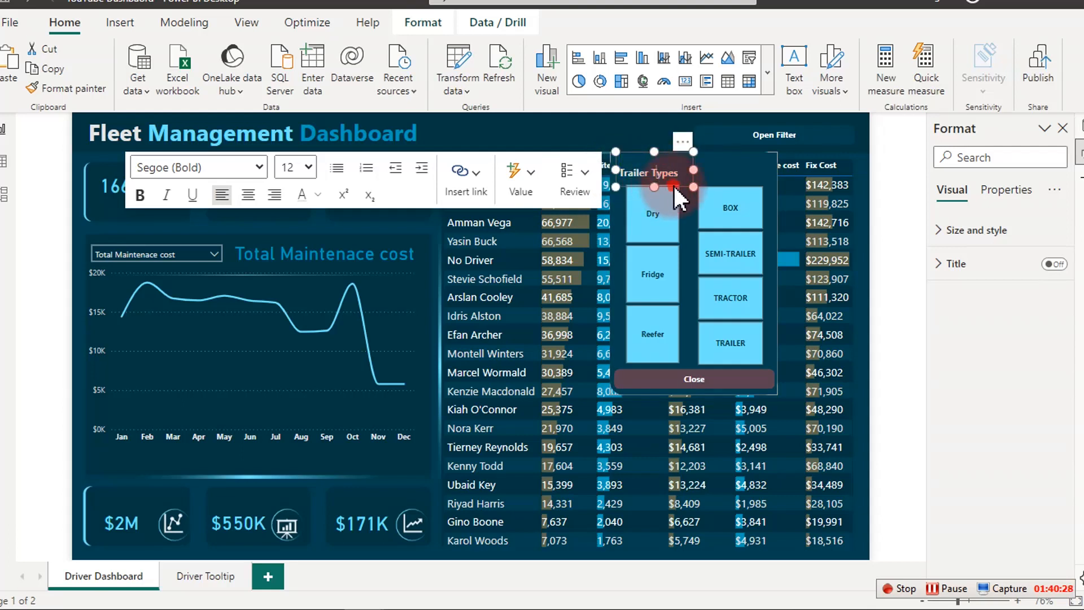
Duplicate the Trailer Types text box and place the copy above the Truck Type slicer.
click(65, 67)
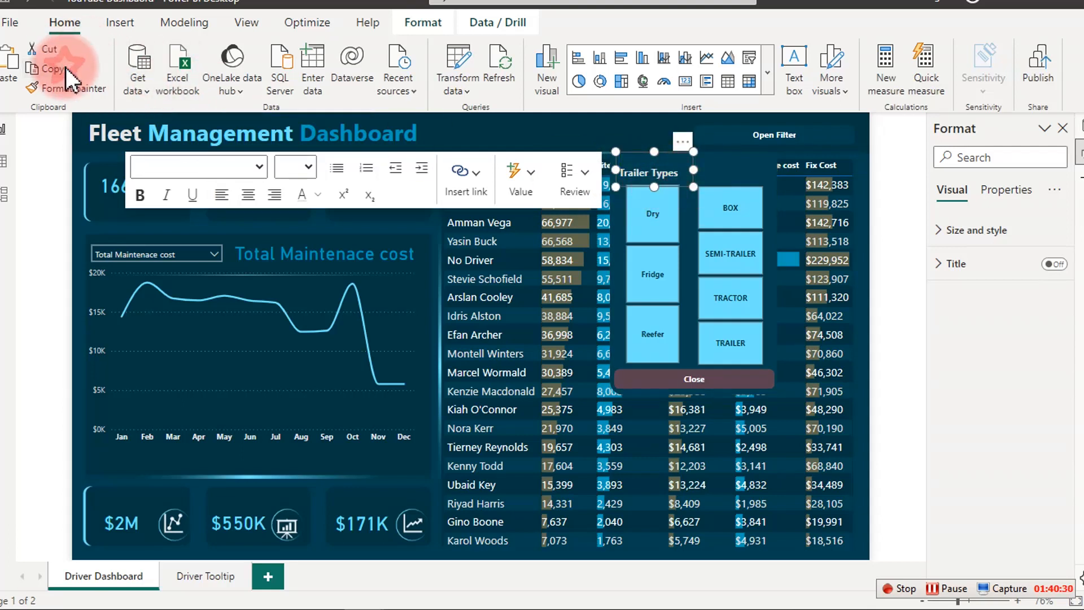
click(9, 65)
click(693, 148)
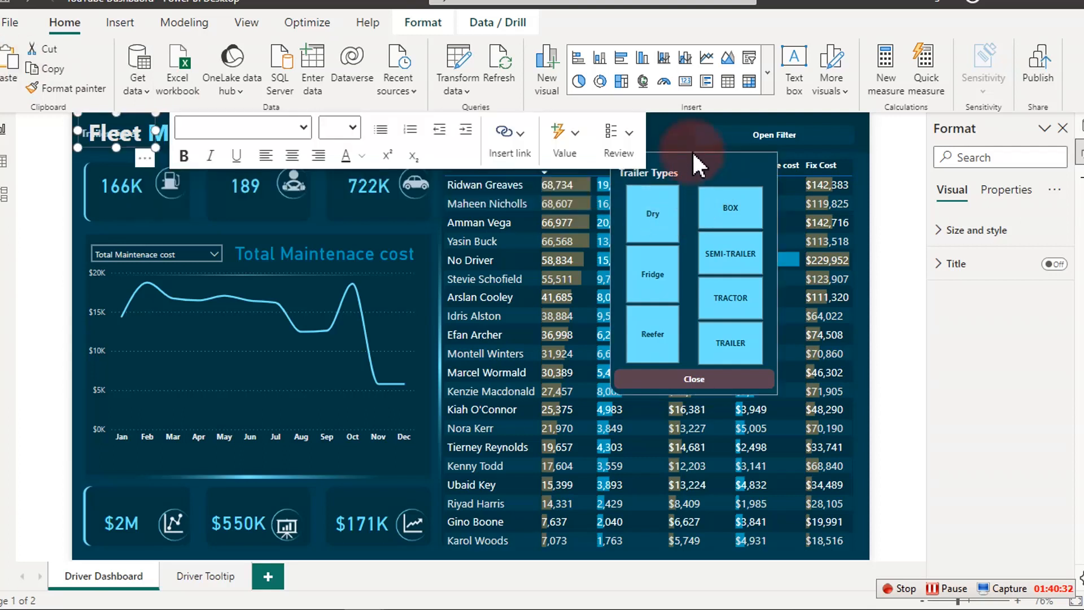
drag(153, 163, 754, 195)
click(716, 172)
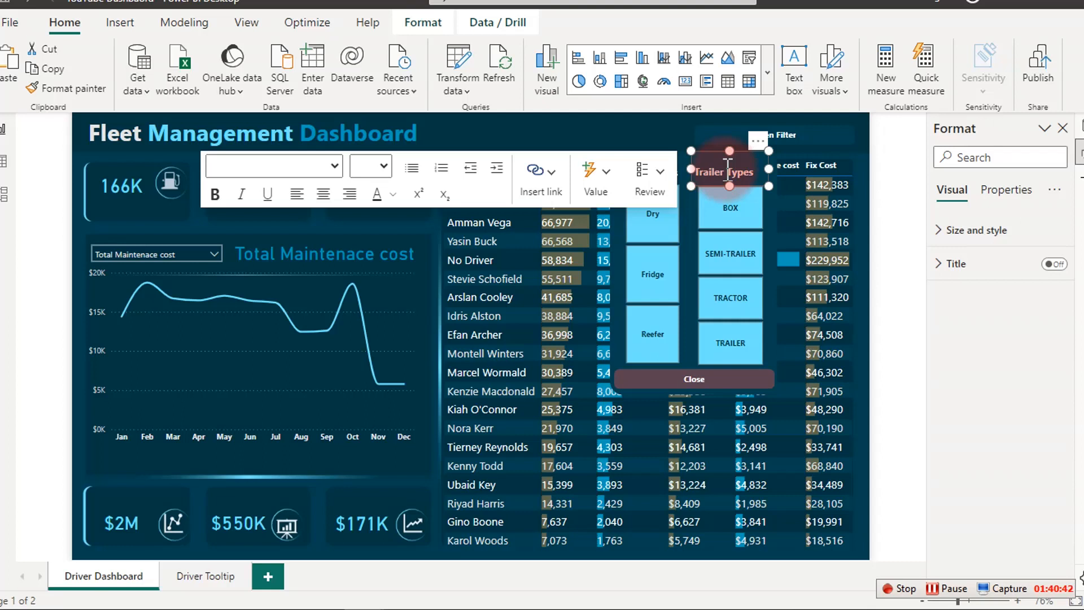
Select the slicer beneath the copied heading within the group and check which field it uses.
click(769, 208)
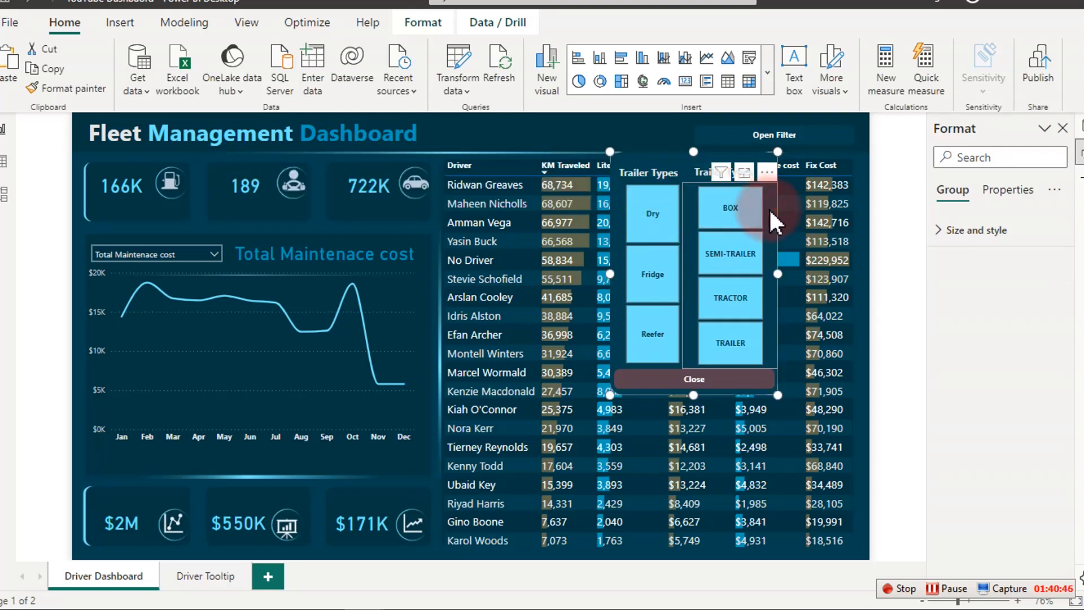
click(769, 208)
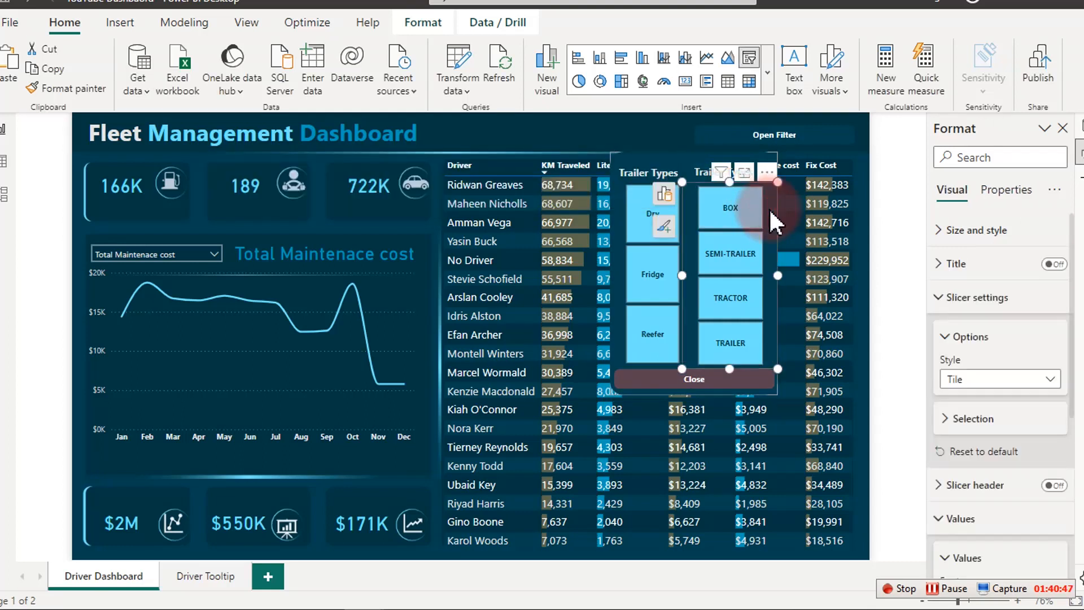
click(667, 195)
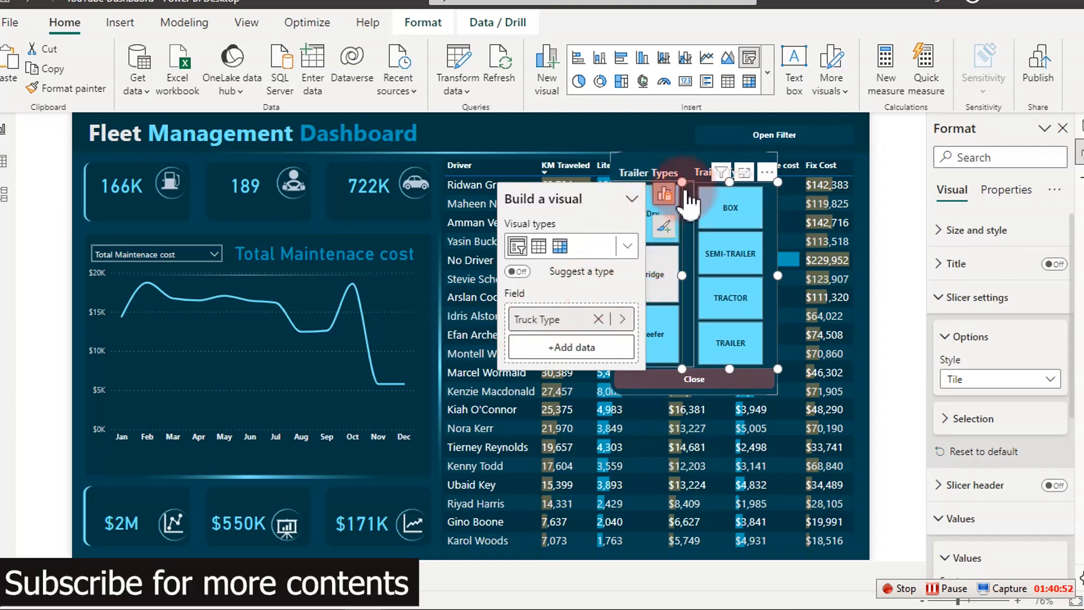
Change the text of the copied heading above the Truck Type slicer to "Truck Types".
click(707, 170)
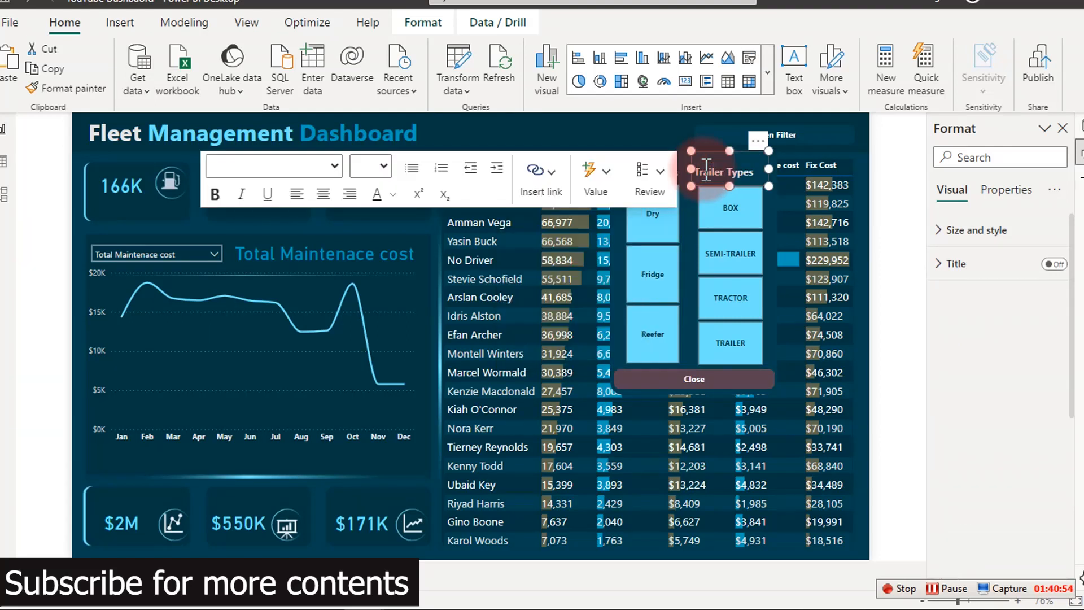
click(711, 175)
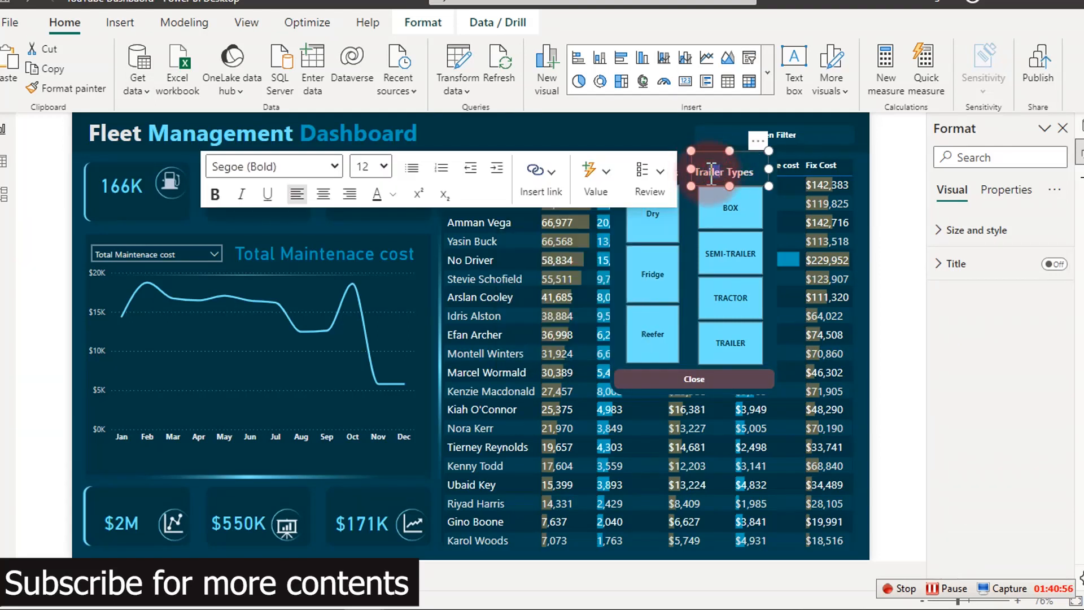
key(BackSpace)
key(Delete)
key(Delete)
key(Delete)
key(Delete)
double_click(712, 172)
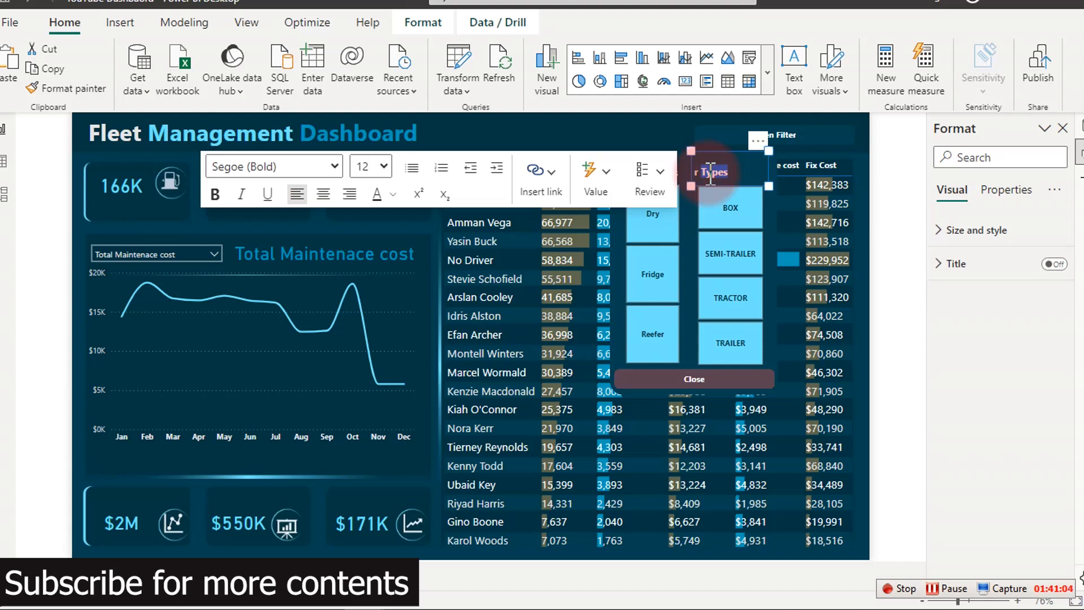
key(Left)
key(Left)
key(BackSpace)
key(BackSpace)
text(ck)
click(655, 126)
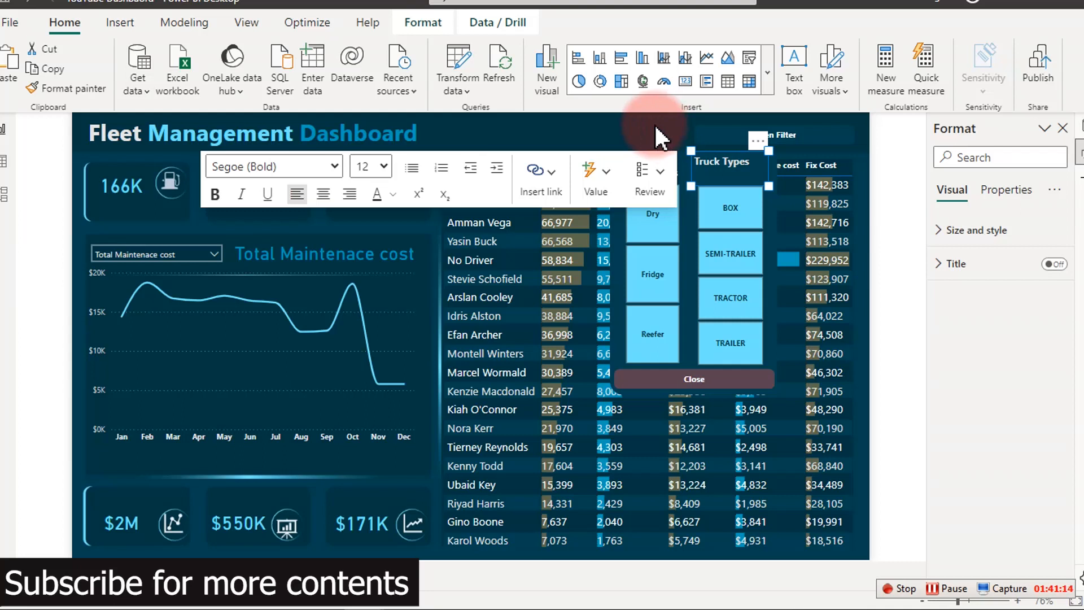
click(636, 127)
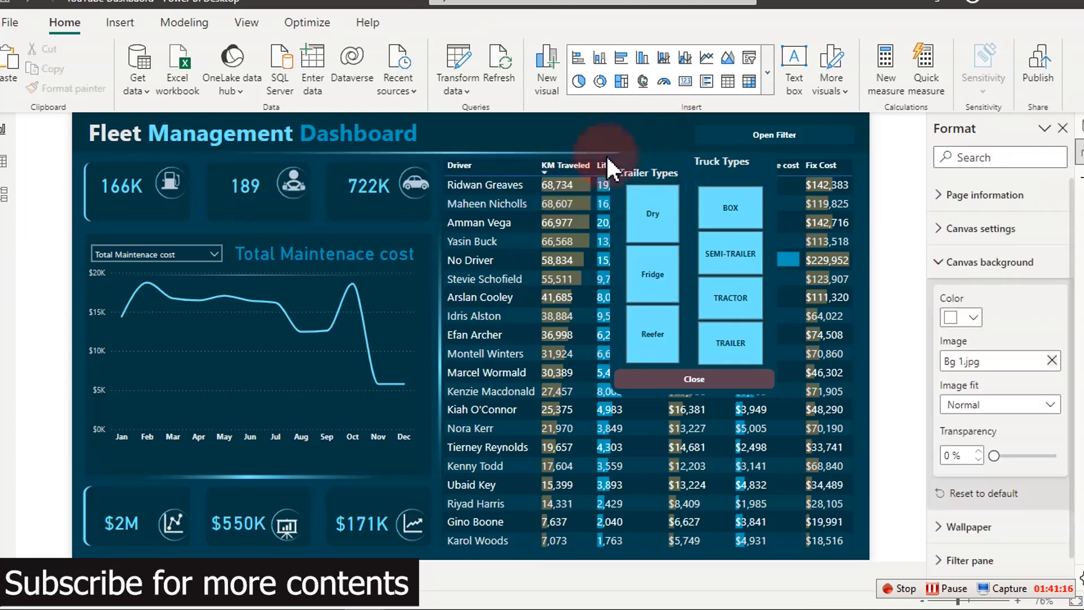
Shorten the Truck Types text box from above to line it up with the Trailer Types heading, and center its text.
click(728, 164)
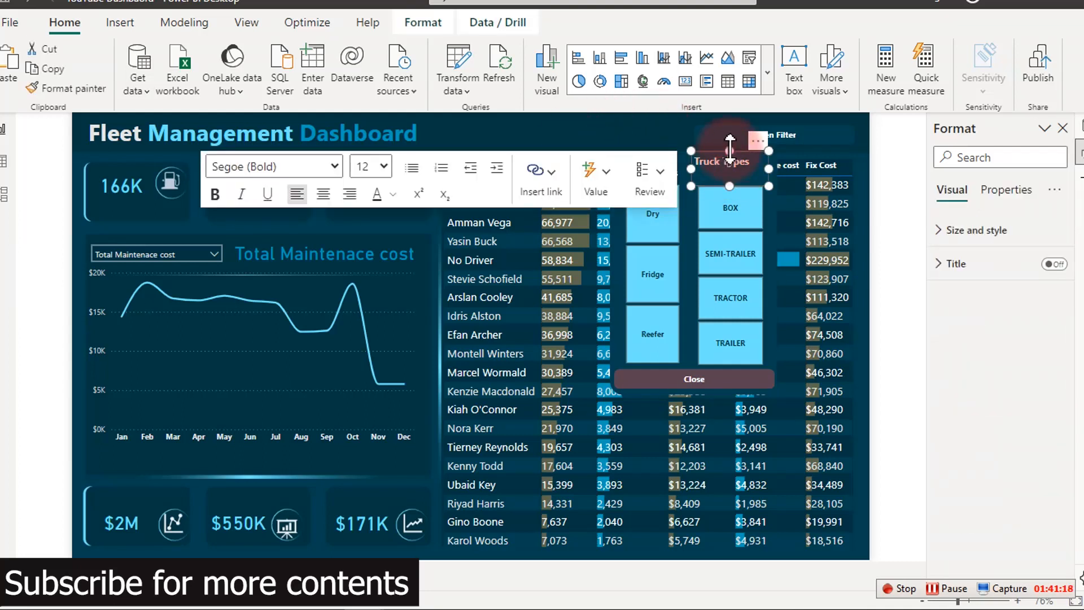
drag(729, 158, 734, 161)
click(731, 171)
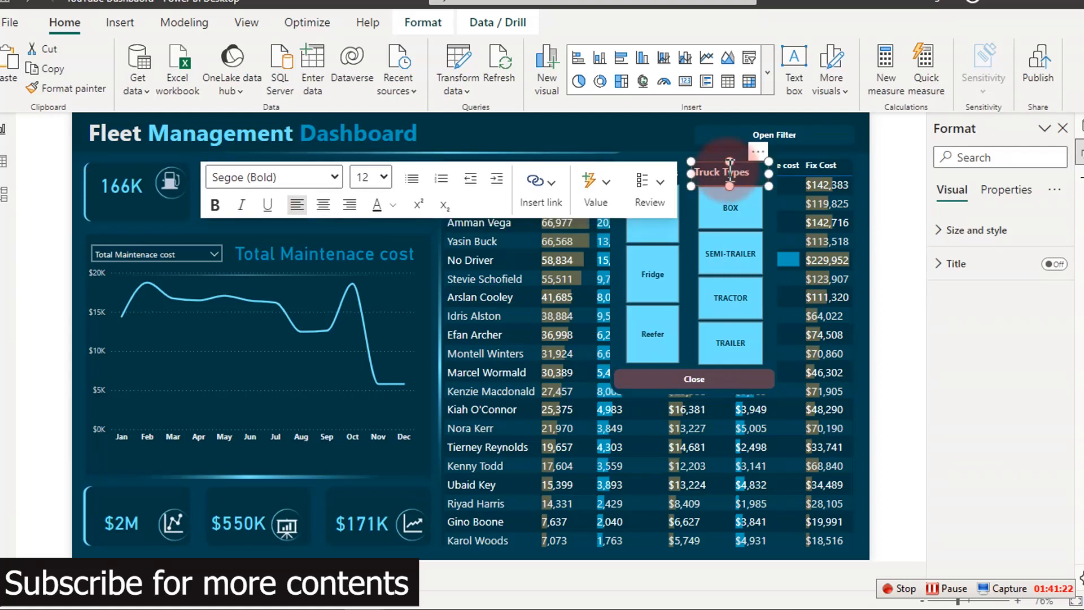
key(ctrl+a)
click(323, 205)
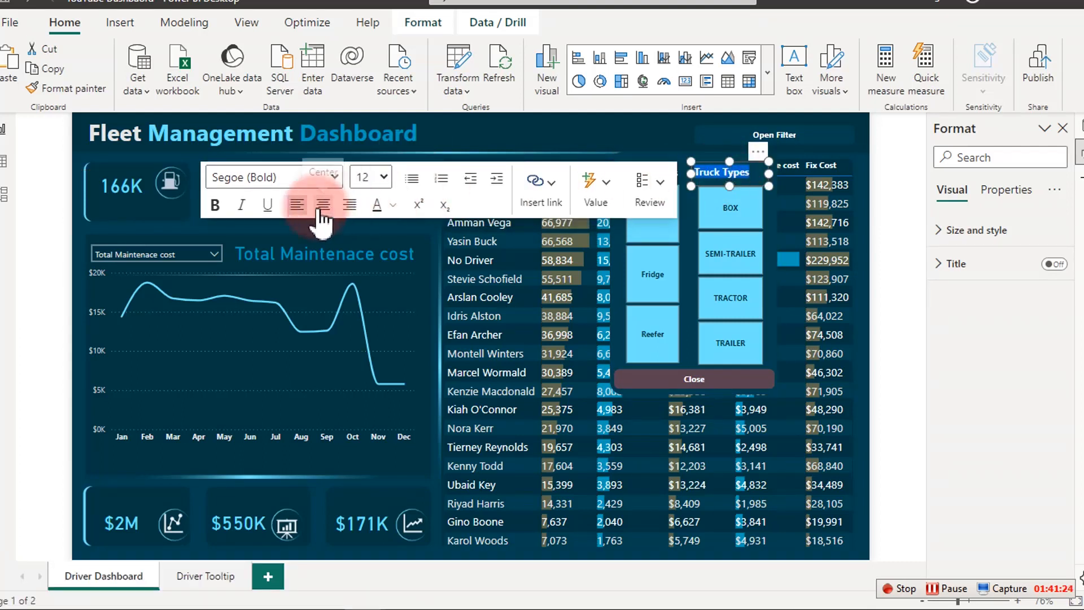
click(524, 121)
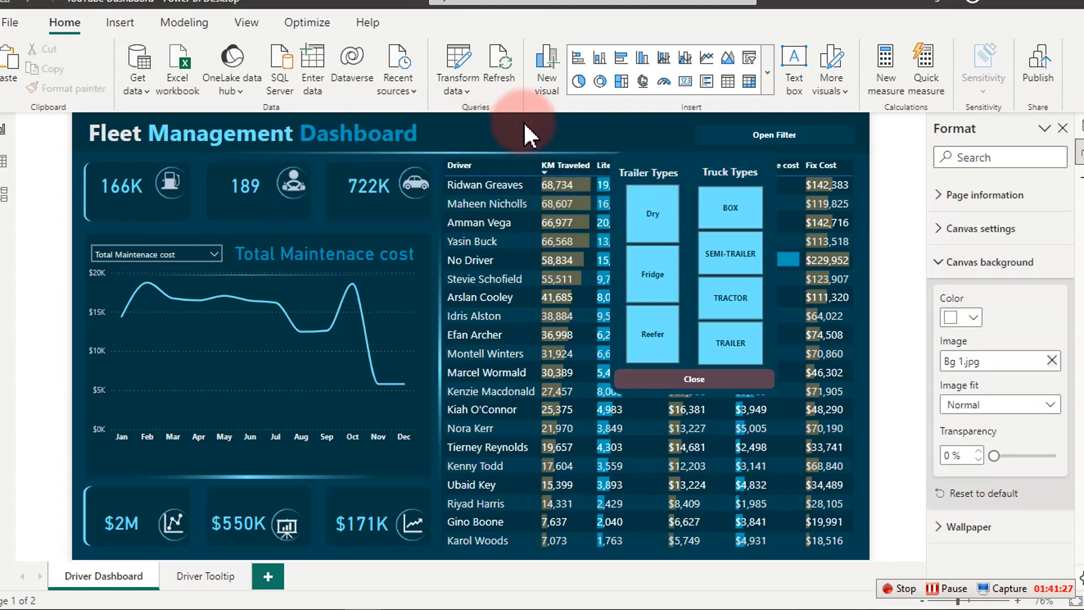
Narrow the Trailer Types text box slightly so its heading sits centered above the Trailer Type slicer.
click(627, 173)
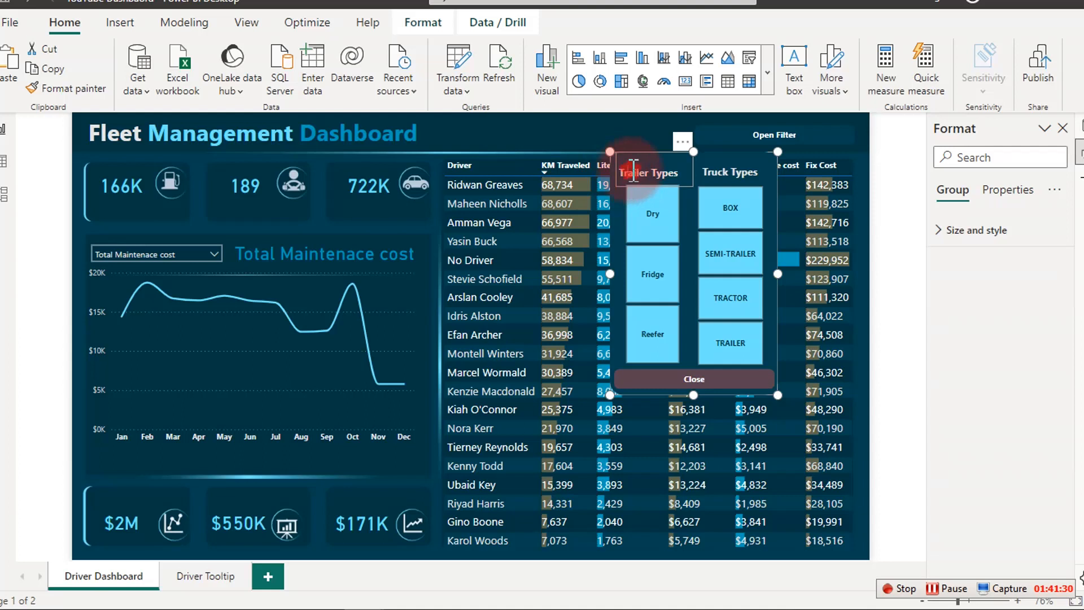
click(631, 171)
drag(617, 171, 621, 169)
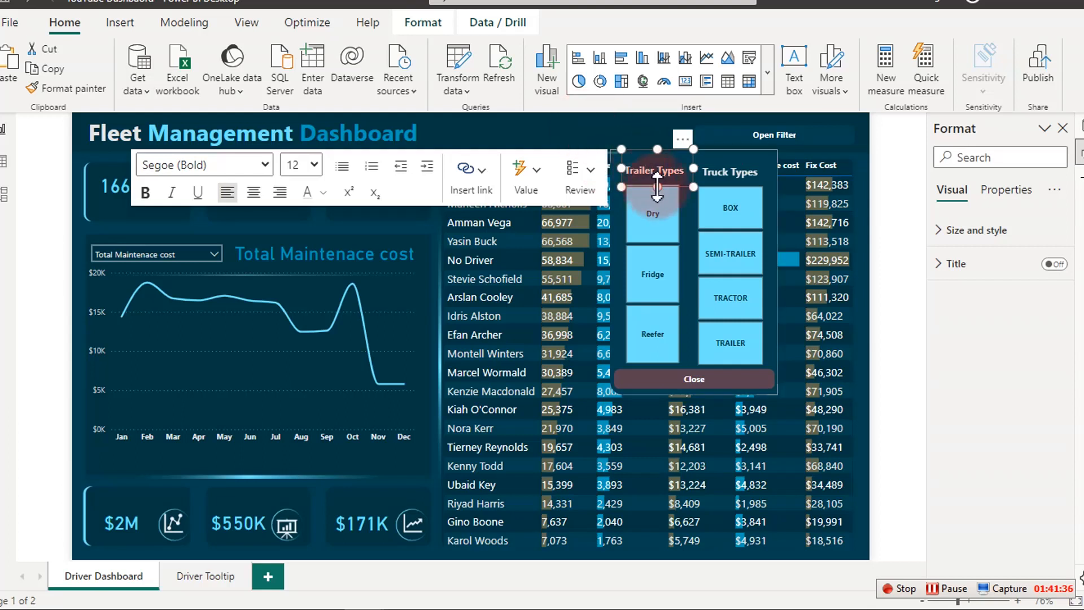
ctrl+click(720, 161)
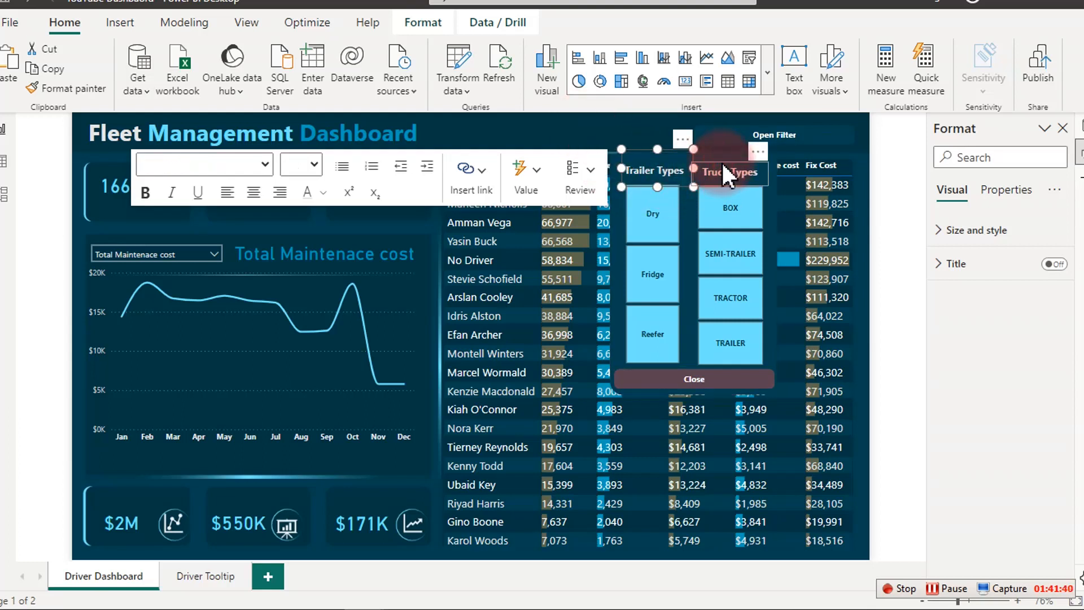
click(777, 243)
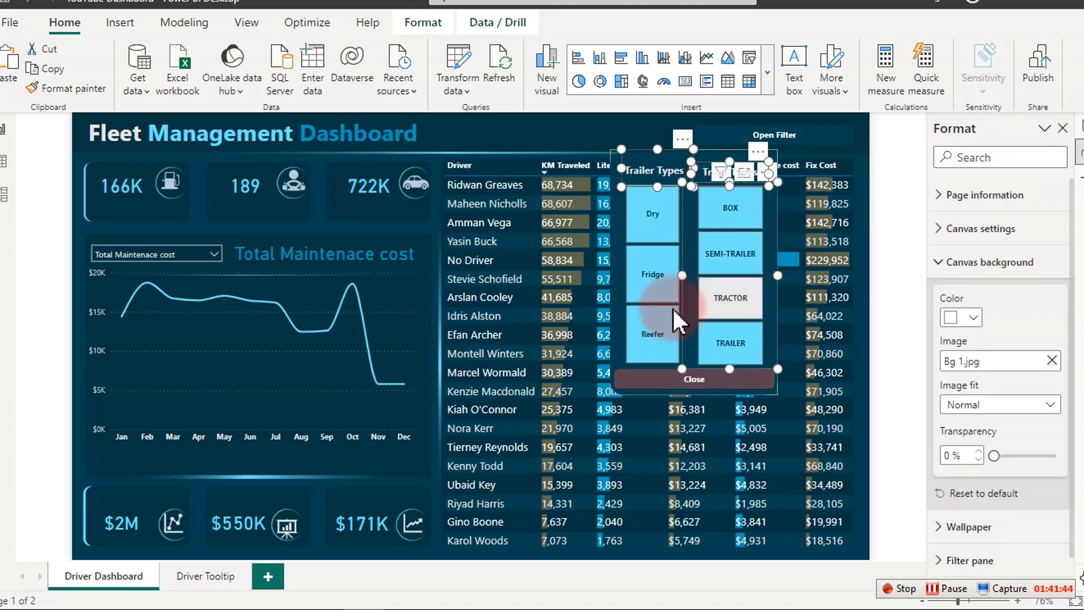
ctrl+click(720, 390)
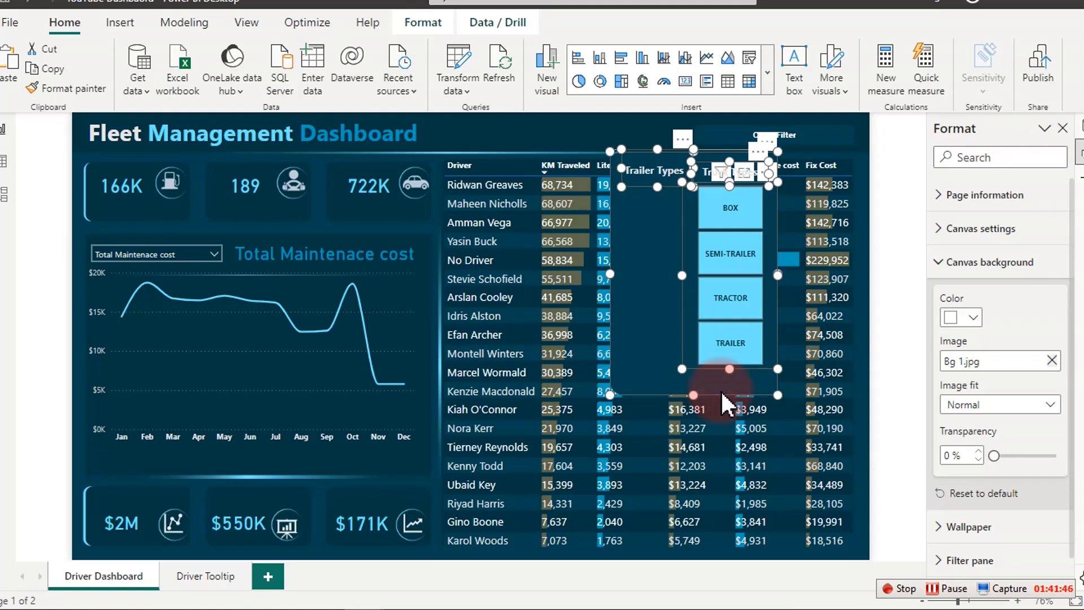
ctrl+click(721, 390)
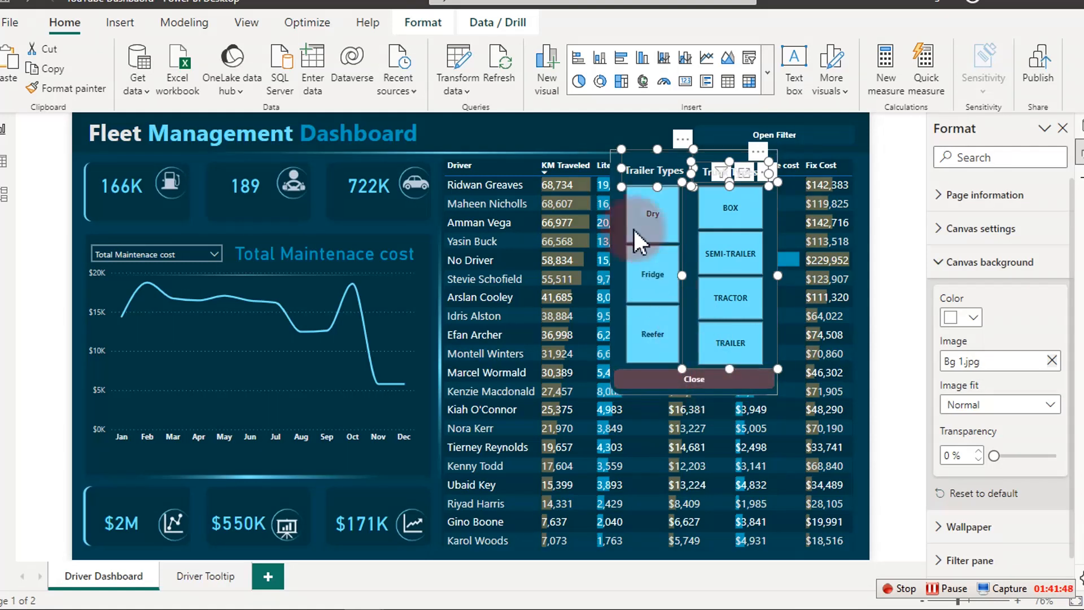
click(586, 123)
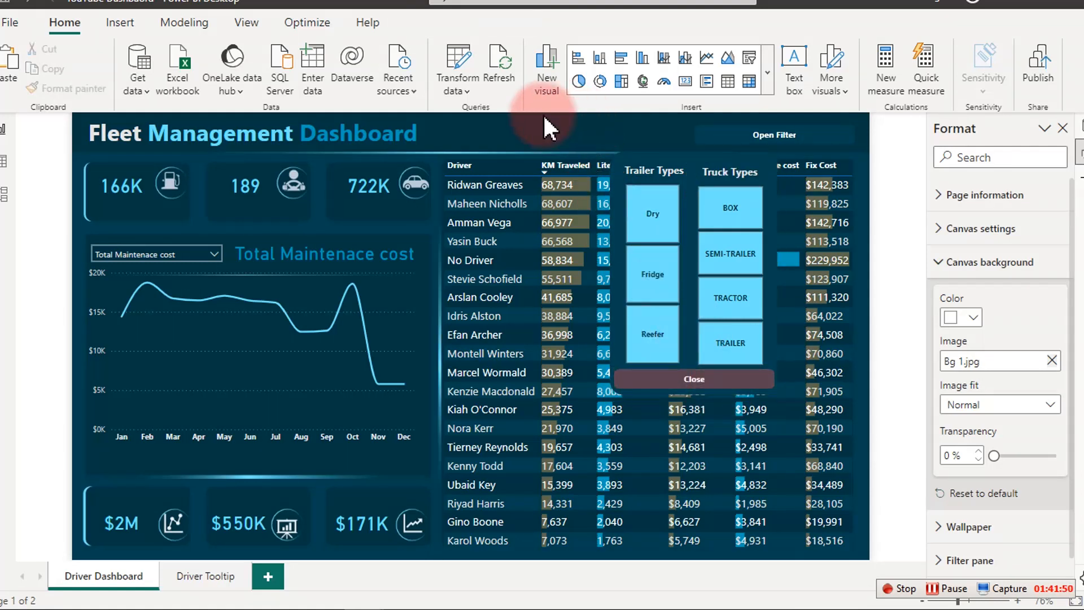
drag(547, 124, 807, 386)
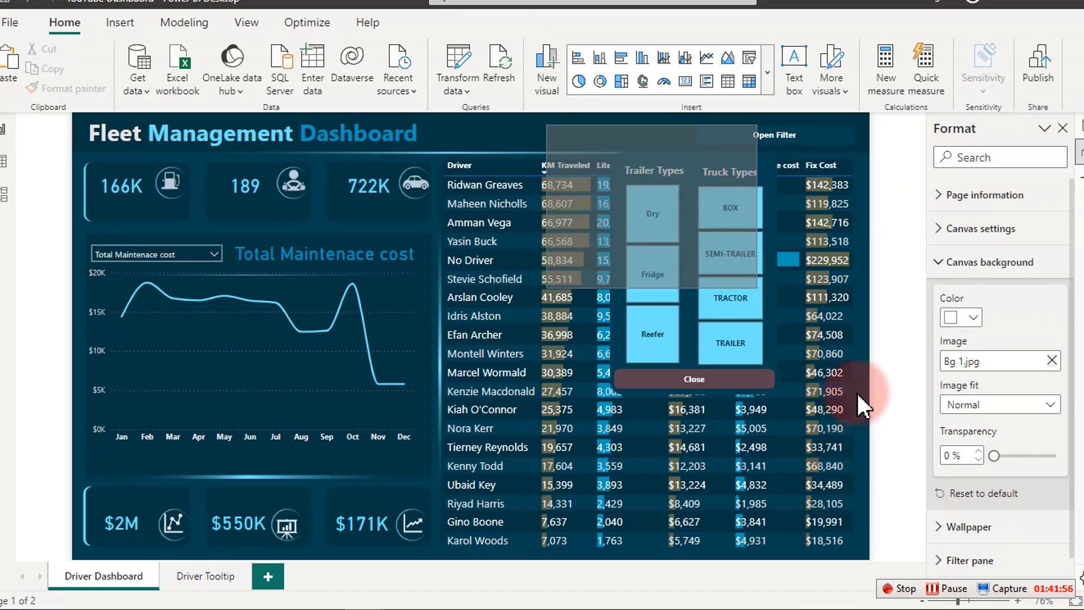
click(866, 415)
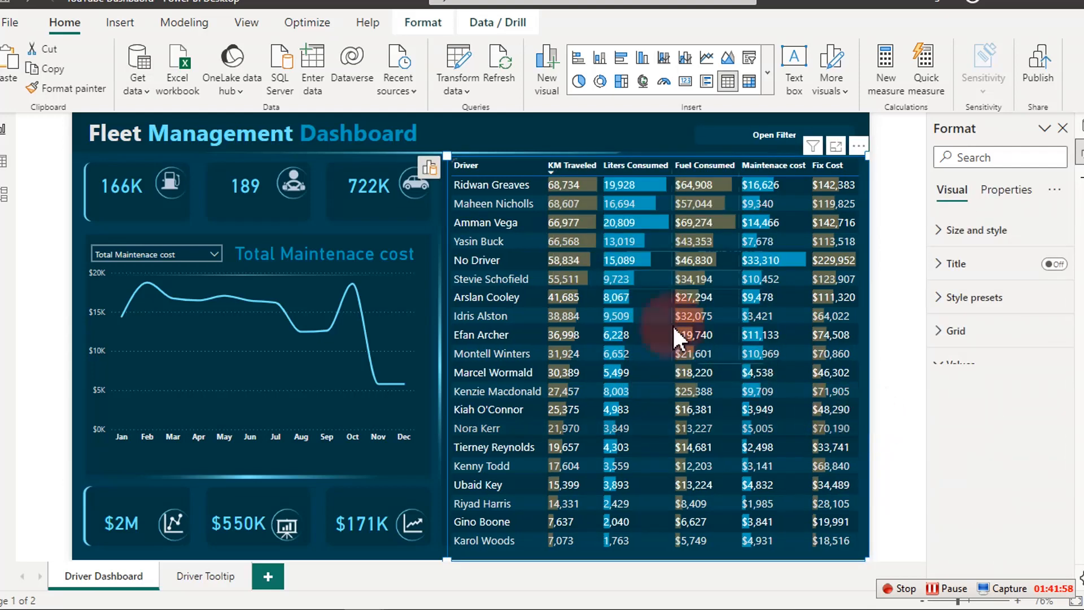
click(503, 184)
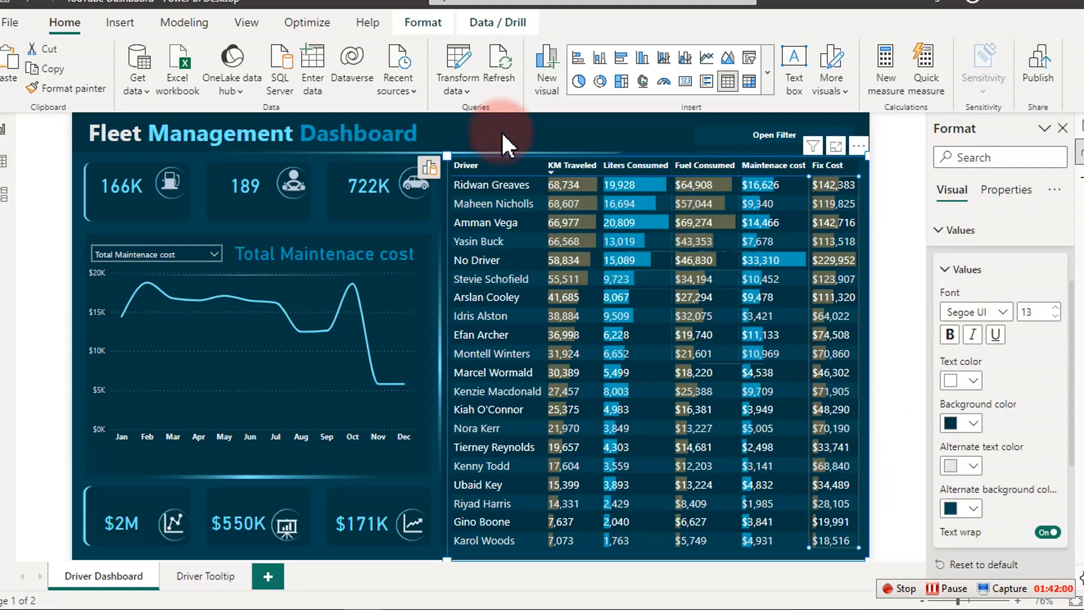
click(500, 130)
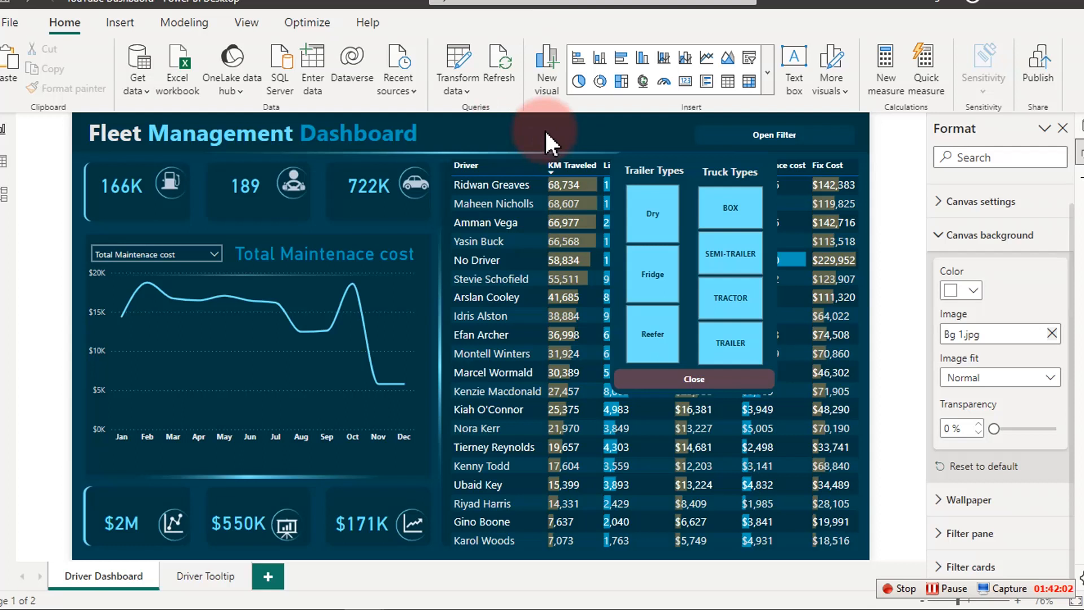
click(730, 298)
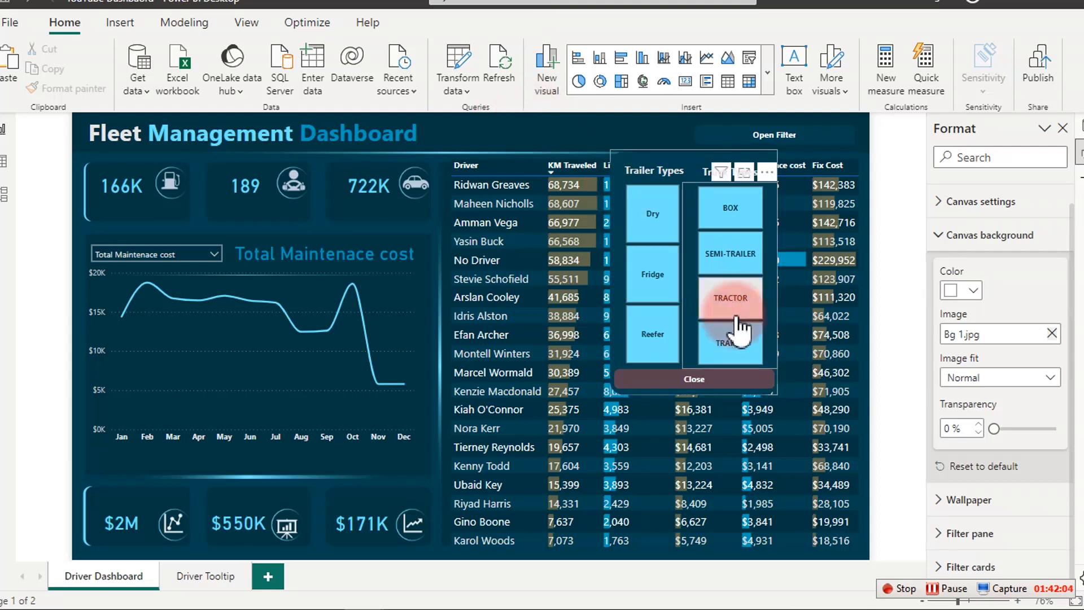
click(535, 125)
drag(506, 122, 846, 444)
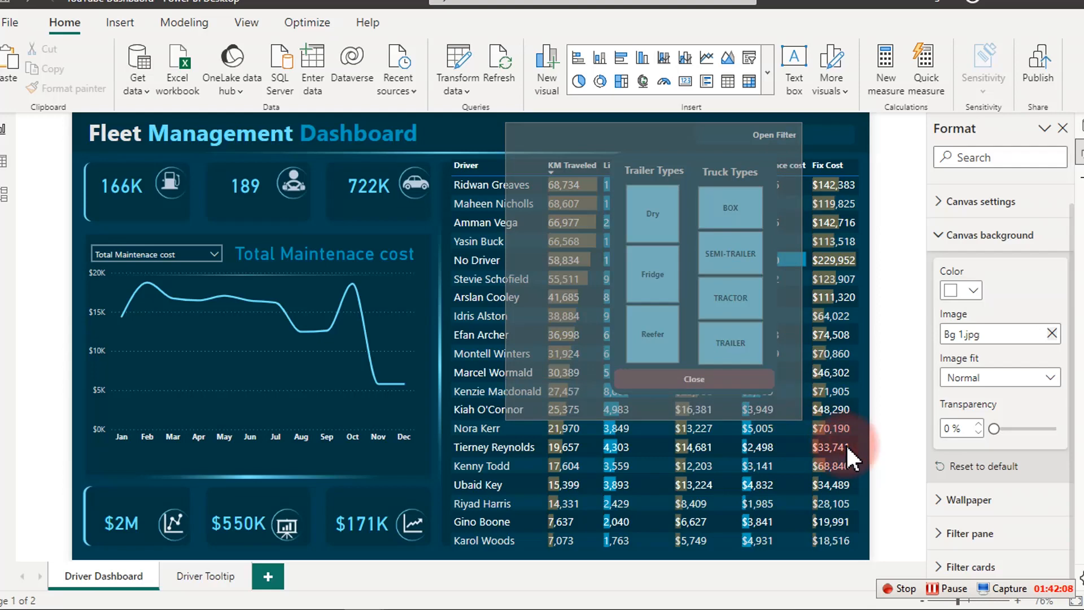
click(739, 294)
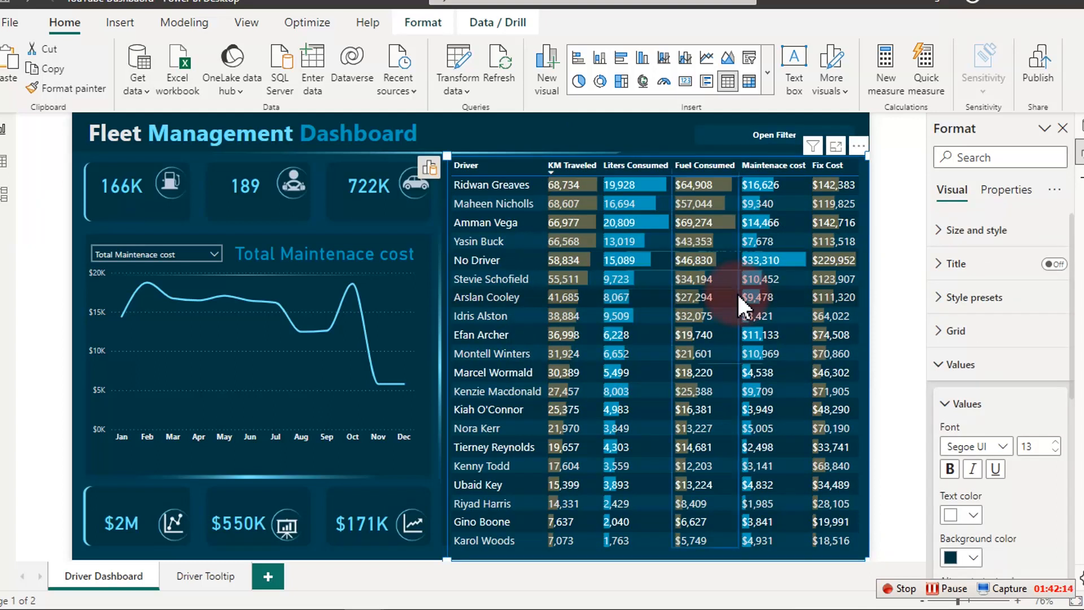
click(630, 118)
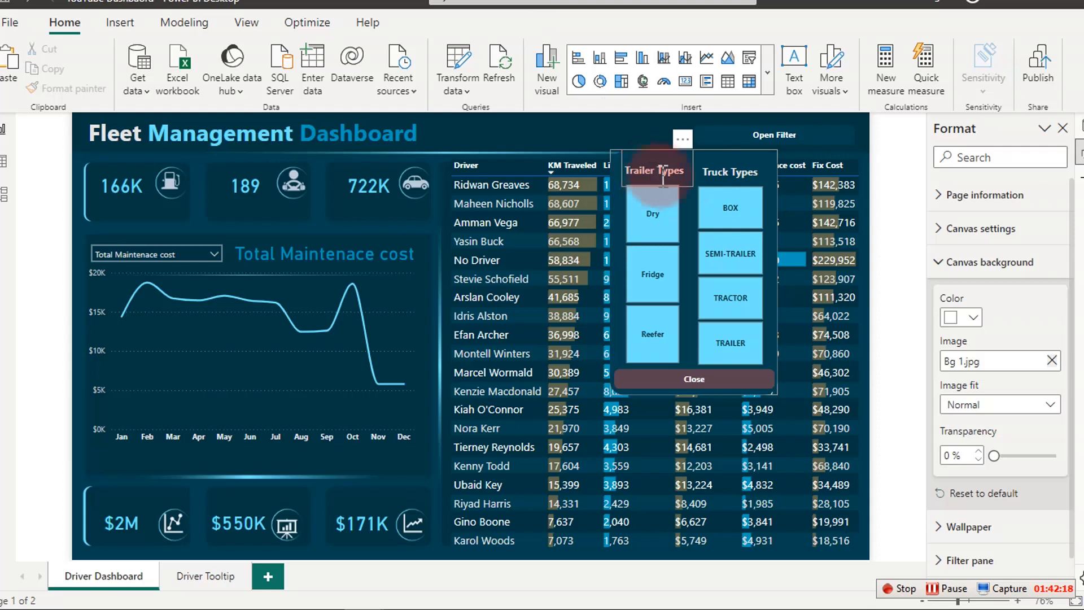
Select the filter panel group with its Truck Types and Trailer Types headings and ungroup it.
click(763, 388)
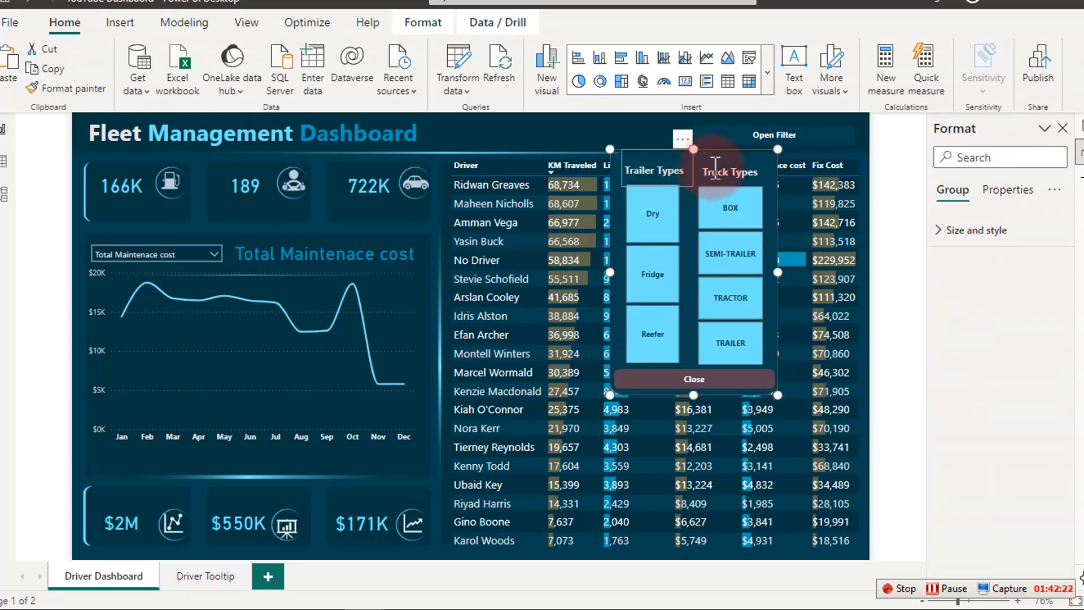
click(735, 169)
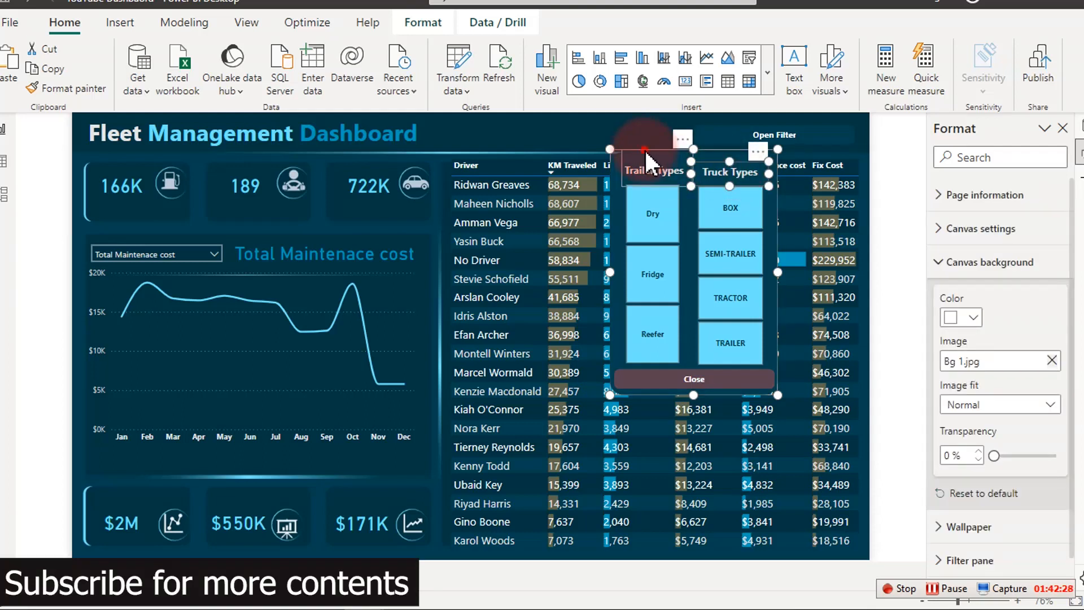
click(646, 153)
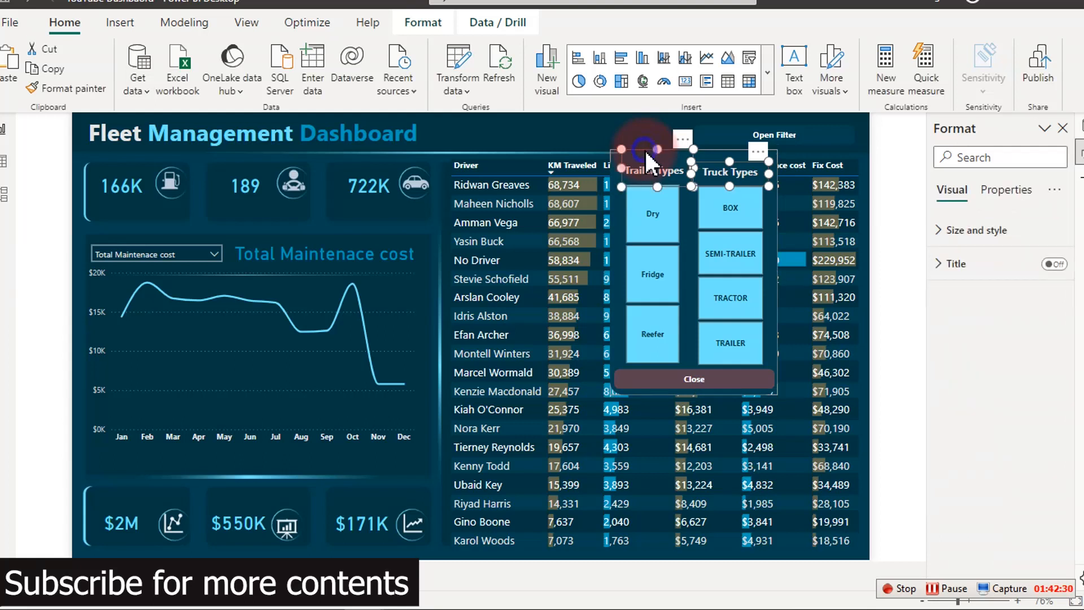
right_click(647, 153)
mouse_move(685, 162)
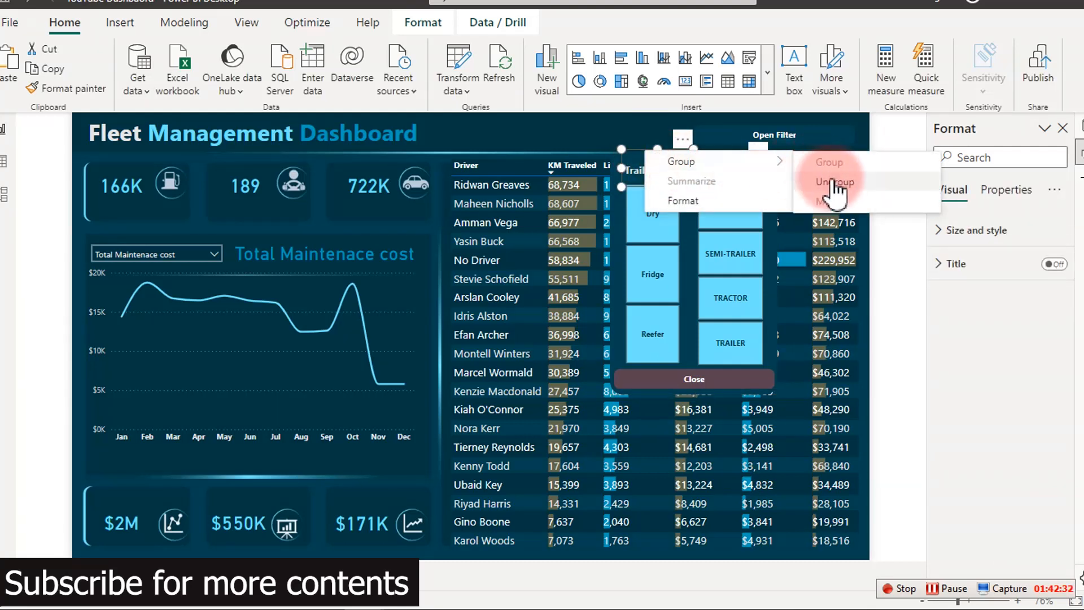
click(835, 182)
Group the Trailer Types and Truck Types headings, both slicers, the Close button and panel background, and move the group directly below the Open Filter button.
click(714, 181)
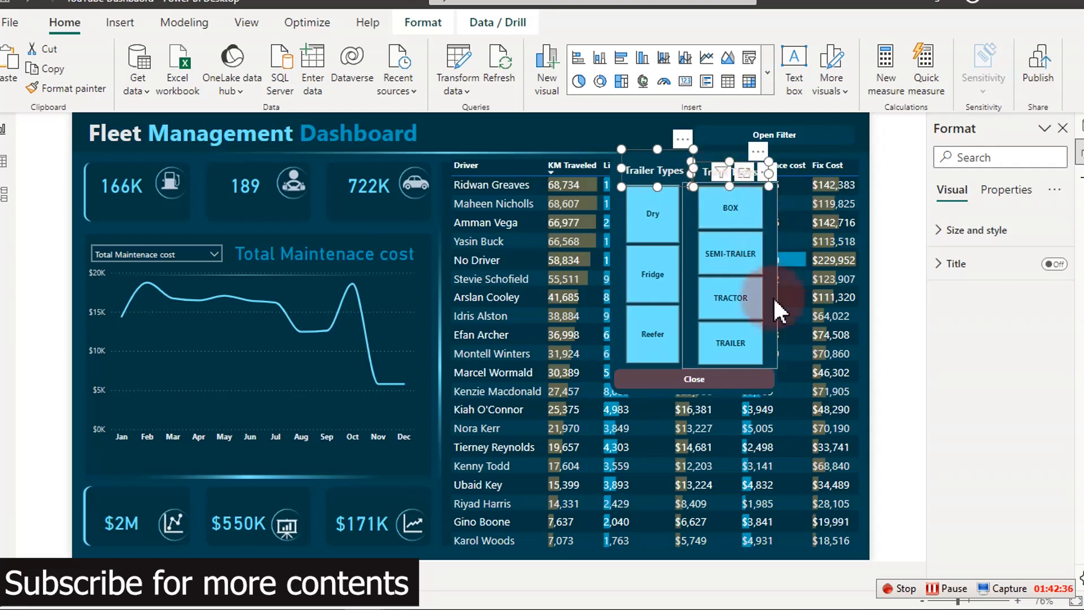
click(765, 380)
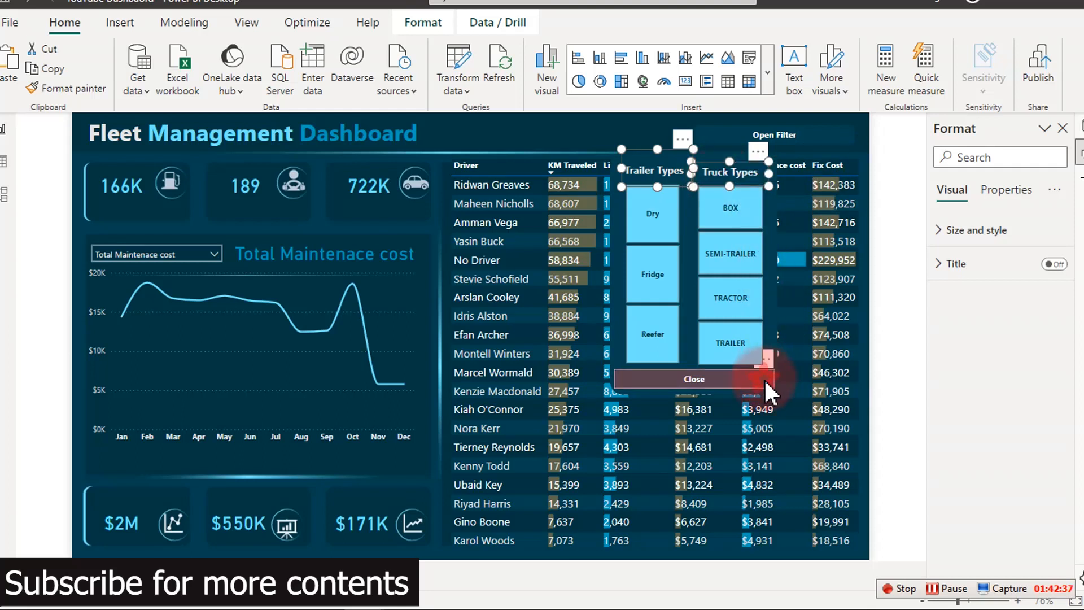
ctrl+click(775, 307)
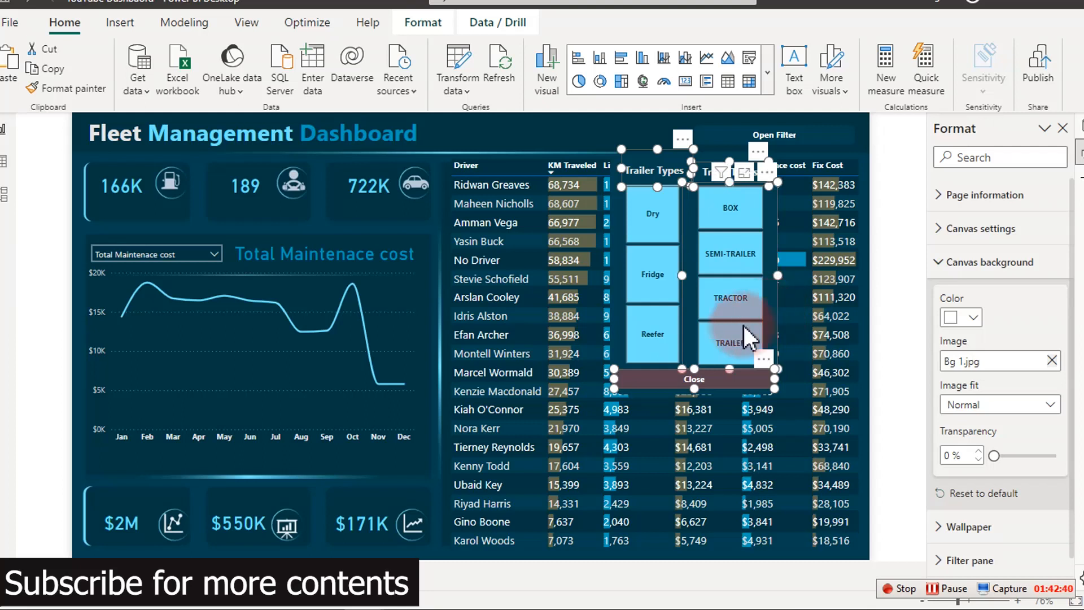
ctrl+click(617, 319)
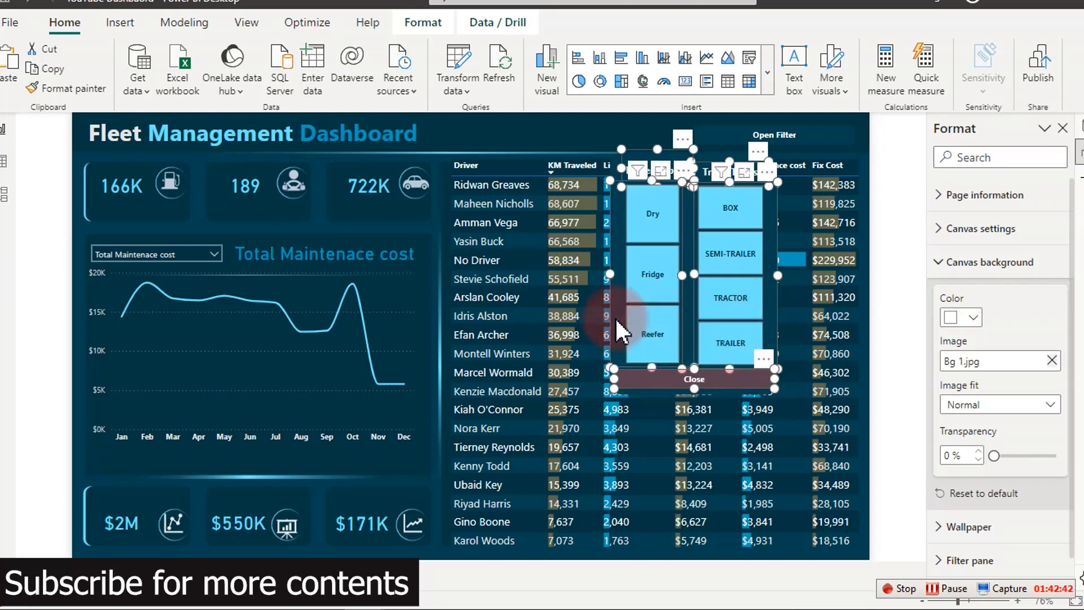
ctrl+click(687, 305)
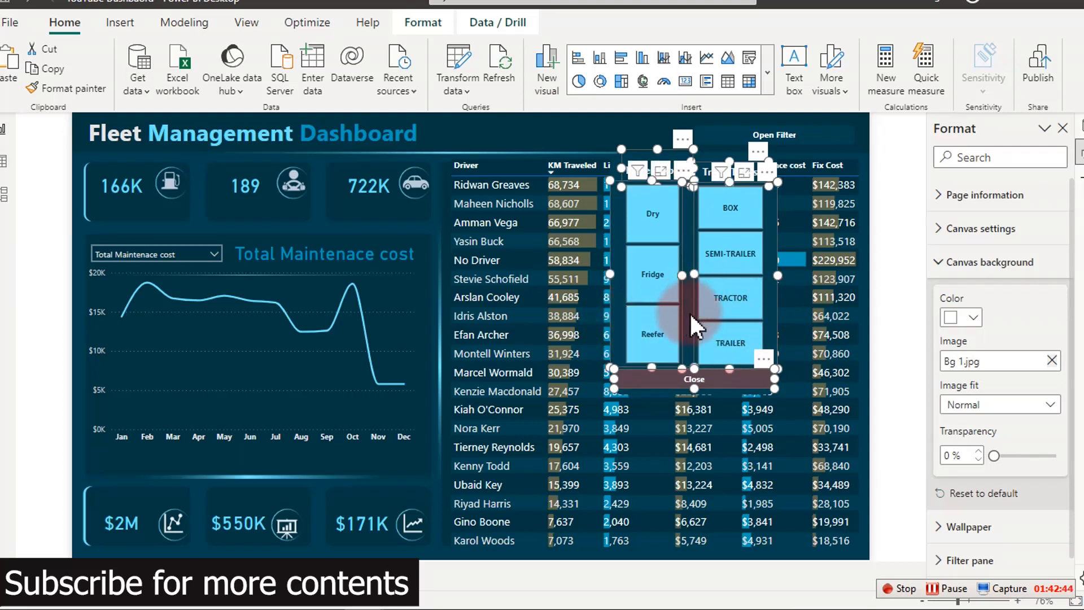
ctrl+click(690, 314)
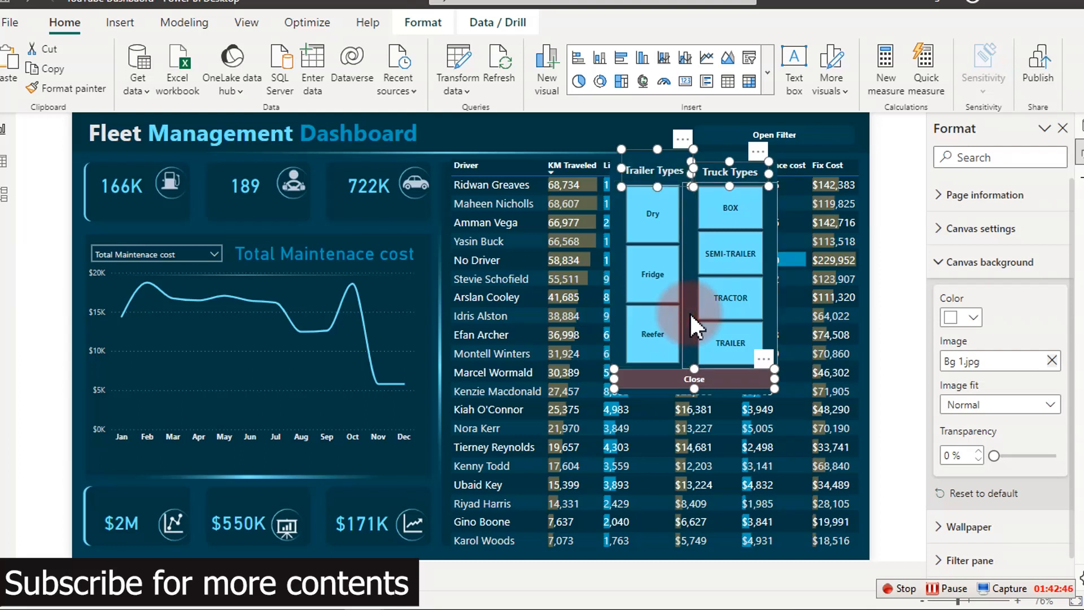
click(673, 346)
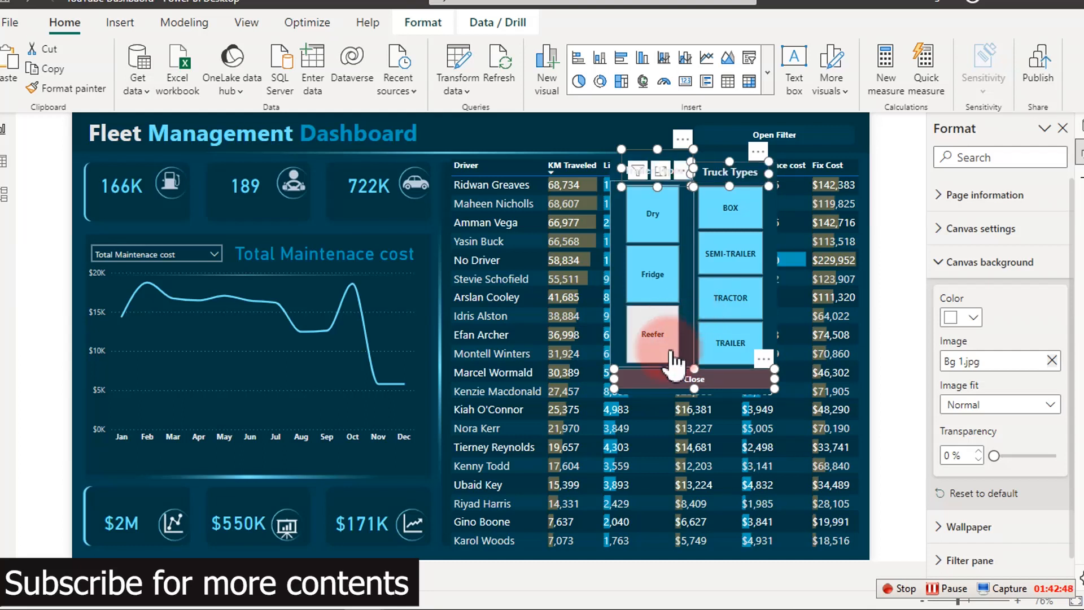
click(772, 306)
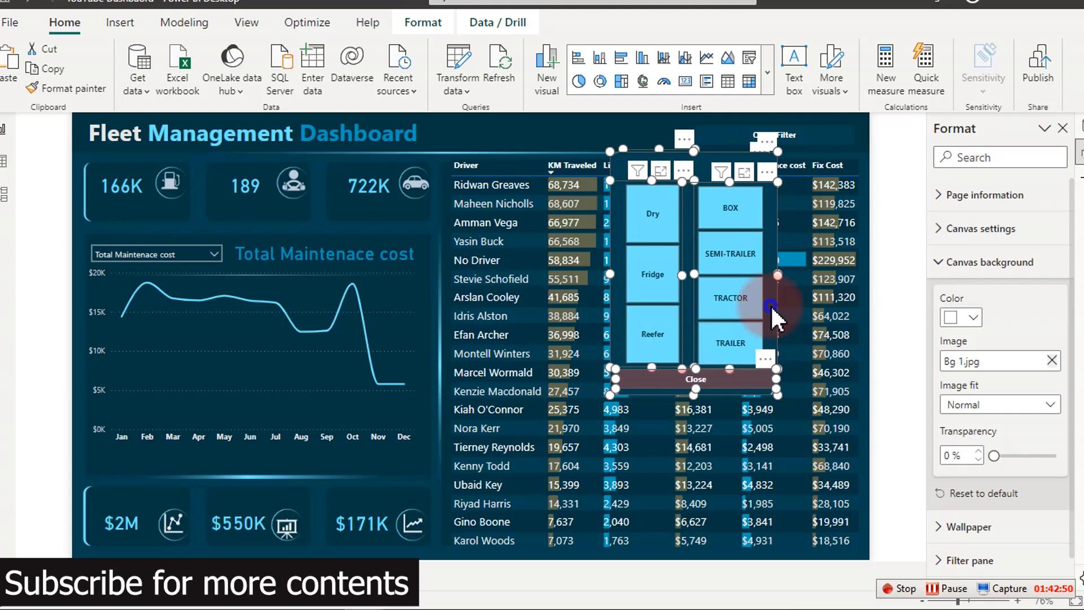
right_click(772, 307)
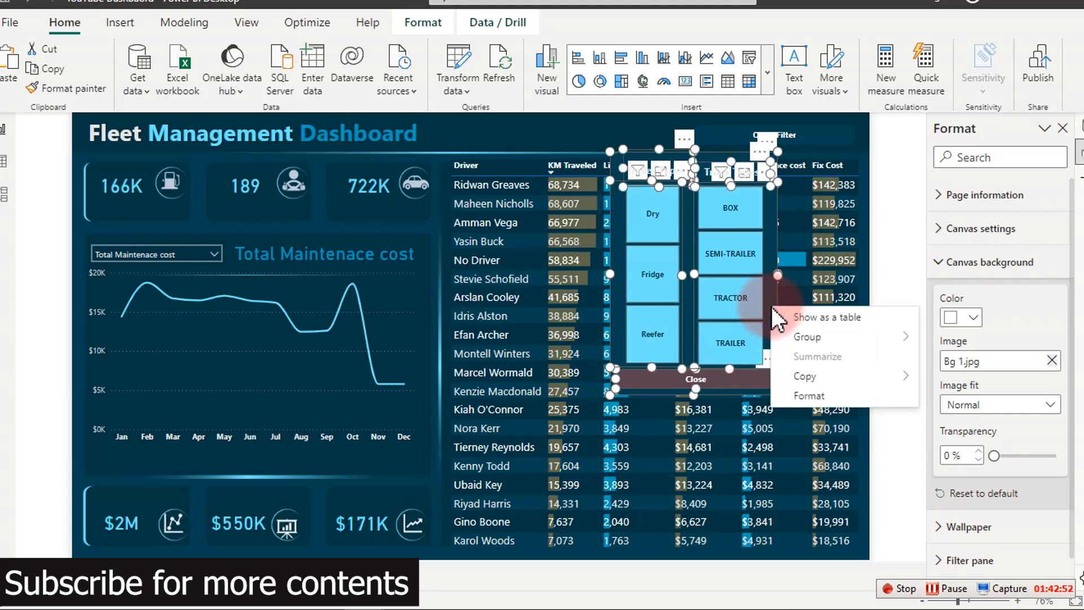
mouse_move(816, 339)
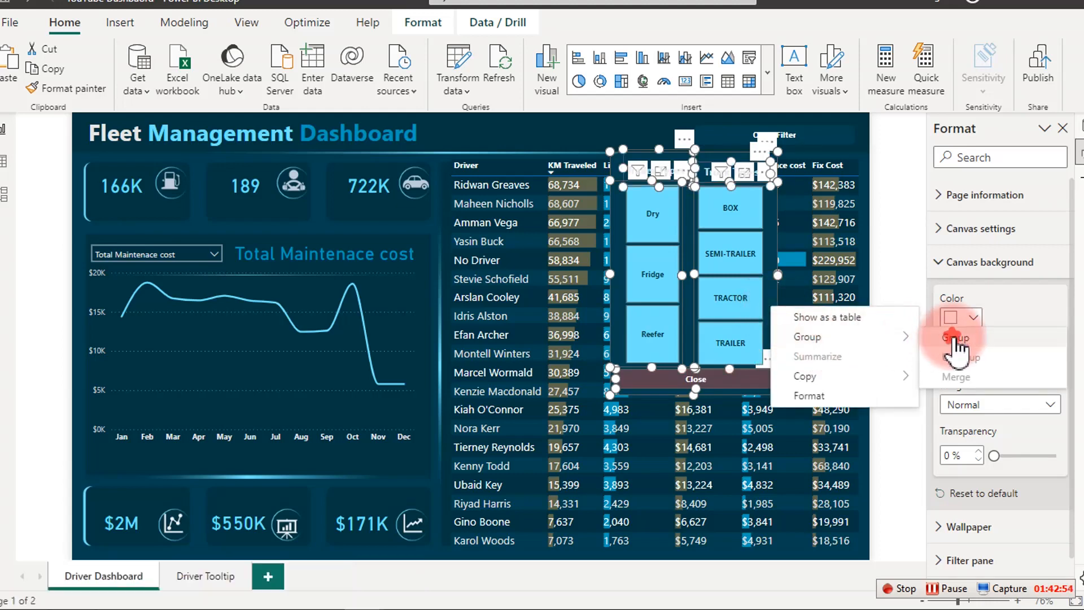
click(946, 338)
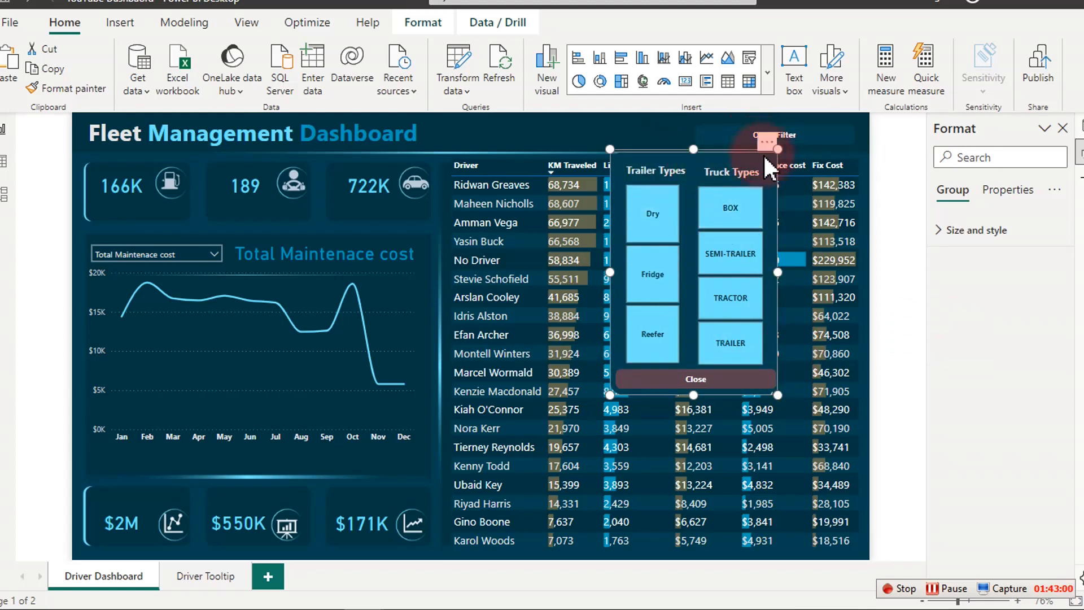
drag(779, 142, 859, 160)
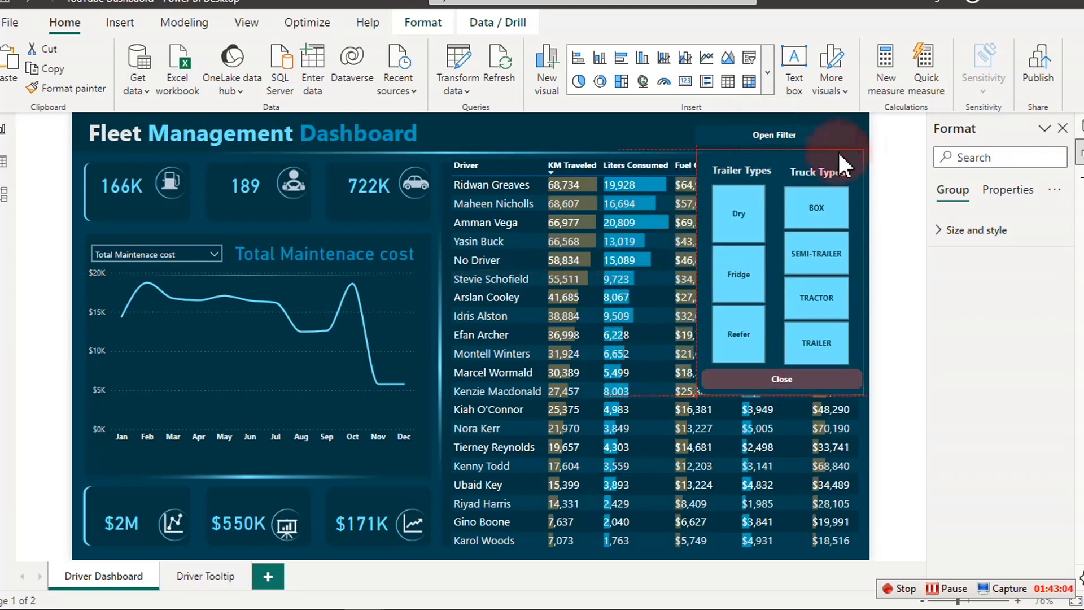
click(590, 130)
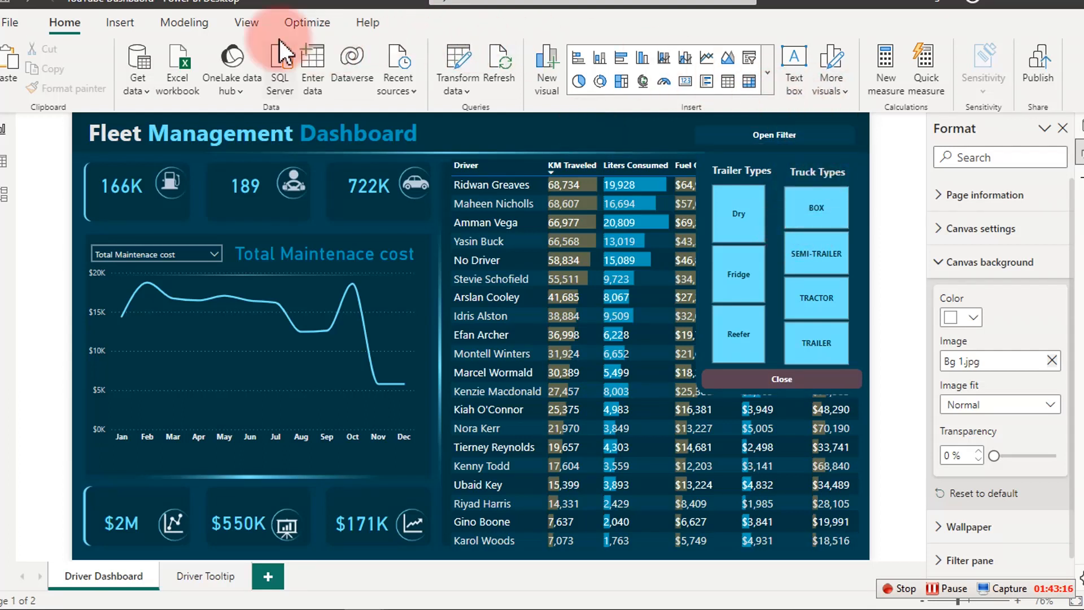
Enable the Selection and Bookmarks panes in the pane switcher and bring up the Selection pane.
click(249, 23)
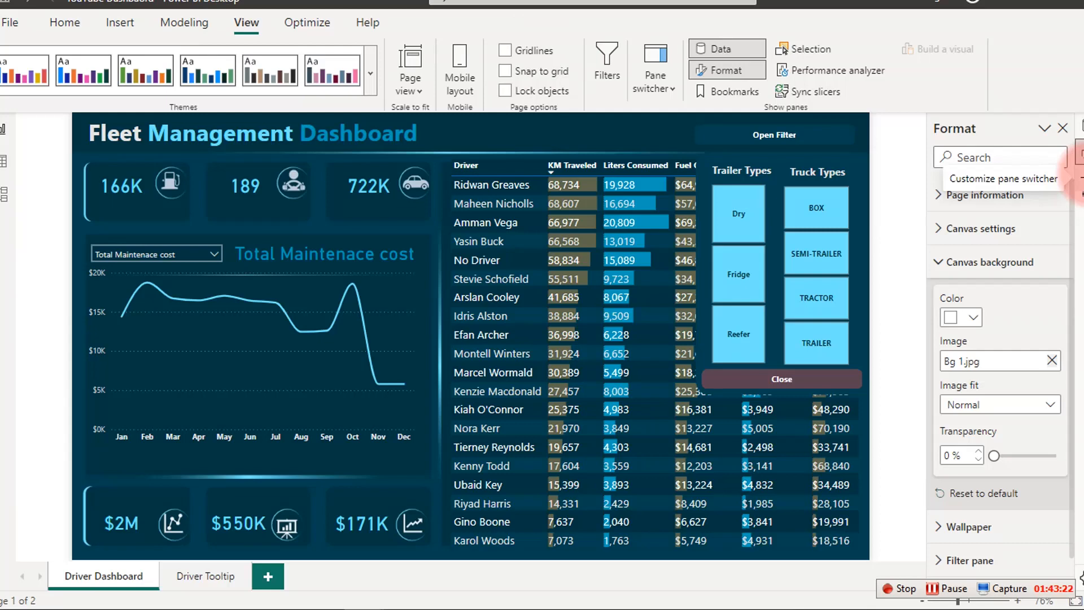
click(1080, 178)
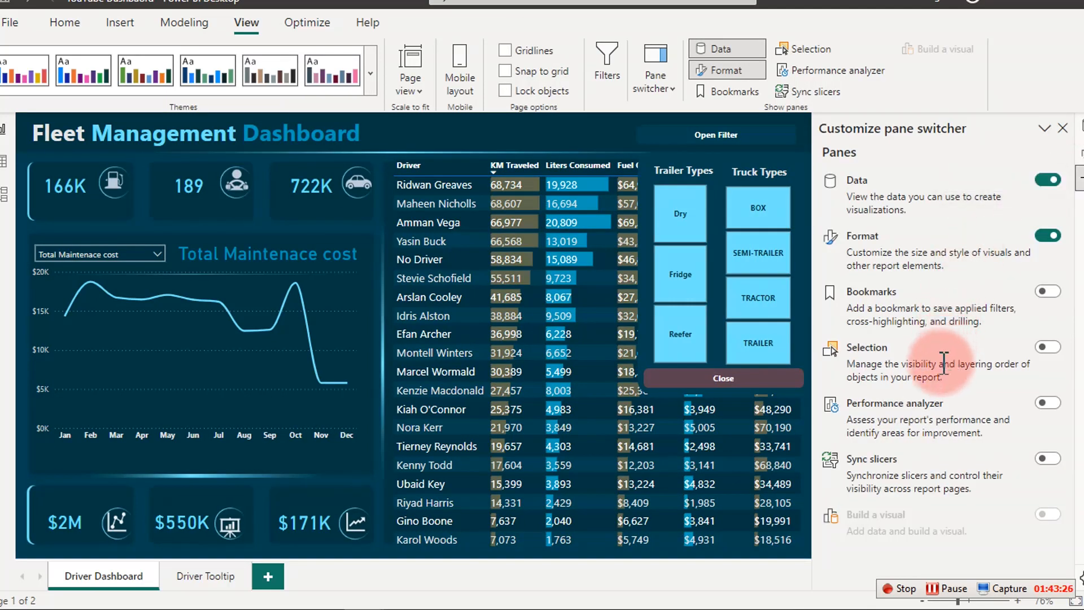
click(1048, 346)
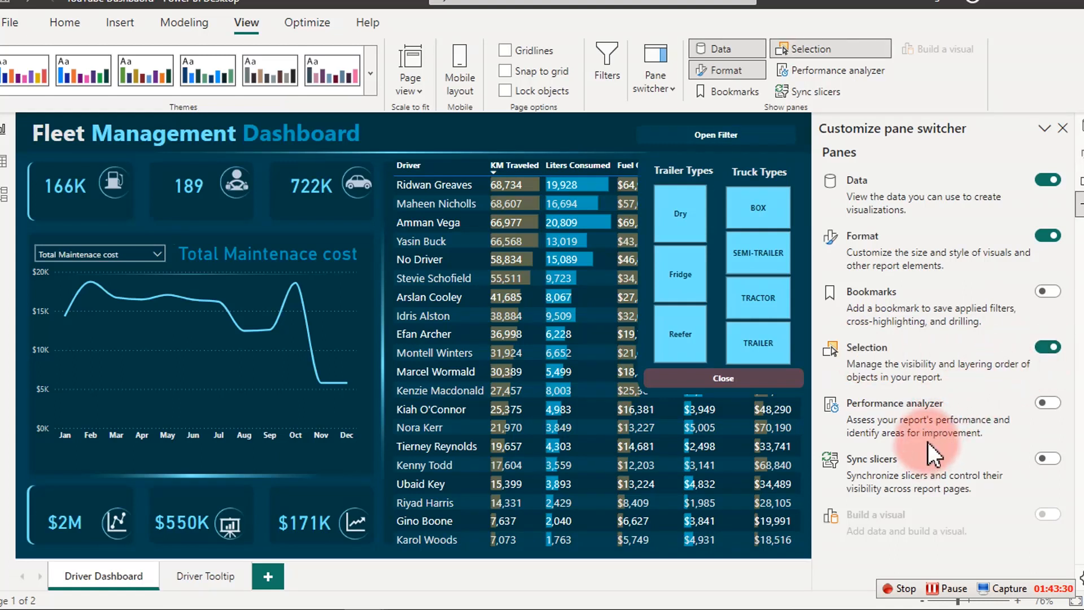
click(1047, 292)
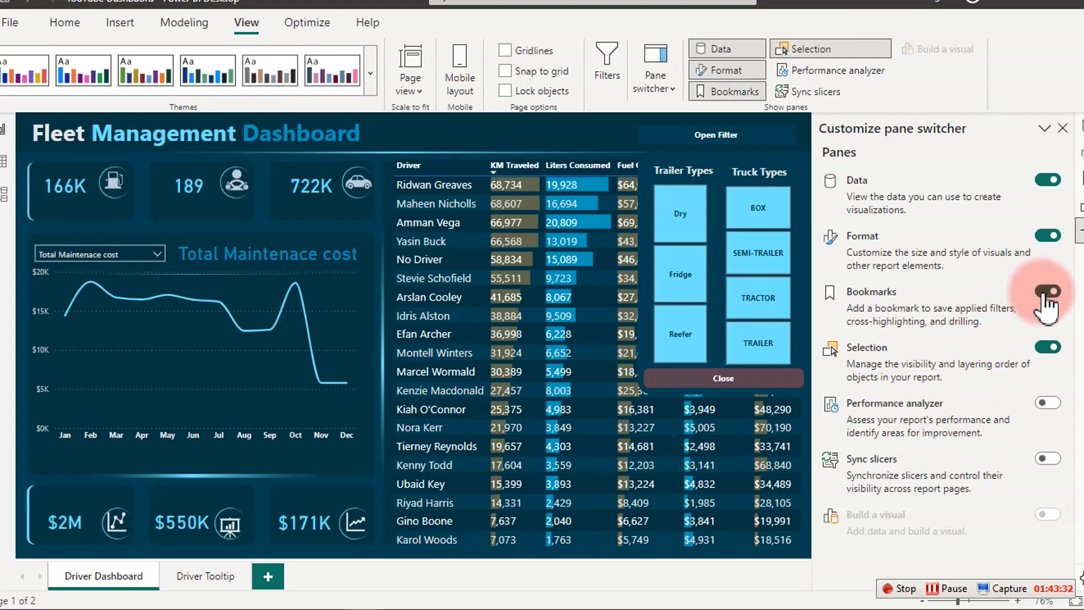
click(1080, 195)
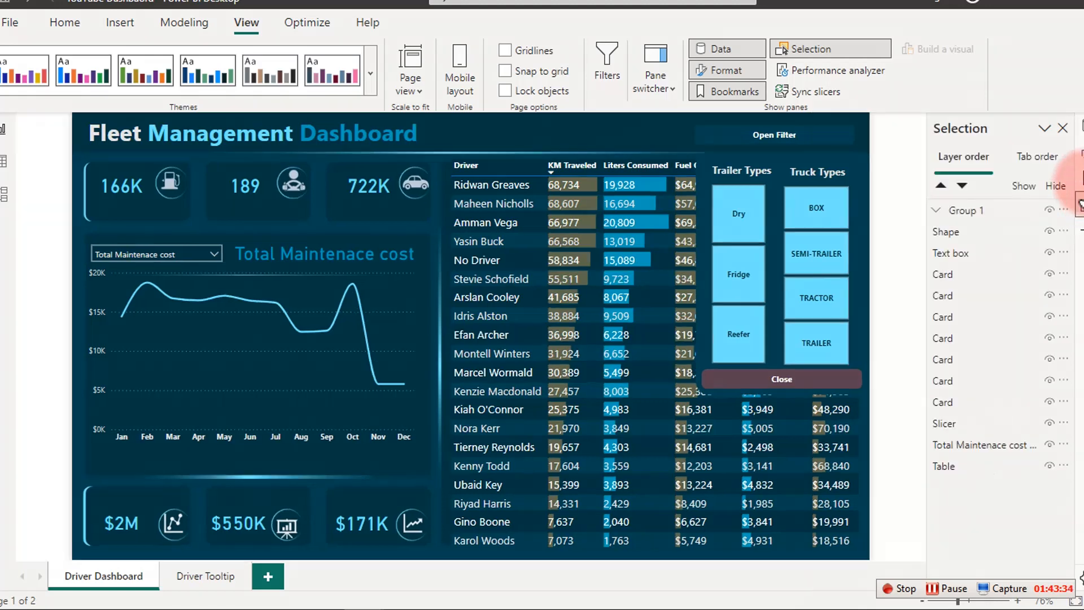
click(1078, 180)
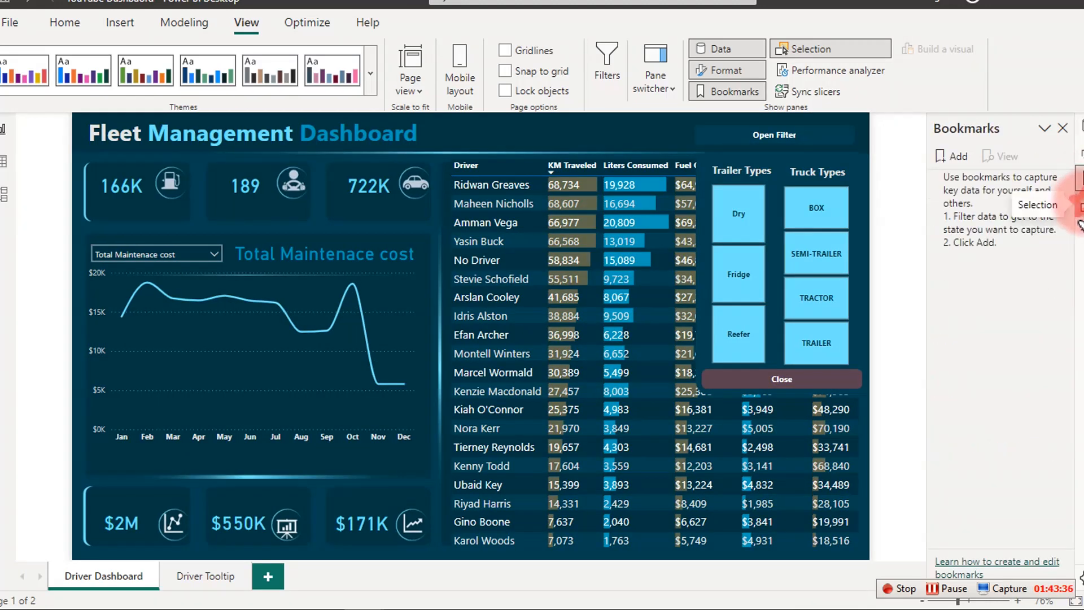
click(1080, 201)
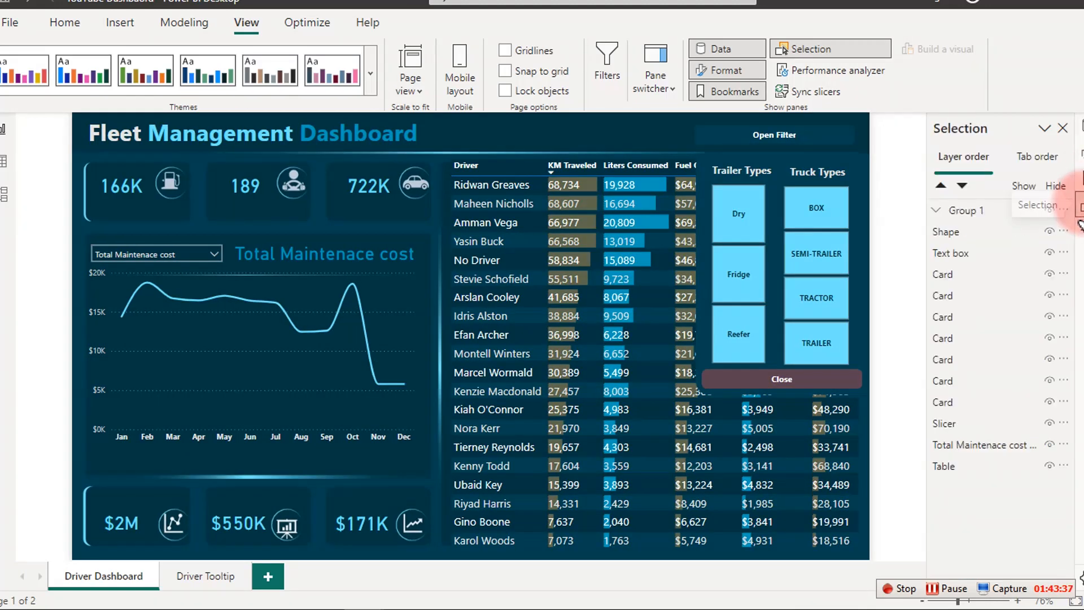
Rename the filter panel group in the layer order to "Slicers".
click(863, 250)
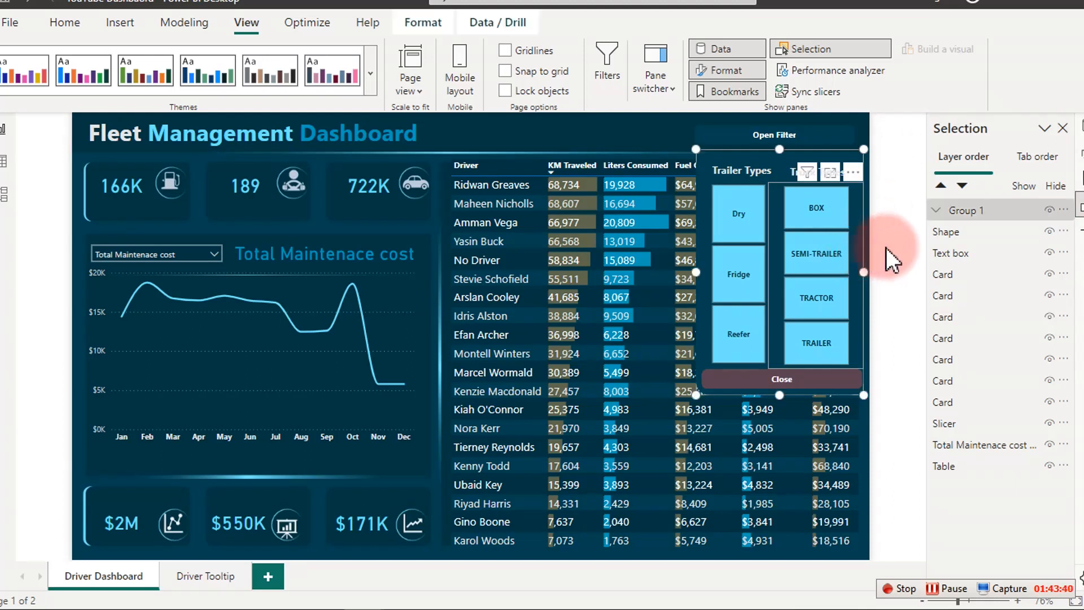
click(976, 217)
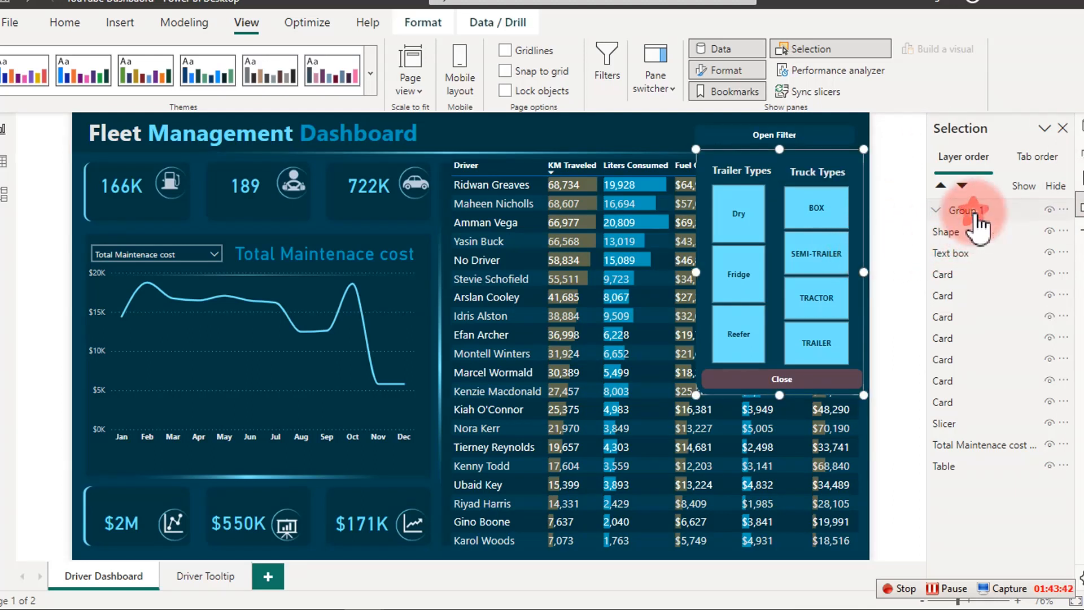
double_click(976, 213)
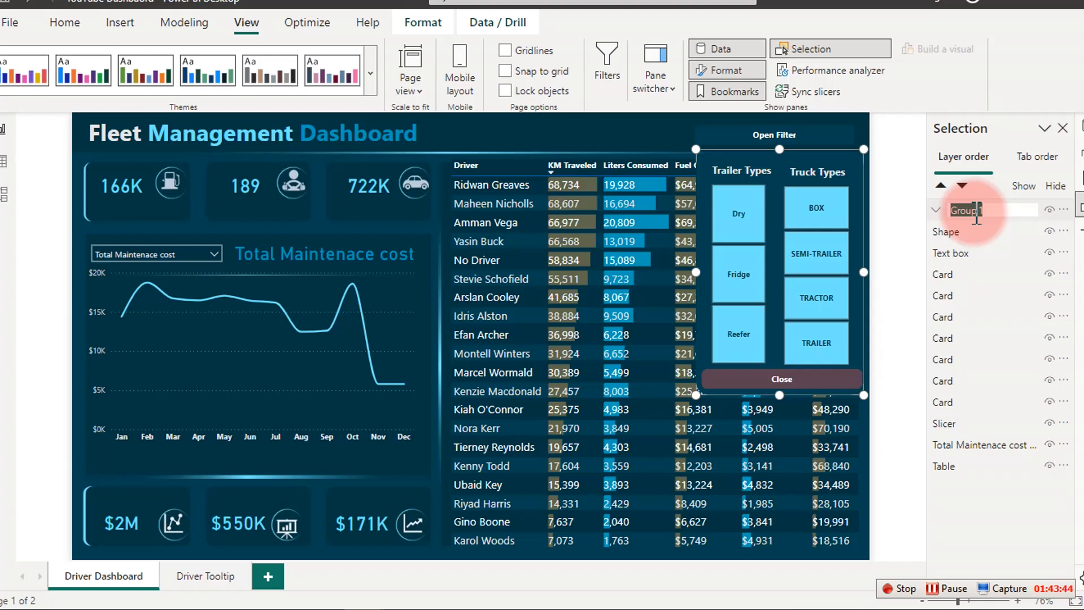
text(Slicers)
key(Return)
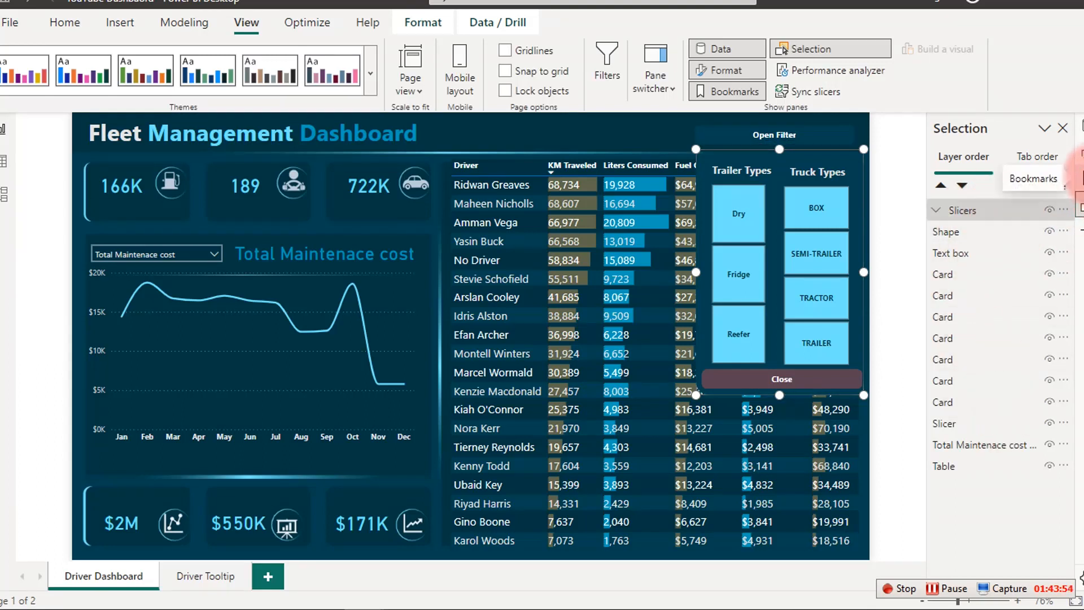
Add a bookmark of the page with the filter panel visible and name it "Show_Slicers".
click(1080, 179)
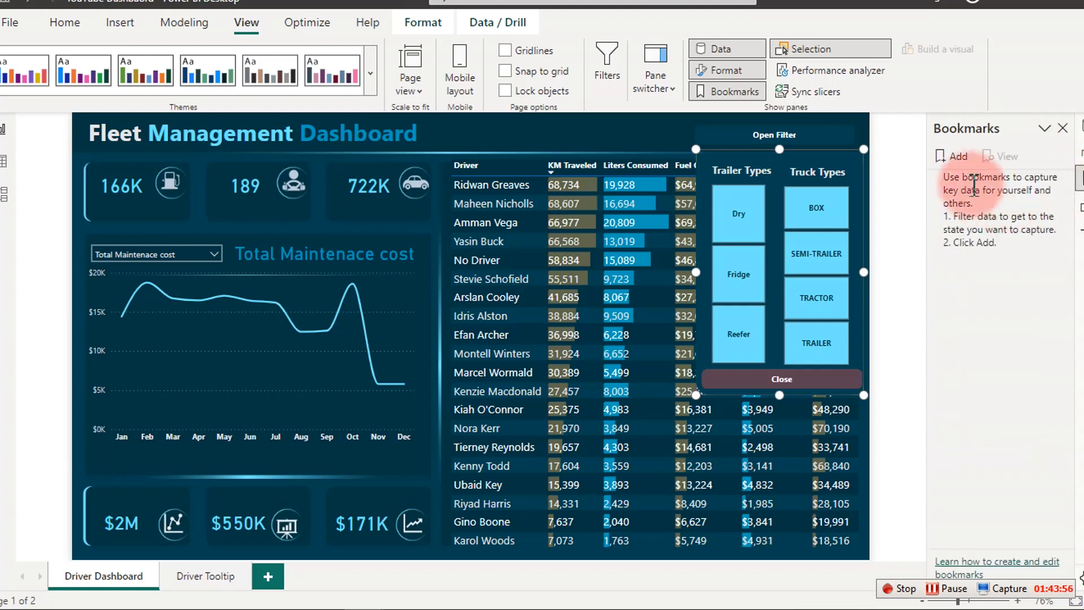
click(963, 158)
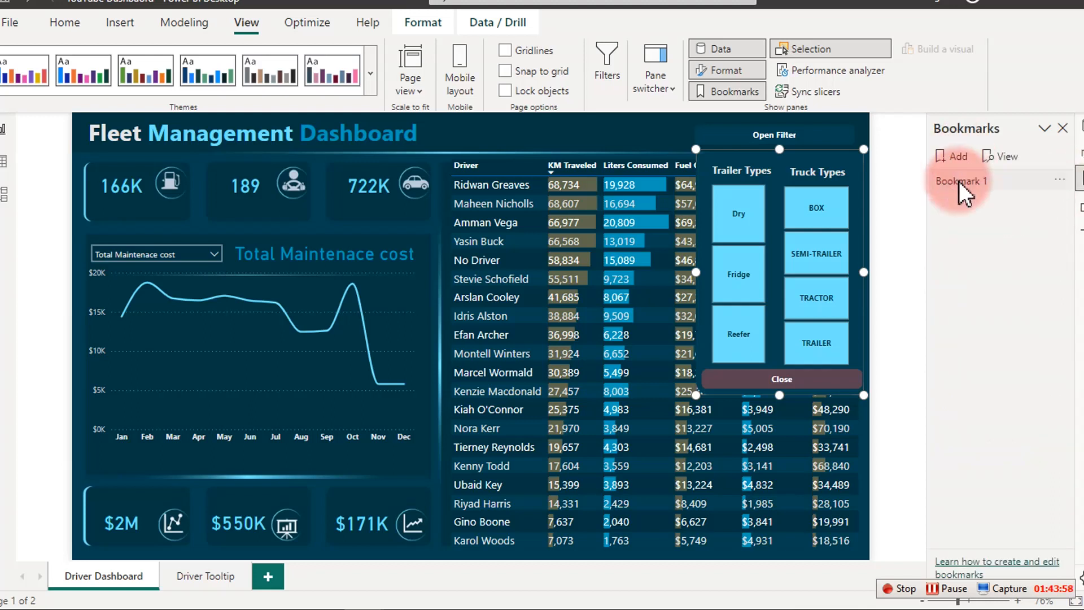
double_click(959, 181)
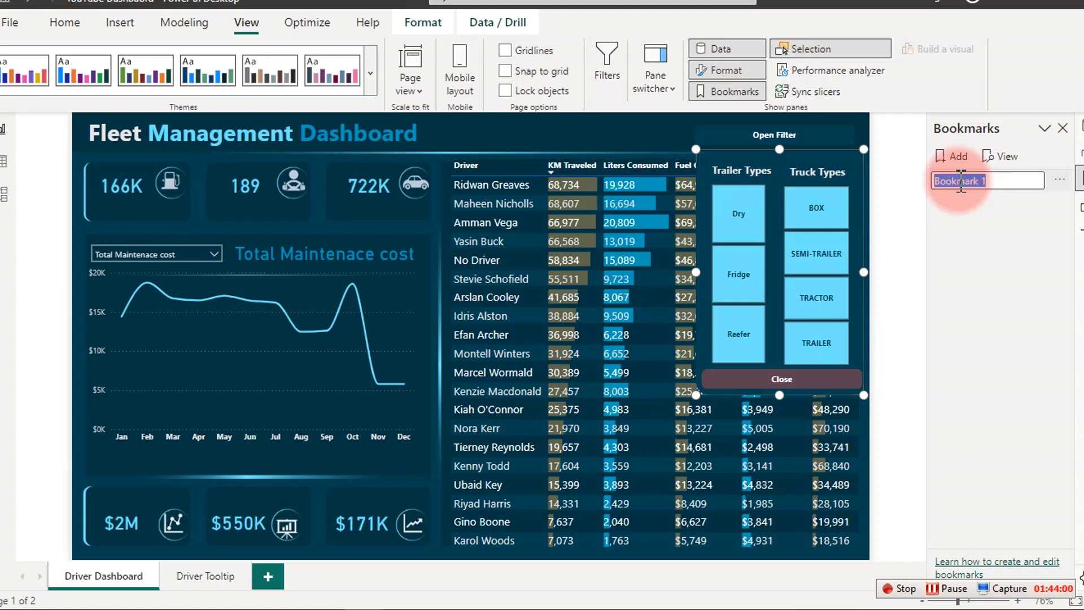
text(S)
text(how_Slicers)
key(Return)
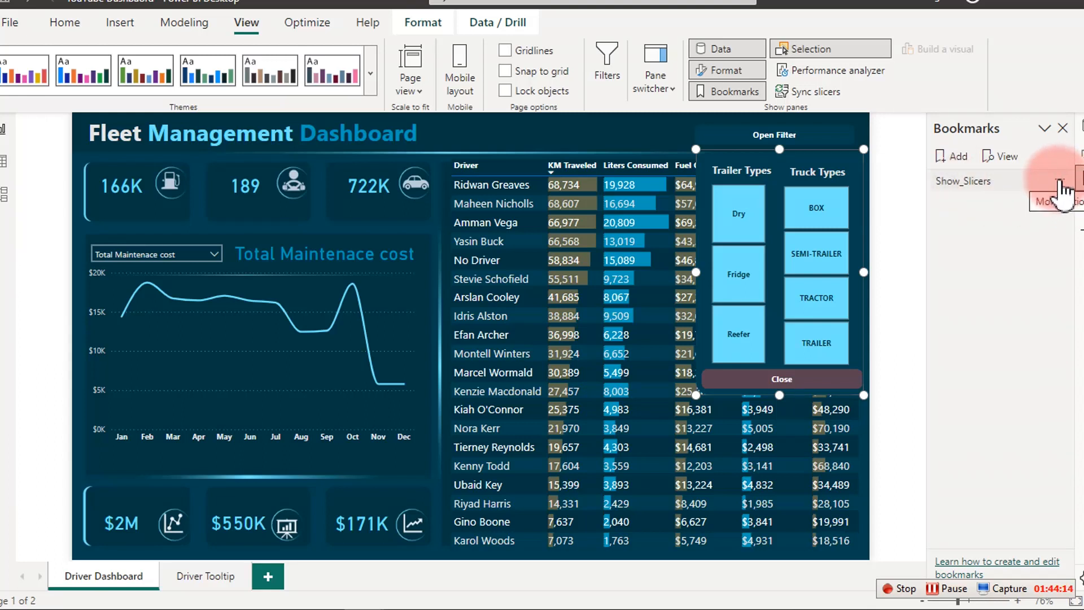
Turn off the Data and Current page options of the Show_Slicers bookmark and restrict it to Selected visuals.
click(1063, 181)
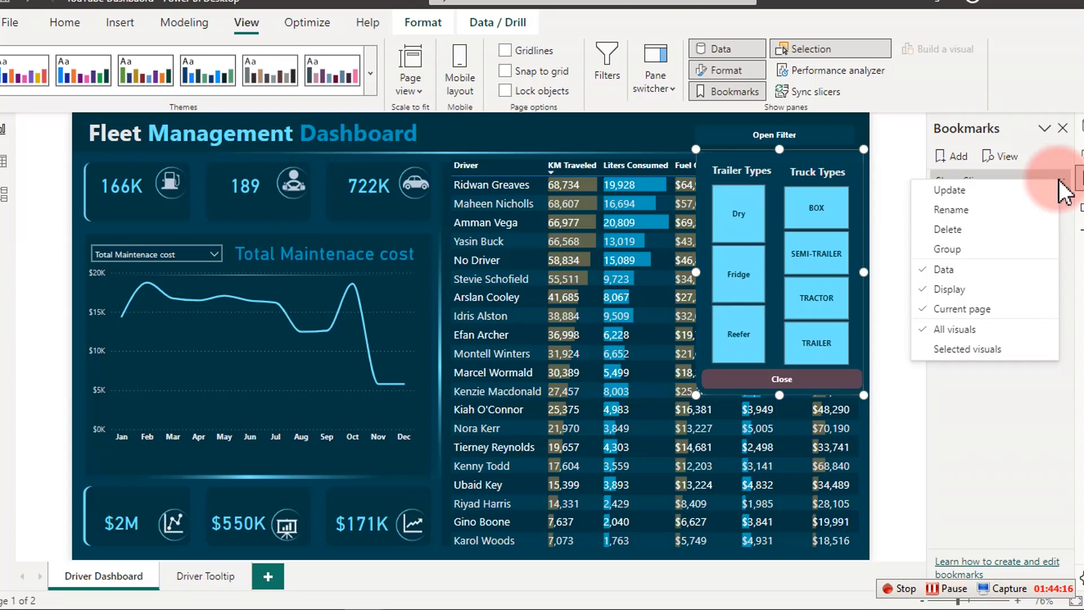
click(938, 270)
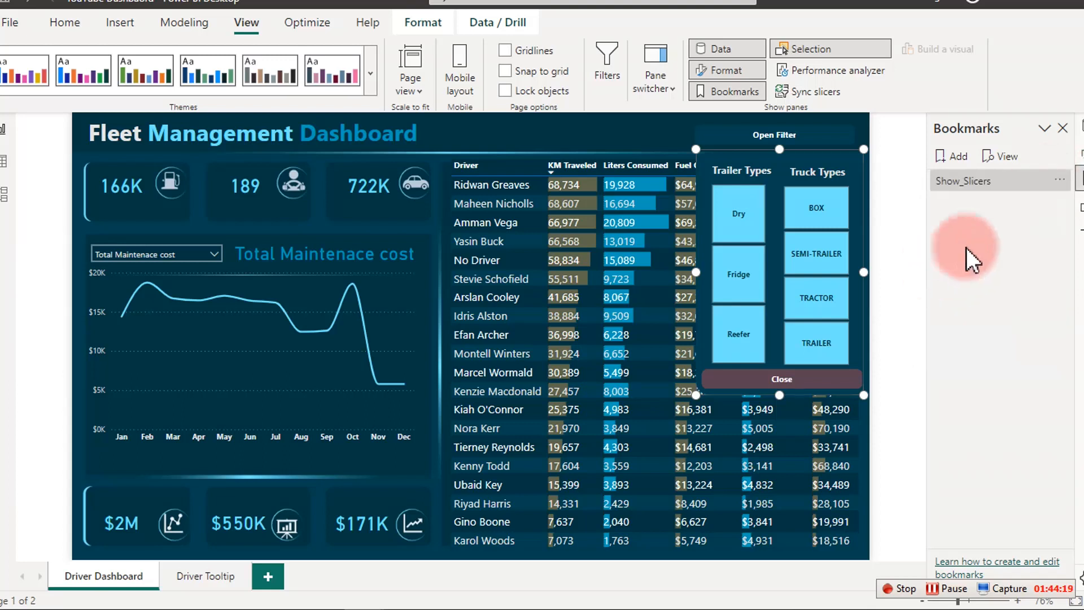
click(1060, 180)
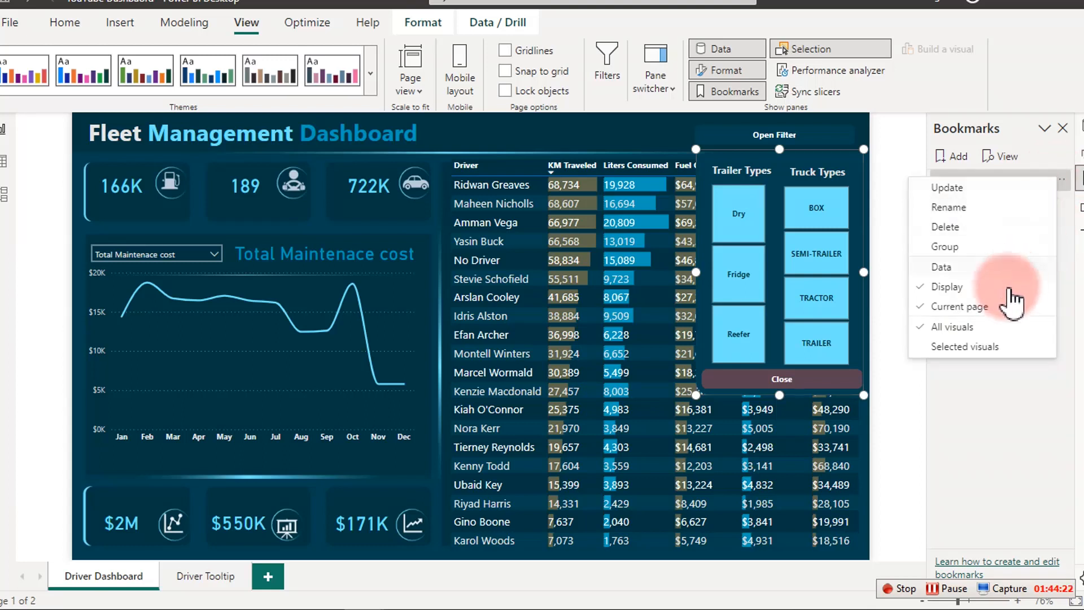
click(965, 306)
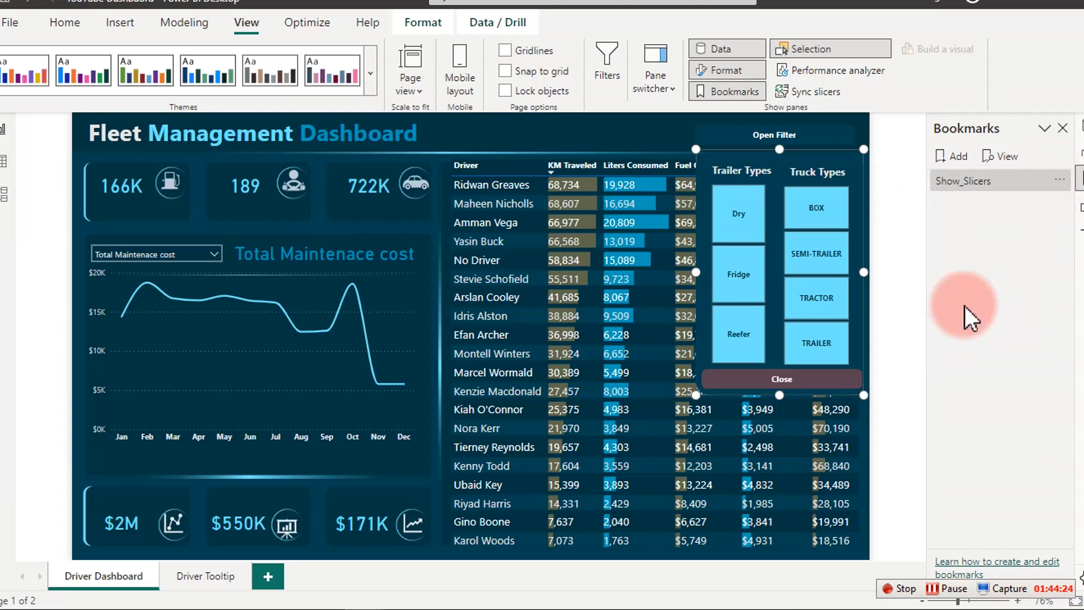
click(1062, 179)
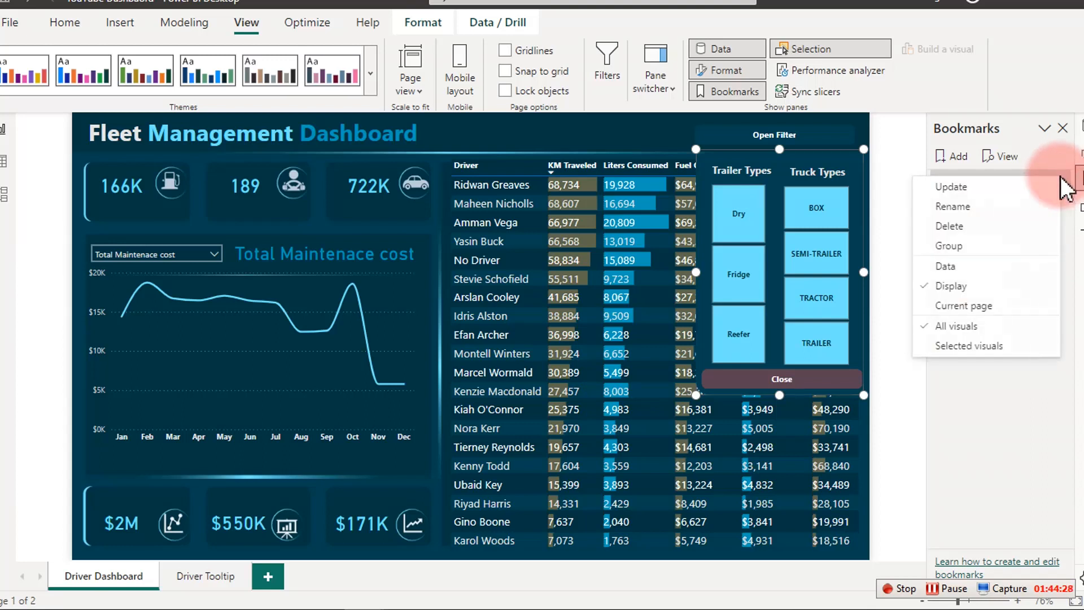
click(968, 342)
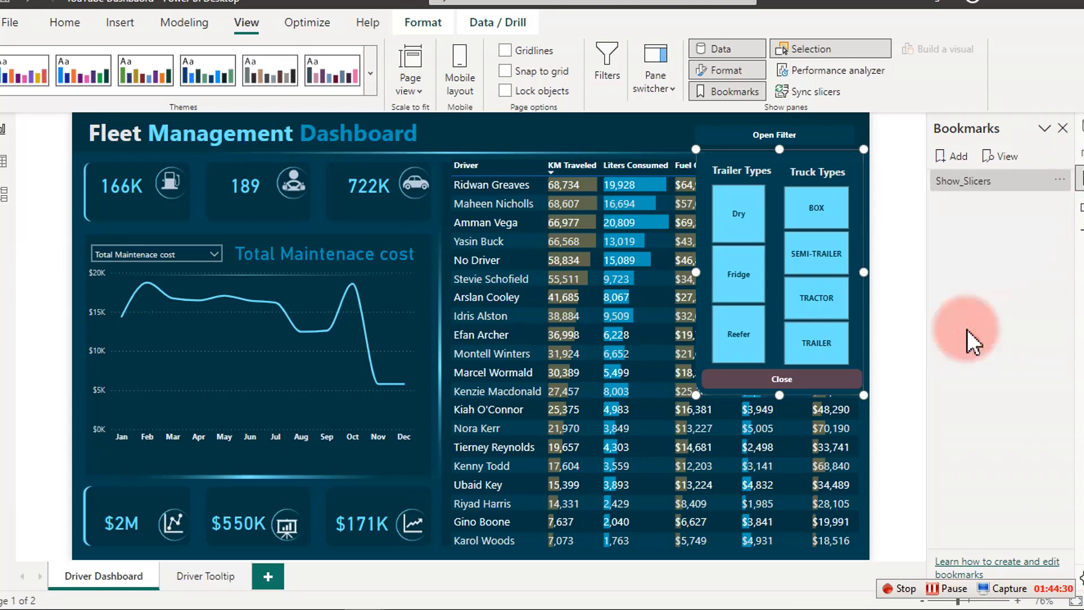
click(1060, 180)
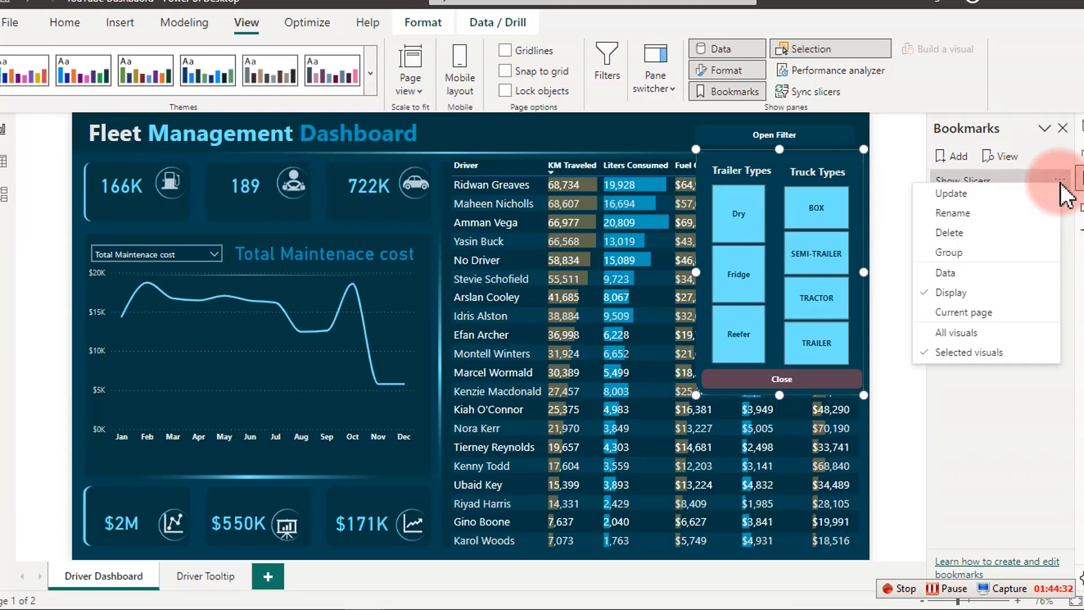
Update the Show_Slicers bookmark, and hide the Slicers group in the layer order, keeping the group selected.
click(964, 195)
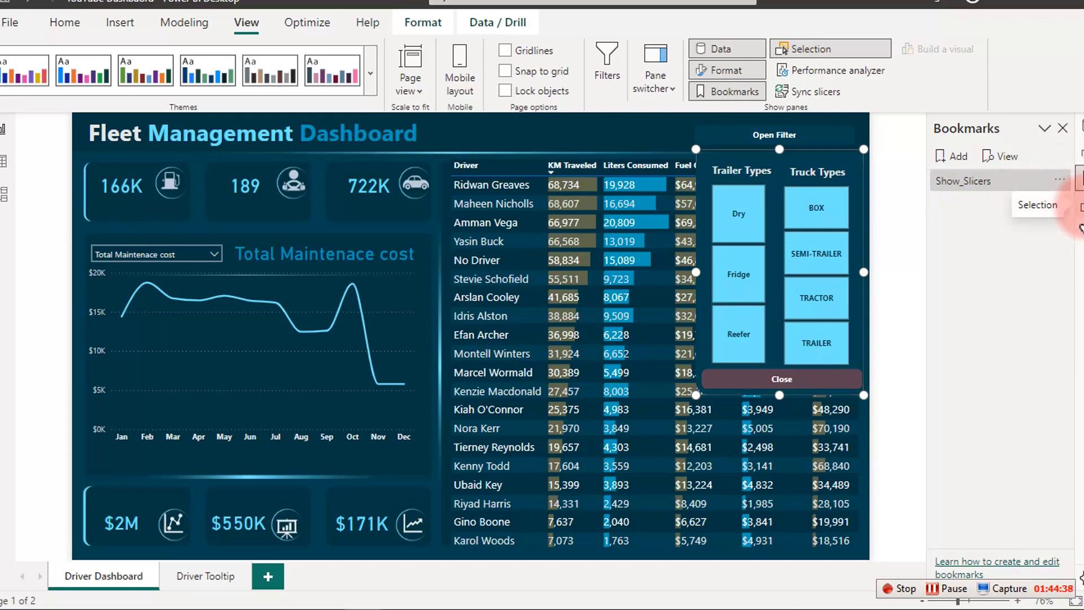
click(1080, 207)
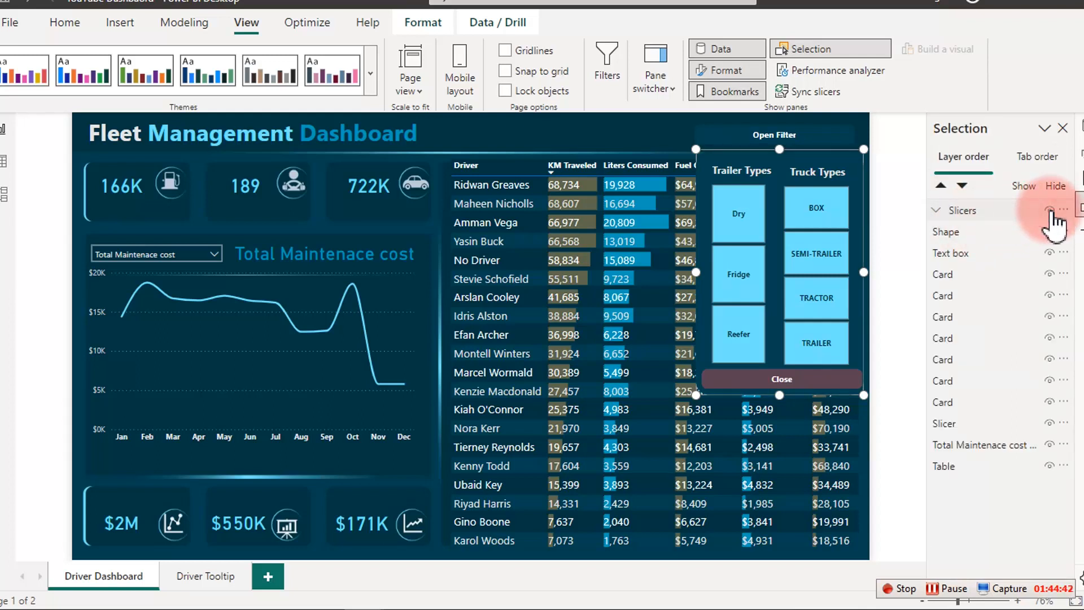
click(1048, 209)
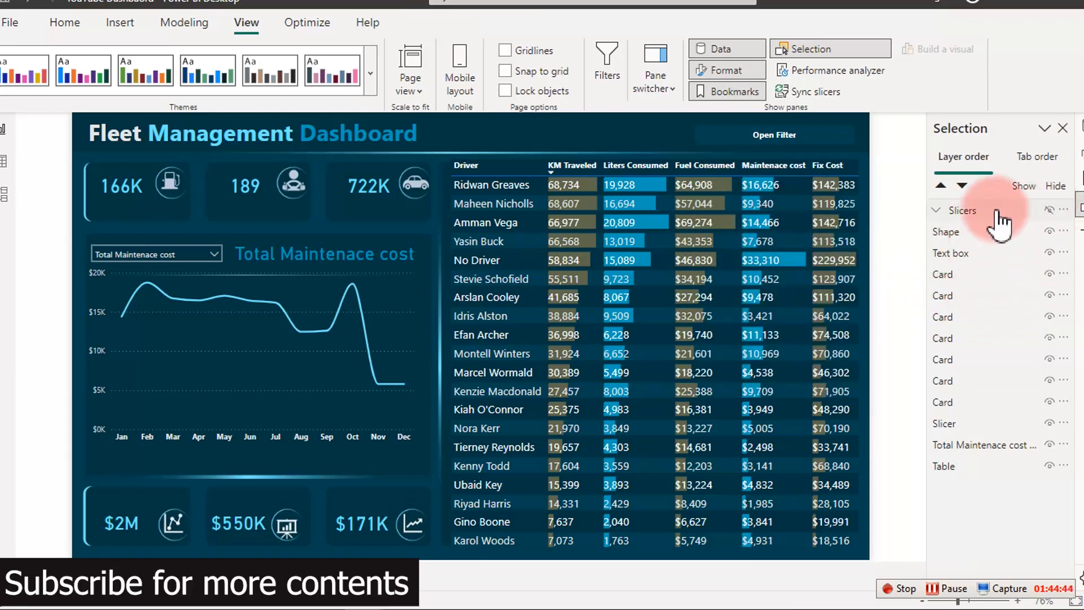
click(1061, 220)
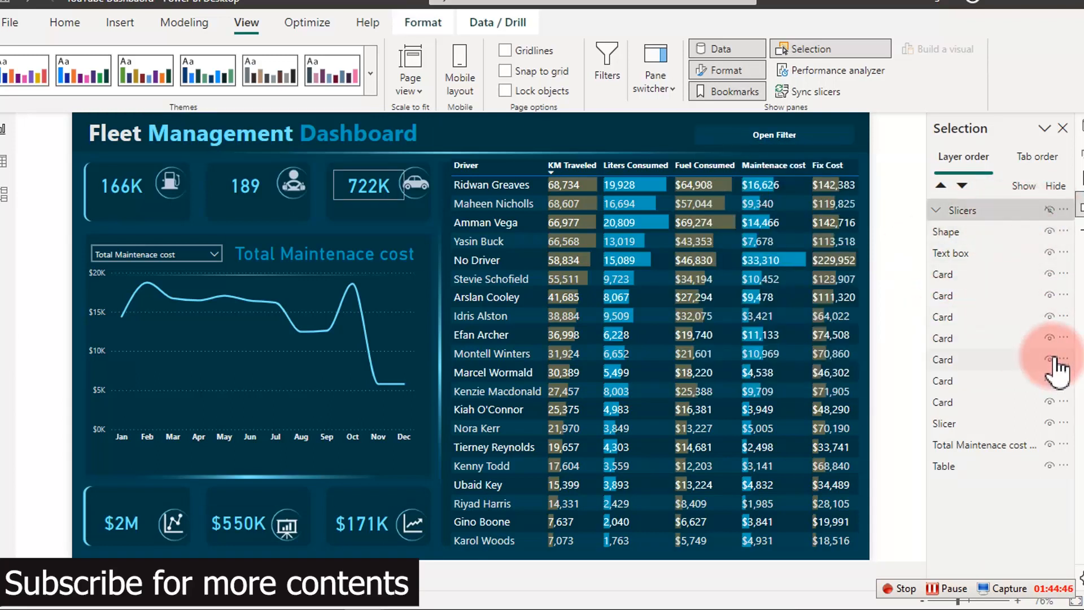
Add a bookmark of the page with the Slicers group hidden and name it "Hide_Slicers".
click(1078, 187)
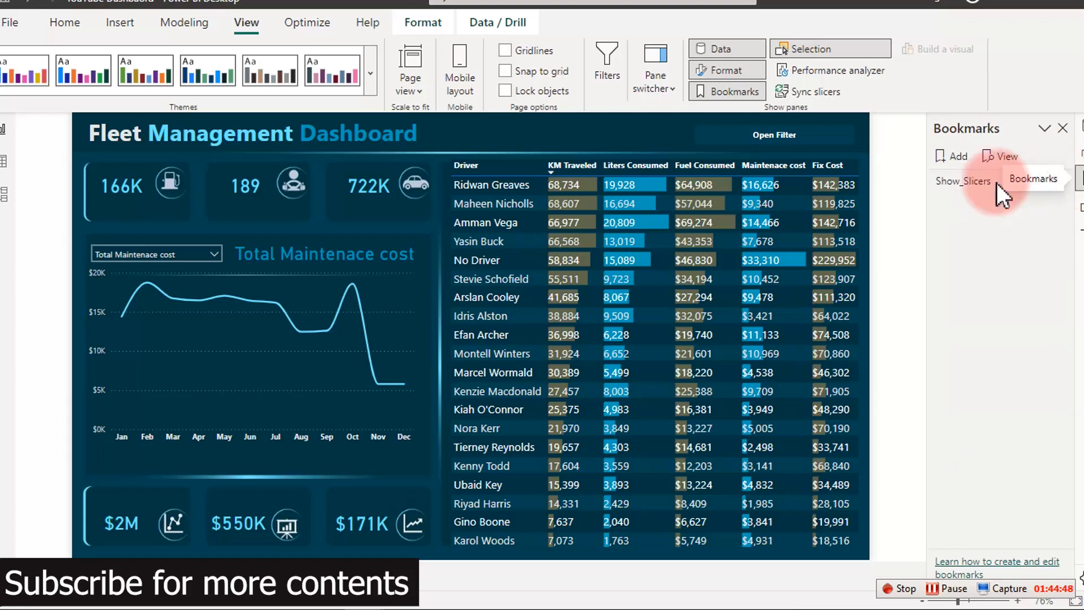
click(957, 160)
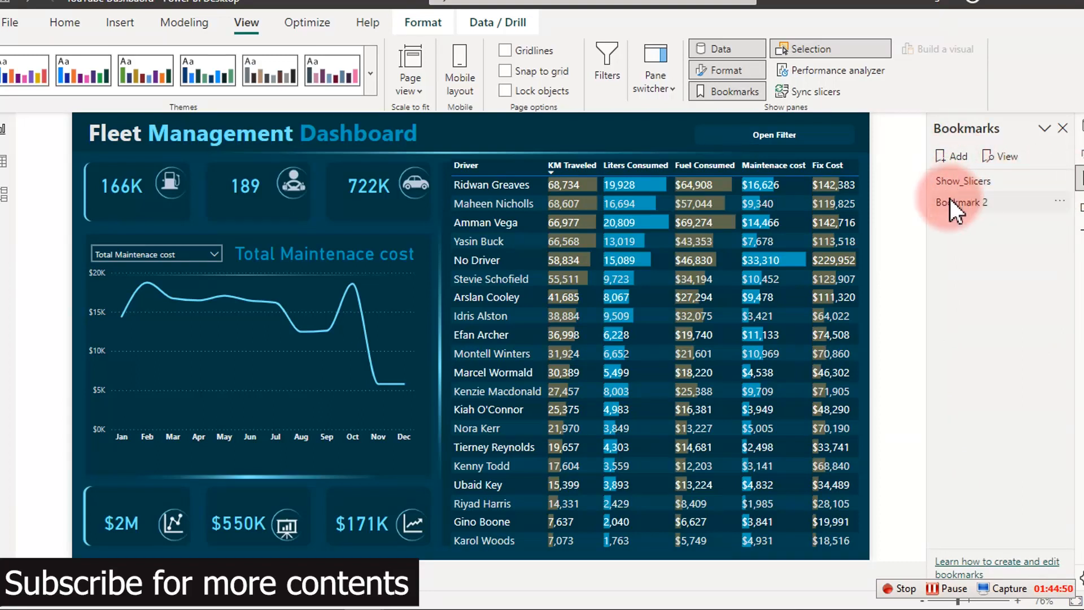
double_click(948, 207)
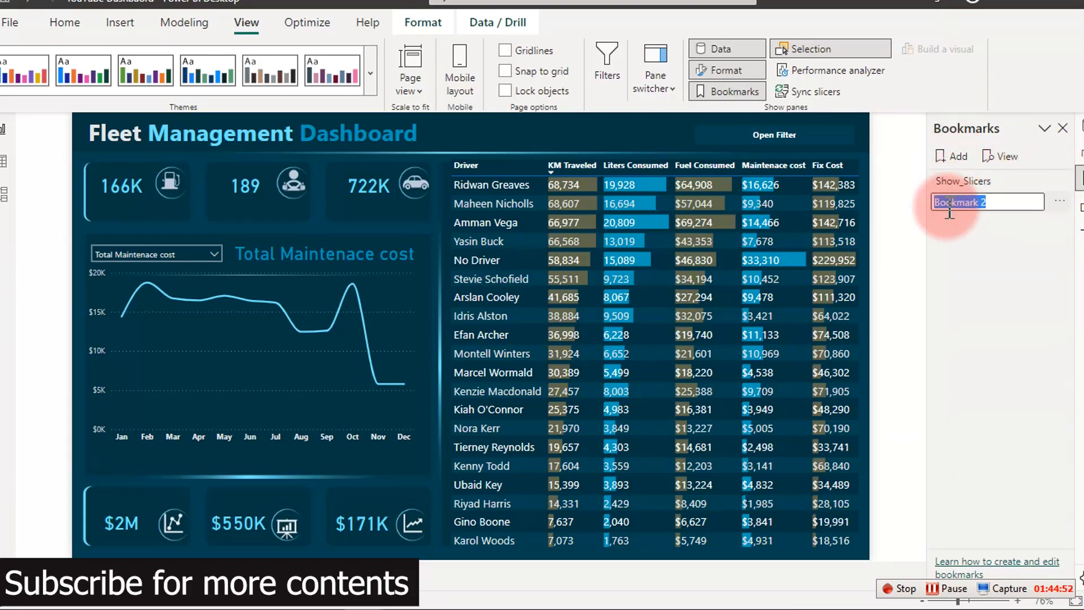
text(Hide_Slicers)
key(Return)
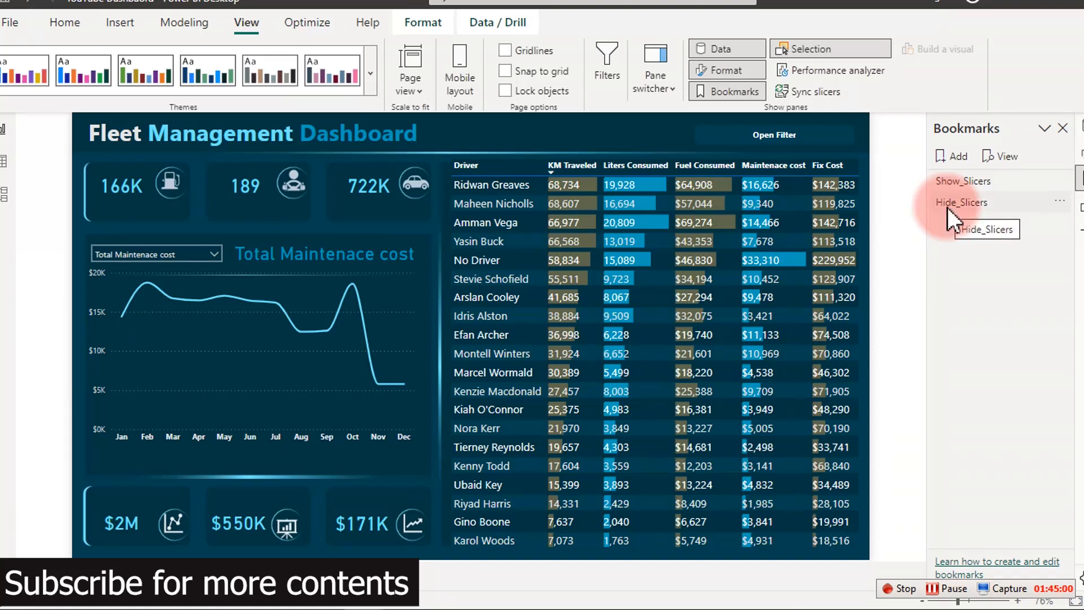
Turn off Data and Current page for the Hide_Slicers bookmark, restrict it to Selected visuals, and update it.
click(1056, 203)
click(946, 289)
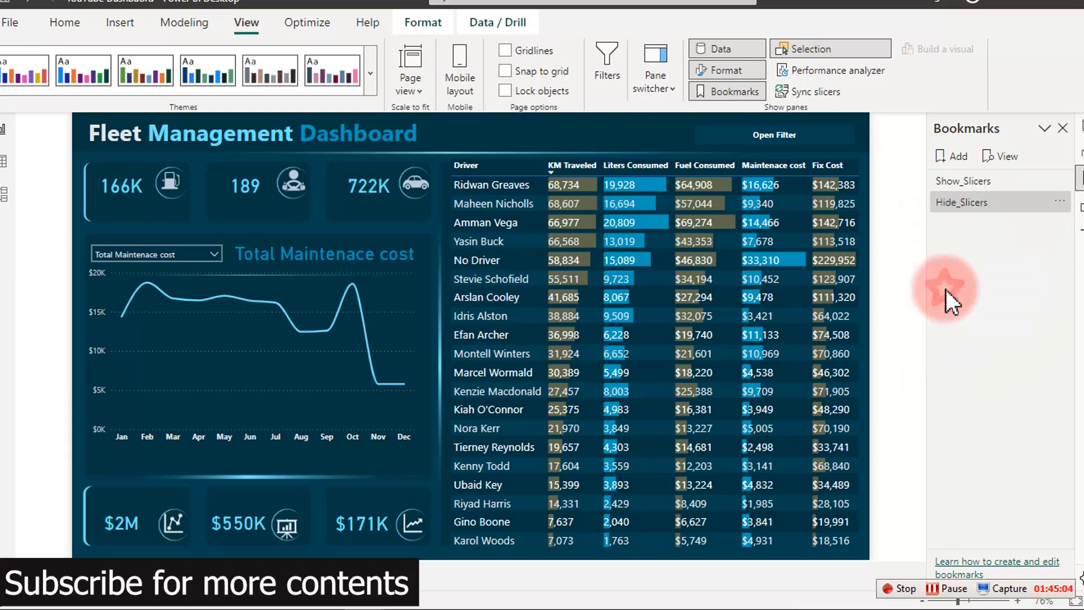
click(1060, 202)
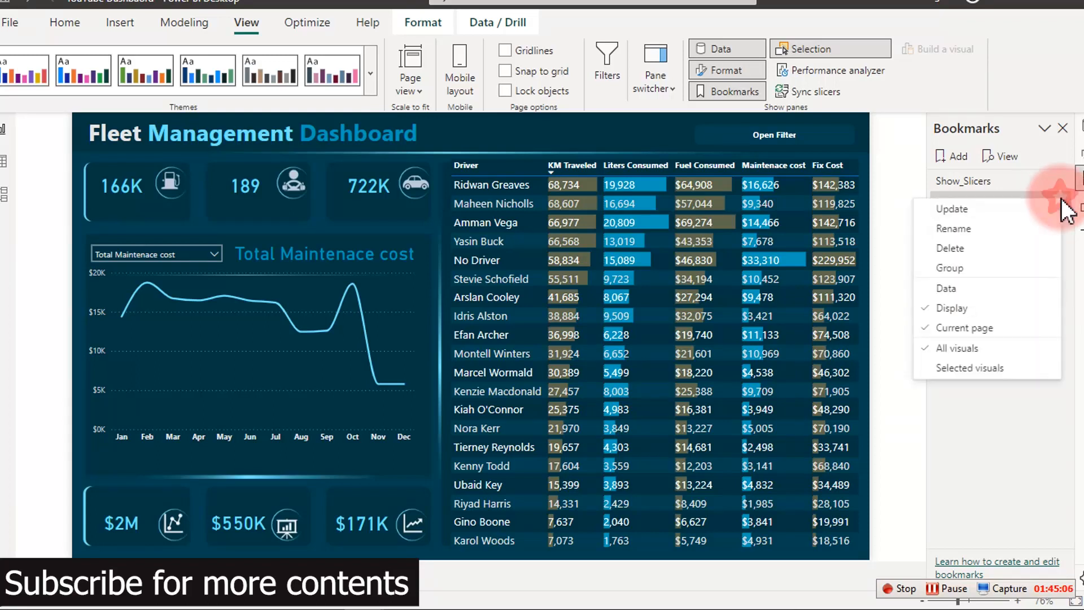
click(996, 330)
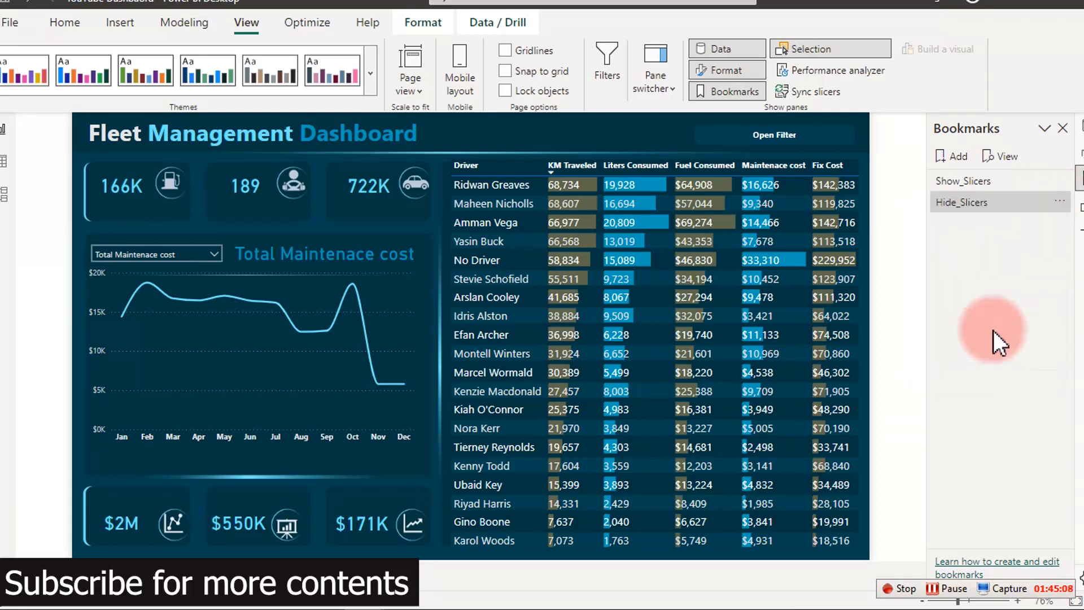
click(1060, 201)
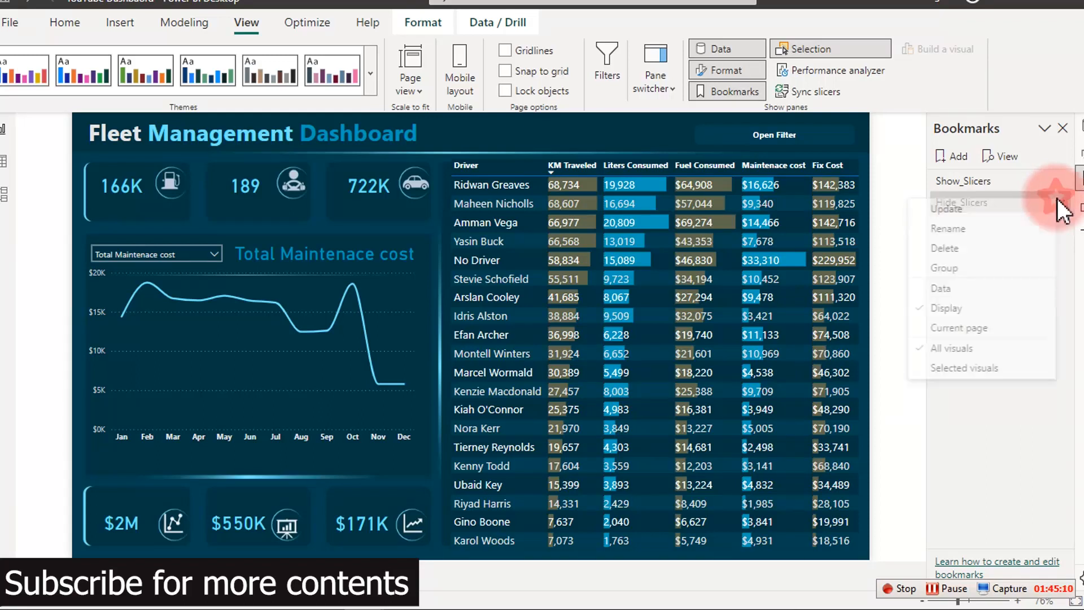
click(942, 347)
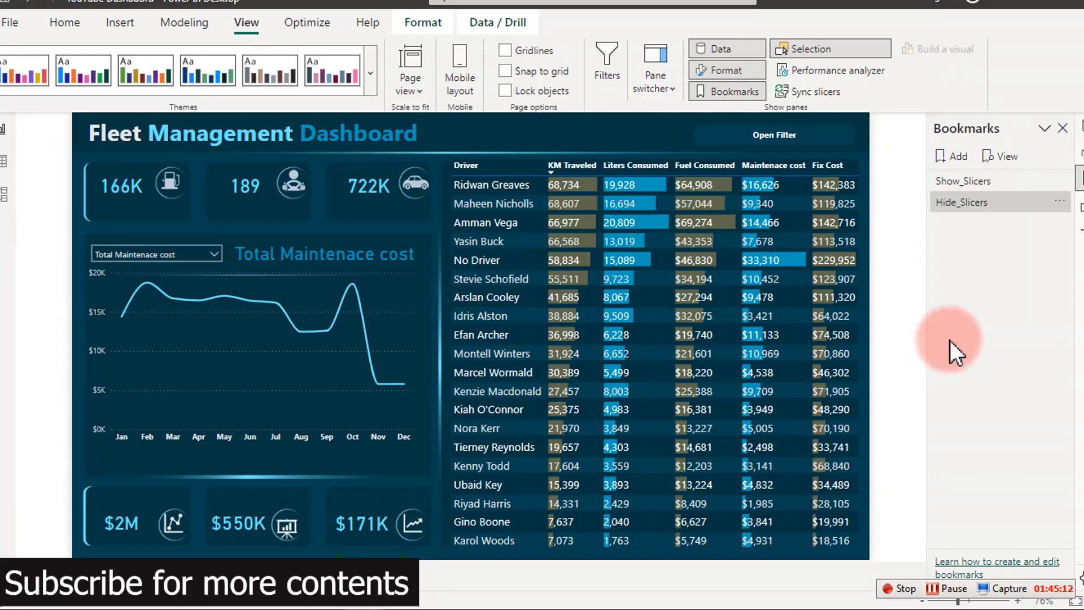
click(1061, 202)
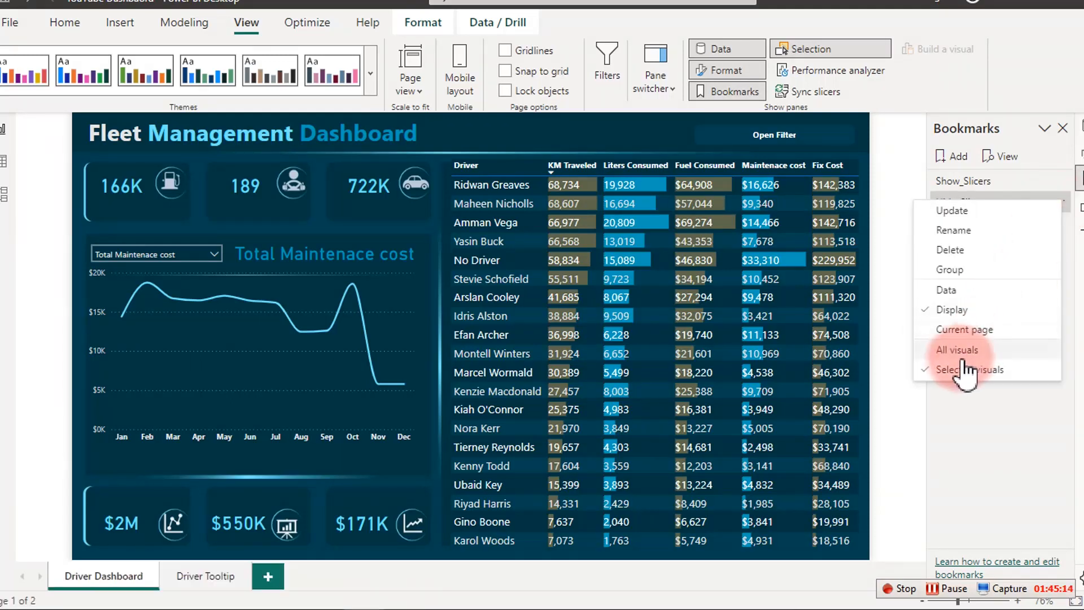
click(949, 214)
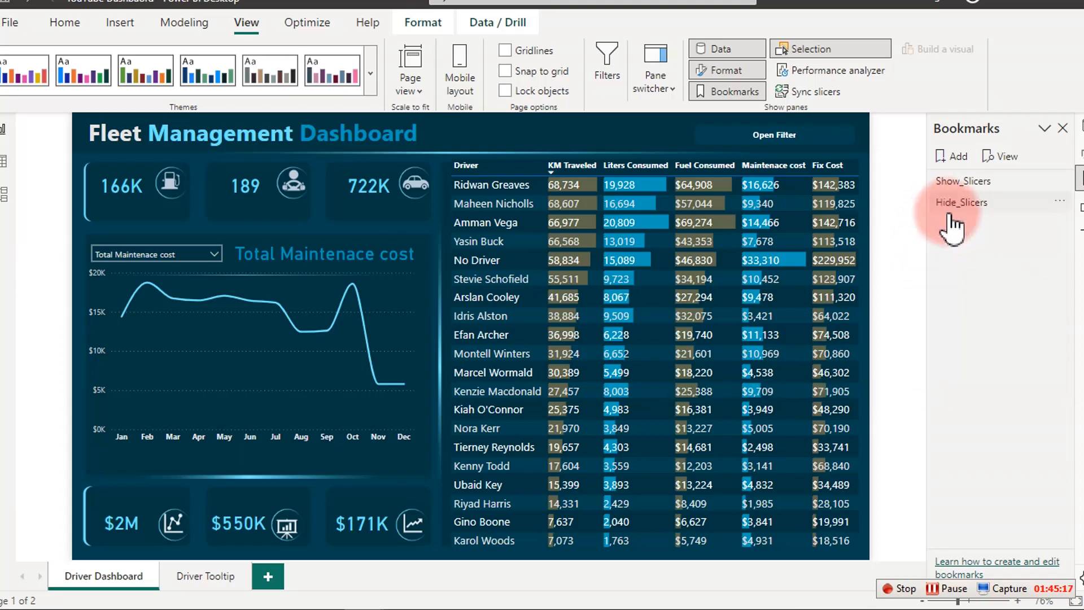
Test the filter panel toggling by applying the Show_Slicers and Hide_Slicers bookmarks in turn.
click(981, 181)
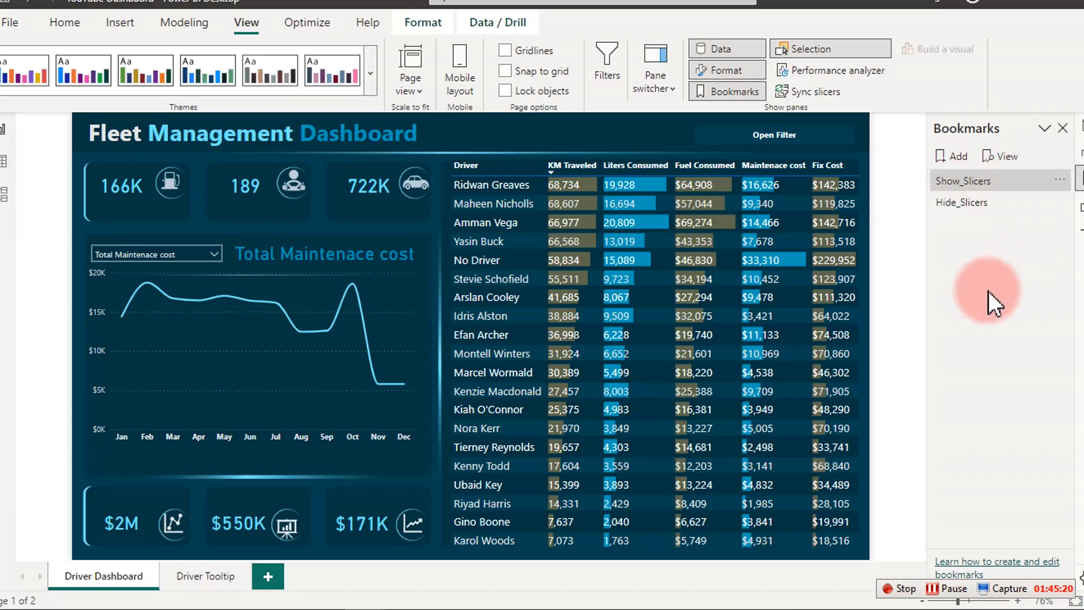
click(974, 205)
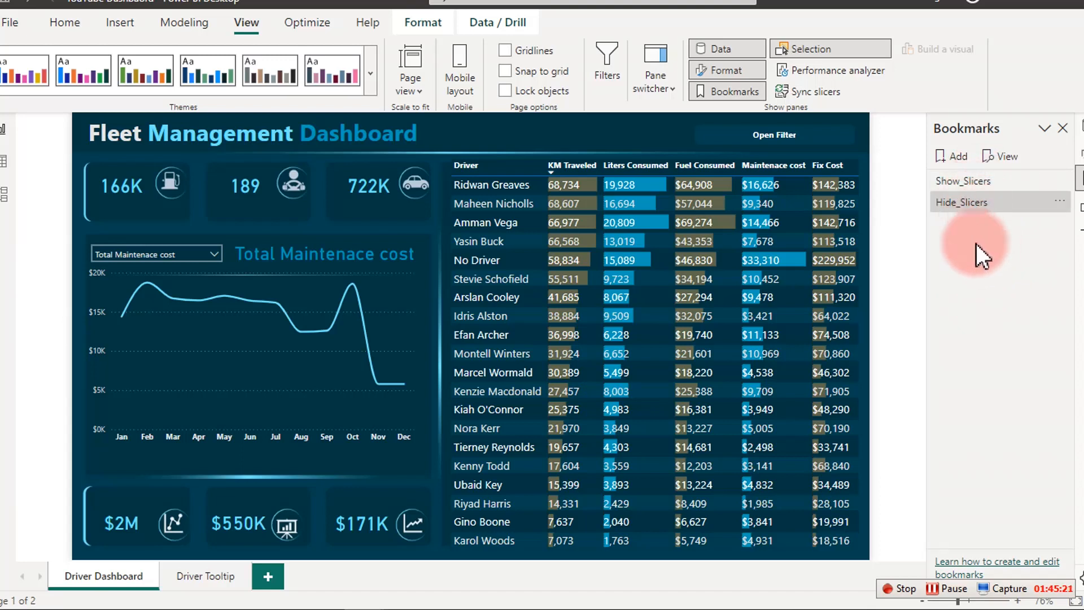
click(975, 181)
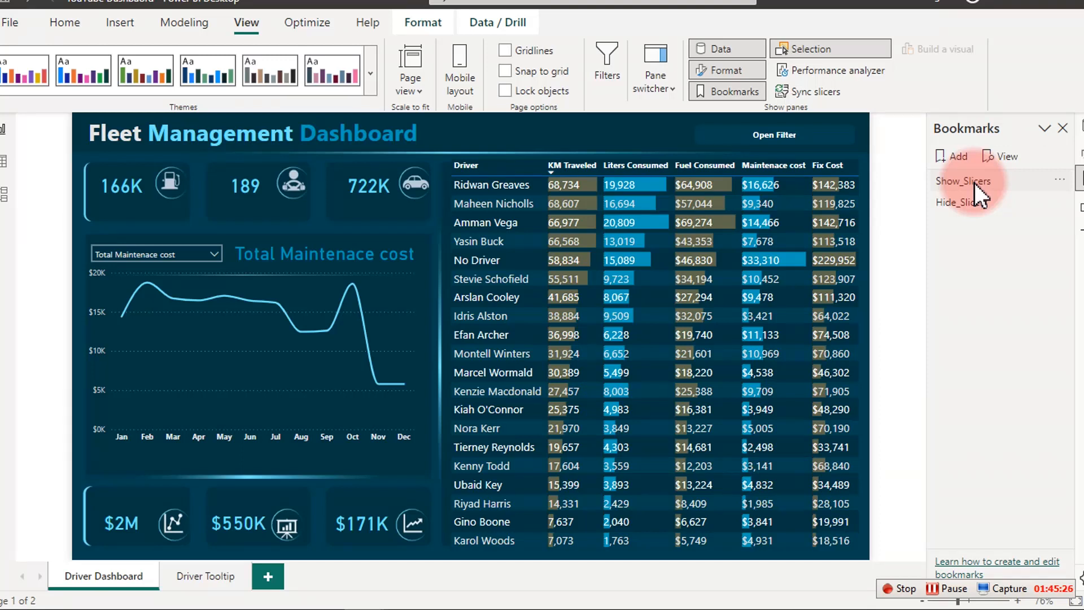
Delete both the Show_Slicers and Hide_Slicers bookmarks.
right_click(975, 183)
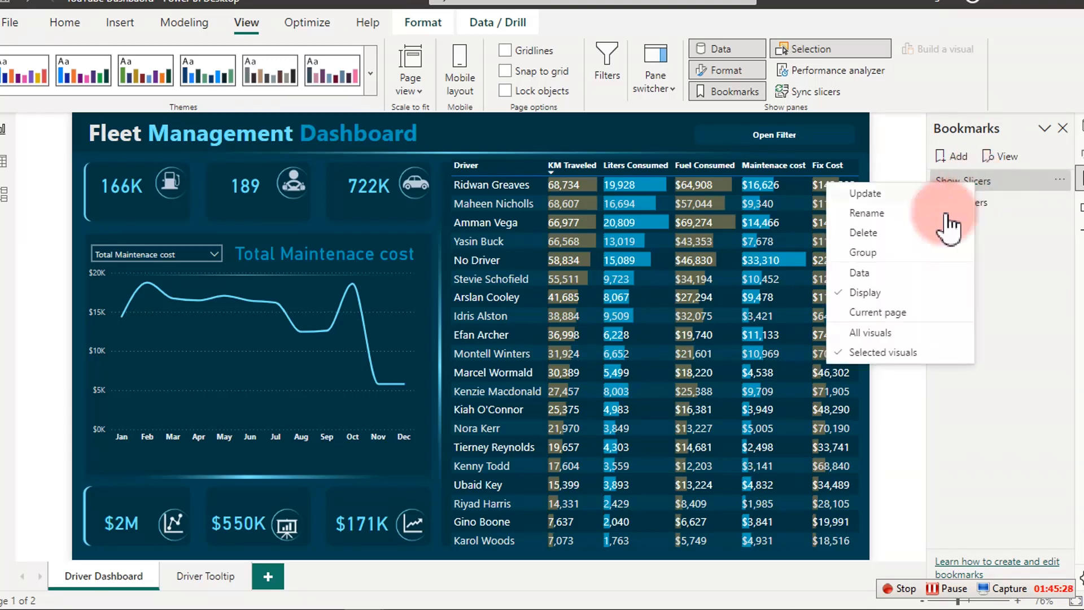
click(869, 234)
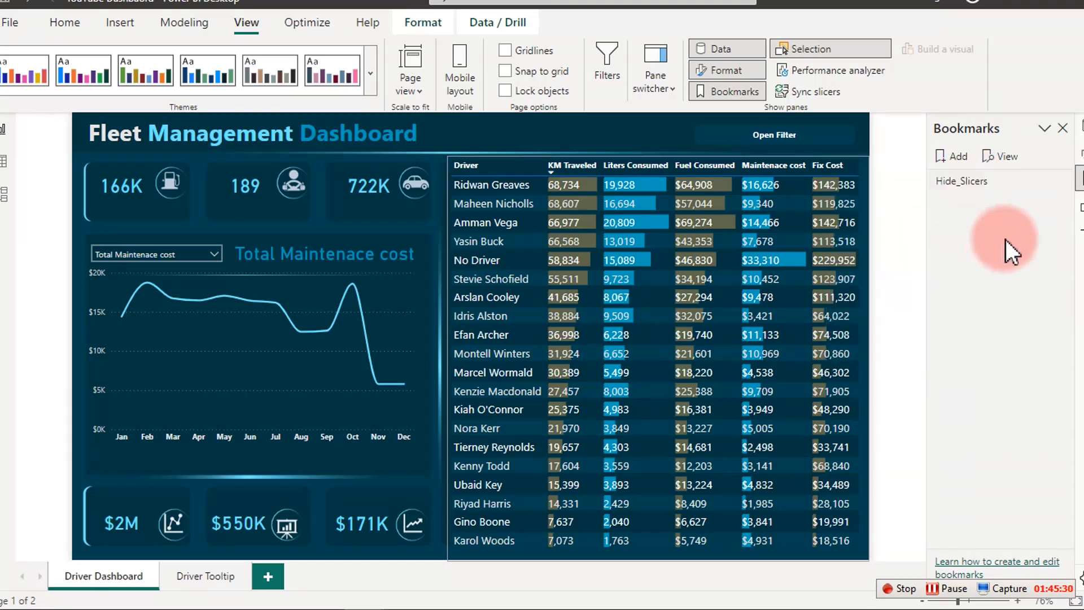
click(983, 182)
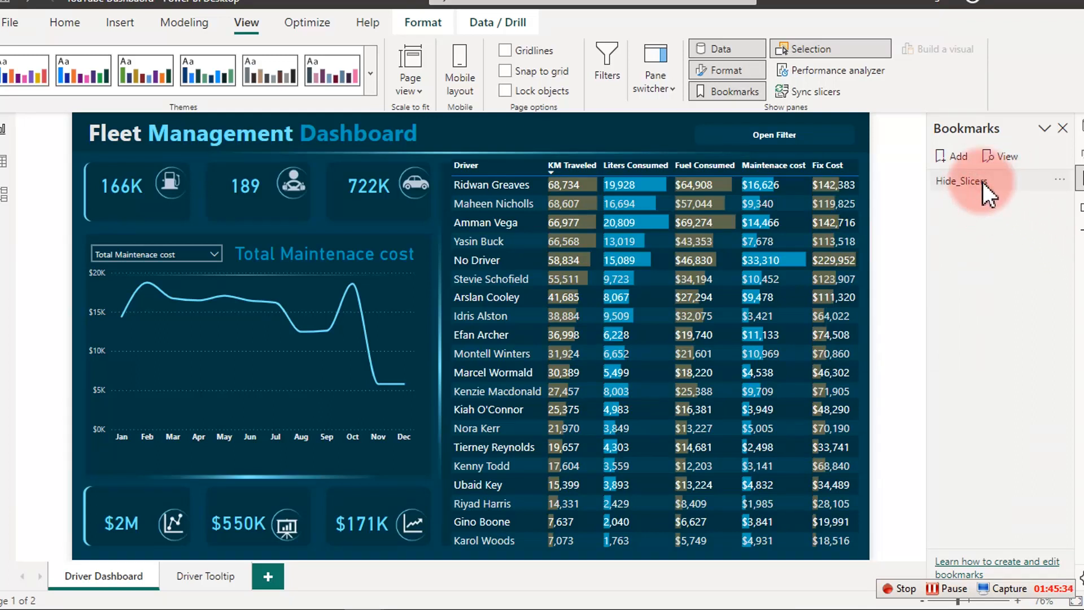
right_click(983, 182)
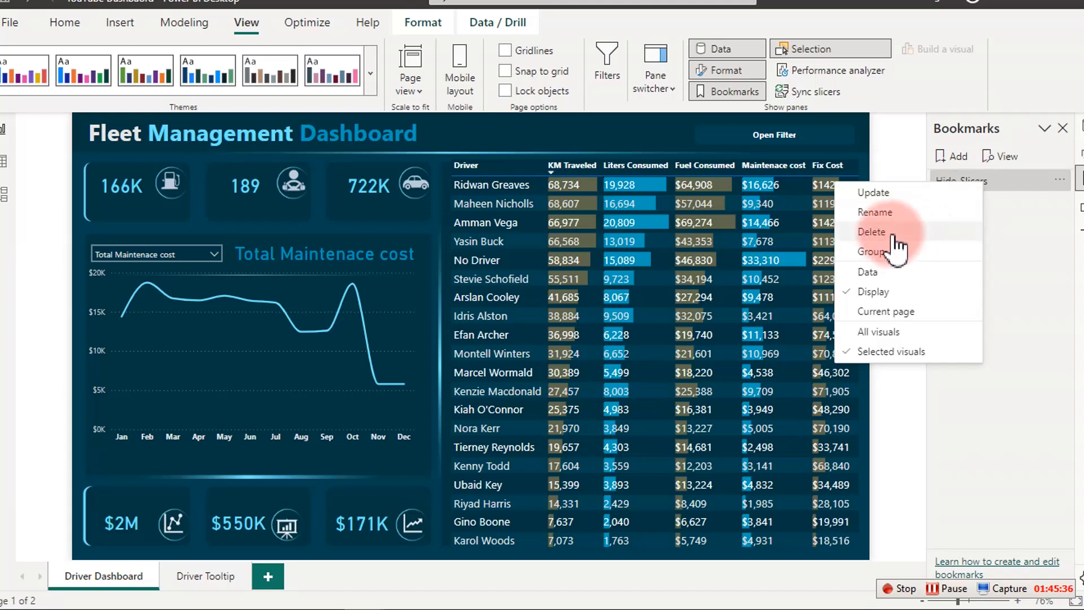
click(872, 232)
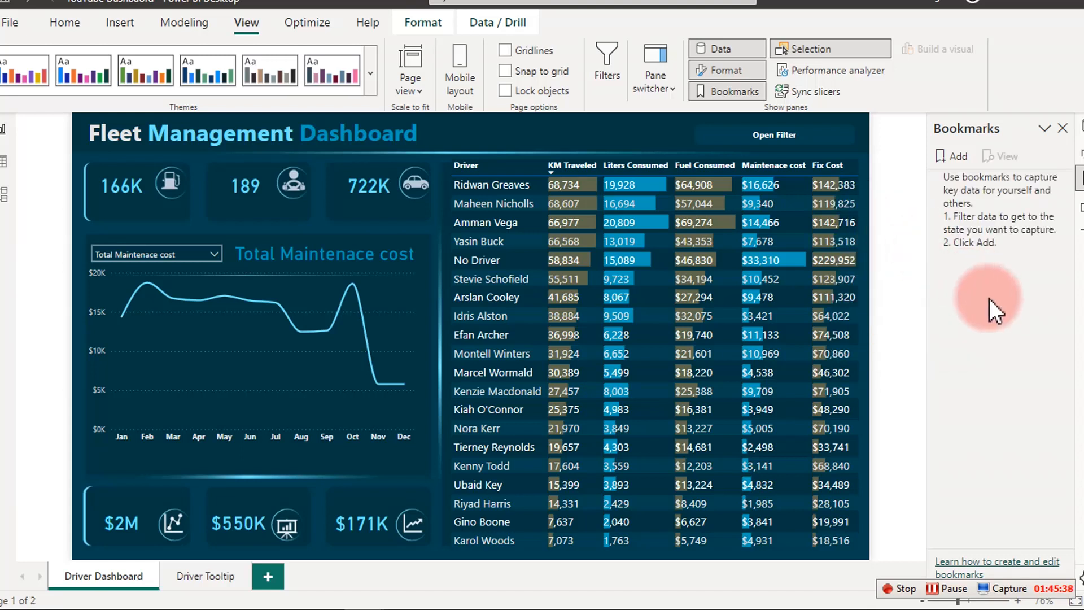
With the Slicers group visible again and selected, add a new bookmark named "Show_Slicers".
click(1080, 207)
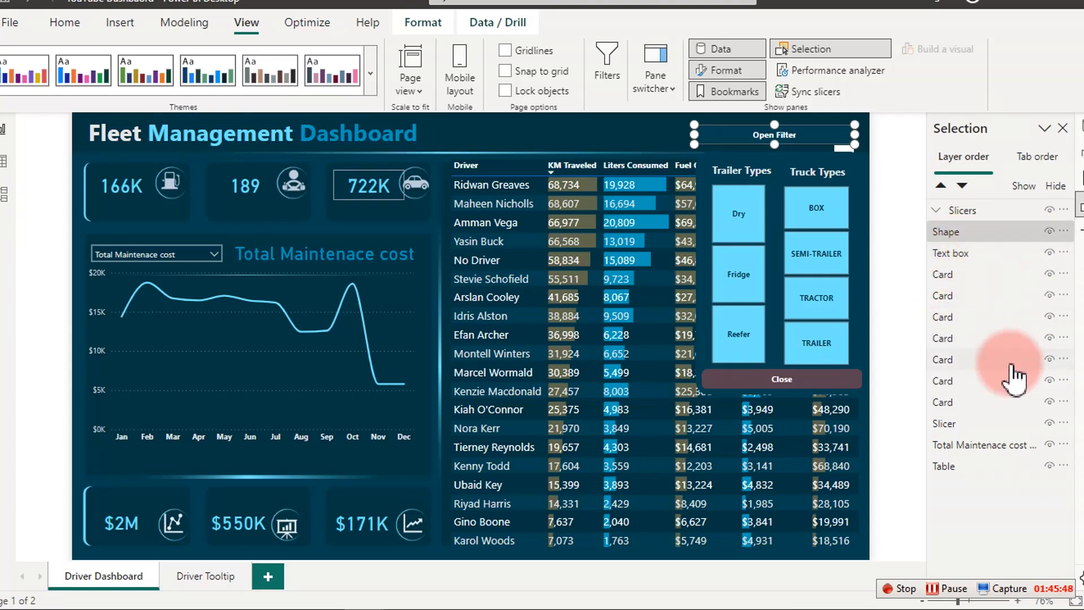
click(999, 211)
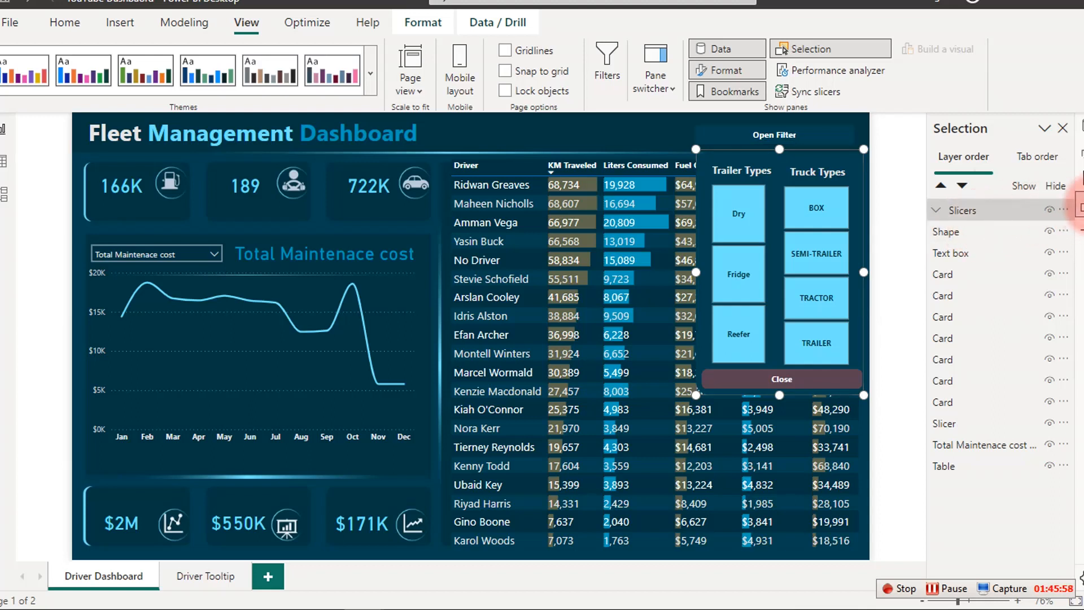
click(1081, 178)
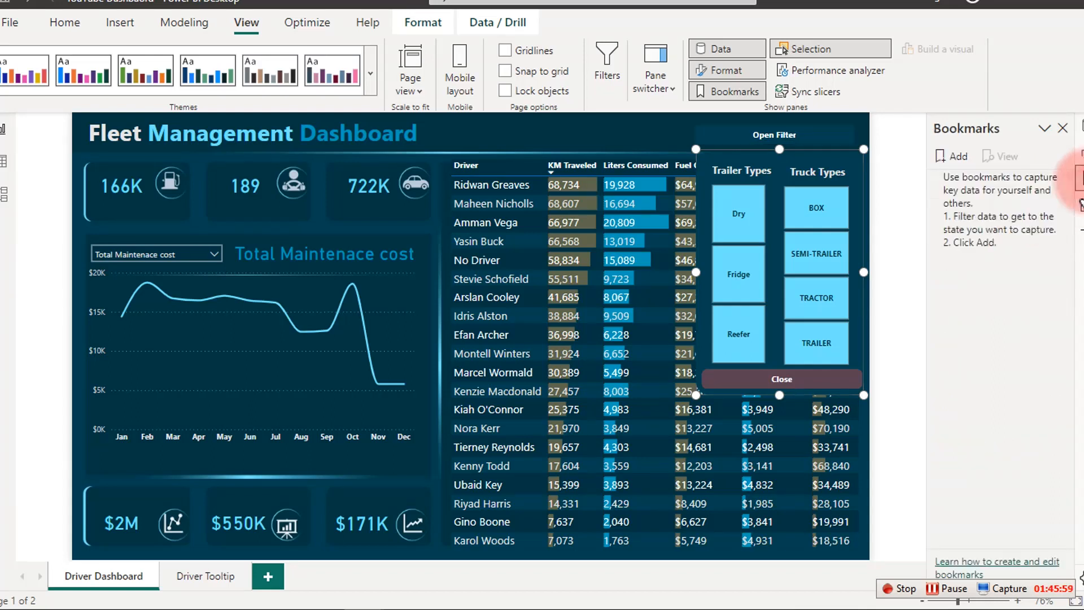
click(959, 156)
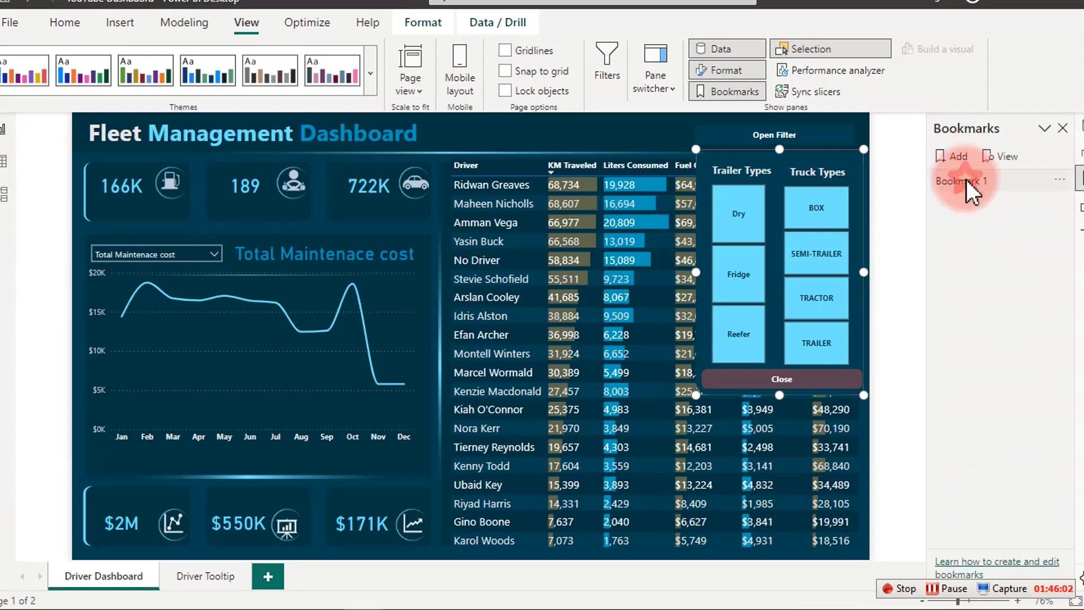
double_click(967, 180)
text(Show_Slicers)
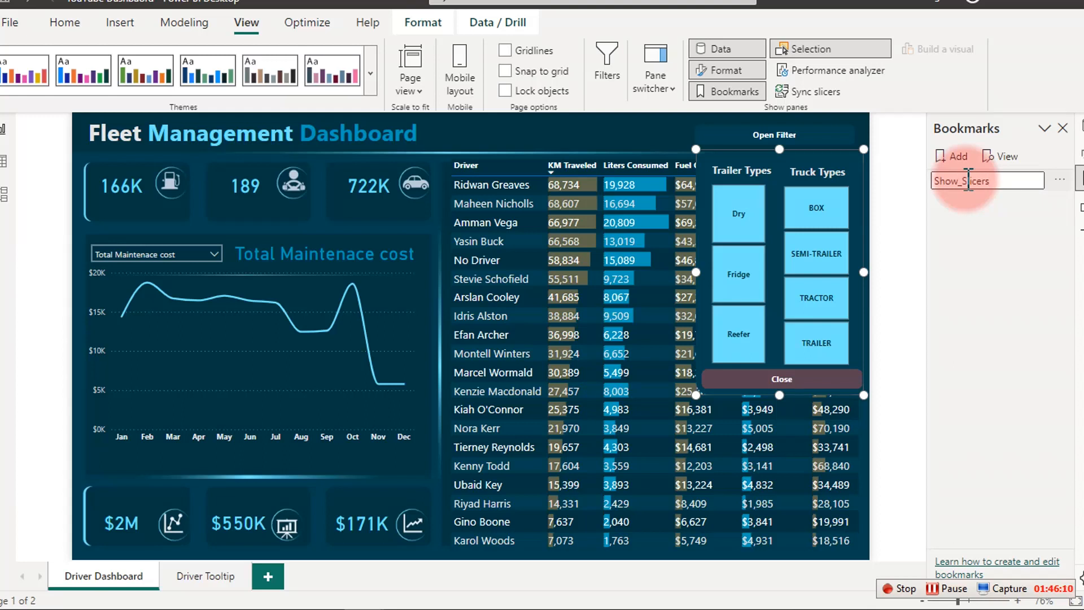
key(Return)
Turn off Data and Current page for the new Show_Slicers bookmark, restrict it to Selected visuals, and update it.
click(1060, 180)
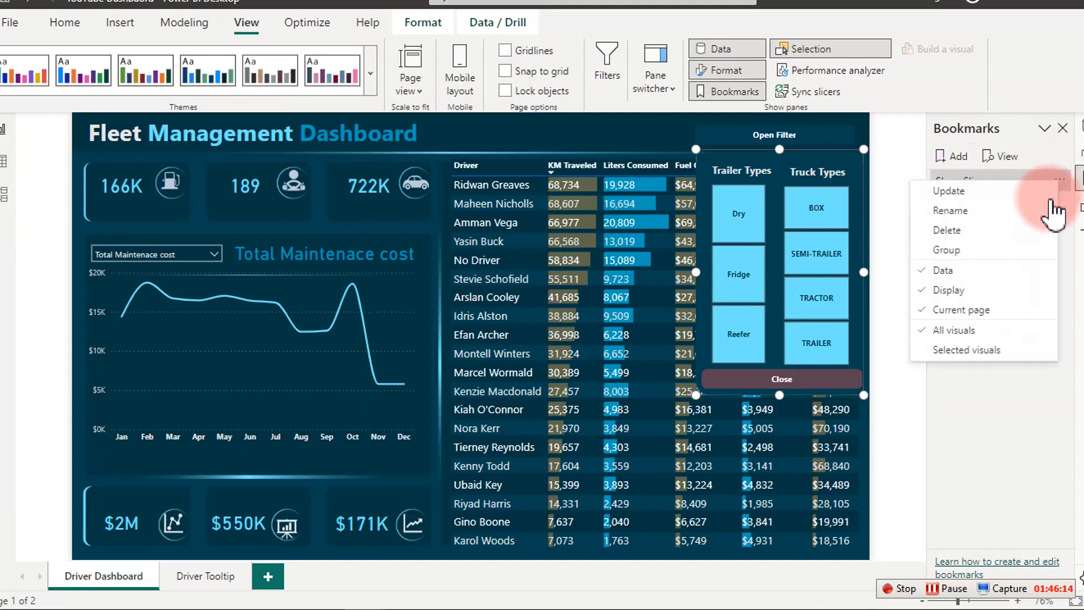
click(956, 271)
click(1064, 179)
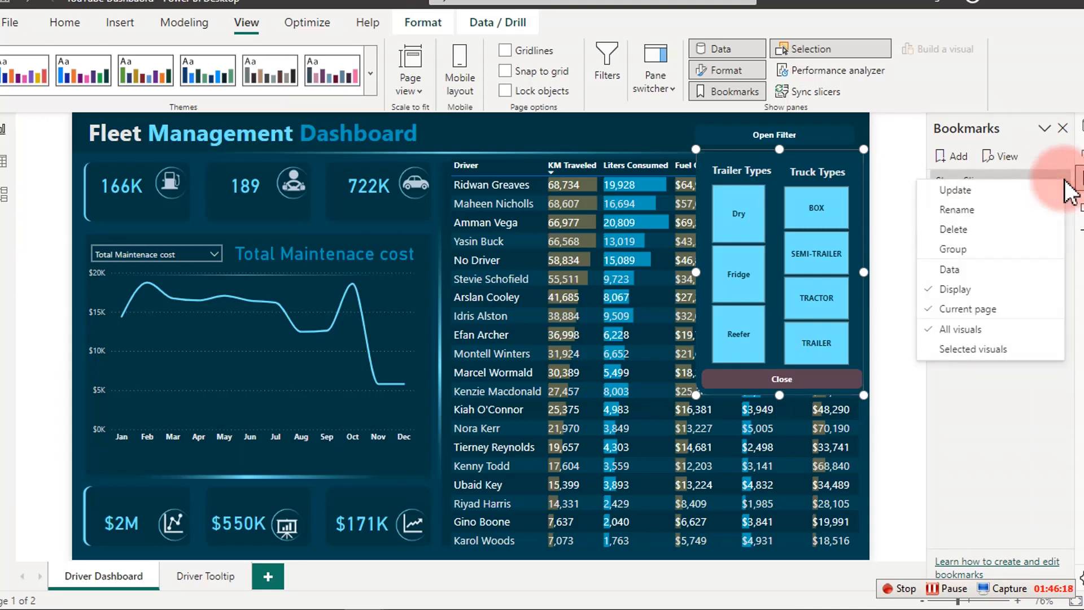
click(967, 309)
click(1060, 179)
click(960, 331)
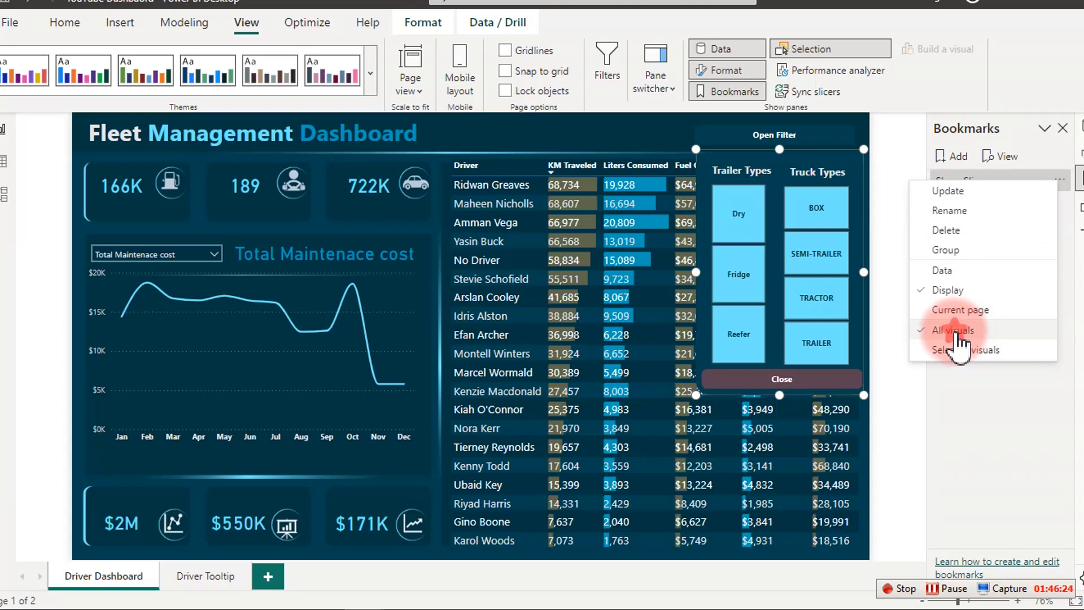
click(1060, 181)
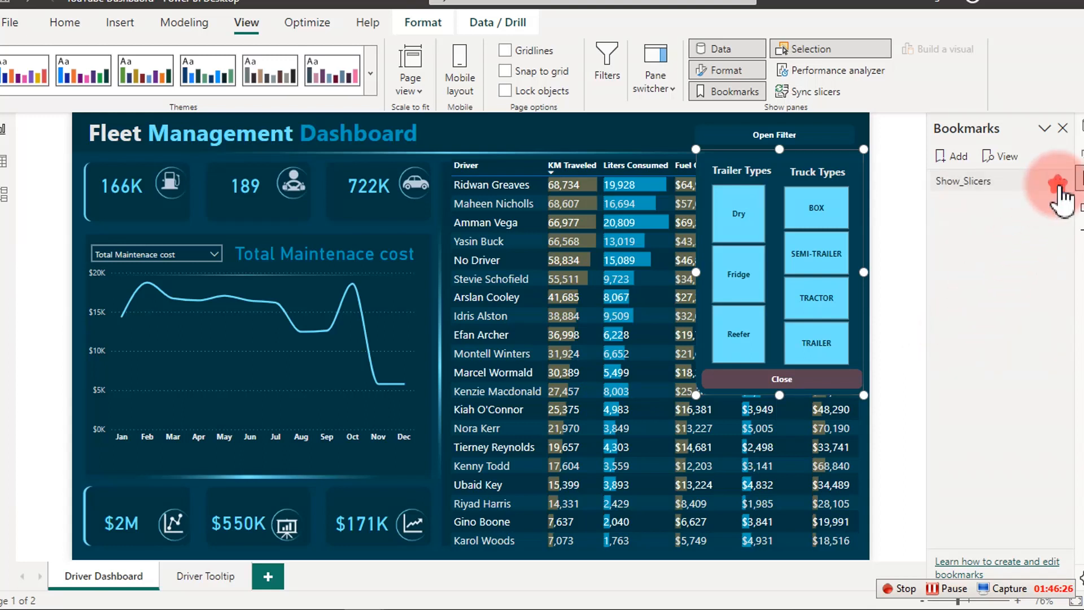
click(933, 300)
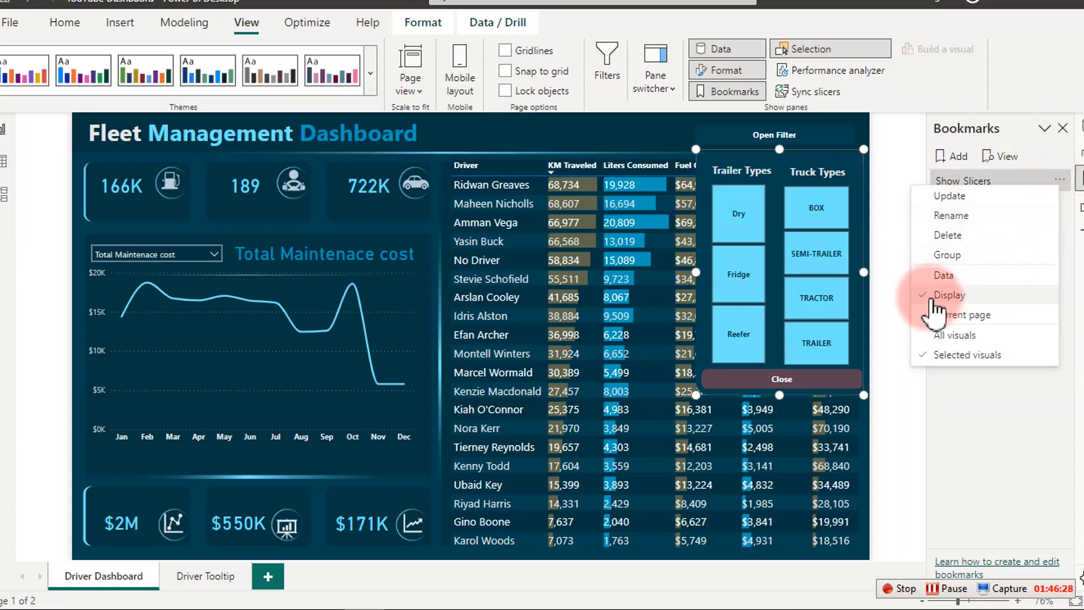
click(965, 309)
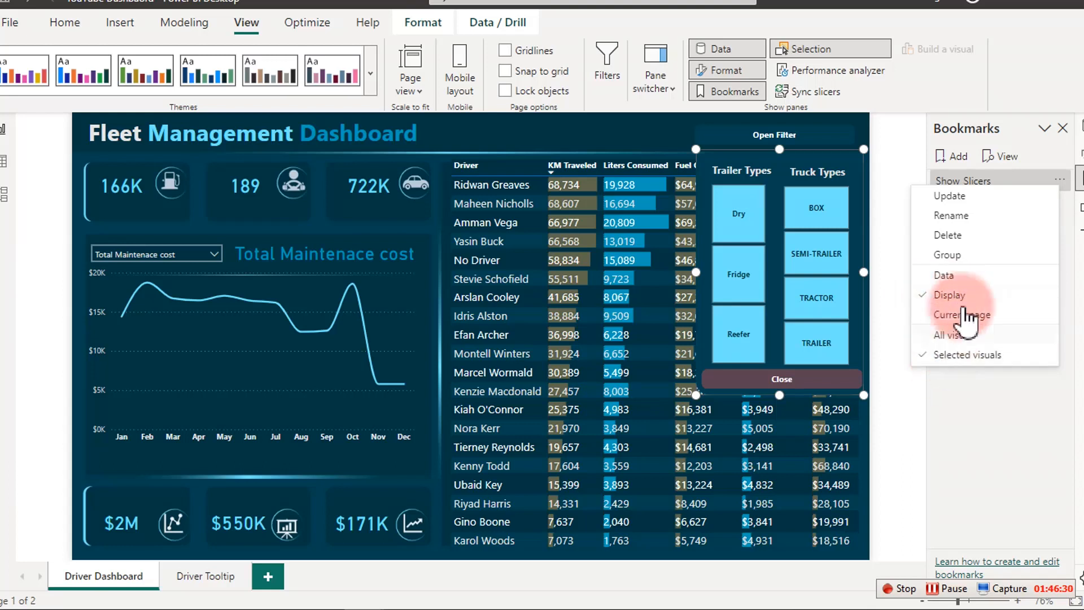
click(960, 198)
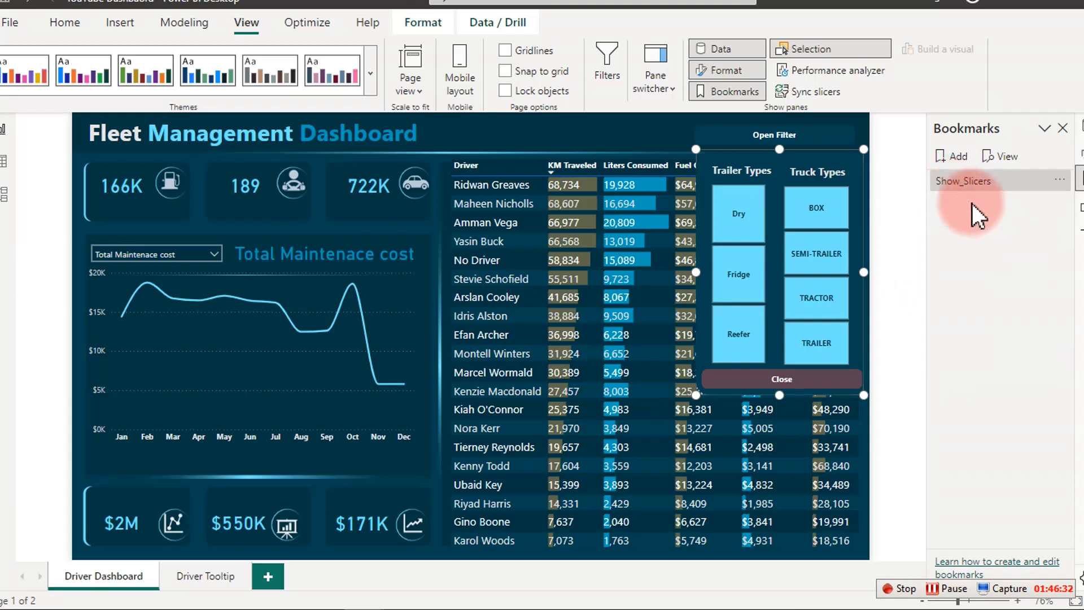
Hide the Slicers group and, with it selected, add a new bookmark named "Hide_Slicers".
click(1080, 207)
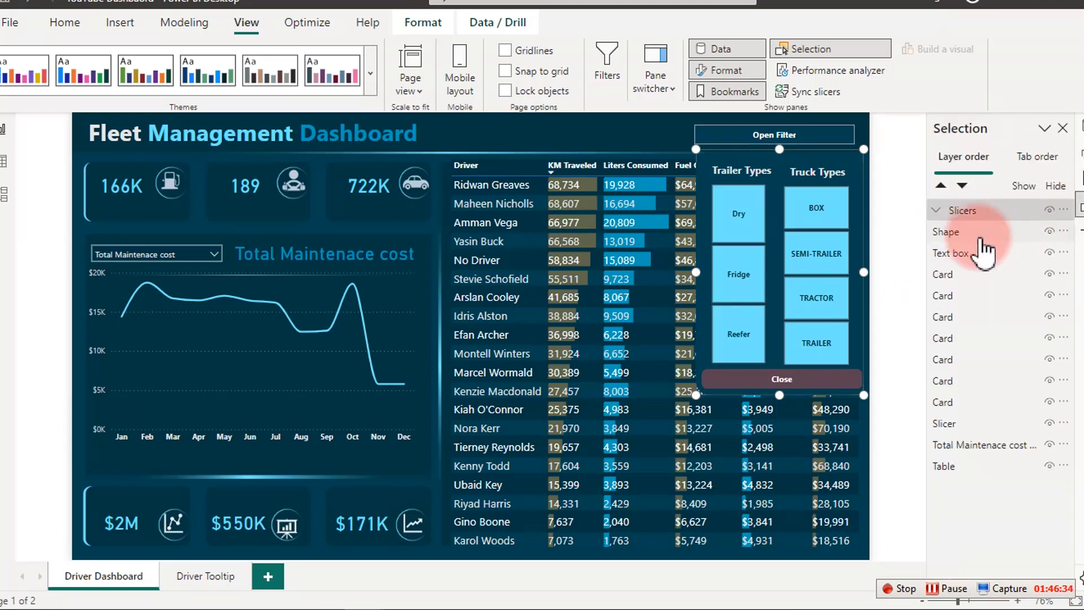
click(1050, 210)
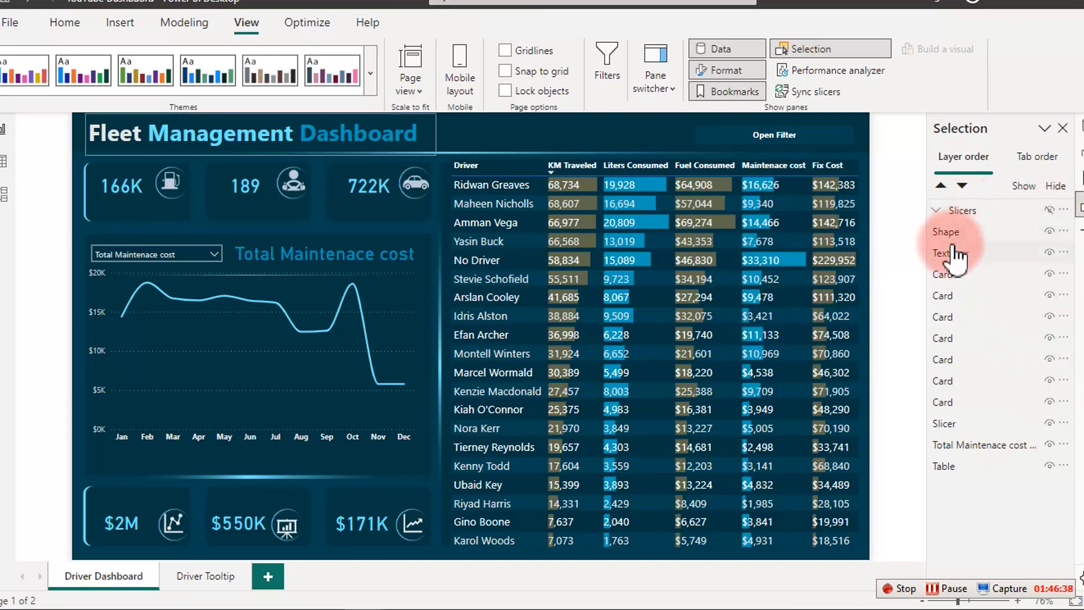
click(964, 212)
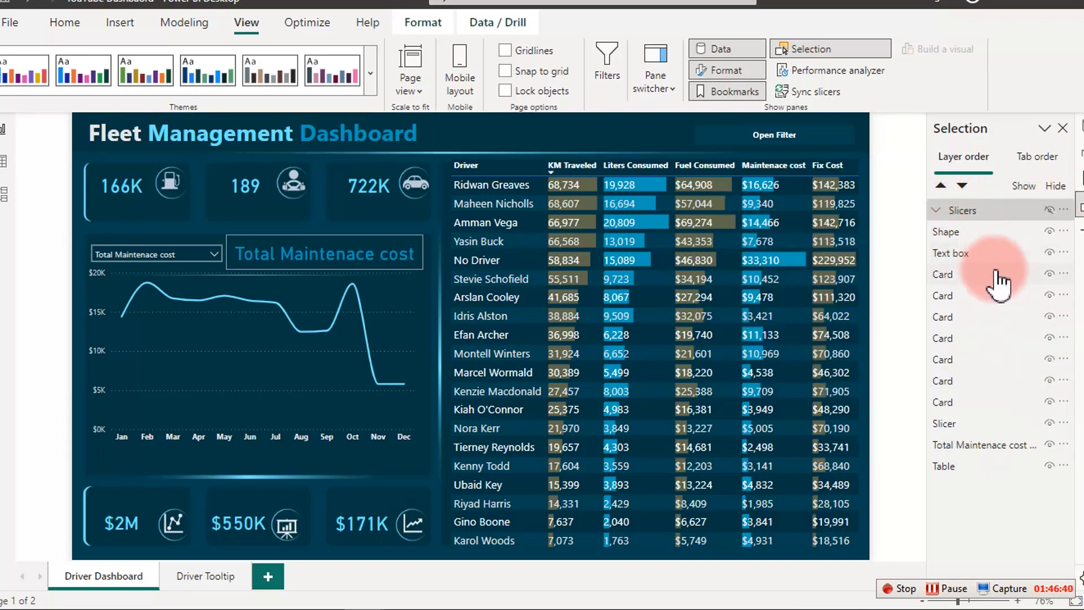
click(1079, 178)
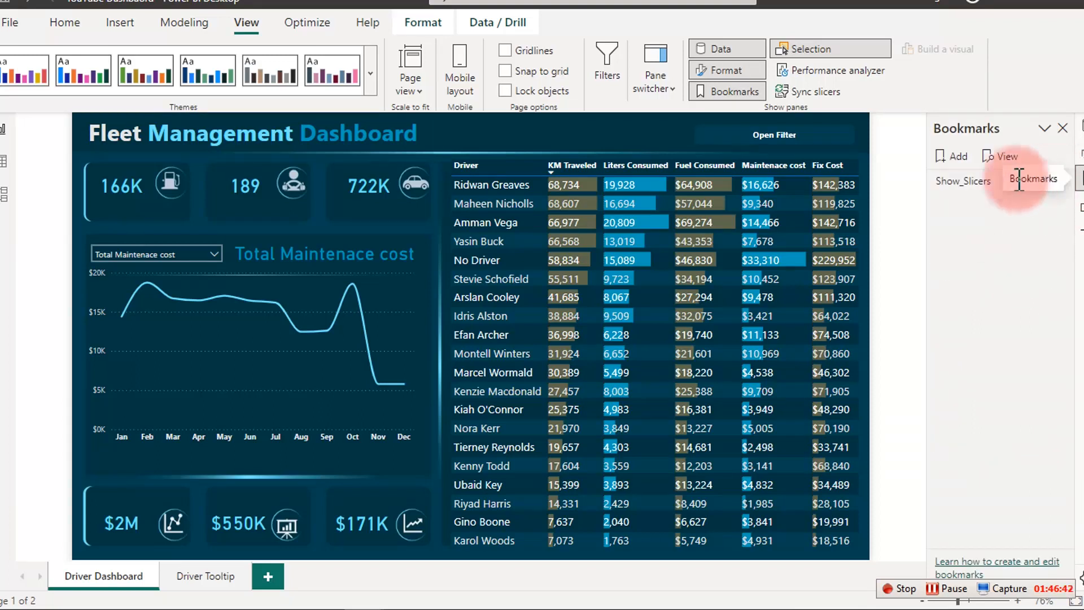
click(954, 161)
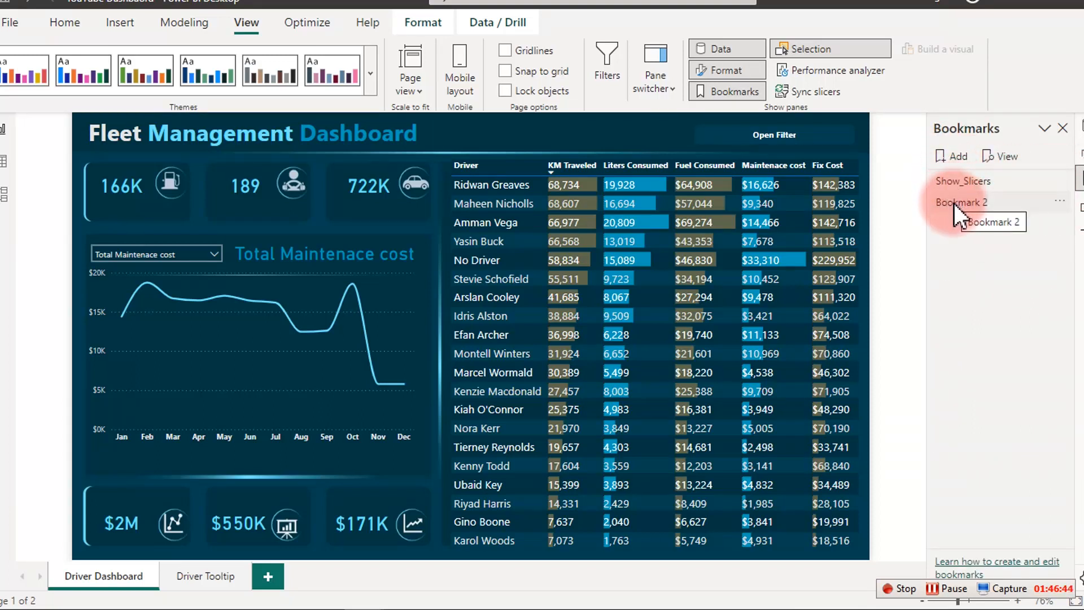
double_click(956, 202)
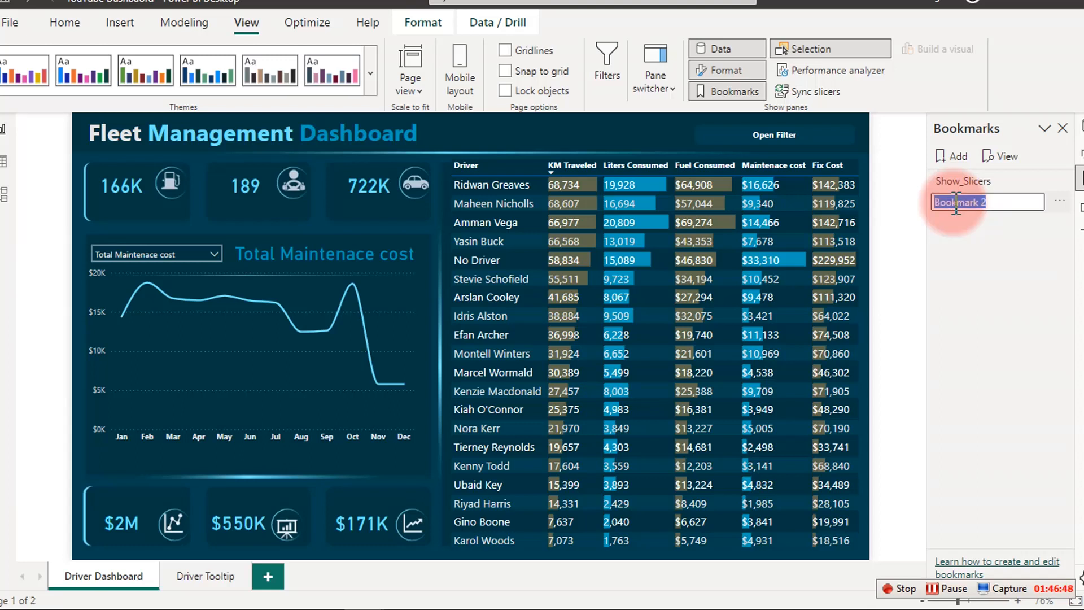
text(Hide_Slicers)
key(Return)
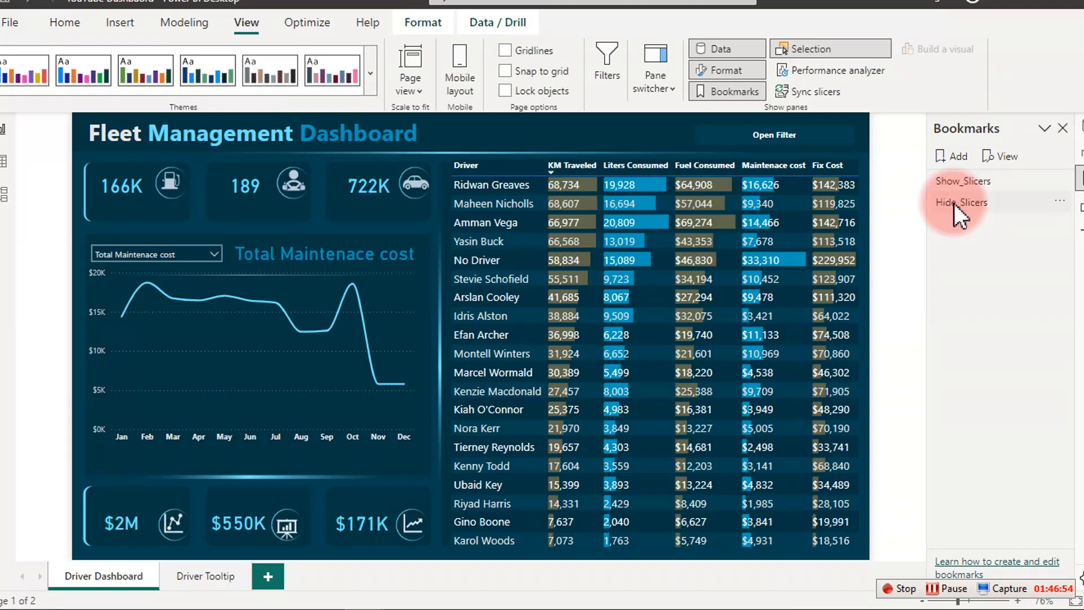
Turn off Data and Current page for the Hide_Slicers bookmark, restrict it to Selected visuals, and update it.
click(1061, 202)
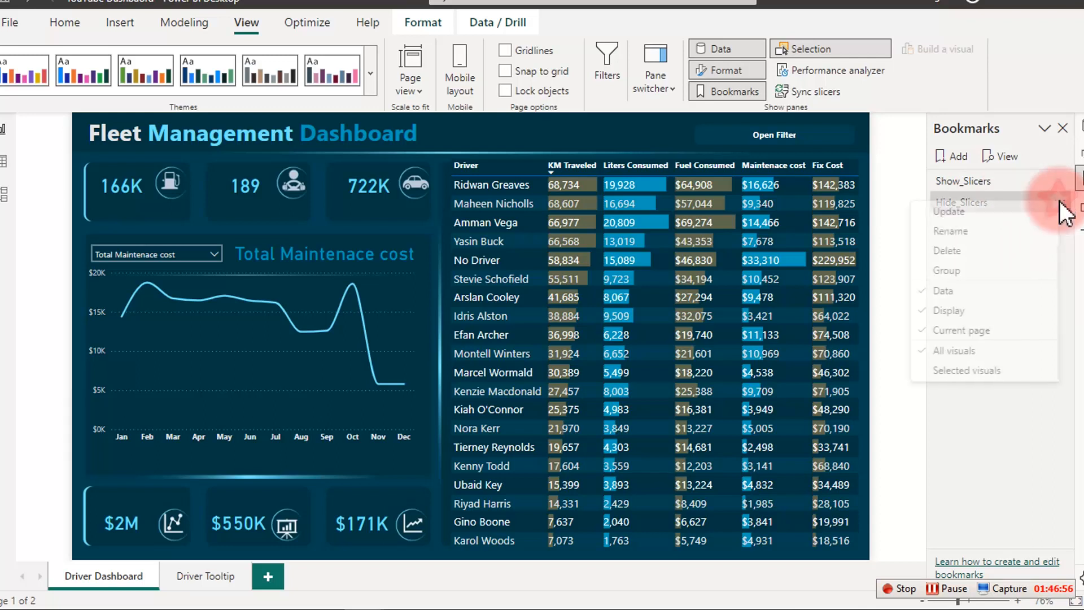
click(959, 290)
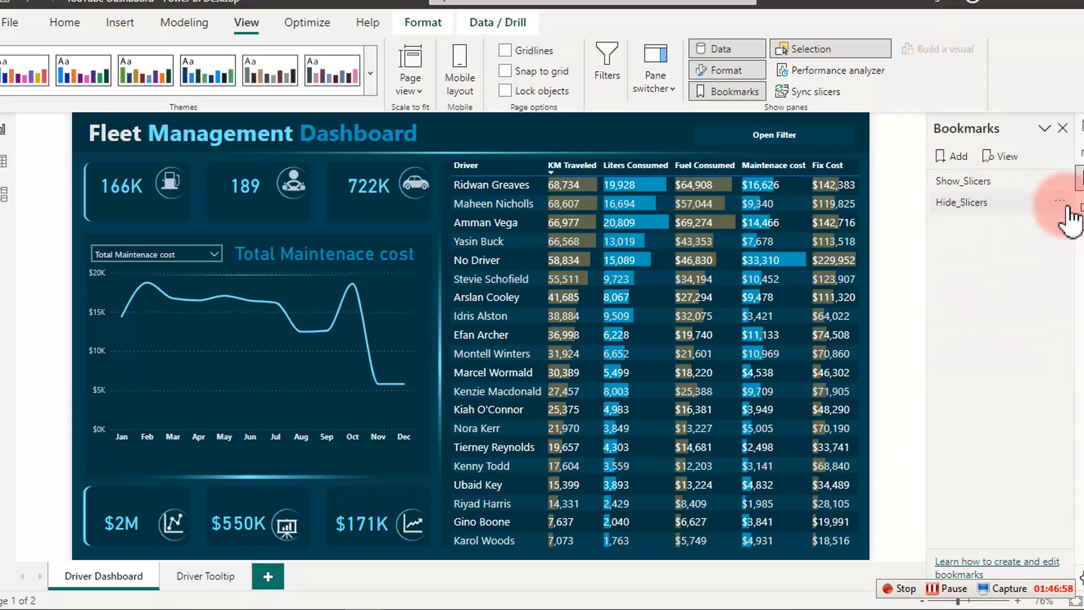
click(1062, 203)
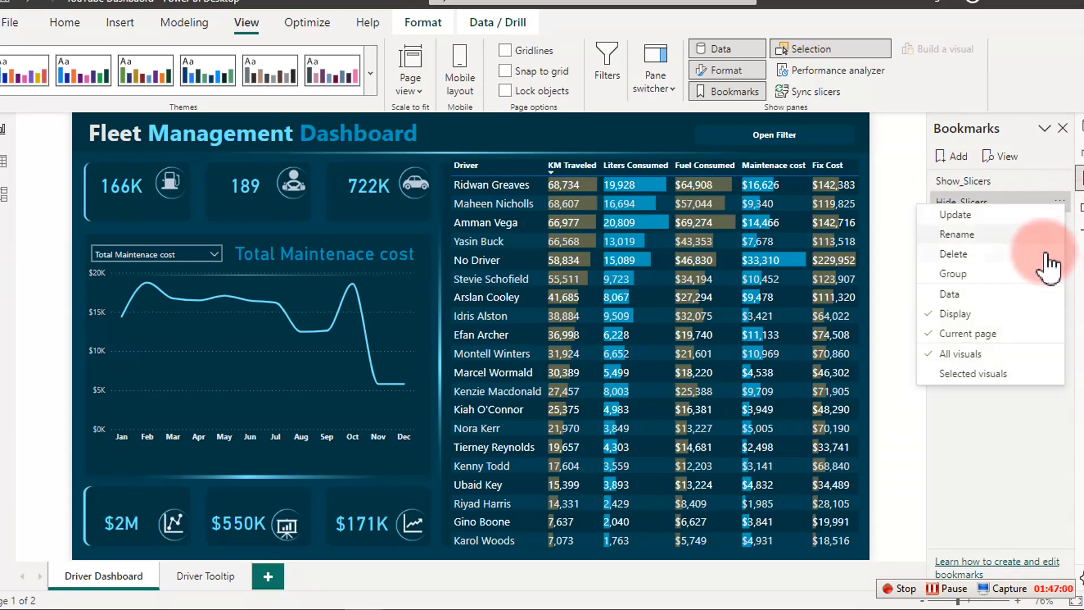
click(976, 335)
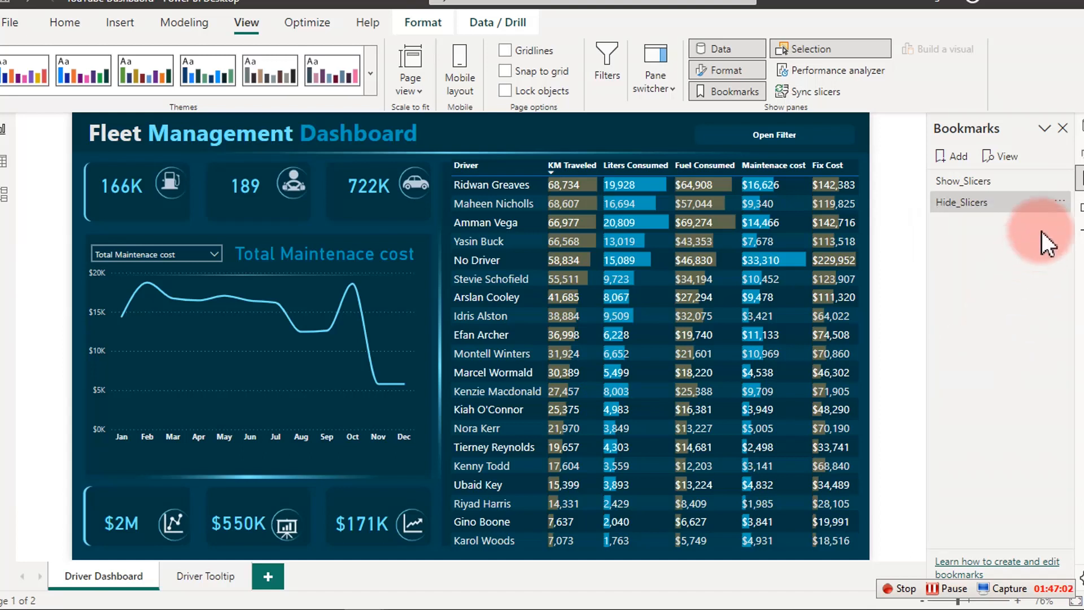
click(1058, 205)
click(971, 347)
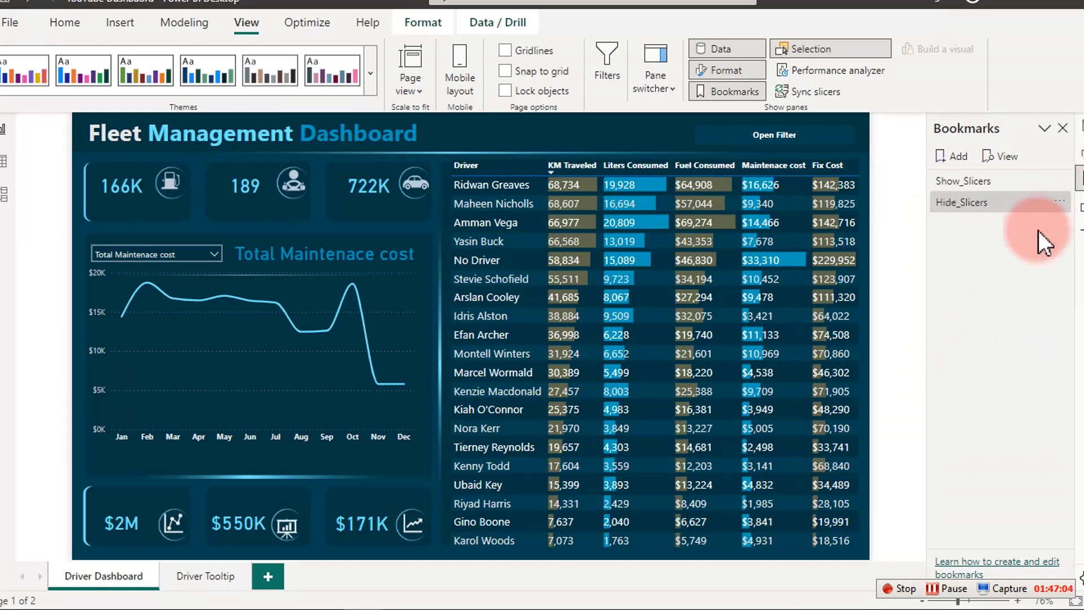
click(1059, 203)
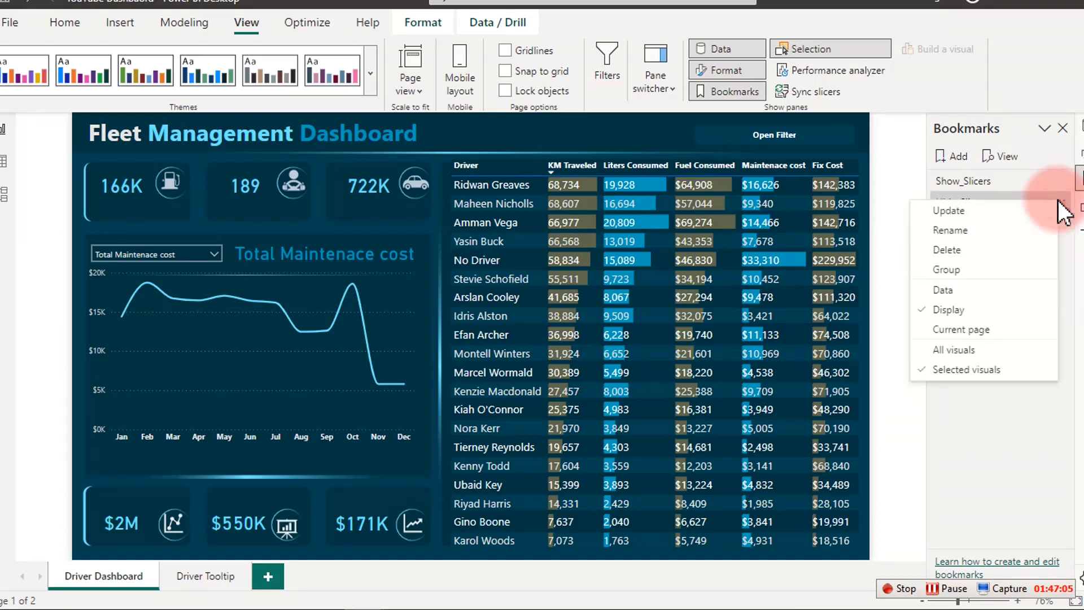
click(956, 208)
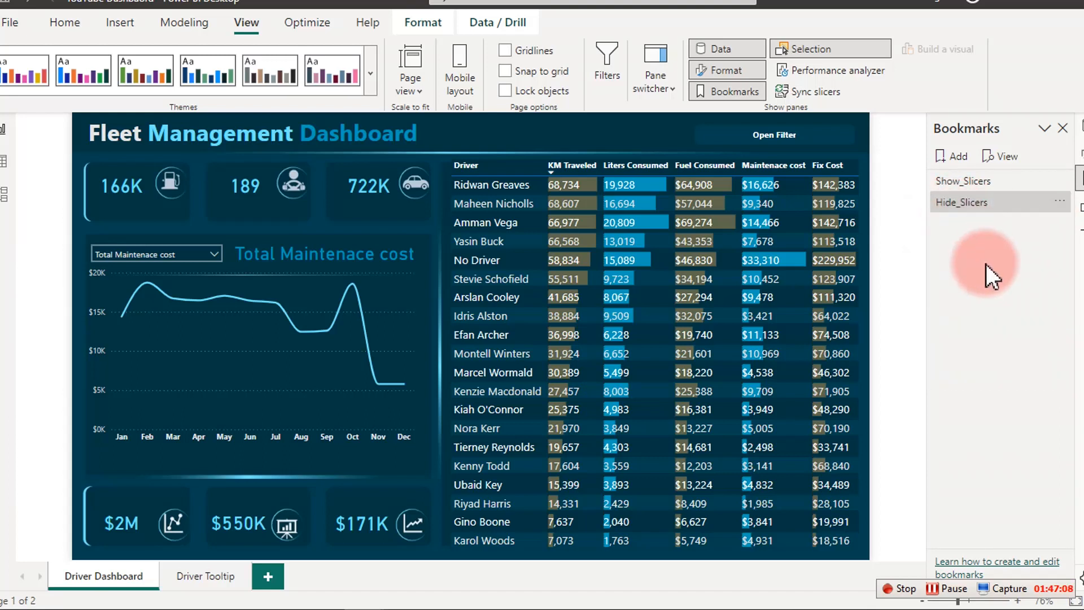
Test the recreated Show_Slicers and Hide_Slicers bookmarks by applying them alternately, ending with the slicer panel shown.
click(985, 181)
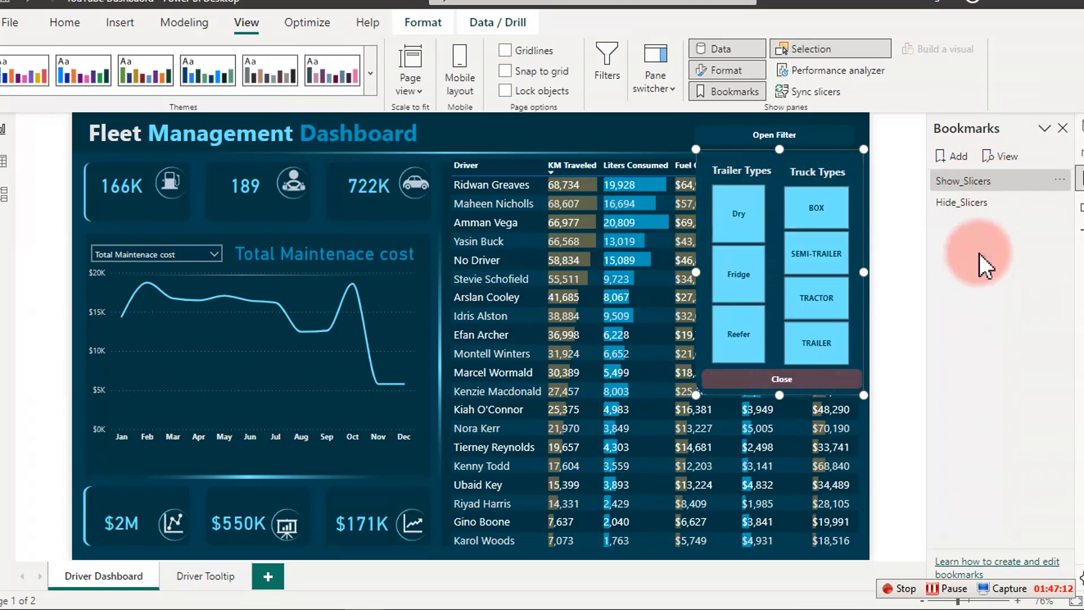
click(980, 200)
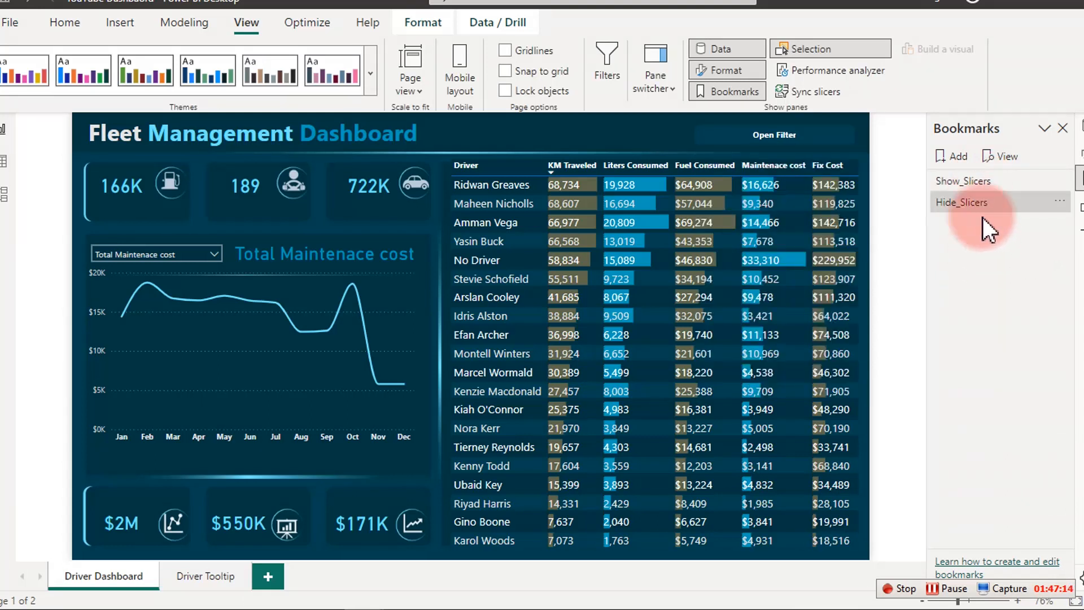
click(984, 183)
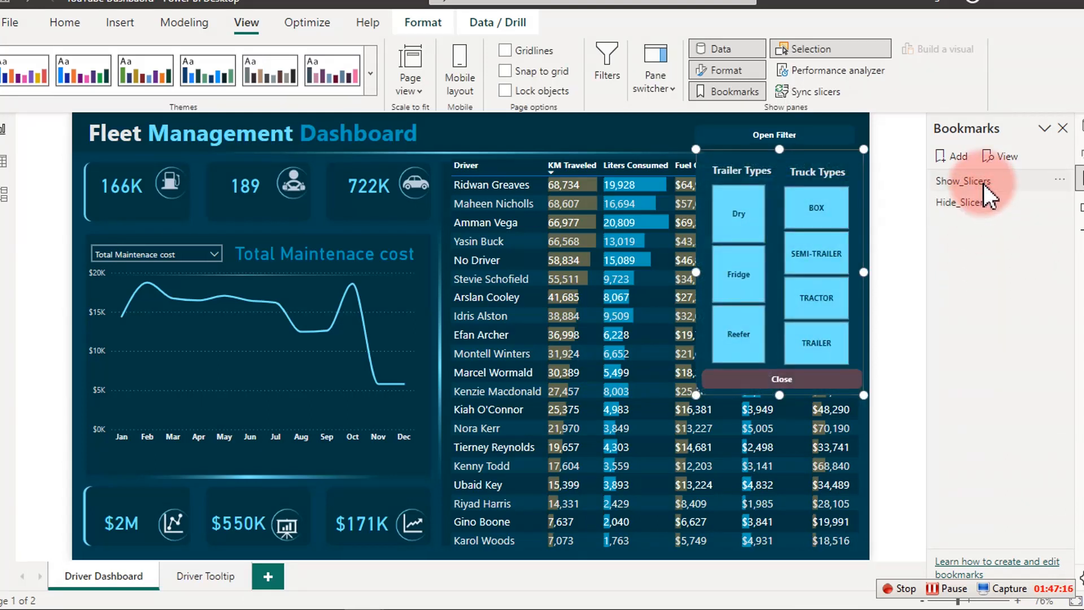
Filter the report by the TRACTOR truck type, check whether the selection survives hiding and showing the panel, and clear it.
click(764, 282)
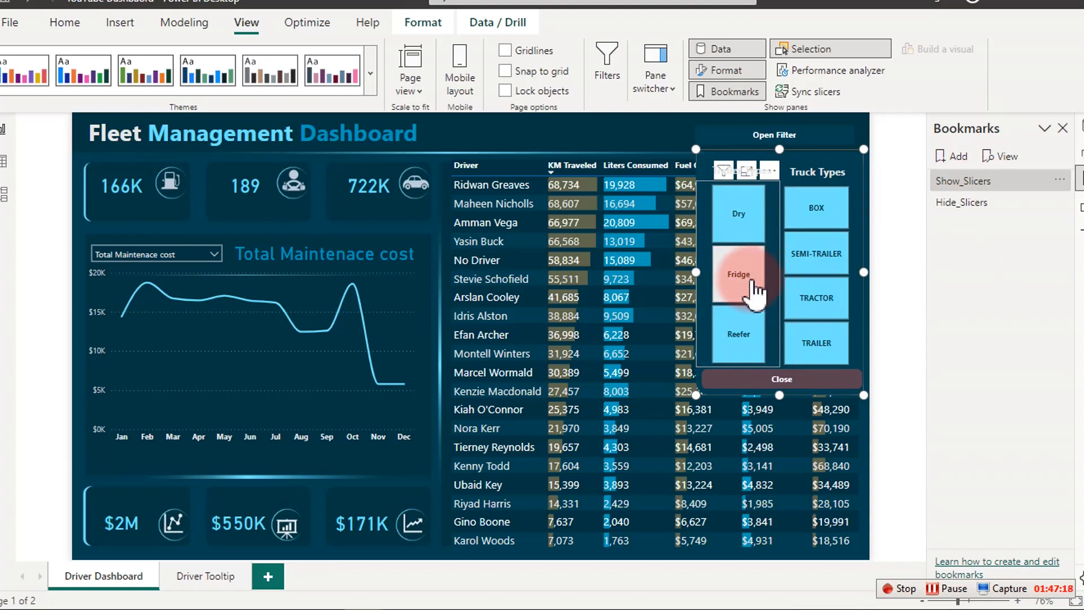
click(814, 300)
click(823, 304)
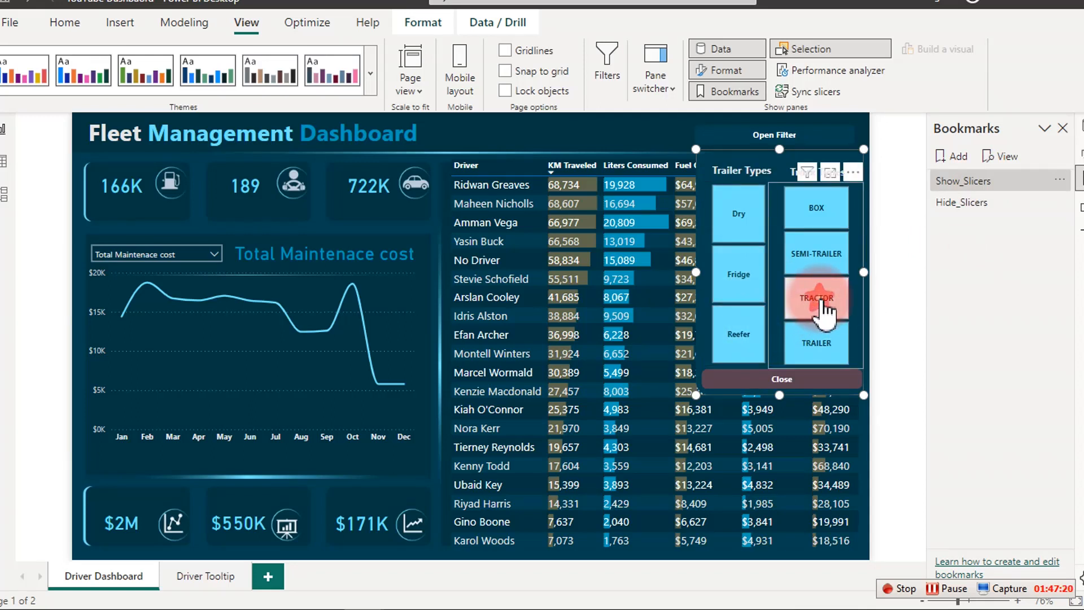
click(824, 305)
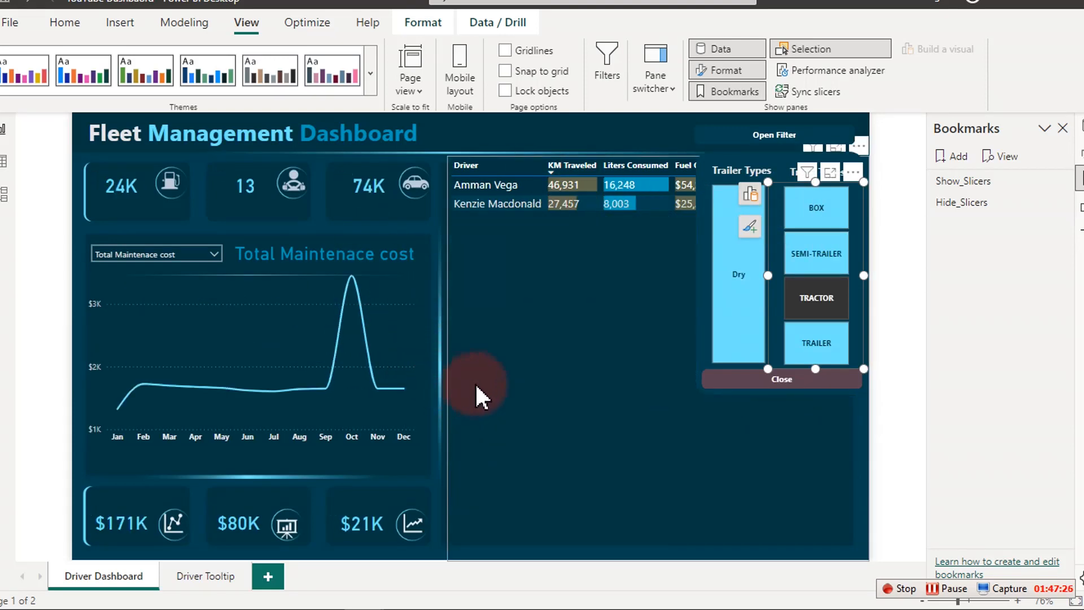
click(981, 206)
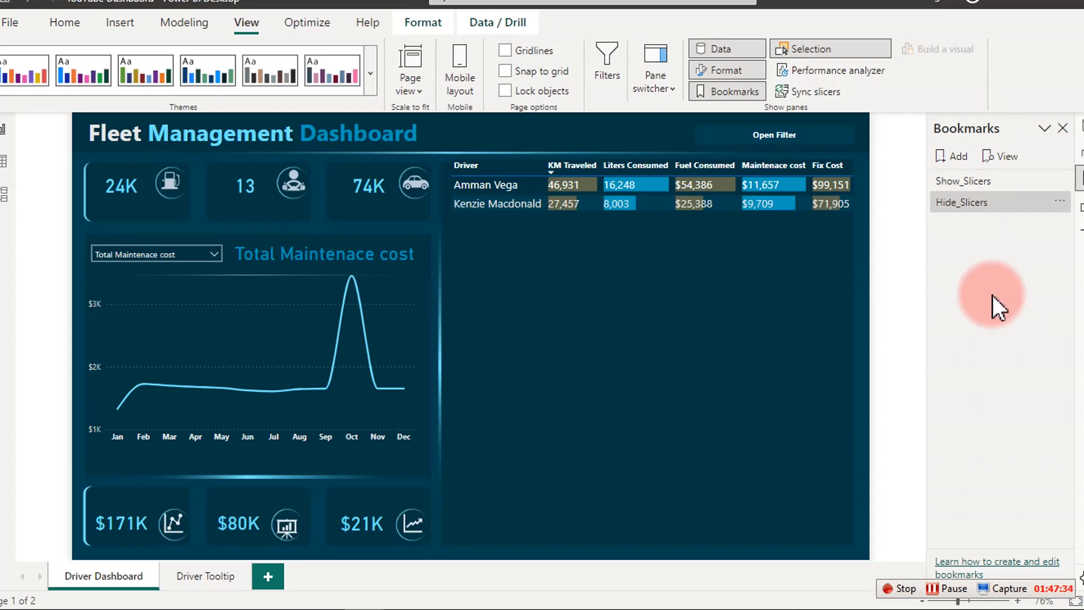
click(967, 180)
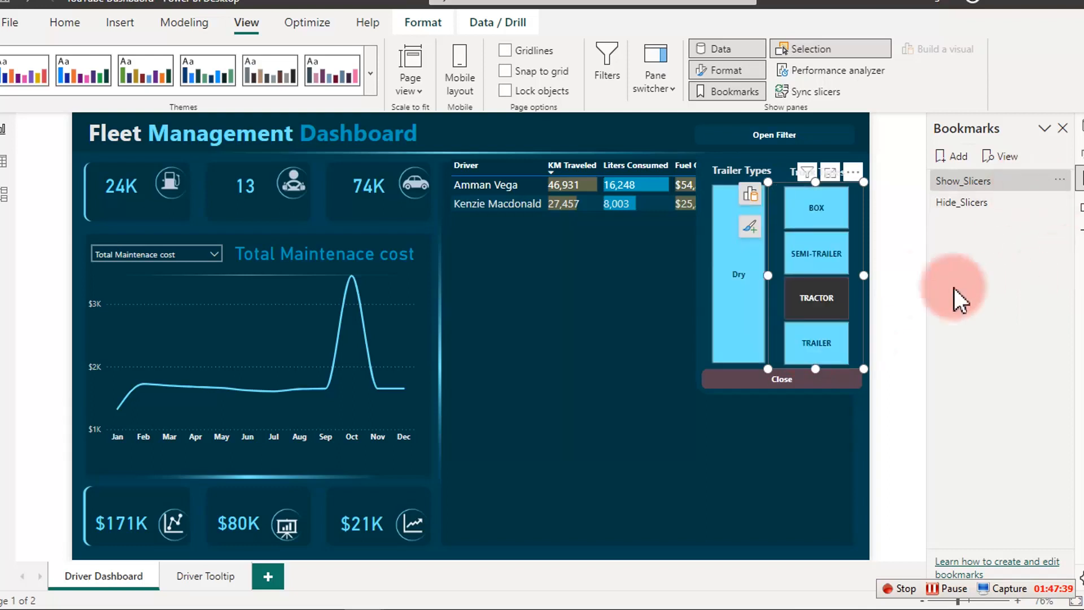
click(819, 303)
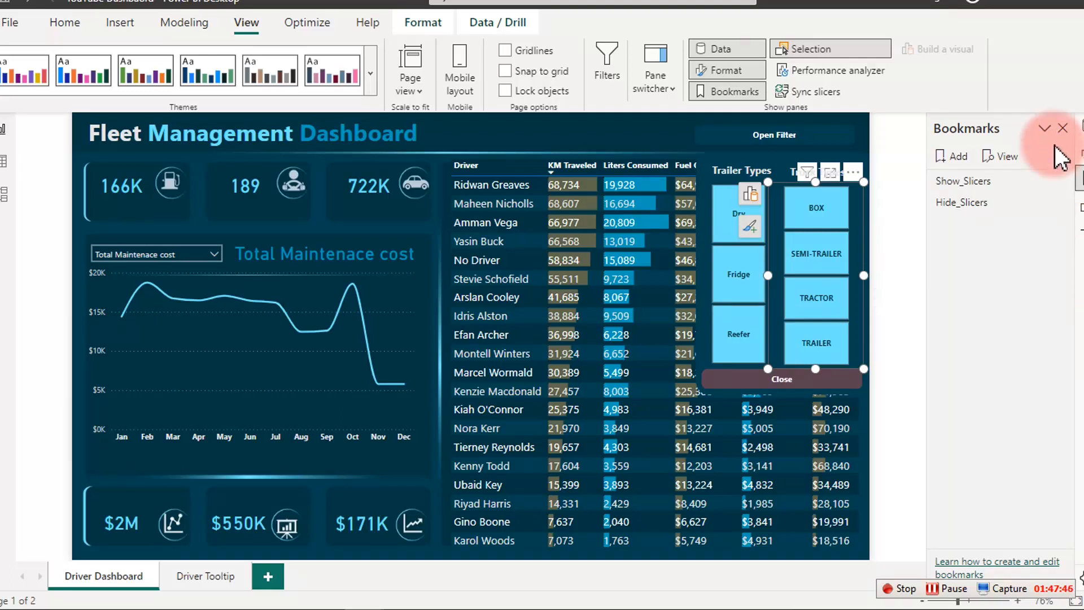
Close the Bookmarks, Selection and Customize pane switcher panes and deselect the truck type slicer.
click(1063, 128)
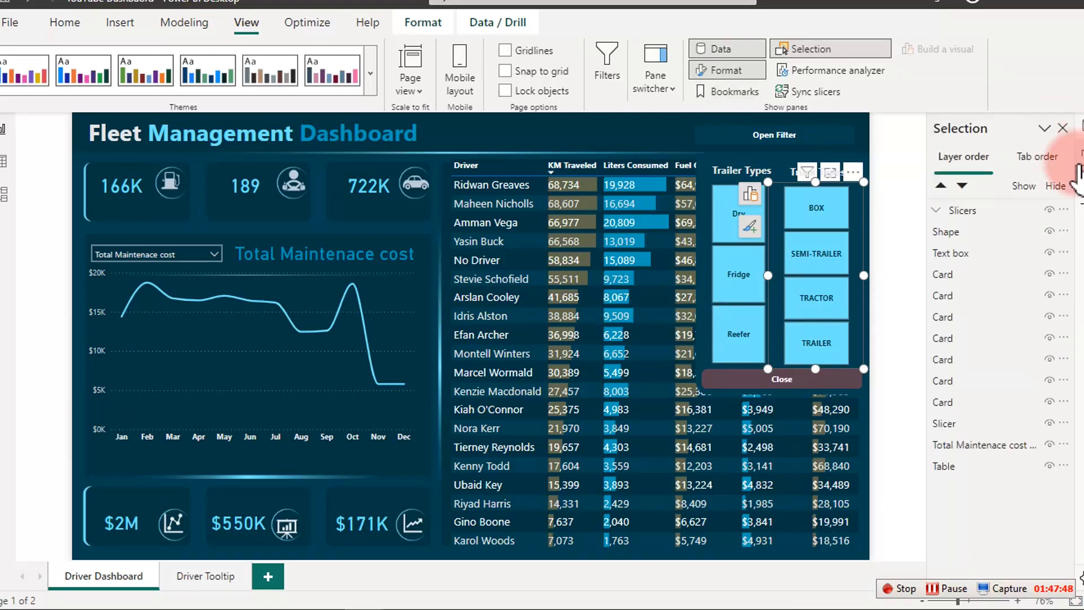
click(1063, 128)
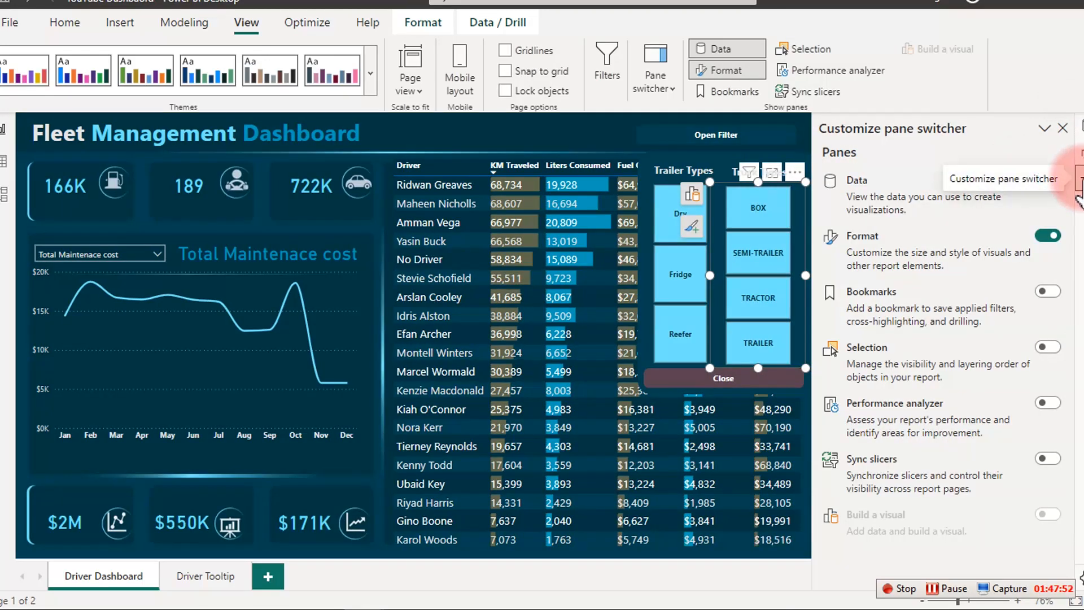
click(1063, 128)
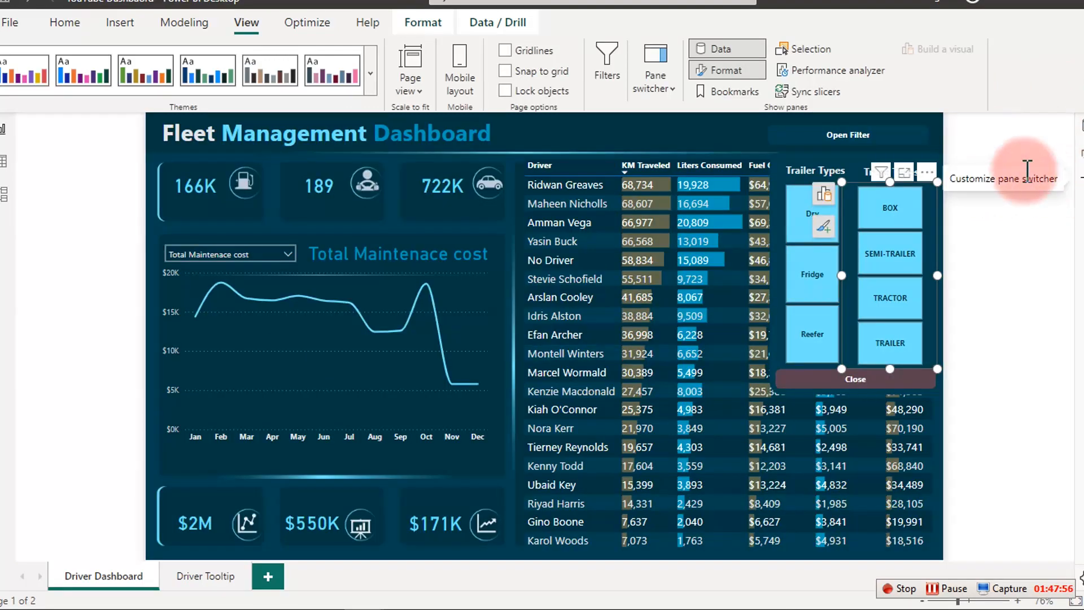
click(936, 137)
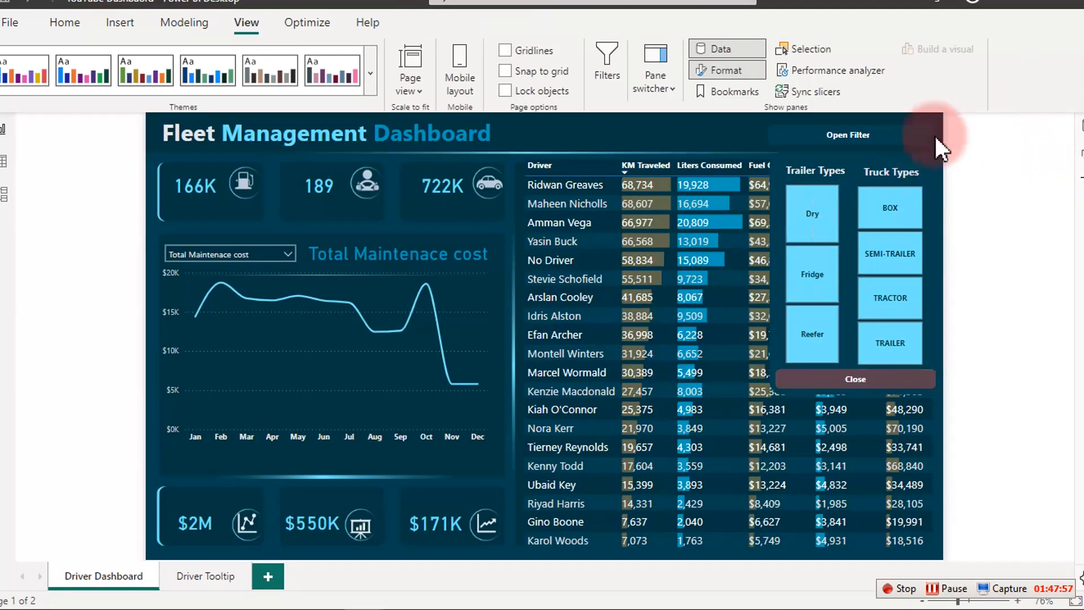
Turn on the action for the Open Filter button, with type Bookmark and the Show_Slicers bookmark as its target.
click(888, 138)
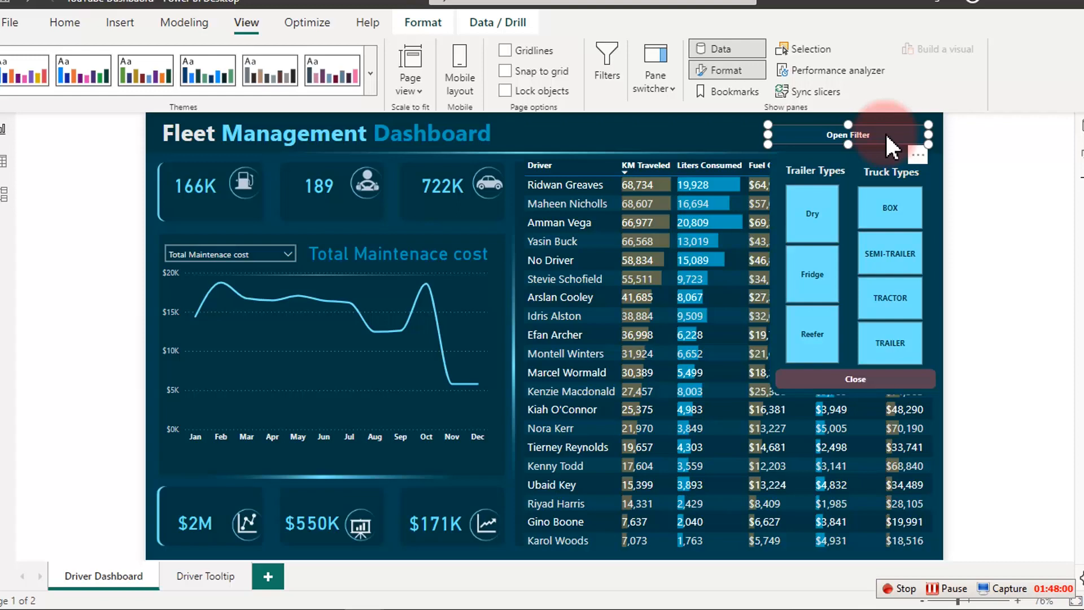
double_click(887, 137)
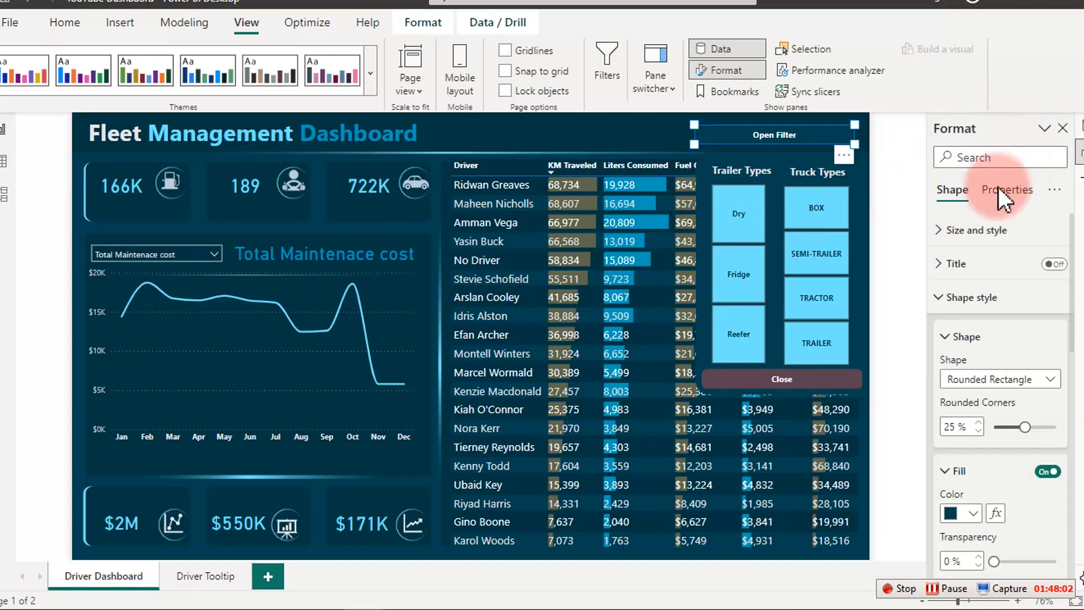
scroll(1014, 365, down, 10)
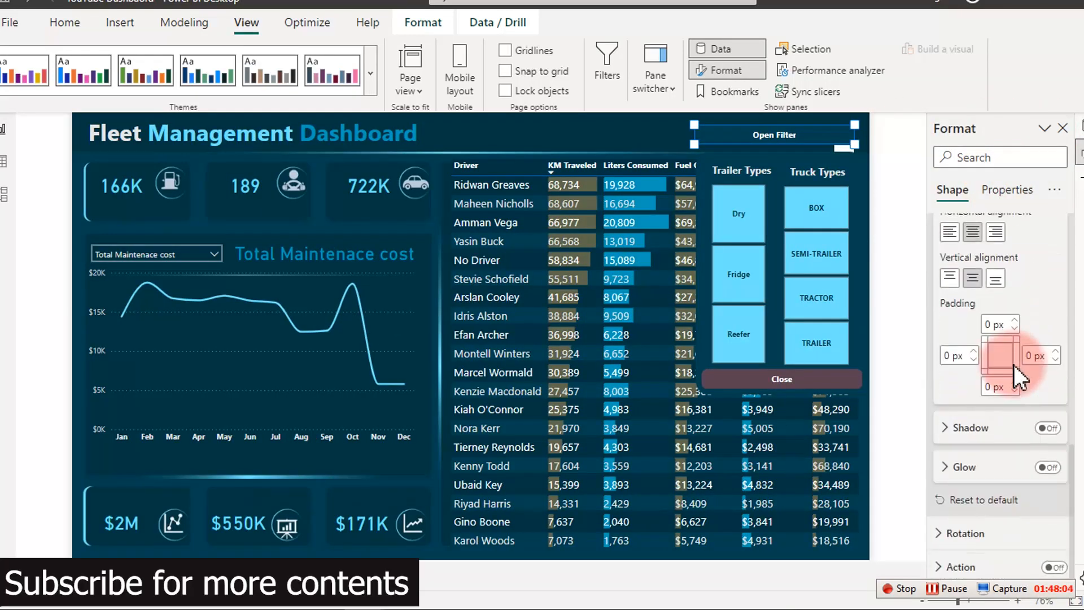
click(1053, 568)
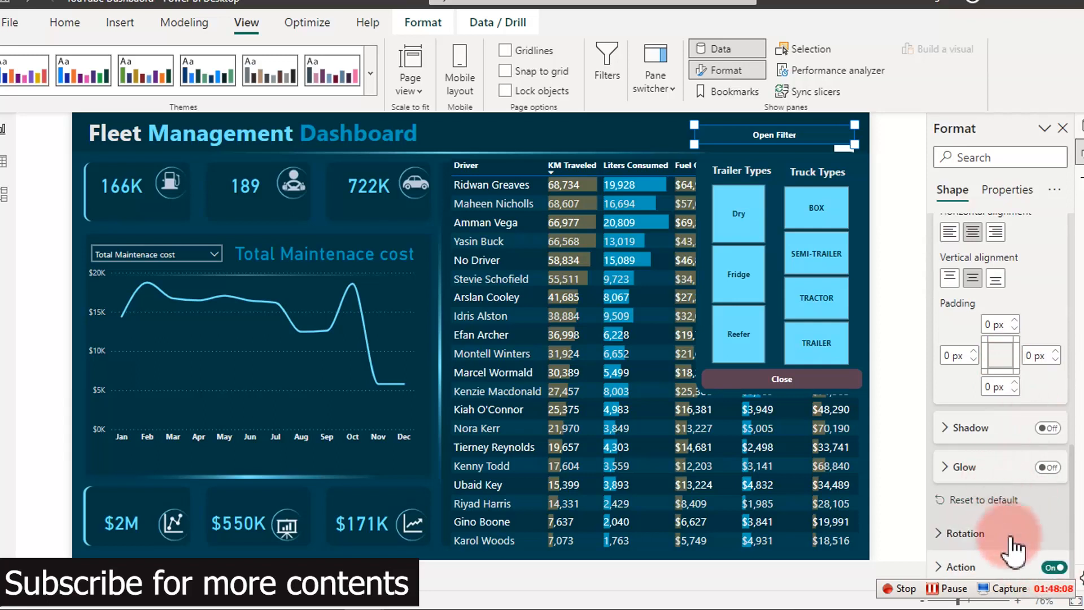
click(960, 567)
scroll(980, 483, down, 4)
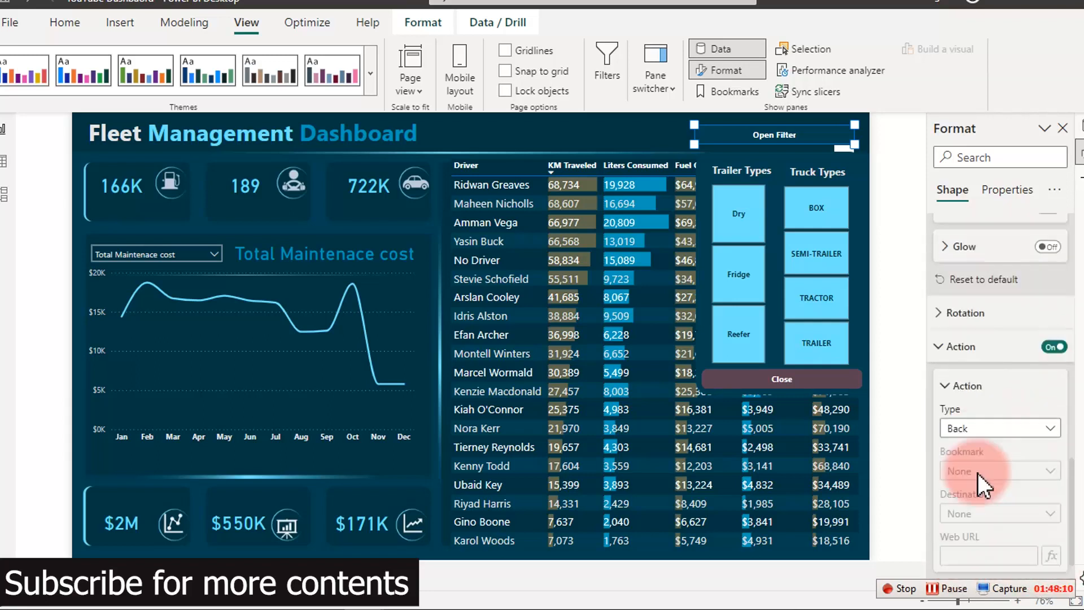
scroll(978, 472, down, 1)
click(990, 366)
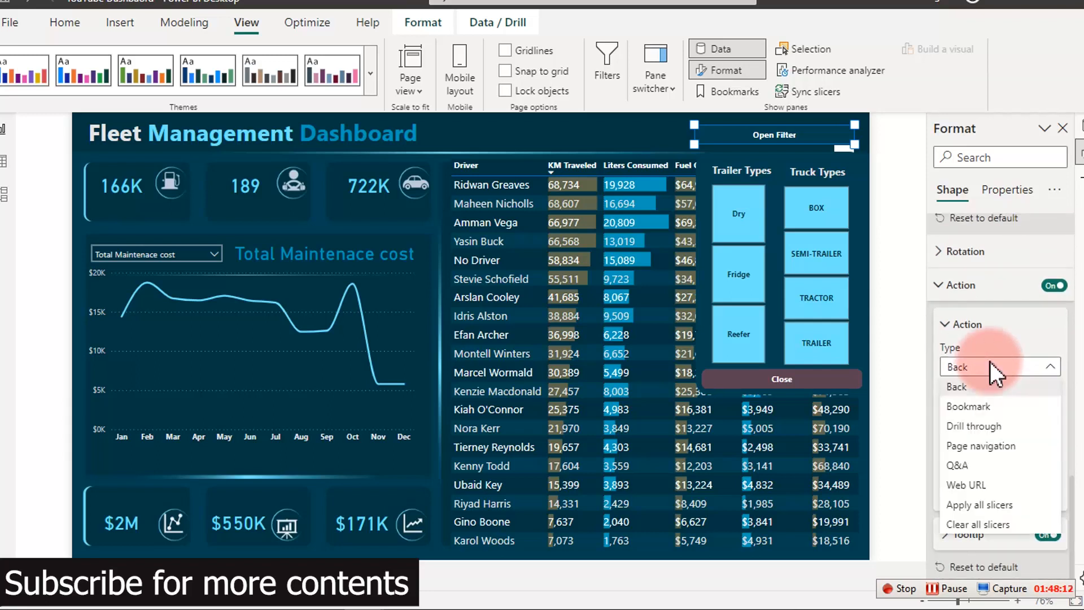
click(989, 407)
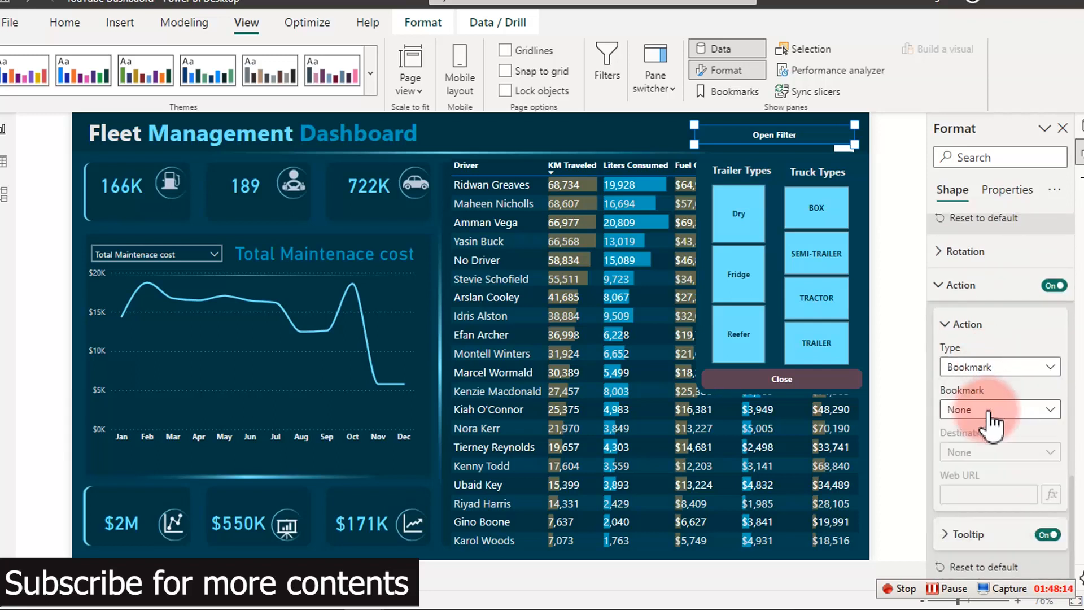
click(997, 407)
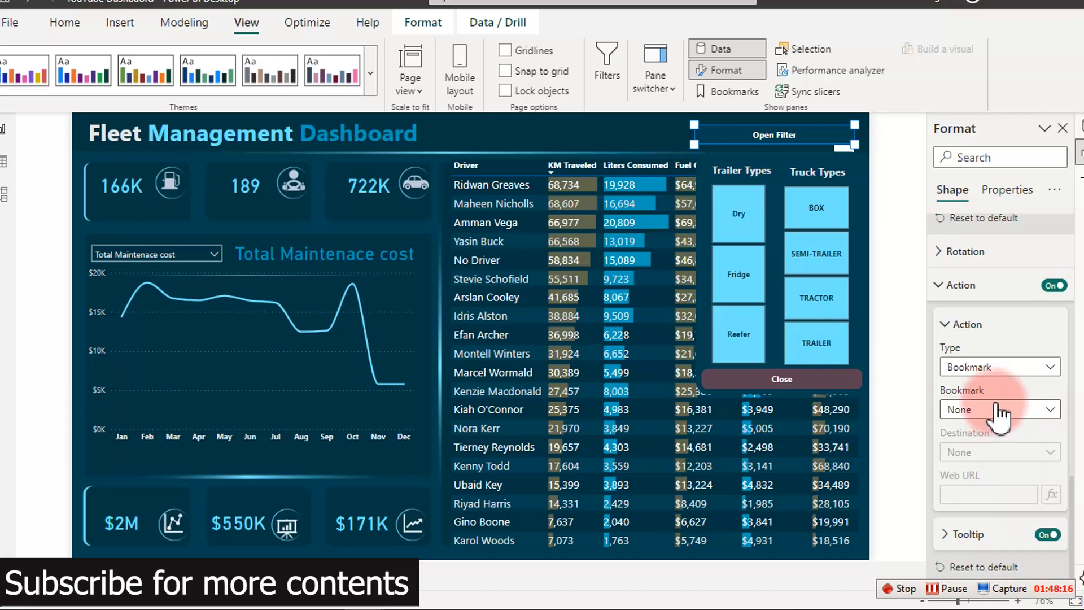
click(1002, 449)
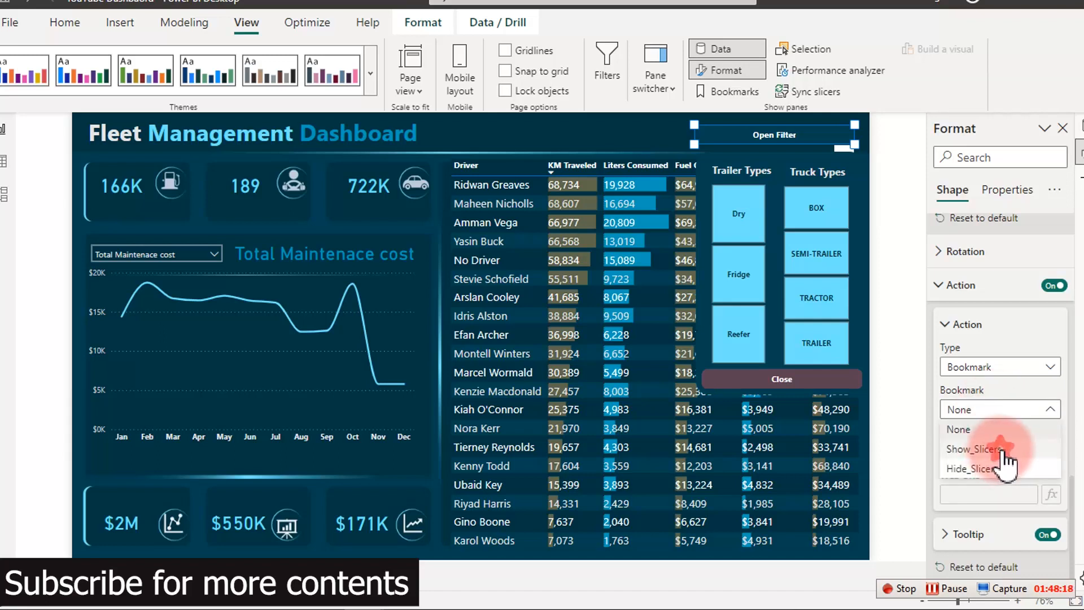
Turn on the action for the slicer panel's Close button, with type Bookmark and the Hide_Slicers bookmark as its target.
click(807, 381)
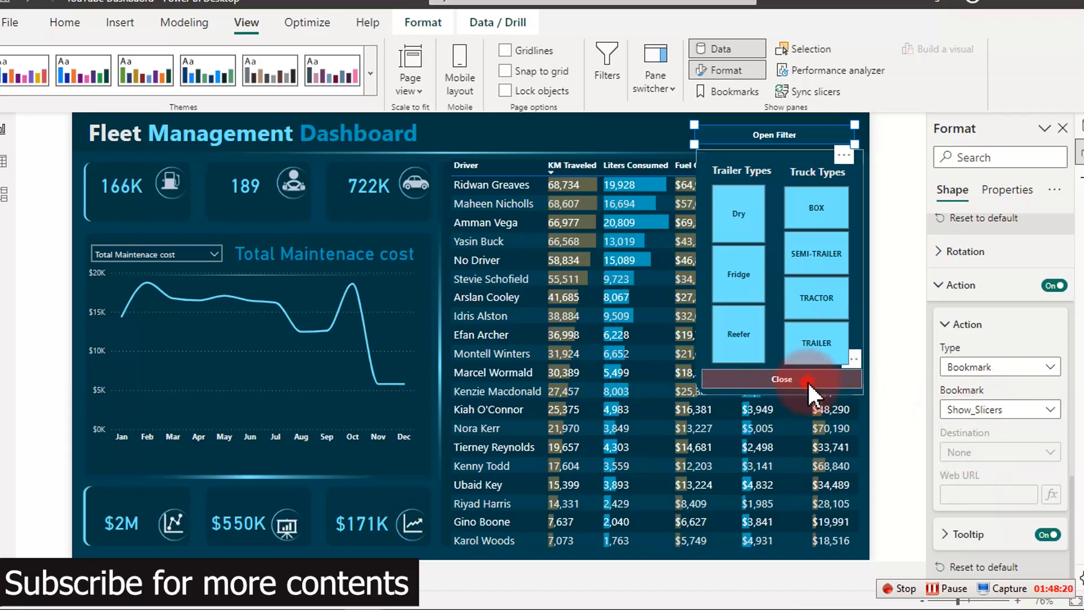
click(808, 380)
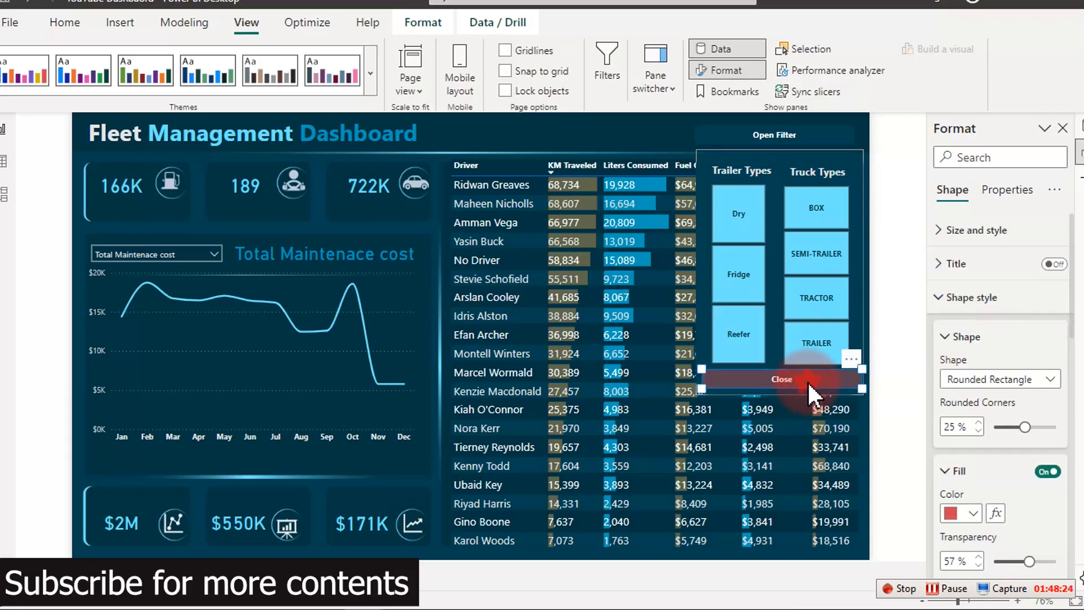
scroll(988, 457, down, 10)
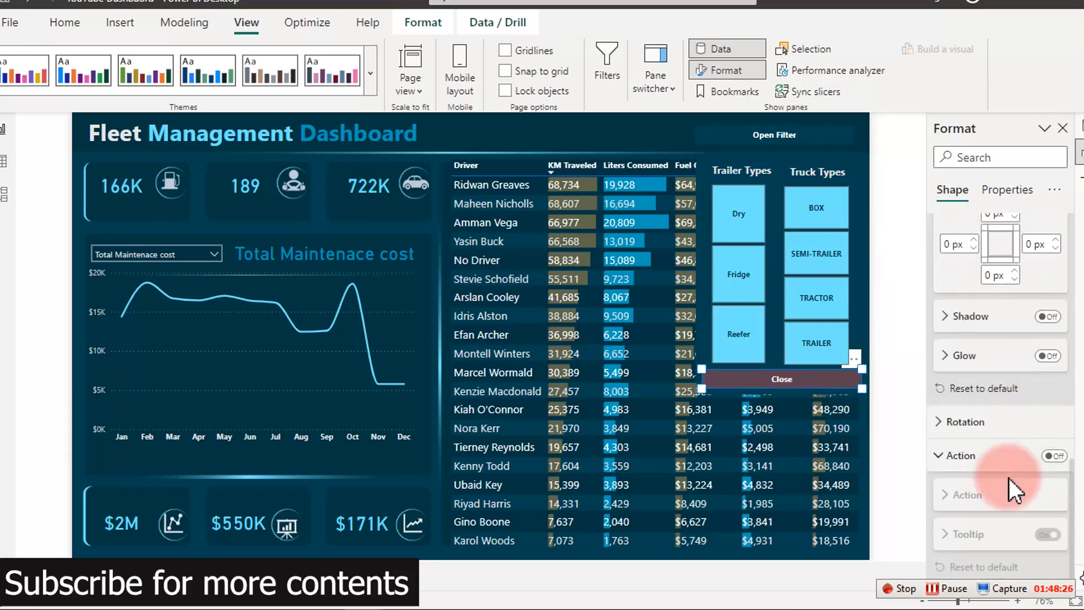
click(1053, 457)
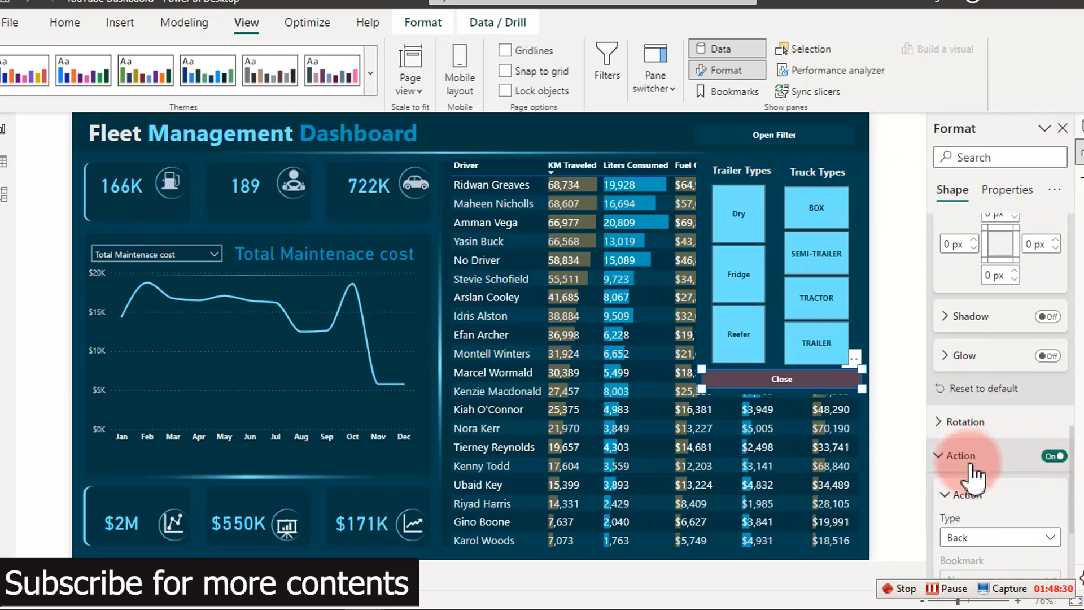
click(986, 538)
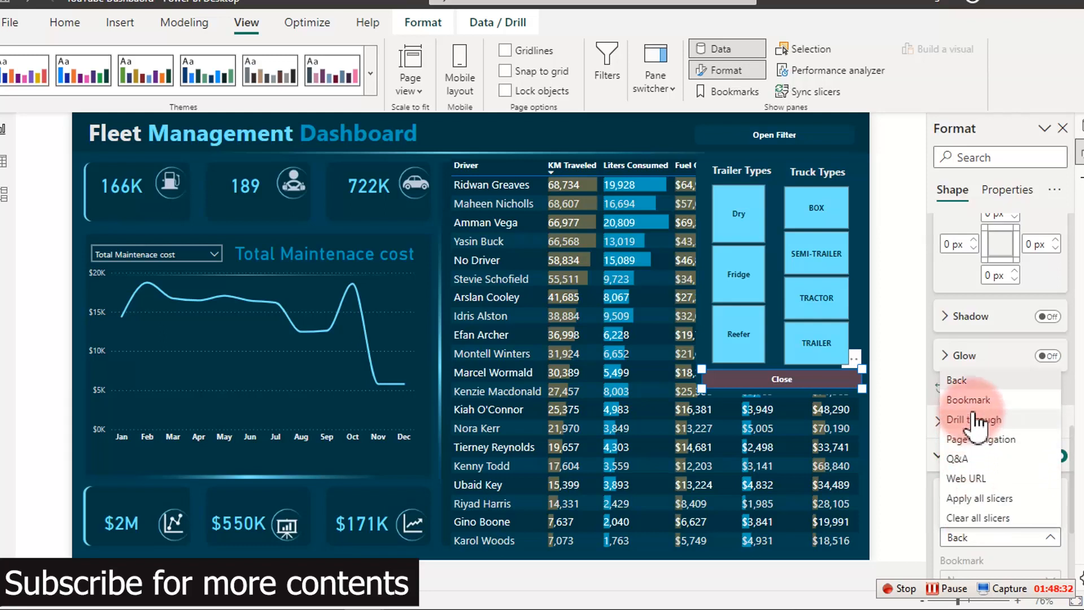
click(974, 399)
scroll(1026, 504, down, 1)
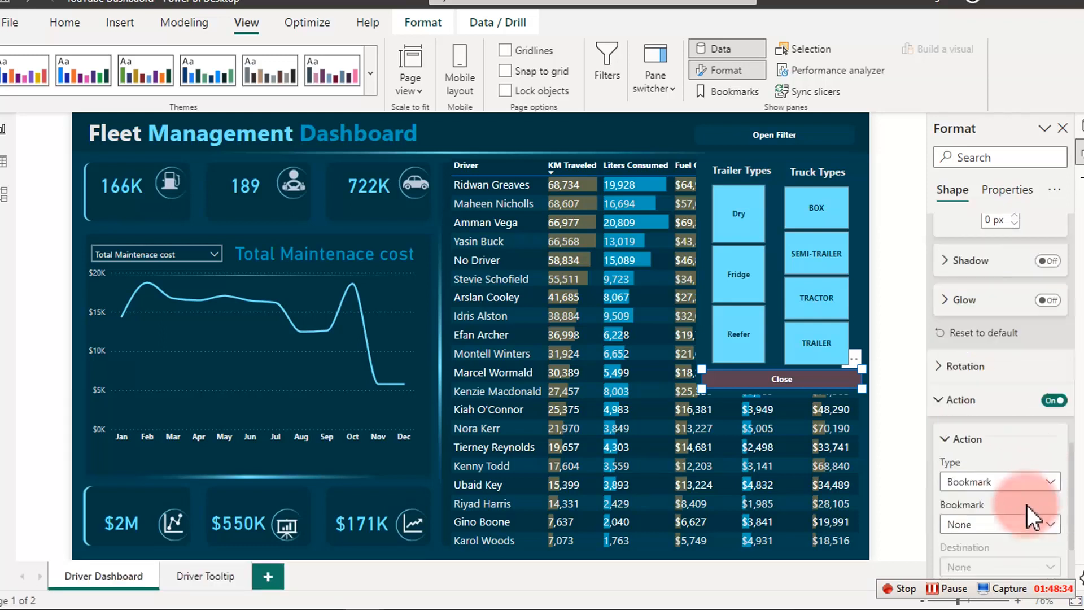
scroll(1027, 504, down, 2)
click(985, 408)
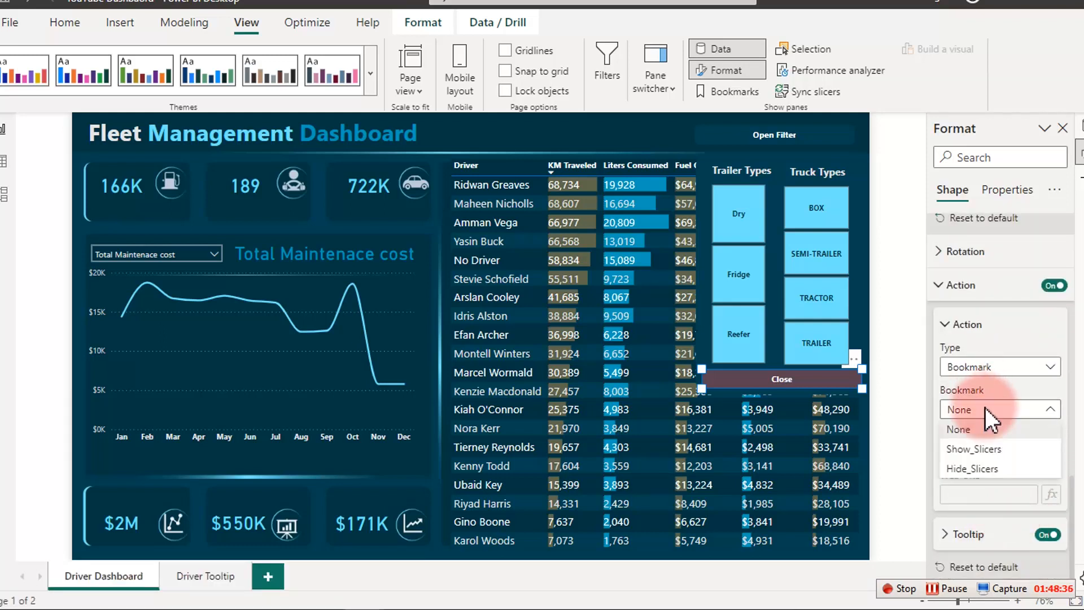
click(989, 470)
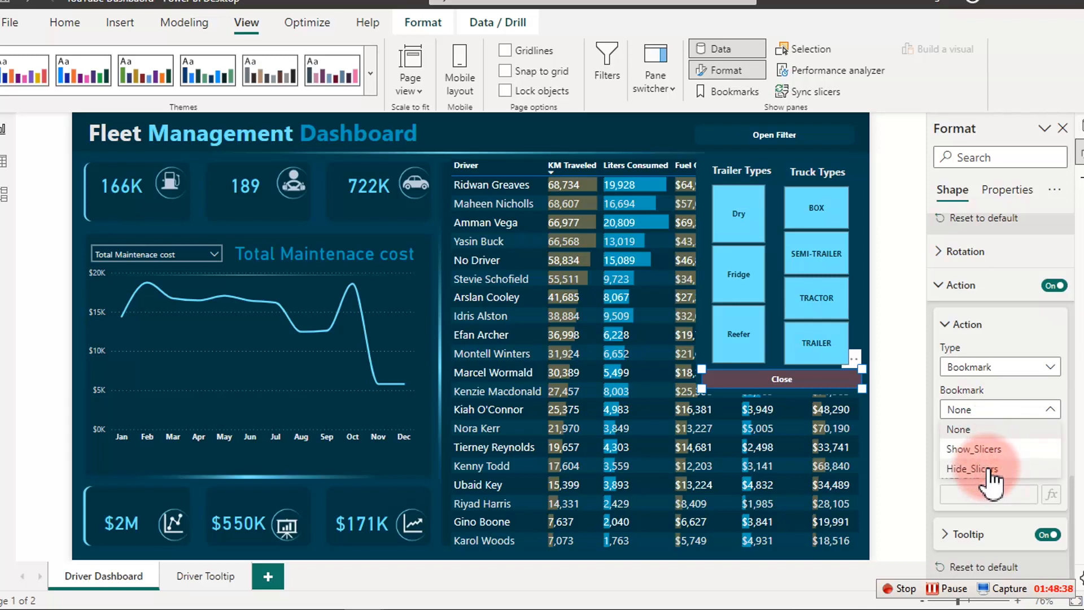
Test the Close and Open Filter buttons by hiding and showing the slicer panel, ending with the panel hidden.
click(584, 128)
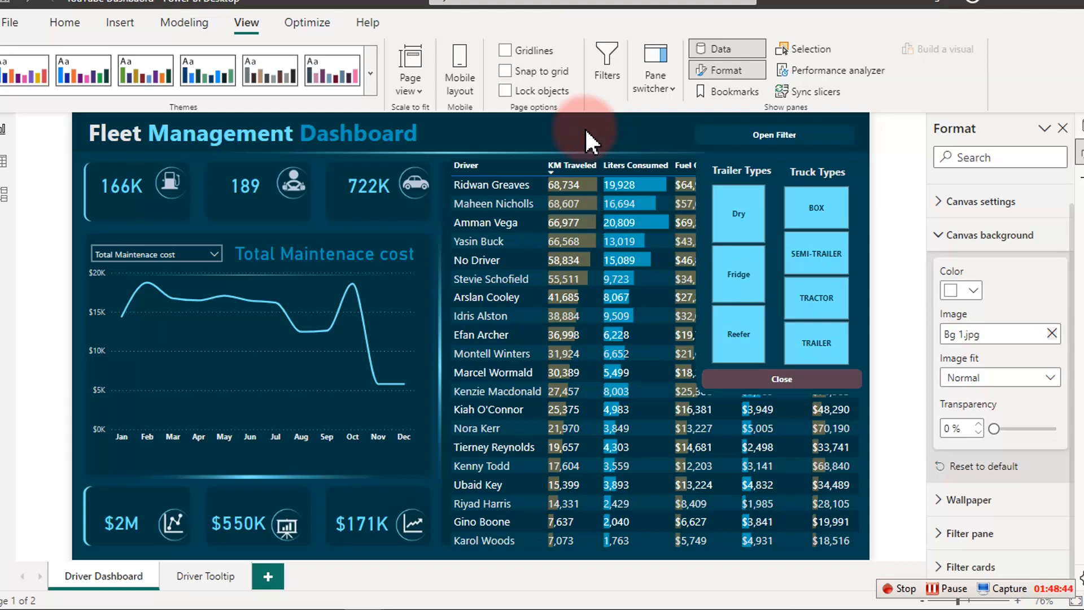
click(783, 384)
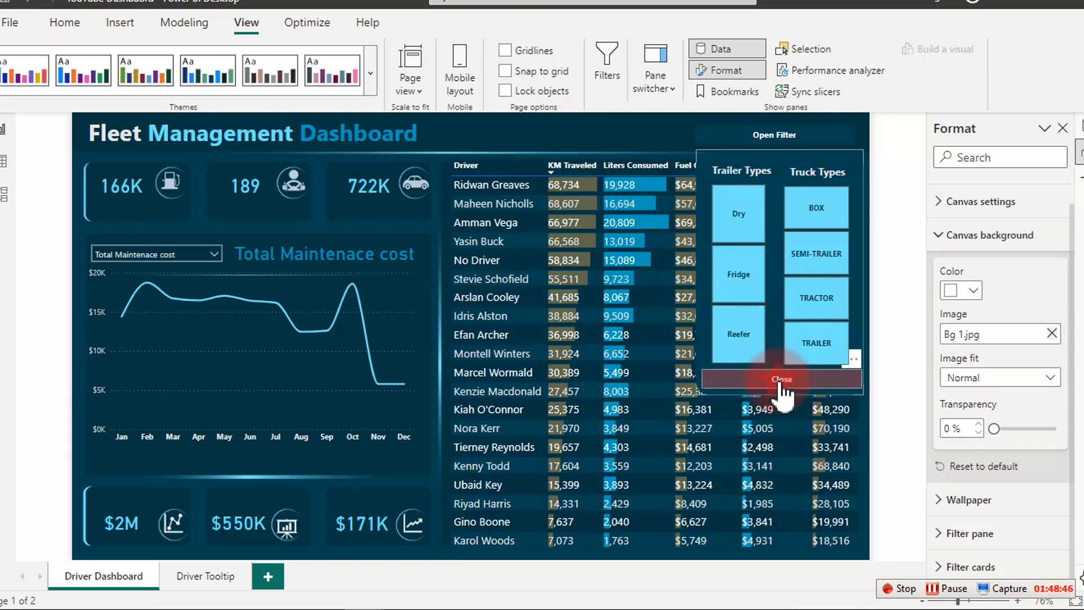
click(572, 140)
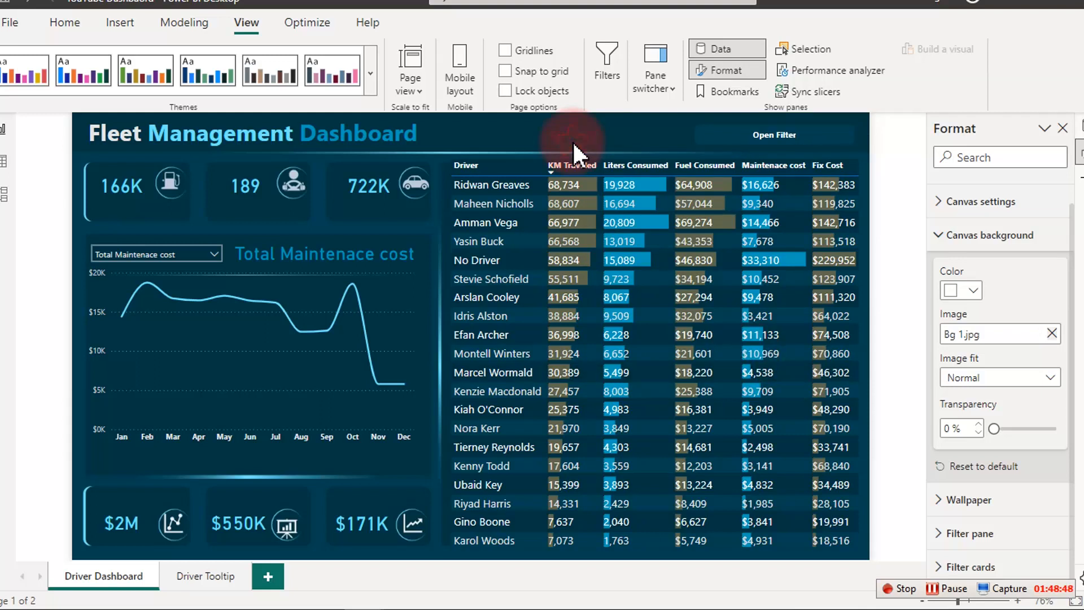
click(718, 135)
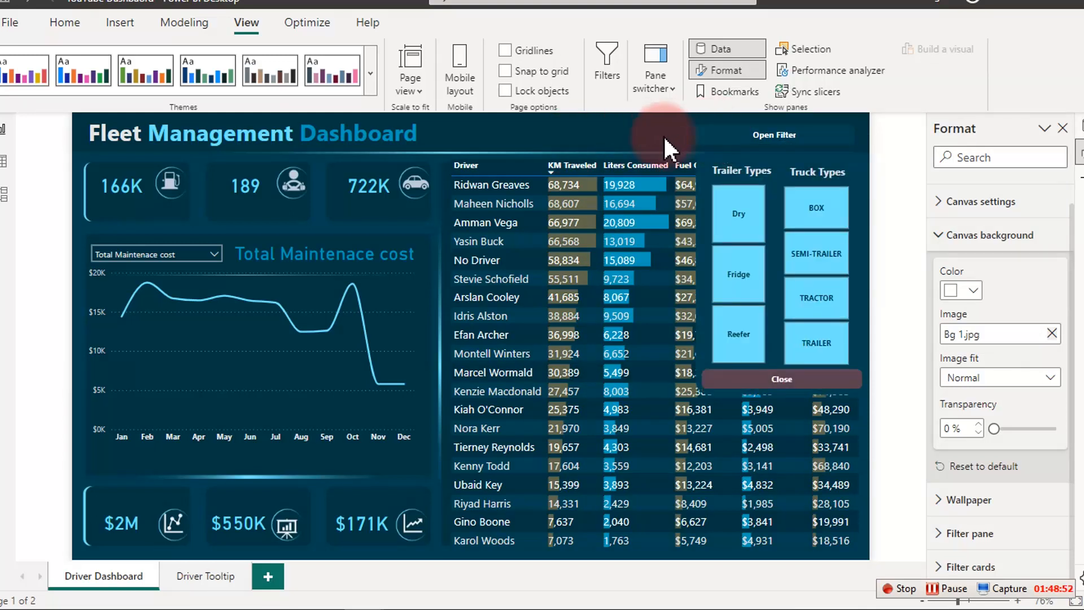
click(796, 361)
click(796, 379)
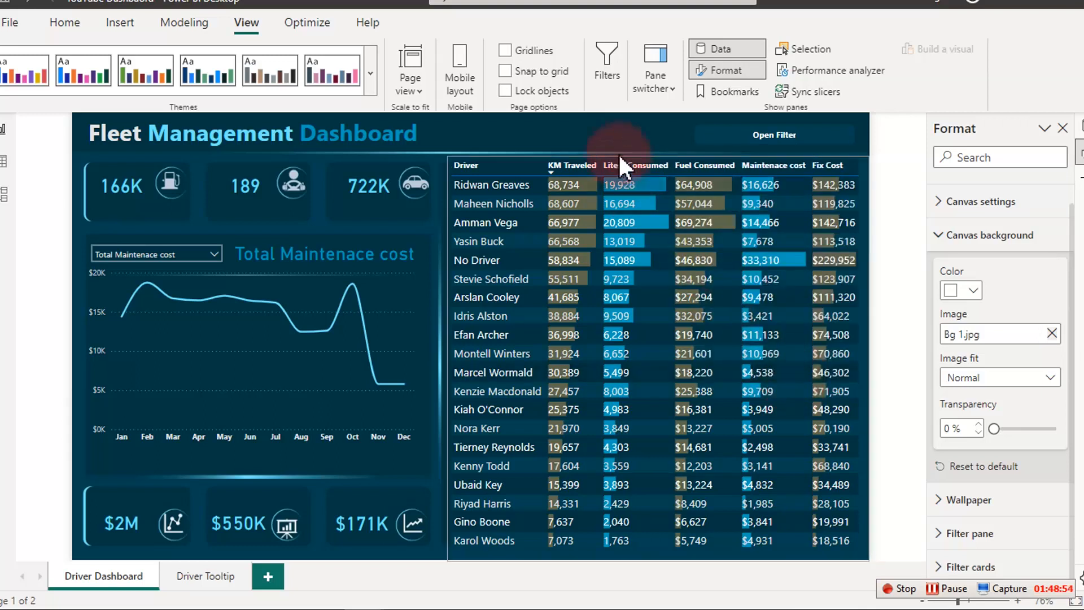
click(606, 129)
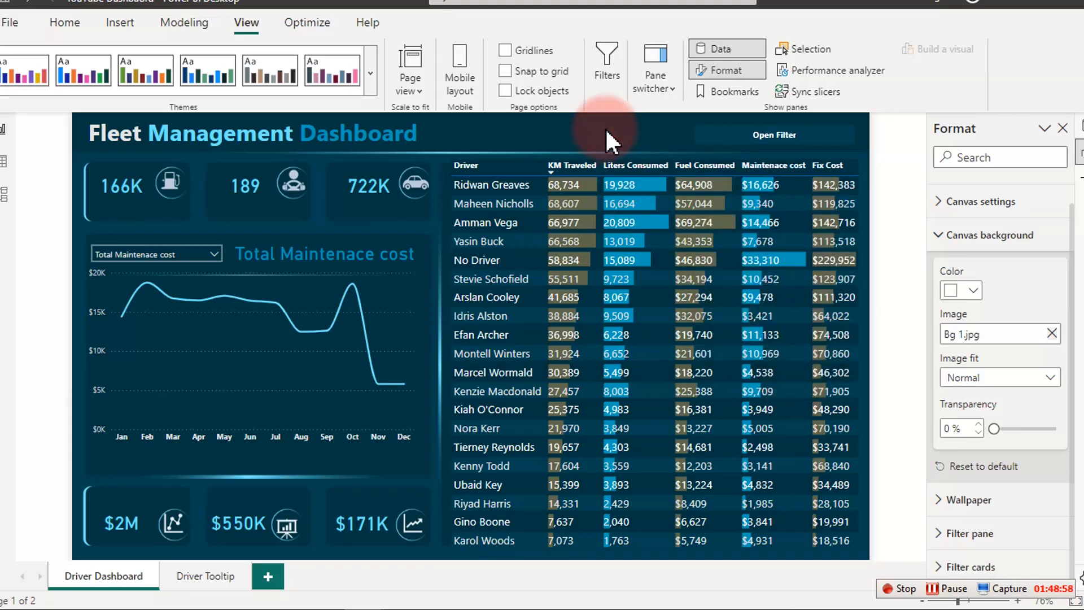
Insert a text box on the Driver Dashboard page with the text "Total Liters Consumed".
click(116, 228)
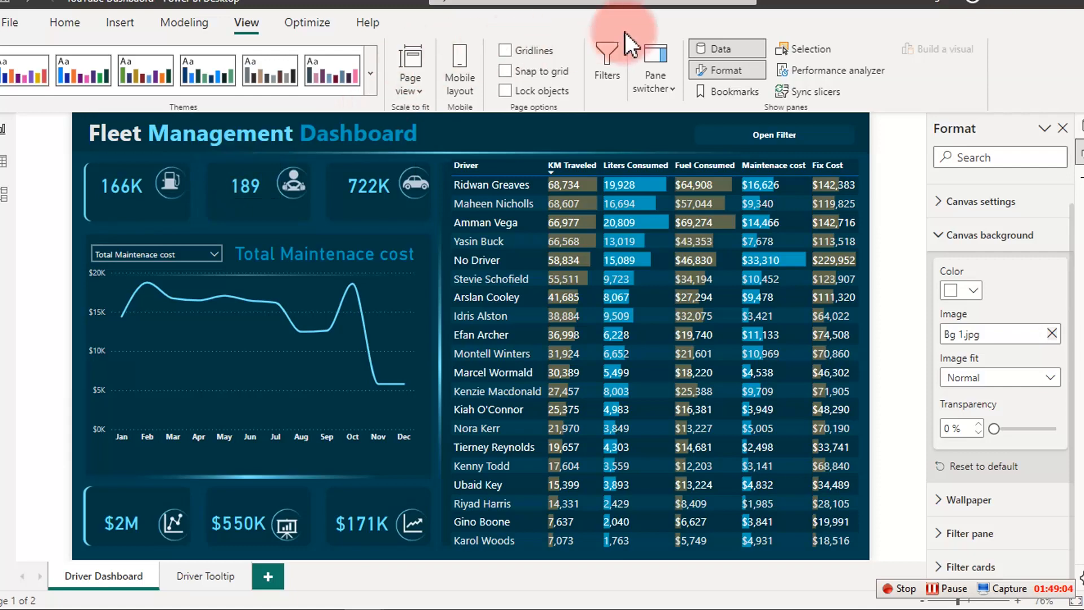
click(66, 20)
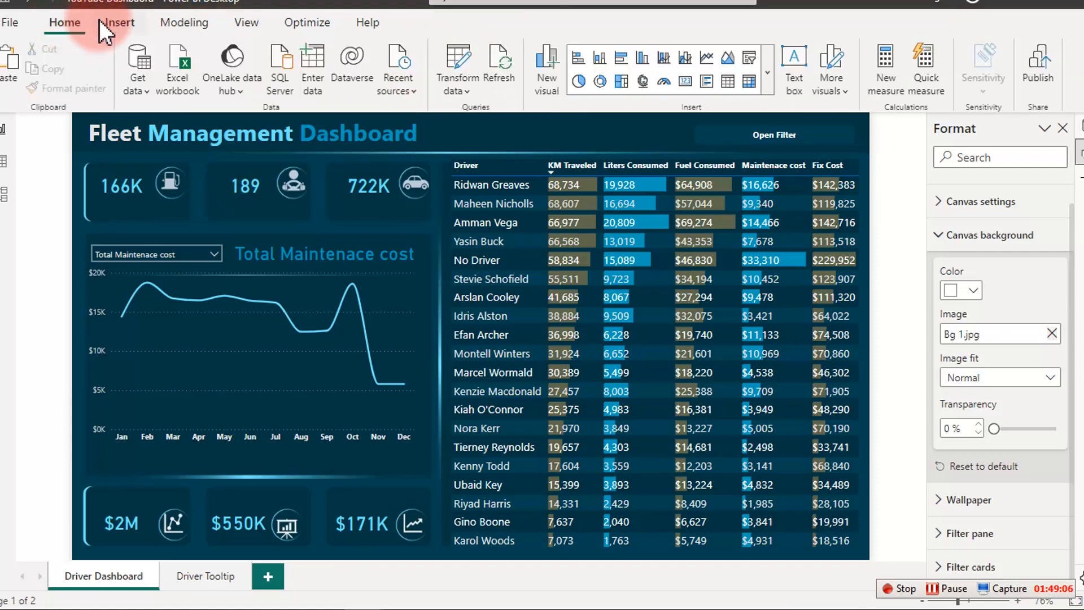
click(102, 21)
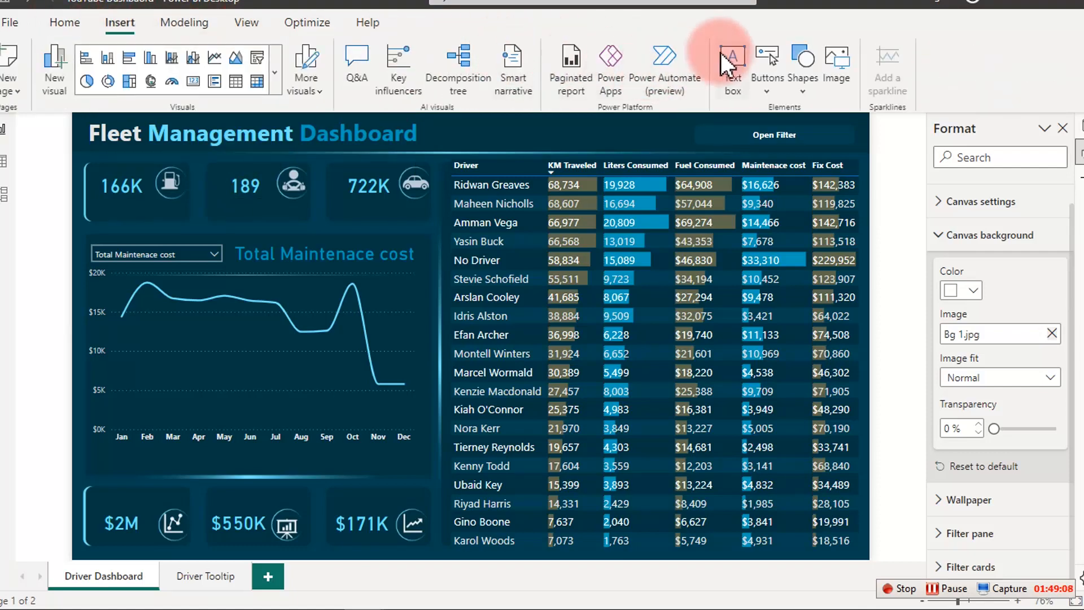
click(568, 57)
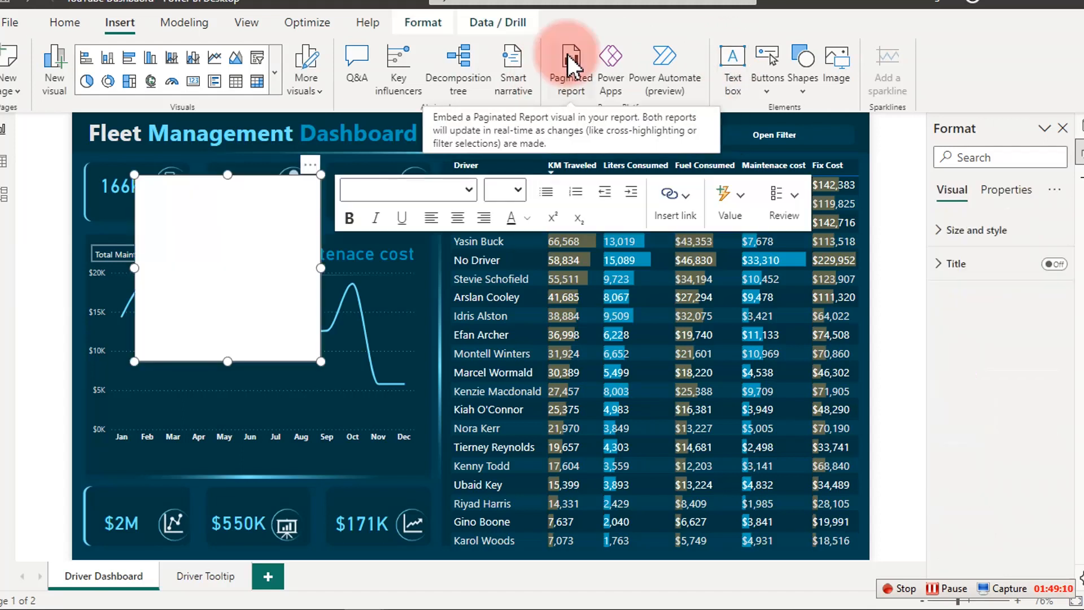
click(264, 216)
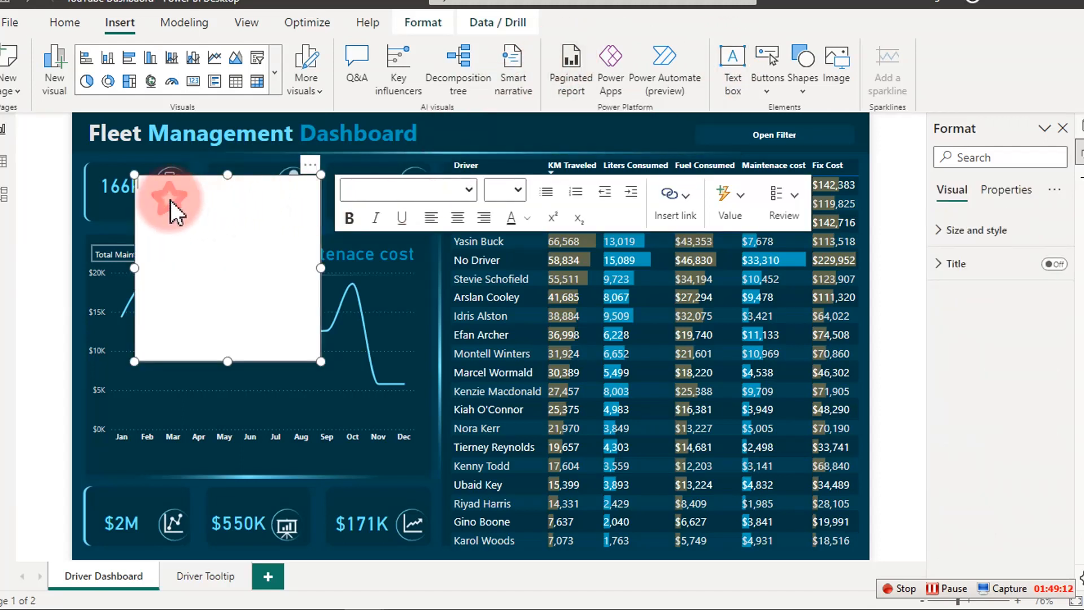
click(219, 242)
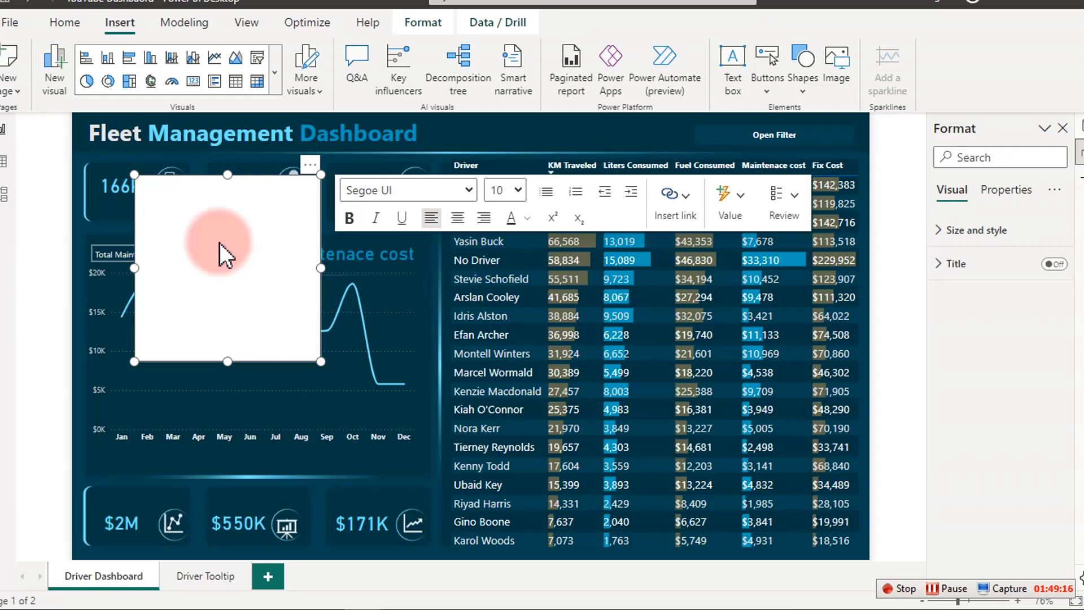
text(Total Liers)
key(BackSpace)
text(ters Consumed)
Format the "Total Liters Consumed" text with font size 12 and a light grey font colour.
key(ctrl+a)
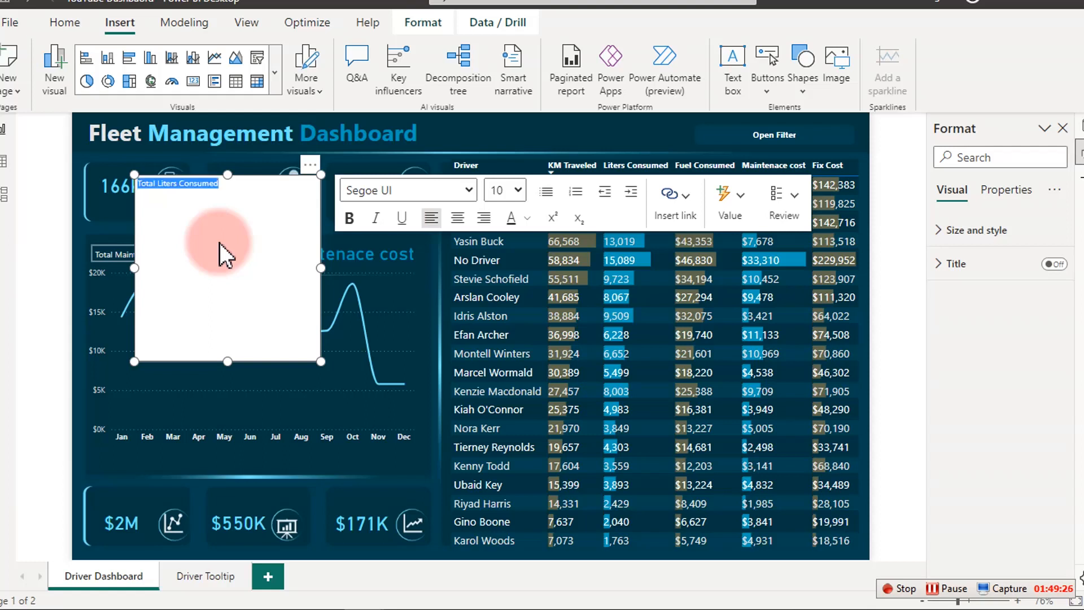
click(512, 187)
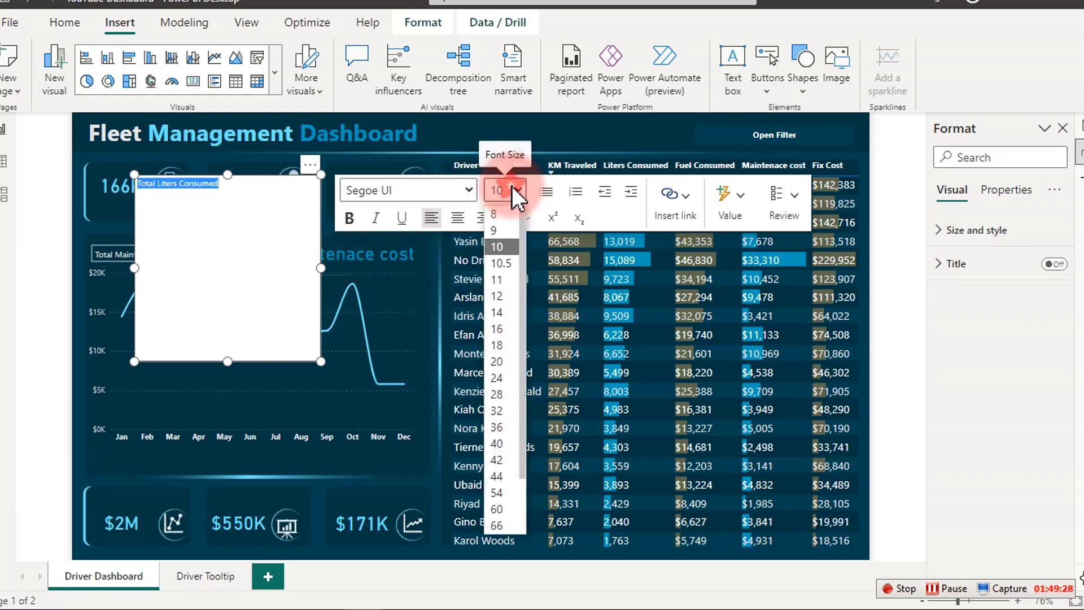
click(498, 296)
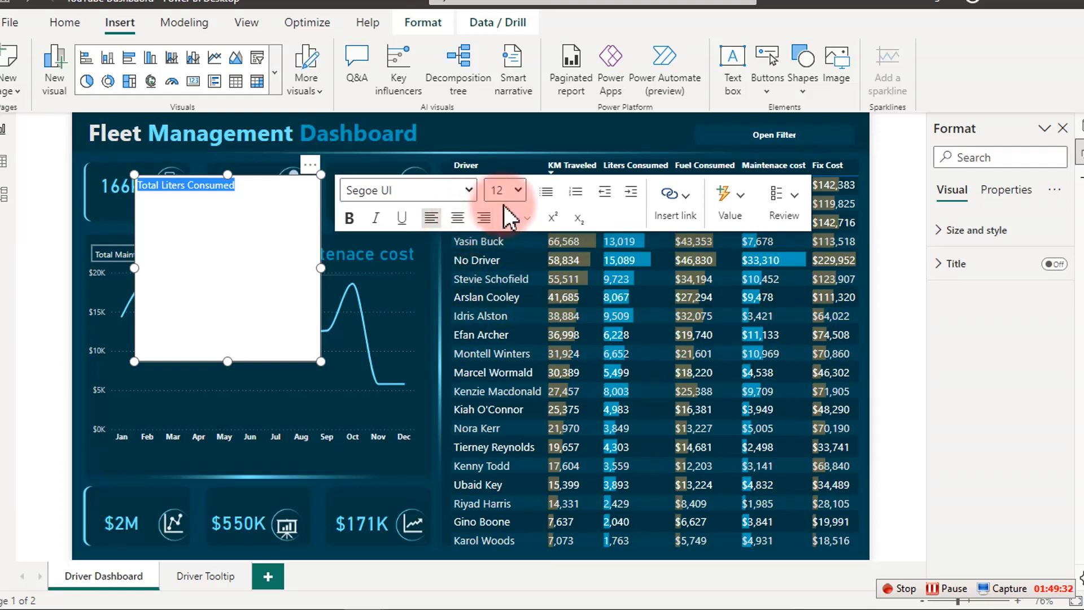
click(528, 217)
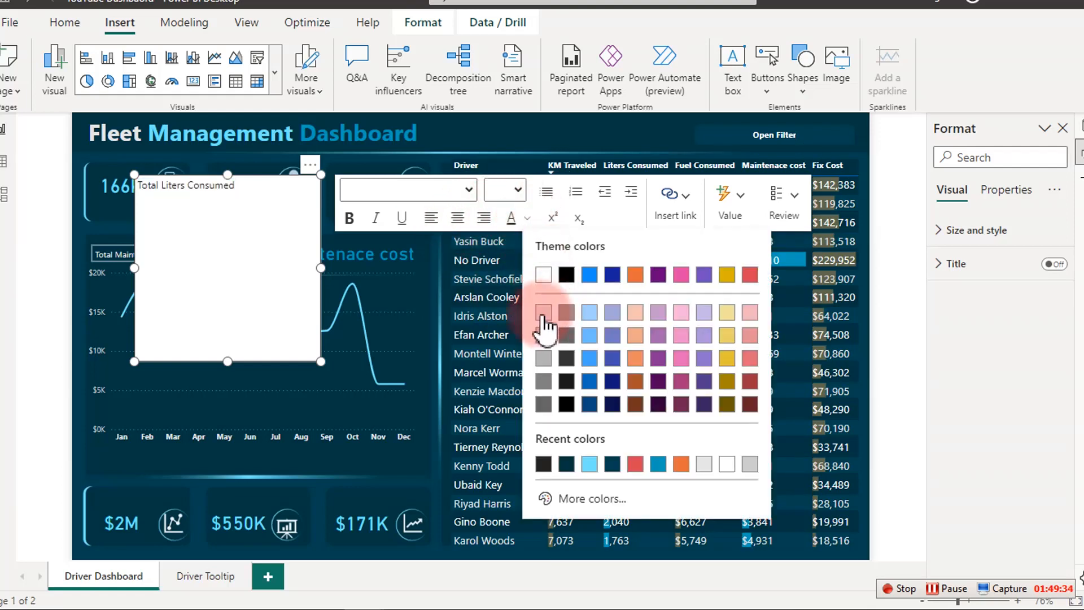
click(541, 314)
Shrink the "Total Liters Consumed" text box to about 203 wide by 40 high and centre its text.
drag(321, 361, 258, 207)
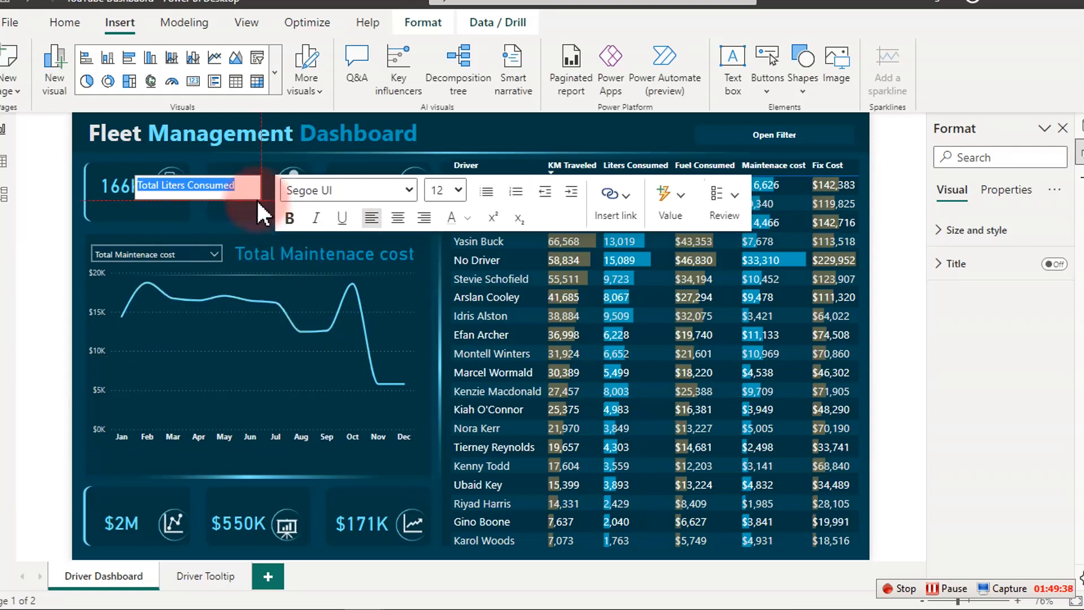
click(398, 218)
Turn off the "Total Liters Consumed" text box's background and place it directly beneath the 166K card value.
click(986, 233)
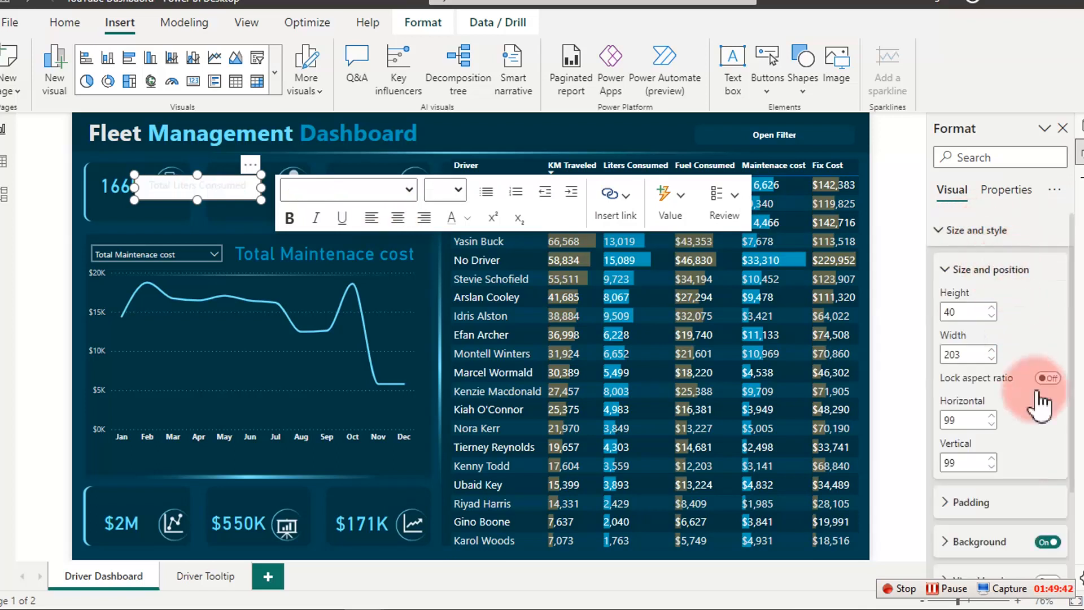
click(1047, 542)
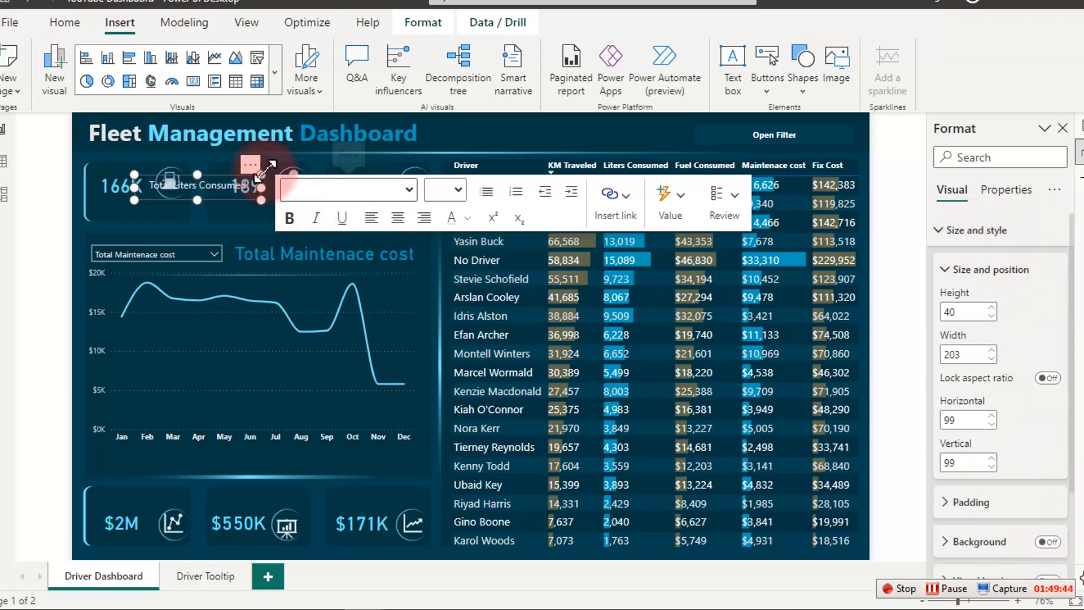
drag(247, 164, 188, 183)
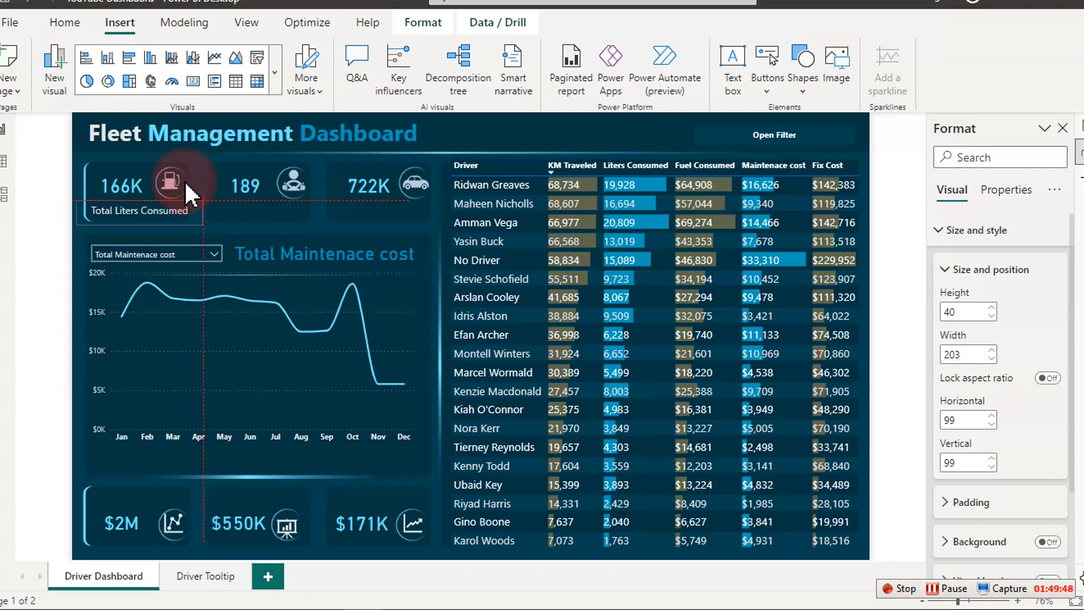
drag(184, 181, 185, 181)
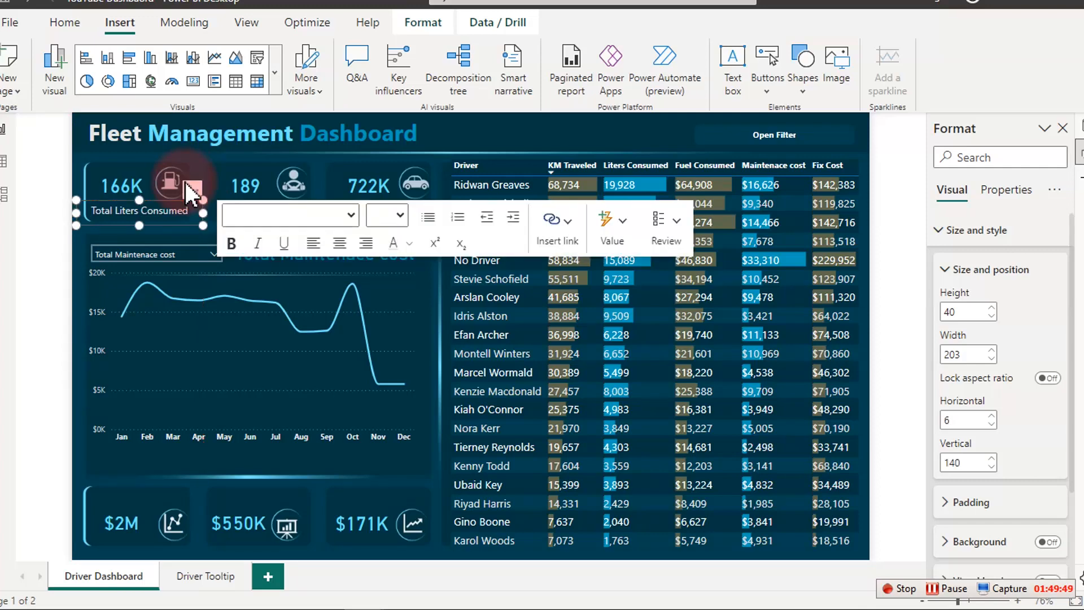
click(63, 25)
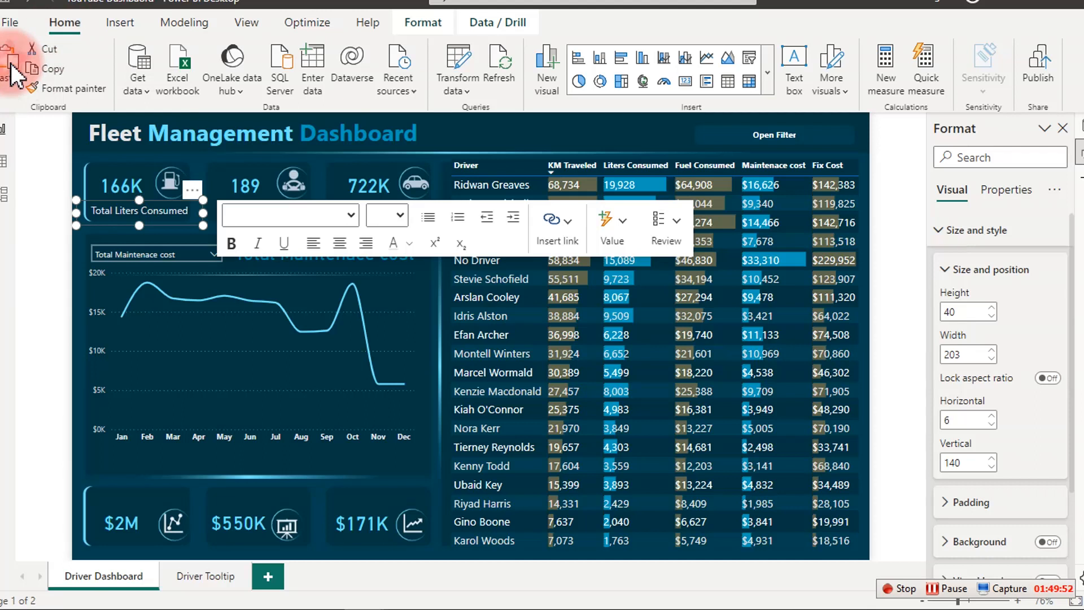
key(ctrl+v)
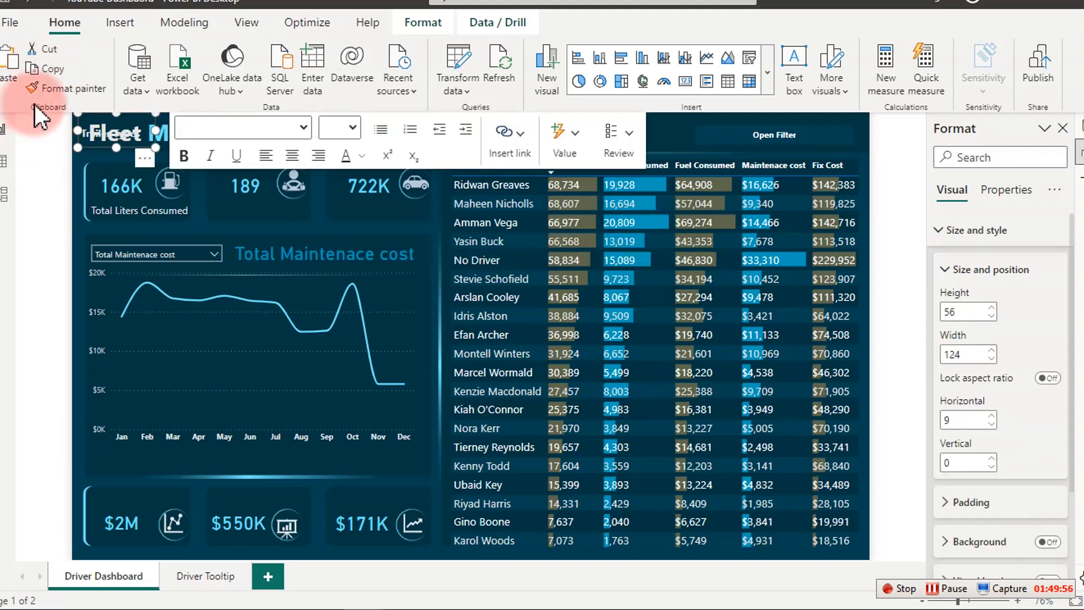
click(120, 138)
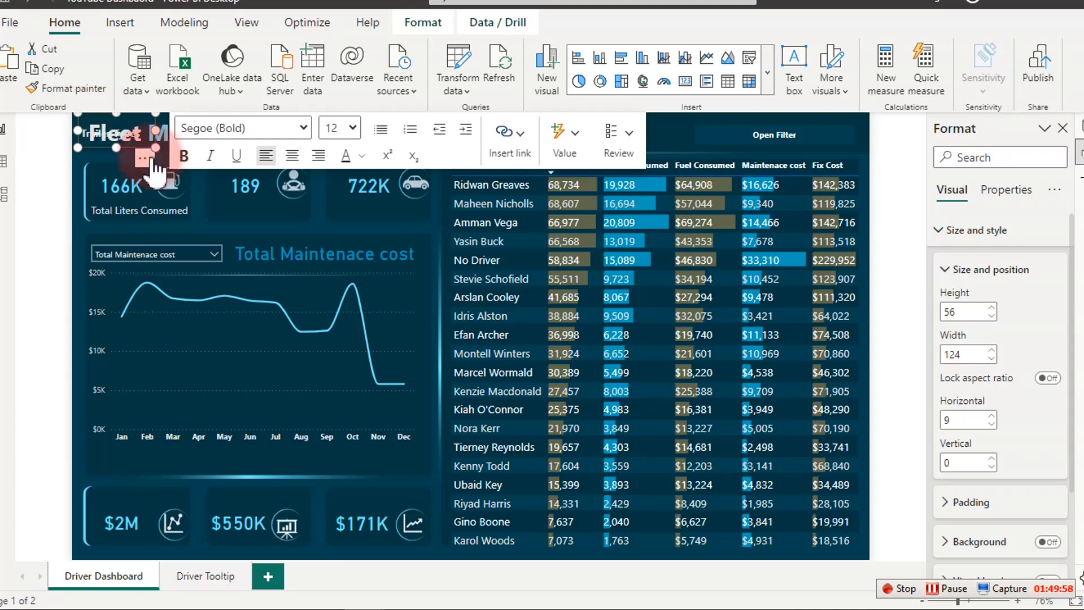
click(147, 158)
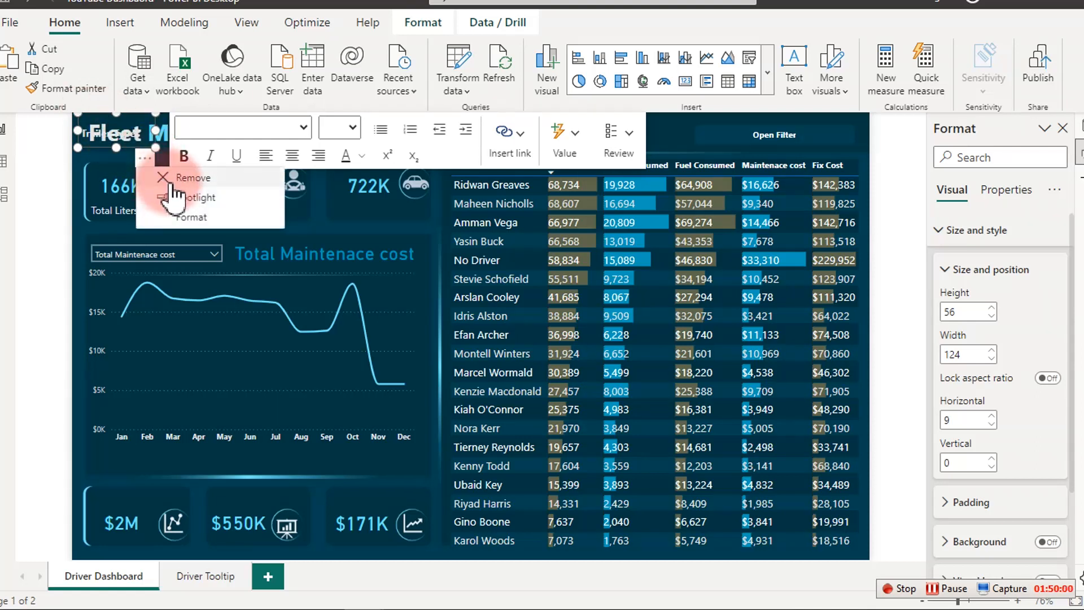
click(179, 186)
Duplicate the "Total Liters Consumed" label and place the copy beneath the 189 card value.
click(147, 210)
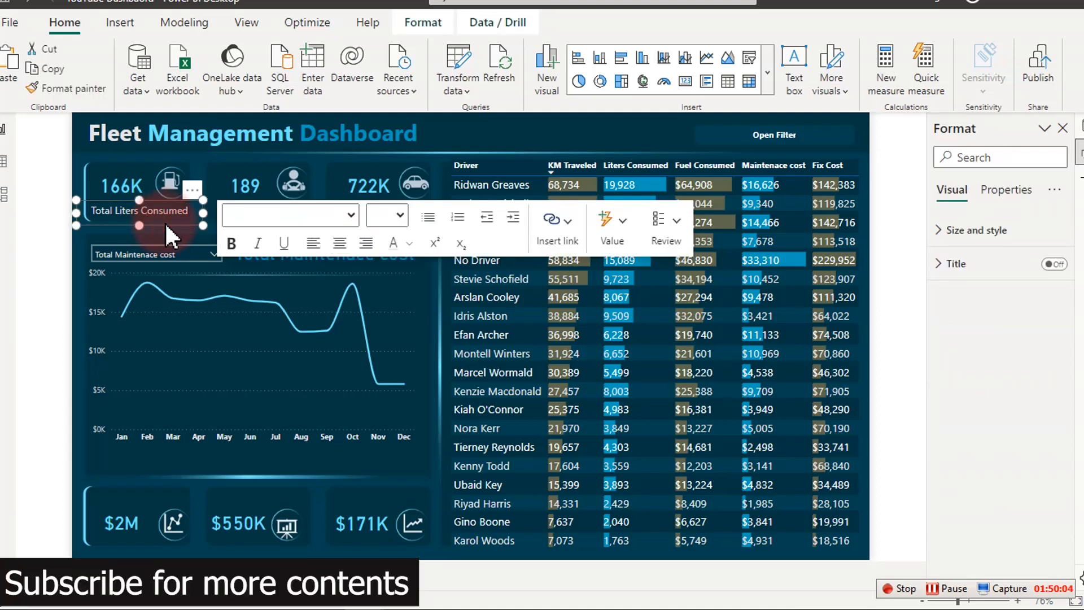
click(63, 59)
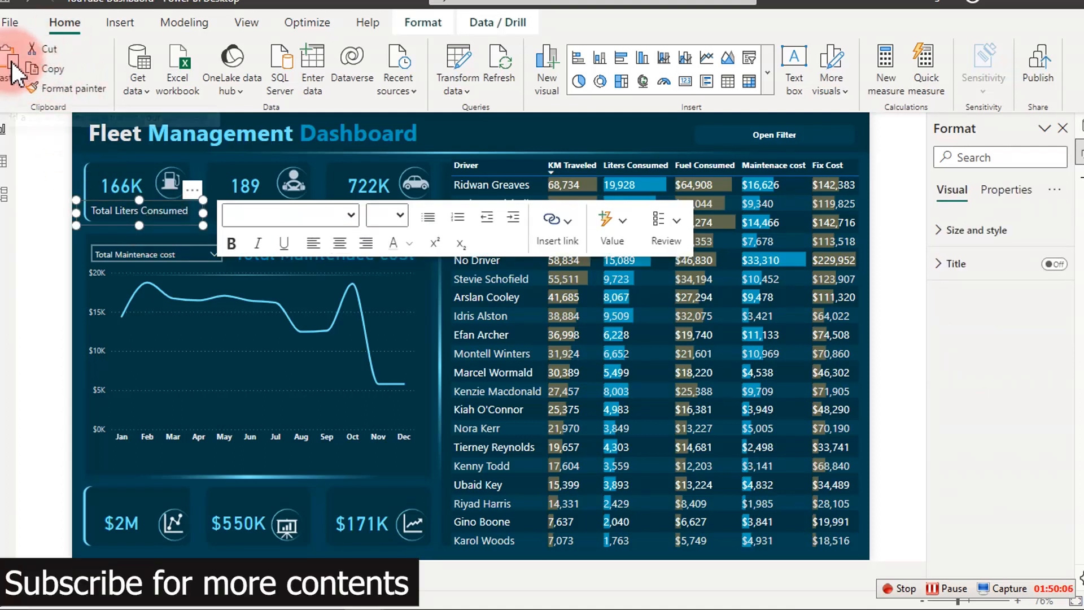
key(ctrl+v)
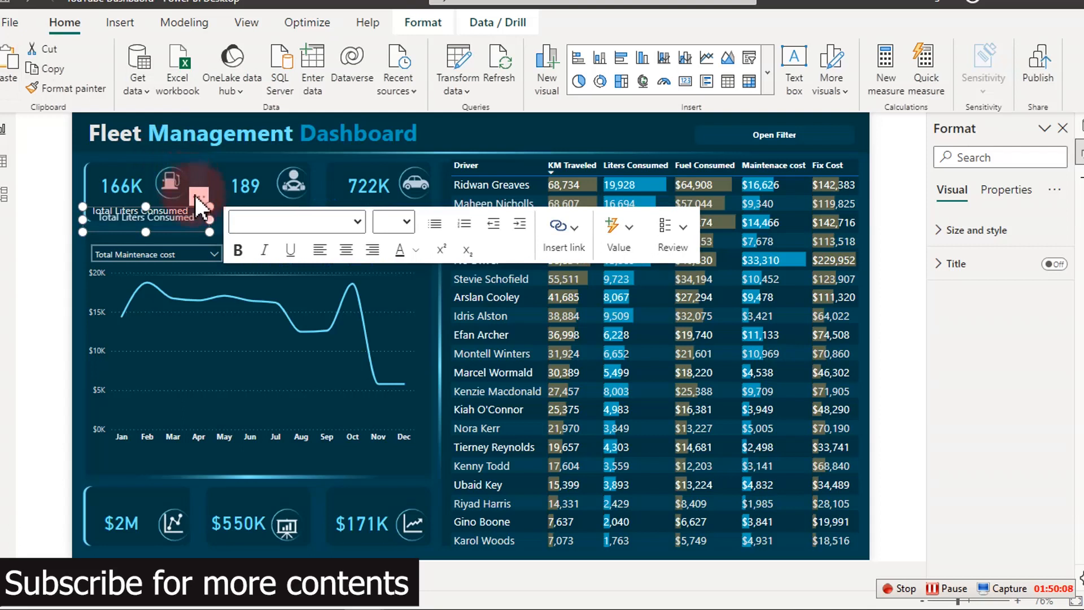
drag(268, 208, 311, 184)
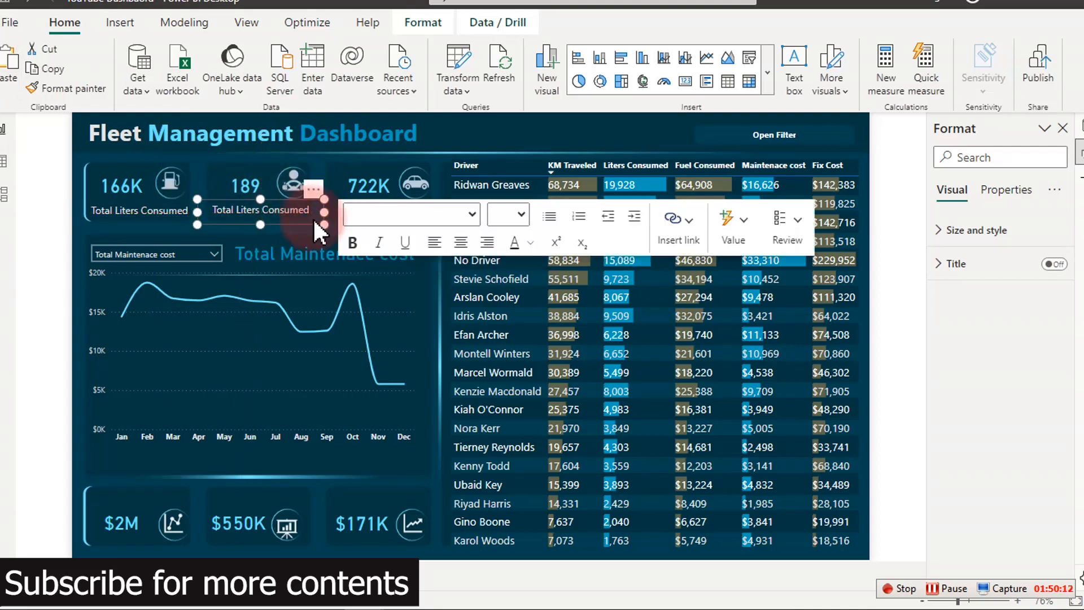
click(488, 131)
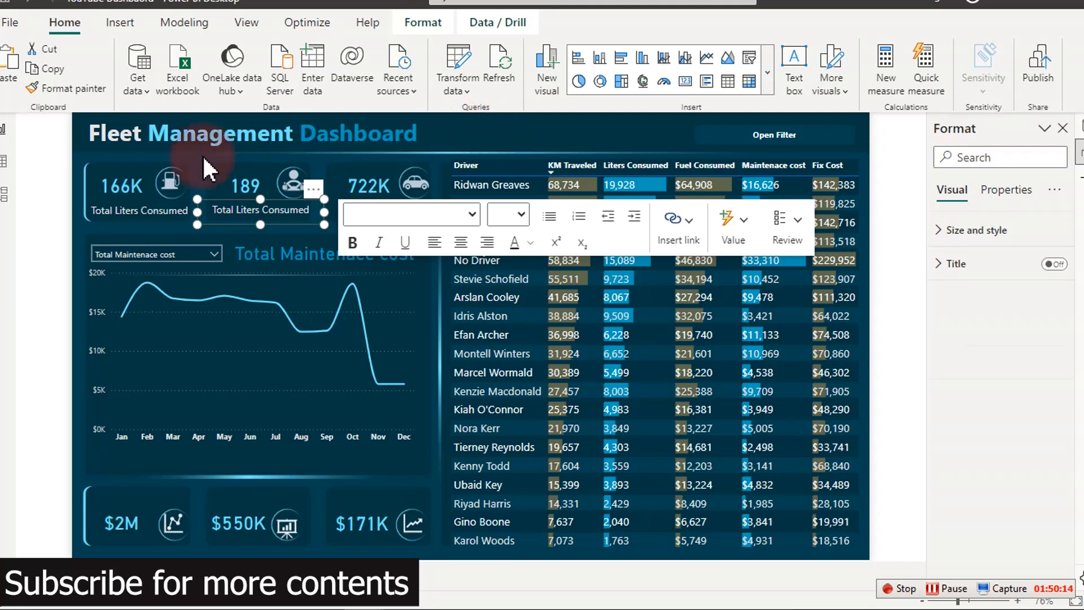
Check which field the 189 card uses, then change its label to "Total Drive" in a narrower text box.
click(236, 178)
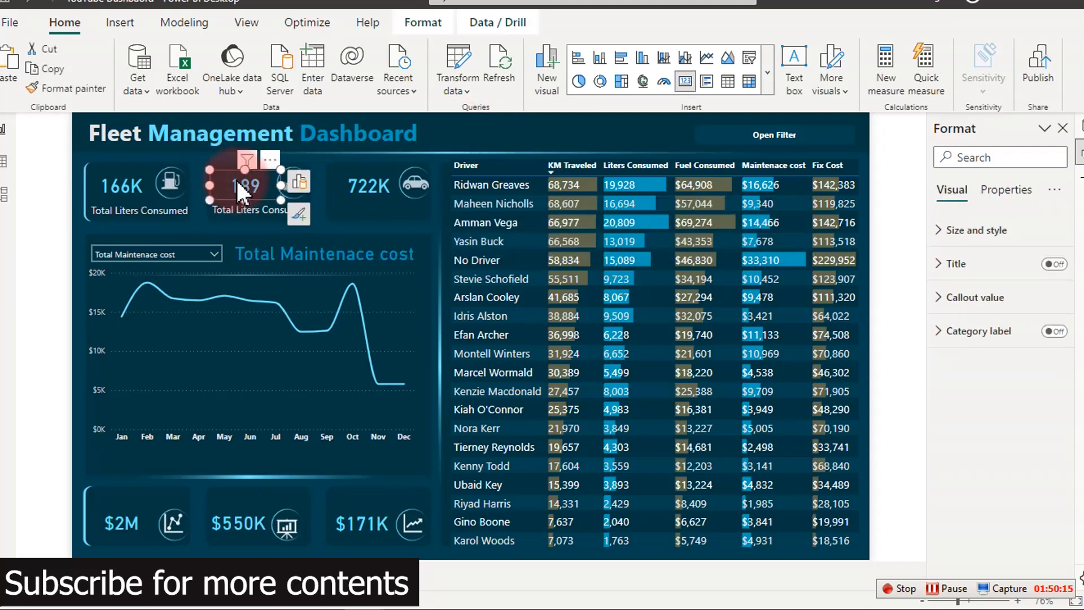
click(299, 182)
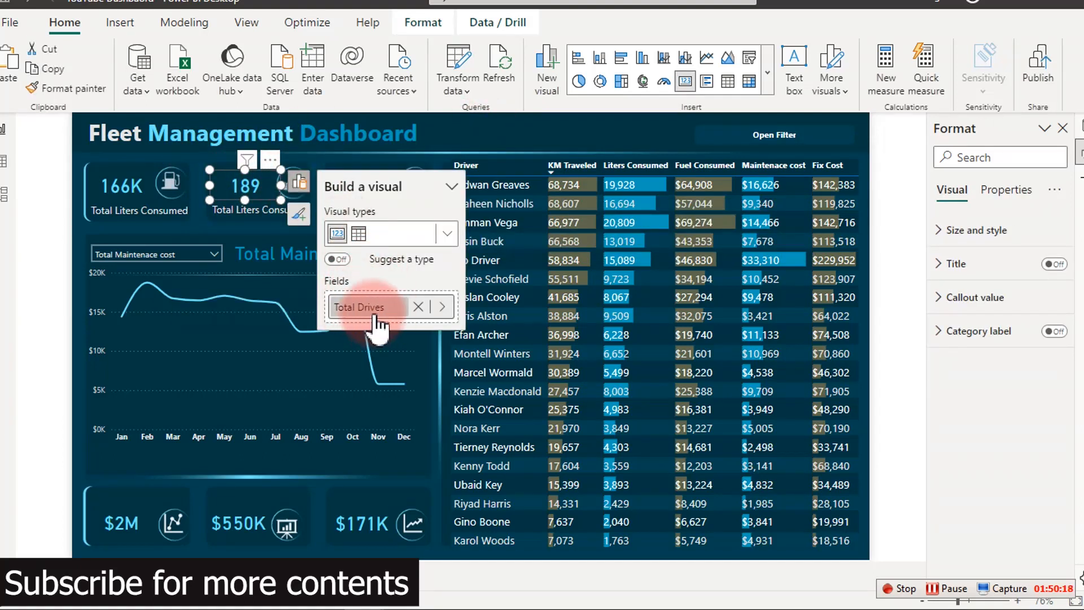
click(234, 209)
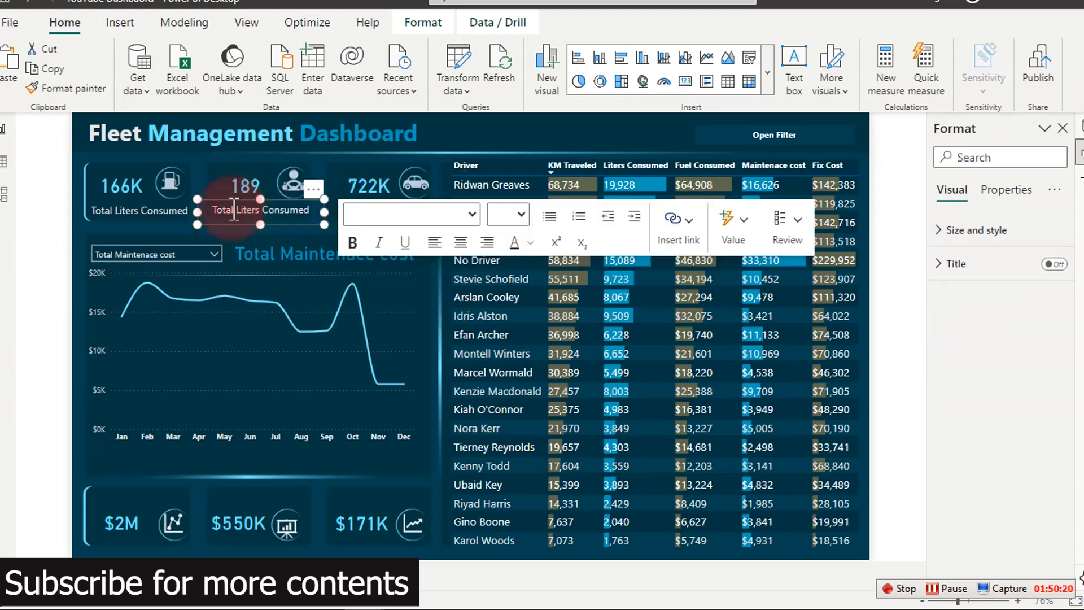
drag(239, 209, 323, 205)
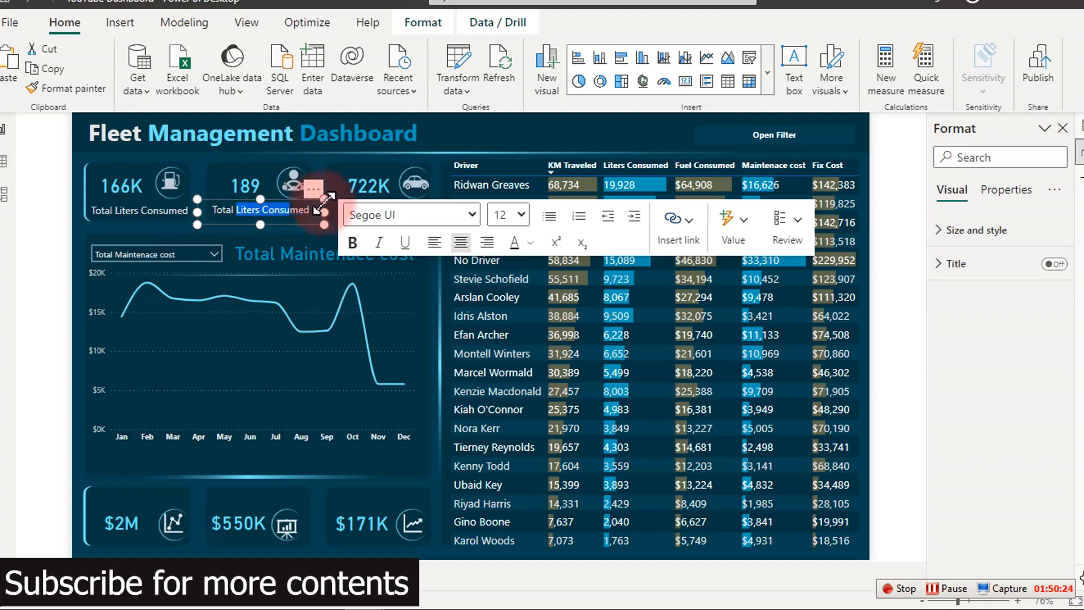
key(BackSpace)
text(Drive)
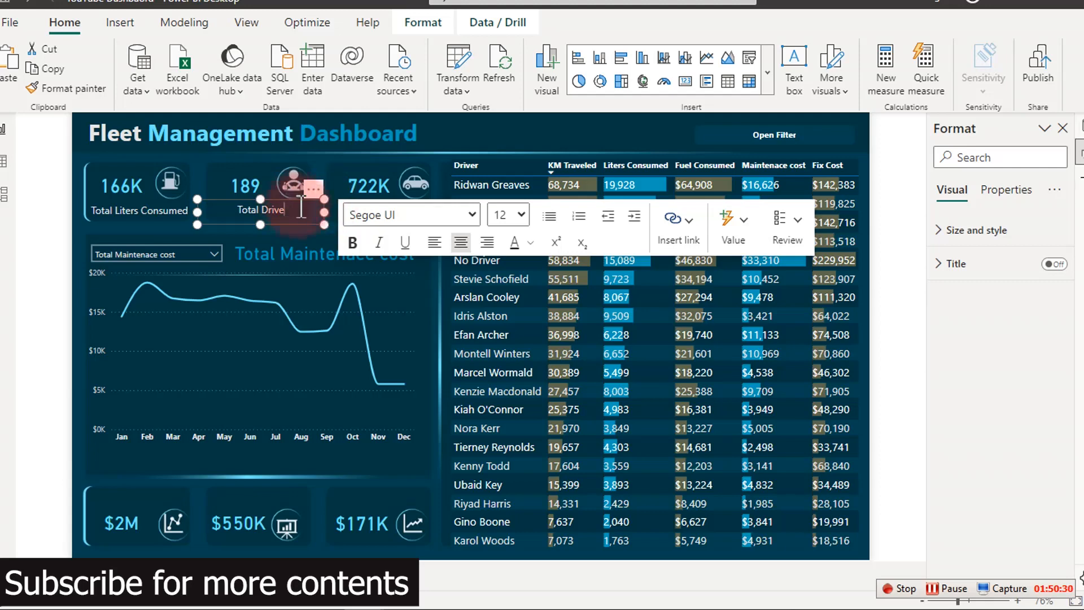
drag(324, 212, 294, 216)
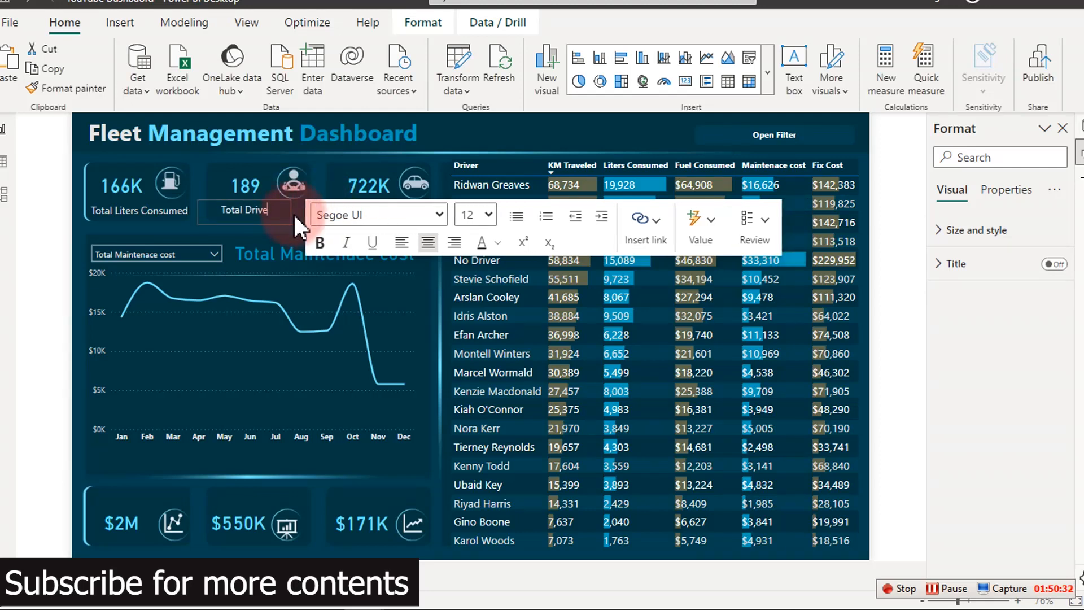
Paste another copy of the label beneath the 722K card value and change its text to "Total KM Traveled".
click(8, 59)
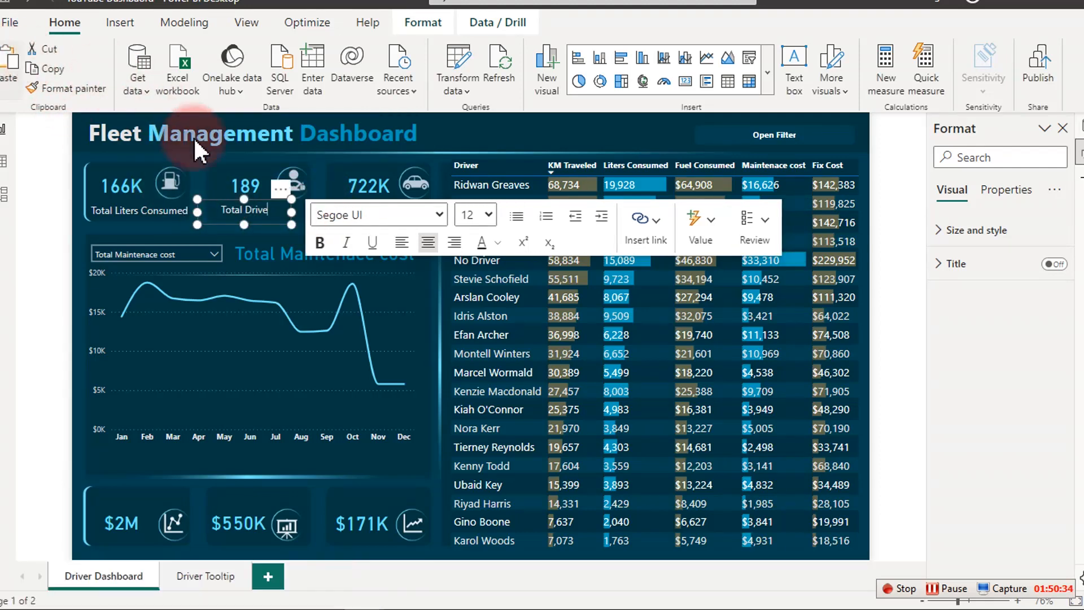
drag(201, 203, 428, 182)
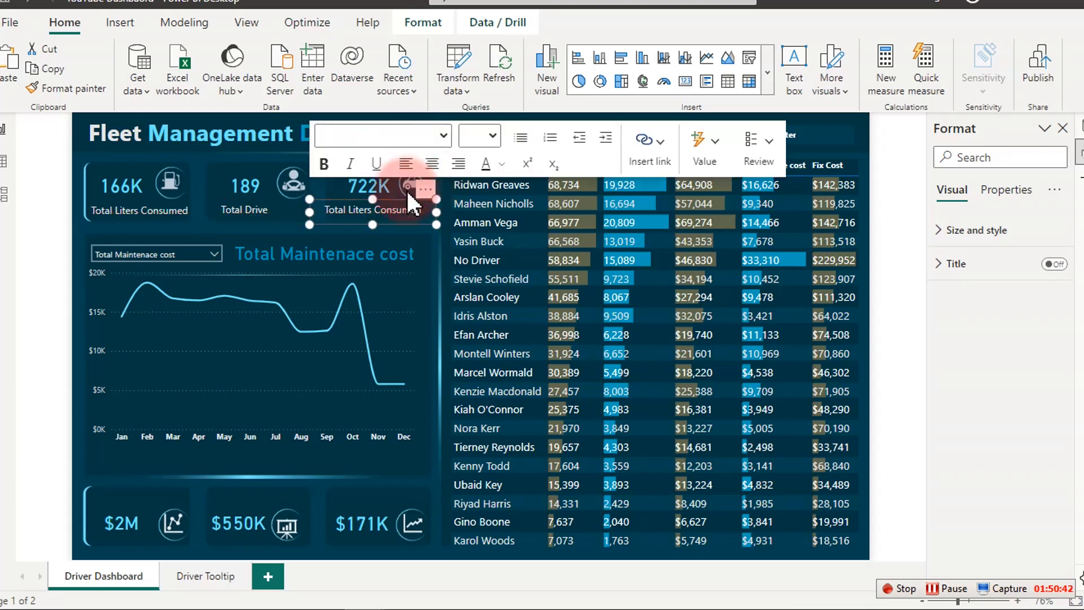
click(348, 211)
drag(349, 210, 431, 198)
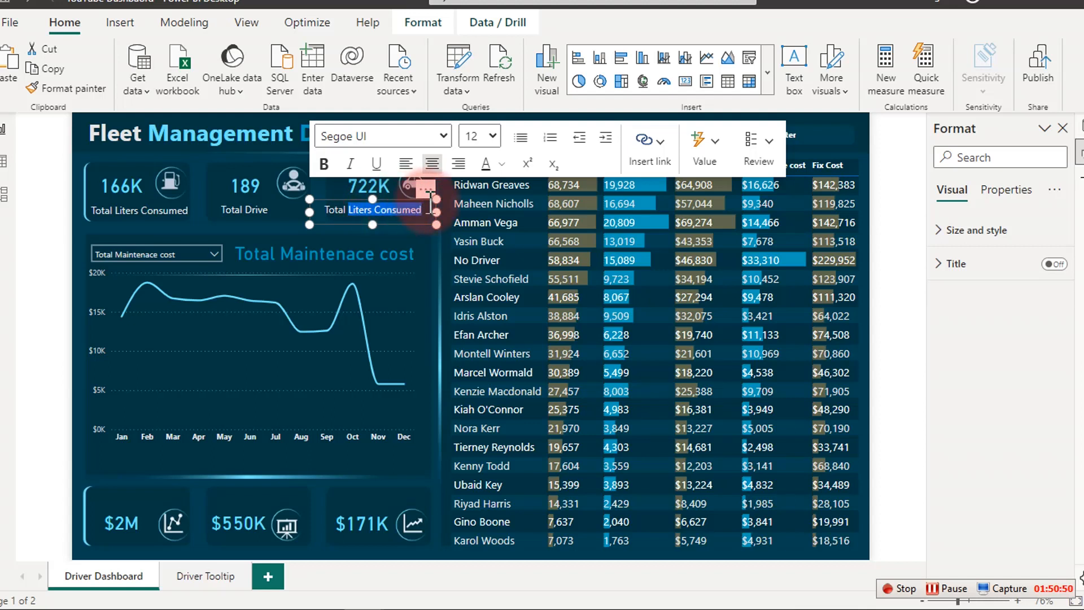
text(KM )
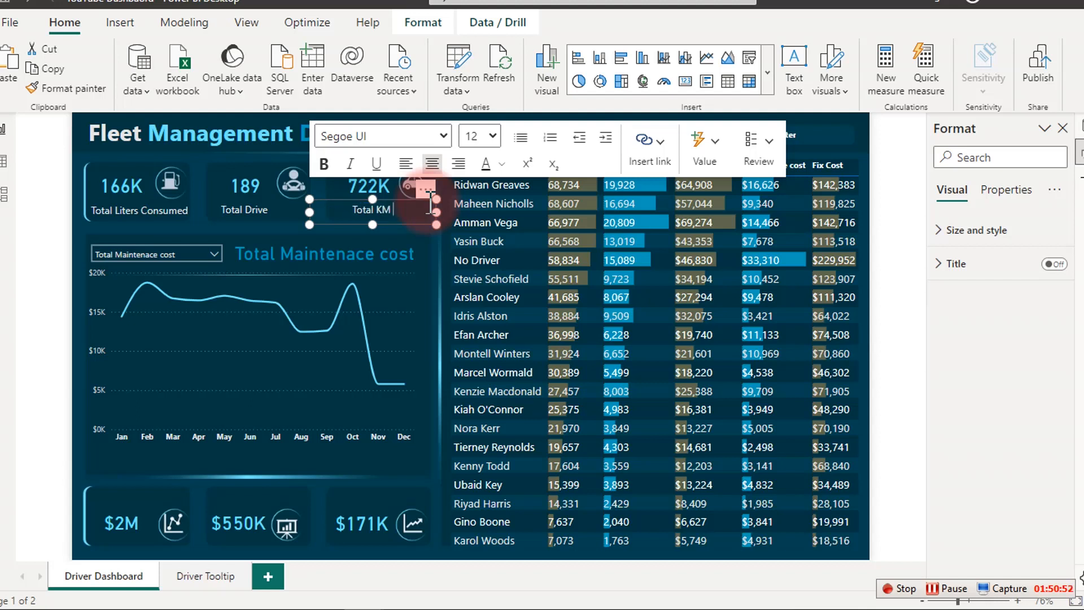
text(Traveled)
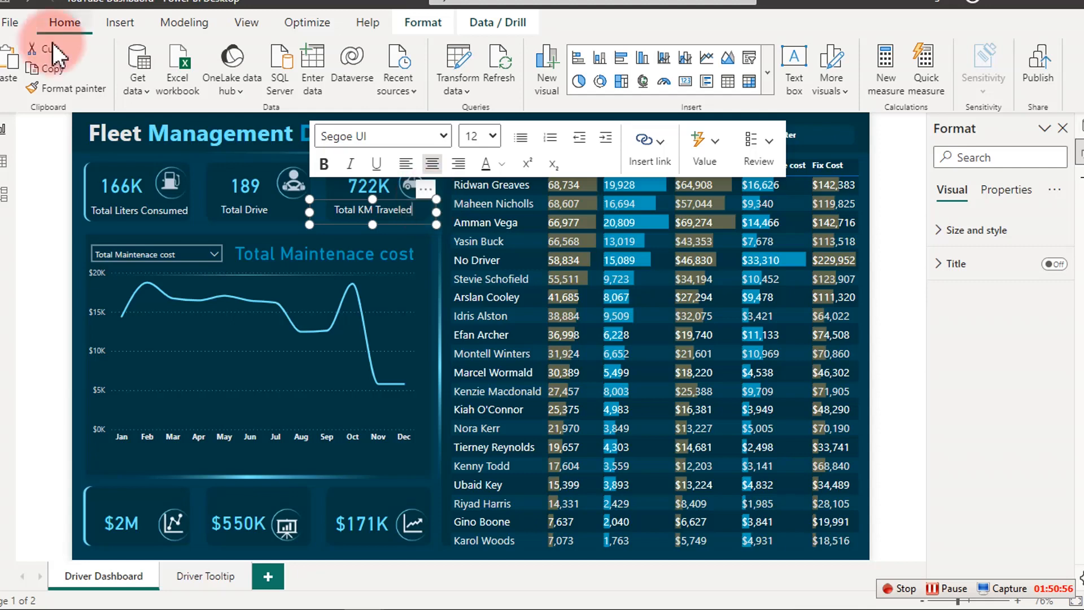
Paste another copy of the "Total Liters Consumed" label and place it just above the $2M card value.
click(6, 65)
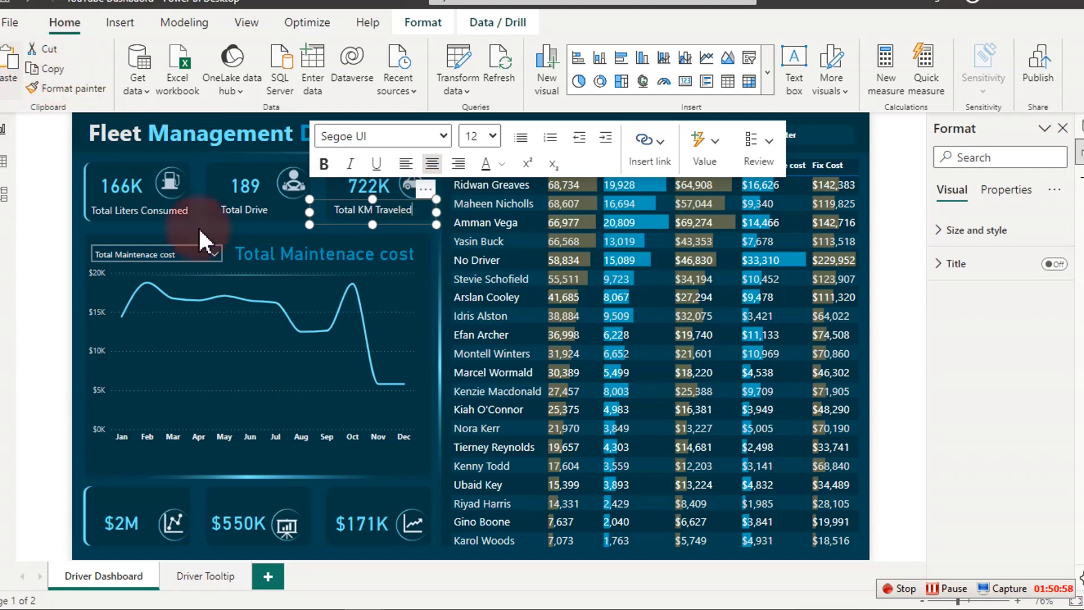
drag(209, 215, 187, 482)
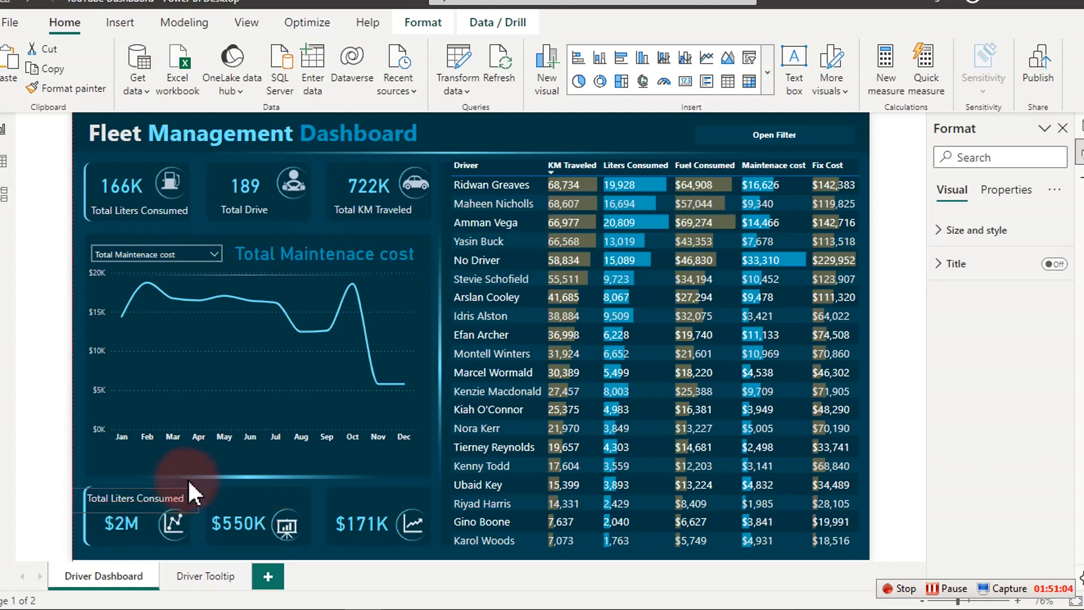
click(190, 484)
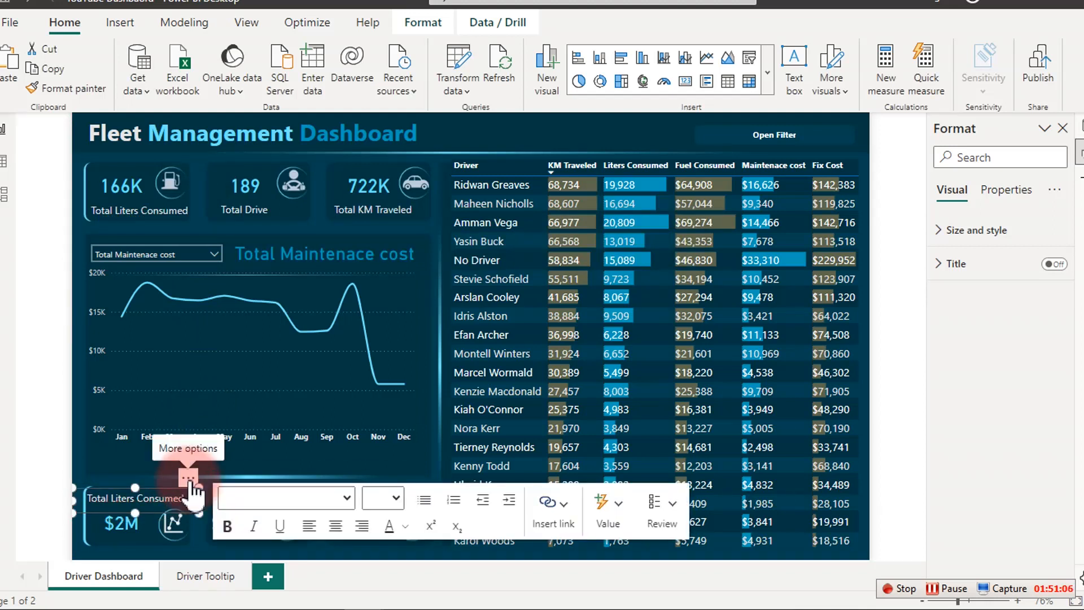
Check which field the $2M card uses, then change its label to "Total Fix Cost" in a narrower text box.
click(124, 522)
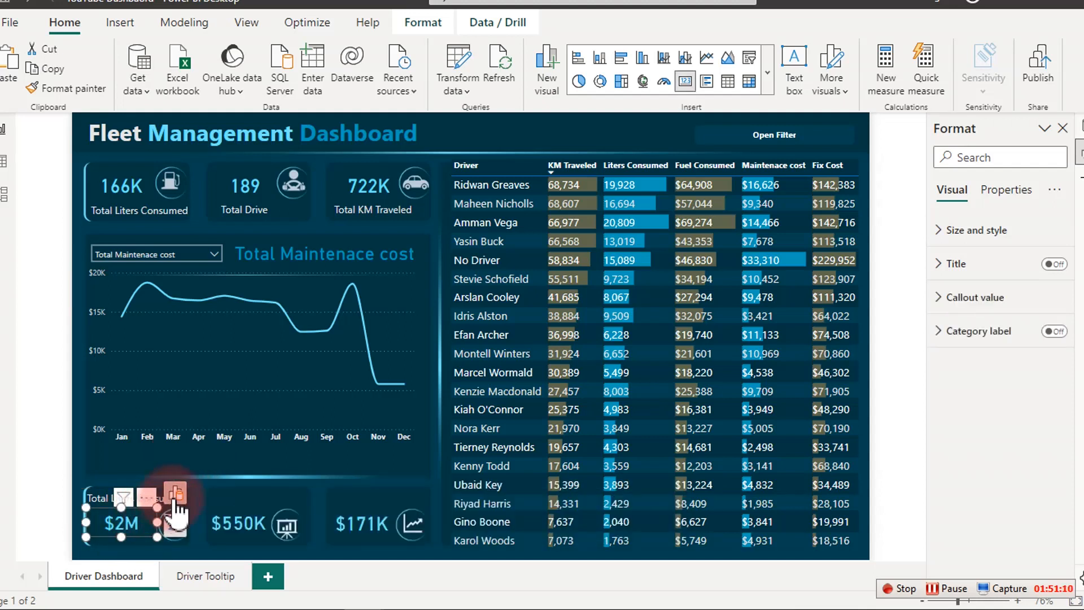
click(176, 494)
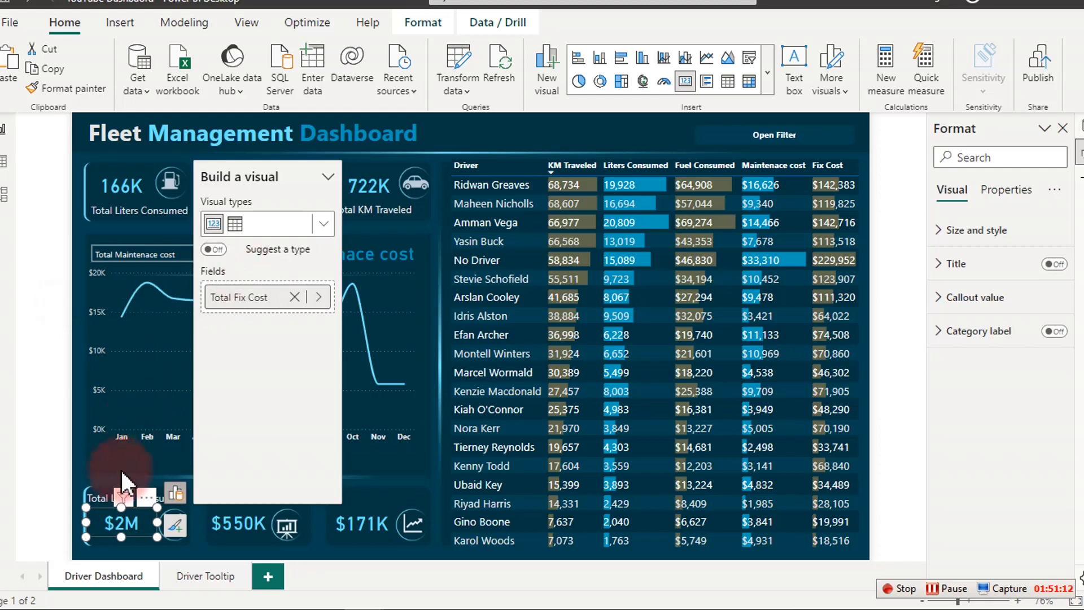
click(112, 498)
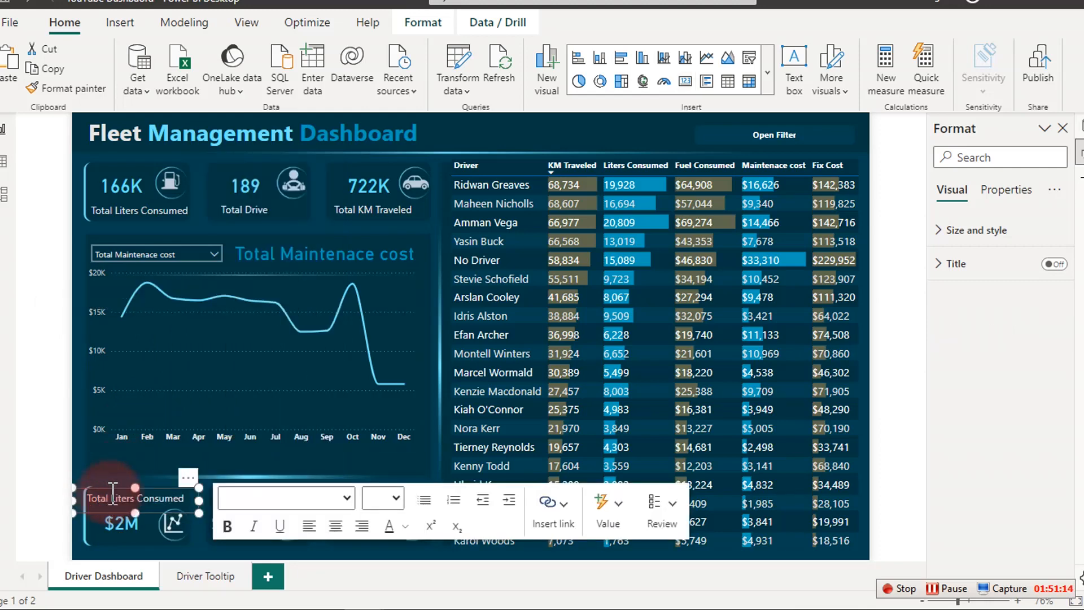
click(113, 498)
drag(112, 498, 187, 498)
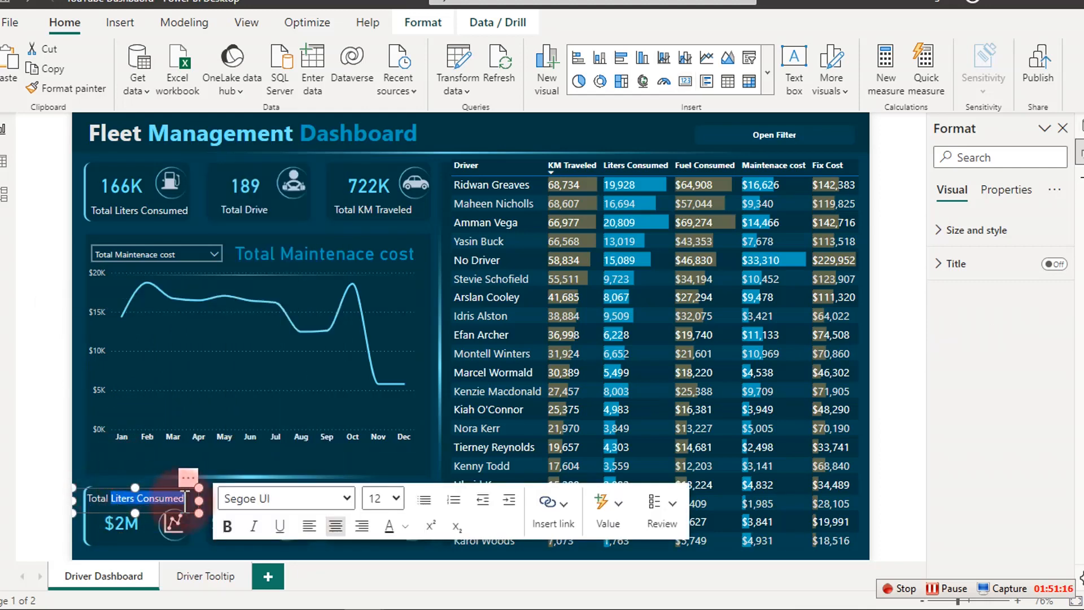
text(Fix)
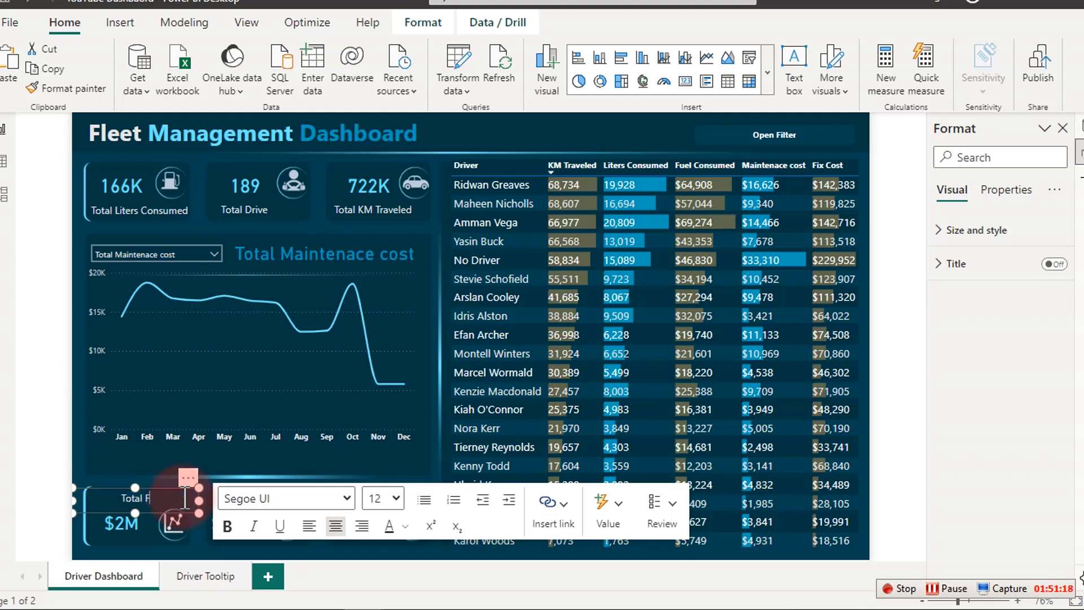
text( Cost)
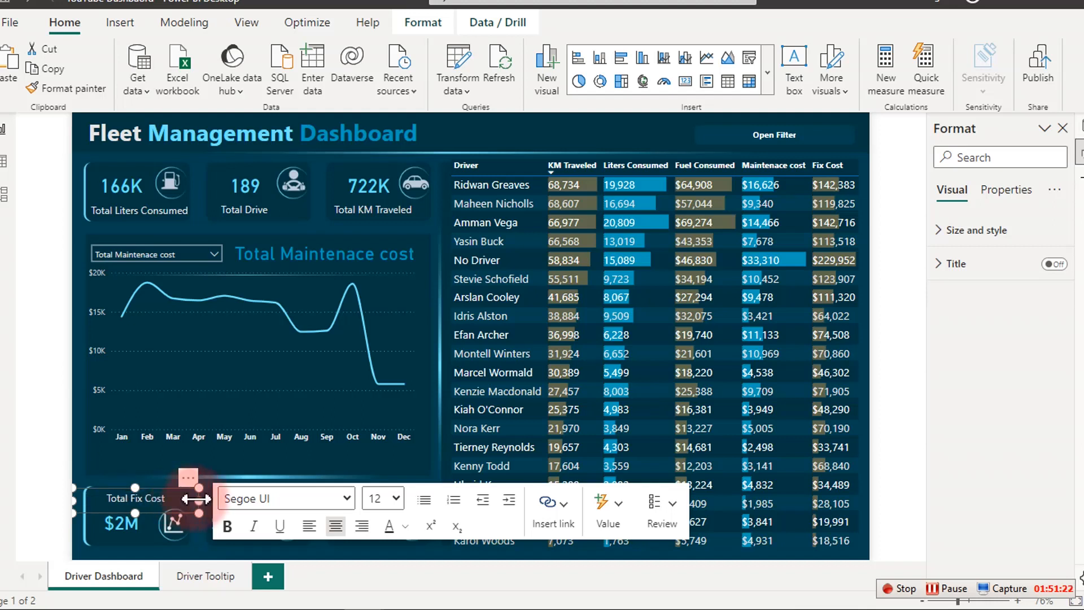
drag(193, 500, 175, 500)
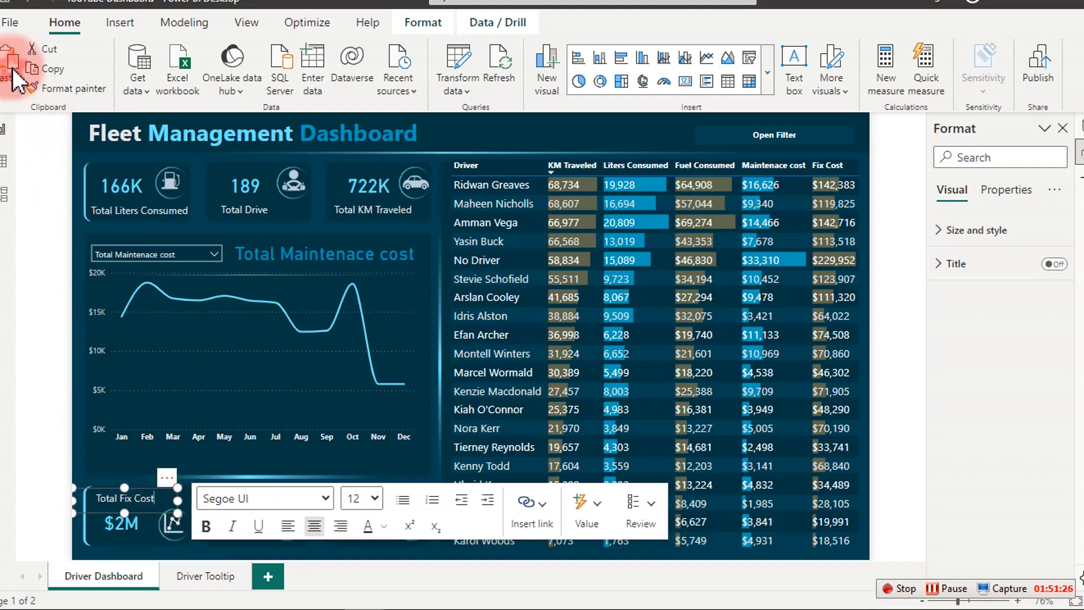
Paste a copy of the "Total Liters Consumed" label above the $550K card value, change it to "Total Fuel Consumed" and narrow its text box slightly.
click(179, 183)
drag(194, 204, 310, 479)
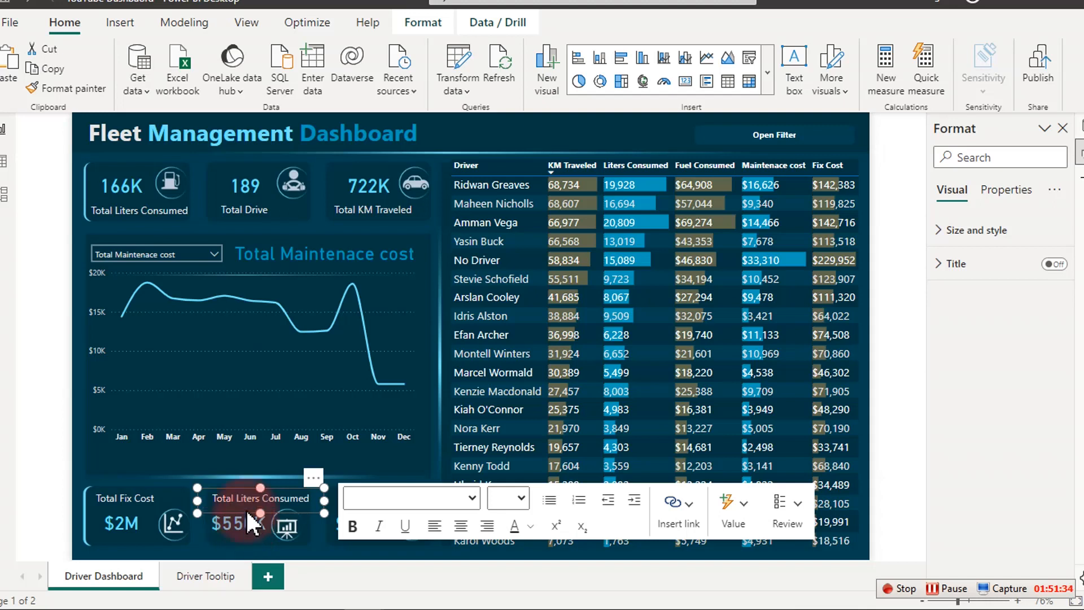
drag(262, 497, 236, 499)
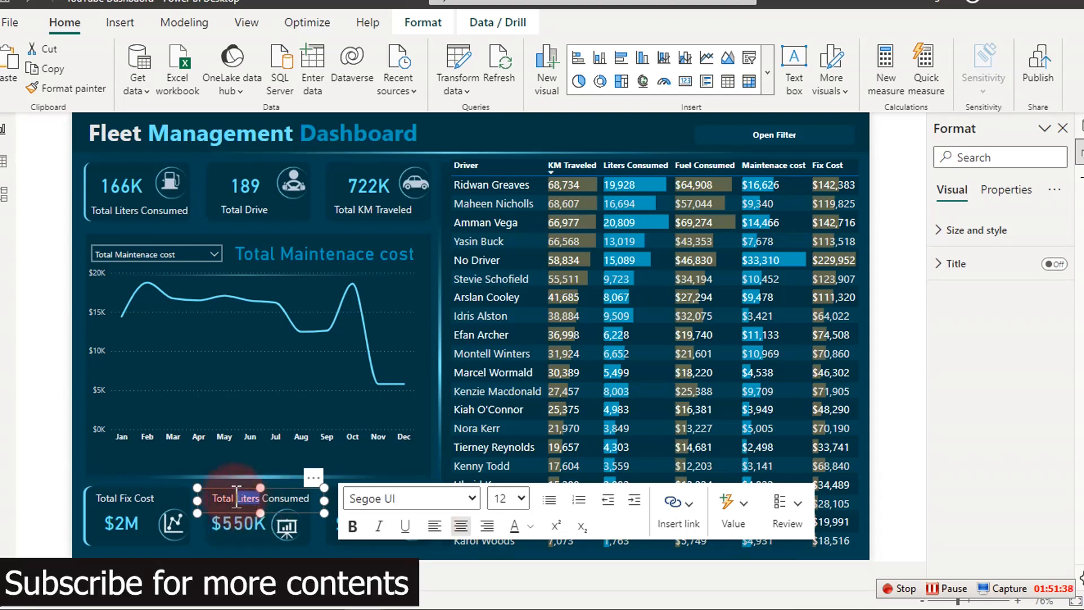
text(Fuel)
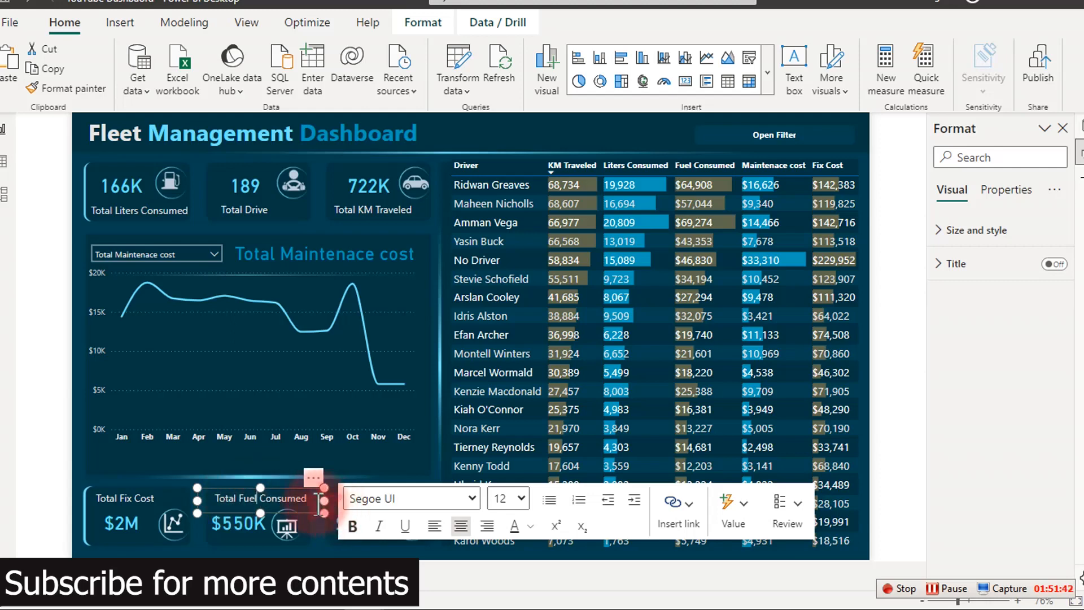
drag(323, 500, 316, 504)
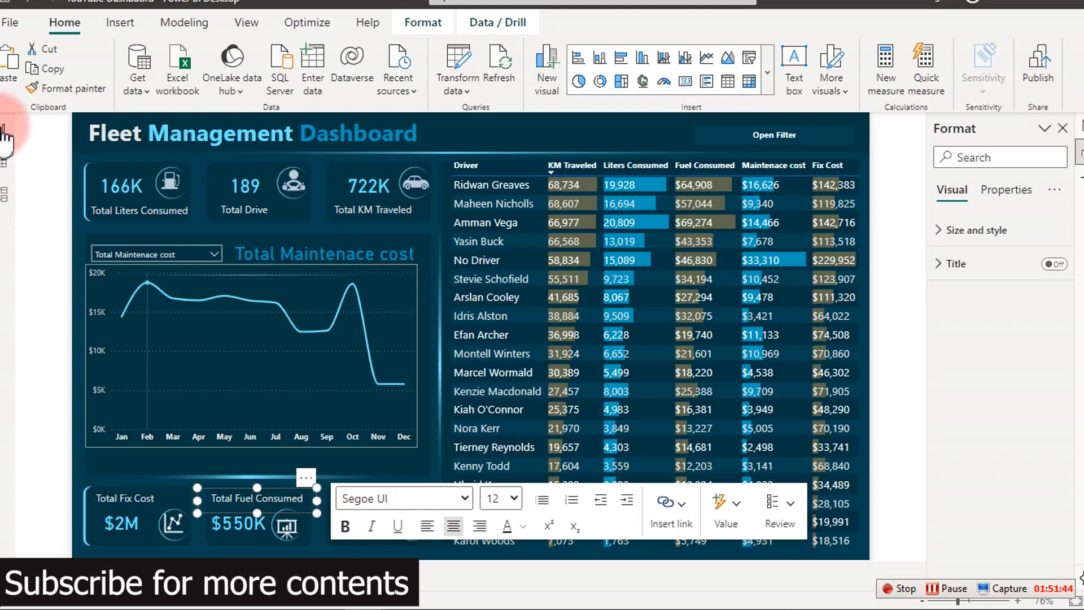
Paste another copy of the "Total Liters Consumed" label just above the $171K card value and check which field that card uses.
click(164, 175)
drag(194, 184, 355, 527)
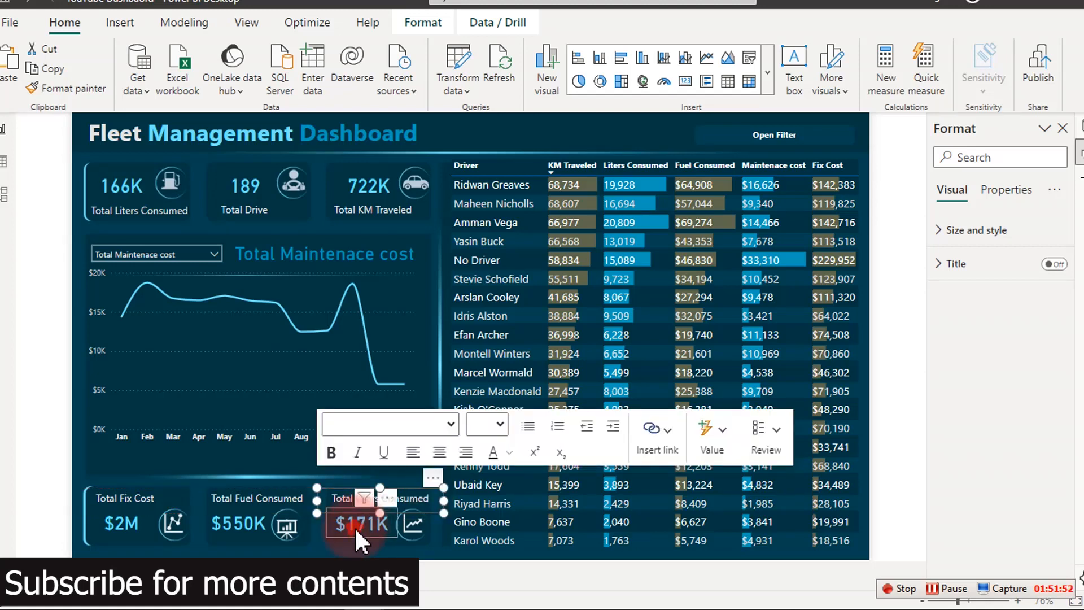
click(355, 527)
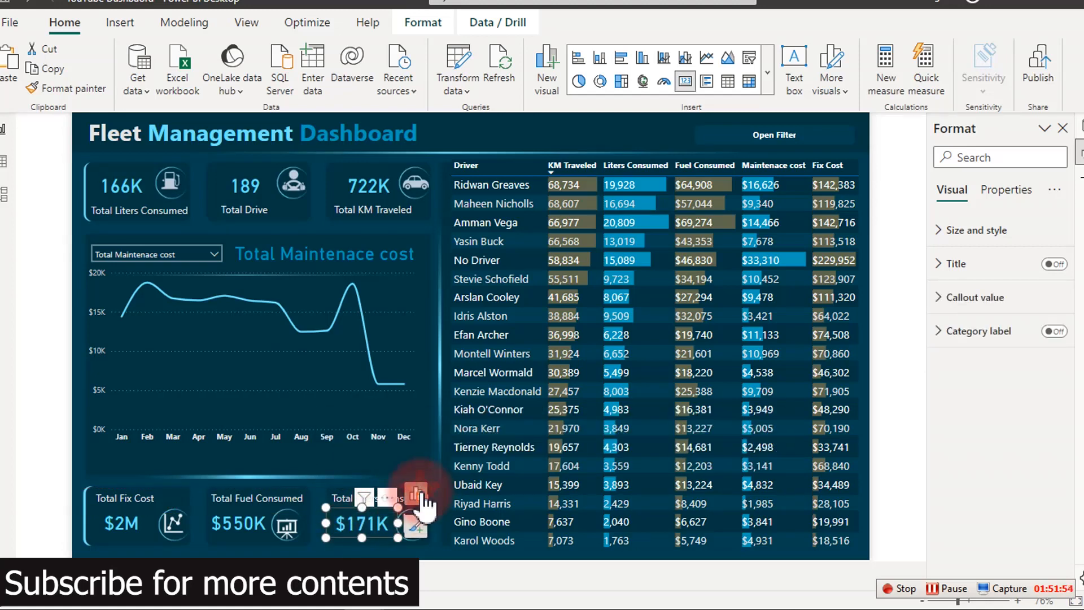
click(417, 495)
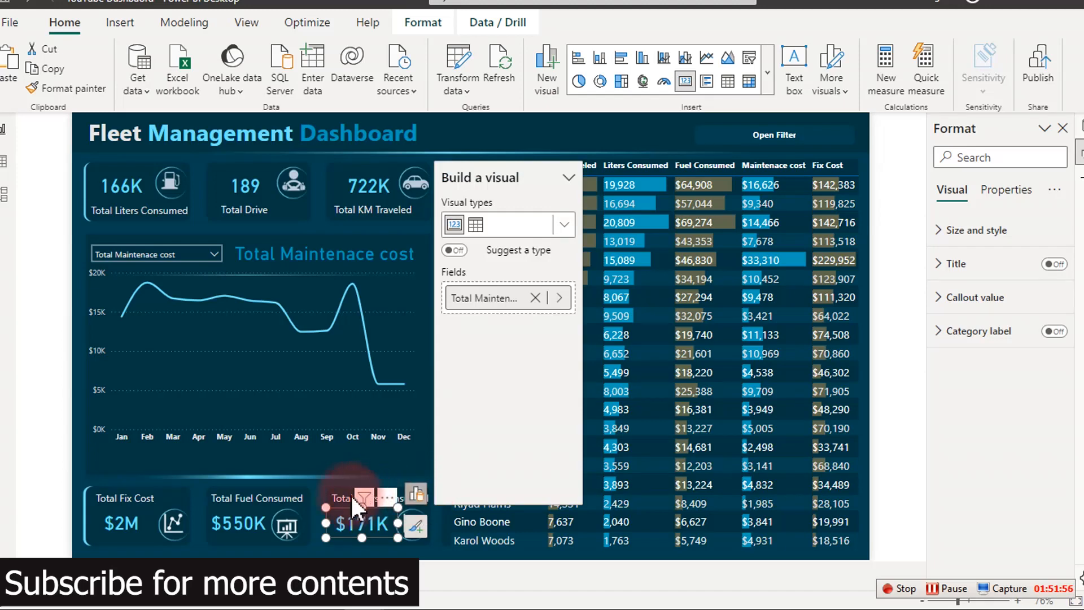
Change the label above the $171K card value to "Maintenance Cost" and narrow its text box slightly.
click(340, 494)
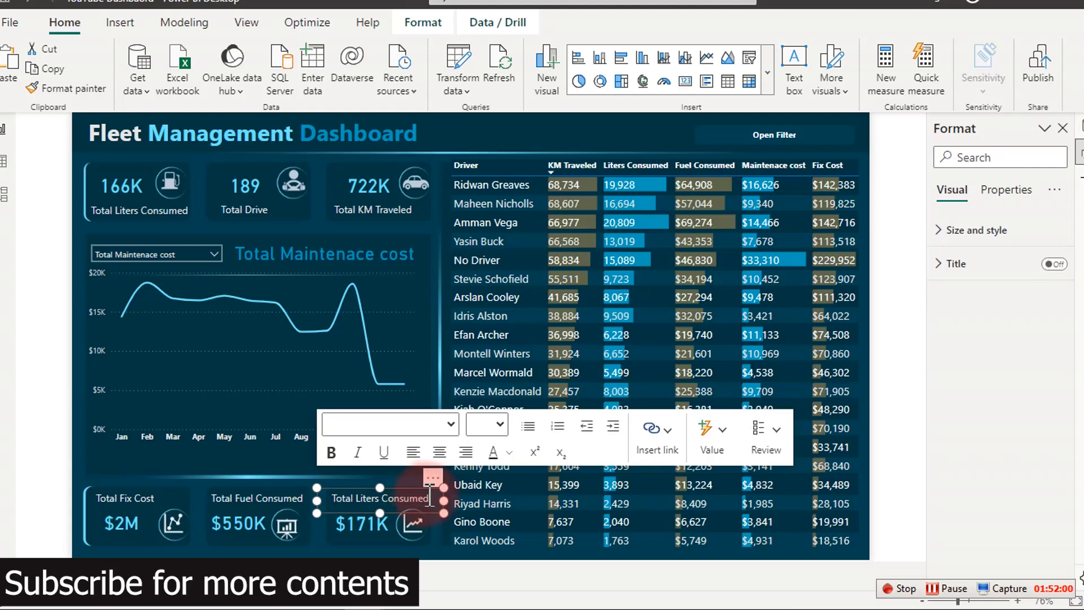
drag(430, 500, 359, 500)
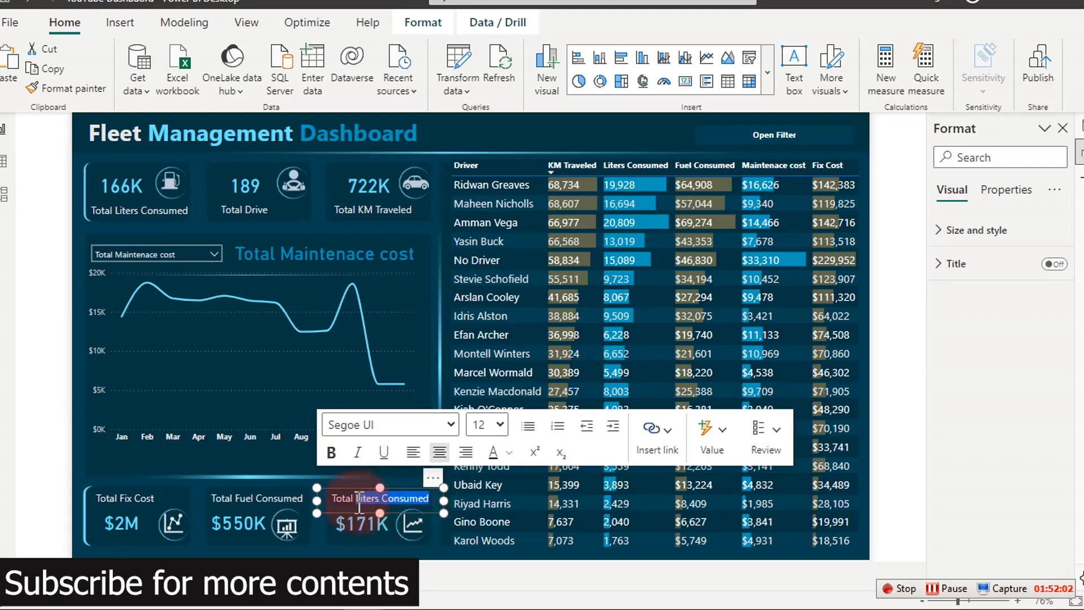
text(M)
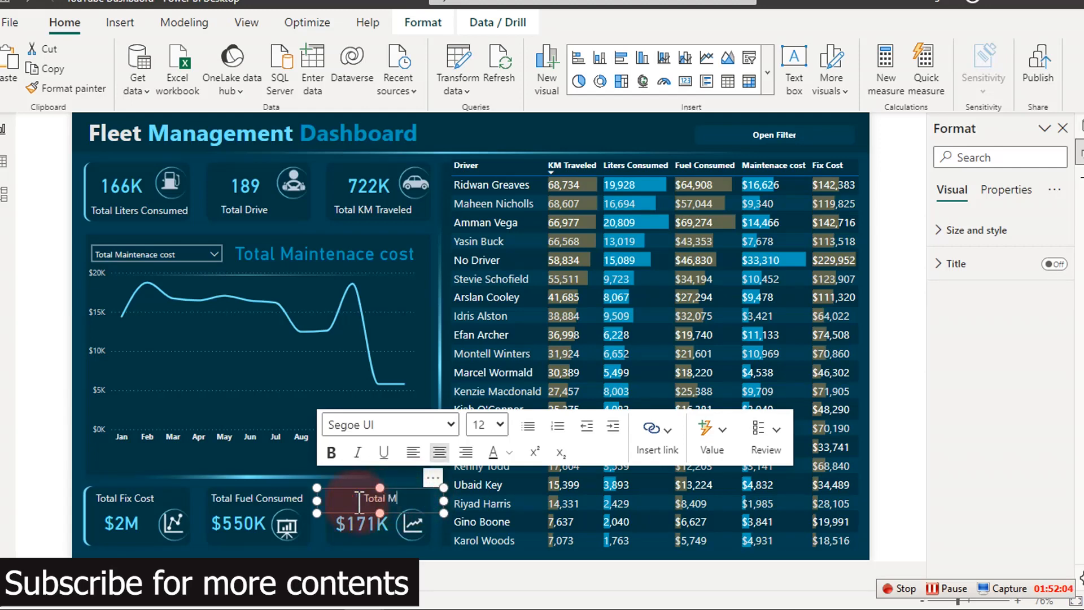
text(aintenance Cost)
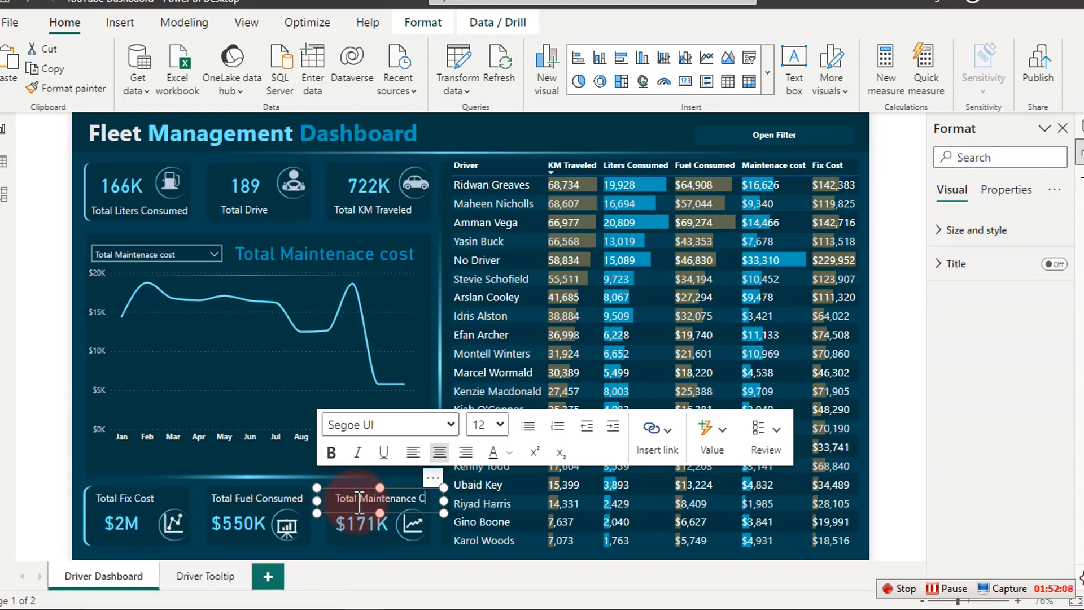
key(Home)
key(Delete)
key(Delete)
key(Delete)
key(Delete)
key(Delete)
key(Delete)
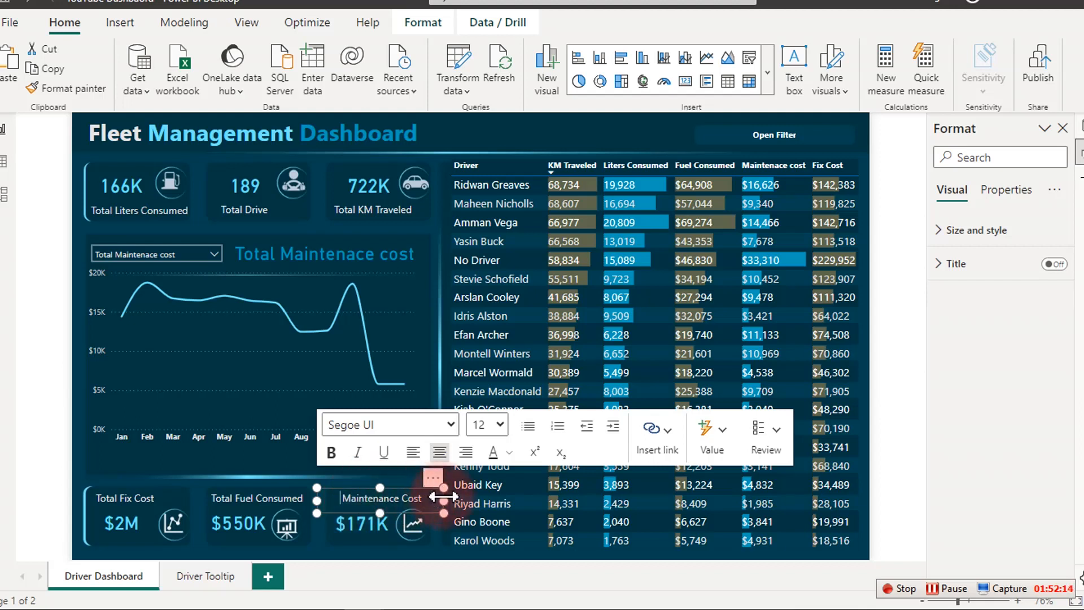
drag(445, 501, 433, 503)
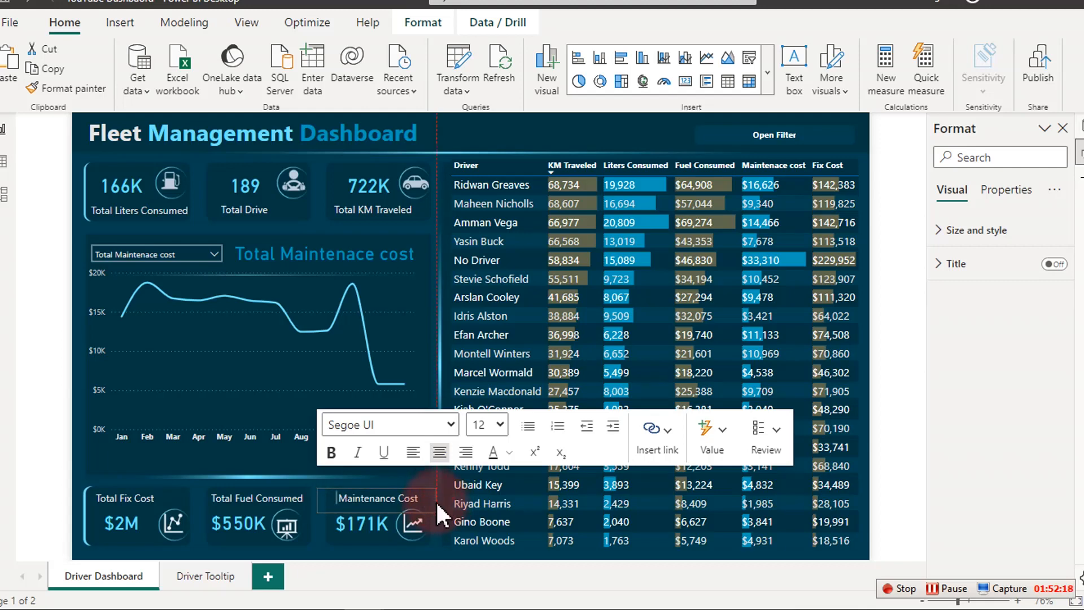
click(499, 125)
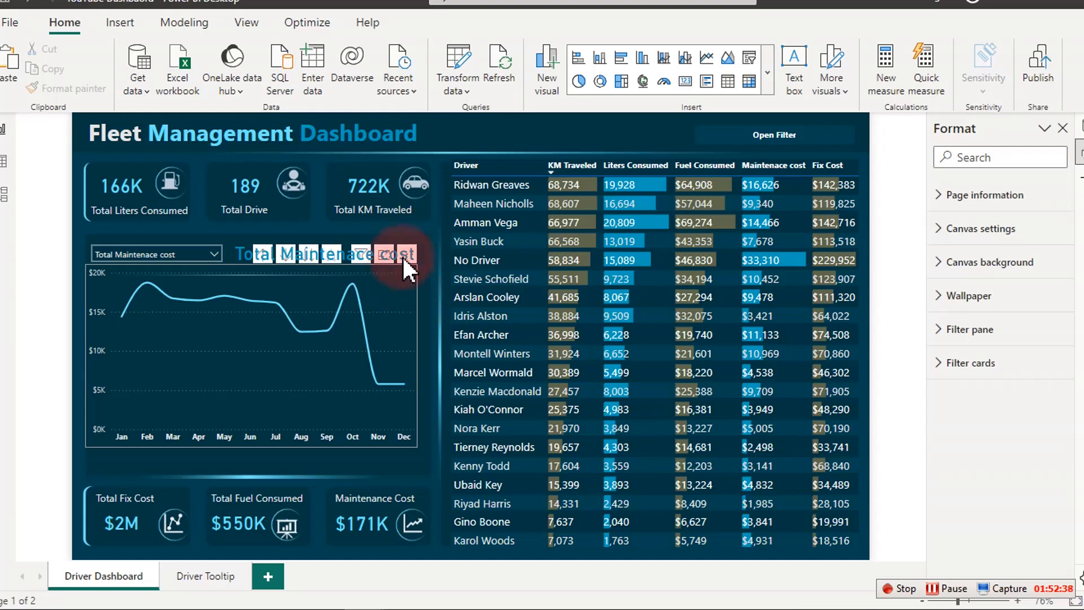
Move the monthly line chart slightly down and to the right to centre it within its background panel.
click(402, 255)
drag(402, 256, 422, 274)
click(551, 126)
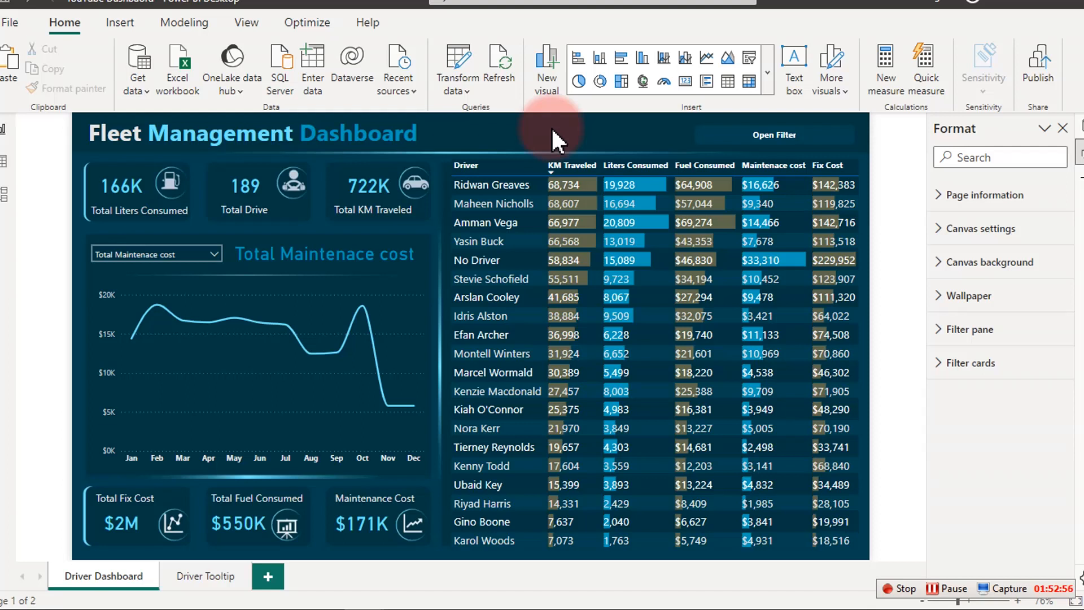
Compare the driver page with the finished reference report "Dashboard", switching between the two Power BI windows.
mouse_move(530, 608)
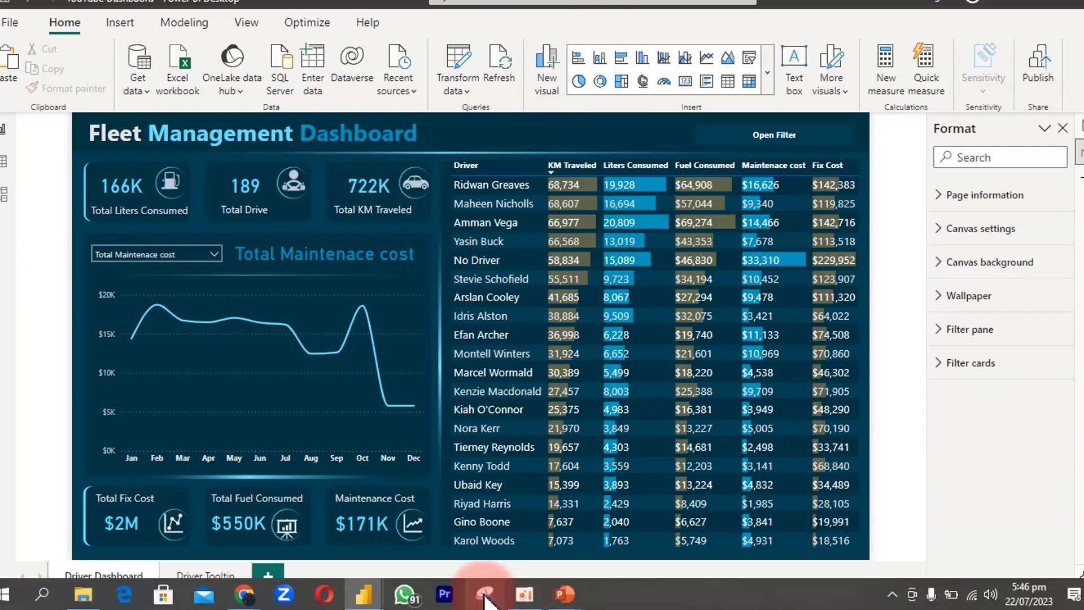
click(361, 598)
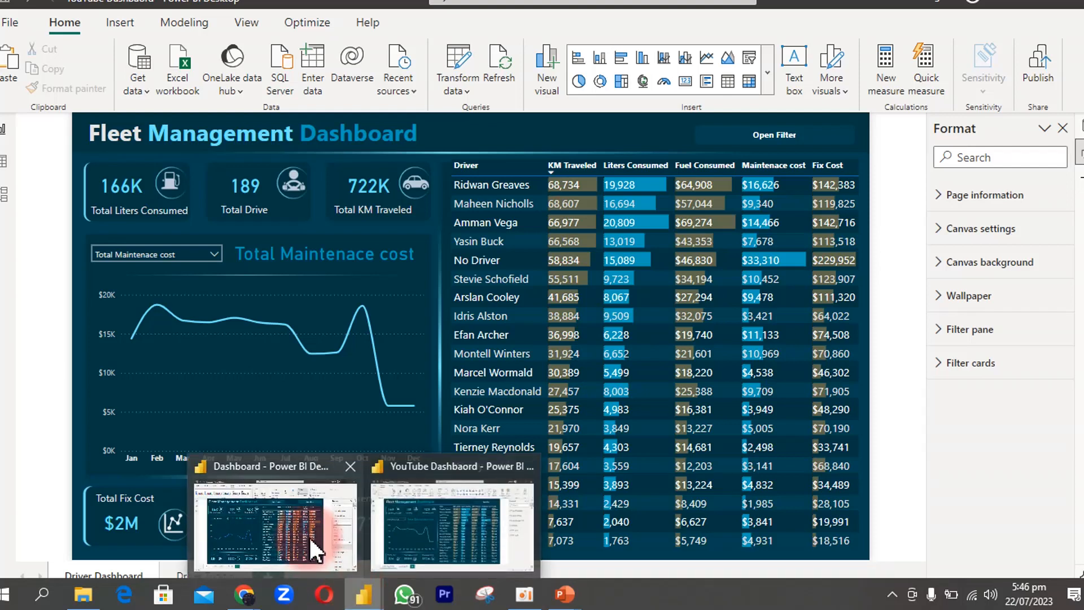
click(288, 527)
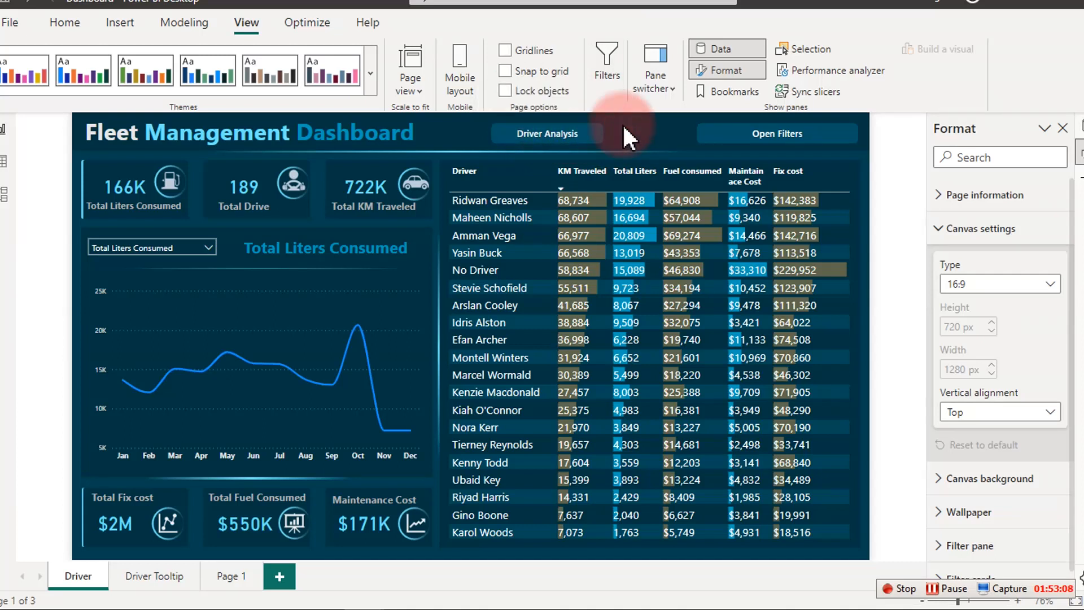
mouse_move(392, 607)
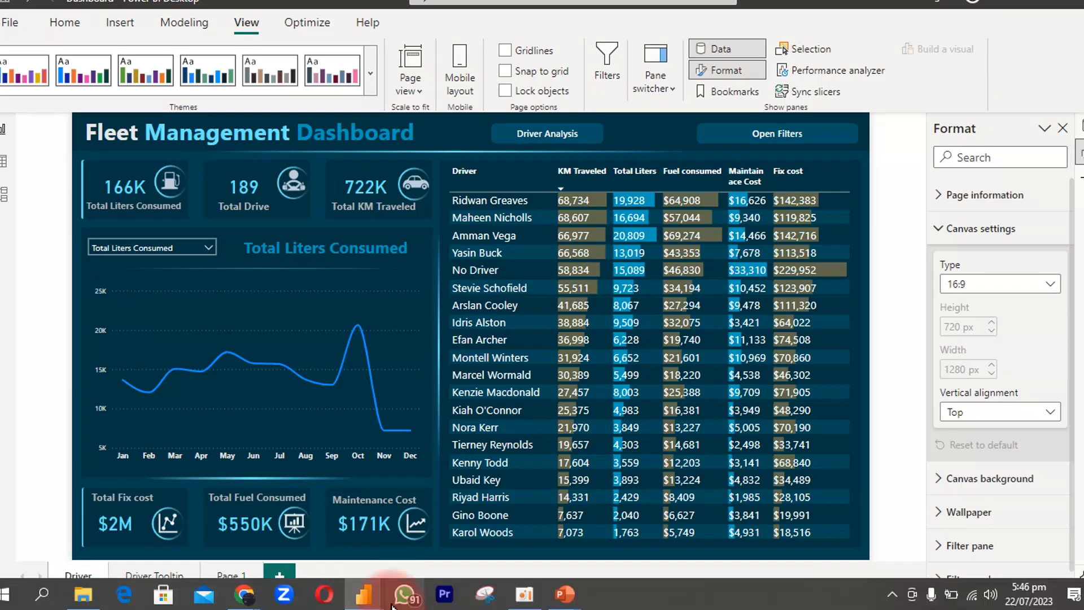
mouse_move(356, 593)
click(401, 535)
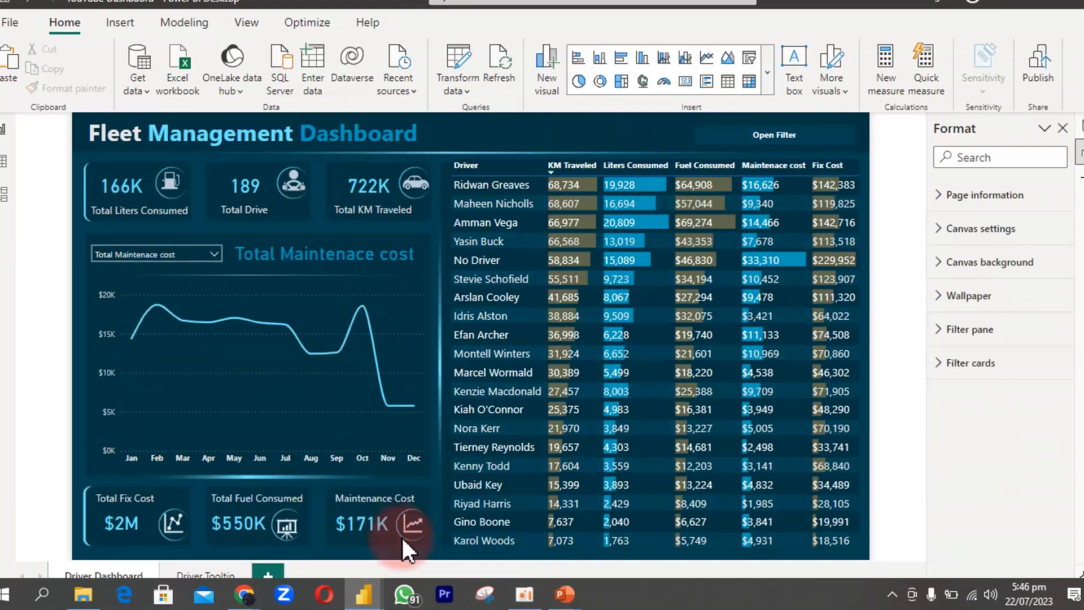
mouse_move(391, 608)
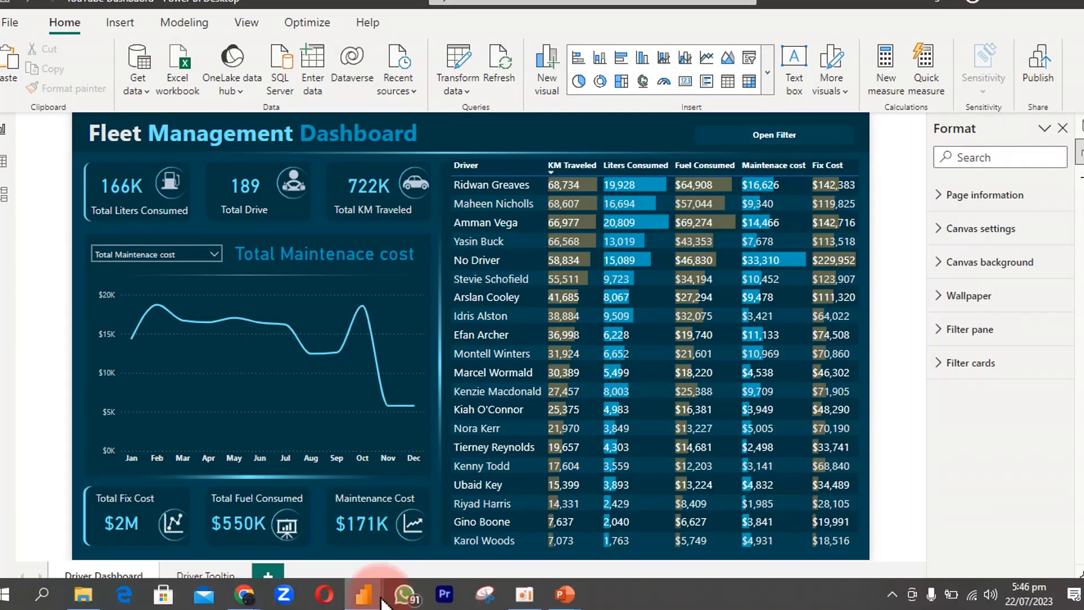
click(308, 542)
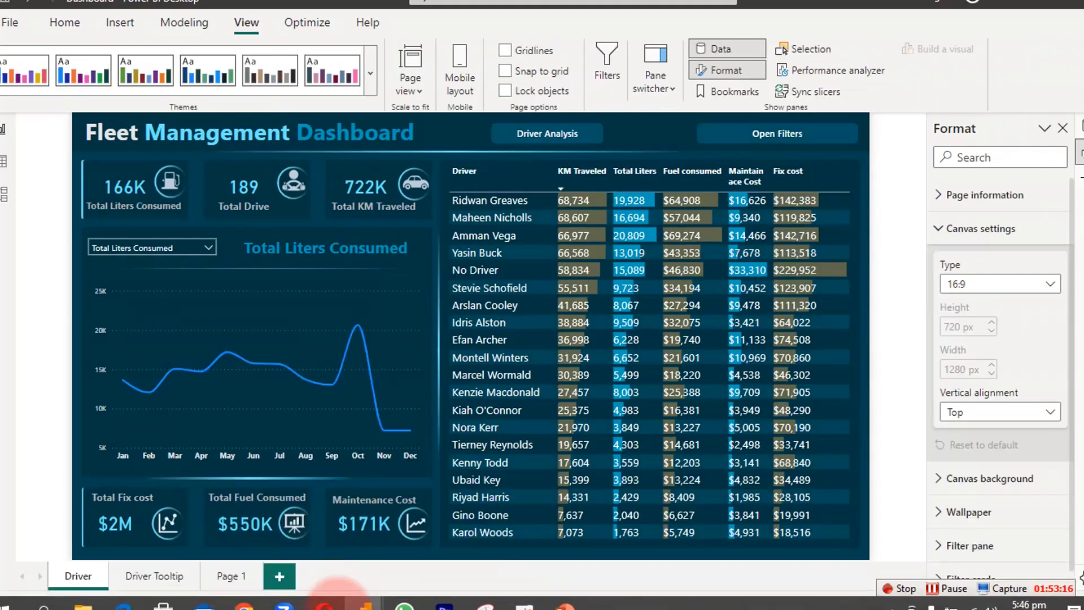
click(421, 533)
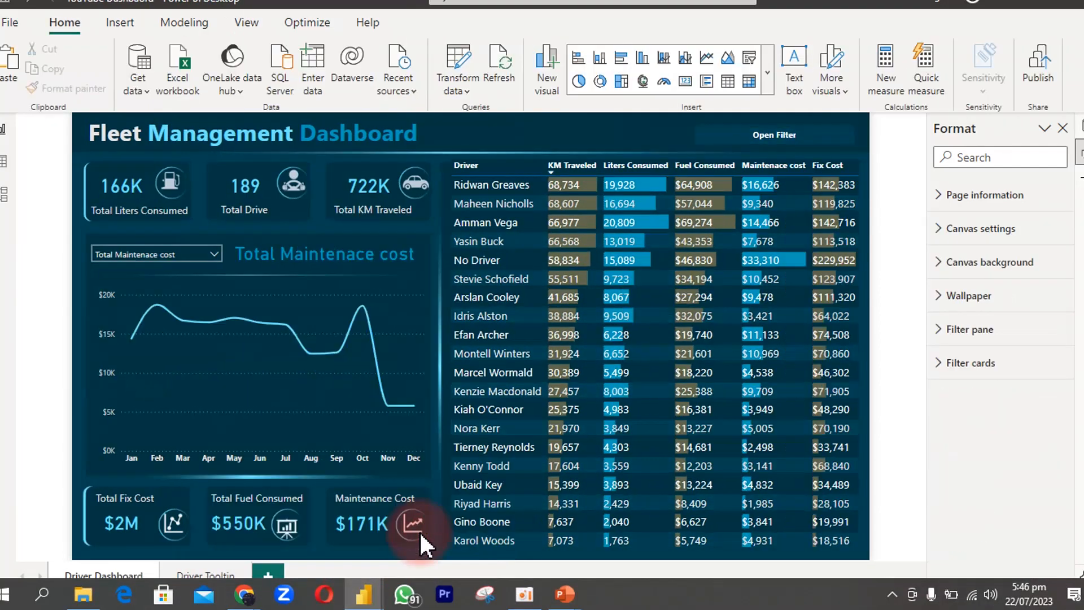